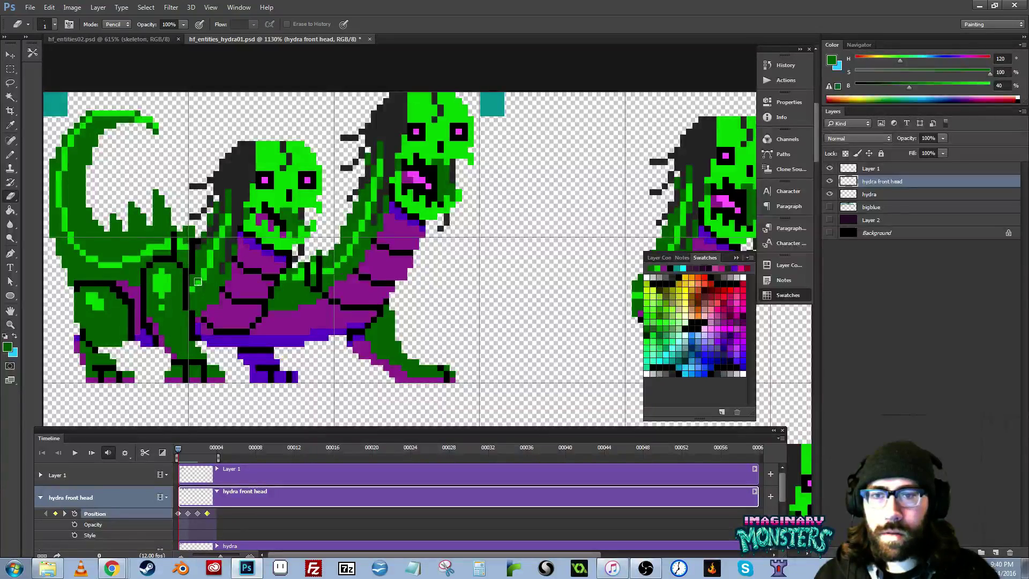
- Go to the second animation frame and isolate the front head by hiding the hydra layer, with black sampled for the Pencil
{"action": "left_click_drag", "start_coordinate": [179, 452], "coordinate": [164, 474]}
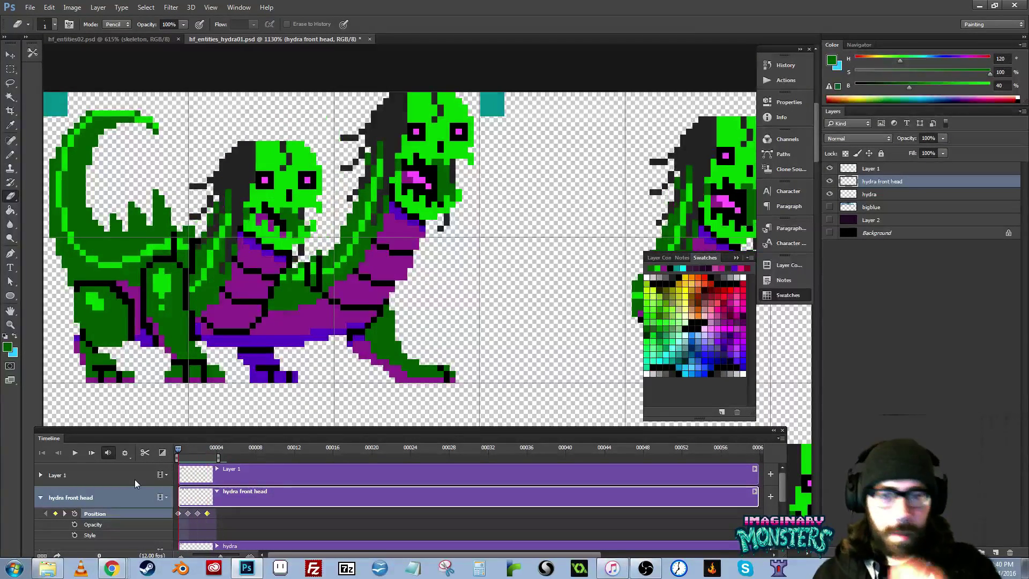
{"action": "left_click", "coordinate": [197, 453]}
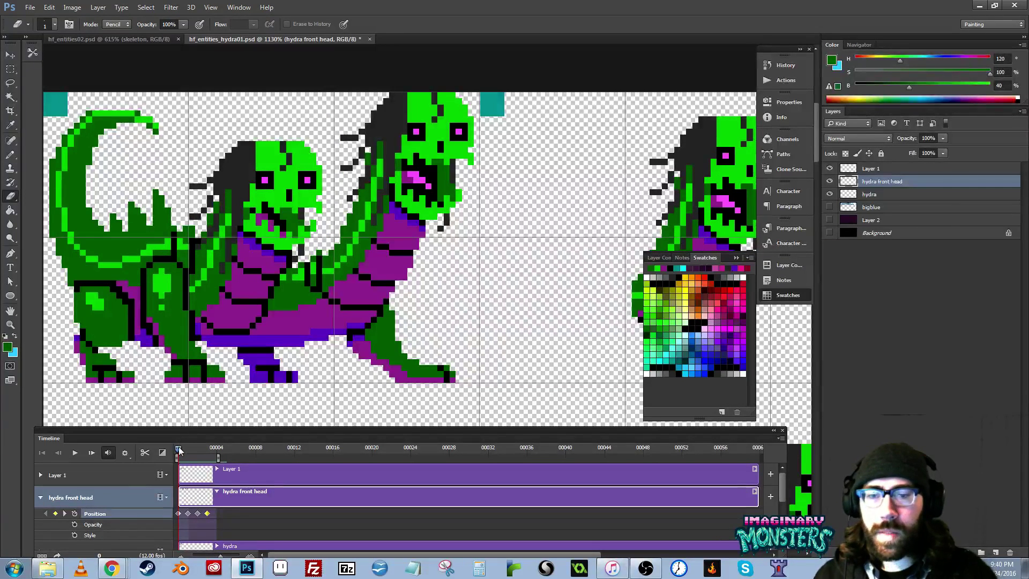
{"action": "mouse_move", "coordinate": [196, 455]}
{"action": "left_mouse_down"}
{"action": "mouse_move", "coordinate": [177, 464]}
{"action": "mouse_move", "coordinate": [211, 464]}
{"action": "mouse_move", "coordinate": [160, 461]}
{"action": "mouse_move", "coordinate": [187, 457]}
{"action": "left_mouse_up"}
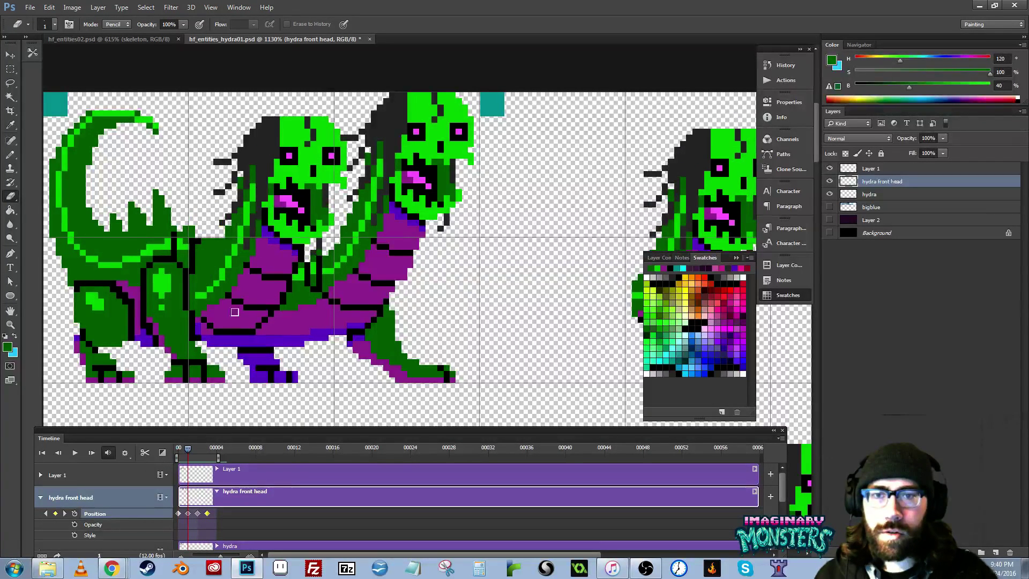
{"action": "left_click_drag", "start_coordinate": [255, 278], "coordinate": [256, 299]}
{"action": "key", "text": "b"}
{"action": "left_click", "coordinate": [188, 257], "text": "alt"}
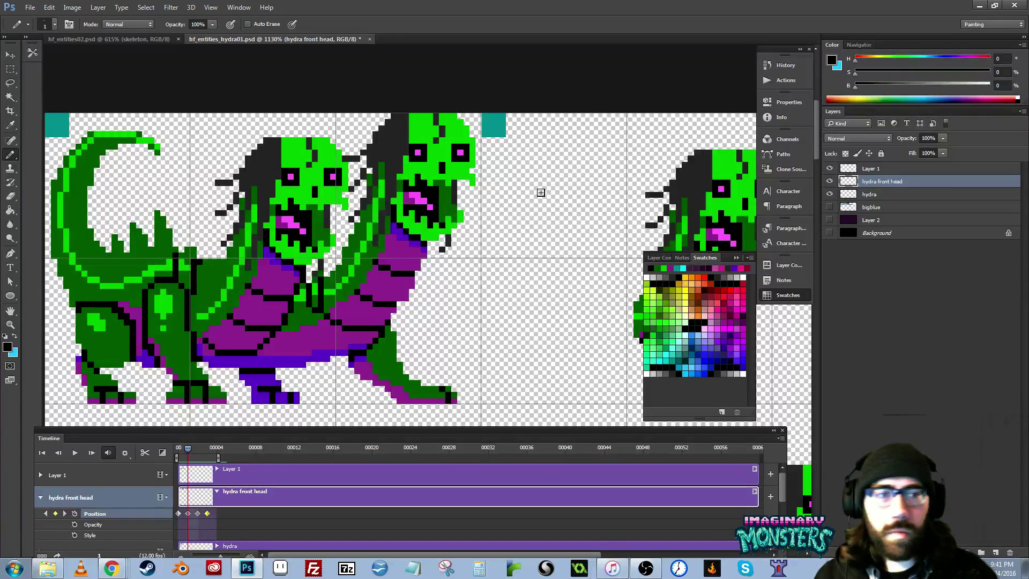
{"action": "left_click", "coordinate": [829, 194]}
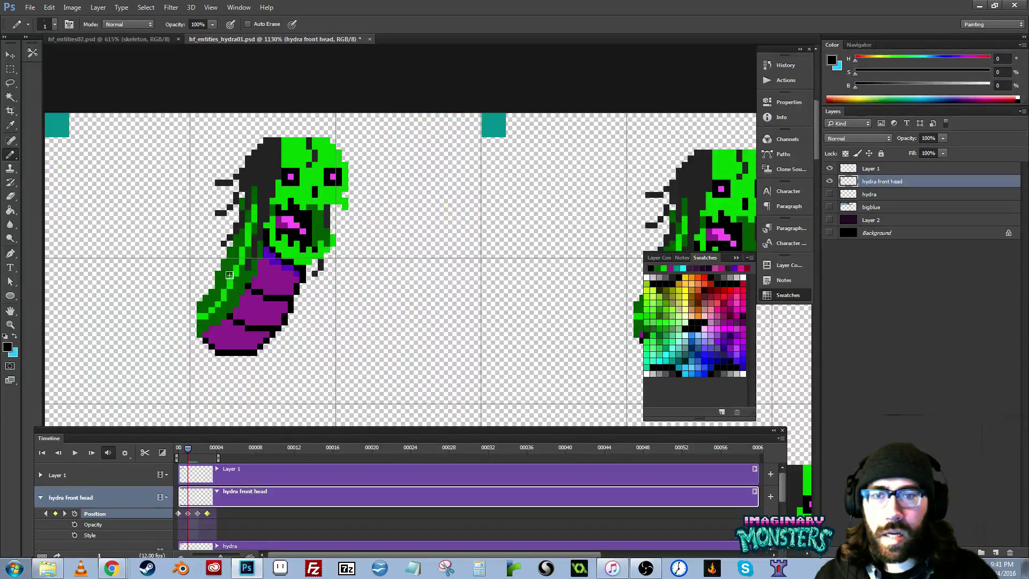
- Pencil a black pixel outline along the back edge of the front head's neck on the second frame
{"action": "key", "text": "z"}
{"action": "left_click", "coordinate": [234, 258]}
{"action": "left_click", "coordinate": [234, 259]}
{"action": "key", "text": "b"}
{"action": "left_click_drag", "start_coordinate": [220, 257], "coordinate": [199, 301]}
{"action": "left_click", "coordinate": [200, 300]}
{"action": "left_click", "coordinate": [192, 308]}
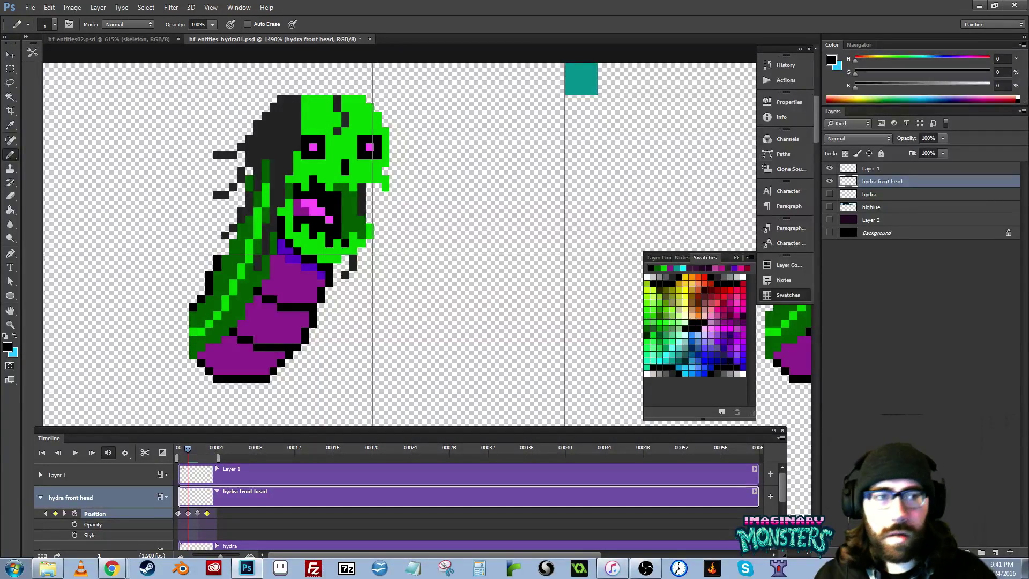
- Show the hydra layer again and hide the canvas grid to view the outlined neck against the body
{"action": "left_click", "coordinate": [830, 195]}
{"action": "left_click_drag", "start_coordinate": [257, 327], "coordinate": [261, 278]}
{"action": "key", "text": "z"}
{"action": "left_click", "coordinate": [281, 320], "text": "alt"}
{"action": "key", "text": "ctrl+apostrophe"}
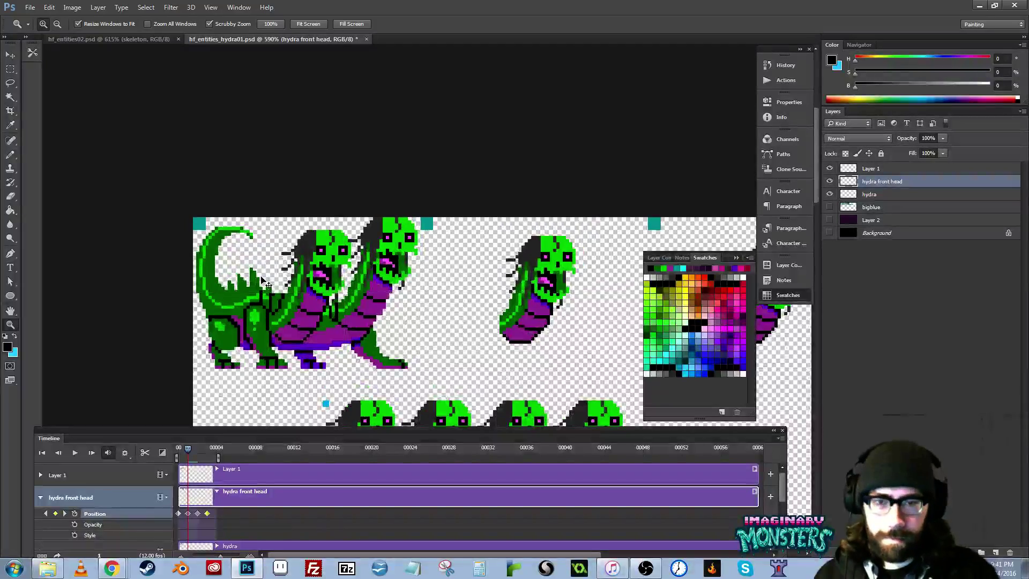
{"action": "scroll", "coordinate": [342, 368], "scroll_direction": "up", "scroll_amount": 5}
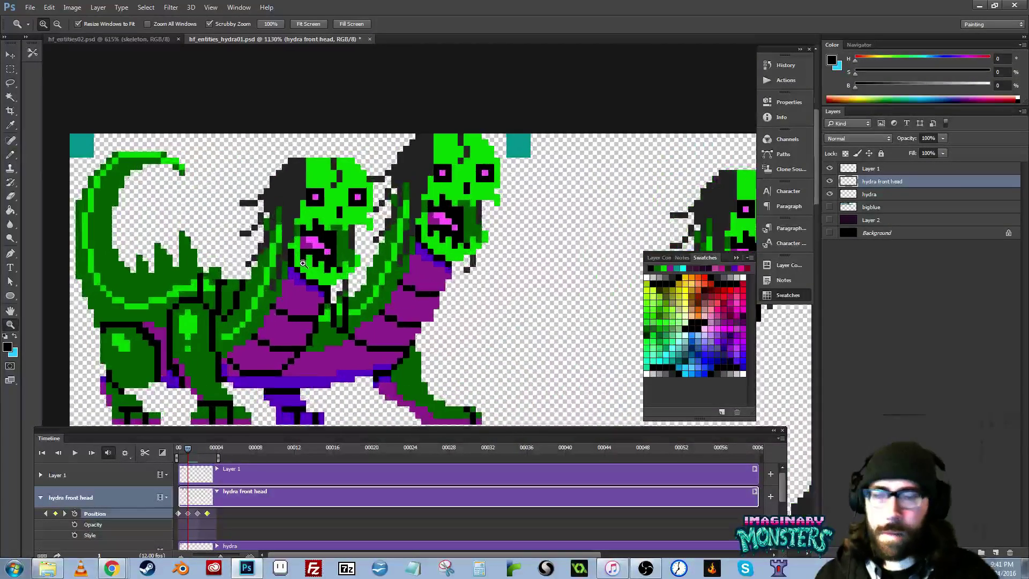
{"action": "left_click_drag", "start_coordinate": [327, 313], "coordinate": [321, 310]}
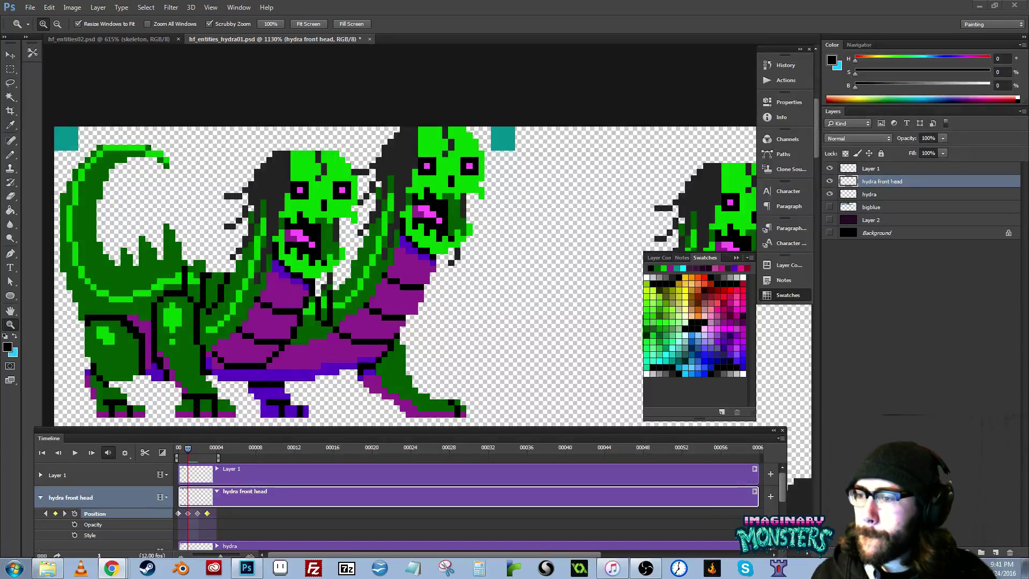
- Check the stream status in Open Broadcaster Software, then return to Photoshop
{"action": "left_click", "coordinate": [646, 569]}
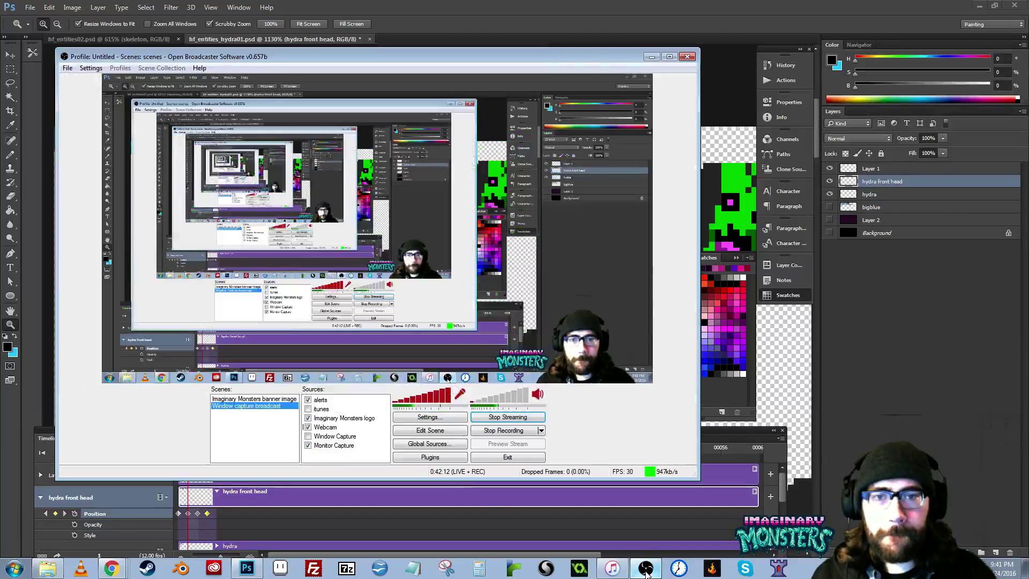
{"action": "left_click", "coordinate": [651, 57]}
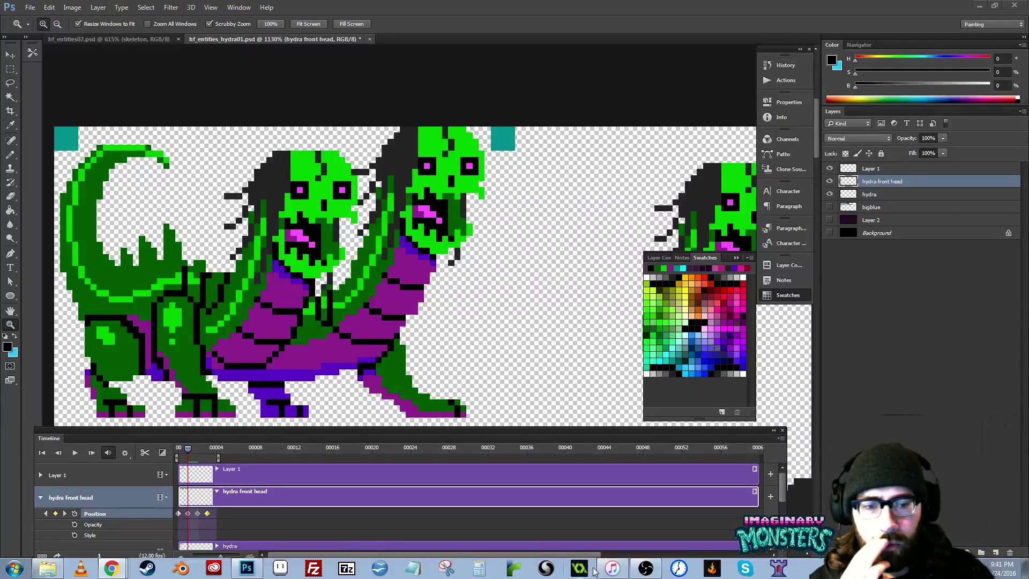
{"action": "left_click", "coordinate": [645, 568]}
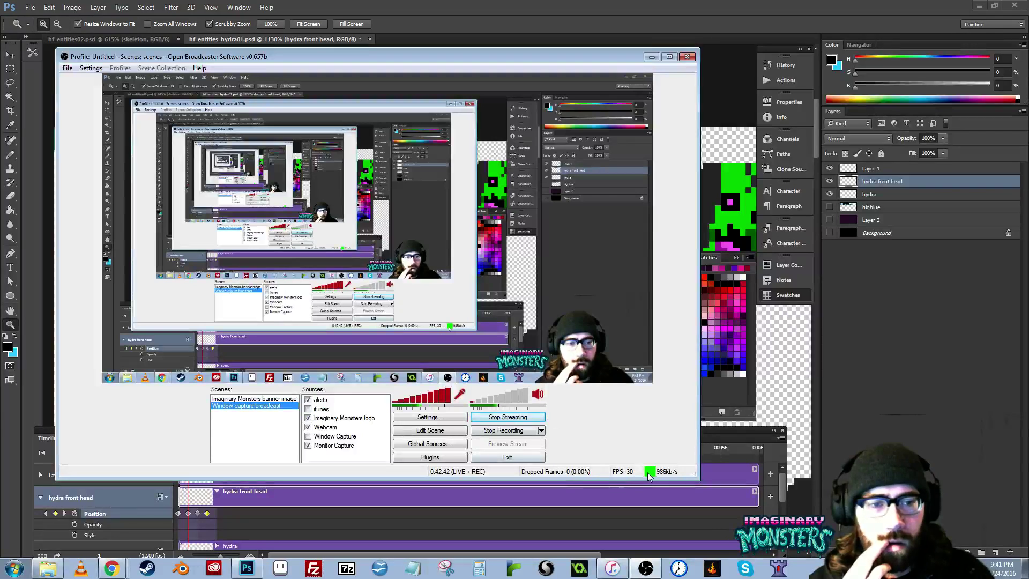
{"action": "left_click", "coordinate": [651, 56]}
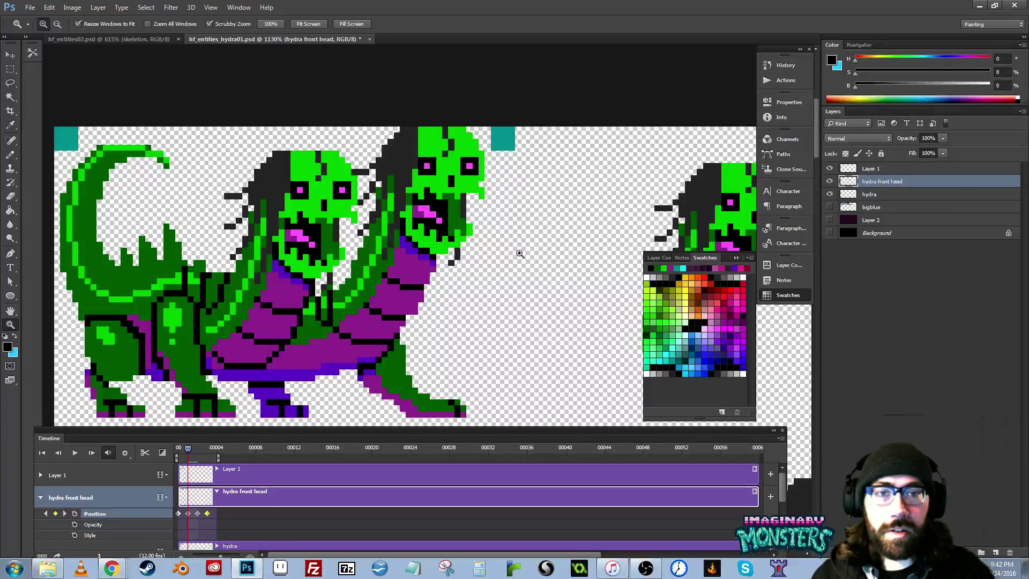
- On the first frame, hide the hydra layer and pencil a black outline along the back of the front head's neck
{"action": "left_click_drag", "start_coordinate": [528, 292], "coordinate": [500, 272]}
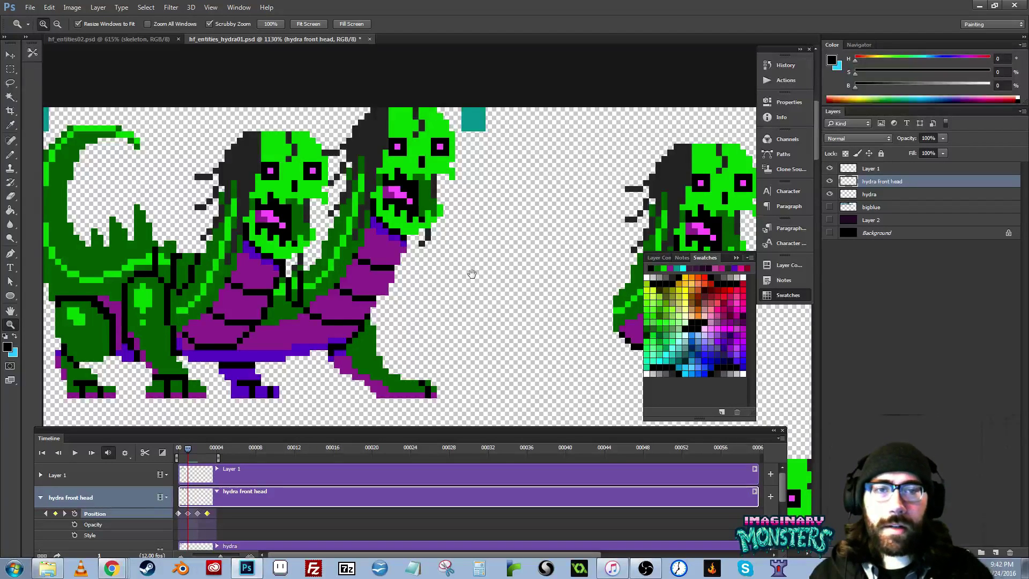
{"action": "left_click_drag", "start_coordinate": [474, 272], "coordinate": [488, 280]}
{"action": "mouse_move", "coordinate": [188, 453]}
{"action": "left_mouse_down"}
{"action": "mouse_move", "coordinate": [178, 449]}
{"action": "mouse_move", "coordinate": [204, 450]}
{"action": "mouse_move", "coordinate": [178, 449]}
{"action": "left_mouse_up"}
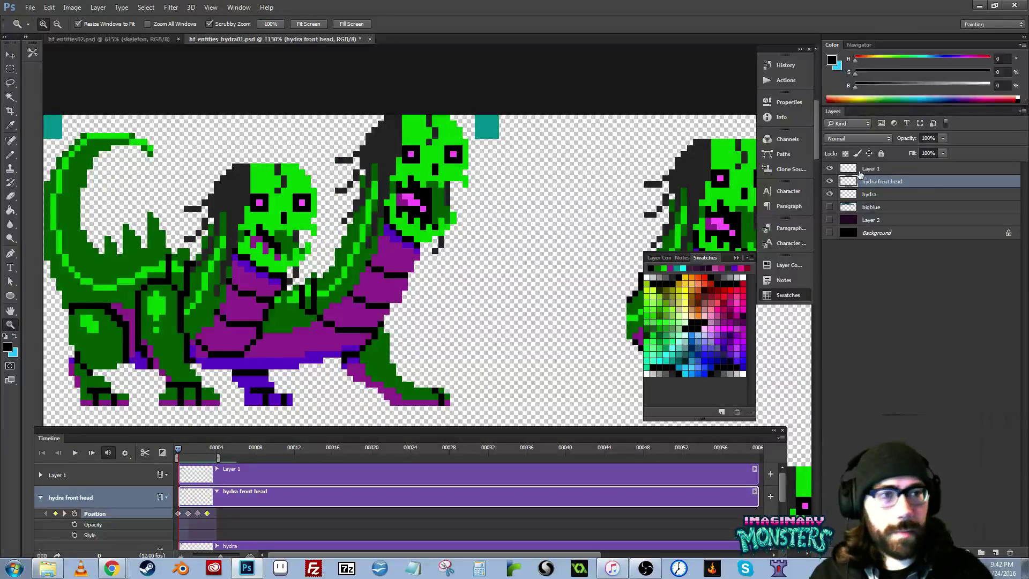
{"action": "left_click_drag", "start_coordinate": [489, 268], "coordinate": [495, 274]}
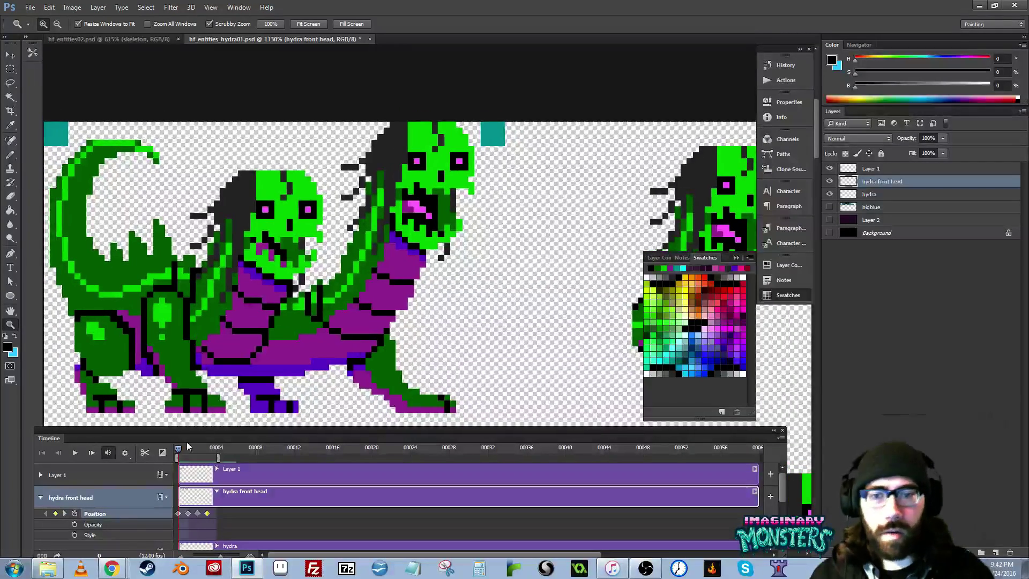
{"action": "left_click", "coordinate": [829, 194]}
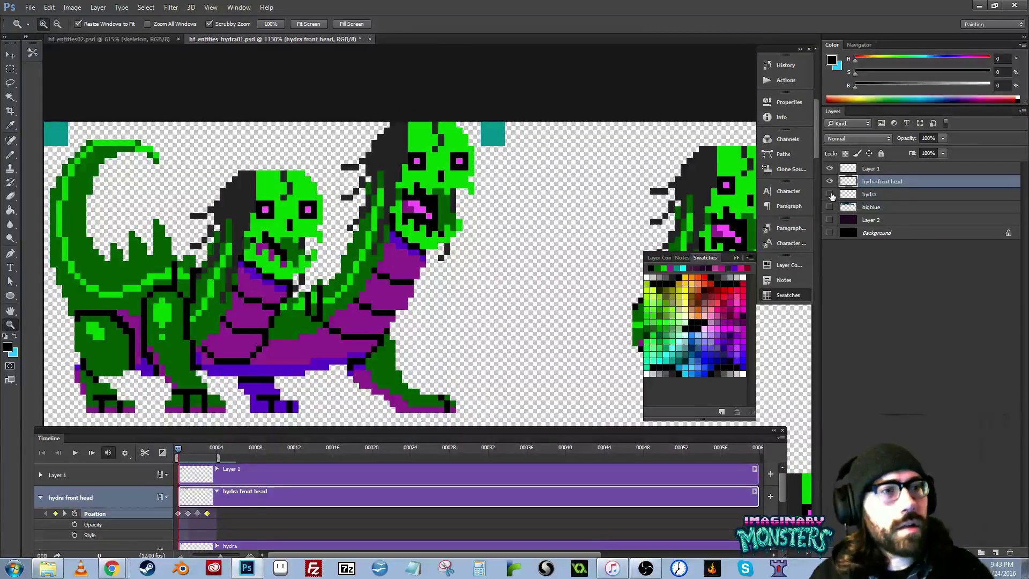
{"action": "mouse_move", "coordinate": [402, 328]}
{"action": "left_mouse_down"}
{"action": "mouse_move", "coordinate": [214, 337]}
{"action": "mouse_move", "coordinate": [460, 309]}
{"action": "left_mouse_up"}
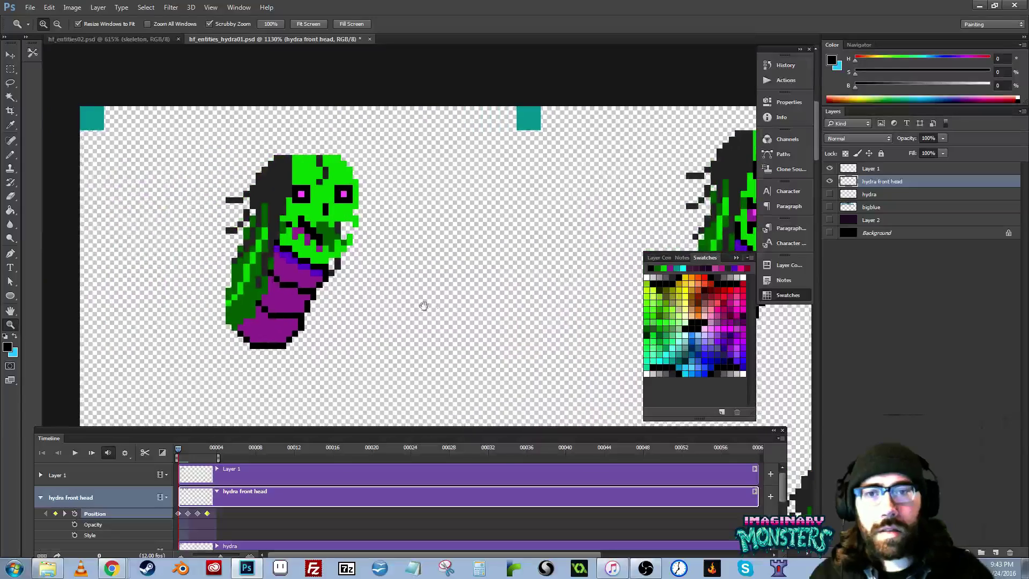
{"action": "key", "text": "b"}
{"action": "left_click", "coordinate": [229, 285]}
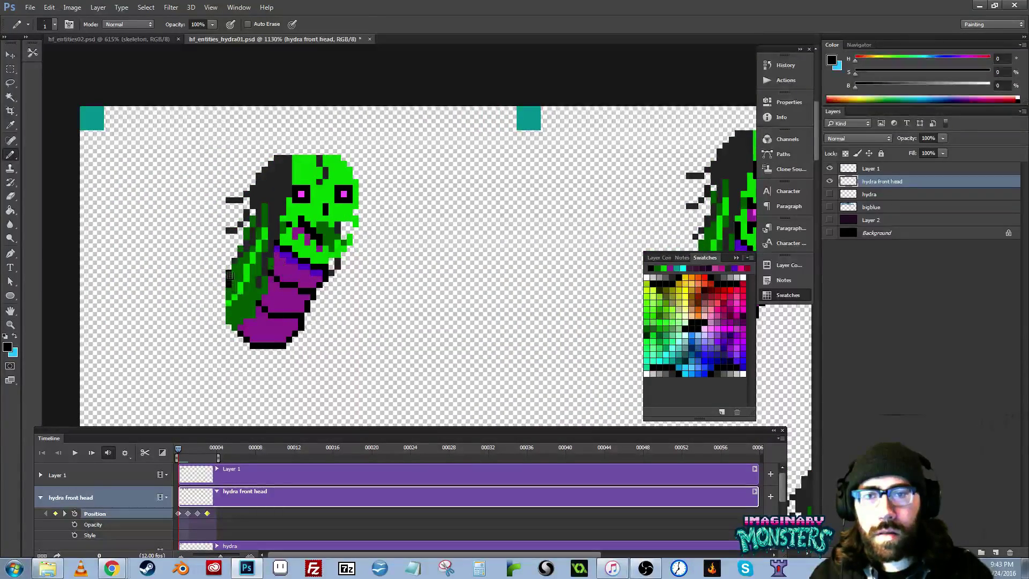
{"action": "left_click", "coordinate": [229, 279]}
{"action": "left_click", "coordinate": [229, 273]}
- Add the black outline along the back of the neck on the remaining front head sprites in the sheet
{"action": "left_click_drag", "start_coordinate": [423, 256], "coordinate": [235, 262]}
{"action": "left_click_drag", "start_coordinate": [474, 260], "coordinate": [280, 266]}
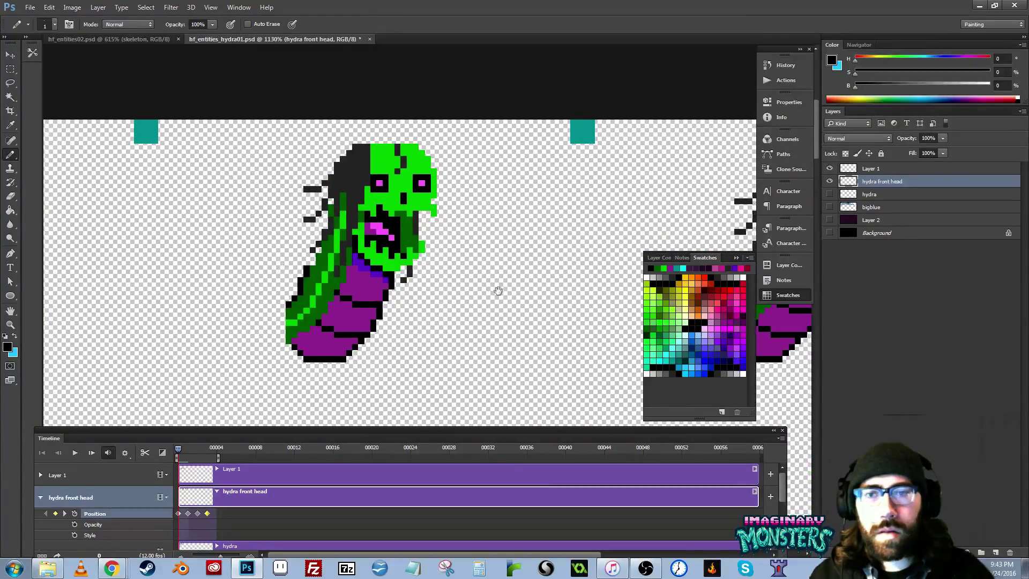
{"action": "left_click_drag", "start_coordinate": [477, 273], "coordinate": [402, 252]}
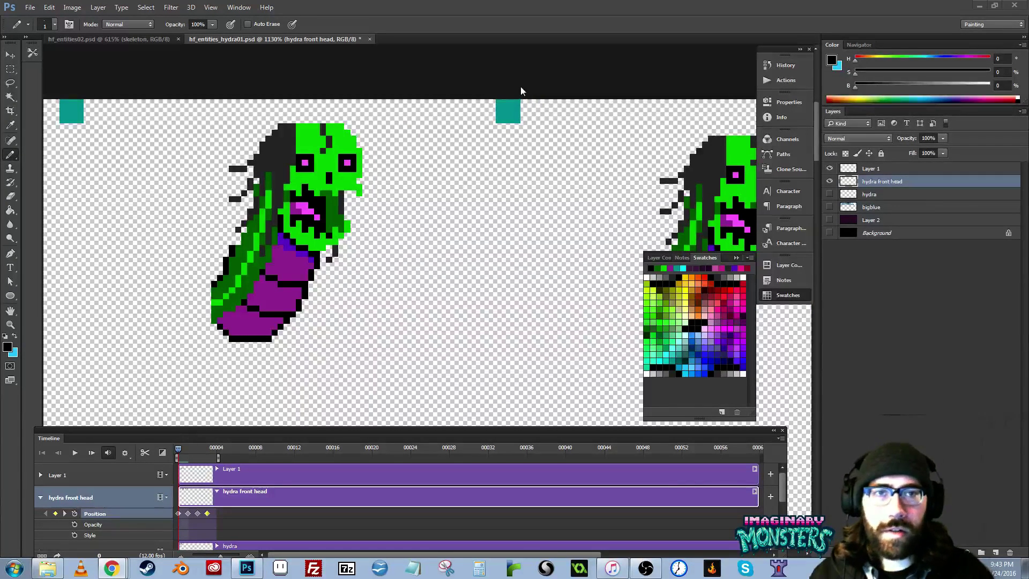
{"action": "left_click_drag", "start_coordinate": [567, 207], "coordinate": [337, 180]}
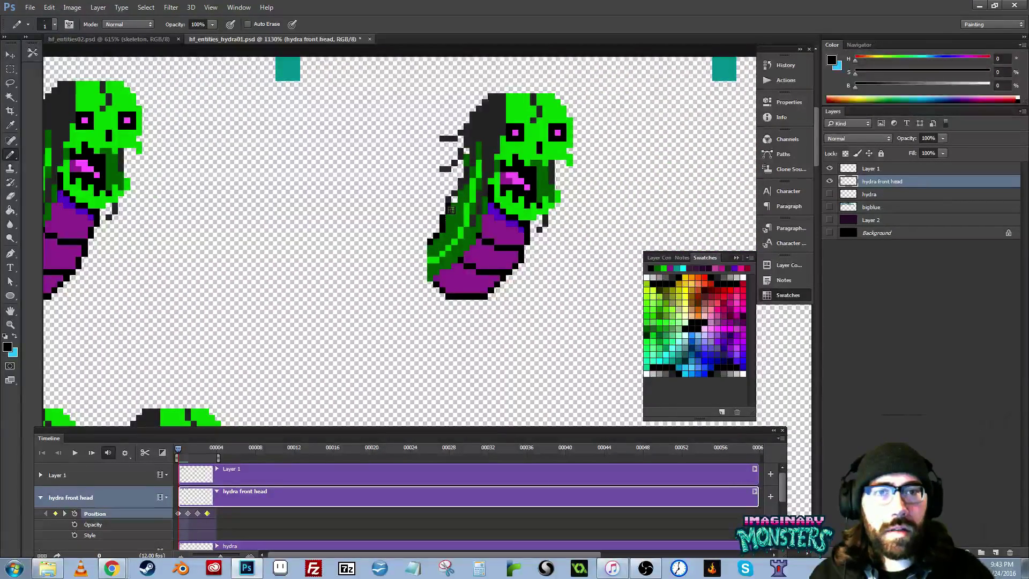
{"action": "left_click_drag", "start_coordinate": [458, 204], "coordinate": [266, 244]}
{"action": "left_click_drag", "start_coordinate": [471, 234], "coordinate": [259, 225]}
{"action": "left_click_drag", "start_coordinate": [444, 255], "coordinate": [451, 240]}
{"action": "left_click_drag", "start_coordinate": [377, 300], "coordinate": [542, 276]}
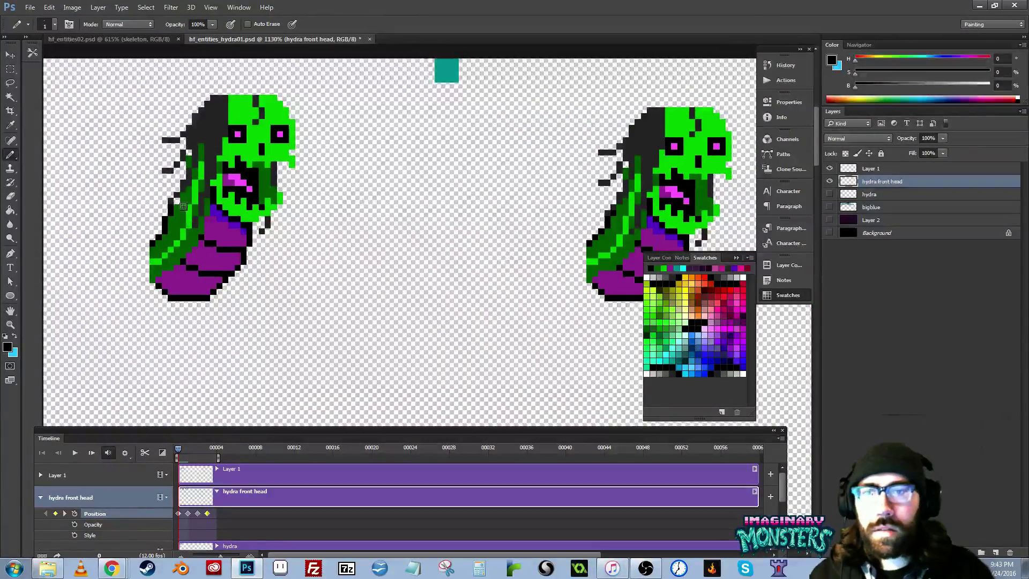
{"action": "left_click_drag", "start_coordinate": [161, 280], "coordinate": [548, 275]}
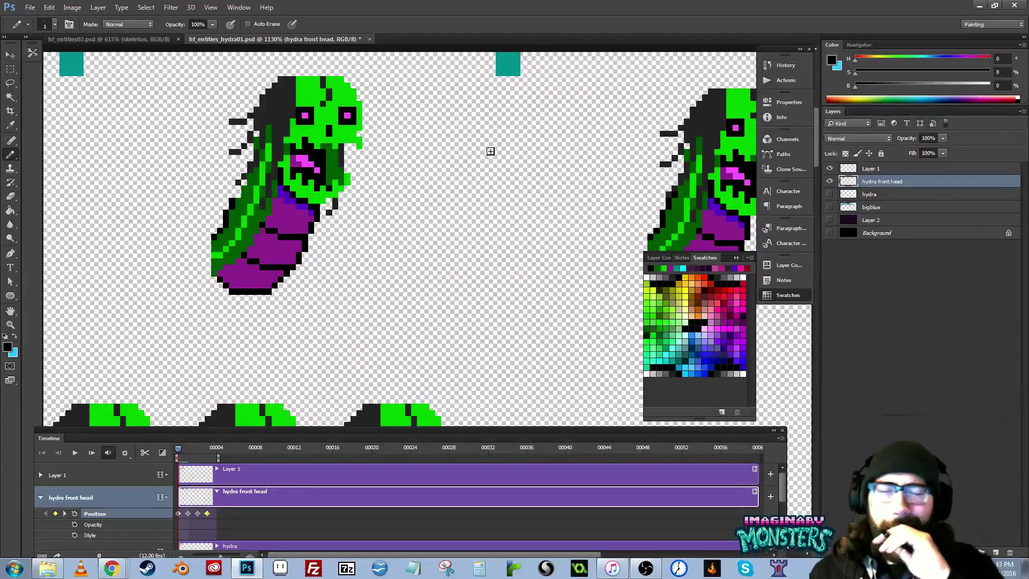
- Change to the full-screen view with menu bar and show the hydra layer again
{"action": "left_click_drag", "start_coordinate": [339, 262], "coordinate": [394, 273]}
{"action": "mouse_move", "coordinate": [181, 451]}
{"action": "left_mouse_down"}
{"action": "mouse_move", "coordinate": [204, 454]}
{"action": "mouse_move", "coordinate": [161, 456]}
{"action": "mouse_move", "coordinate": [208, 458]}
{"action": "mouse_move", "coordinate": [179, 461]}
{"action": "left_mouse_up"}
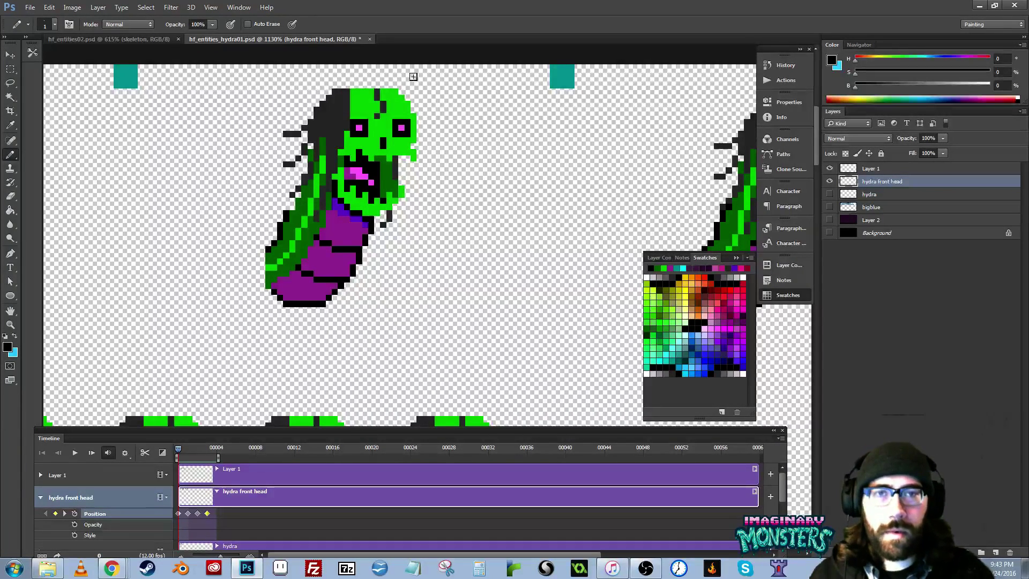
{"action": "key", "text": "f"}
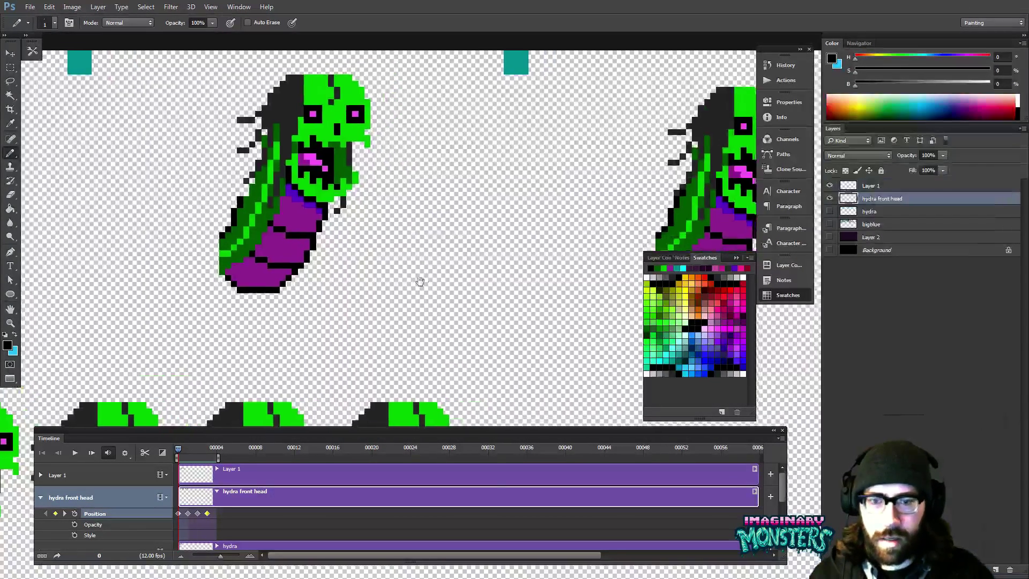
{"action": "left_click_drag", "start_coordinate": [420, 281], "coordinate": [415, 284]}
{"action": "left_click_drag", "start_coordinate": [424, 331], "coordinate": [455, 316]}
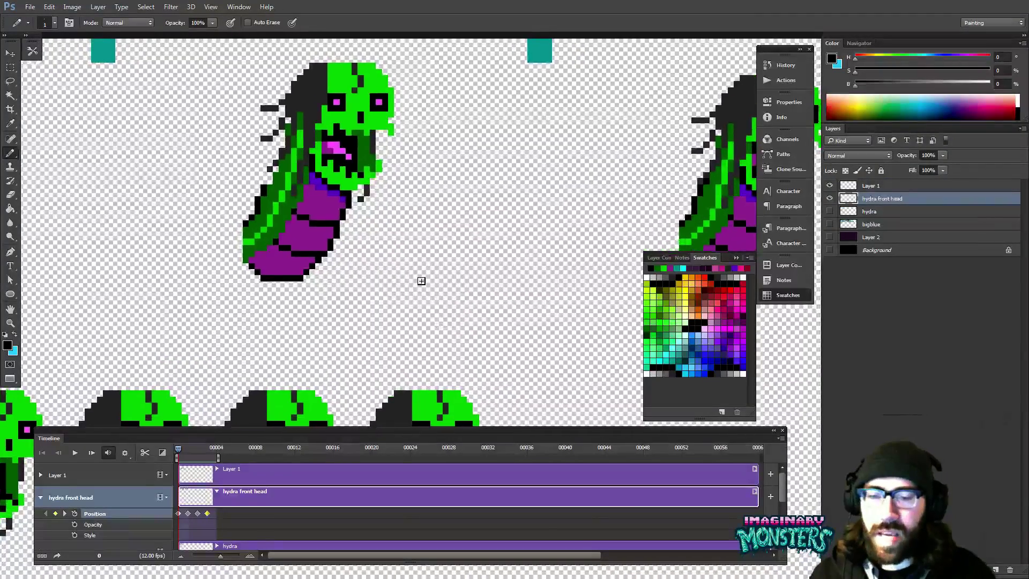
{"action": "left_click", "coordinate": [829, 211]}
{"action": "left_click_drag", "start_coordinate": [400, 281], "coordinate": [637, 311]}
{"action": "left_click_drag", "start_coordinate": [429, 299], "coordinate": [534, 294]}
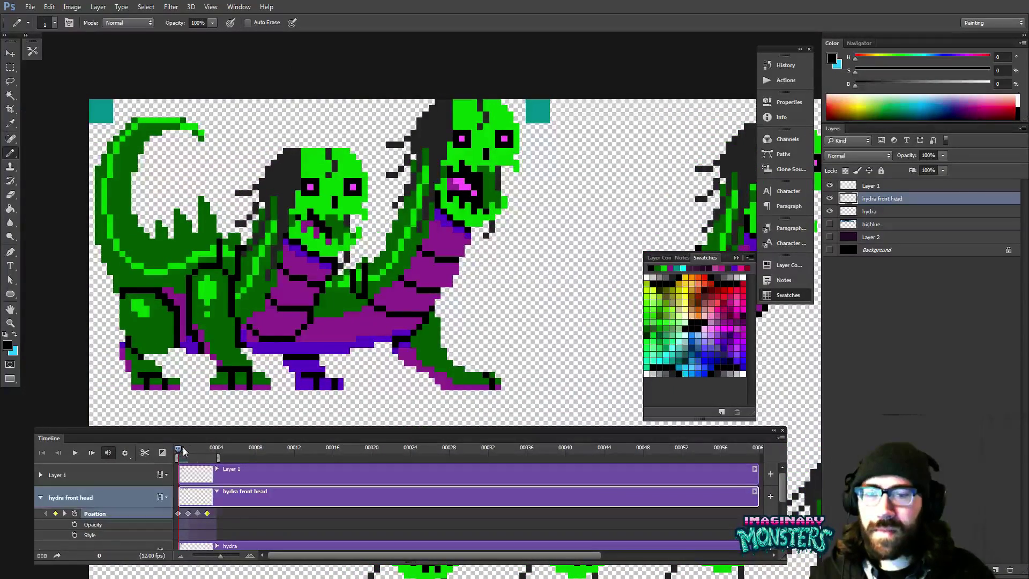
- Scrub through the four animation frames to review the front head's movement against the body, ending on the first frame
{"action": "left_click_drag", "start_coordinate": [178, 450], "coordinate": [209, 457]}
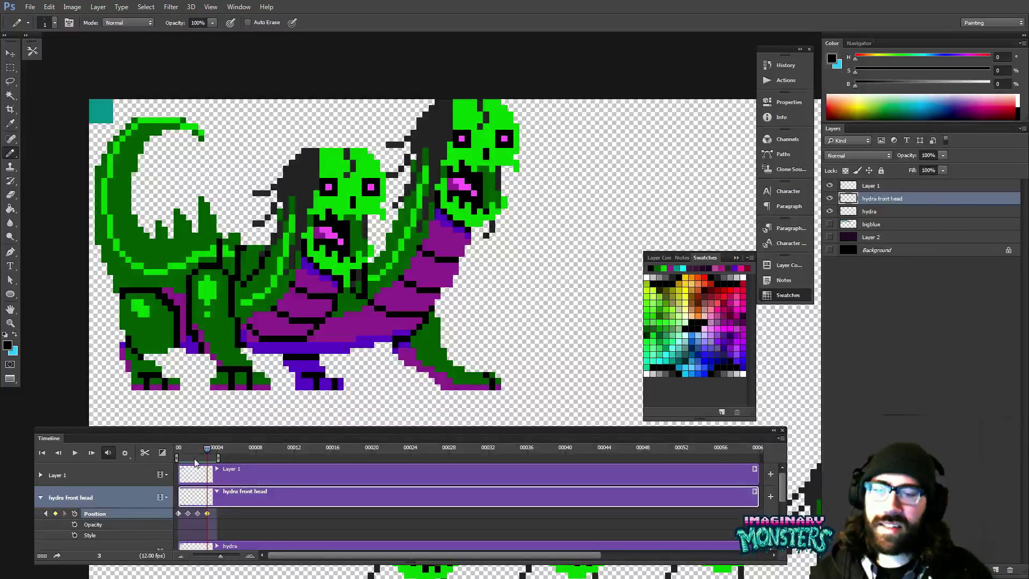
{"action": "left_click", "coordinate": [176, 453]}
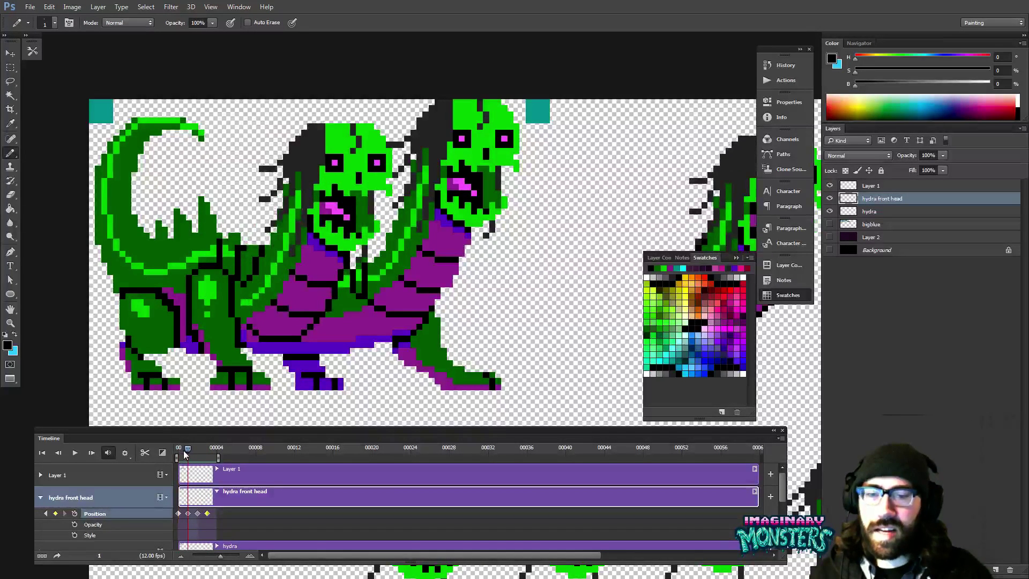
{"action": "mouse_move", "coordinate": [184, 451]}
{"action": "left_mouse_down"}
{"action": "mouse_move", "coordinate": [210, 446]}
{"action": "mouse_move", "coordinate": [172, 448]}
{"action": "left_mouse_up"}
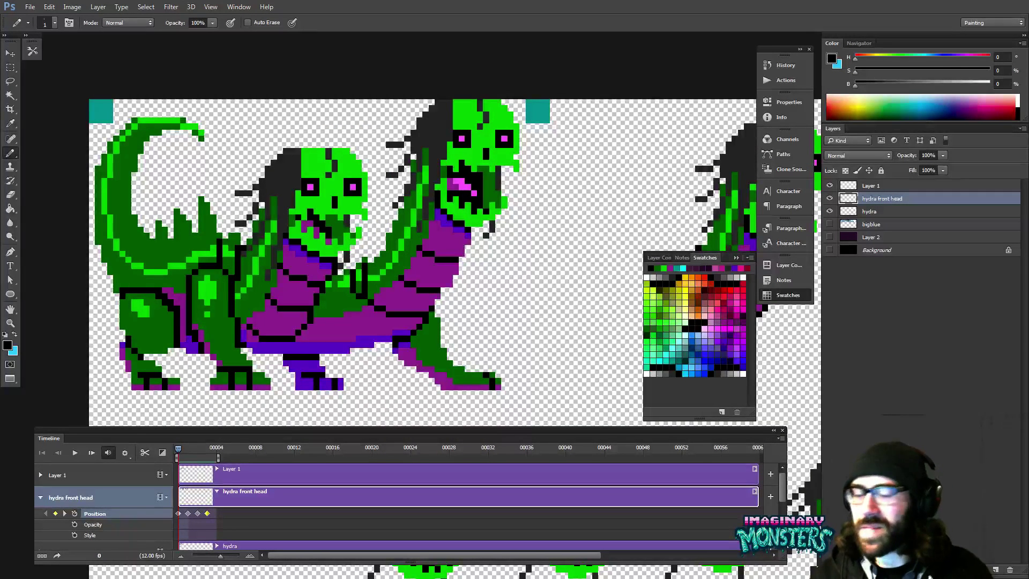
{"action": "left_click_drag", "start_coordinate": [183, 449], "coordinate": [200, 469]}
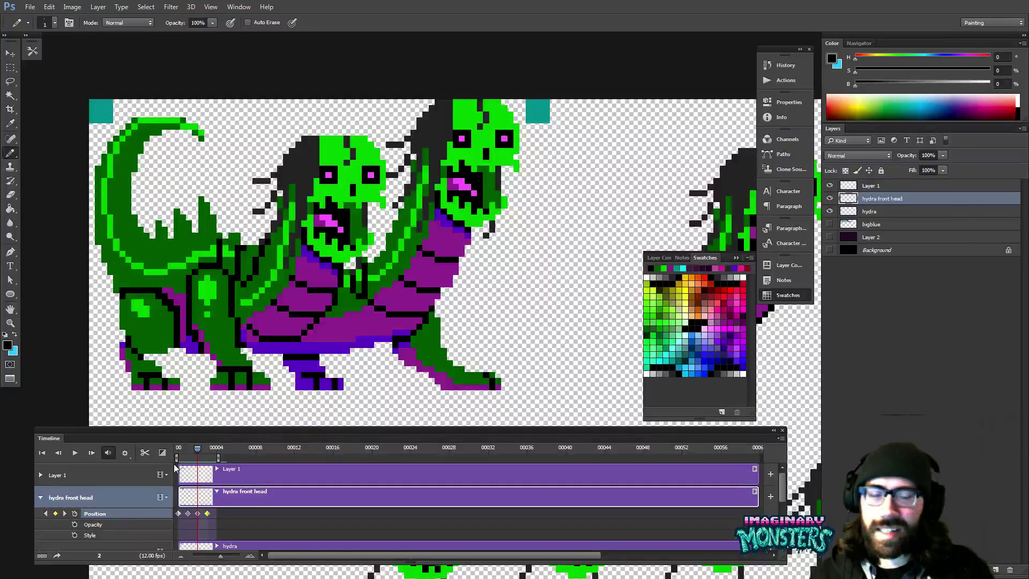
{"action": "left_click_drag", "start_coordinate": [188, 453], "coordinate": [175, 449]}
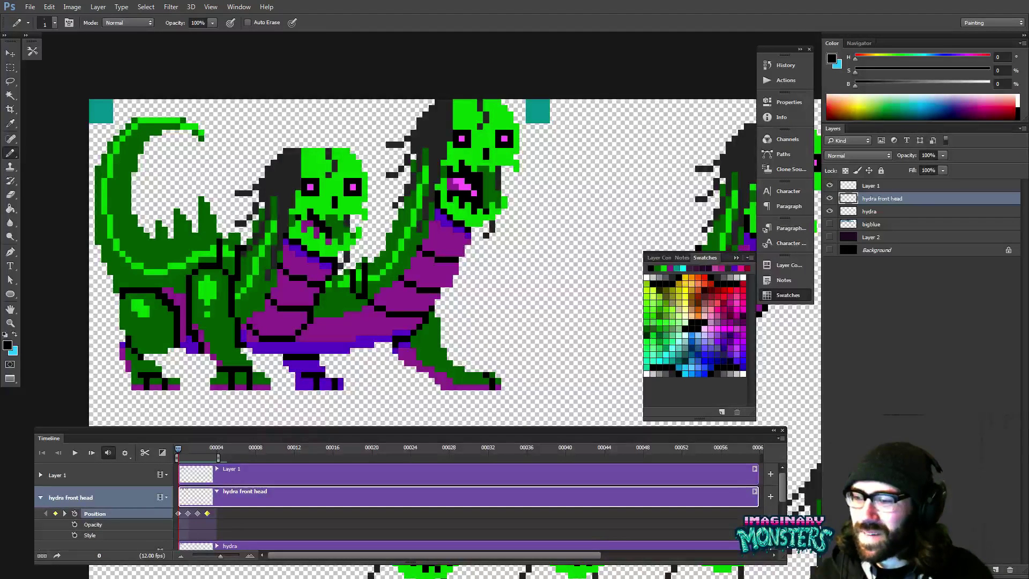
{"action": "mouse_move", "coordinate": [111, 575]}
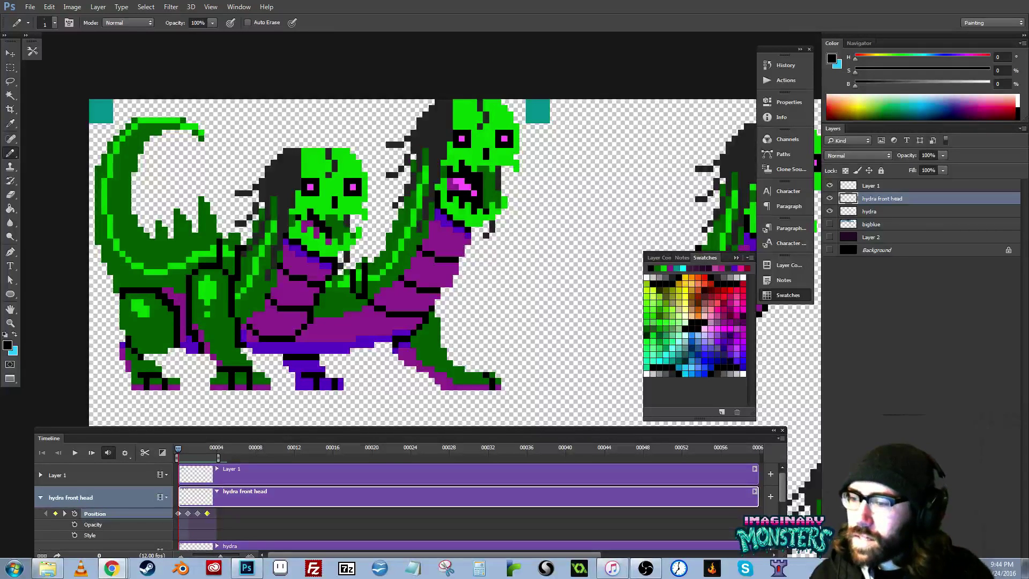
{"action": "left_click_drag", "start_coordinate": [503, 322], "coordinate": [457, 315]}
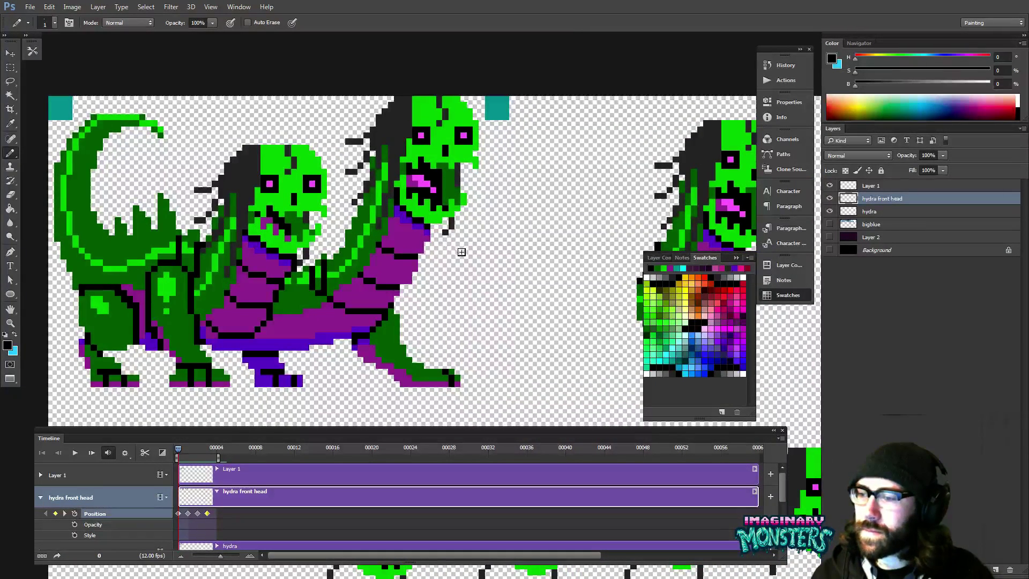
- Step through the four animation frames, comparing the front head's pose on the body with the neighbouring neck sprites in the sheet
{"action": "mouse_move", "coordinate": [178, 450]}
{"action": "left_mouse_down"}
{"action": "mouse_move", "coordinate": [209, 459]}
{"action": "mouse_move", "coordinate": [177, 457]}
{"action": "left_mouse_up"}
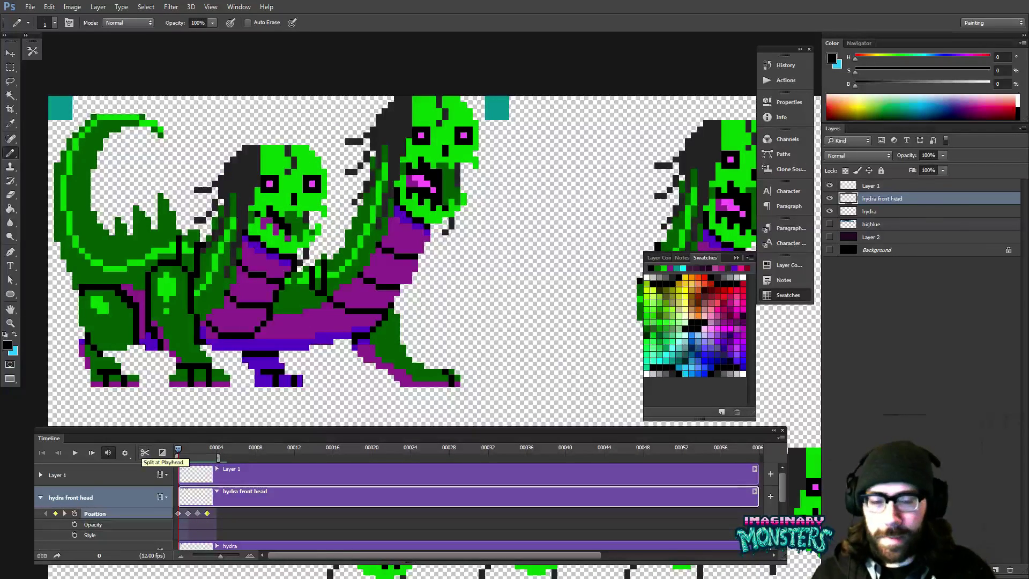
{"action": "left_click_drag", "start_coordinate": [179, 452], "coordinate": [156, 450]}
{"action": "left_click_drag", "start_coordinate": [224, 296], "coordinate": [206, 320]}
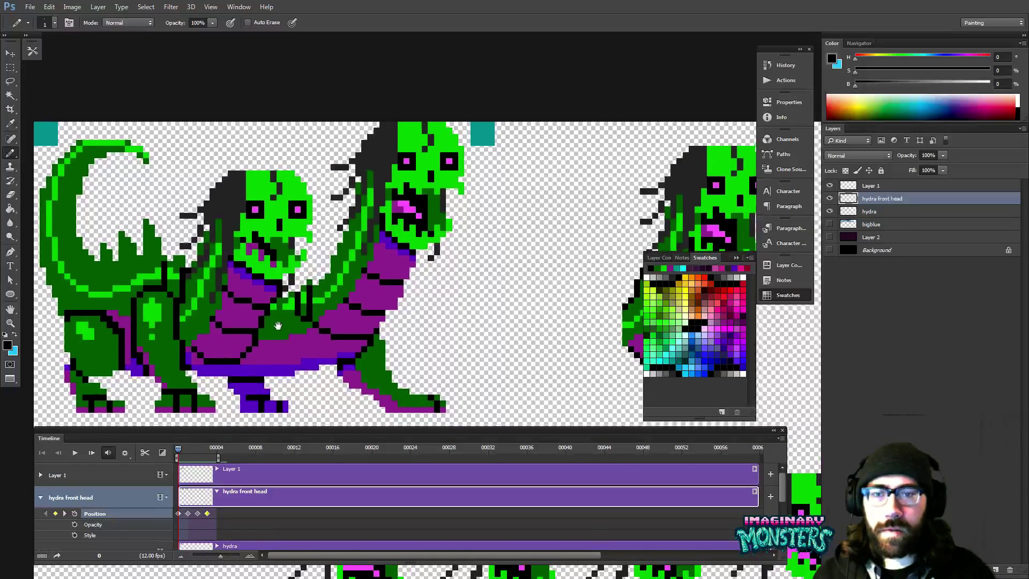
{"action": "left_click", "coordinate": [829, 213]}
{"action": "left_click", "coordinate": [829, 211]}
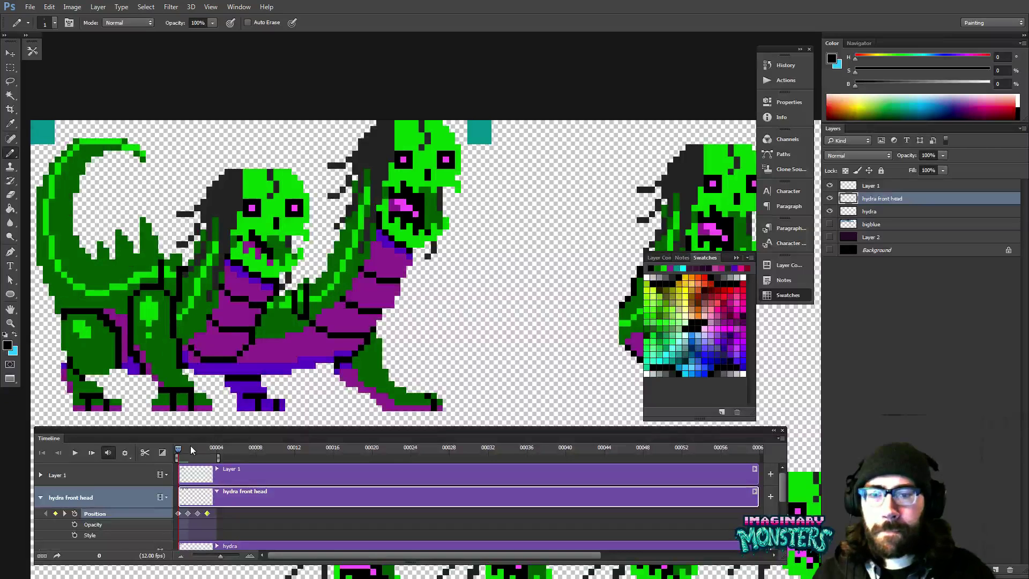
{"action": "mouse_move", "coordinate": [192, 450]}
{"action": "left_mouse_down"}
{"action": "mouse_move", "coordinate": [221, 454]}
{"action": "mouse_move", "coordinate": [171, 449]}
{"action": "mouse_move", "coordinate": [188, 451]}
{"action": "left_mouse_up"}
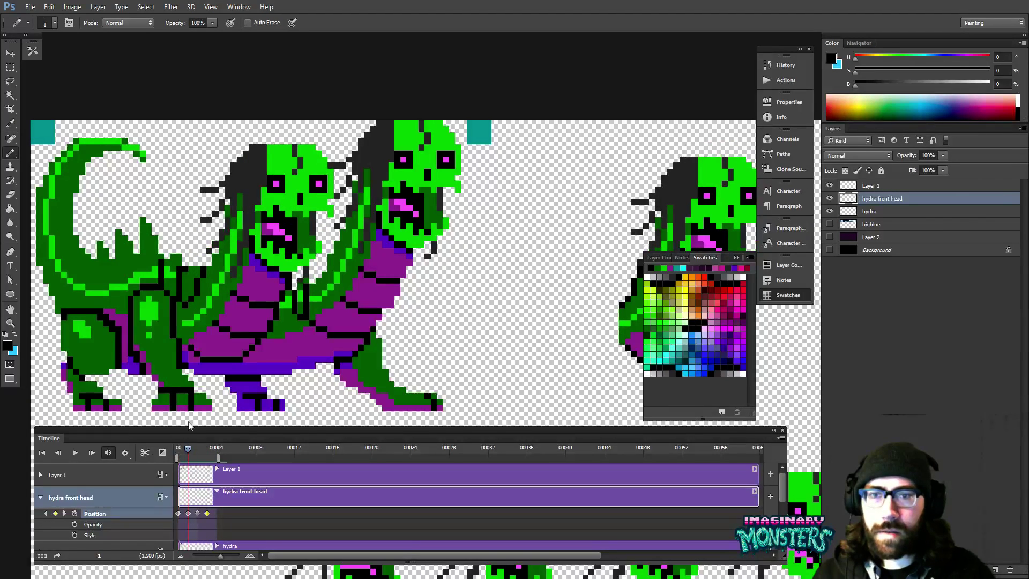
{"action": "left_click_drag", "start_coordinate": [482, 326], "coordinate": [338, 316]}
{"action": "left_click", "coordinate": [230, 307]}
{"action": "left_click_drag", "start_coordinate": [428, 308], "coordinate": [250, 313]}
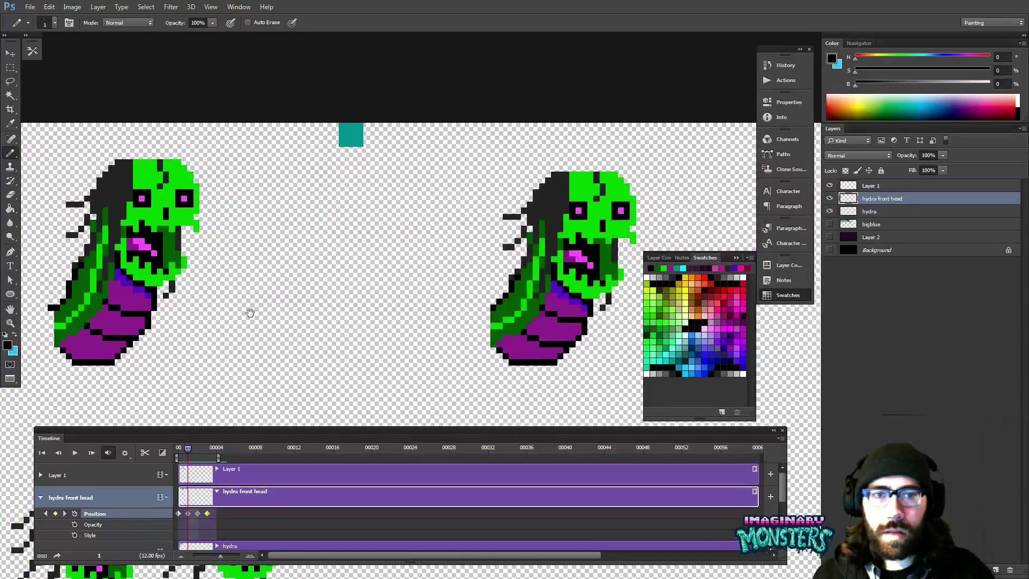
{"action": "left_click_drag", "start_coordinate": [204, 348], "coordinate": [664, 287]}
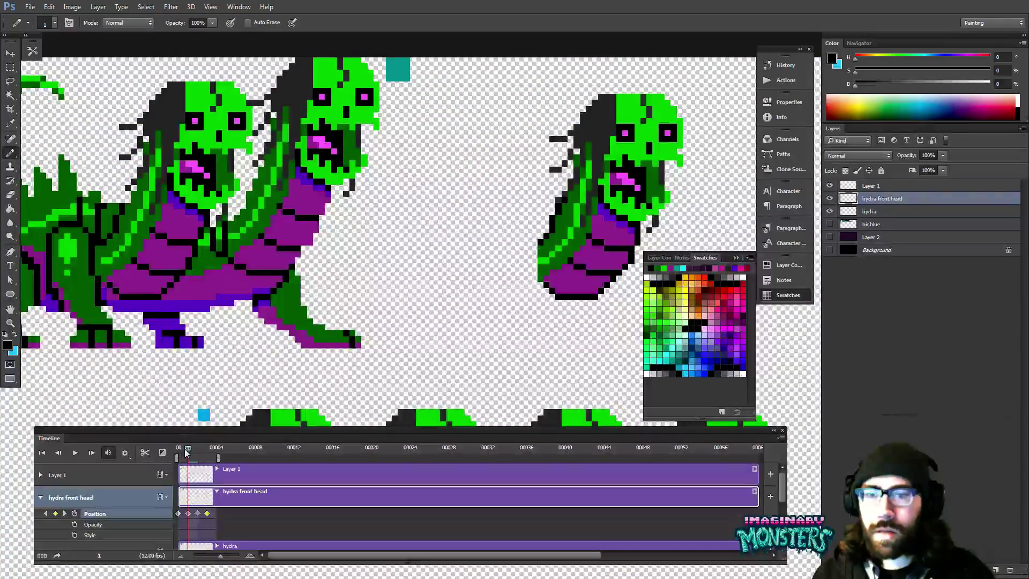
{"action": "left_click_drag", "start_coordinate": [187, 450], "coordinate": [195, 448]}
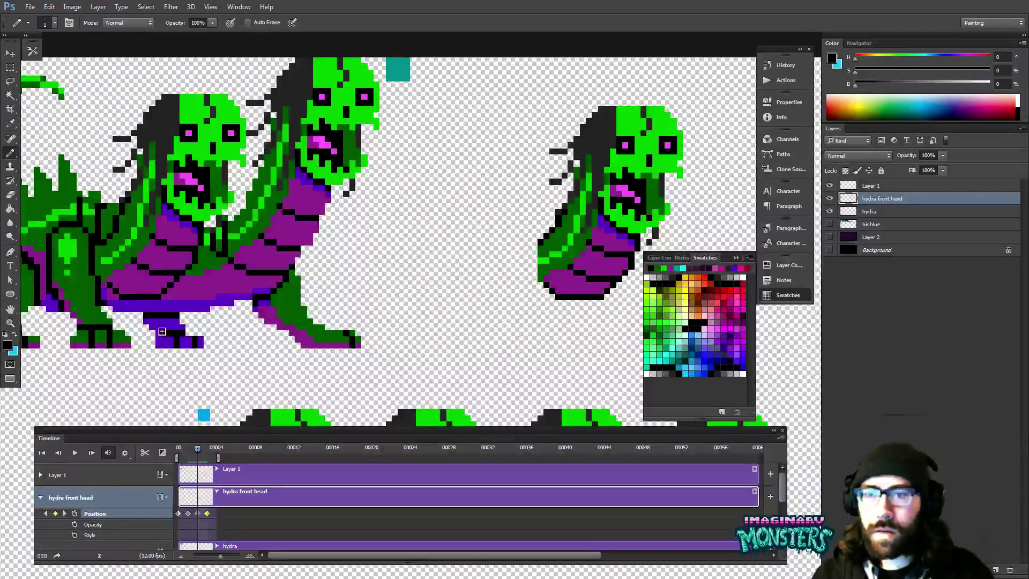
{"action": "left_click_drag", "start_coordinate": [198, 448], "coordinate": [207, 448]}
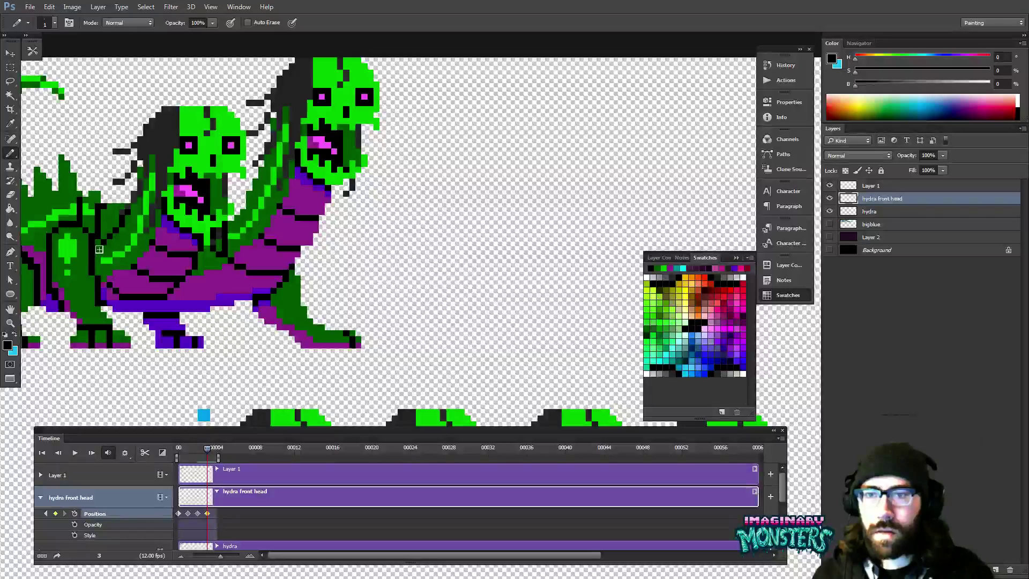
{"action": "left_click_drag", "start_coordinate": [173, 318], "coordinate": [269, 357]}
{"action": "left_click_drag", "start_coordinate": [206, 448], "coordinate": [105, 460]}
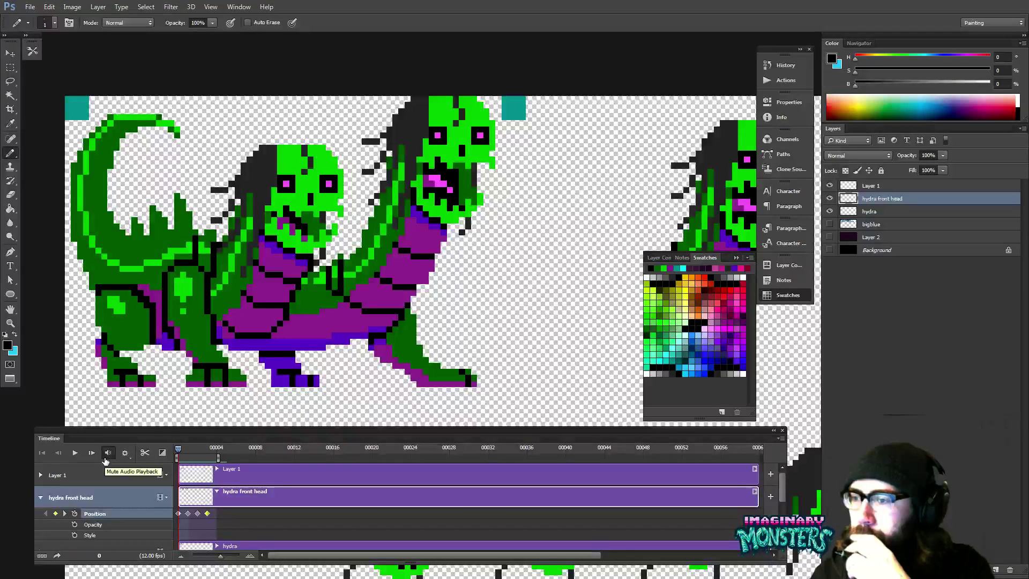
{"action": "left_click", "coordinate": [107, 456]}
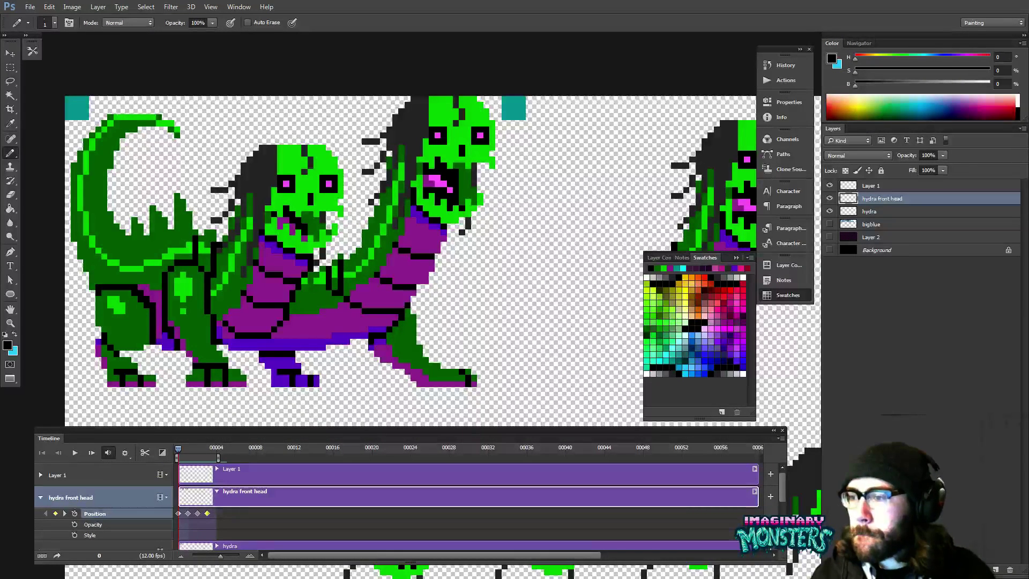
- Toggle the bigblue and Background layers to preview them behind the hydra on the first frame
{"action": "mouse_move", "coordinate": [646, 577]}
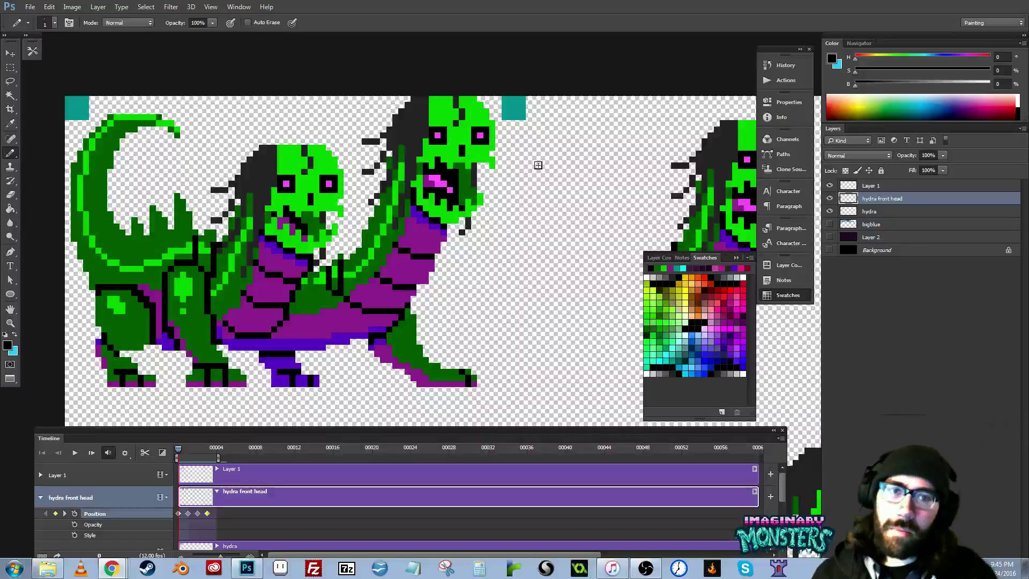
{"action": "left_click_drag", "start_coordinate": [365, 212], "coordinate": [320, 208]}
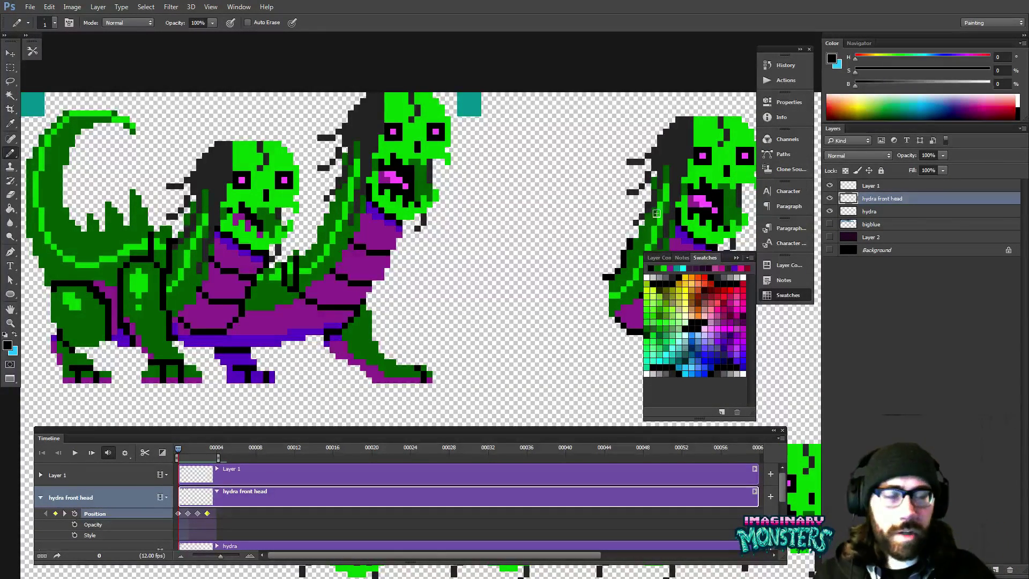
{"action": "left_click_drag", "start_coordinate": [482, 305], "coordinate": [516, 302]}
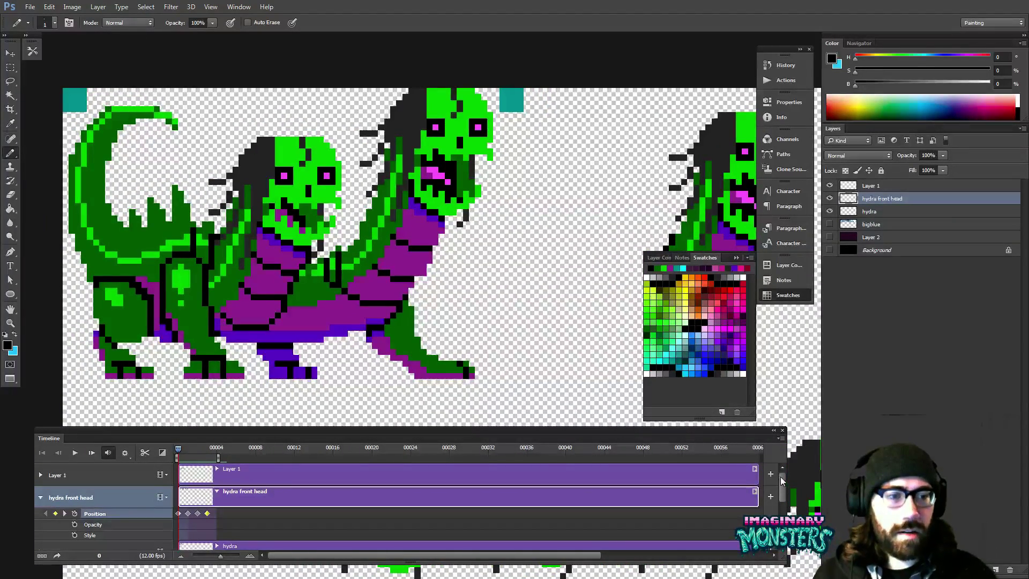
{"action": "left_click", "coordinate": [830, 225]}
{"action": "left_click", "coordinate": [829, 226]}
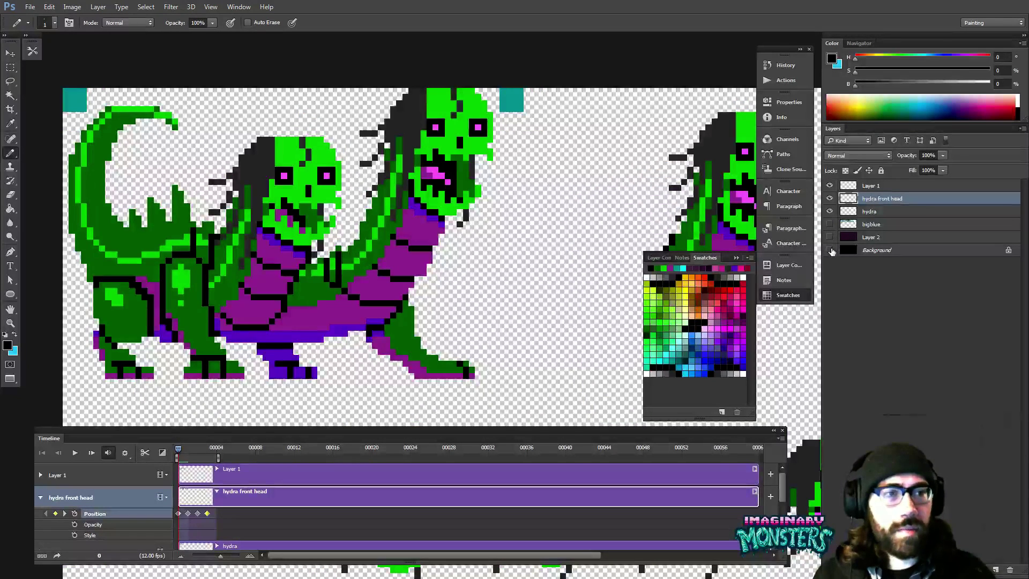
{"action": "left_click", "coordinate": [830, 251]}
{"action": "left_click", "coordinate": [830, 251]}
{"action": "left_click_drag", "start_coordinate": [541, 336], "coordinate": [435, 350]}
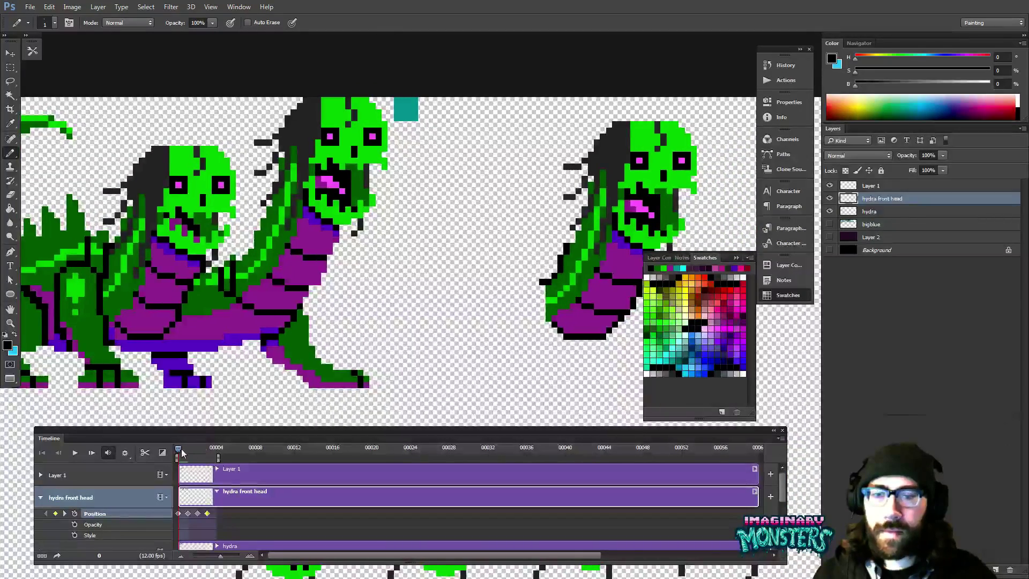
{"action": "mouse_move", "coordinate": [176, 454]}
{"action": "left_mouse_down"}
{"action": "mouse_move", "coordinate": [211, 456]}
{"action": "mouse_move", "coordinate": [167, 456]}
{"action": "left_mouse_up"}
- Select Layer 1 containing the row of four separate heads and show the grid over the canvas
{"action": "key", "text": "z"}
{"action": "left_click_drag", "start_coordinate": [410, 352], "coordinate": [340, 353]}
{"action": "left_click_drag", "start_coordinate": [379, 360], "coordinate": [323, 348]}
{"action": "key", "text": "v"}
{"action": "left_click", "coordinate": [322, 348], "text": "ctrl"}
{"action": "left_click_drag", "start_coordinate": [332, 314], "coordinate": [299, 313]}
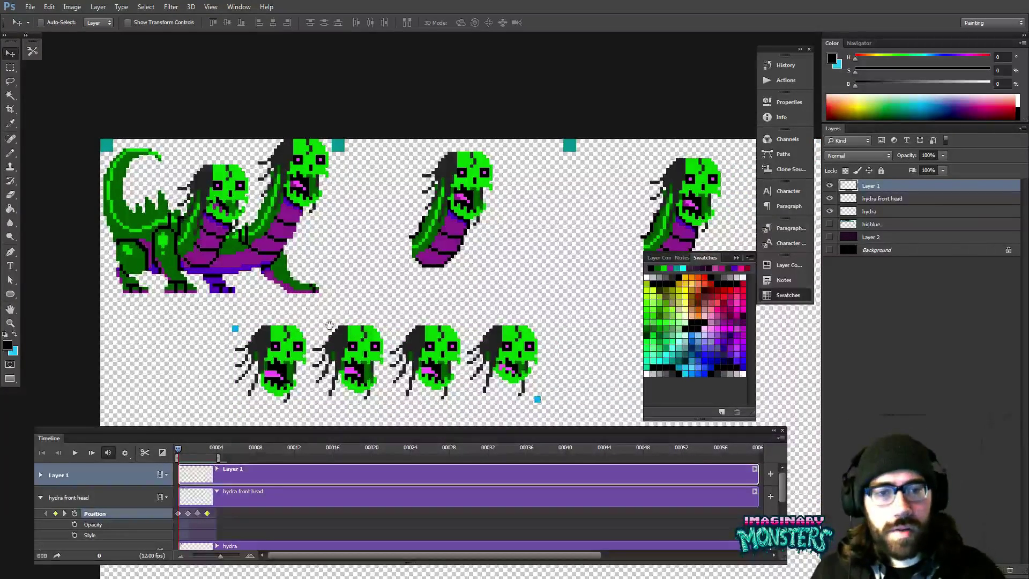
{"action": "scroll", "coordinate": [306, 330], "scroll_direction": "right", "scroll_amount": 5}
{"action": "left_click_drag", "start_coordinate": [311, 344], "coordinate": [325, 337]}
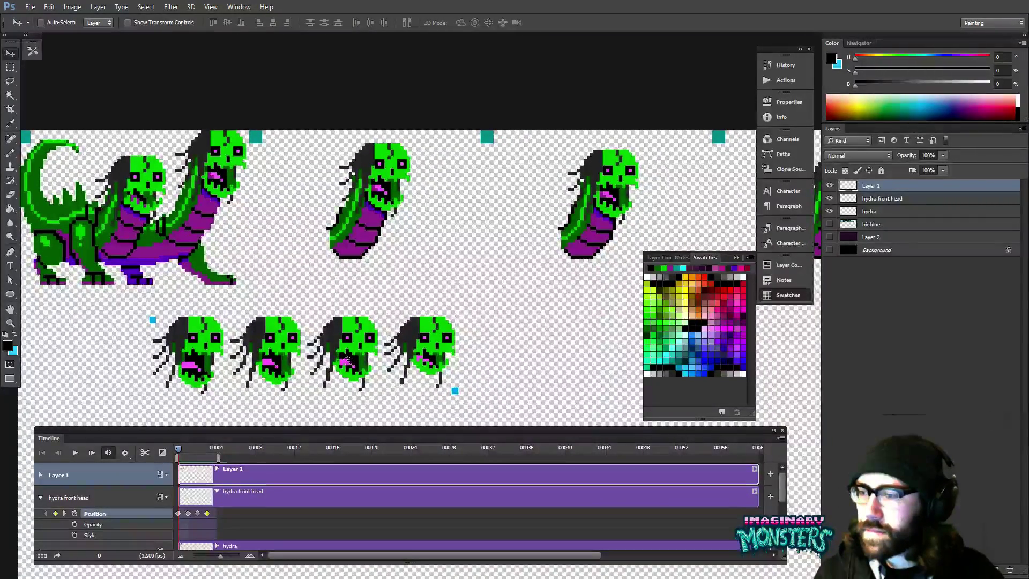
{"action": "key", "text": "ctrl+apostrophe"}
- Move the row of four heads so its blue corner marker lines up with a grid cell just below the hydra sprites
{"action": "left_click_drag", "start_coordinate": [309, 333], "coordinate": [342, 287]}
{"action": "key", "text": "z"}
{"action": "left_click", "coordinate": [287, 324]}
{"action": "key", "text": "v"}
{"action": "key", "text": "z"}
{"action": "left_click", "coordinate": [415, 300]}
- Copy the blue marker to the upper-left corner of every head's grid cell and erase the marker below the last head
{"action": "key", "text": "m"}
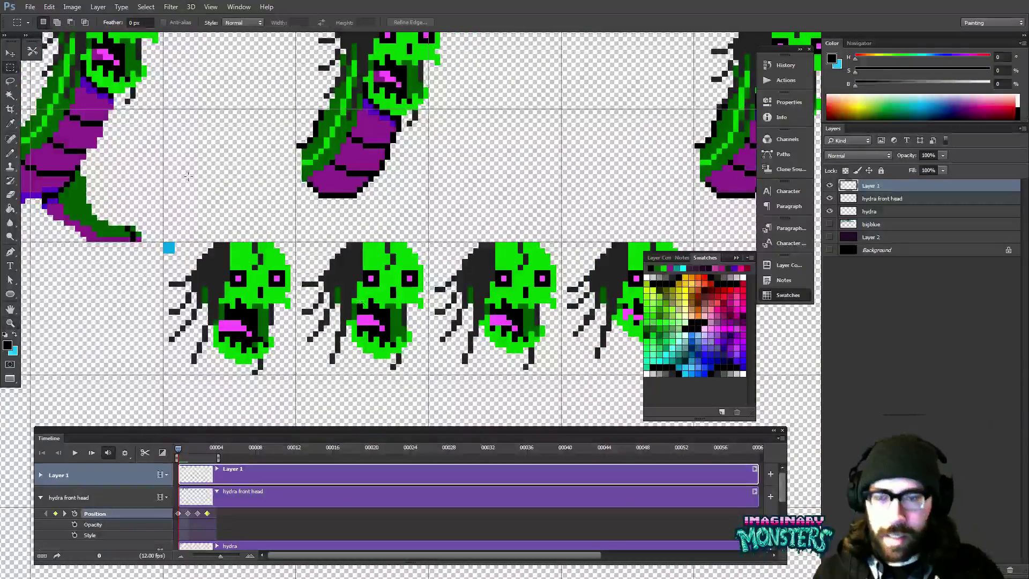
{"action": "left_click_drag", "start_coordinate": [163, 242], "coordinate": [424, 272]}
{"action": "key", "text": "v"}
{"action": "key", "text": "ctrl+d"}
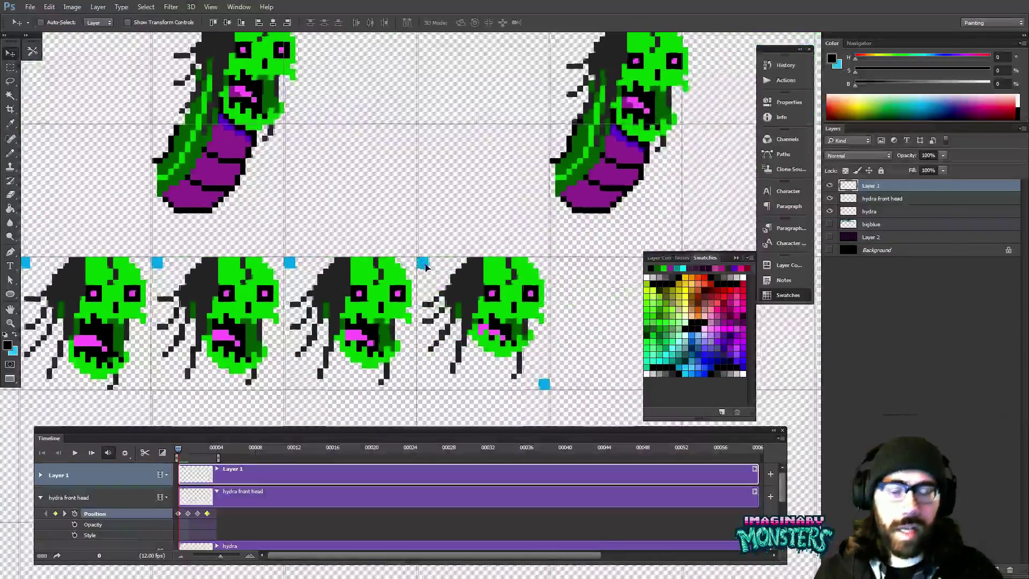
{"action": "key", "text": "e"}
{"action": "left_click", "coordinate": [544, 385]}
- Select the second, third and fourth heads with their markers and move them one grid cell to the right
{"action": "key", "text": "z"}
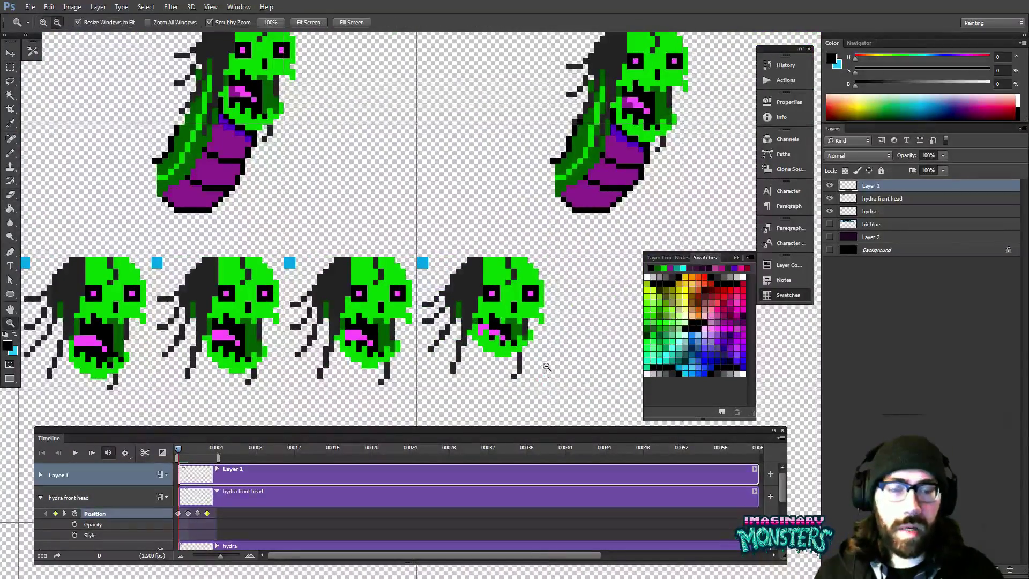
{"action": "mouse_move", "coordinate": [547, 365]}
{"action": "left_mouse_down"}
{"action": "mouse_move", "coordinate": [500, 380]}
{"action": "mouse_move", "coordinate": [422, 362]}
{"action": "left_mouse_up"}
{"action": "left_click_drag", "start_coordinate": [333, 307], "coordinate": [391, 286]}
{"action": "key", "text": "m"}
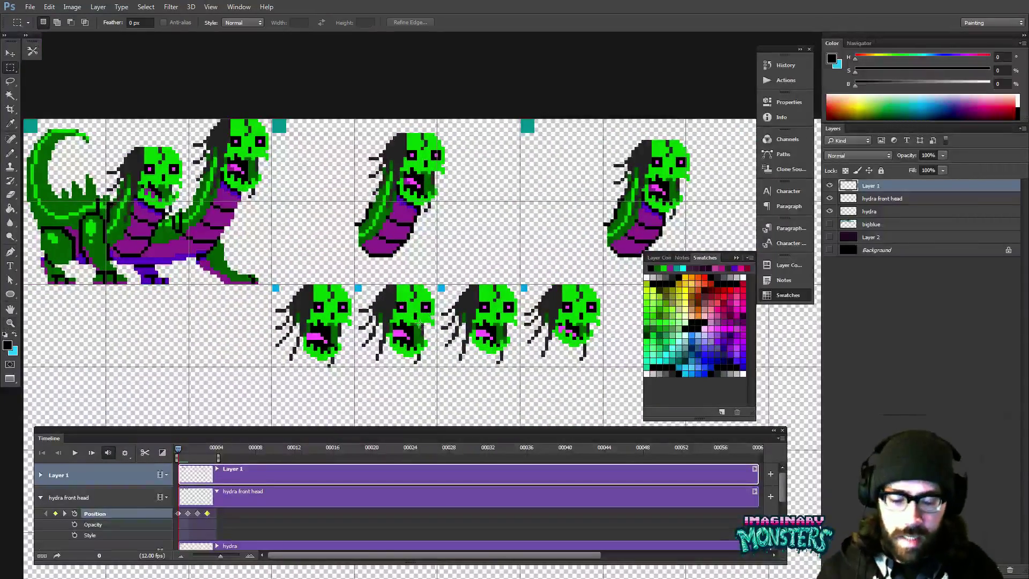
{"action": "left_click_drag", "start_coordinate": [380, 322], "coordinate": [237, 255]}
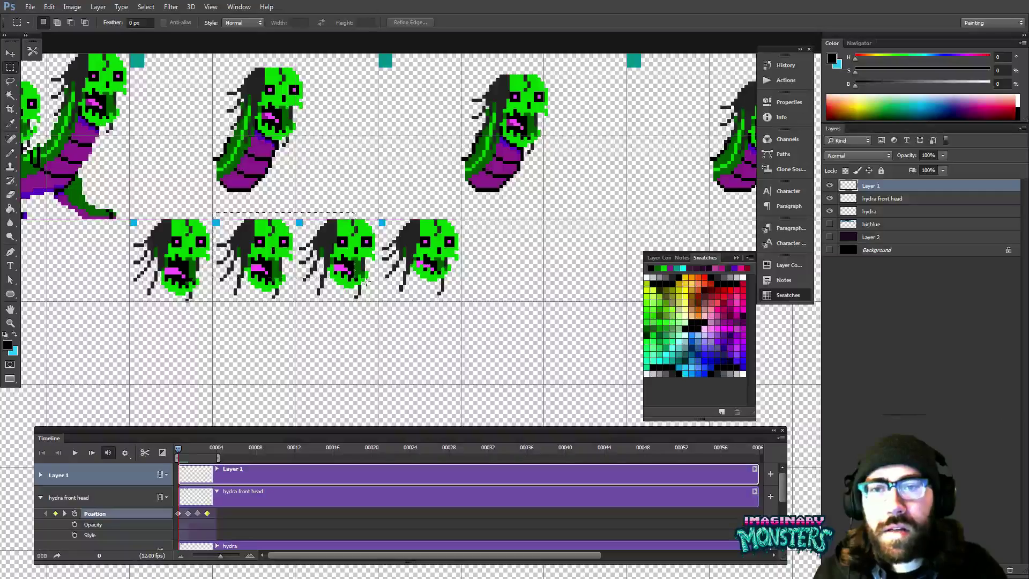
{"action": "left_click_drag", "start_coordinate": [365, 281], "coordinate": [482, 321]}
{"action": "key", "text": "v"}
{"action": "left_click_drag", "start_coordinate": [249, 258], "coordinate": [332, 259]}
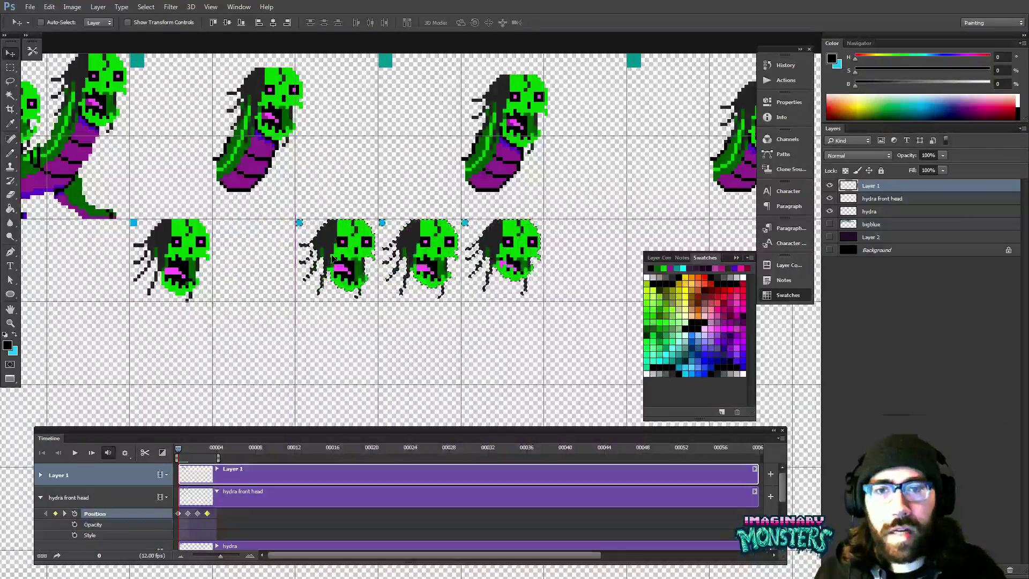
- Select the third and fourth heads and move them one more grid cell to the right
{"action": "mouse_move", "coordinate": [381, 207]}
{"action": "left_mouse_down"}
{"action": "mouse_move", "coordinate": [292, 218]}
{"action": "mouse_move", "coordinate": [510, 345]}
{"action": "left_mouse_up"}
{"action": "key", "text": "m"}
{"action": "key", "text": "v"}
{"action": "left_click_drag", "start_coordinate": [352, 264], "coordinate": [434, 263]}
- Move the fourth head one more grid cell to the right, nudge it left into alignment and deselect it
{"action": "key", "text": "m"}
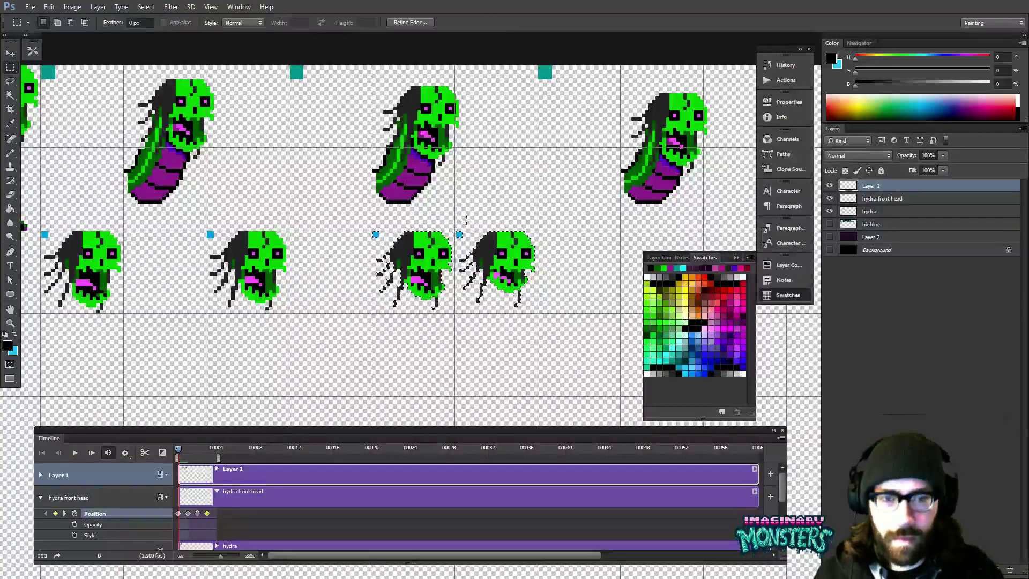
{"action": "left_click_drag", "start_coordinate": [466, 219], "coordinate": [538, 332]}
{"action": "key", "text": "v"}
{"action": "left_click_drag", "start_coordinate": [498, 256], "coordinate": [584, 256]}
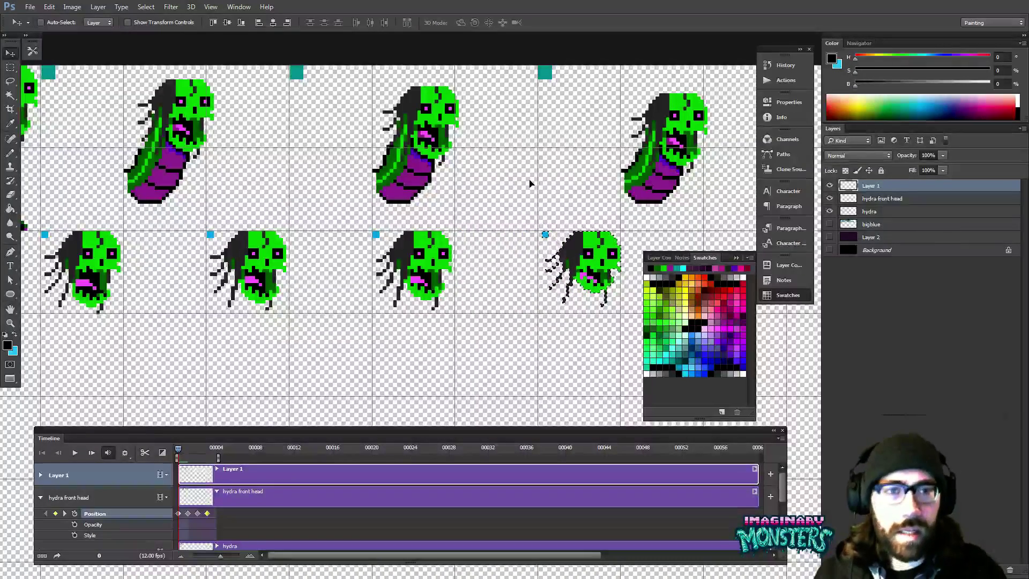
{"action": "key", "text": "Left"}
{"action": "key", "text": "ctrl+d"}
- Move the whole row of heads up so the first one covers the front head on the hydra's first frame
{"action": "left_click_drag", "start_coordinate": [241, 315], "coordinate": [353, 384]}
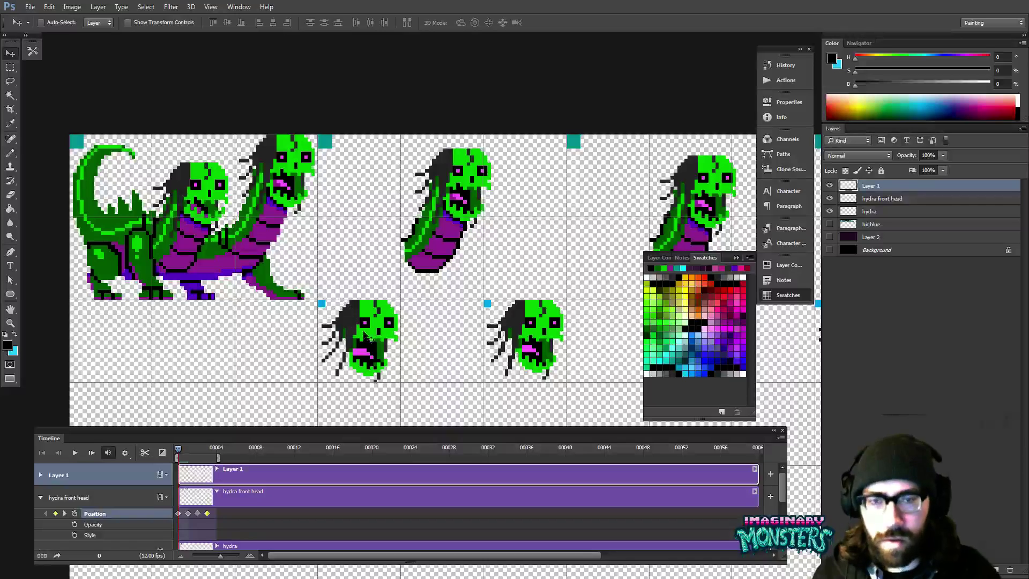
{"action": "left_click_drag", "start_coordinate": [375, 341], "coordinate": [208, 206]}
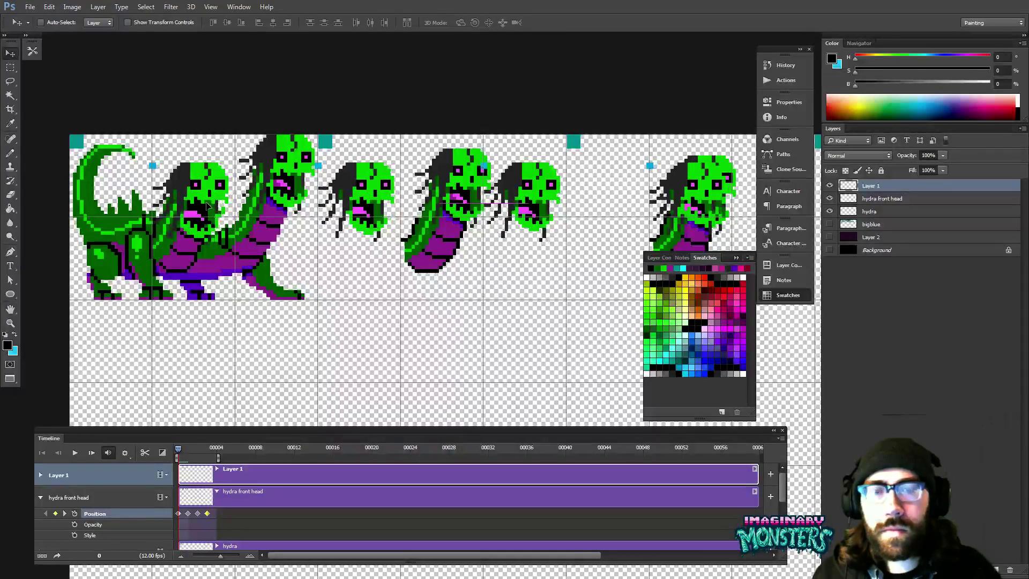
- Hide the hydra layer, show Layer 2 as a dark backdrop and lower the hydra front head layer's opacity to 40%
{"action": "left_click", "coordinate": [828, 212]}
{"action": "left_click", "coordinate": [857, 199]}
{"action": "left_click_drag", "start_coordinate": [907, 157], "coordinate": [893, 158]}
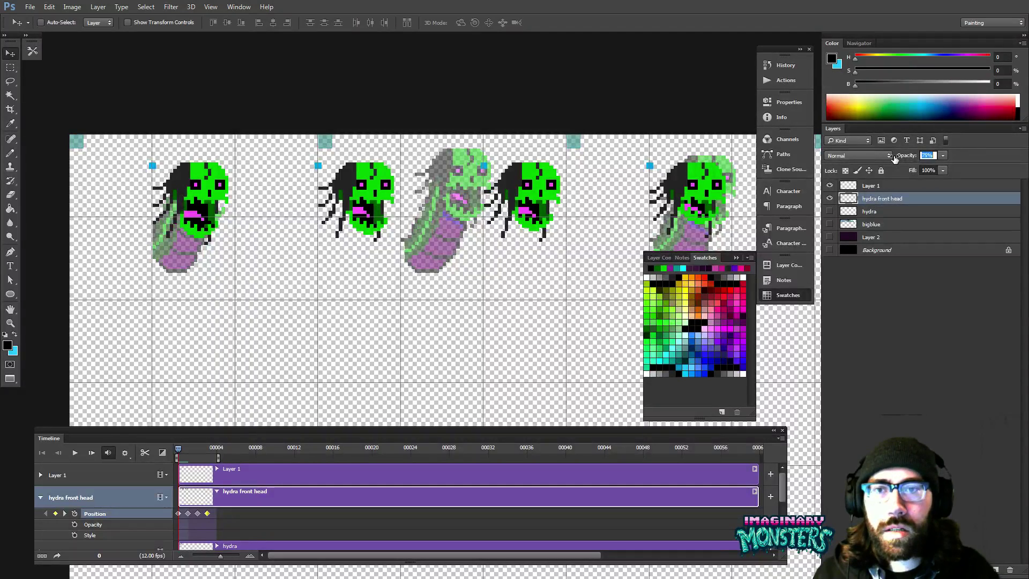
{"action": "left_click", "coordinate": [830, 236]}
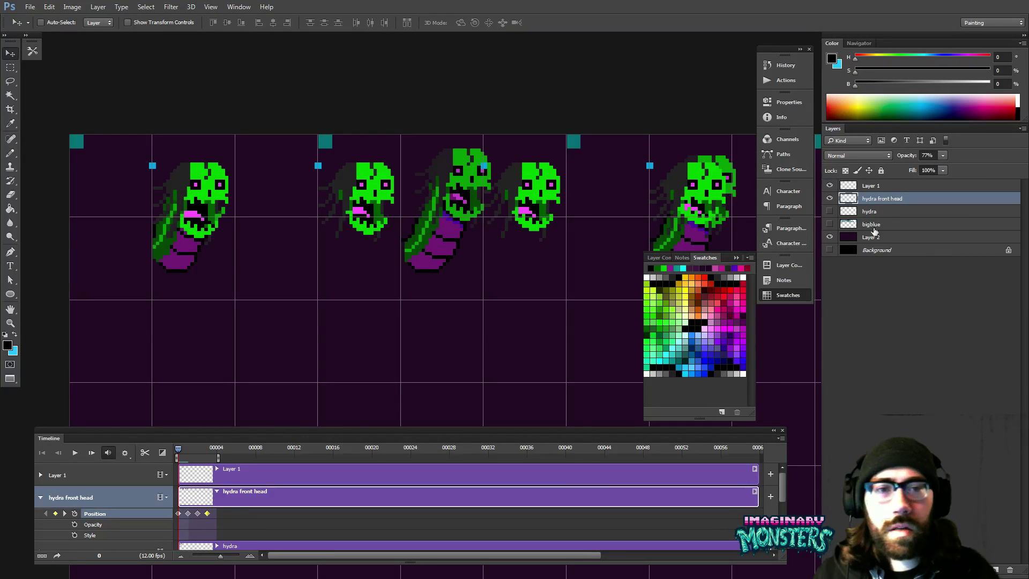
{"action": "left_click_drag", "start_coordinate": [915, 156], "coordinate": [894, 153]}
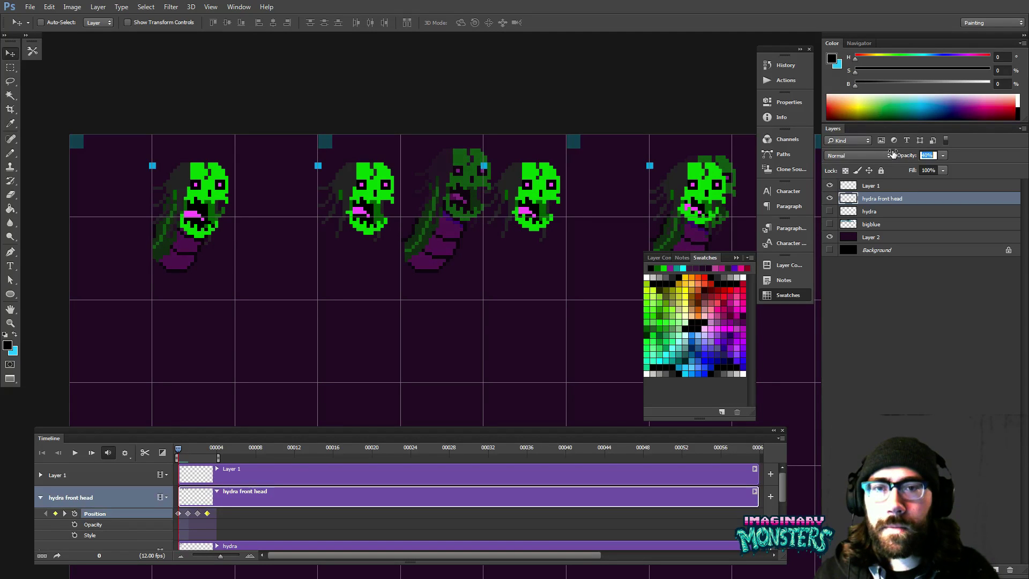
- Zoom in on the first frame's overlaid head and make Layer 1 the active layer
{"action": "key", "text": "z"}
{"action": "left_click_drag", "start_coordinate": [284, 188], "coordinate": [348, 247]}
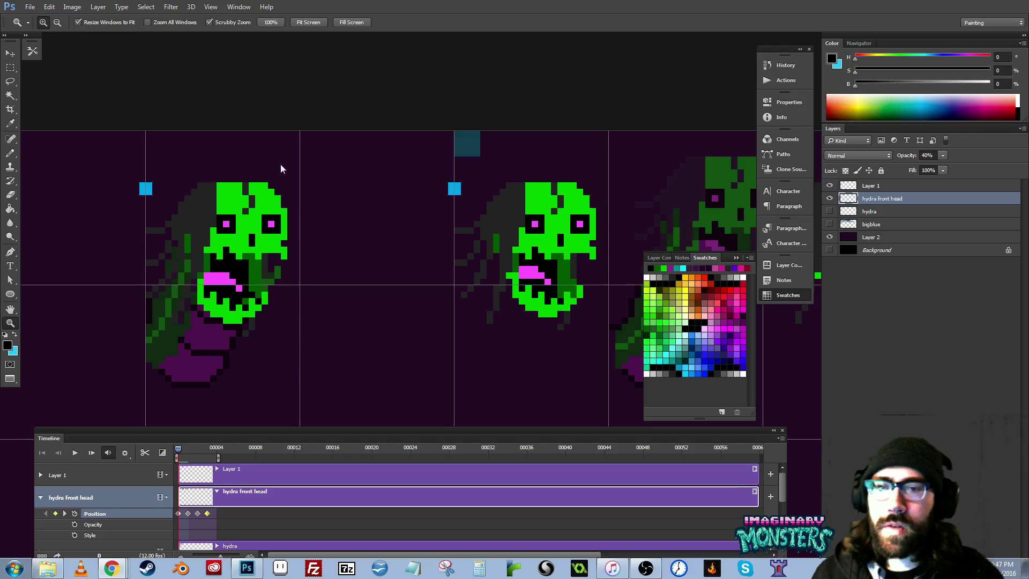
{"action": "left_click", "coordinate": [213, 182]}
{"action": "left_click_drag", "start_coordinate": [215, 183], "coordinate": [248, 192]}
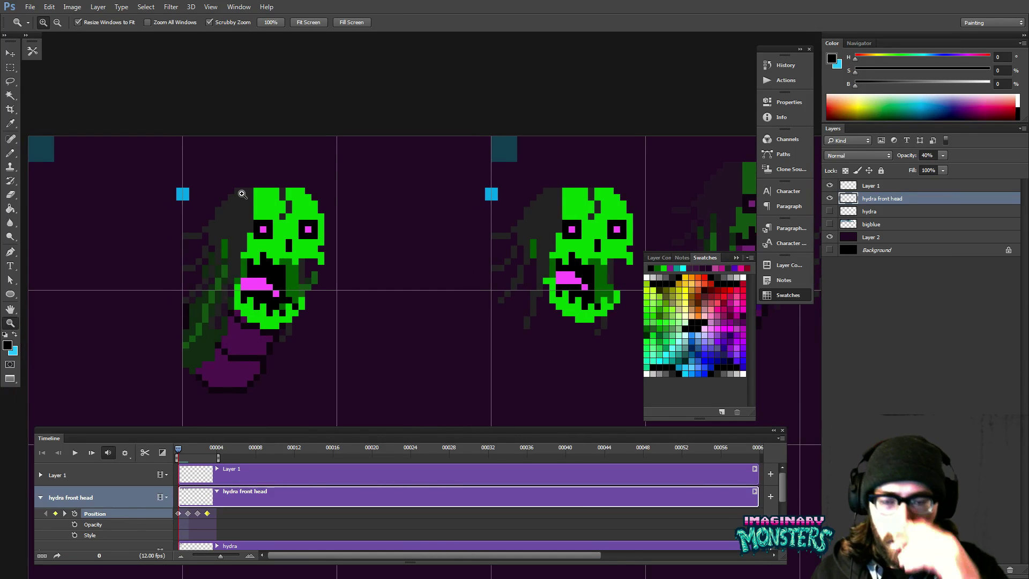
{"action": "left_click_drag", "start_coordinate": [293, 260], "coordinate": [377, 258]}
{"action": "key", "text": "v"}
{"action": "left_click", "coordinate": [351, 211], "text": "ctrl"}
{"action": "left_click_drag", "start_coordinate": [351, 211], "coordinate": [257, 240]}
{"action": "key", "text": "ctrl+z"}
{"action": "key", "text": "ctrl+z"}
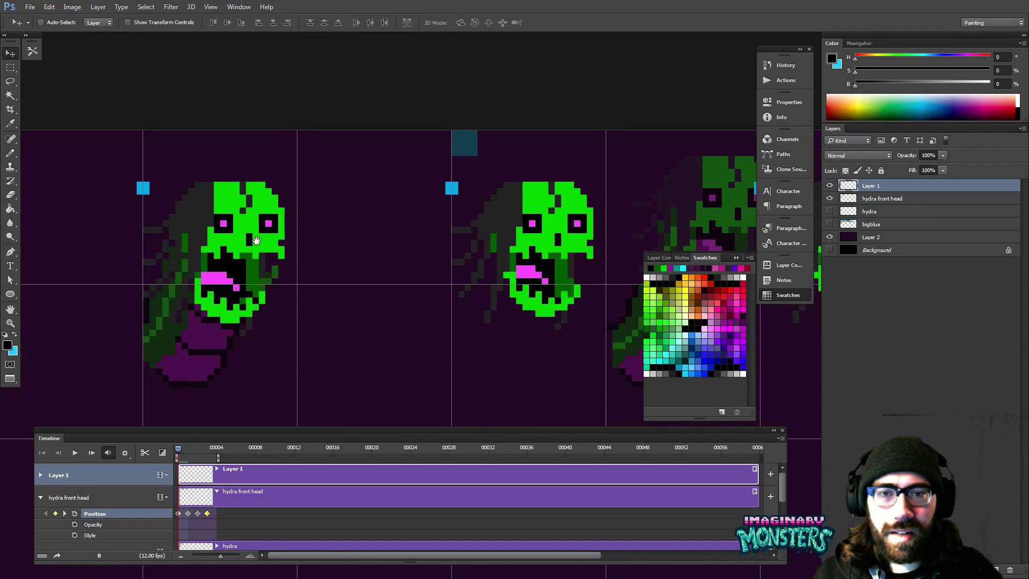
- Select the second, third and fourth heads on Layer 1 and move them so the second head covers the second frame's front head
{"action": "left_click_drag", "start_coordinate": [165, 189], "coordinate": [191, 200]}
{"action": "left_click_drag", "start_coordinate": [329, 203], "coordinate": [278, 202]}
{"action": "left_click_drag", "start_coordinate": [444, 232], "coordinate": [202, 218]}
{"action": "key", "text": "m"}
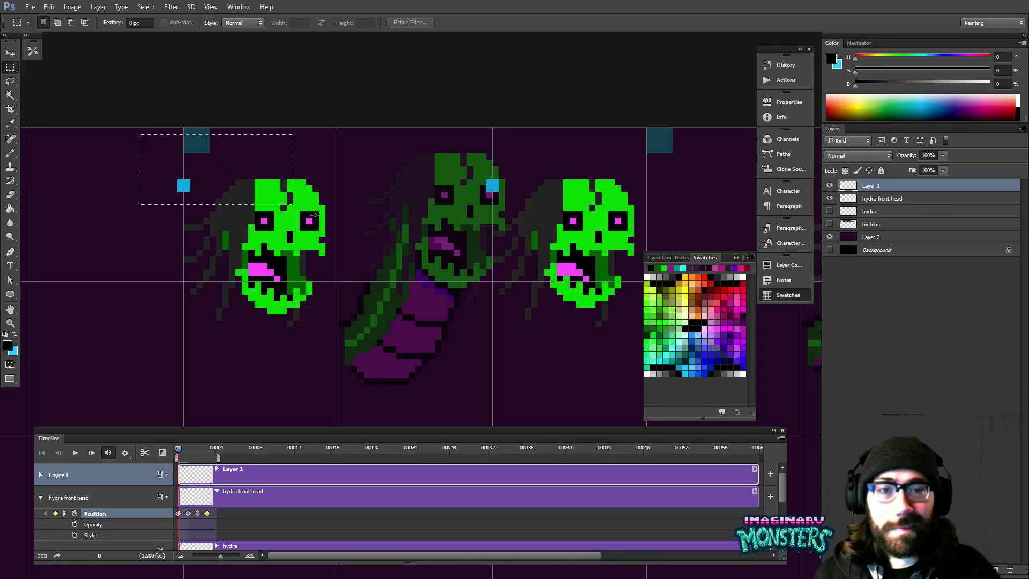
{"action": "left_click_drag", "start_coordinate": [315, 214], "coordinate": [807, 384]}
{"action": "left_click_drag", "start_coordinate": [445, 343], "coordinate": [103, 312]}
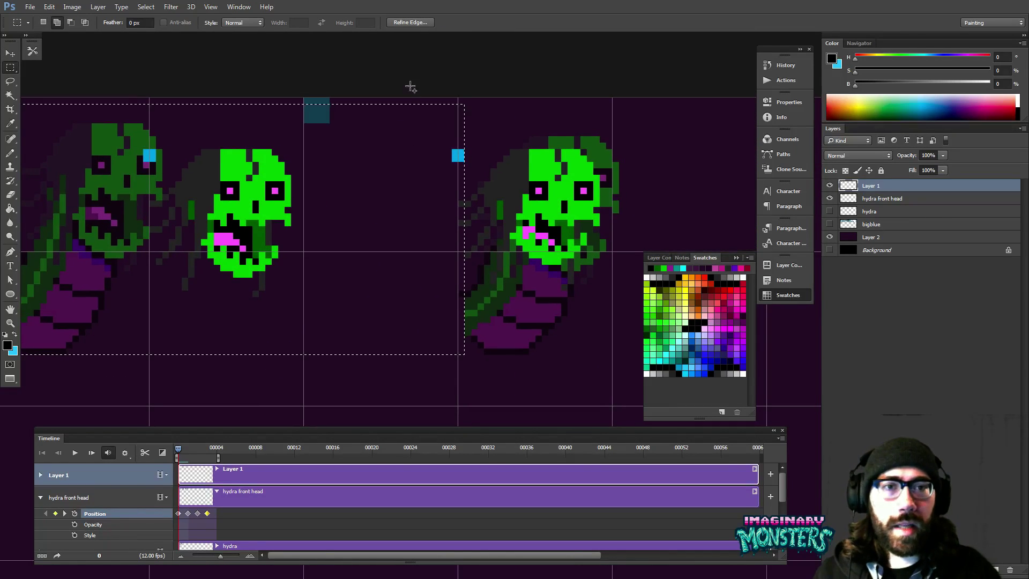
{"action": "left_click_drag", "start_coordinate": [402, 90], "coordinate": [735, 351]}
{"action": "key", "text": "ctrl+d"}
{"action": "left_click_drag", "start_coordinate": [531, 311], "coordinate": [707, 290]}
{"action": "left_click_drag", "start_coordinate": [173, 306], "coordinate": [442, 380]}
{"action": "key", "text": "v"}
{"action": "left_click_drag", "start_coordinate": [322, 239], "coordinate": [508, 217]}
- Select the third and fourth heads and move them so the third head covers the front head on the third frame
{"action": "left_click_drag", "start_coordinate": [609, 252], "coordinate": [185, 216]}
{"action": "left_click_drag", "start_coordinate": [542, 256], "coordinate": [350, 254]}
{"action": "key", "text": "m"}
{"action": "left_click", "coordinate": [72, 102]}
{"action": "mouse_move", "coordinate": [71, 103]}
{"action": "left_mouse_down"}
{"action": "mouse_move", "coordinate": [581, 315]}
{"action": "mouse_move", "coordinate": [709, 342]}
{"action": "left_mouse_up"}
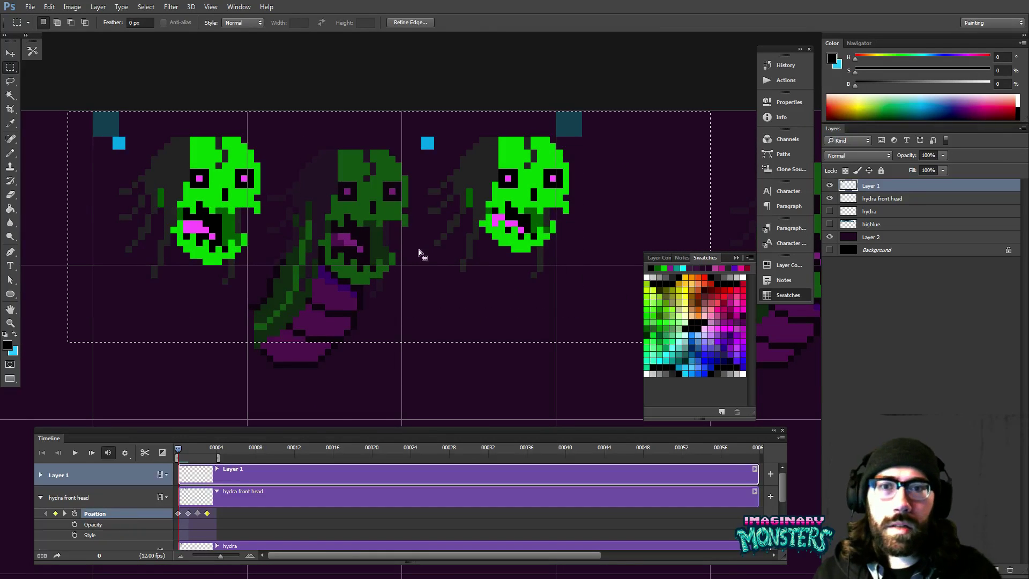
{"action": "key", "text": "v"}
{"action": "mouse_move", "coordinate": [214, 186]}
{"action": "left_mouse_down"}
{"action": "mouse_move", "coordinate": [374, 218]}
{"action": "mouse_move", "coordinate": [362, 202]}
{"action": "left_mouse_up"}
- Move the fourth head over the front head on the hydra's fourth frame and deselect it
{"action": "left_click_drag", "start_coordinate": [476, 202], "coordinate": [227, 209]}
{"action": "key", "text": "m"}
{"action": "left_click_drag", "start_coordinate": [287, 119], "coordinate": [603, 348]}
{"action": "key", "text": "v"}
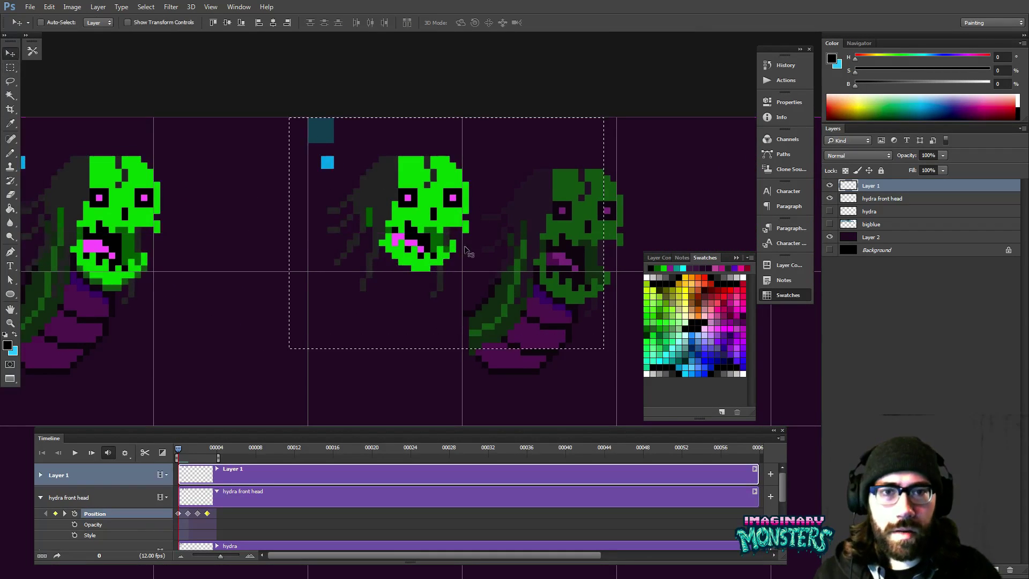
{"action": "mouse_move", "coordinate": [417, 196]}
{"action": "left_mouse_down"}
{"action": "mouse_move", "coordinate": [518, 254]}
{"action": "mouse_move", "coordinate": [571, 222]}
{"action": "mouse_move", "coordinate": [574, 208]}
{"action": "mouse_move", "coordinate": [558, 195]}
{"action": "left_mouse_up"}
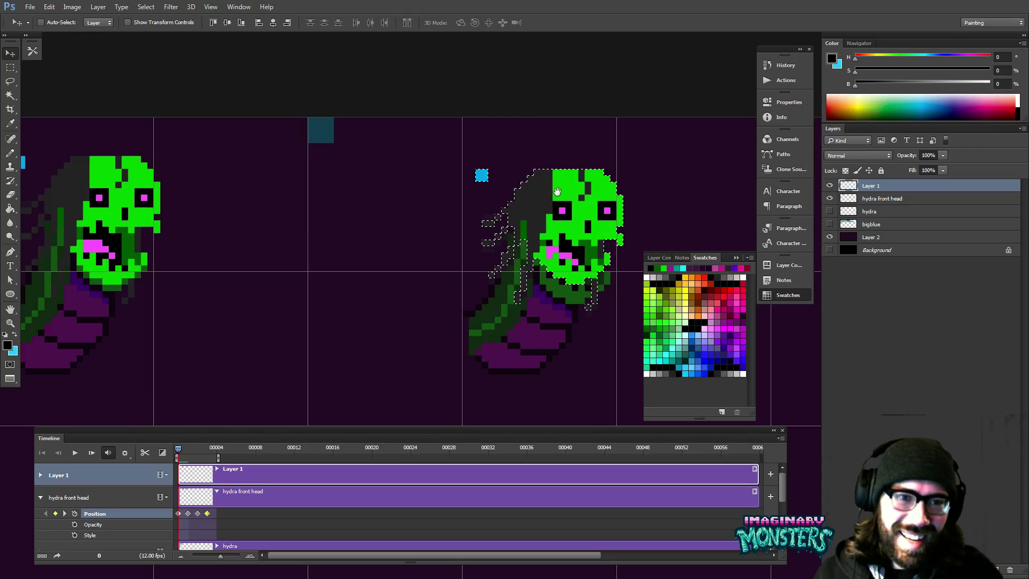
{"action": "key", "text": "ctrl+d"}
- Select all the small blue marker squares beside the heads on Layer 1, delete them and deselect
{"action": "left_click_drag", "start_coordinate": [444, 260], "coordinate": [326, 276]}
{"action": "left_click_drag", "start_coordinate": [274, 298], "coordinate": [478, 294]}
{"action": "key", "text": "w"}
{"action": "left_click", "coordinate": [568, 187]}
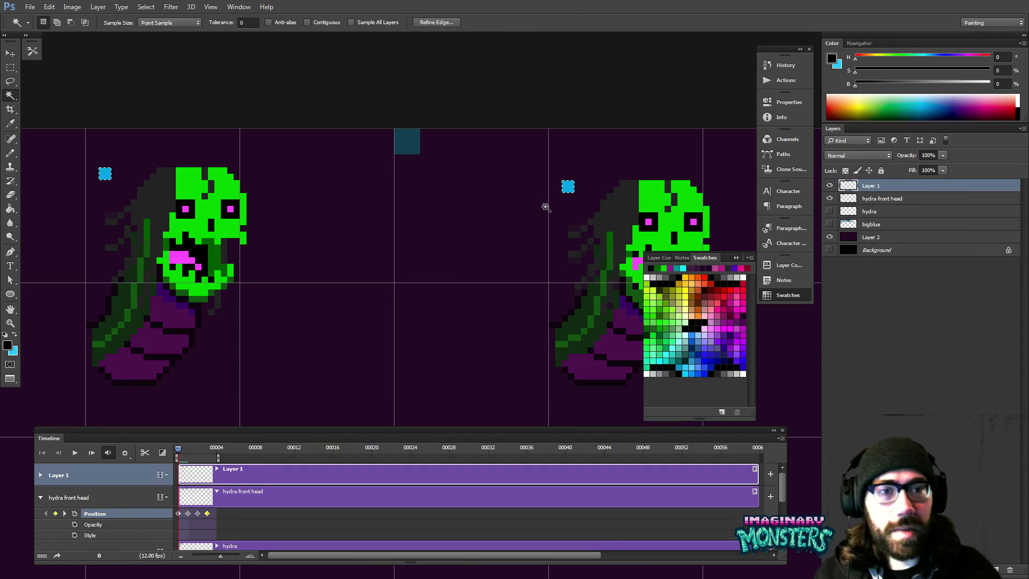
{"action": "key", "text": "Delete"}
{"action": "key", "text": "ctrl+d"}
- Move the whole row of heads one frame to the right so the first head covers the second frame's front head
{"action": "left_click_drag", "start_coordinate": [182, 288], "coordinate": [584, 293]}
{"action": "left_click_drag", "start_coordinate": [236, 276], "coordinate": [569, 296]}
{"action": "scroll", "coordinate": [333, 296], "scroll_direction": "right", "scroll_amount": 7}
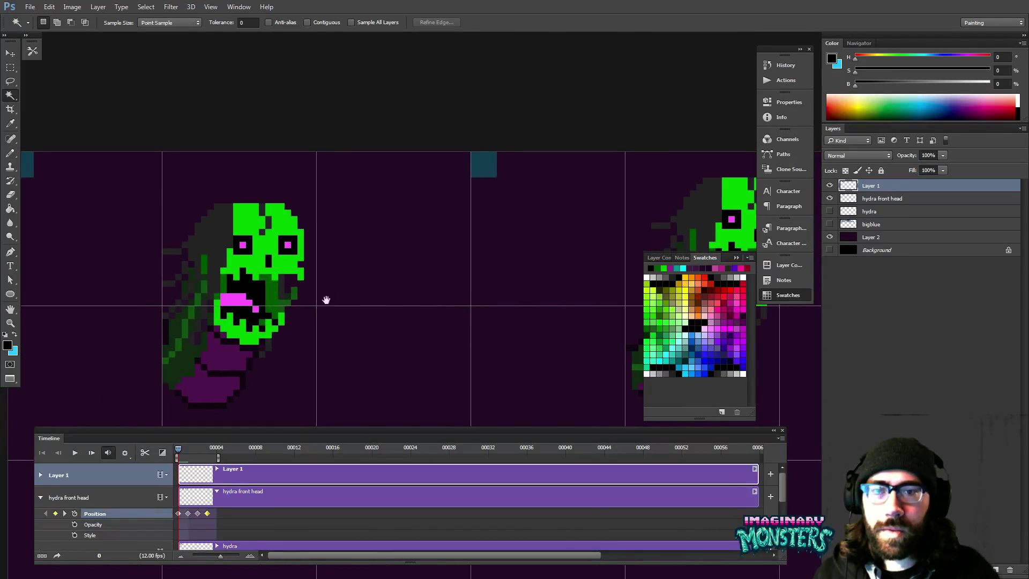
{"action": "left_click_drag", "start_coordinate": [349, 303], "coordinate": [447, 293]}
{"action": "key", "text": "z"}
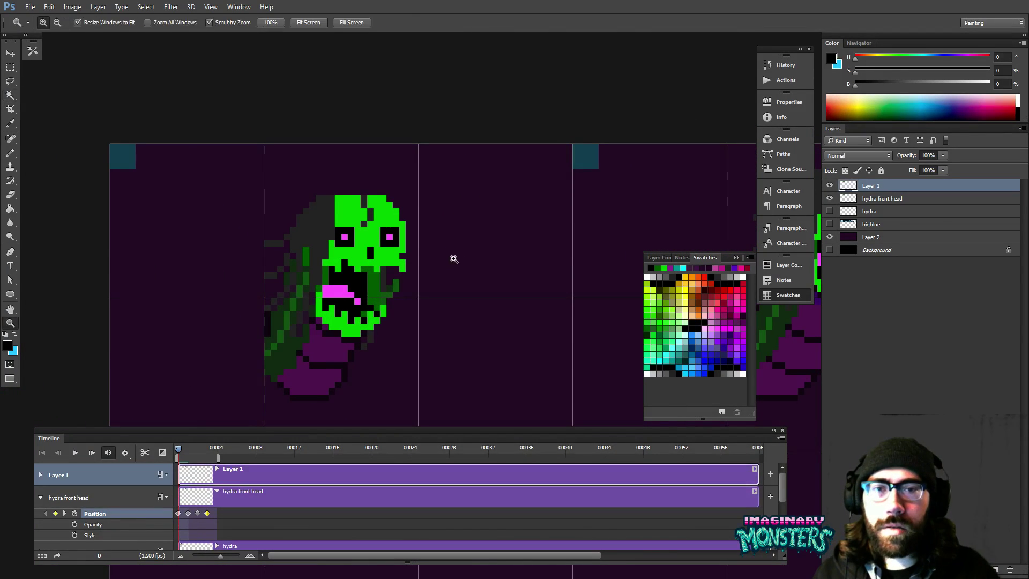
{"action": "left_click", "coordinate": [465, 259], "text": "alt"}
{"action": "left_click_drag", "start_coordinate": [509, 275], "coordinate": [119, 265]}
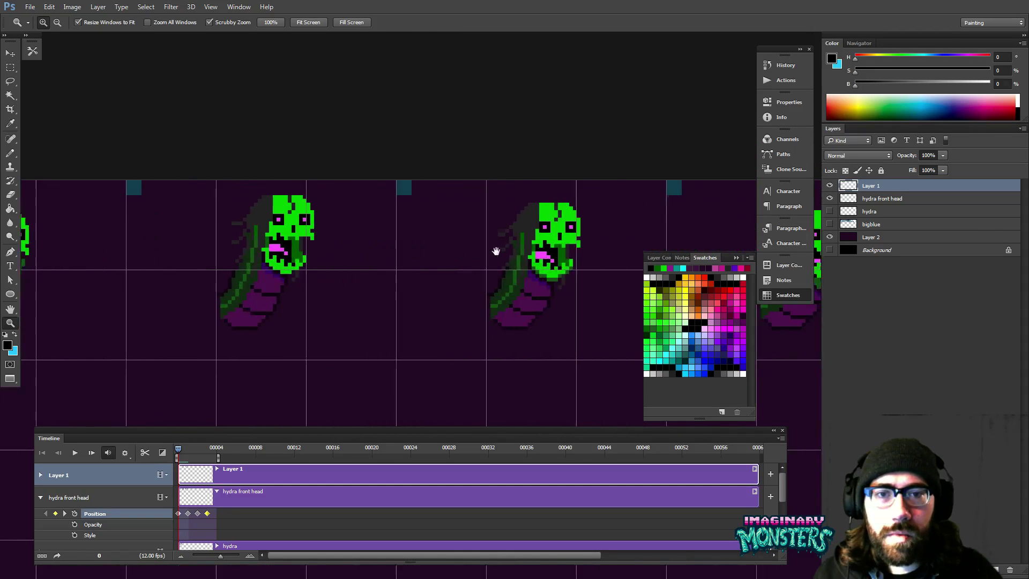
{"action": "left_click_drag", "start_coordinate": [601, 243], "coordinate": [194, 261]}
{"action": "left_click_drag", "start_coordinate": [333, 259], "coordinate": [423, 246]}
{"action": "key", "text": "v"}
{"action": "left_click_drag", "start_coordinate": [122, 252], "coordinate": [414, 239]}
- Select the offset head on the third frame and move it down and left over the front head beneath it
{"action": "left_click_drag", "start_coordinate": [467, 238], "coordinate": [226, 253]}
{"action": "key", "text": "z"}
{"action": "left_click_drag", "start_coordinate": [430, 235], "coordinate": [349, 214]}
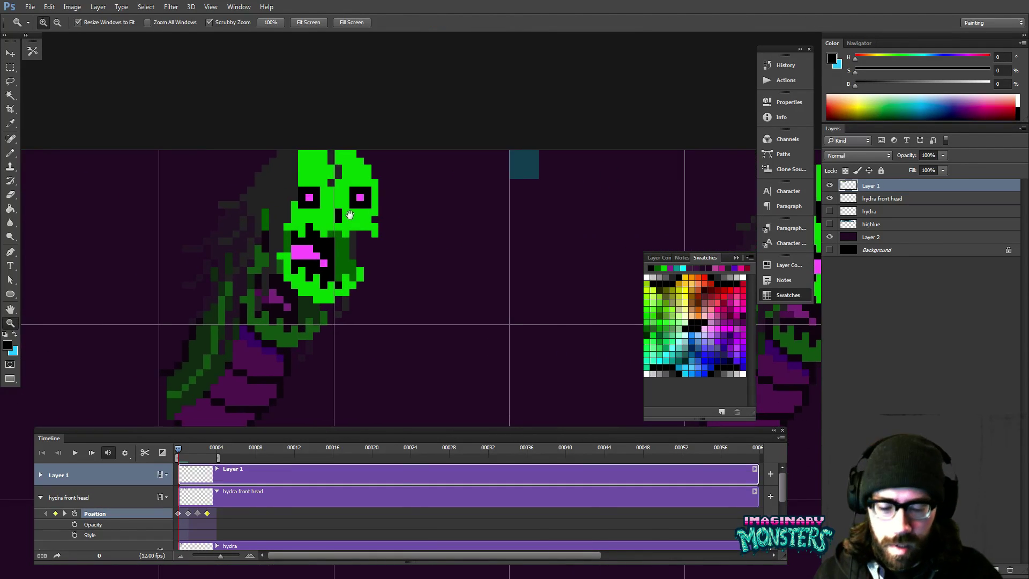
{"action": "key", "text": "m"}
{"action": "left_click_drag", "start_coordinate": [157, 150], "coordinate": [478, 381]}
{"action": "left_click_drag", "start_coordinate": [404, 335], "coordinate": [445, 267]}
{"action": "key", "text": "v"}
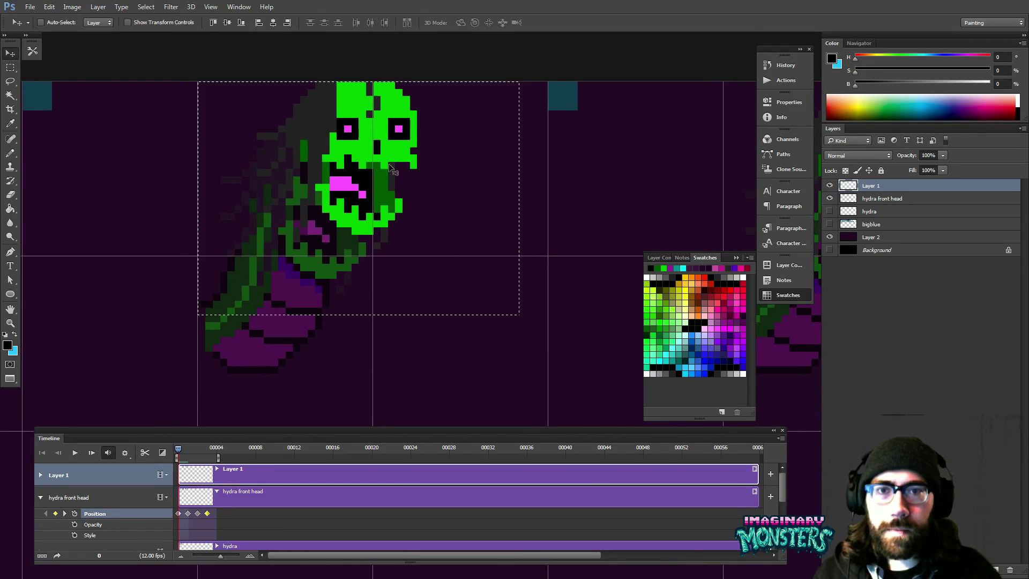
{"action": "left_click_drag", "start_coordinate": [374, 124], "coordinate": [340, 170]}
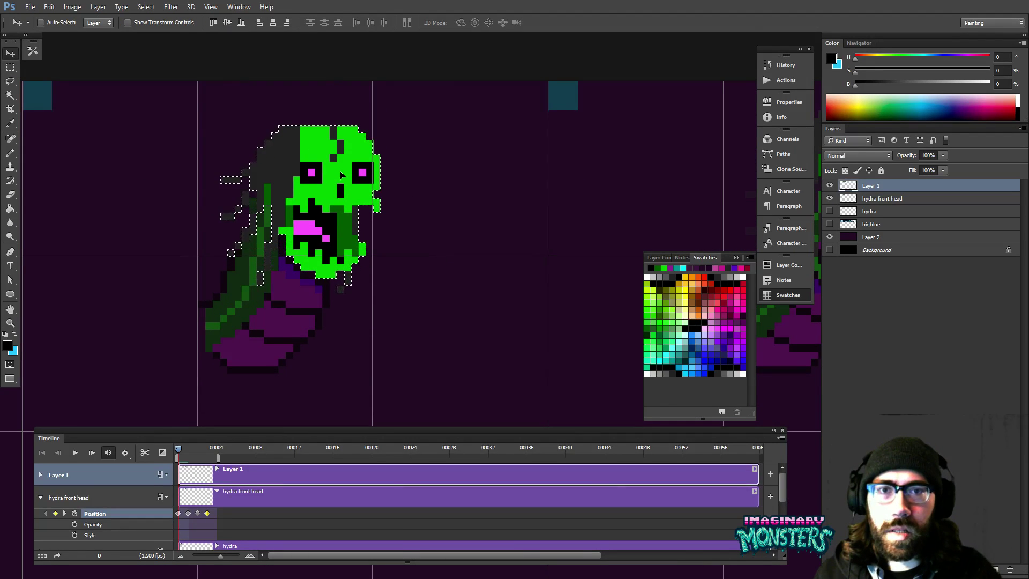
- Select the offset head on the fourth frame, align it over the dimmed front head and deselect
{"action": "left_click_drag", "start_coordinate": [484, 195], "coordinate": [254, 198]}
{"action": "key", "text": "m"}
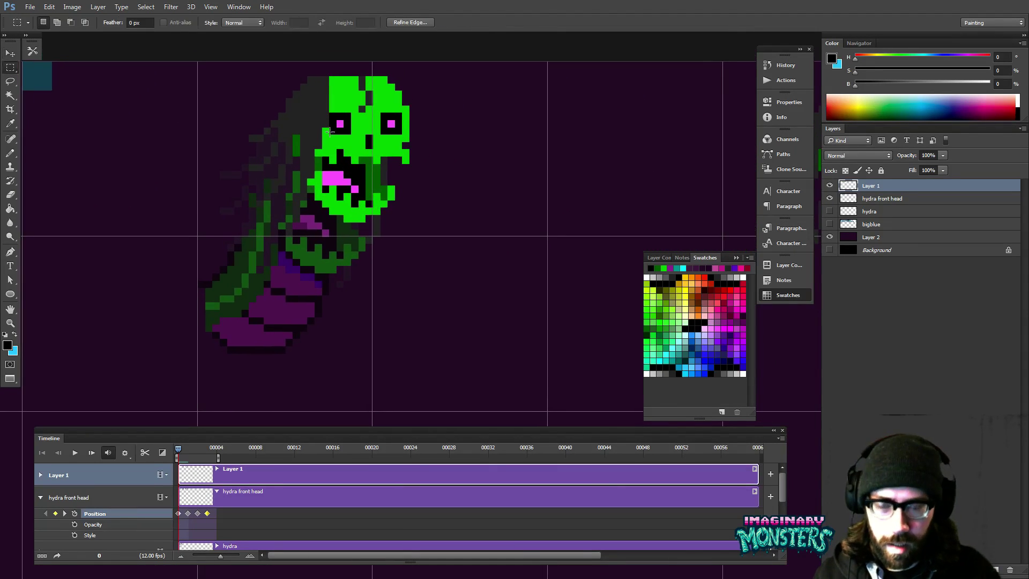
{"action": "left_click_drag", "start_coordinate": [197, 56], "coordinate": [476, 288]}
{"action": "key", "text": "v"}
{"action": "mouse_move", "coordinate": [357, 122]}
{"action": "left_mouse_down"}
{"action": "mouse_move", "coordinate": [326, 202]}
{"action": "mouse_move", "coordinate": [330, 165]}
{"action": "left_mouse_up"}
{"action": "key", "text": "z"}
{"action": "key", "text": "ctrl+d"}
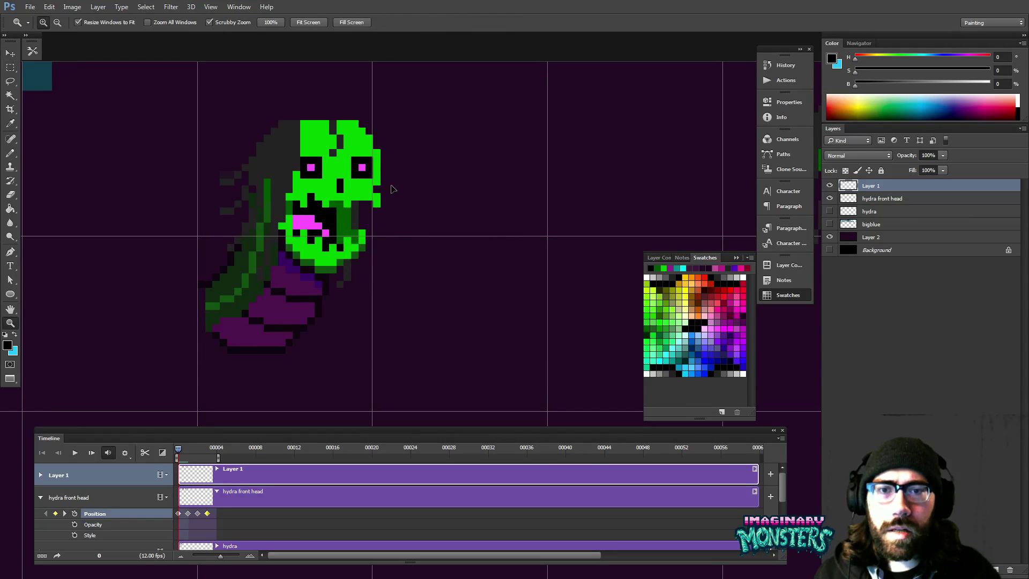
- Move the leftover head beyond the fourth frame back to the first frame, align it over the front head and deselect
{"action": "left_click_drag", "start_coordinate": [431, 212], "coordinate": [391, 223]}
{"action": "left_click_drag", "start_coordinate": [503, 207], "coordinate": [398, 234]}
{"action": "key", "text": "v"}
{"action": "left_click_drag", "start_coordinate": [519, 203], "coordinate": [531, 274]}
{"action": "left_click_drag", "start_coordinate": [532, 274], "coordinate": [146, 266]}
{"action": "left_click_drag", "start_coordinate": [147, 266], "coordinate": [344, 275]}
{"action": "key", "text": "z"}
{"action": "key", "text": "v"}
{"action": "left_click_drag", "start_coordinate": [333, 323], "coordinate": [305, 247]}
{"action": "key", "text": "ctrl+d"}
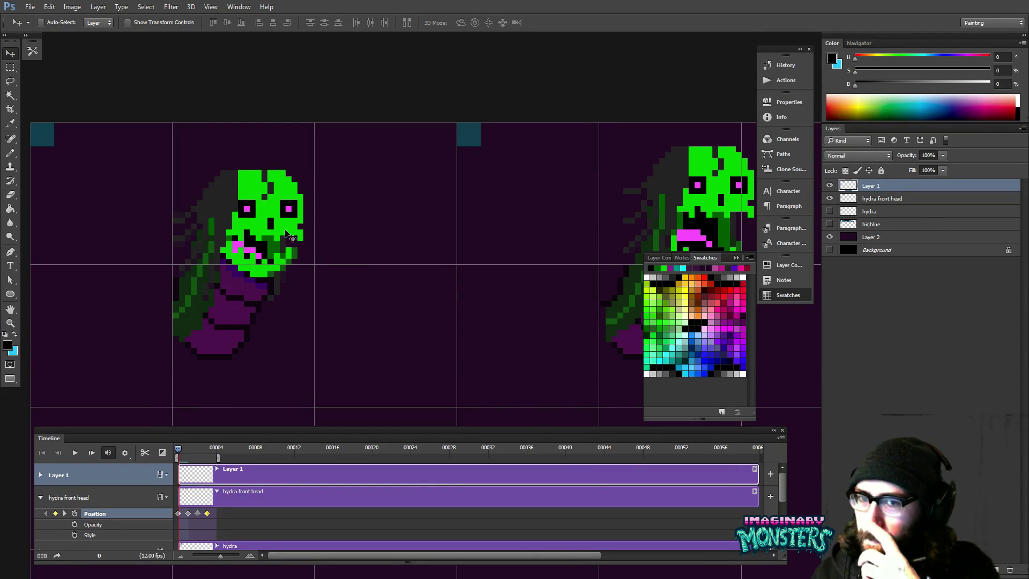
{"action": "scroll", "coordinate": [322, 258], "scroll_direction": "down", "scroll_amount": 5}
{"action": "key", "text": "z"}
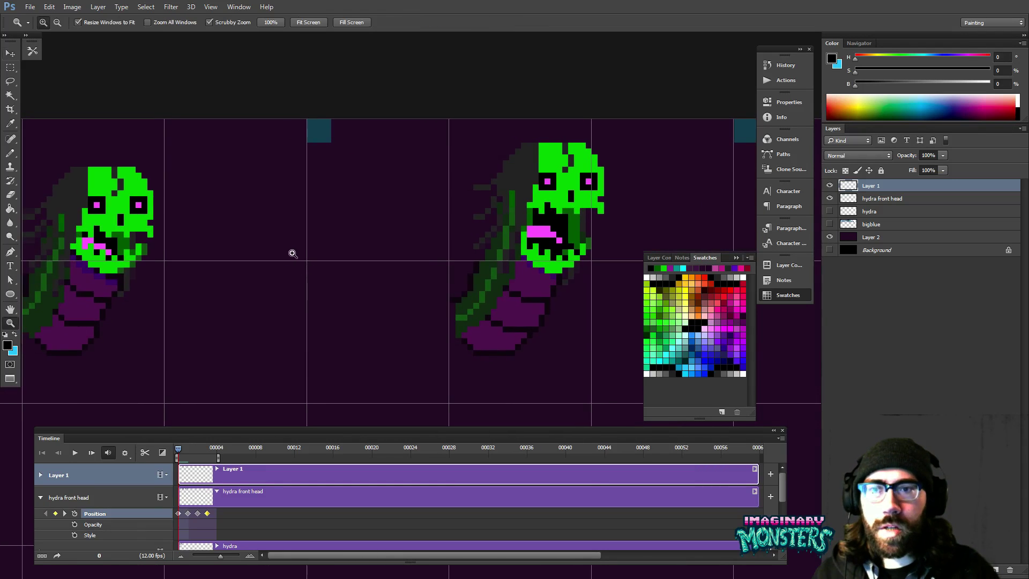
{"action": "left_click_drag", "start_coordinate": [255, 267], "coordinate": [250, 264]}
{"action": "left_click_drag", "start_coordinate": [249, 263], "coordinate": [261, 239]}
{"action": "left_click_drag", "start_coordinate": [348, 277], "coordinate": [200, 229]}
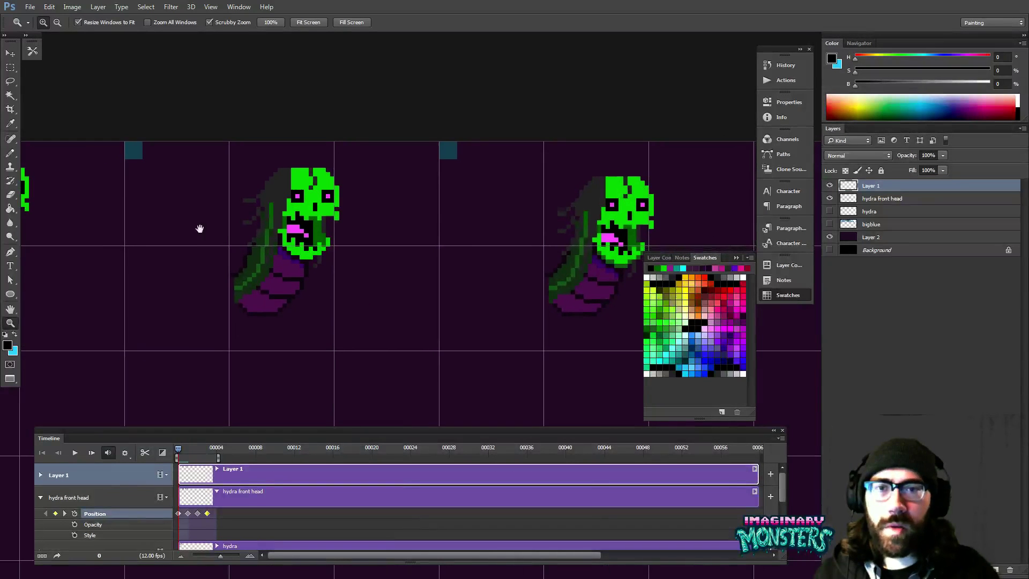
{"action": "left_click_drag", "start_coordinate": [354, 251], "coordinate": [507, 266]}
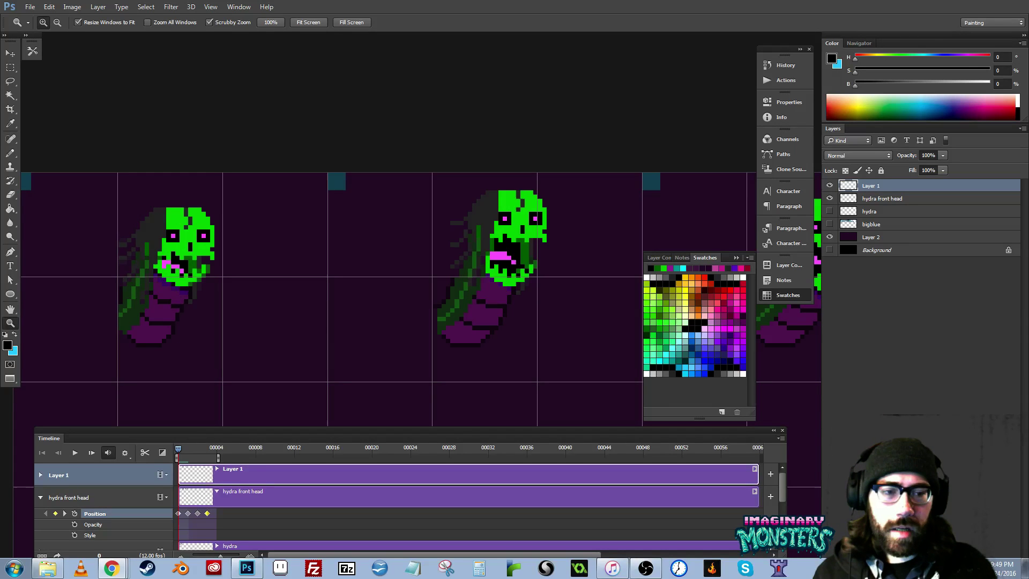
- Switch to iTunes, look through the Streaming music playlist and return to Photoshop
{"action": "left_click", "coordinate": [612, 568]}
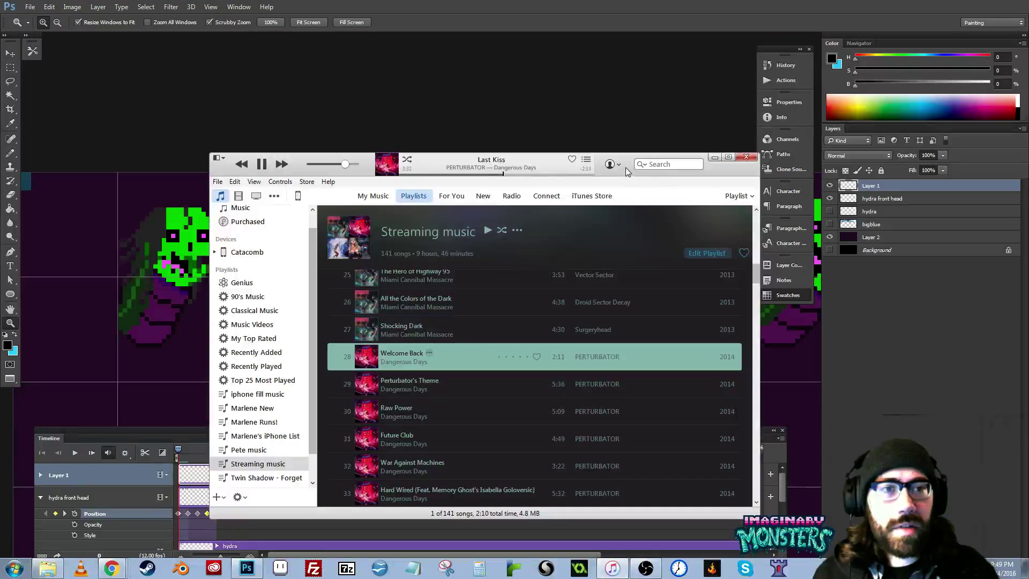
{"action": "left_click_drag", "start_coordinate": [625, 168], "coordinate": [623, 127]}
{"action": "scroll", "coordinate": [442, 352], "scroll_direction": "down", "scroll_amount": 1}
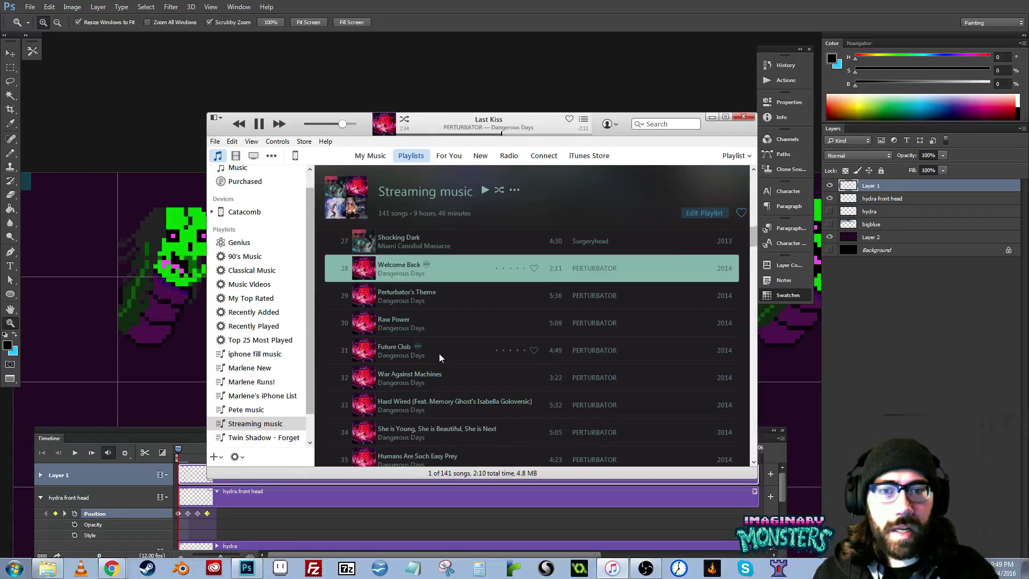
{"action": "left_click_drag", "start_coordinate": [707, 131], "coordinate": [0, 300]}
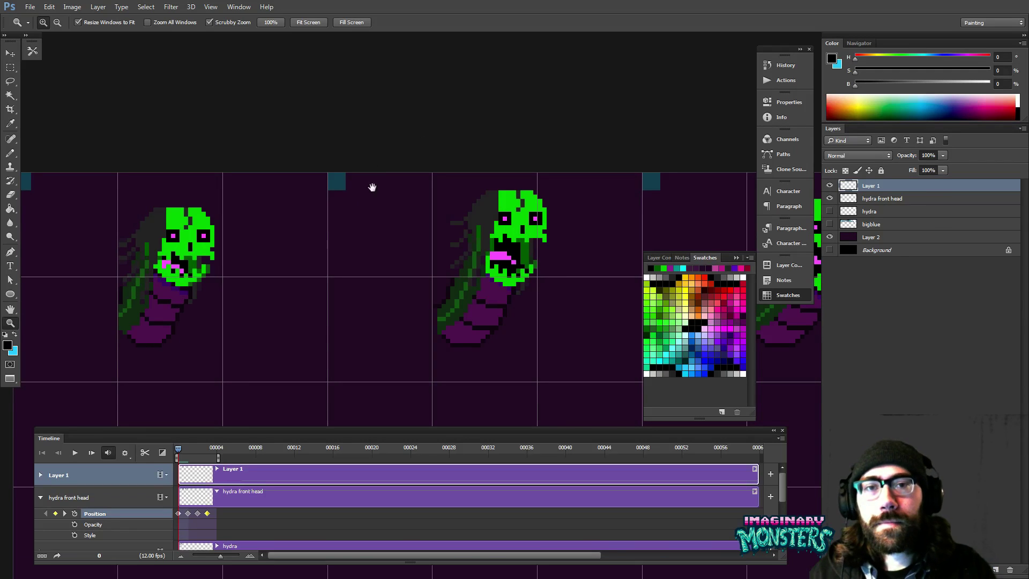
- Compare the first frame's new head with the original front head by repeatedly hiding and showing Layer 1
{"action": "left_click_drag", "start_coordinate": [363, 224], "coordinate": [462, 219]}
{"action": "left_click_drag", "start_coordinate": [290, 265], "coordinate": [326, 255]}
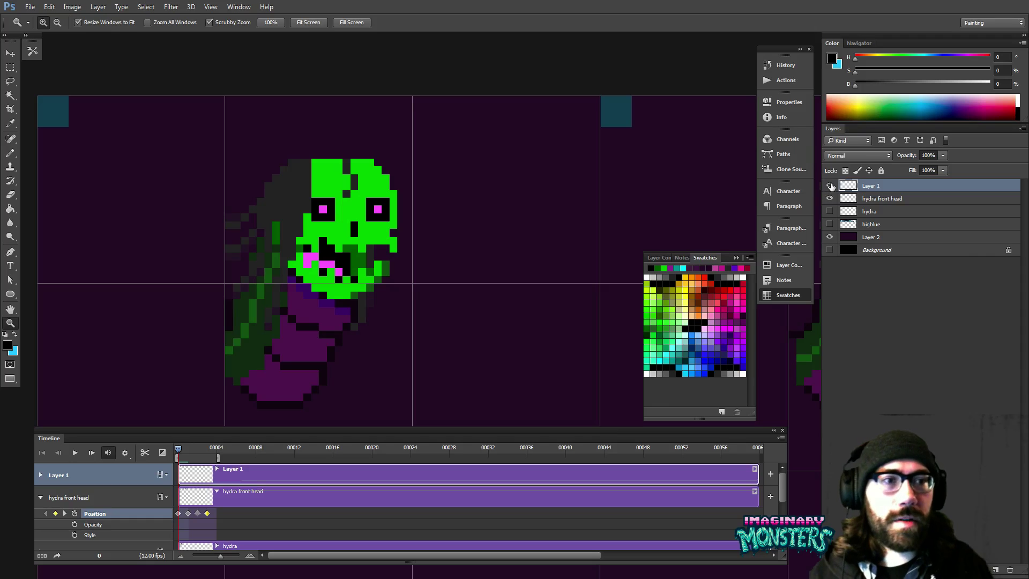
{"action": "left_click", "coordinate": [829, 185]}
{"action": "left_click", "coordinate": [829, 185]}
{"action": "left_click", "coordinate": [828, 187]}
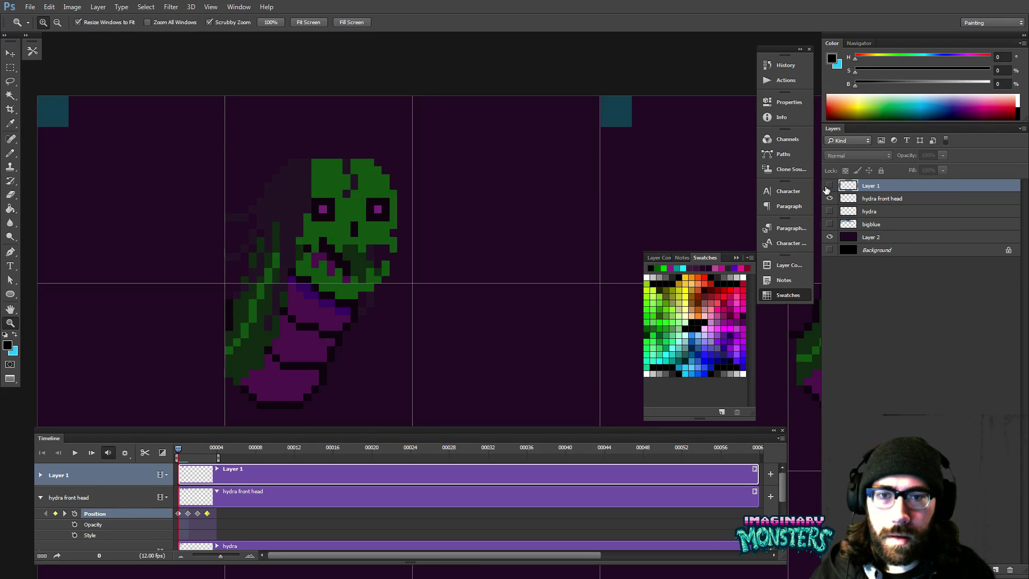
{"action": "left_click", "coordinate": [828, 187]}
{"action": "left_click", "coordinate": [829, 187]}
{"action": "left_click", "coordinate": [828, 186]}
{"action": "left_click", "coordinate": [828, 187]}
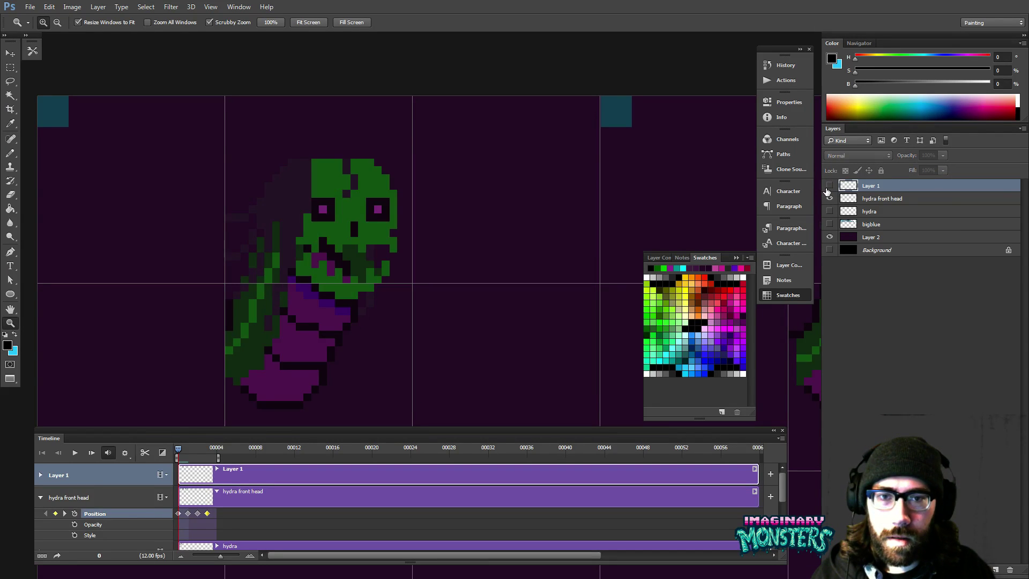
{"action": "left_click", "coordinate": [828, 187]}
{"action": "left_click", "coordinate": [829, 188]}
{"action": "left_click", "coordinate": [829, 188]}
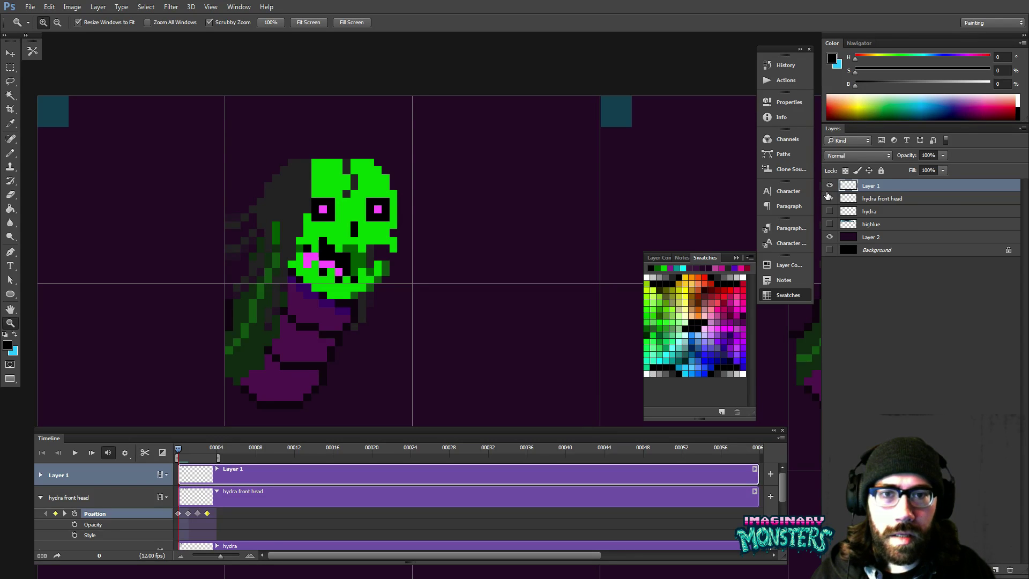
{"action": "left_click", "coordinate": [828, 187]}
{"action": "left_click", "coordinate": [830, 187]}
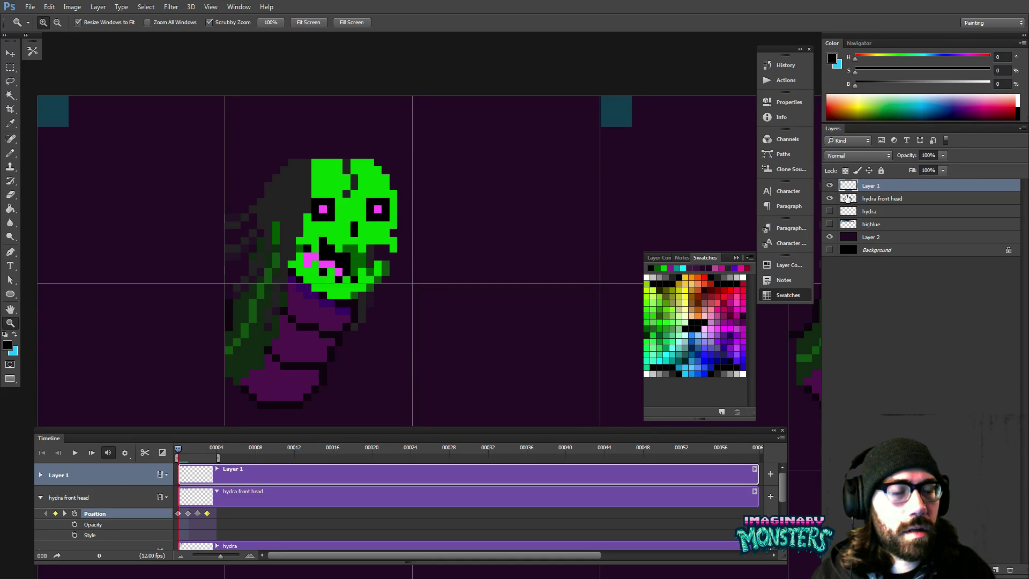
- Hide Layer 1 and restore the hydra front head layer's opacity to 100%
{"action": "left_click", "coordinate": [830, 187]}
{"action": "left_click", "coordinate": [832, 187]}
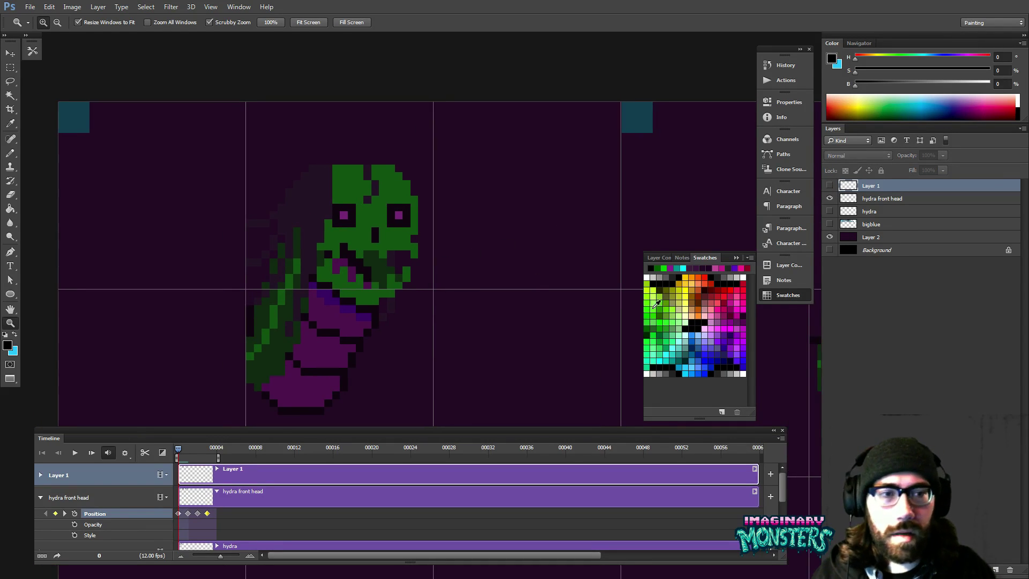
{"action": "left_click", "coordinate": [864, 199]}
{"action": "left_click", "coordinate": [918, 155]}
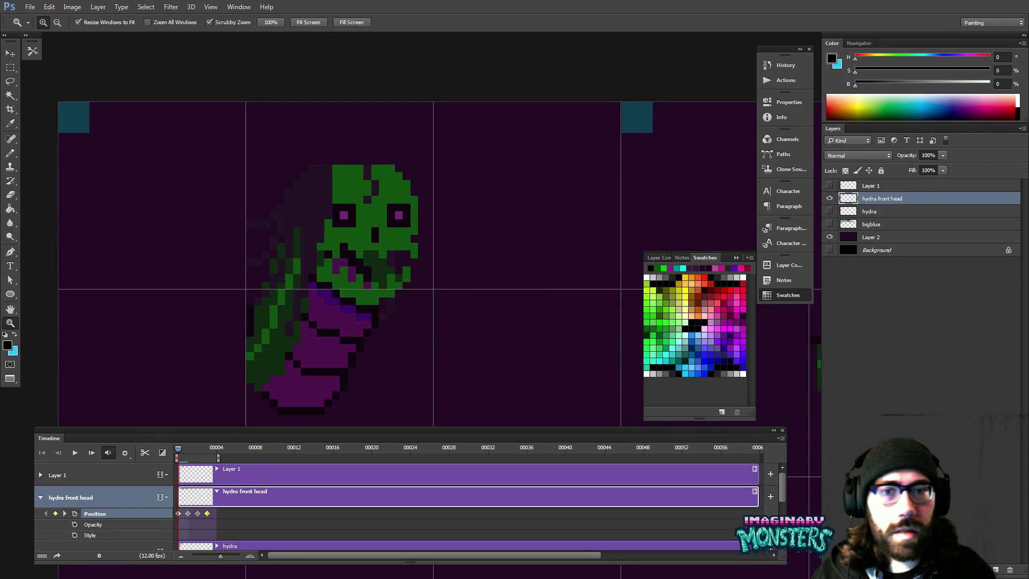
- Erase the right side of the face and the loose hair strands from the first frame's head on the hydra front head layer
{"action": "mouse_move", "coordinate": [380, 264]}
{"action": "left_mouse_down"}
{"action": "mouse_move", "coordinate": [409, 270]}
{"action": "mouse_move", "coordinate": [377, 257]}
{"action": "left_mouse_up"}
{"action": "left_click_drag", "start_coordinate": [398, 294], "coordinate": [296, 269]}
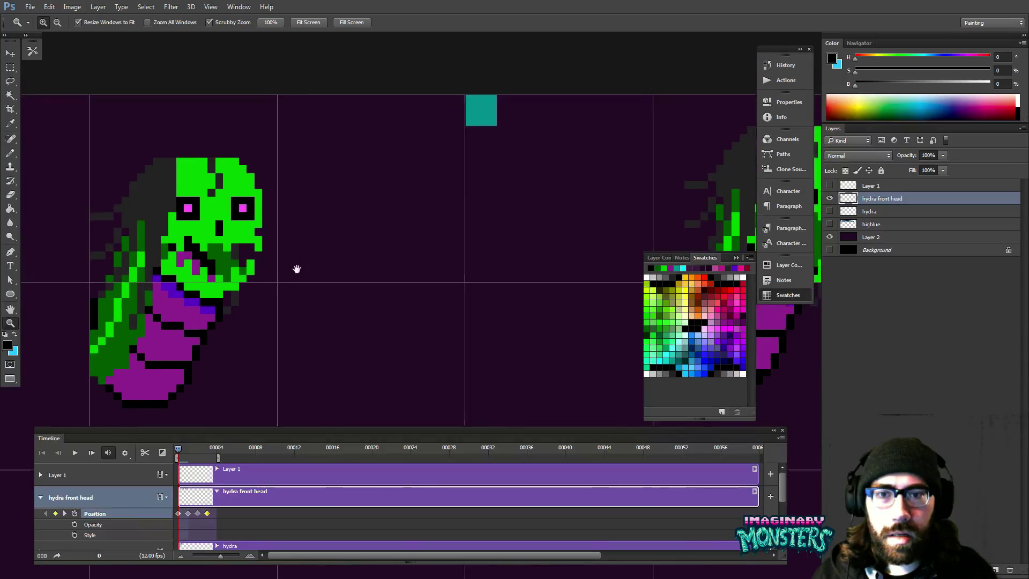
{"action": "left_click_drag", "start_coordinate": [482, 274], "coordinate": [300, 268]}
{"action": "left_click_drag", "start_coordinate": [541, 267], "coordinate": [391, 246]}
{"action": "left_click_drag", "start_coordinate": [474, 250], "coordinate": [374, 246]}
{"action": "left_click_drag", "start_coordinate": [536, 257], "coordinate": [577, 272]}
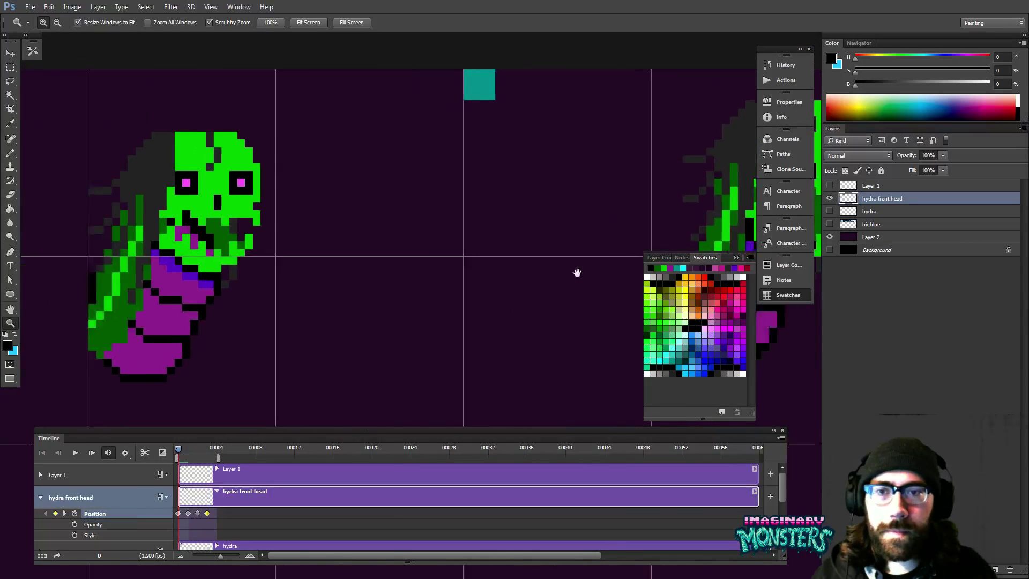
{"action": "mouse_move", "coordinate": [410, 273]}
{"action": "left_mouse_down"}
{"action": "mouse_move", "coordinate": [428, 273]}
{"action": "mouse_move", "coordinate": [411, 315]}
{"action": "left_mouse_up"}
{"action": "key", "text": "e"}
{"action": "mouse_move", "coordinate": [358, 278]}
{"action": "left_mouse_down"}
{"action": "mouse_move", "coordinate": [359, 308]}
{"action": "mouse_move", "coordinate": [372, 120]}
{"action": "left_mouse_up"}
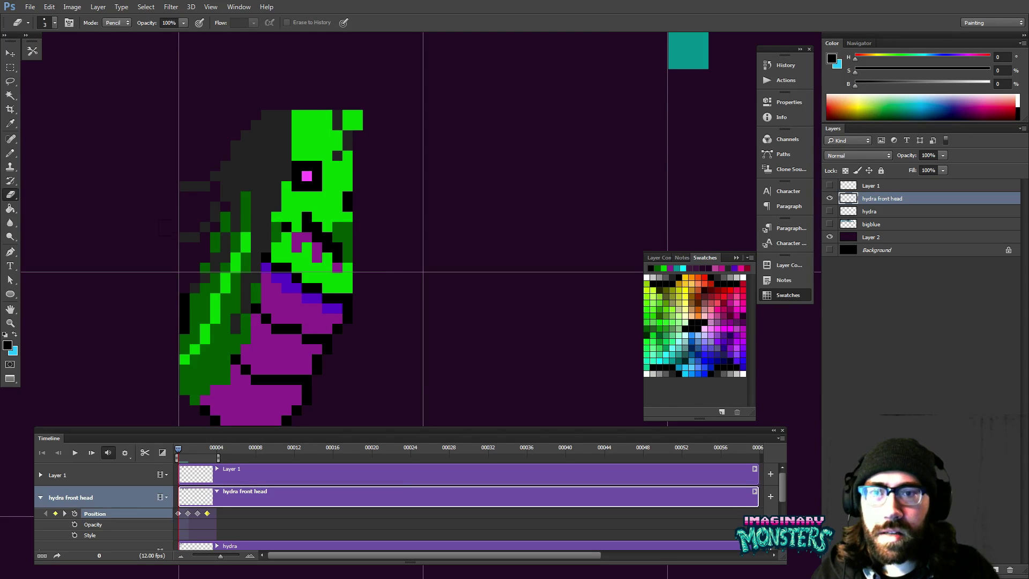
{"action": "mouse_move", "coordinate": [166, 228]}
{"action": "left_mouse_down"}
{"action": "mouse_move", "coordinate": [201, 187]}
{"action": "mouse_move", "coordinate": [185, 204]}
{"action": "left_mouse_up"}
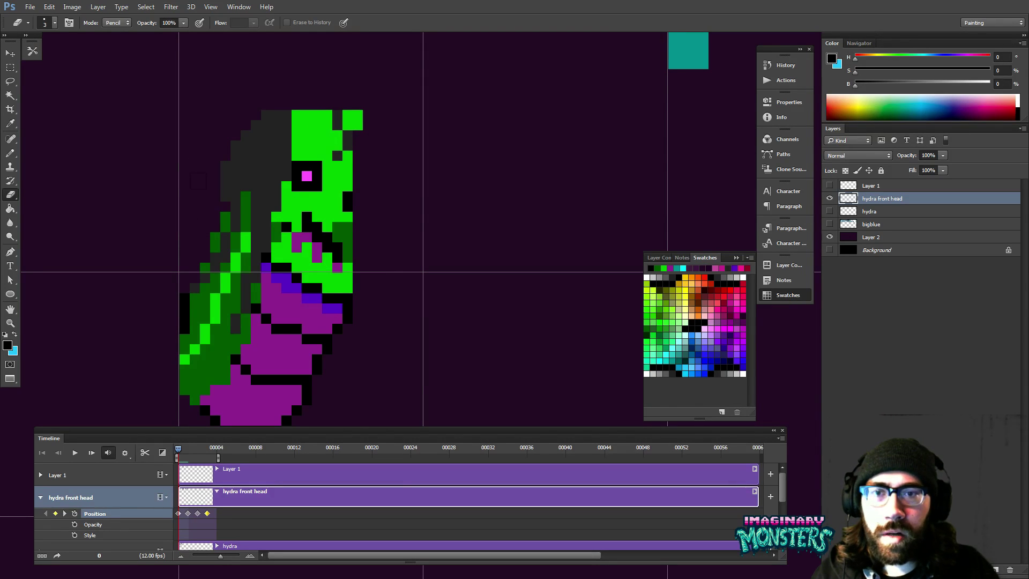
{"action": "left_click_drag", "start_coordinate": [225, 163], "coordinate": [225, 196]}
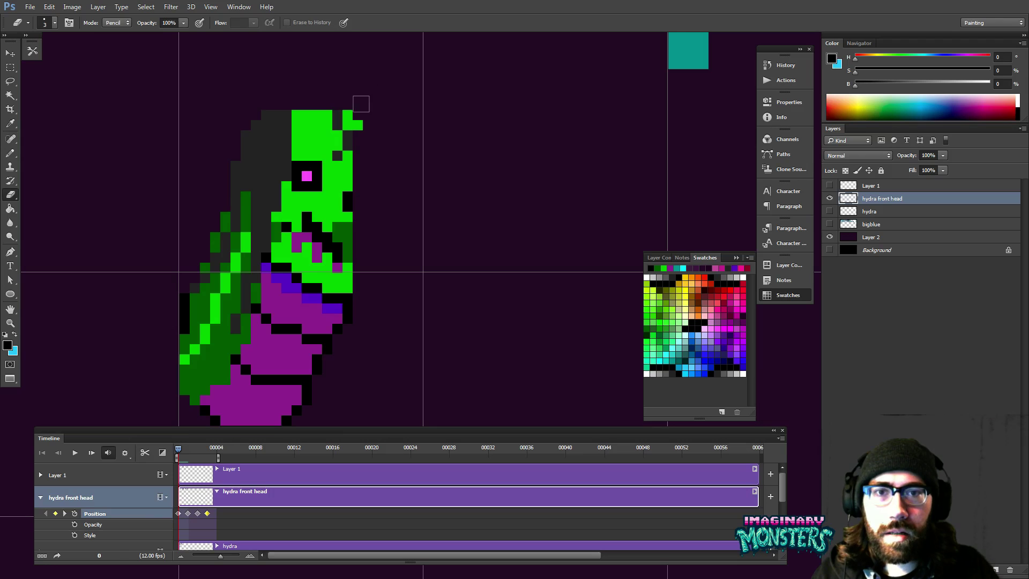
{"action": "left_click_drag", "start_coordinate": [373, 165], "coordinate": [404, 159]}
{"action": "key", "text": "b"}
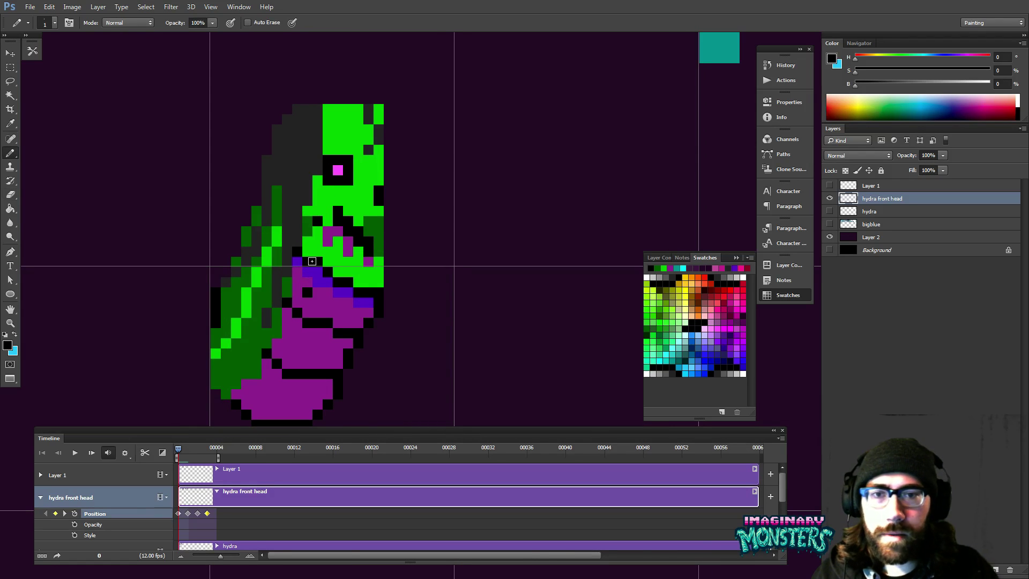
{"action": "key", "text": "super"}
{"action": "left_click", "coordinate": [406, 264]}
{"action": "key", "text": "ctrl+z"}
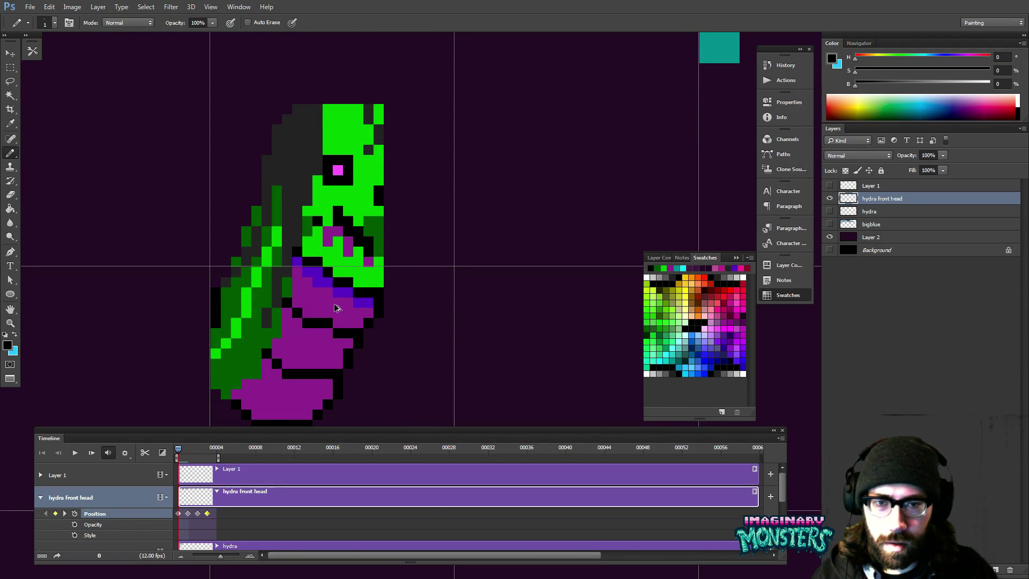
- Paint the first frame's lower jaw area in the neck purple and fill the gaps along its back with dark green
{"action": "left_click", "coordinate": [320, 291], "text": "alt"}
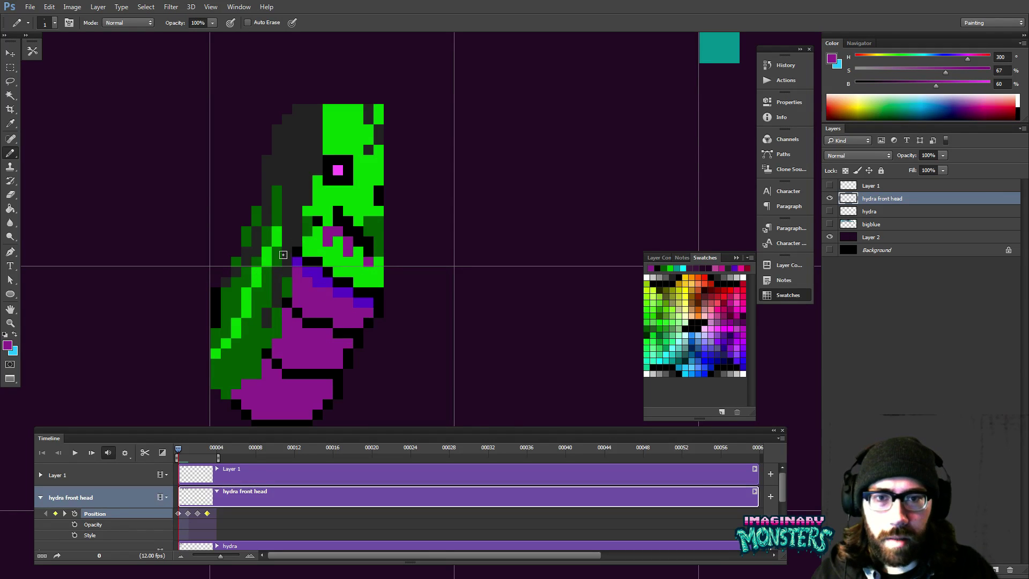
{"action": "mouse_move", "coordinate": [296, 273]}
{"action": "left_mouse_down"}
{"action": "mouse_move", "coordinate": [314, 263]}
{"action": "mouse_move", "coordinate": [365, 284]}
{"action": "left_mouse_up"}
{"action": "left_click", "coordinate": [271, 296], "text": "alt"}
{"action": "left_click_drag", "start_coordinate": [264, 321], "coordinate": [281, 250]}
{"action": "left_click", "coordinate": [233, 284], "text": "alt"}
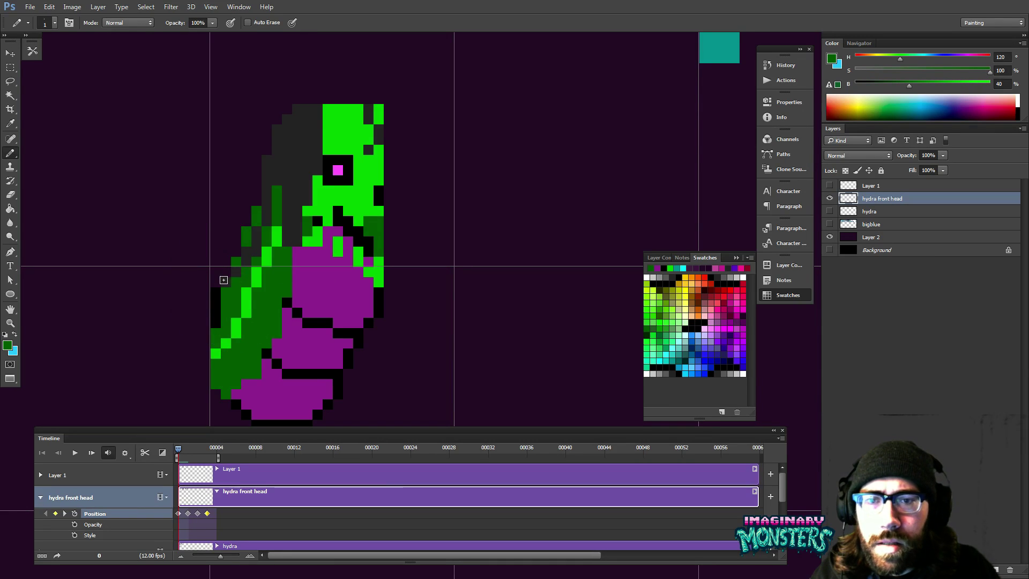
{"action": "mouse_move", "coordinate": [225, 281]}
{"action": "left_mouse_down"}
{"action": "mouse_move", "coordinate": [256, 244]}
{"action": "mouse_move", "coordinate": [273, 186]}
{"action": "left_mouse_up"}
- Fill the dark grey areas on all four hydra front heads with the sampled dark green
{"action": "key", "text": "g"}
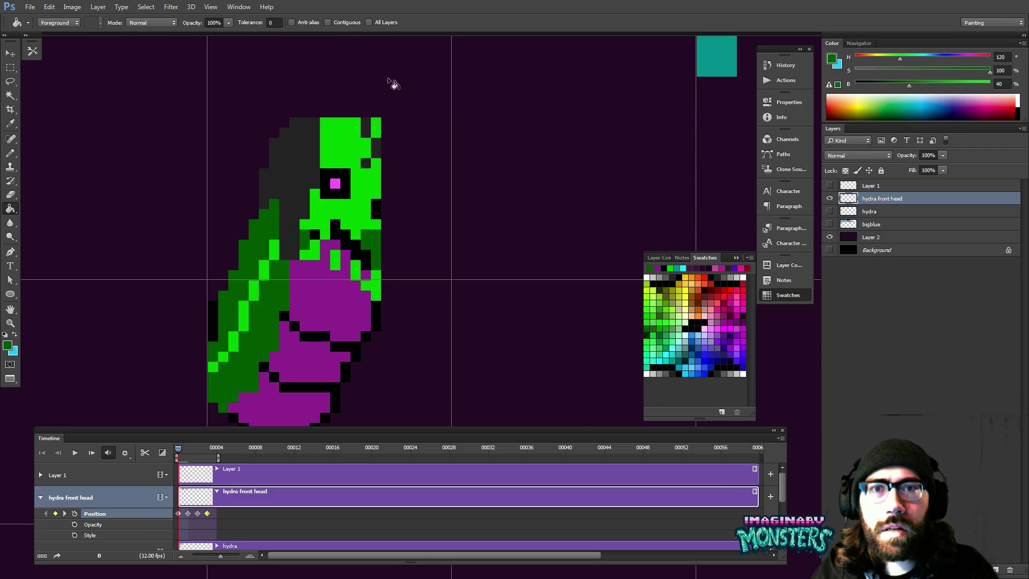
{"action": "key", "text": "z"}
{"action": "left_click_drag", "start_coordinate": [450, 148], "coordinate": [424, 150]}
{"action": "mouse_move", "coordinate": [433, 152]}
{"action": "left_mouse_down"}
{"action": "mouse_move", "coordinate": [452, 158]}
{"action": "mouse_move", "coordinate": [297, 176]}
{"action": "mouse_move", "coordinate": [160, 220]}
{"action": "left_mouse_up"}
{"action": "key", "text": "f"}
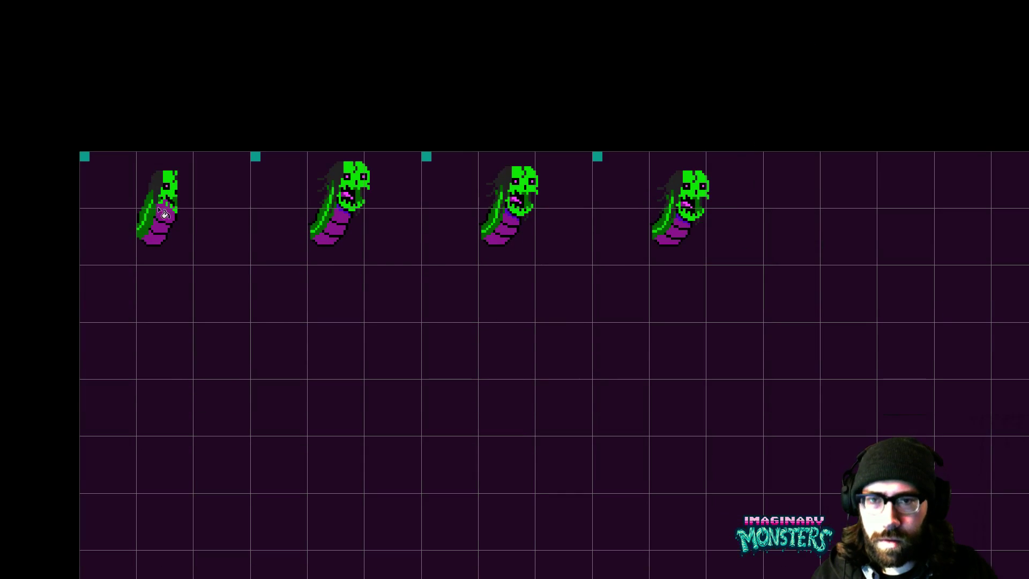
{"action": "key", "text": "f"}
{"action": "key", "text": "g"}
{"action": "left_click_drag", "start_coordinate": [293, 256], "coordinate": [245, 251]}
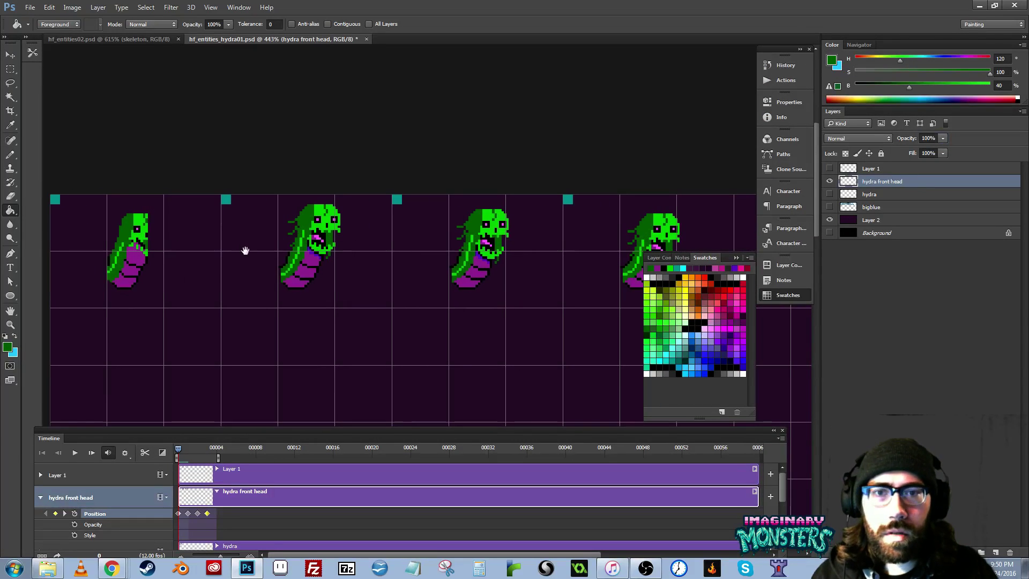
- Cancel saving under a new name and save the document to its existing file
{"action": "left_click_drag", "start_coordinate": [342, 235], "coordinate": [322, 240]}
{"action": "key", "text": "ctrl+shift+s"}
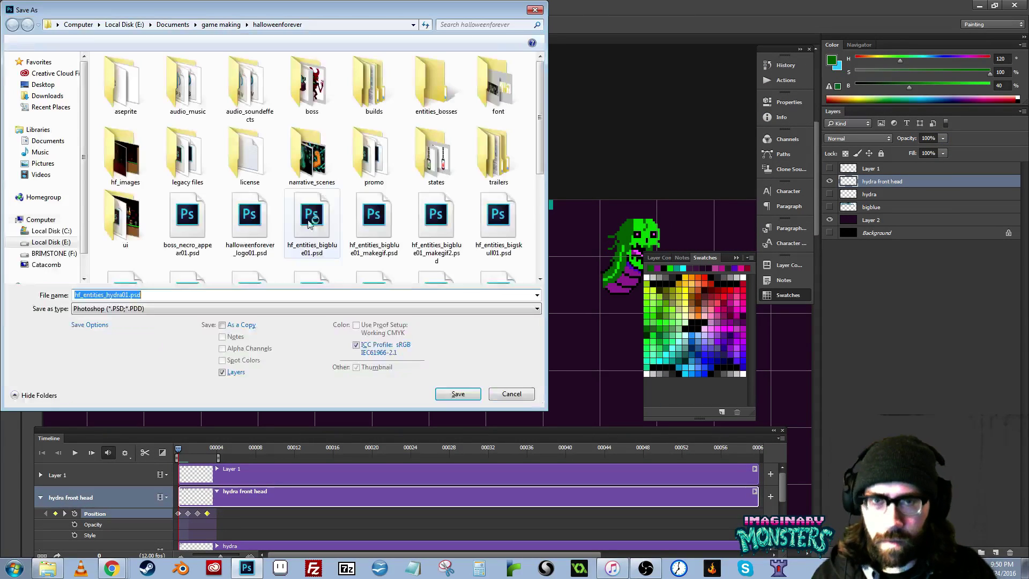
{"action": "key", "text": "Escape"}
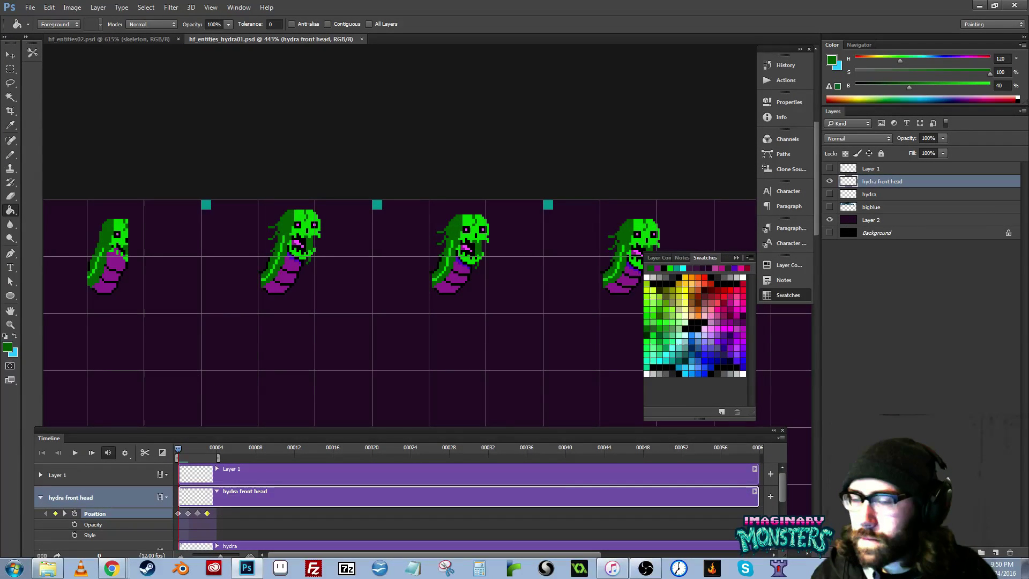
- Paint over the first frame's remaining mouth and teeth with the sampled neck purple
{"action": "key", "text": "z"}
{"action": "mouse_move", "coordinate": [140, 250]}
{"action": "left_mouse_down"}
{"action": "mouse_move", "coordinate": [268, 257]}
{"action": "mouse_move", "coordinate": [296, 234]}
{"action": "mouse_move", "coordinate": [331, 250]}
{"action": "left_mouse_up"}
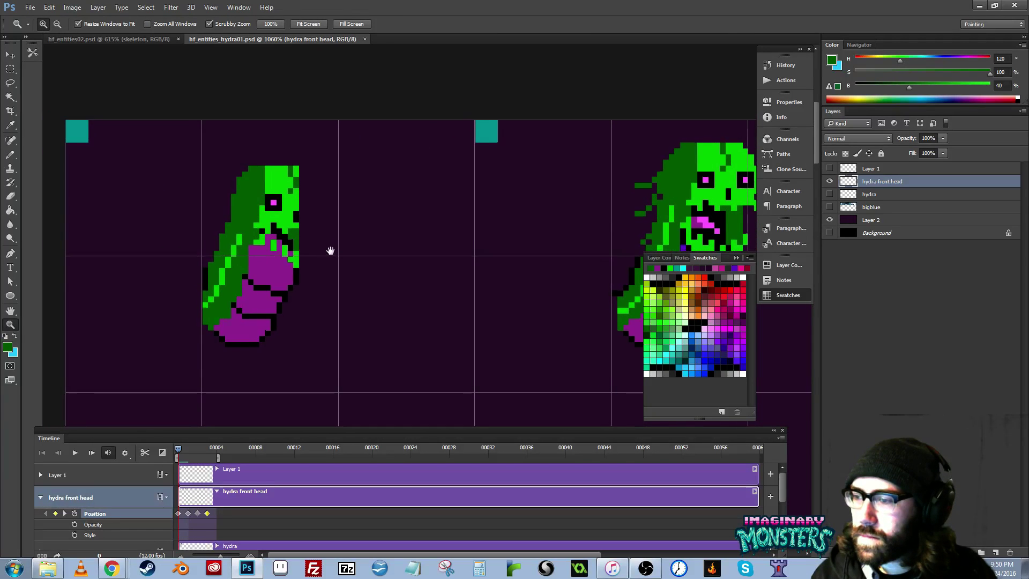
{"action": "left_click", "coordinate": [257, 235]}
{"action": "left_click", "coordinate": [257, 236]}
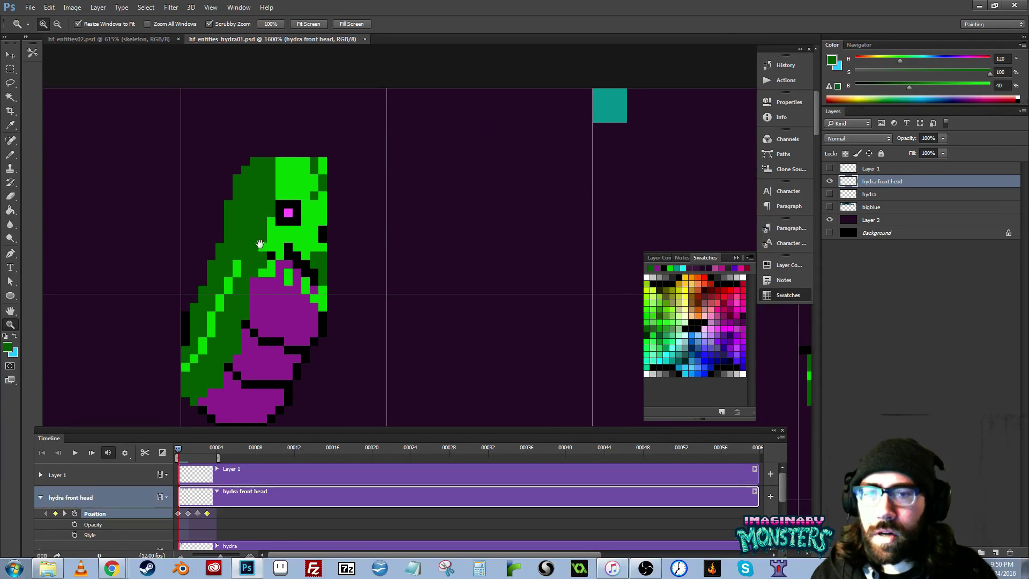
{"action": "key", "text": "b"}
{"action": "left_click_drag", "start_coordinate": [234, 231], "coordinate": [232, 243]}
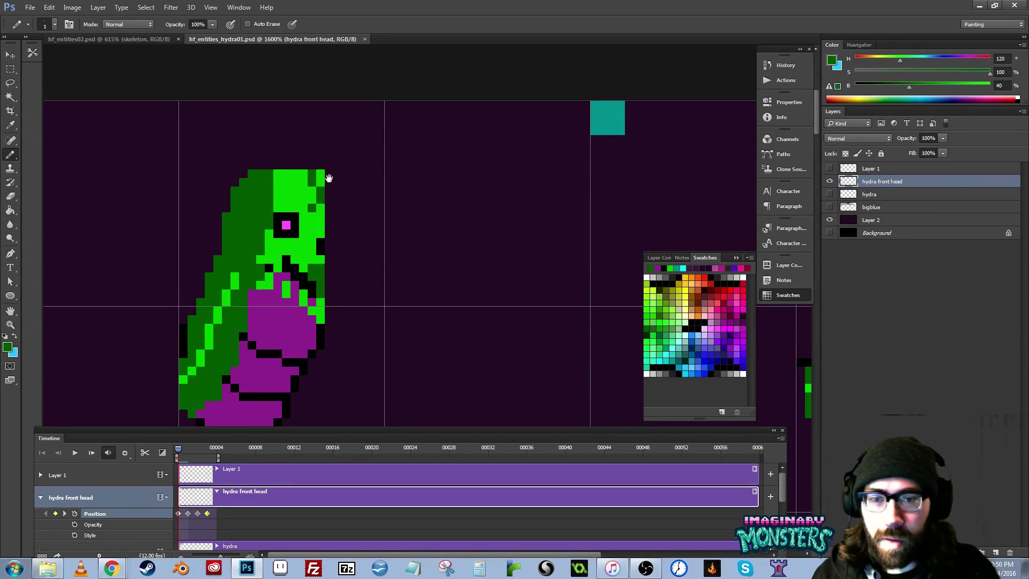
{"action": "left_click_drag", "start_coordinate": [328, 178], "coordinate": [337, 186]}
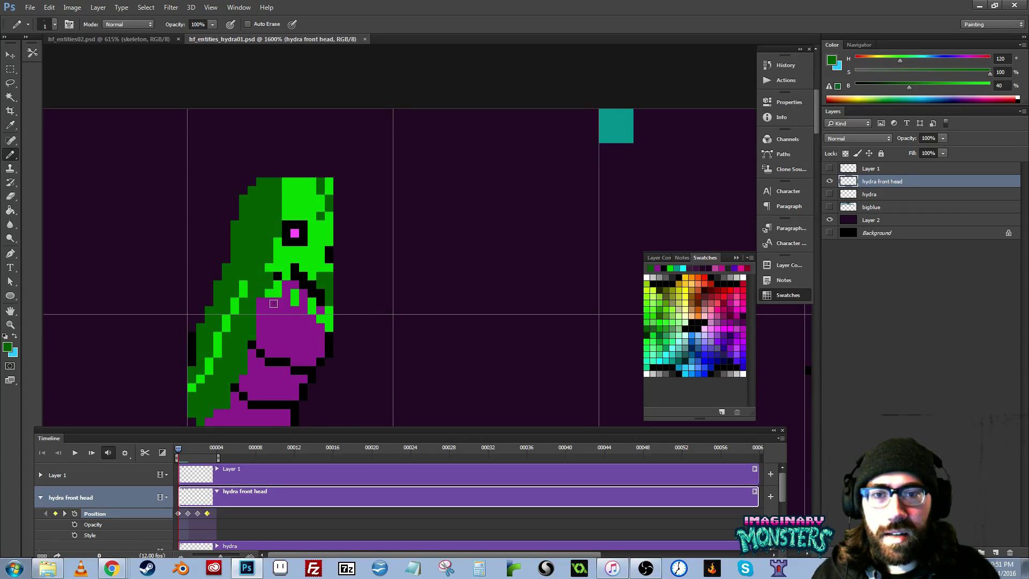
{"action": "left_click", "coordinate": [274, 303], "text": "alt"}
{"action": "mouse_move", "coordinate": [270, 293]}
{"action": "left_mouse_down"}
{"action": "mouse_move", "coordinate": [291, 253]}
{"action": "mouse_move", "coordinate": [318, 312]}
{"action": "left_mouse_up"}
{"action": "left_click_drag", "start_coordinate": [308, 270], "coordinate": [277, 272]}
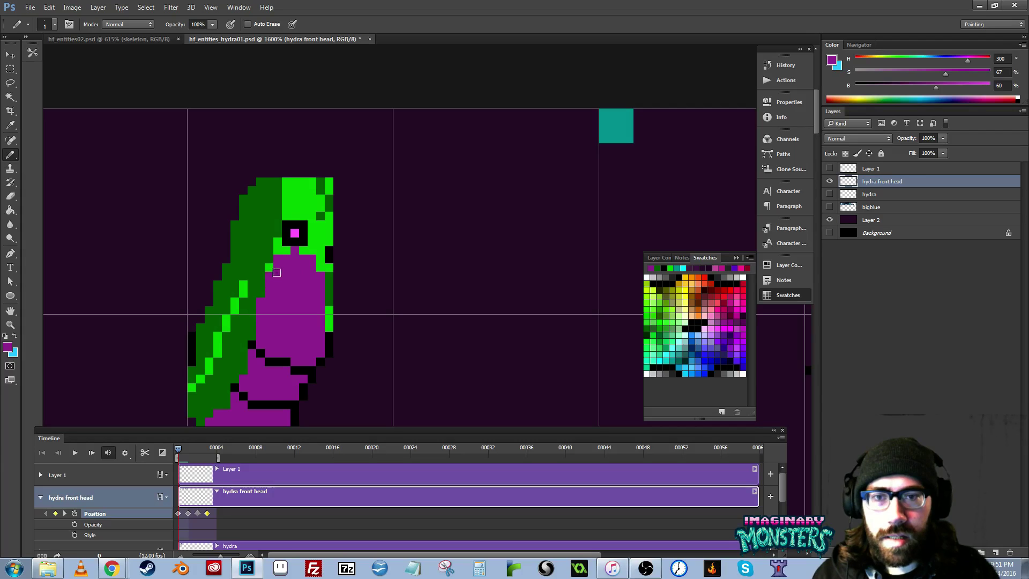
- Enable contiguous filling and fill the first frame's bright green face with the neck purple
{"action": "key", "text": "g"}
{"action": "left_click_drag", "start_coordinate": [323, 249], "coordinate": [299, 253]}
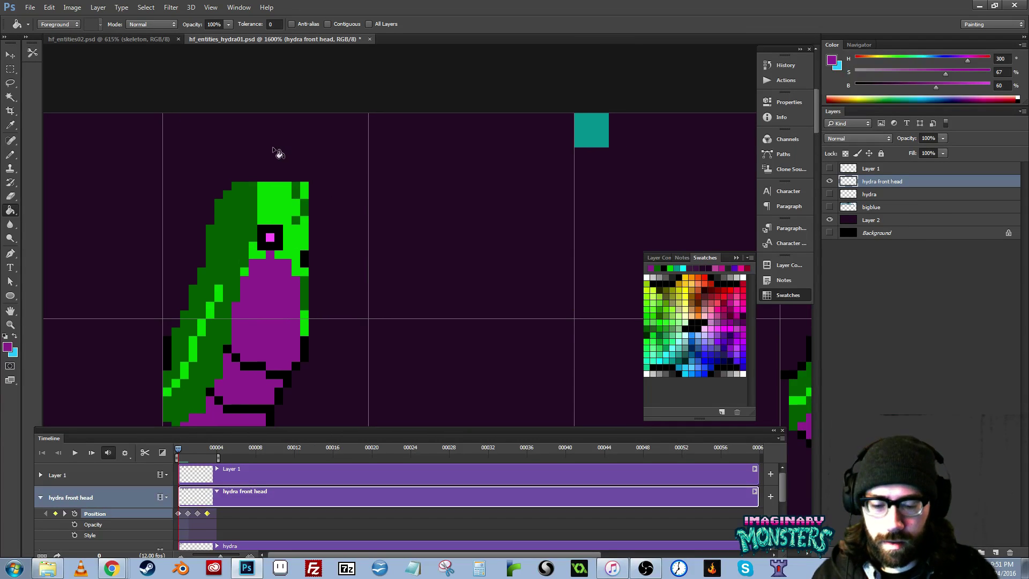
{"action": "left_click", "coordinate": [327, 24]}
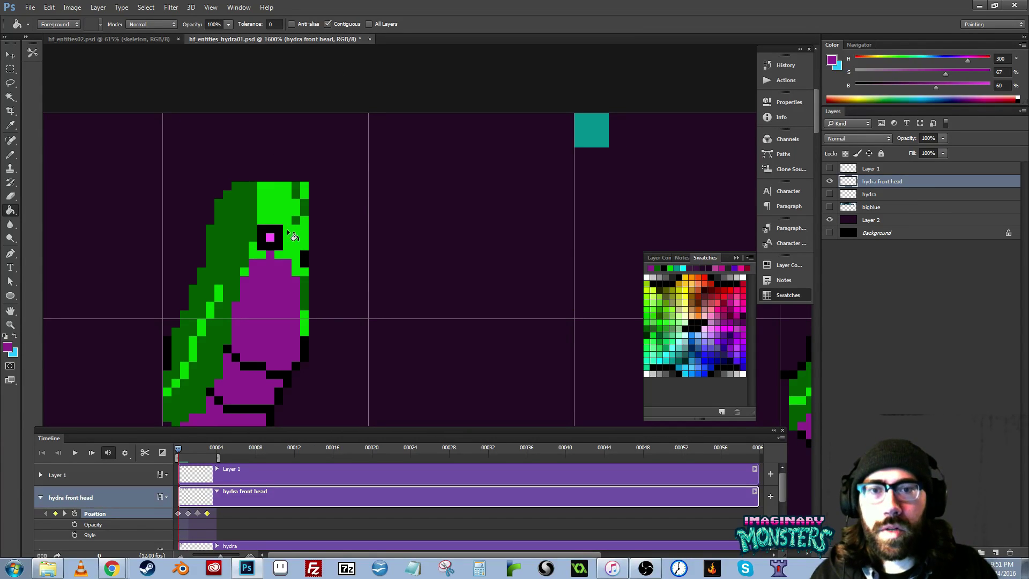
{"action": "left_click", "coordinate": [294, 237]}
- Paint the first frame's eye and leftover edge pixels purple and erase its upper right corner to round it off
{"action": "key", "text": "b"}
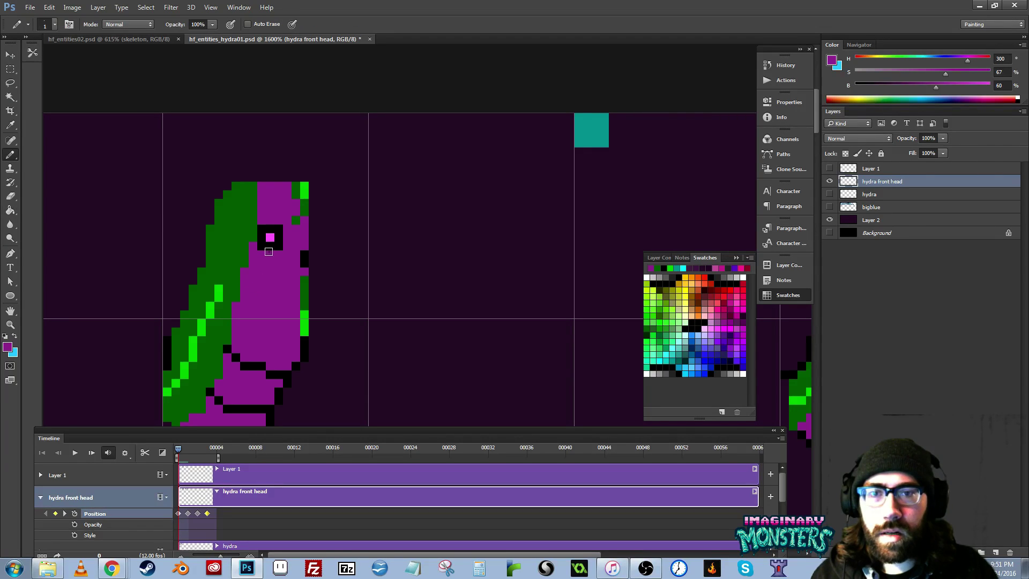
{"action": "left_click_drag", "start_coordinate": [268, 251], "coordinate": [274, 251]}
{"action": "left_click", "coordinate": [283, 198], "text": "alt"}
{"action": "mouse_move", "coordinate": [296, 186]}
{"action": "left_mouse_down"}
{"action": "mouse_move", "coordinate": [300, 218]}
{"action": "mouse_move", "coordinate": [302, 192]}
{"action": "mouse_move", "coordinate": [306, 284]}
{"action": "left_mouse_up"}
{"action": "key", "text": "e"}
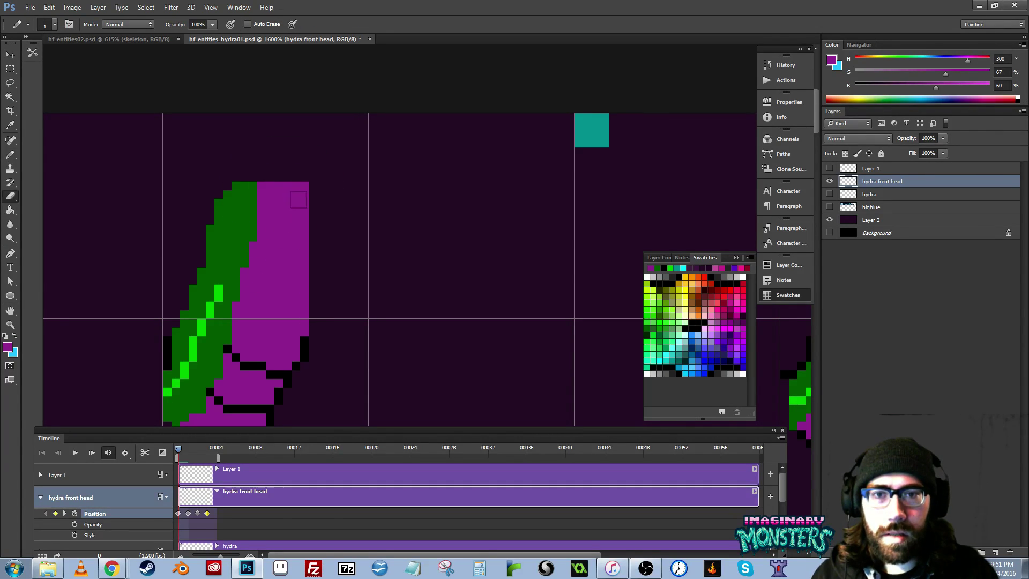
{"action": "left_click", "coordinate": [305, 175]}
{"action": "left_click_drag", "start_coordinate": [393, 256], "coordinate": [348, 205]}
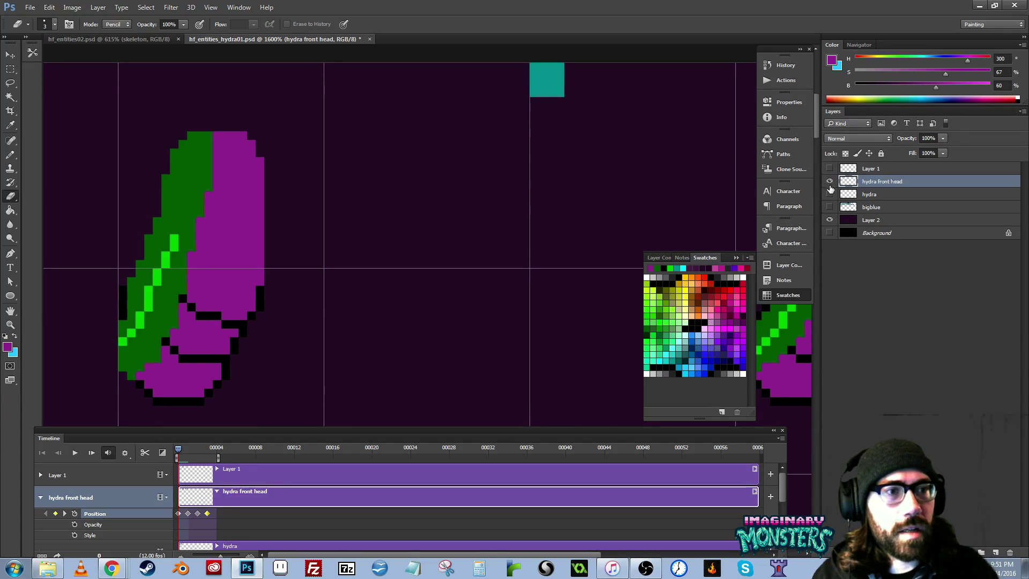
- Compare the repainted first-frame neck with the new head by repeatedly showing and hiding Layer 1
{"action": "left_click", "coordinate": [828, 169]}
{"action": "left_click", "coordinate": [829, 169]}
{"action": "left_click", "coordinate": [829, 169]}
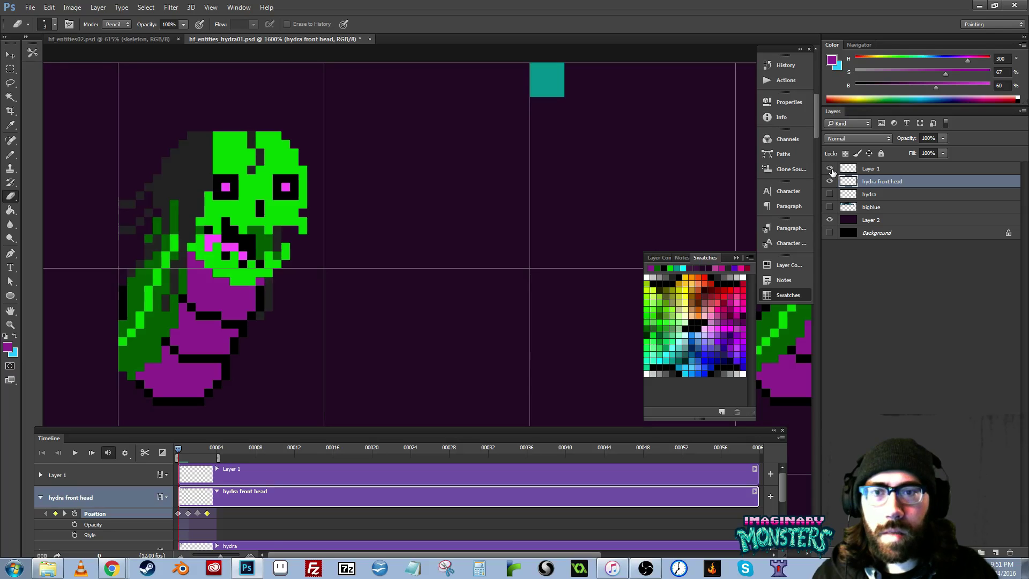
{"action": "left_click", "coordinate": [829, 170]}
{"action": "left_click", "coordinate": [830, 170]}
{"action": "left_click", "coordinate": [830, 169]}
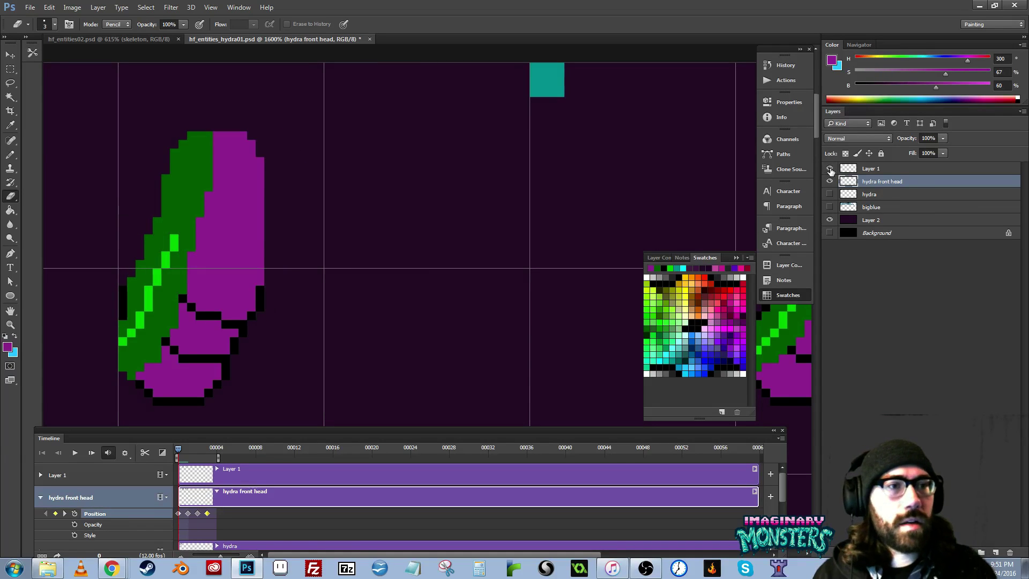
{"action": "left_click", "coordinate": [830, 169]}
{"action": "left_click", "coordinate": [830, 169]}
- Erase the loose hair strands and the right side of the face from the second frame's head
{"action": "mouse_move", "coordinate": [388, 243]}
{"action": "left_mouse_down"}
{"action": "mouse_move", "coordinate": [305, 287]}
{"action": "mouse_move", "coordinate": [329, 280]}
{"action": "mouse_move", "coordinate": [261, 279]}
{"action": "left_mouse_up"}
{"action": "left_click_drag", "start_coordinate": [432, 257], "coordinate": [255, 241]}
{"action": "mouse_move", "coordinate": [439, 236]}
{"action": "left_mouse_down"}
{"action": "mouse_move", "coordinate": [321, 237]}
{"action": "mouse_move", "coordinate": [716, 239]}
{"action": "mouse_move", "coordinate": [360, 246]}
{"action": "left_mouse_up"}
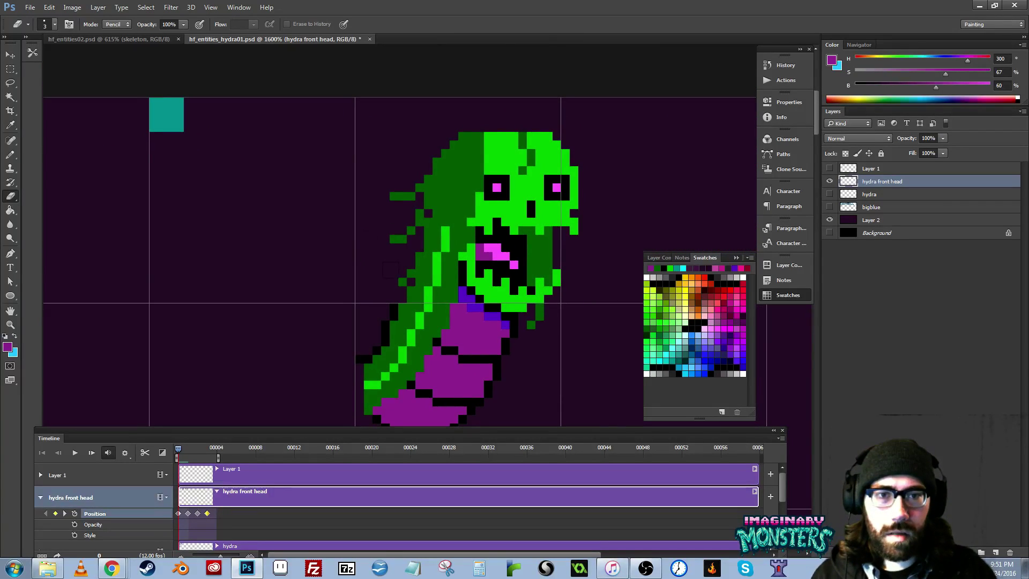
{"action": "mouse_move", "coordinate": [399, 280]}
{"action": "left_mouse_down"}
{"action": "mouse_move", "coordinate": [399, 196]}
{"action": "mouse_move", "coordinate": [489, 141]}
{"action": "mouse_move", "coordinate": [573, 188]}
{"action": "mouse_move", "coordinate": [556, 274]}
{"action": "mouse_move", "coordinate": [525, 304]}
{"action": "mouse_move", "coordinate": [552, 212]}
{"action": "mouse_move", "coordinate": [368, 230]}
{"action": "left_mouse_up"}
{"action": "key", "text": "space"}
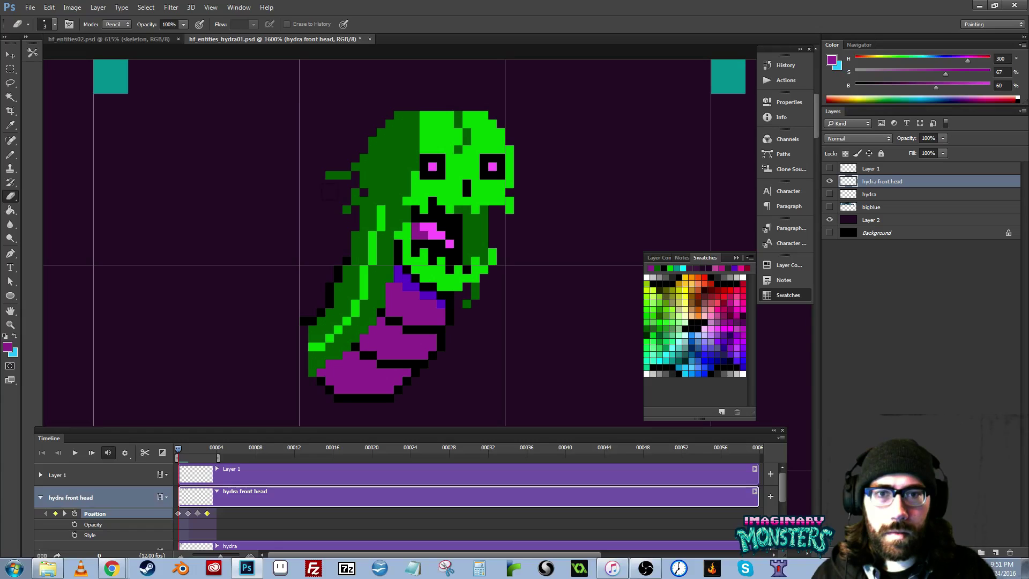
- Erase the loose hair strands and the right side of the face from the third and fourth frames' heads
{"action": "left_click_drag", "start_coordinate": [329, 191], "coordinate": [342, 149]}
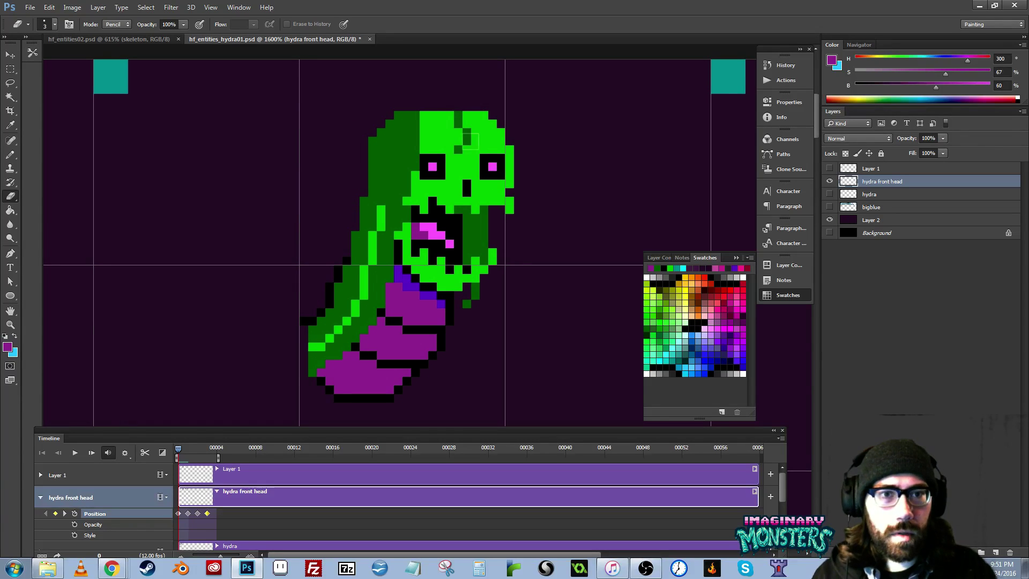
{"action": "mouse_move", "coordinate": [471, 296]}
{"action": "left_mouse_down"}
{"action": "mouse_move", "coordinate": [459, 219]}
{"action": "mouse_move", "coordinate": [482, 96]}
{"action": "mouse_move", "coordinate": [487, 146]}
{"action": "left_mouse_up"}
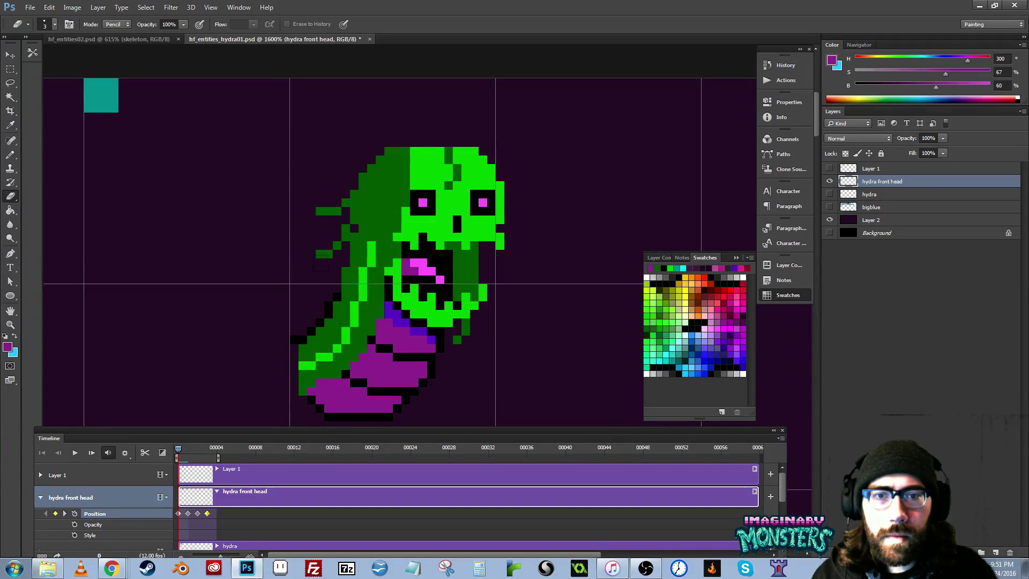
{"action": "mouse_move", "coordinate": [320, 266]}
{"action": "left_mouse_down"}
{"action": "mouse_move", "coordinate": [338, 246]}
{"action": "mouse_move", "coordinate": [346, 203]}
{"action": "mouse_move", "coordinate": [336, 185]}
{"action": "left_mouse_up"}
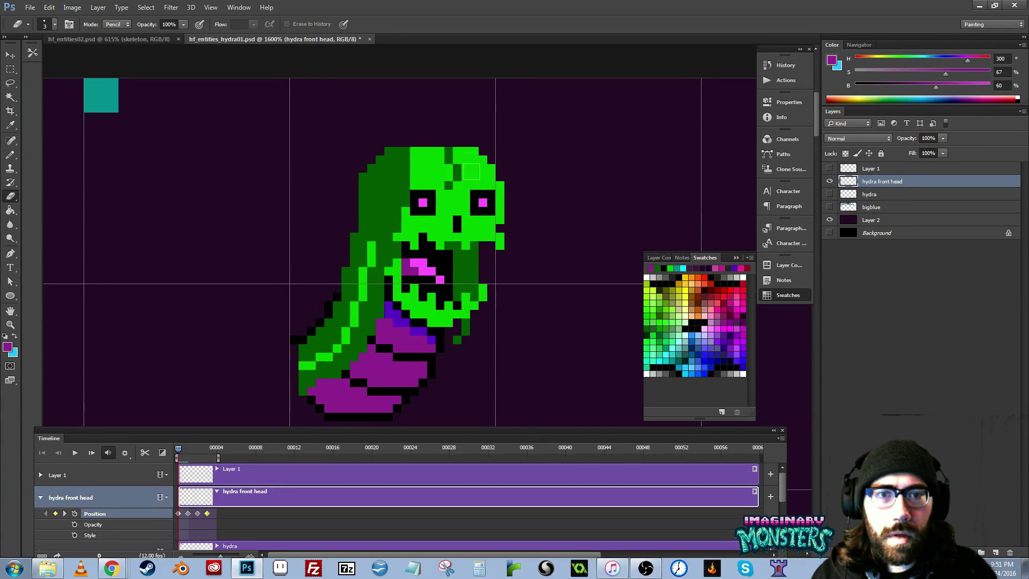
{"action": "mouse_move", "coordinate": [477, 129]}
{"action": "left_mouse_down"}
{"action": "mouse_move", "coordinate": [482, 310]}
{"action": "mouse_move", "coordinate": [461, 337]}
{"action": "mouse_move", "coordinate": [461, 150]}
{"action": "left_mouse_up"}
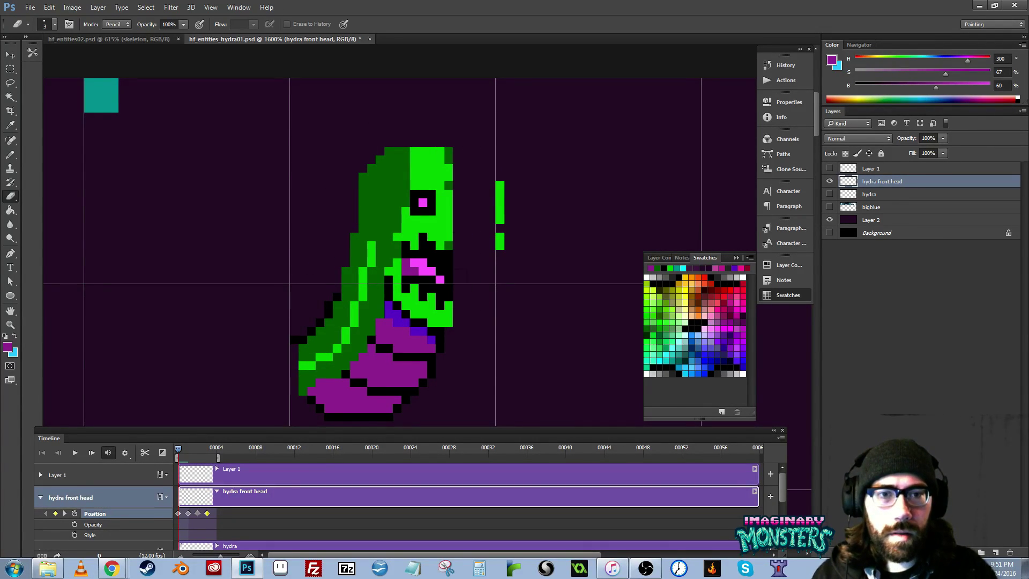
{"action": "mouse_move", "coordinate": [448, 321]}
{"action": "left_mouse_down"}
{"action": "mouse_move", "coordinate": [453, 239]}
{"action": "mouse_move", "coordinate": [499, 181]}
{"action": "mouse_move", "coordinate": [500, 246]}
{"action": "left_mouse_up"}
- Lasso the rounded top part of the first frame's purple and green neck
{"action": "key", "text": "z"}
{"action": "left_click_drag", "start_coordinate": [504, 268], "coordinate": [466, 257]}
{"action": "left_click_drag", "start_coordinate": [519, 234], "coordinate": [339, 240]}
{"action": "left_click_drag", "start_coordinate": [280, 259], "coordinate": [298, 237]}
{"action": "left_click_drag", "start_coordinate": [328, 282], "coordinate": [317, 233]}
{"action": "scroll", "coordinate": [342, 246], "scroll_direction": "down", "scroll_amount": 1}
{"action": "scroll", "coordinate": [322, 236], "scroll_direction": "right", "scroll_amount": 1}
{"action": "key", "text": "l"}
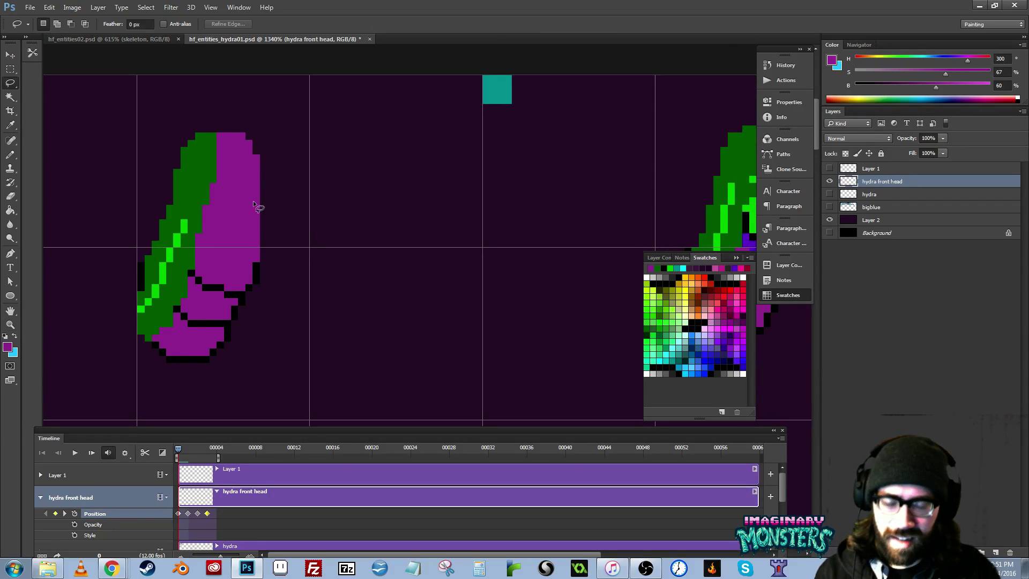
{"action": "mouse_move", "coordinate": [275, 106]}
{"action": "left_mouse_down"}
{"action": "mouse_move", "coordinate": [154, 138]}
{"action": "mouse_move", "coordinate": [145, 205]}
{"action": "left_mouse_up"}
{"action": "mouse_move", "coordinate": [192, 245]}
{"action": "left_mouse_down"}
{"action": "mouse_move", "coordinate": [263, 271]}
{"action": "mouse_move", "coordinate": [277, 144]}
{"action": "left_mouse_up"}
- Try to place a copy of the selected neck top over the second frame's head, and undo the copy
{"action": "left_click_drag", "start_coordinate": [356, 208], "coordinate": [306, 221]}
{"action": "key", "text": "v"}
{"action": "left_click_drag", "start_coordinate": [183, 235], "coordinate": [472, 232]}
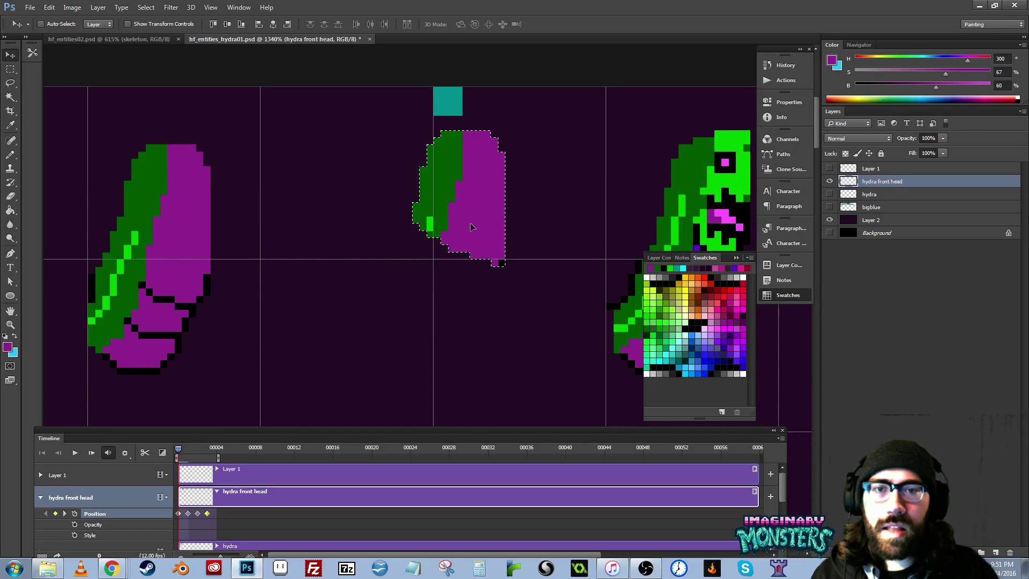
{"action": "scroll", "coordinate": [471, 232], "scroll_direction": "right", "scroll_amount": 6}
{"action": "left_click_drag", "start_coordinate": [248, 242], "coordinate": [409, 302]}
{"action": "key", "text": "ctrl+d"}
{"action": "left_click_drag", "start_coordinate": [419, 303], "coordinate": [369, 275]}
{"action": "key", "text": "ctrl+alt+z"}
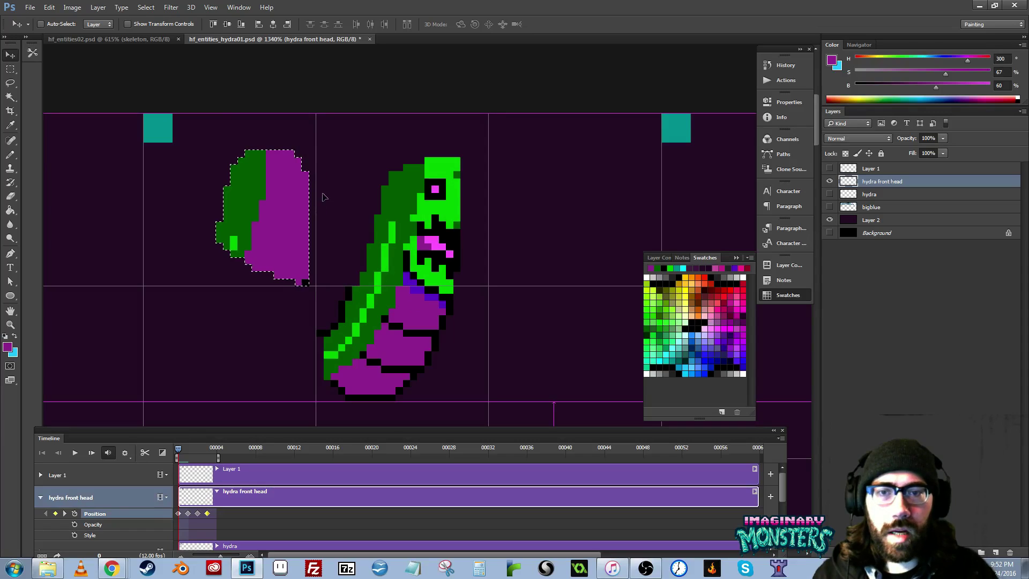
{"action": "key", "text": "ctrl+alt+z"}
- Erase the upper right corner of the second frame's head to round off its outline
{"action": "key", "text": "e"}
{"action": "left_click_drag", "start_coordinate": [429, 151], "coordinate": [459, 156]}
{"action": "left_click_drag", "start_coordinate": [478, 250], "coordinate": [419, 266]}
- Paint the second frame's mouth and lower jaw purple and extend the black outline up the neck's right edge
{"action": "key", "text": "b"}
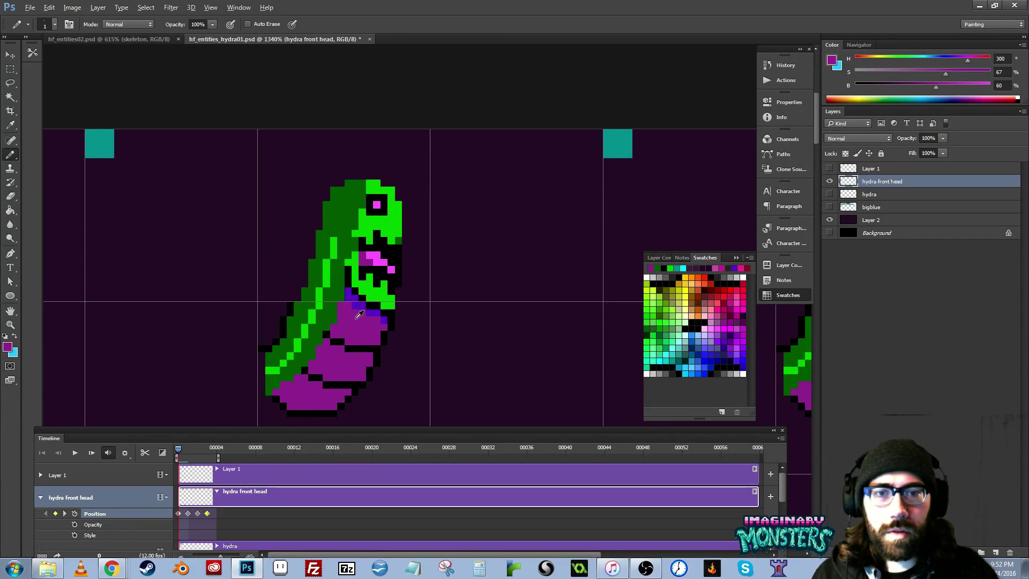
{"action": "mouse_move", "coordinate": [359, 300]}
{"action": "left_mouse_down"}
{"action": "mouse_move", "coordinate": [356, 311]}
{"action": "mouse_move", "coordinate": [385, 322]}
{"action": "mouse_move", "coordinate": [382, 270]}
{"action": "left_mouse_up"}
{"action": "left_click", "coordinate": [391, 322], "text": "alt"}
{"action": "mouse_move", "coordinate": [391, 307]}
{"action": "left_mouse_down"}
{"action": "mouse_move", "coordinate": [381, 280]}
{"action": "mouse_move", "coordinate": [391, 284]}
{"action": "mouse_move", "coordinate": [389, 250]}
{"action": "mouse_move", "coordinate": [378, 279]}
{"action": "mouse_move", "coordinate": [377, 257]}
{"action": "mouse_move", "coordinate": [368, 271]}
{"action": "mouse_move", "coordinate": [358, 264]}
{"action": "mouse_move", "coordinate": [365, 236]}
{"action": "mouse_move", "coordinate": [390, 247]}
{"action": "left_mouse_up"}
{"action": "left_click", "coordinate": [382, 292], "text": "alt"}
{"action": "left_click", "coordinate": [377, 291]}
- Paint the third frame's mouth and lower jaw purple and extend the black outline along its right edge
{"action": "left_click_drag", "start_coordinate": [531, 279], "coordinate": [47, 238]}
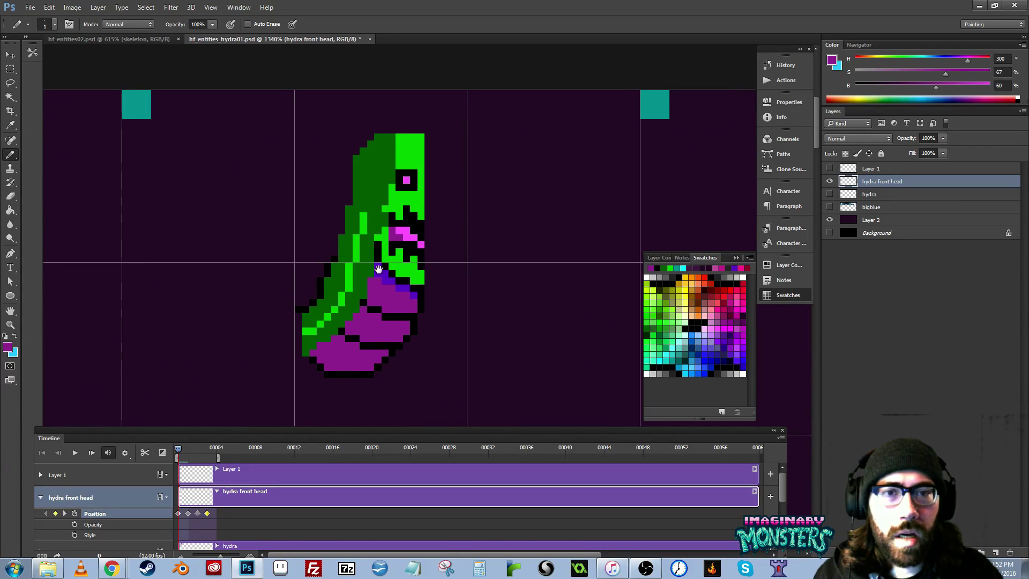
{"action": "mouse_move", "coordinate": [379, 269]}
{"action": "left_mouse_down"}
{"action": "mouse_move", "coordinate": [388, 233]}
{"action": "mouse_move", "coordinate": [397, 290]}
{"action": "mouse_move", "coordinate": [410, 266]}
{"action": "mouse_move", "coordinate": [421, 291]}
{"action": "mouse_move", "coordinate": [413, 242]}
{"action": "mouse_move", "coordinate": [422, 269]}
{"action": "mouse_move", "coordinate": [419, 248]}
{"action": "mouse_move", "coordinate": [409, 277]}
{"action": "mouse_move", "coordinate": [411, 235]}
{"action": "mouse_move", "coordinate": [409, 263]}
{"action": "mouse_move", "coordinate": [403, 251]}
{"action": "mouse_move", "coordinate": [409, 217]}
{"action": "left_mouse_up"}
{"action": "left_click", "coordinate": [421, 292], "text": "alt"}
{"action": "left_click", "coordinate": [412, 238]}
{"action": "left_click", "coordinate": [419, 246]}
{"action": "left_click", "coordinate": [409, 277], "text": "alt"}
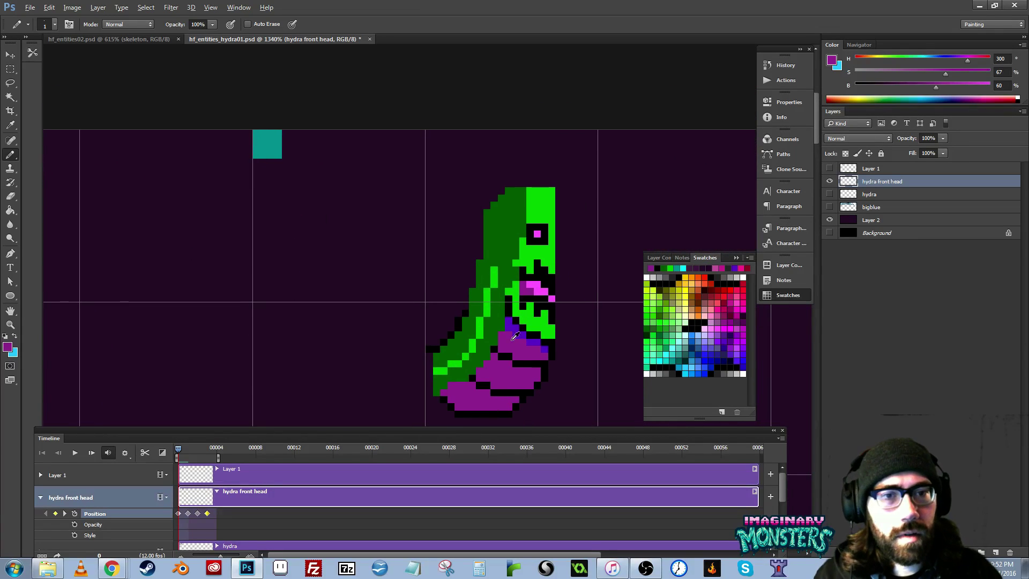
- Paint over the fourth frame's mouth in purple with a black edge and cover its eye with bright green
{"action": "mouse_move", "coordinate": [510, 334]}
{"action": "left_mouse_down"}
{"action": "mouse_move", "coordinate": [448, 301]}
{"action": "mouse_move", "coordinate": [452, 289]}
{"action": "mouse_move", "coordinate": [457, 309]}
{"action": "mouse_move", "coordinate": [486, 324]}
{"action": "mouse_move", "coordinate": [485, 267]}
{"action": "mouse_move", "coordinate": [481, 305]}
{"action": "mouse_move", "coordinate": [489, 278]}
{"action": "mouse_move", "coordinate": [482, 292]}
{"action": "mouse_move", "coordinate": [462, 253]}
{"action": "left_mouse_up"}
{"action": "left_click", "coordinate": [493, 322], "text": "alt"}
{"action": "left_click", "coordinate": [481, 314], "text": "alt"}
{"action": "left_click", "coordinate": [476, 231], "text": "alt"}
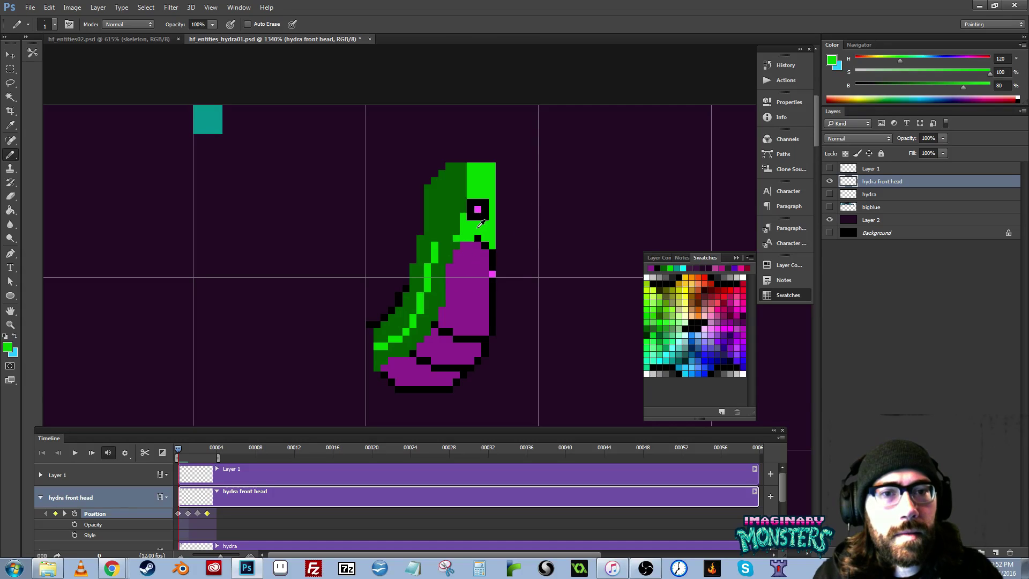
{"action": "left_click_drag", "start_coordinate": [478, 203], "coordinate": [478, 223]}
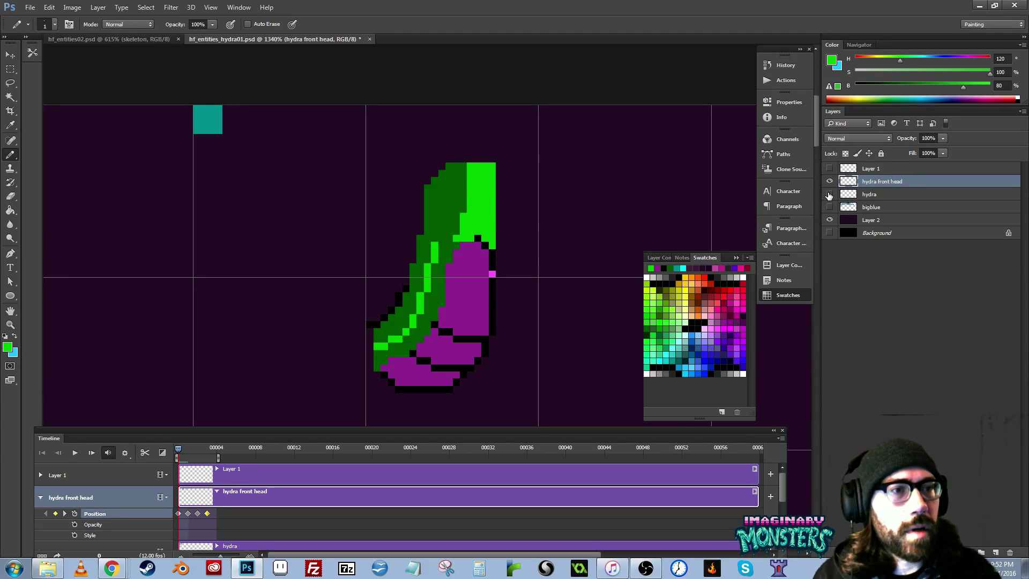
- Show Layer 1 and check the new heads over the repainted necks in the fourth and third frames
{"action": "left_click", "coordinate": [830, 168]}
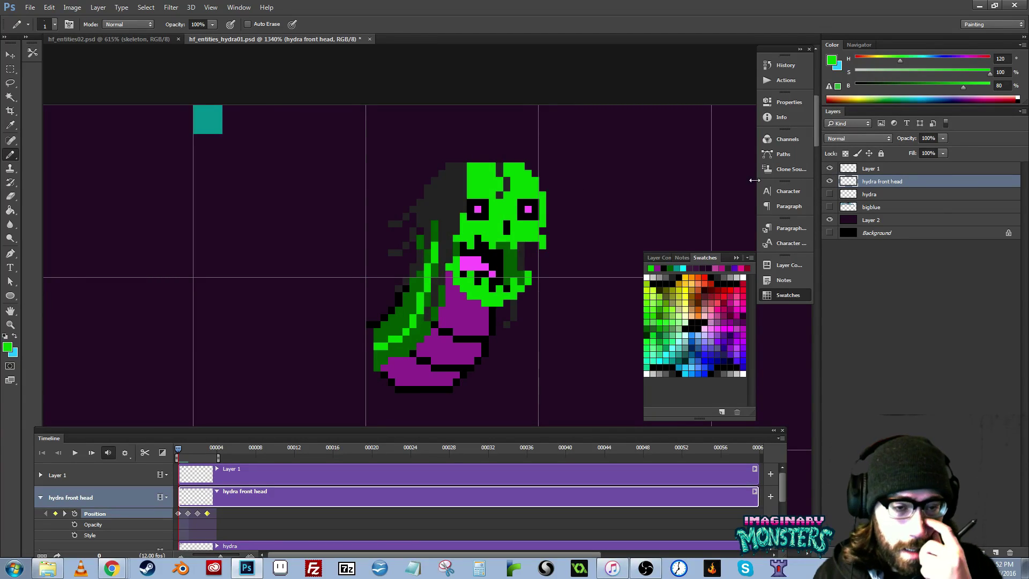
{"action": "left_click_drag", "start_coordinate": [126, 194], "coordinate": [406, 190]}
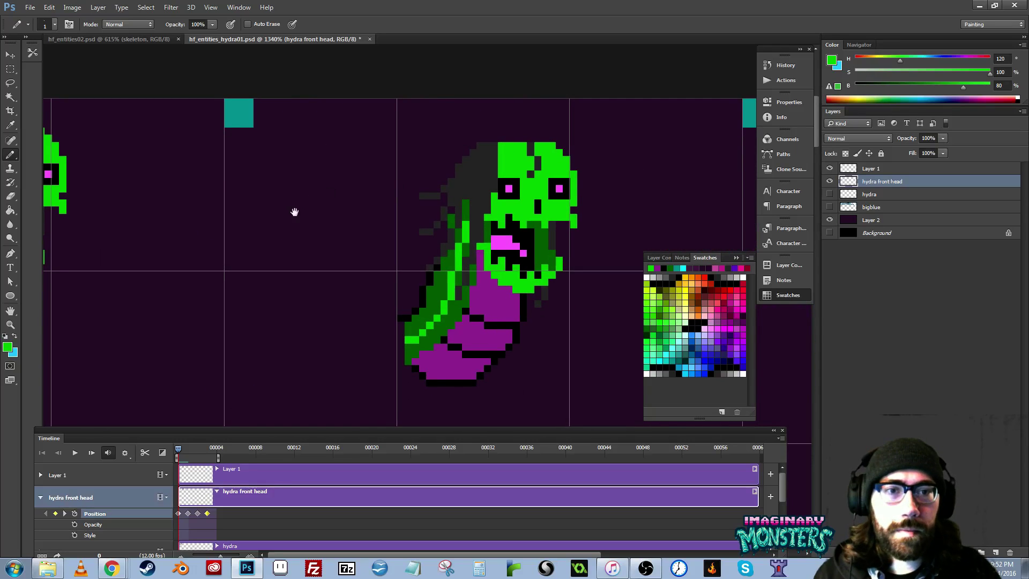
- Merge Layer 1 with the new heads down into the hydra front head layer
{"action": "left_click_drag", "start_coordinate": [248, 230], "coordinate": [621, 193]}
{"action": "left_click_drag", "start_coordinate": [388, 207], "coordinate": [603, 215]}
{"action": "left_click_drag", "start_coordinate": [287, 201], "coordinate": [470, 221]}
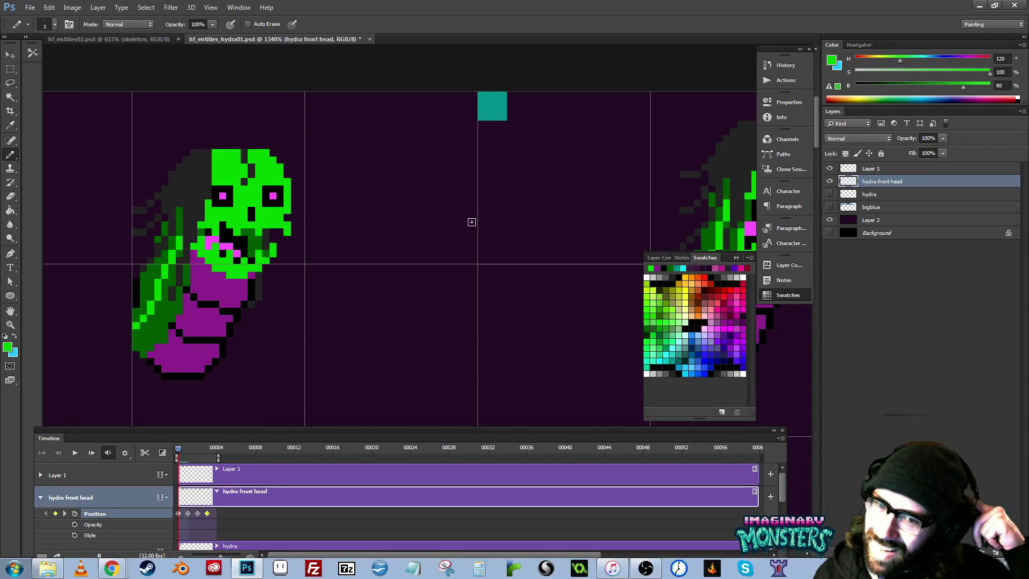
{"action": "left_click_drag", "start_coordinate": [285, 196], "coordinate": [492, 217]}
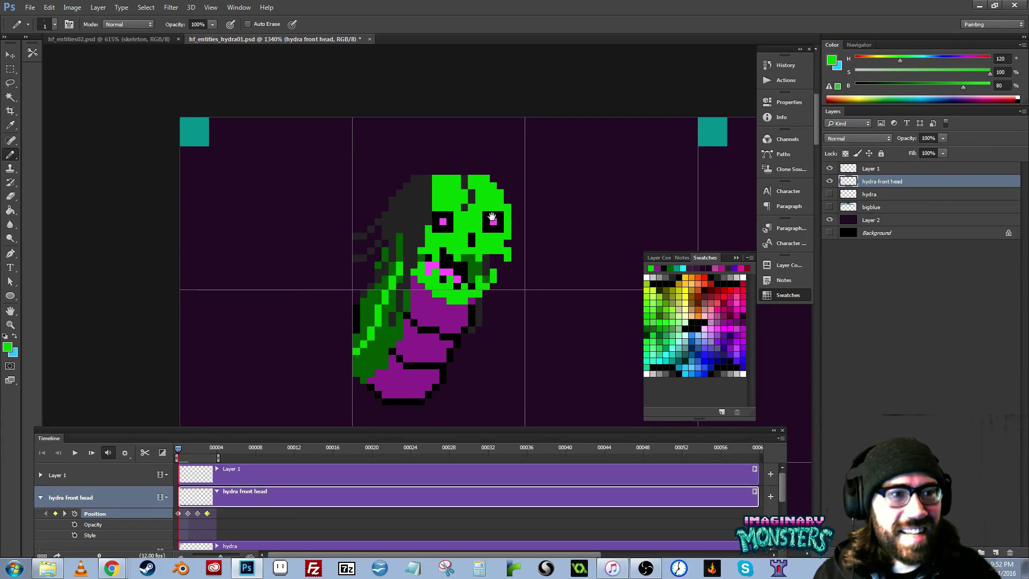
{"action": "left_click_drag", "start_coordinate": [518, 314], "coordinate": [446, 306]}
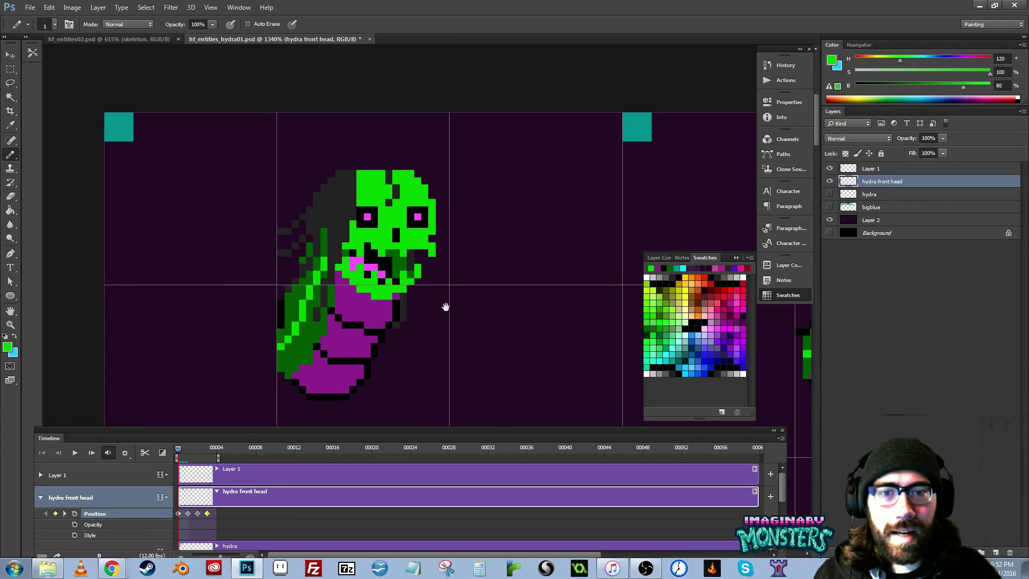
{"action": "left_click_drag", "start_coordinate": [560, 317], "coordinate": [381, 298]}
{"action": "left_click_drag", "start_coordinate": [617, 302], "coordinate": [435, 302]}
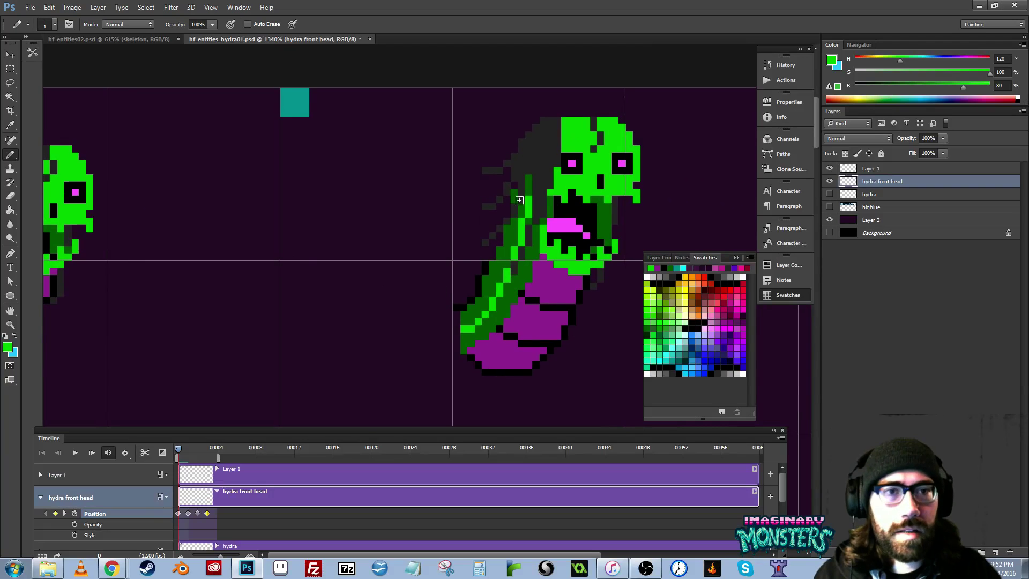
{"action": "left_click", "coordinate": [843, 171]}
{"action": "key", "text": "ctrl+e"}
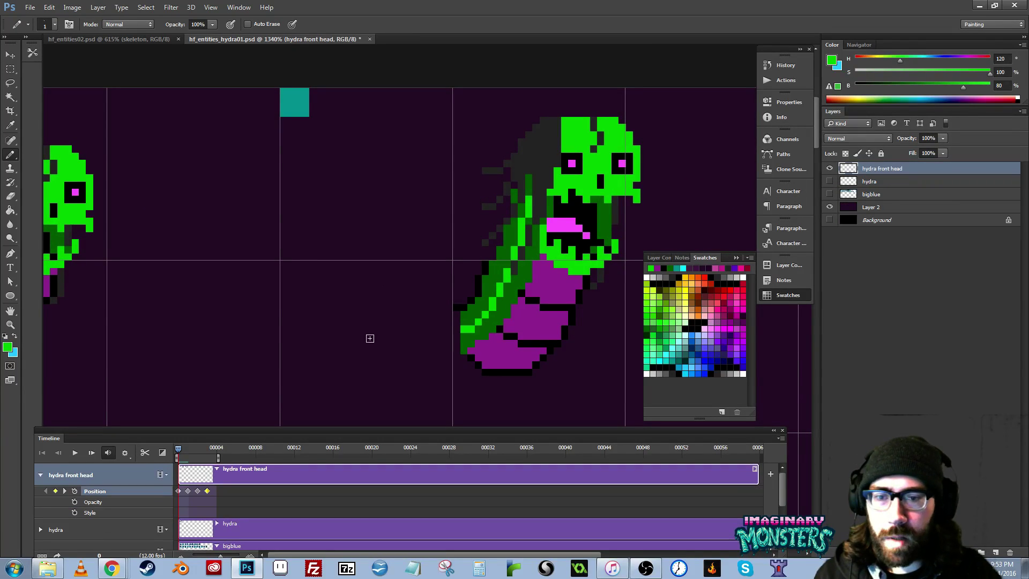
- Examine the merged front heads and necks across the animation frames for placement and leftover pixels
{"action": "key", "text": "space"}
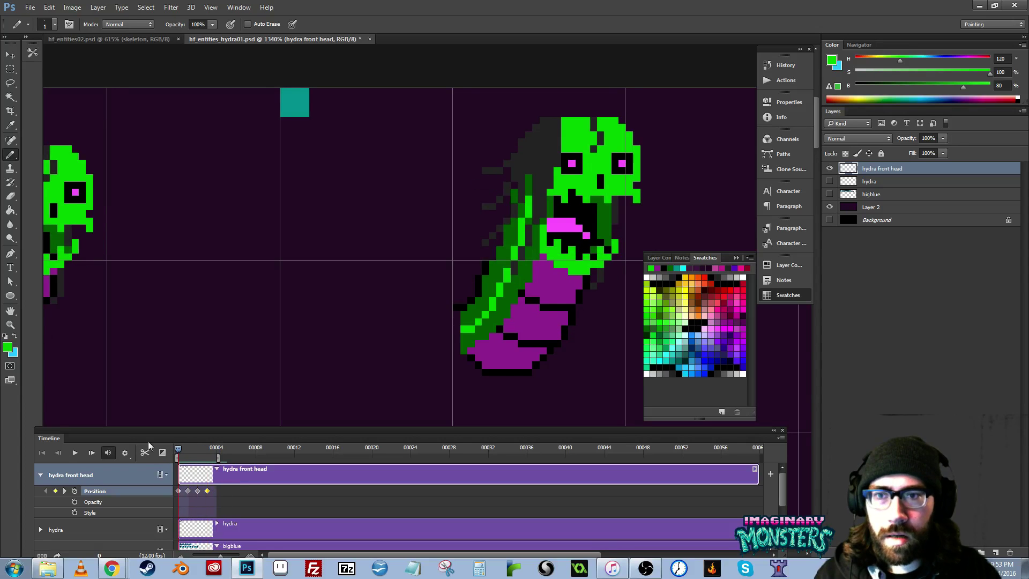
{"action": "left_click_drag", "start_coordinate": [197, 349], "coordinate": [420, 355]}
{"action": "left_click_drag", "start_coordinate": [206, 413], "coordinate": [227, 420]}
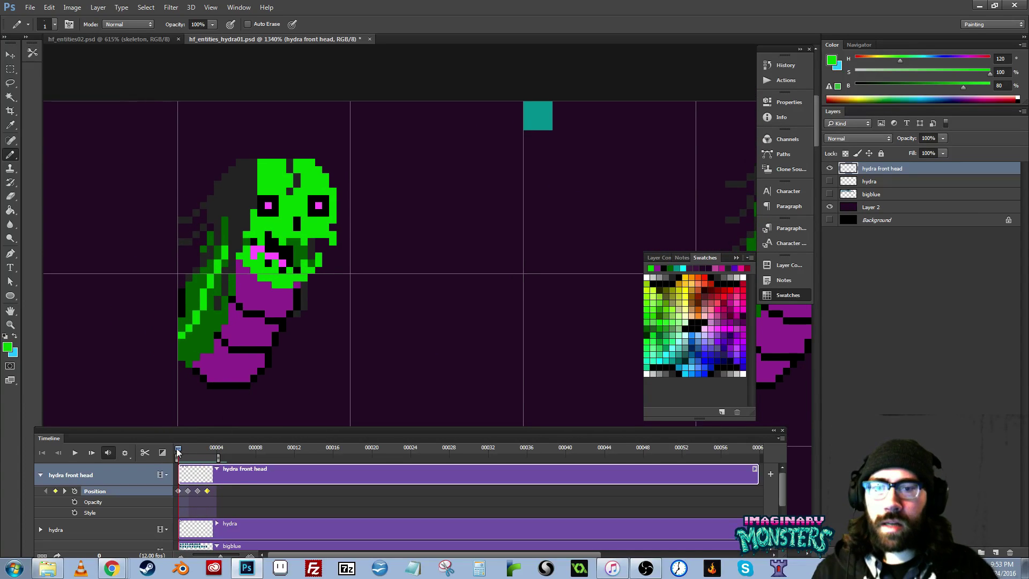
{"action": "left_click_drag", "start_coordinate": [178, 449], "coordinate": [139, 469]}
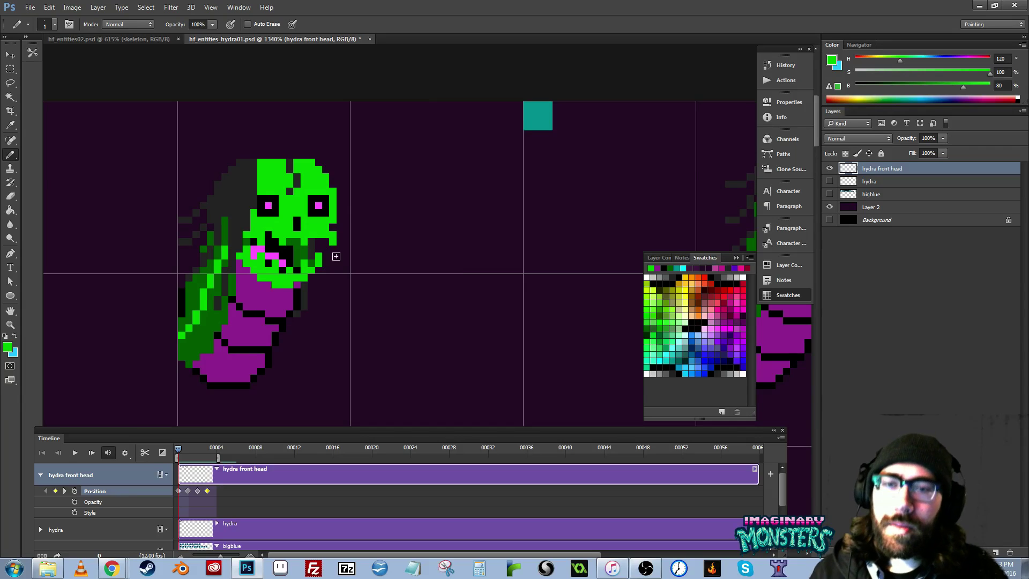
{"action": "left_click_drag", "start_coordinate": [384, 283], "coordinate": [454, 283]}
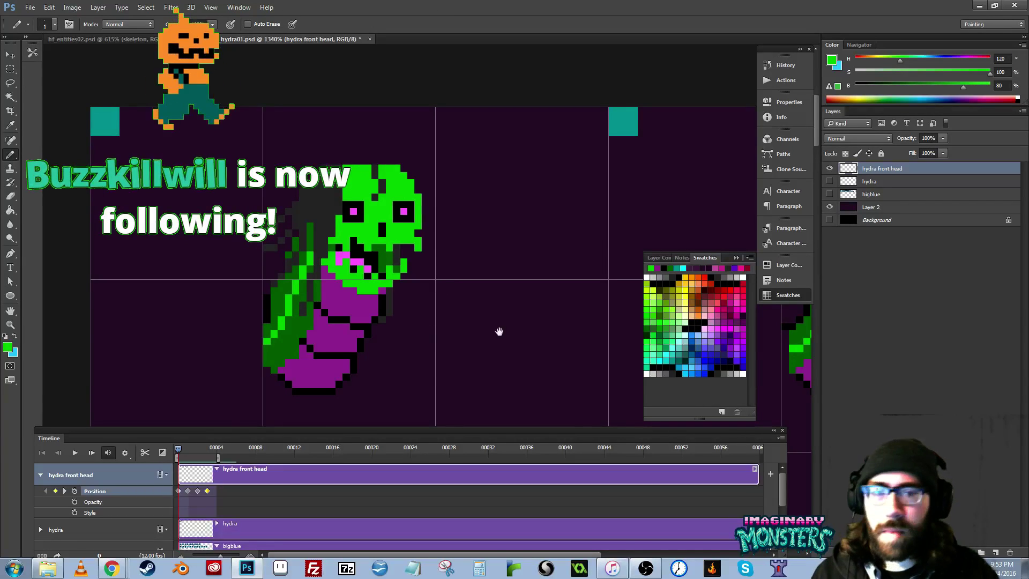
{"action": "left_click_drag", "start_coordinate": [499, 333], "coordinate": [455, 308]}
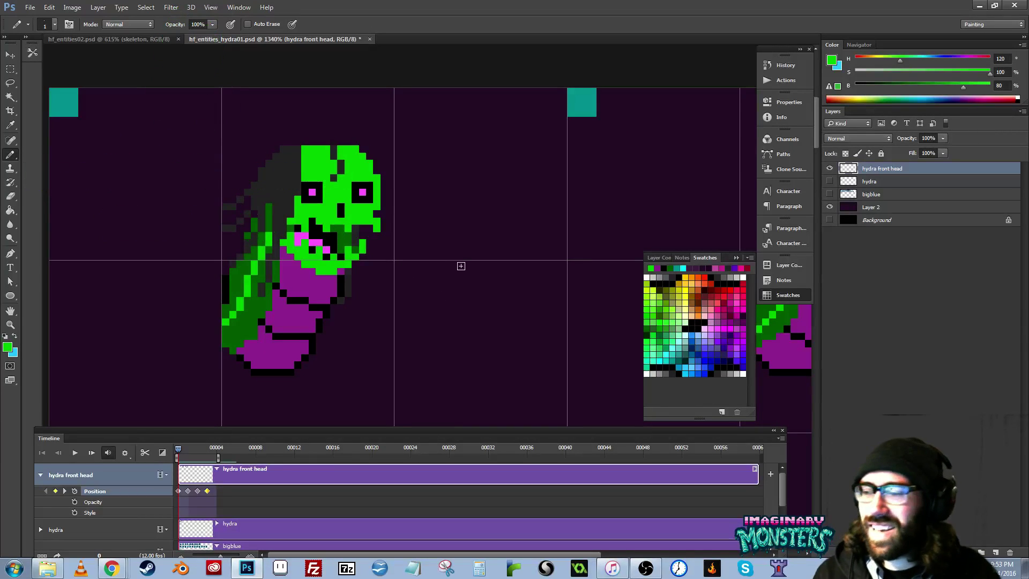
{"action": "left_click_drag", "start_coordinate": [390, 277], "coordinate": [371, 273]}
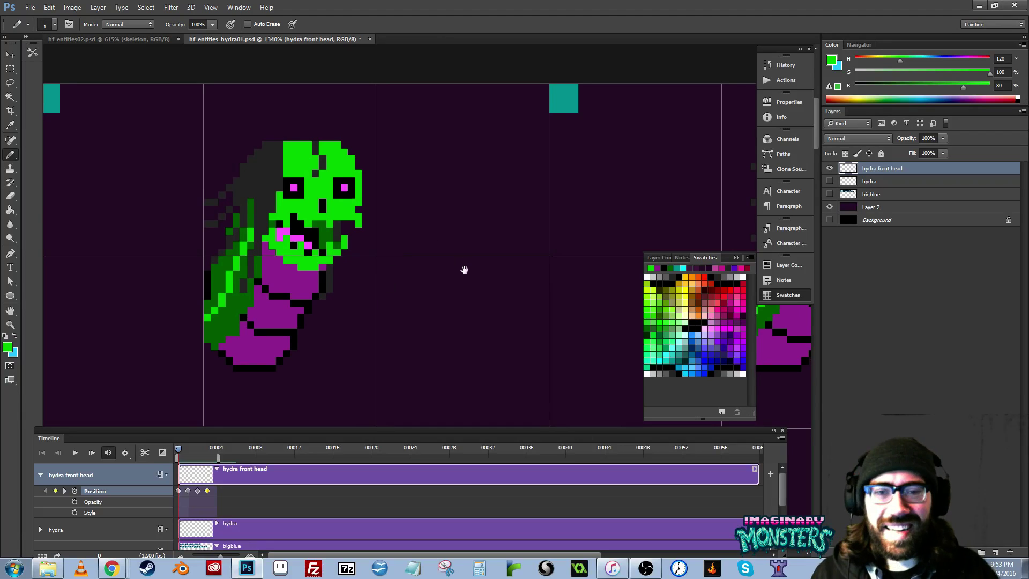
{"action": "left_click_drag", "start_coordinate": [464, 269], "coordinate": [478, 274]}
{"action": "left_click_drag", "start_coordinate": [416, 296], "coordinate": [395, 301]}
{"action": "left_click_drag", "start_coordinate": [531, 296], "coordinate": [289, 290]}
{"action": "left_click_drag", "start_coordinate": [464, 272], "coordinate": [407, 274]}
{"action": "left_click_drag", "start_coordinate": [495, 280], "coordinate": [454, 279]}
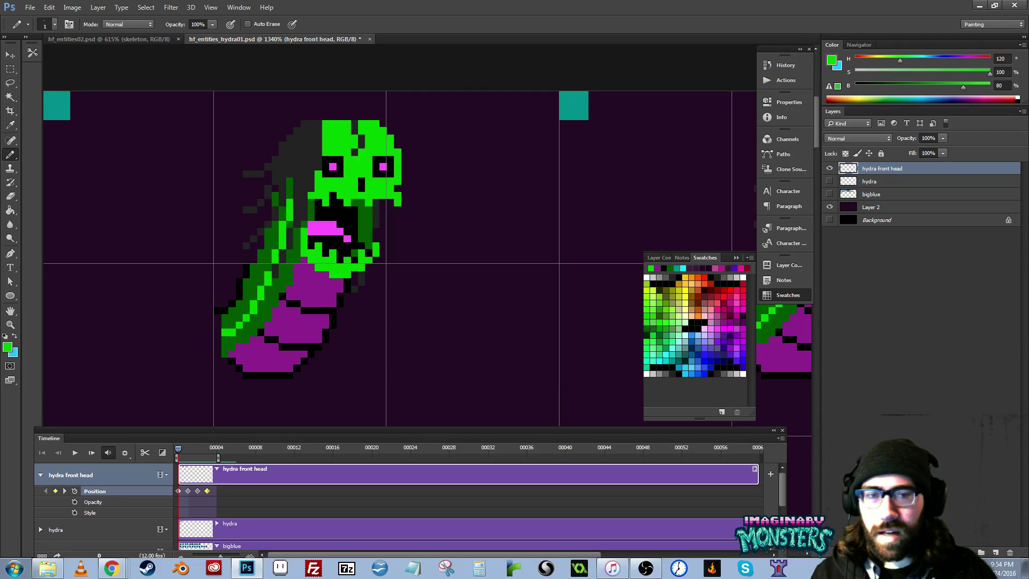
{"action": "left_click_drag", "start_coordinate": [526, 239], "coordinate": [254, 245]}
{"action": "left_click_drag", "start_coordinate": [306, 266], "coordinate": [437, 260]}
- Show the hydra body layer beneath the front heads and hide the grid during animation playback
{"action": "key", "text": "z"}
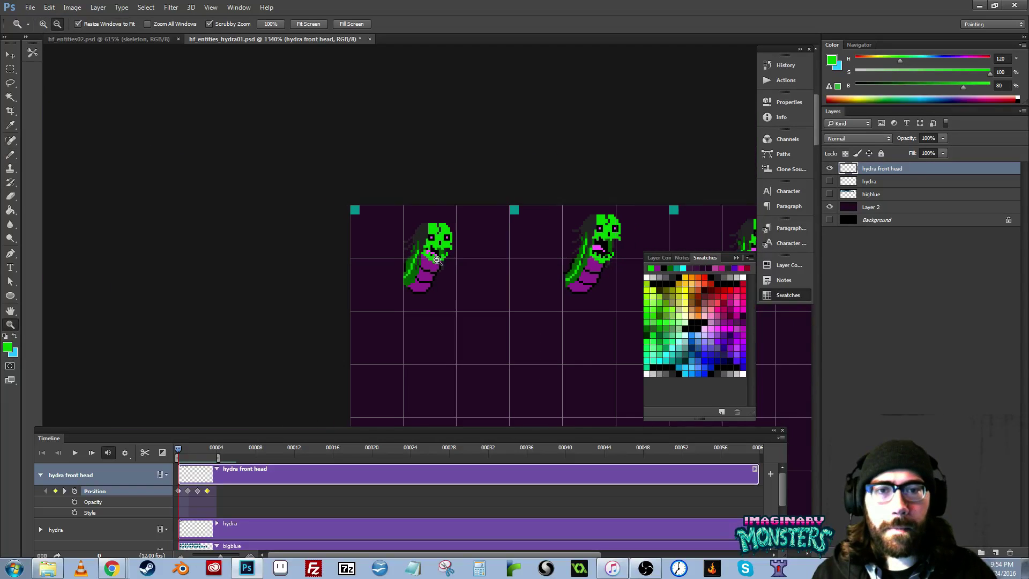
{"action": "left_click", "coordinate": [830, 181]}
{"action": "left_click_drag", "start_coordinate": [509, 284], "coordinate": [505, 308]}
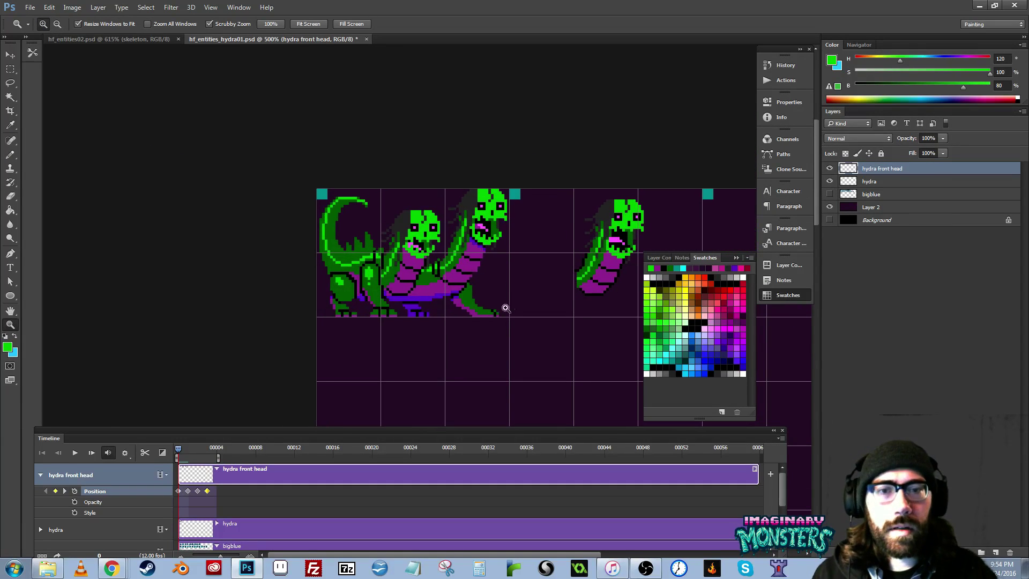
{"action": "key", "text": "space"}
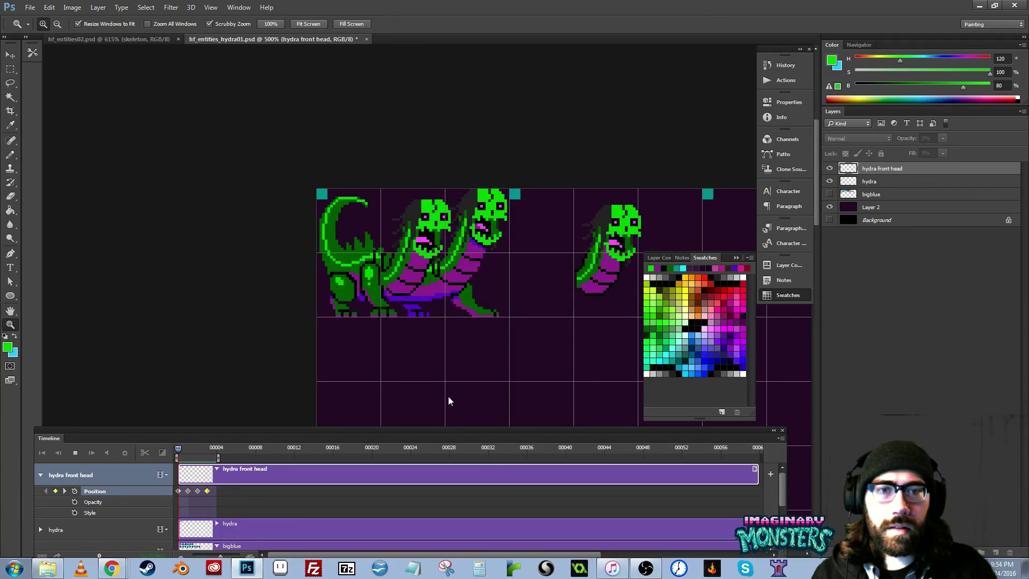
{"action": "key", "text": "ctrl+apostrophe"}
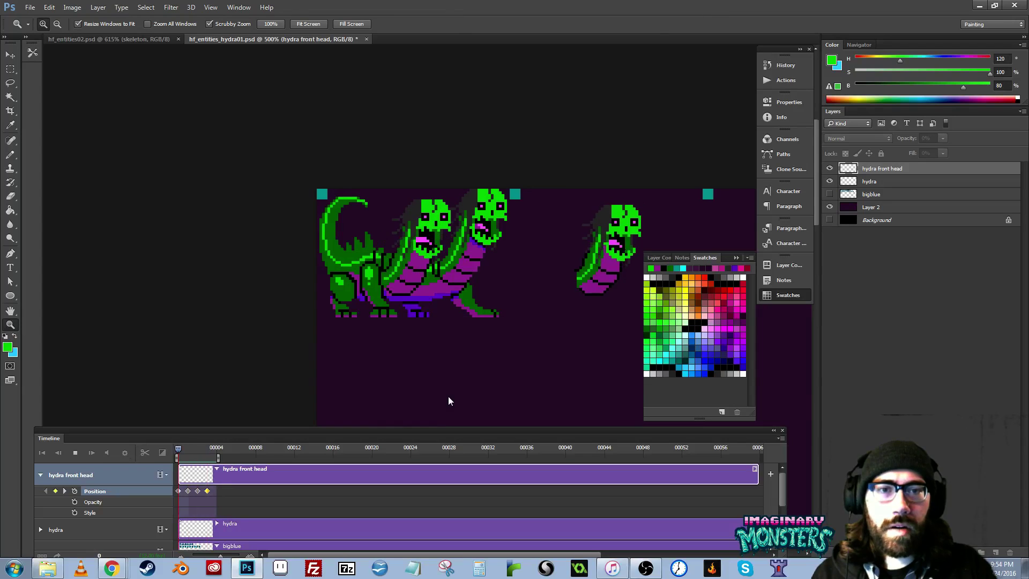
{"action": "key", "text": "space"}
- Play the animation at a close view of the full hydra, stopping with the playhead on the first frame
{"action": "left_click_drag", "start_coordinate": [517, 294], "coordinate": [461, 326]}
{"action": "left_click", "coordinate": [395, 309]}
{"action": "left_click", "coordinate": [395, 309]}
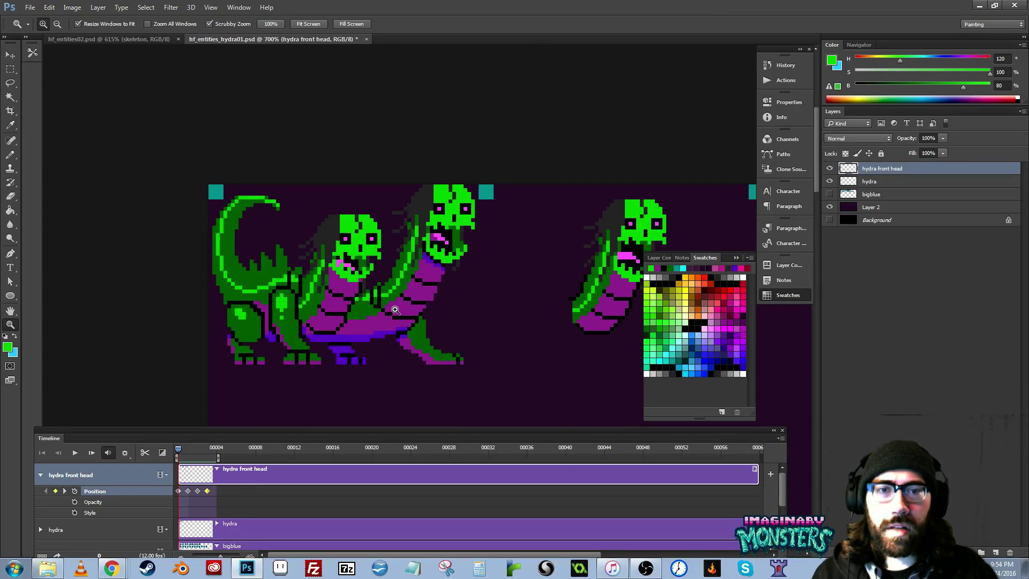
{"action": "left_click", "coordinate": [394, 309]}
{"action": "left_click", "coordinate": [396, 314]}
{"action": "key", "text": "space"}
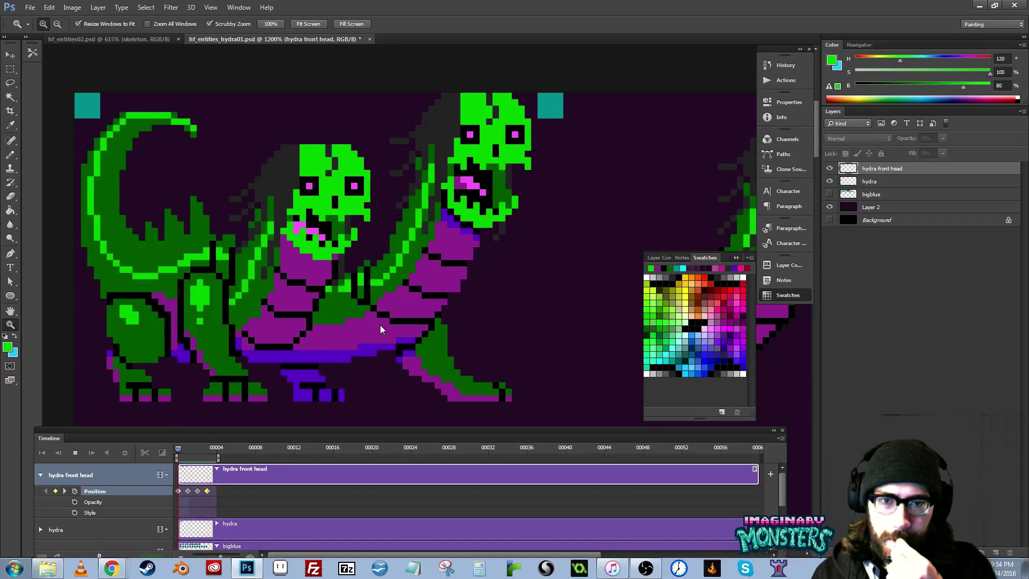
{"action": "key", "text": "space"}
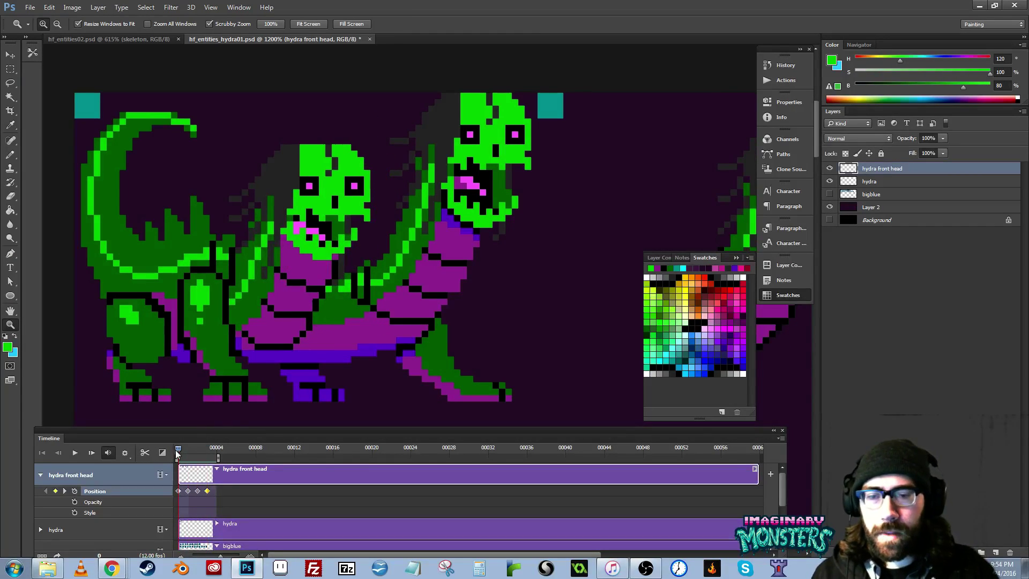
{"action": "mouse_move", "coordinate": [176, 450]}
{"action": "left_mouse_down"}
{"action": "mouse_move", "coordinate": [212, 452]}
{"action": "mouse_move", "coordinate": [166, 448]}
{"action": "mouse_move", "coordinate": [210, 454]}
{"action": "mouse_move", "coordinate": [165, 457]}
{"action": "mouse_move", "coordinate": [214, 458]}
{"action": "mouse_move", "coordinate": [173, 453]}
{"action": "left_mouse_up"}
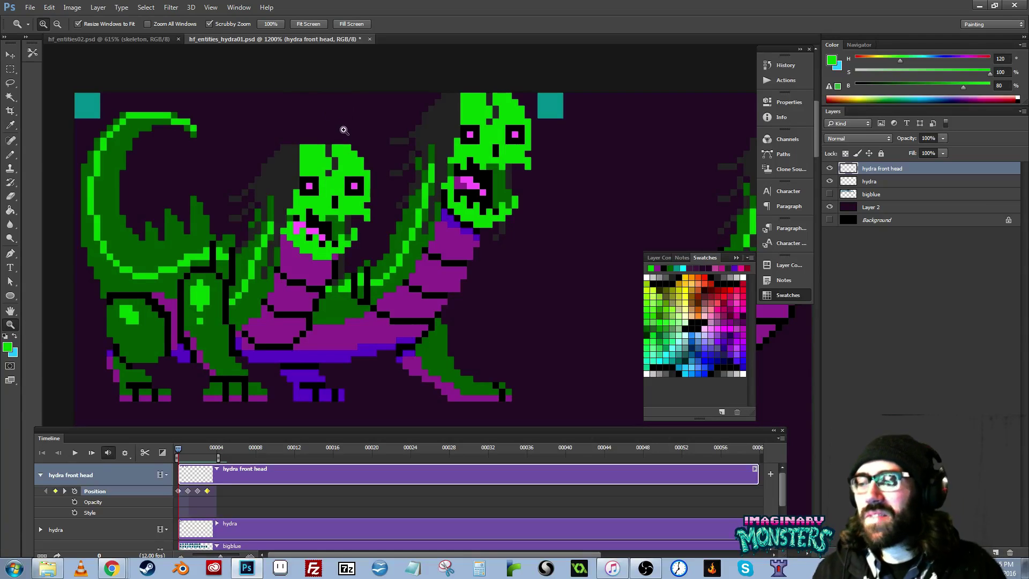
- Sample the blue-violet shadow under the rear head's jaw and paint a matching shadow below the front head's jaw in the first frame
{"action": "left_click_drag", "start_coordinate": [495, 290], "coordinate": [456, 286]}
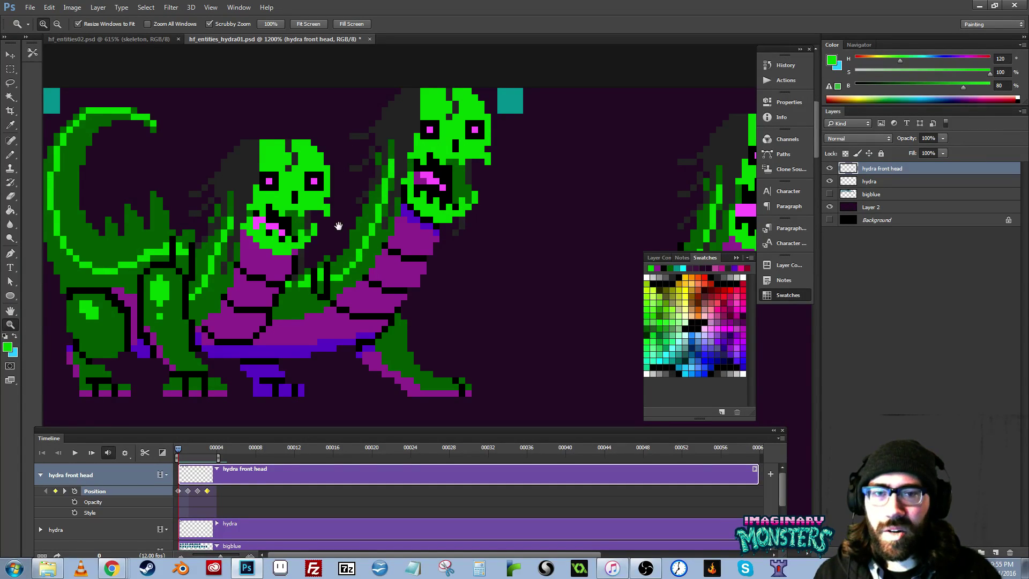
{"action": "left_click_drag", "start_coordinate": [338, 226], "coordinate": [398, 232]}
{"action": "left_click_drag", "start_coordinate": [517, 305], "coordinate": [438, 307]}
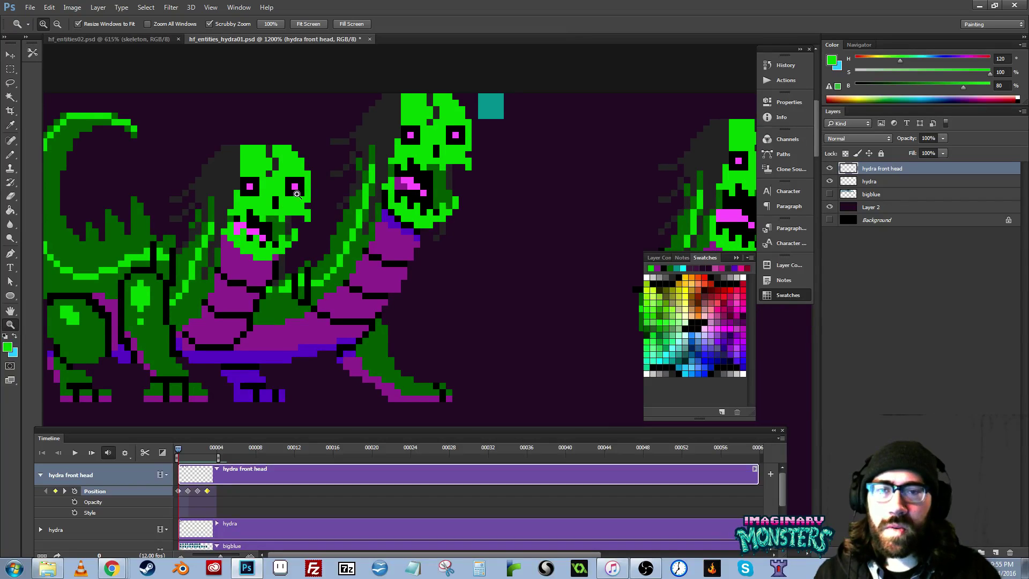
{"action": "mouse_move", "coordinate": [474, 270]}
{"action": "left_mouse_down"}
{"action": "mouse_move", "coordinate": [438, 264]}
{"action": "mouse_move", "coordinate": [433, 280]}
{"action": "mouse_move", "coordinate": [388, 267]}
{"action": "mouse_move", "coordinate": [472, 274]}
{"action": "left_mouse_up"}
{"action": "key", "text": "i"}
{"action": "left_click", "coordinate": [427, 221]}
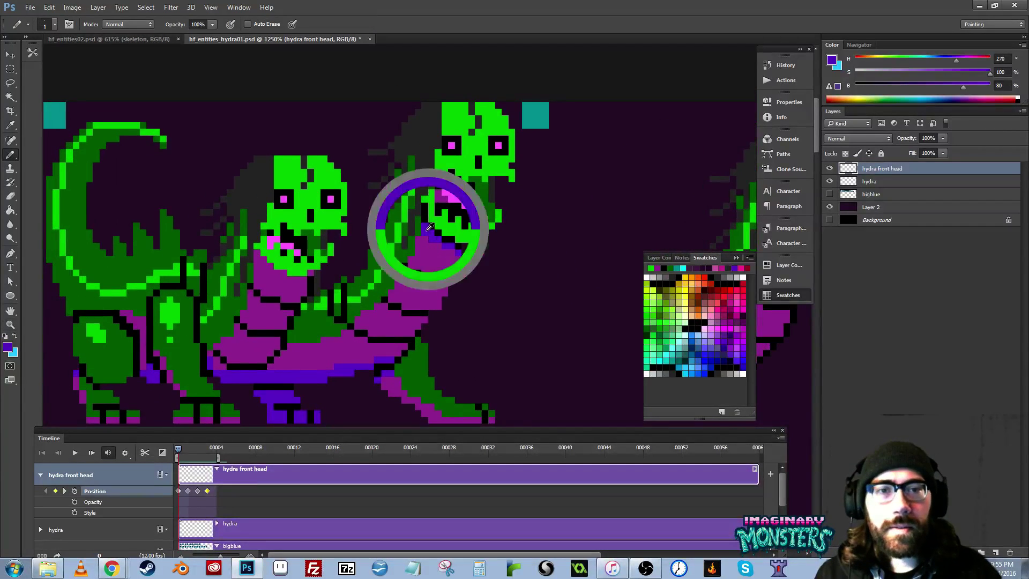
{"action": "scroll", "coordinate": [310, 271], "scroll_direction": "up", "scroll_amount": 2}
{"action": "key", "text": "b"}
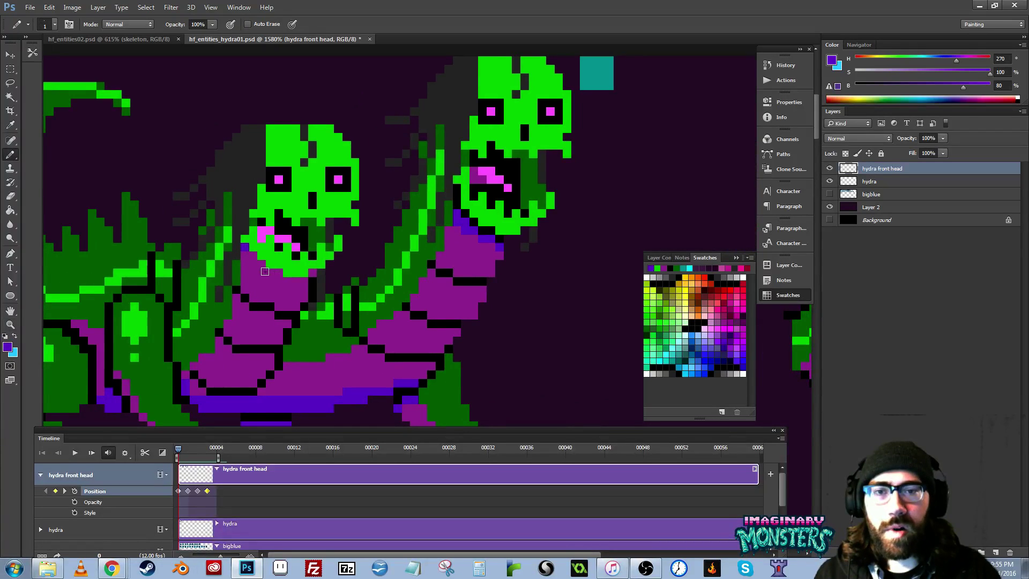
{"action": "left_click", "coordinate": [278, 274], "text": "shift"}
{"action": "left_click_drag", "start_coordinate": [288, 282], "coordinate": [312, 272]}
- Paint a blue-violet shadow along the underside of the jaw in the second front neck frame
{"action": "left_click_drag", "start_coordinate": [476, 270], "coordinate": [282, 281]}
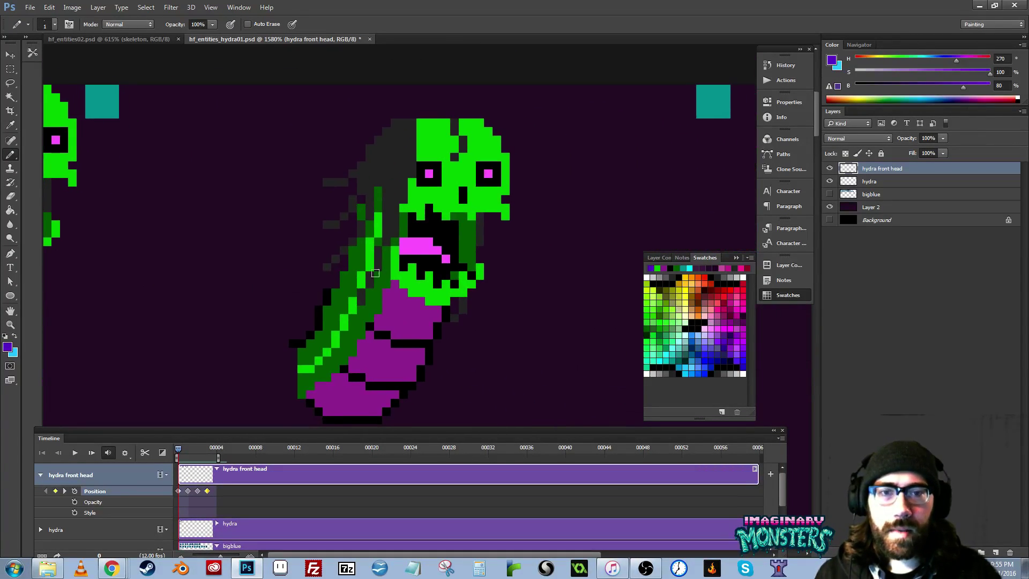
{"action": "left_click", "coordinate": [395, 284]}
{"action": "left_click", "coordinate": [403, 293]}
{"action": "left_click", "coordinate": [412, 301]}
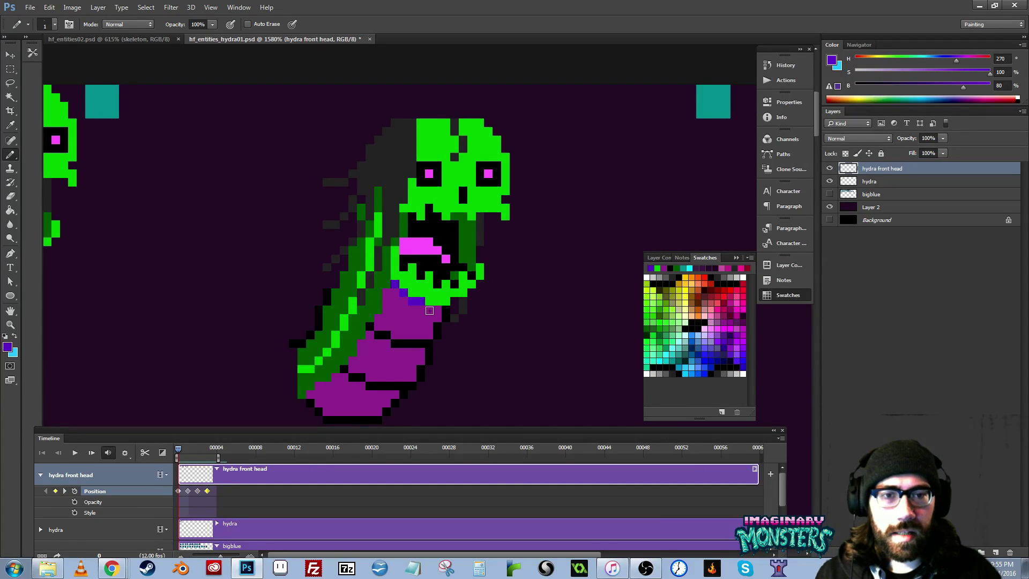
{"action": "left_click_drag", "start_coordinate": [429, 311], "coordinate": [436, 310]}
- Paint the blue-violet shadow down the neck edge and under the jaw in the third frame
{"action": "mouse_move", "coordinate": [588, 311]}
{"action": "left_mouse_down"}
{"action": "mouse_move", "coordinate": [252, 318]}
{"action": "mouse_move", "coordinate": [297, 287]}
{"action": "left_mouse_up"}
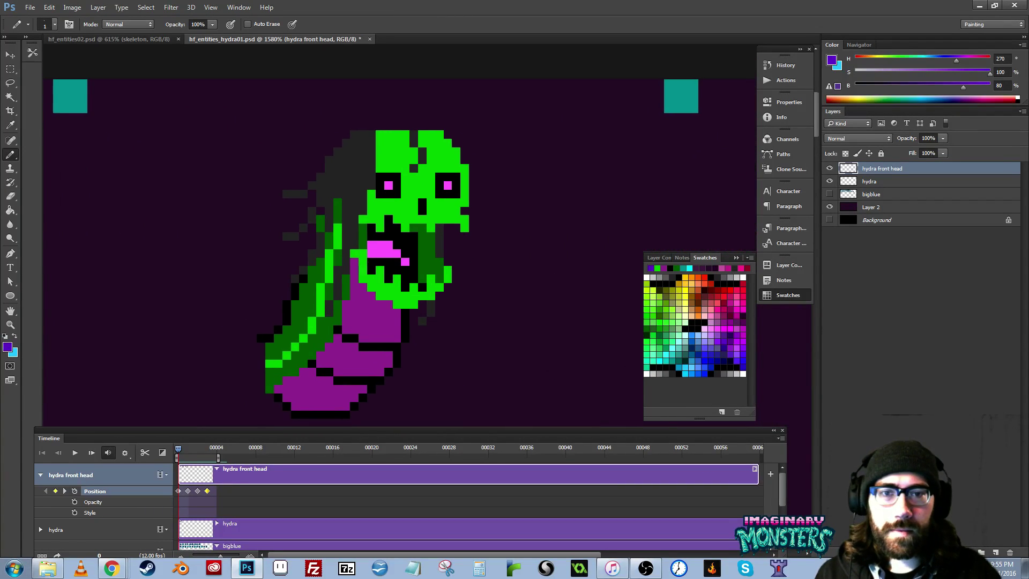
{"action": "left_click_drag", "start_coordinate": [352, 263], "coordinate": [353, 278]}
{"action": "left_click", "coordinate": [379, 304], "text": "shift"}
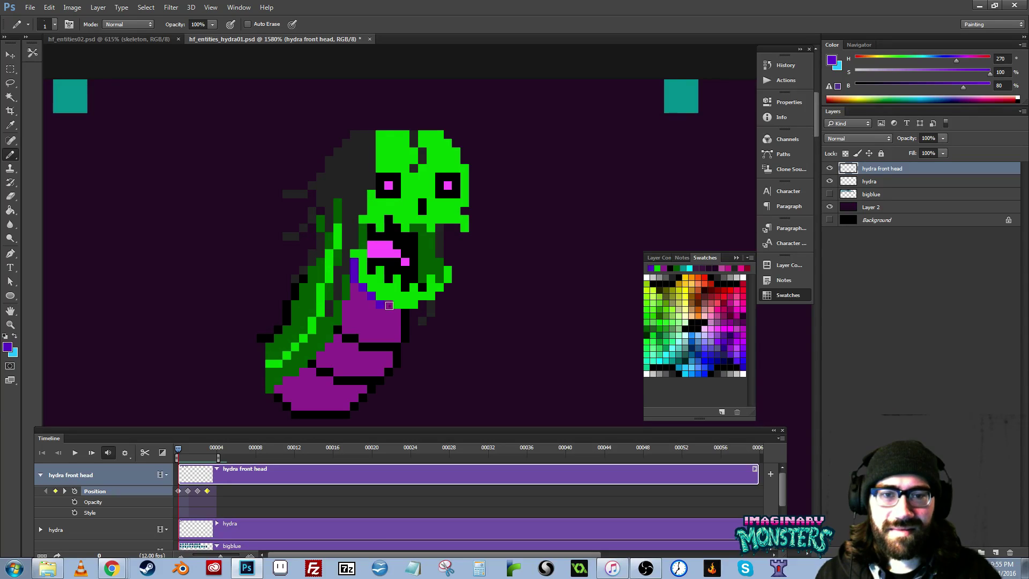
{"action": "left_click", "coordinate": [389, 306]}
- Add blue-violet shadow pixels beneath the fourth frame's jaw, following its curve across the purple neck
{"action": "left_click_drag", "start_coordinate": [509, 338], "coordinate": [223, 322]}
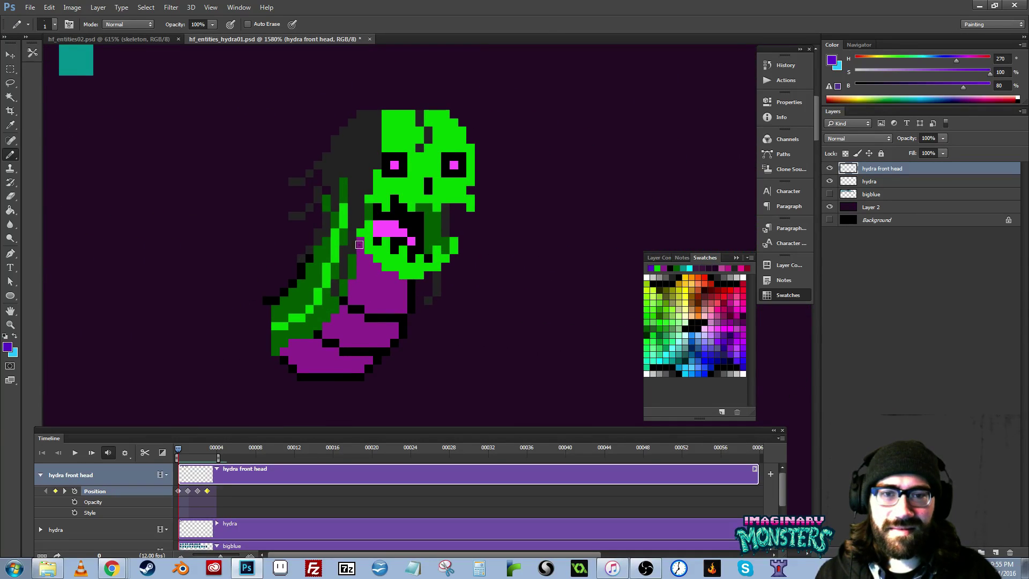
{"action": "left_click", "coordinate": [360, 247]}
{"action": "left_click", "coordinate": [371, 264]}
{"action": "left_click", "coordinate": [381, 273]}
{"action": "left_click", "coordinate": [392, 277]}
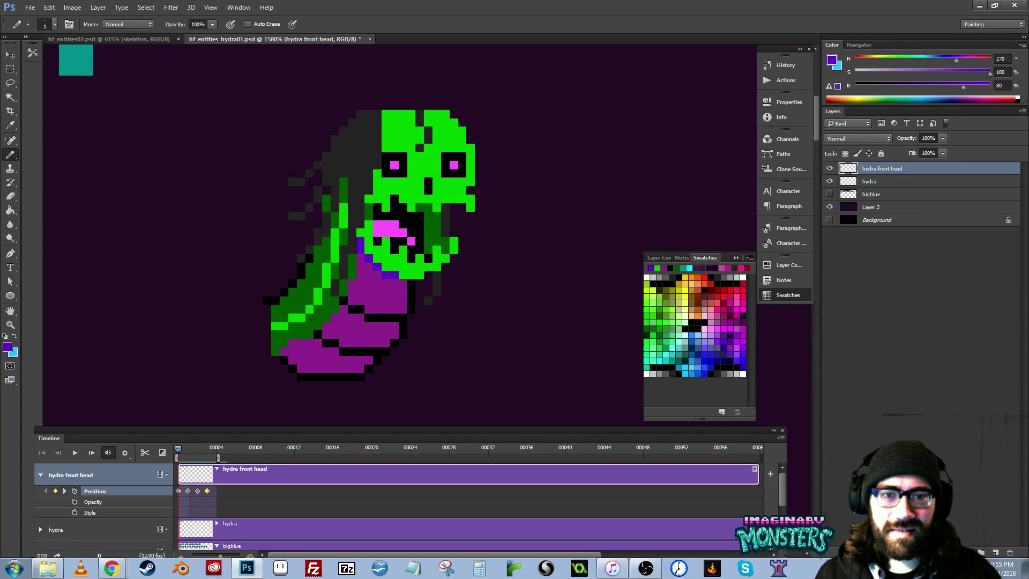
{"action": "left_click", "coordinate": [405, 283]}
- Review the new jaw shadows from the fourth frame back to the full hydra in the first frame
{"action": "left_click_drag", "start_coordinate": [278, 298], "coordinate": [391, 281]}
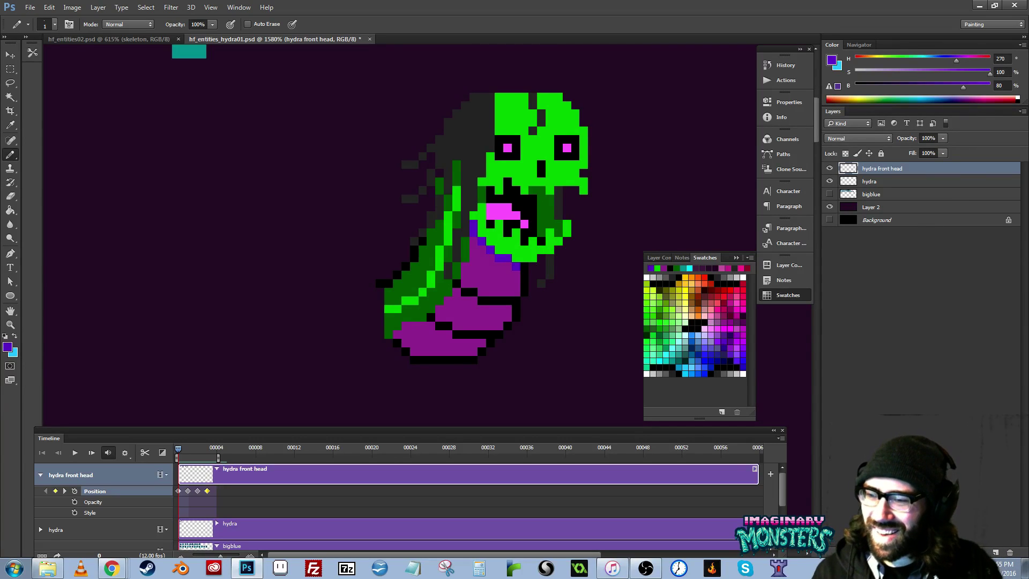
{"action": "left_click_drag", "start_coordinate": [269, 188], "coordinate": [323, 205]}
{"action": "left_click_drag", "start_coordinate": [283, 166], "coordinate": [366, 194]}
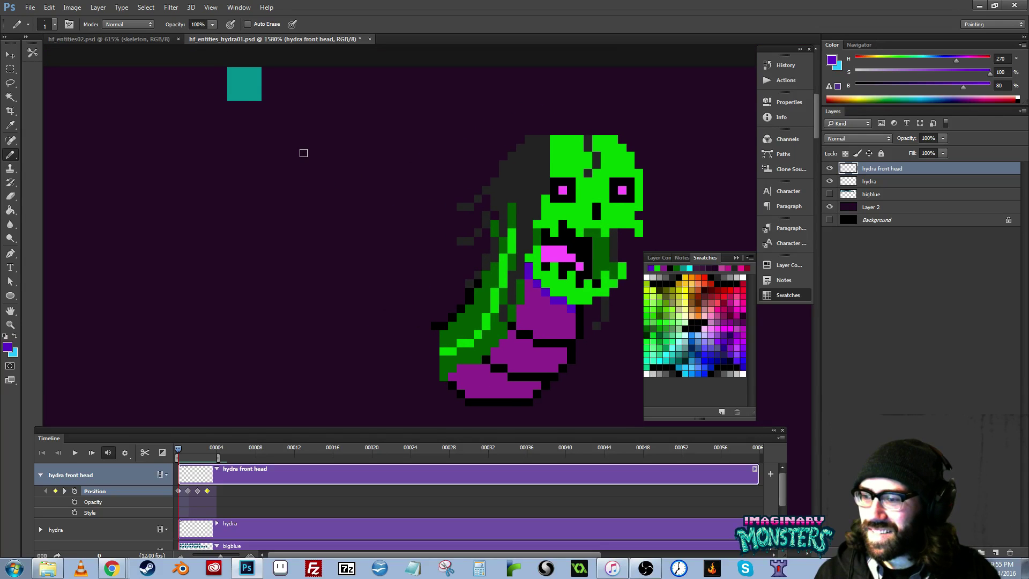
{"action": "left_click_drag", "start_coordinate": [183, 190], "coordinate": [444, 184]}
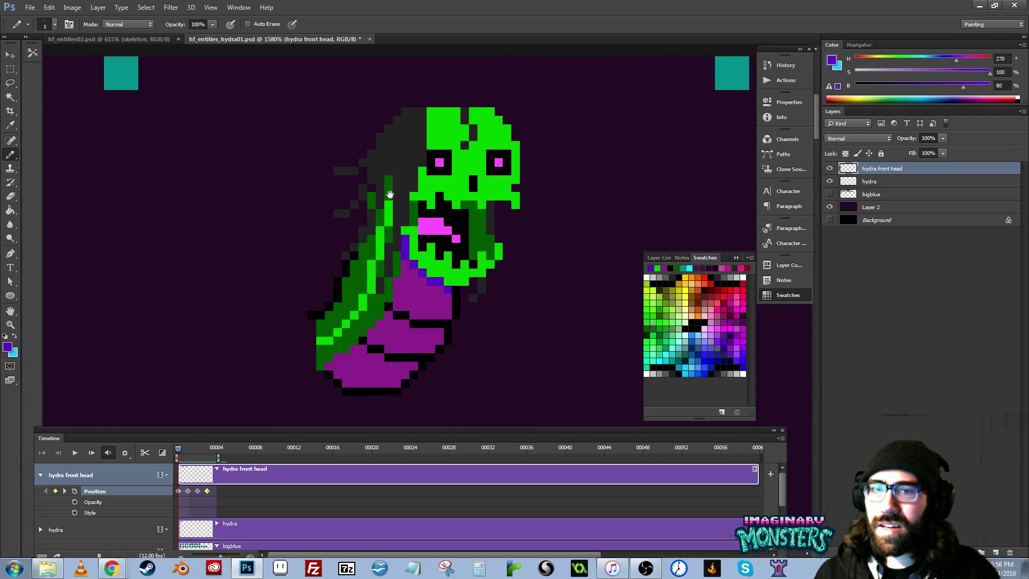
{"action": "left_click_drag", "start_coordinate": [357, 178], "coordinate": [340, 175]}
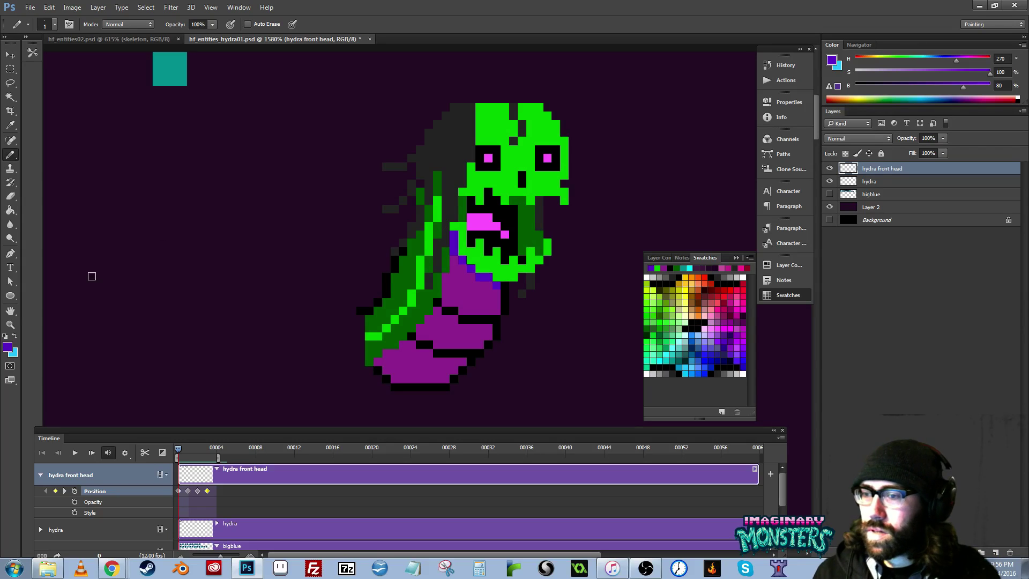
{"action": "key", "text": "space"}
{"action": "left_click_drag", "start_coordinate": [274, 191], "coordinate": [477, 179]}
{"action": "mouse_move", "coordinate": [247, 225]}
{"action": "left_mouse_down"}
{"action": "mouse_move", "coordinate": [466, 262]}
{"action": "mouse_move", "coordinate": [469, 240]}
{"action": "mouse_move", "coordinate": [514, 236]}
{"action": "mouse_move", "coordinate": [404, 204]}
{"action": "mouse_move", "coordinate": [507, 188]}
{"action": "mouse_move", "coordinate": [462, 209]}
{"action": "mouse_move", "coordinate": [494, 210]}
{"action": "left_mouse_up"}
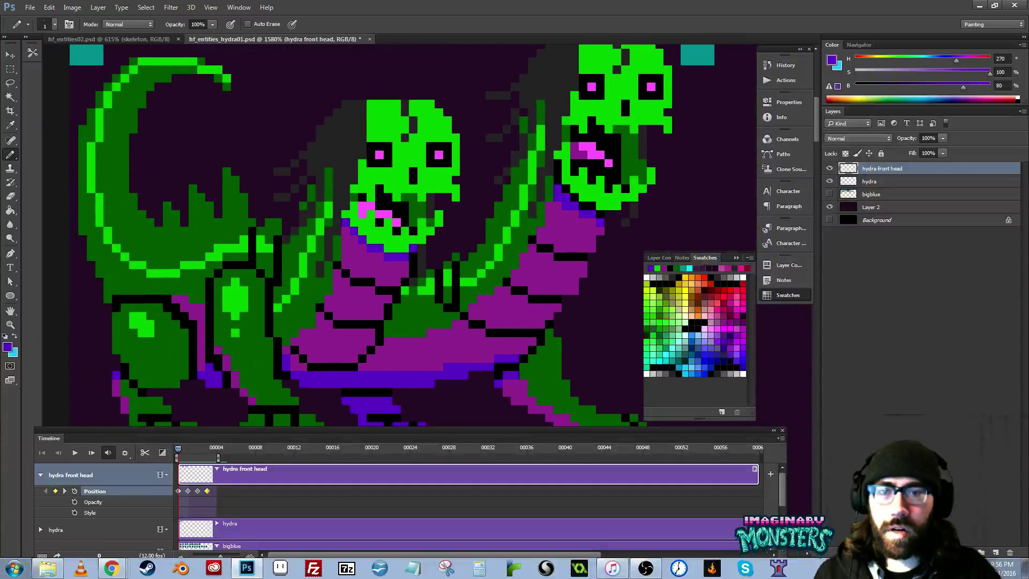
- Examine the hydra's shaded jaws and the front neck frames at several magnifications around the start of the animation
{"action": "key", "text": "z"}
{"action": "left_click_drag", "start_coordinate": [346, 244], "coordinate": [325, 244]}
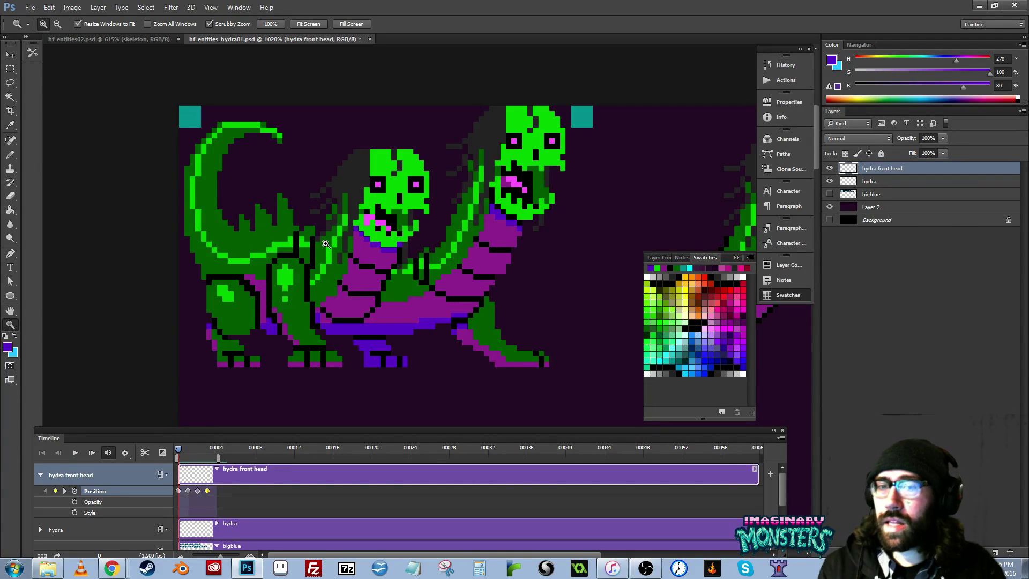
{"action": "left_click_drag", "start_coordinate": [264, 387], "coordinate": [211, 388]}
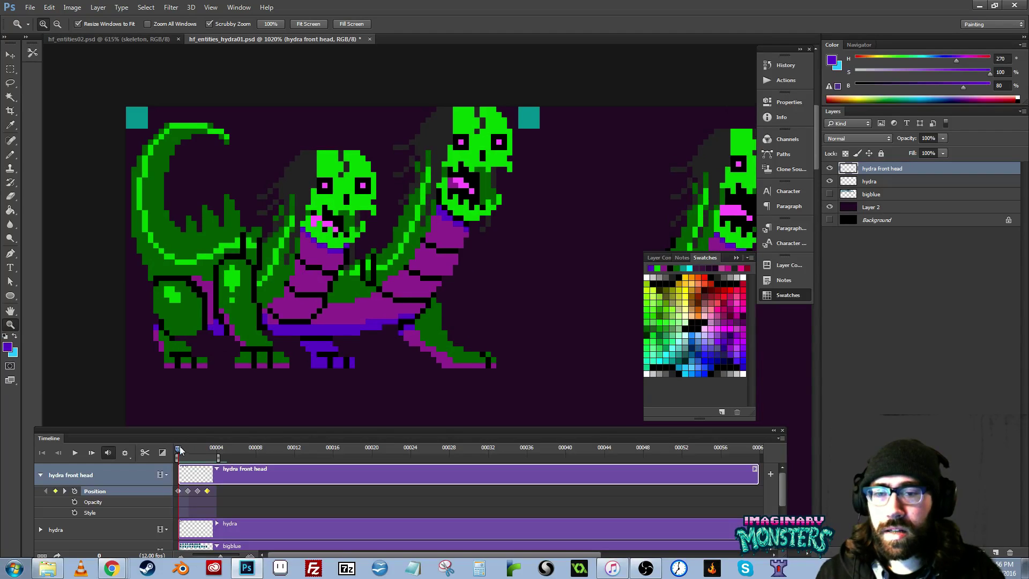
{"action": "mouse_move", "coordinate": [180, 450]}
{"action": "left_mouse_down"}
{"action": "mouse_move", "coordinate": [207, 454]}
{"action": "mouse_move", "coordinate": [168, 454]}
{"action": "mouse_move", "coordinate": [210, 453]}
{"action": "mouse_move", "coordinate": [176, 452]}
{"action": "left_mouse_up"}
{"action": "left_click_drag", "start_coordinate": [478, 280], "coordinate": [341, 290]}
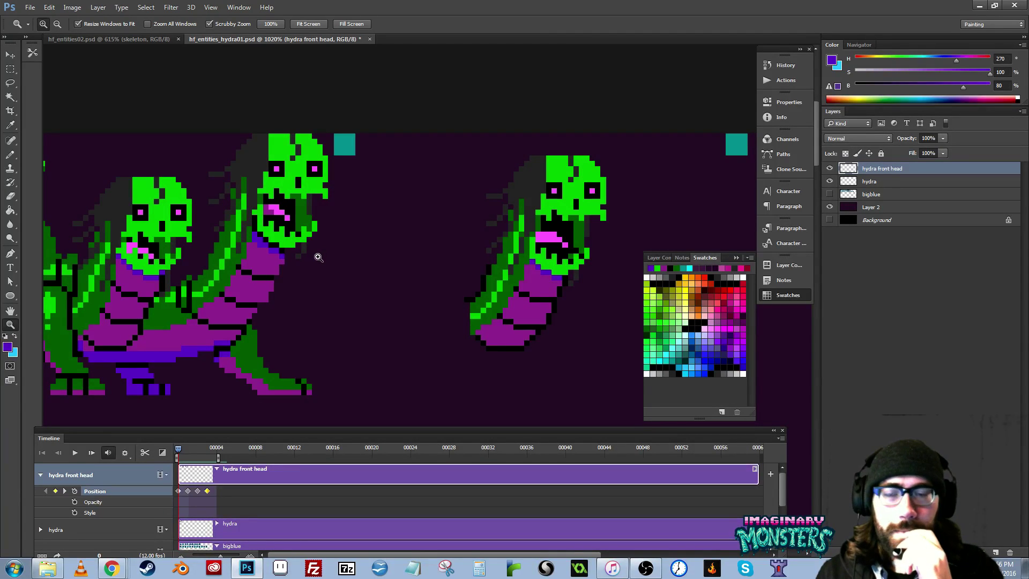
{"action": "left_click_drag", "start_coordinate": [317, 257], "coordinate": [362, 305]}
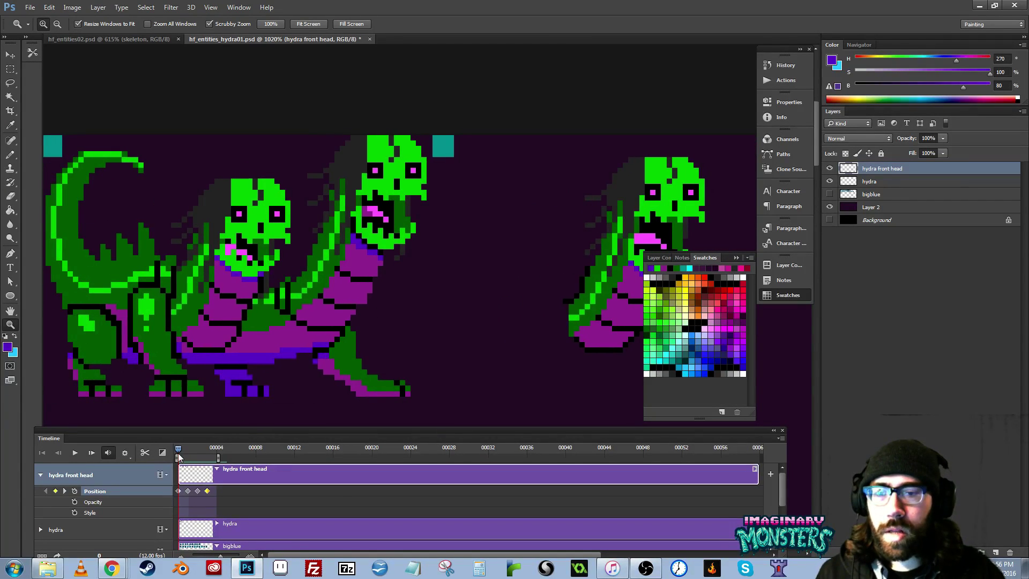
{"action": "mouse_move", "coordinate": [182, 451]}
{"action": "left_mouse_down"}
{"action": "mouse_move", "coordinate": [213, 457]}
{"action": "mouse_move", "coordinate": [164, 455]}
{"action": "mouse_move", "coordinate": [193, 456]}
{"action": "mouse_move", "coordinate": [179, 456]}
{"action": "left_mouse_up"}
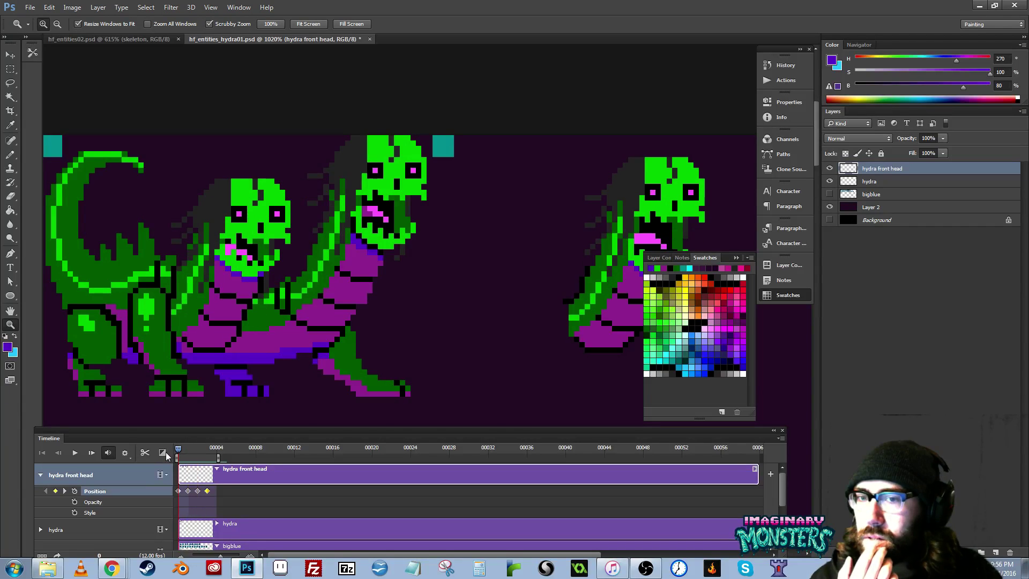
{"action": "left_click_drag", "start_coordinate": [308, 296], "coordinate": [354, 295]}
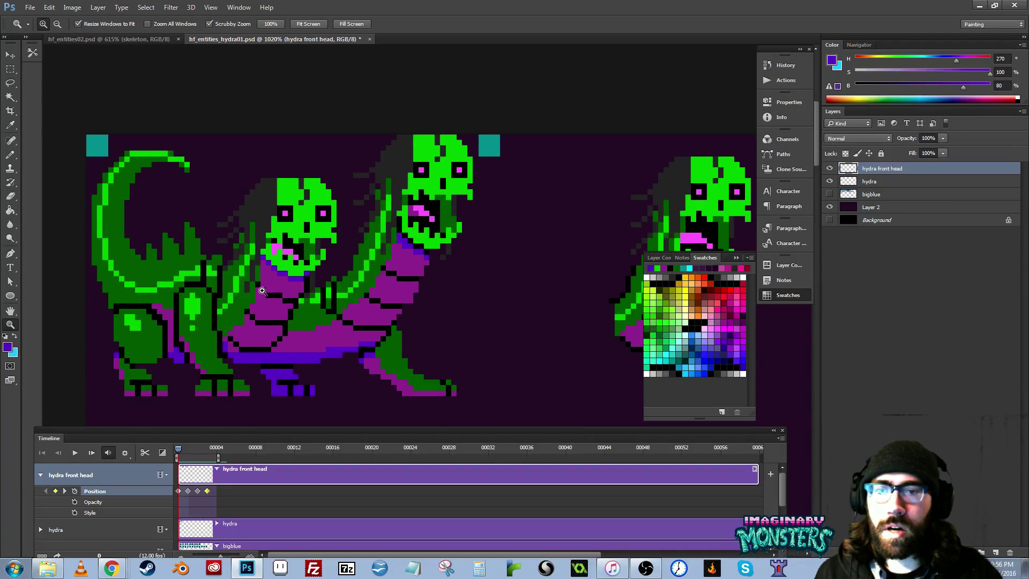
{"action": "left_click_drag", "start_coordinate": [262, 291], "coordinate": [278, 275]}
{"action": "left_click_drag", "start_coordinate": [444, 290], "coordinate": [334, 296]}
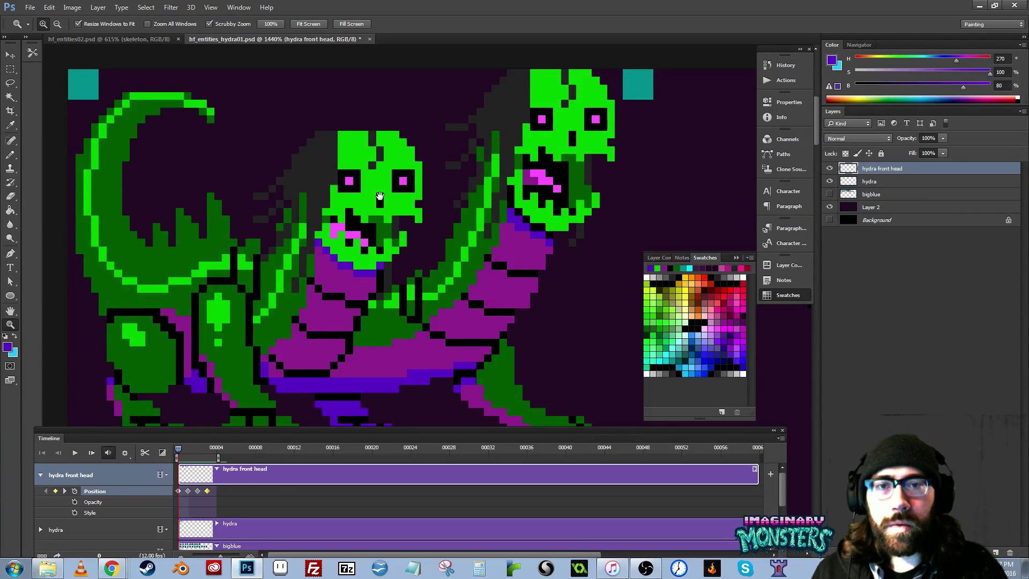
{"action": "left_click_drag", "start_coordinate": [379, 196], "coordinate": [344, 182]}
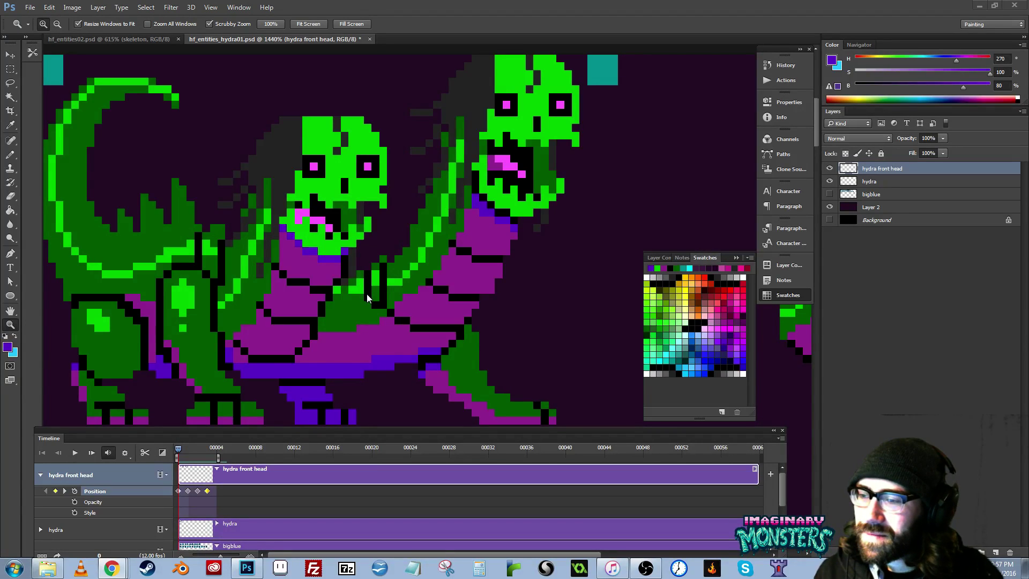
{"action": "mouse_move", "coordinate": [407, 284]}
{"action": "left_mouse_down"}
{"action": "mouse_move", "coordinate": [303, 243]}
{"action": "mouse_move", "coordinate": [413, 275]}
{"action": "mouse_move", "coordinate": [484, 324]}
{"action": "left_mouse_up"}
{"action": "key", "text": "b"}
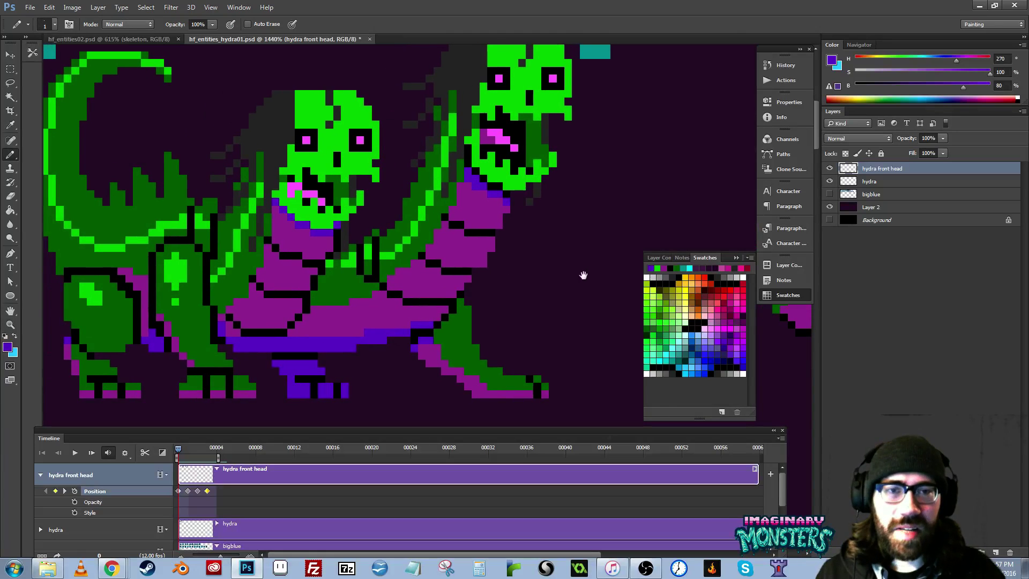
{"action": "left_click_drag", "start_coordinate": [471, 287], "coordinate": [546, 322]}
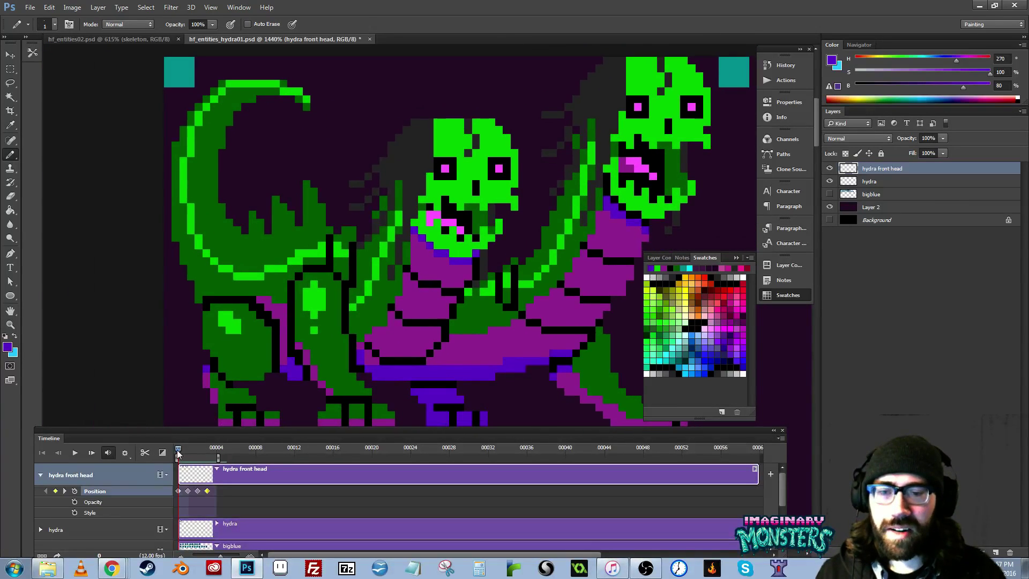
{"action": "mouse_move", "coordinate": [178, 455]}
{"action": "left_mouse_down"}
{"action": "mouse_move", "coordinate": [218, 453]}
{"action": "mouse_move", "coordinate": [176, 453]}
{"action": "left_mouse_up"}
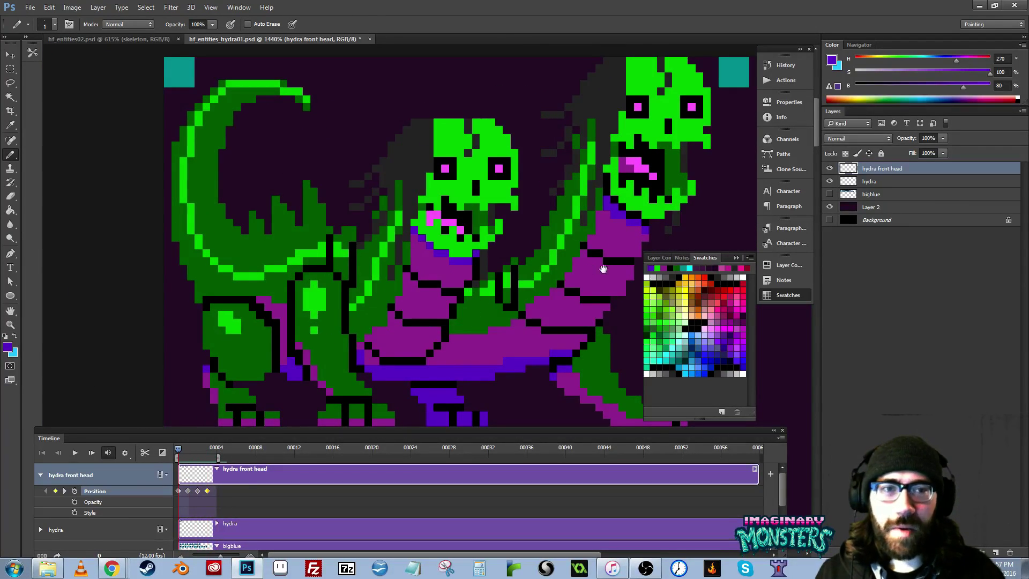
- Display the grid and duplicate the fourth front neck sprite with its teal marker into the fifth frame slot
{"action": "left_click_drag", "start_coordinate": [604, 269], "coordinate": [381, 259]}
{"action": "key", "text": "z"}
{"action": "left_click_drag", "start_coordinate": [519, 254], "coordinate": [375, 267]}
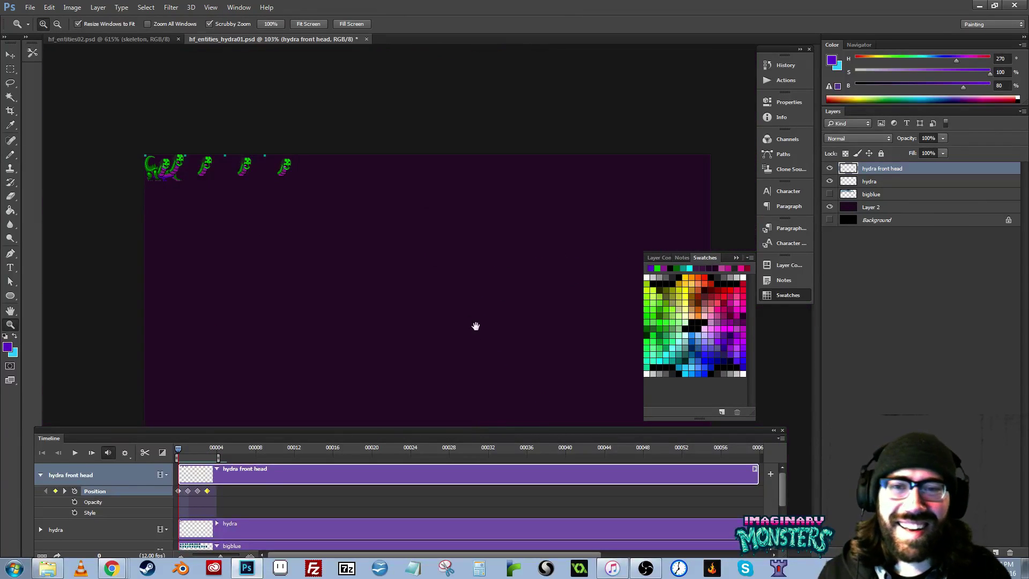
{"action": "left_click_drag", "start_coordinate": [243, 173], "coordinate": [486, 204]}
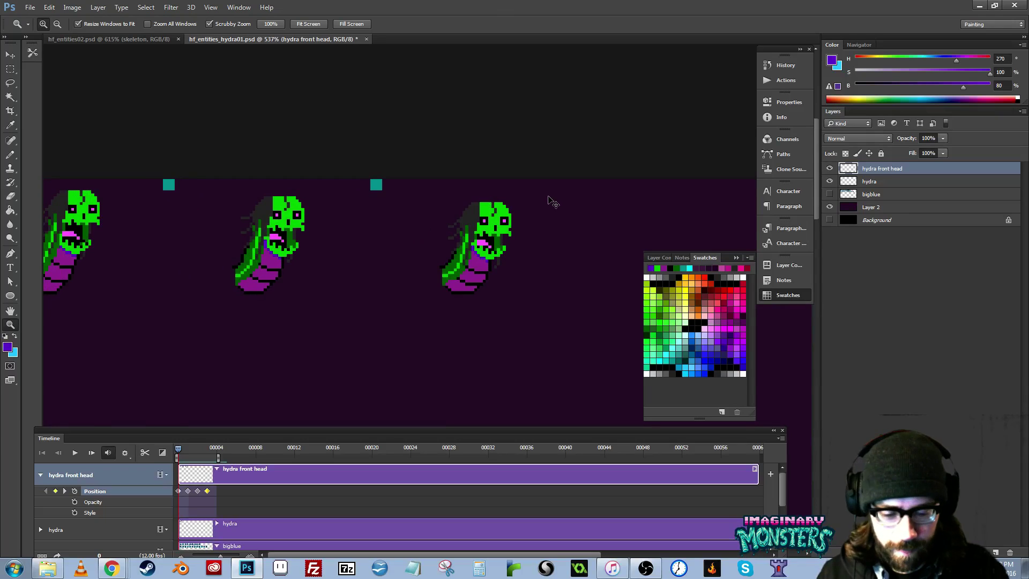
{"action": "key", "text": "ctrl+apostrophe"}
{"action": "key", "text": "m"}
{"action": "left_click_drag", "start_coordinate": [432, 284], "coordinate": [299, 286]}
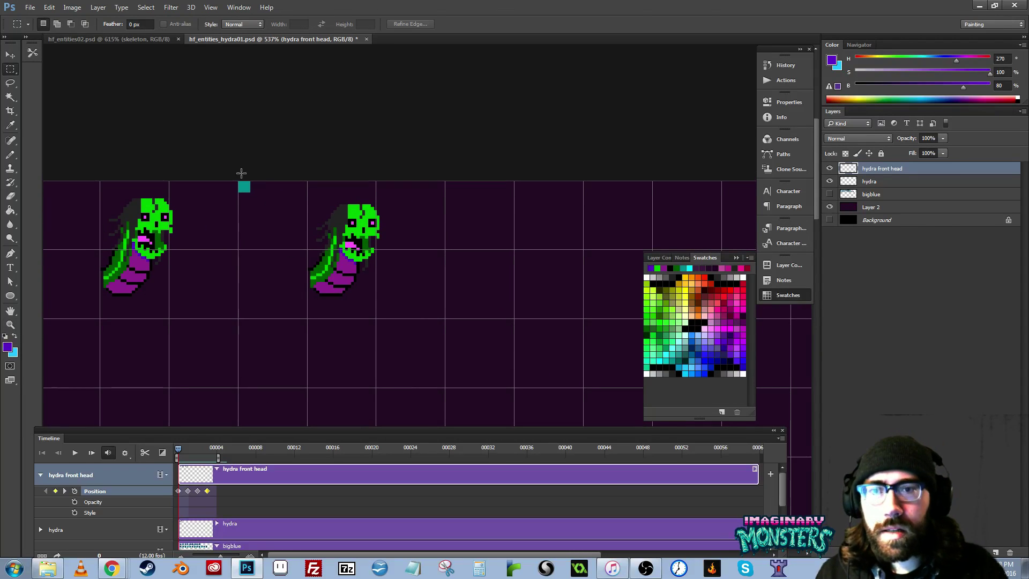
{"action": "left_click_drag", "start_coordinate": [228, 174], "coordinate": [441, 327]}
{"action": "key", "text": "v"}
{"action": "mouse_move", "coordinate": [365, 271]}
{"action": "left_mouse_down"}
{"action": "mouse_move", "coordinate": [292, 275]}
{"action": "mouse_move", "coordinate": [484, 245]}
{"action": "left_mouse_up"}
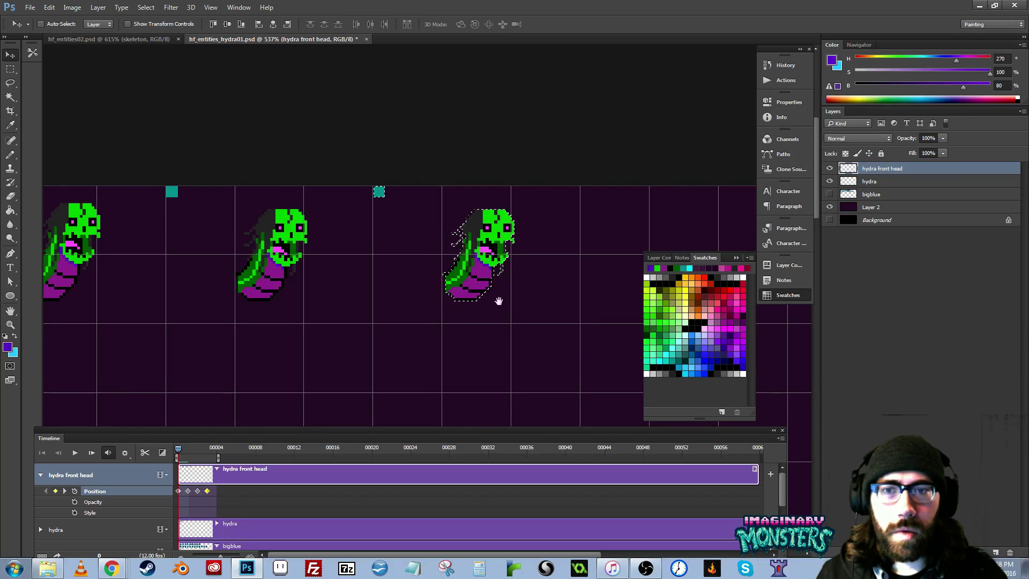
{"action": "left_click_drag", "start_coordinate": [498, 301], "coordinate": [458, 291]}
{"action": "key", "text": "ctrl+d"}
- Show the rulers and place a horizontal guide along the base of the front neck sprites, comparing the frames against it
{"action": "key", "text": "z"}
{"action": "mouse_move", "coordinate": [450, 235]}
{"action": "left_mouse_down"}
{"action": "mouse_move", "coordinate": [494, 253]}
{"action": "mouse_move", "coordinate": [376, 219]}
{"action": "mouse_move", "coordinate": [422, 247]}
{"action": "mouse_move", "coordinate": [461, 248]}
{"action": "left_mouse_up"}
{"action": "key", "text": "l"}
{"action": "key", "text": "z"}
{"action": "left_click_drag", "start_coordinate": [296, 289], "coordinate": [441, 260]}
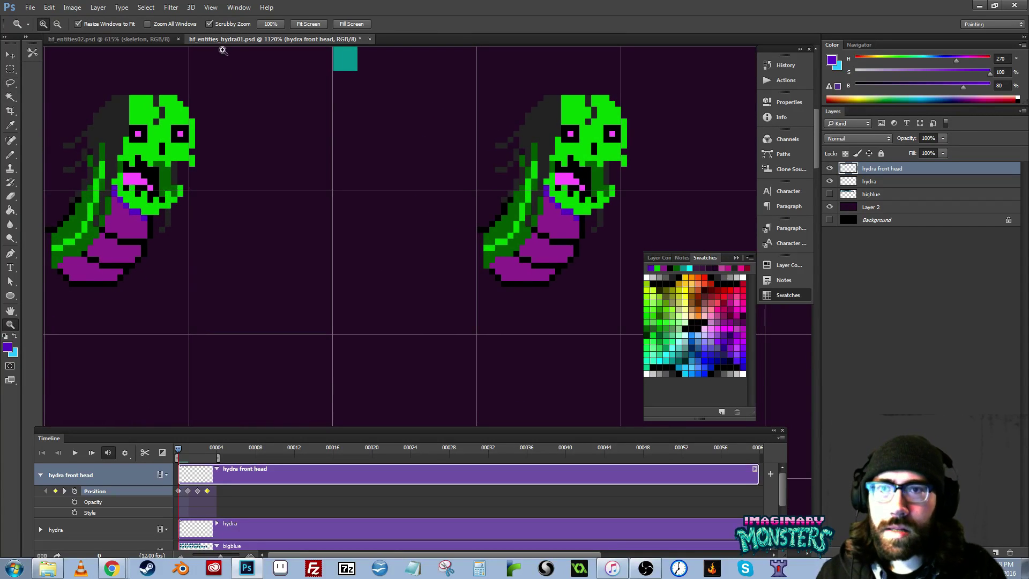
{"action": "key", "text": "ctrl+r"}
{"action": "left_click_drag", "start_coordinate": [242, 48], "coordinate": [259, 296]}
{"action": "left_click_drag", "start_coordinate": [138, 315], "coordinate": [643, 280]}
{"action": "left_click_drag", "start_coordinate": [134, 314], "coordinate": [562, 309]}
{"action": "left_click_drag", "start_coordinate": [427, 297], "coordinate": [599, 314]}
{"action": "left_click_drag", "start_coordinate": [376, 322], "coordinate": [33, 319]}
{"action": "left_click_drag", "start_coordinate": [600, 244], "coordinate": [64, 209]}
{"action": "left_click_drag", "start_coordinate": [362, 264], "coordinate": [439, 324]}
- Lasso the head of the fifth front neck sprite and nudge it down one pixel
{"action": "key", "text": "l"}
{"action": "left_click_drag", "start_coordinate": [361, 94], "coordinate": [379, 100]}
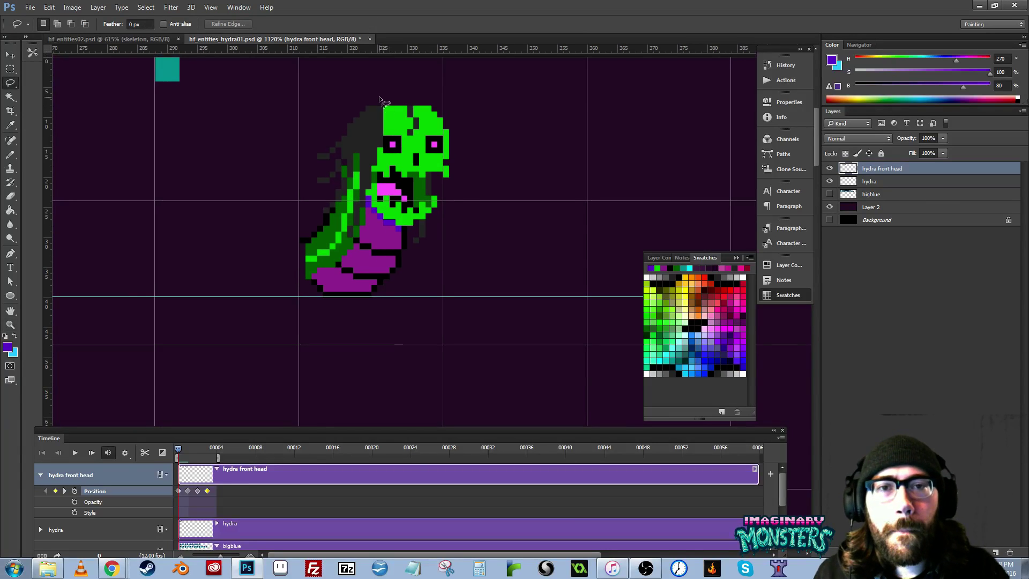
{"action": "mouse_move", "coordinate": [427, 75]}
{"action": "left_mouse_down"}
{"action": "mouse_move", "coordinate": [381, 75]}
{"action": "mouse_move", "coordinate": [290, 162]}
{"action": "mouse_move", "coordinate": [312, 212]}
{"action": "mouse_move", "coordinate": [335, 209]}
{"action": "mouse_move", "coordinate": [399, 246]}
{"action": "mouse_move", "coordinate": [484, 182]}
{"action": "mouse_move", "coordinate": [483, 128]}
{"action": "left_mouse_up"}
{"action": "key", "text": "v"}
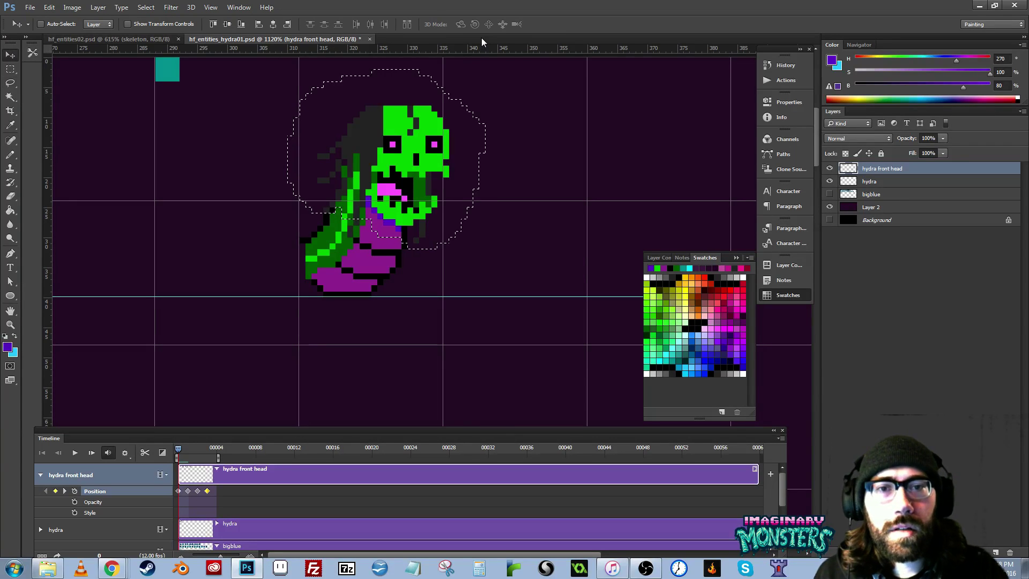
{"action": "key", "text": "Down"}
{"action": "key", "text": "ctrl+d"}
- Lasso the lower jaw of the fifth sprite and raise it one pixel to close the mouth slightly
{"action": "key", "text": "z"}
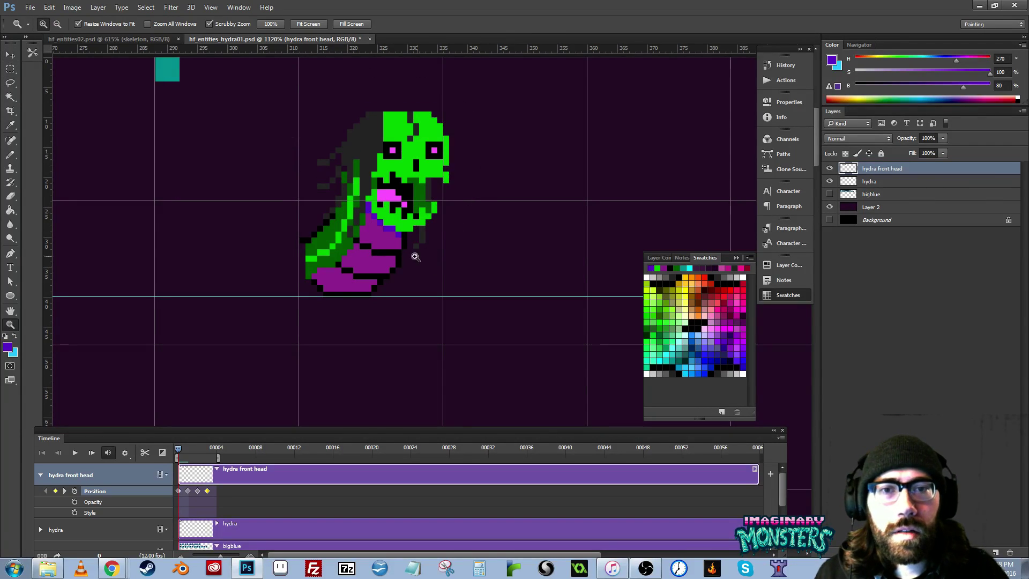
{"action": "left_click_drag", "start_coordinate": [346, 255], "coordinate": [385, 239]}
{"action": "key", "text": "v"}
{"action": "left_click_drag", "start_coordinate": [381, 202], "coordinate": [318, 271]}
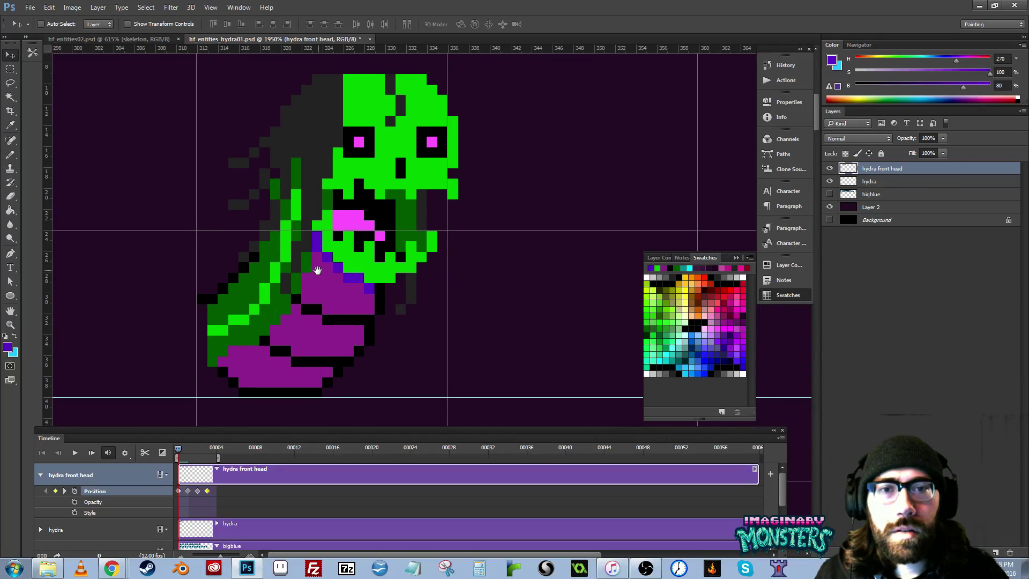
{"action": "key", "text": "b"}
{"action": "mouse_move", "coordinate": [375, 221]}
{"action": "left_mouse_down"}
{"action": "mouse_move", "coordinate": [332, 255]}
{"action": "mouse_move", "coordinate": [349, 237]}
{"action": "mouse_move", "coordinate": [410, 260]}
{"action": "mouse_move", "coordinate": [331, 236]}
{"action": "mouse_move", "coordinate": [305, 242]}
{"action": "mouse_move", "coordinate": [294, 300]}
{"action": "mouse_move", "coordinate": [311, 320]}
{"action": "mouse_move", "coordinate": [369, 321]}
{"action": "mouse_move", "coordinate": [379, 305]}
{"action": "mouse_move", "coordinate": [414, 301]}
{"action": "mouse_move", "coordinate": [380, 309]}
{"action": "mouse_move", "coordinate": [369, 327]}
{"action": "mouse_move", "coordinate": [396, 357]}
{"action": "mouse_move", "coordinate": [441, 301]}
{"action": "mouse_move", "coordinate": [430, 260]}
{"action": "left_mouse_up"}
{"action": "key", "text": "l"}
{"action": "key", "text": "v"}
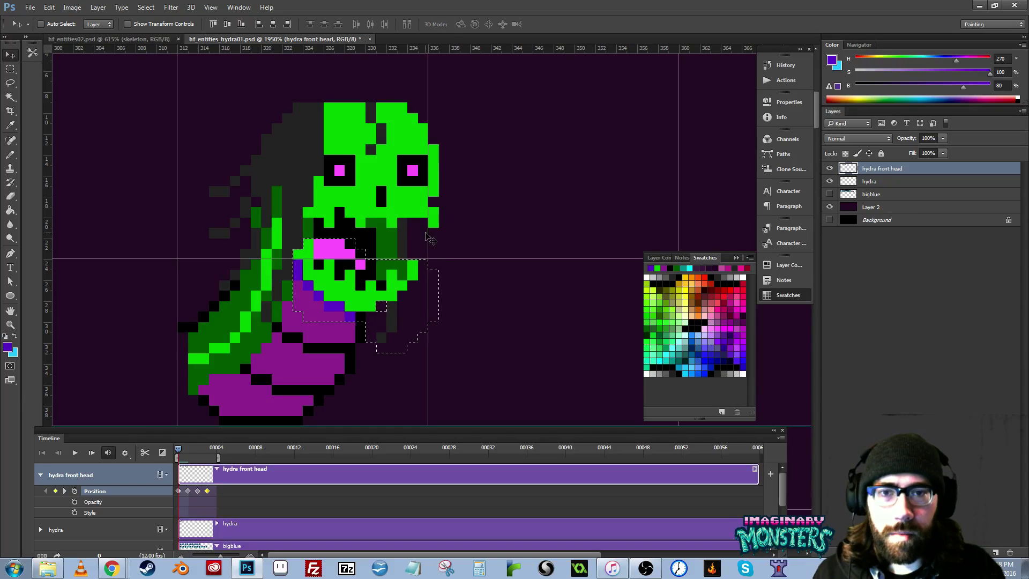
{"action": "left_click_drag", "start_coordinate": [432, 316], "coordinate": [431, 306]}
{"action": "key", "text": "ctrl+d"}
- Repaint the black outline, blue-violet shadow and purple neck pixels beneath the fifth sprite's raised jaw
{"action": "key", "text": "b"}
{"action": "left_click", "coordinate": [361, 308], "text": "alt"}
{"action": "left_click", "coordinate": [360, 316]}
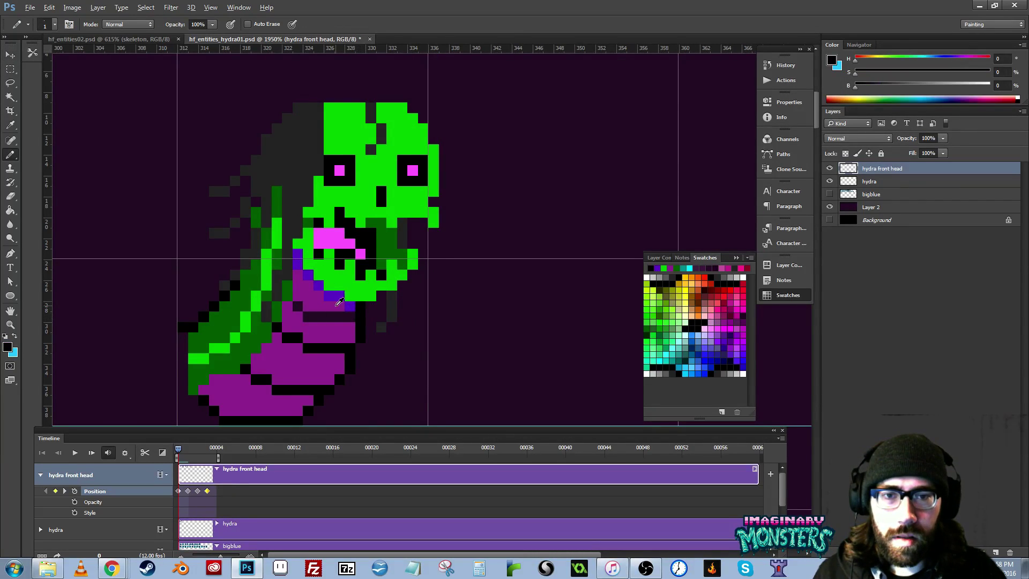
{"action": "left_click", "coordinate": [340, 304], "text": "alt"}
{"action": "mouse_move", "coordinate": [299, 306]}
{"action": "left_mouse_down"}
{"action": "mouse_move", "coordinate": [347, 307]}
{"action": "mouse_move", "coordinate": [356, 315]}
{"action": "mouse_move", "coordinate": [335, 301]}
{"action": "mouse_move", "coordinate": [358, 319]}
{"action": "mouse_move", "coordinate": [339, 327]}
{"action": "mouse_move", "coordinate": [373, 325]}
{"action": "left_mouse_up"}
{"action": "left_click", "coordinate": [345, 303], "text": "alt"}
{"action": "left_click", "coordinate": [337, 303]}
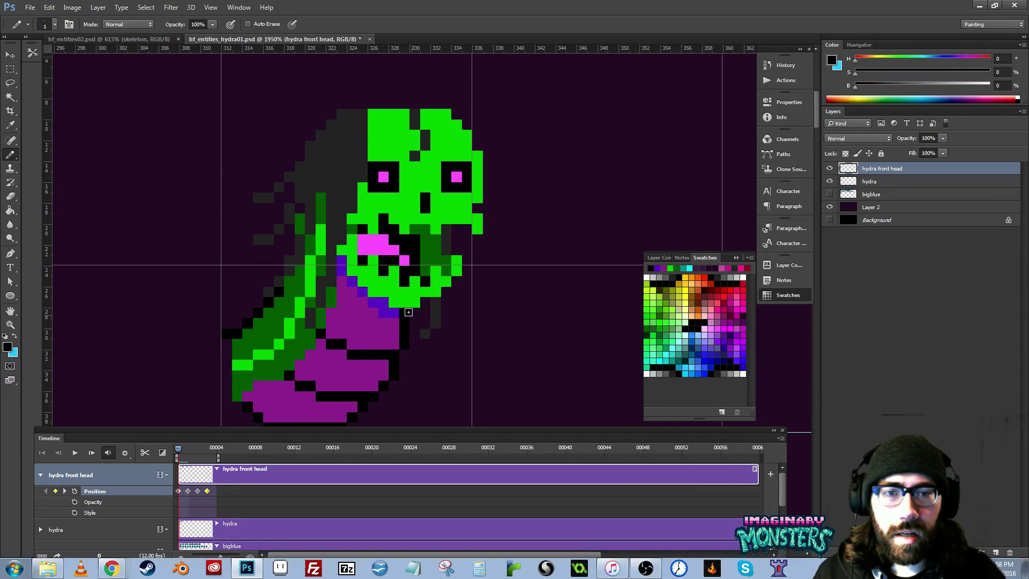
{"action": "left_click", "coordinate": [406, 314]}
{"action": "left_click", "coordinate": [390, 327], "text": "alt"}
{"action": "left_click", "coordinate": [404, 324]}
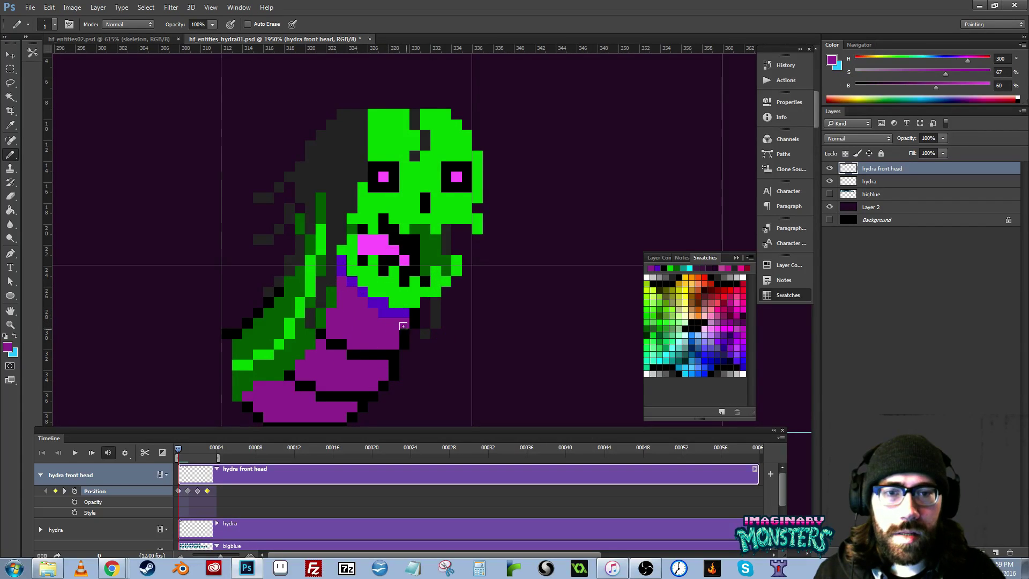
{"action": "mouse_move", "coordinate": [403, 335]}
{"action": "left_mouse_down"}
{"action": "mouse_move", "coordinate": [415, 341]}
{"action": "mouse_move", "coordinate": [416, 328]}
{"action": "mouse_move", "coordinate": [388, 328]}
{"action": "mouse_move", "coordinate": [459, 314]}
{"action": "mouse_move", "coordinate": [448, 313]}
{"action": "left_mouse_up"}
- Erase the surplus black pixels beside the fifth sprite's neck outline with a 1-pixel eraser
{"action": "left_click_drag", "start_coordinate": [314, 300], "coordinate": [331, 299]}
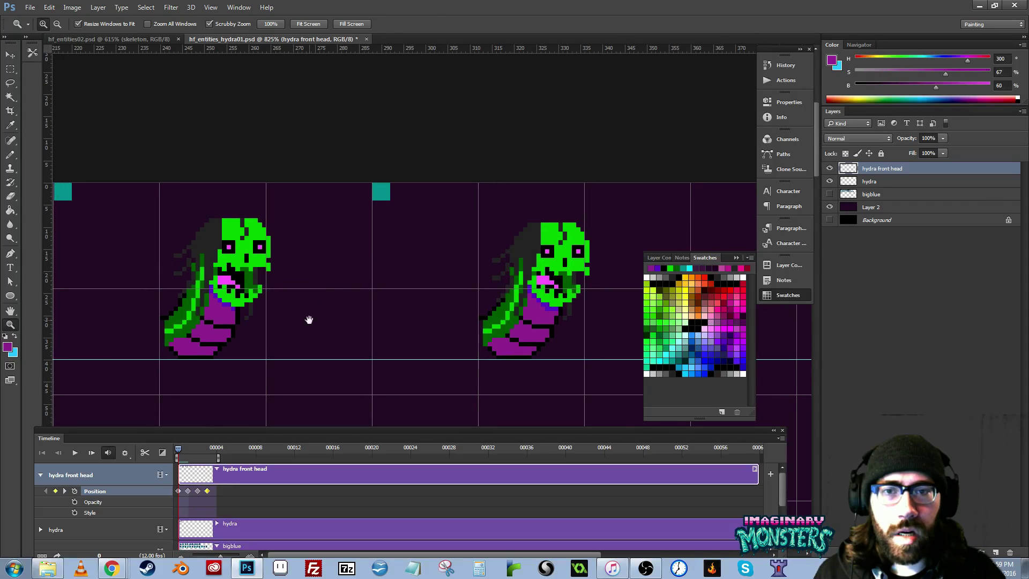
{"action": "mouse_move", "coordinate": [178, 449]}
{"action": "left_mouse_down"}
{"action": "mouse_move", "coordinate": [188, 450]}
{"action": "mouse_move", "coordinate": [178, 449]}
{"action": "left_mouse_up"}
{"action": "left_click_drag", "start_coordinate": [435, 286], "coordinate": [309, 282]}
{"action": "mouse_move", "coordinate": [421, 312]}
{"action": "left_mouse_down"}
{"action": "mouse_move", "coordinate": [454, 309]}
{"action": "mouse_move", "coordinate": [439, 305]}
{"action": "left_mouse_up"}
{"action": "key", "text": "b"}
{"action": "left_click", "coordinate": [448, 299], "text": "alt"}
{"action": "key", "text": "e"}
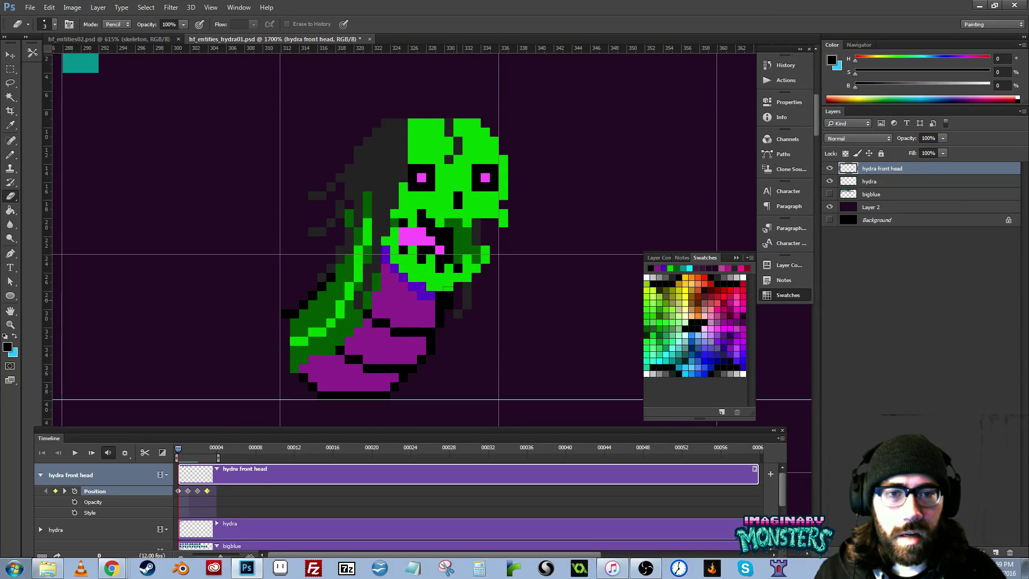
{"action": "key", "text": "bracketleft"}
{"action": "key", "text": "bracketleft"}
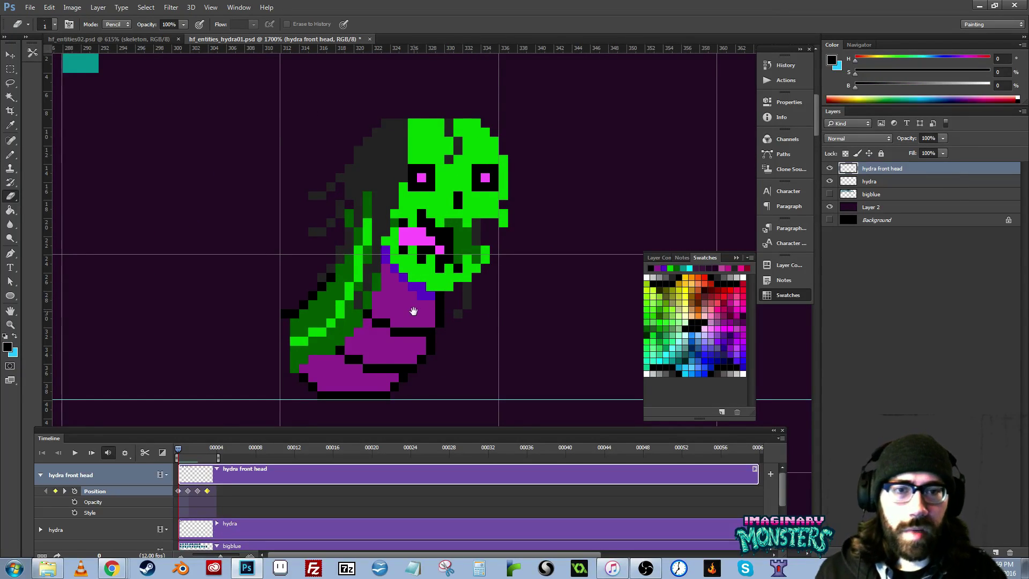
{"action": "left_click_drag", "start_coordinate": [413, 311], "coordinate": [452, 330]}
- Extend the timeline work area to include a fifth frame and move the playhead to frame 00004
{"action": "key", "text": "z"}
{"action": "left_click_drag", "start_coordinate": [180, 450], "coordinate": [201, 456]}
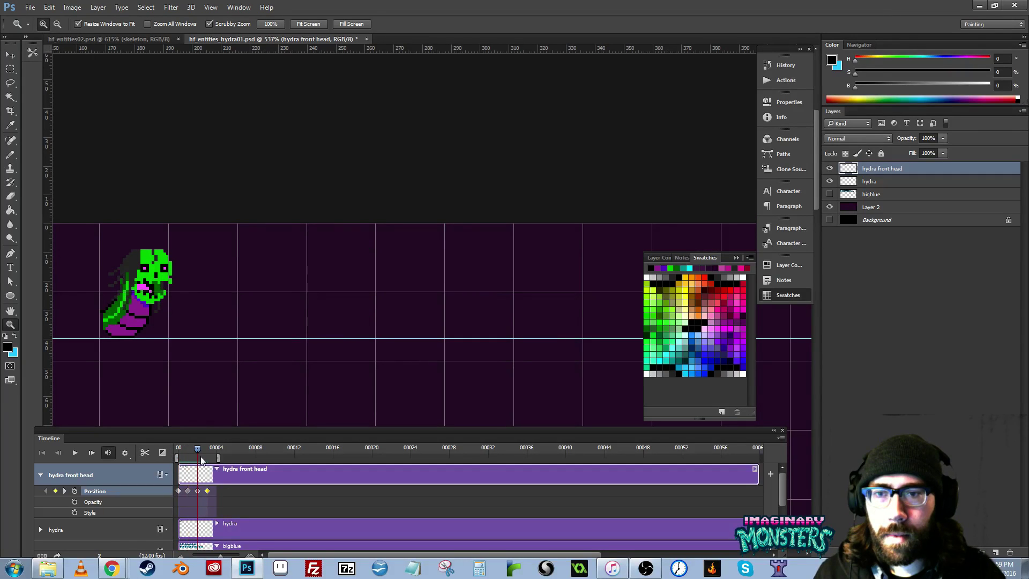
{"action": "left_click_drag", "start_coordinate": [193, 386], "coordinate": [261, 262]}
{"action": "left_click_drag", "start_coordinate": [245, 314], "coordinate": [475, 260]}
{"action": "left_click_drag", "start_coordinate": [389, 285], "coordinate": [378, 287]}
{"action": "left_click_drag", "start_coordinate": [287, 342], "coordinate": [471, 356]}
{"action": "mouse_move", "coordinate": [218, 459]}
{"action": "left_mouse_down"}
{"action": "mouse_move", "coordinate": [228, 459]}
{"action": "mouse_move", "coordinate": [216, 449]}
{"action": "left_mouse_up"}
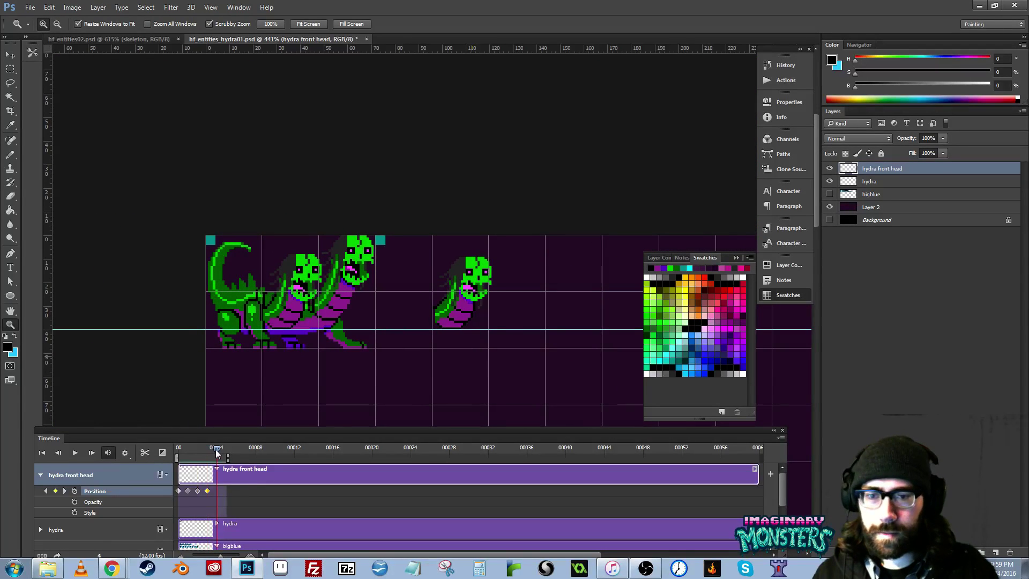
- Add a Position keyframe for the front head layer and shift it so the fifth sprite sits on the hydra's body
{"action": "left_click", "coordinate": [55, 491]}
{"action": "key", "text": "v"}
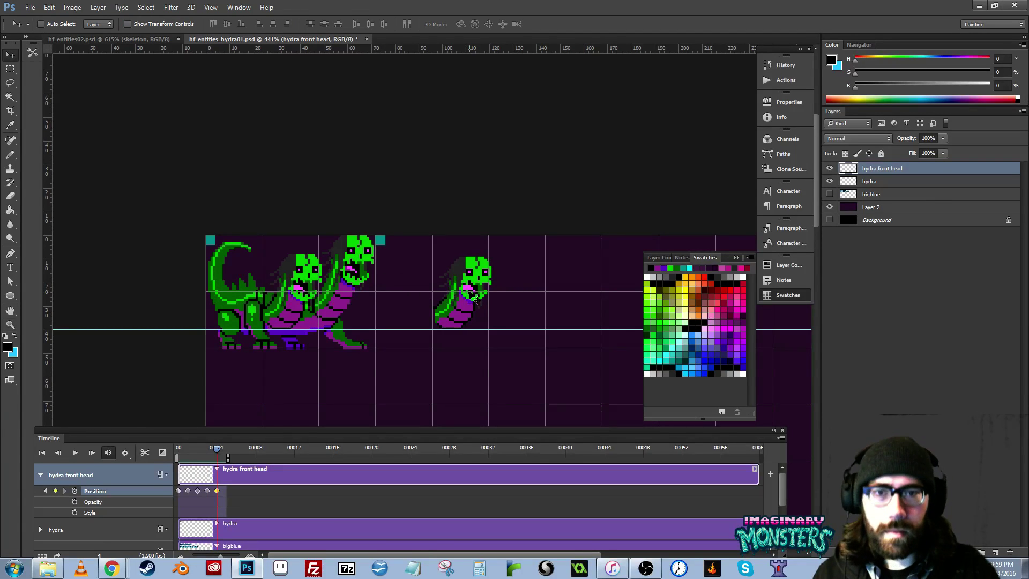
{"action": "left_click_drag", "start_coordinate": [474, 297], "coordinate": [311, 301]}
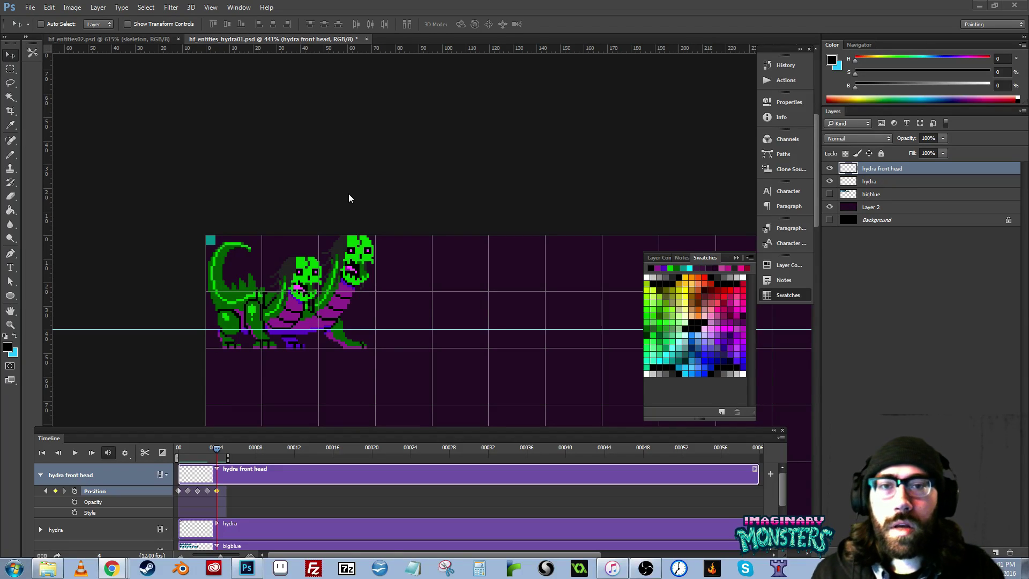
- Inspect how the fifth head and neck fit the full hydra's body at frame 00004
{"action": "left_click_drag", "start_coordinate": [327, 263], "coordinate": [375, 236]}
{"action": "key", "text": "z"}
{"action": "left_click_drag", "start_coordinate": [354, 286], "coordinate": [360, 243]}
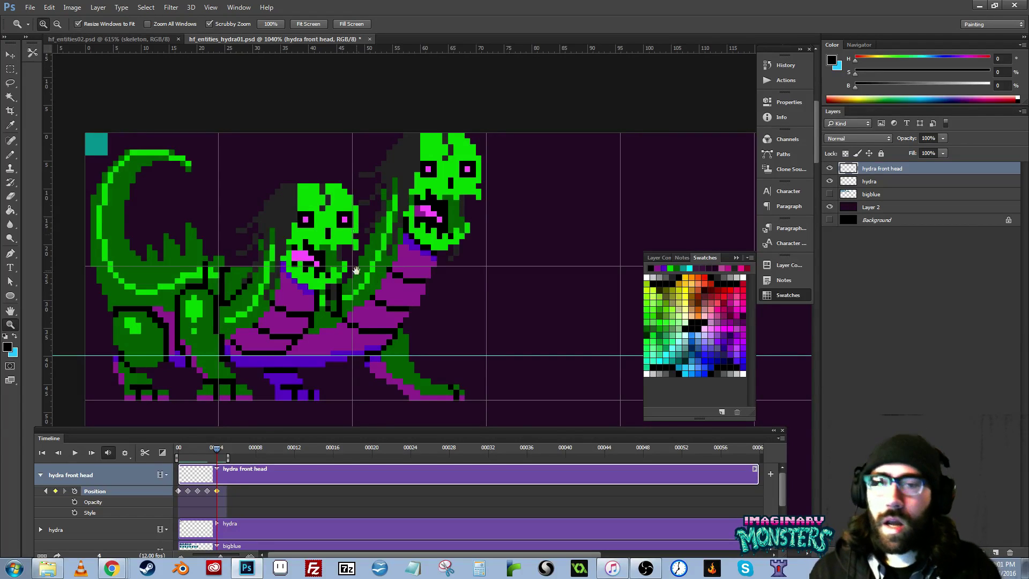
{"action": "left_click_drag", "start_coordinate": [357, 270], "coordinate": [433, 273]}
{"action": "mouse_move", "coordinate": [212, 449]}
{"action": "left_mouse_down"}
{"action": "mouse_move", "coordinate": [173, 452]}
{"action": "mouse_move", "coordinate": [223, 452]}
{"action": "mouse_move", "coordinate": [178, 456]}
{"action": "mouse_move", "coordinate": [214, 452]}
{"action": "left_mouse_up"}
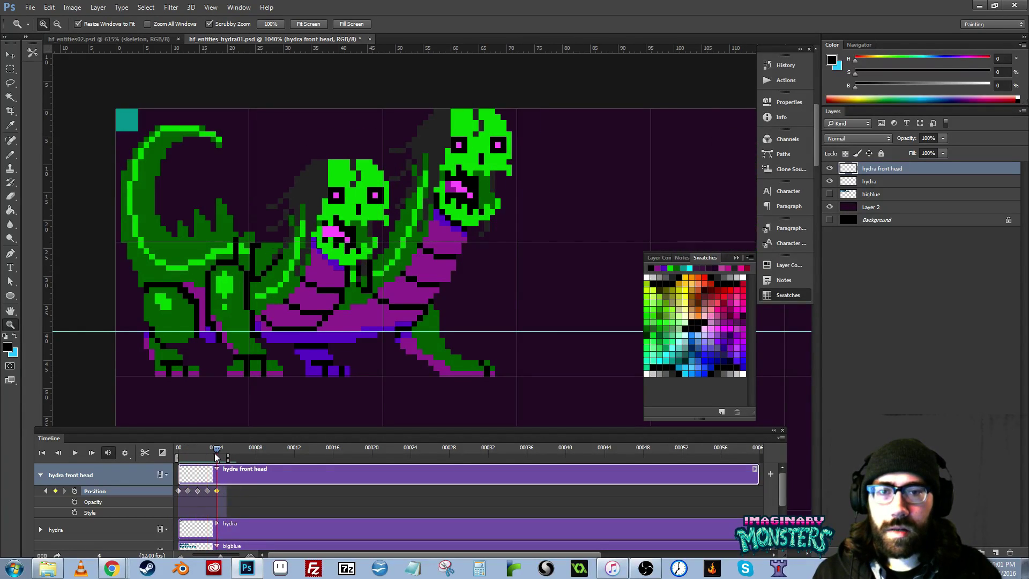
{"action": "left_click_drag", "start_coordinate": [459, 324], "coordinate": [236, 328]}
{"action": "left_click_drag", "start_coordinate": [266, 322], "coordinate": [417, 318]}
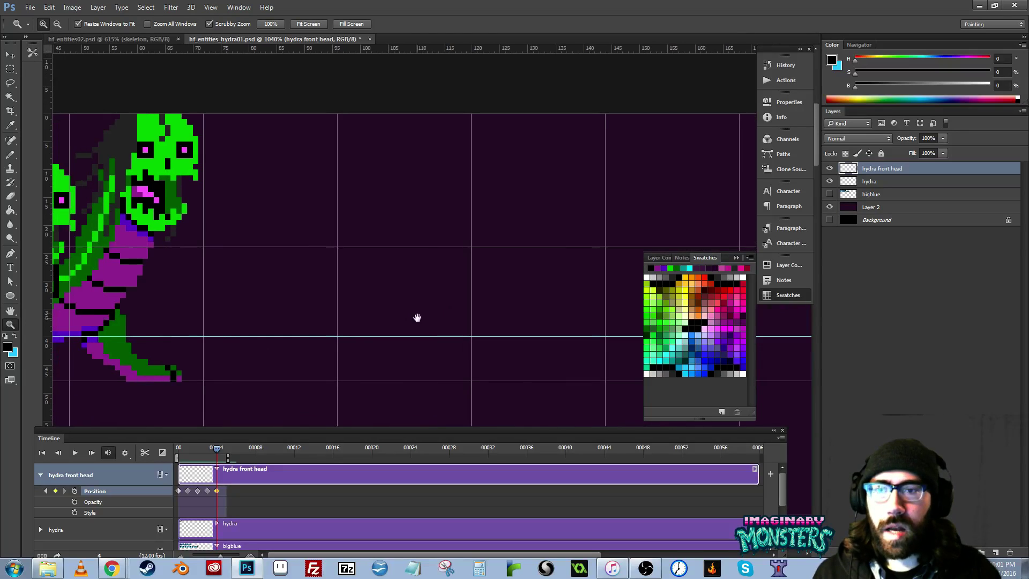
- Shade beneath the chins of the front-head sprites with the sampled blue-violet, using a 1-pixel pencil
{"action": "left_click_drag", "start_coordinate": [215, 447], "coordinate": [178, 449]}
{"action": "left_click_drag", "start_coordinate": [603, 314], "coordinate": [175, 294]}
{"action": "key", "text": "b"}
{"action": "left_click_drag", "start_coordinate": [481, 268], "coordinate": [53, 267]}
{"action": "left_click_drag", "start_coordinate": [436, 283], "coordinate": [175, 276]}
{"action": "left_click_drag", "start_coordinate": [599, 295], "coordinate": [358, 292]}
{"action": "left_click", "coordinate": [241, 239], "text": "alt"}
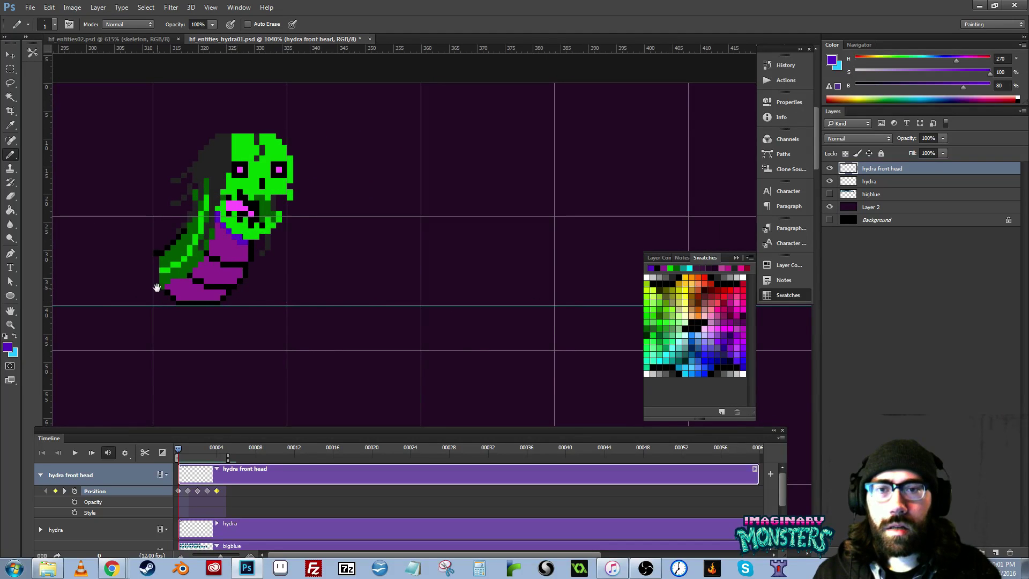
{"action": "left_click_drag", "start_coordinate": [156, 288], "coordinate": [601, 297]}
{"action": "left_click", "coordinate": [283, 246], "text": "ctrl"}
{"action": "left_click", "coordinate": [283, 246], "text": "ctrl"}
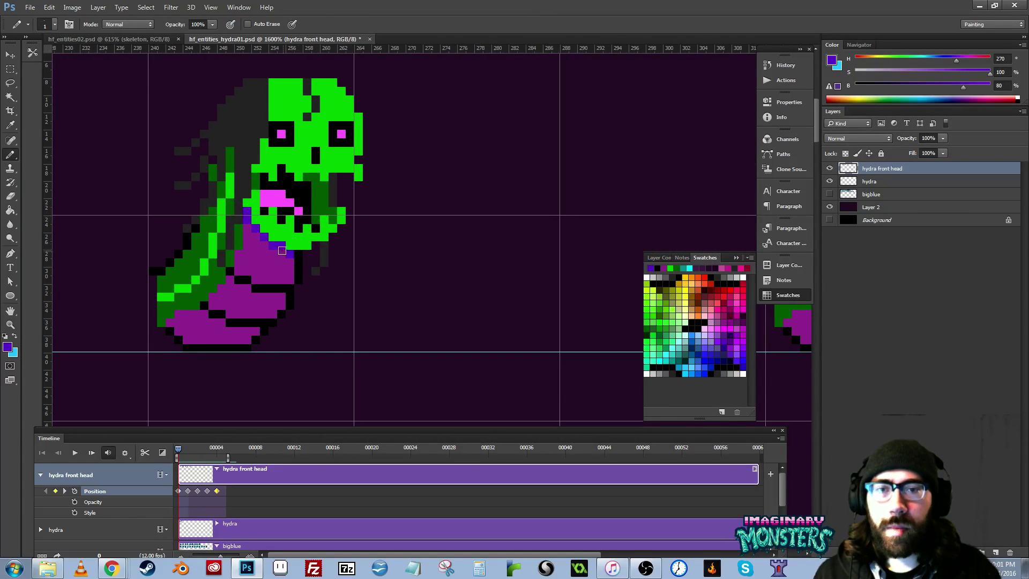
{"action": "scroll", "coordinate": [207, 306], "scroll_direction": "left", "scroll_amount": 10}
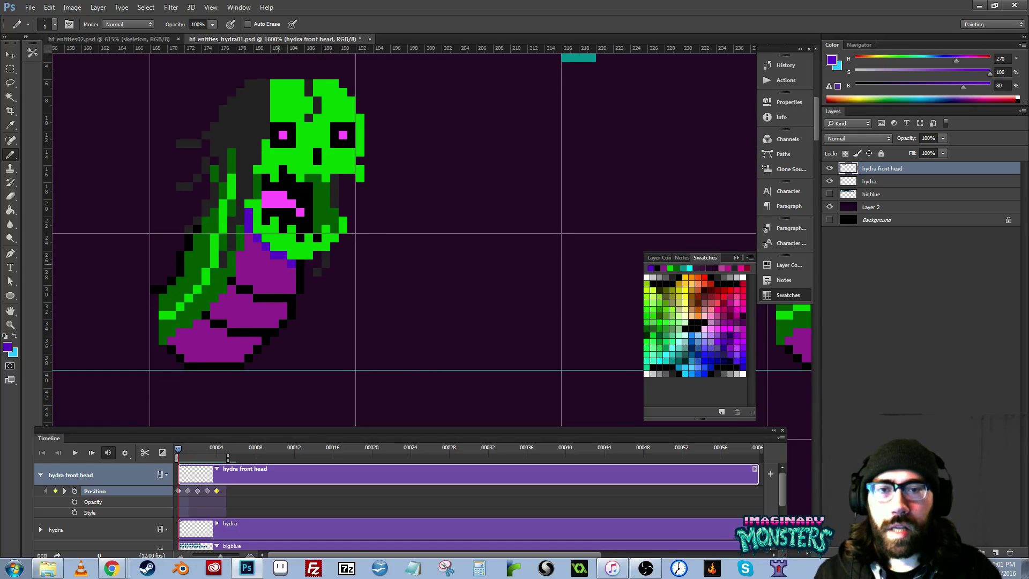
{"action": "scroll", "coordinate": [201, 304], "scroll_direction": "right", "scroll_amount": 3}
{"action": "scroll", "coordinate": [280, 281], "scroll_direction": "left", "scroll_amount": 8}
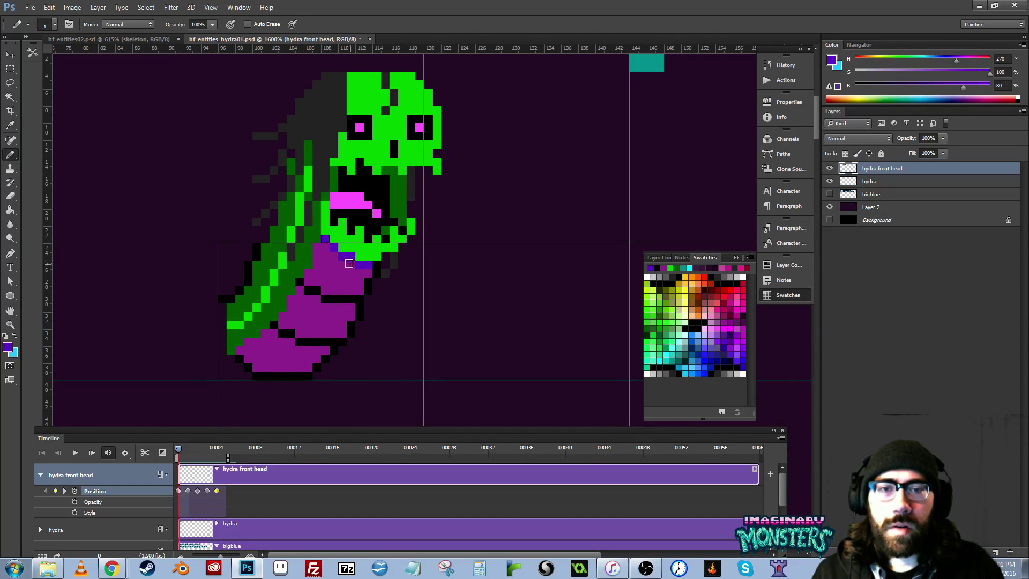
{"action": "scroll", "coordinate": [322, 300], "scroll_direction": "left", "scroll_amount": 4}
{"action": "scroll", "coordinate": [322, 301], "scroll_direction": "left", "scroll_amount": 7}
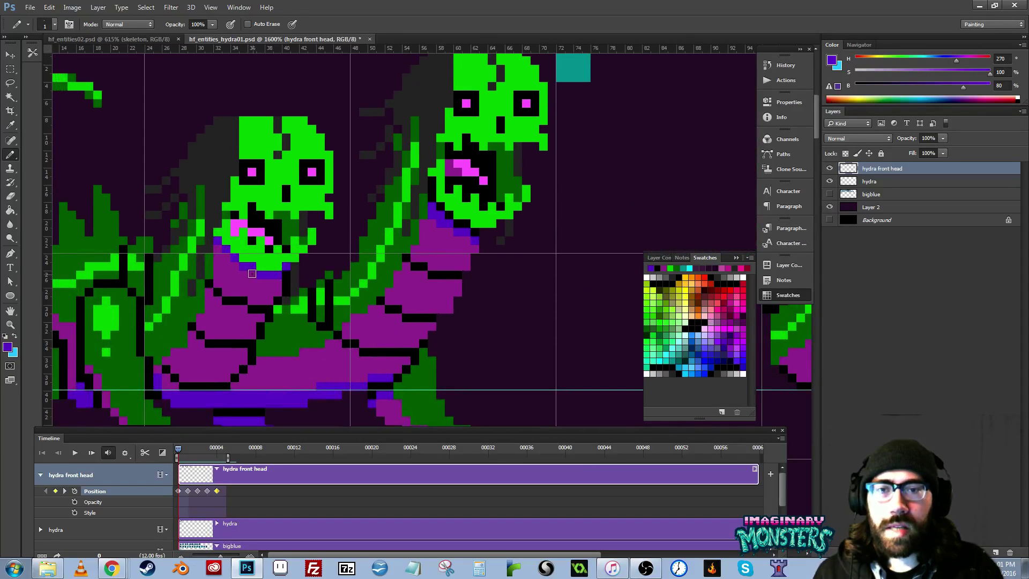
- Inspect the front neck's shading against the hydra's body and rear neck at frame 0, sampling the neck's purple
{"action": "key", "text": "z"}
{"action": "left_click_drag", "start_coordinate": [326, 306], "coordinate": [288, 304]}
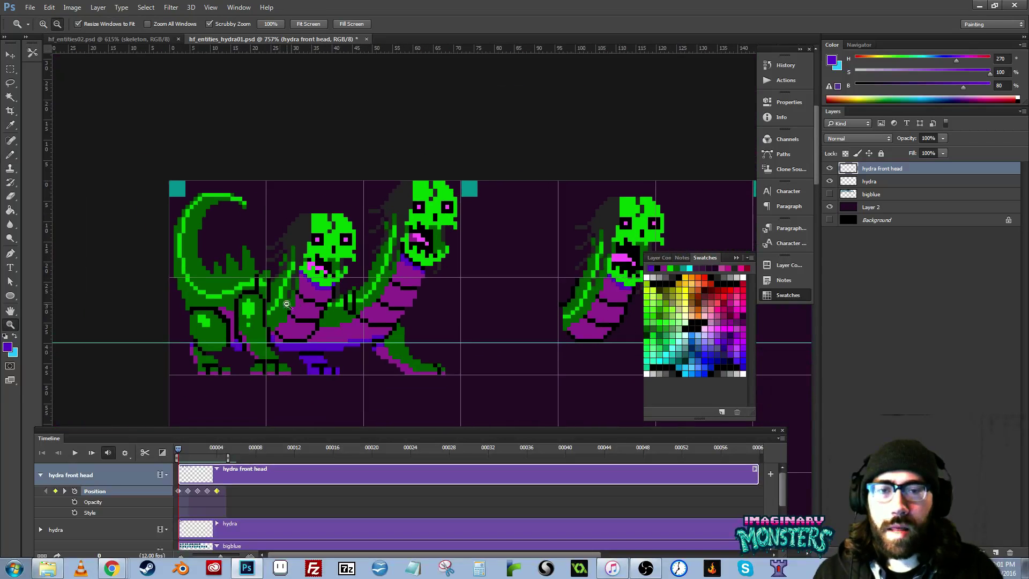
{"action": "left_click_drag", "start_coordinate": [313, 354], "coordinate": [297, 356]}
{"action": "key", "text": "b"}
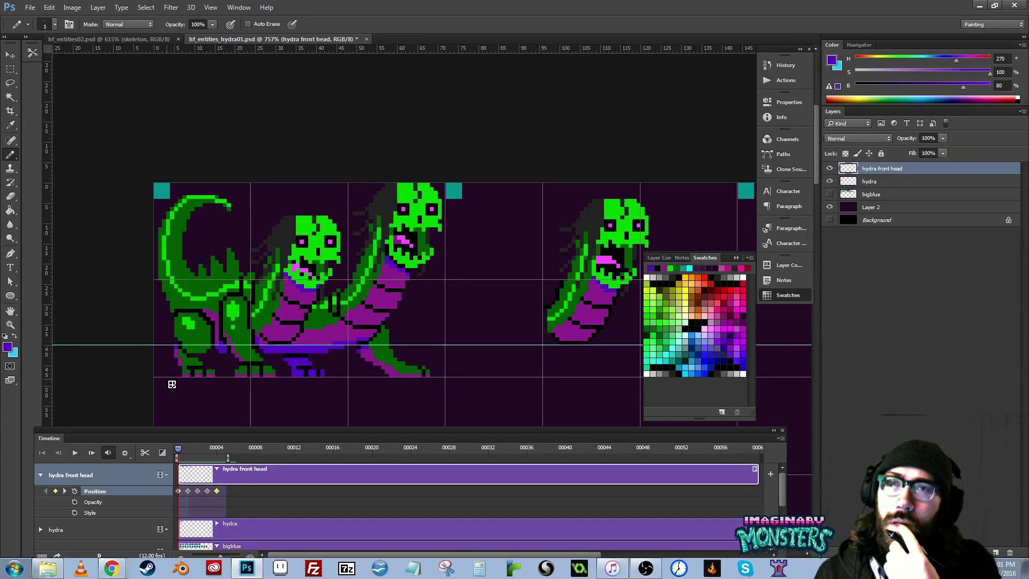
{"action": "left_click_drag", "start_coordinate": [327, 289], "coordinate": [318, 294]}
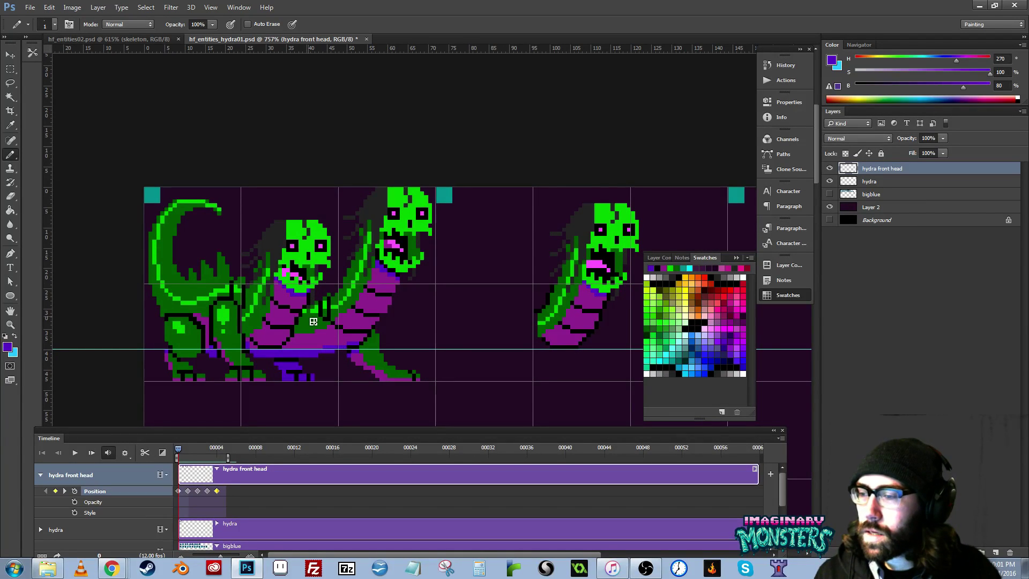
{"action": "left_click_drag", "start_coordinate": [306, 329], "coordinate": [284, 314]}
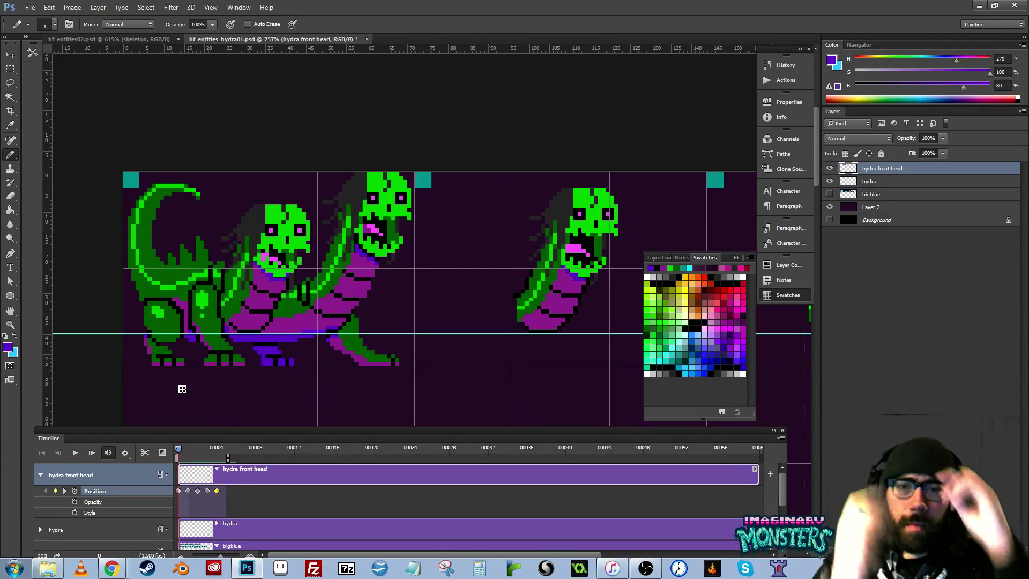
{"action": "scroll", "coordinate": [245, 315], "scroll_direction": "up", "scroll_amount": 3, "text": "alt"}
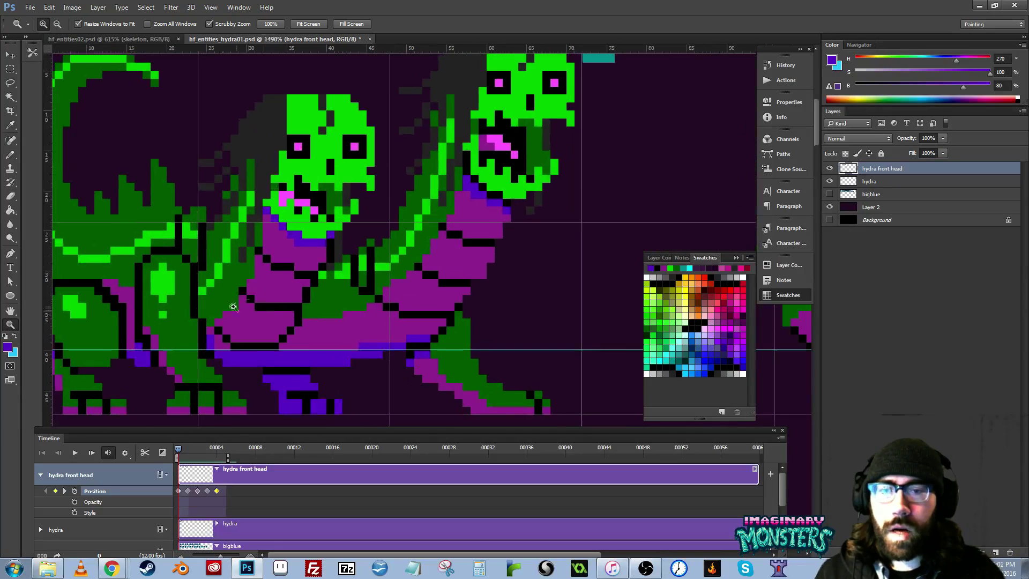
{"action": "left_click", "coordinate": [247, 317], "text": "alt"}
{"action": "left_click_drag", "start_coordinate": [289, 332], "coordinate": [272, 315]}
{"action": "key", "text": "z"}
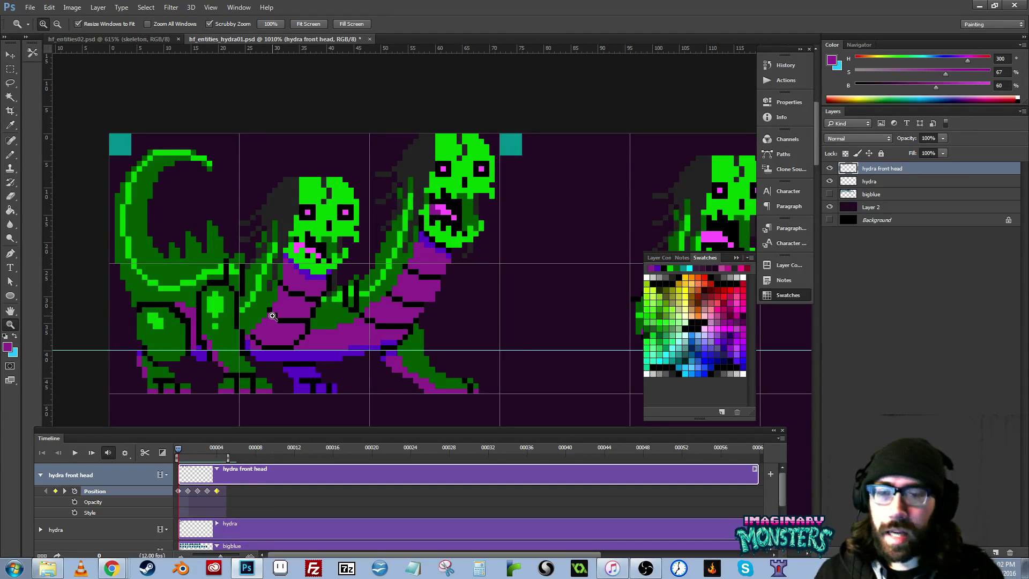
{"action": "left_click_drag", "start_coordinate": [296, 297], "coordinate": [303, 304]}
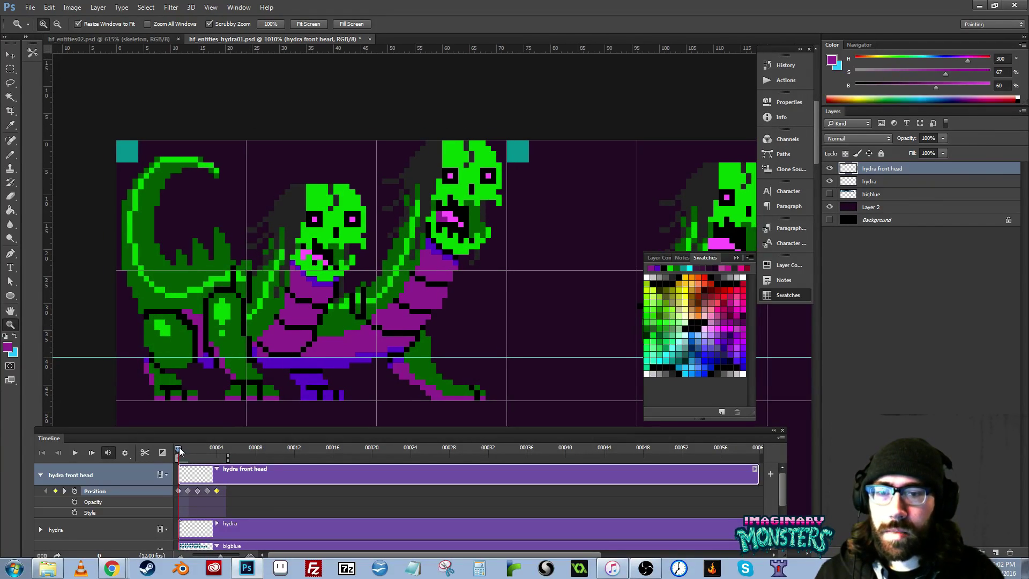
{"action": "mouse_move", "coordinate": [180, 450]}
{"action": "left_mouse_down"}
{"action": "mouse_move", "coordinate": [232, 454]}
{"action": "mouse_move", "coordinate": [180, 451]}
{"action": "left_mouse_up"}
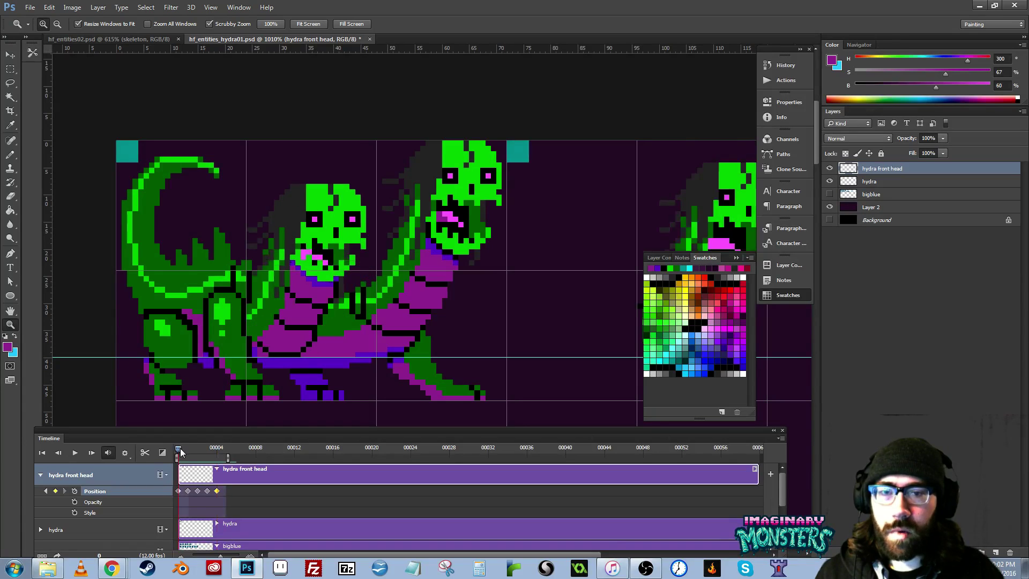
- At frame 00004, shift the fifth sprite's head and neck one pixel left and touch up the black neck outline
{"action": "left_click", "coordinate": [218, 447]}
{"action": "left_click_drag", "start_coordinate": [536, 333], "coordinate": [590, 297]}
{"action": "mouse_move", "coordinate": [338, 261]}
{"action": "left_mouse_down"}
{"action": "mouse_move", "coordinate": [372, 274]}
{"action": "mouse_move", "coordinate": [360, 247]}
{"action": "left_mouse_up"}
{"action": "key", "text": "l"}
{"action": "mouse_move", "coordinate": [442, 187]}
{"action": "left_mouse_down"}
{"action": "mouse_move", "coordinate": [374, 111]}
{"action": "mouse_move", "coordinate": [279, 145]}
{"action": "mouse_move", "coordinate": [248, 189]}
{"action": "mouse_move", "coordinate": [281, 329]}
{"action": "mouse_move", "coordinate": [337, 358]}
{"action": "mouse_move", "coordinate": [460, 307]}
{"action": "mouse_move", "coordinate": [464, 146]}
{"action": "left_mouse_up"}
{"action": "key", "text": "v"}
{"action": "key", "text": "Left"}
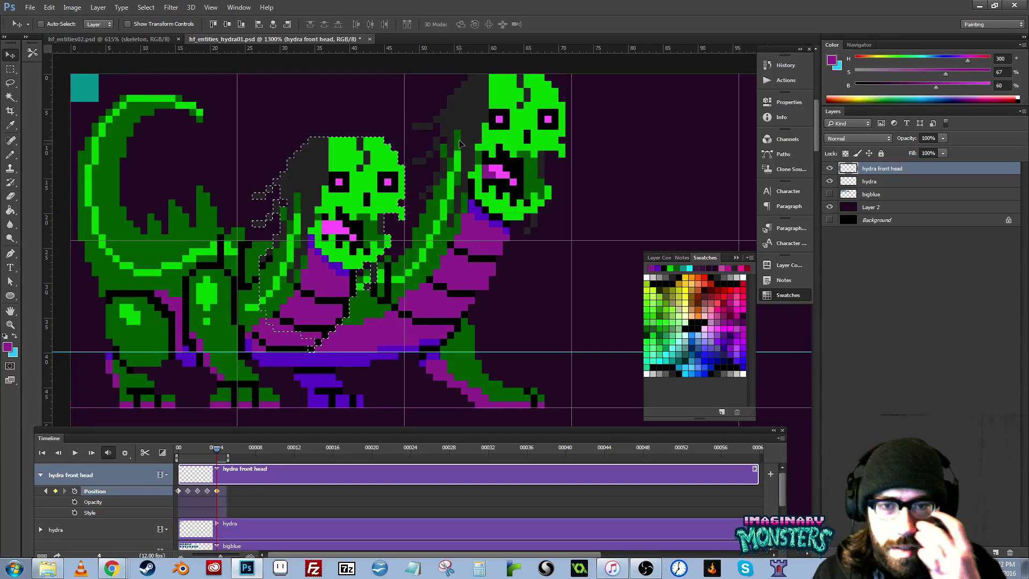
{"action": "key", "text": "ctrl+d"}
{"action": "key", "text": "b"}
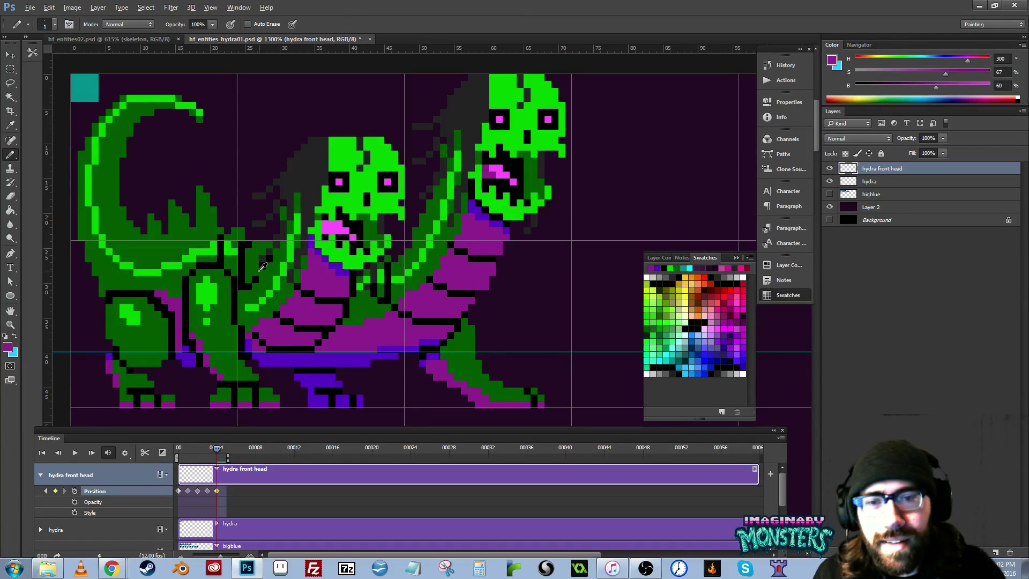
{"action": "left_click", "coordinate": [261, 273], "text": "alt"}
{"action": "left_click_drag", "start_coordinate": [298, 268], "coordinate": [307, 277]}
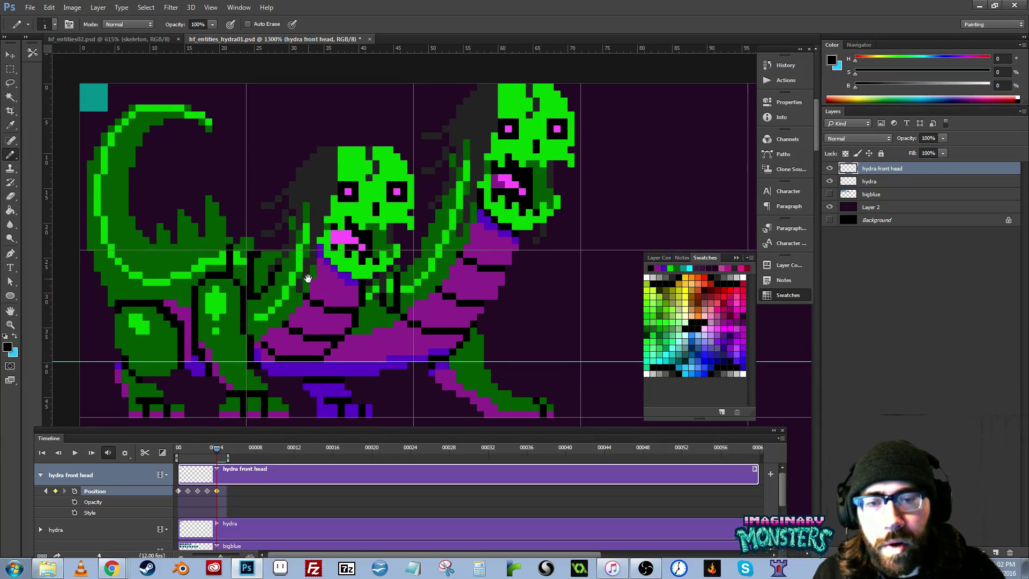
- Scrub from frame 0 to the end of the work area and nudge the fifth sprite's head and neck another pixel left
{"action": "left_click", "coordinate": [180, 450]}
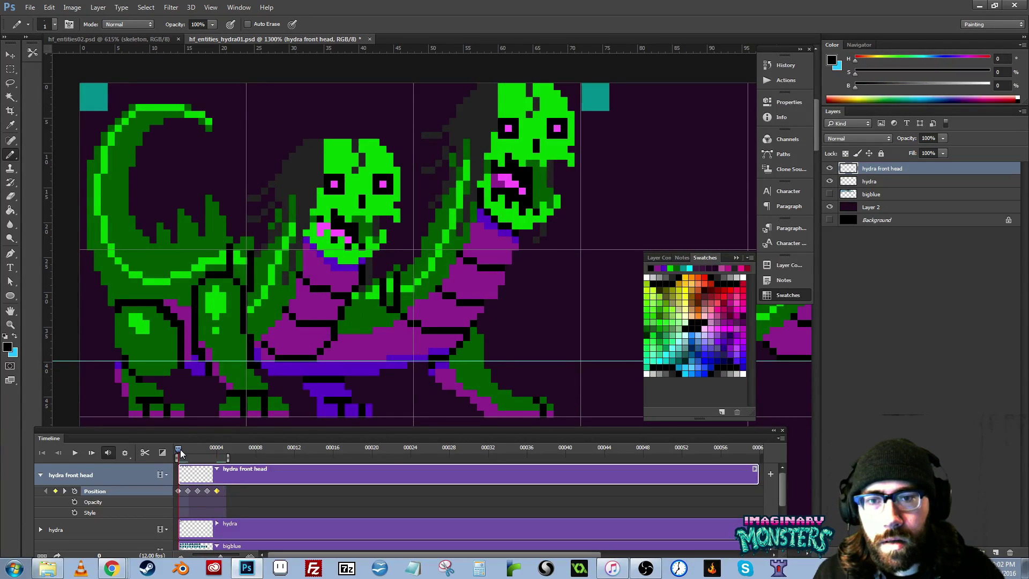
{"action": "key", "text": "space"}
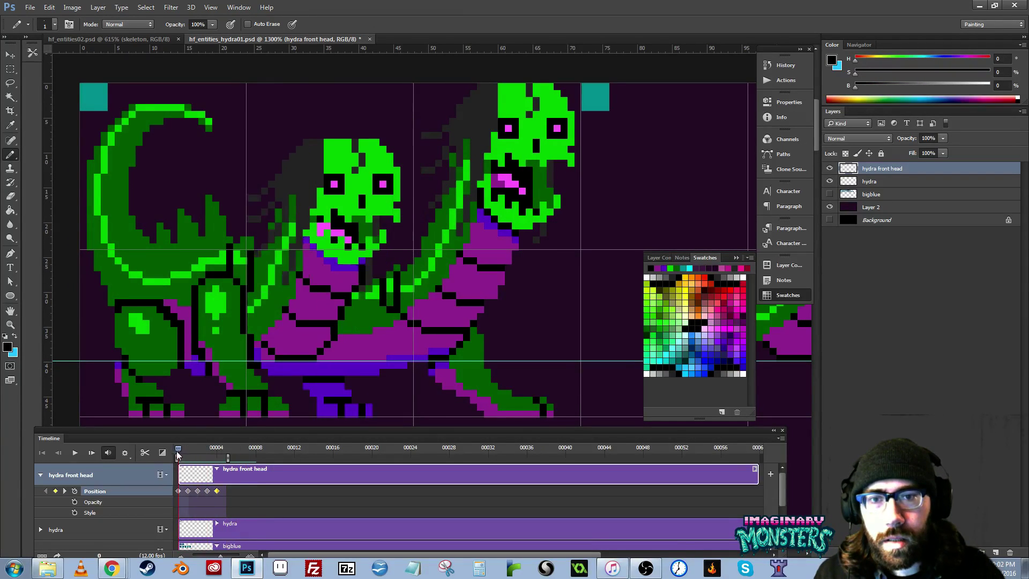
{"action": "left_click_drag", "start_coordinate": [177, 451], "coordinate": [223, 460]}
{"action": "left_click_drag", "start_coordinate": [392, 242], "coordinate": [386, 242]}
{"action": "key", "text": "l"}
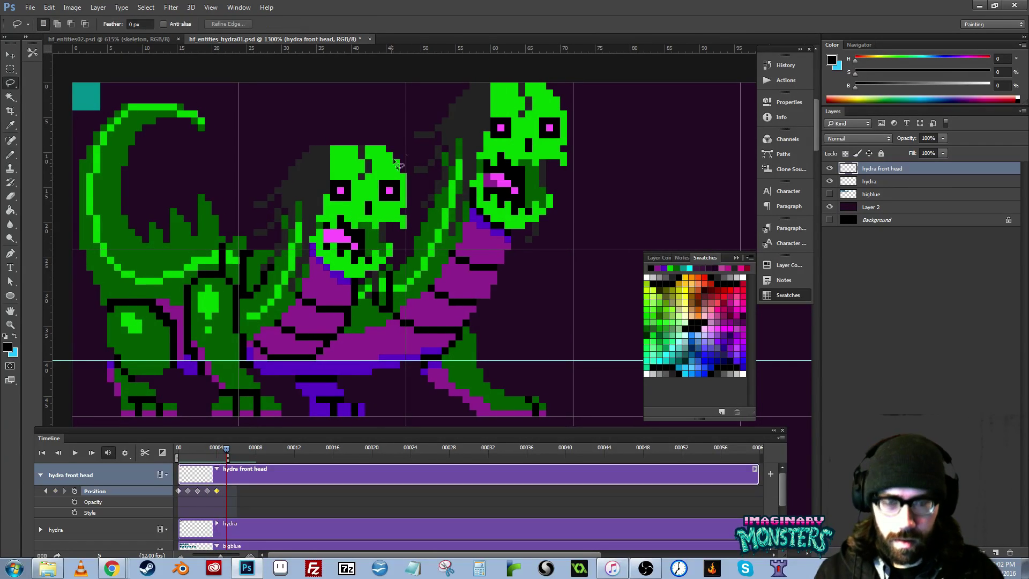
{"action": "mouse_move", "coordinate": [436, 110]}
{"action": "left_mouse_down"}
{"action": "mouse_move", "coordinate": [359, 89]}
{"action": "mouse_move", "coordinate": [247, 208]}
{"action": "mouse_move", "coordinate": [259, 320]}
{"action": "mouse_move", "coordinate": [286, 353]}
{"action": "mouse_move", "coordinate": [486, 204]}
{"action": "mouse_move", "coordinate": [456, 119]}
{"action": "mouse_move", "coordinate": [463, 95]}
{"action": "left_mouse_up"}
{"action": "key", "text": "v"}
{"action": "key", "text": "ctrl+d"}
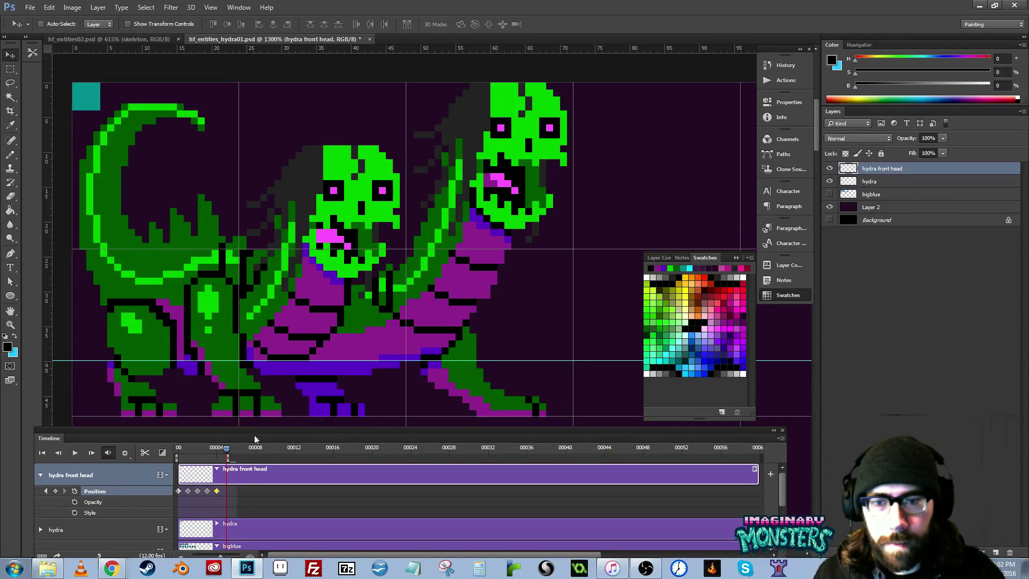
- Compare the front head's placement at frame 0 and frame 00004, and sample the neck's black and purple
{"action": "left_click", "coordinate": [180, 452]}
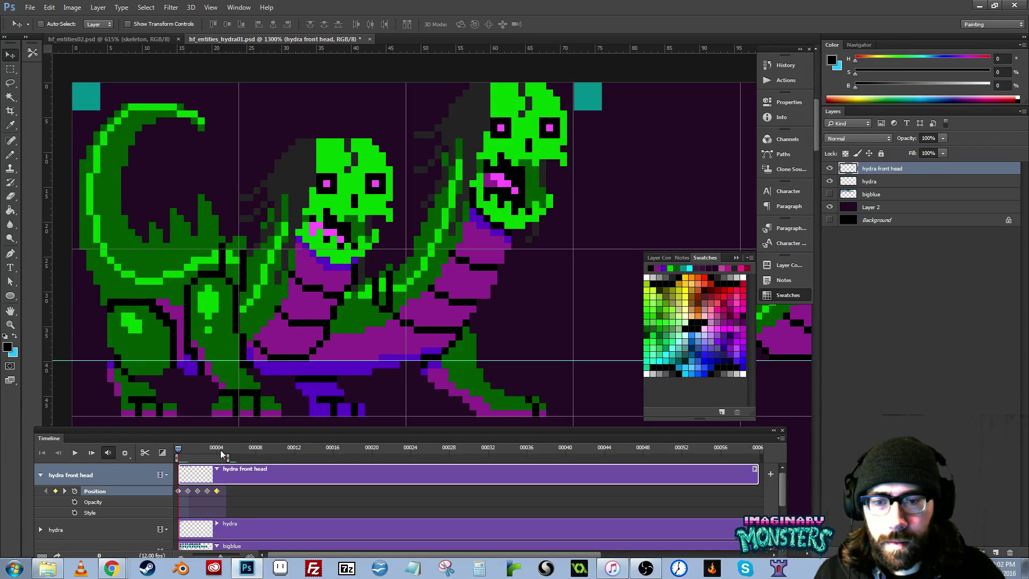
{"action": "left_click", "coordinate": [221, 454]}
{"action": "left_click", "coordinate": [178, 450]}
{"action": "left_click_drag", "start_coordinate": [183, 449], "coordinate": [220, 454]}
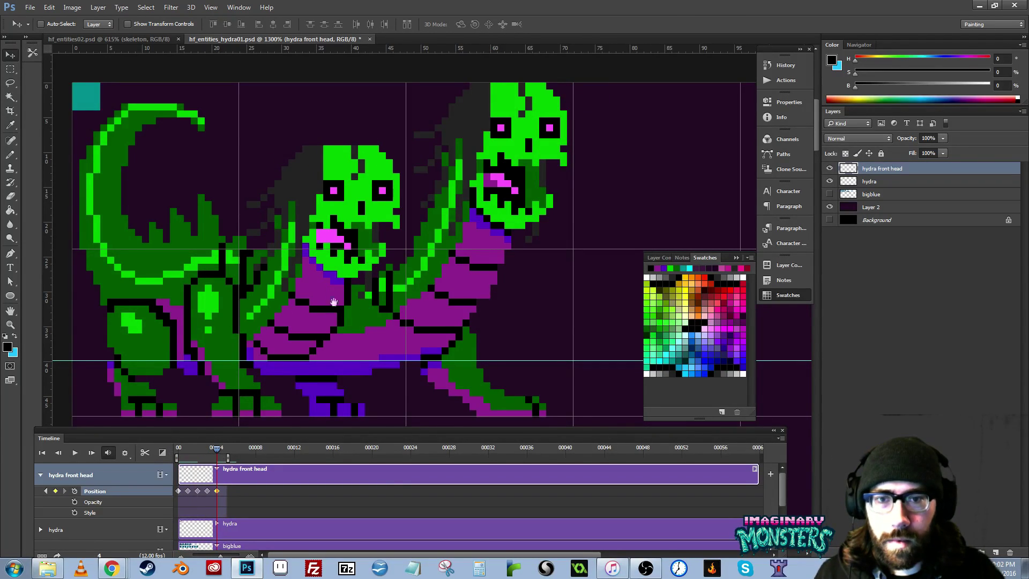
{"action": "left_click_drag", "start_coordinate": [333, 302], "coordinate": [325, 308]}
{"action": "key", "text": "b"}
{"action": "left_click", "coordinate": [303, 309], "text": "alt"}
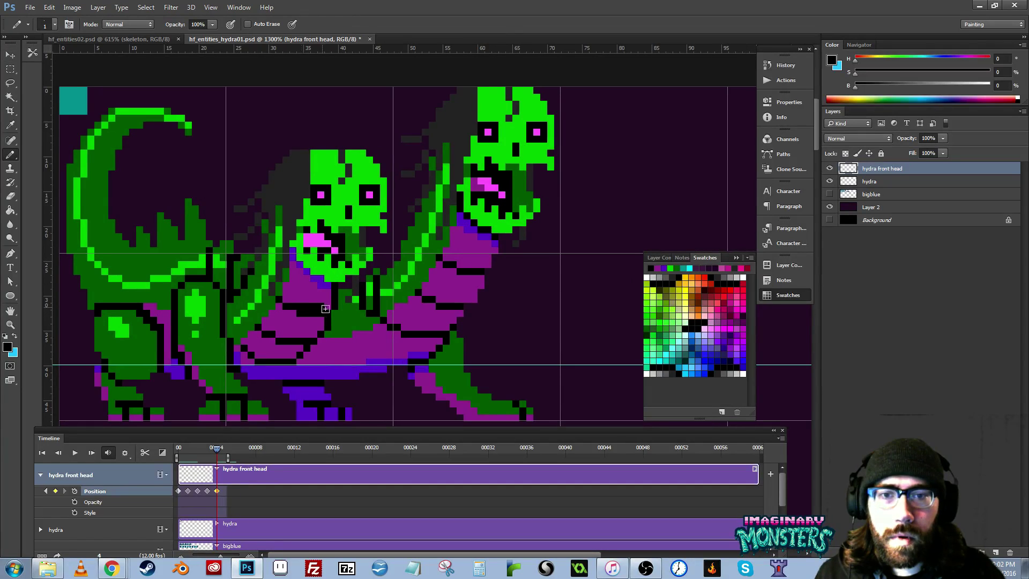
{"action": "left_click", "coordinate": [282, 295], "text": "alt"}
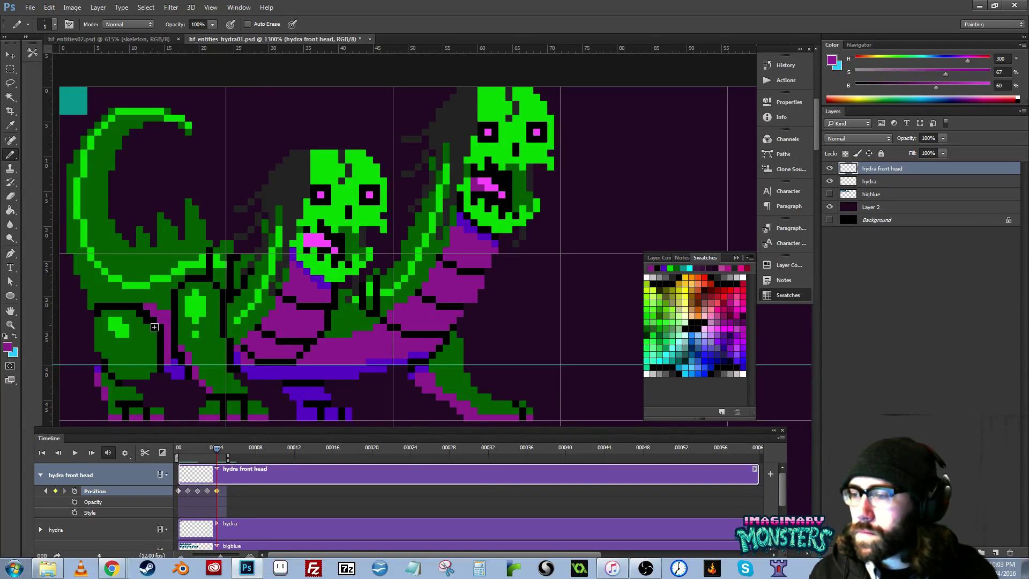
{"action": "key", "text": "e"}
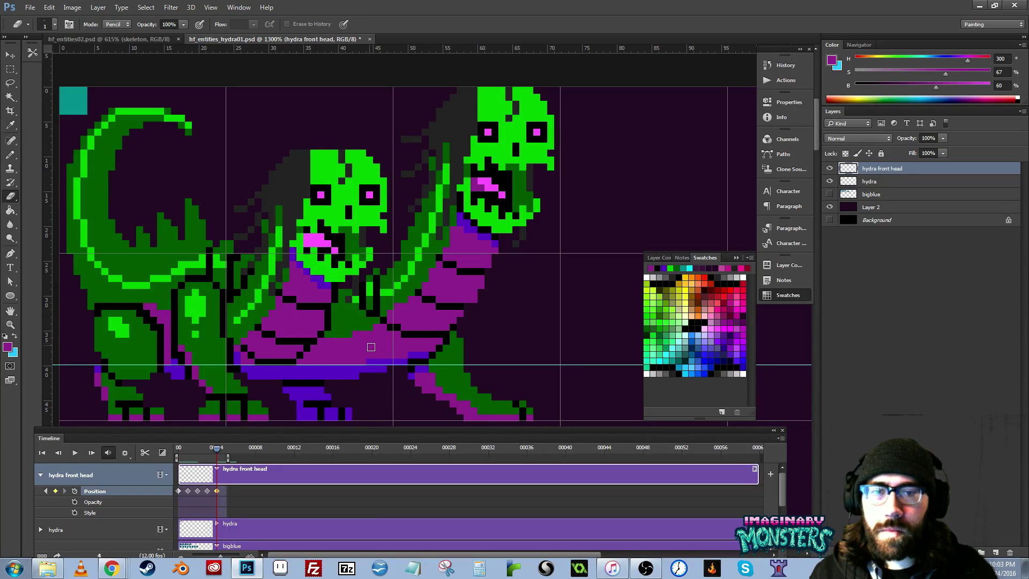
{"action": "scroll", "coordinate": [371, 347], "scroll_direction": "left", "scroll_amount": 2}
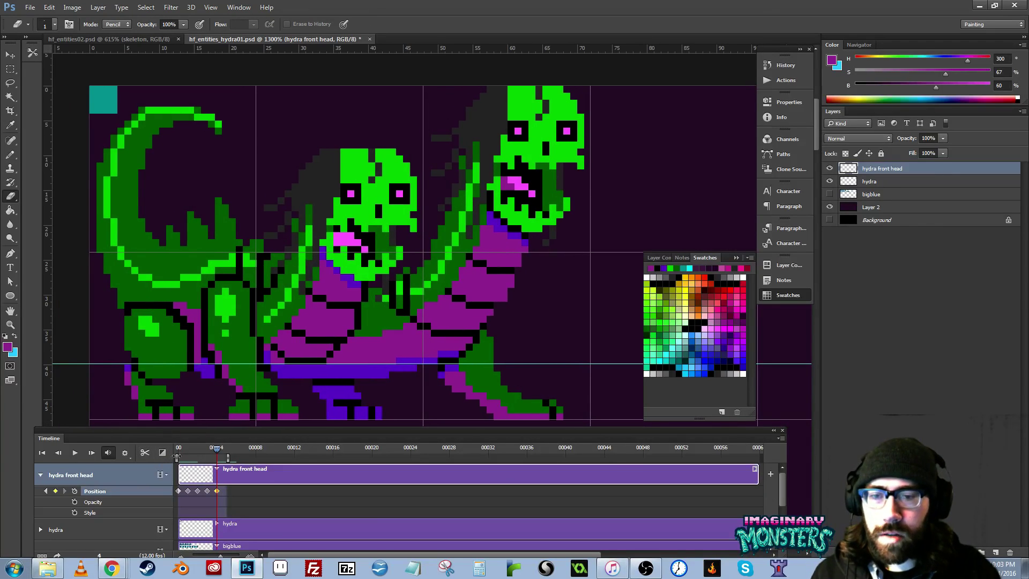
- Scrub and play back the five-frame loop, both close up and at 700% zoom, to check the front head's motion
{"action": "left_click", "coordinate": [180, 452]}
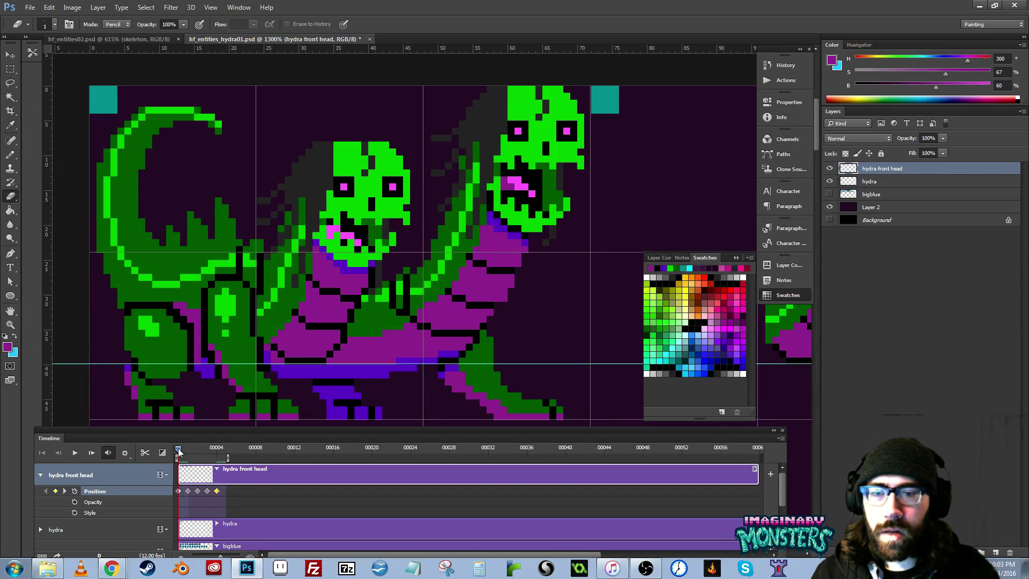
{"action": "left_click_drag", "start_coordinate": [180, 451], "coordinate": [224, 457]}
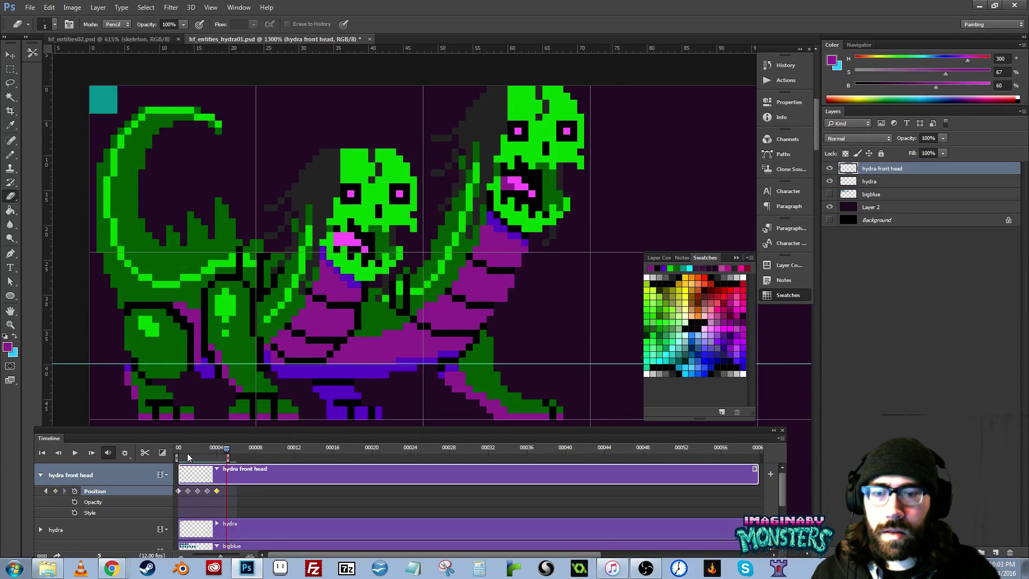
{"action": "left_click", "coordinate": [180, 452]}
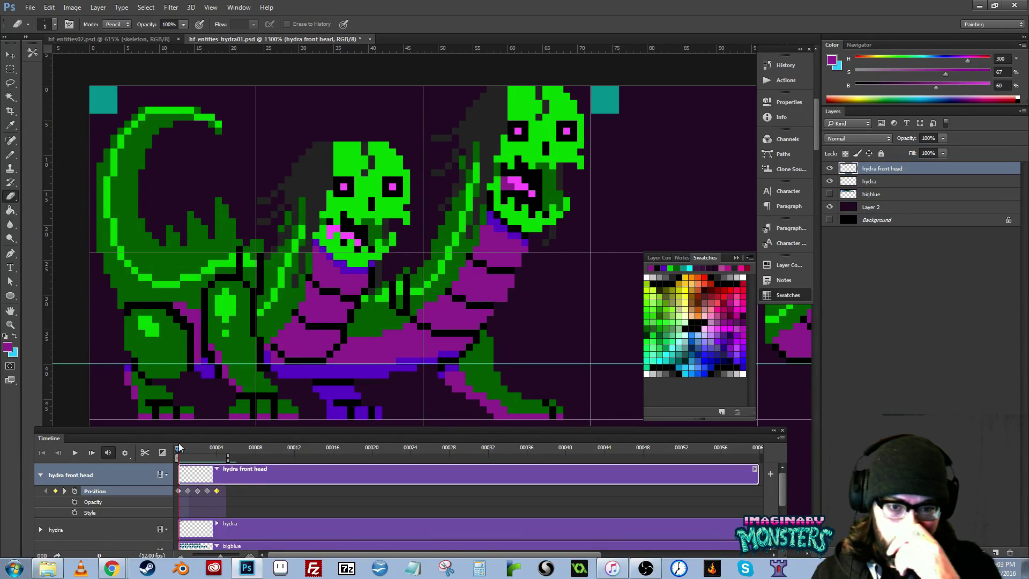
{"action": "key", "text": "space"}
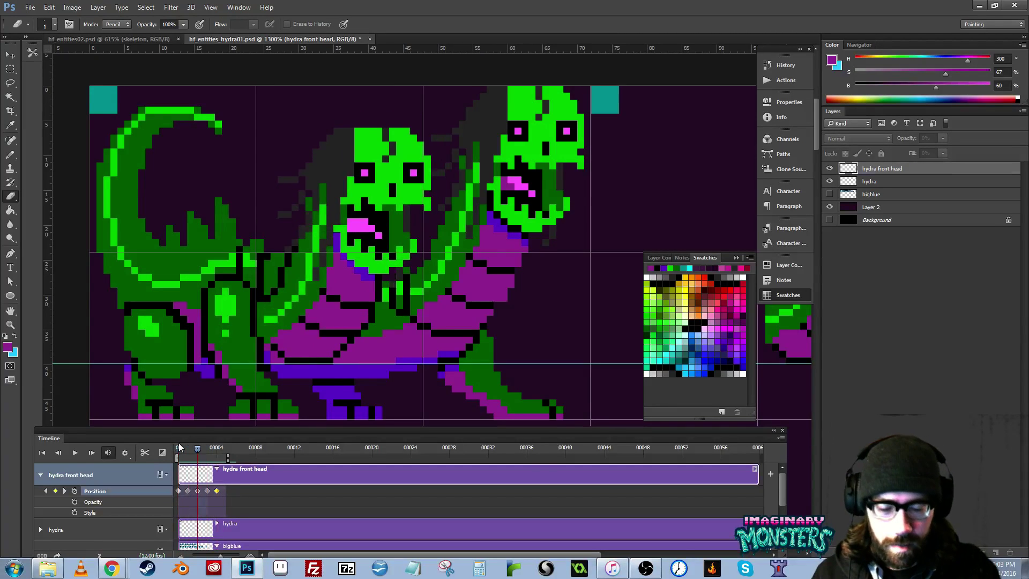
{"action": "key", "text": "space"}
{"action": "key", "text": "ctrl+minus"}
{"action": "key", "text": "ctrl+minus"}
{"action": "key", "text": "ctrl+minus"}
{"action": "left_click_drag", "start_coordinate": [486, 281], "coordinate": [409, 282]}
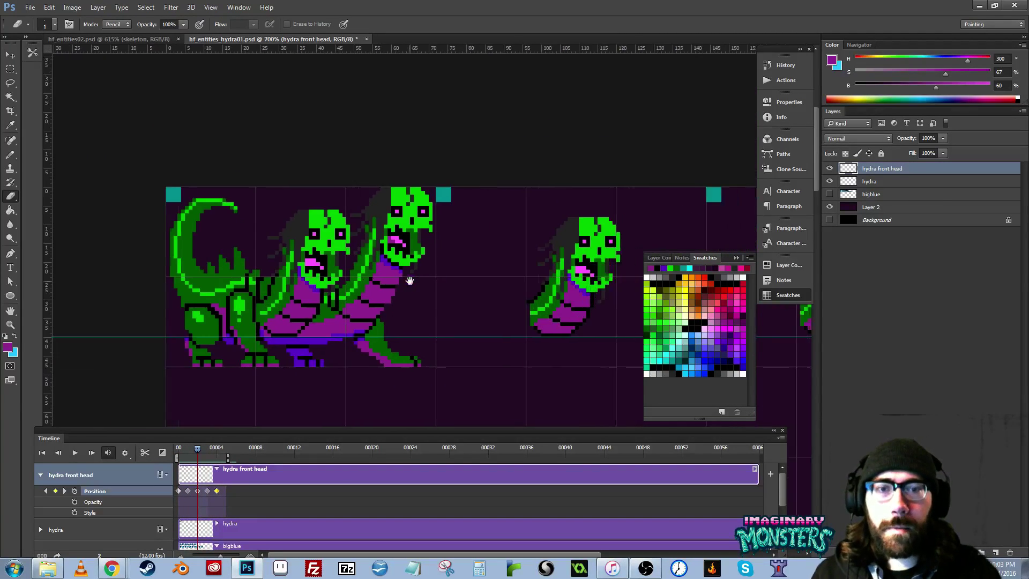
{"action": "key", "text": "space"}
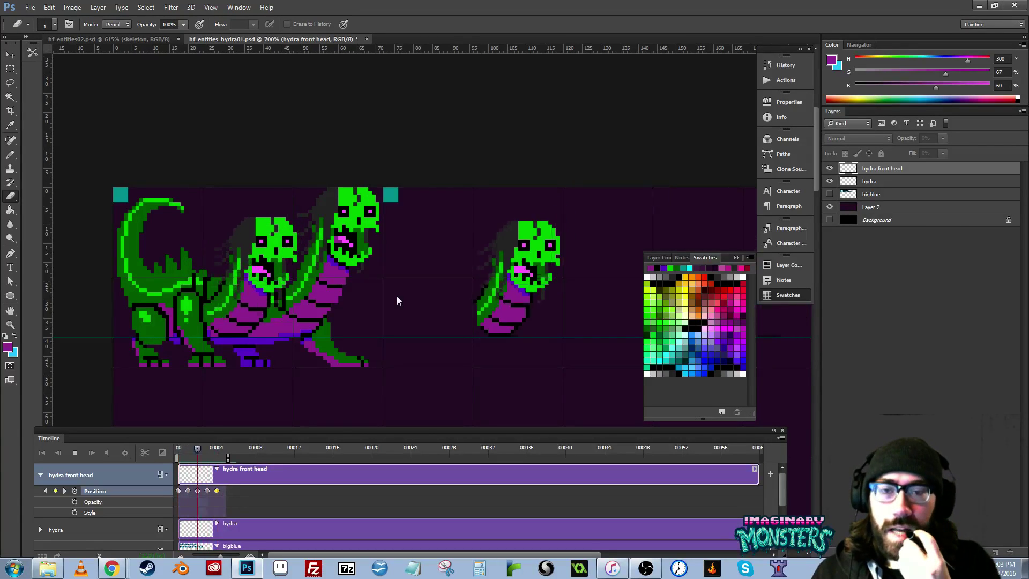
{"action": "key", "text": "space"}
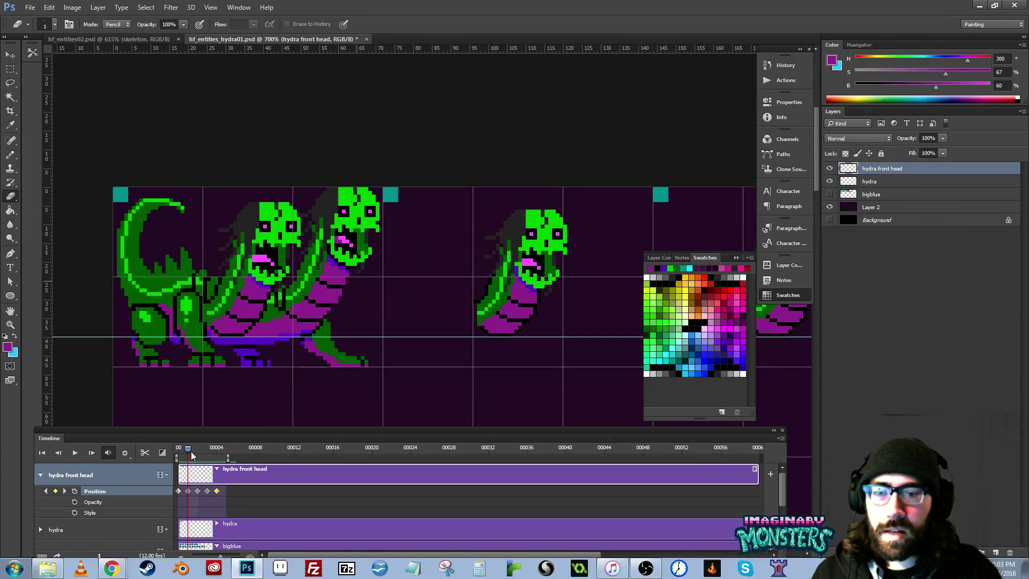
- Return the playhead to frame 0 and review the whole row of hydra head sprites at 254% zoom
{"action": "left_click_drag", "start_coordinate": [189, 451], "coordinate": [176, 449]}
{"action": "left_click_drag", "start_coordinate": [508, 309], "coordinate": [375, 308]}
{"action": "key", "text": "alt+space"}
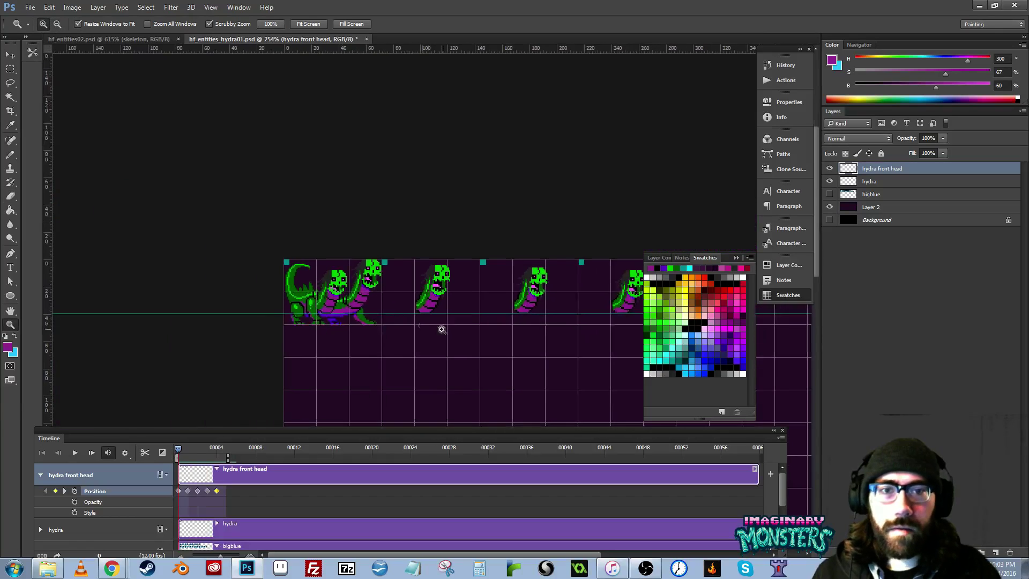
{"action": "left_click_drag", "start_coordinate": [456, 325], "coordinate": [267, 227]}
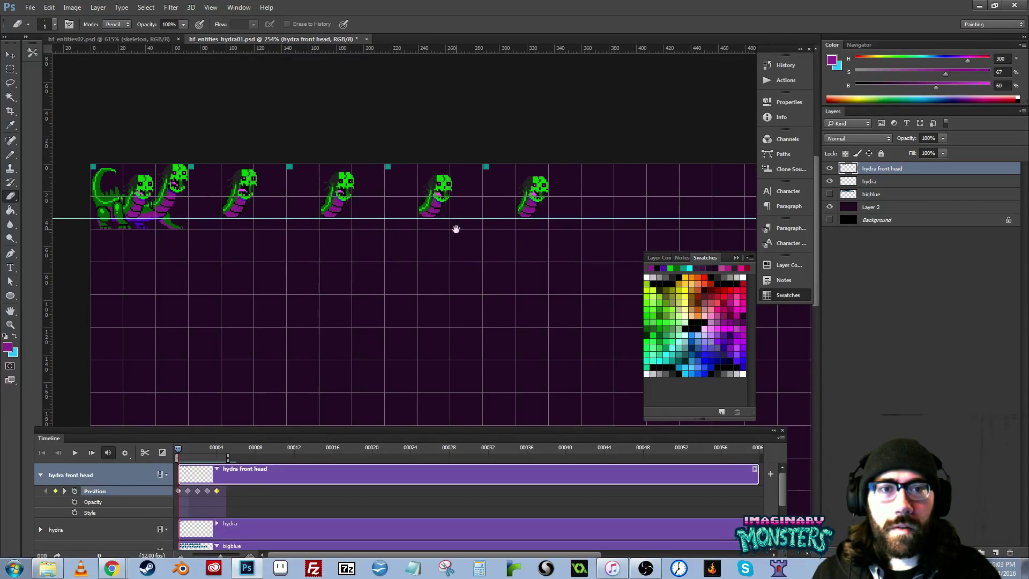
- Play back the five-frame loop with the sprite row in view, return to frame 0 and look along the row
{"action": "left_click_drag", "start_coordinate": [456, 228], "coordinate": [454, 271]}
{"action": "left_click_drag", "start_coordinate": [175, 231], "coordinate": [294, 303]}
{"action": "key", "text": "ctrl+space"}
{"action": "key", "text": "space"}
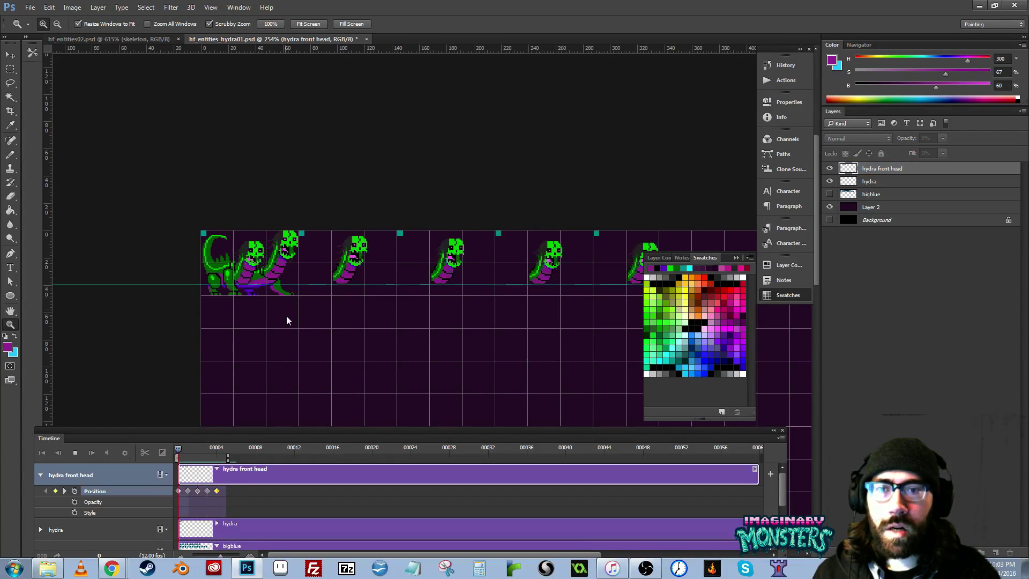
{"action": "key", "text": "space"}
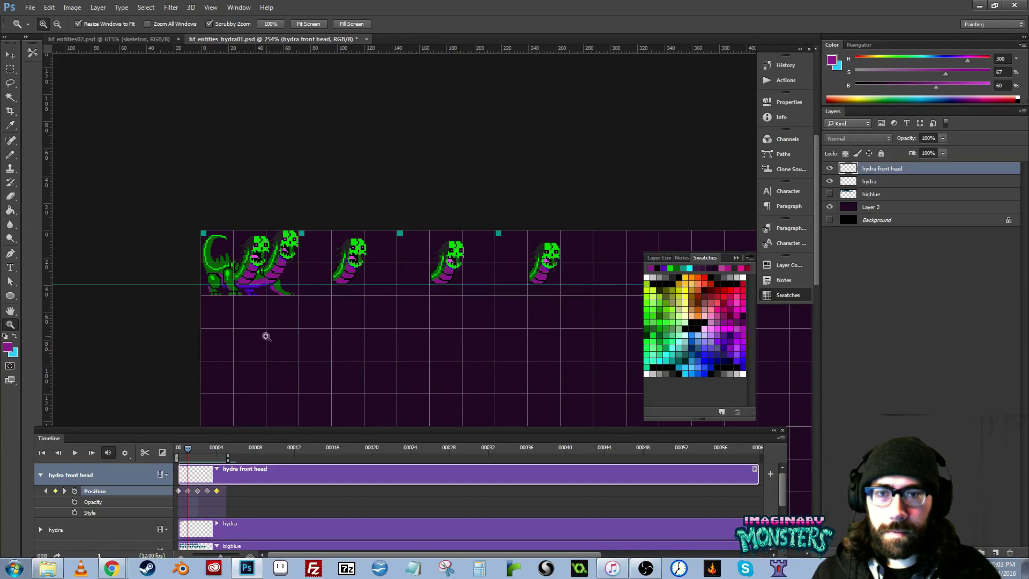
{"action": "left_click", "coordinate": [180, 449]}
{"action": "left_click_drag", "start_coordinate": [483, 315], "coordinate": [263, 334]}
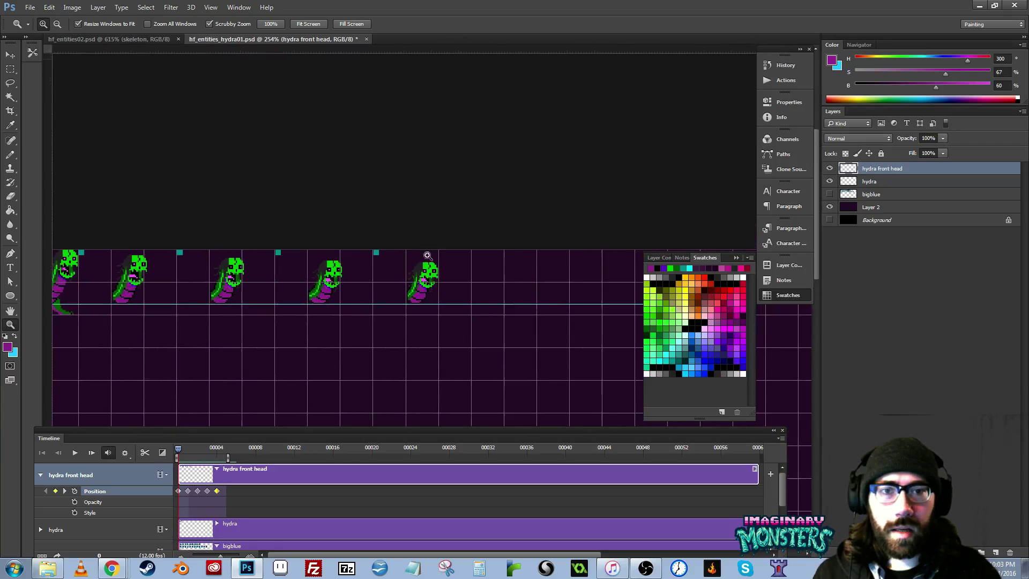
- Narrow the fifth head's eyes by painting sampled bright green over the black around them
{"action": "mouse_move", "coordinate": [420, 267]}
{"action": "left_mouse_down"}
{"action": "mouse_move", "coordinate": [460, 246]}
{"action": "mouse_move", "coordinate": [496, 254]}
{"action": "left_mouse_up"}
{"action": "left_click_drag", "start_coordinate": [476, 303], "coordinate": [382, 265]}
{"action": "key", "text": "b"}
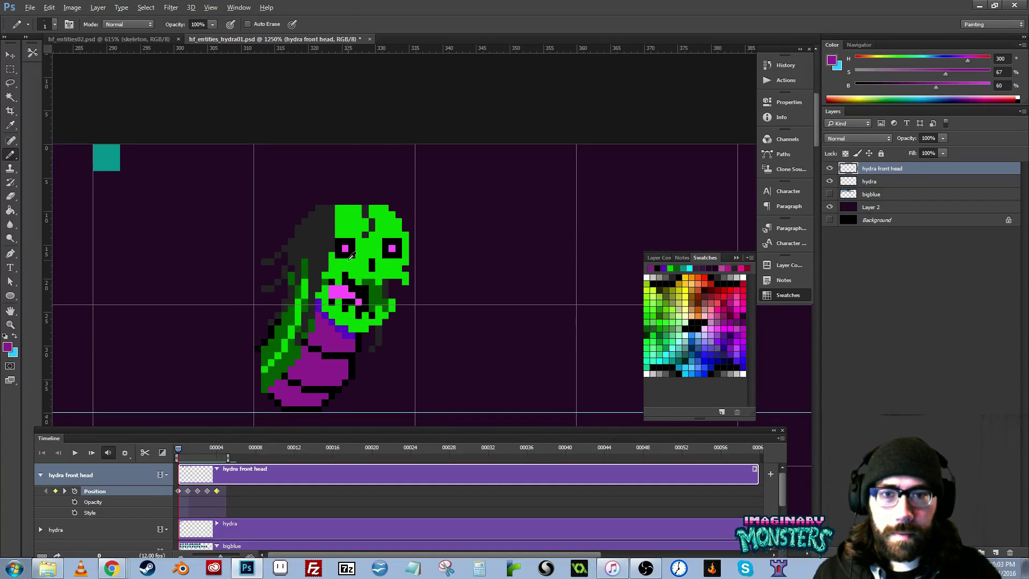
{"action": "left_click", "coordinate": [351, 257], "text": "alt"}
{"action": "scroll", "coordinate": [375, 241], "scroll_direction": "down", "scroll_amount": 2}
{"action": "scroll", "coordinate": [364, 230], "scroll_direction": "right", "scroll_amount": 1}
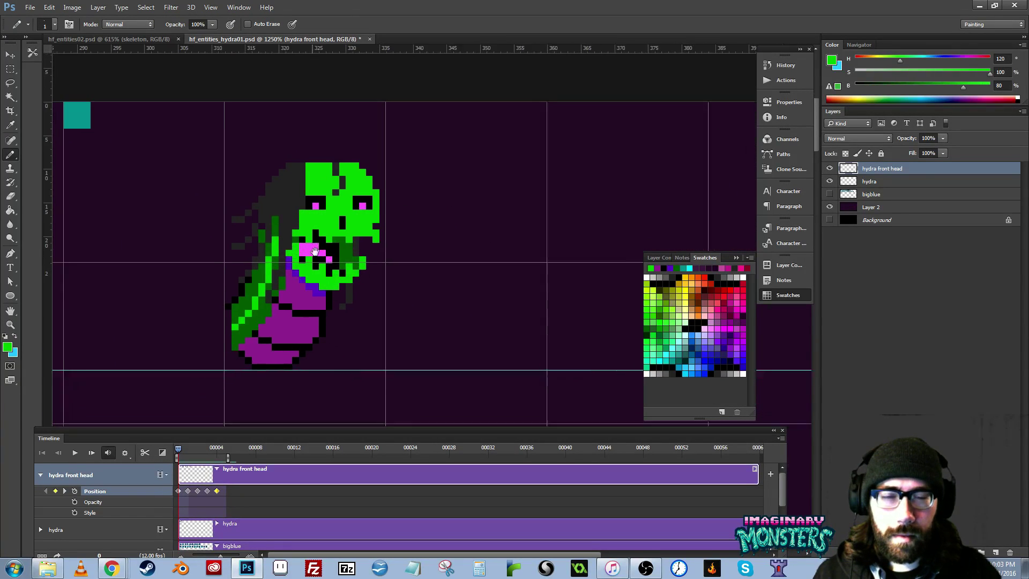
{"action": "mouse_move", "coordinate": [328, 197]}
{"action": "left_mouse_down"}
{"action": "mouse_move", "coordinate": [314, 196]}
{"action": "mouse_move", "coordinate": [360, 195]}
{"action": "left_mouse_up"}
{"action": "left_click_drag", "start_coordinate": [396, 240], "coordinate": [397, 242]}
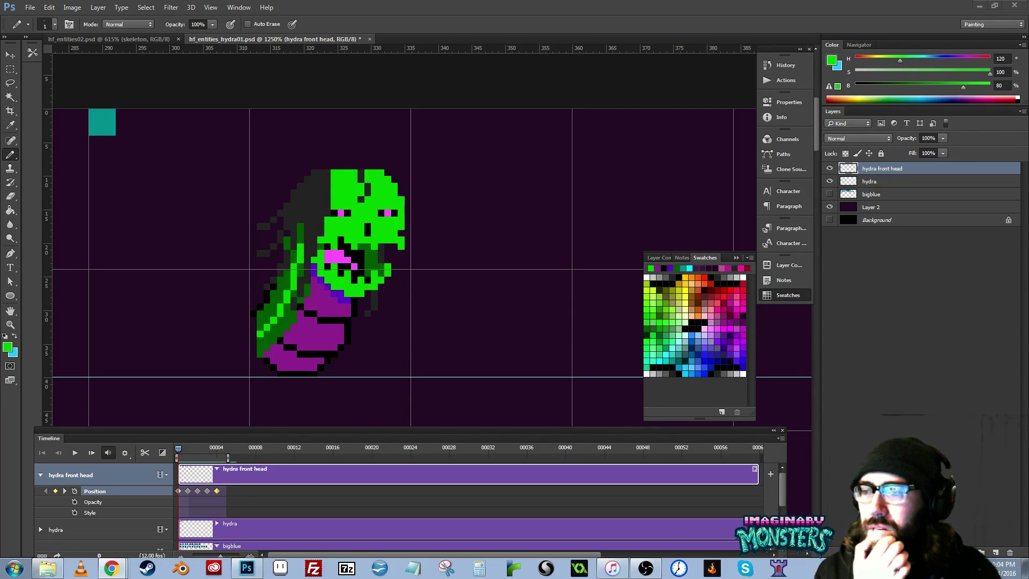
- Scrub through the five-frame loop at 443% zoom to check the front head's eyes, ending at frame 0
{"action": "left_click", "coordinate": [358, 90]}
{"action": "left_click_drag", "start_coordinate": [325, 152], "coordinate": [416, 252]}
{"action": "key", "text": "z"}
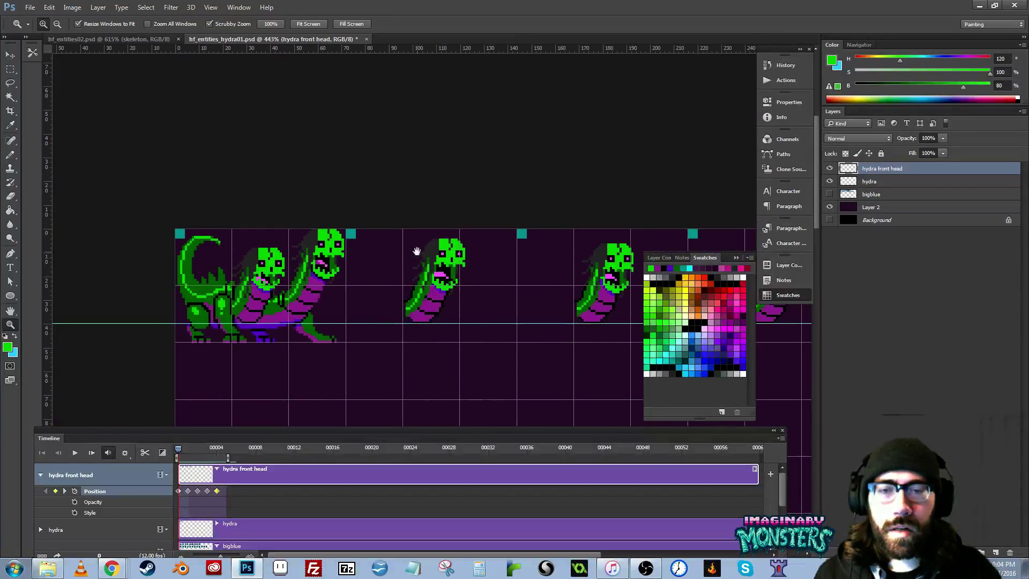
{"action": "left_click_drag", "start_coordinate": [179, 449], "coordinate": [237, 455]}
{"action": "left_click", "coordinate": [180, 455]}
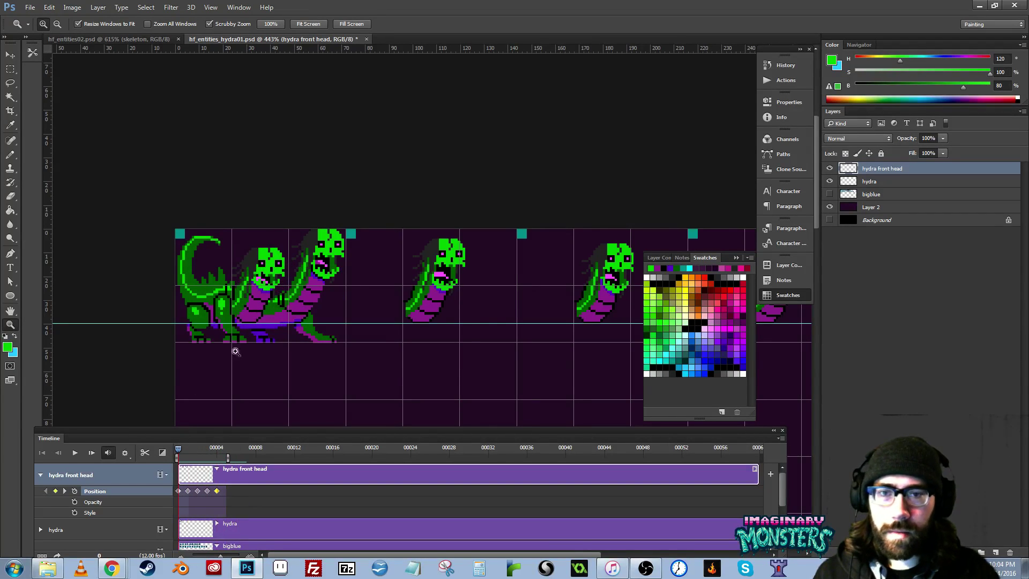
- Repaint the black around the fifth head's eyes with the sampled black to restore their full outline
{"action": "left_click_drag", "start_coordinate": [460, 374], "coordinate": [161, 351]}
{"action": "left_click_drag", "start_coordinate": [624, 343], "coordinate": [343, 349]}
{"action": "left_click_drag", "start_coordinate": [369, 240], "coordinate": [412, 221]}
{"action": "key", "text": "b"}
{"action": "left_click", "coordinate": [353, 260], "text": "alt"}
{"action": "left_click", "coordinate": [344, 259]}
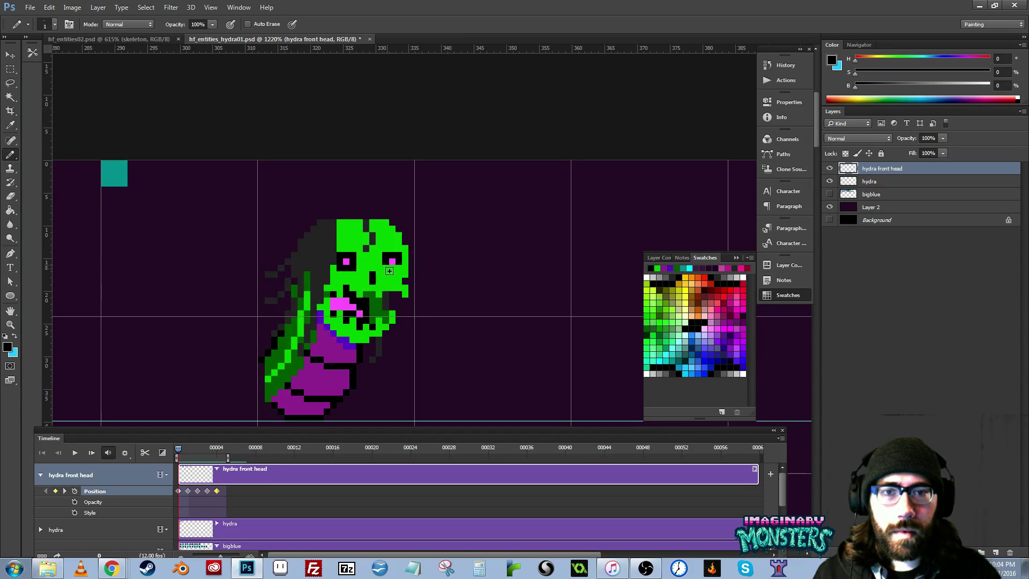
- Compare the last head sprites with the first ones and examine the base of the front neck at frame 0
{"action": "left_click_drag", "start_coordinate": [301, 294], "coordinate": [398, 295]}
{"action": "key", "text": "z"}
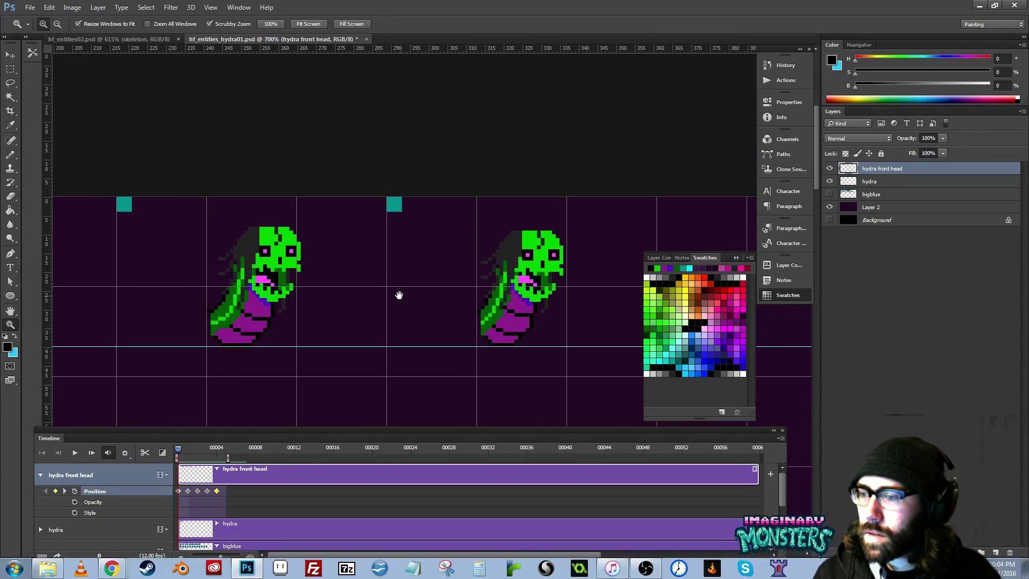
{"action": "left_click_drag", "start_coordinate": [306, 269], "coordinate": [503, 290]}
{"action": "key", "text": "b"}
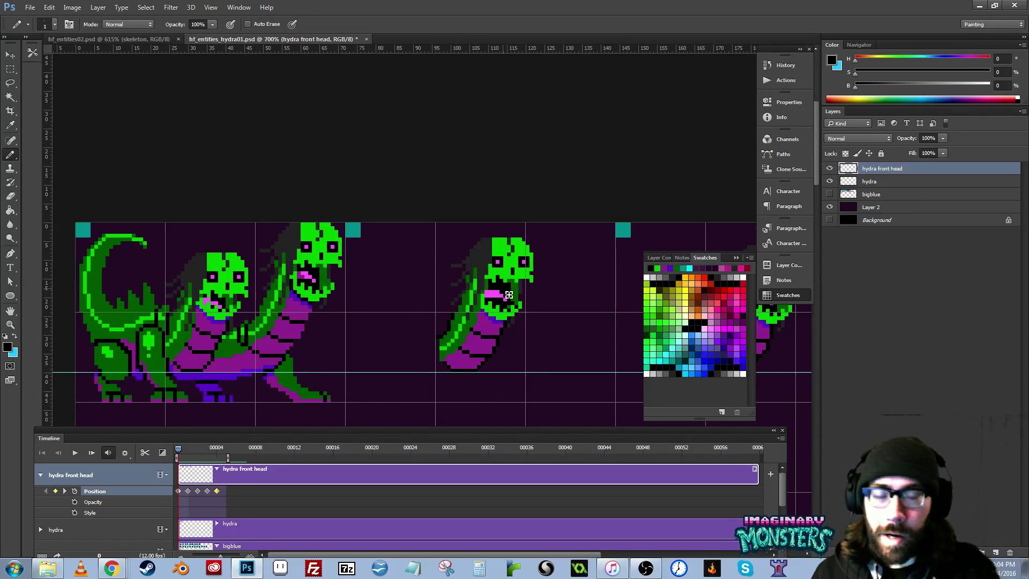
{"action": "left_click_drag", "start_coordinate": [310, 288], "coordinate": [329, 263]}
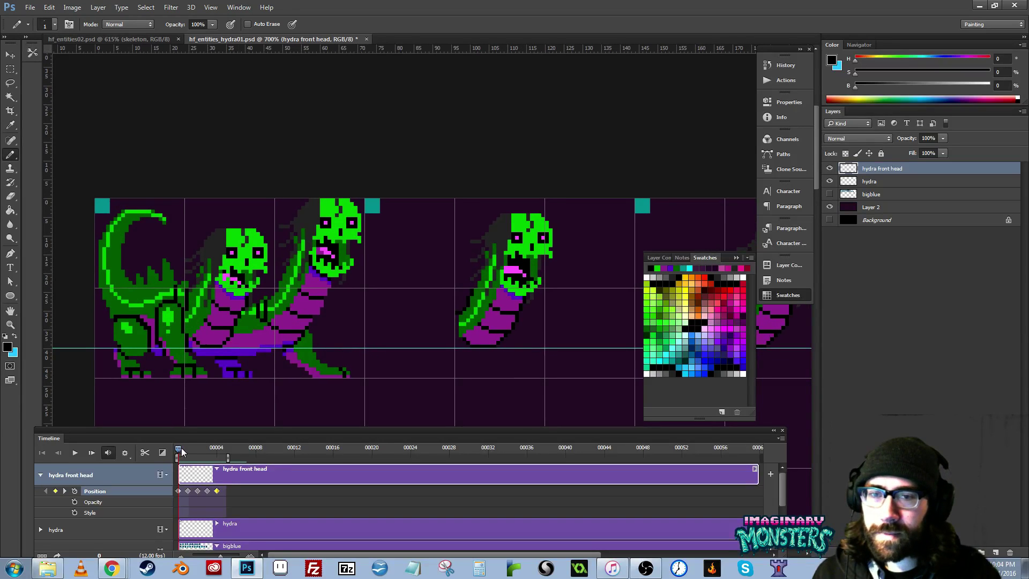
{"action": "mouse_move", "coordinate": [181, 450]}
{"action": "left_mouse_down"}
{"action": "mouse_move", "coordinate": [221, 457]}
{"action": "mouse_move", "coordinate": [172, 457]}
{"action": "left_mouse_up"}
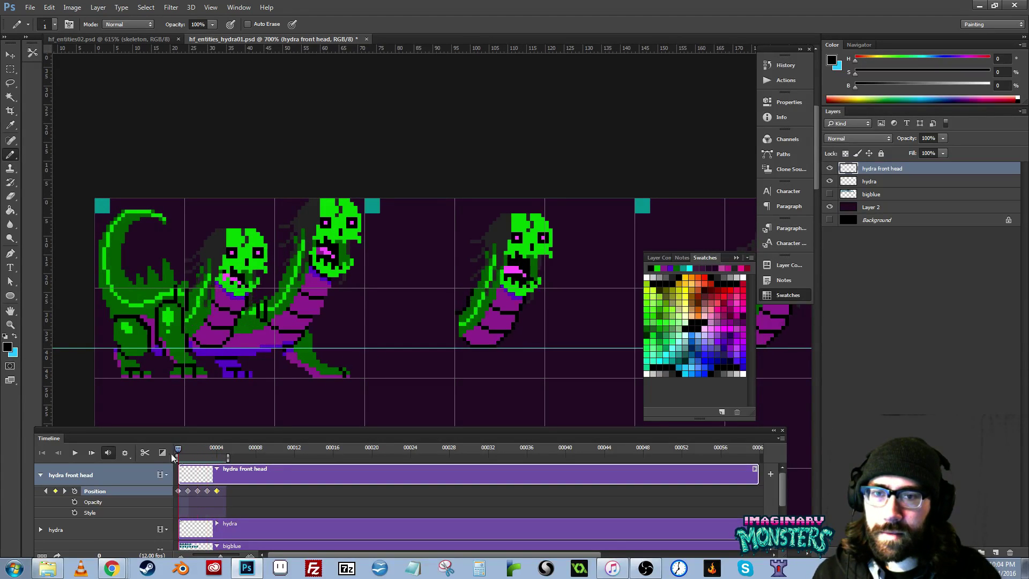
{"action": "key", "text": "z"}
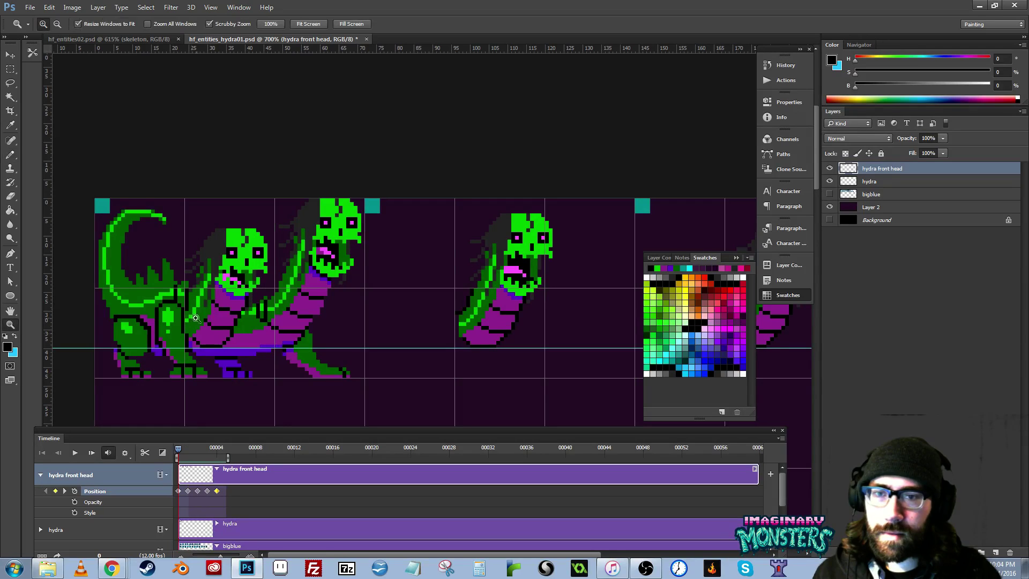
{"action": "mouse_move", "coordinate": [196, 318]}
{"action": "left_mouse_down"}
{"action": "mouse_move", "coordinate": [235, 293]}
{"action": "mouse_move", "coordinate": [234, 281]}
{"action": "left_mouse_up"}
{"action": "key", "text": "b"}
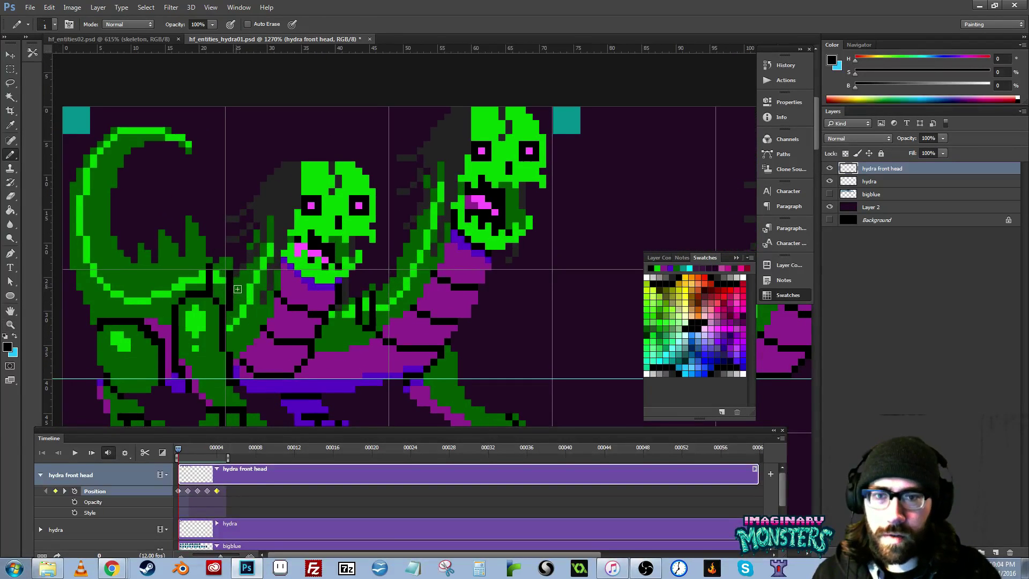
- Play back the loop close up and at 700% zoom, and return the playhead to frame 0
{"action": "key", "text": "space"}
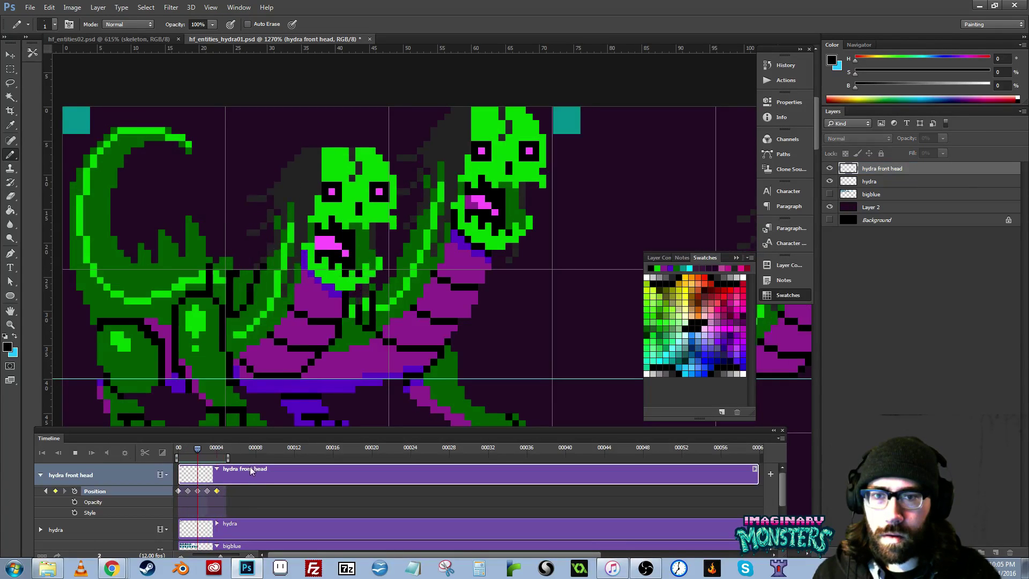
{"action": "key", "text": "space"}
{"action": "key", "text": "ctrl+minus"}
{"action": "key", "text": "ctrl+minus"}
{"action": "key", "text": "ctrl+minus"}
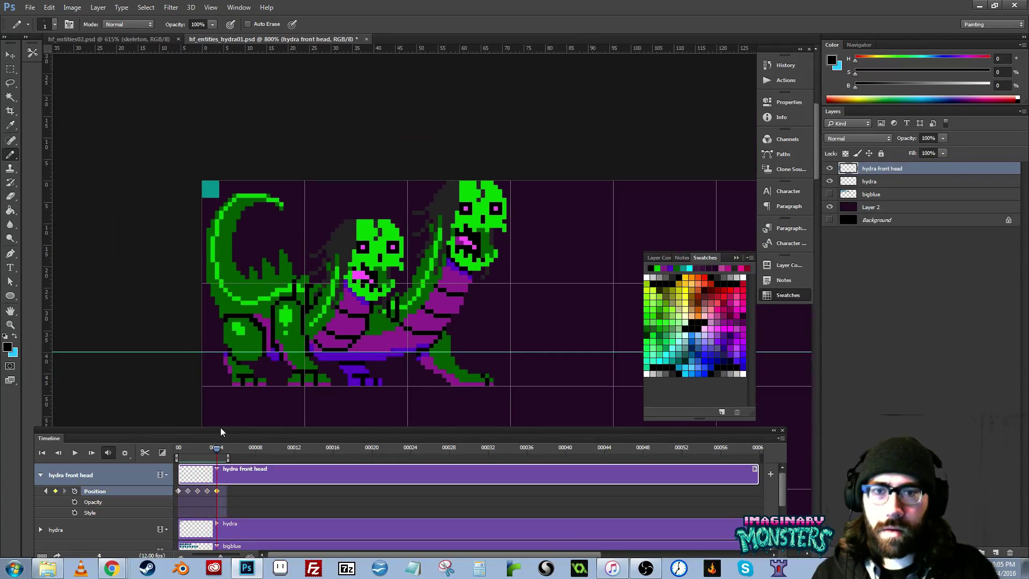
{"action": "key", "text": "space"}
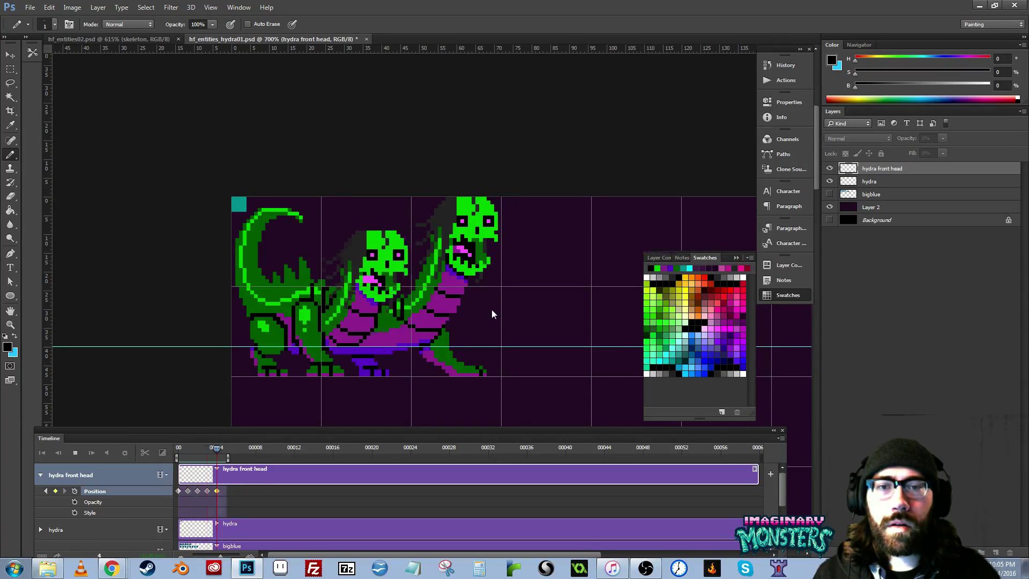
{"action": "key", "text": "space"}
{"action": "left_click", "coordinate": [178, 449]}
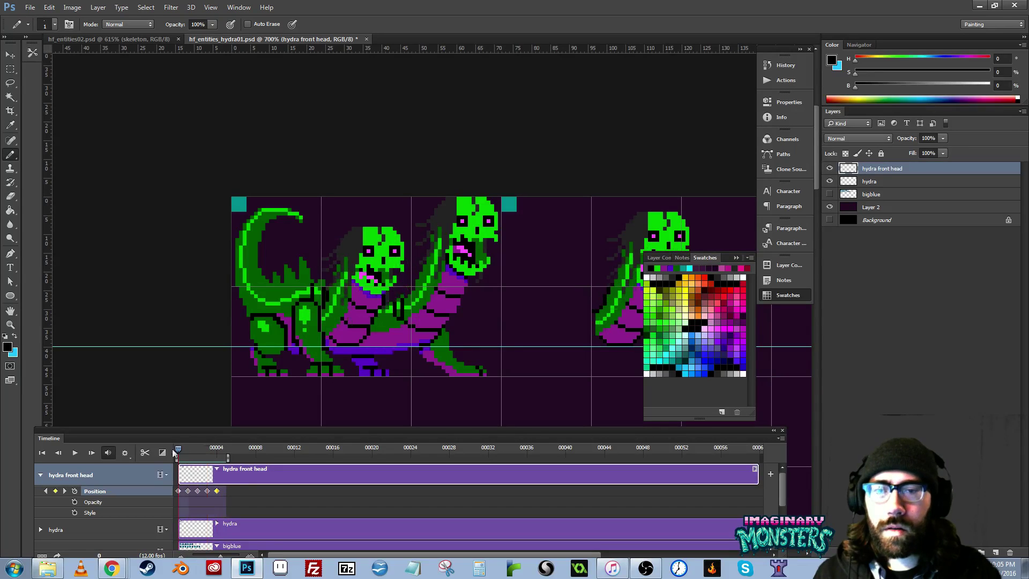
- Retouch the pixels between the body and the front neck's back edge at frame 0 with sampled dark green and black
{"action": "key", "text": "z"}
{"action": "left_click_drag", "start_coordinate": [329, 295], "coordinate": [352, 275]}
{"action": "left_click", "coordinate": [352, 275]}
{"action": "key", "text": "b"}
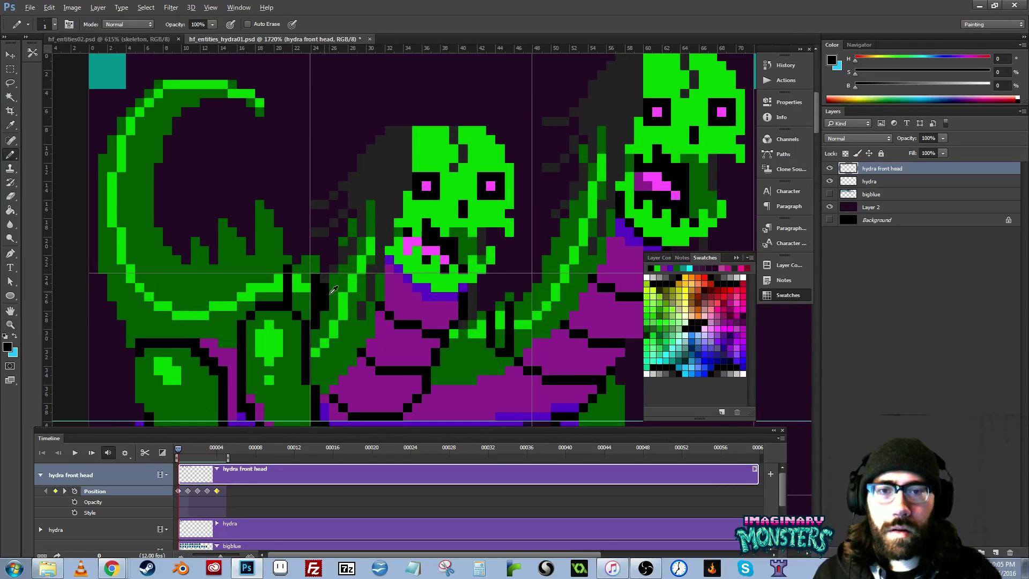
{"action": "left_click", "coordinate": [326, 311], "text": "alt"}
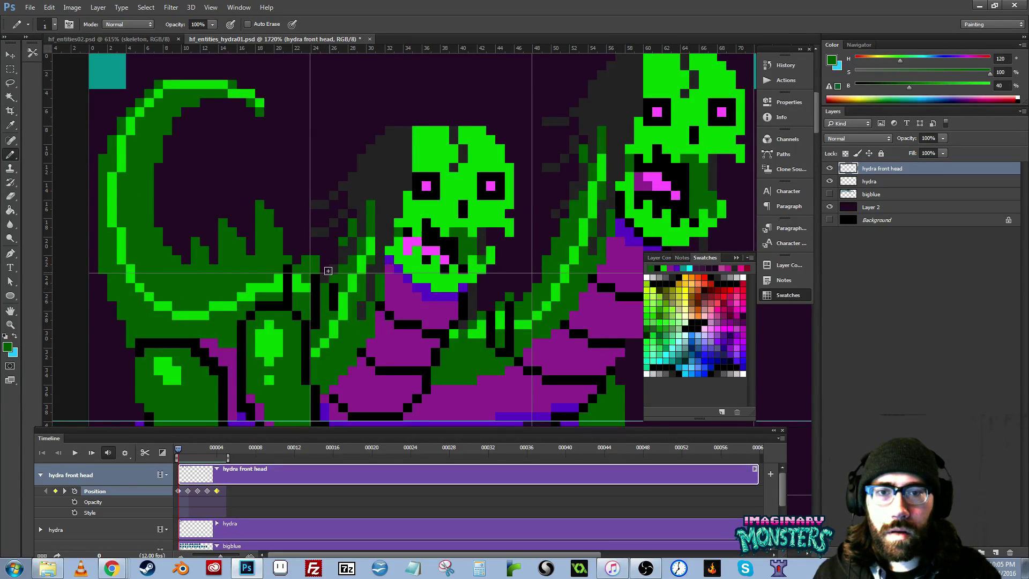
{"action": "left_click", "coordinate": [323, 313], "text": "alt"}
- Play back the loop close up to check the neck base, and again at 700% zoom with the grid hidden
{"action": "key", "text": "space"}
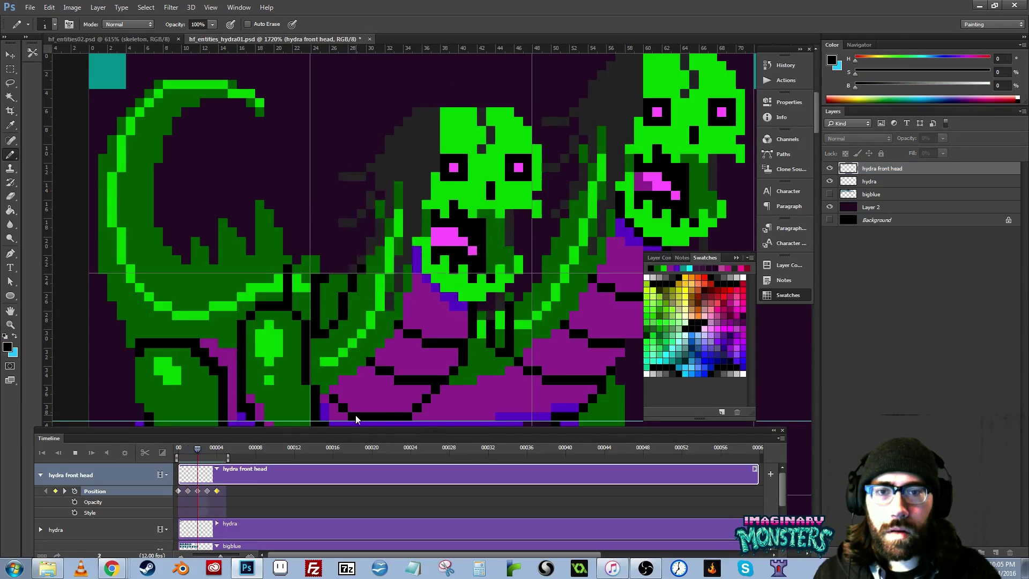
{"action": "key", "text": "space"}
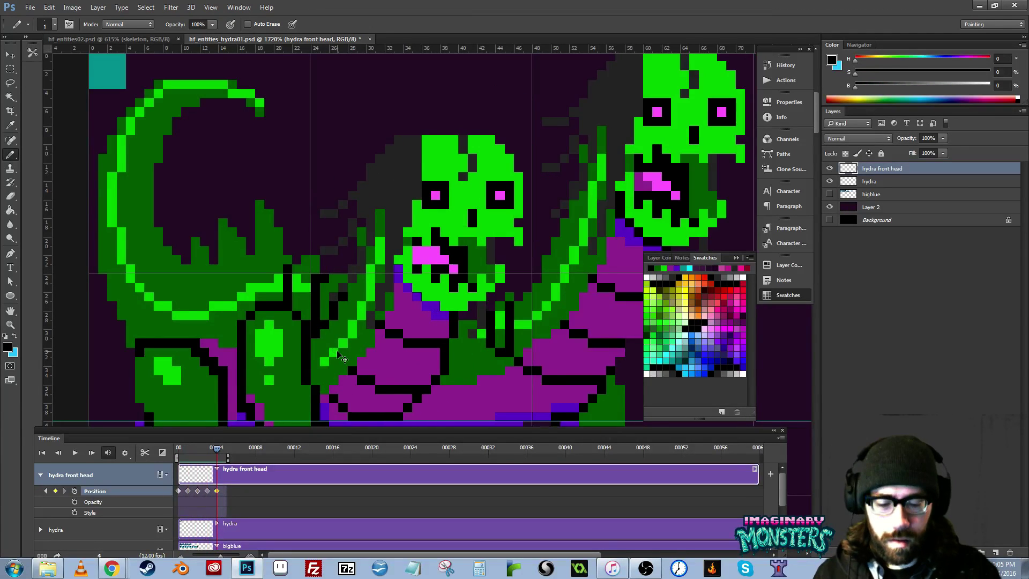
{"action": "key", "text": "ctrl+minus"}
{"action": "key", "text": "ctrl+minus"}
{"action": "key", "text": "ctrl+minus"}
{"action": "key", "text": "ctrl+minus"}
{"action": "left_click_drag", "start_coordinate": [492, 271], "coordinate": [360, 234]}
{"action": "key", "text": "space"}
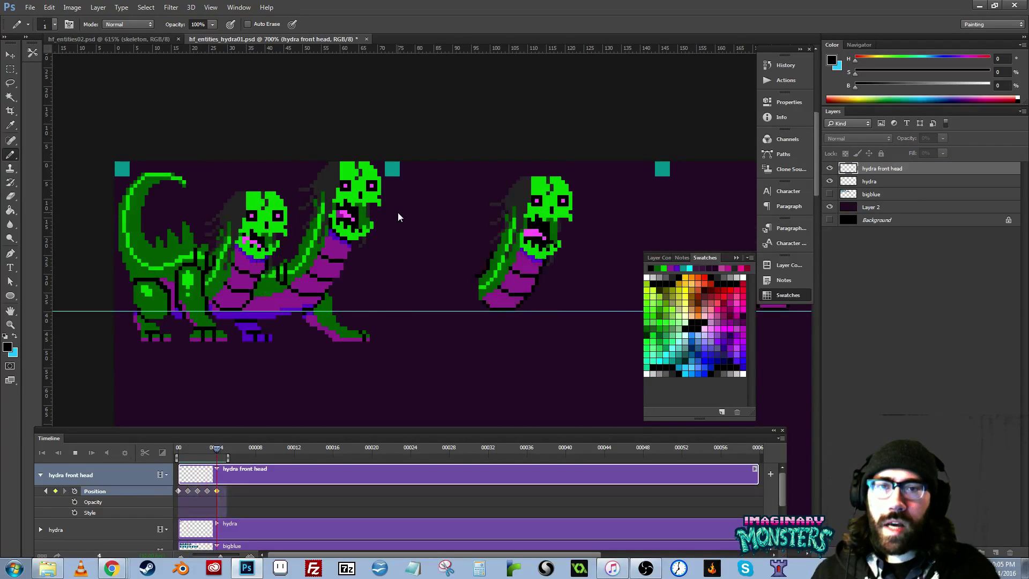
{"action": "key", "text": "space"}
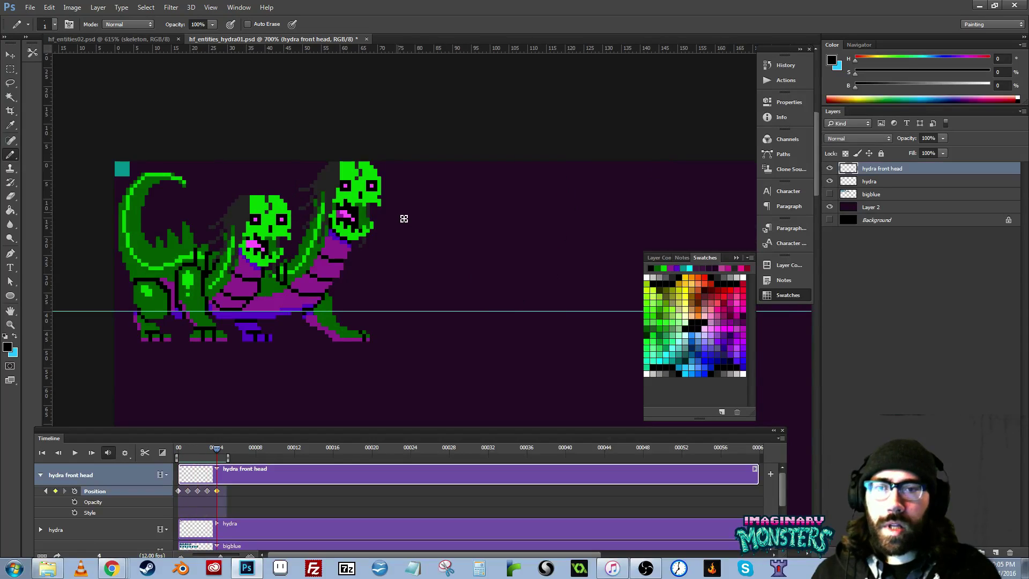
- Remove the horizontal guide that runs across the hydra's lower body
{"action": "key", "text": "v"}
{"action": "left_click_drag", "start_coordinate": [375, 312], "coordinate": [372, 5]}
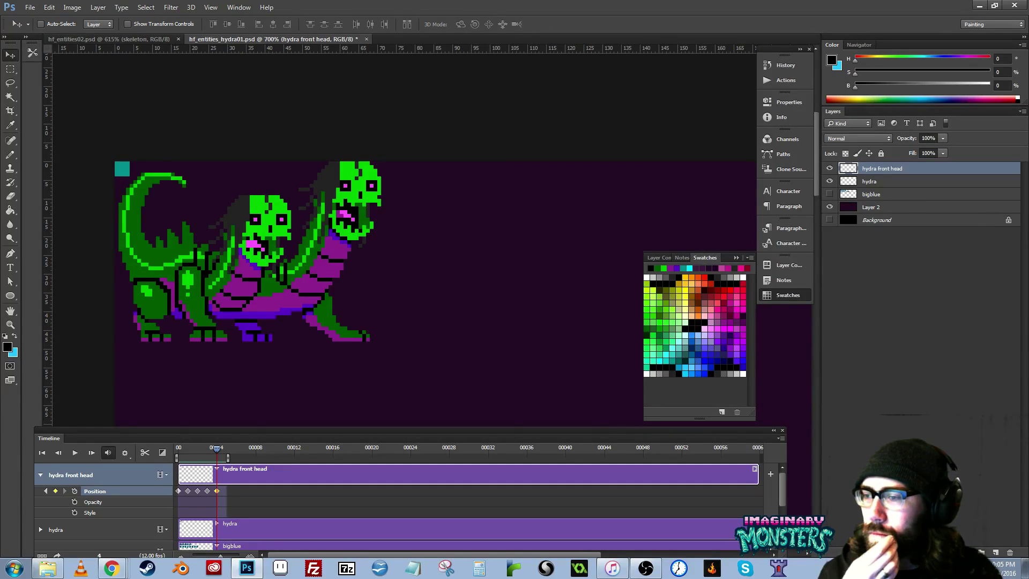
{"action": "key", "text": "alt+Tab"}
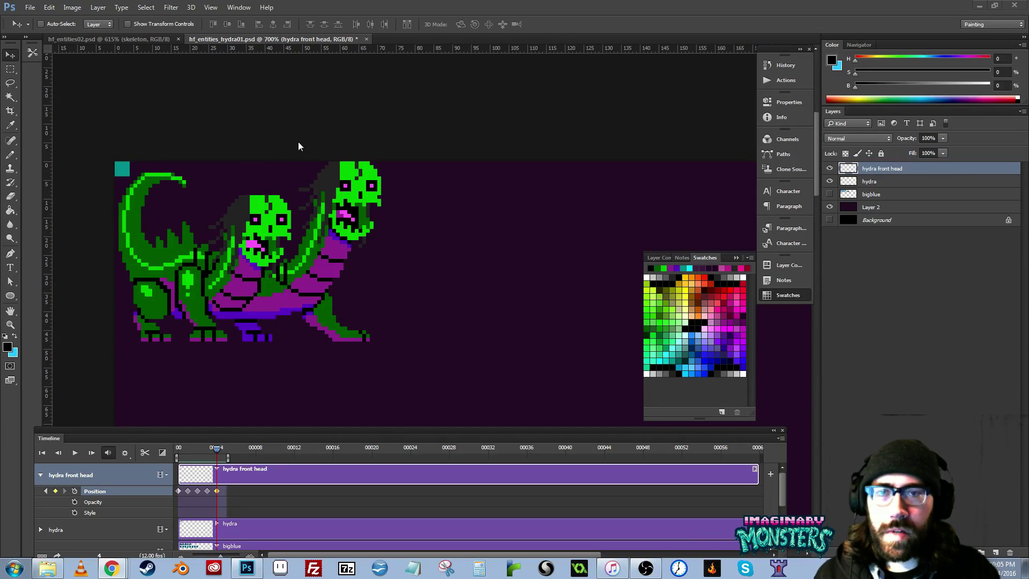
- Return the playhead to frame 0 and duplicate the hydra front head layer, placing the copy beneath the original
{"action": "left_click_drag", "start_coordinate": [343, 251], "coordinate": [375, 271]}
{"action": "left_click_drag", "start_coordinate": [191, 449], "coordinate": [139, 457]}
{"action": "left_click_drag", "start_coordinate": [503, 362], "coordinate": [206, 354]}
{"action": "key", "text": "z"}
{"action": "mouse_move", "coordinate": [453, 300]}
{"action": "left_mouse_down"}
{"action": "mouse_move", "coordinate": [374, 312]}
{"action": "mouse_move", "coordinate": [440, 289]}
{"action": "left_mouse_up"}
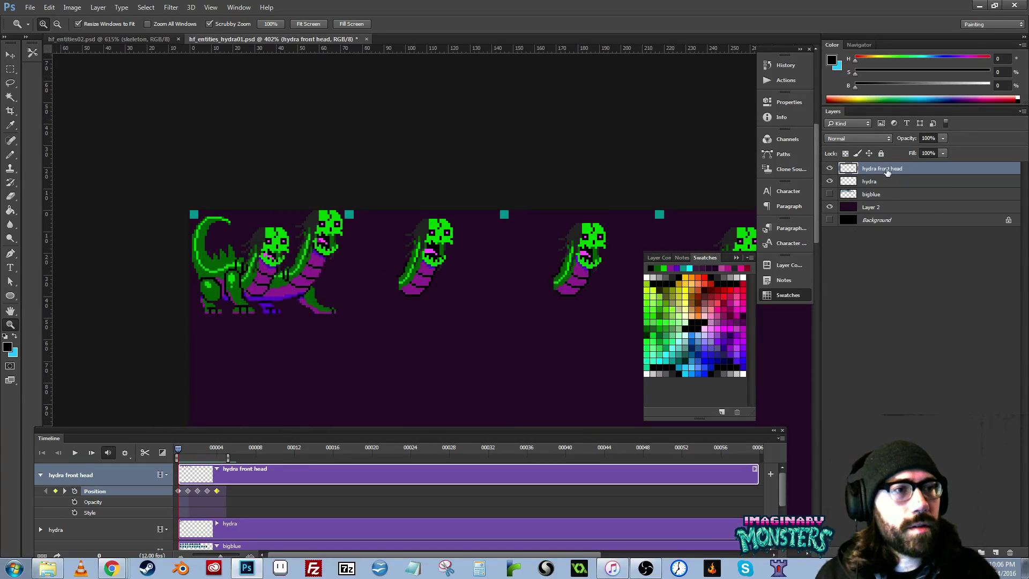
{"action": "left_click_drag", "start_coordinate": [879, 175], "coordinate": [891, 176]}
{"action": "left_click_drag", "start_coordinate": [365, 312], "coordinate": [360, 330]}
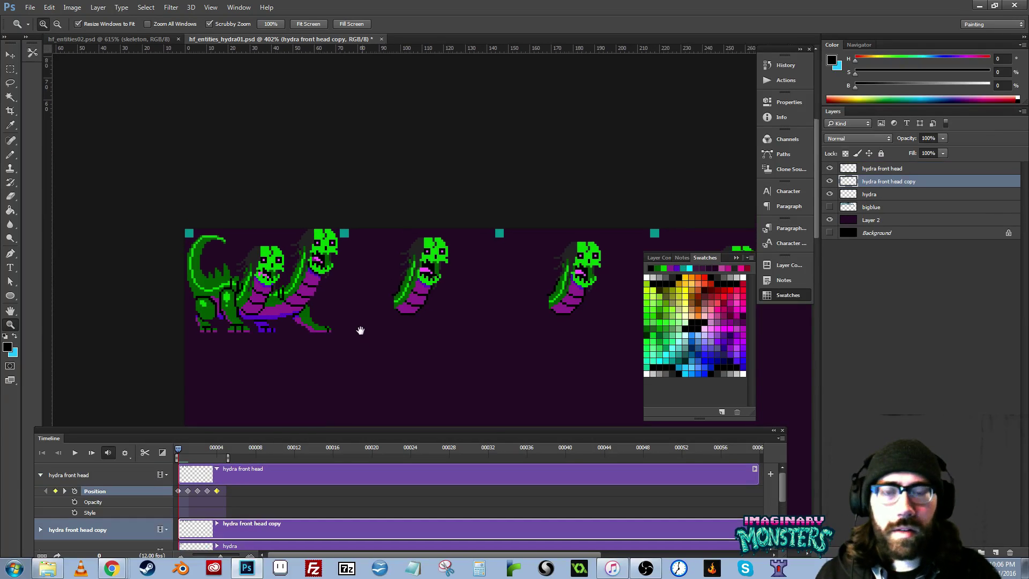
- Show the grid and move all sprites on the duplicated head layer right so the first one overlaps the rear head
{"action": "left_click_drag", "start_coordinate": [490, 300], "coordinate": [460, 321]}
{"action": "key", "text": "ctrl+apostrophe"}
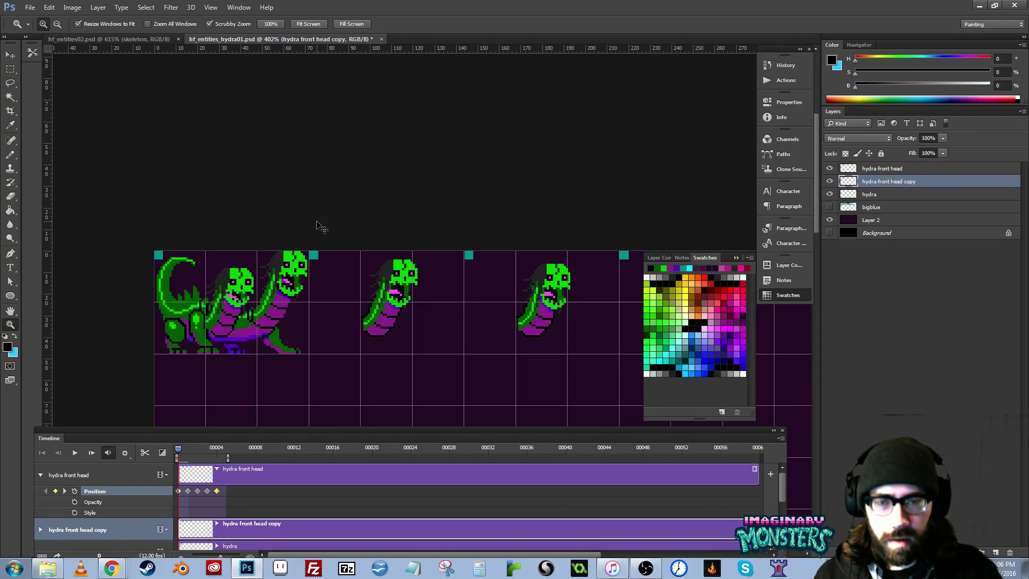
{"action": "left_click", "coordinate": [294, 299]}
{"action": "left_click", "coordinate": [299, 302]}
{"action": "left_click_drag", "start_coordinate": [337, 318], "coordinate": [432, 294]}
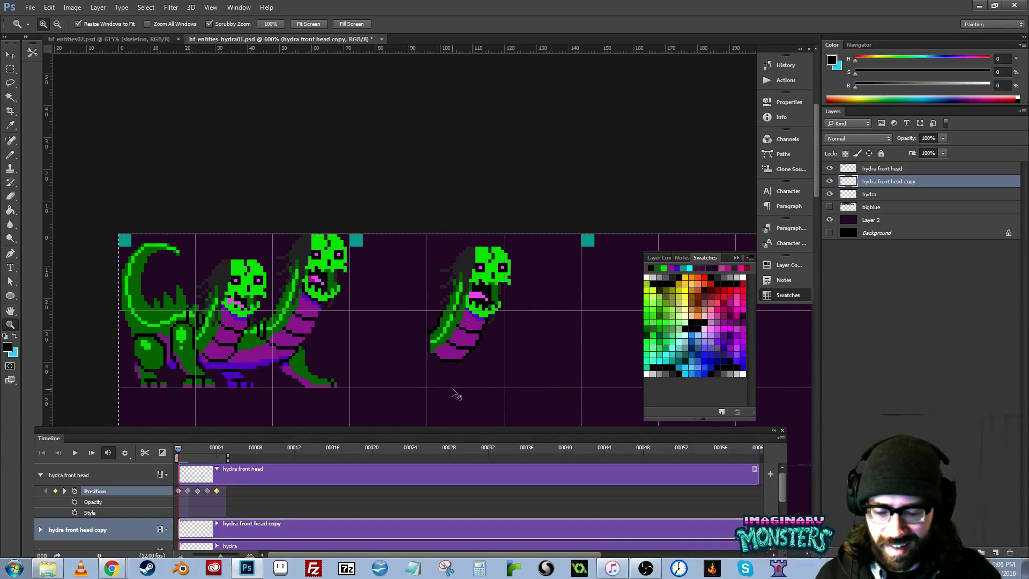
{"action": "key", "text": "v"}
{"action": "left_click_drag", "start_coordinate": [288, 332], "coordinate": [354, 321]}
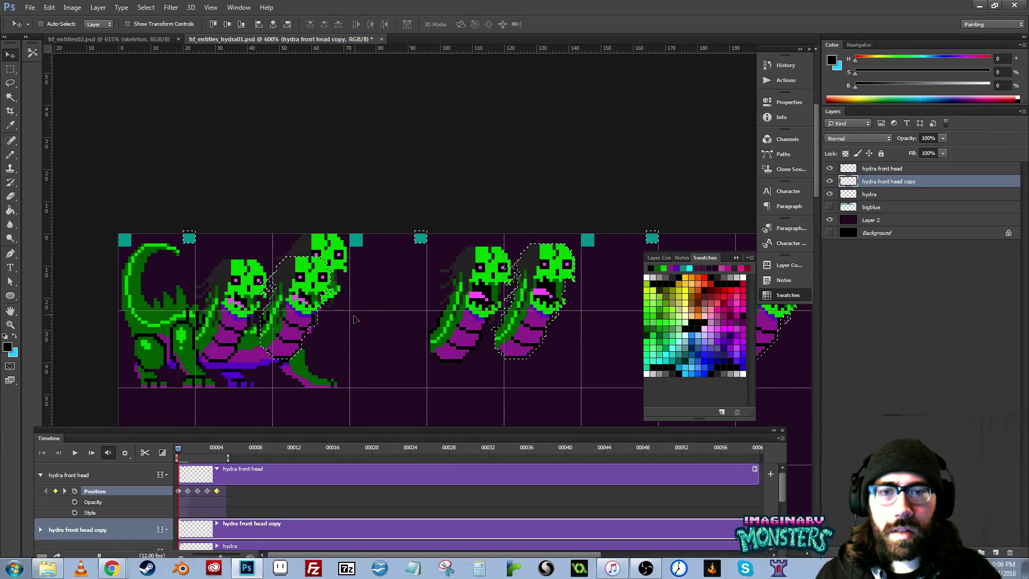
- Shift the duplicated head sprites one whole frame left over the rear head and check their placement along the row
{"action": "left_click_drag", "start_coordinate": [537, 306], "coordinate": [304, 306]}
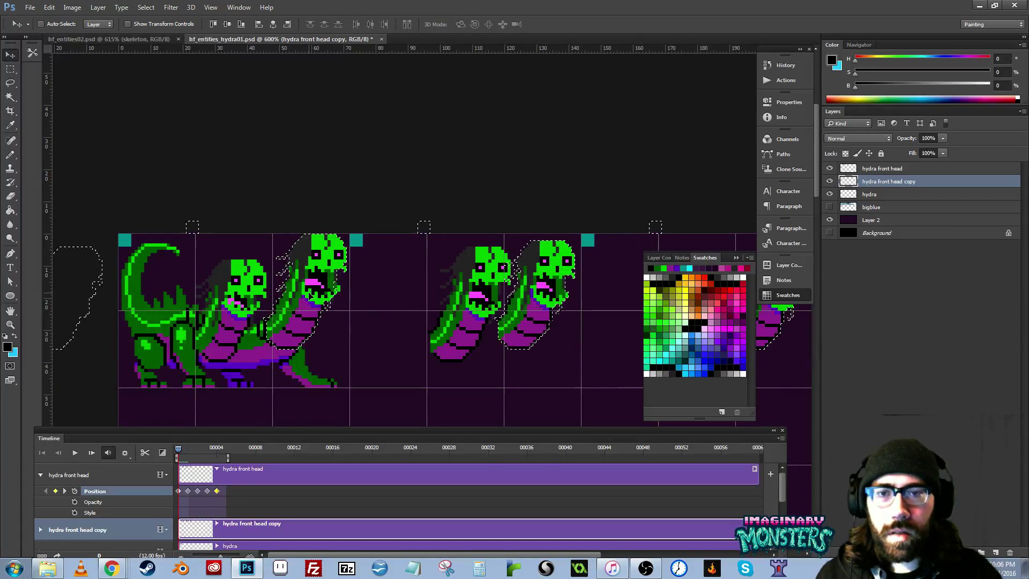
{"action": "left_click_drag", "start_coordinate": [415, 301], "coordinate": [235, 322]}
{"action": "left_click_drag", "start_coordinate": [367, 305], "coordinate": [110, 305]}
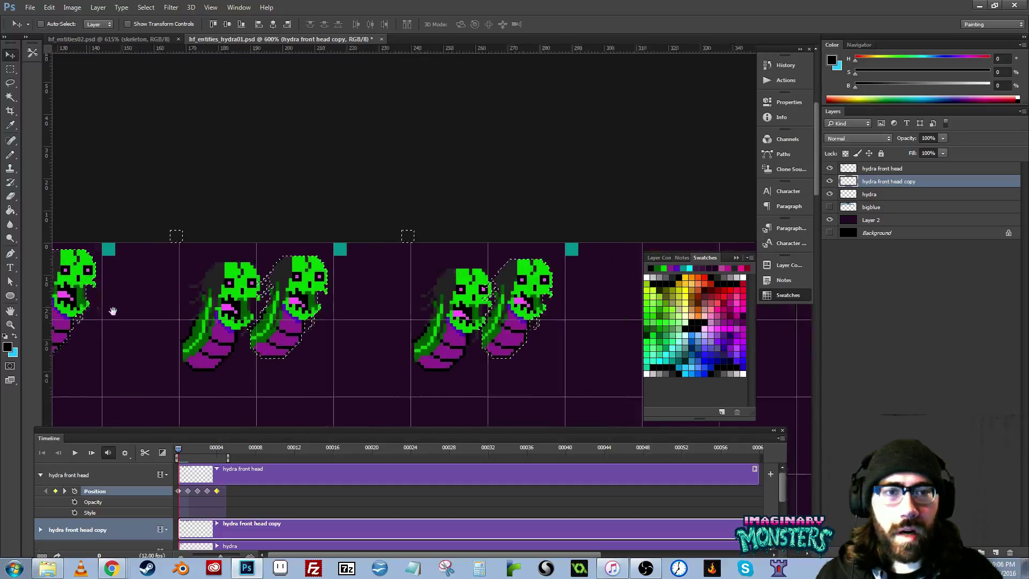
{"action": "left_click_drag", "start_coordinate": [246, 303], "coordinate": [651, 311]}
{"action": "left_click_drag", "start_coordinate": [306, 301], "coordinate": [537, 251]}
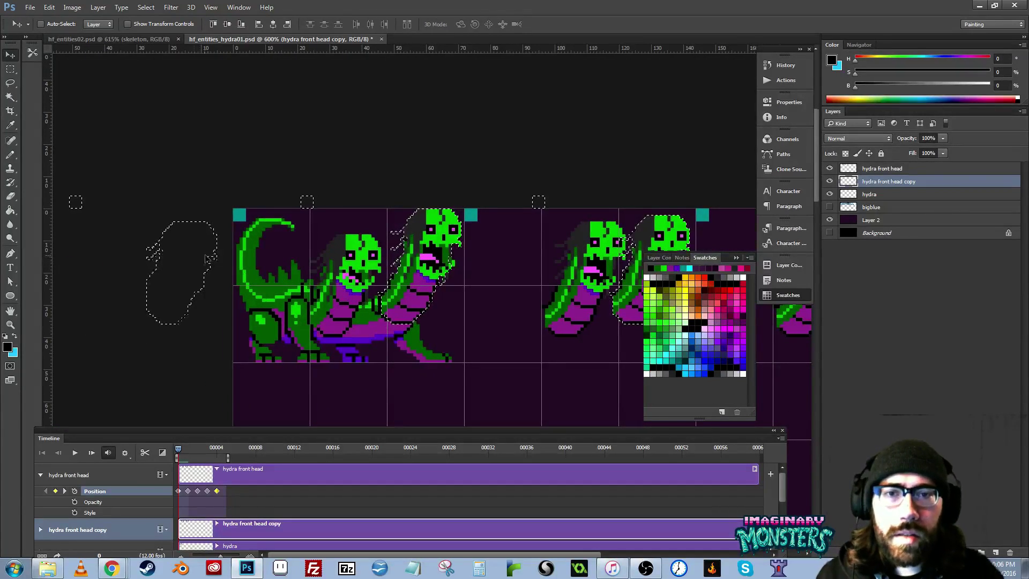
- Shift the duplicated head sprites one whole frame right so the first sprite covers the rear head, and deselect them
{"action": "left_click_drag", "start_coordinate": [161, 269], "coordinate": [423, 268]}
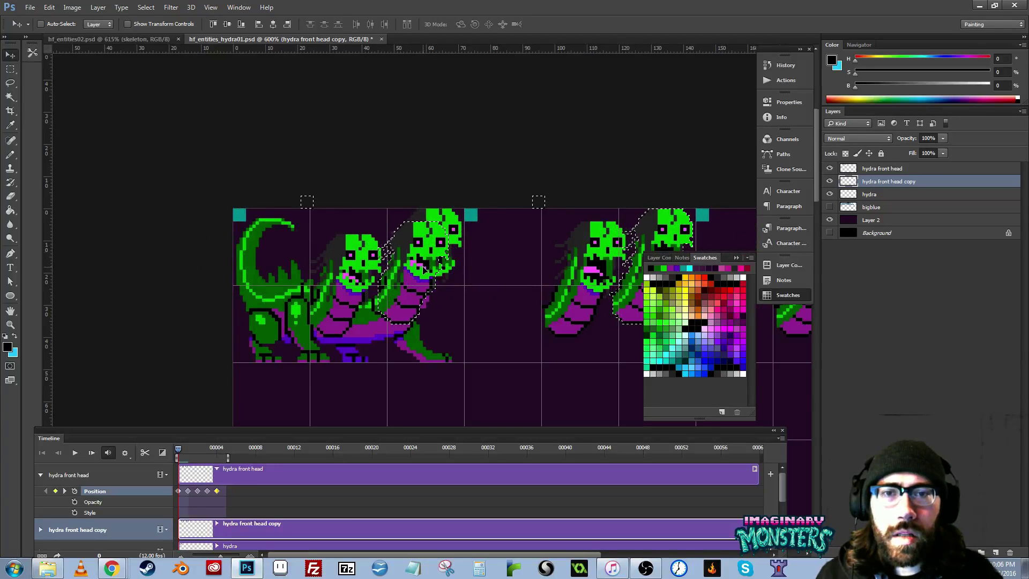
{"action": "left_click_drag", "start_coordinate": [502, 285], "coordinate": [473, 283]}
{"action": "key", "text": "ctrl+d"}
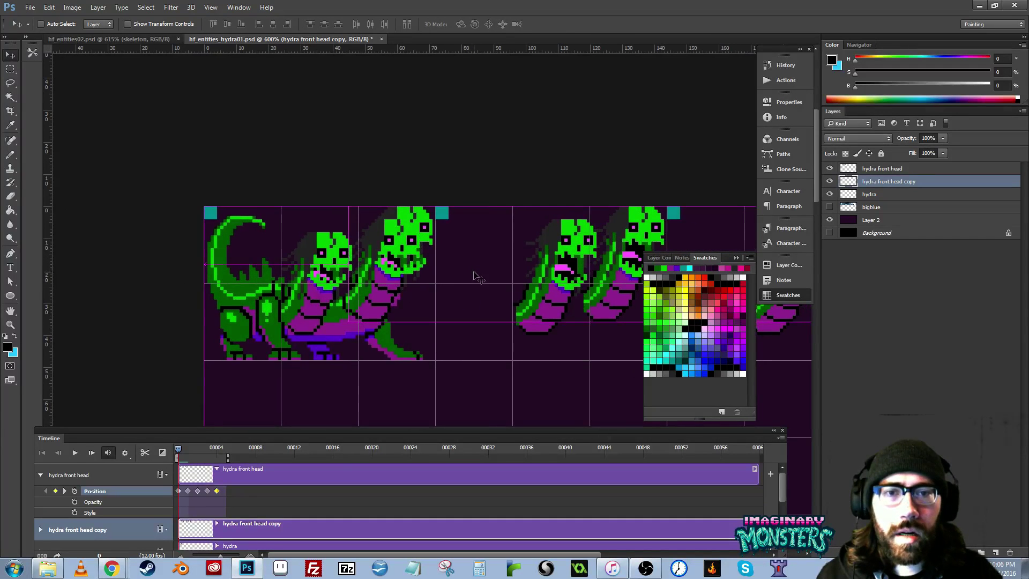
- Play the animation to preview both heads moving, stop it and return the playhead to frame 0
{"action": "scroll", "coordinate": [475, 277], "scroll_direction": "right", "scroll_amount": 3}
{"action": "key", "text": "space"}
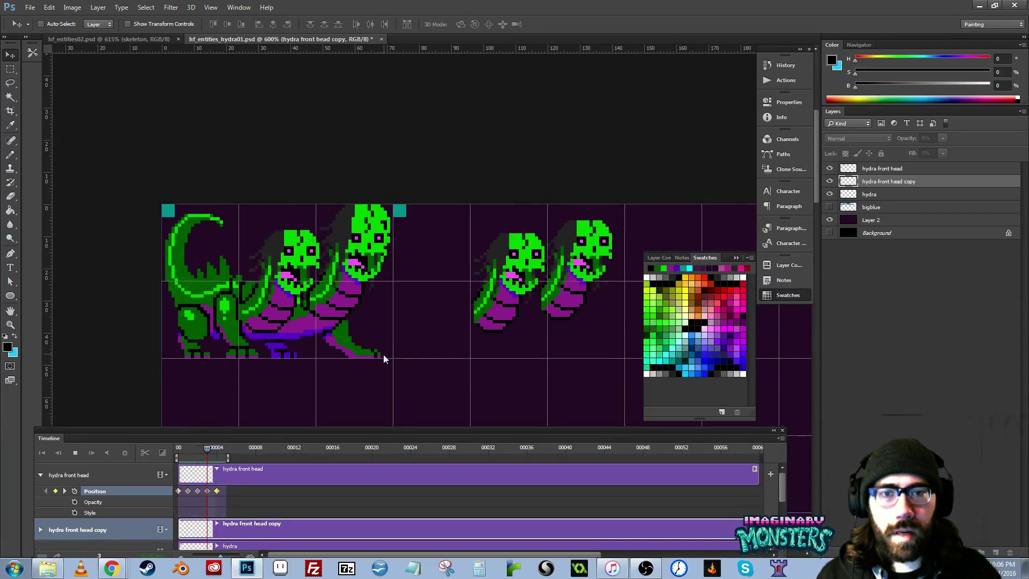
{"action": "key", "text": "space"}
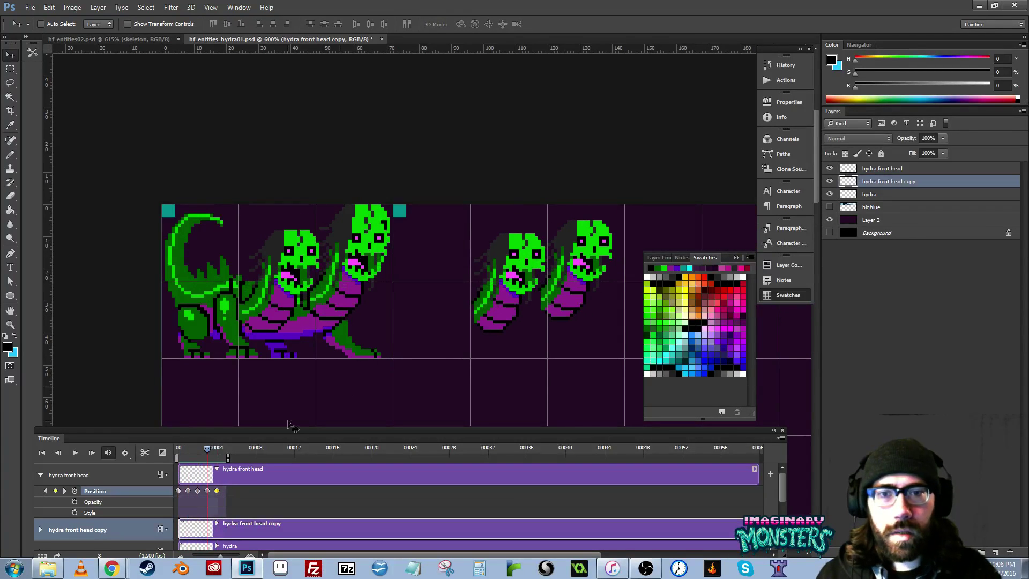
{"action": "left_click", "coordinate": [183, 449]}
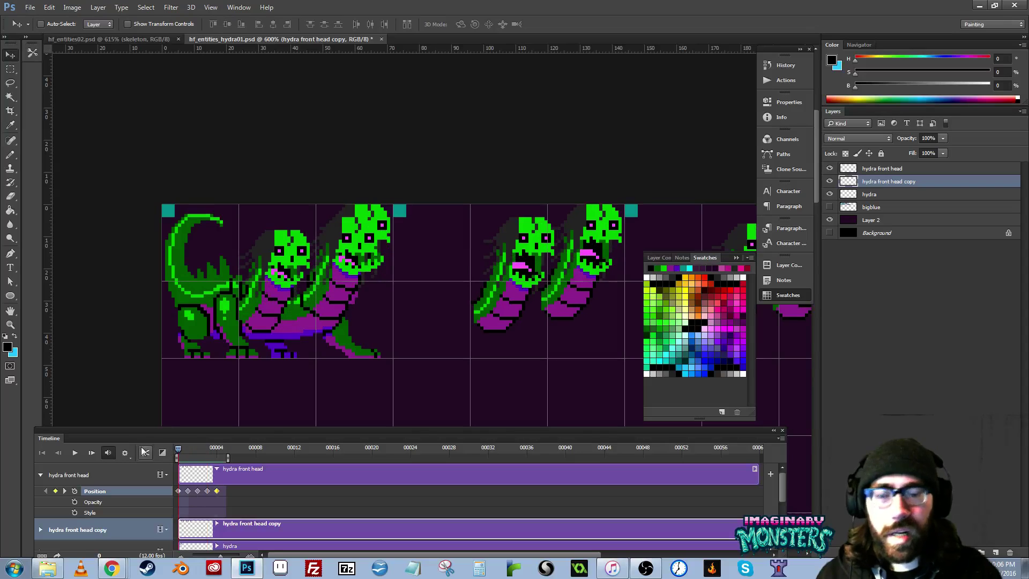
- Hide the duplicated head layer and erase the original rear head and upper neck from the hydra layer
{"action": "left_click", "coordinate": [829, 182]}
{"action": "key", "text": "z"}
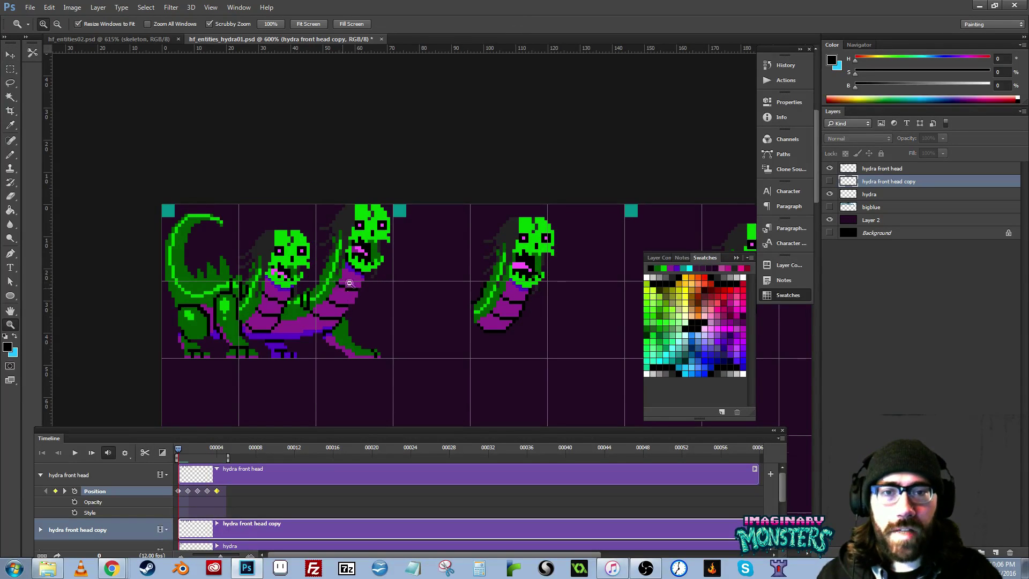
{"action": "left_click", "coordinate": [369, 272]}
{"action": "key", "text": "e"}
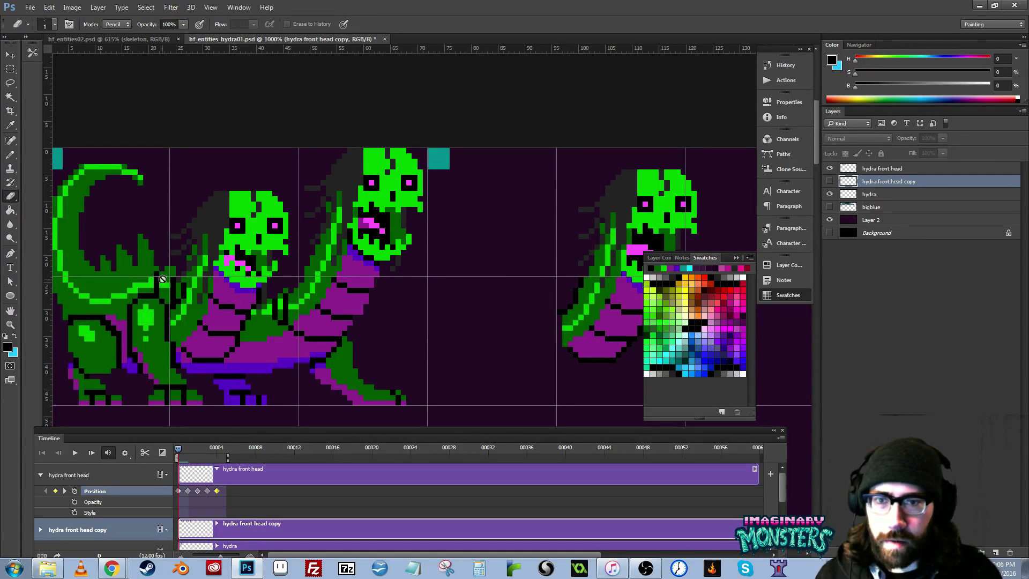
{"action": "left_click", "coordinate": [860, 196]}
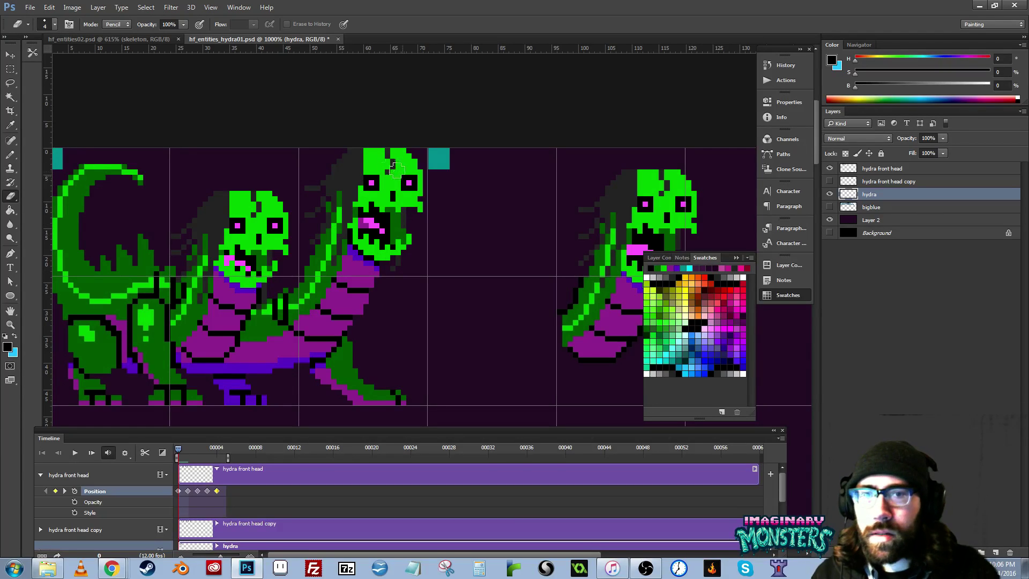
{"action": "mouse_move", "coordinate": [395, 149]}
{"action": "left_mouse_down"}
{"action": "mouse_move", "coordinate": [420, 209]}
{"action": "mouse_move", "coordinate": [423, 164]}
{"action": "mouse_move", "coordinate": [347, 150]}
{"action": "mouse_move", "coordinate": [310, 241]}
{"action": "left_mouse_up"}
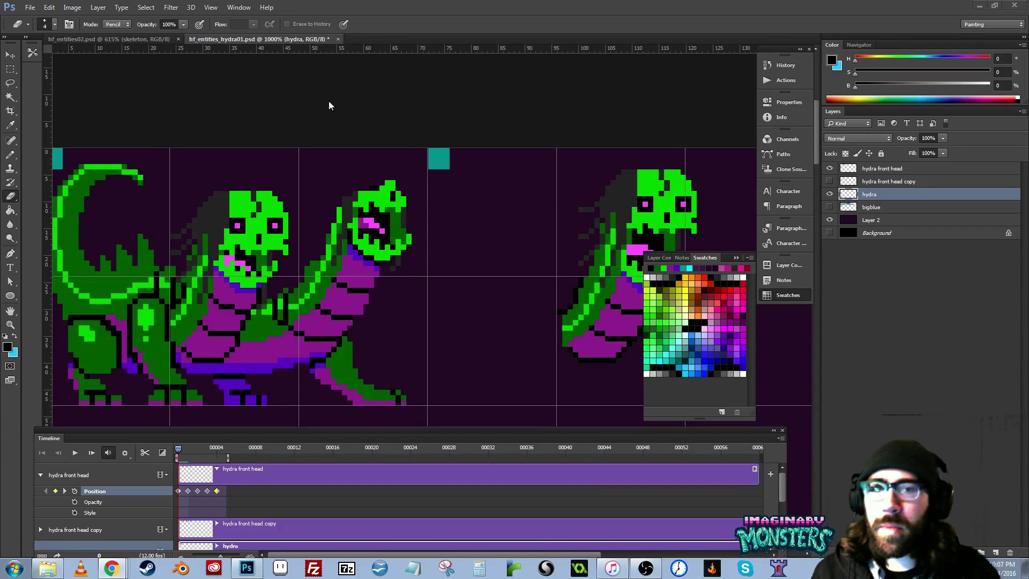
{"action": "mouse_move", "coordinate": [369, 176]}
{"action": "left_mouse_down"}
{"action": "mouse_move", "coordinate": [332, 204]}
{"action": "mouse_move", "coordinate": [382, 196]}
{"action": "mouse_move", "coordinate": [389, 239]}
{"action": "left_mouse_up"}
{"action": "mouse_move", "coordinate": [319, 233]}
{"action": "left_mouse_down"}
{"action": "mouse_move", "coordinate": [330, 256]}
{"action": "mouse_move", "coordinate": [307, 267]}
{"action": "mouse_move", "coordinate": [388, 267]}
{"action": "mouse_move", "coordinate": [317, 249]}
{"action": "mouse_move", "coordinate": [377, 259]}
{"action": "left_mouse_up"}
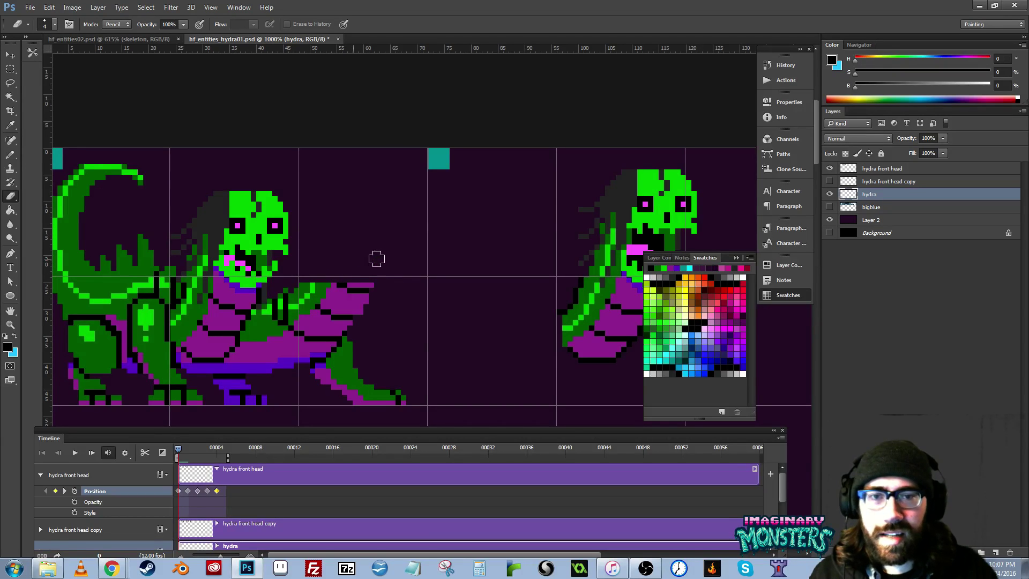
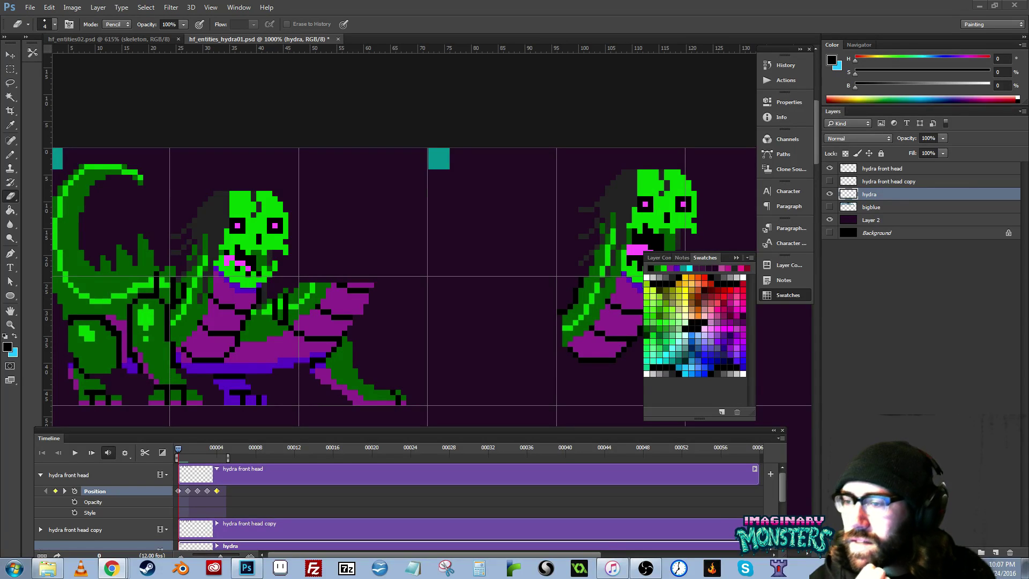
{"action": "left_click", "coordinate": [396, 254]}
{"action": "mouse_move", "coordinate": [366, 279]}
{"action": "left_mouse_down"}
{"action": "mouse_move", "coordinate": [394, 272]}
{"action": "mouse_move", "coordinate": [367, 276]}
{"action": "mouse_move", "coordinate": [385, 289]}
{"action": "left_mouse_up"}
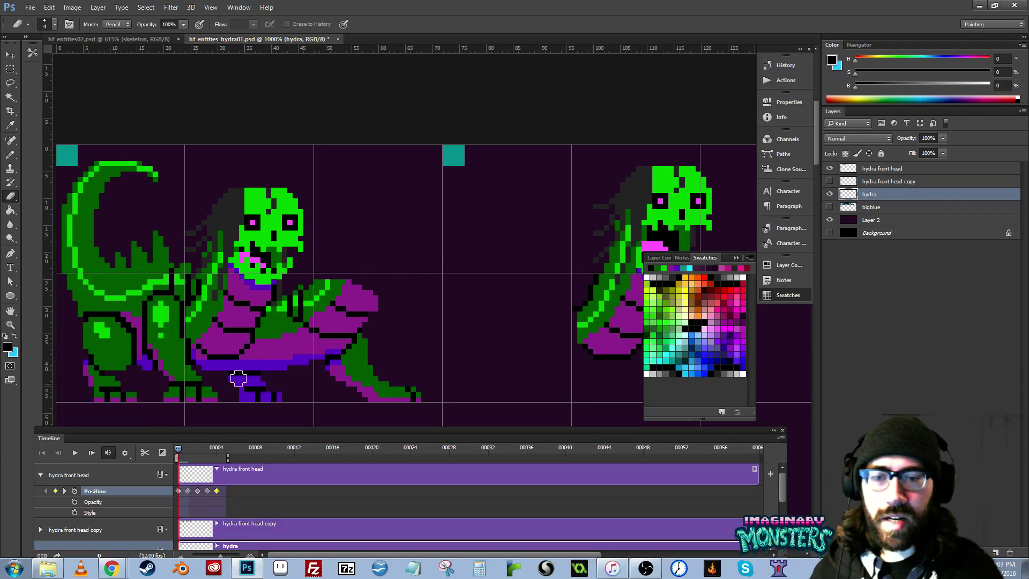
- Compare the duplicated head with the leftover rear neck stump and erase the stump's excess upper edge on the hydra layer
{"action": "left_click", "coordinate": [829, 181]}
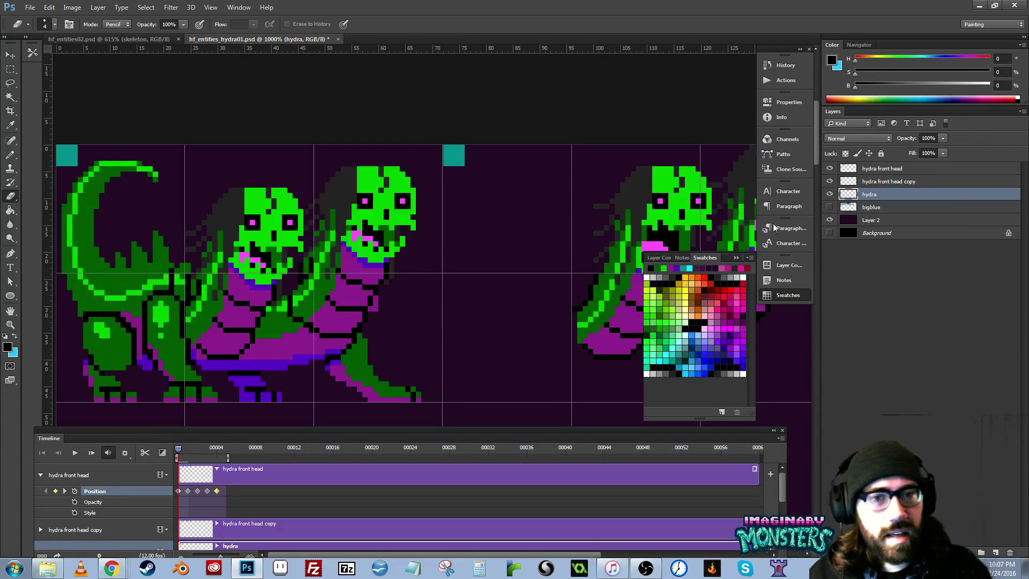
{"action": "left_click_drag", "start_coordinate": [321, 369], "coordinate": [344, 381]}
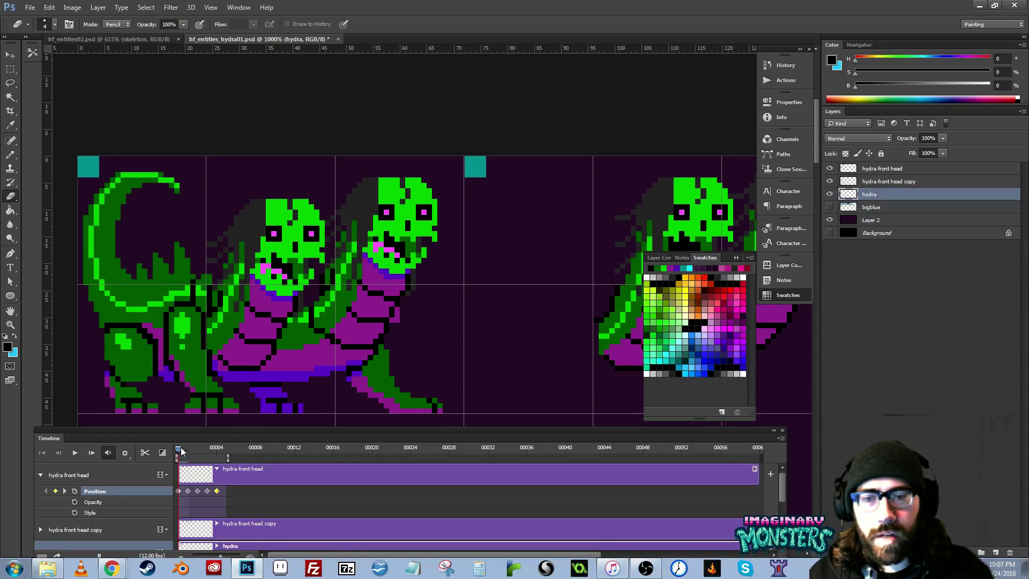
{"action": "mouse_move", "coordinate": [185, 452]}
{"action": "left_mouse_down"}
{"action": "mouse_move", "coordinate": [195, 454]}
{"action": "mouse_move", "coordinate": [165, 451]}
{"action": "left_mouse_up"}
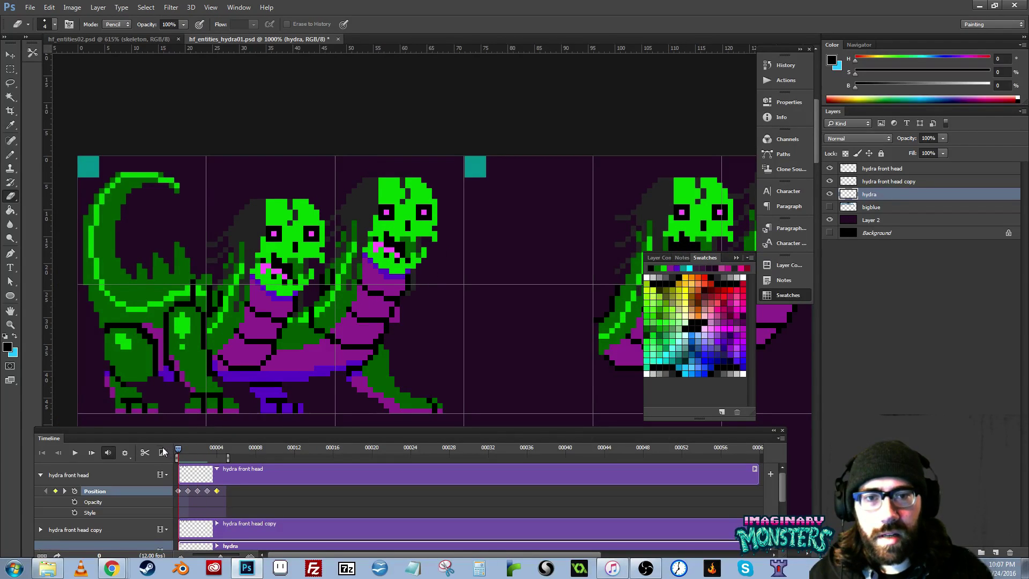
{"action": "left_click", "coordinate": [829, 182]}
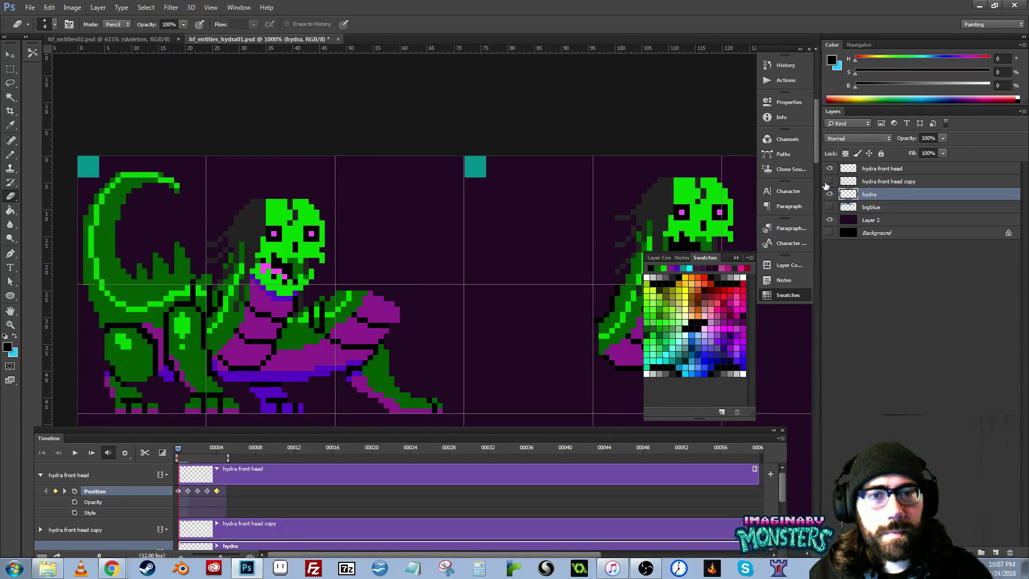
{"action": "left_click", "coordinate": [829, 181]}
{"action": "left_click", "coordinate": [829, 181]}
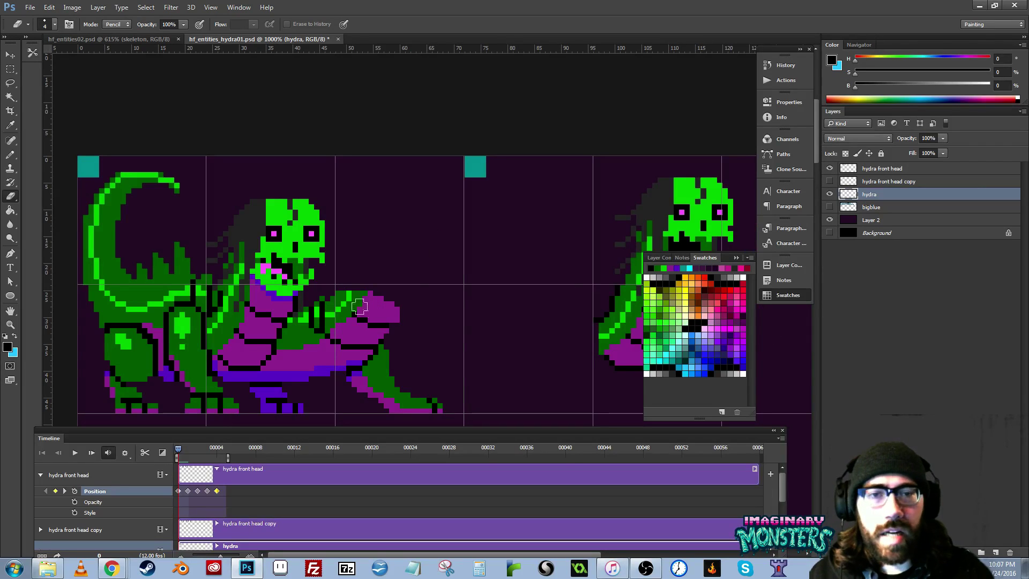
{"action": "left_click_drag", "start_coordinate": [395, 304], "coordinate": [394, 319]}
{"action": "mouse_move", "coordinate": [323, 287]}
{"action": "left_mouse_down"}
{"action": "mouse_move", "coordinate": [360, 290]}
{"action": "mouse_move", "coordinate": [357, 306]}
{"action": "mouse_move", "coordinate": [381, 320]}
{"action": "left_mouse_up"}
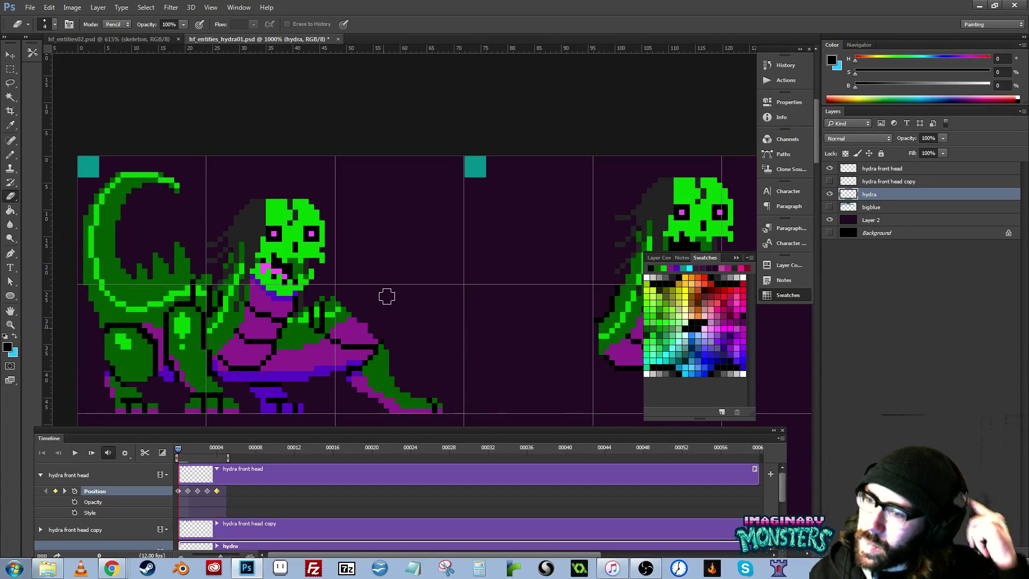
{"action": "left_click_drag", "start_coordinate": [312, 330], "coordinate": [267, 324]}
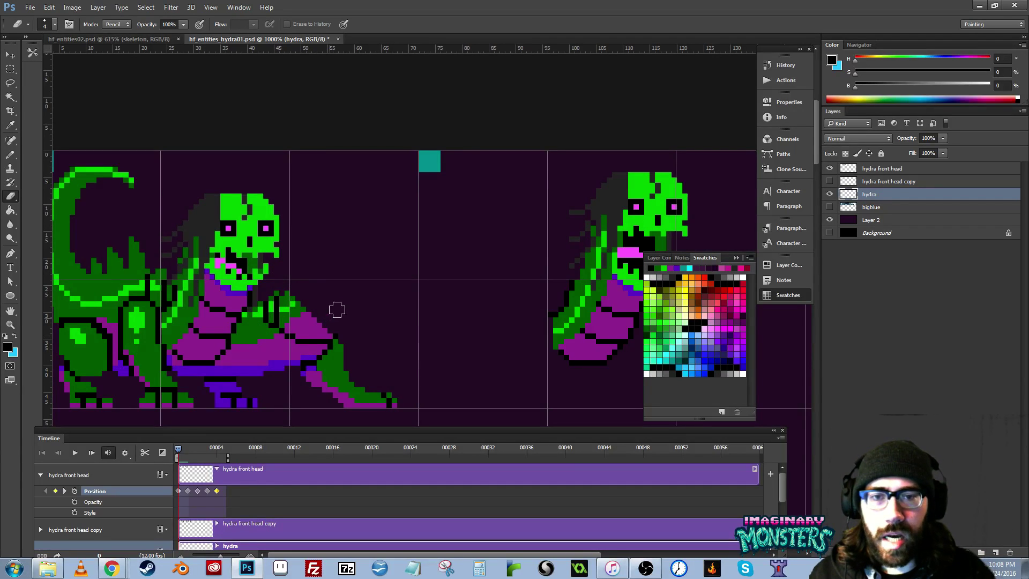
{"action": "left_click_drag", "start_coordinate": [352, 344], "coordinate": [362, 343]}
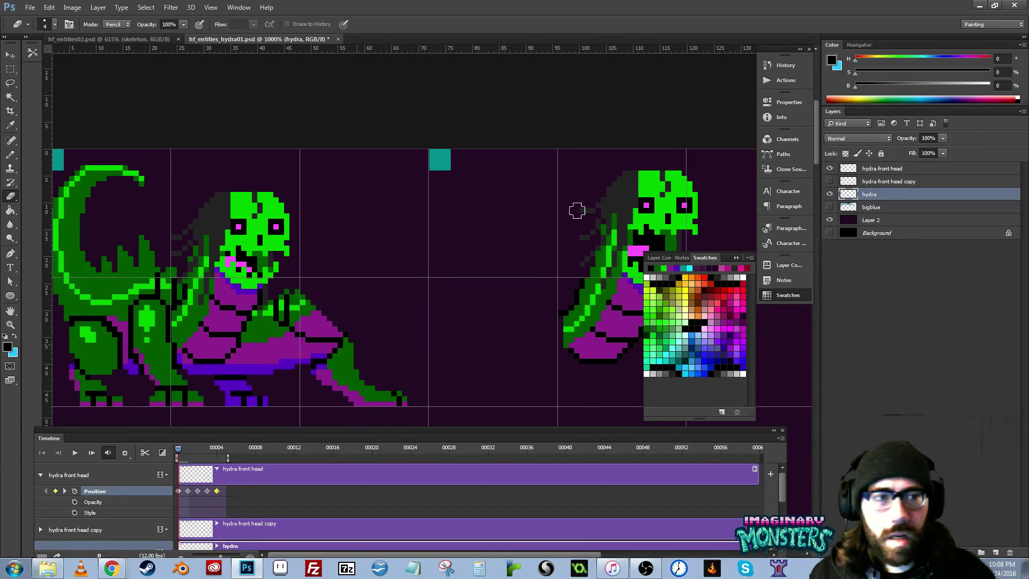
- Toggle the head and hydra layers' visibility to check up close which layer holds the pixels around the rear neck
{"action": "left_click", "coordinate": [830, 181]}
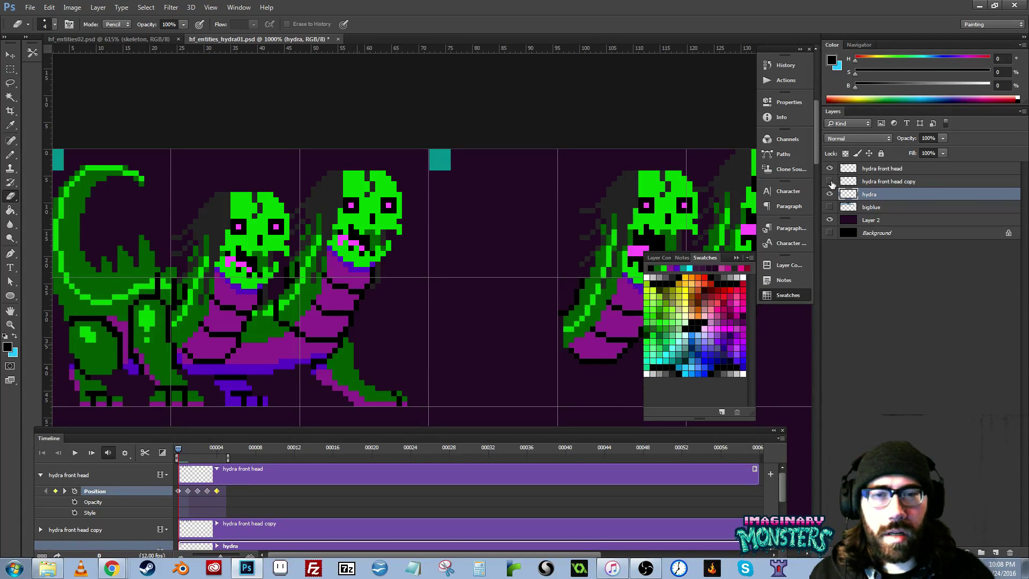
{"action": "left_click", "coordinate": [830, 182]}
{"action": "left_click_drag", "start_coordinate": [422, 304], "coordinate": [440, 322]}
{"action": "key", "text": "z"}
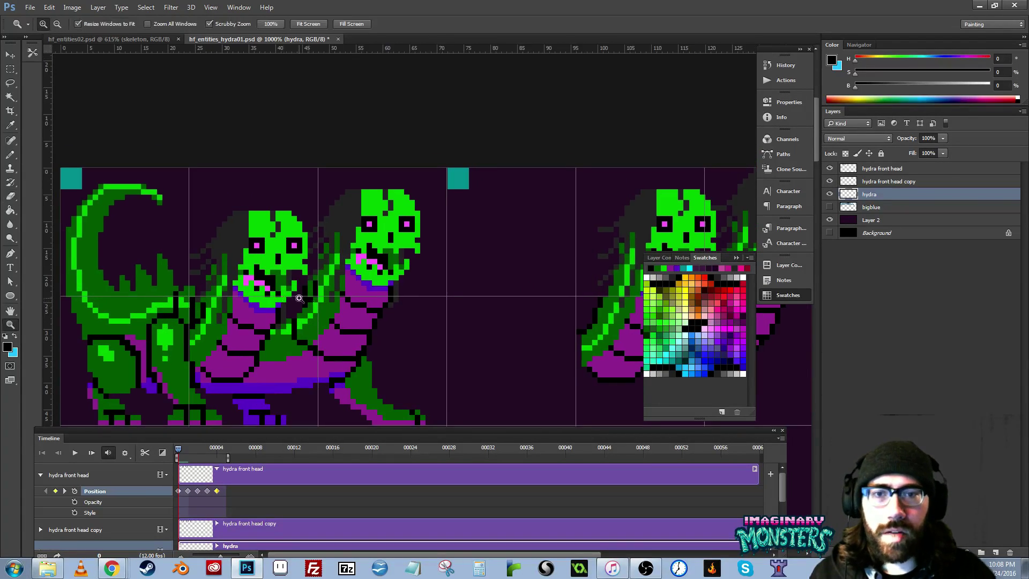
{"action": "left_click_drag", "start_coordinate": [319, 293], "coordinate": [347, 289]}
{"action": "key", "text": "e"}
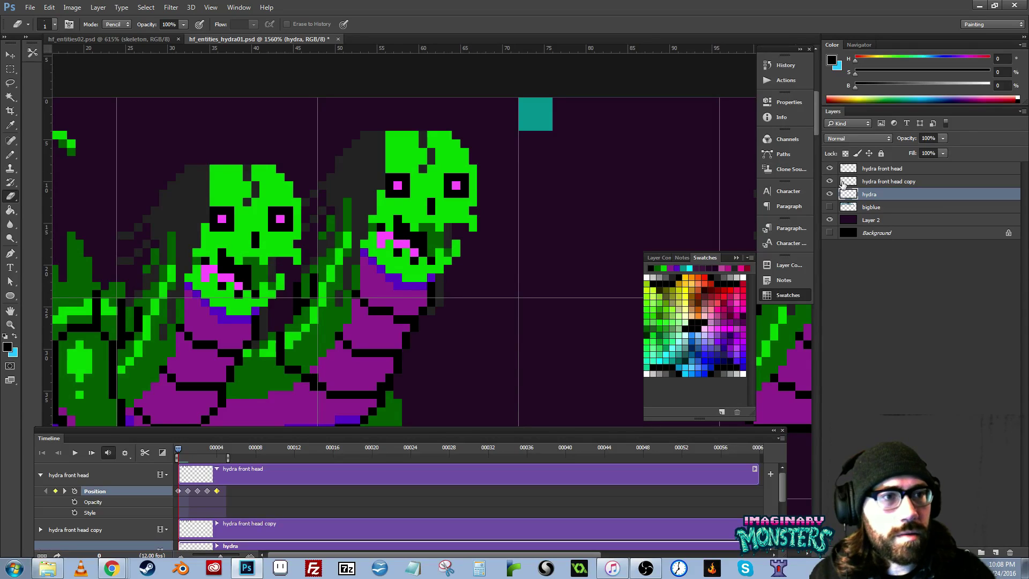
{"action": "left_click_drag", "start_coordinate": [408, 281], "coordinate": [430, 269]}
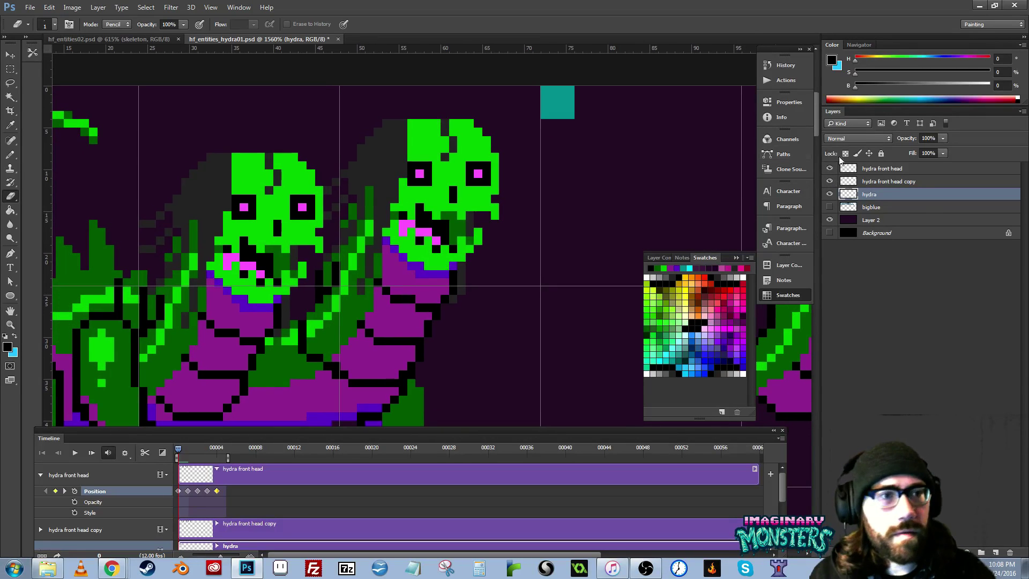
{"action": "left_click", "coordinate": [829, 181]}
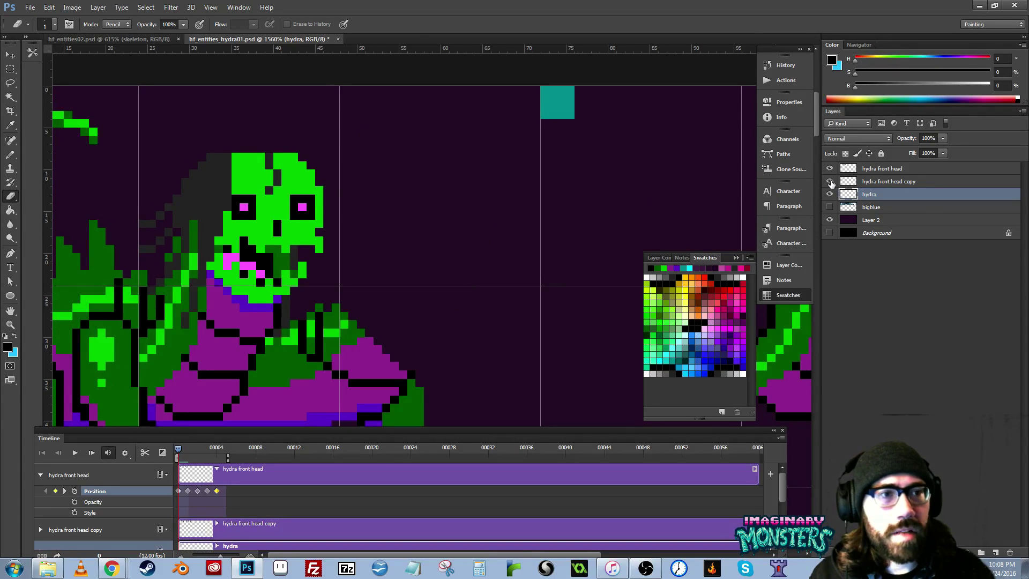
{"action": "left_click", "coordinate": [830, 181]}
{"action": "left_click", "coordinate": [830, 168]}
{"action": "left_click", "coordinate": [829, 168]}
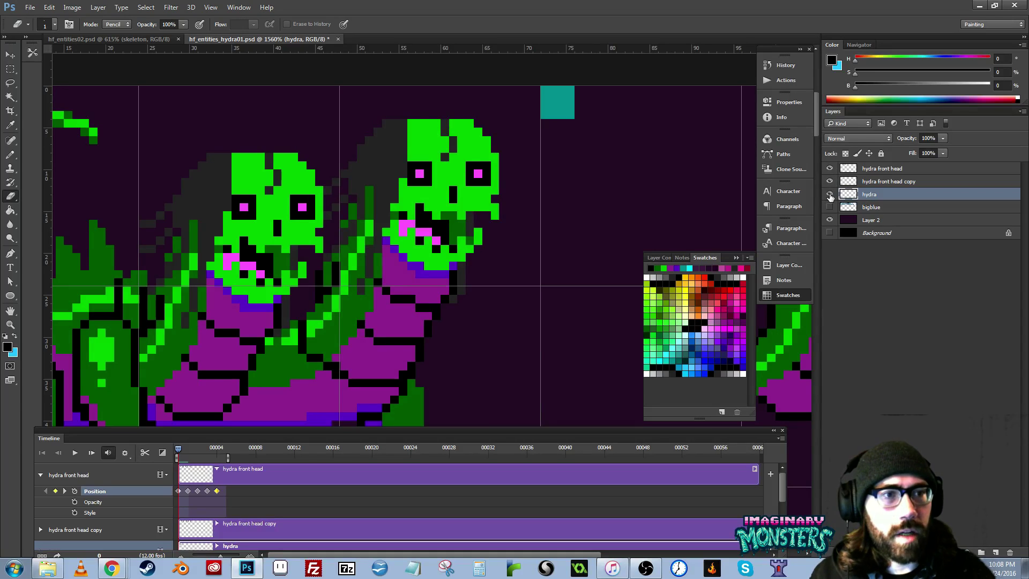
{"action": "left_click", "coordinate": [830, 194]}
{"action": "left_click", "coordinate": [830, 194]}
{"action": "left_click", "coordinate": [830, 181]}
{"action": "left_click", "coordinate": [830, 181]}
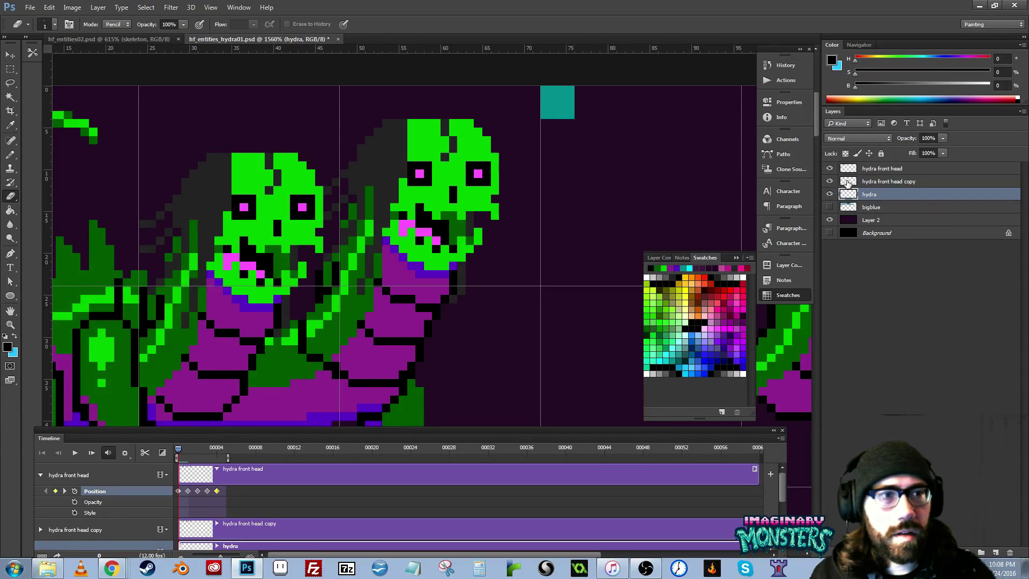
- Erase stray pixels along the back edge of the rear neck on the duplicated head layer, and sample the neck's dark green for the Pencil
{"action": "left_click", "coordinate": [848, 182]}
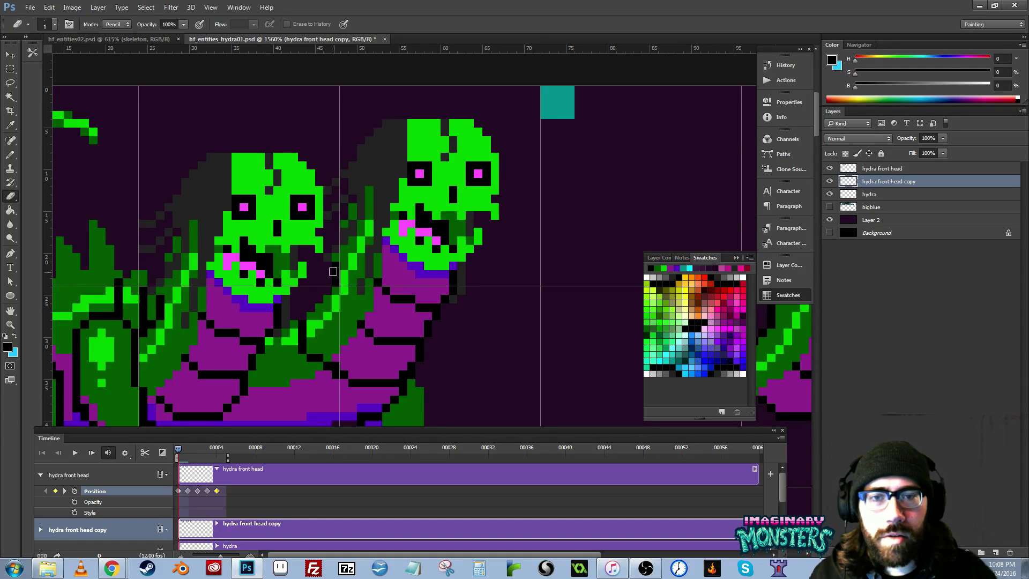
{"action": "left_click_drag", "start_coordinate": [369, 234], "coordinate": [351, 279]}
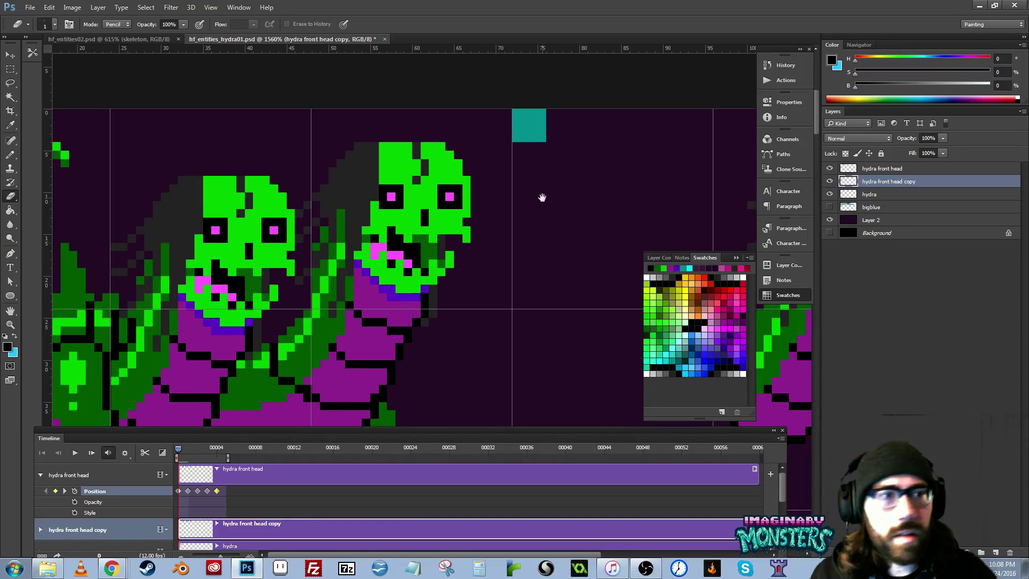
{"action": "left_click", "coordinate": [829, 170]}
{"action": "left_click", "coordinate": [829, 170]}
{"action": "left_click", "coordinate": [829, 181]}
{"action": "left_click", "coordinate": [829, 181]}
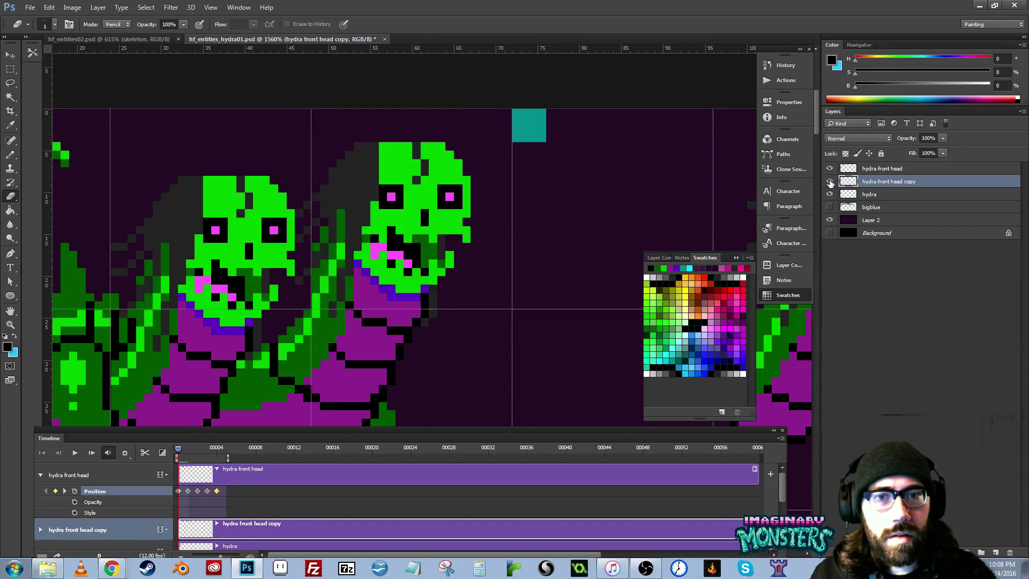
{"action": "left_click_drag", "start_coordinate": [468, 267], "coordinate": [561, 241]}
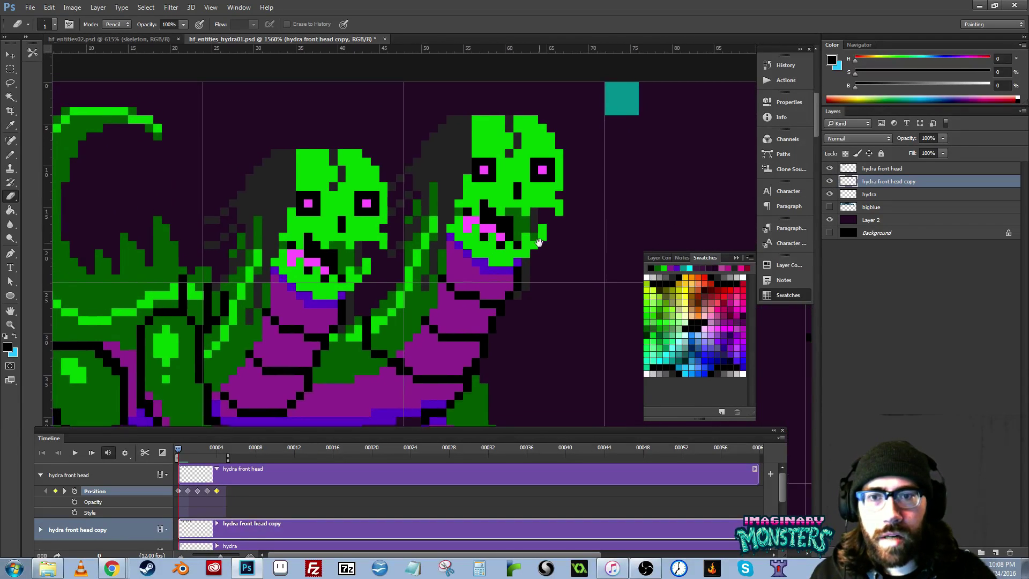
{"action": "left_click_drag", "start_coordinate": [416, 204], "coordinate": [407, 220]}
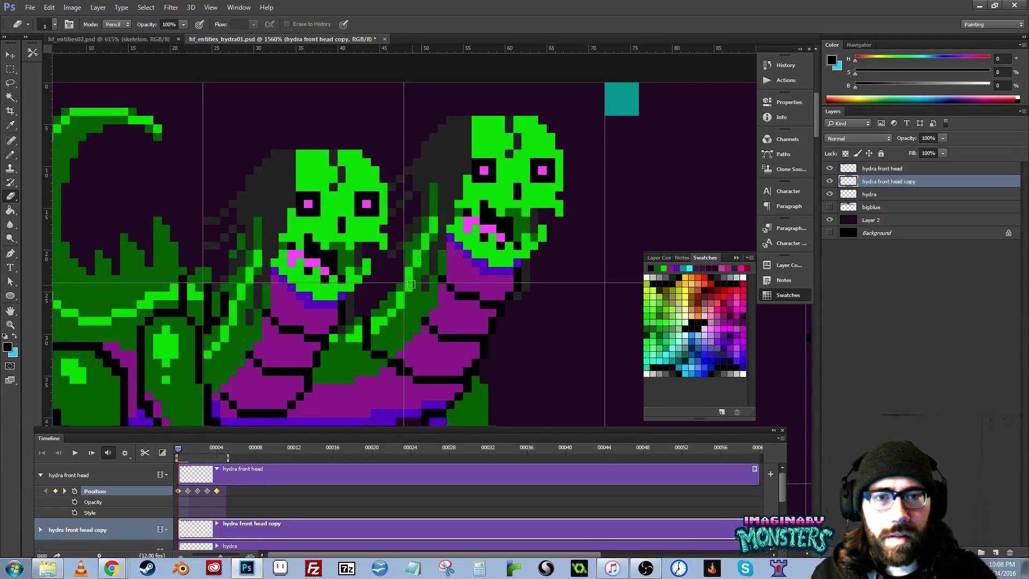
{"action": "left_click", "coordinate": [408, 247]}
{"action": "left_click_drag", "start_coordinate": [435, 283], "coordinate": [380, 322]}
{"action": "key", "text": "b"}
{"action": "left_click", "coordinate": [402, 256], "text": "alt"}
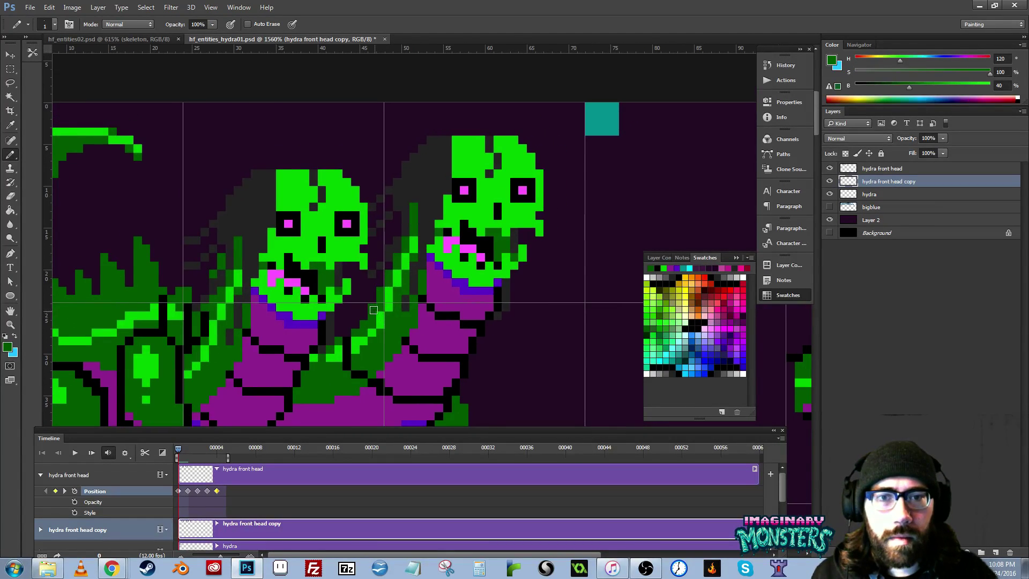
{"action": "left_click_drag", "start_coordinate": [347, 356], "coordinate": [417, 347]}
- Erase a stray pixel behind the front neck on the hydra front head layer, and sample black for the Pencil
{"action": "mouse_move", "coordinate": [183, 451]}
{"action": "left_mouse_down"}
{"action": "mouse_move", "coordinate": [211, 449]}
{"action": "mouse_move", "coordinate": [176, 448]}
{"action": "left_mouse_up"}
{"action": "key", "text": "v"}
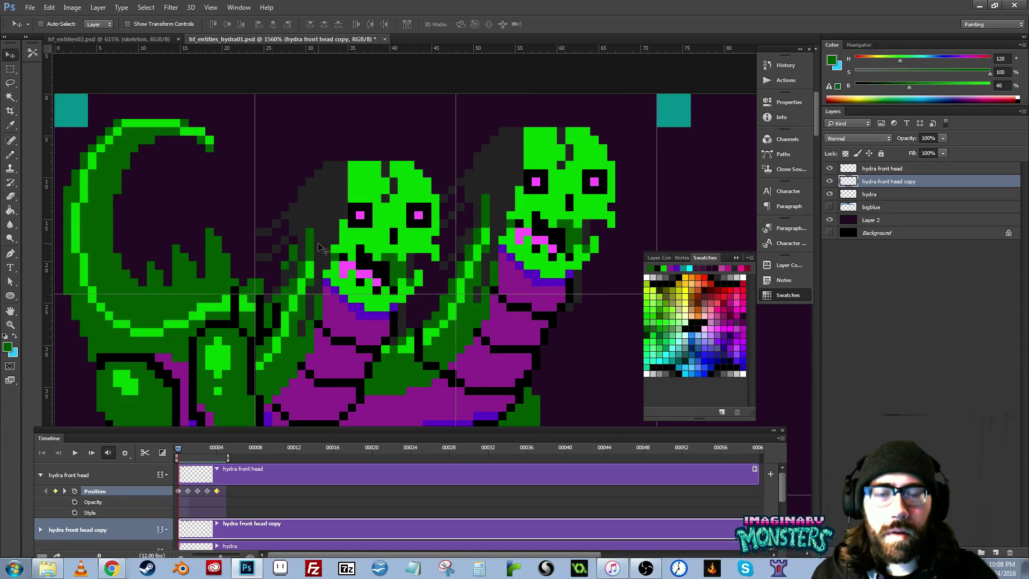
{"action": "left_click", "coordinate": [318, 246]}
{"action": "key", "text": "e"}
{"action": "left_click", "coordinate": [288, 272]}
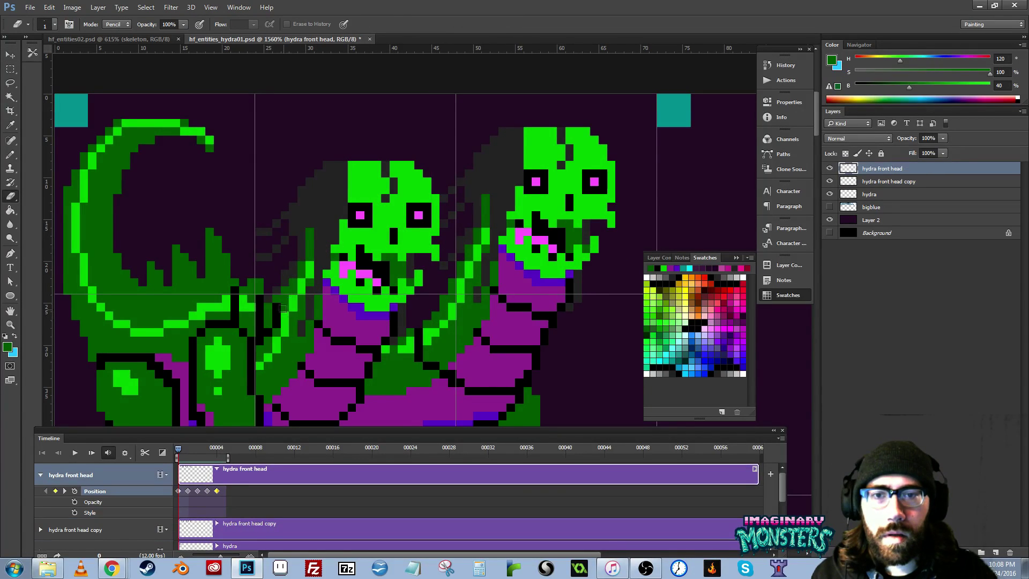
{"action": "mouse_move", "coordinate": [179, 452]}
{"action": "left_mouse_down"}
{"action": "mouse_move", "coordinate": [188, 452]}
{"action": "mouse_move", "coordinate": [178, 450]}
{"action": "left_mouse_up"}
{"action": "mouse_move", "coordinate": [286, 330]}
{"action": "left_mouse_down"}
{"action": "mouse_move", "coordinate": [281, 337]}
{"action": "mouse_move", "coordinate": [316, 329]}
{"action": "mouse_move", "coordinate": [254, 339]}
{"action": "left_mouse_up"}
{"action": "key", "text": "b"}
{"action": "key", "text": "z"}
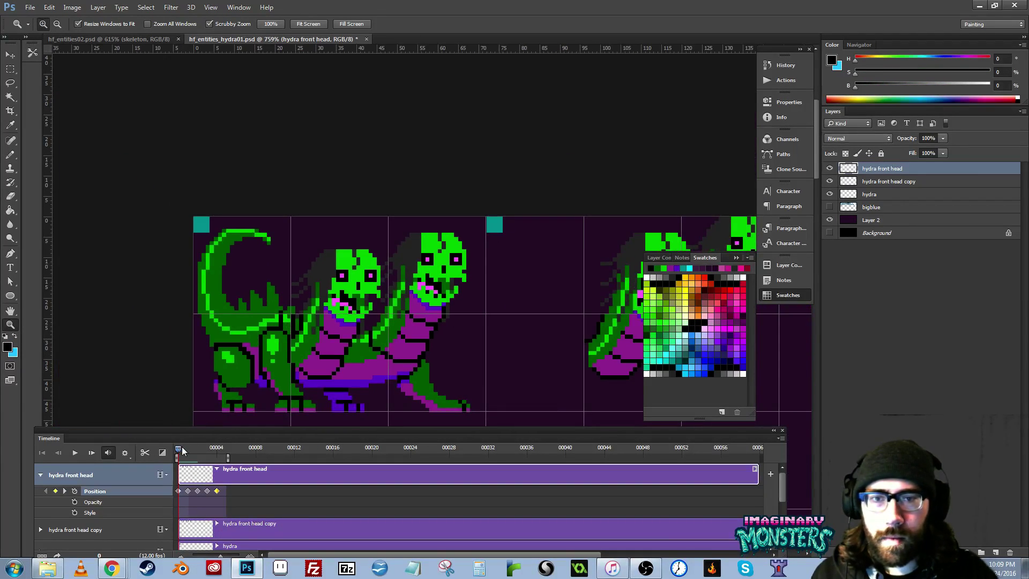
- Compare the two heads across the frame strip and in the timeline, and select the hydra front head copy layer
{"action": "mouse_move", "coordinate": [180, 448]}
{"action": "left_mouse_down"}
{"action": "mouse_move", "coordinate": [235, 456]}
{"action": "mouse_move", "coordinate": [166, 456]}
{"action": "left_mouse_up"}
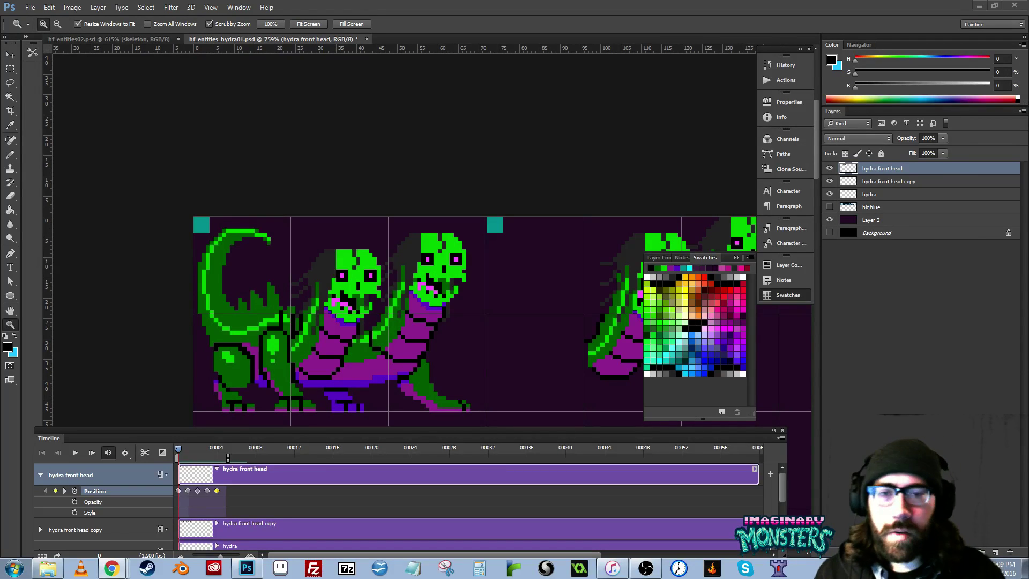
{"action": "left_click_drag", "start_coordinate": [566, 236], "coordinate": [332, 188]}
{"action": "left_click_drag", "start_coordinate": [394, 249], "coordinate": [350, 251]}
{"action": "left_click_drag", "start_coordinate": [274, 274], "coordinate": [361, 276]}
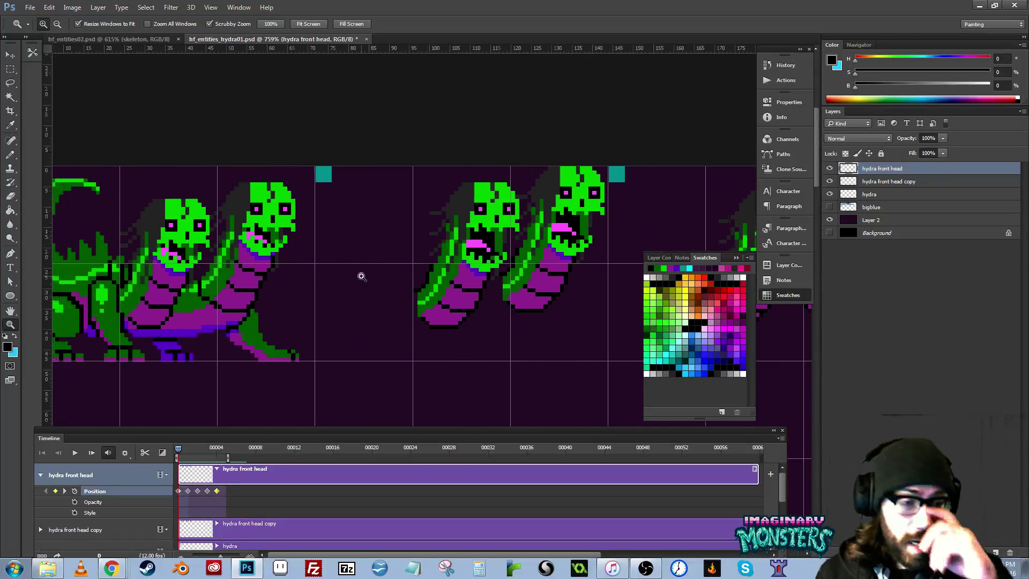
{"action": "key", "text": "v"}
{"action": "left_click", "coordinate": [253, 193], "text": "ctrl"}
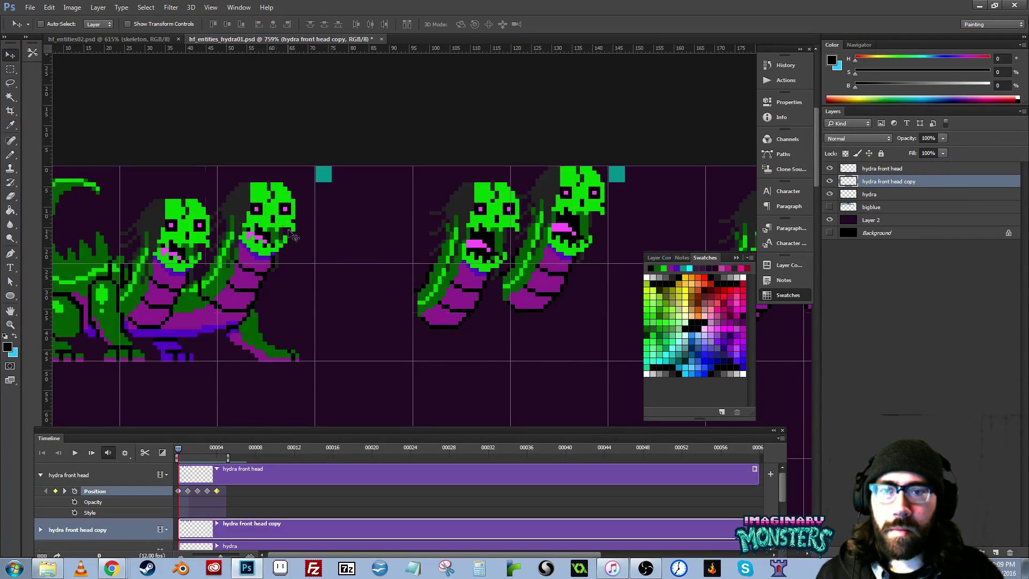
{"action": "left_click_drag", "start_coordinate": [338, 257], "coordinate": [287, 258]}
{"action": "left_click_drag", "start_coordinate": [480, 260], "coordinate": [474, 259]}
{"action": "left_click_drag", "start_coordinate": [198, 206], "coordinate": [304, 224]}
{"action": "key", "text": "space"}
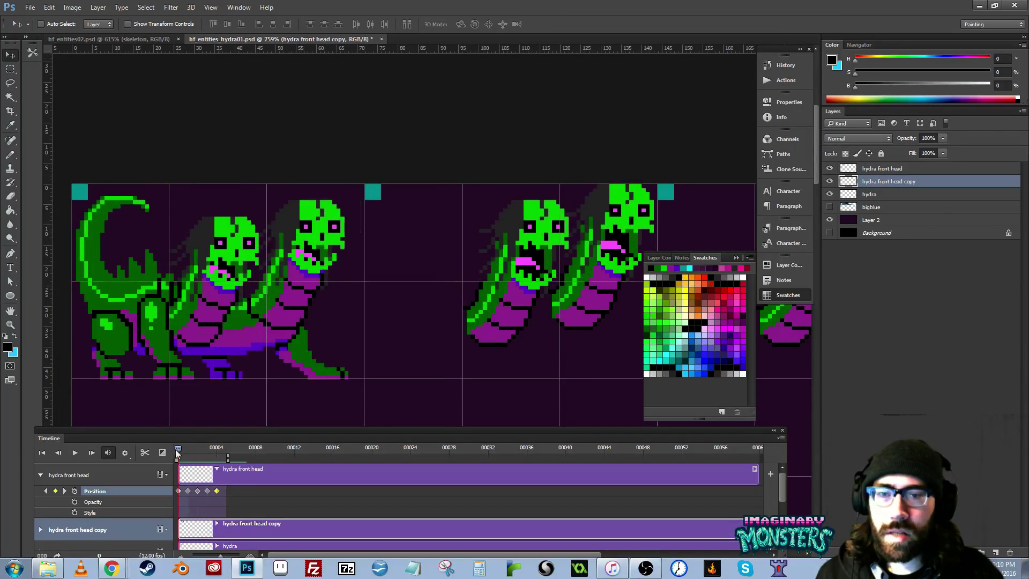
{"action": "left_click", "coordinate": [208, 451]}
{"action": "left_click_drag", "start_coordinate": [208, 452], "coordinate": [178, 451]}
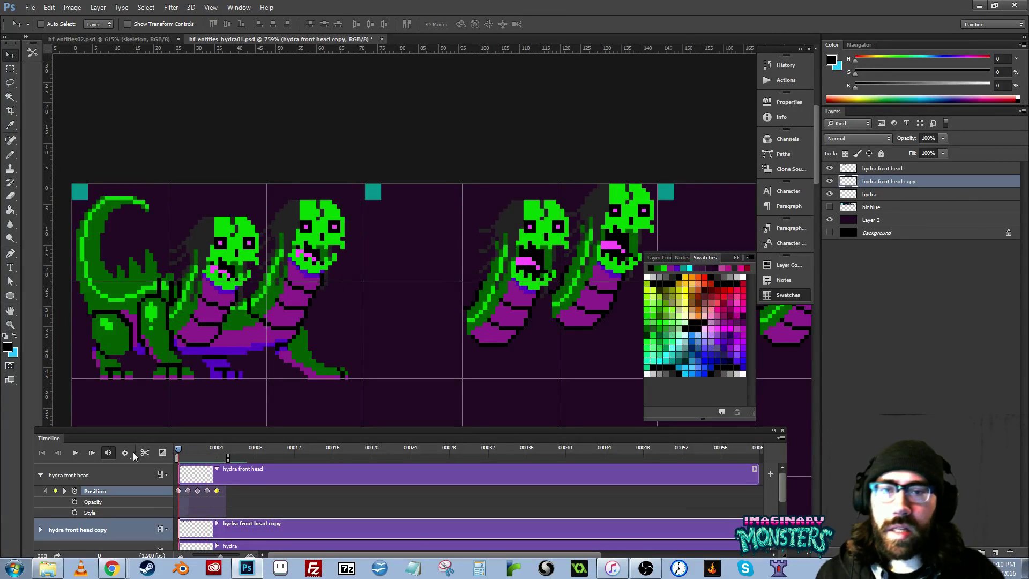
- Erase stray pixels along the lower back edge of the rear neck on the hydra front head copy layer
{"action": "key", "text": "s"}
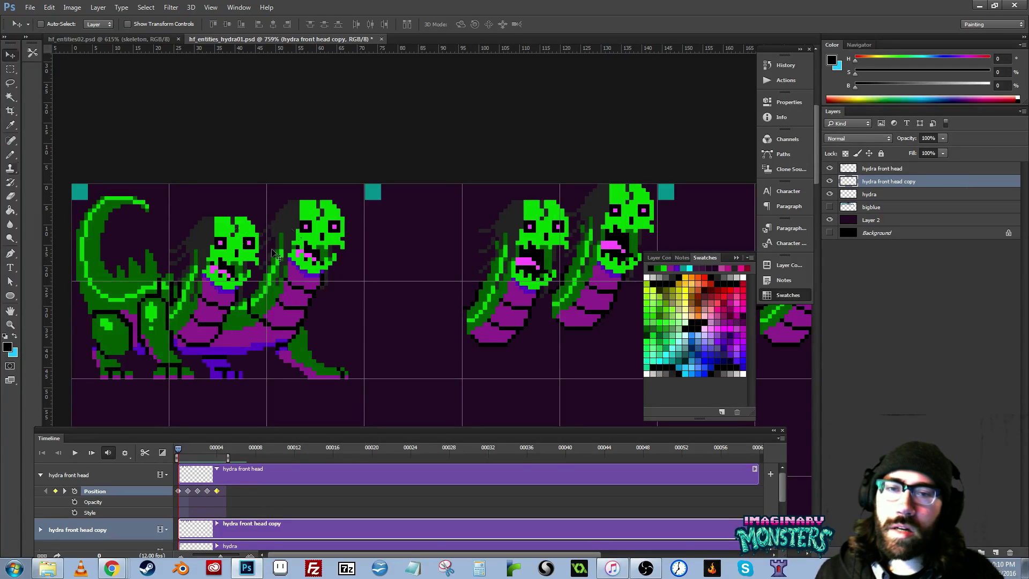
{"action": "key", "text": "b"}
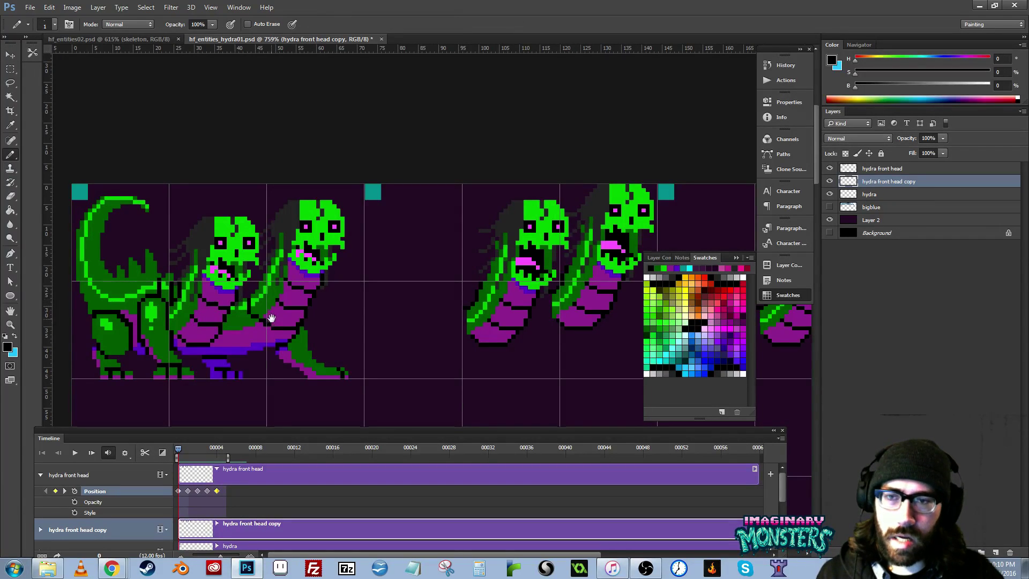
{"action": "left_click_drag", "start_coordinate": [271, 319], "coordinate": [290, 322]}
{"action": "left_click", "coordinate": [289, 320], "text": "ctrl"}
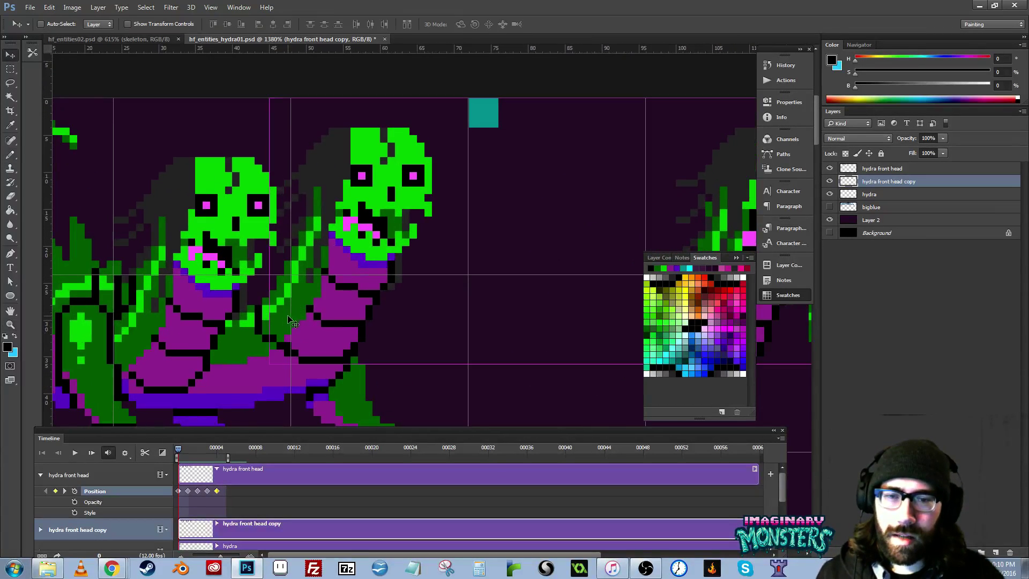
{"action": "key", "text": "e"}
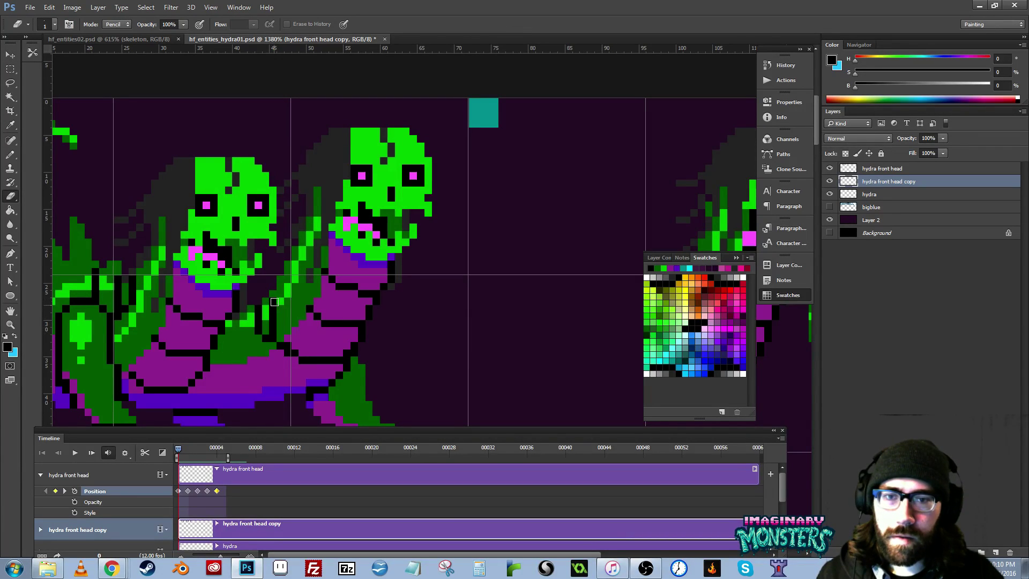
- Scrub through the five-frame loop and examine both necks up close and at a reduced zoom for leftover pixels
{"action": "left_click_drag", "start_coordinate": [493, 313], "coordinate": [259, 288]}
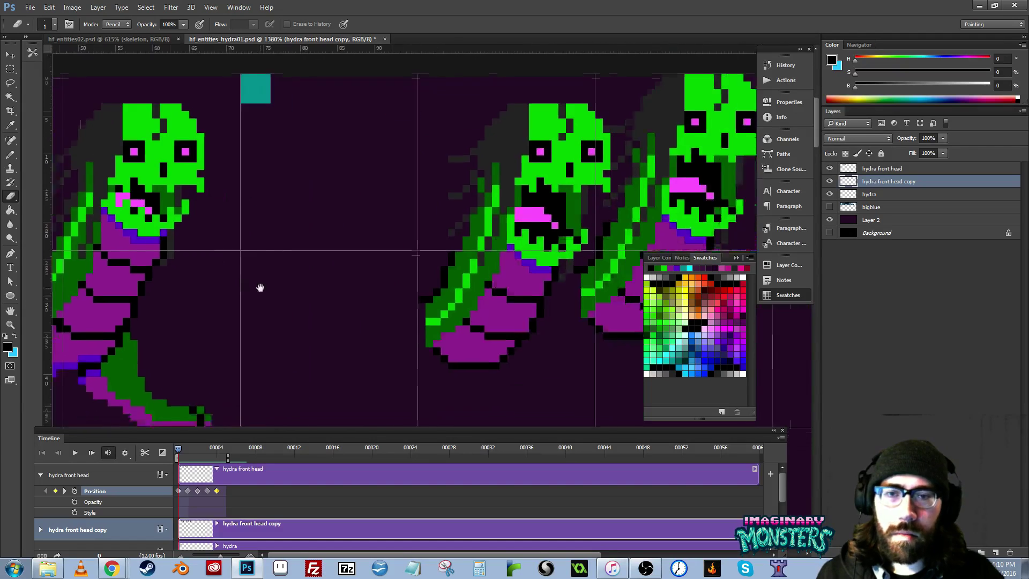
{"action": "left_click_drag", "start_coordinate": [514, 287], "coordinate": [398, 304]}
{"action": "left_click_drag", "start_coordinate": [345, 326], "coordinate": [421, 342]}
{"action": "left_click", "coordinate": [187, 449]}
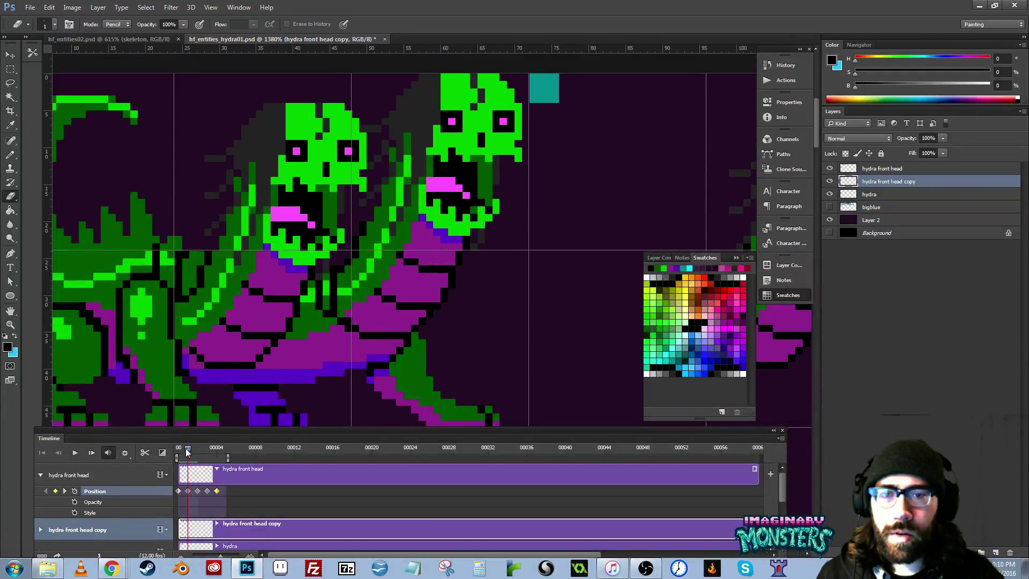
{"action": "mouse_move", "coordinate": [186, 449]}
{"action": "left_mouse_down"}
{"action": "mouse_move", "coordinate": [224, 456]}
{"action": "mouse_move", "coordinate": [167, 457]}
{"action": "left_mouse_up"}
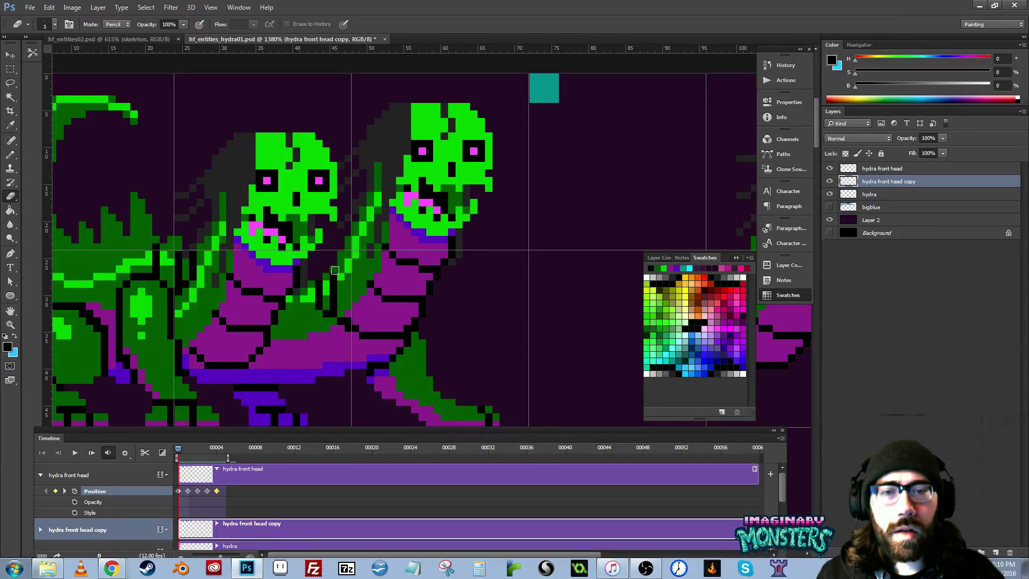
{"action": "left_click_drag", "start_coordinate": [180, 453], "coordinate": [176, 452]}
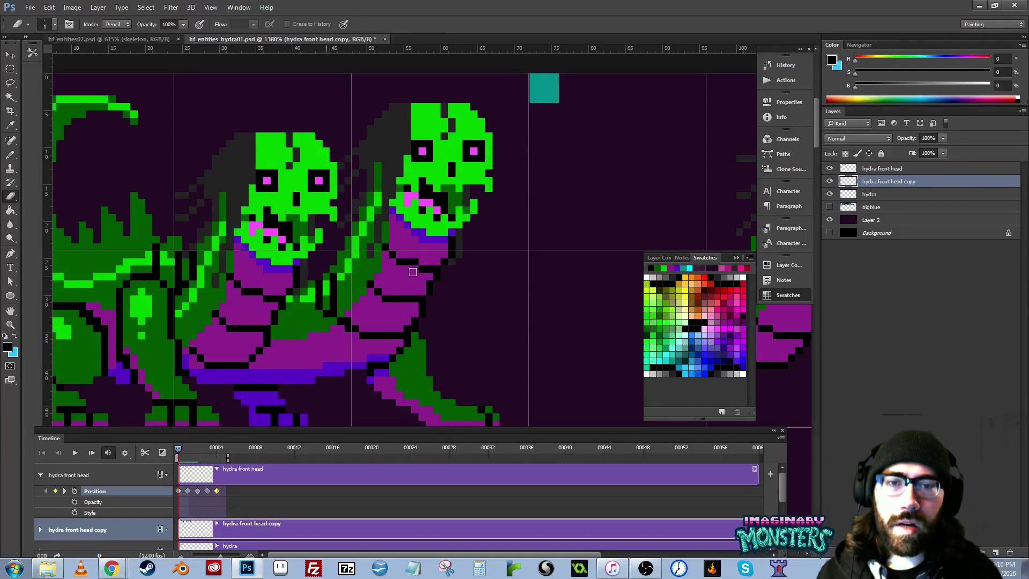
{"action": "key", "text": "b"}
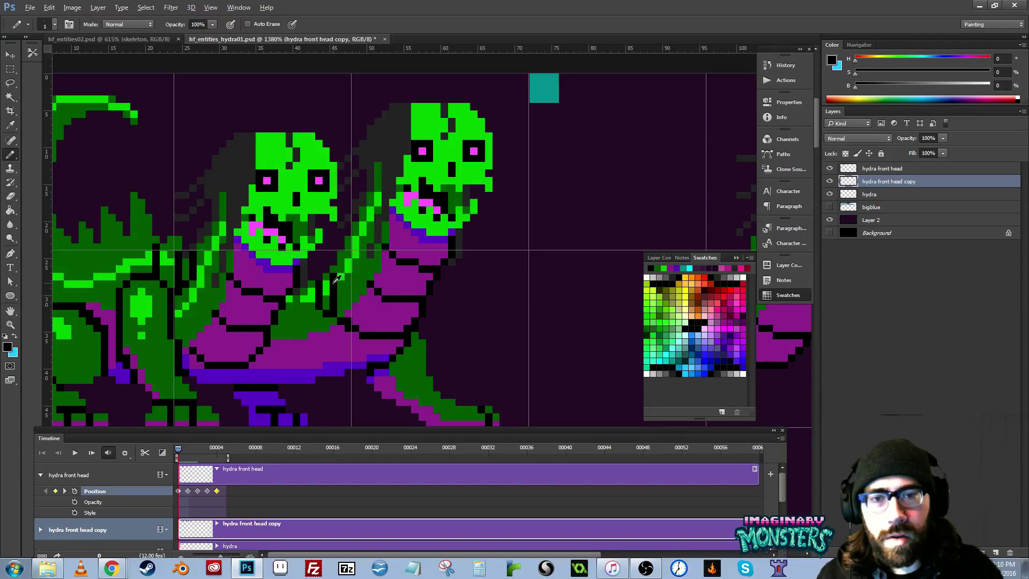
{"action": "mouse_move", "coordinate": [339, 305]}
{"action": "left_mouse_down"}
{"action": "mouse_move", "coordinate": [350, 310]}
{"action": "mouse_move", "coordinate": [351, 300]}
{"action": "mouse_move", "coordinate": [361, 314]}
{"action": "mouse_move", "coordinate": [305, 316]}
{"action": "mouse_move", "coordinate": [356, 312]}
{"action": "left_mouse_up"}
{"action": "key", "text": "z"}
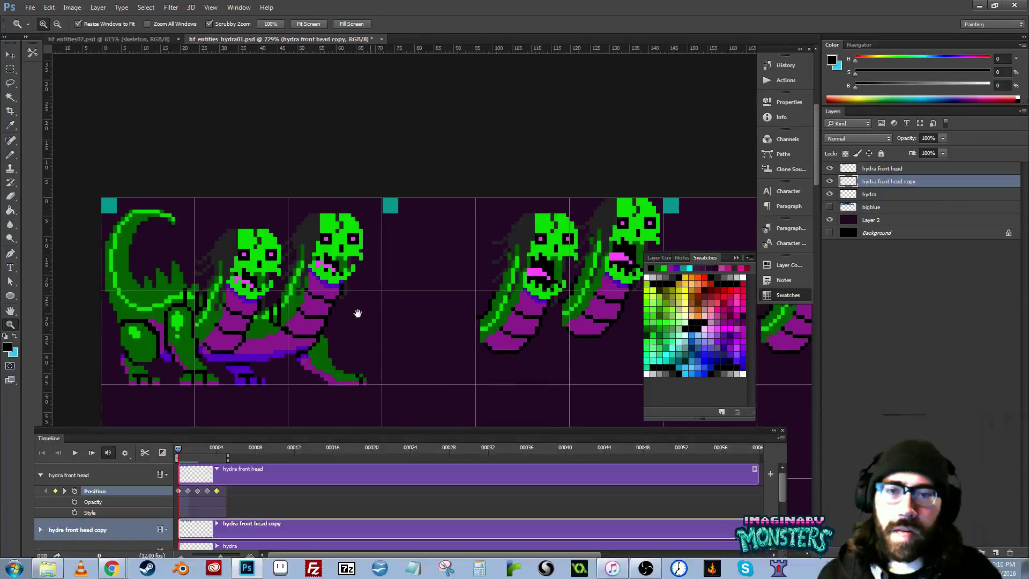
{"action": "key", "text": "b"}
{"action": "left_click_drag", "start_coordinate": [237, 328], "coordinate": [248, 332]}
{"action": "left_click_drag", "start_coordinate": [178, 449], "coordinate": [208, 454]}
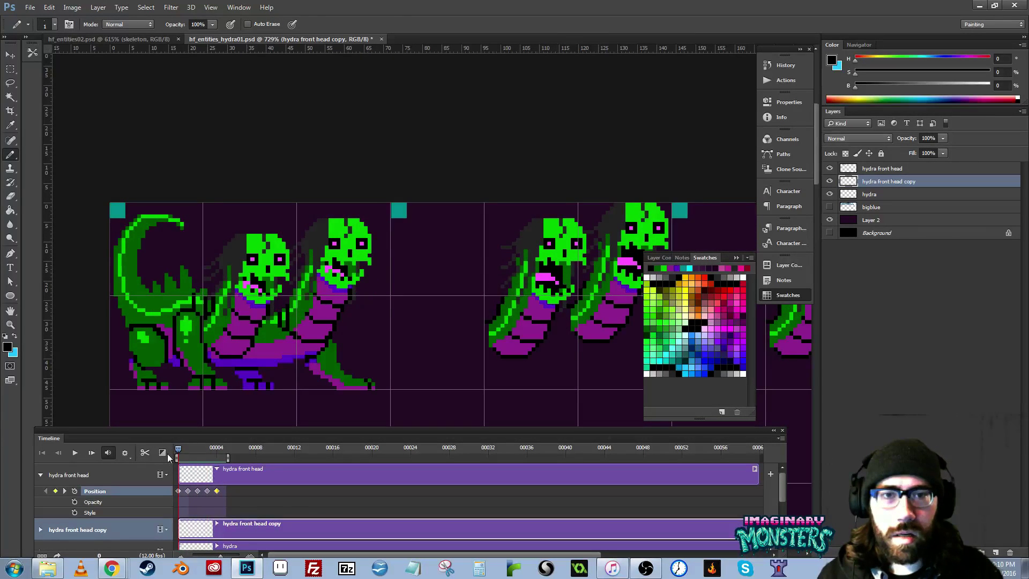
- Fill a small lime-green square marker directly below the teal marker at the end of the first frame on the duplicated head layer
{"action": "key", "text": "v"}
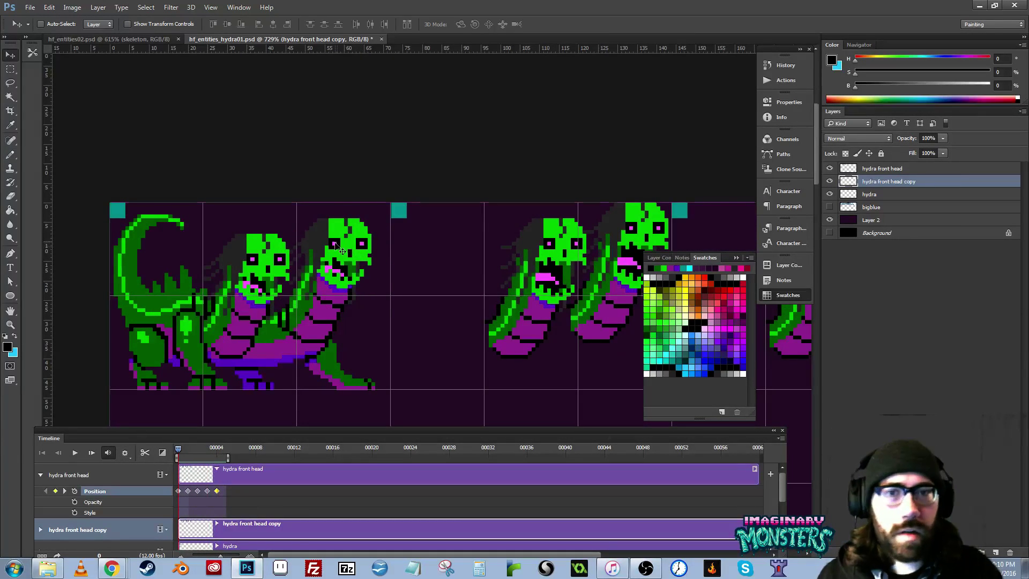
{"action": "left_click_drag", "start_coordinate": [475, 268], "coordinate": [399, 291]}
{"action": "key", "text": "z"}
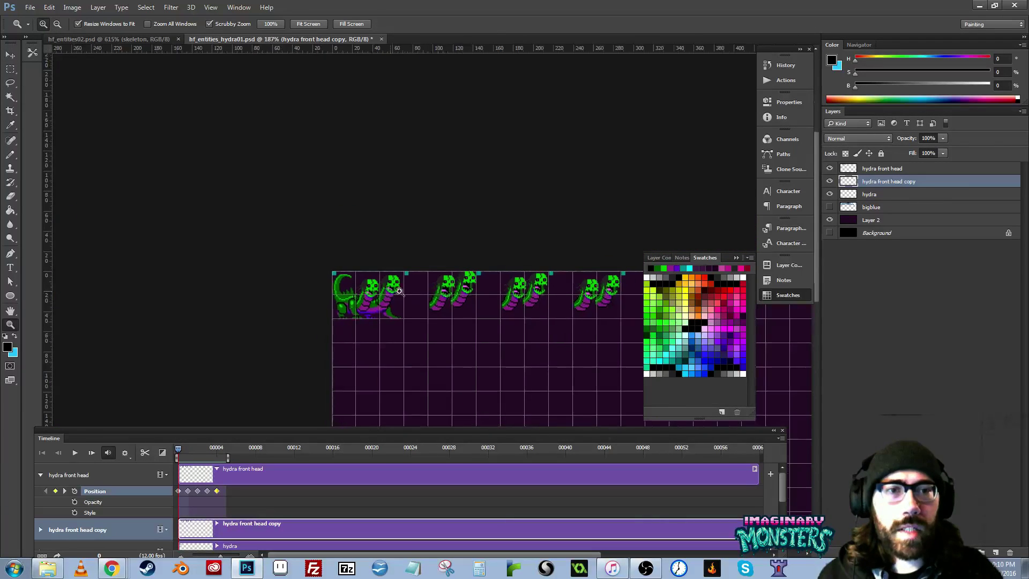
{"action": "left_click_drag", "start_coordinate": [479, 292], "coordinate": [417, 260]}
{"action": "left_click_drag", "start_coordinate": [347, 288], "coordinate": [405, 278]}
{"action": "key", "text": "m"}
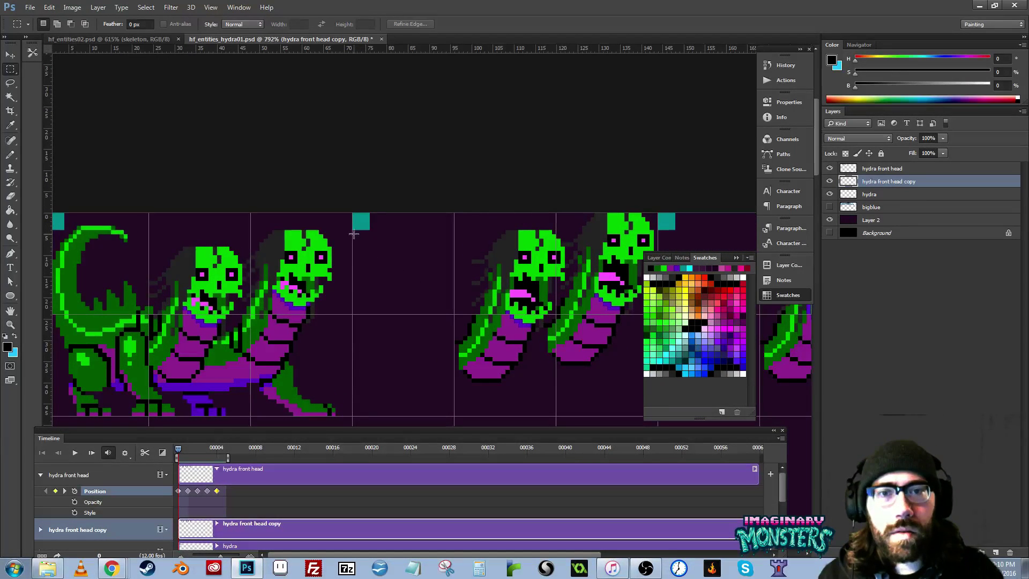
{"action": "left_click_drag", "start_coordinate": [367, 256], "coordinate": [368, 248]}
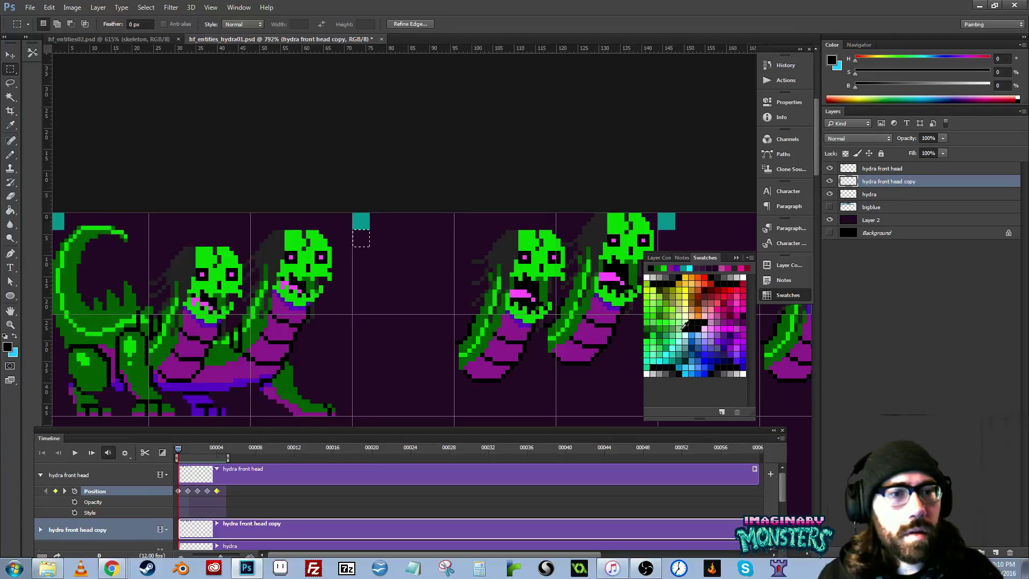
{"action": "left_click", "coordinate": [668, 306]}
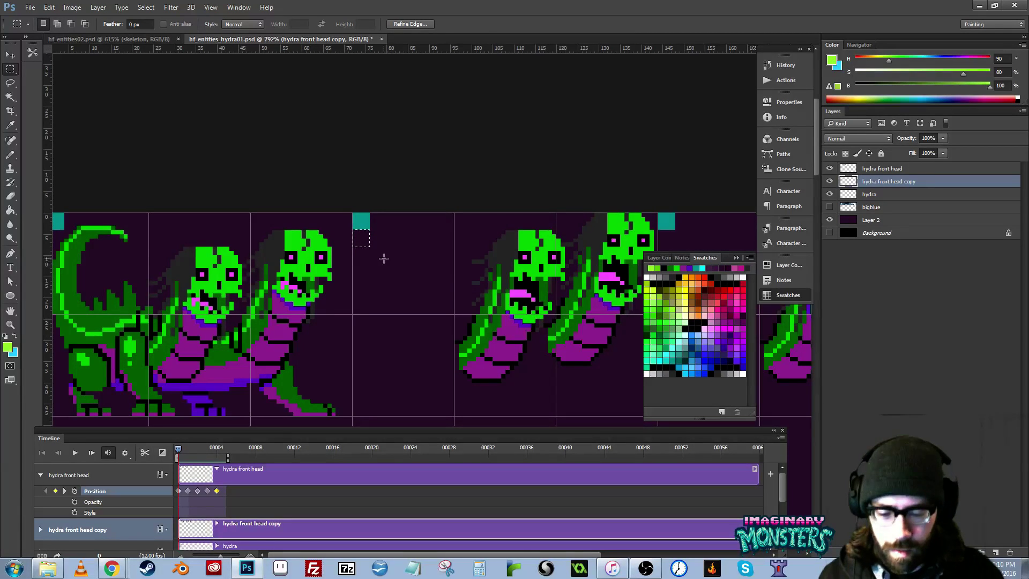
{"action": "key", "text": "g"}
{"action": "left_click", "coordinate": [361, 239]}
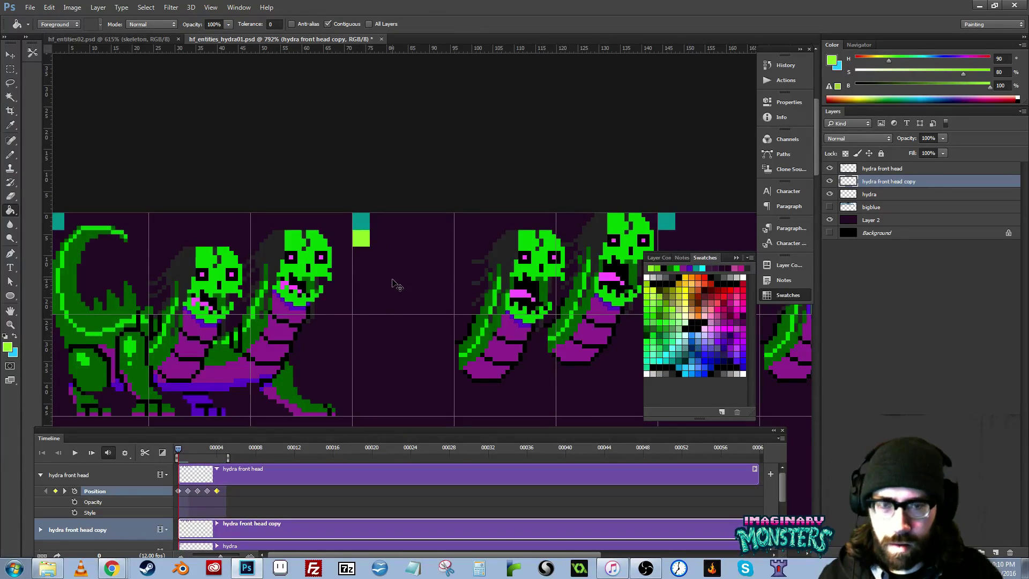
- Try offsetting the duplicated head's frame strip one frame to the right, and move it back into place
{"action": "key", "text": "z"}
{"action": "left_click", "coordinate": [414, 276], "text": "alt"}
{"action": "left_click", "coordinate": [422, 284], "text": "alt"}
{"action": "left_click_drag", "start_coordinate": [433, 318], "coordinate": [481, 296]}
{"action": "key", "text": "v"}
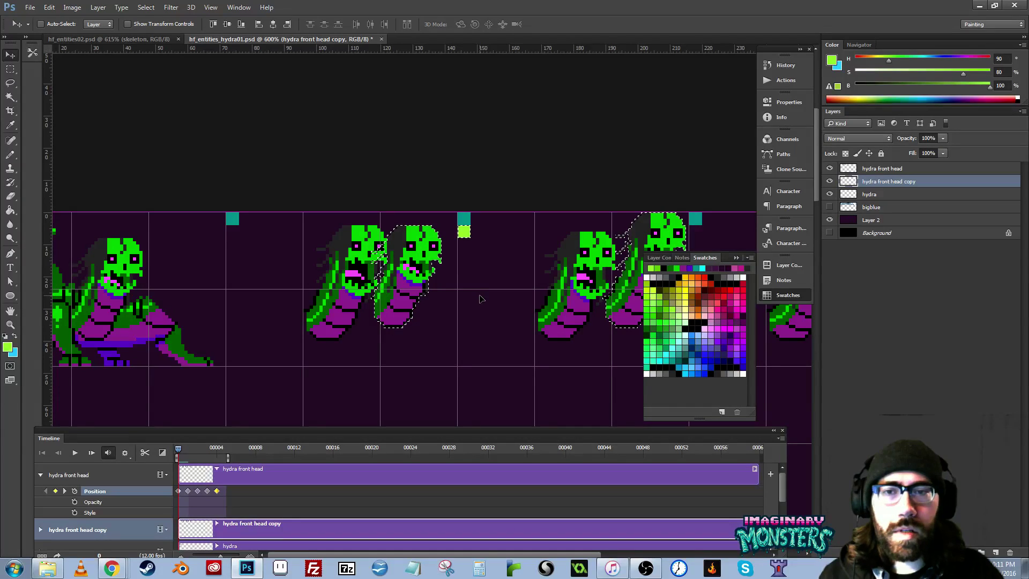
{"action": "left_click_drag", "start_coordinate": [480, 299], "coordinate": [248, 312]}
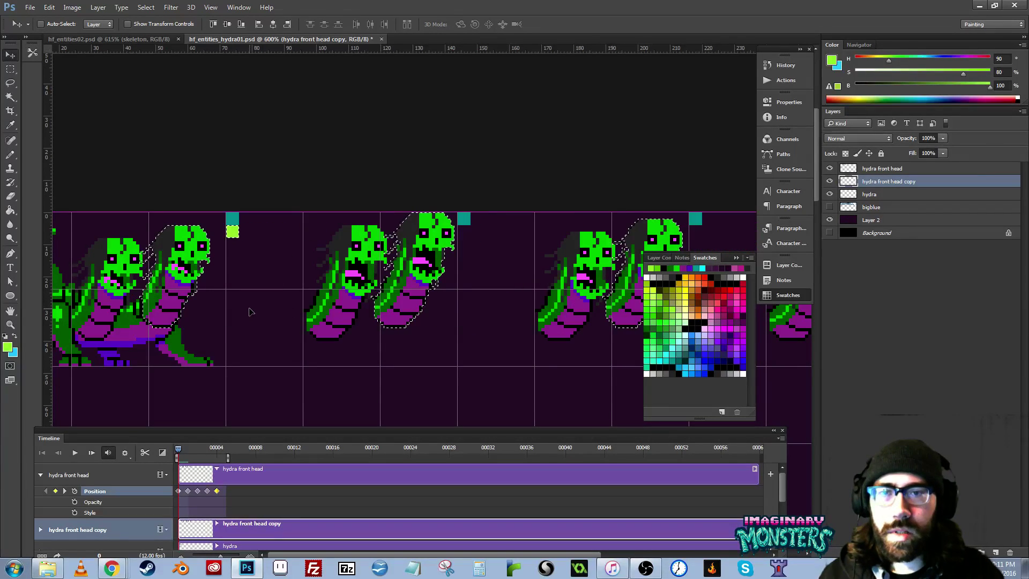
{"action": "key", "text": "ctrl+d"}
- Shift the duplicated head's whole frame strip, including its lime marker, two frames to the right and deselect it
{"action": "left_click_drag", "start_coordinate": [252, 256], "coordinate": [617, 331]}
{"action": "left_click_drag", "start_coordinate": [530, 333], "coordinate": [265, 294]}
{"action": "left_click_drag", "start_coordinate": [491, 292], "coordinate": [471, 292], "text": "alt"}
{"action": "left_click", "coordinate": [471, 291], "text": "alt"}
{"action": "left_click", "coordinate": [470, 291], "text": "alt"}
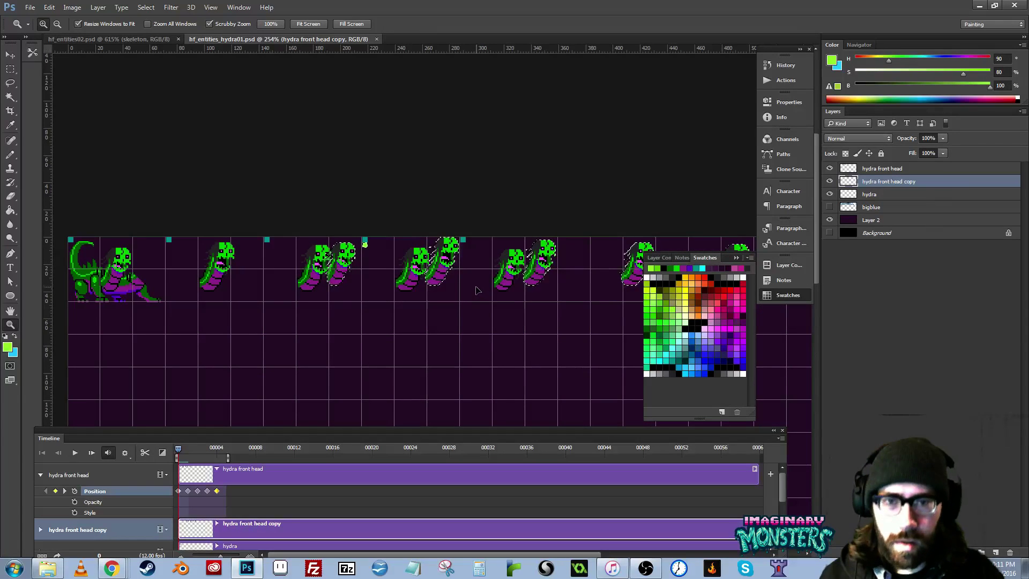
{"action": "key", "text": "ctrl+d"}
- Place a copy of the lime marker at the end of the shifted strip's last frame and deselect it
{"action": "left_click_drag", "start_coordinate": [353, 247], "coordinate": [382, 266]}
{"action": "left_click", "coordinate": [373, 255]}
{"action": "key", "text": "m"}
{"action": "key", "text": "v"}
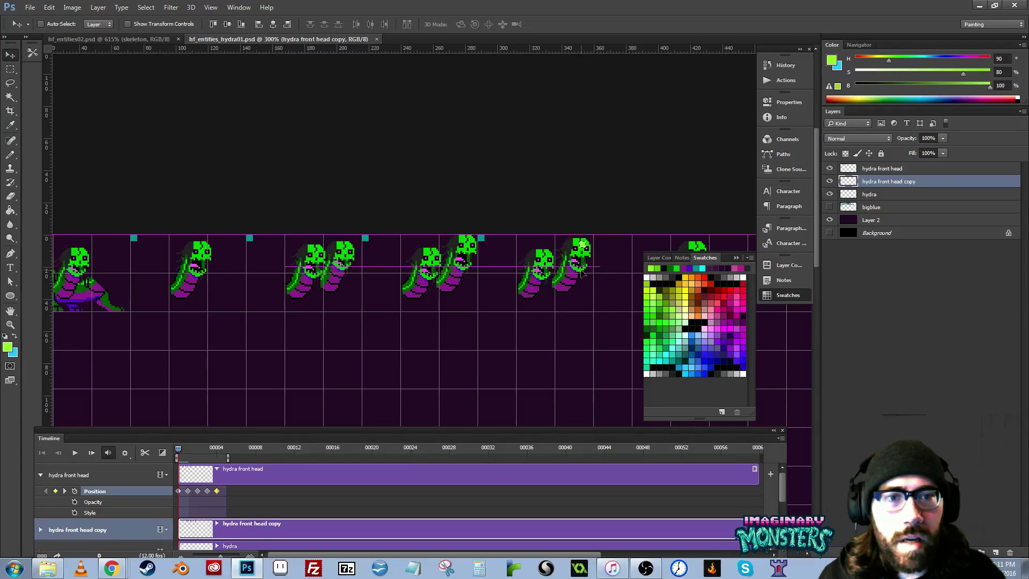
{"action": "mouse_move", "coordinate": [365, 245]}
{"action": "left_mouse_down"}
{"action": "mouse_move", "coordinate": [606, 246]}
{"action": "mouse_move", "coordinate": [587, 265]}
{"action": "mouse_move", "coordinate": [404, 257]}
{"action": "left_mouse_up"}
{"action": "mouse_move", "coordinate": [531, 260]}
{"action": "left_mouse_down"}
{"action": "mouse_move", "coordinate": [645, 253]}
{"action": "mouse_move", "coordinate": [530, 258]}
{"action": "left_mouse_up"}
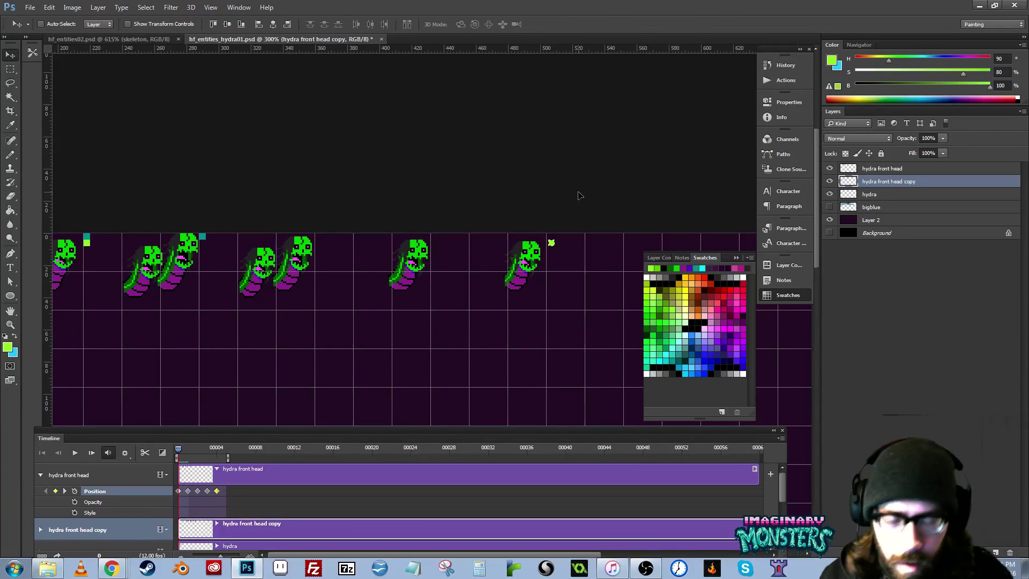
{"action": "key", "text": "ctrl+d"}
- Select the two rear heads extending past the fifth frame with their marker and move them into the empty first two frames
{"action": "key", "text": "m"}
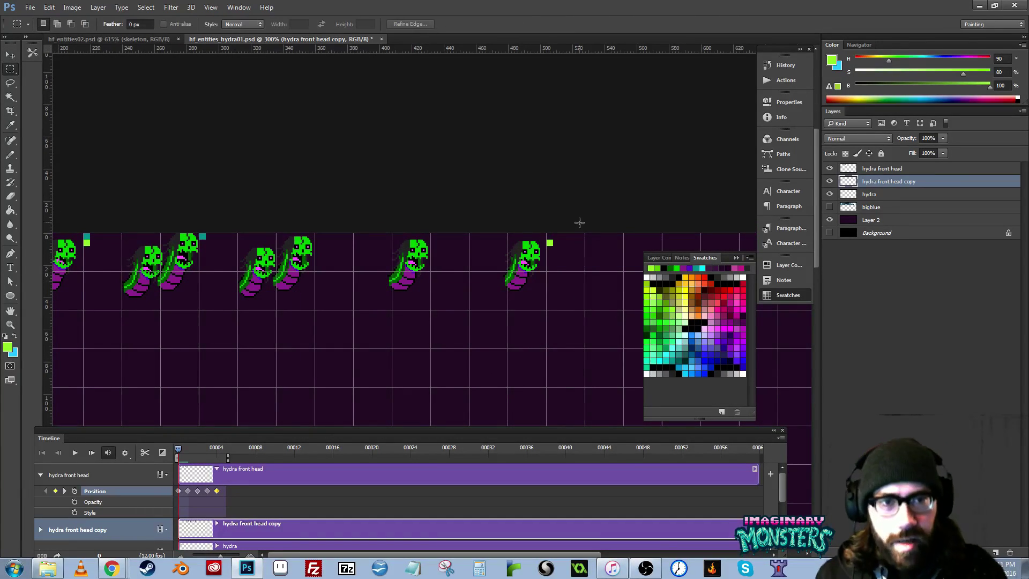
{"action": "left_click_drag", "start_coordinate": [593, 232], "coordinate": [345, 363]}
{"action": "key", "text": "v"}
{"action": "left_click_drag", "start_coordinate": [521, 265], "coordinate": [190, 266]}
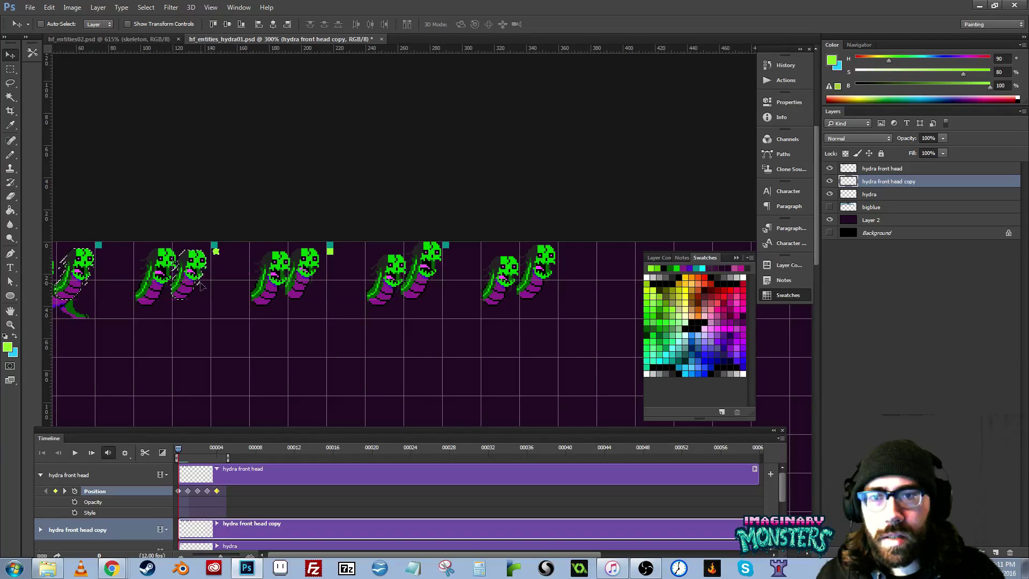
- Play the animation with the guides hidden to review the offset motion of the two heads
{"action": "left_click_drag", "start_coordinate": [256, 328], "coordinate": [191, 275]}
{"action": "left_click_drag", "start_coordinate": [238, 281], "coordinate": [342, 251]}
{"action": "left_click_drag", "start_coordinate": [313, 292], "coordinate": [496, 276]}
{"action": "left_click_drag", "start_coordinate": [415, 315], "coordinate": [430, 421]}
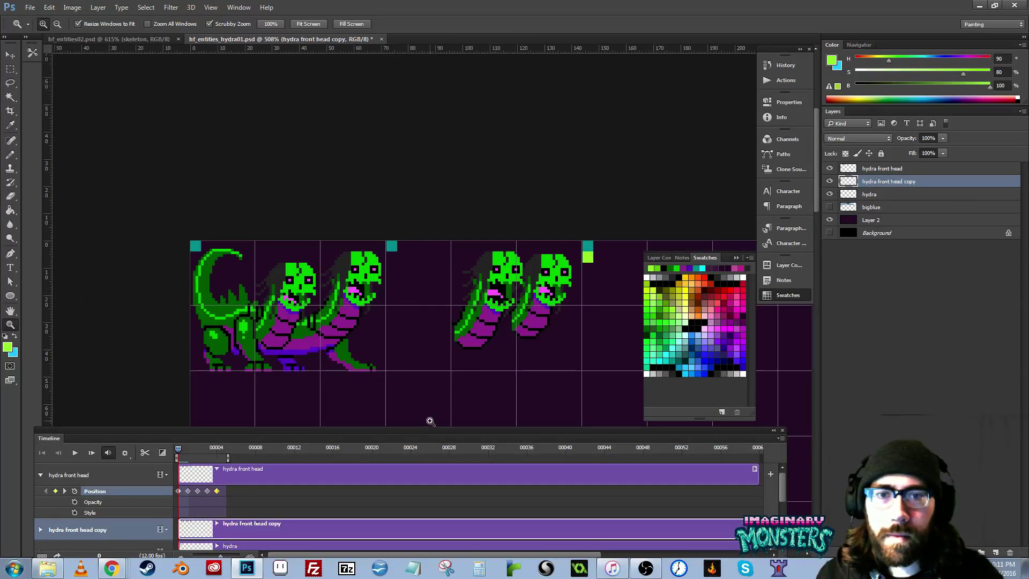
{"action": "key", "text": "space"}
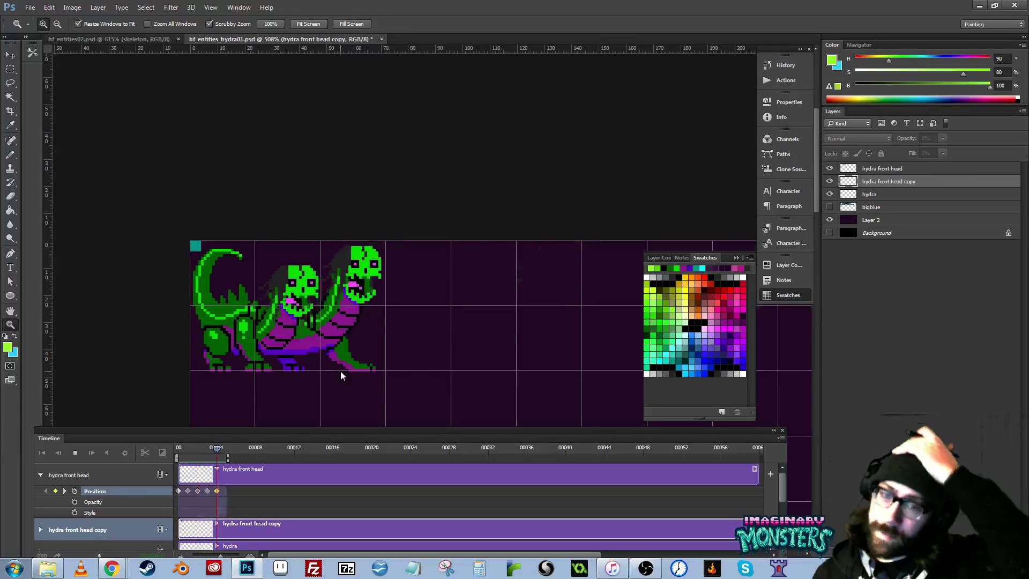
{"action": "key", "text": "ctrl+h"}
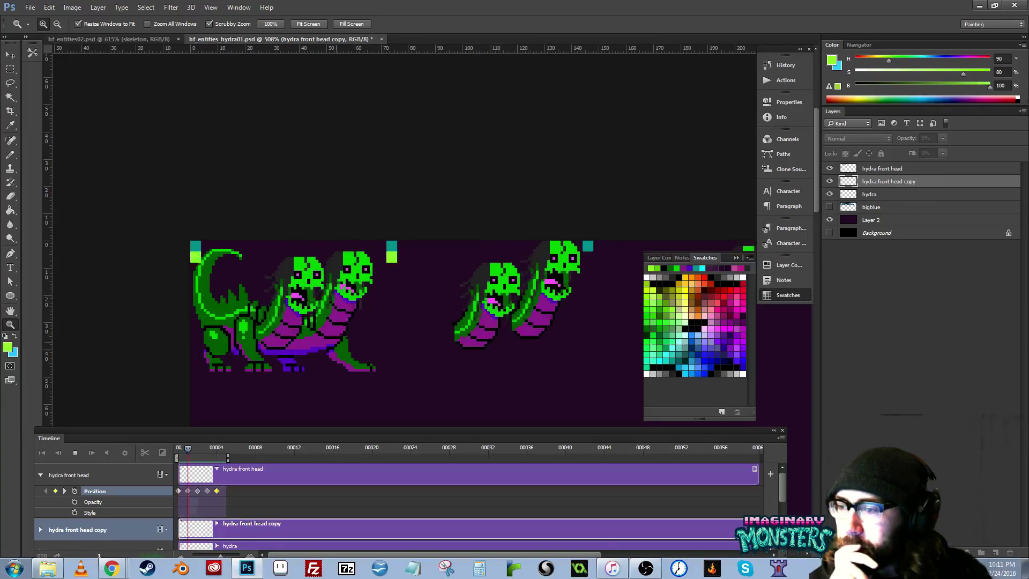
{"action": "key", "text": "space"}
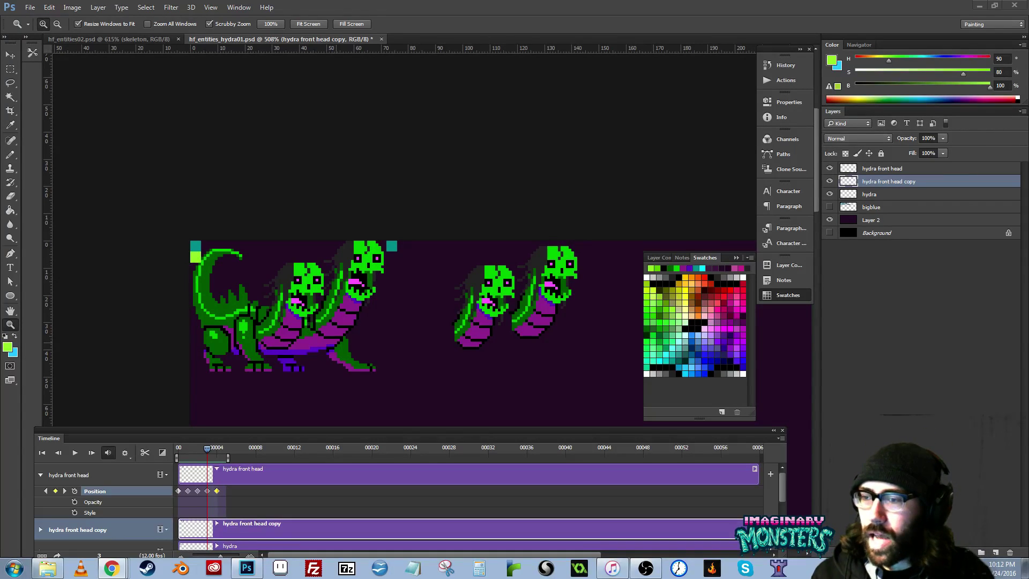
- Replay the hydra loop, scrub through its opening frames, and return the playhead to the first frame
{"action": "key", "text": "space"}
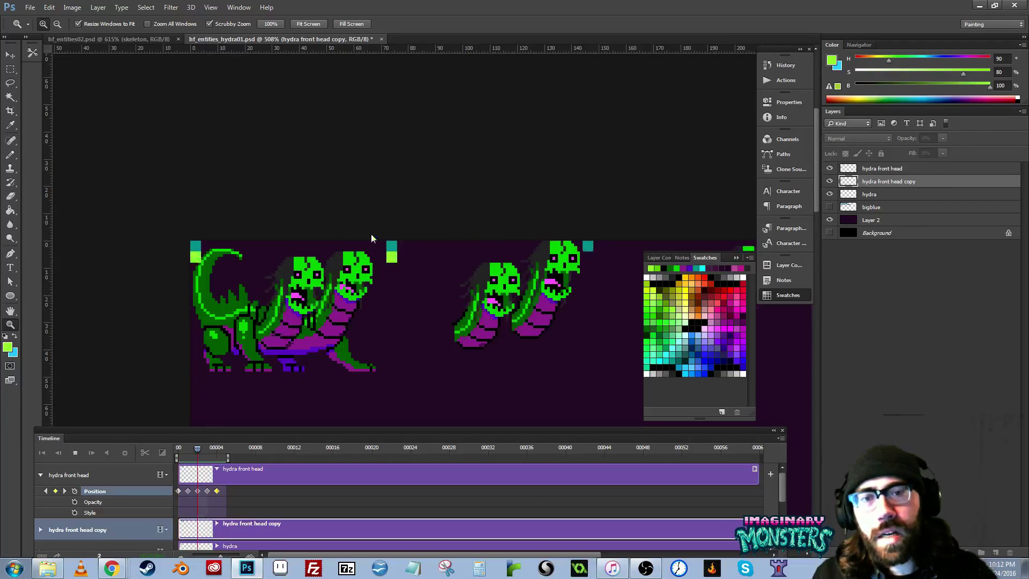
{"action": "key", "text": "space"}
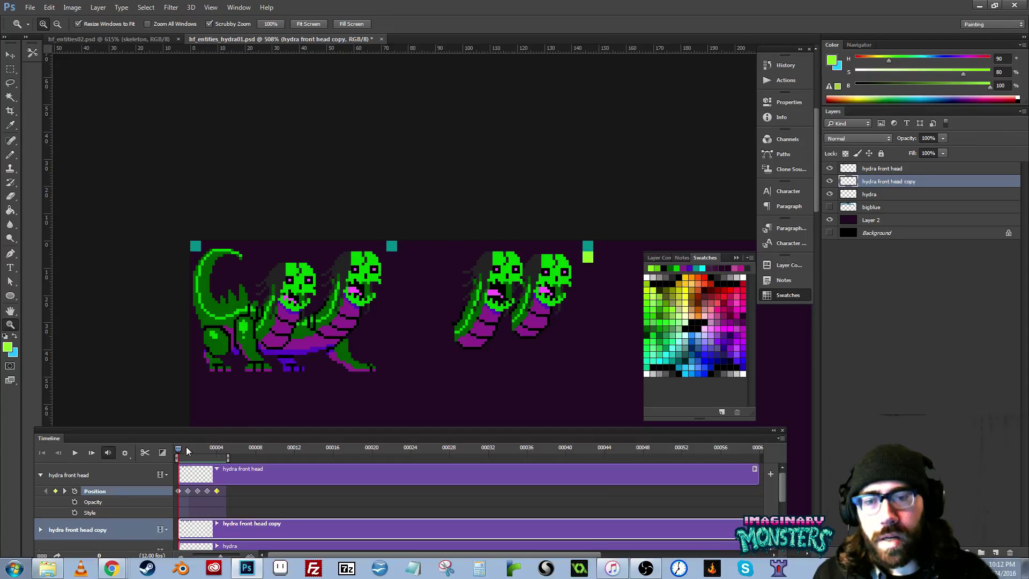
{"action": "mouse_move", "coordinate": [176, 452]}
{"action": "left_mouse_down"}
{"action": "mouse_move", "coordinate": [236, 452]}
{"action": "mouse_move", "coordinate": [189, 449]}
{"action": "left_mouse_up"}
{"action": "key", "text": "space"}
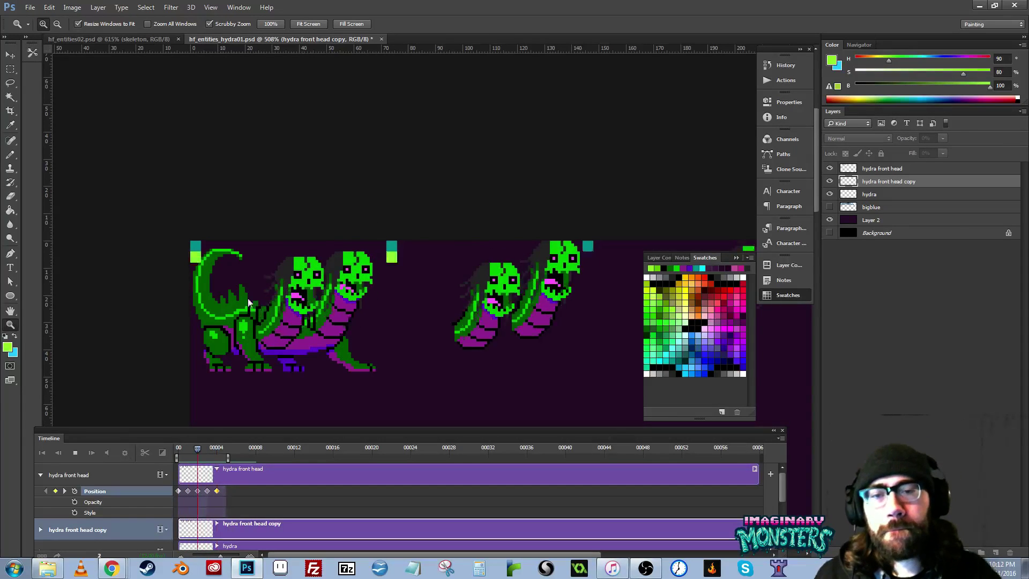
{"action": "key", "text": "space"}
{"action": "left_click_drag", "start_coordinate": [207, 448], "coordinate": [163, 453]}
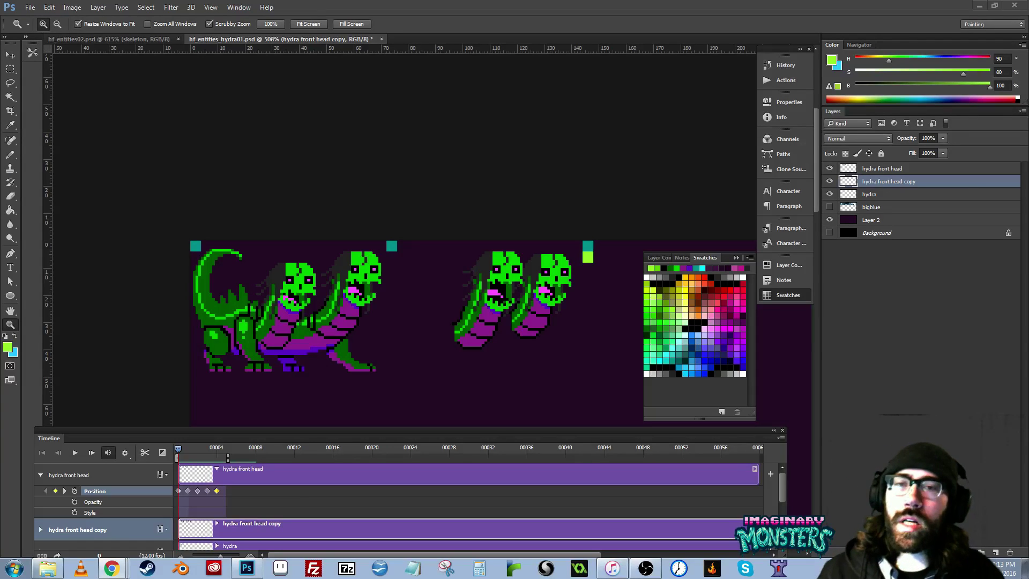
- On the hydra layer, pencil a blue-violet shadow sampled from the underside onto the first frame's belly, beside the front neck
{"action": "left_click_drag", "start_coordinate": [396, 214], "coordinate": [351, 176]}
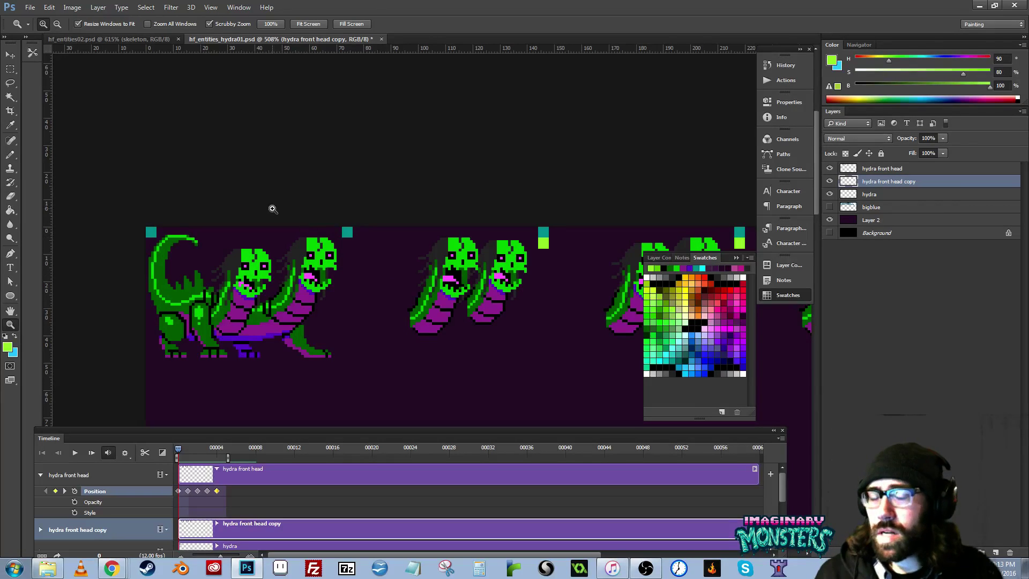
{"action": "left_click_drag", "start_coordinate": [322, 263], "coordinate": [297, 252]}
{"action": "left_click_drag", "start_coordinate": [349, 310], "coordinate": [386, 310]}
{"action": "left_click", "coordinate": [288, 326]}
{"action": "left_click", "coordinate": [288, 325]}
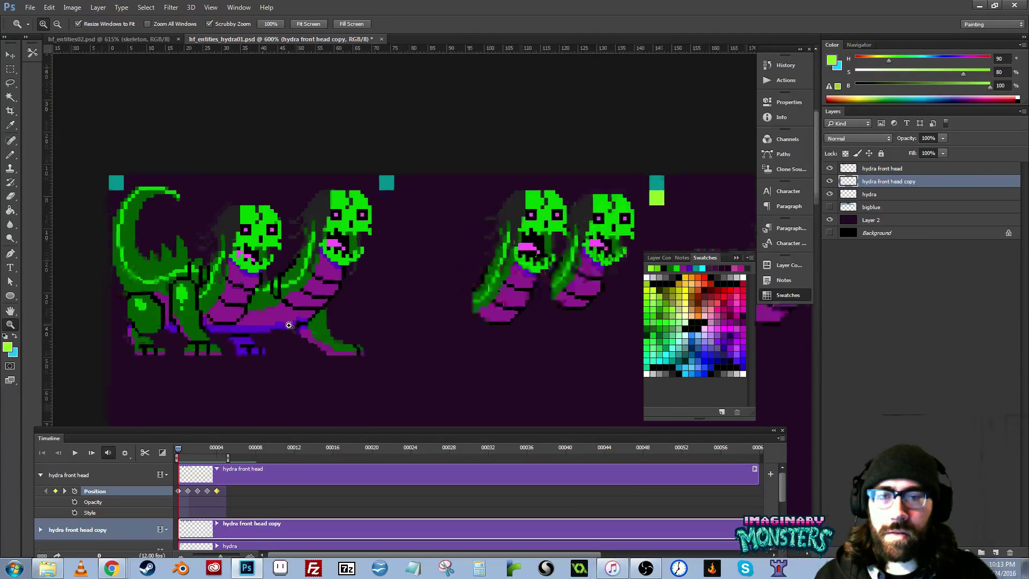
{"action": "left_click", "coordinate": [290, 325]}
{"action": "key", "text": "v"}
{"action": "left_click_drag", "start_coordinate": [294, 328], "coordinate": [320, 357]}
{"action": "left_click", "coordinate": [312, 343], "text": "ctrl"}
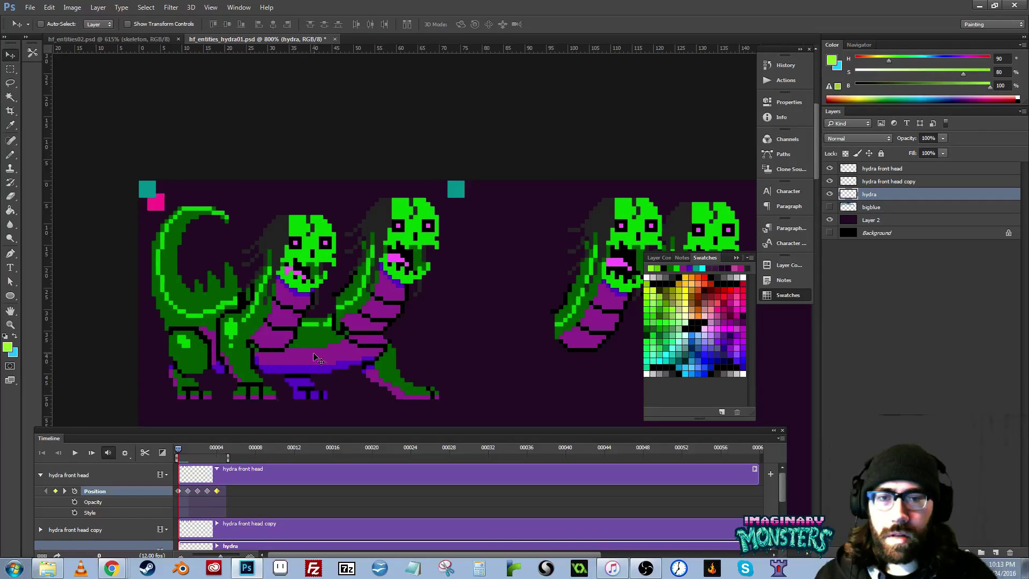
{"action": "key", "text": "ctrl+z"}
{"action": "key", "text": "z"}
{"action": "left_click", "coordinate": [309, 346]}
{"action": "left_click", "coordinate": [310, 349]}
{"action": "key", "text": "b"}
{"action": "left_click", "coordinate": [282, 349], "text": "alt"}
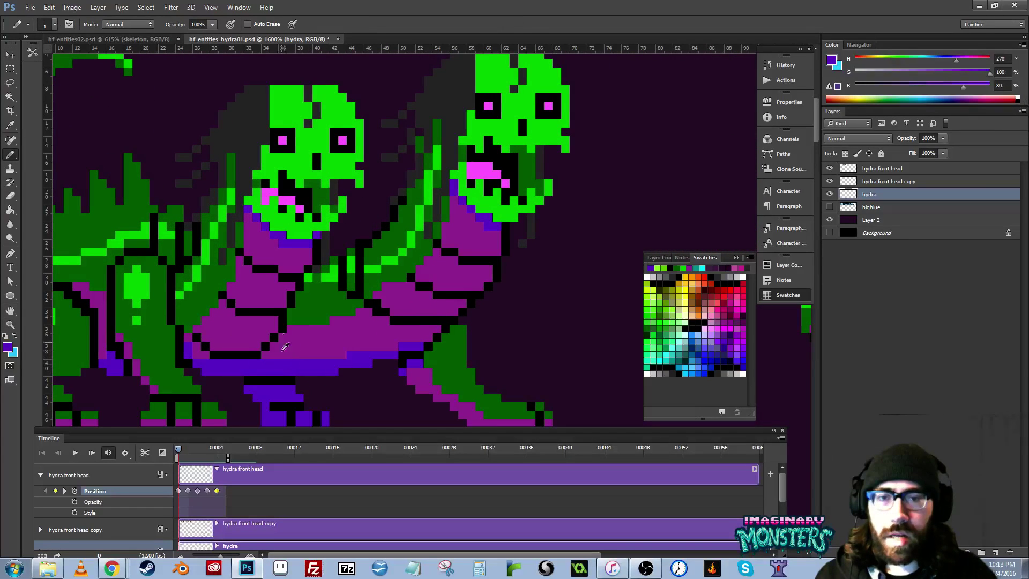
{"action": "mouse_move", "coordinate": [259, 361]}
{"action": "left_mouse_down"}
{"action": "mouse_move", "coordinate": [289, 333]}
{"action": "mouse_move", "coordinate": [314, 358]}
{"action": "mouse_move", "coordinate": [285, 347]}
{"action": "mouse_move", "coordinate": [306, 356]}
{"action": "mouse_move", "coordinate": [347, 347]}
{"action": "mouse_move", "coordinate": [370, 352]}
{"action": "left_mouse_up"}
- Refine the belly shadow's edge below the chest with blue-violet and sampled purple pixels
{"action": "key", "text": "z"}
{"action": "left_click", "coordinate": [407, 355], "text": "alt"}
{"action": "left_click", "coordinate": [409, 356], "text": "alt"}
{"action": "left_click", "coordinate": [389, 364]}
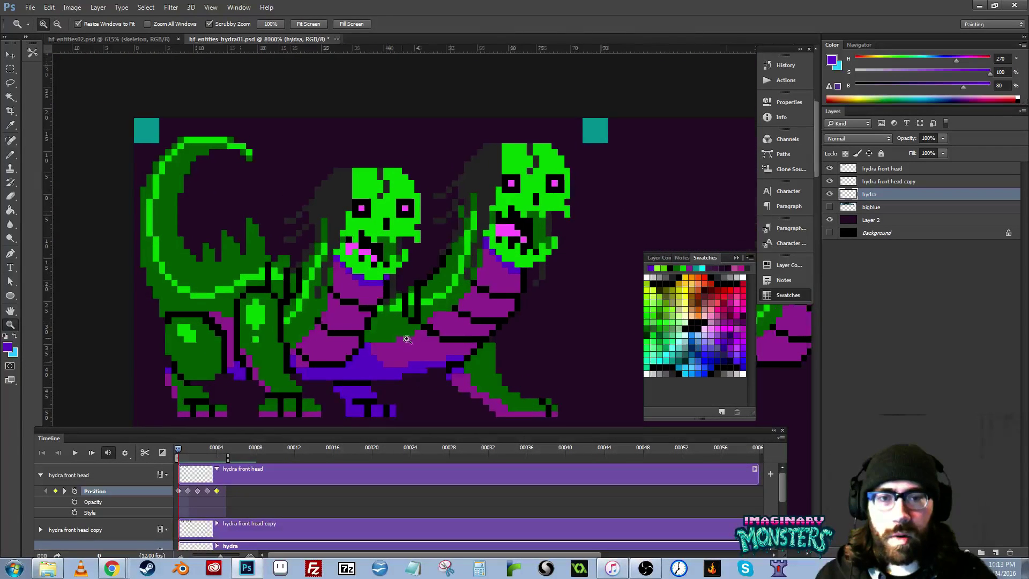
{"action": "key", "text": "b"}
{"action": "mouse_move", "coordinate": [396, 381]}
{"action": "left_mouse_down"}
{"action": "mouse_move", "coordinate": [372, 363]}
{"action": "mouse_move", "coordinate": [395, 367]}
{"action": "left_mouse_up"}
{"action": "left_click", "coordinate": [381, 341], "text": "alt"}
{"action": "left_click", "coordinate": [387, 346]}
{"action": "left_click_drag", "start_coordinate": [395, 364], "coordinate": [395, 370]}
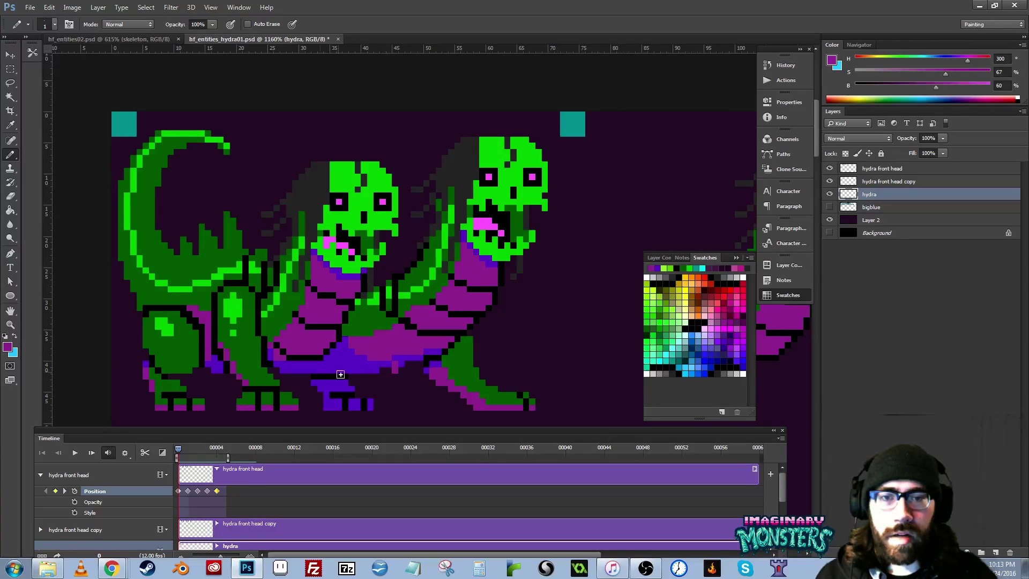
- Scrub the first animation frames and examine the shaded hydra beside the head poses of the neighbouring frame
{"action": "left_click_drag", "start_coordinate": [180, 451], "coordinate": [241, 453]}
{"action": "left_click_drag", "start_coordinate": [209, 455], "coordinate": [161, 453]}
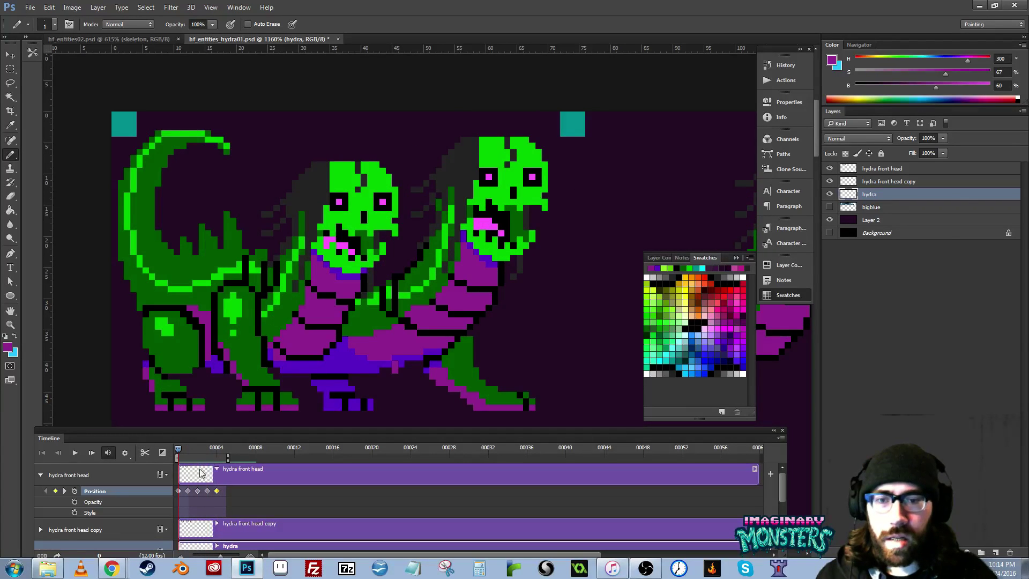
{"action": "left_click_drag", "start_coordinate": [409, 354], "coordinate": [364, 355]}
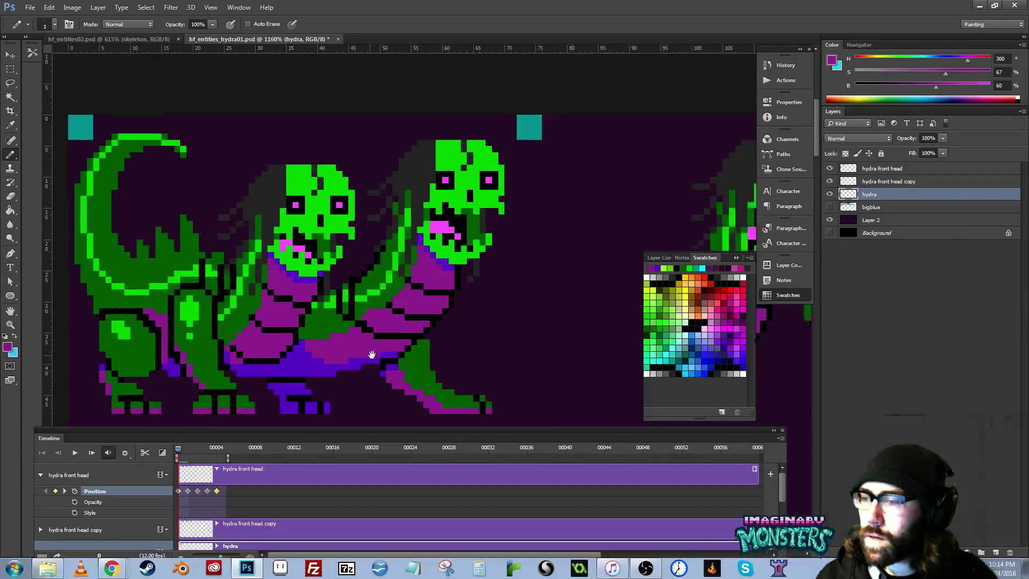
{"action": "key", "text": "z"}
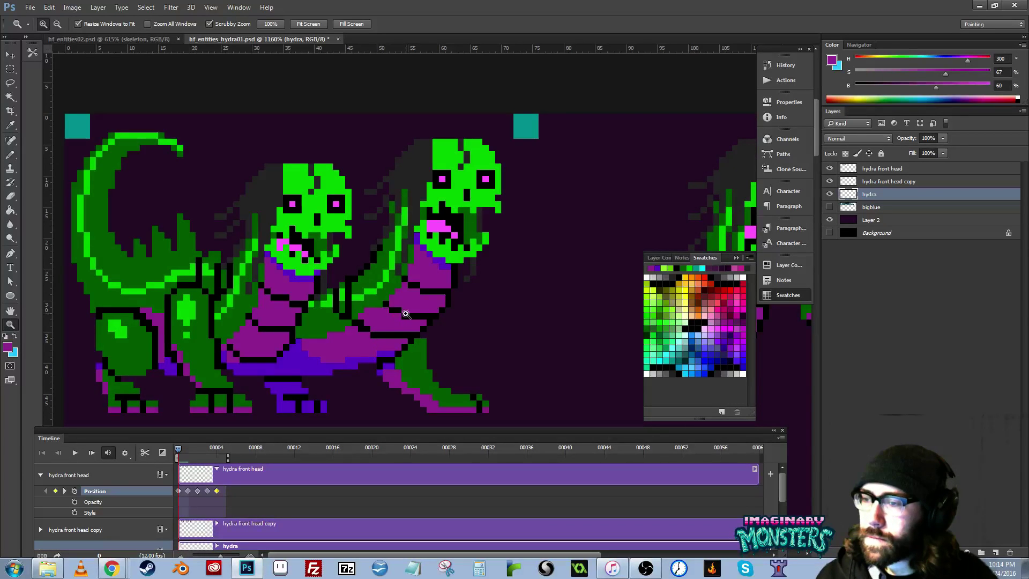
{"action": "left_click", "coordinate": [415, 317], "text": "alt"}
{"action": "left_click", "coordinate": [416, 319], "text": "alt"}
{"action": "left_click_drag", "start_coordinate": [448, 341], "coordinate": [407, 335]}
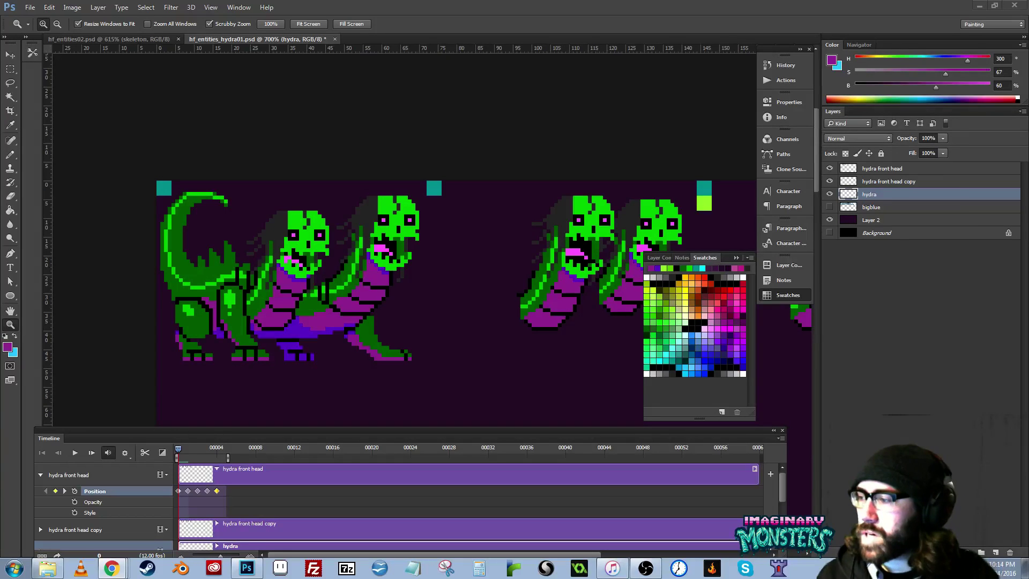
{"action": "left_click_drag", "start_coordinate": [501, 160], "coordinate": [423, 174]}
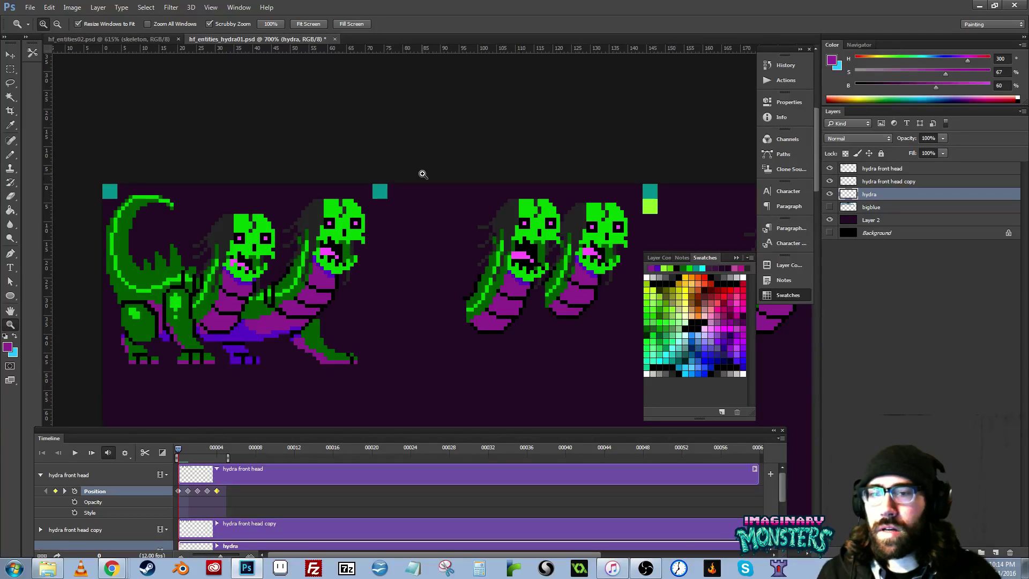
{"action": "left_click_drag", "start_coordinate": [378, 174], "coordinate": [344, 159]}
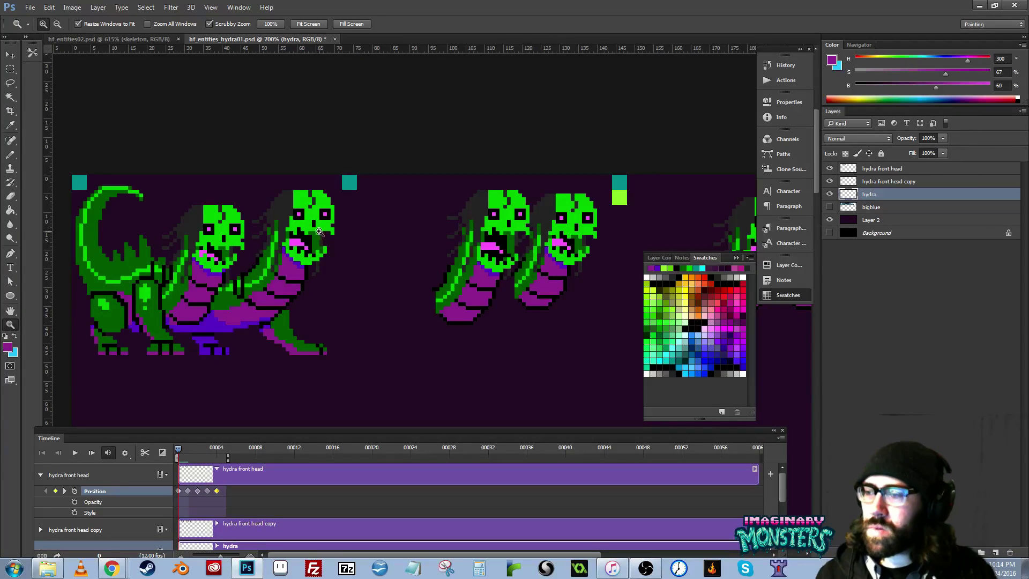
{"action": "left_click_drag", "start_coordinate": [400, 247], "coordinate": [453, 294]}
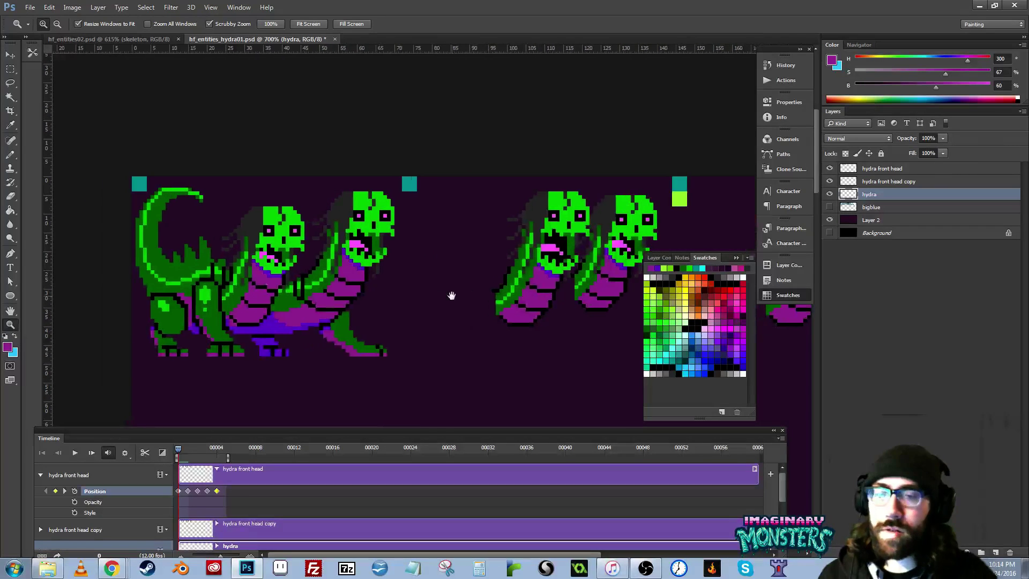
{"action": "left_click_drag", "start_coordinate": [438, 335], "coordinate": [402, 346]}
- Select the first frame's whole hydra body and place a copy of it under the two heads of the second frame
{"action": "key", "text": "v"}
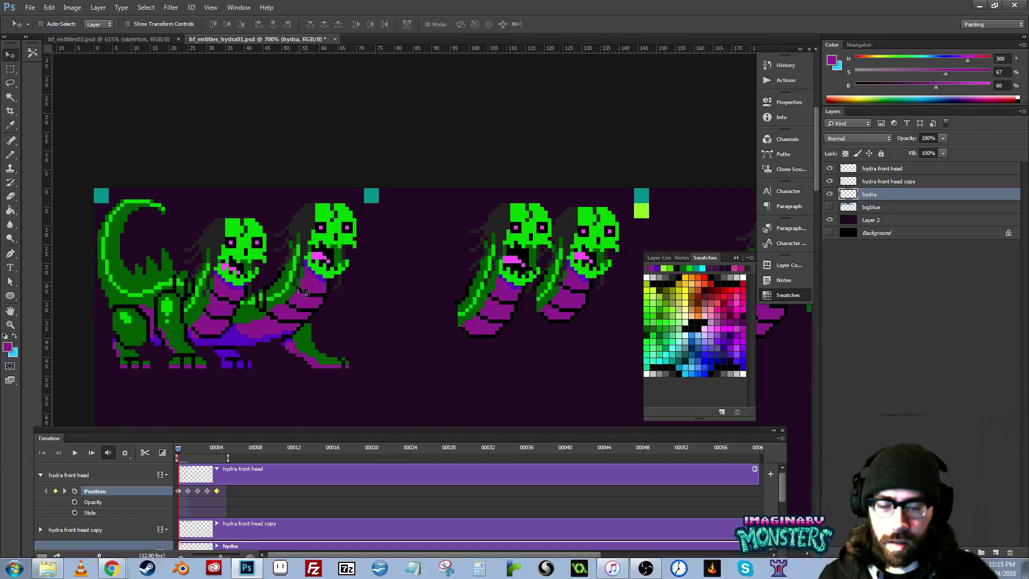
{"action": "left_click_drag", "start_coordinate": [528, 248], "coordinate": [477, 253]}
{"action": "left_click_drag", "start_coordinate": [416, 279], "coordinate": [473, 274]}
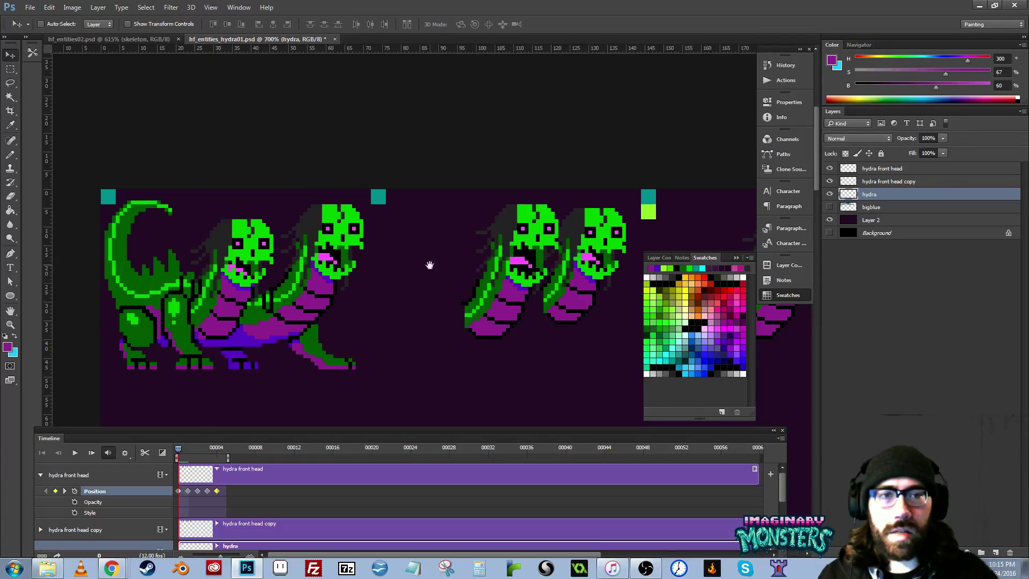
{"action": "key", "text": "m"}
{"action": "left_click_drag", "start_coordinate": [92, 176], "coordinate": [369, 383]}
{"action": "key", "text": "v"}
{"action": "left_click_drag", "start_coordinate": [215, 314], "coordinate": [440, 302]}
{"action": "key", "text": "ctrl+d"}
- Inspect the copied body in the second frame, checking how its necks, legs and feet line up with the heads
{"action": "mouse_move", "coordinate": [369, 309]}
{"action": "left_mouse_down"}
{"action": "mouse_move", "coordinate": [358, 297]}
{"action": "mouse_move", "coordinate": [374, 312]}
{"action": "left_mouse_up"}
{"action": "left_click_drag", "start_coordinate": [262, 371], "coordinate": [275, 373]}
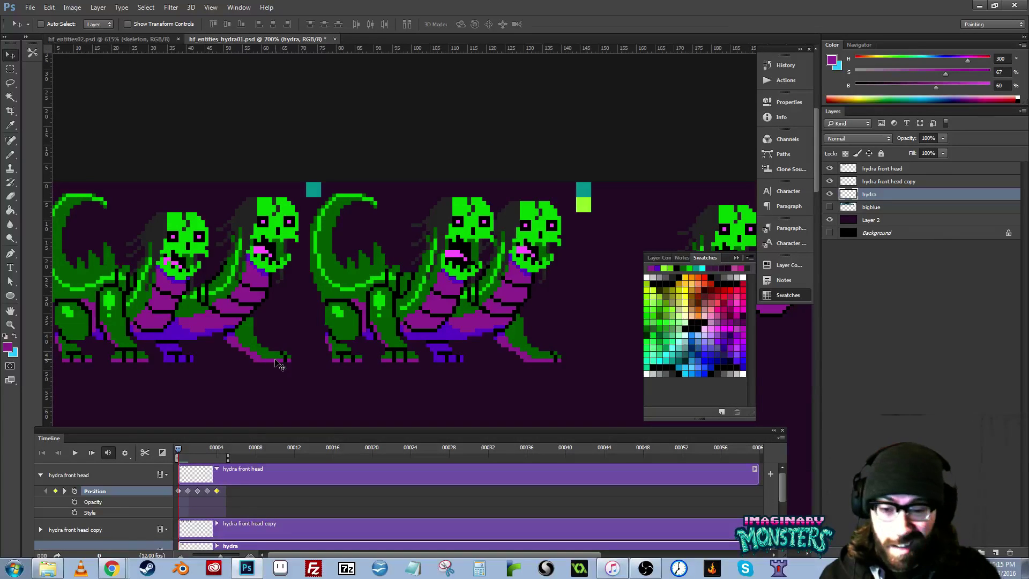
{"action": "mouse_move", "coordinate": [181, 453]}
{"action": "left_mouse_down"}
{"action": "mouse_move", "coordinate": [219, 457]}
{"action": "mouse_move", "coordinate": [168, 454]}
{"action": "left_mouse_up"}
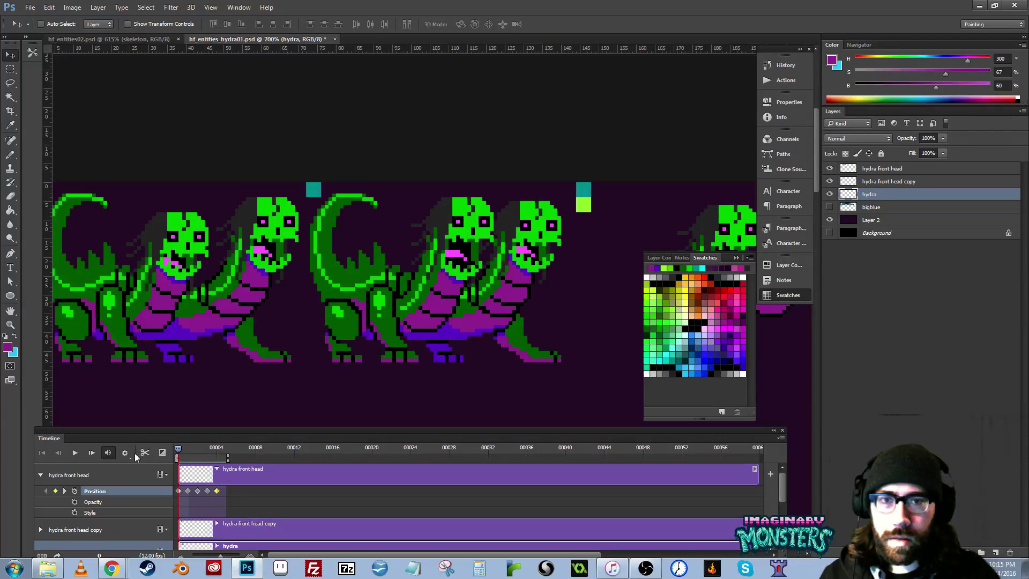
{"action": "left_click_drag", "start_coordinate": [304, 340], "coordinate": [375, 340]}
{"action": "left_click_drag", "start_coordinate": [361, 289], "coordinate": [303, 295]}
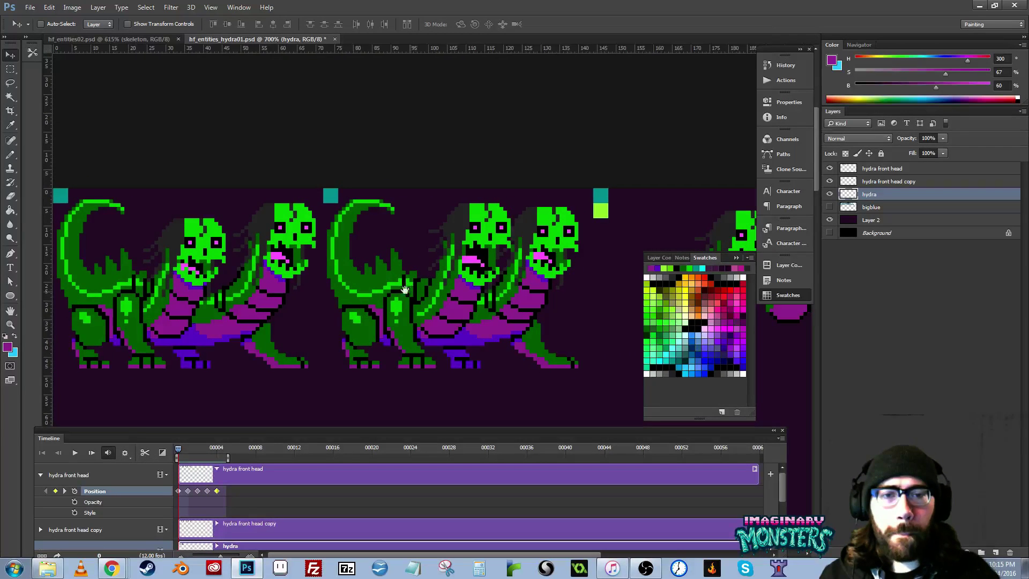
{"action": "mouse_move", "coordinate": [504, 345]}
{"action": "left_mouse_down"}
{"action": "mouse_move", "coordinate": [459, 342]}
{"action": "mouse_move", "coordinate": [453, 356]}
{"action": "mouse_move", "coordinate": [427, 306]}
{"action": "left_mouse_up"}
{"action": "key", "text": "z"}
{"action": "left_click", "coordinate": [492, 352]}
{"action": "left_click", "coordinate": [492, 352]}
{"action": "left_click", "coordinate": [491, 352]}
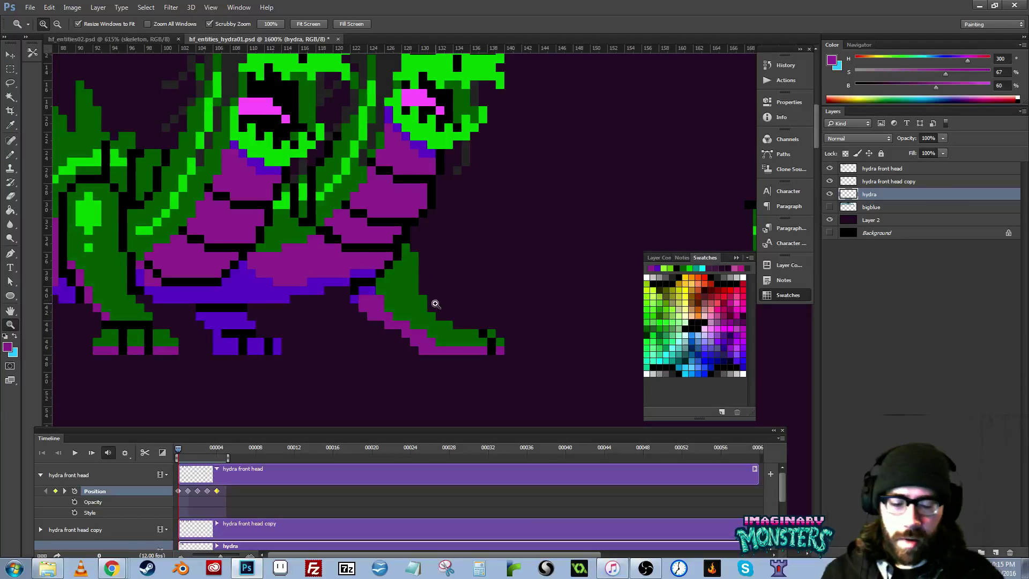
{"action": "key", "text": "l"}
{"action": "left_click_drag", "start_coordinate": [298, 344], "coordinate": [350, 365]}
{"action": "key", "text": "z"}
{"action": "left_click", "coordinate": [351, 349], "text": "alt"}
{"action": "left_click", "coordinate": [351, 349], "text": "alt"}
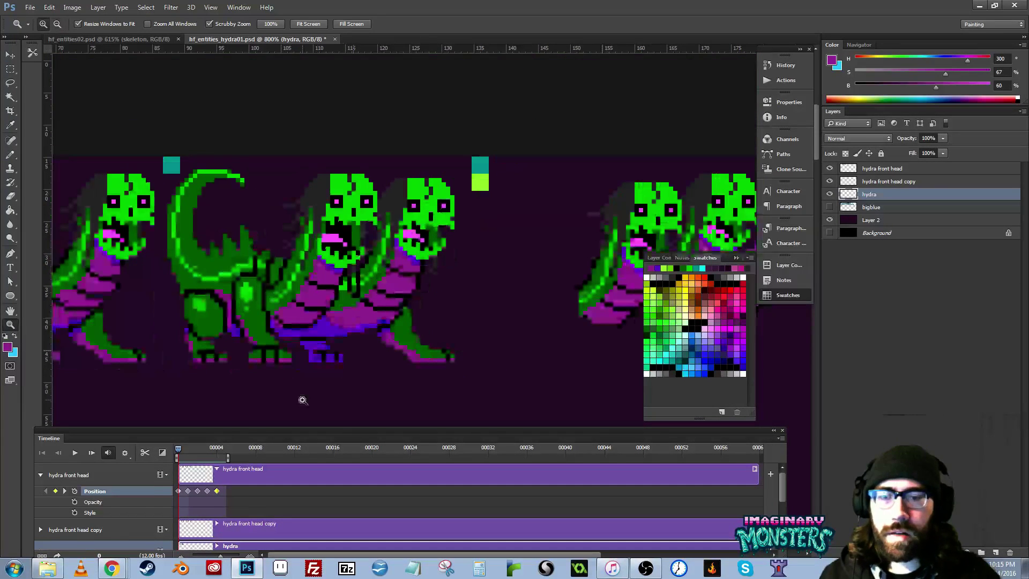
- Expand the hydra track in the timeline and enable Position keyframing at frame 0
{"action": "left_click", "coordinate": [40, 529]}
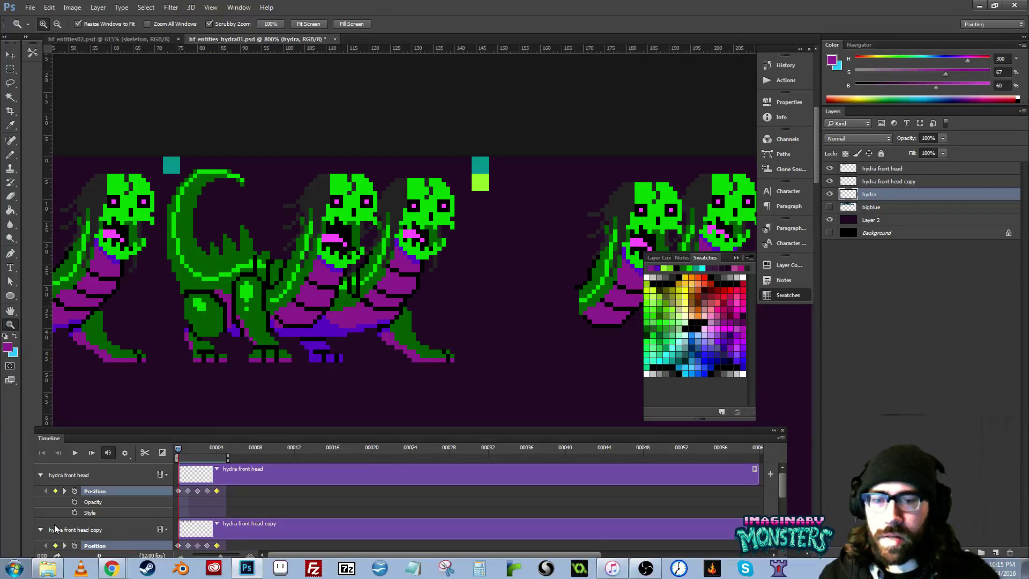
{"action": "scroll", "coordinate": [320, 488], "scroll_direction": "down", "scroll_amount": 4}
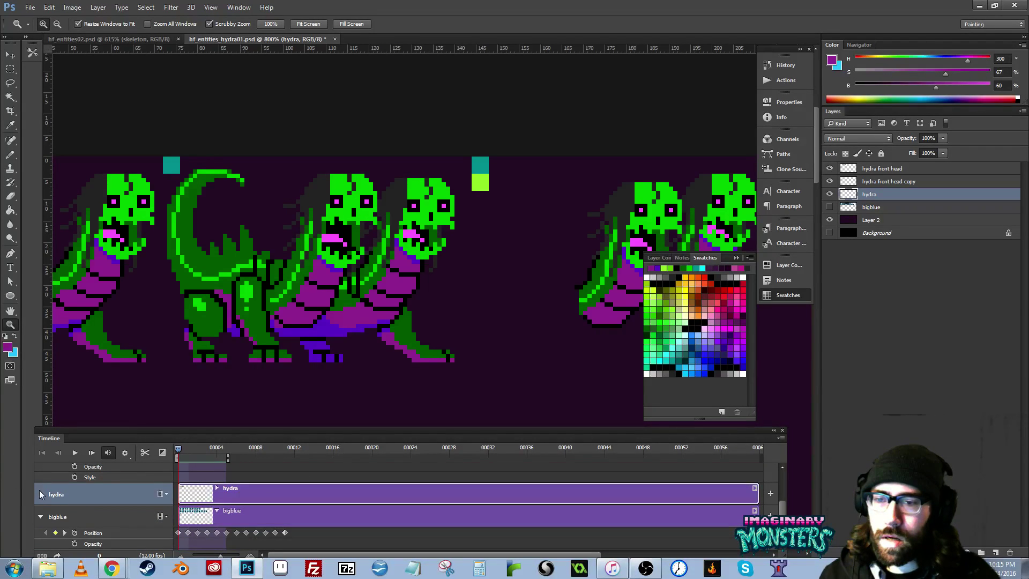
{"action": "left_click", "coordinate": [40, 494]}
{"action": "left_click", "coordinate": [75, 511]}
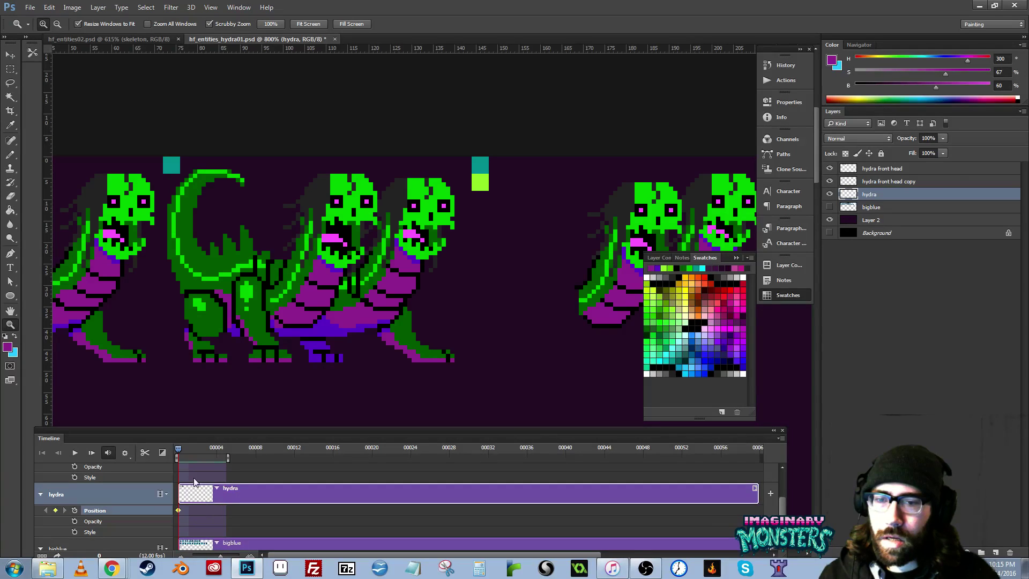
- Add a hydra Position keyframe at frame 1, shifting the layer left so the second body takes the first body's place
{"action": "left_click_drag", "start_coordinate": [183, 449], "coordinate": [188, 449]}
{"action": "left_click_drag", "start_coordinate": [198, 371], "coordinate": [347, 362]}
{"action": "key", "text": "l"}
{"action": "left_click", "coordinate": [55, 510]}
{"action": "left_click_drag", "start_coordinate": [211, 384], "coordinate": [436, 392]}
{"action": "key", "text": "v"}
{"action": "left_click_drag", "start_coordinate": [579, 310], "coordinate": [274, 316]}
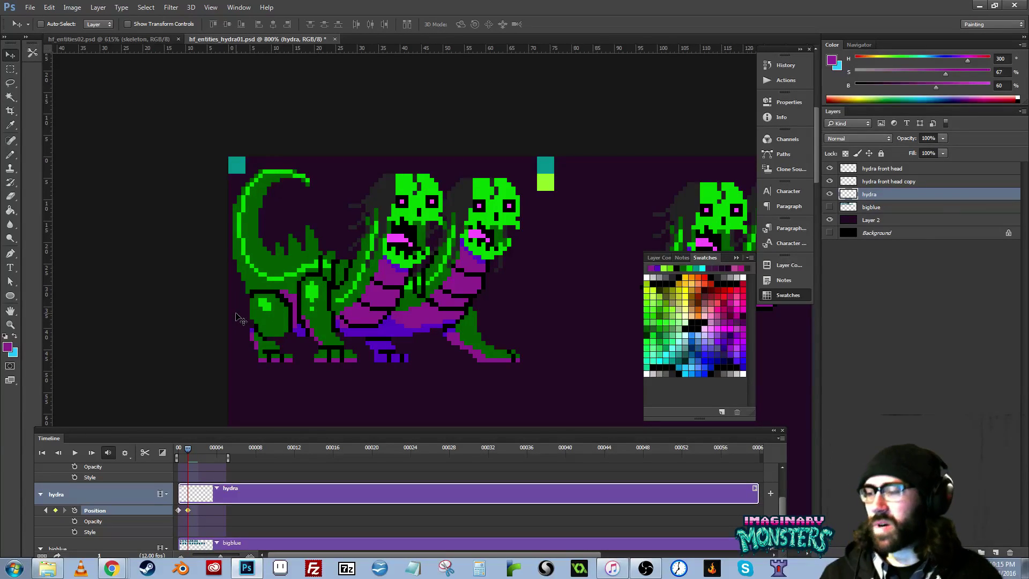
- Play the looping animation to check the body against the moving heads, and return the playhead to frame 0
{"action": "key", "text": "space"}
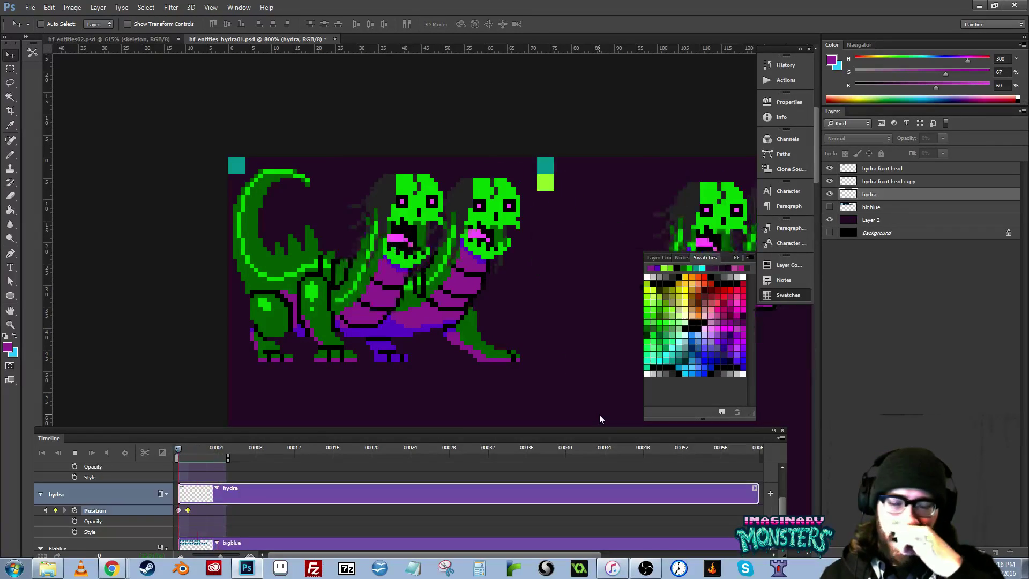
{"action": "key", "text": "space"}
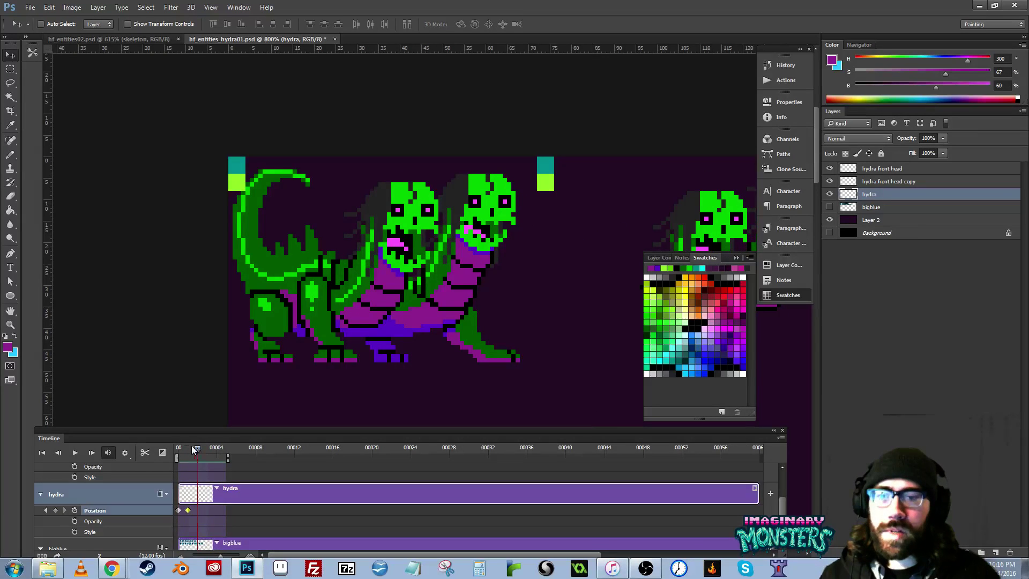
{"action": "left_click_drag", "start_coordinate": [190, 448], "coordinate": [171, 449]}
- Lasso the upper tail curl of the second frame's hydra and lower it by one pixel
{"action": "left_click_drag", "start_coordinate": [424, 268], "coordinate": [154, 265]}
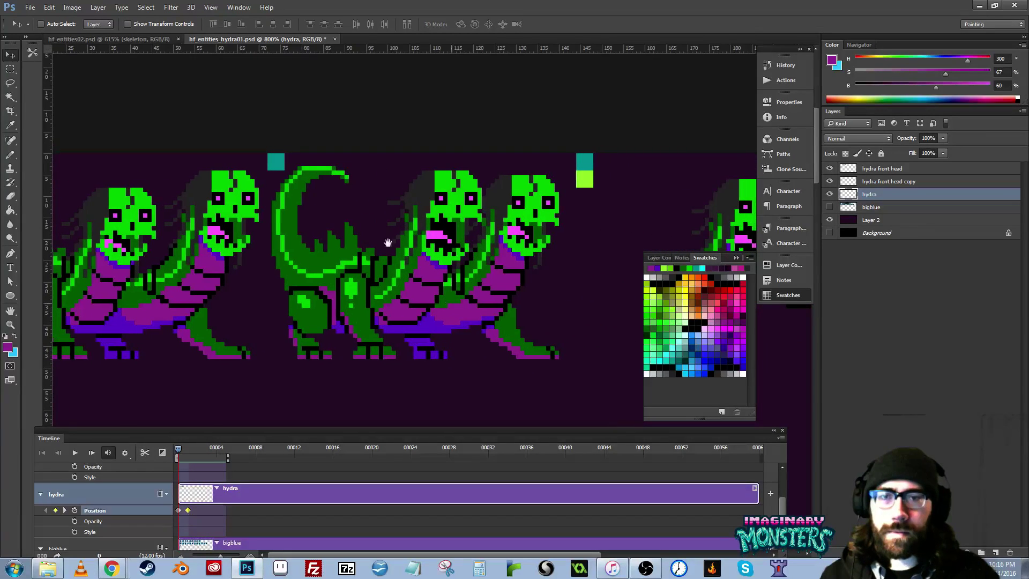
{"action": "left_click_drag", "start_coordinate": [331, 228], "coordinate": [357, 236]}
{"action": "left_click_drag", "start_coordinate": [374, 271], "coordinate": [414, 299]}
{"action": "key", "text": "z"}
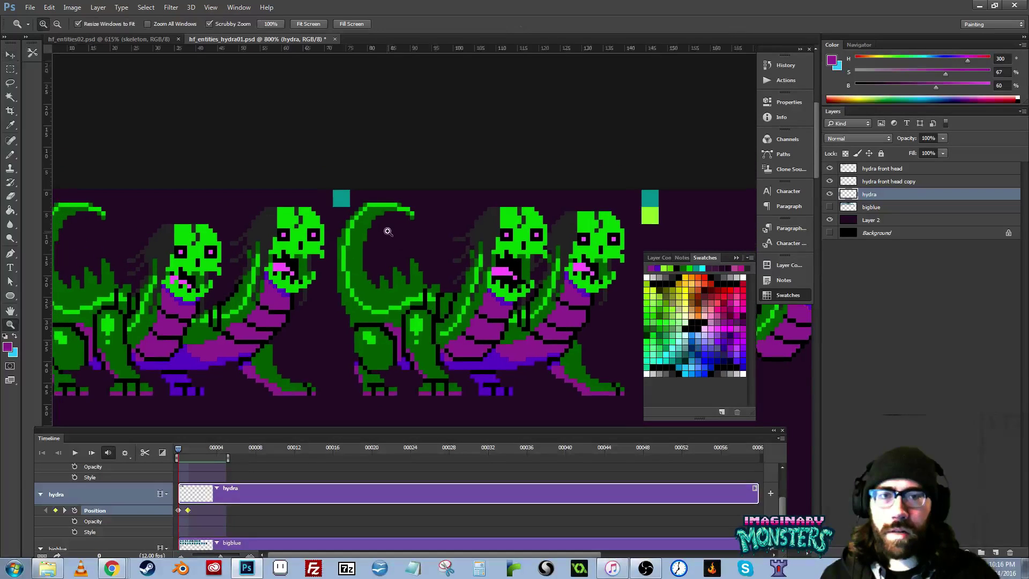
{"action": "left_click", "coordinate": [388, 232]}
{"action": "left_click_drag", "start_coordinate": [389, 242], "coordinate": [378, 232]}
{"action": "key", "text": "l"}
{"action": "mouse_move", "coordinate": [438, 171]}
{"action": "left_mouse_down"}
{"action": "mouse_move", "coordinate": [355, 151]}
{"action": "mouse_move", "coordinate": [305, 201]}
{"action": "mouse_move", "coordinate": [293, 230]}
{"action": "mouse_move", "coordinate": [304, 263]}
{"action": "mouse_move", "coordinate": [365, 260]}
{"action": "mouse_move", "coordinate": [426, 240]}
{"action": "mouse_move", "coordinate": [445, 165]}
{"action": "mouse_move", "coordinate": [383, 191]}
{"action": "left_mouse_up"}
{"action": "key", "text": "v"}
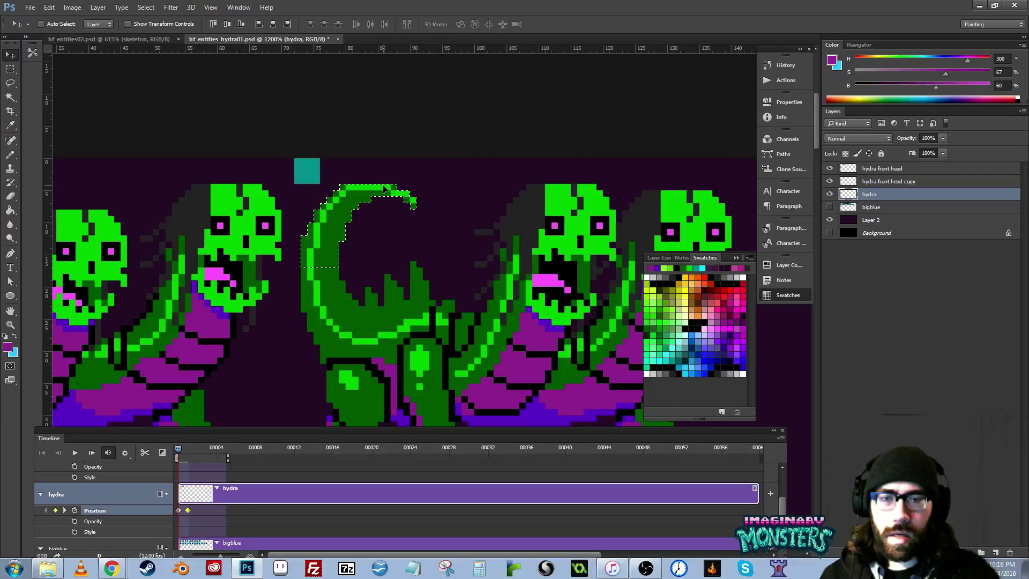
{"action": "key", "text": "ctrl+d"}
- Reselect the second frame's upper tail and shift it one pixel to the right
{"action": "left_click_drag", "start_coordinate": [368, 277], "coordinate": [384, 258]}
{"action": "key", "text": "l"}
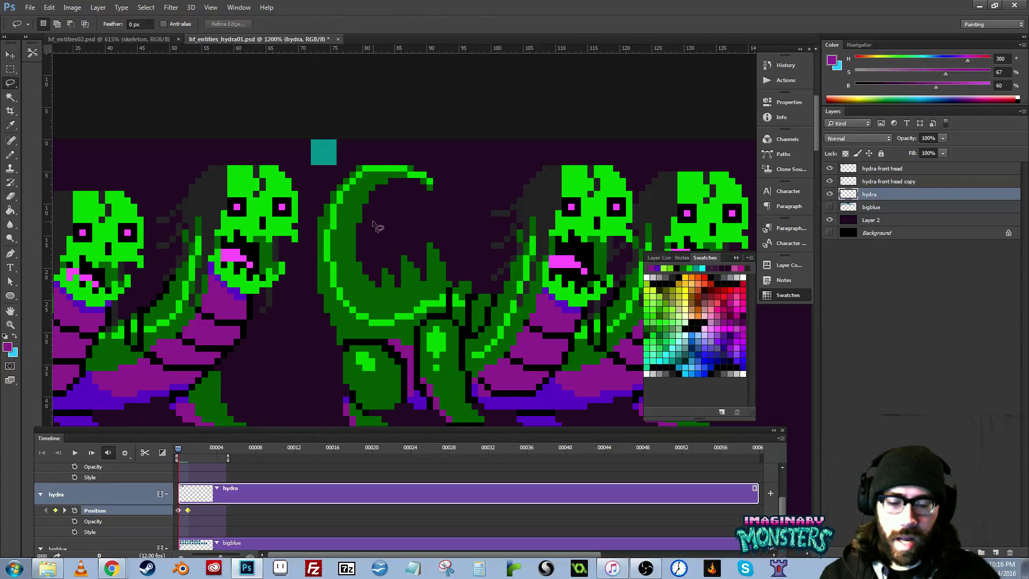
{"action": "mouse_move", "coordinate": [400, 220]}
{"action": "left_mouse_down"}
{"action": "mouse_move", "coordinate": [462, 173]}
{"action": "mouse_move", "coordinate": [406, 140]}
{"action": "mouse_move", "coordinate": [358, 153]}
{"action": "mouse_move", "coordinate": [319, 199]}
{"action": "mouse_move", "coordinate": [304, 300]}
{"action": "mouse_move", "coordinate": [317, 297]}
{"action": "mouse_move", "coordinate": [319, 276]}
{"action": "mouse_move", "coordinate": [406, 218]}
{"action": "left_mouse_up"}
{"action": "key", "text": "v"}
{"action": "key", "text": "Right"}
{"action": "key", "text": "ctrl+d"}
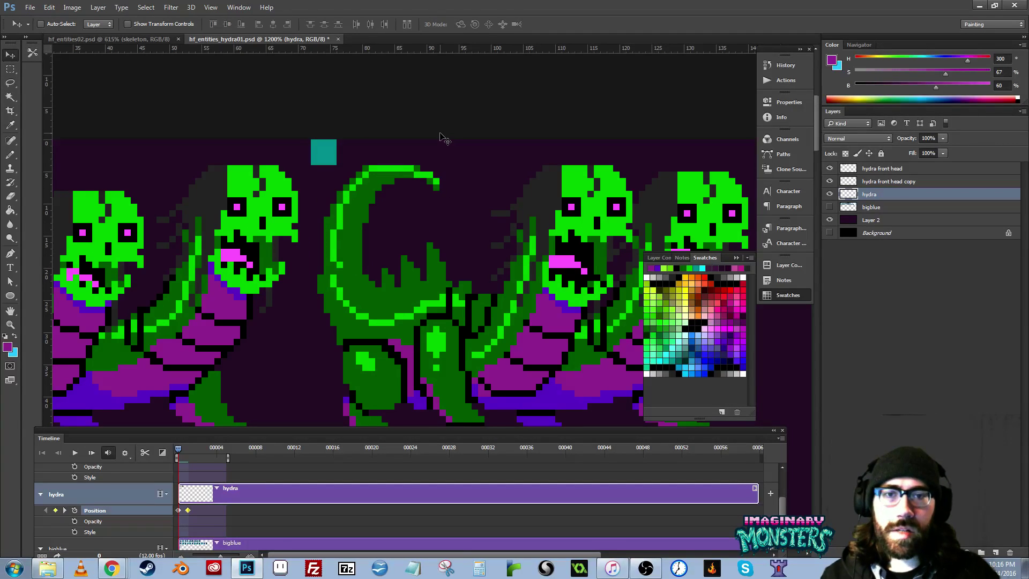
- Pencil sampled bright and dark greens over the second-frame tail's seam to smooth its outer curve, and preview the opening frames
{"action": "key", "text": "b"}
{"action": "left_click", "coordinate": [338, 267], "text": "alt"}
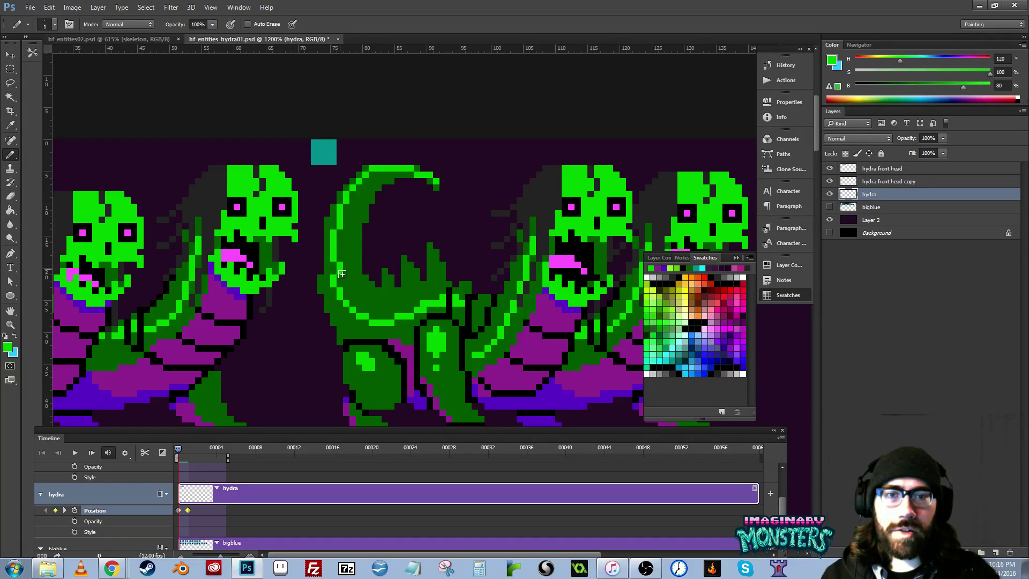
{"action": "left_click", "coordinate": [329, 275], "text": "alt"}
{"action": "left_click_drag", "start_coordinate": [333, 274], "coordinate": [335, 293]}
{"action": "left_click", "coordinate": [346, 301], "text": "alt"}
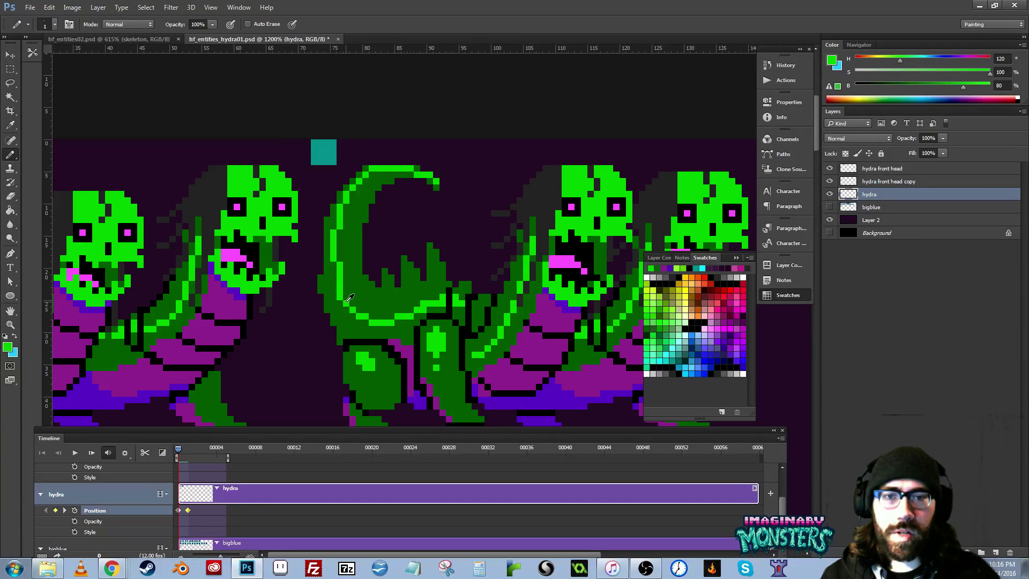
{"action": "left_click", "coordinate": [327, 278], "text": "alt"}
{"action": "mouse_move", "coordinate": [321, 277]}
{"action": "left_mouse_down"}
{"action": "mouse_move", "coordinate": [321, 251]}
{"action": "mouse_move", "coordinate": [444, 272]}
{"action": "mouse_move", "coordinate": [389, 272]}
{"action": "left_mouse_up"}
{"action": "left_click_drag", "start_coordinate": [188, 393], "coordinate": [236, 395]}
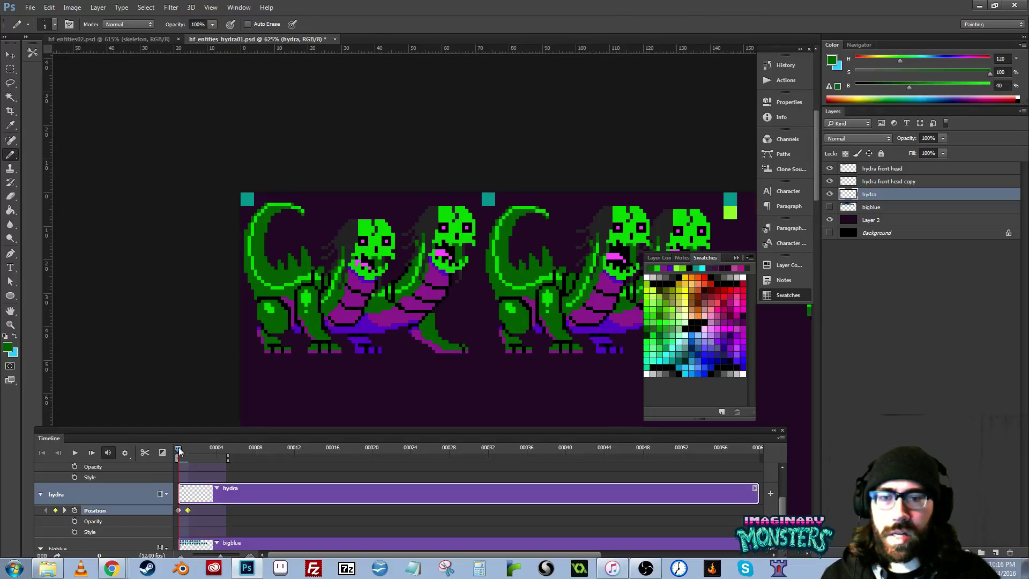
{"action": "mouse_move", "coordinate": [179, 448]}
{"action": "left_mouse_down"}
{"action": "mouse_move", "coordinate": [187, 447]}
{"action": "mouse_move", "coordinate": [171, 448]}
{"action": "left_mouse_up"}
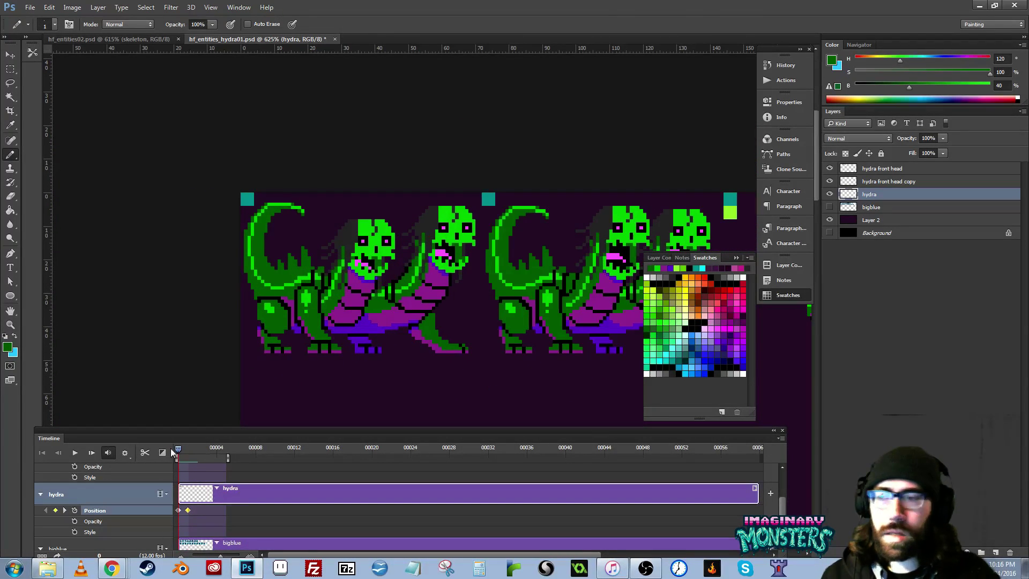
- Reshape the tip of the second frame's tail with dark green pencil pixels, erase its outermost pixels, and sample the bright green
{"action": "left_click_drag", "start_coordinate": [492, 289], "coordinate": [381, 290]}
{"action": "key", "text": "z"}
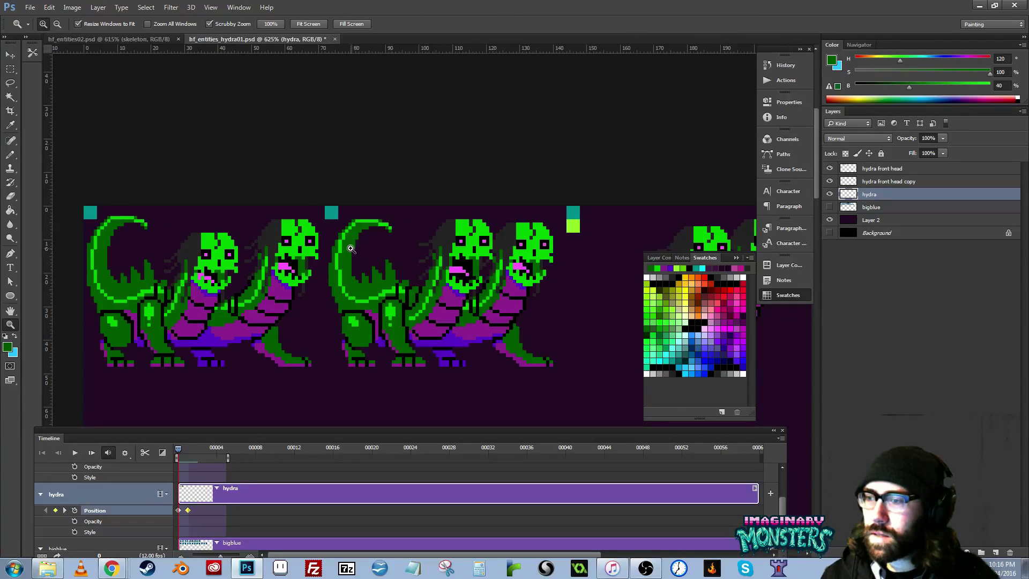
{"action": "mouse_move", "coordinate": [382, 237]}
{"action": "left_mouse_down"}
{"action": "mouse_move", "coordinate": [400, 220]}
{"action": "mouse_move", "coordinate": [375, 250]}
{"action": "left_mouse_up"}
{"action": "key", "text": "b"}
{"action": "left_click", "coordinate": [338, 205]}
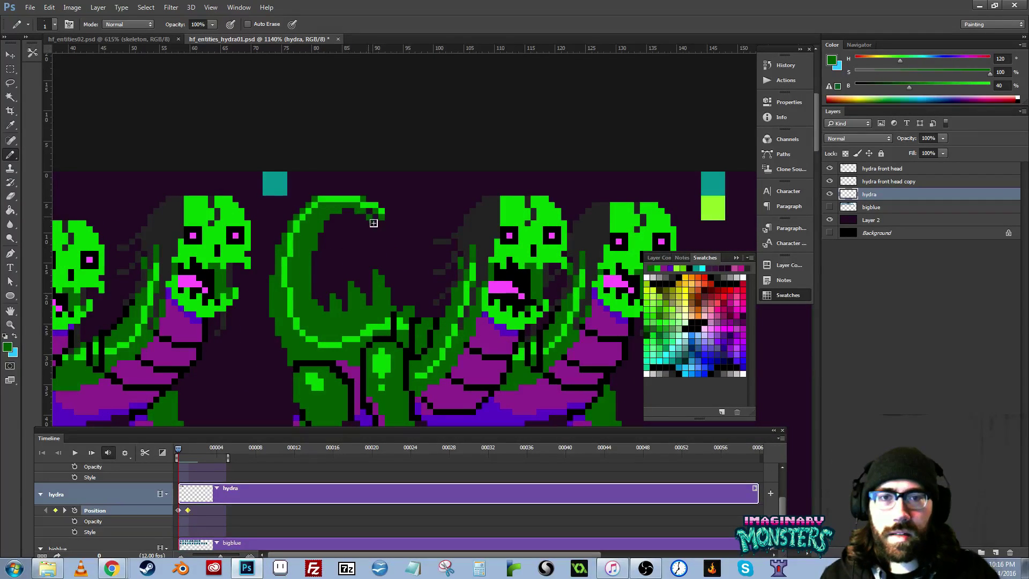
{"action": "key", "text": "e"}
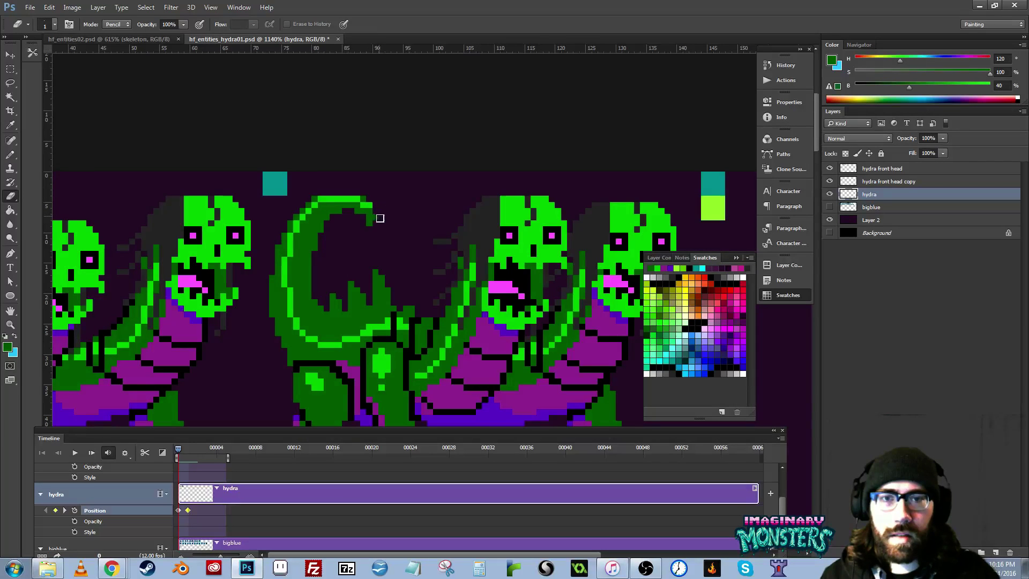
{"action": "key", "text": "b"}
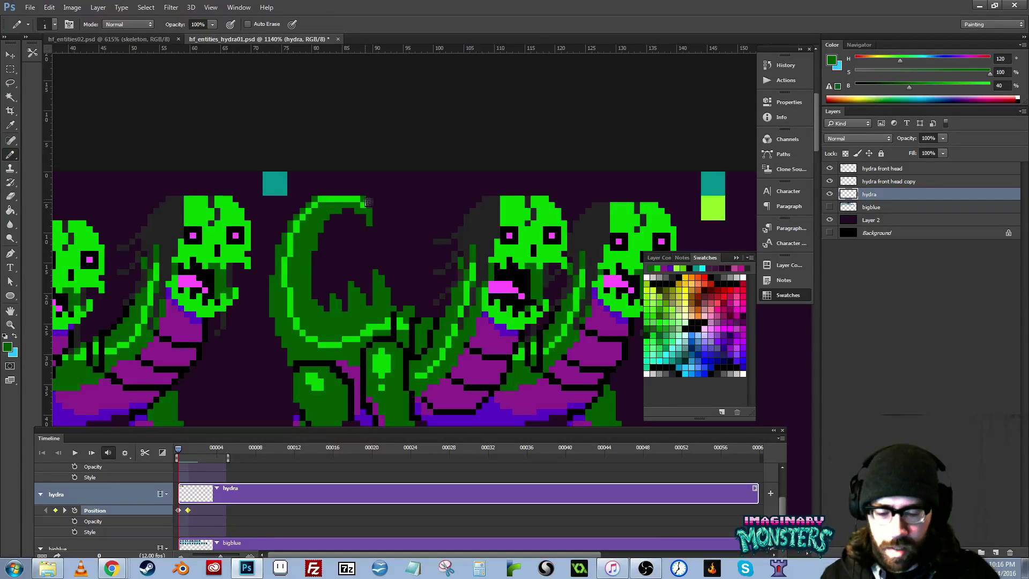
{"action": "left_click", "coordinate": [368, 203], "text": "alt"}
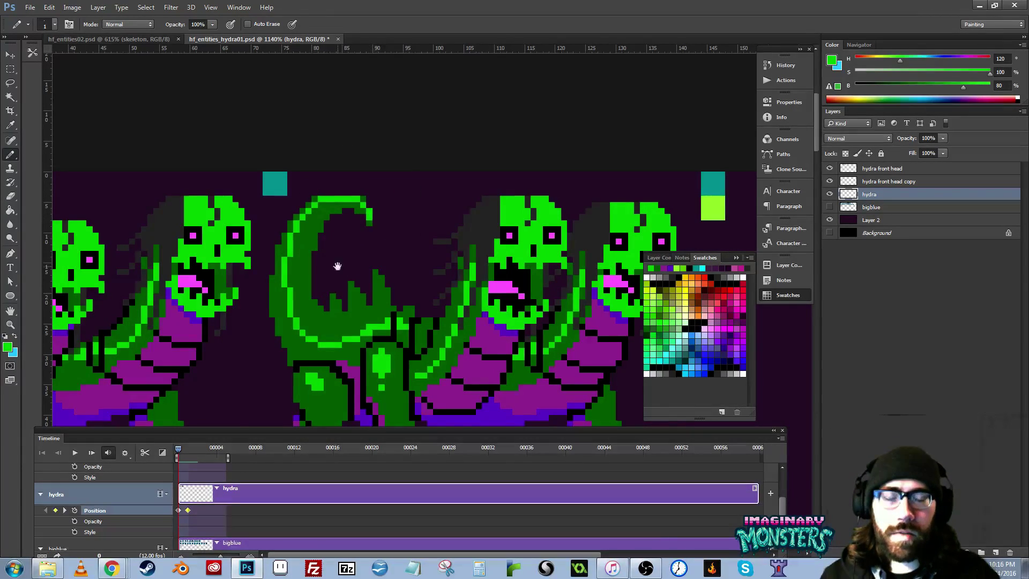
- Compare the first and second frames' tails and bodies, and scrub the opening frames to check the tail movement
{"action": "left_click_drag", "start_coordinate": [132, 268], "coordinate": [418, 264]}
{"action": "left_click_drag", "start_coordinate": [365, 288], "coordinate": [295, 279]}
{"action": "mouse_move", "coordinate": [365, 309]}
{"action": "left_mouse_down"}
{"action": "mouse_move", "coordinate": [326, 304]}
{"action": "mouse_move", "coordinate": [347, 295]}
{"action": "mouse_move", "coordinate": [324, 289]}
{"action": "left_mouse_up"}
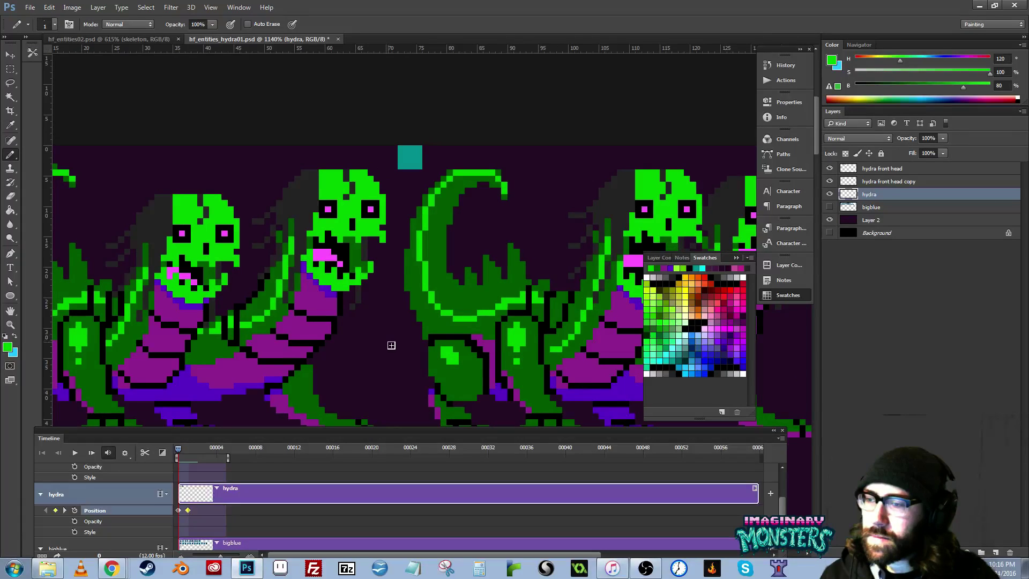
{"action": "left_click_drag", "start_coordinate": [372, 328], "coordinate": [316, 321]}
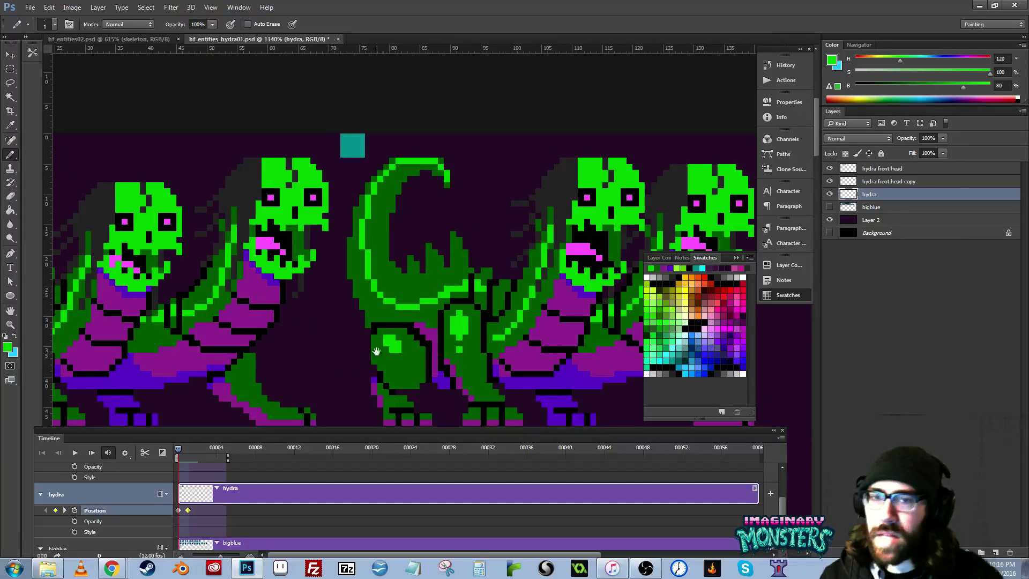
{"action": "mouse_move", "coordinate": [376, 351]}
{"action": "left_mouse_down"}
{"action": "mouse_move", "coordinate": [317, 312]}
{"action": "mouse_move", "coordinate": [369, 347]}
{"action": "left_mouse_up"}
{"action": "left_click_drag", "start_coordinate": [255, 357], "coordinate": [336, 373]}
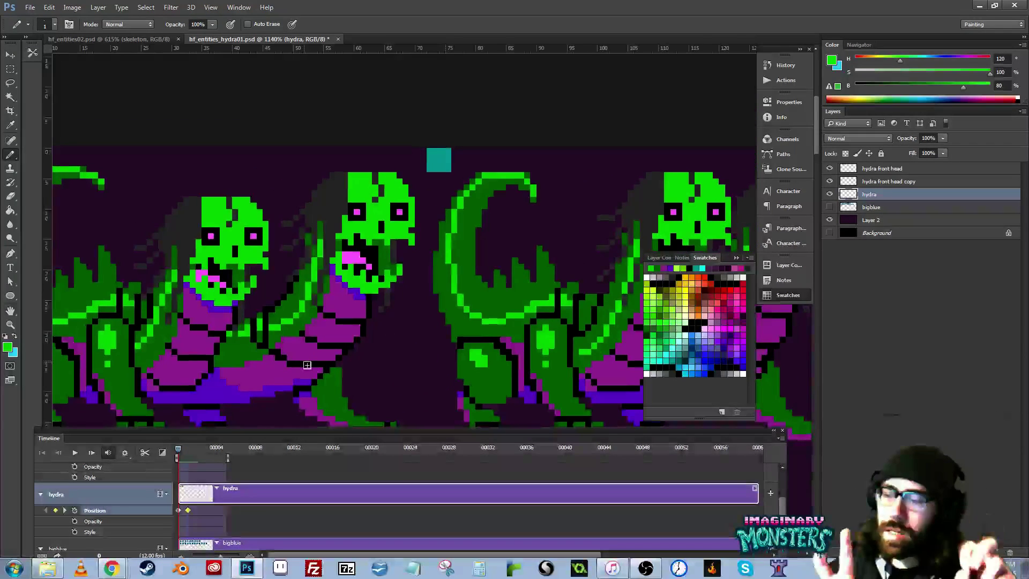
{"action": "left_click_drag", "start_coordinate": [343, 295], "coordinate": [416, 269]}
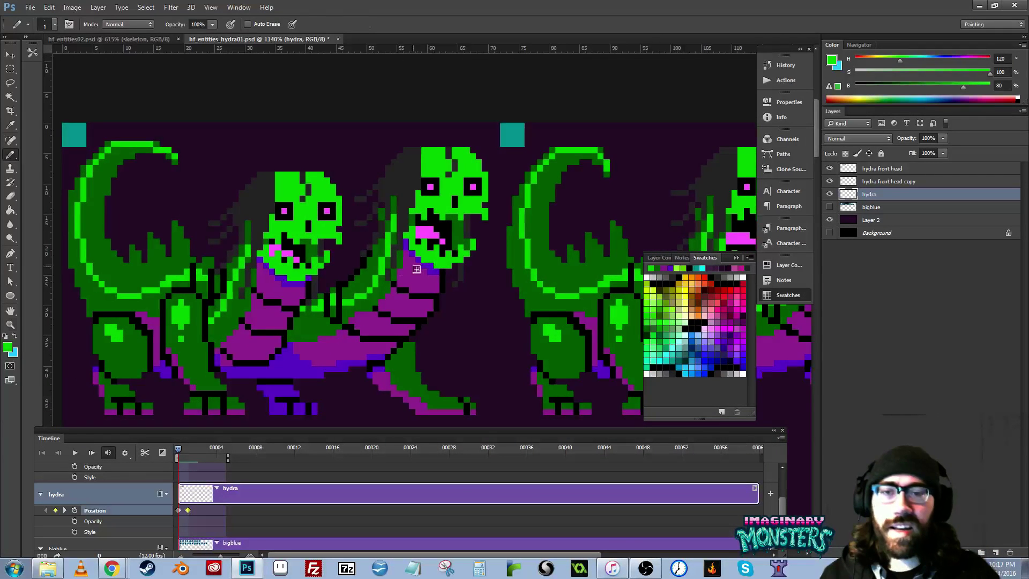
{"action": "scroll", "coordinate": [416, 269], "scroll_direction": "down", "scroll_amount": 5}
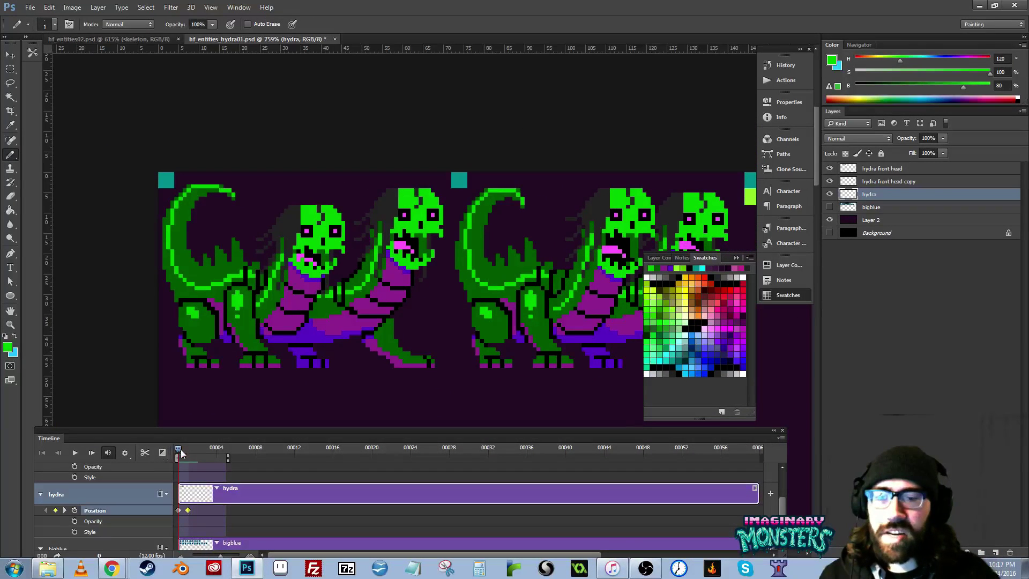
{"action": "mouse_move", "coordinate": [181, 449]}
{"action": "left_mouse_down"}
{"action": "mouse_move", "coordinate": [192, 449]}
{"action": "mouse_move", "coordinate": [170, 449]}
{"action": "left_mouse_up"}
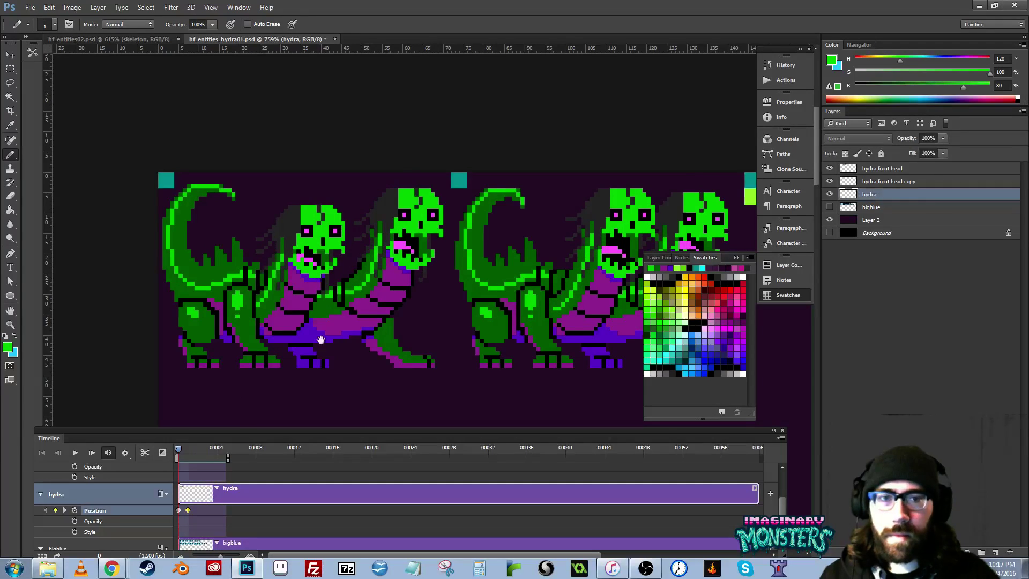
- Lasso the back spikes inside the second frame's tail curl and raise them by one pixel
{"action": "left_click_drag", "start_coordinate": [463, 306], "coordinate": [327, 324]}
{"action": "key", "text": "z"}
{"action": "left_click_drag", "start_coordinate": [405, 259], "coordinate": [432, 246]}
{"action": "left_click_drag", "start_coordinate": [411, 284], "coordinate": [433, 264]}
{"action": "key", "text": "l"}
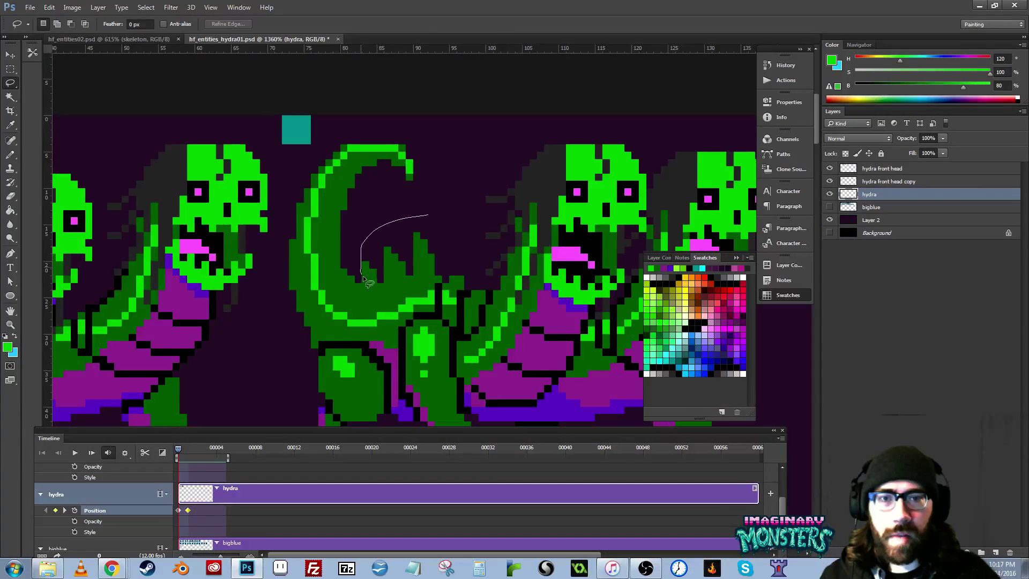
{"action": "left_click_drag", "start_coordinate": [452, 260], "coordinate": [442, 255]}
{"action": "key", "text": "v"}
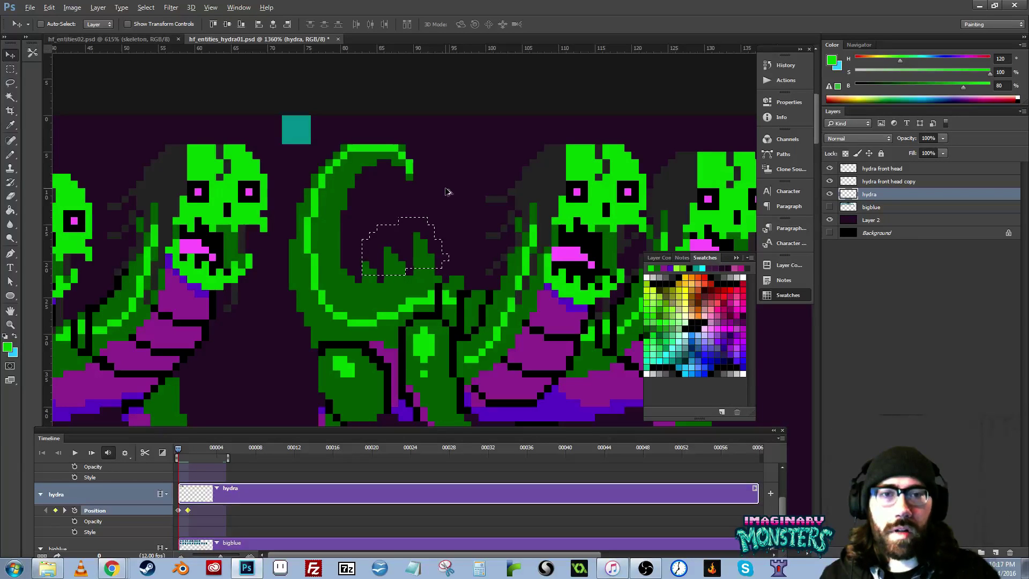
- Scrub the opening frames to check how the back spikes move between the first two poses
{"action": "key", "text": "z"}
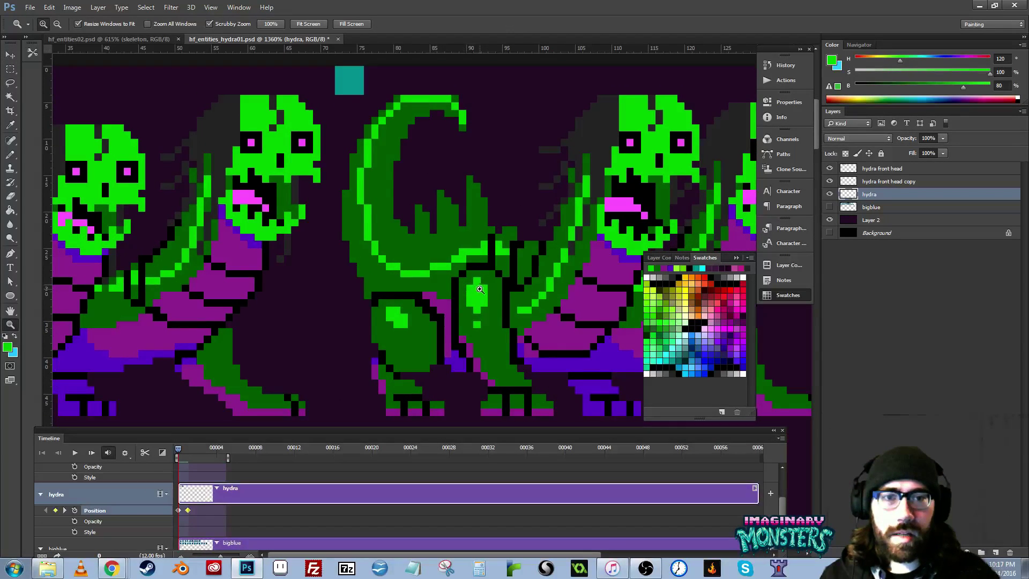
{"action": "left_click_drag", "start_coordinate": [357, 317], "coordinate": [498, 324]}
{"action": "left_click", "coordinate": [436, 308], "text": "alt"}
{"action": "left_click_drag", "start_coordinate": [436, 308], "coordinate": [356, 322]}
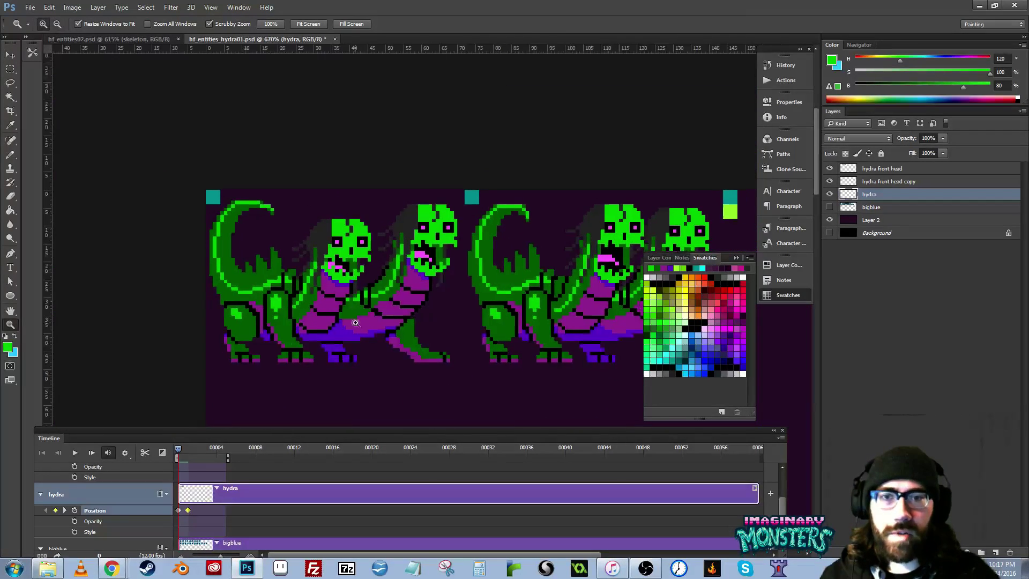
{"action": "mouse_move", "coordinate": [180, 449]}
{"action": "left_mouse_down"}
{"action": "mouse_move", "coordinate": [153, 452]}
{"action": "mouse_move", "coordinate": [190, 455]}
{"action": "mouse_move", "coordinate": [169, 455]}
{"action": "left_mouse_up"}
- Marquee-select the second frame's hydra body and place a copy beneath the third frame's heads, clearing the selection
{"action": "left_click_drag", "start_coordinate": [426, 315], "coordinate": [242, 308]}
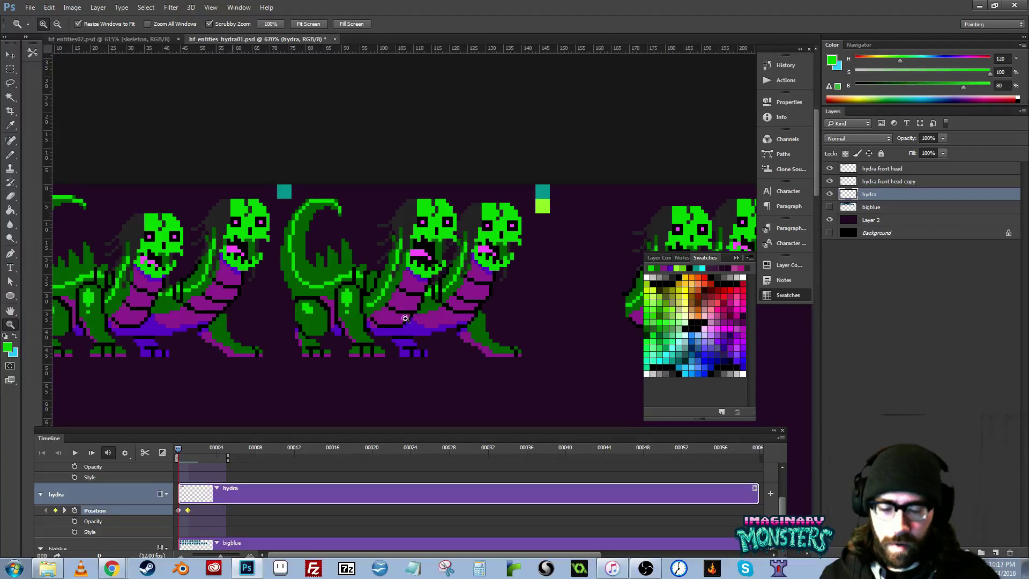
{"action": "key", "text": "m"}
{"action": "left_click_drag", "start_coordinate": [277, 185], "coordinate": [553, 385]}
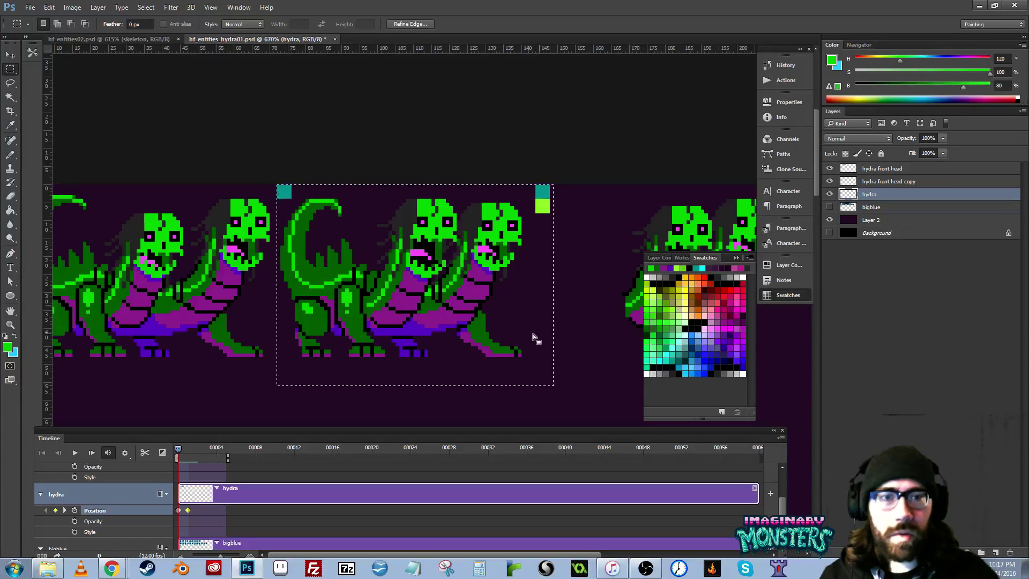
{"action": "key", "text": "v"}
{"action": "left_click_drag", "start_coordinate": [328, 287], "coordinate": [413, 289]}
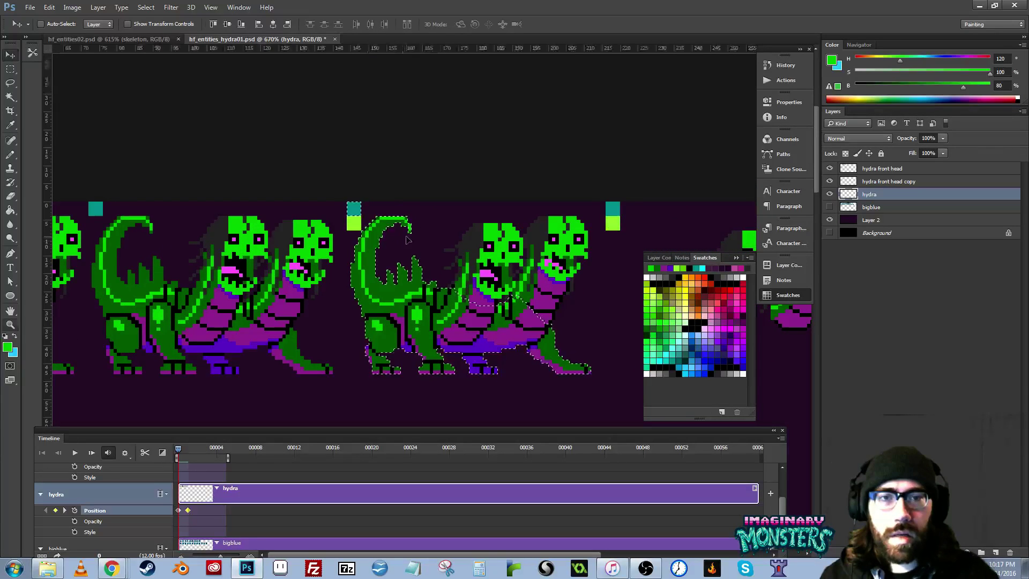
{"action": "key", "text": "z"}
{"action": "left_click", "coordinate": [407, 243]}
{"action": "left_click", "coordinate": [405, 246]}
{"action": "left_click", "coordinate": [406, 247]}
{"action": "left_click", "coordinate": [367, 281]}
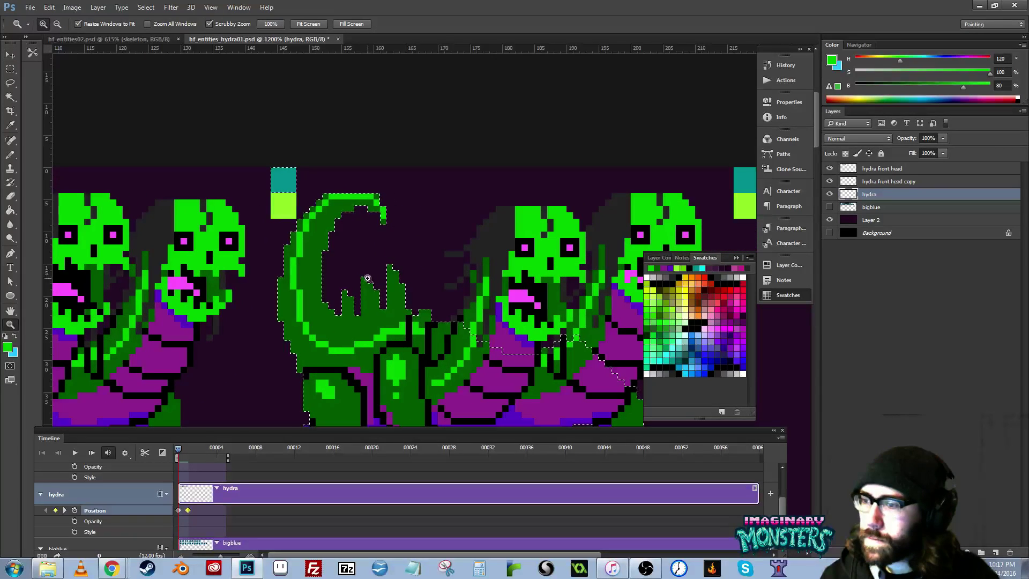
{"action": "key", "text": "ctrl+d"}
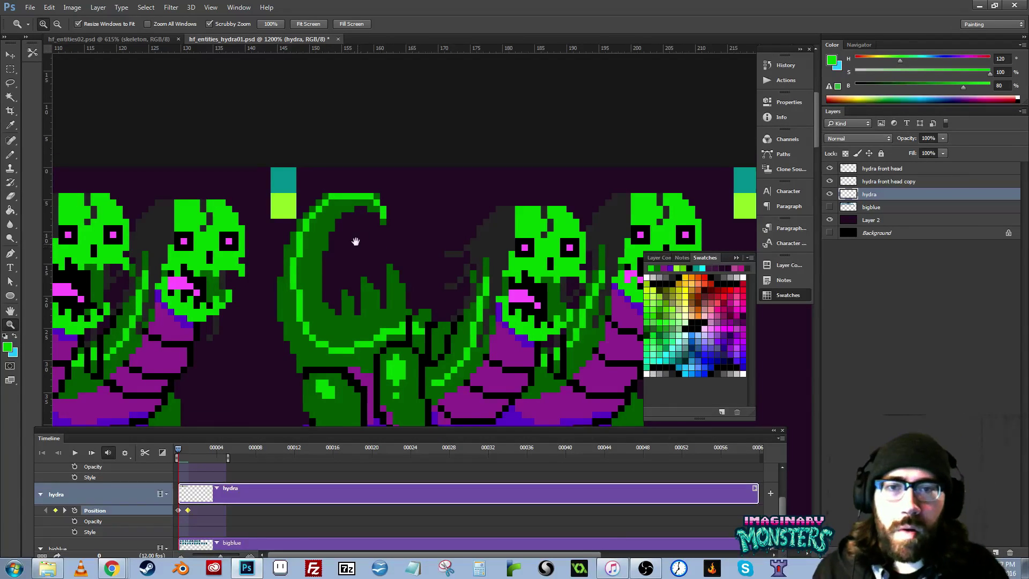
- Lasso the upper tail curl of the third frame's hydra and shift it one pixel to the right
{"action": "left_click_drag", "start_coordinate": [355, 242], "coordinate": [337, 168]}
{"action": "key", "text": "l"}
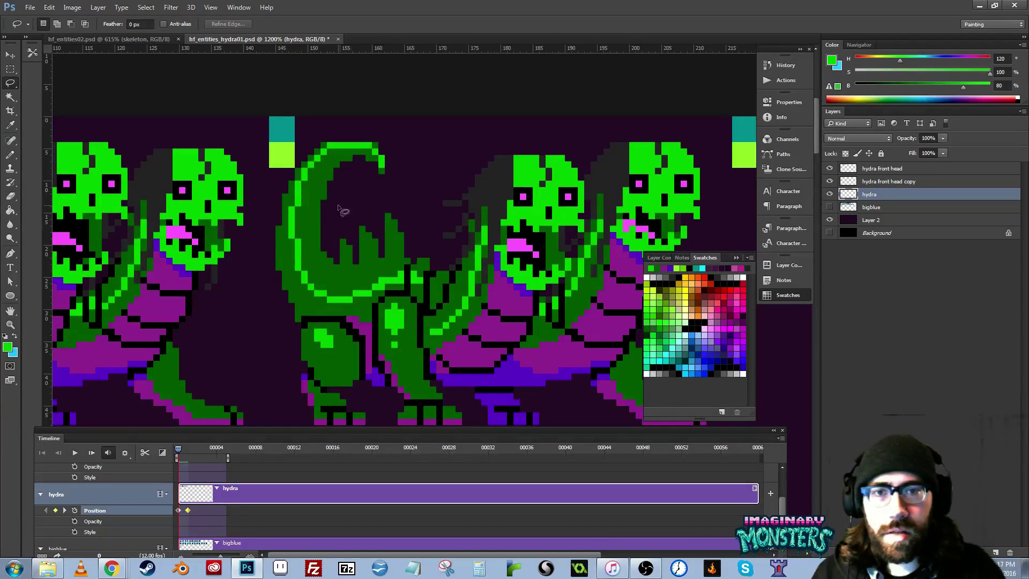
{"action": "mouse_move", "coordinate": [336, 206]}
{"action": "left_mouse_down"}
{"action": "mouse_move", "coordinate": [406, 158]}
{"action": "mouse_move", "coordinate": [373, 126]}
{"action": "mouse_move", "coordinate": [319, 135]}
{"action": "mouse_move", "coordinate": [304, 152]}
{"action": "mouse_move", "coordinate": [268, 218]}
{"action": "mouse_move", "coordinate": [269, 264]}
{"action": "mouse_move", "coordinate": [389, 190]}
{"action": "left_mouse_up"}
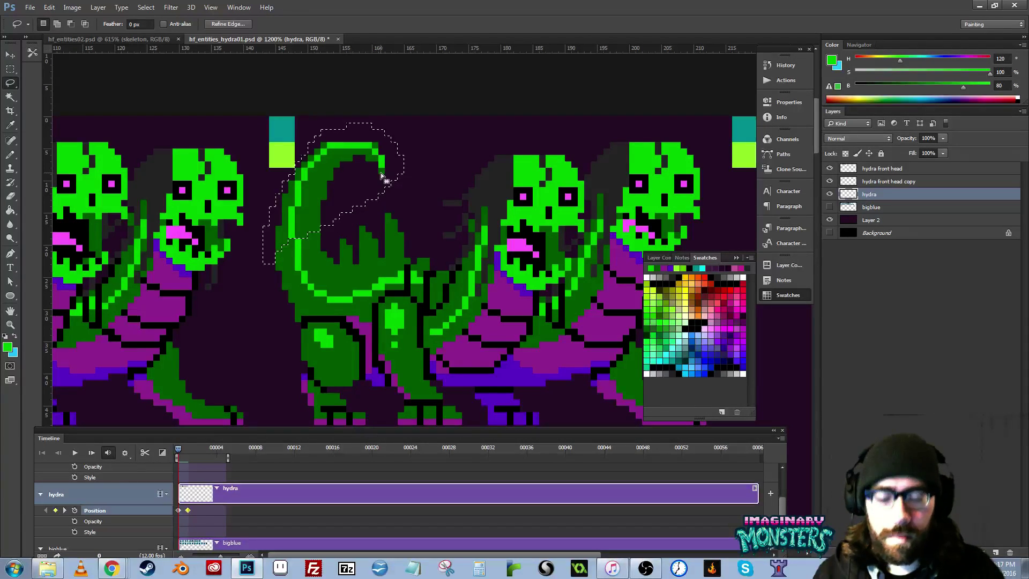
{"action": "key", "text": "v"}
{"action": "key", "text": "Right"}
{"action": "key", "text": "ctrl+d"}
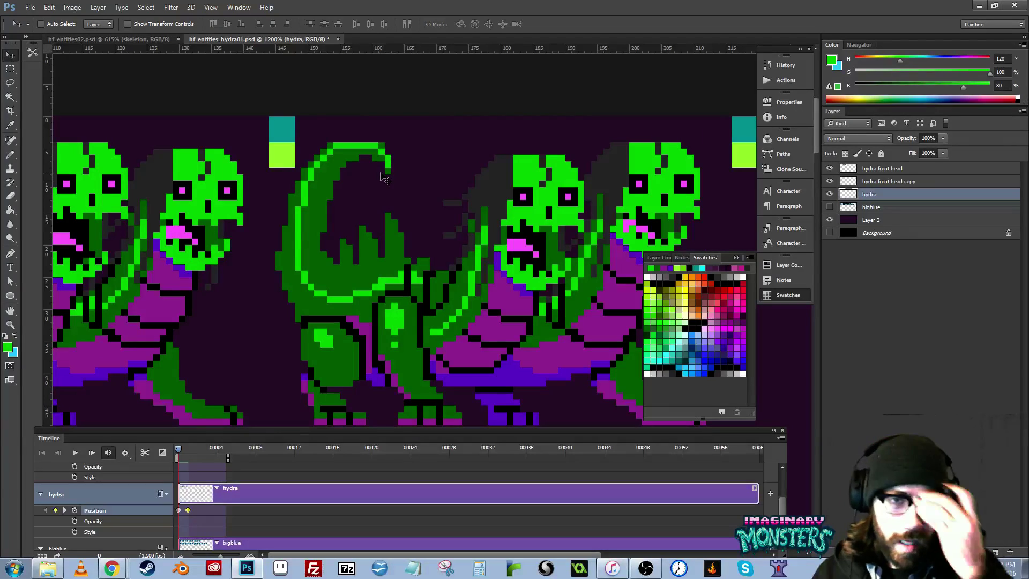
- Clean up the third-frame tail's shifted seam with sampled dark green, erasing stray pixels along its outer edge
{"action": "key", "text": "b"}
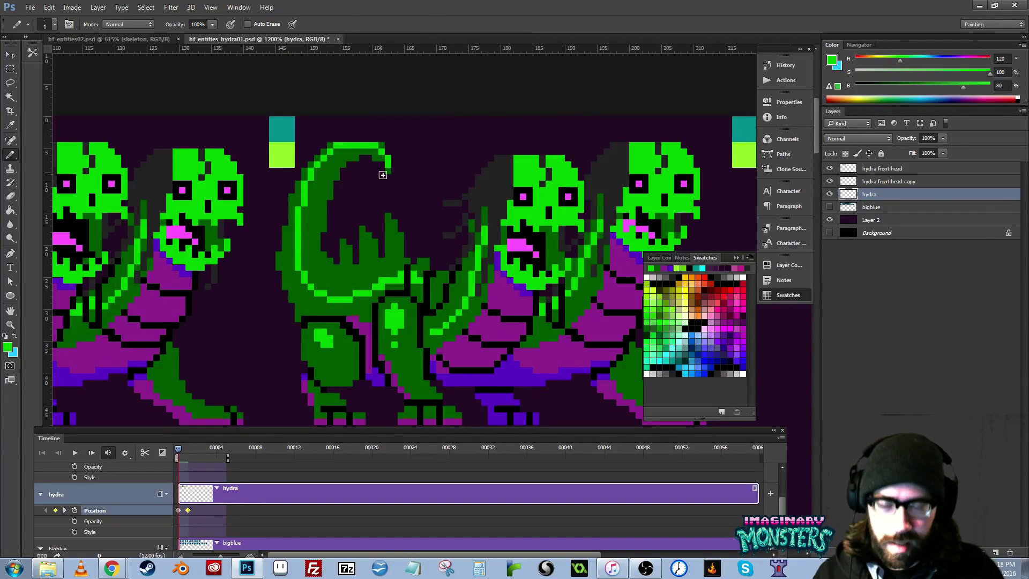
{"action": "left_click", "coordinate": [328, 222], "text": "alt"}
{"action": "left_click_drag", "start_coordinate": [296, 266], "coordinate": [299, 265]}
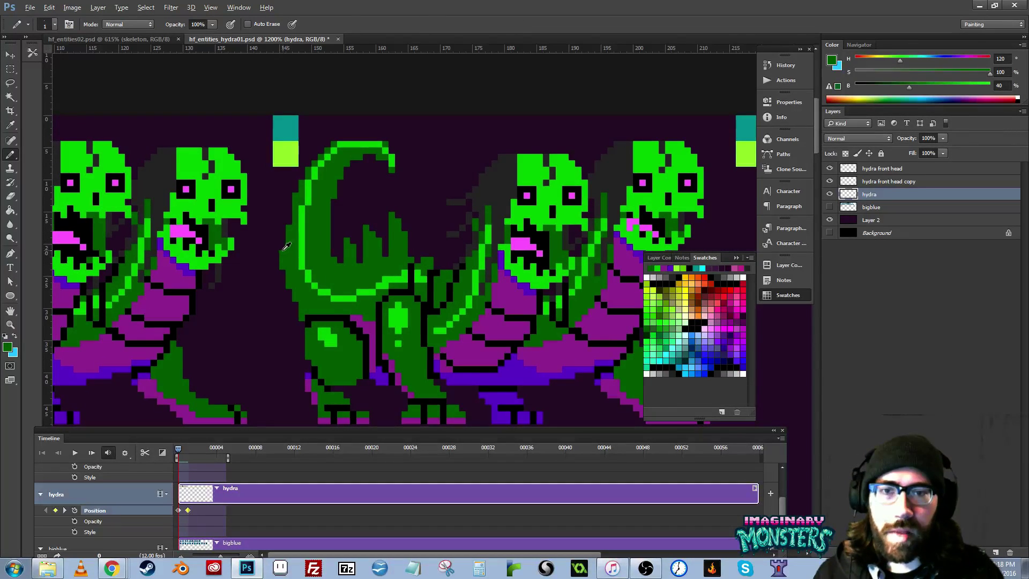
{"action": "key", "text": "e"}
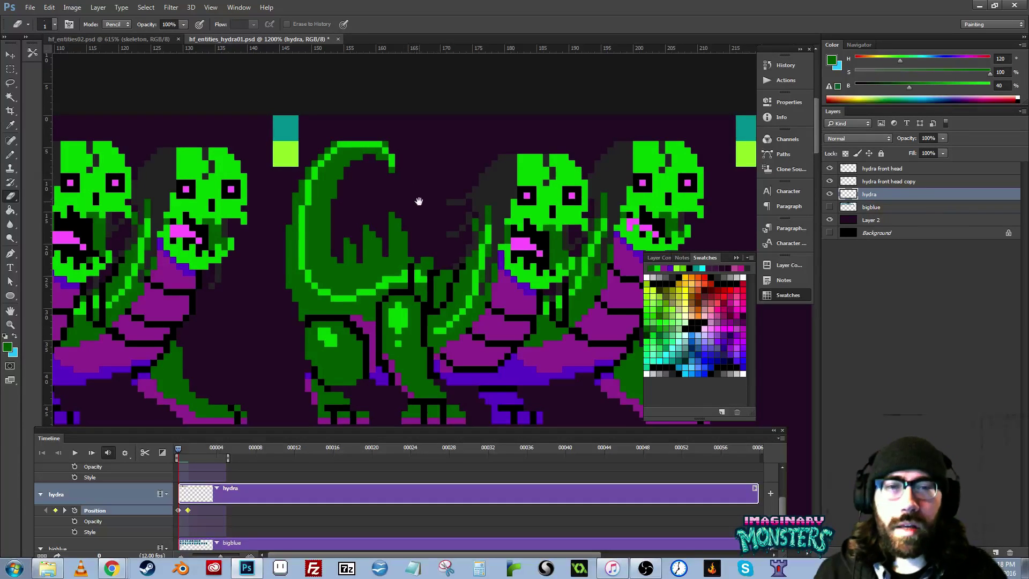
- Compare the third frame's tail curve with the neighbouring frames
{"action": "mouse_move", "coordinate": [418, 200]}
{"action": "left_mouse_down"}
{"action": "mouse_move", "coordinate": [399, 204]}
{"action": "mouse_move", "coordinate": [411, 233]}
{"action": "mouse_move", "coordinate": [454, 241]}
{"action": "left_mouse_up"}
{"action": "key", "text": "z"}
{"action": "left_click", "coordinate": [373, 214], "text": "alt"}
{"action": "left_click", "coordinate": [373, 214], "text": "alt"}
{"action": "mouse_move", "coordinate": [389, 245]}
{"action": "left_mouse_down"}
{"action": "mouse_move", "coordinate": [540, 244]}
{"action": "mouse_move", "coordinate": [403, 243]}
{"action": "left_mouse_up"}
{"action": "left_click_drag", "start_coordinate": [521, 239], "coordinate": [342, 234]}
{"action": "left_click", "coordinate": [360, 221]}
{"action": "left_click", "coordinate": [360, 221]}
{"action": "left_click_drag", "start_coordinate": [385, 201], "coordinate": [389, 214]}
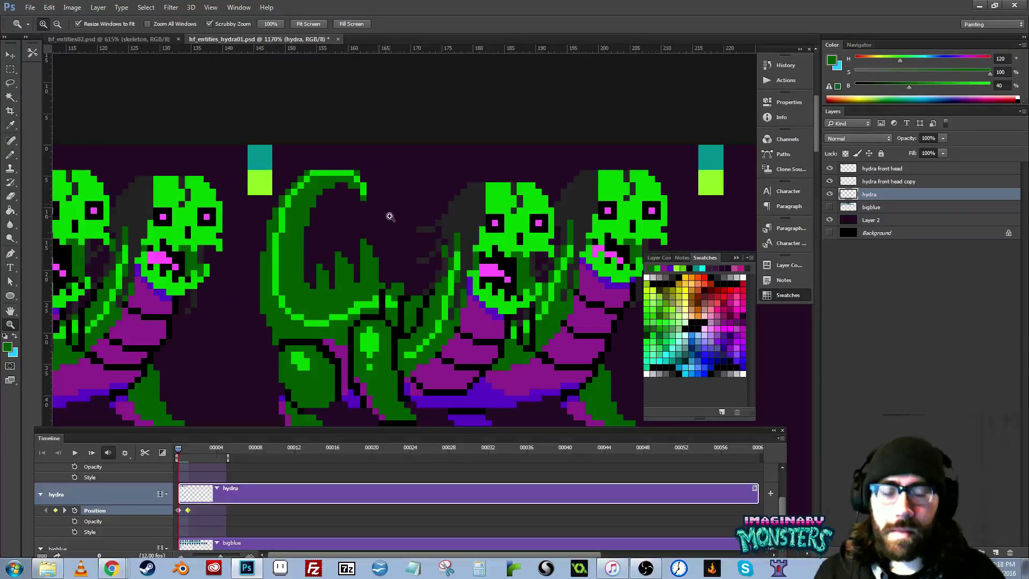
- Lasso the tip of the third frame's tail, lower it by one pixel, and clear the selection
{"action": "key", "text": "l"}
{"action": "mouse_move", "coordinate": [352, 150]}
{"action": "left_mouse_down"}
{"action": "mouse_move", "coordinate": [324, 169]}
{"action": "mouse_move", "coordinate": [328, 196]}
{"action": "mouse_move", "coordinate": [405, 203]}
{"action": "mouse_move", "coordinate": [357, 146]}
{"action": "left_mouse_up"}
{"action": "key", "text": "v"}
{"action": "key", "text": "Down"}
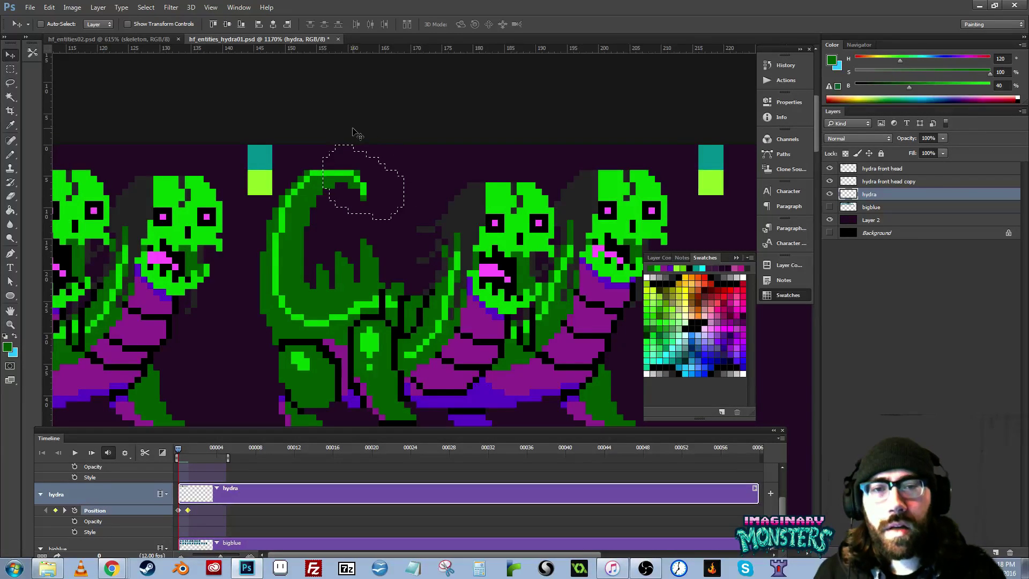
{"action": "key", "text": "ctrl+d"}
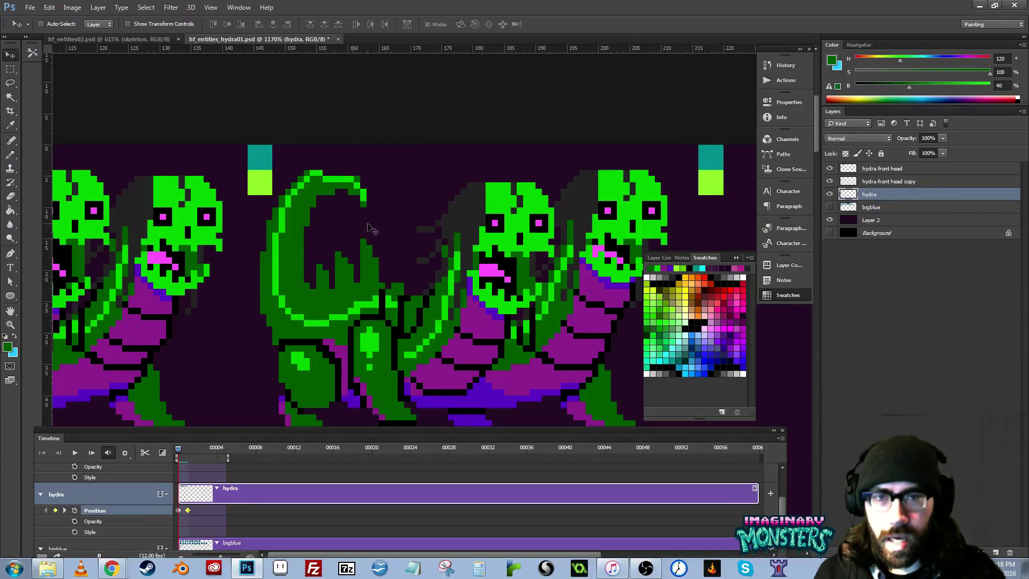
- Touch up the top of the third-frame tail with sampled bright and dark greens to smooth the seam beside the lowered tip
{"action": "key", "text": "z"}
{"action": "left_click", "coordinate": [329, 175]}
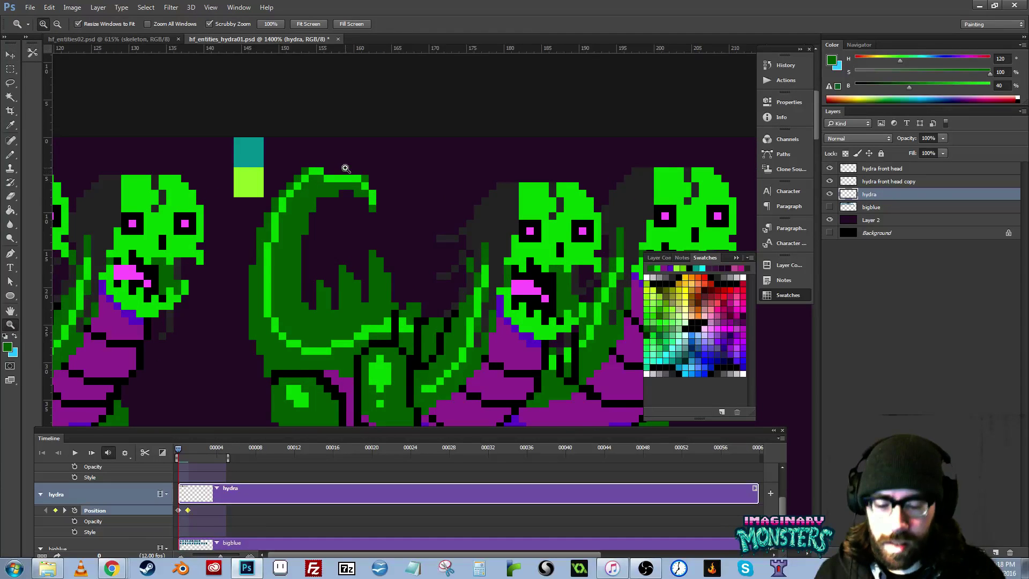
{"action": "key", "text": "b"}
{"action": "left_click", "coordinate": [326, 177], "text": "alt"}
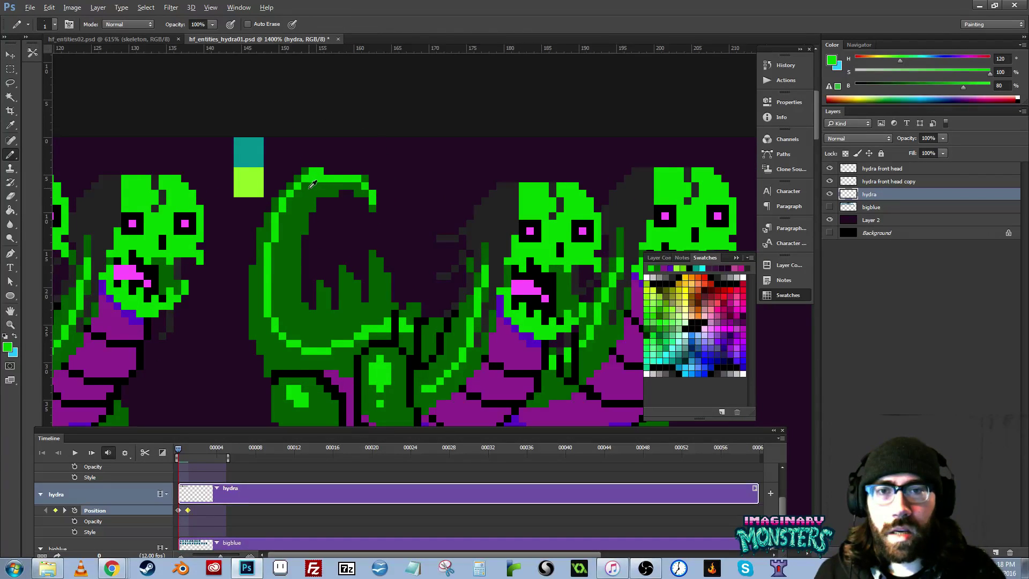
{"action": "left_click", "coordinate": [304, 184]}
{"action": "left_click", "coordinate": [300, 181], "text": "alt"}
{"action": "left_click", "coordinate": [304, 178]}
{"action": "left_click", "coordinate": [308, 173], "text": "alt"}
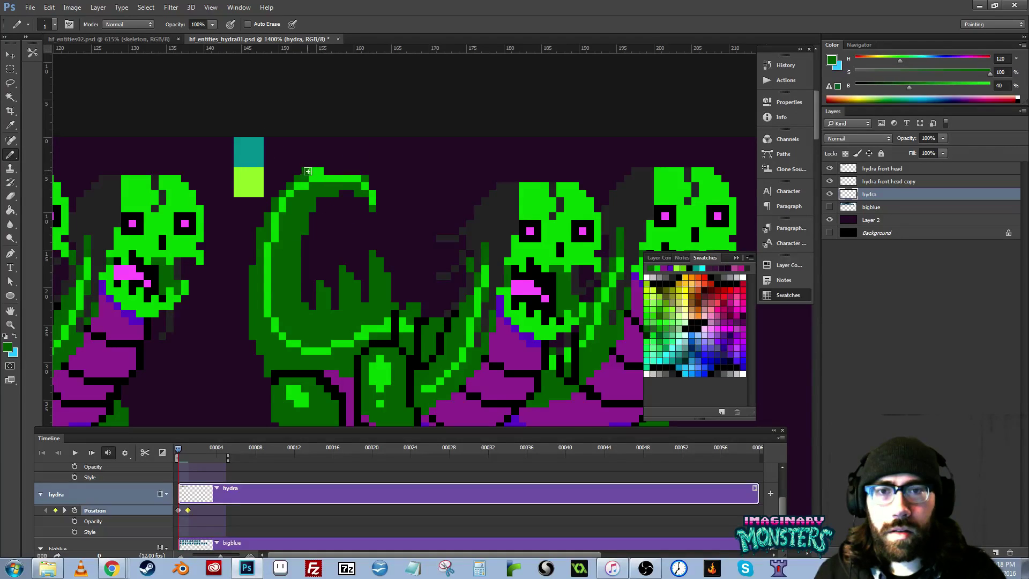
{"action": "left_click_drag", "start_coordinate": [311, 170], "coordinate": [352, 170]}
- Review the hydra frames side by side, preview the opening frames, and move the playhead to frame 2
{"action": "left_click_drag", "start_coordinate": [384, 223], "coordinate": [363, 214]}
{"action": "left_click_drag", "start_coordinate": [302, 184], "coordinate": [327, 226]}
{"action": "left_click_drag", "start_coordinate": [327, 227], "coordinate": [639, 243]}
{"action": "left_click_drag", "start_coordinate": [272, 290], "coordinate": [465, 256]}
{"action": "left_click_drag", "start_coordinate": [396, 233], "coordinate": [360, 256]}
{"action": "left_click_drag", "start_coordinate": [229, 265], "coordinate": [270, 266]}
{"action": "key", "text": "b"}
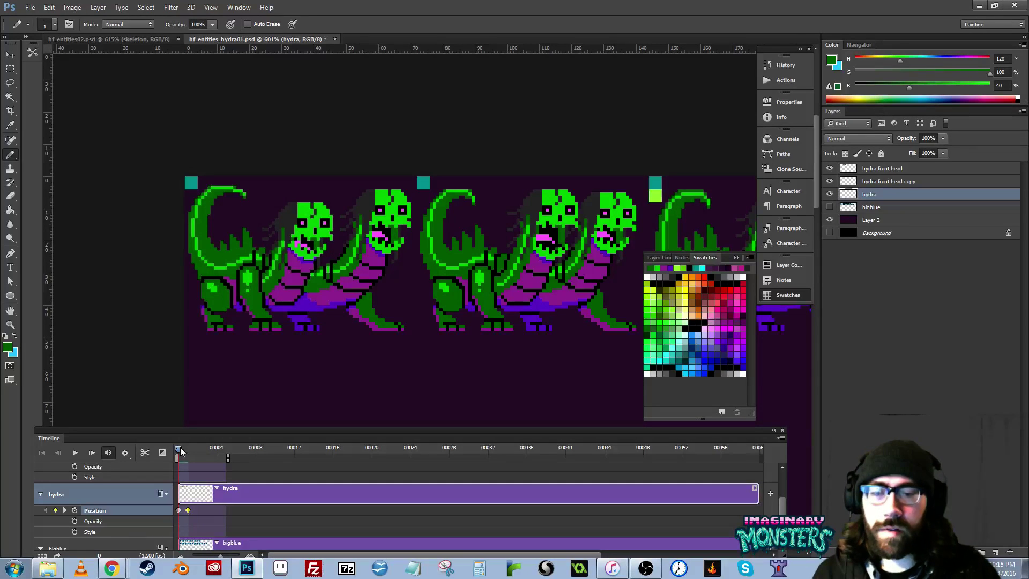
{"action": "key", "text": "space"}
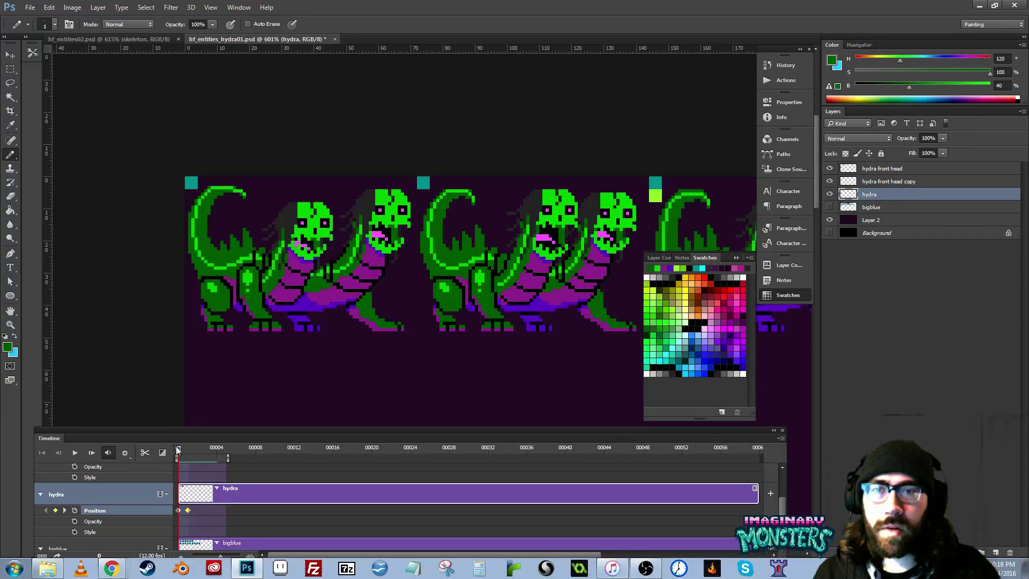
{"action": "mouse_move", "coordinate": [178, 449]}
{"action": "left_mouse_down"}
{"action": "mouse_move", "coordinate": [195, 447]}
{"action": "mouse_move", "coordinate": [170, 446]}
{"action": "mouse_move", "coordinate": [194, 449]}
{"action": "left_mouse_up"}
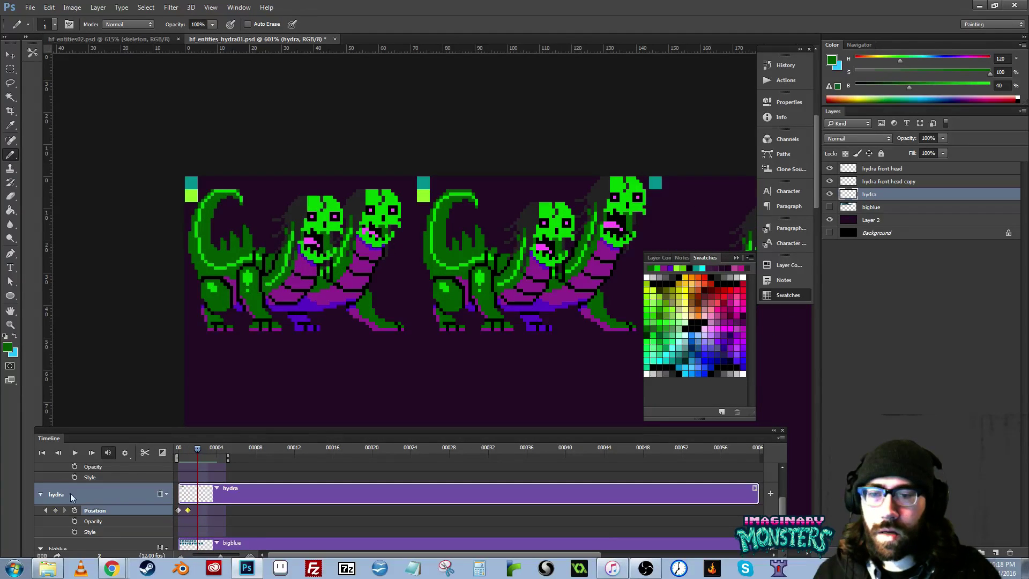
- Keyframe the hydra layer's position at frame 2, shift the sheet left so its third body sits under the first pair of heads, and preview the motion
{"action": "left_click", "coordinate": [55, 510]}
{"action": "key", "text": "v"}
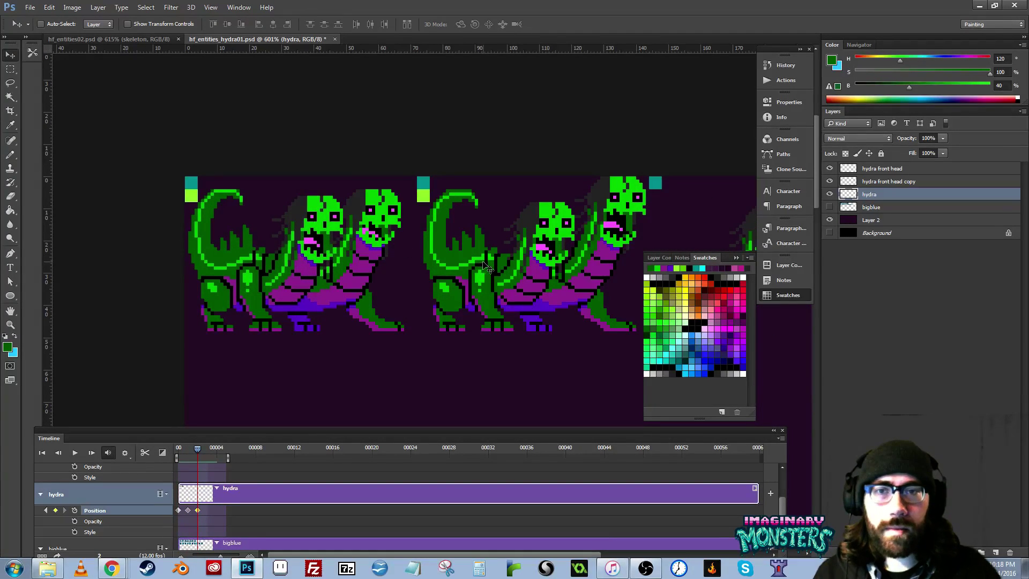
{"action": "left_click_drag", "start_coordinate": [491, 267], "coordinate": [255, 276]}
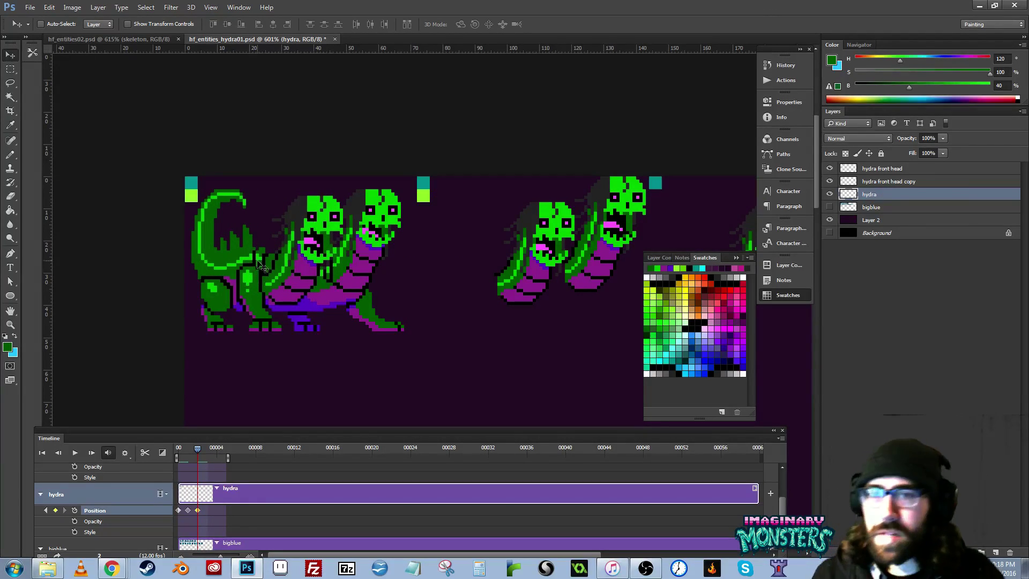
{"action": "left_click_drag", "start_coordinate": [198, 449], "coordinate": [96, 462]}
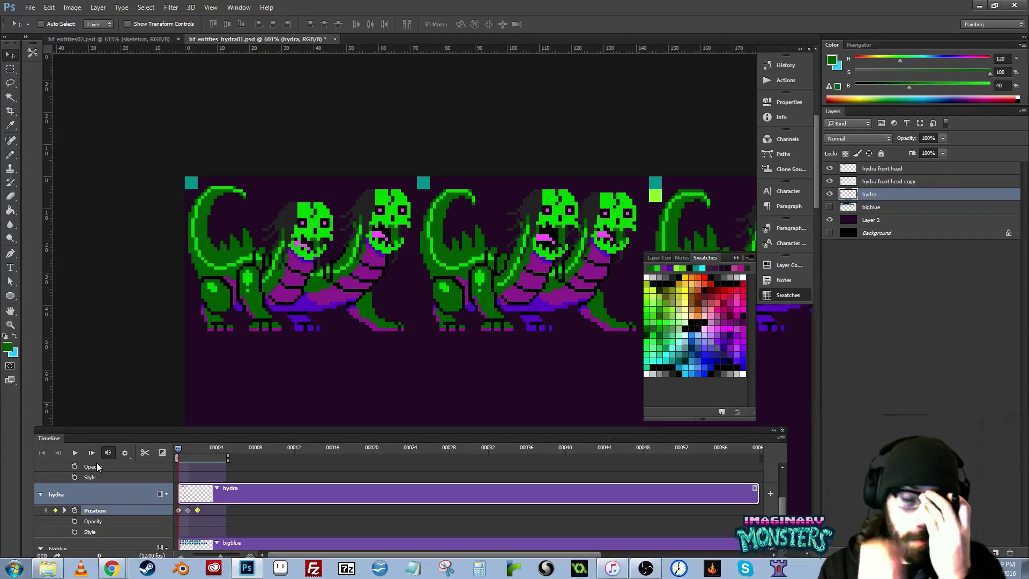
- Lasso the tall spike near the base of the third frame's tail, adjust it with the Move tool, and clear the selection
{"action": "left_click_drag", "start_coordinate": [458, 256], "coordinate": [330, 252]}
{"action": "key", "text": "z"}
{"action": "mouse_move", "coordinate": [292, 277]}
{"action": "left_mouse_down"}
{"action": "mouse_move", "coordinate": [363, 256]}
{"action": "mouse_move", "coordinate": [358, 219]}
{"action": "mouse_move", "coordinate": [379, 214]}
{"action": "mouse_move", "coordinate": [373, 187]}
{"action": "mouse_move", "coordinate": [348, 222]}
{"action": "mouse_move", "coordinate": [335, 222]}
{"action": "mouse_move", "coordinate": [334, 245]}
{"action": "mouse_move", "coordinate": [345, 207]}
{"action": "mouse_move", "coordinate": [351, 237]}
{"action": "left_mouse_up"}
{"action": "key", "text": "l"}
{"action": "mouse_move", "coordinate": [403, 200]}
{"action": "left_mouse_down"}
{"action": "mouse_move", "coordinate": [350, 225]}
{"action": "mouse_move", "coordinate": [353, 245]}
{"action": "mouse_move", "coordinate": [410, 233]}
{"action": "left_mouse_up"}
{"action": "key", "text": "v"}
{"action": "key", "text": "ctrl+d"}
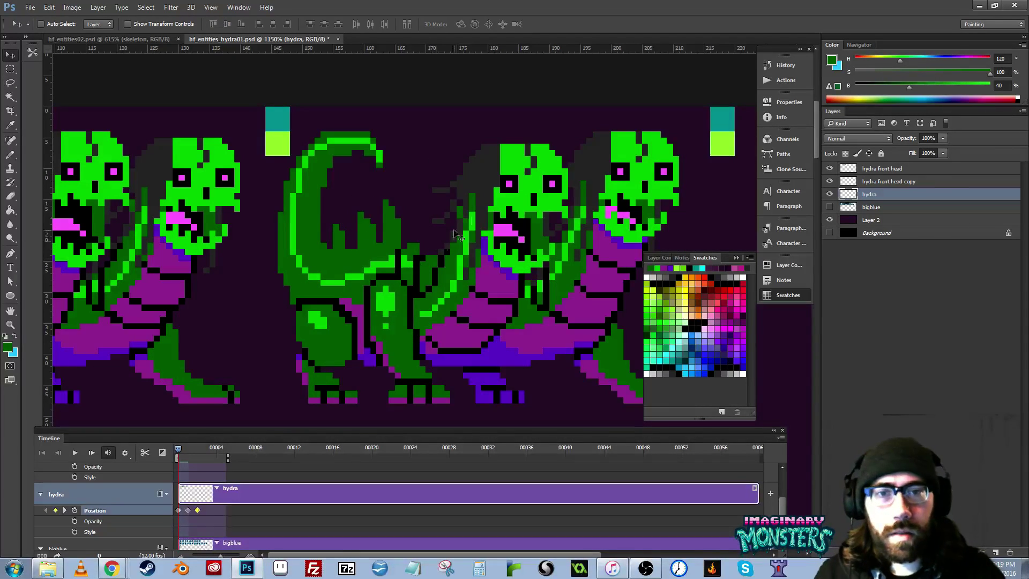
- Reshape the third frame's back spikes with the Pencil, extending the middle spike upward and touching up the taller one with sampled dark green
{"action": "key", "text": "b"}
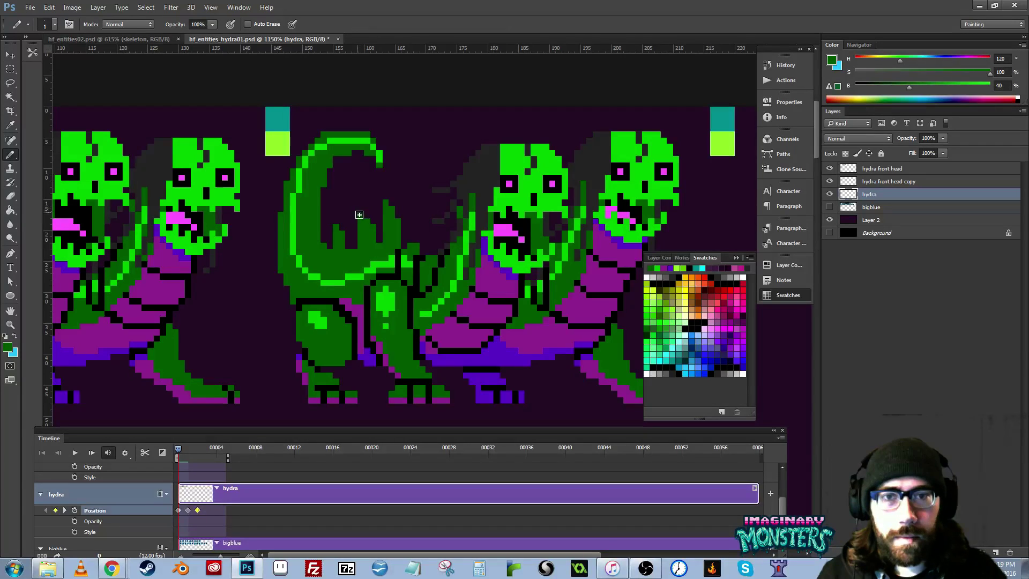
{"action": "left_click", "coordinate": [361, 210]}
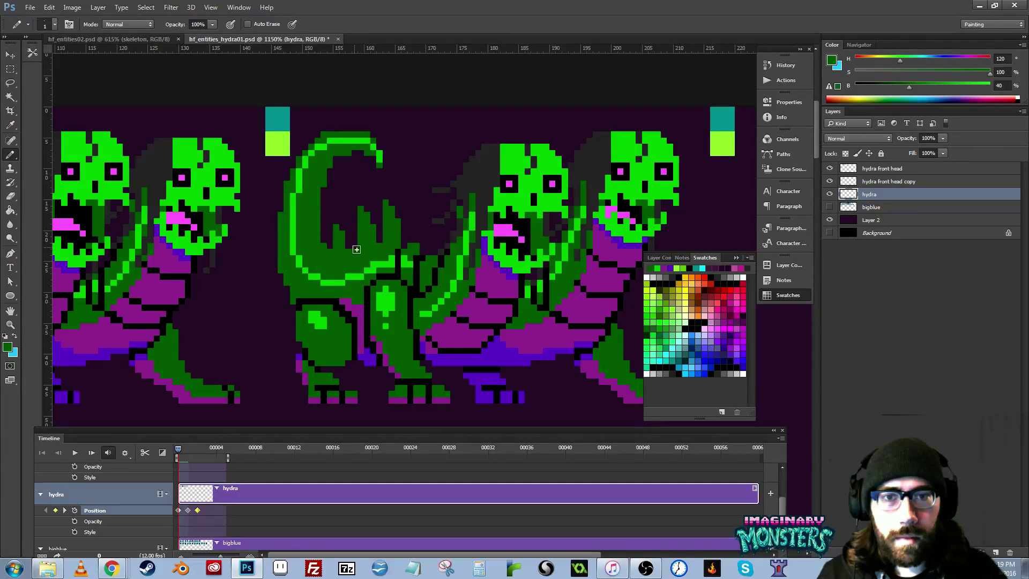
{"action": "scroll", "coordinate": [396, 215], "scroll_direction": "up", "scroll_amount": 1}
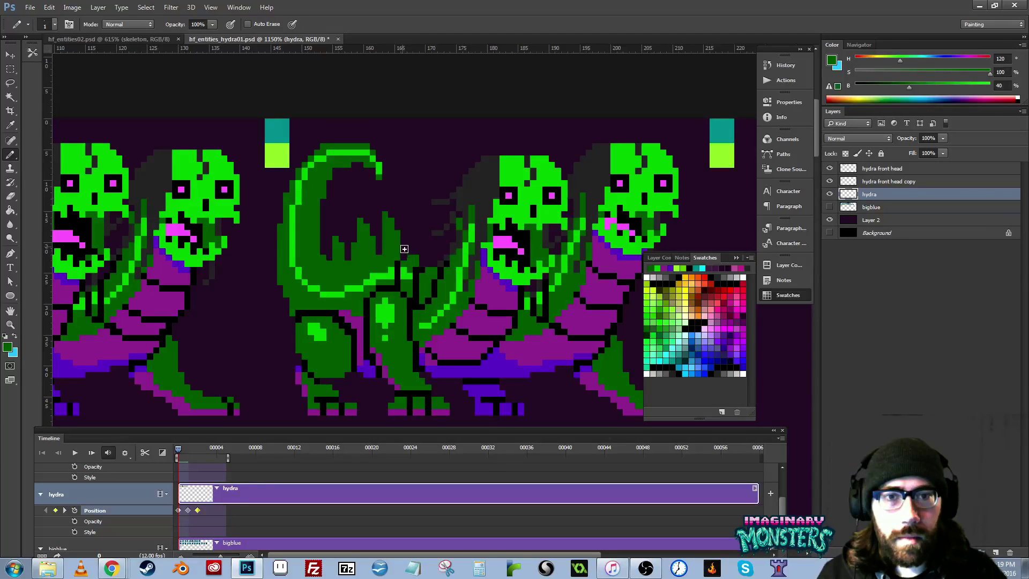
{"action": "left_click", "coordinate": [399, 263], "text": "alt"}
{"action": "left_click", "coordinate": [404, 258]}
{"action": "left_click", "coordinate": [397, 248], "text": "alt"}
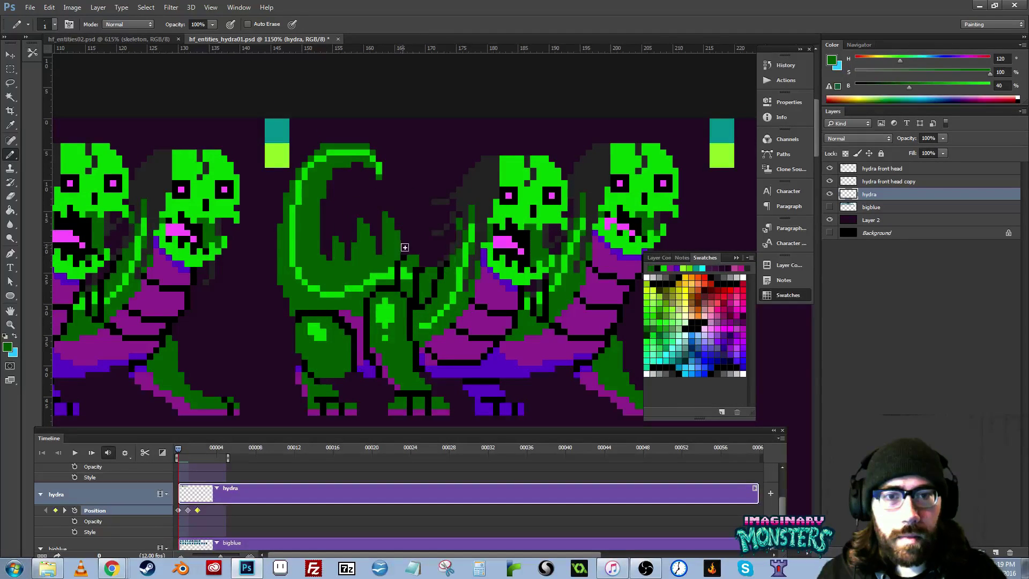
{"action": "left_click_drag", "start_coordinate": [404, 252], "coordinate": [404, 235]}
{"action": "left_click", "coordinate": [386, 208]}
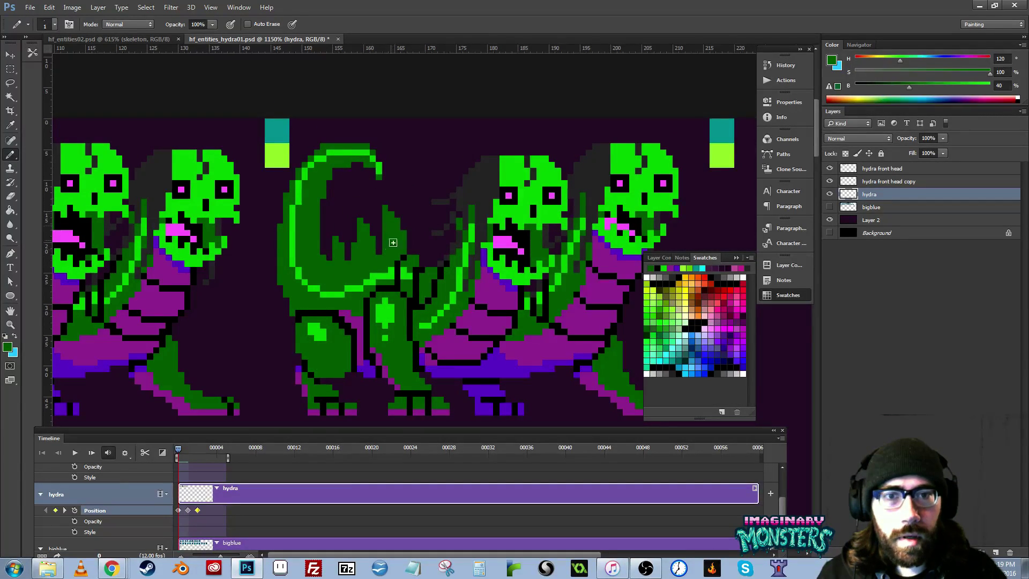
- Compare the third frame's reshaped spikes with the neighbouring hydra frames and scrub through the opening frames of the animation
{"action": "left_click_drag", "start_coordinate": [357, 259], "coordinate": [422, 262]}
{"action": "key", "text": "z"}
{"action": "left_click_drag", "start_coordinate": [407, 239], "coordinate": [343, 266]}
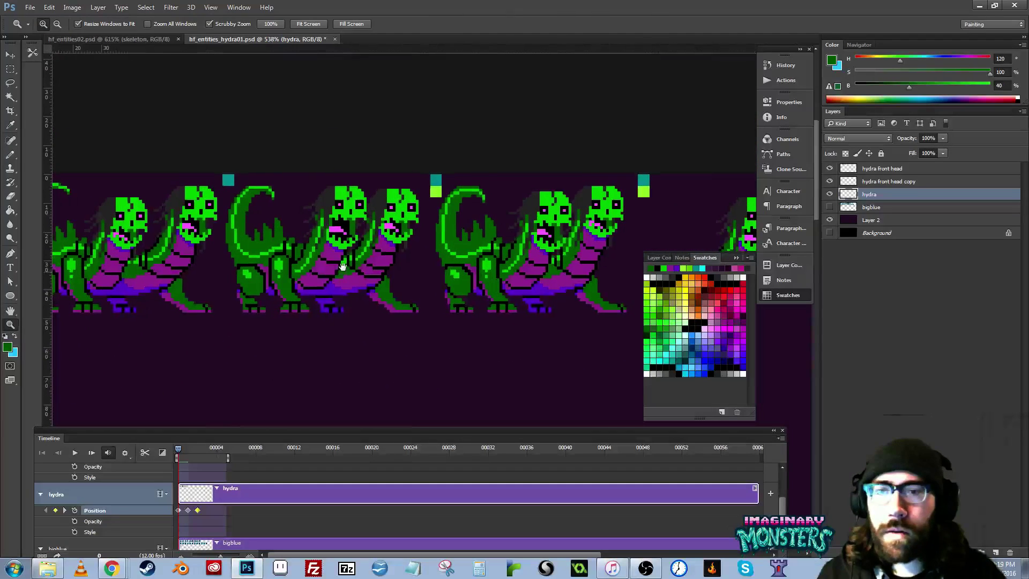
{"action": "mouse_move", "coordinate": [480, 228]}
{"action": "left_mouse_down"}
{"action": "mouse_move", "coordinate": [466, 232]}
{"action": "mouse_move", "coordinate": [466, 206]}
{"action": "mouse_move", "coordinate": [465, 230]}
{"action": "left_mouse_up"}
{"action": "mouse_move", "coordinate": [437, 279]}
{"action": "left_mouse_down"}
{"action": "mouse_move", "coordinate": [466, 282]}
{"action": "mouse_move", "coordinate": [424, 261]}
{"action": "left_mouse_up"}
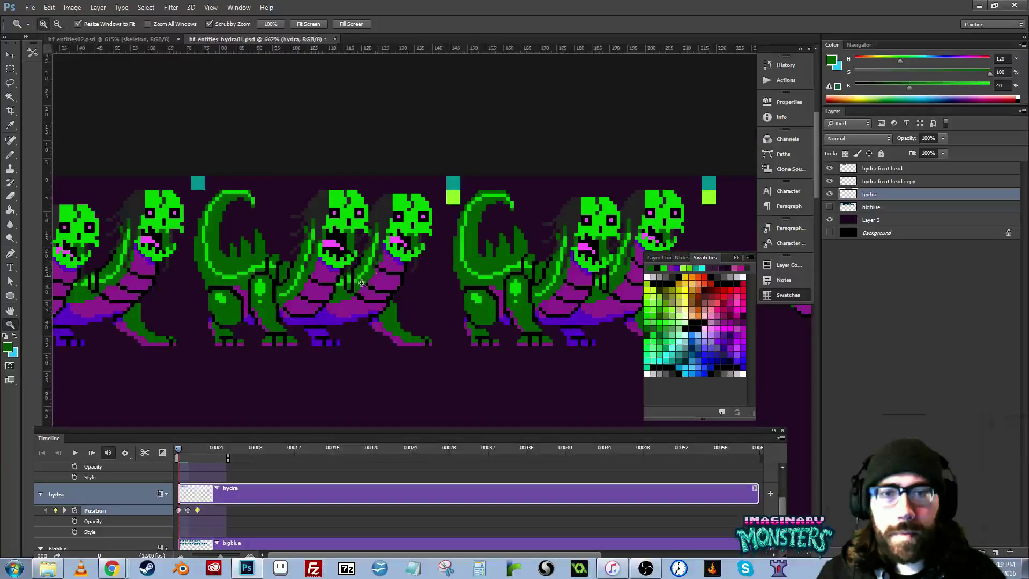
{"action": "left_click_drag", "start_coordinate": [167, 287], "coordinate": [449, 278]}
{"action": "key", "text": "b"}
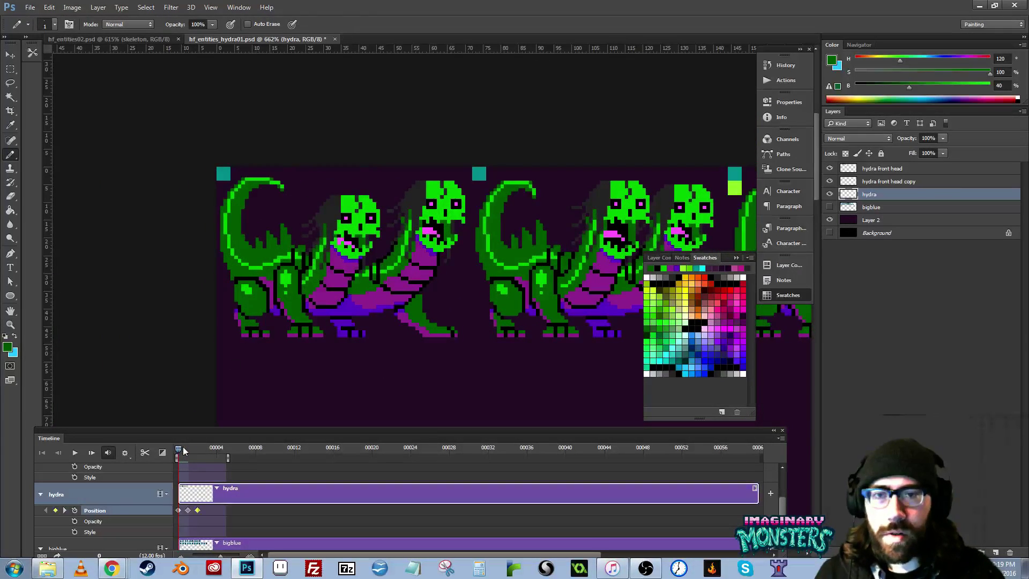
{"action": "left_click_drag", "start_coordinate": [183, 450], "coordinate": [101, 471]}
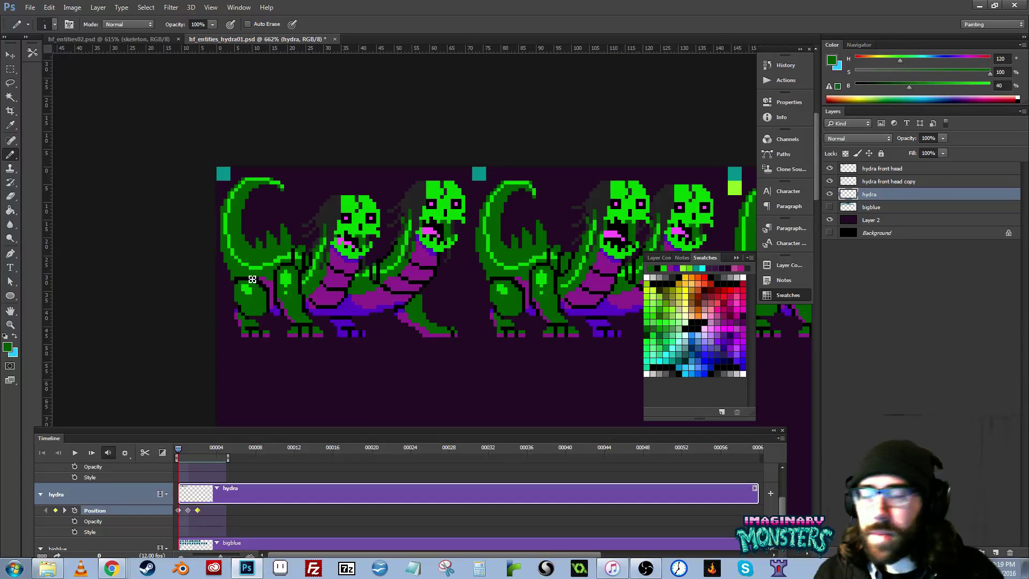
{"action": "left_click_drag", "start_coordinate": [308, 290], "coordinate": [260, 293]}
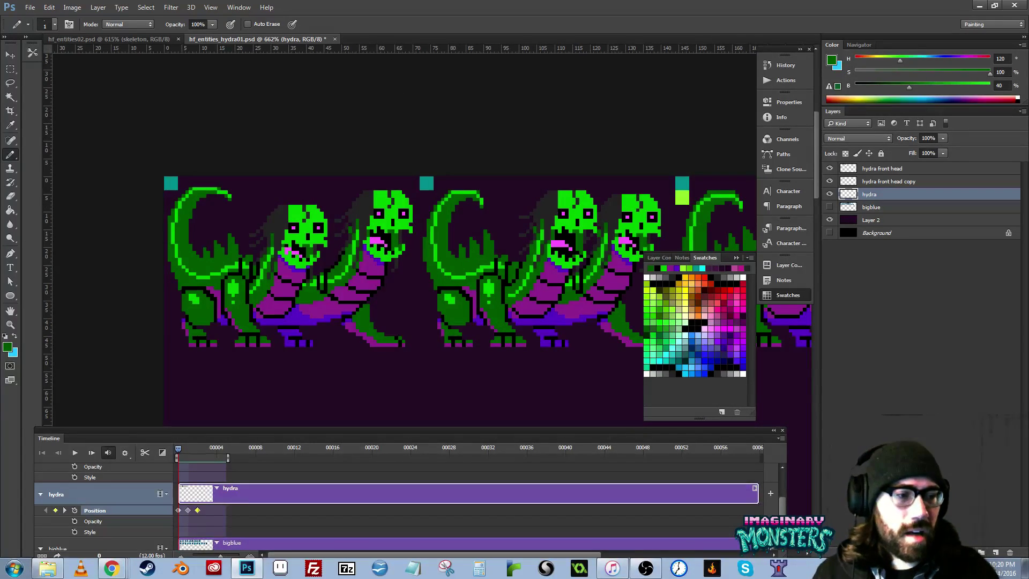
{"action": "left_click", "coordinate": [974, 568]}
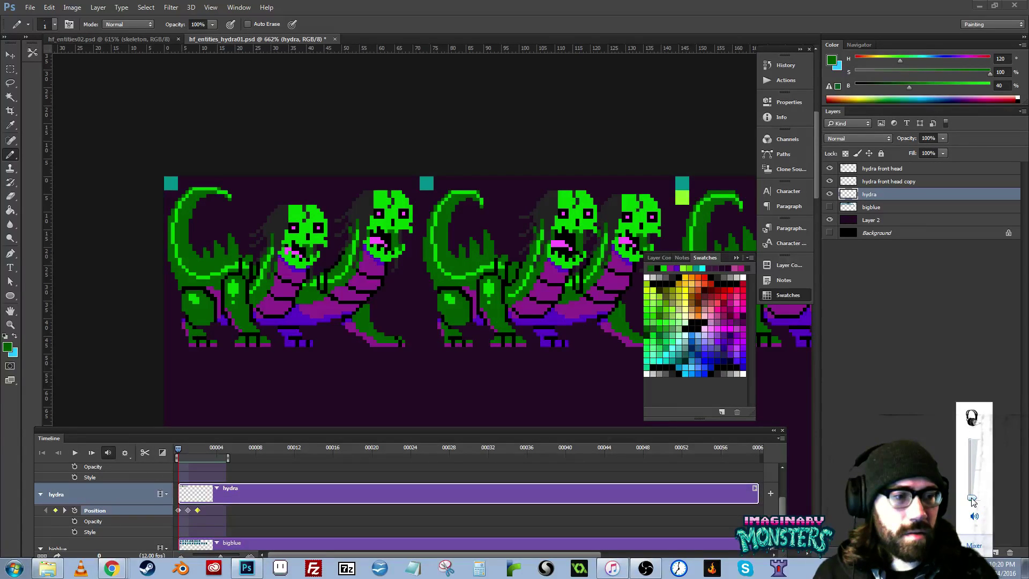
{"action": "left_click", "coordinate": [856, 475]}
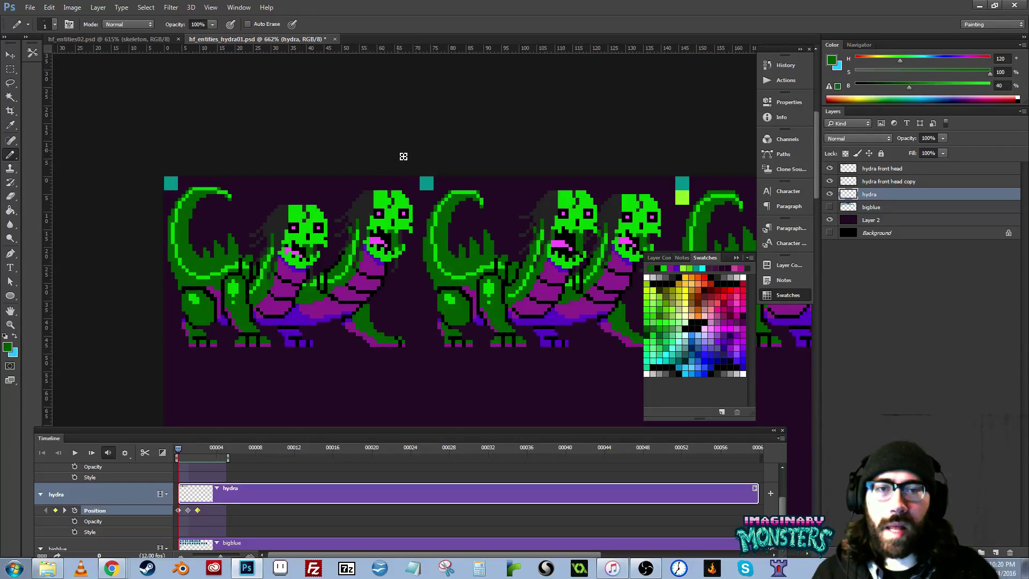
- Examine the tails and spikes of the first three hydra frames up close and scrub through their motion
{"action": "left_click_drag", "start_coordinate": [448, 171], "coordinate": [289, 153]}
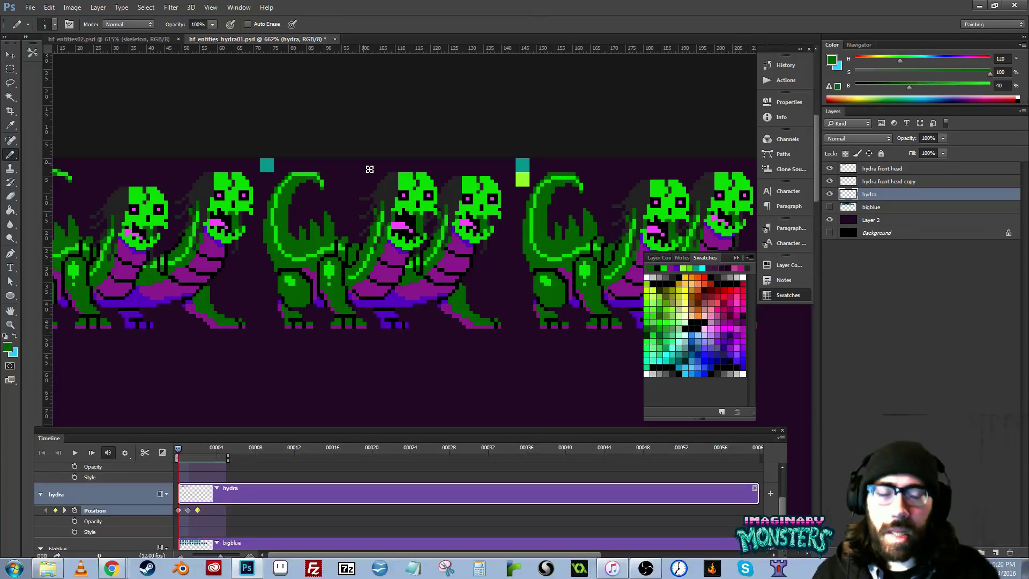
{"action": "left_click_drag", "start_coordinate": [458, 244], "coordinate": [363, 254]}
{"action": "key", "text": "z"}
{"action": "left_click_drag", "start_coordinate": [492, 249], "coordinate": [571, 224]}
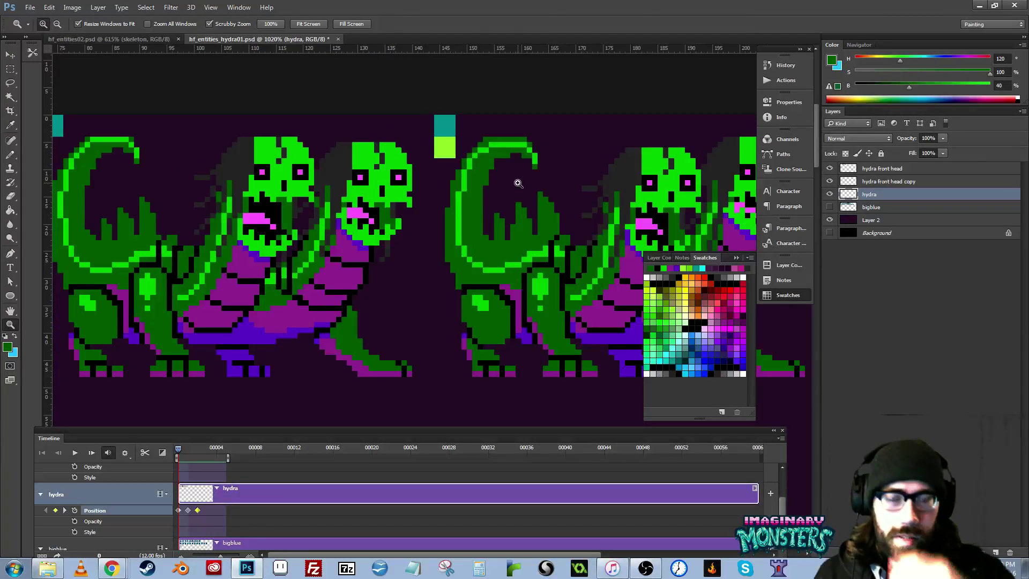
{"action": "scroll", "coordinate": [517, 182], "scroll_direction": "left", "scroll_amount": 10}
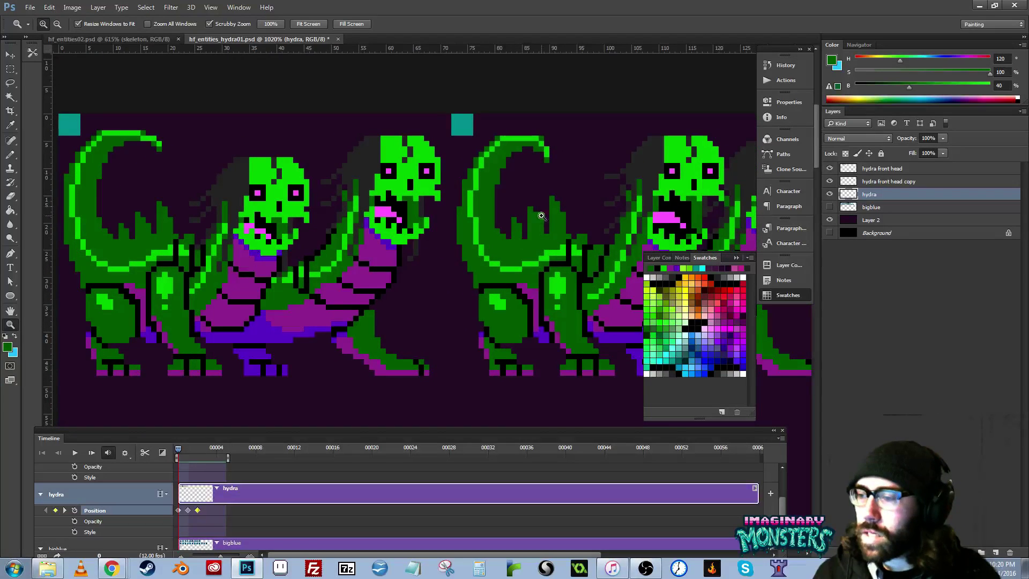
{"action": "scroll", "coordinate": [504, 223], "scroll_direction": "left", "scroll_amount": 2}
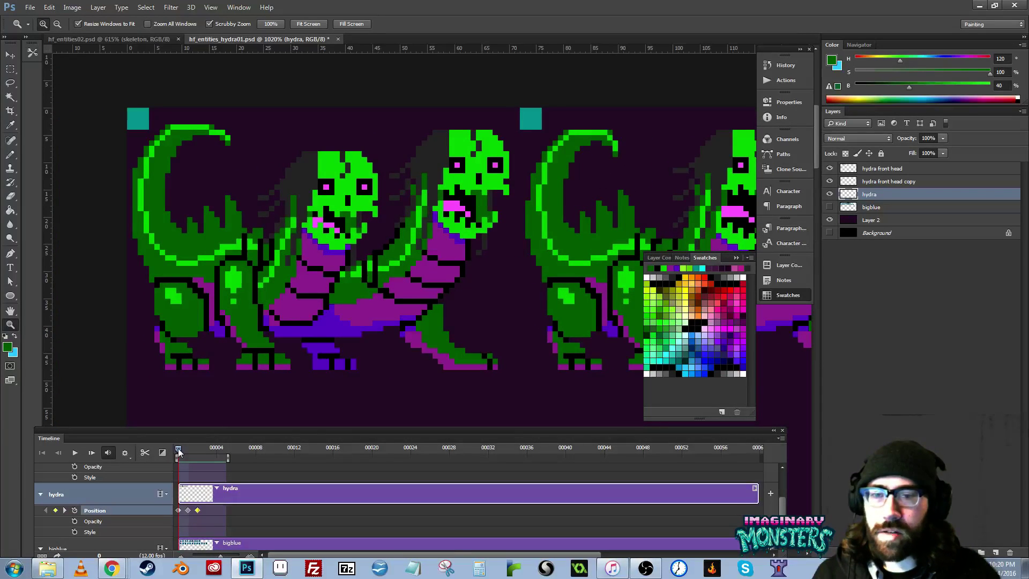
{"action": "mouse_move", "coordinate": [178, 451]}
{"action": "left_mouse_down"}
{"action": "mouse_move", "coordinate": [200, 450]}
{"action": "mouse_move", "coordinate": [173, 456]}
{"action": "left_mouse_up"}
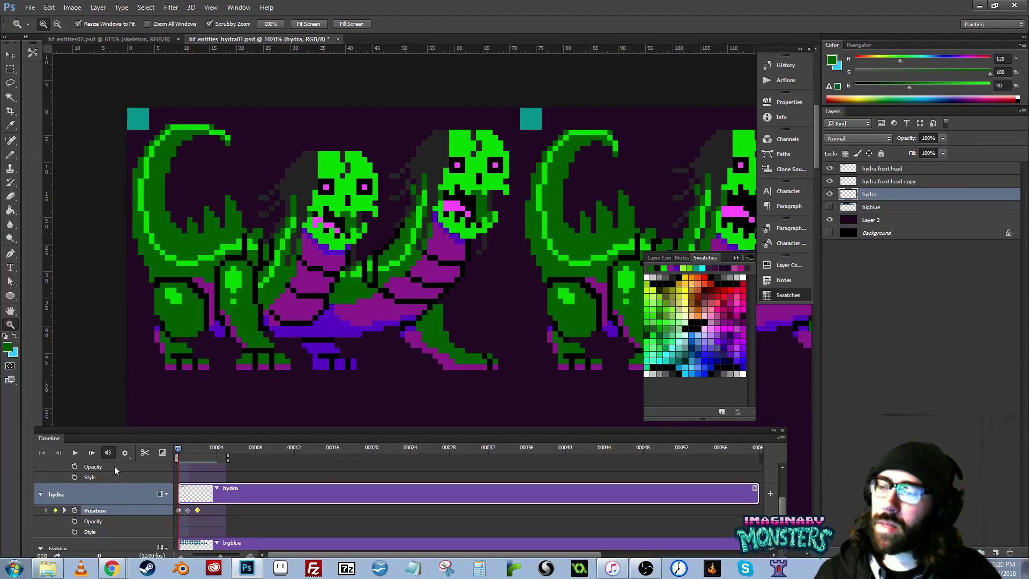
{"action": "left_click_drag", "start_coordinate": [382, 247], "coordinate": [360, 266]}
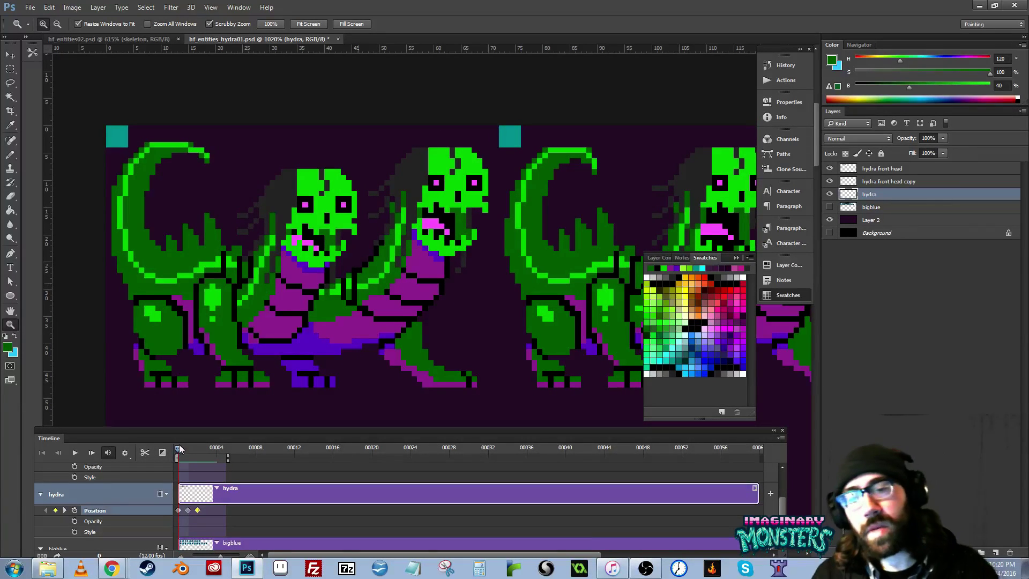
{"action": "mouse_move", "coordinate": [178, 452]}
{"action": "left_mouse_down"}
{"action": "mouse_move", "coordinate": [197, 454]}
{"action": "mouse_move", "coordinate": [169, 454]}
{"action": "left_mouse_up"}
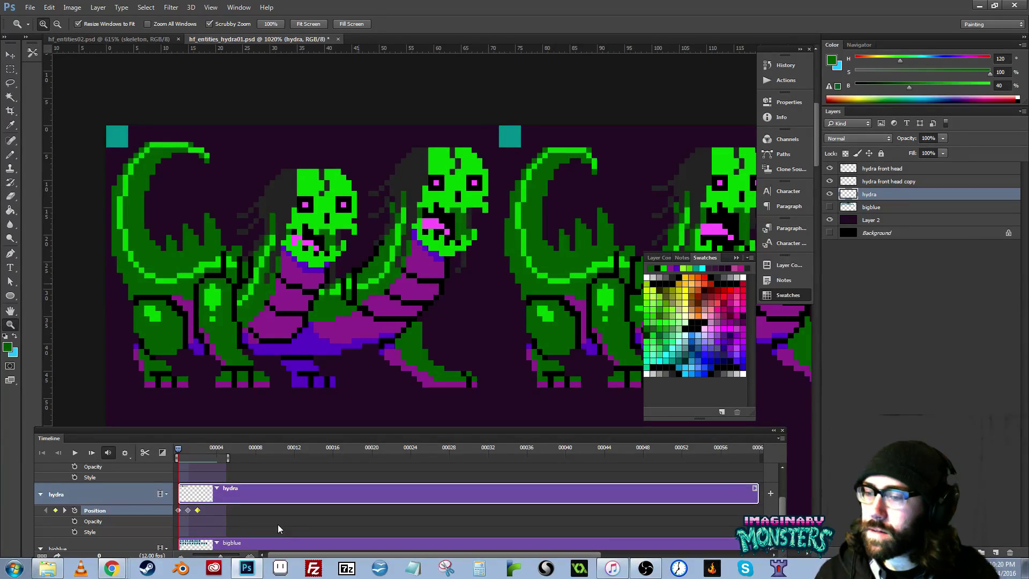
- Inspect the first two hydra frames at different magnifications, play the animation from the first frame, and stop playback
{"action": "left_click", "coordinate": [476, 95]}
{"action": "left_click_drag", "start_coordinate": [405, 226], "coordinate": [429, 180]}
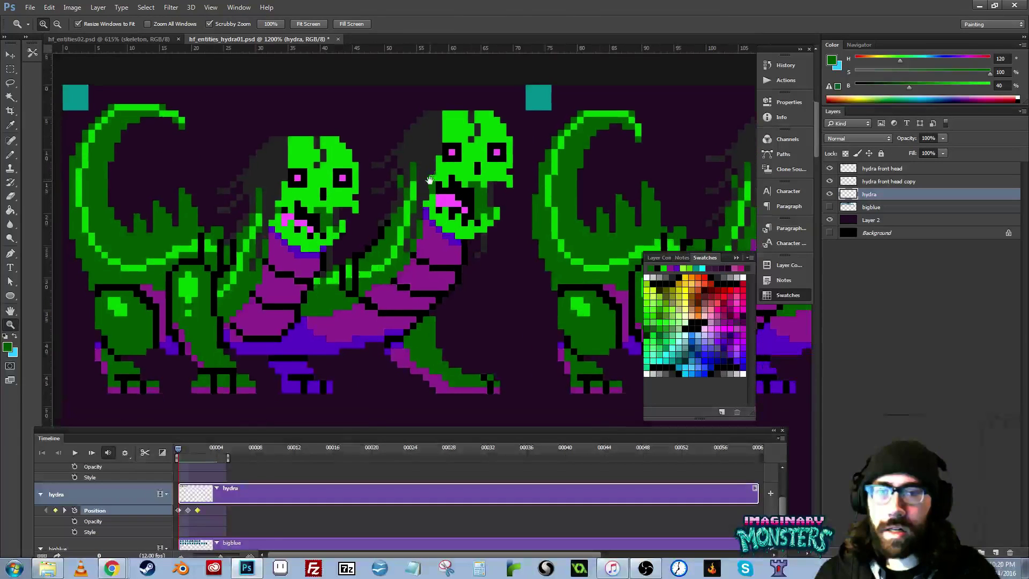
{"action": "left_click", "coordinate": [399, 249], "text": "alt"}
{"action": "left_click_drag", "start_coordinate": [444, 263], "coordinate": [354, 285]}
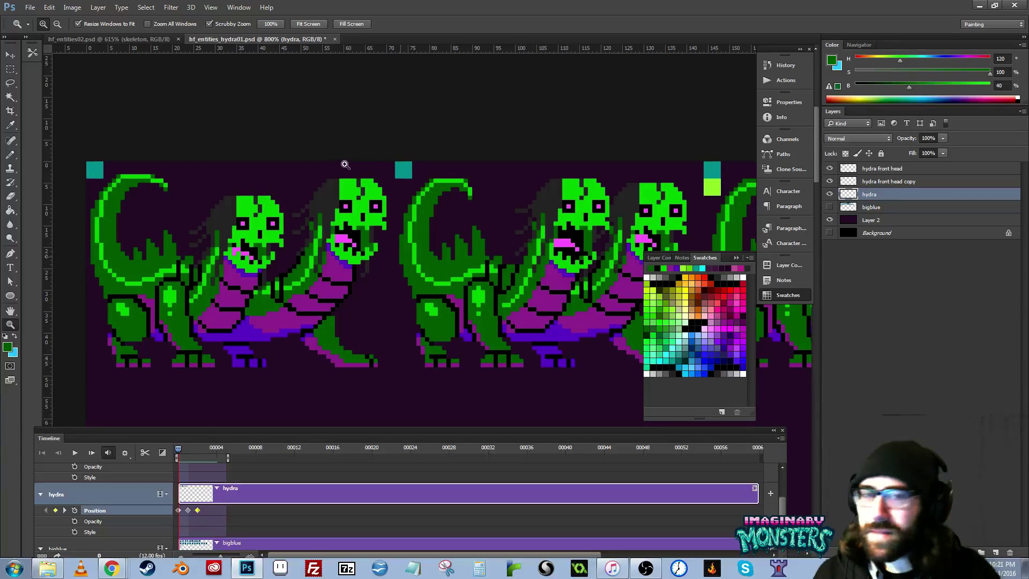
{"action": "left_click_drag", "start_coordinate": [344, 154], "coordinate": [390, 143]}
{"action": "left_click_drag", "start_coordinate": [338, 230], "coordinate": [315, 249]}
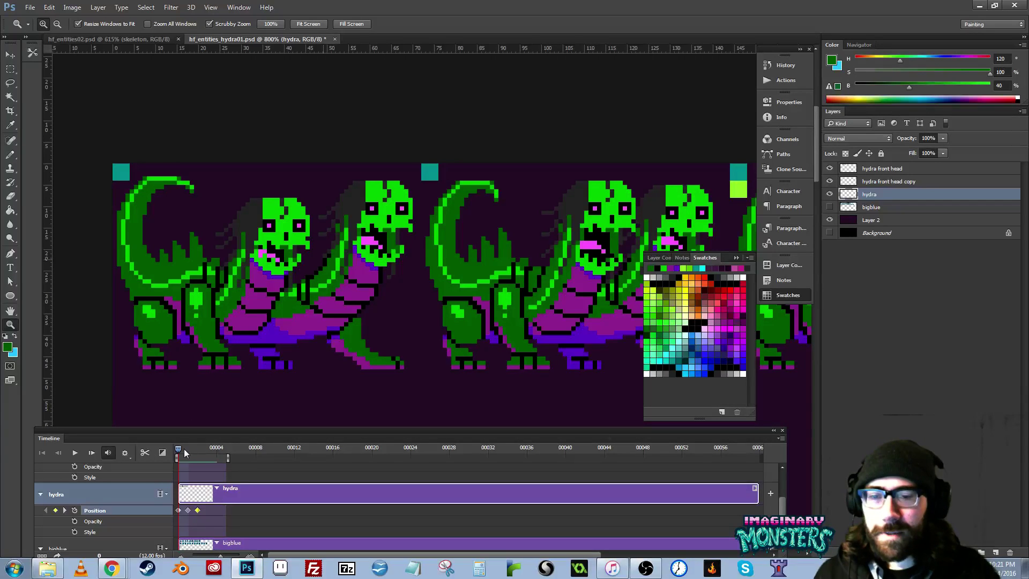
{"action": "mouse_move", "coordinate": [178, 449]}
{"action": "left_mouse_down"}
{"action": "mouse_move", "coordinate": [213, 449]}
{"action": "mouse_move", "coordinate": [180, 453]}
{"action": "left_mouse_up"}
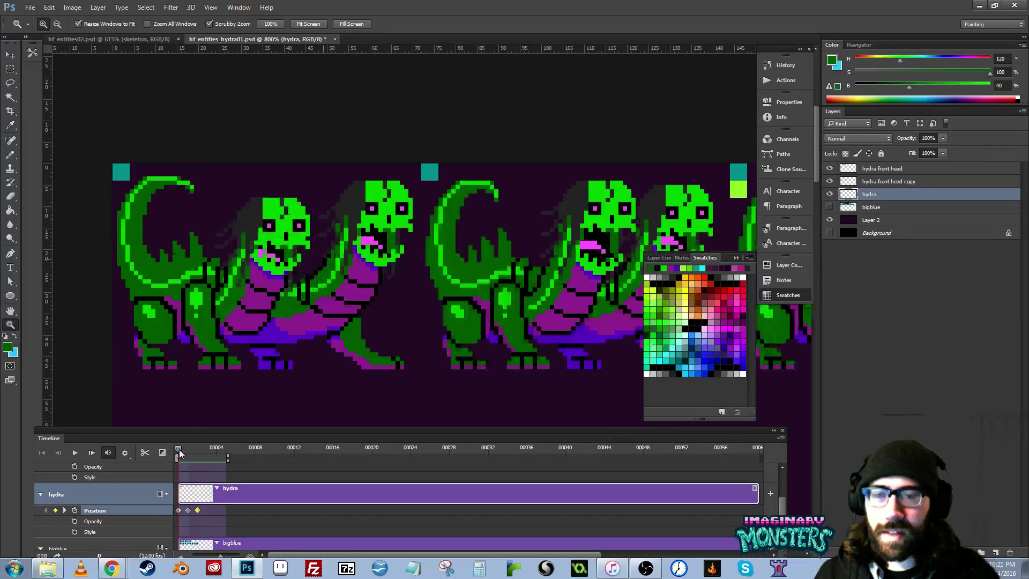
{"action": "key", "text": "space"}
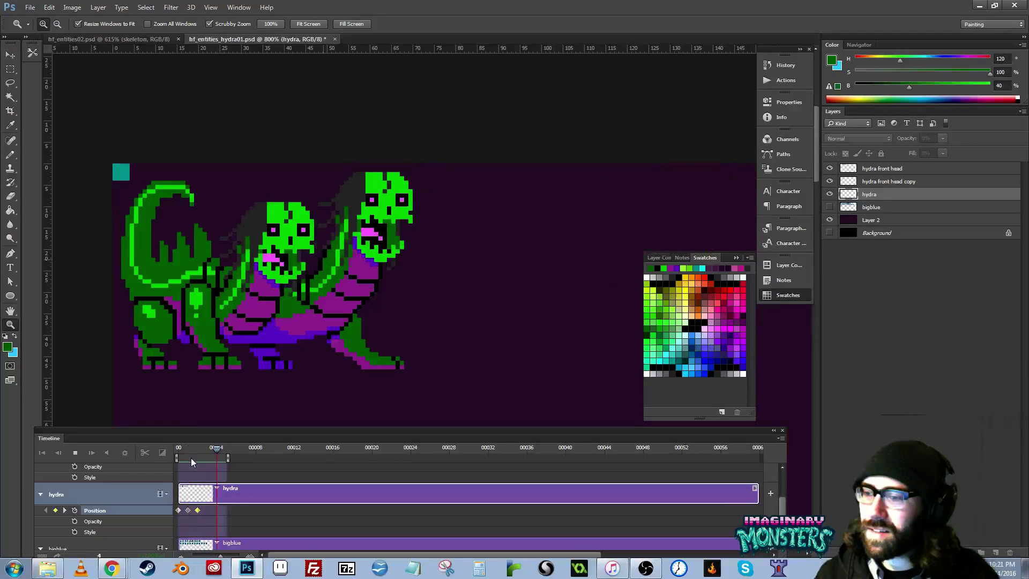
{"action": "key", "text": "space"}
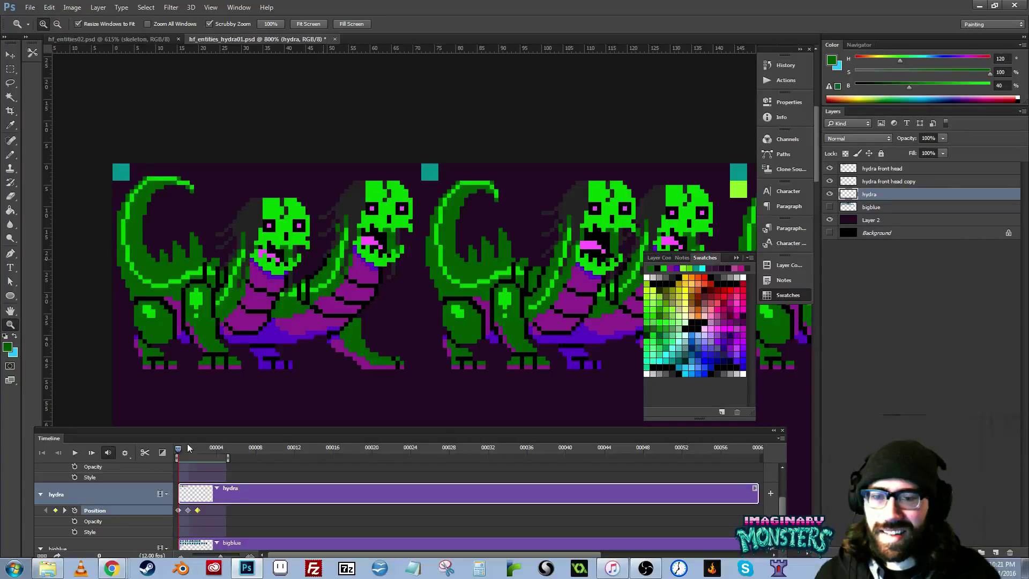
- Review the sprite sheet from the finished bodies through the following frames, and examine the first frame's necks, chest and front leg up close
{"action": "left_click_drag", "start_coordinate": [556, 260], "coordinate": [279, 243]}
{"action": "left_click_drag", "start_coordinate": [540, 261], "coordinate": [396, 265]}
{"action": "mouse_move", "coordinate": [421, 221]}
{"action": "left_mouse_down"}
{"action": "mouse_move", "coordinate": [434, 222]}
{"action": "mouse_move", "coordinate": [422, 230]}
{"action": "left_mouse_up"}
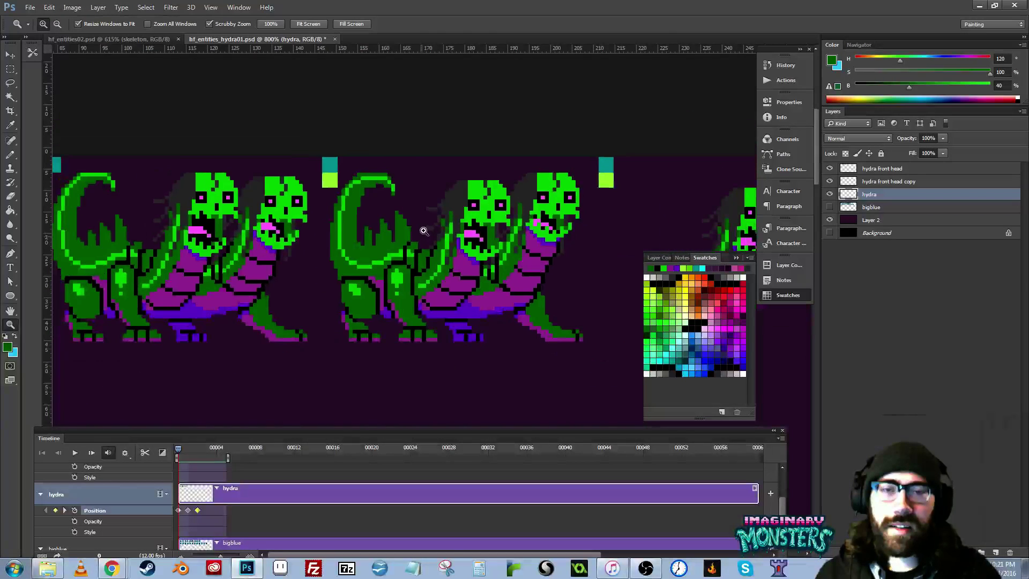
{"action": "left_click_drag", "start_coordinate": [456, 263], "coordinate": [236, 268]}
{"action": "left_click_drag", "start_coordinate": [438, 267], "coordinate": [224, 271]}
{"action": "left_click_drag", "start_coordinate": [261, 272], "coordinate": [579, 271]}
{"action": "left_click_drag", "start_coordinate": [229, 271], "coordinate": [427, 275]}
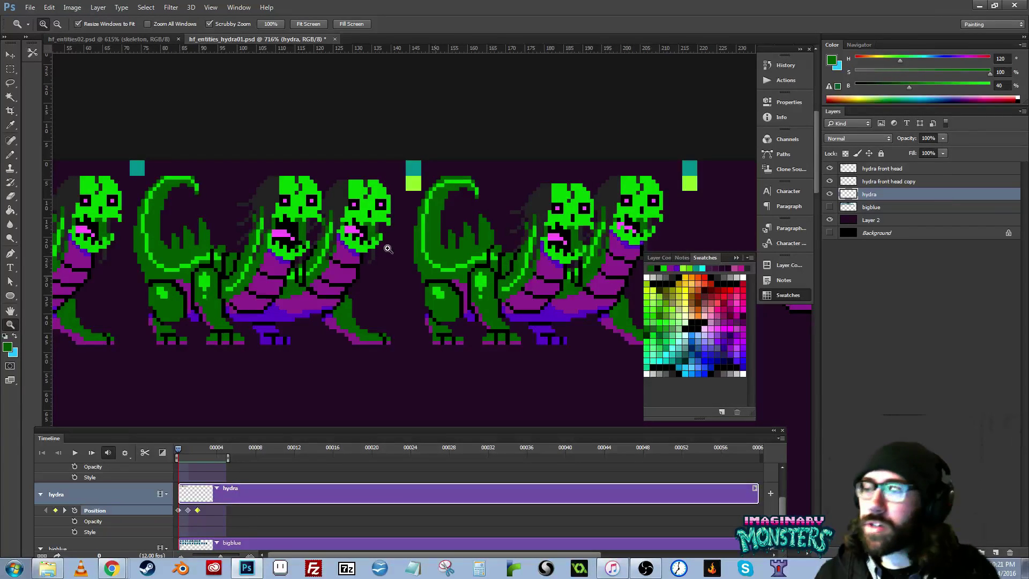
{"action": "left_click_drag", "start_coordinate": [337, 277], "coordinate": [464, 292]}
{"action": "left_click_drag", "start_coordinate": [231, 258], "coordinate": [436, 254]}
{"action": "left_click", "coordinate": [437, 253]}
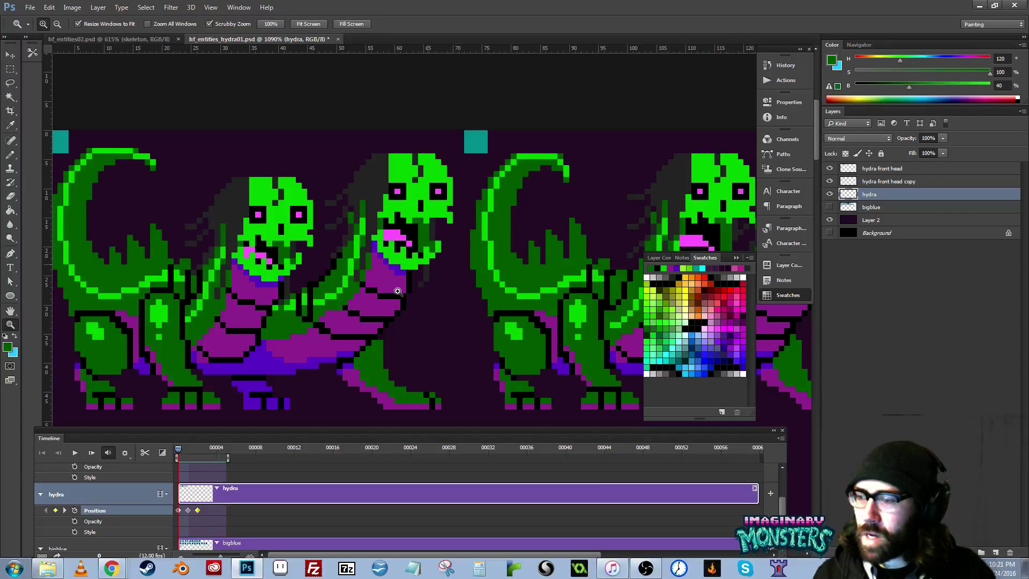
{"action": "left_click_drag", "start_coordinate": [447, 295], "coordinate": [492, 276]}
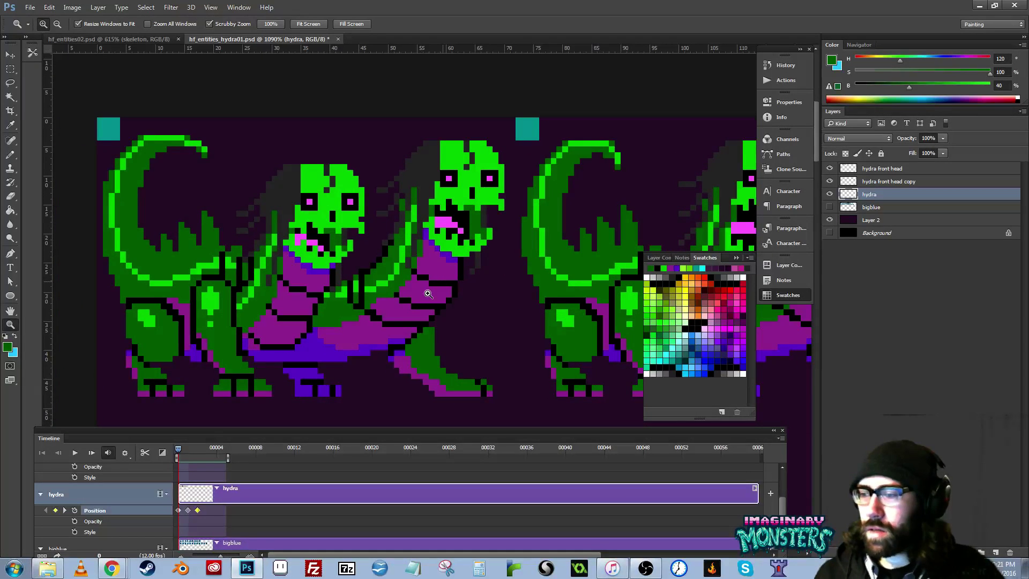
{"action": "left_click_drag", "start_coordinate": [487, 242], "coordinate": [388, 211]}
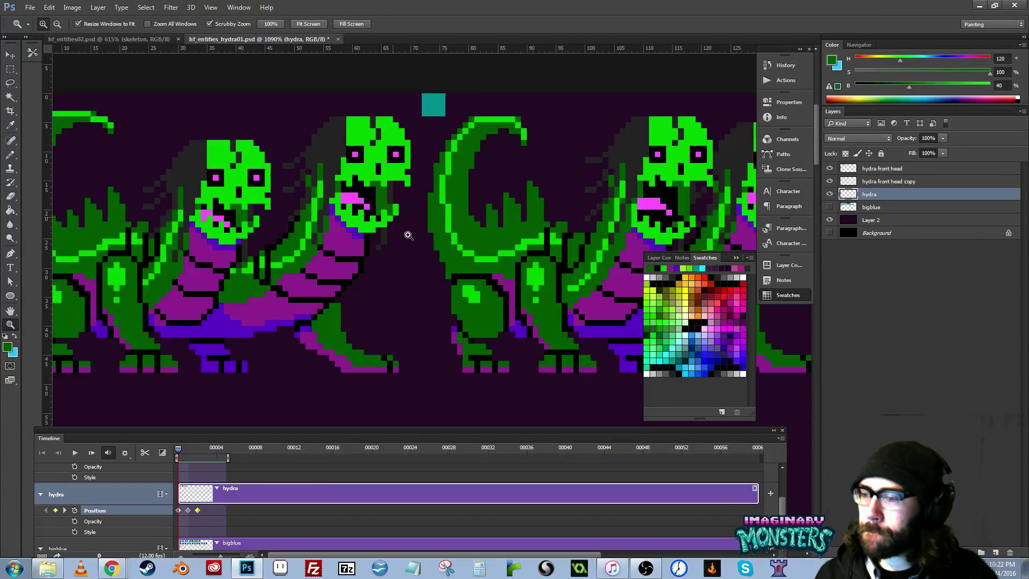
{"action": "left_click_drag", "start_coordinate": [403, 226], "coordinate": [462, 240]}
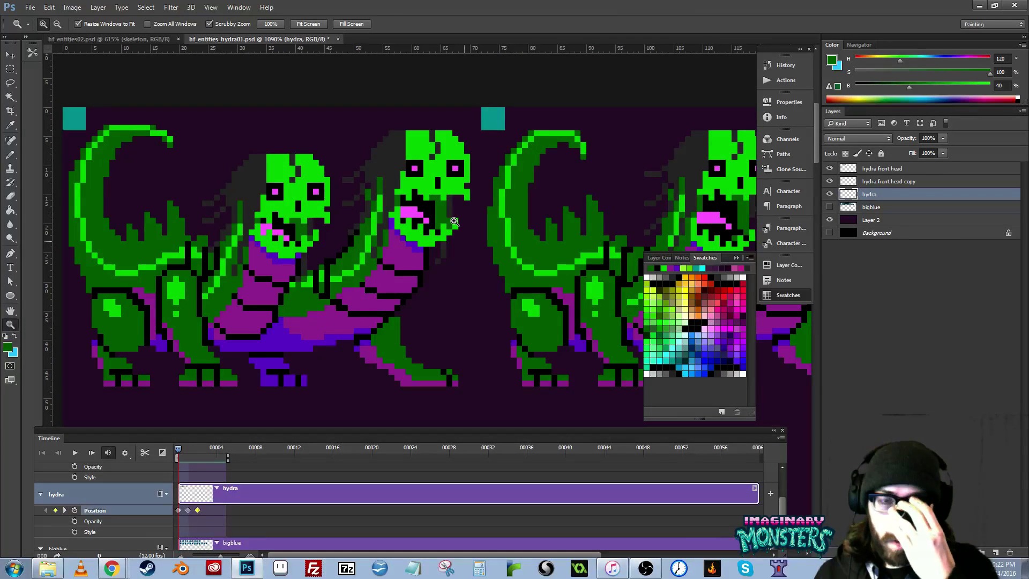
- Inspect the first two hydra frames up close and survey the sprite sheet through the frames that still lack bodies
{"action": "mouse_move", "coordinate": [359, 197]}
{"action": "left_mouse_down"}
{"action": "mouse_move", "coordinate": [436, 225]}
{"action": "mouse_move", "coordinate": [475, 223]}
{"action": "mouse_move", "coordinate": [374, 210]}
{"action": "left_mouse_up"}
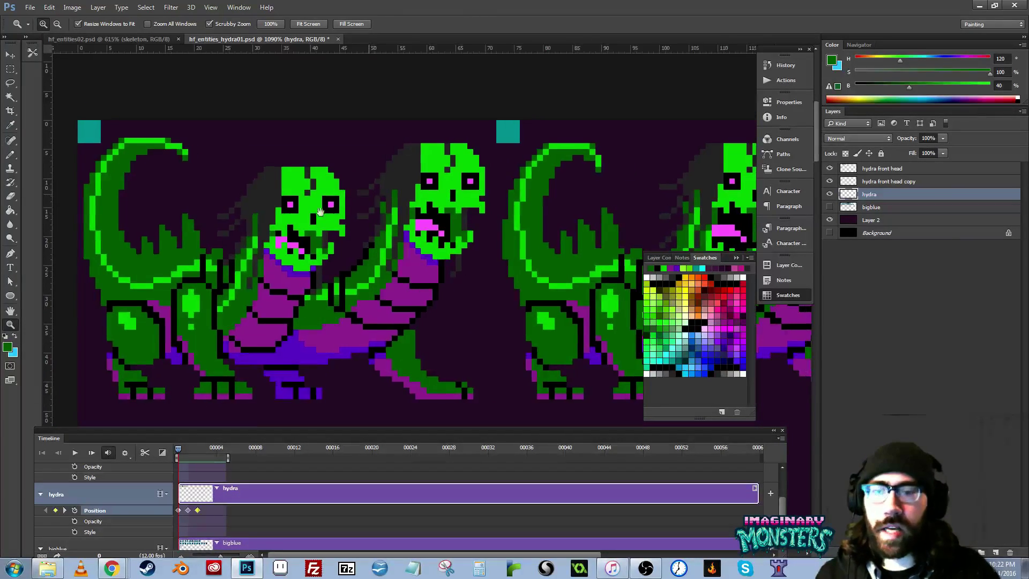
{"action": "mouse_move", "coordinate": [179, 450]}
{"action": "left_mouse_down"}
{"action": "mouse_move", "coordinate": [204, 447]}
{"action": "mouse_move", "coordinate": [178, 451]}
{"action": "left_mouse_up"}
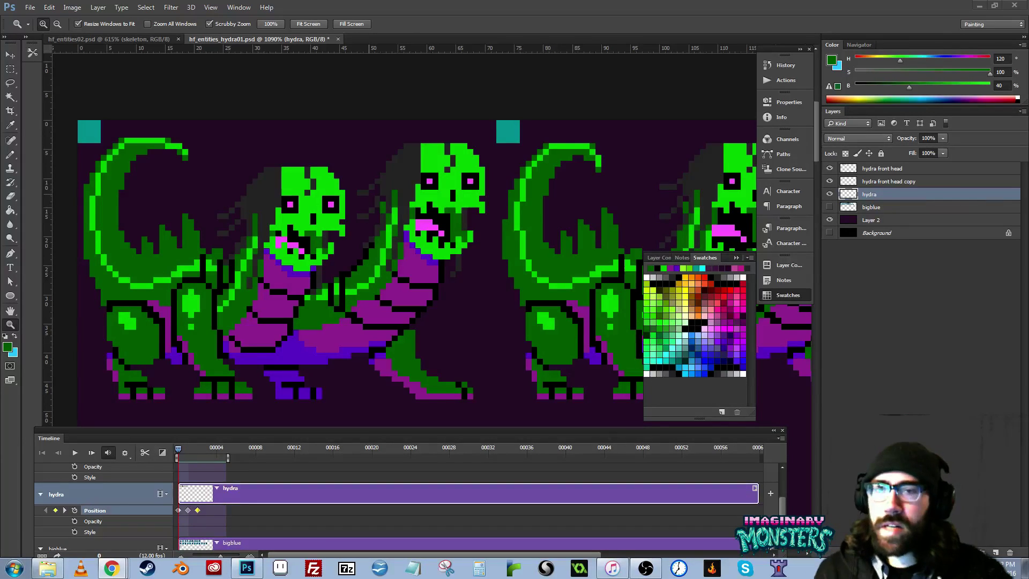
{"action": "left_click_drag", "start_coordinate": [481, 218], "coordinate": [414, 207]}
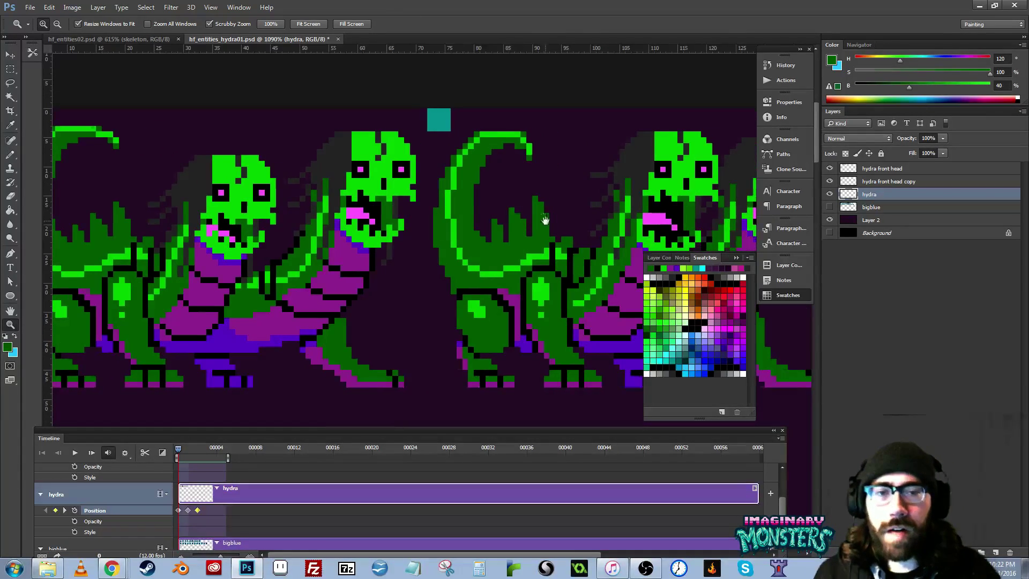
{"action": "left_click_drag", "start_coordinate": [751, 211], "coordinate": [398, 235]}
{"action": "left_click_drag", "start_coordinate": [353, 203], "coordinate": [514, 213]}
{"action": "left_click_drag", "start_coordinate": [235, 224], "coordinate": [469, 219]}
{"action": "key", "text": "b"}
{"action": "mouse_move", "coordinate": [408, 253]}
{"action": "left_mouse_down"}
{"action": "mouse_move", "coordinate": [440, 256]}
{"action": "mouse_move", "coordinate": [226, 243]}
{"action": "left_mouse_up"}
{"action": "left_click_drag", "start_coordinate": [352, 236], "coordinate": [327, 224]}
{"action": "left_click_drag", "start_coordinate": [409, 214], "coordinate": [365, 219]}
{"action": "key", "text": "z"}
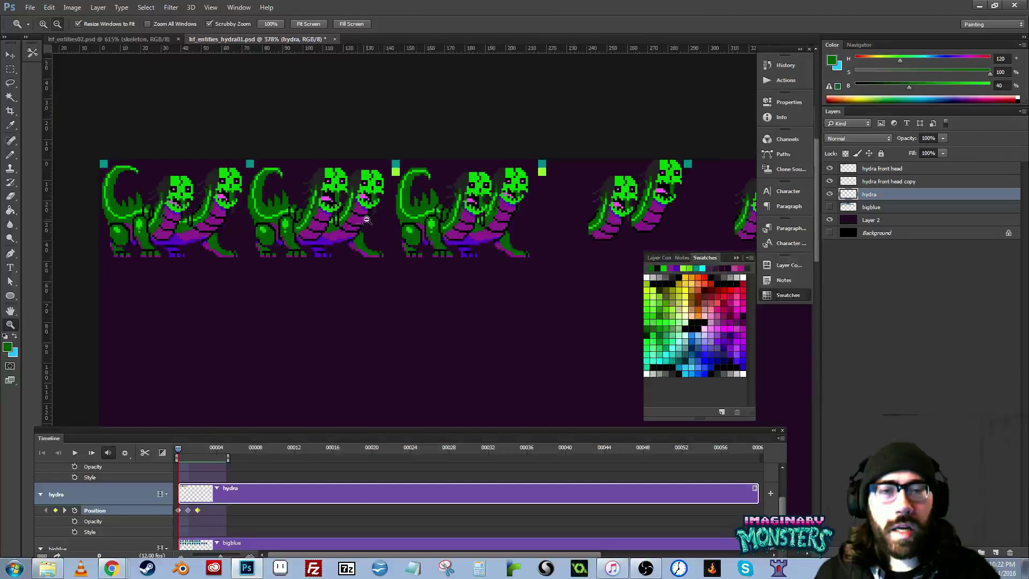
{"action": "left_click_drag", "start_coordinate": [456, 237], "coordinate": [351, 258]}
- Duplicate the third frame's hydra body under the fourth frame's heads, one frame width over, and deselect it
{"action": "key", "text": "m"}
{"action": "key", "text": "z"}
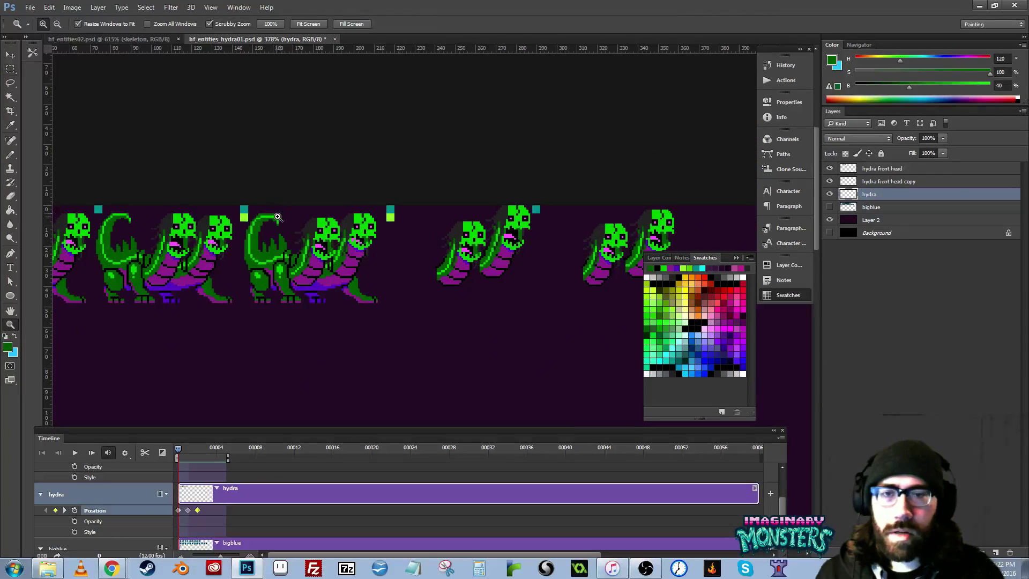
{"action": "left_click_drag", "start_coordinate": [275, 215], "coordinate": [295, 204]}
{"action": "left_click_drag", "start_coordinate": [300, 241], "coordinate": [286, 224]}
{"action": "key", "text": "m"}
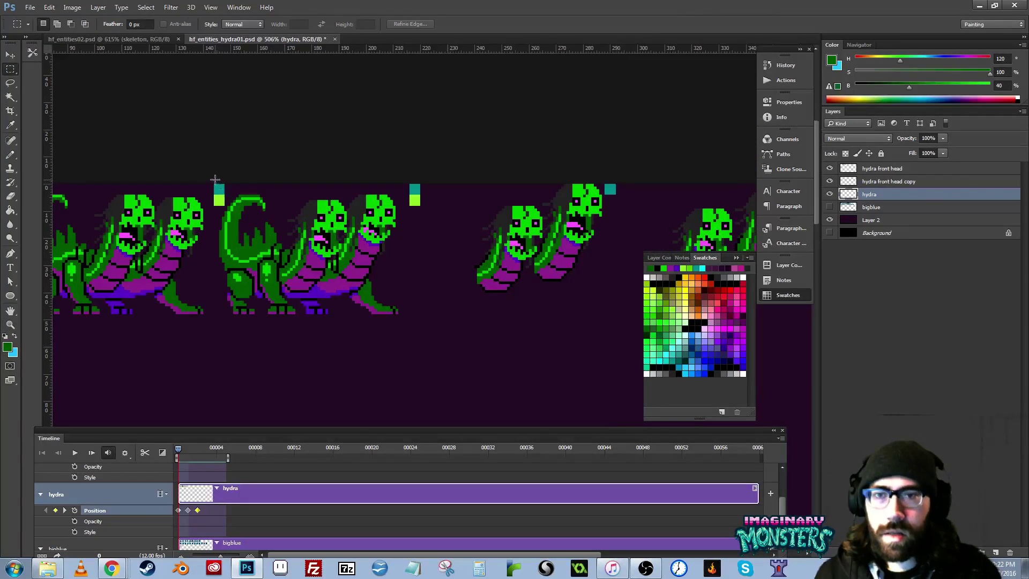
{"action": "left_click_drag", "start_coordinate": [215, 179], "coordinate": [458, 336]}
{"action": "key", "text": "b"}
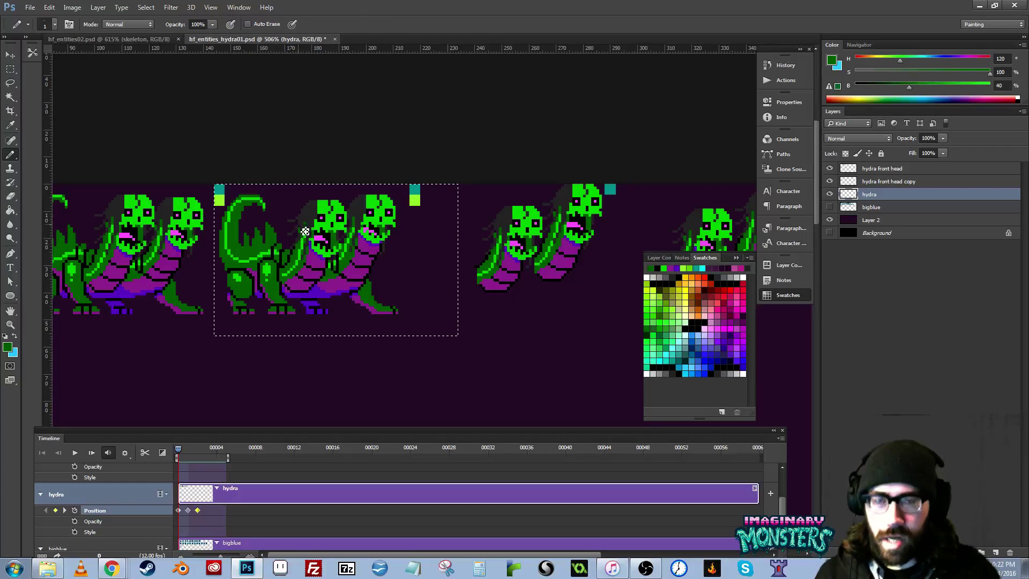
{"action": "key", "text": "v"}
{"action": "mouse_move", "coordinate": [246, 261]}
{"action": "left_mouse_down"}
{"action": "mouse_move", "coordinate": [456, 261]}
{"action": "mouse_move", "coordinate": [438, 252]}
{"action": "left_mouse_up"}
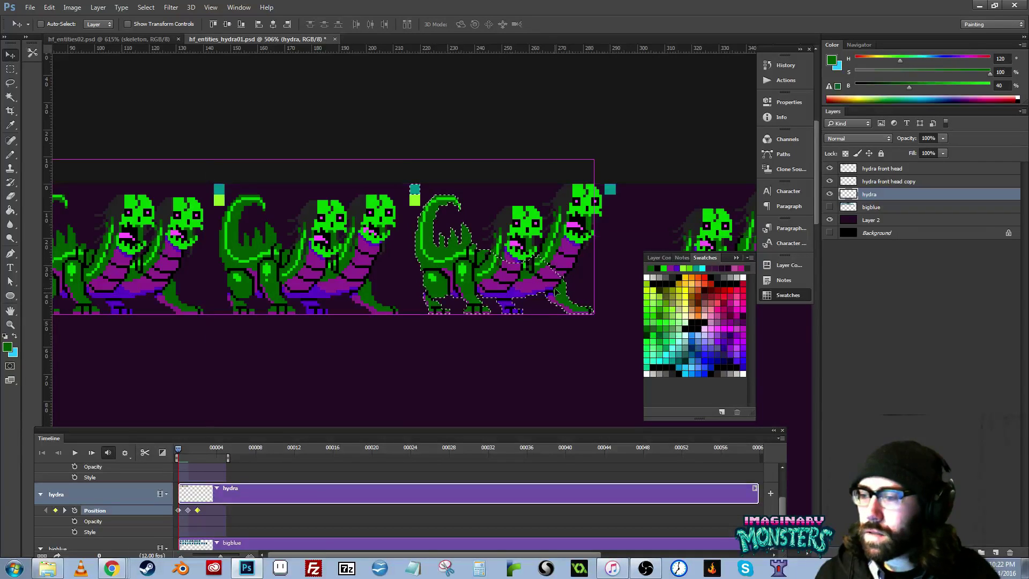
{"action": "key", "text": "ctrl+d"}
- Review the opening hydra frames with the animation at its first frame
{"action": "left_click_drag", "start_coordinate": [441, 339], "coordinate": [616, 351]}
{"action": "left_click_drag", "start_coordinate": [392, 315], "coordinate": [532, 315]}
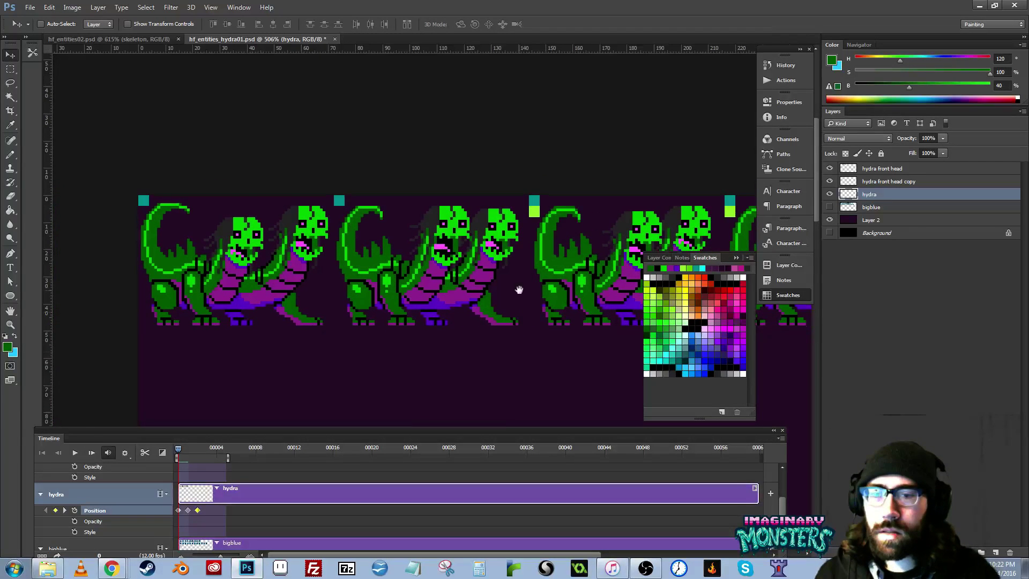
{"action": "left_click_drag", "start_coordinate": [178, 448], "coordinate": [152, 454]}
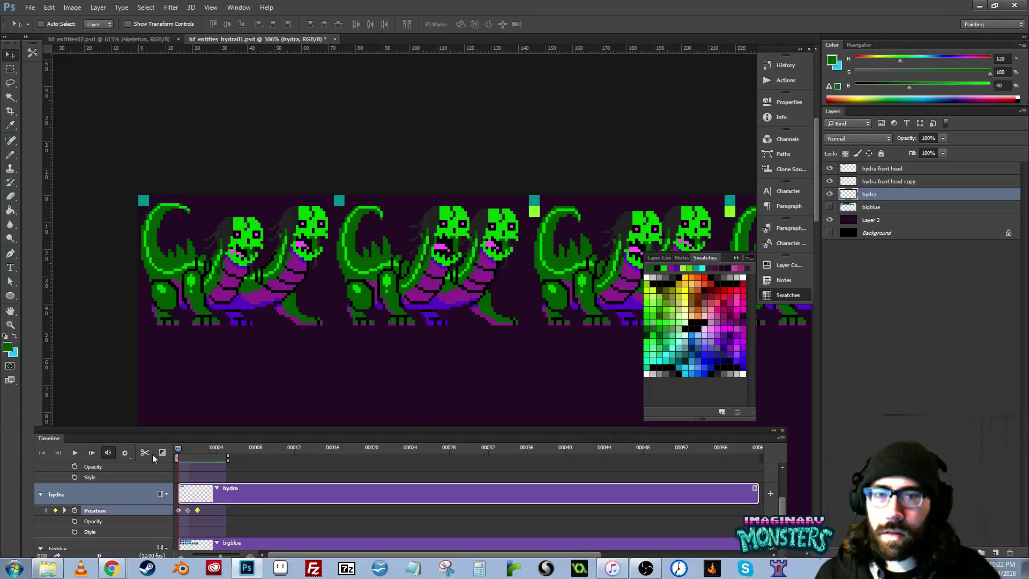
- Select the tip of the fourth frame's tail, nudge it slightly, and deselect it
{"action": "left_click_drag", "start_coordinate": [475, 314], "coordinate": [341, 282]}
{"action": "key", "text": "z"}
{"action": "left_click", "coordinate": [391, 260]}
{"action": "left_click", "coordinate": [391, 260]}
{"action": "left_click", "coordinate": [385, 268]}
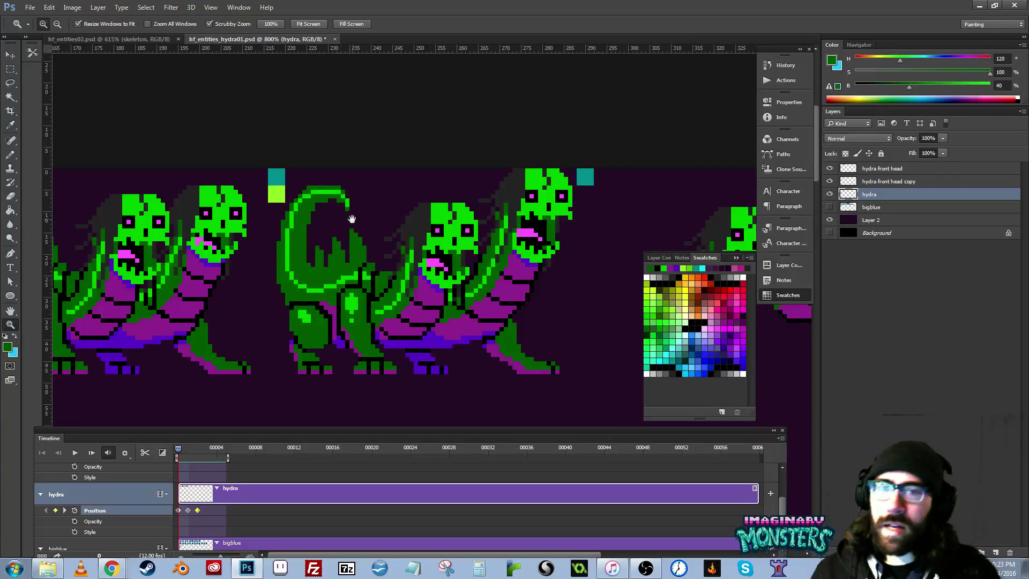
{"action": "mouse_move", "coordinate": [352, 218]}
{"action": "left_mouse_down"}
{"action": "mouse_move", "coordinate": [379, 208]}
{"action": "mouse_move", "coordinate": [367, 209]}
{"action": "left_mouse_up"}
{"action": "left_click", "coordinate": [377, 199]}
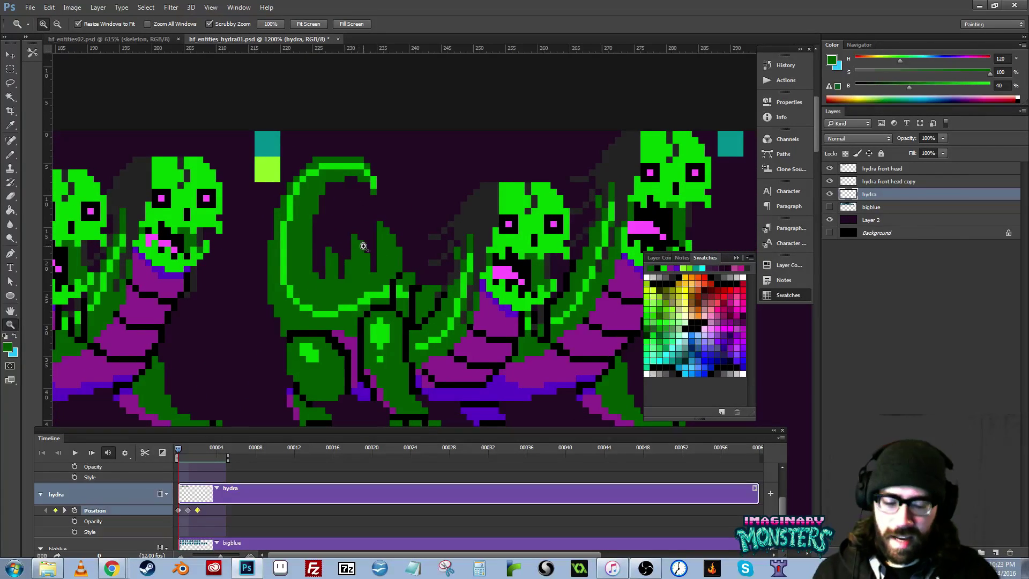
{"action": "key", "text": "l"}
{"action": "mouse_move", "coordinate": [387, 140]}
{"action": "left_mouse_down"}
{"action": "mouse_move", "coordinate": [337, 146]}
{"action": "mouse_move", "coordinate": [337, 179]}
{"action": "mouse_move", "coordinate": [393, 206]}
{"action": "mouse_move", "coordinate": [404, 142]}
{"action": "mouse_move", "coordinate": [368, 180]}
{"action": "left_mouse_up"}
{"action": "key", "text": "v"}
{"action": "key", "text": "ctrl+d"}
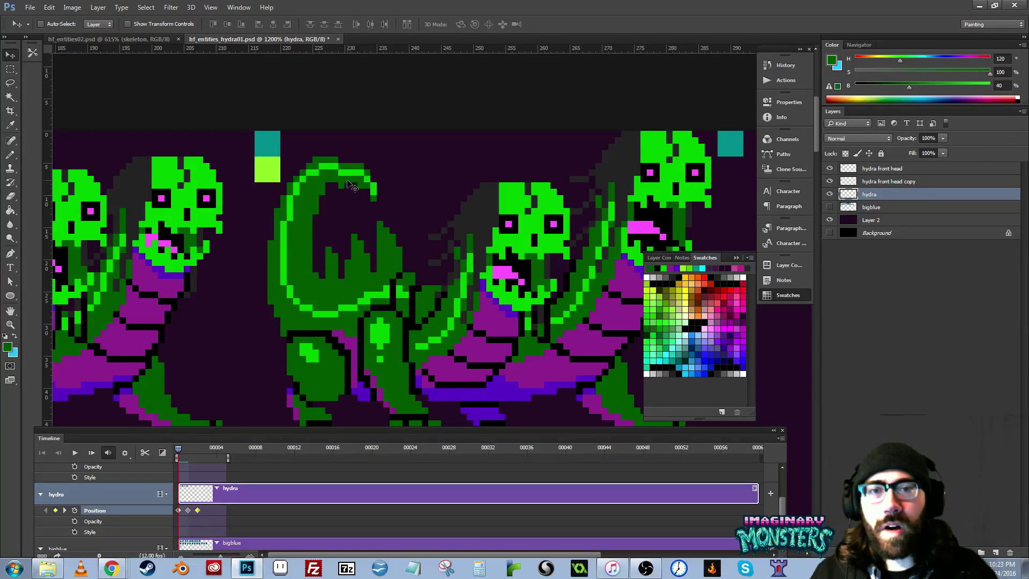
- Lower the top edge of the fourth frame's tail by one pixel row, redrawing its outline in dark green and erasing the excess
{"action": "key", "text": "b"}
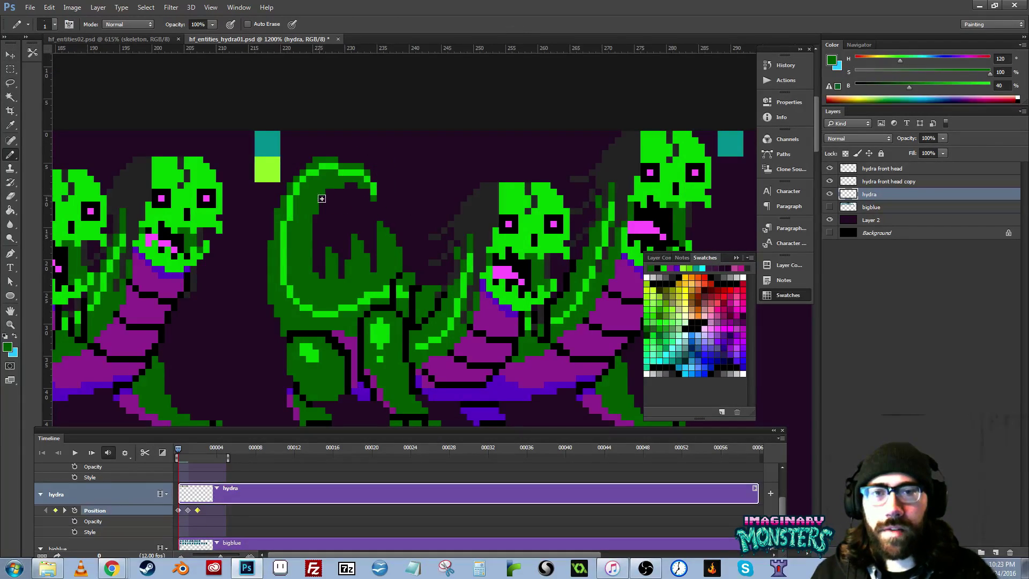
{"action": "left_click_drag", "start_coordinate": [342, 184], "coordinate": [336, 201]}
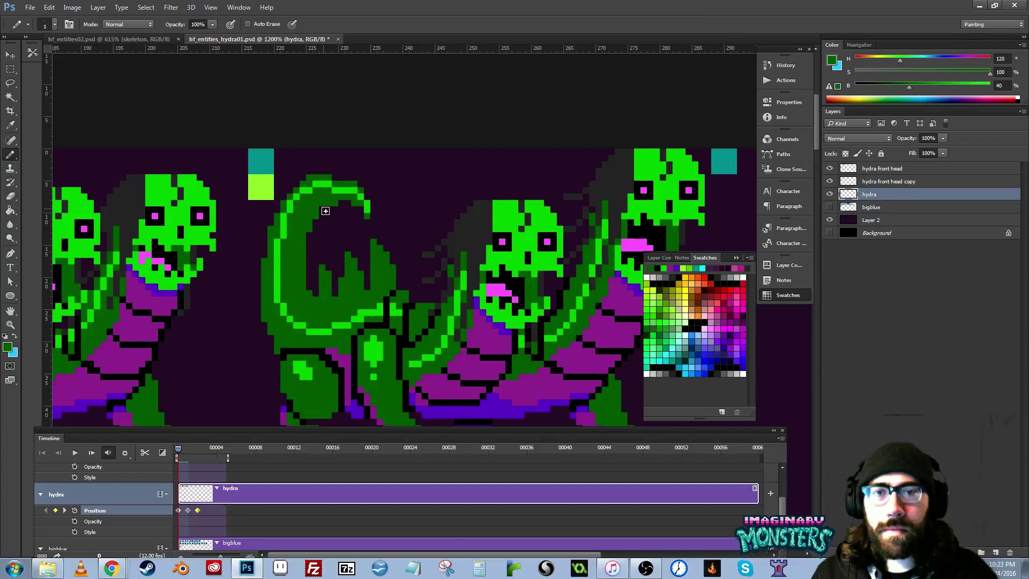
{"action": "left_click", "coordinate": [315, 184], "text": "alt"}
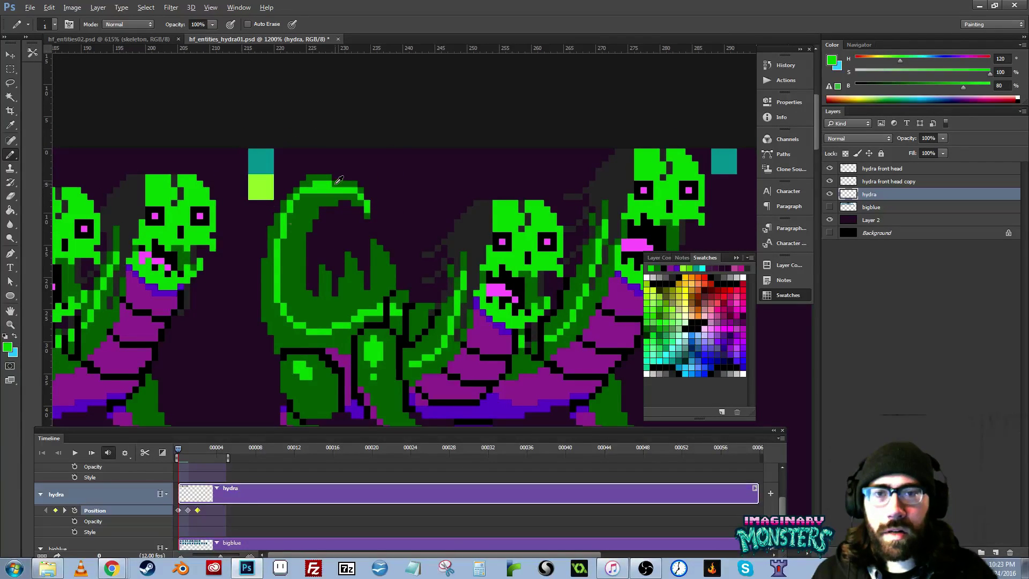
{"action": "left_click", "coordinate": [336, 184], "text": "alt"}
{"action": "left_click_drag", "start_coordinate": [329, 183], "coordinate": [306, 179]}
{"action": "key", "text": "e"}
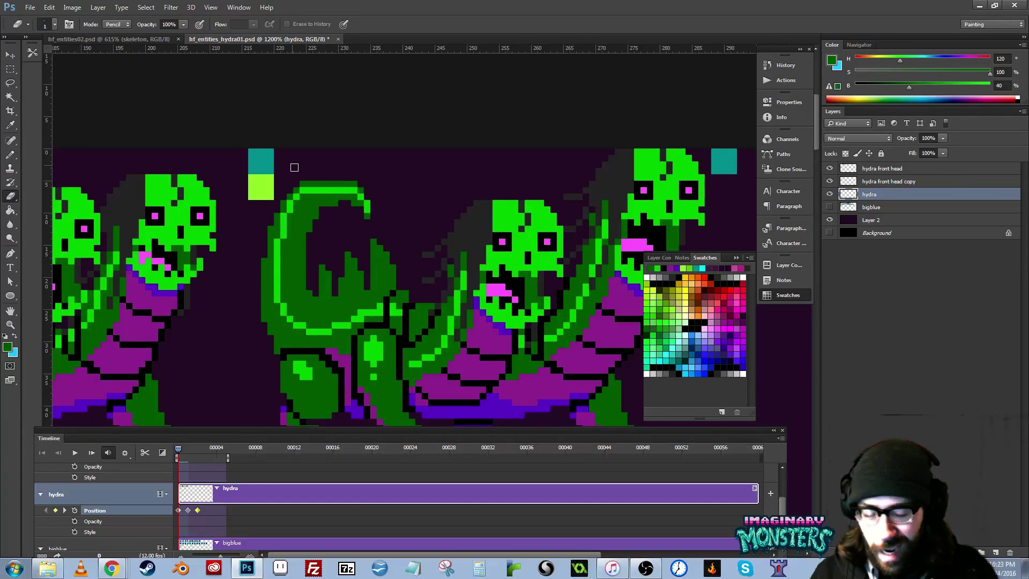
- Retouch the outer bend of the fourth frame's tail with bright green highlight pixels and dark green outline pixels
{"action": "key", "text": "b"}
{"action": "left_click", "coordinate": [298, 194], "text": "alt"}
{"action": "left_click", "coordinate": [305, 195]}
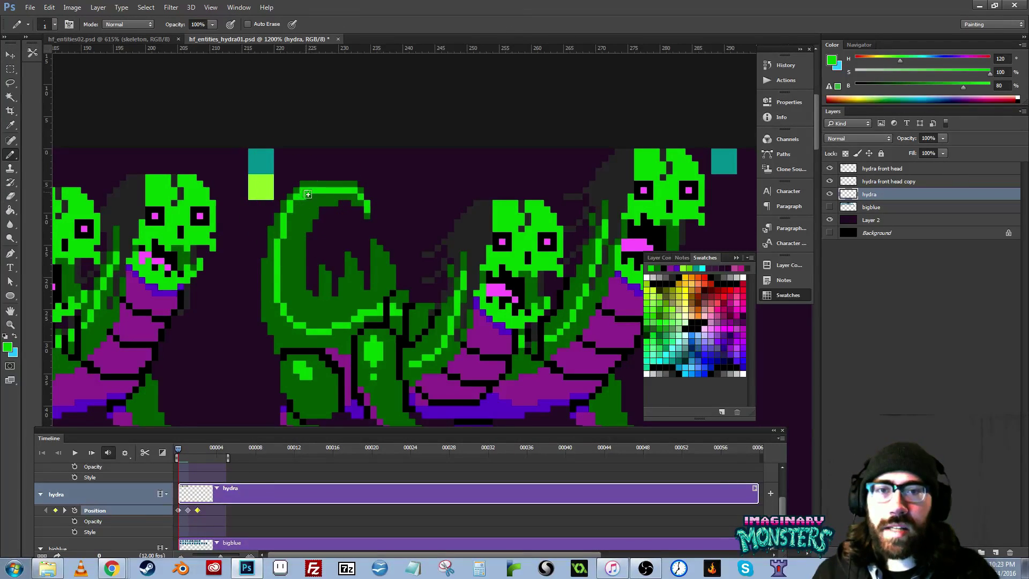
{"action": "left_click", "coordinate": [312, 180]}
{"action": "left_click", "coordinate": [308, 188], "text": "alt"}
{"action": "left_click", "coordinate": [304, 190]}
{"action": "left_click", "coordinate": [295, 203], "text": "alt"}
{"action": "left_click", "coordinate": [297, 205]}
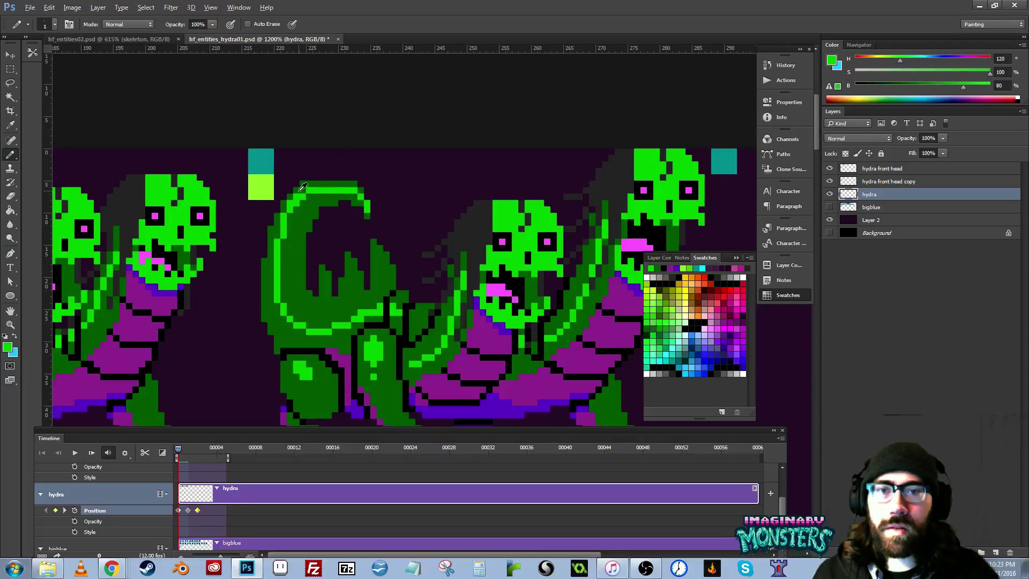
{"action": "left_click", "coordinate": [304, 184], "text": "alt"}
{"action": "left_click", "coordinate": [297, 198]}
{"action": "left_click", "coordinate": [291, 204]}
- Curve the highlight near the fourth frame's tail tip downward with a bright green pixel and a dark green outline pixel
{"action": "left_click_drag", "start_coordinate": [333, 197], "coordinate": [318, 203]}
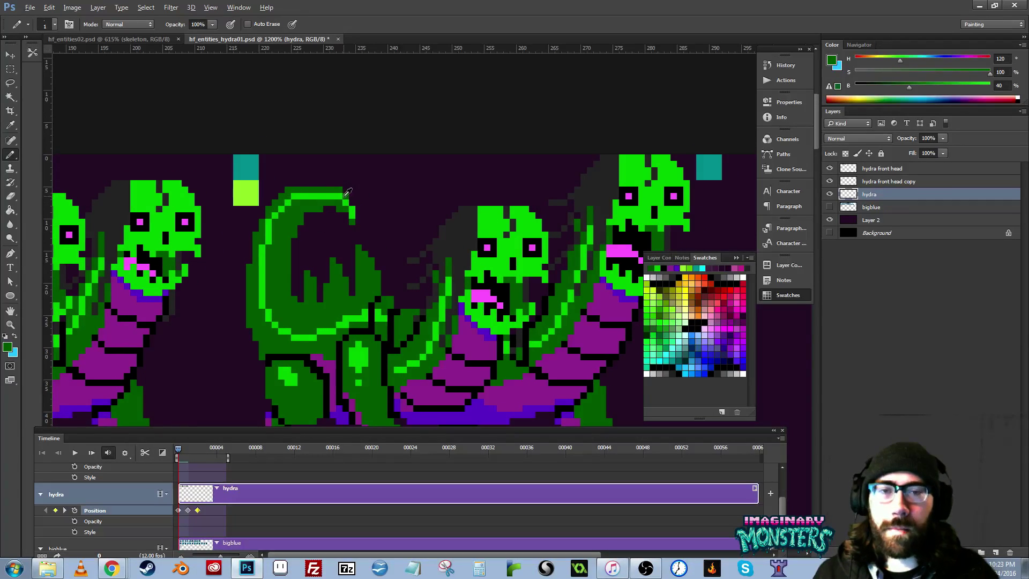
{"action": "left_click", "coordinate": [346, 202], "text": "alt"}
{"action": "left_click", "coordinate": [339, 202]}
{"action": "left_click", "coordinate": [338, 190], "text": "alt"}
{"action": "left_click", "coordinate": [339, 196]}
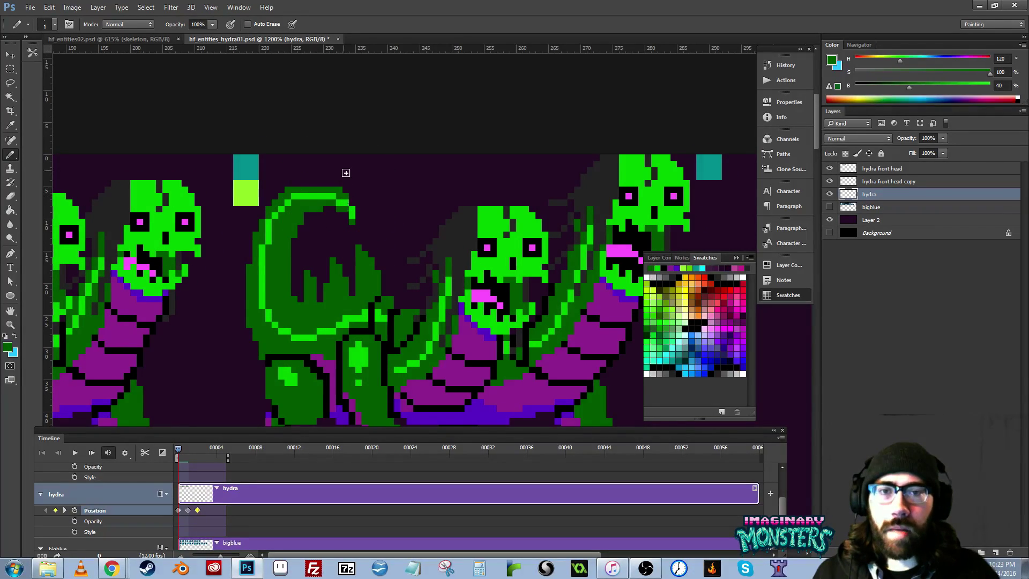
{"action": "key", "text": "e"}
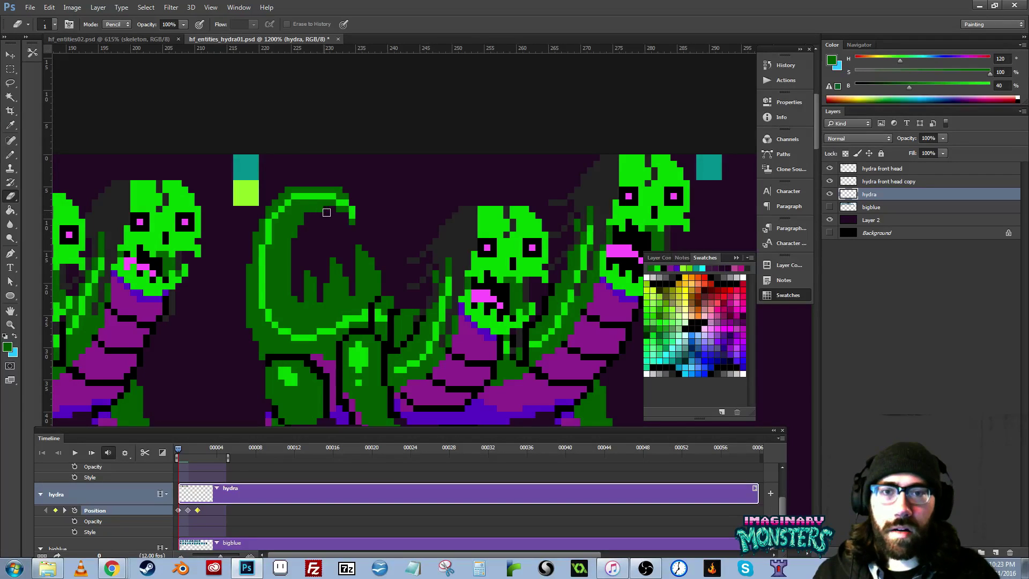
{"action": "key", "text": "b"}
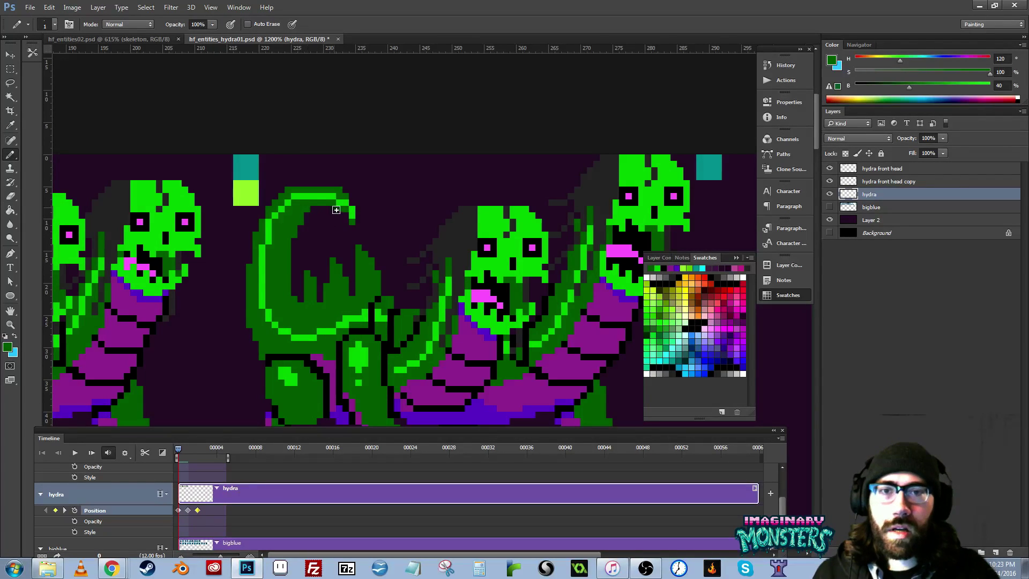
- Smooth the upper back curve of the fourth frame's tail with sampled bright and dark green pixels
{"action": "left_click_drag", "start_coordinate": [326, 222], "coordinate": [374, 225]}
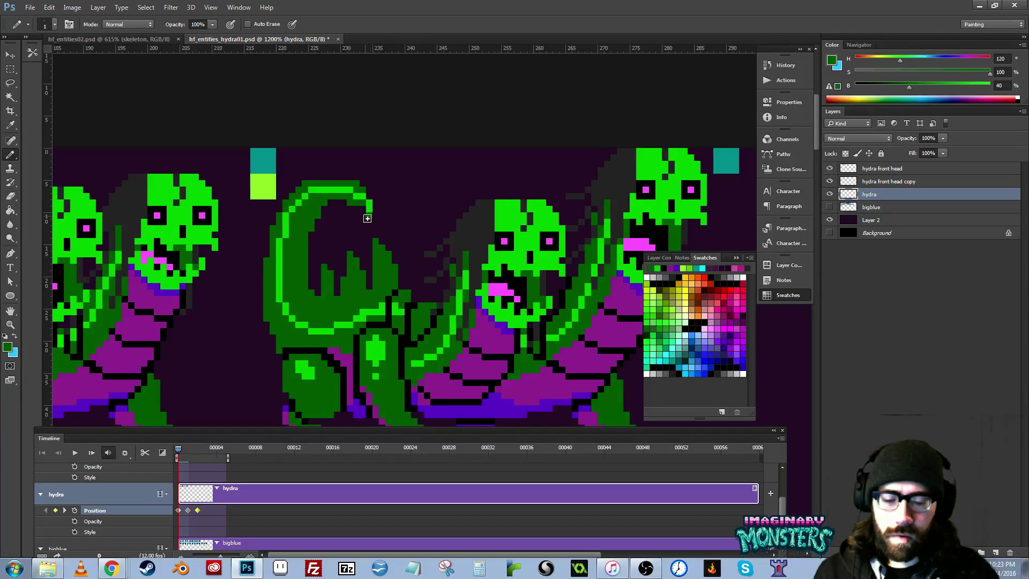
{"action": "left_click_drag", "start_coordinate": [304, 249], "coordinate": [339, 236]}
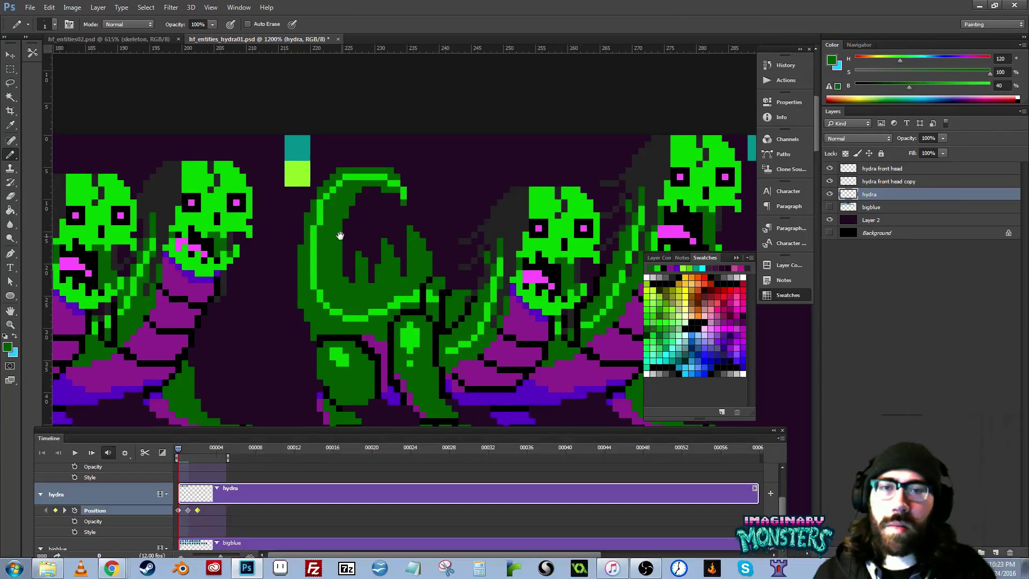
{"action": "left_click", "coordinate": [326, 197], "text": "alt"}
{"action": "left_click", "coordinate": [328, 203]}
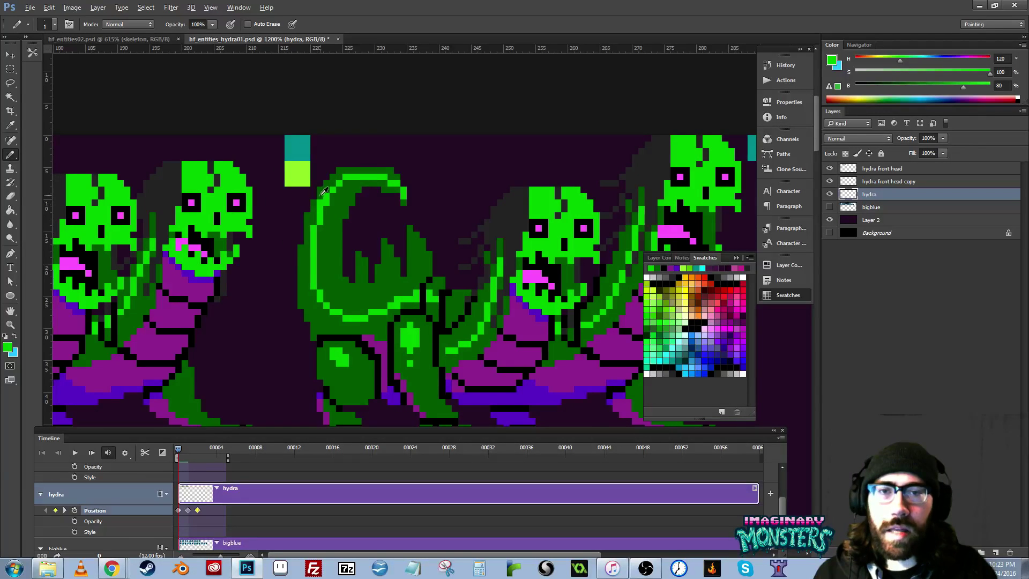
{"action": "left_click", "coordinate": [322, 195], "text": "alt"}
{"action": "left_click", "coordinate": [321, 202]}
- Add a Position keyframe for the hydra layer at frame 3 and shift the sheet one frame width left
{"action": "left_click_drag", "start_coordinate": [333, 227], "coordinate": [474, 243]}
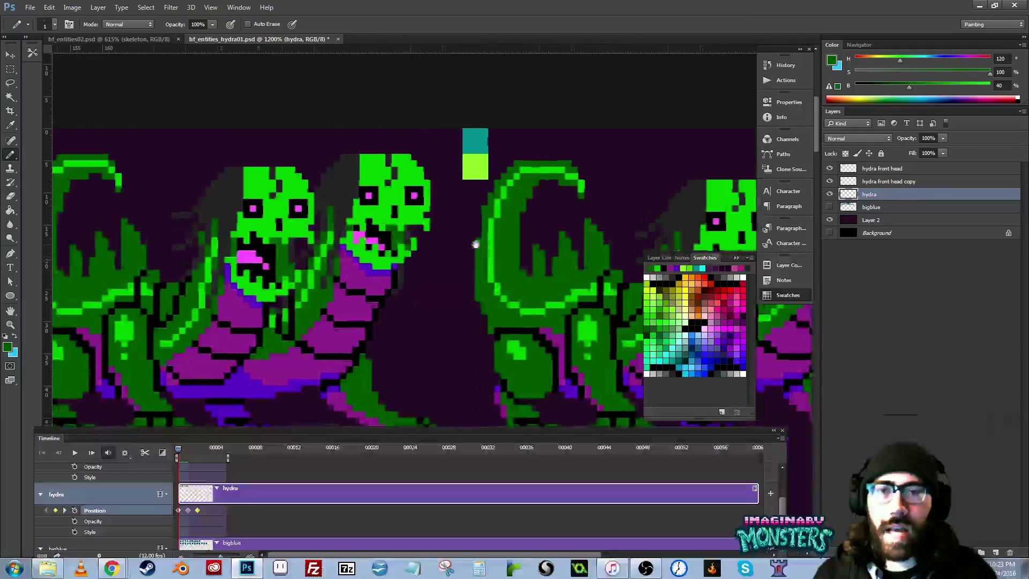
{"action": "key", "text": "z"}
{"action": "left_click_drag", "start_coordinate": [238, 298], "coordinate": [187, 300]}
{"action": "left_click_drag", "start_coordinate": [134, 338], "coordinate": [426, 292]}
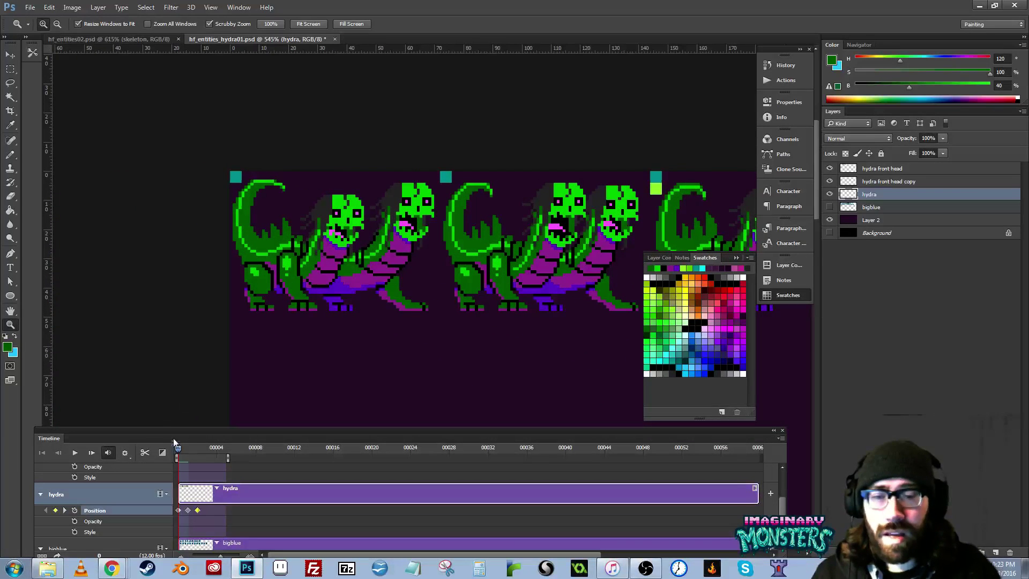
{"action": "left_click_drag", "start_coordinate": [179, 451], "coordinate": [206, 453]}
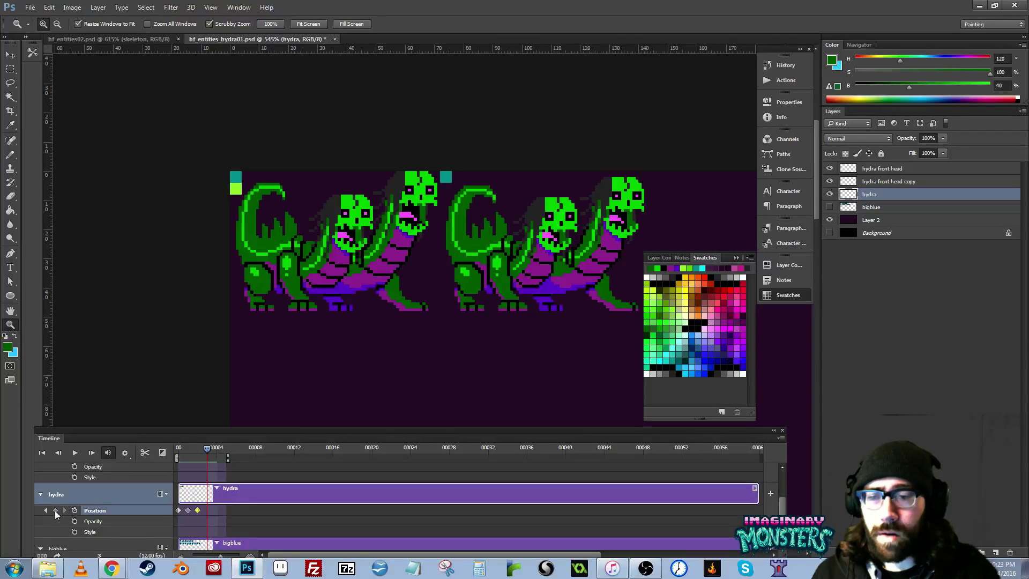
{"action": "key", "text": "v"}
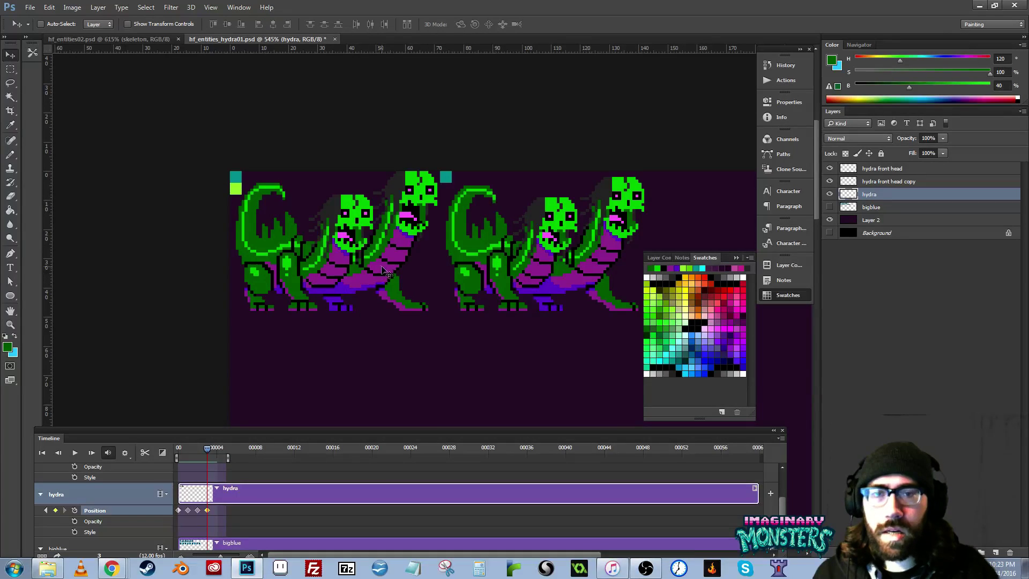
{"action": "left_click_drag", "start_coordinate": [385, 271], "coordinate": [179, 272]}
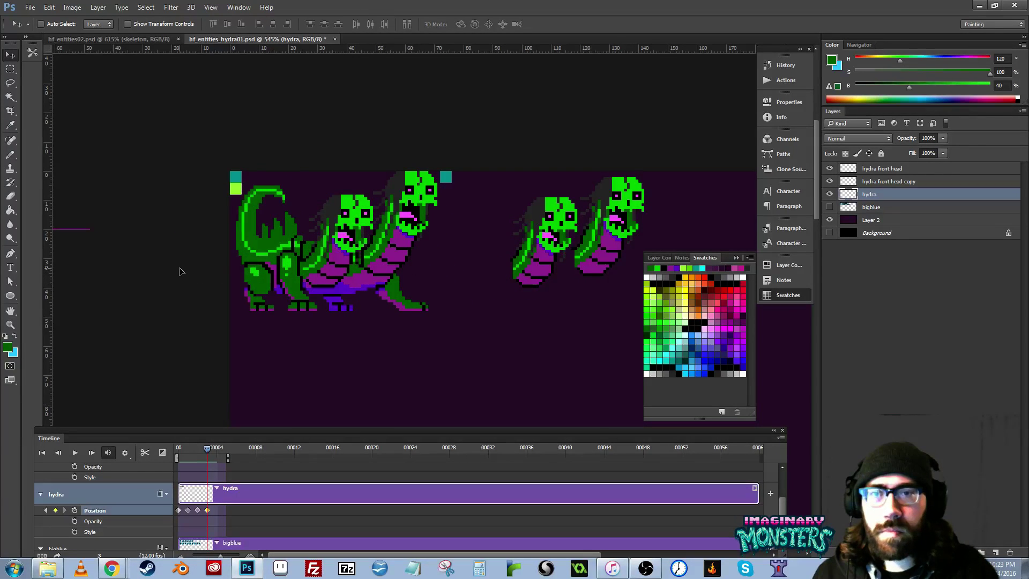
- Scrub through the four keyframed poses and compare the hydra bodies across the sprite sheet
{"action": "left_click_drag", "start_coordinate": [205, 448], "coordinate": [158, 460]}
{"action": "left_click_drag", "start_coordinate": [218, 455], "coordinate": [150, 460]}
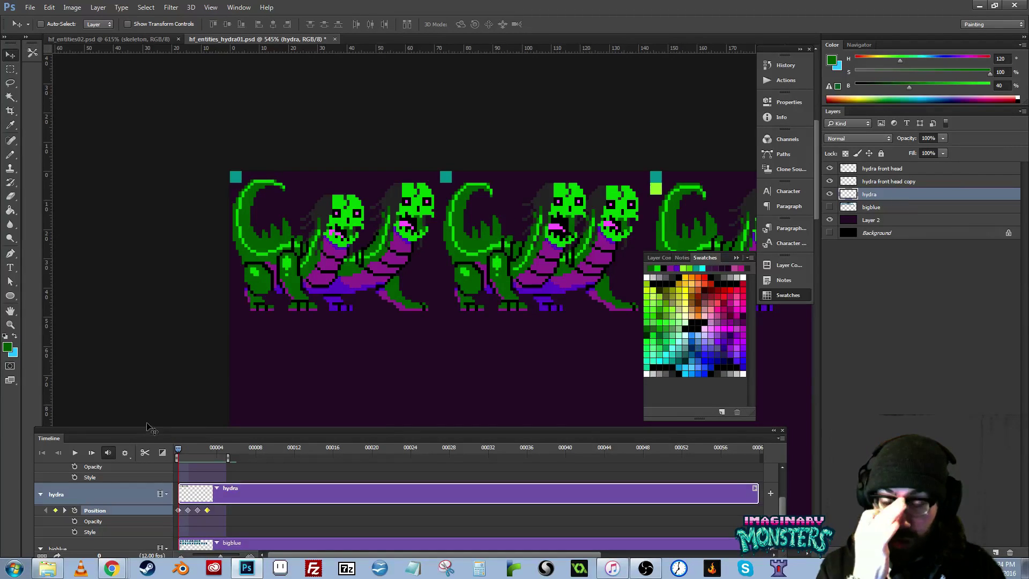
{"action": "left_click_drag", "start_coordinate": [514, 215], "coordinate": [361, 231]}
{"action": "left_click_drag", "start_coordinate": [491, 254], "coordinate": [331, 264]}
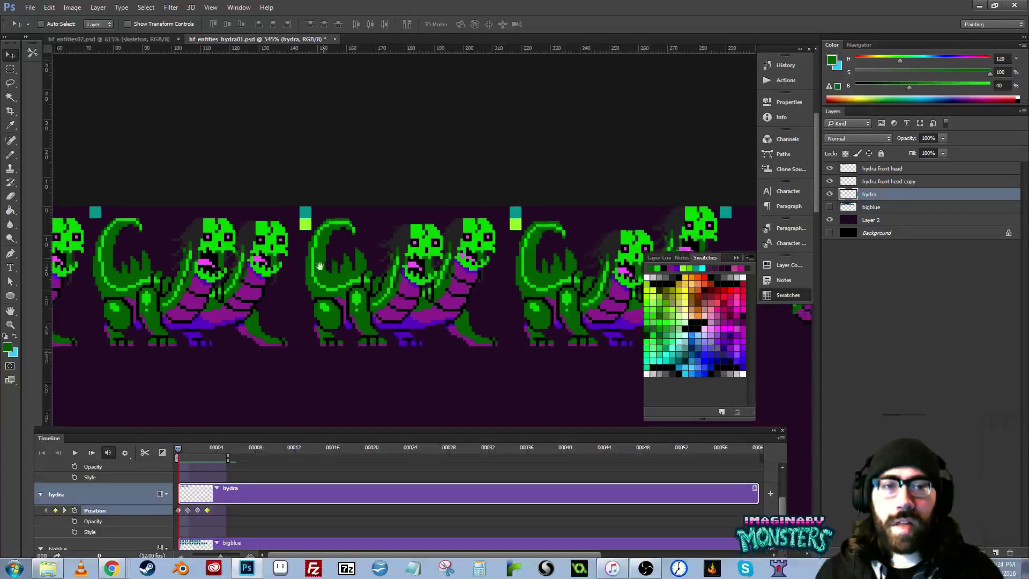
{"action": "left_click_drag", "start_coordinate": [429, 261], "coordinate": [319, 265]}
- Shift the upper curl of the fourth frame's tail down one pixel on the hydra layer and clear the selection
{"action": "key", "text": "z"}
{"action": "left_click_drag", "start_coordinate": [434, 245], "coordinate": [359, 240]}
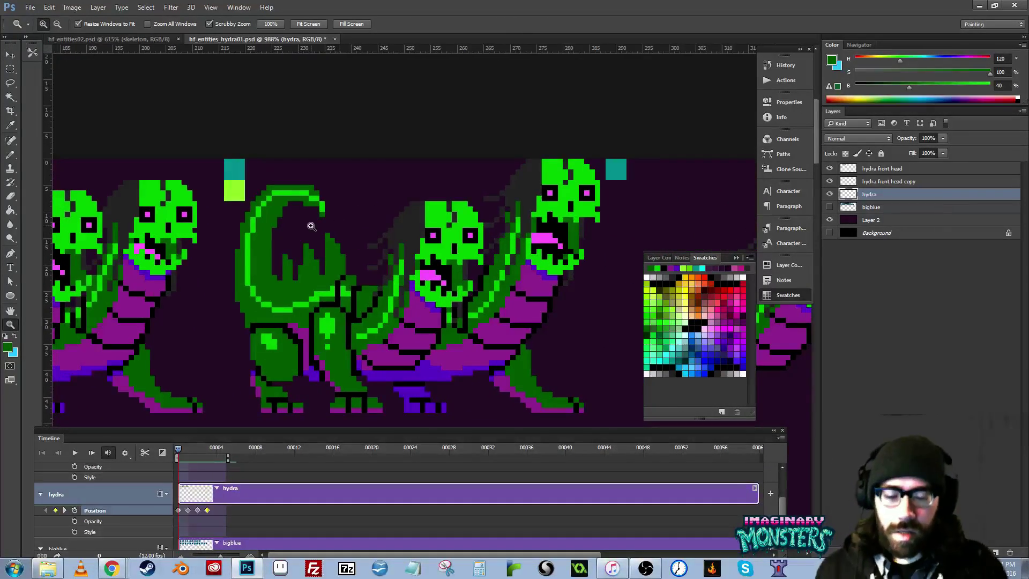
{"action": "key", "text": "l"}
{"action": "mouse_move", "coordinate": [306, 192]}
{"action": "left_mouse_down"}
{"action": "mouse_move", "coordinate": [329, 189]}
{"action": "mouse_move", "coordinate": [333, 205]}
{"action": "left_mouse_up"}
{"action": "key", "text": "z"}
{"action": "left_click", "coordinate": [333, 206]}
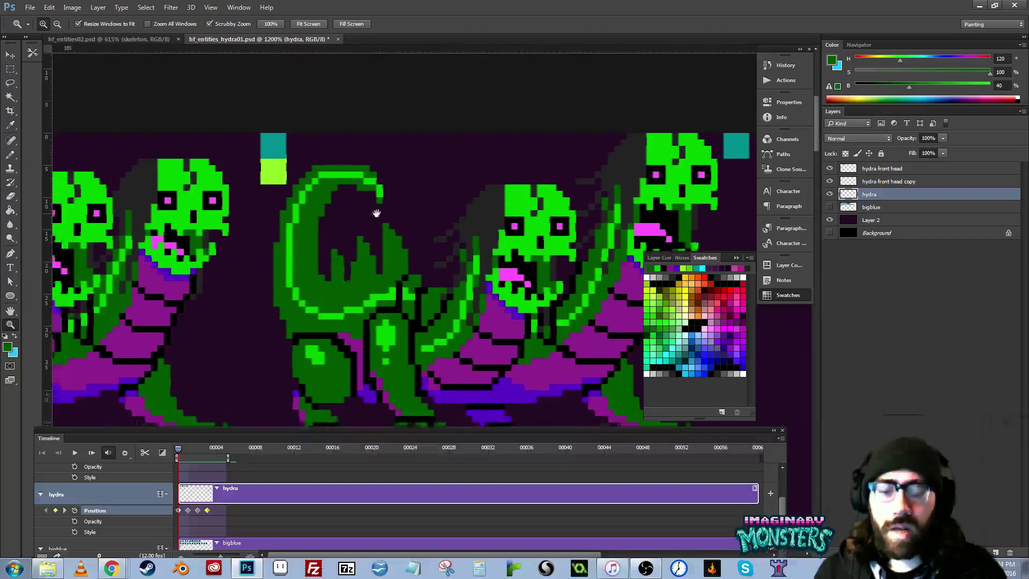
{"action": "key", "text": "l"}
{"action": "mouse_move", "coordinate": [379, 159]}
{"action": "left_mouse_down"}
{"action": "mouse_move", "coordinate": [307, 157]}
{"action": "mouse_move", "coordinate": [253, 235]}
{"action": "mouse_move", "coordinate": [266, 258]}
{"action": "mouse_move", "coordinate": [386, 221]}
{"action": "left_mouse_up"}
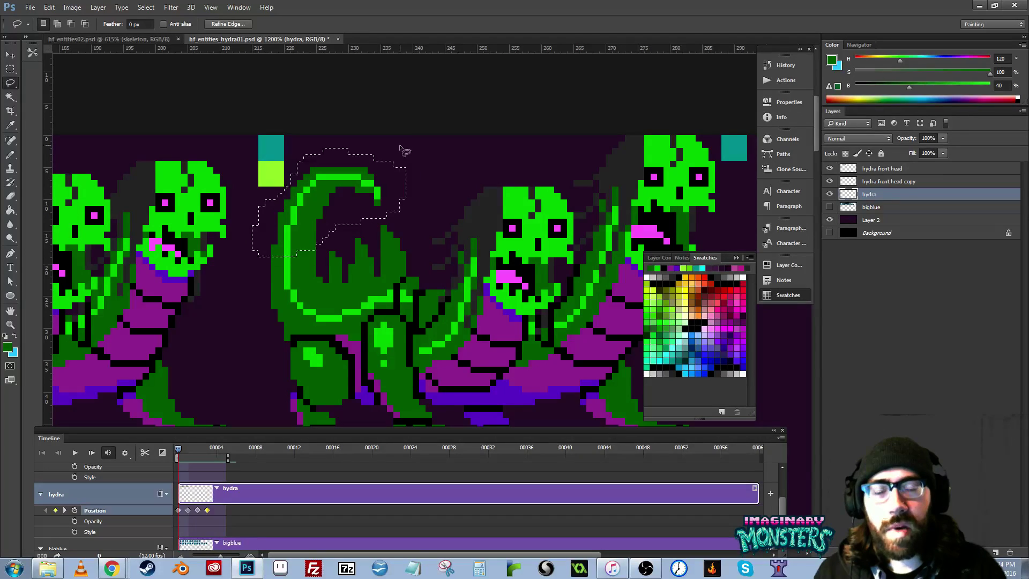
{"action": "key", "text": "v"}
{"action": "key", "text": "Down"}
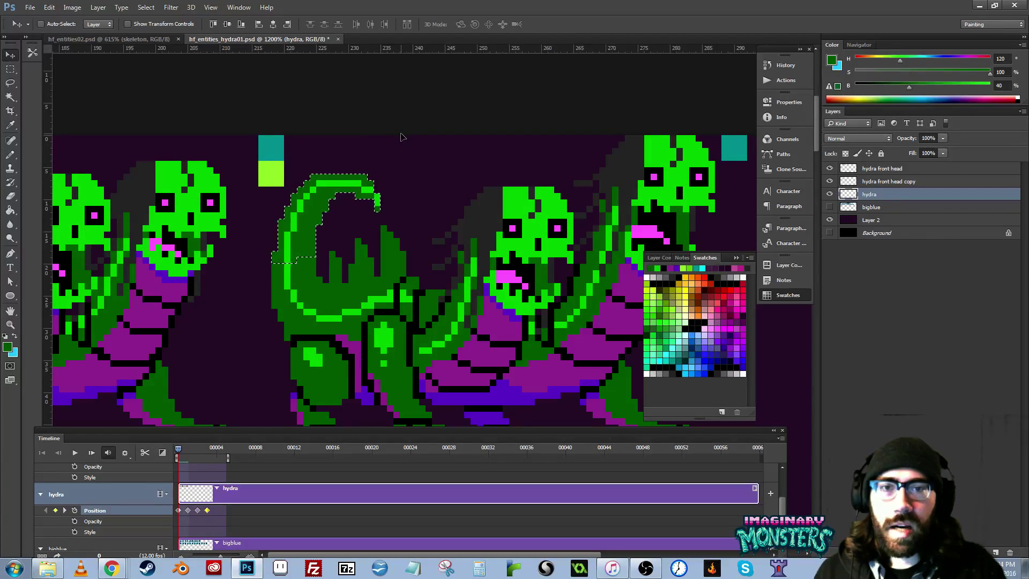
{"action": "key", "text": "ctrl+d"}
- Compare the tail and body shapes across the sprite sheet, from the fourth frame back to the first
{"action": "left_click_drag", "start_coordinate": [316, 337], "coordinate": [534, 311]}
{"action": "key", "text": "z"}
{"action": "left_click_drag", "start_coordinate": [521, 255], "coordinate": [467, 256], "text": "alt"}
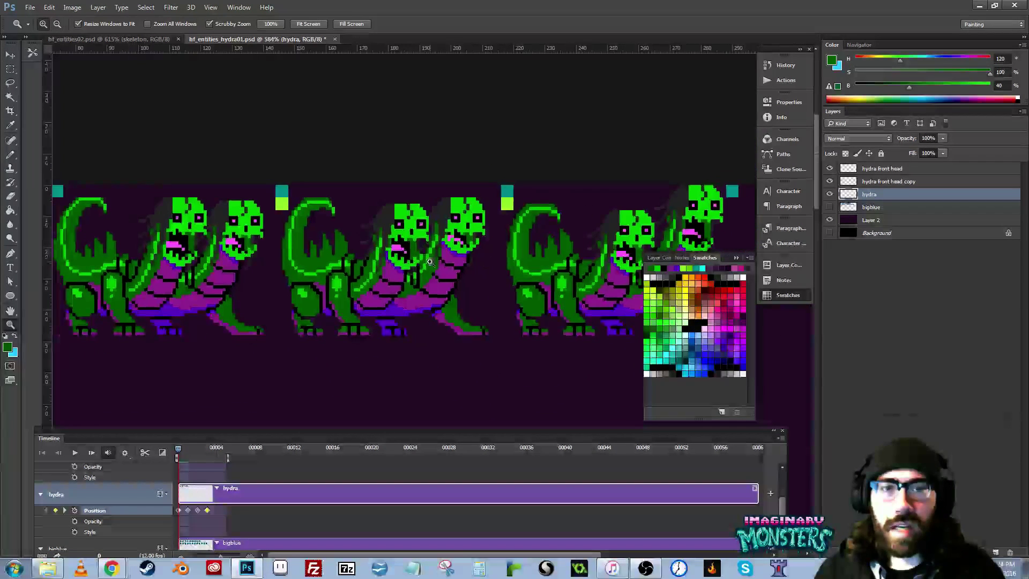
{"action": "left_click_drag", "start_coordinate": [292, 335], "coordinate": [541, 317]}
{"action": "left_click_drag", "start_coordinate": [140, 318], "coordinate": [361, 328]}
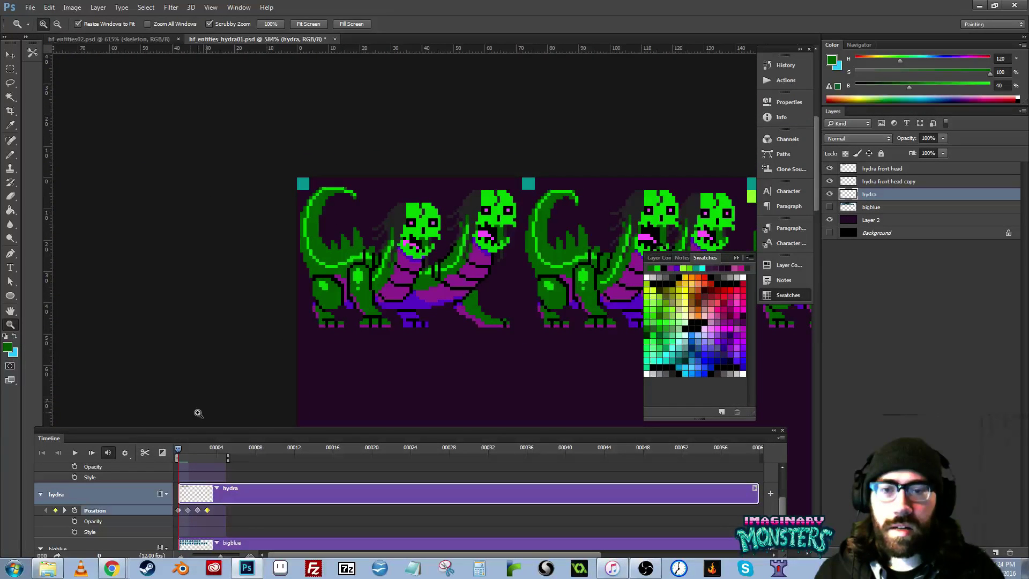
{"action": "left_click_drag", "start_coordinate": [178, 452], "coordinate": [108, 475]}
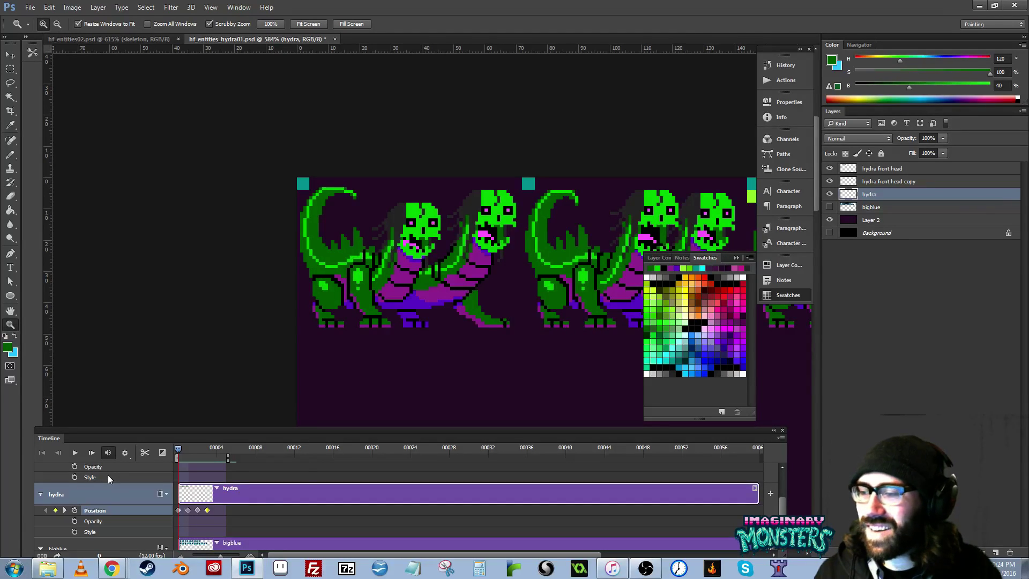
{"action": "left_click_drag", "start_coordinate": [394, 174], "coordinate": [357, 169]}
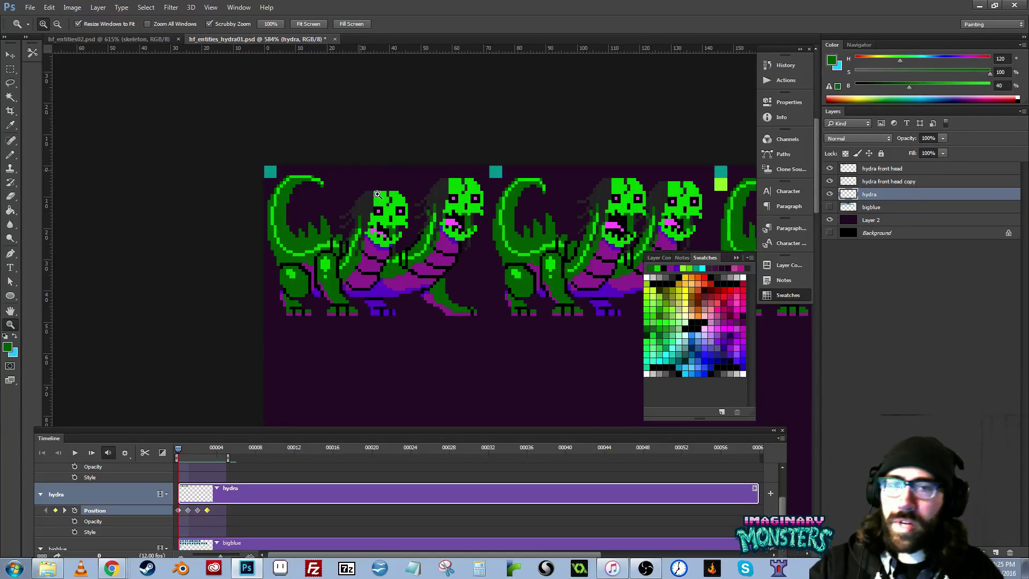
{"action": "left_click_drag", "start_coordinate": [326, 205], "coordinate": [339, 232]}
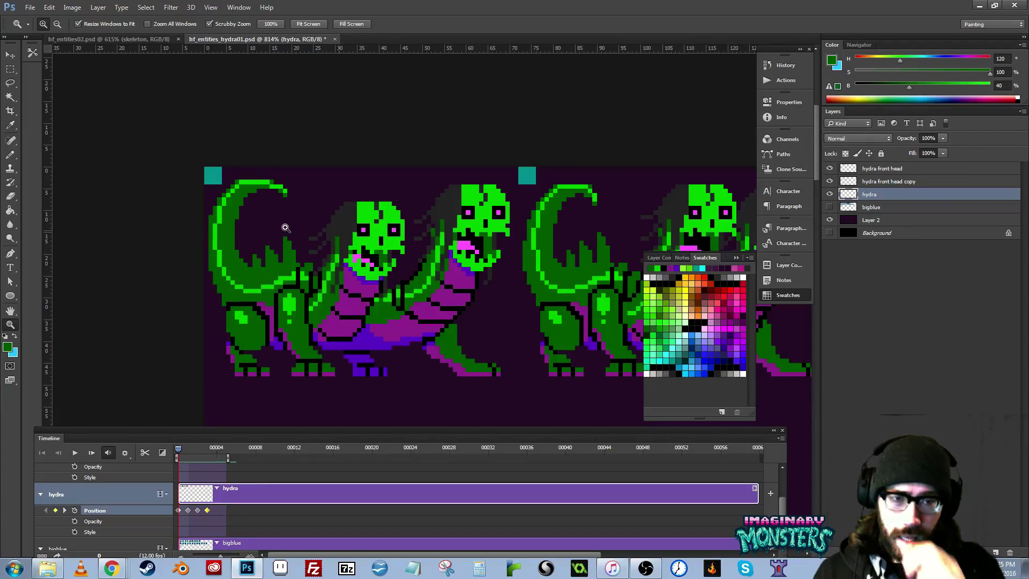
- Play the hydra animation and return the playhead to frame 0
{"action": "left_click_drag", "start_coordinate": [185, 449], "coordinate": [146, 454]}
{"action": "mouse_move", "coordinate": [406, 333]}
{"action": "left_mouse_down"}
{"action": "mouse_move", "coordinate": [383, 338]}
{"action": "mouse_move", "coordinate": [368, 330]}
{"action": "mouse_move", "coordinate": [371, 316]}
{"action": "left_mouse_up"}
{"action": "key", "text": "b"}
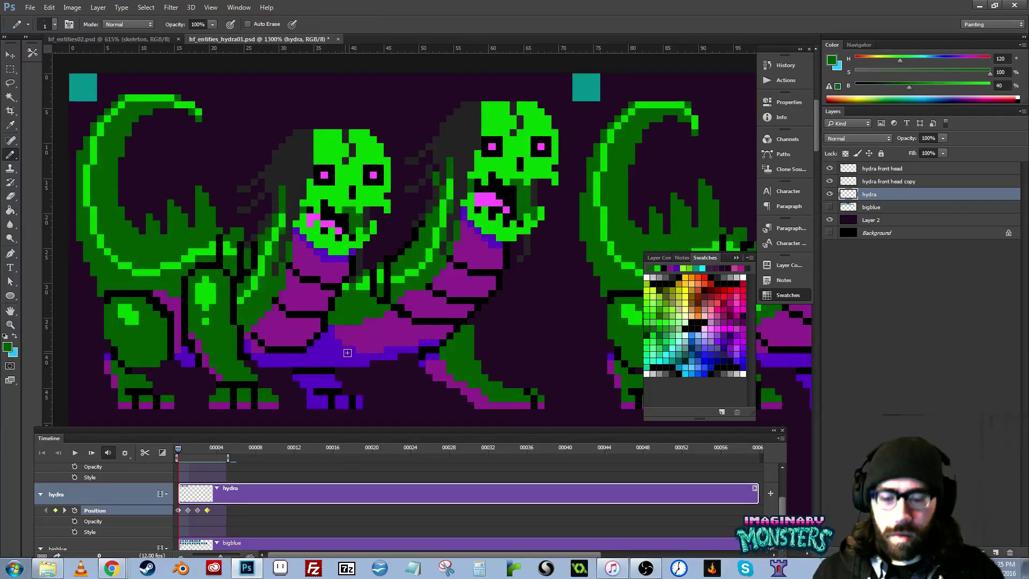
{"action": "key", "text": "space"}
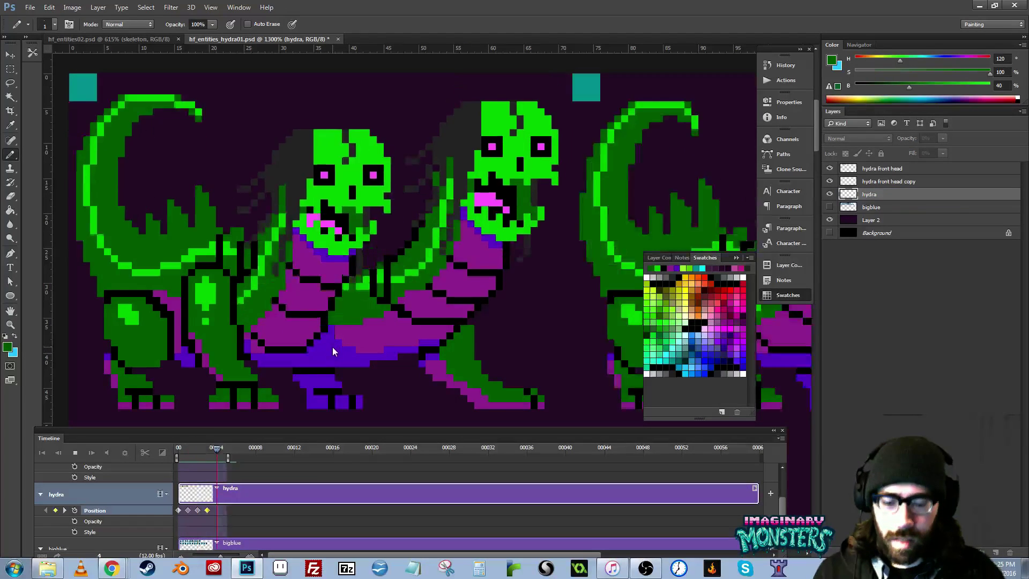
{"action": "key", "text": "space"}
{"action": "left_click_drag", "start_coordinate": [215, 448], "coordinate": [162, 453]}
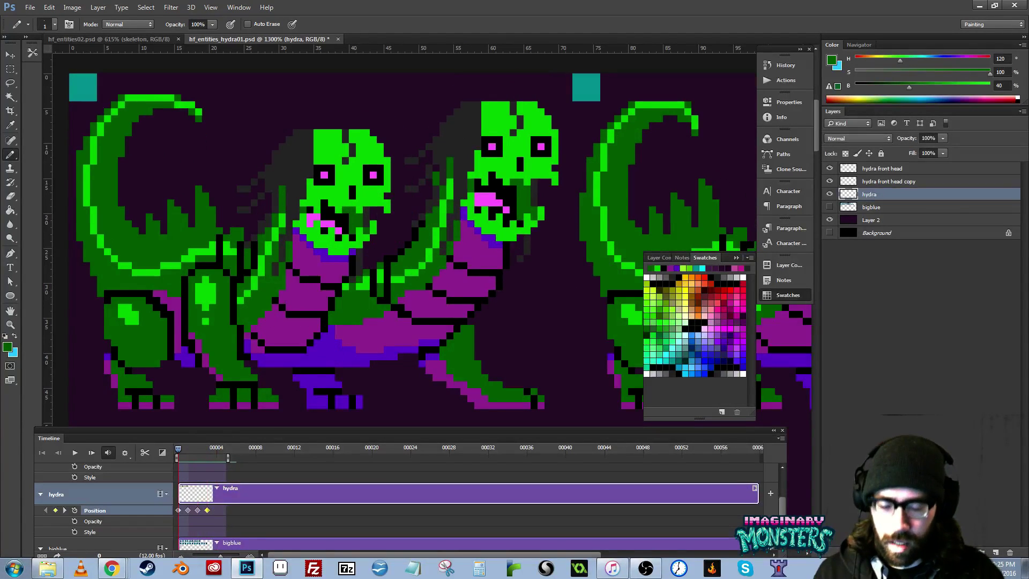
- Extend the blue-violet belly shading into the magenta chest edge on the first frame using sampled colors
{"action": "left_click", "coordinate": [328, 344], "text": "alt"}
{"action": "left_click_drag", "start_coordinate": [338, 328], "coordinate": [346, 344]}
{"action": "left_click", "coordinate": [359, 351]}
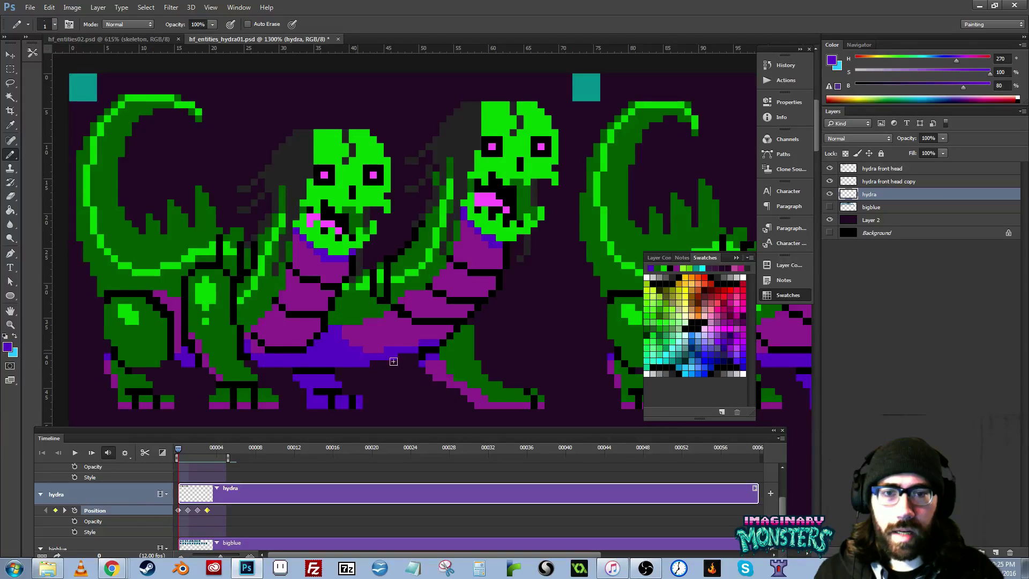
{"action": "left_click", "coordinate": [385, 341], "text": "alt"}
- Refine the boundary between blue-violet belly and magenta chest on the second frame with individual sampled-color pixels
{"action": "left_click_drag", "start_coordinate": [496, 367], "coordinate": [314, 340]}
{"action": "left_click", "coordinate": [422, 307], "text": "alt"}
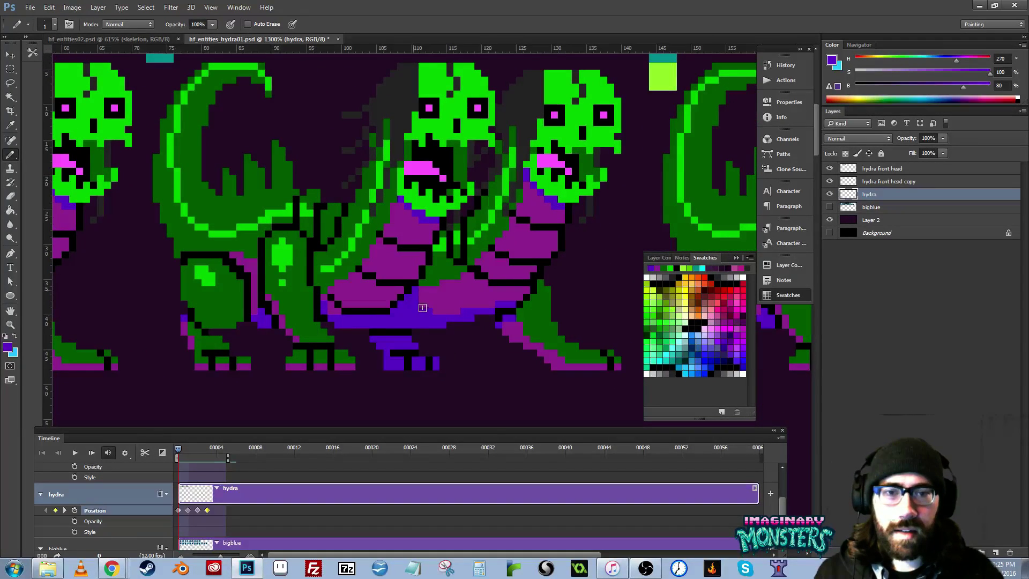
{"action": "left_click", "coordinate": [422, 306]}
{"action": "left_click", "coordinate": [437, 313]}
{"action": "left_click", "coordinate": [460, 302], "text": "alt"}
{"action": "left_click", "coordinate": [465, 312]}
- Match the third frame's belly shading to the earlier frames with sampled blue-violet and magenta
{"action": "left_click_drag", "start_coordinate": [549, 327], "coordinate": [278, 329]}
{"action": "left_click", "coordinate": [441, 317], "text": "alt"}
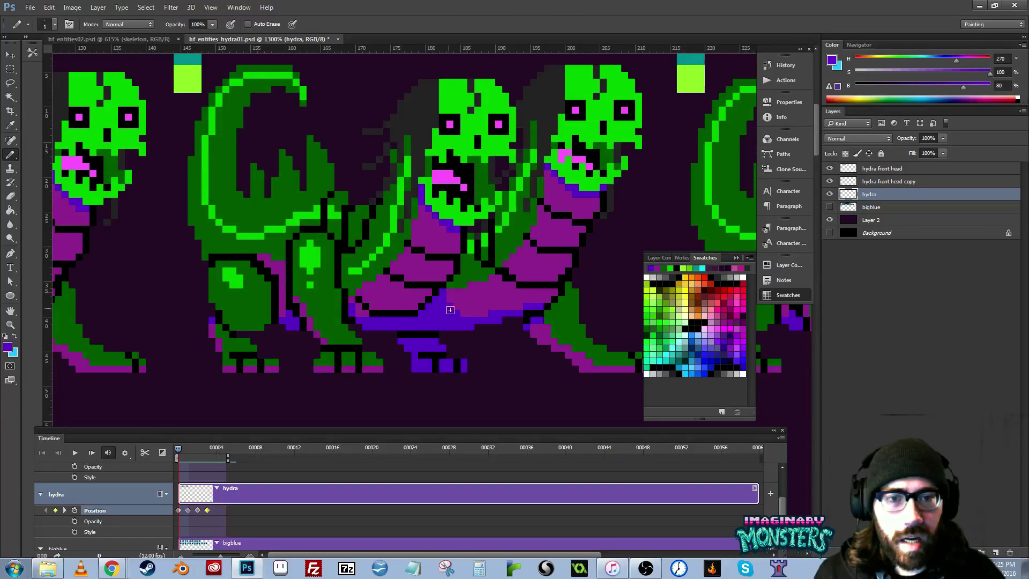
{"action": "left_click", "coordinate": [483, 309], "text": "alt"}
- Adjust the blue-violet edge under the fourth frame's magenta chest with sampled colors
{"action": "left_click_drag", "start_coordinate": [338, 349], "coordinate": [374, 327]}
{"action": "key", "text": "ctrl+r"}
{"action": "left_click", "coordinate": [484, 294], "text": "alt"}
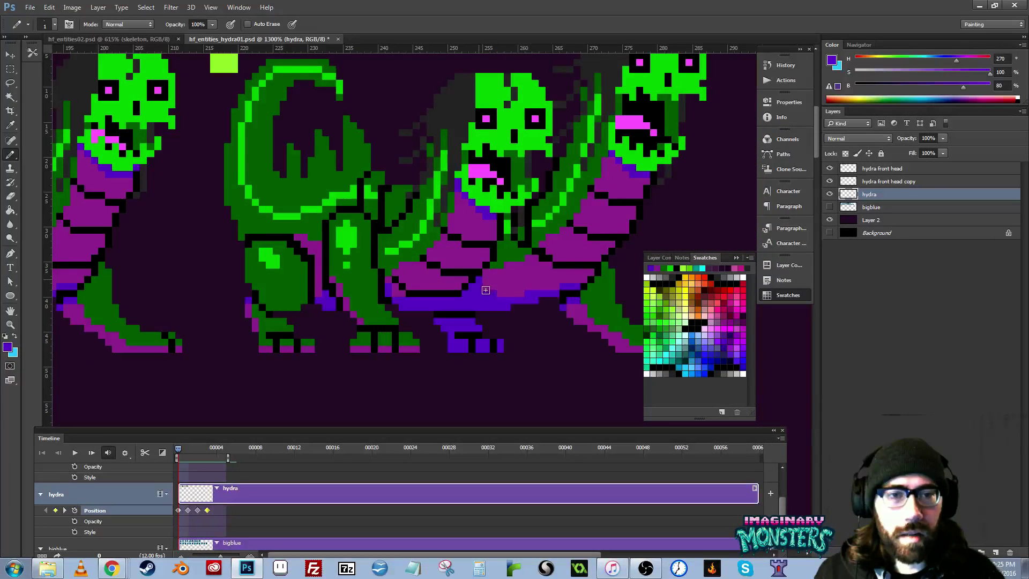
{"action": "left_click", "coordinate": [529, 294], "text": "alt"}
- Review the belly shading across the sprite sheet and scrub the timeline from frame 0 to frame 4
{"action": "left_click_drag", "start_coordinate": [566, 298], "coordinate": [646, 285]}
{"action": "left_click_drag", "start_coordinate": [344, 343], "coordinate": [375, 361]}
{"action": "left_click", "coordinate": [276, 305], "text": "alt"}
{"action": "key", "text": "z"}
{"action": "left_click_drag", "start_coordinate": [291, 301], "coordinate": [314, 302]}
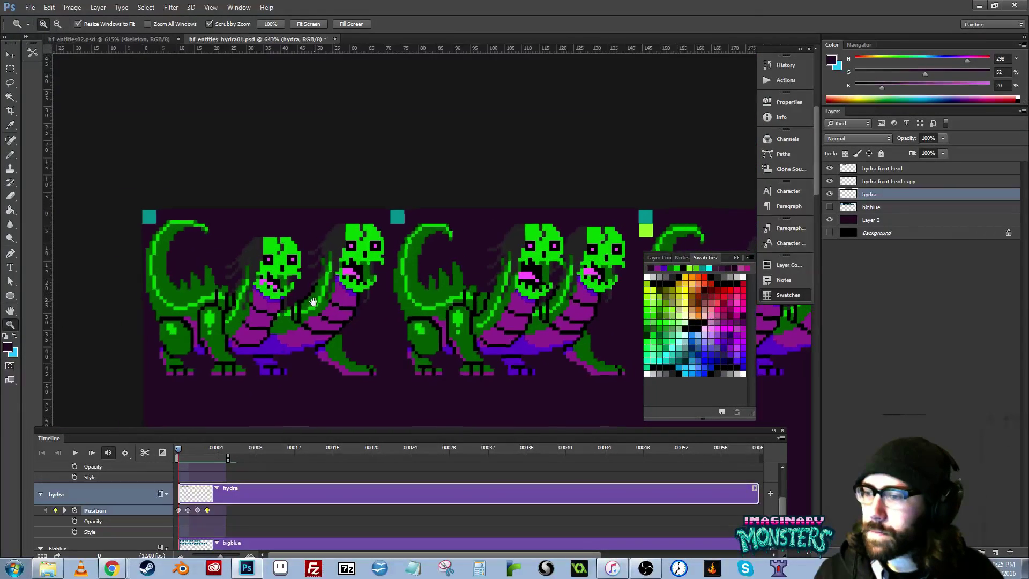
{"action": "key", "text": "v"}
{"action": "left_click_drag", "start_coordinate": [340, 347], "coordinate": [299, 332]}
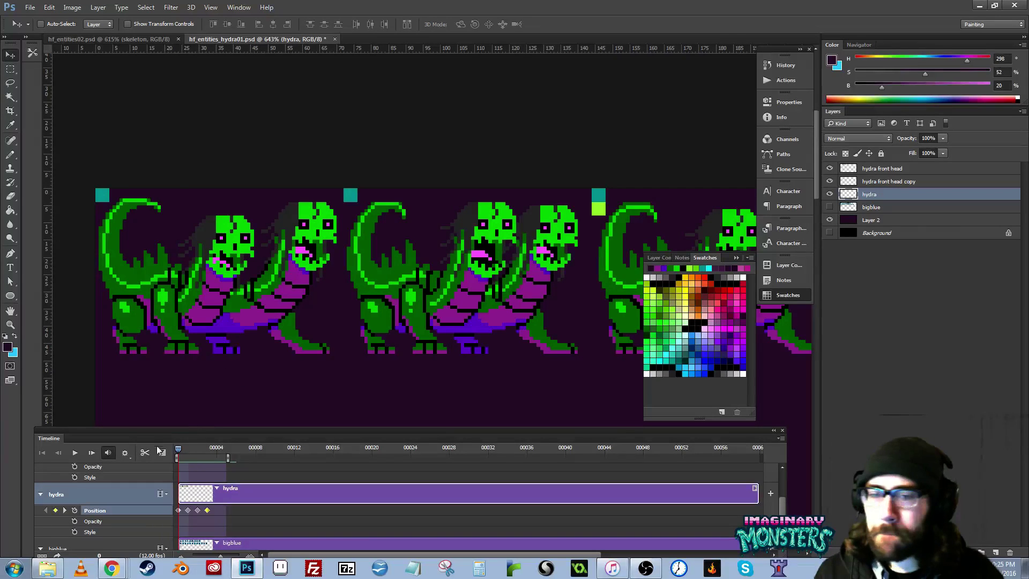
{"action": "mouse_move", "coordinate": [181, 447]}
{"action": "left_mouse_down"}
{"action": "mouse_move", "coordinate": [235, 450]}
{"action": "mouse_move", "coordinate": [166, 450]}
{"action": "mouse_move", "coordinate": [225, 453]}
{"action": "mouse_move", "coordinate": [216, 453]}
{"action": "left_mouse_up"}
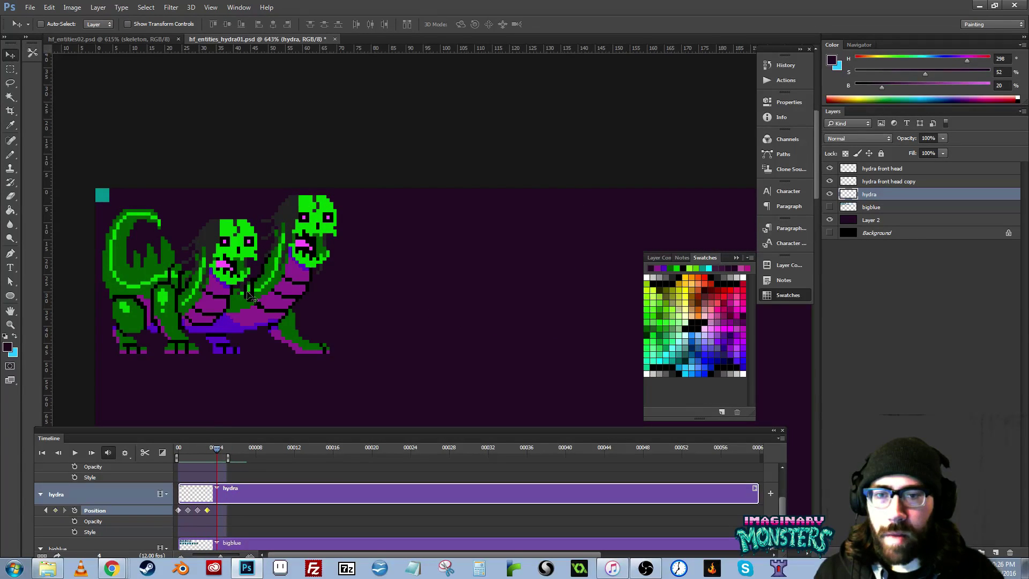
- Inspect the fourth pose's belly up close, then play and scrub the animation to check the body movement
{"action": "key", "text": "b"}
{"action": "scroll", "coordinate": [236, 319], "scroll_direction": "up", "scroll_amount": 2}
{"action": "left_click", "coordinate": [221, 320], "text": "alt"}
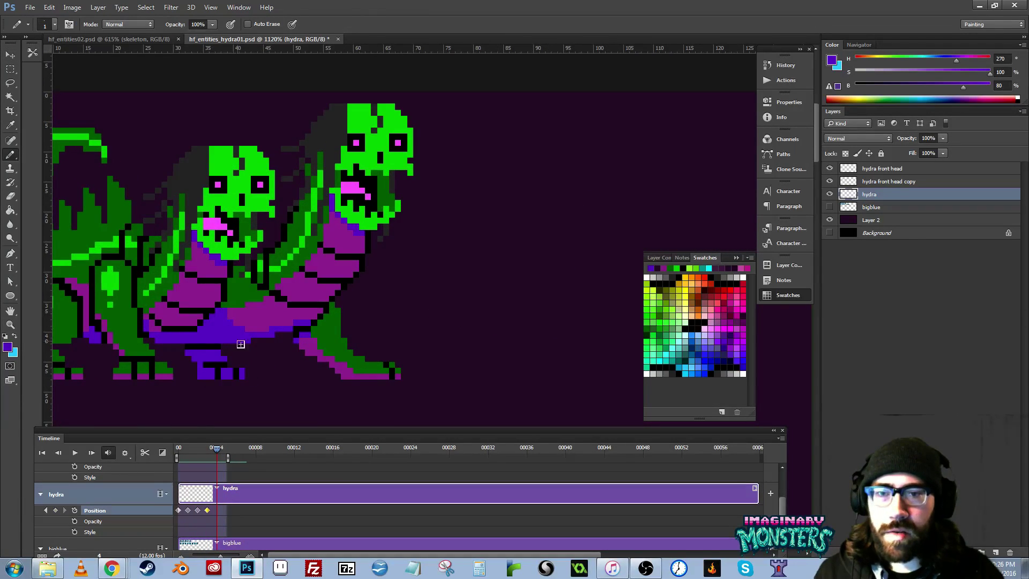
{"action": "left_click_drag", "start_coordinate": [257, 350], "coordinate": [284, 361]}
{"action": "left_click_drag", "start_coordinate": [210, 449], "coordinate": [179, 450]}
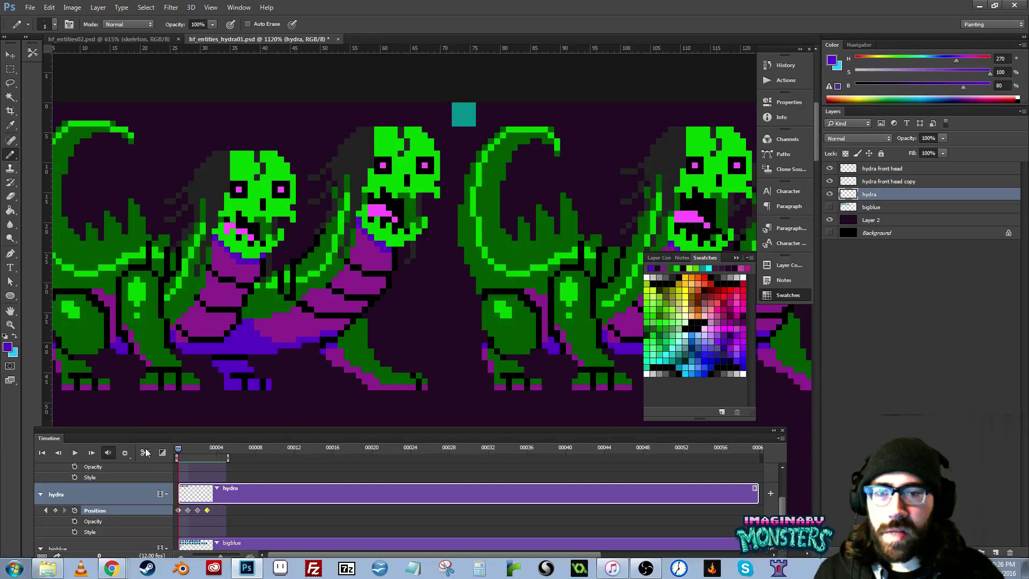
{"action": "key", "text": "z"}
{"action": "left_click_drag", "start_coordinate": [277, 329], "coordinate": [235, 330]}
{"action": "key", "text": "space"}
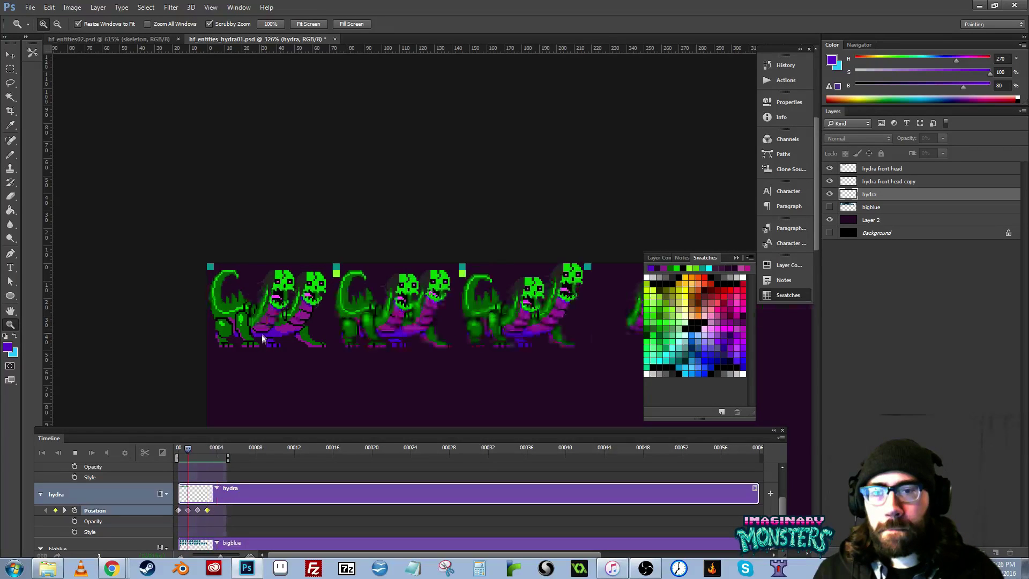
{"action": "key", "text": "space"}
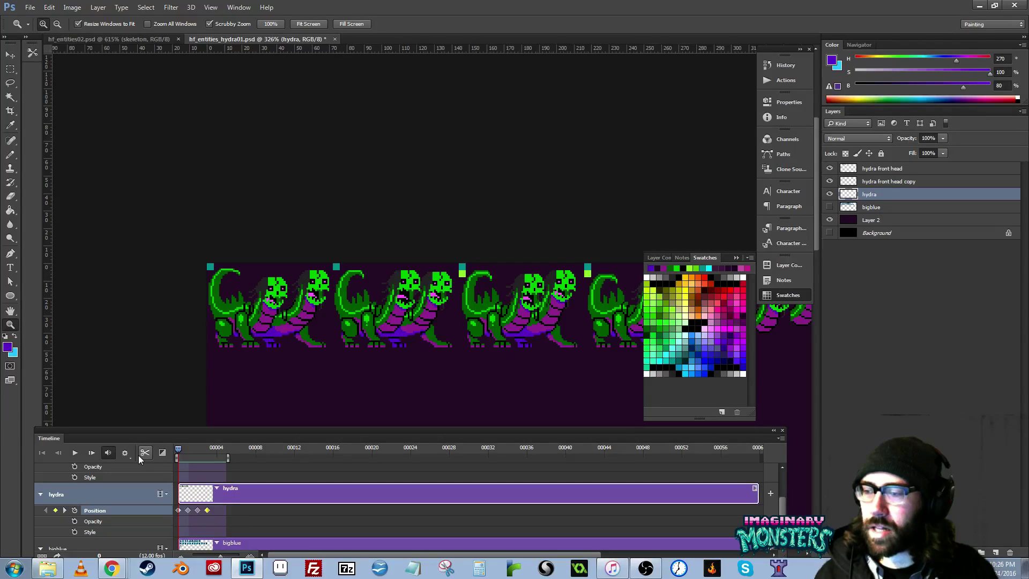
{"action": "left_click_drag", "start_coordinate": [248, 287], "coordinate": [255, 296]}
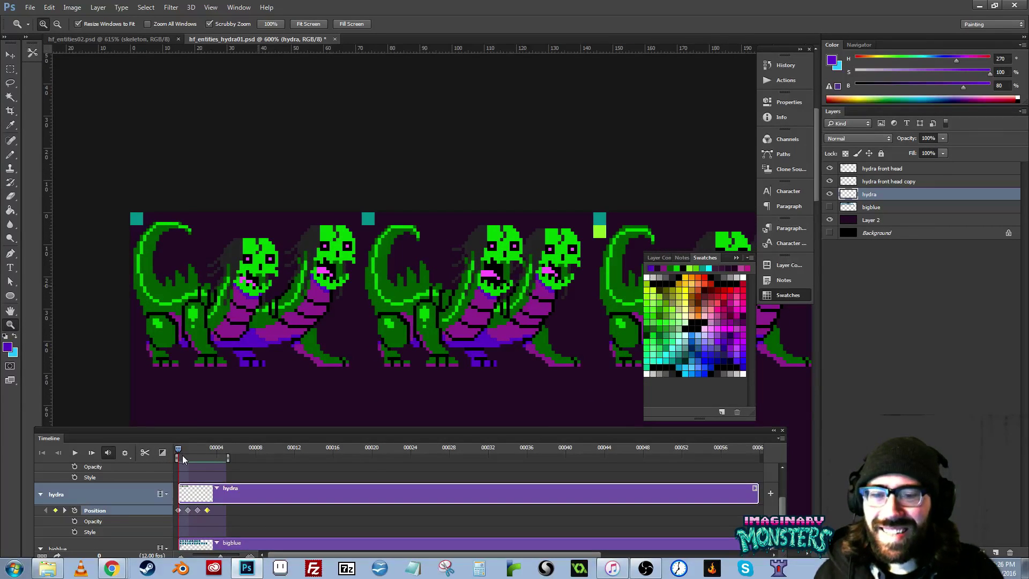
{"action": "left_click_drag", "start_coordinate": [178, 452], "coordinate": [229, 461]}
{"action": "left_click_drag", "start_coordinate": [226, 450], "coordinate": [172, 461]}
- Select the back spikes on the fourth frame and shift them one pixel up and one pixel right
{"action": "left_click_drag", "start_coordinate": [478, 347], "coordinate": [209, 330]}
{"action": "left_click_drag", "start_coordinate": [533, 327], "coordinate": [246, 330]}
{"action": "left_click_drag", "start_coordinate": [449, 298], "coordinate": [466, 286]}
{"action": "left_click_drag", "start_coordinate": [279, 269], "coordinate": [343, 265]}
{"action": "key", "text": "l"}
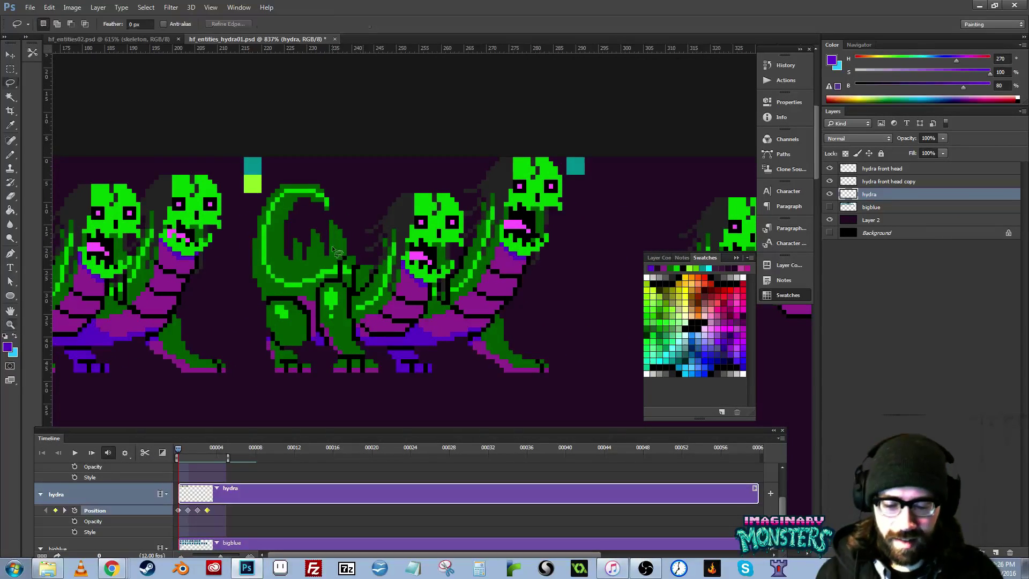
{"action": "mouse_move", "coordinate": [372, 227]}
{"action": "left_mouse_down"}
{"action": "mouse_move", "coordinate": [335, 215]}
{"action": "mouse_move", "coordinate": [298, 225]}
{"action": "mouse_move", "coordinate": [289, 259]}
{"action": "left_mouse_up"}
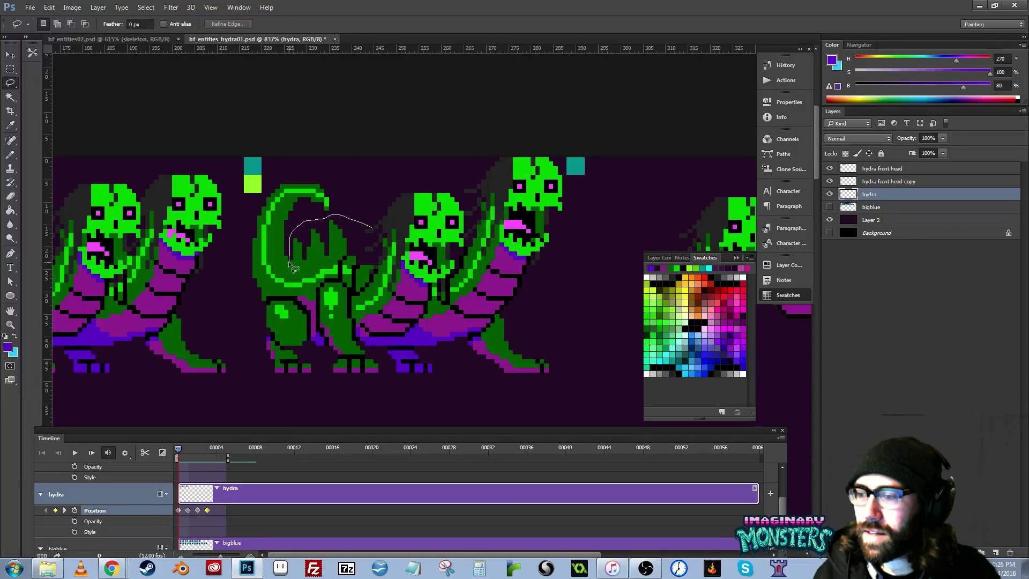
{"action": "mouse_move", "coordinate": [292, 292]}
{"action": "left_mouse_down"}
{"action": "mouse_move", "coordinate": [351, 293]}
{"action": "mouse_move", "coordinate": [406, 272]}
{"action": "mouse_move", "coordinate": [400, 221]}
{"action": "left_mouse_up"}
{"action": "key", "text": "ctrl+Up"}
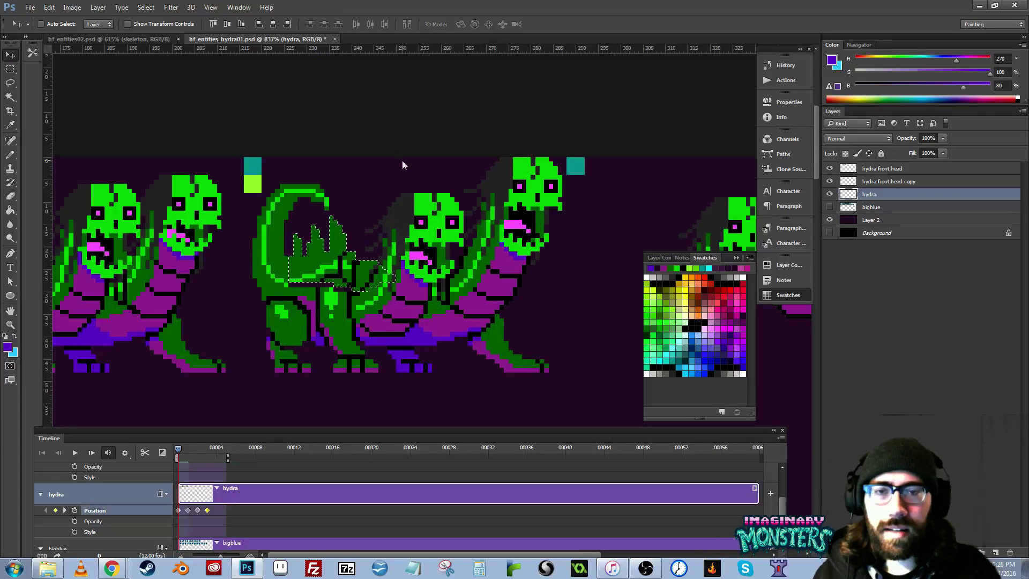
{"action": "key", "text": "Right"}
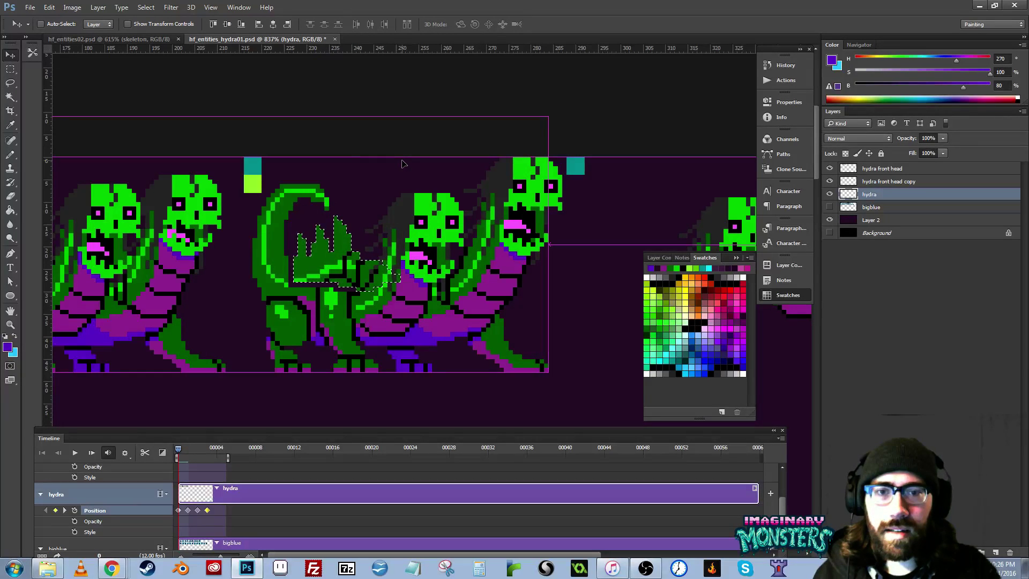
{"action": "key", "text": "ctrl+d"}
- Repair the seam beneath the fourth frame's shifted spikes by filling along the tail highlight with sampled dark green pixels
{"action": "key", "text": "b"}
{"action": "scroll", "coordinate": [326, 293], "scroll_direction": "up", "scroll_amount": 2}
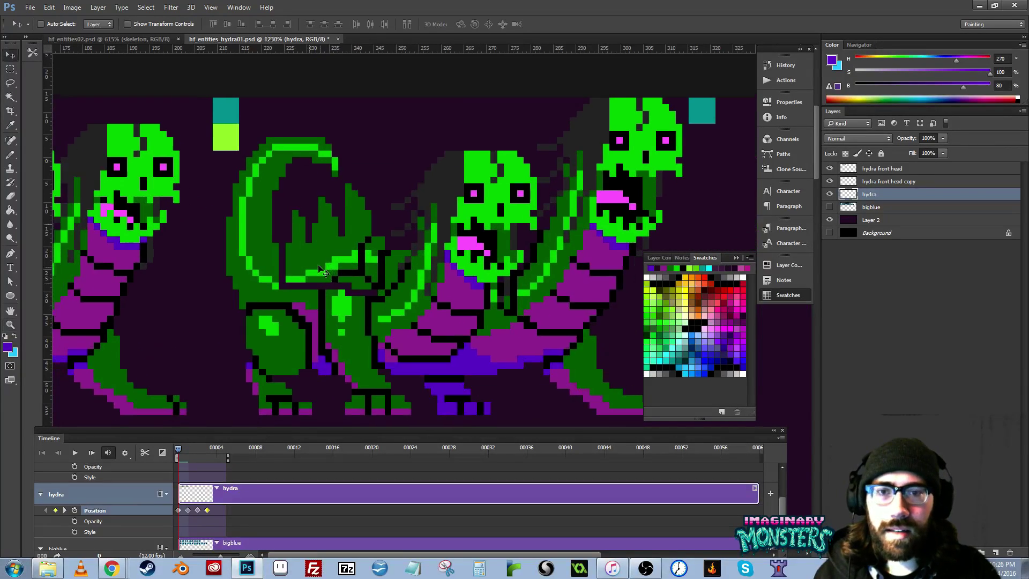
{"action": "left_click", "coordinate": [291, 251], "text": "alt"}
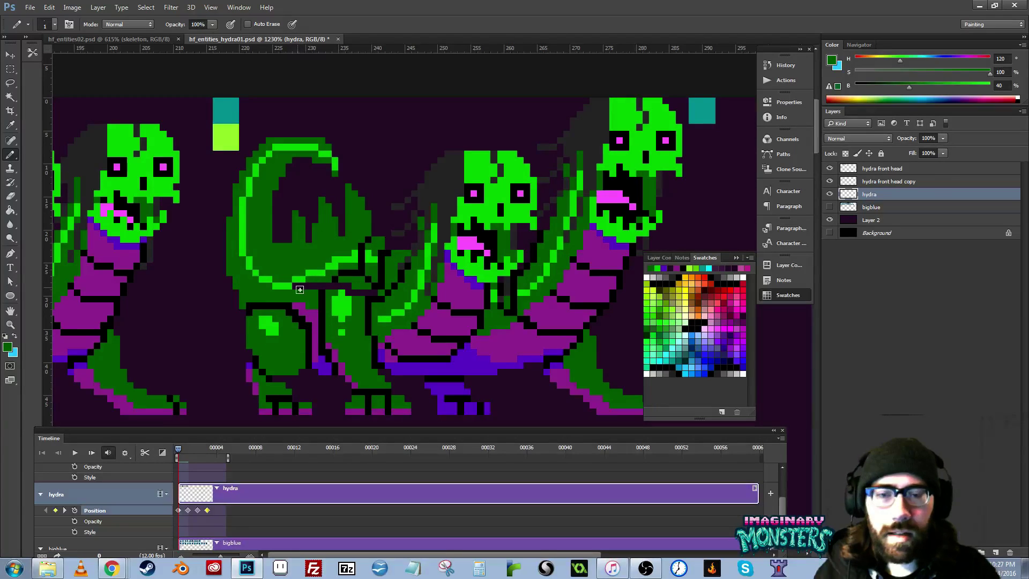
{"action": "left_click_drag", "start_coordinate": [299, 289], "coordinate": [321, 290]}
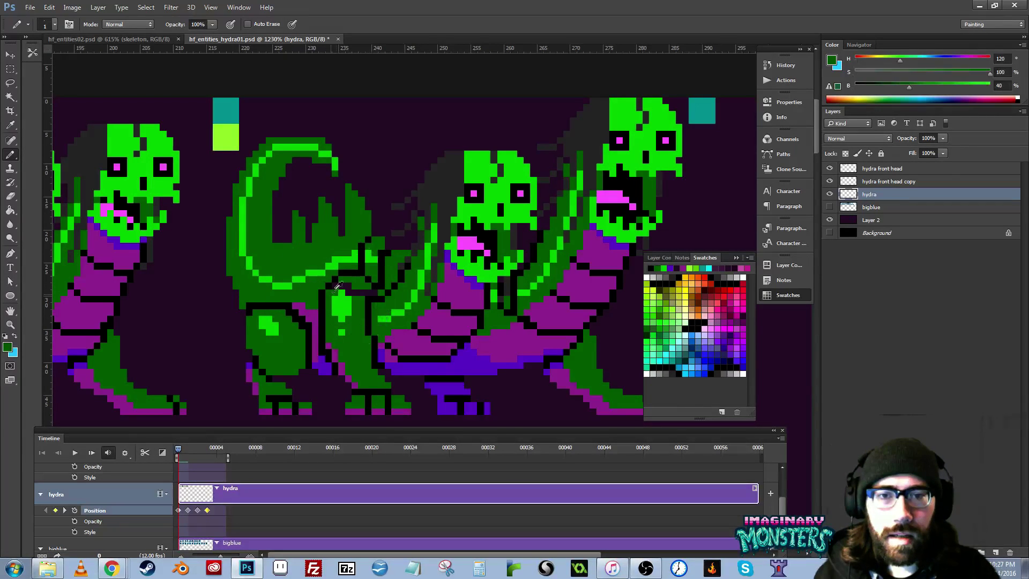
- Clean up the outline between the fourth frame's upper leg and neck base with sampled black, background and dark green
{"action": "left_click", "coordinate": [367, 294], "text": "alt"}
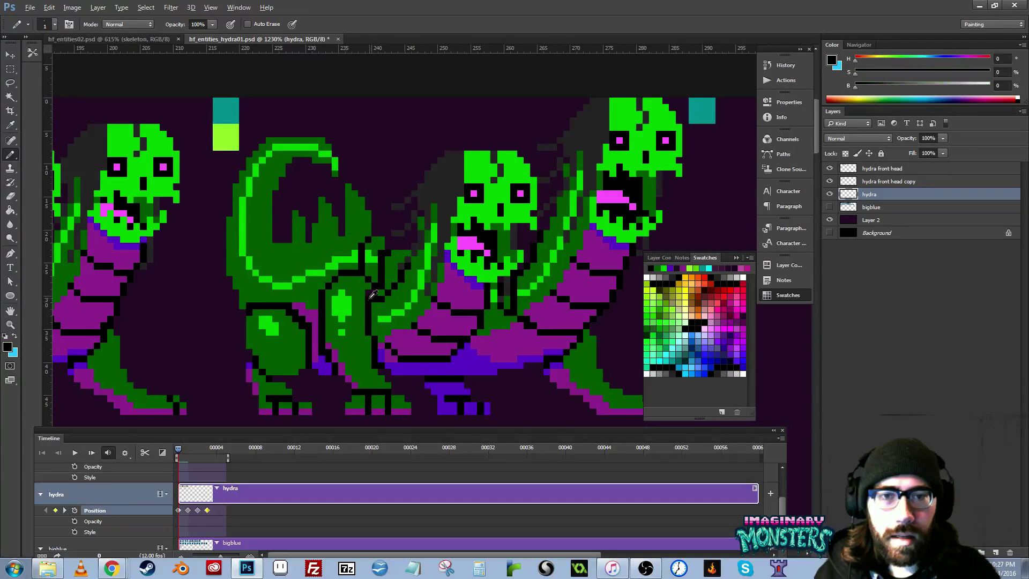
{"action": "left_click", "coordinate": [381, 289], "text": "alt"}
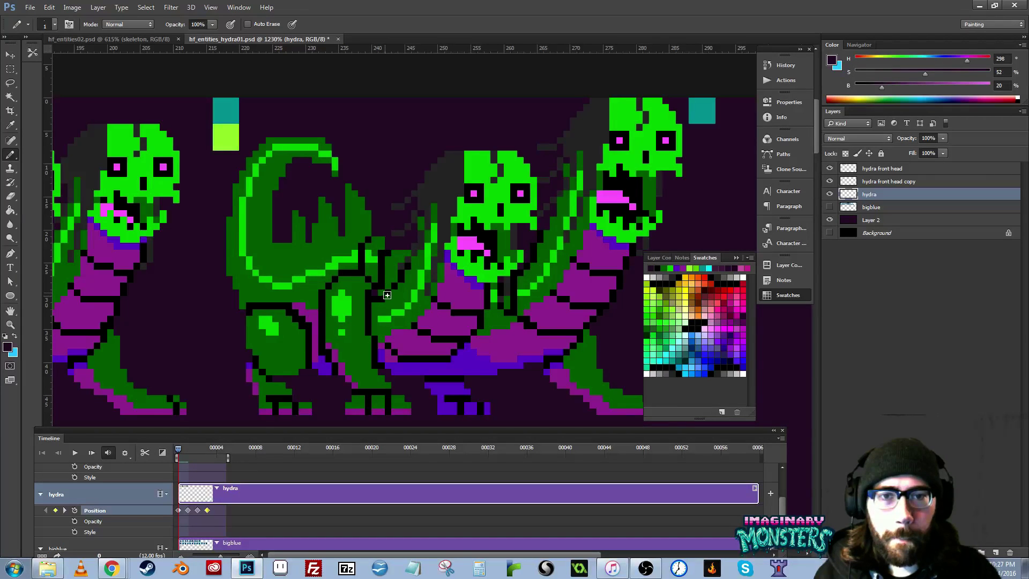
{"action": "left_click", "coordinate": [385, 294], "text": "alt"}
{"action": "left_click_drag", "start_coordinate": [374, 291], "coordinate": [364, 293]}
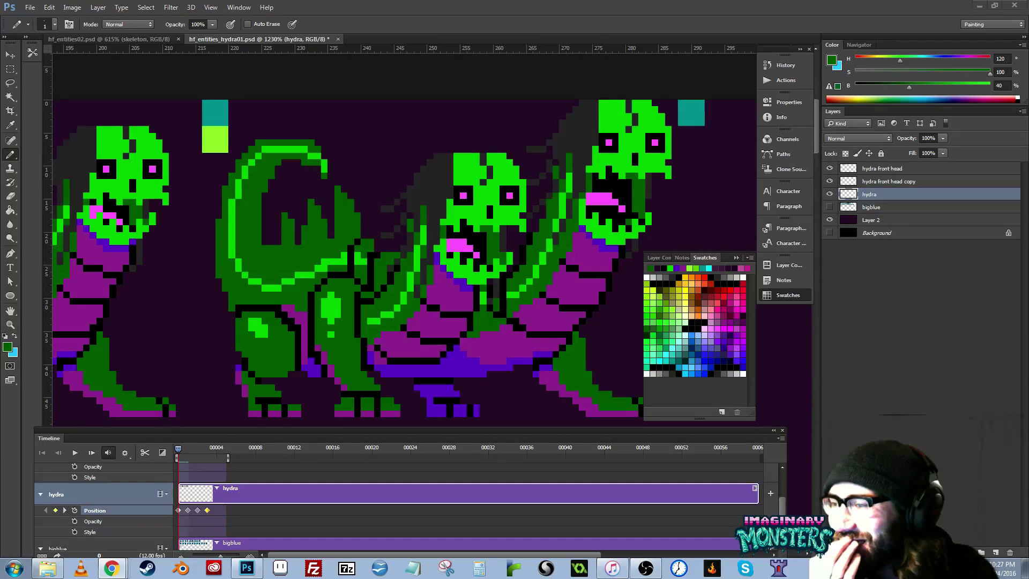
- Bring the browser window showing Picture+4.png over the canvas and enlarge the image to 200%
{"action": "left_click_drag", "start_coordinate": [1, 329], "coordinate": [666, 192]}
{"action": "key", "text": "ctrl+plus"}
{"action": "key", "text": "ctrl+plus"}
{"action": "key", "text": "ctrl+plus"}
{"action": "key", "text": "ctrl+plus"}
{"action": "key", "text": "ctrl+plus"}
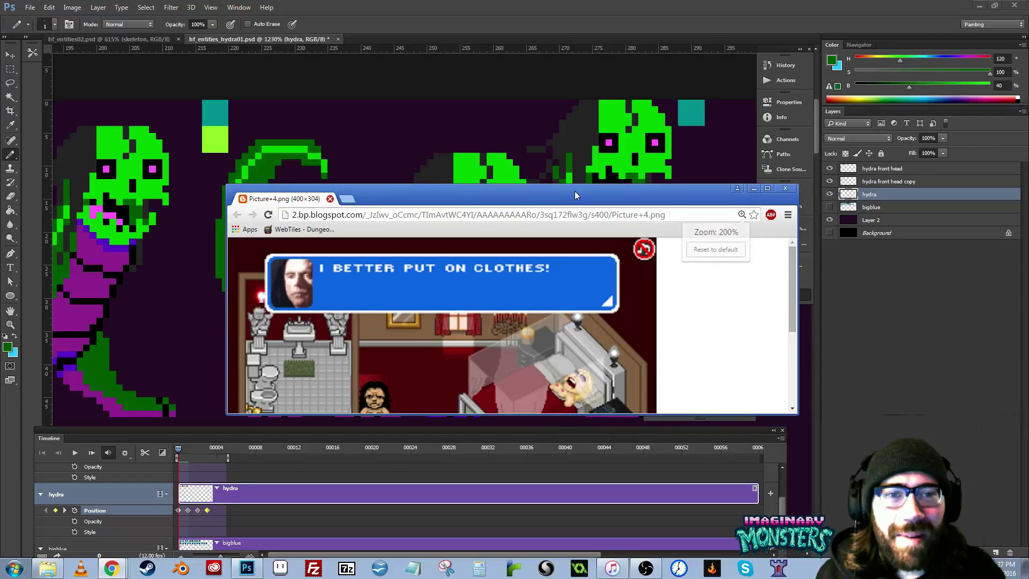
- Reposition and enlarge the browser window to view the whole Picture+4.png scene, and close it
{"action": "left_click_drag", "start_coordinate": [575, 191], "coordinate": [588, 81]}
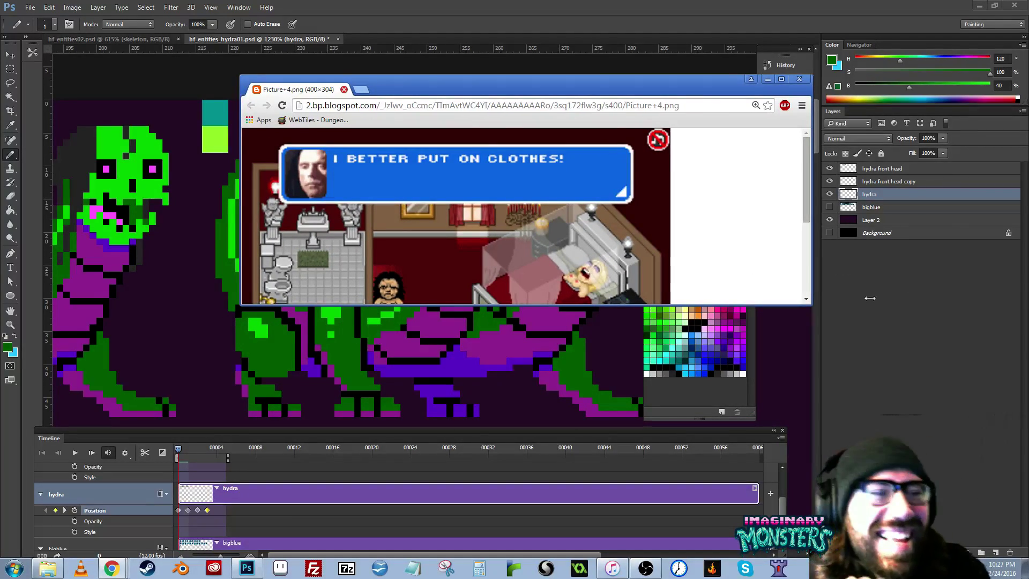
{"action": "scroll", "coordinate": [810, 301], "scroll_direction": "down", "scroll_amount": 1}
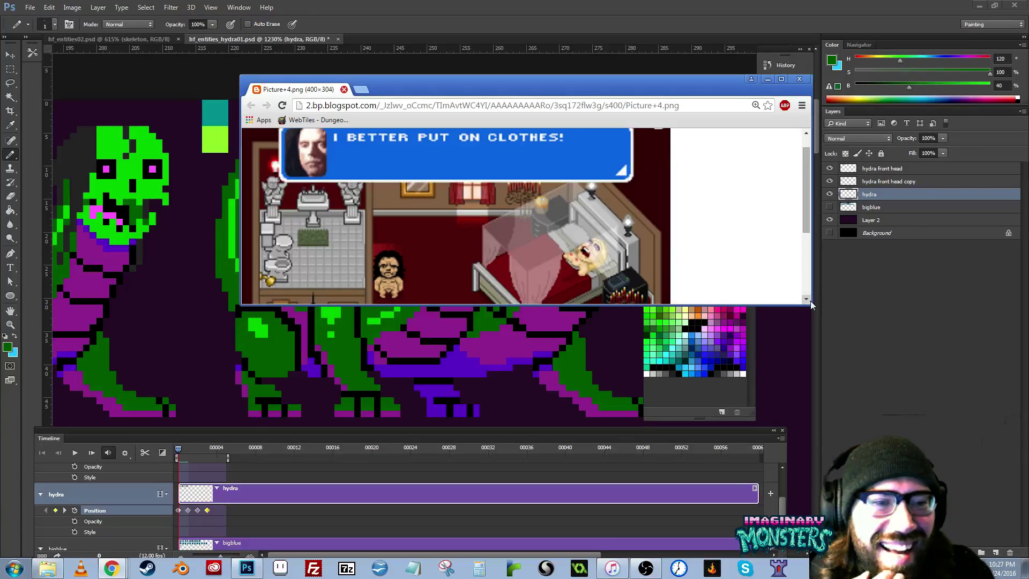
{"action": "left_click_drag", "start_coordinate": [810, 303], "coordinate": [837, 464]}
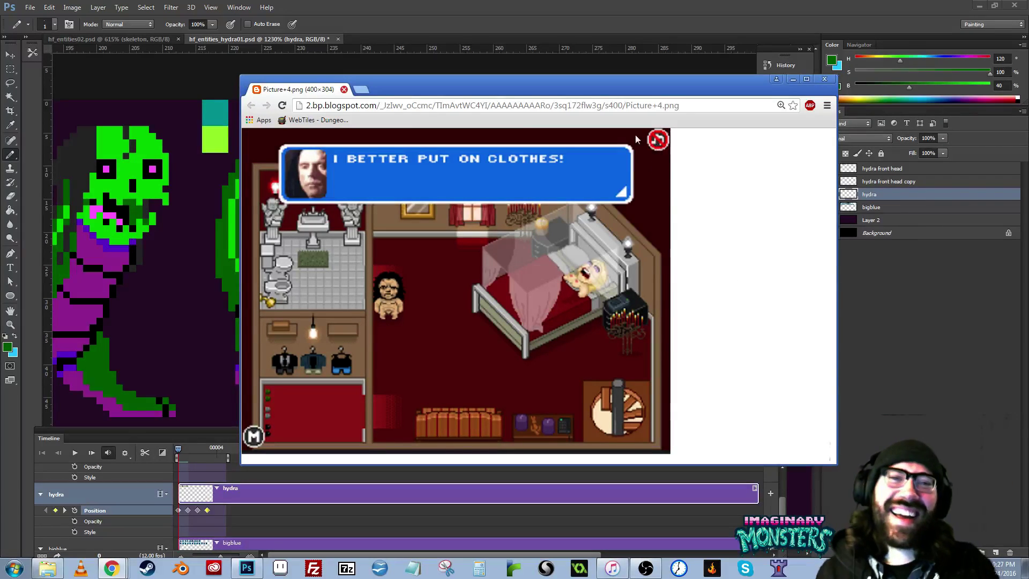
{"action": "left_click", "coordinate": [344, 89]}
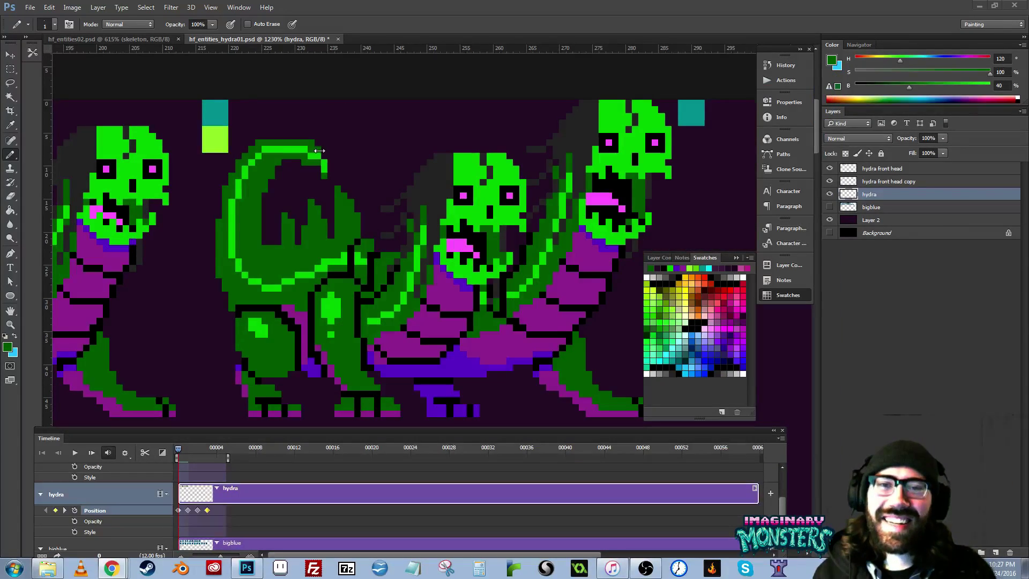
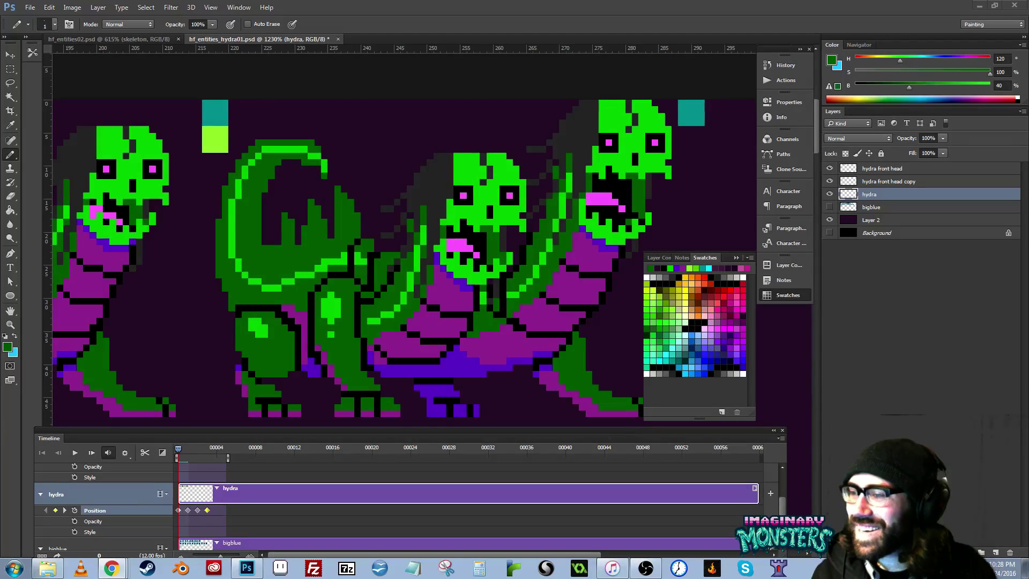
- Bring the browser window showing The+Room+#7.jpg over the canvas, enlarge the image to 200% and resize the window to fit the scene
{"action": "left_click_drag", "start_coordinate": [0, 423], "coordinate": [760, 159]}
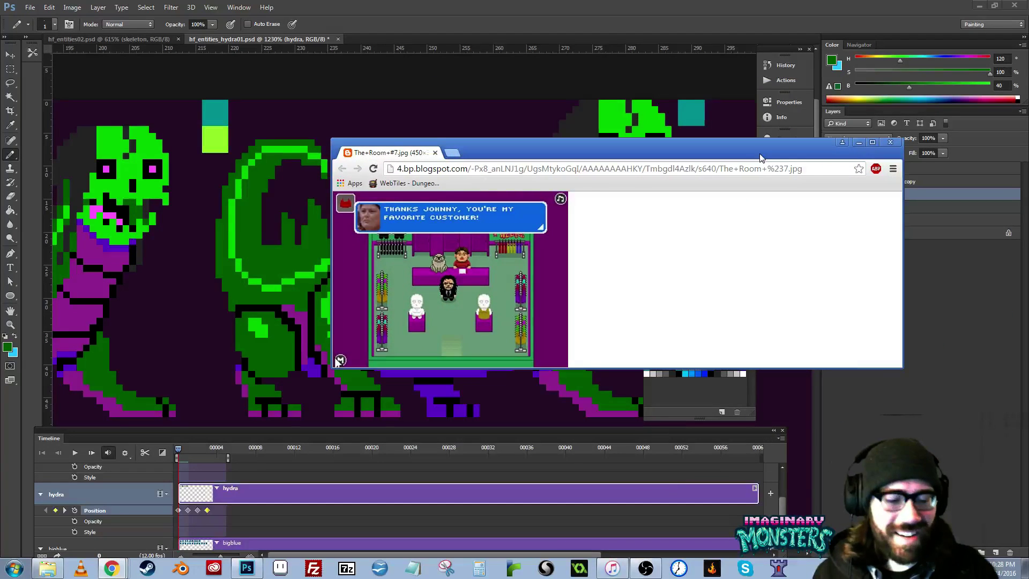
{"action": "key", "text": "ctrl+plus"}
{"action": "key", "text": "ctrl+plus"}
{"action": "key", "text": "ctrl+plus"}
{"action": "key", "text": "ctrl+plus"}
{"action": "key", "text": "ctrl+plus"}
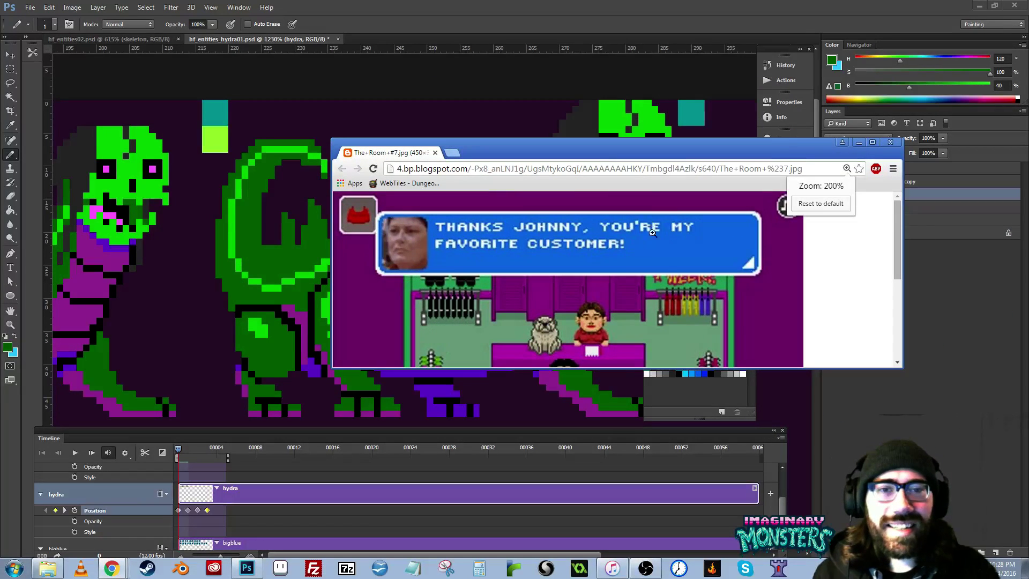
{"action": "left_click_drag", "start_coordinate": [667, 368], "coordinate": [667, 540]}
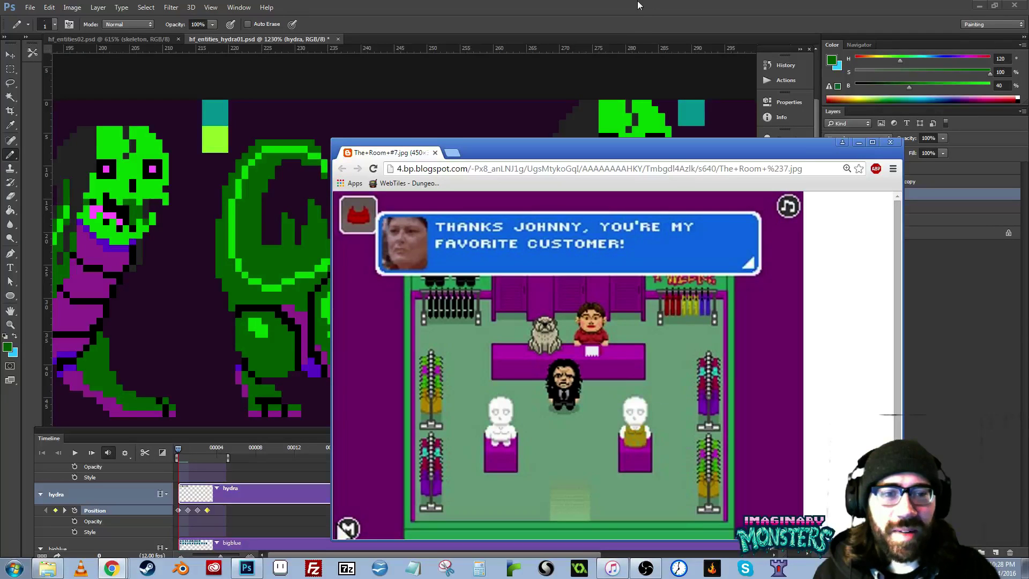
{"action": "left_click_drag", "start_coordinate": [663, 161], "coordinate": [633, 73]}
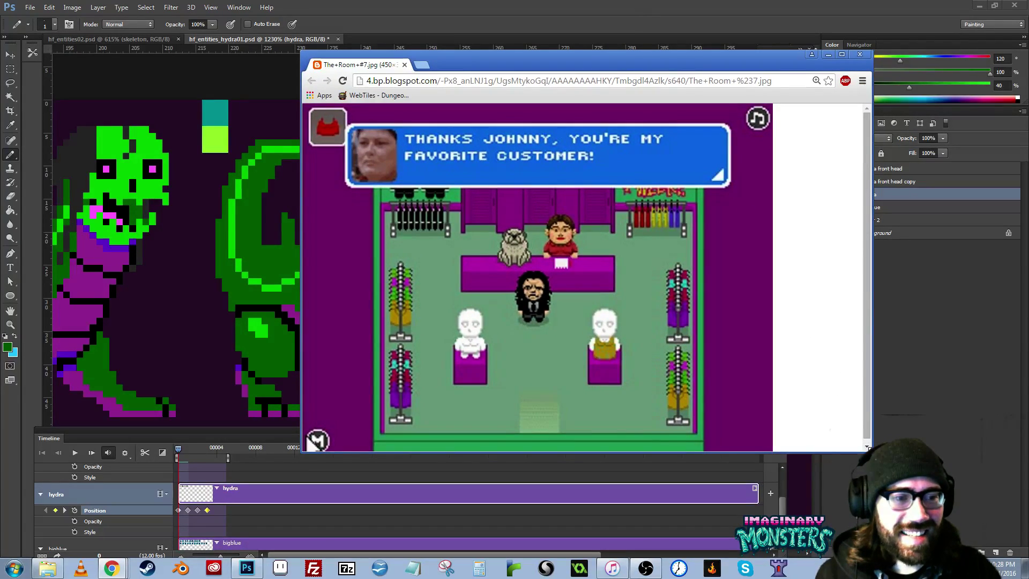
{"action": "left_click_drag", "start_coordinate": [869, 449], "coordinate": [941, 532]}
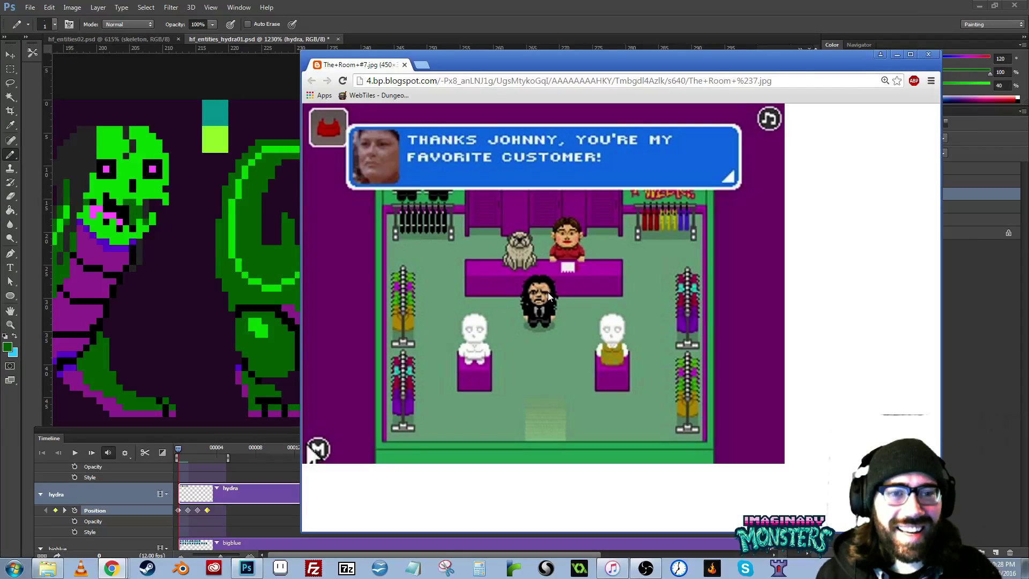
- Enlarge the shop scene to 300%, examine its characters and clothing racks, and close the browser window
{"action": "scroll", "coordinate": [547, 291], "scroll_direction": "up", "scroll_amount": 2}
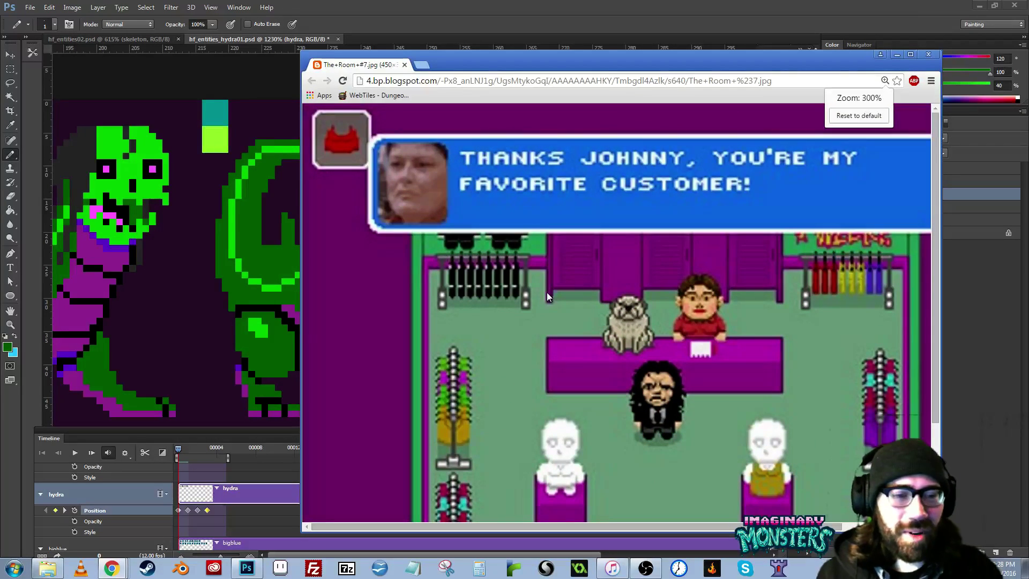
{"action": "scroll", "coordinate": [795, 353], "scroll_direction": "down", "scroll_amount": 2}
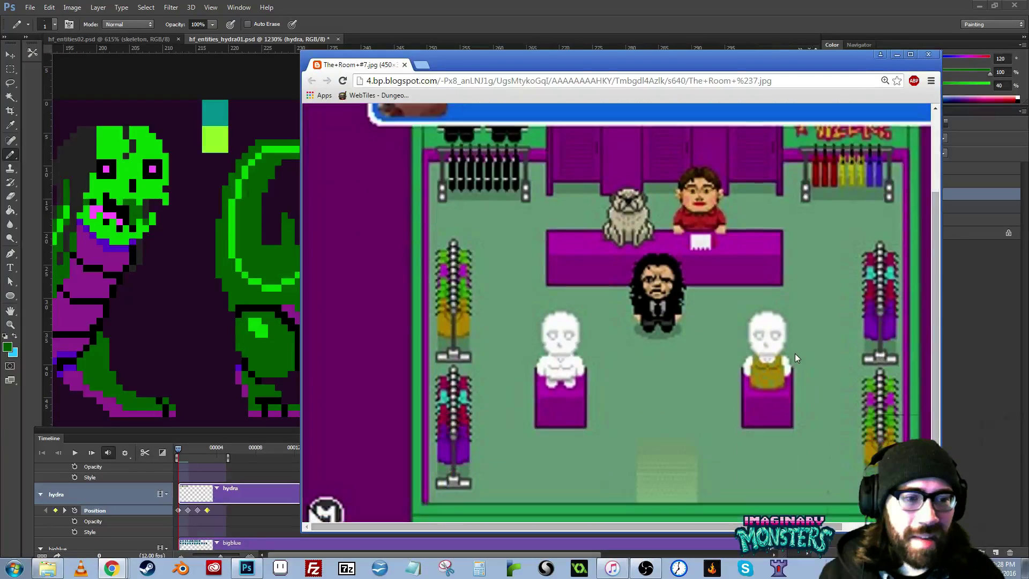
{"action": "scroll", "coordinate": [805, 356], "scroll_direction": "up", "scroll_amount": 1}
{"action": "scroll", "coordinate": [804, 355], "scroll_direction": "up", "scroll_amount": 1}
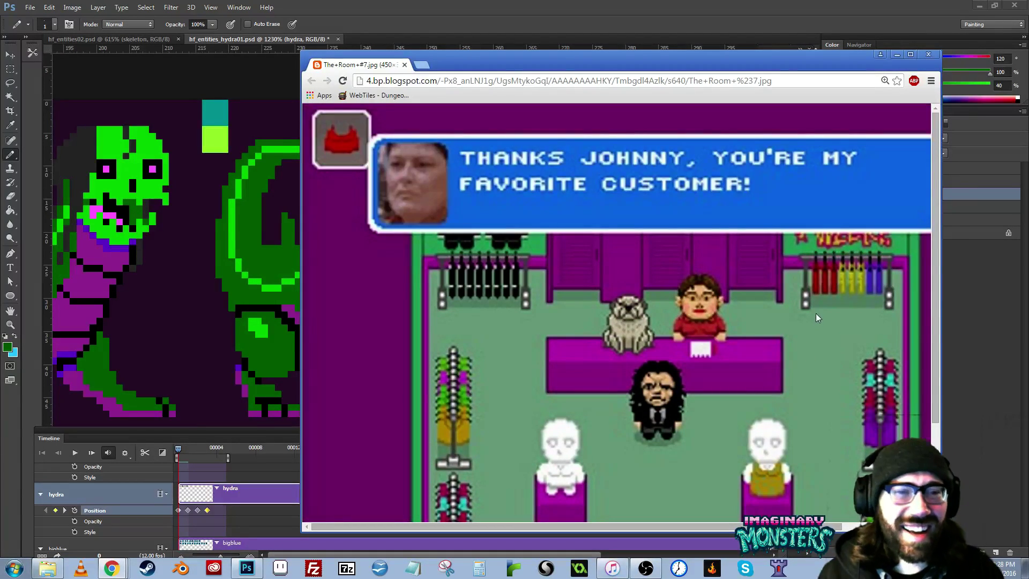
{"action": "left_click", "coordinate": [930, 56]}
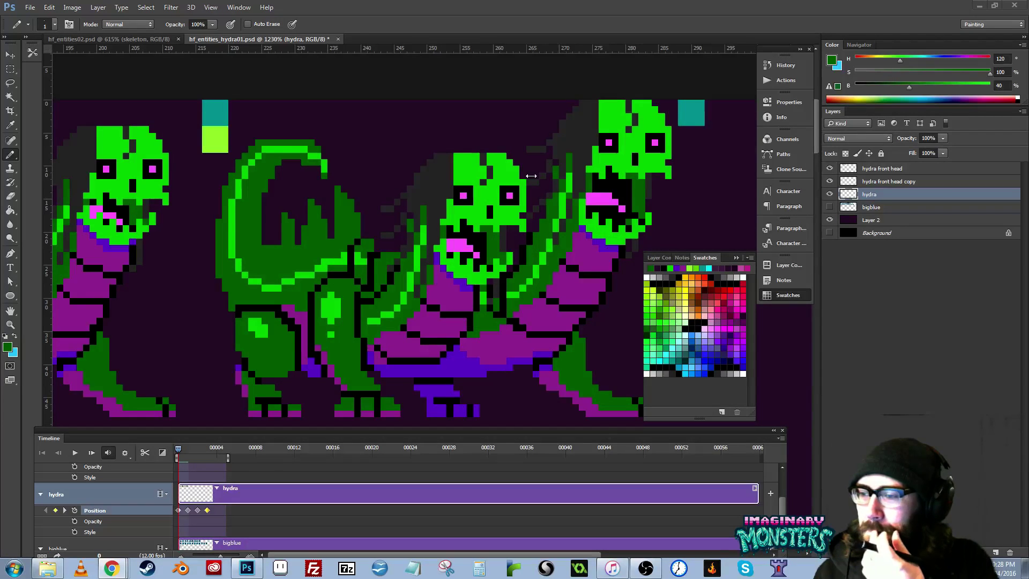
- Bring the browser window showing 873891.png over the canvas, enlarge the image to 200% and make the window taller
{"action": "left_click_drag", "start_coordinate": [386, 154], "coordinate": [430, 159]}
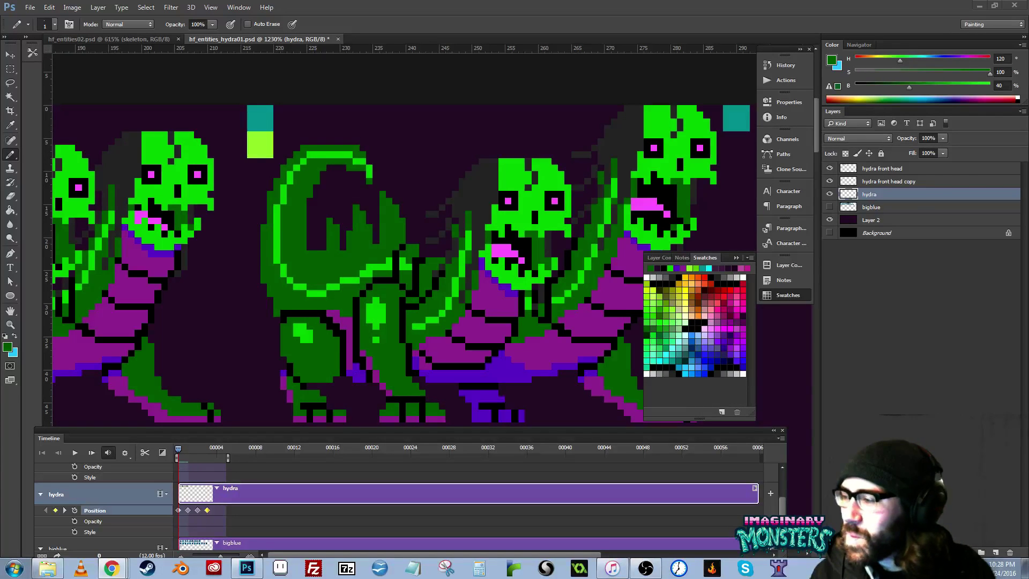
{"action": "left_click_drag", "start_coordinate": [0, 437], "coordinate": [764, 140]}
{"action": "key", "text": "ctrl+plus"}
{"action": "key", "text": "ctrl+plus"}
{"action": "key", "text": "ctrl+plus"}
{"action": "key", "text": "ctrl+plus"}
{"action": "key", "text": "ctrl+plus"}
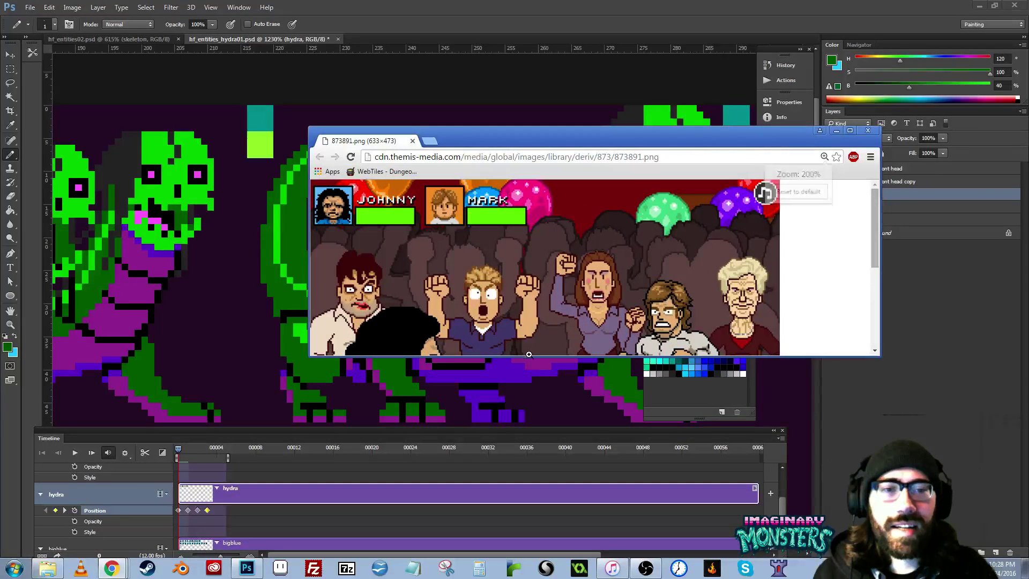
{"action": "left_click_drag", "start_coordinate": [544, 499], "coordinate": [544, 516]}
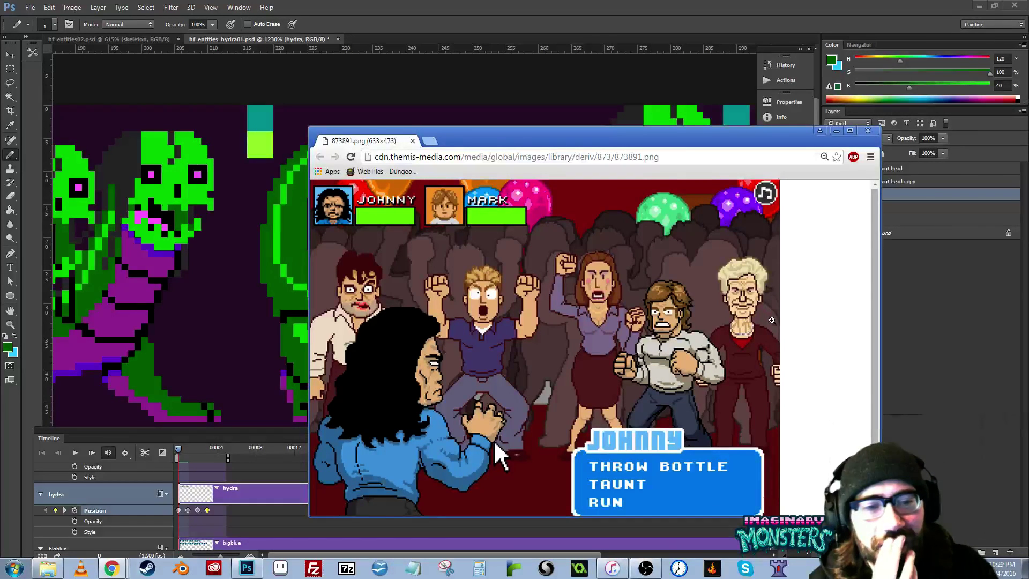
- Examine the fight scene's characters and command menu, and close the browser window
{"action": "scroll", "coordinate": [494, 444], "scroll_direction": "down", "scroll_amount": 1}
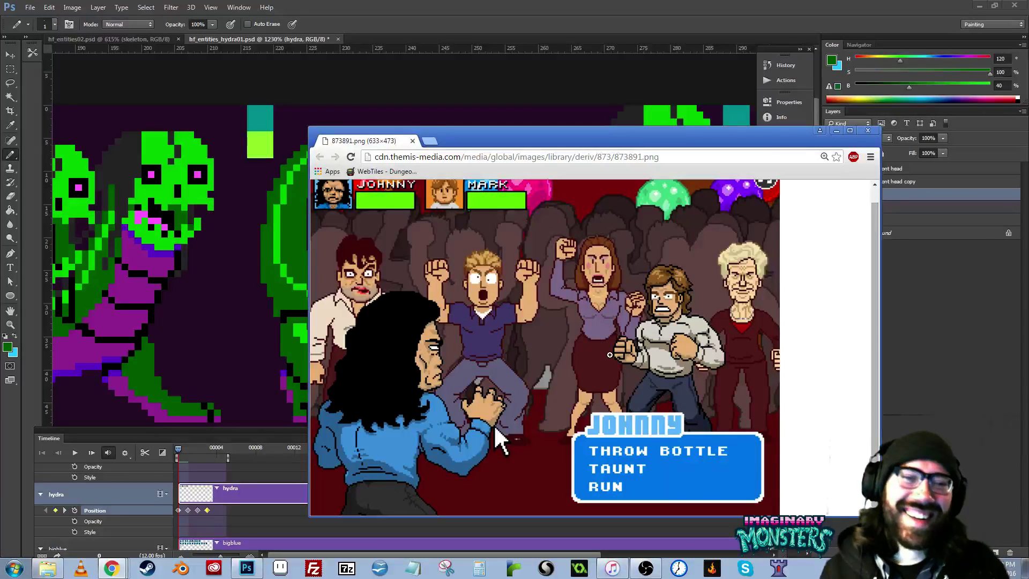
{"action": "scroll", "coordinate": [627, 324], "scroll_direction": "up", "scroll_amount": 1}
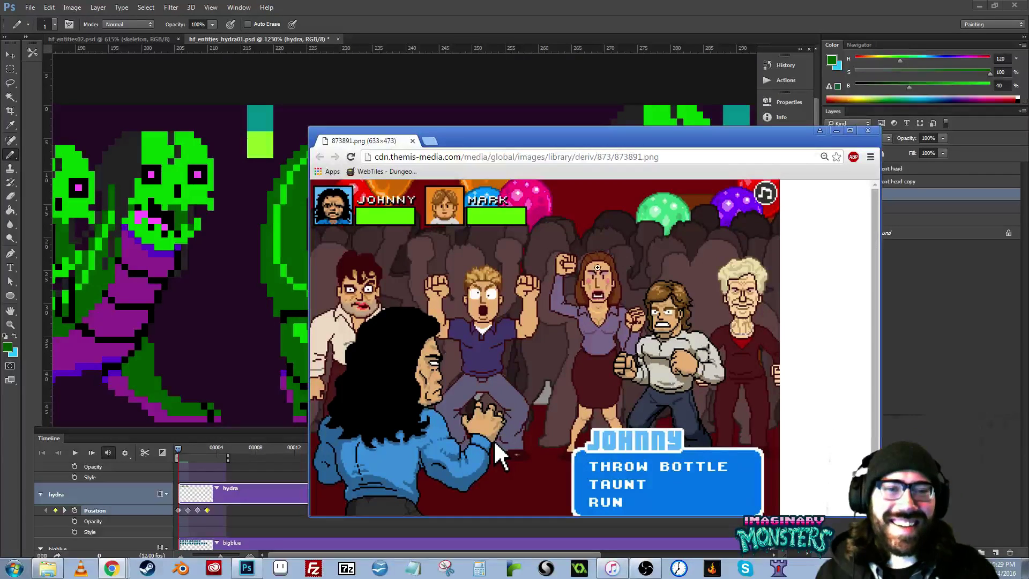
{"action": "left_click", "coordinate": [868, 131]}
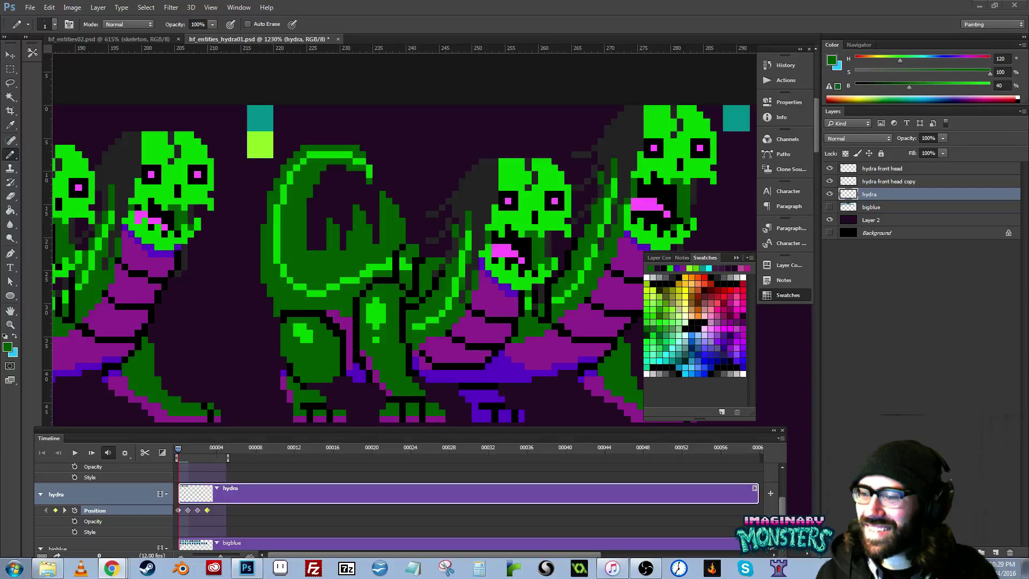
- Play the hydra animation from its first frame to check the motion, and stop playback
{"action": "left_click", "coordinate": [427, 135]}
{"action": "left_click_drag", "start_coordinate": [412, 189], "coordinate": [547, 188]}
{"action": "key", "text": "z"}
{"action": "left_click", "coordinate": [517, 187], "text": "alt"}
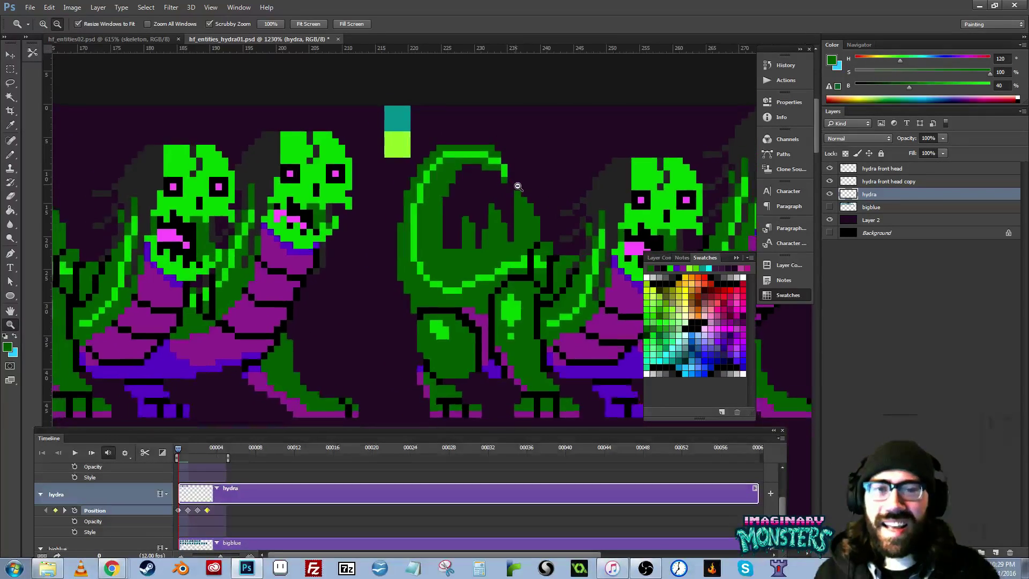
{"action": "left_click", "coordinate": [519, 189], "text": "alt"}
{"action": "left_click", "coordinate": [522, 190], "text": "alt"}
{"action": "left_click_drag", "start_coordinate": [465, 220], "coordinate": [732, 270]}
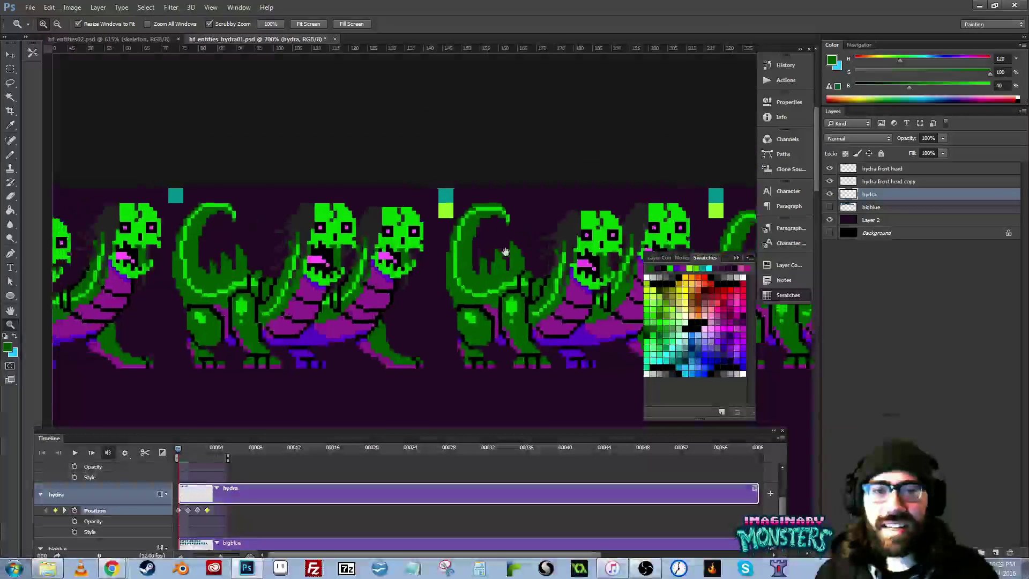
{"action": "left_click_drag", "start_coordinate": [161, 283], "coordinate": [424, 276]}
{"action": "mouse_move", "coordinate": [179, 448]}
{"action": "left_mouse_down"}
{"action": "mouse_move", "coordinate": [216, 447]}
{"action": "mouse_move", "coordinate": [169, 448]}
{"action": "left_mouse_up"}
{"action": "key", "text": "space"}
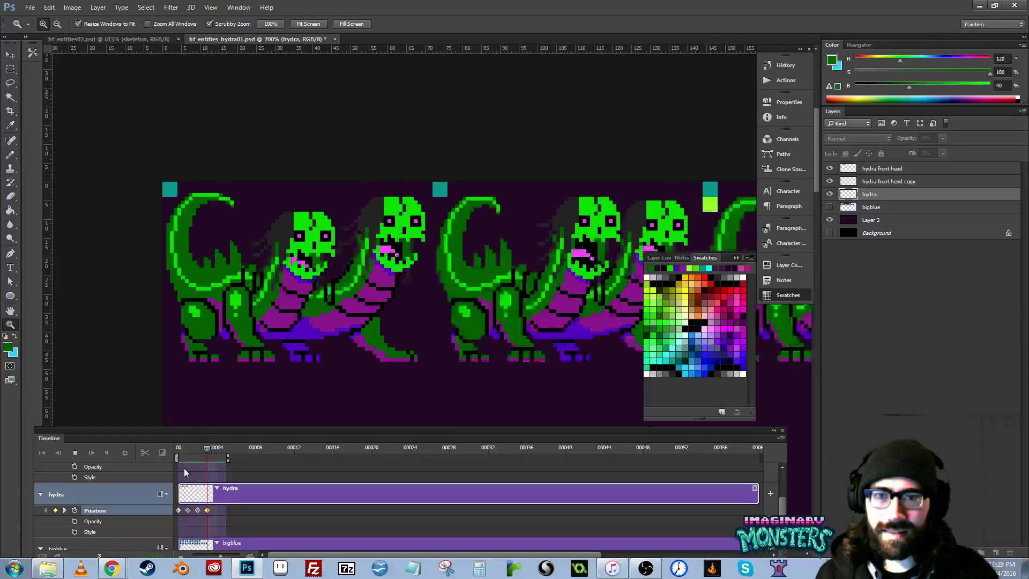
{"action": "key", "text": "space"}
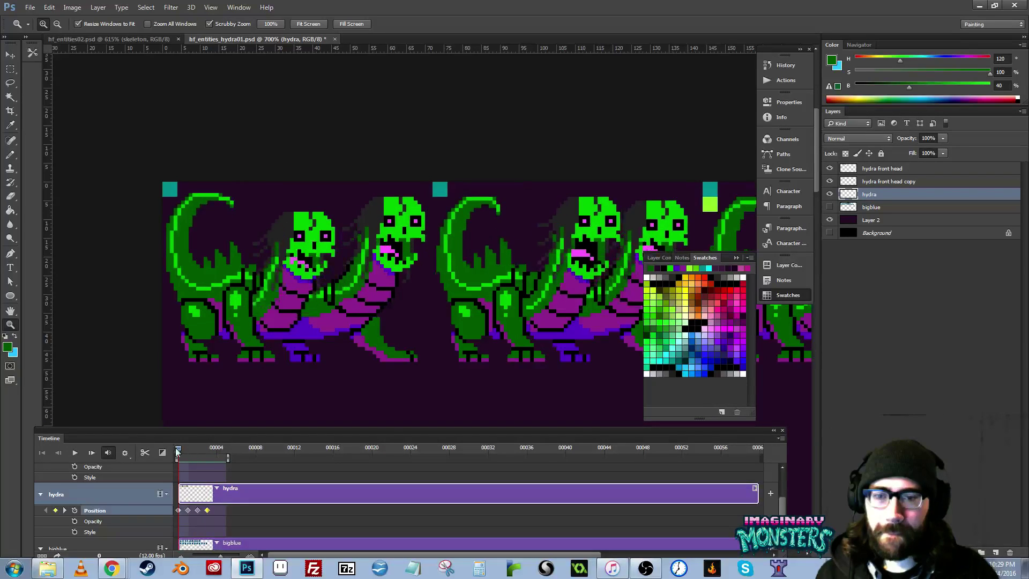
- Select the back spikes on the third frame, shift them one pixel up and clear the selection, keeping the guides hidden
{"action": "left_click_drag", "start_coordinate": [527, 314], "coordinate": [242, 287]}
{"action": "left_click_drag", "start_coordinate": [477, 309], "coordinate": [305, 305]}
{"action": "left_click_drag", "start_coordinate": [378, 293], "coordinate": [340, 289]}
{"action": "left_click", "coordinate": [292, 252]}
{"action": "left_click", "coordinate": [287, 252]}
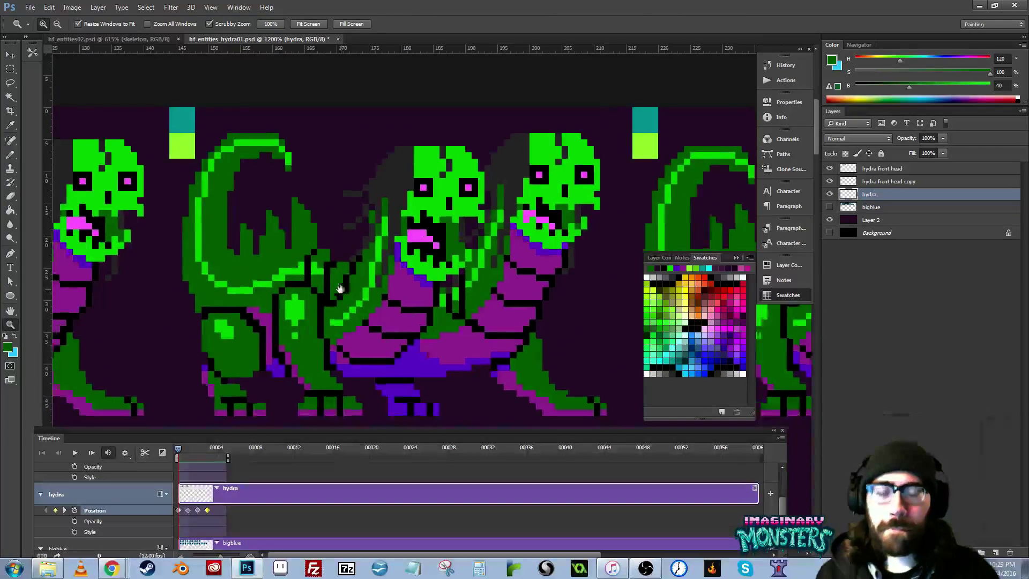
{"action": "key", "text": "l"}
{"action": "mouse_move", "coordinate": [325, 210]}
{"action": "left_mouse_down"}
{"action": "mouse_move", "coordinate": [258, 189]}
{"action": "mouse_move", "coordinate": [237, 216]}
{"action": "mouse_move", "coordinate": [232, 287]}
{"action": "mouse_move", "coordinate": [316, 303]}
{"action": "mouse_move", "coordinate": [344, 263]}
{"action": "left_mouse_up"}
{"action": "key", "text": "v"}
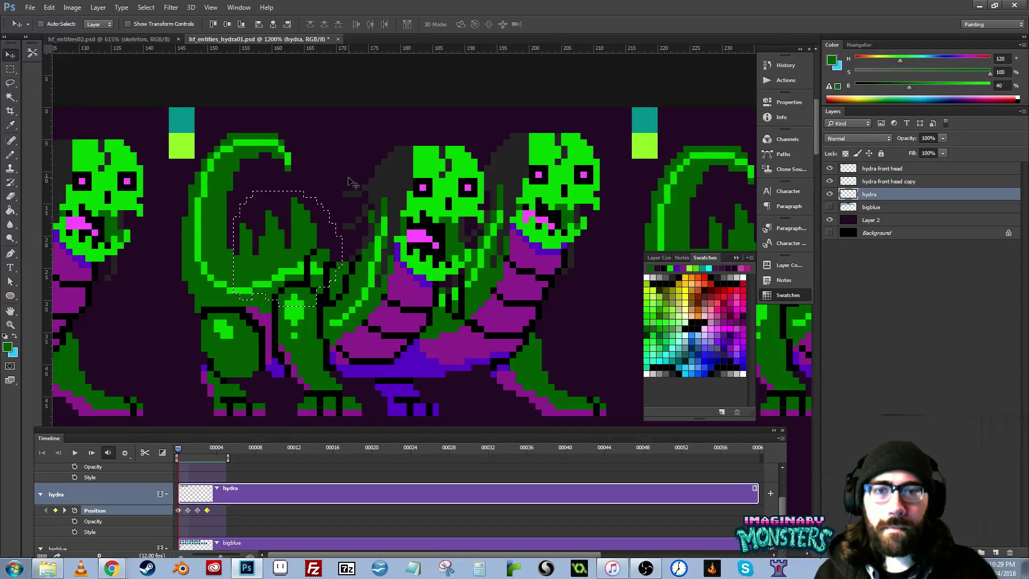
{"action": "key", "text": "Up"}
{"action": "key", "text": "ctrl+h"}
{"action": "key", "text": "ctrl+d"}
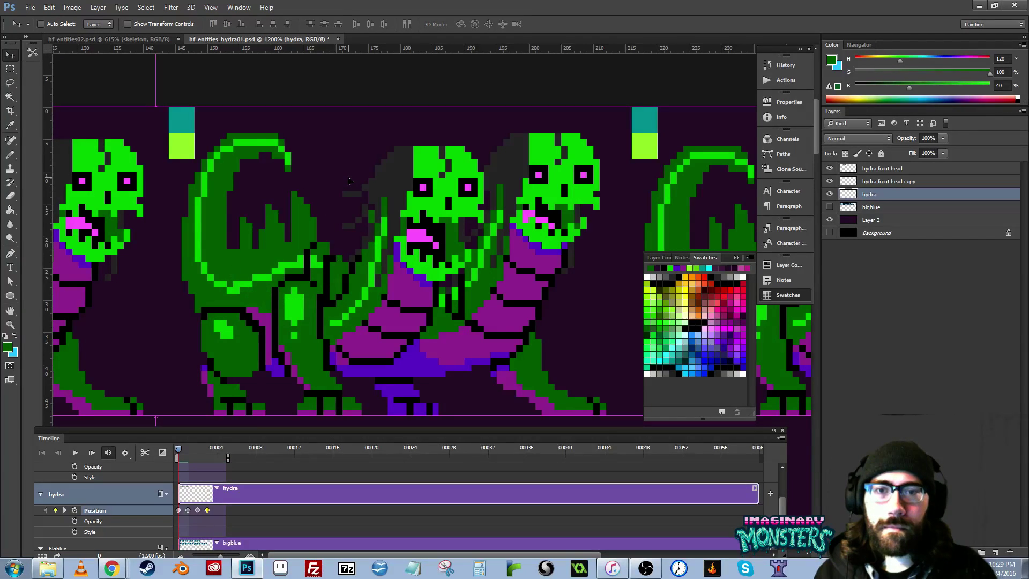
{"action": "key", "text": "ctrl+h"}
- Touch up the outline of the third frame's middle leg with sampled black and check the start of the animation
{"action": "key", "text": "z"}
{"action": "left_click_drag", "start_coordinate": [180, 452], "coordinate": [177, 454]}
{"action": "left_click_drag", "start_coordinate": [435, 343], "coordinate": [322, 341]}
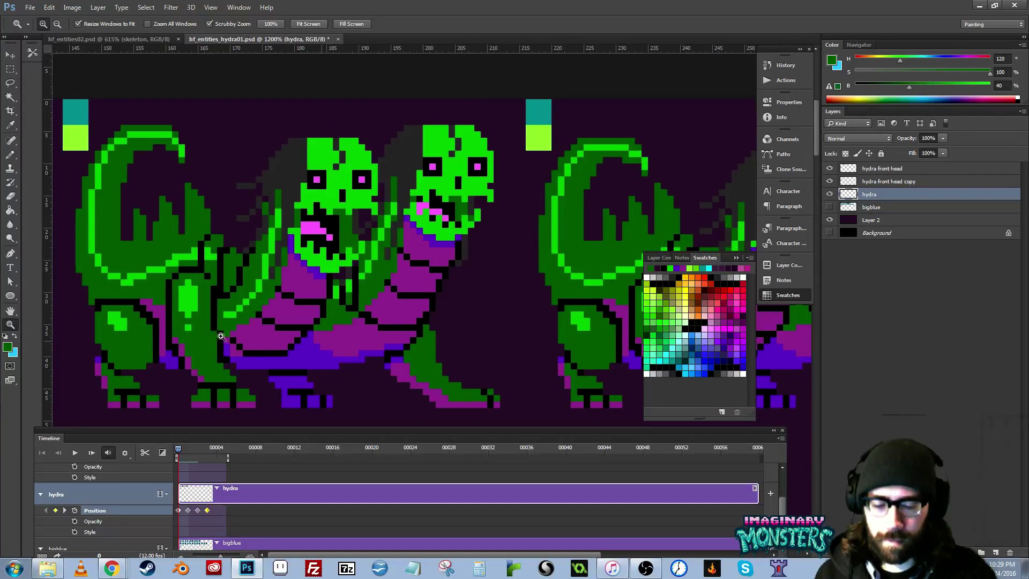
{"action": "key", "text": "b"}
{"action": "left_click", "coordinate": [214, 287], "text": "alt"}
{"action": "left_click", "coordinate": [215, 286]}
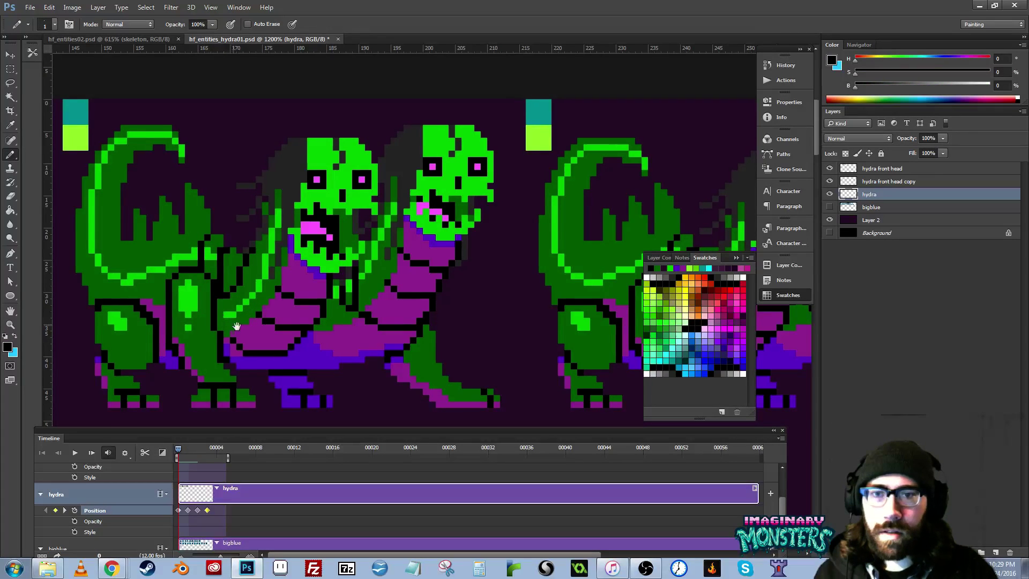
{"action": "left_click_drag", "start_coordinate": [236, 326], "coordinate": [265, 335]}
{"action": "mouse_move", "coordinate": [179, 451]}
{"action": "left_mouse_down"}
{"action": "mouse_move", "coordinate": [188, 451]}
{"action": "mouse_move", "coordinate": [165, 453]}
{"action": "left_mouse_up"}
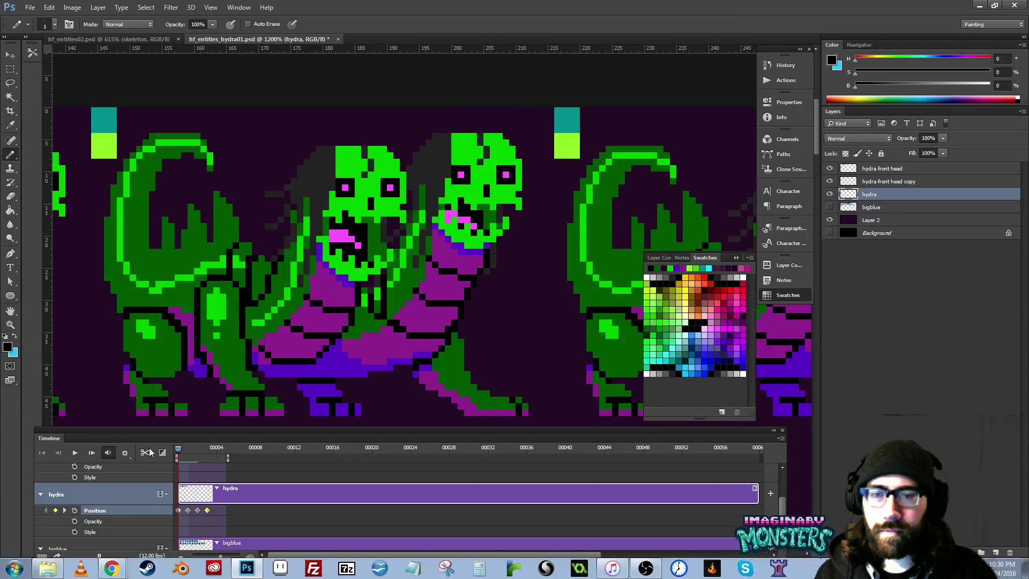
- Select the fourth frame's middle leg and try nudging a copy of it one pixel right
{"action": "left_click_drag", "start_coordinate": [437, 342], "coordinate": [207, 295]}
{"action": "mouse_move", "coordinate": [516, 301]}
{"action": "left_mouse_down"}
{"action": "mouse_move", "coordinate": [502, 298]}
{"action": "mouse_move", "coordinate": [556, 298]}
{"action": "left_mouse_up"}
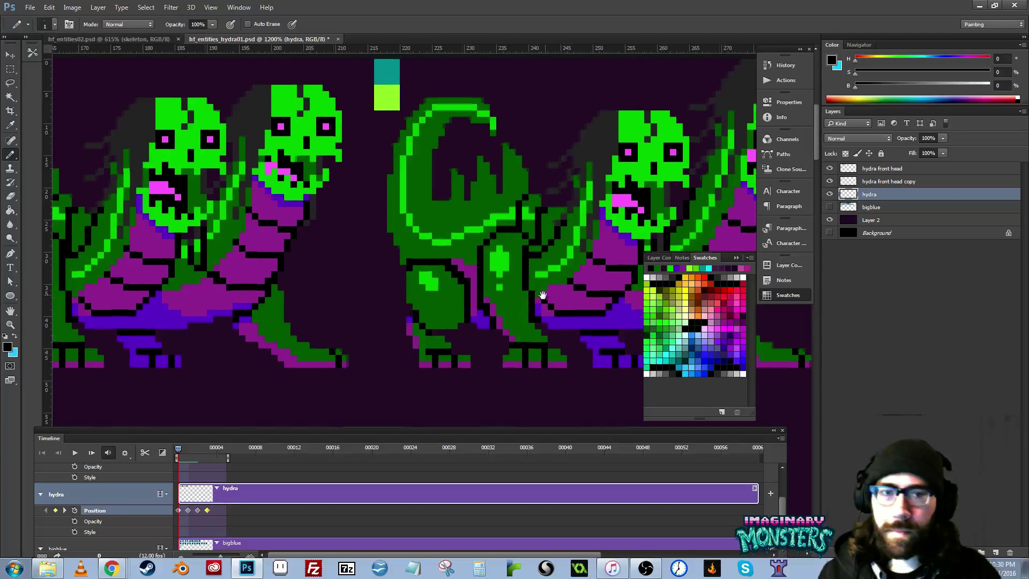
{"action": "key", "text": "l"}
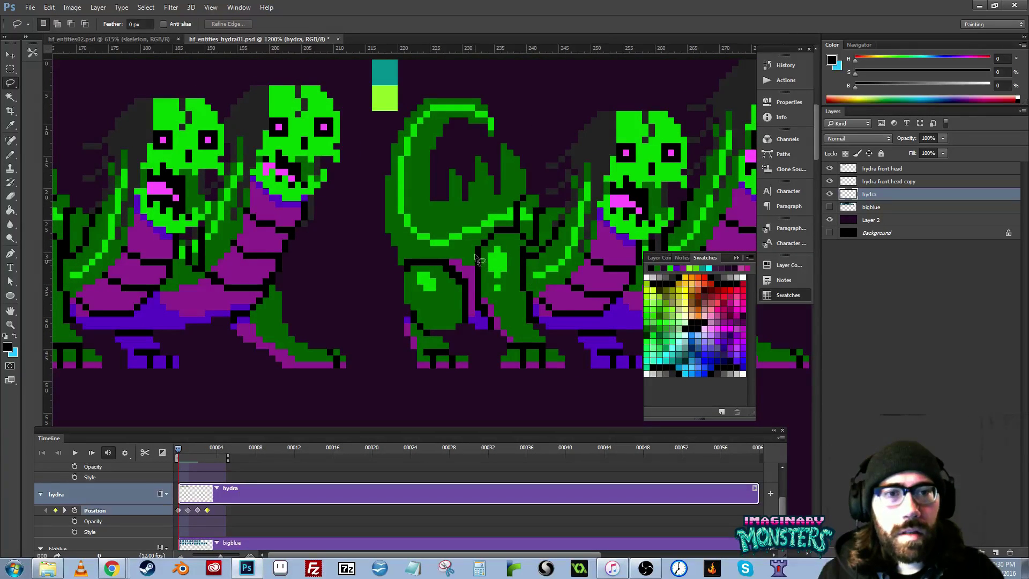
{"action": "mouse_move", "coordinate": [476, 263]}
{"action": "left_mouse_down"}
{"action": "mouse_move", "coordinate": [490, 245]}
{"action": "mouse_move", "coordinate": [517, 248]}
{"action": "mouse_move", "coordinate": [533, 314]}
{"action": "mouse_move", "coordinate": [570, 351]}
{"action": "mouse_move", "coordinate": [506, 394]}
{"action": "mouse_move", "coordinate": [471, 310]}
{"action": "mouse_move", "coordinate": [476, 250]}
{"action": "left_mouse_up"}
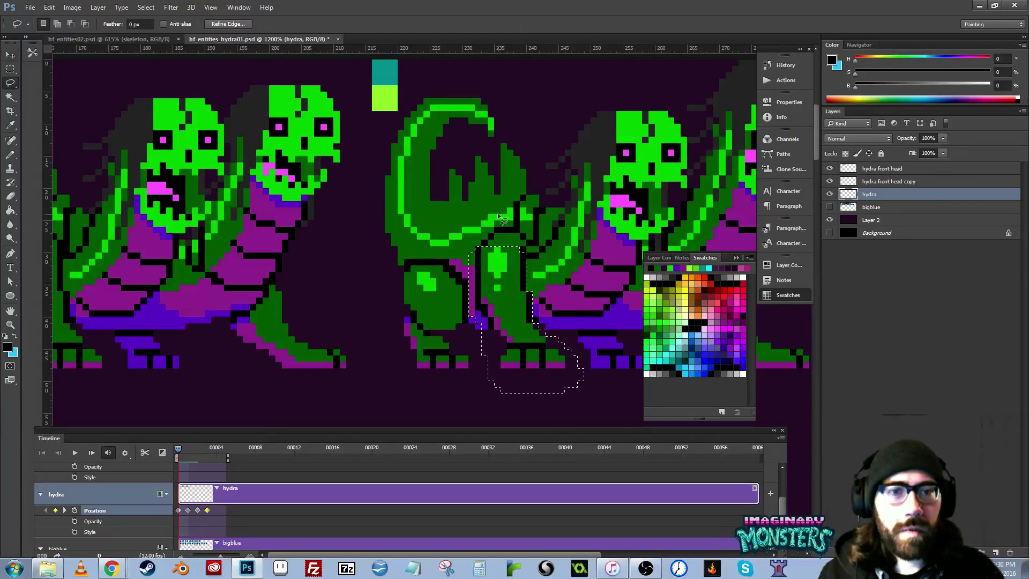
{"action": "key", "text": "v"}
{"action": "key", "text": "alt+Right"}
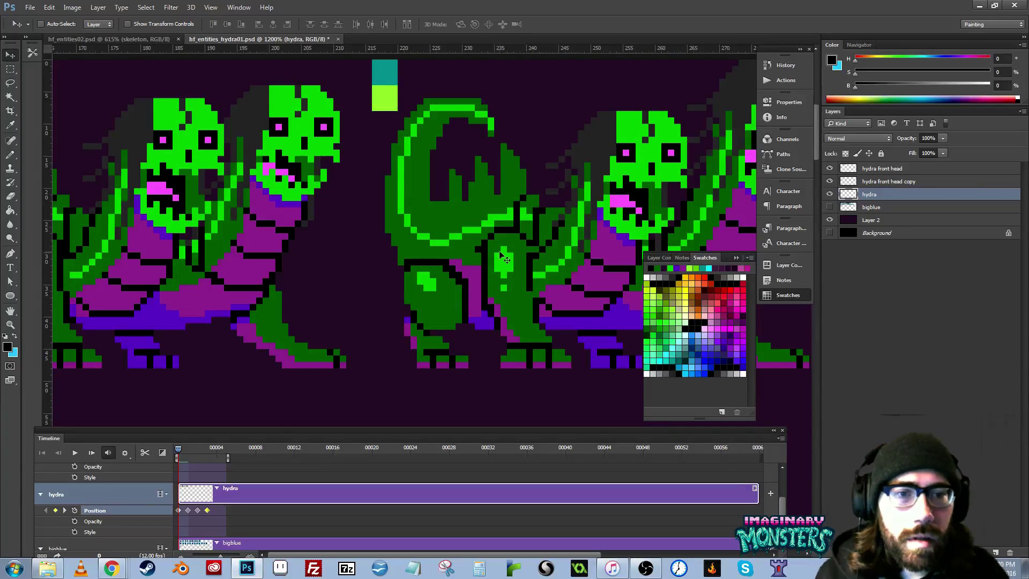
{"action": "key", "text": "ctrl+z"}
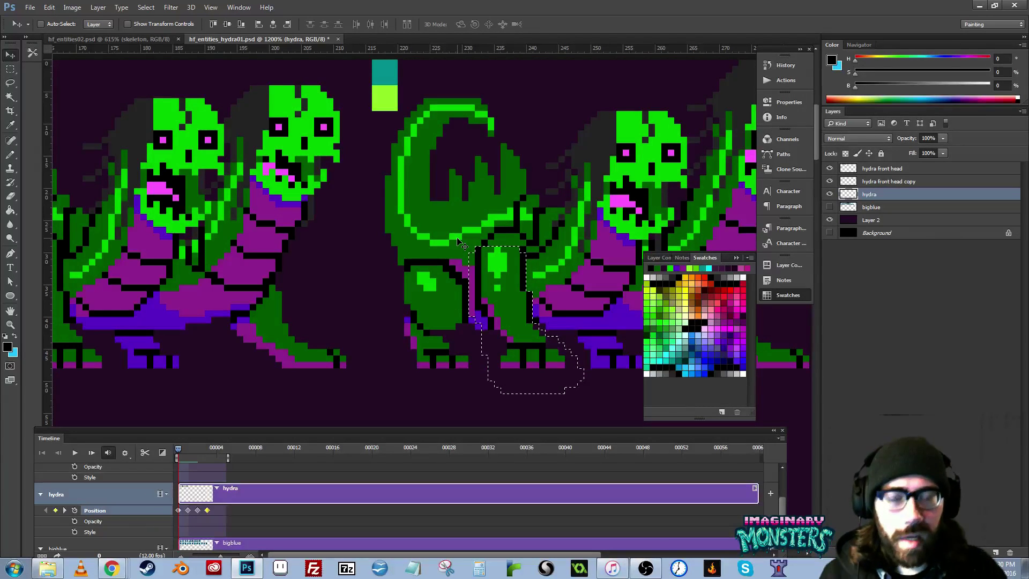
- Shift the fourth frame's middle leg one pixel right, clear the selection, and fill the exposed belly gap with sampled purple and violet
{"action": "key", "text": "Right"}
{"action": "key", "text": "ctrl+d"}
{"action": "key", "text": "b"}
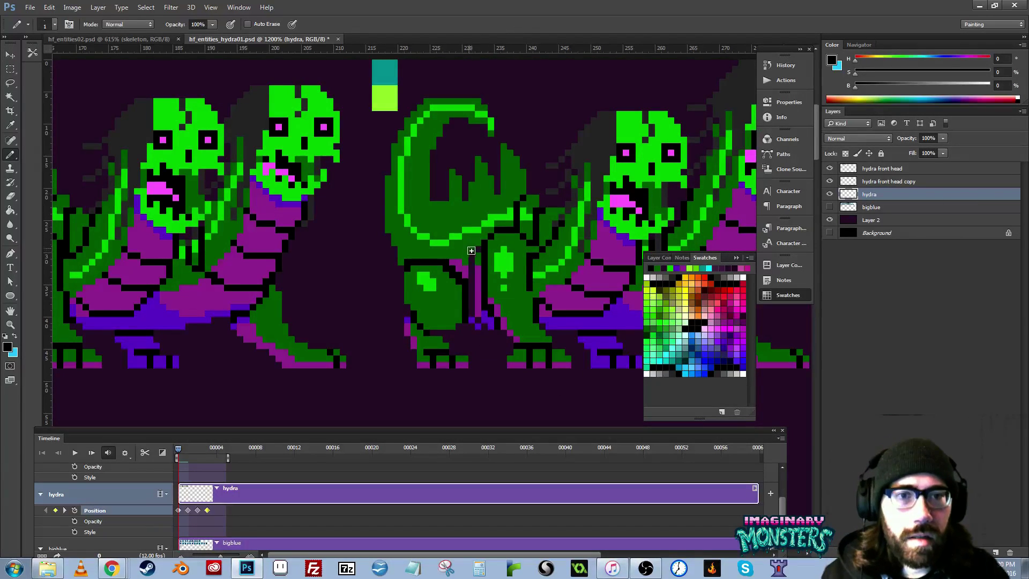
{"action": "left_click", "coordinate": [478, 240], "text": "alt"}
{"action": "left_click", "coordinate": [476, 259], "text": "alt"}
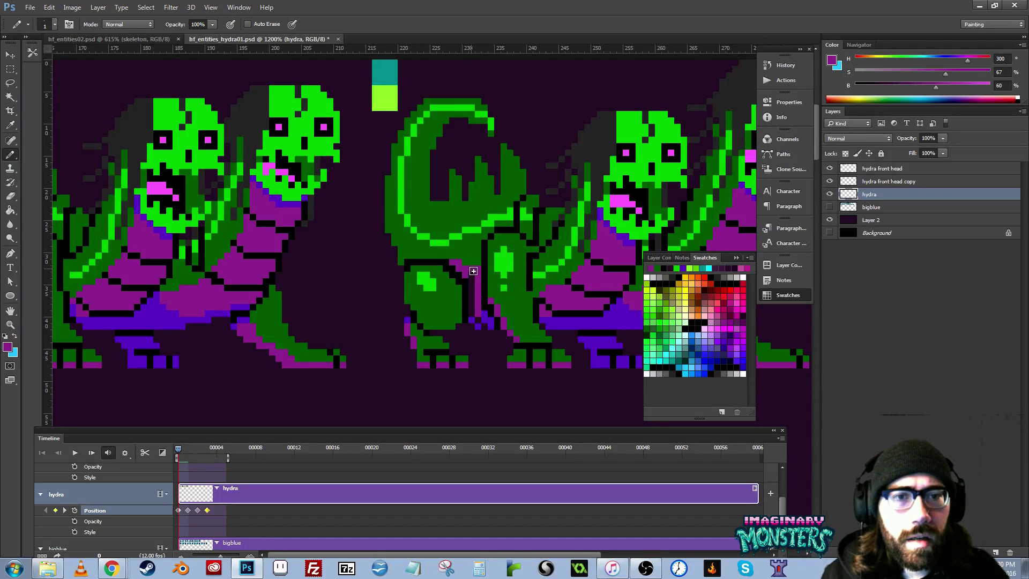
{"action": "left_click", "coordinate": [483, 319], "text": "alt"}
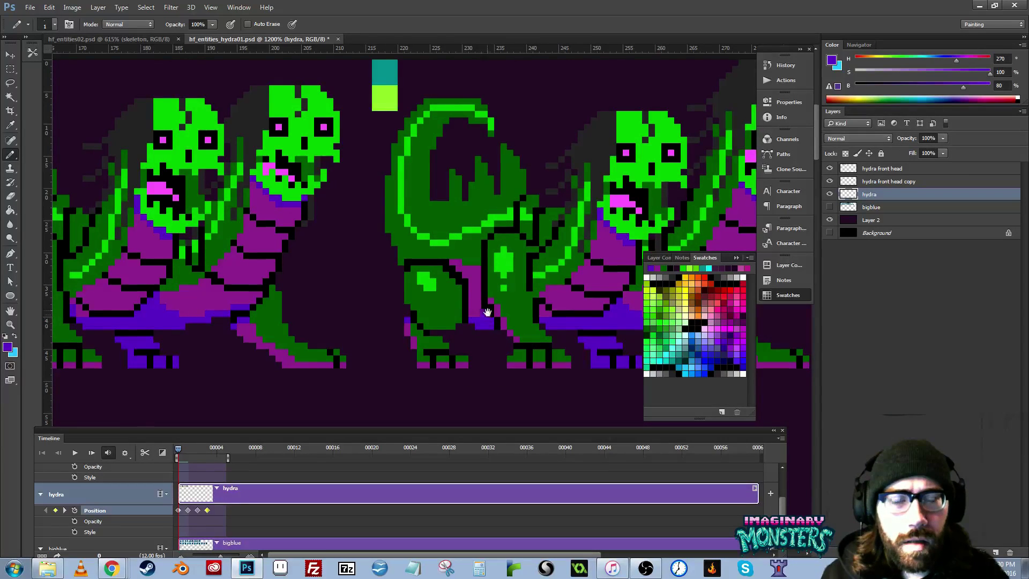
{"action": "left_click_drag", "start_coordinate": [487, 314], "coordinate": [436, 310]}
{"action": "mouse_move", "coordinate": [488, 285]}
{"action": "left_mouse_down"}
{"action": "mouse_move", "coordinate": [604, 282]}
{"action": "mouse_move", "coordinate": [503, 278]}
{"action": "left_mouse_up"}
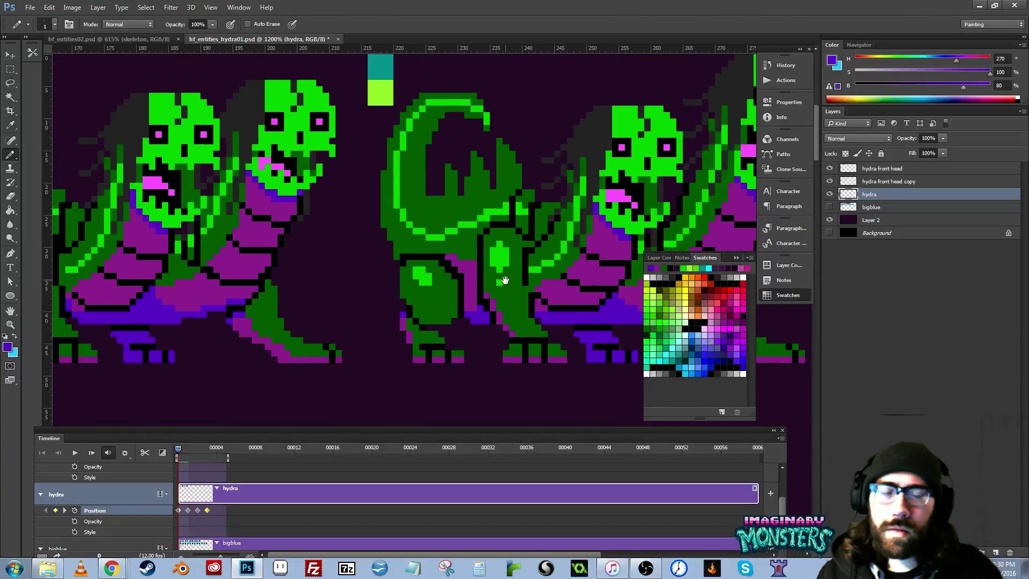
- Toggle the hydra, front head copy and front head layers to identify the fourth frame's neck layer, and activate the hydra front head layer
{"action": "left_click", "coordinate": [534, 294], "text": "alt"}
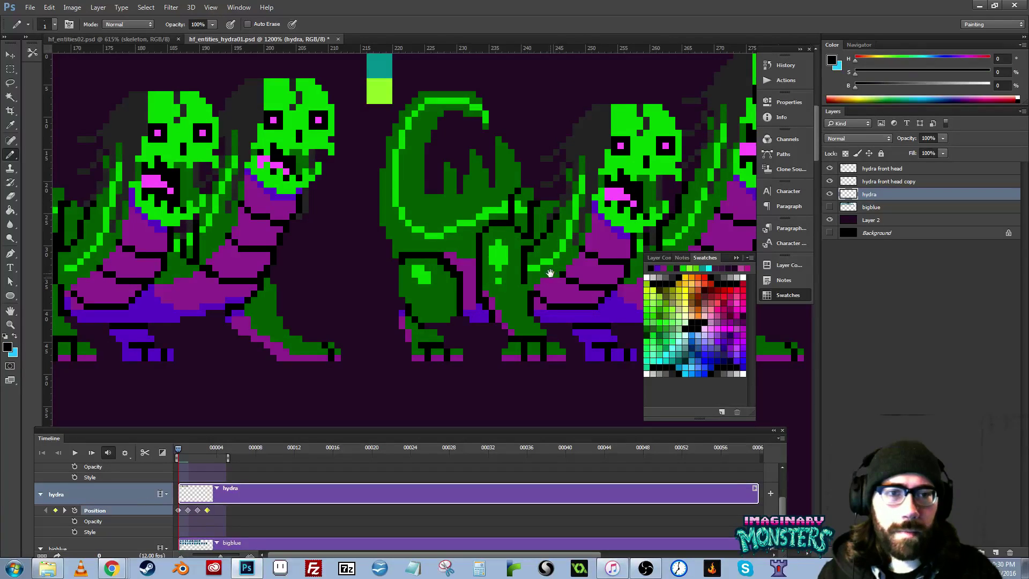
{"action": "left_click_drag", "start_coordinate": [529, 279], "coordinate": [517, 289]}
{"action": "left_click", "coordinate": [830, 195]}
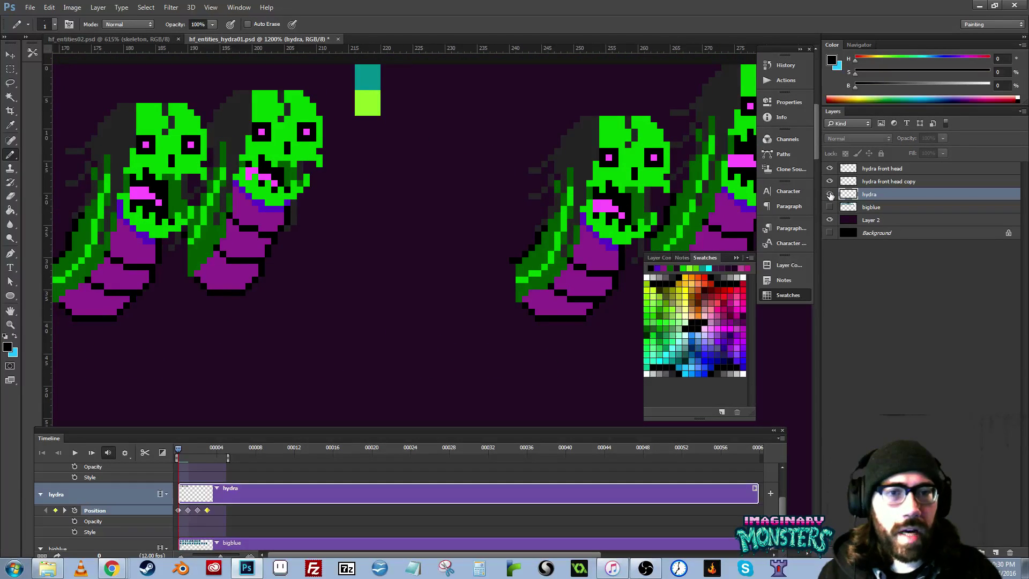
{"action": "left_click", "coordinate": [830, 195]}
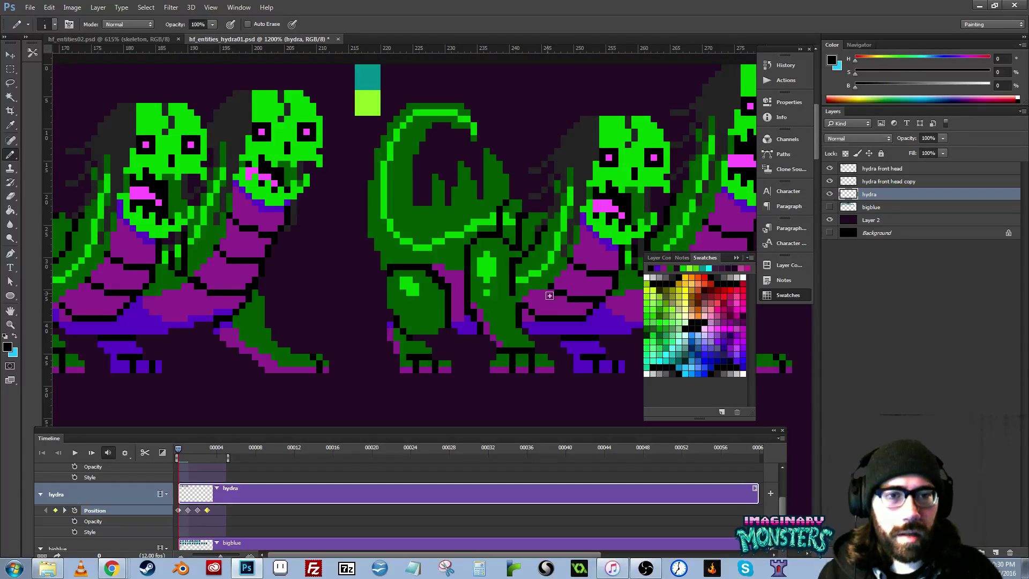
{"action": "left_click", "coordinate": [829, 181]}
{"action": "left_click", "coordinate": [829, 181]}
{"action": "left_click", "coordinate": [830, 169]}
{"action": "left_click", "coordinate": [829, 168]}
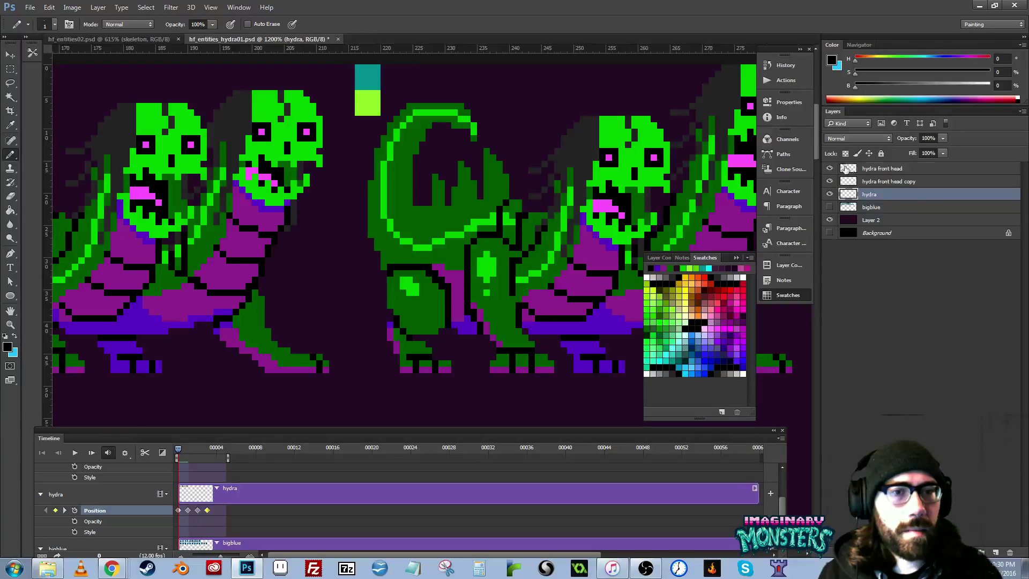
{"action": "left_click", "coordinate": [879, 168]}
{"action": "key", "text": "e"}
{"action": "mouse_move", "coordinate": [490, 335]}
{"action": "left_mouse_down"}
{"action": "mouse_move", "coordinate": [428, 331]}
{"action": "mouse_move", "coordinate": [509, 316]}
{"action": "mouse_move", "coordinate": [482, 319]}
{"action": "left_mouse_up"}
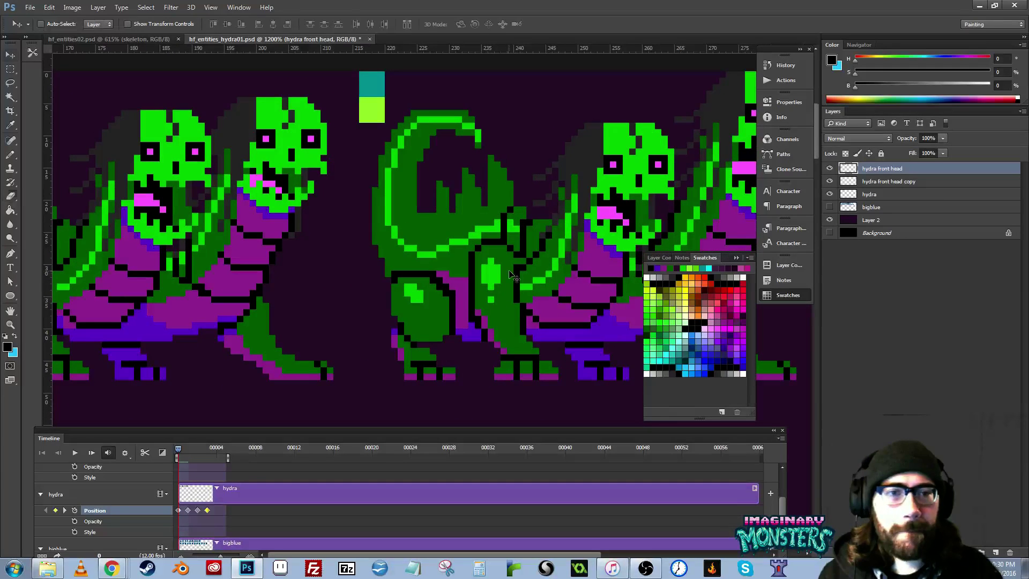
- Examine the hydra's body frames side by side across the sprite sheet, with the animation at its start
{"action": "key", "text": "b"}
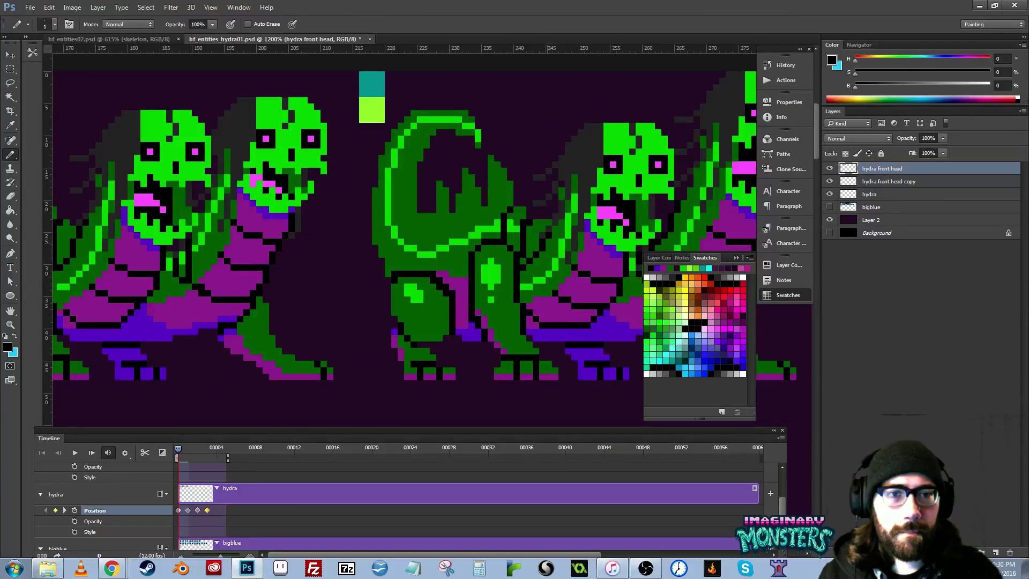
{"action": "mouse_move", "coordinate": [514, 280]}
{"action": "left_mouse_down"}
{"action": "mouse_move", "coordinate": [514, 296]}
{"action": "mouse_move", "coordinate": [413, 305]}
{"action": "mouse_move", "coordinate": [457, 310]}
{"action": "left_mouse_up"}
{"action": "key", "text": "z"}
{"action": "key", "text": "b"}
{"action": "mouse_move", "coordinate": [181, 447]}
{"action": "left_mouse_down"}
{"action": "mouse_move", "coordinate": [169, 448]}
{"action": "mouse_move", "coordinate": [180, 452]}
{"action": "left_mouse_up"}
{"action": "left_click_drag", "start_coordinate": [234, 362], "coordinate": [344, 340]}
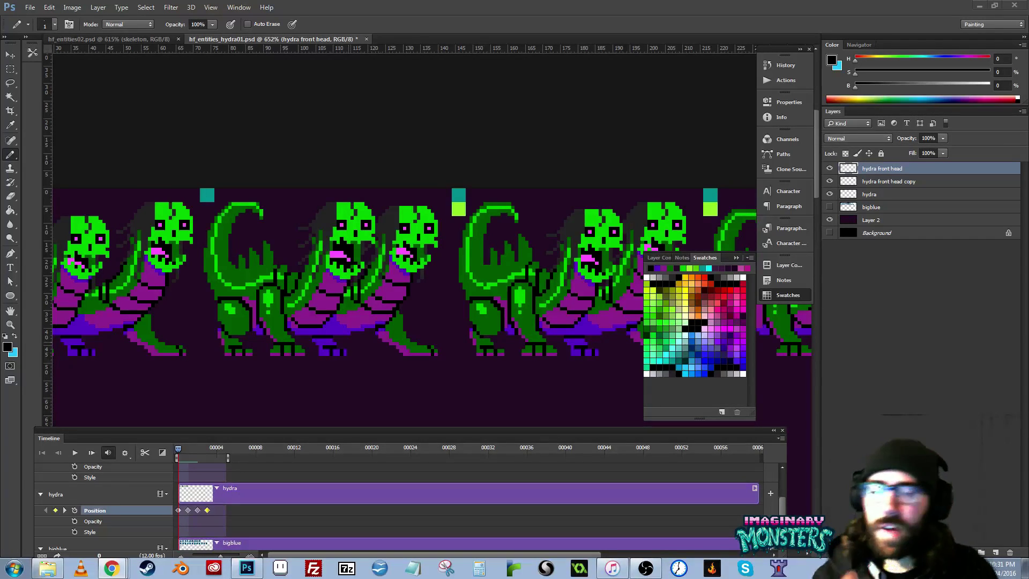
{"action": "left_click_drag", "start_coordinate": [101, 254], "coordinate": [428, 210]}
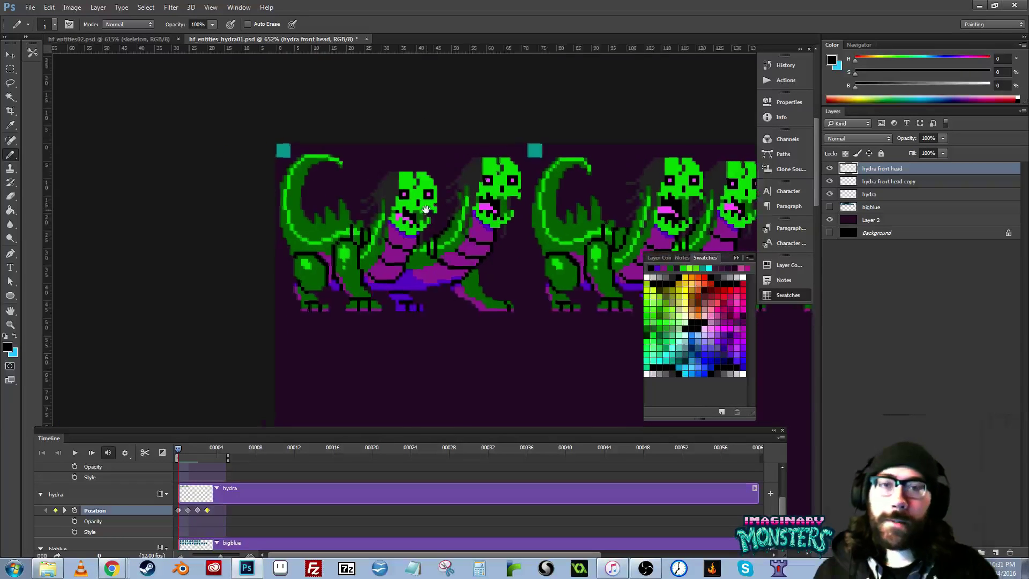
{"action": "scroll", "coordinate": [258, 381], "scroll_direction": "right", "scroll_amount": 2}
{"action": "scroll", "coordinate": [258, 381], "scroll_direction": "up", "scroll_amount": 1}
- Inspect the hydra at timeline frame 4 both up close and zoomed out, and return the playhead to the start
{"action": "left_click_drag", "start_coordinate": [184, 445], "coordinate": [217, 459]}
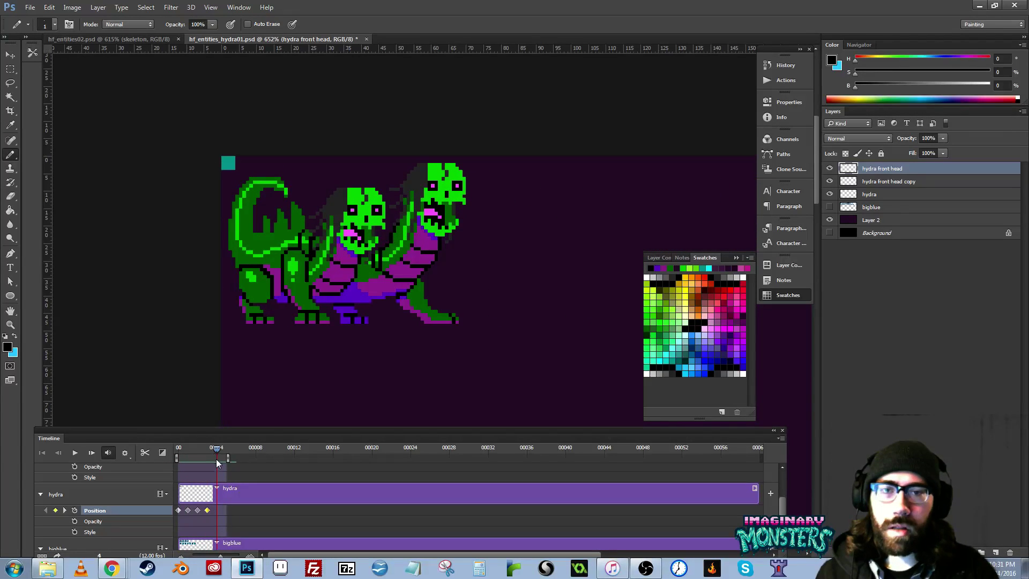
{"action": "key", "text": "z"}
{"action": "left_click_drag", "start_coordinate": [318, 274], "coordinate": [317, 226]}
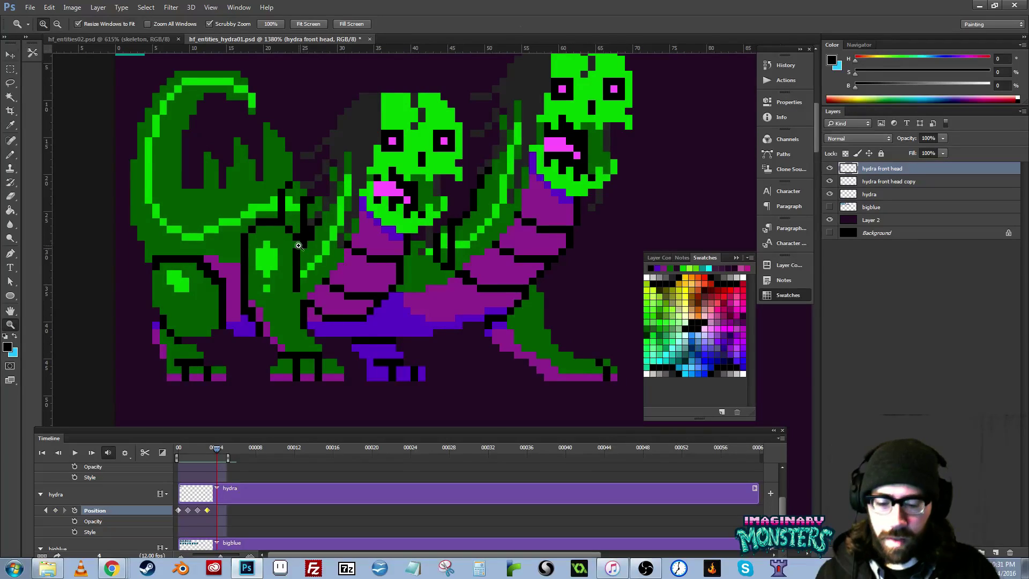
{"action": "key", "text": "e"}
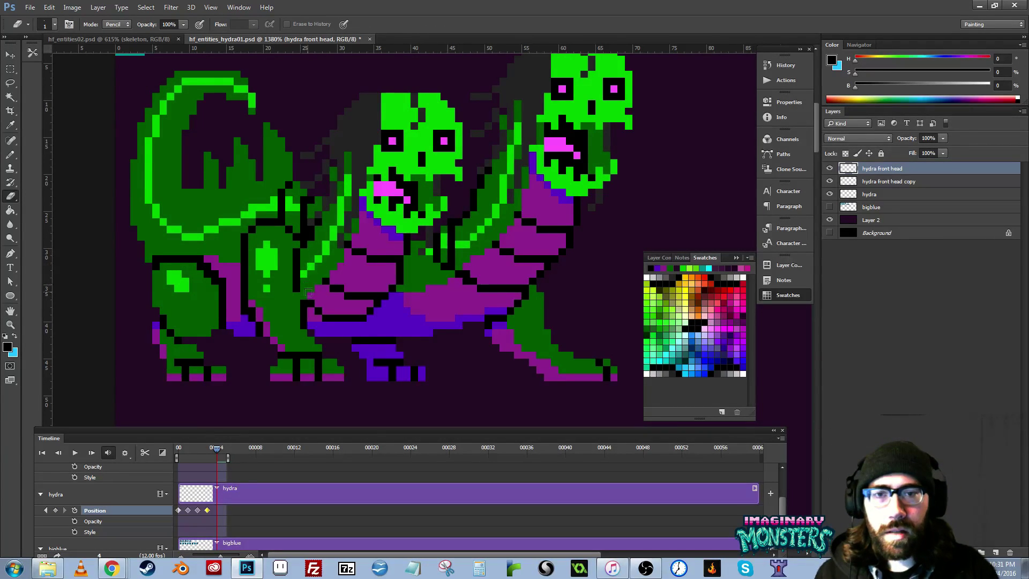
{"action": "left_click_drag", "start_coordinate": [350, 303], "coordinate": [317, 349]}
{"action": "key", "text": "z"}
{"action": "left_click_drag", "start_coordinate": [265, 392], "coordinate": [219, 400]}
{"action": "key", "text": "e"}
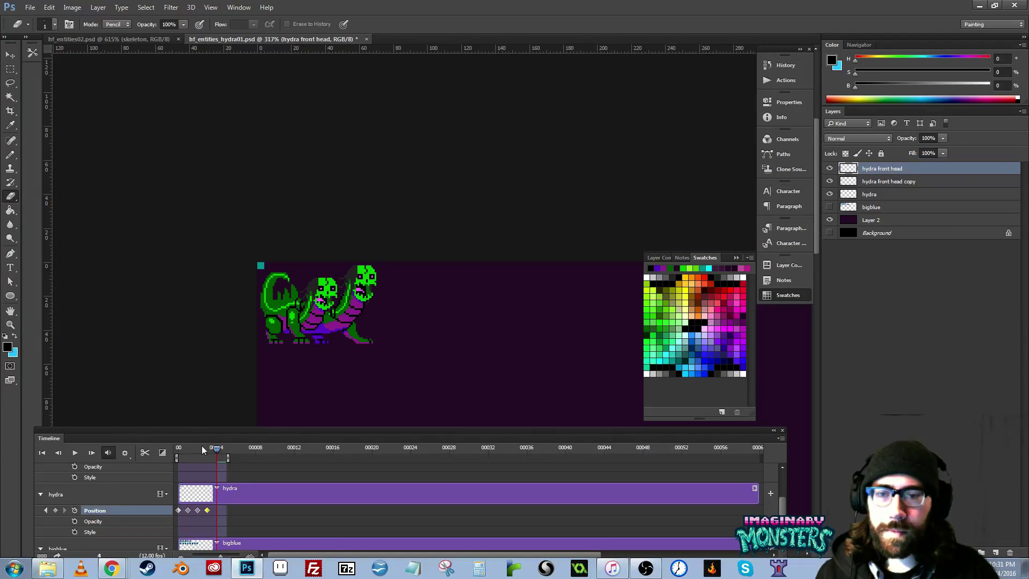
{"action": "mouse_move", "coordinate": [201, 446]}
{"action": "left_mouse_down"}
{"action": "mouse_move", "coordinate": [167, 439]}
{"action": "mouse_move", "coordinate": [221, 447]}
{"action": "mouse_move", "coordinate": [176, 450]}
{"action": "left_mouse_up"}
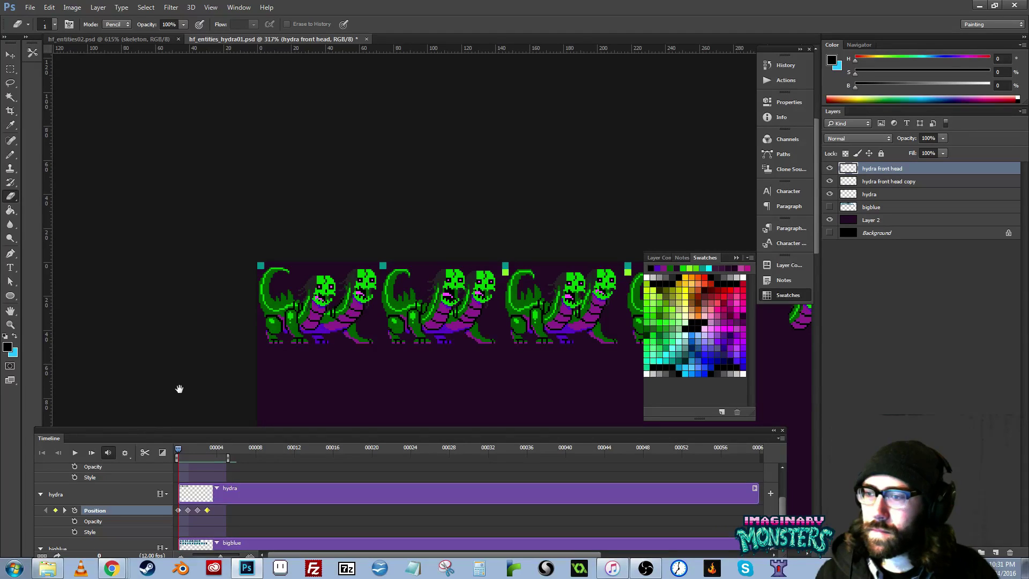
- Select the fourth frame and duplicate its body on the hydra layer beneath the fifth frame's heads, clearing the selection
{"action": "left_click_drag", "start_coordinate": [238, 375], "coordinate": [178, 371]}
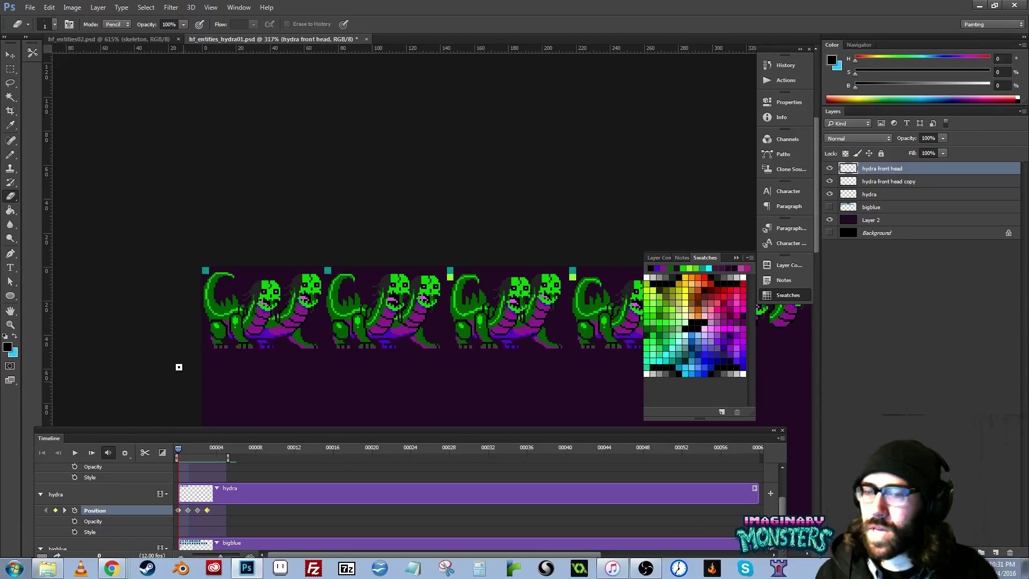
{"action": "left_click_drag", "start_coordinate": [476, 312], "coordinate": [338, 294]}
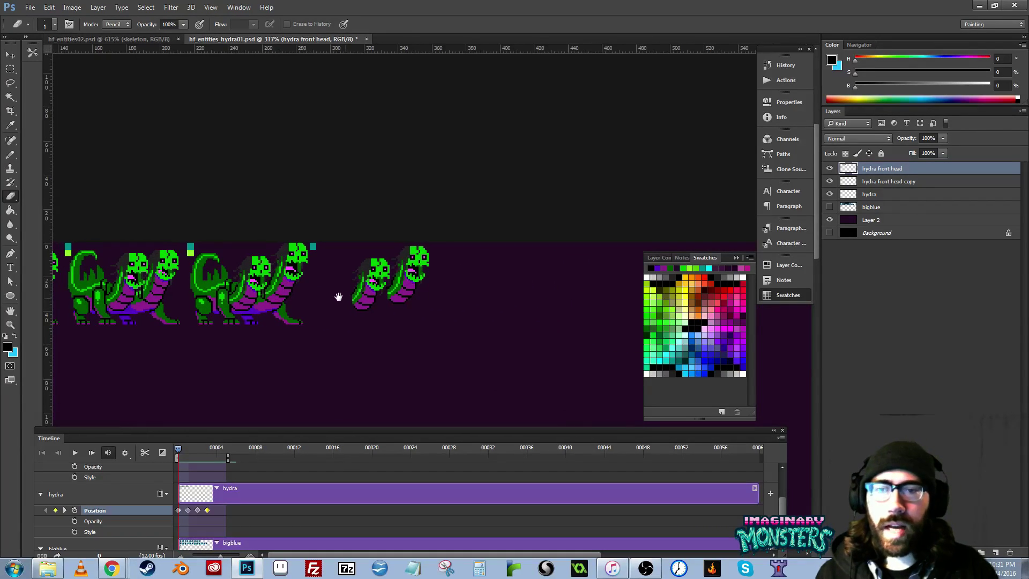
{"action": "key", "text": "z"}
{"action": "left_click", "coordinate": [239, 291]}
{"action": "key", "text": "m"}
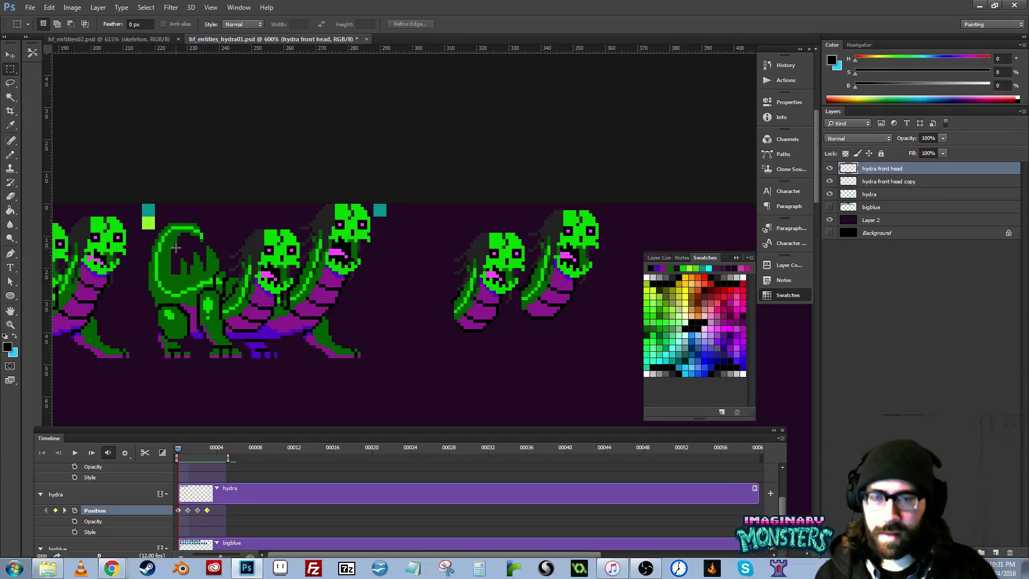
{"action": "left_click_drag", "start_coordinate": [142, 198], "coordinate": [445, 397]}
{"action": "key", "text": "v"}
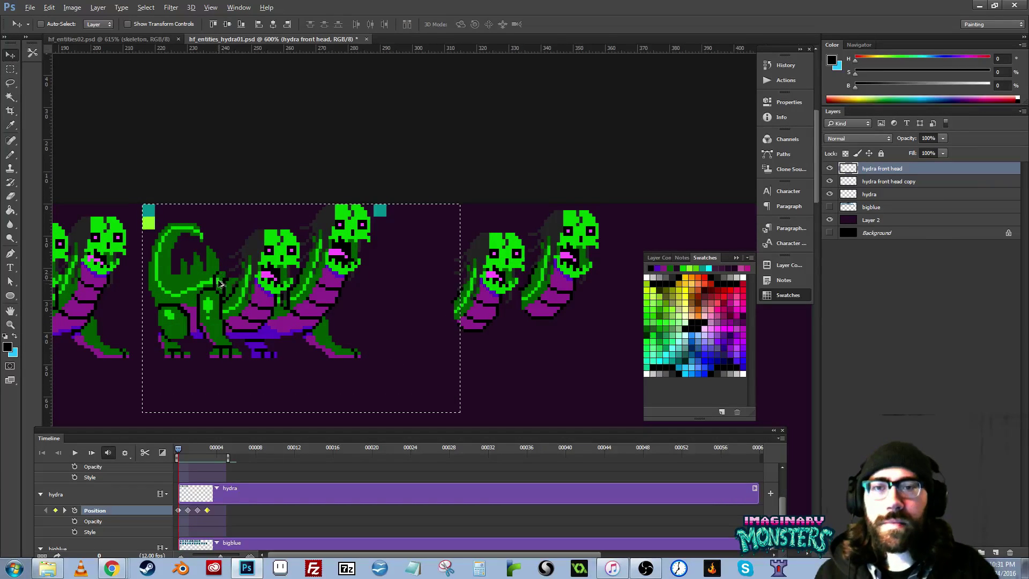
{"action": "left_click_drag", "start_coordinate": [258, 302], "coordinate": [493, 302]}
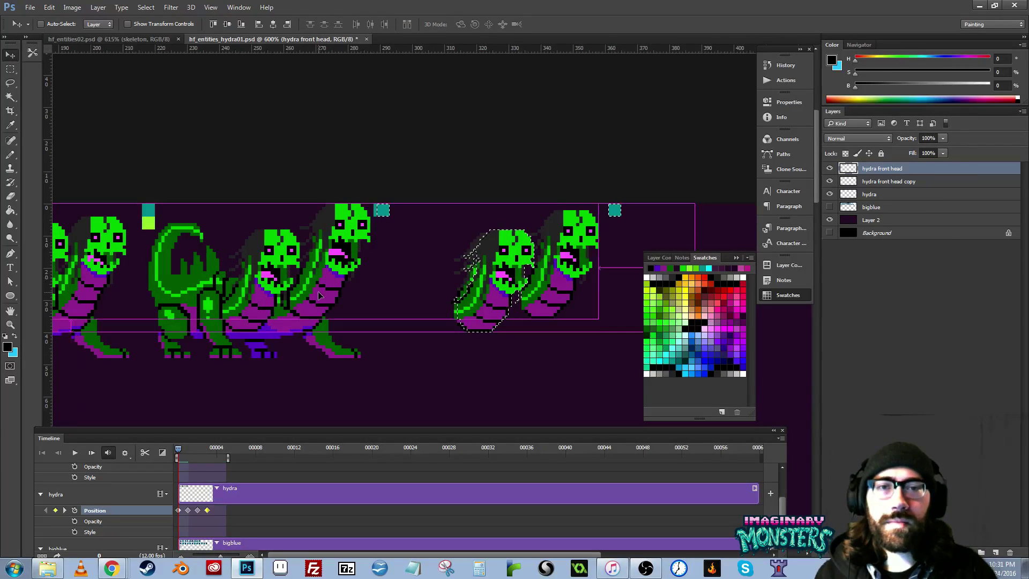
{"action": "key", "text": "ctrl+z"}
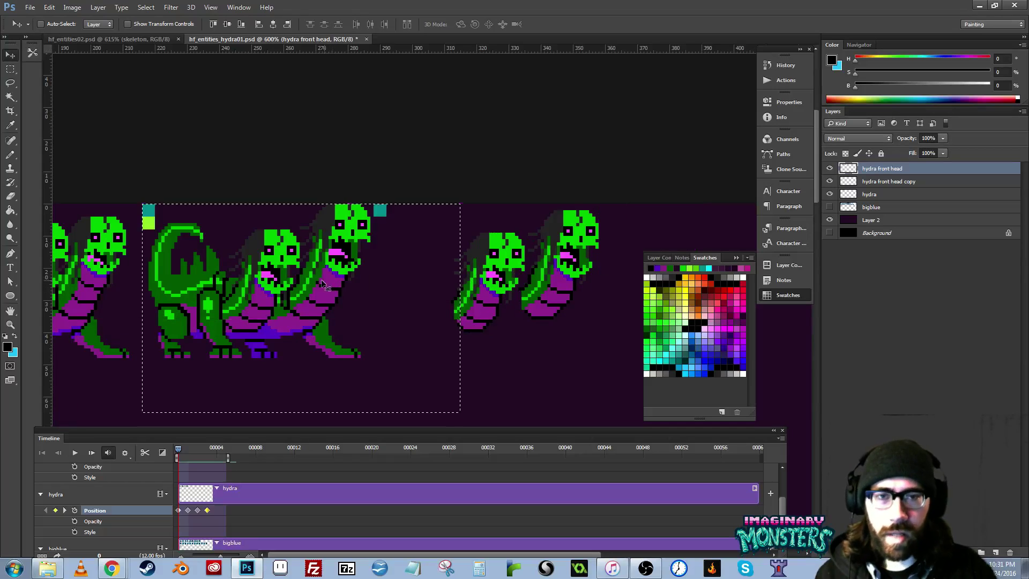
{"action": "left_click", "coordinate": [880, 195]}
{"action": "left_click_drag", "start_coordinate": [238, 326], "coordinate": [464, 321]}
{"action": "key", "text": "ctrl+d"}
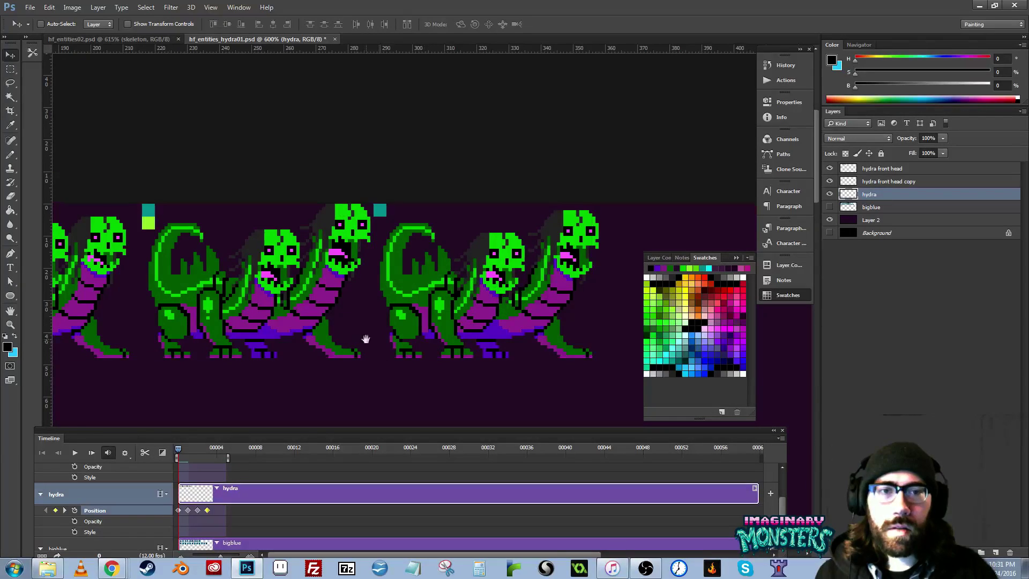
- Compare the copied fifth body with the other frames' poses across the sprite sheet
{"action": "left_click_drag", "start_coordinate": [355, 335], "coordinate": [397, 340]}
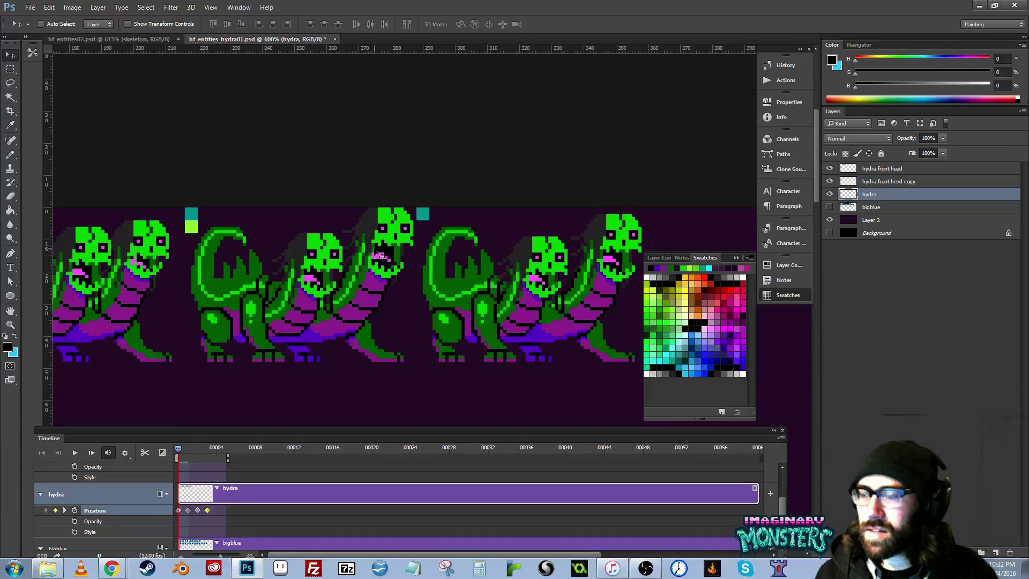
{"action": "mouse_move", "coordinate": [463, 321]}
{"action": "left_mouse_down"}
{"action": "mouse_move", "coordinate": [326, 301]}
{"action": "mouse_move", "coordinate": [418, 341]}
{"action": "mouse_move", "coordinate": [617, 318]}
{"action": "left_mouse_up"}
{"action": "left_click_drag", "start_coordinate": [262, 347], "coordinate": [588, 361]}
{"action": "mouse_move", "coordinate": [406, 352]}
{"action": "left_mouse_down"}
{"action": "mouse_move", "coordinate": [487, 358]}
{"action": "mouse_move", "coordinate": [172, 338]}
{"action": "left_mouse_up"}
{"action": "left_click_drag", "start_coordinate": [638, 329], "coordinate": [160, 325]}
{"action": "mouse_move", "coordinate": [312, 331]}
{"action": "left_mouse_down"}
{"action": "mouse_move", "coordinate": [345, 338]}
{"action": "mouse_move", "coordinate": [385, 325]}
{"action": "left_mouse_up"}
{"action": "mouse_move", "coordinate": [290, 283]}
{"action": "left_mouse_down"}
{"action": "mouse_move", "coordinate": [450, 300]}
{"action": "mouse_move", "coordinate": [536, 297]}
{"action": "left_mouse_up"}
{"action": "mouse_move", "coordinate": [178, 452]}
{"action": "left_mouse_down"}
{"action": "mouse_move", "coordinate": [198, 454]}
{"action": "mouse_move", "coordinate": [178, 457]}
{"action": "left_mouse_up"}
{"action": "key", "text": "space"}
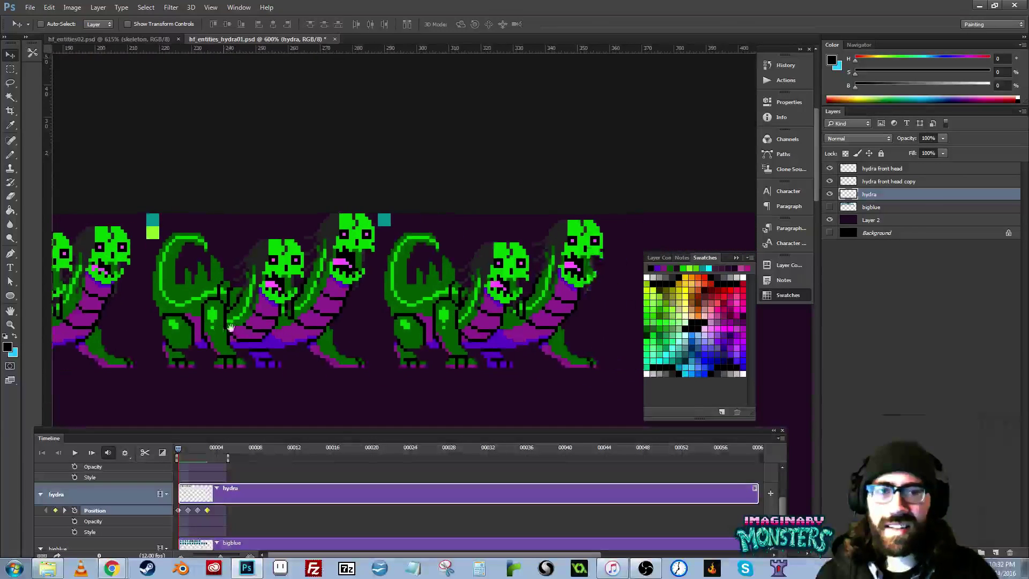
- Adjust the upper tail of the fifth frame's copied body
{"action": "key", "text": "z"}
{"action": "left_click", "coordinate": [372, 227]}
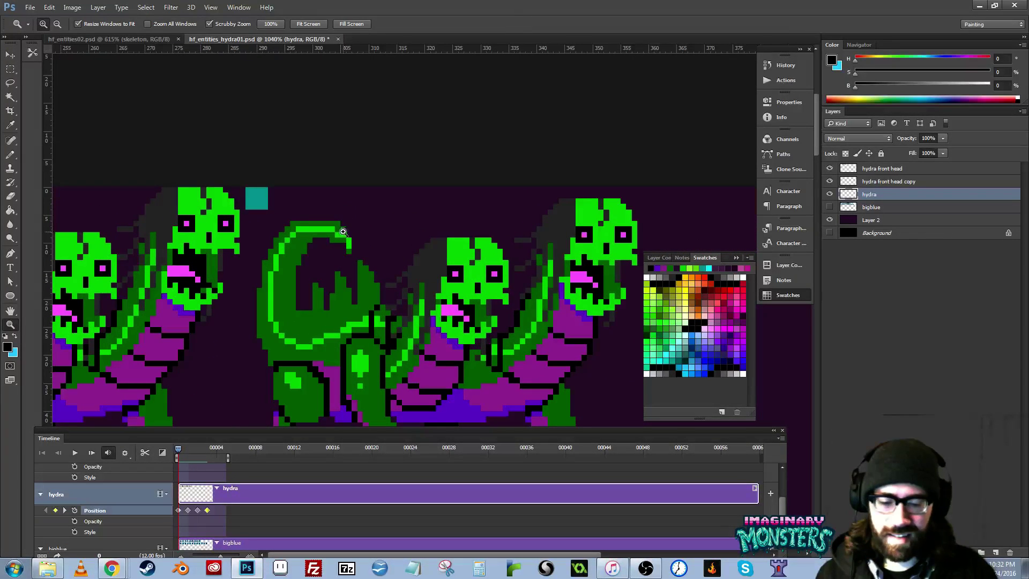
{"action": "key", "text": "l"}
{"action": "key", "text": "v"}
{"action": "left_click_drag", "start_coordinate": [372, 259], "coordinate": [375, 276]}
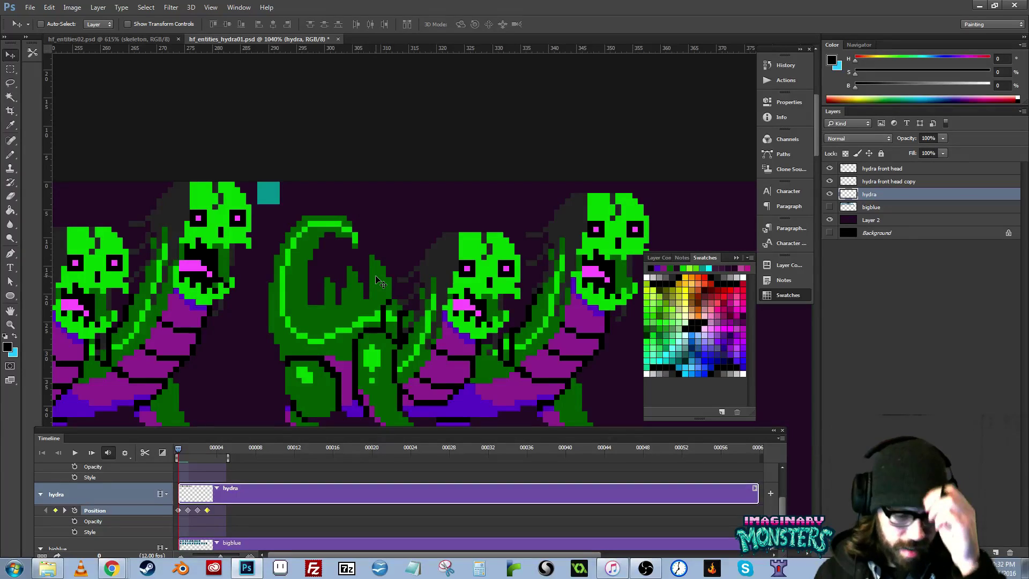
- Keyframe the hydra layer's position at timeline frame 4, moving the layer left so the fifth body lines up under the heads
{"action": "left_click_drag", "start_coordinate": [290, 310], "coordinate": [700, 285]}
{"action": "key", "text": "z"}
{"action": "left_click_drag", "start_coordinate": [404, 278], "coordinate": [367, 266]}
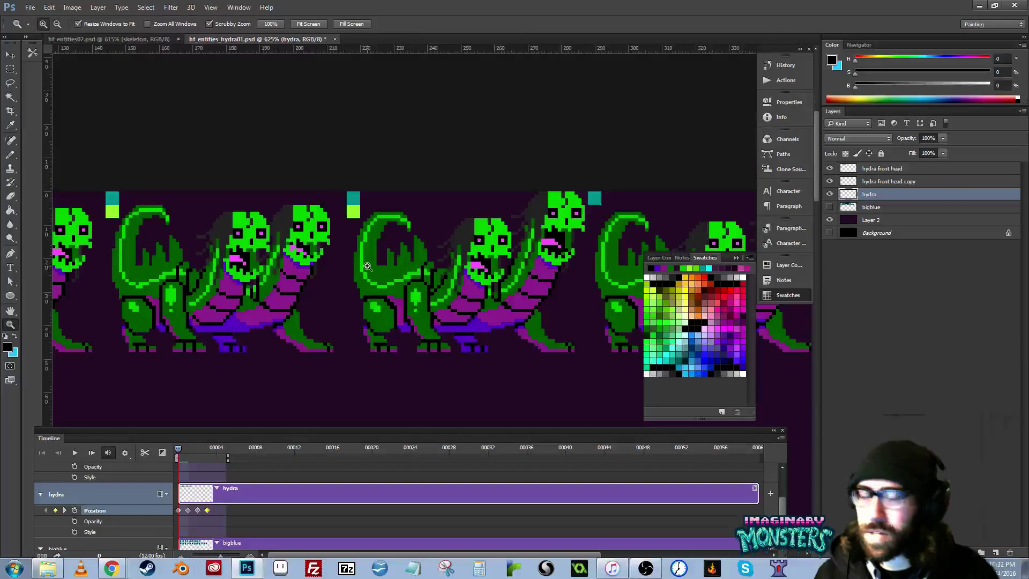
{"action": "left_click_drag", "start_coordinate": [107, 335], "coordinate": [428, 328]}
{"action": "left_click_drag", "start_coordinate": [139, 317], "coordinate": [451, 328]}
{"action": "left_click_drag", "start_coordinate": [301, 420], "coordinate": [225, 427]}
{"action": "left_click_drag", "start_coordinate": [206, 448], "coordinate": [217, 449]}
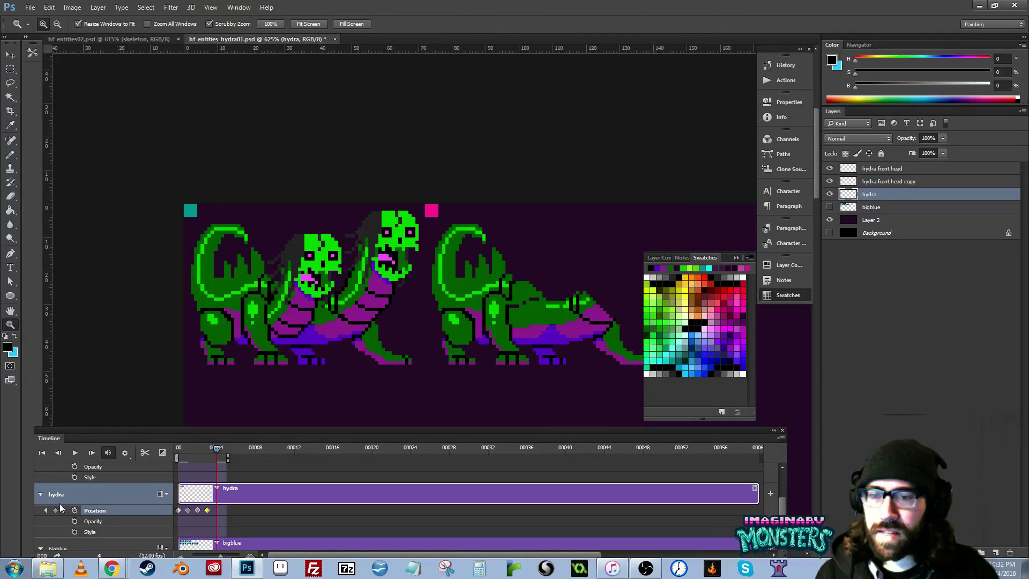
{"action": "key", "text": "v"}
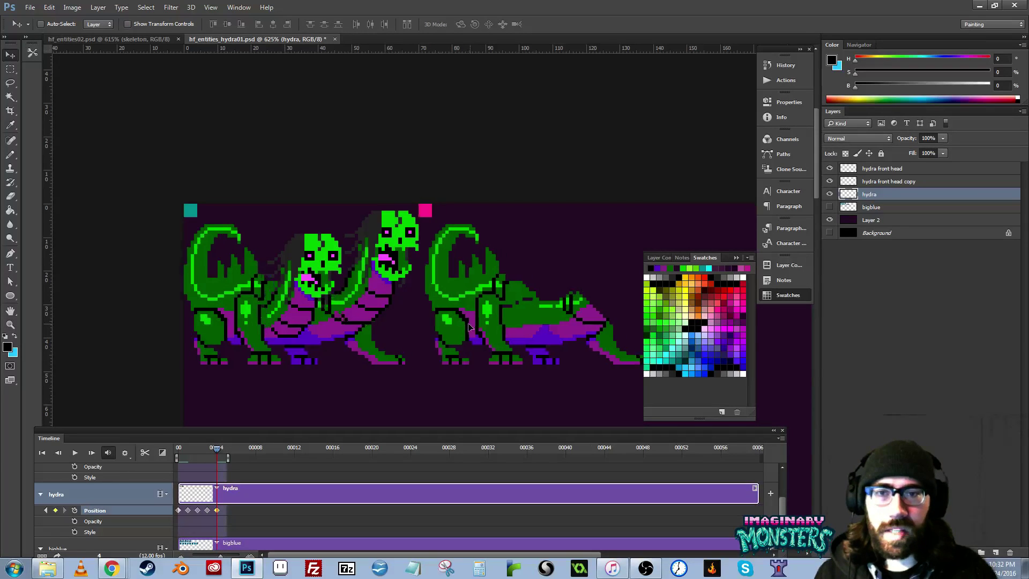
{"action": "left_click_drag", "start_coordinate": [473, 331], "coordinate": [239, 344]}
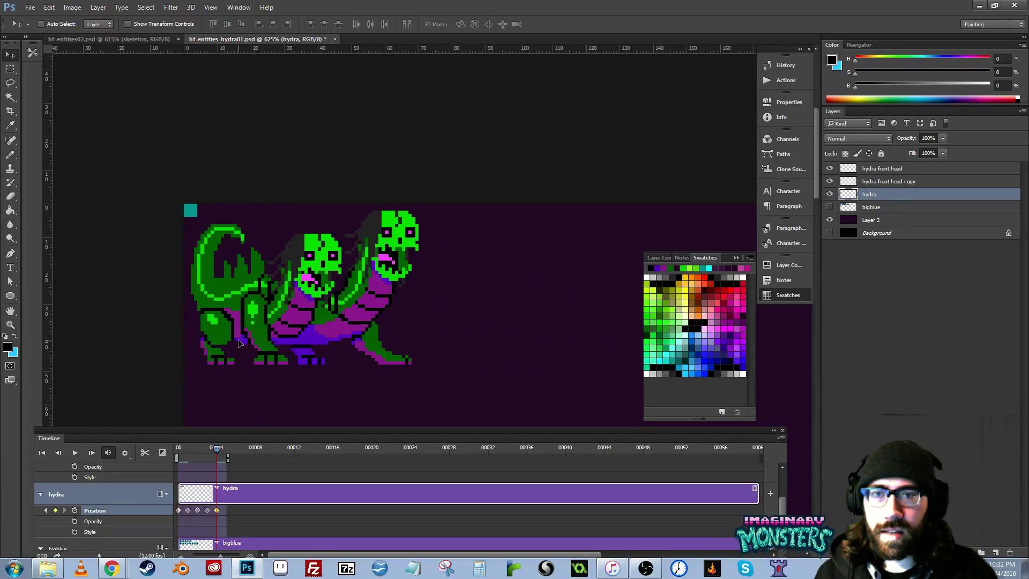
- Scrub the animation around its start and examine the first body frames up close to check the motion
{"action": "left_click_drag", "start_coordinate": [213, 451], "coordinate": [155, 449]}
{"action": "left_click_drag", "start_coordinate": [421, 356], "coordinate": [361, 345]}
{"action": "left_click_drag", "start_coordinate": [279, 369], "coordinate": [335, 372]}
{"action": "left_click_drag", "start_coordinate": [409, 363], "coordinate": [466, 343]}
{"action": "left_click_drag", "start_coordinate": [391, 324], "coordinate": [465, 333]}
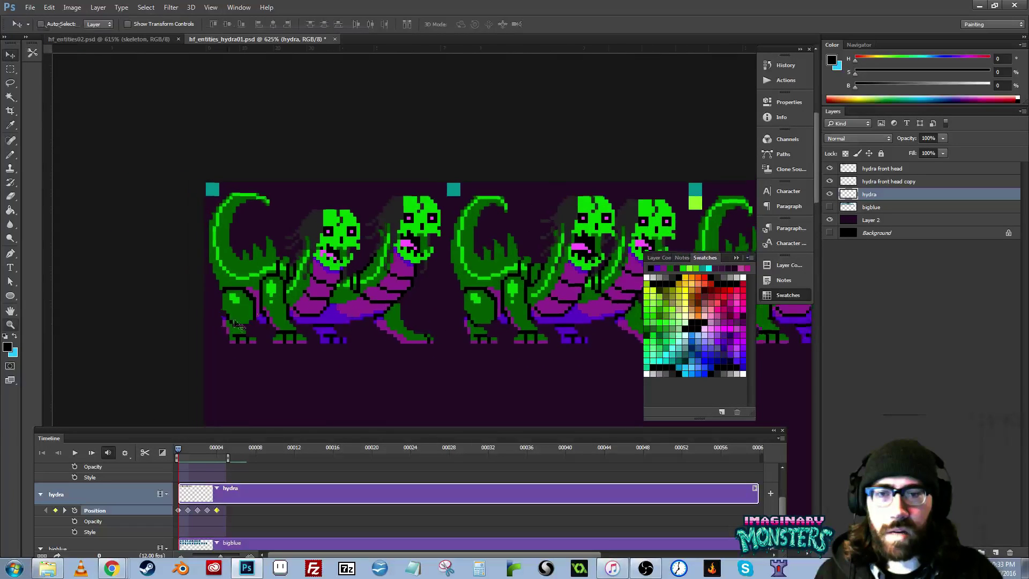
{"action": "left_click_drag", "start_coordinate": [239, 318], "coordinate": [274, 353]}
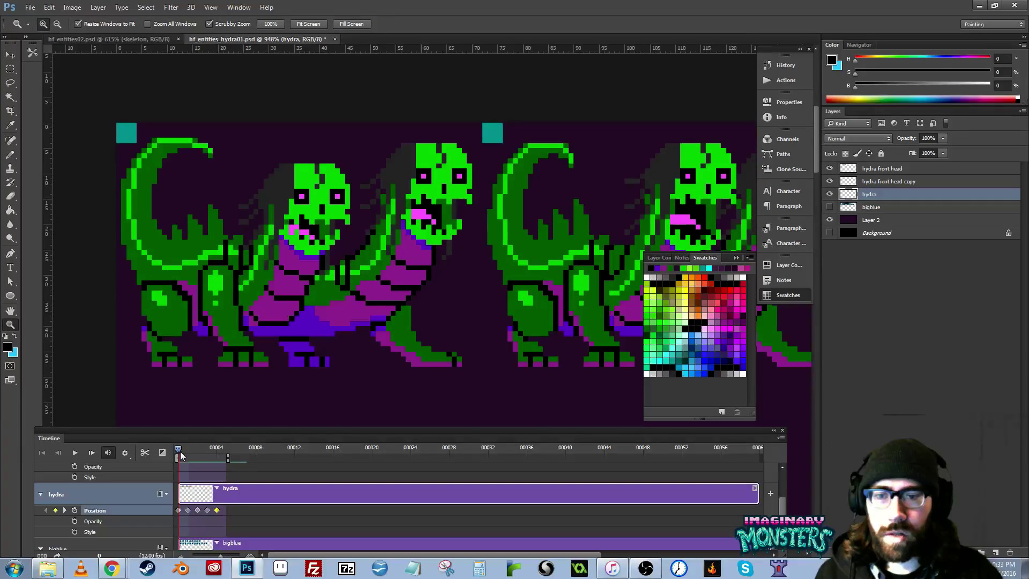
{"action": "left_click", "coordinate": [185, 448]}
{"action": "left_click_drag", "start_coordinate": [188, 452], "coordinate": [171, 467]}
{"action": "left_click_drag", "start_coordinate": [354, 381], "coordinate": [310, 377]}
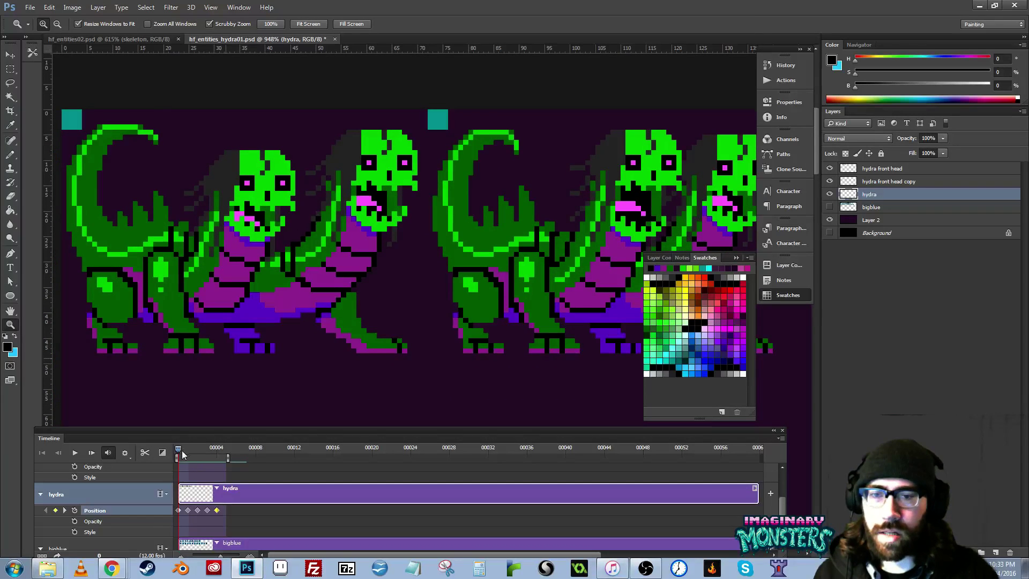
- Move the timeline to frame 2 and nudge the body's hind thigh up one pixel
{"action": "left_click_drag", "start_coordinate": [183, 453], "coordinate": [197, 448]}
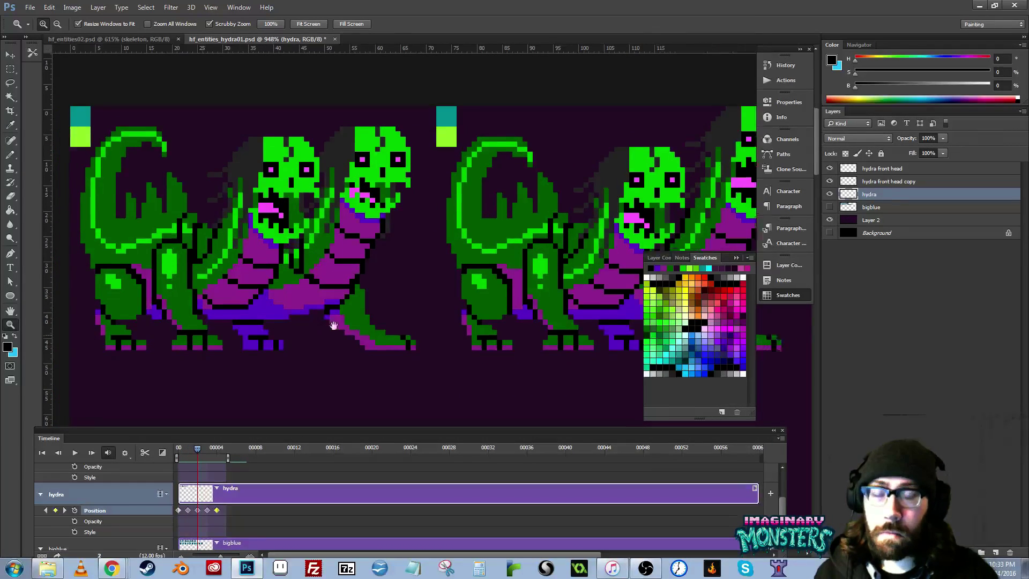
{"action": "left_click_drag", "start_coordinate": [333, 325], "coordinate": [413, 309]}
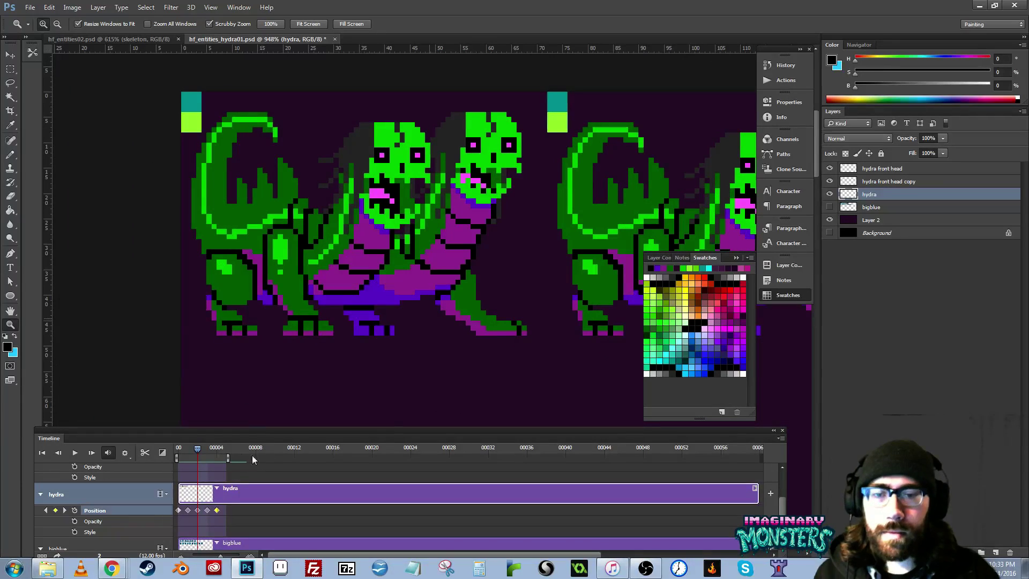
{"action": "mouse_move", "coordinate": [197, 448]}
{"action": "left_mouse_down"}
{"action": "mouse_move", "coordinate": [188, 447]}
{"action": "mouse_move", "coordinate": [197, 446]}
{"action": "left_mouse_up"}
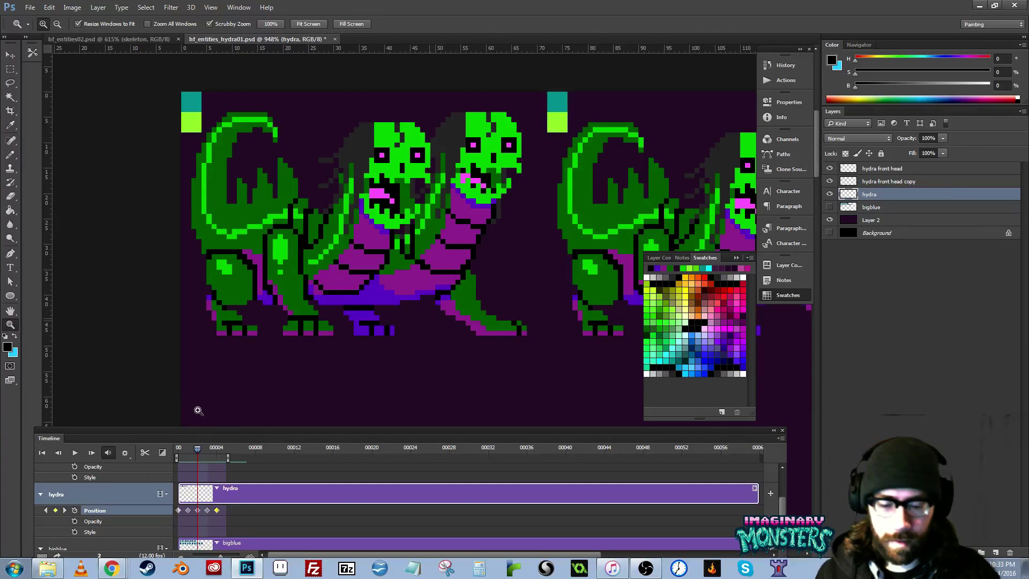
{"action": "key", "text": "l"}
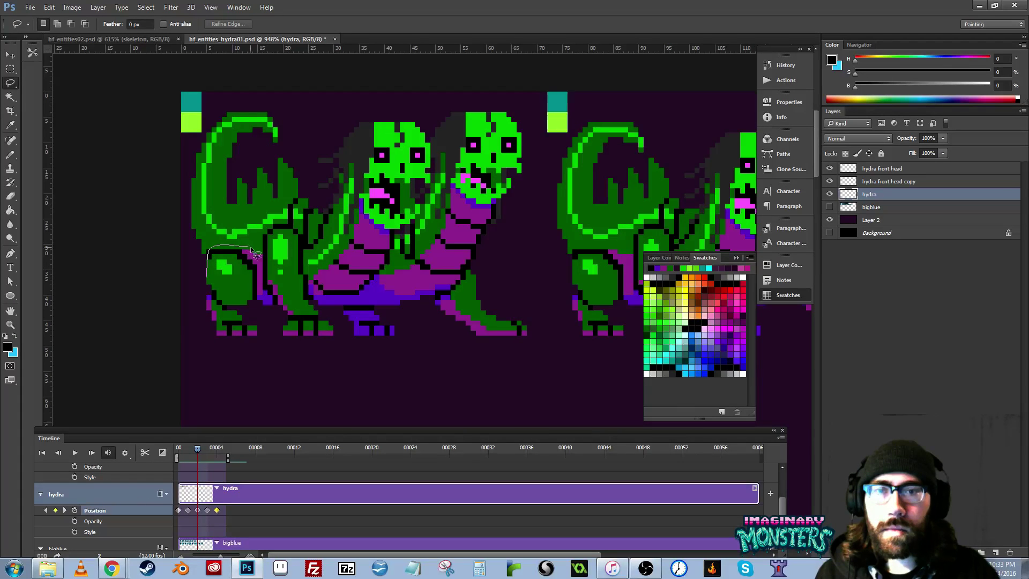
{"action": "mouse_move", "coordinate": [257, 273]}
{"action": "left_mouse_down"}
{"action": "mouse_move", "coordinate": [255, 300]}
{"action": "mouse_move", "coordinate": [227, 249]}
{"action": "left_mouse_up"}
{"action": "key", "text": "v"}
{"action": "scroll", "coordinate": [241, 278], "scroll_direction": "up", "scroll_amount": 1}
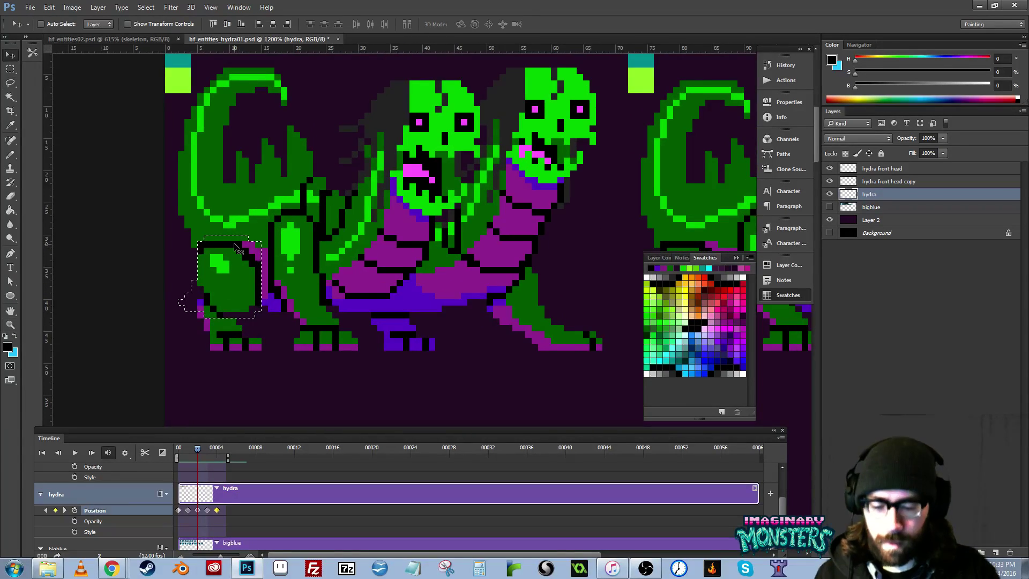
{"action": "key", "text": "z"}
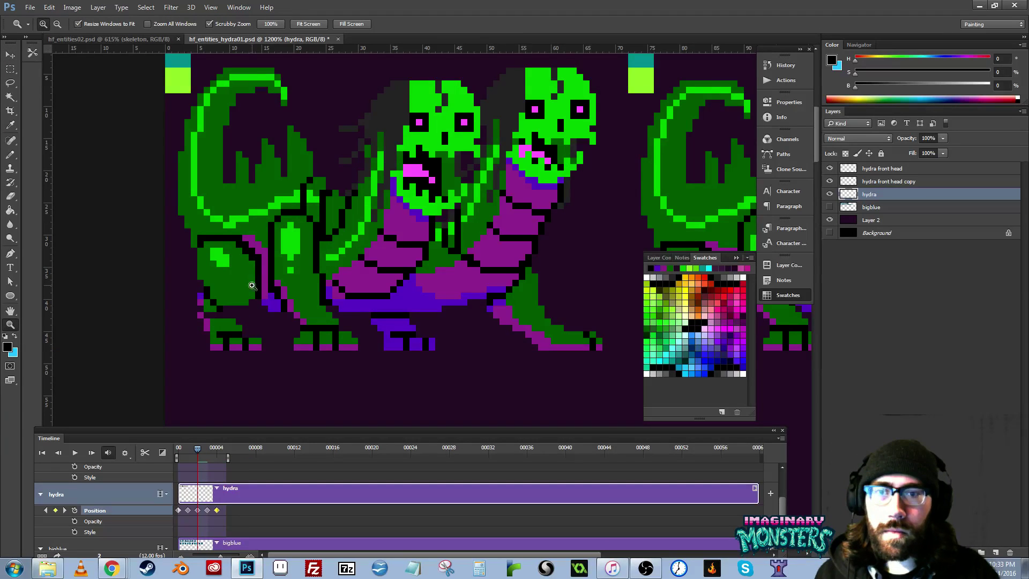
- Touch up the pixels joining the raised hind thigh to its lower leg, using the leg's black, dark green and purple
{"action": "left_click", "coordinate": [268, 271]}
{"action": "key", "text": "b"}
{"action": "left_click_drag", "start_coordinate": [263, 340], "coordinate": [207, 343]}
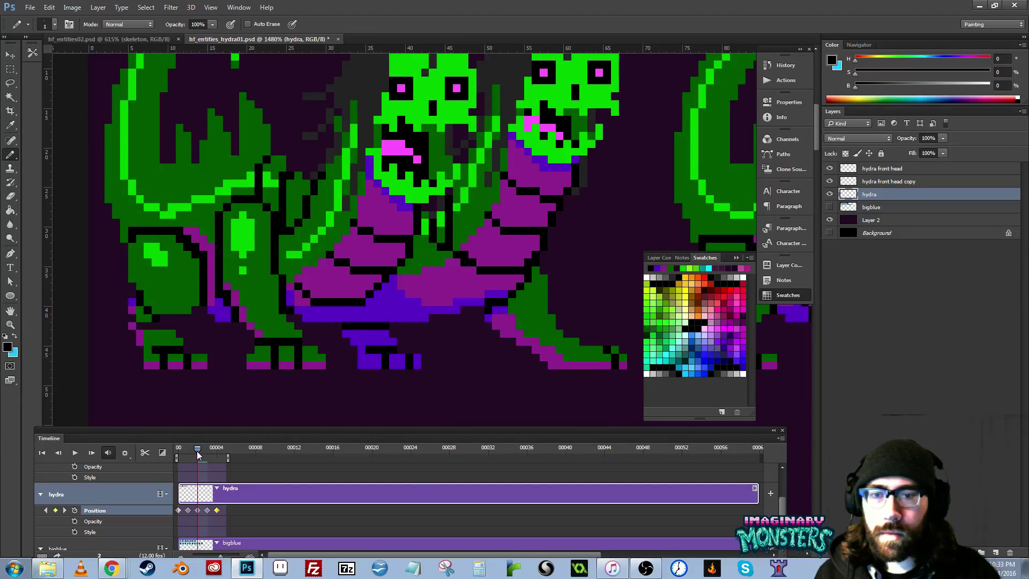
{"action": "mouse_move", "coordinate": [197, 455]}
{"action": "left_mouse_down"}
{"action": "mouse_move", "coordinate": [189, 455]}
{"action": "mouse_move", "coordinate": [198, 455]}
{"action": "left_mouse_up"}
{"action": "left_click_drag", "start_coordinate": [219, 340], "coordinate": [252, 348]}
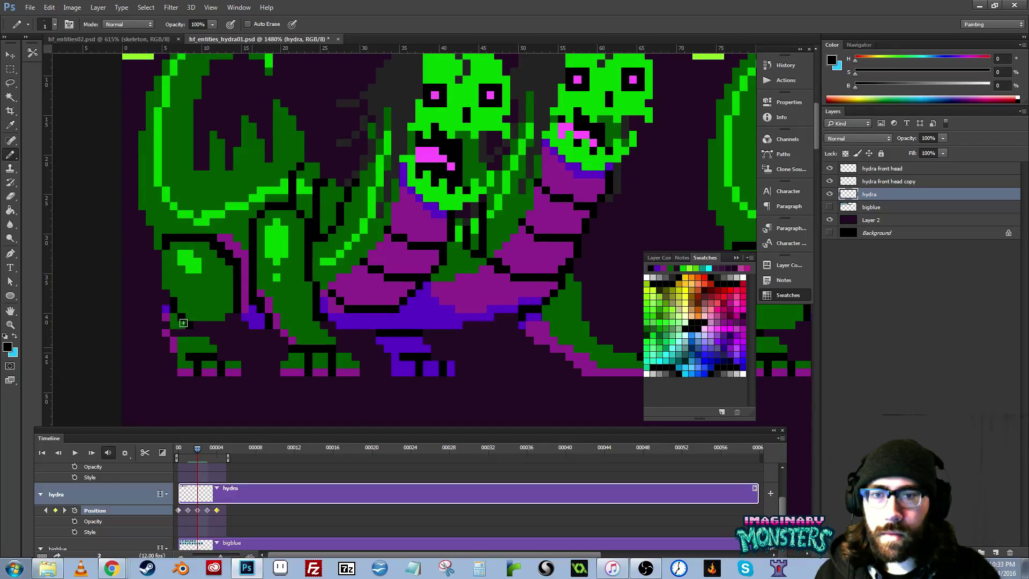
{"action": "left_click", "coordinate": [186, 327], "text": "alt"}
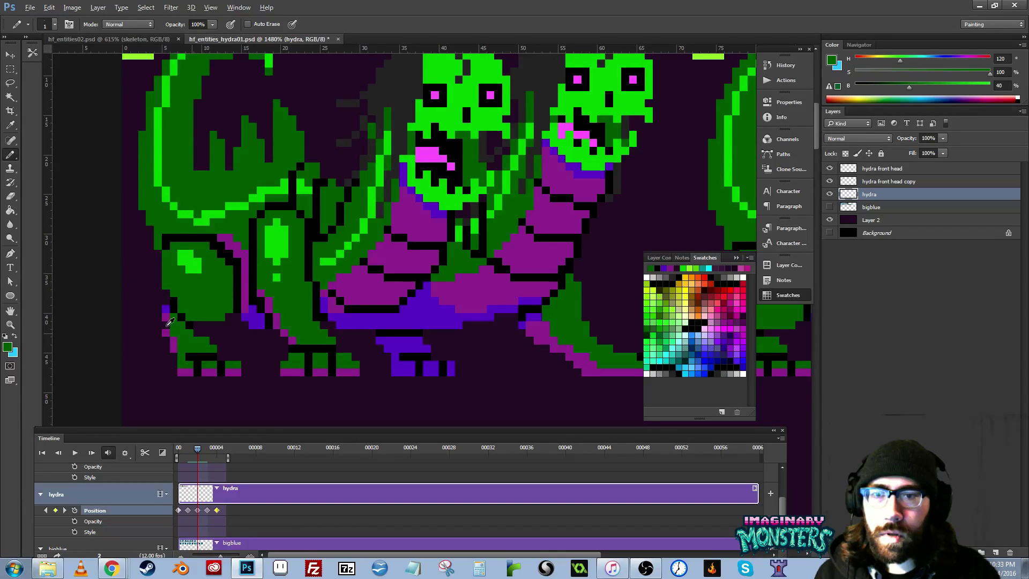
{"action": "left_click", "coordinate": [165, 330], "text": "alt"}
{"action": "left_click_drag", "start_coordinate": [238, 308], "coordinate": [218, 328]}
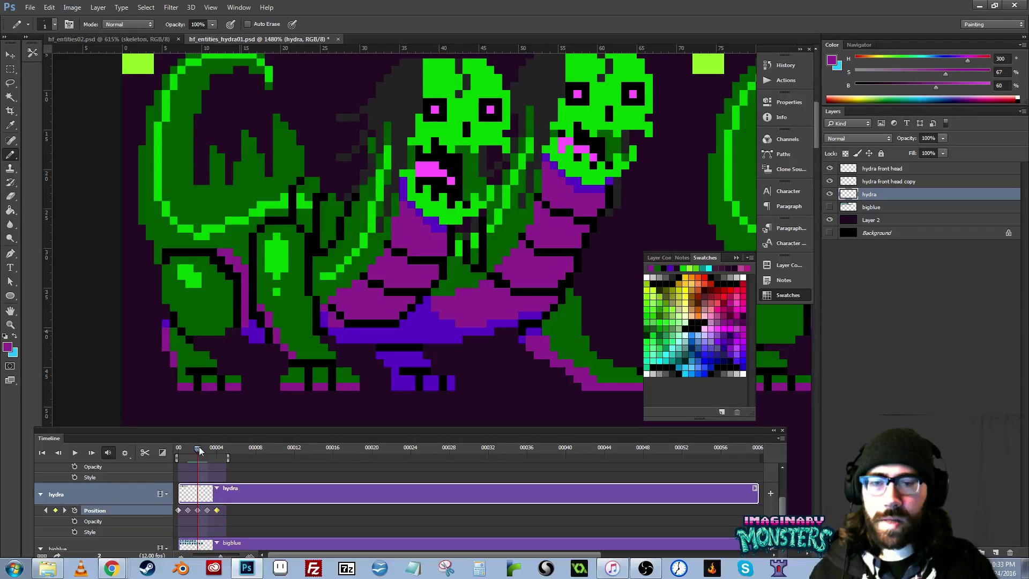
- Return the timeline to its start and compare the hind legs of the bodies across the sprite sheet
{"action": "left_click_drag", "start_coordinate": [198, 449], "coordinate": [178, 451]}
{"action": "left_click", "coordinate": [199, 345], "text": "alt"}
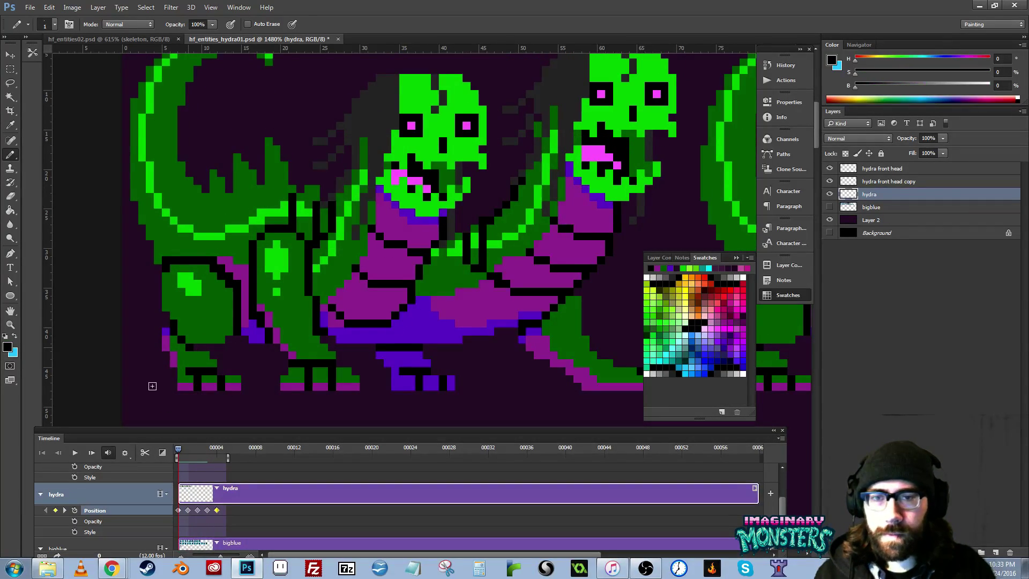
{"action": "left_click_drag", "start_coordinate": [379, 416], "coordinate": [199, 420]}
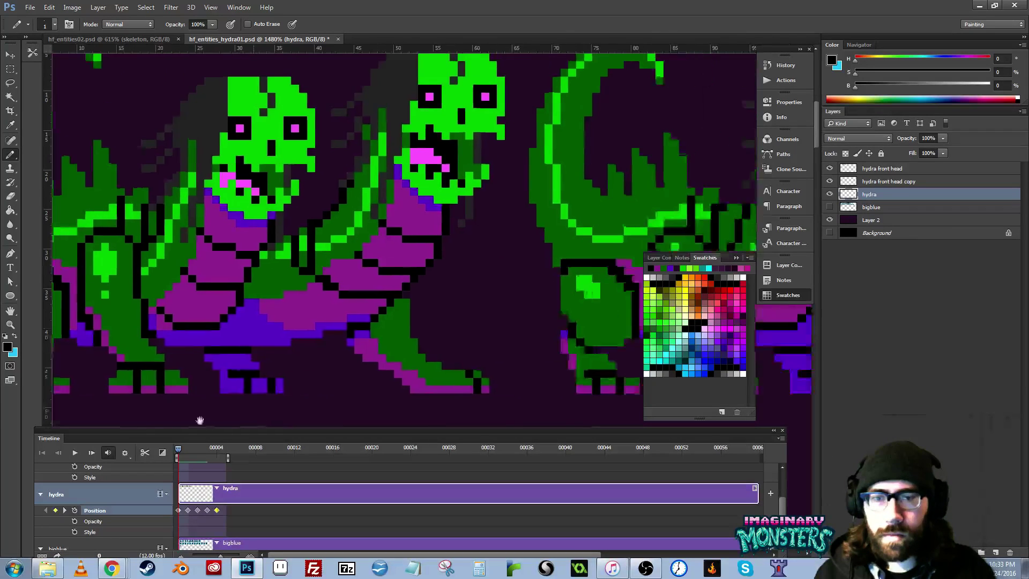
{"action": "left_click_drag", "start_coordinate": [538, 361], "coordinate": [360, 370]}
{"action": "left_click_drag", "start_coordinate": [476, 369], "coordinate": [201, 335]}
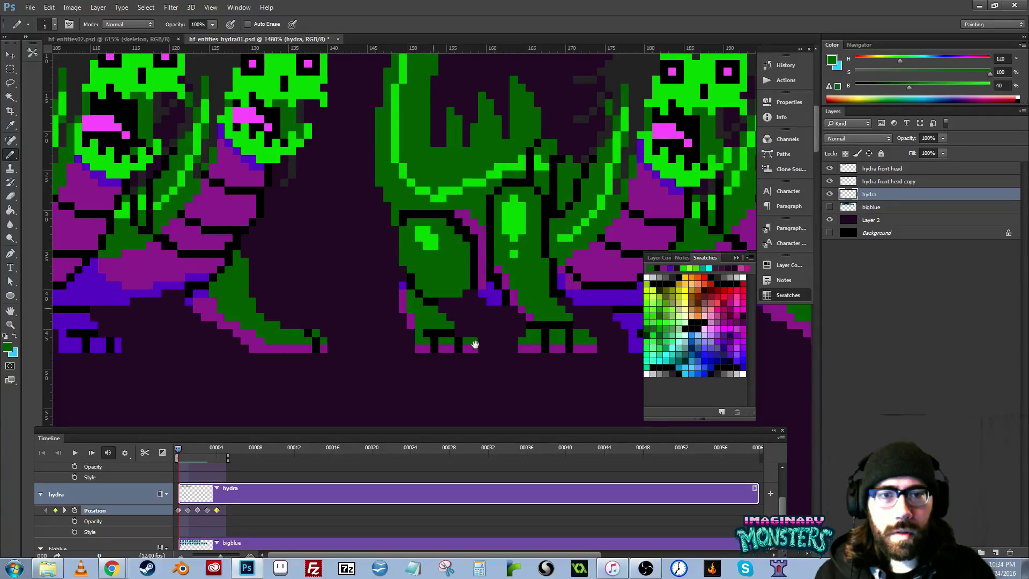
{"action": "left_click_drag", "start_coordinate": [475, 345], "coordinate": [643, 357]}
{"action": "left_click_drag", "start_coordinate": [311, 336], "coordinate": [638, 345]}
{"action": "left_click_drag", "start_coordinate": [327, 333], "coordinate": [578, 338]}
{"action": "left_click_drag", "start_coordinate": [363, 330], "coordinate": [438, 329]}
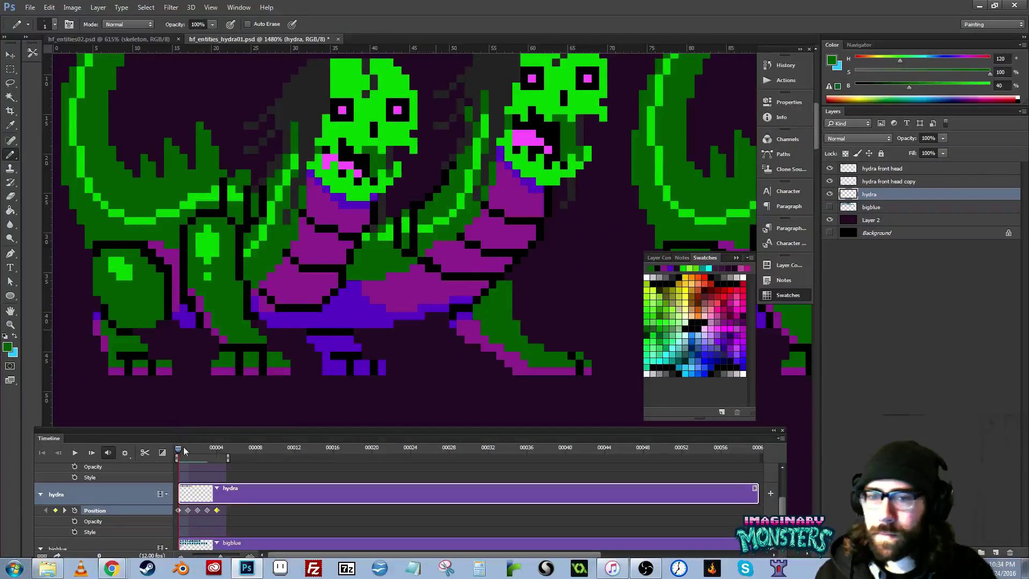
- At timeline frame 2, copy the aligned body's entire hind leg onto the next body in the sprite sheet
{"action": "mouse_move", "coordinate": [178, 449]}
{"action": "left_mouse_down"}
{"action": "mouse_move", "coordinate": [209, 451]}
{"action": "mouse_move", "coordinate": [196, 447]}
{"action": "left_mouse_up"}
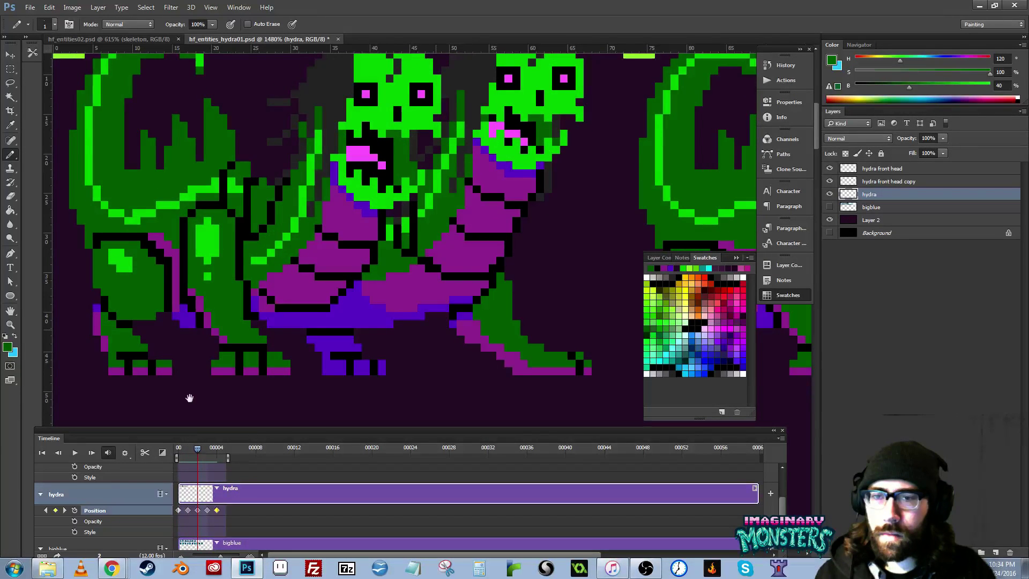
{"action": "left_click_drag", "start_coordinate": [208, 383], "coordinate": [238, 378]}
{"action": "key", "text": "z"}
{"action": "left_click", "coordinate": [229, 386], "text": "alt"}
{"action": "left_click_drag", "start_coordinate": [333, 356], "coordinate": [290, 351]}
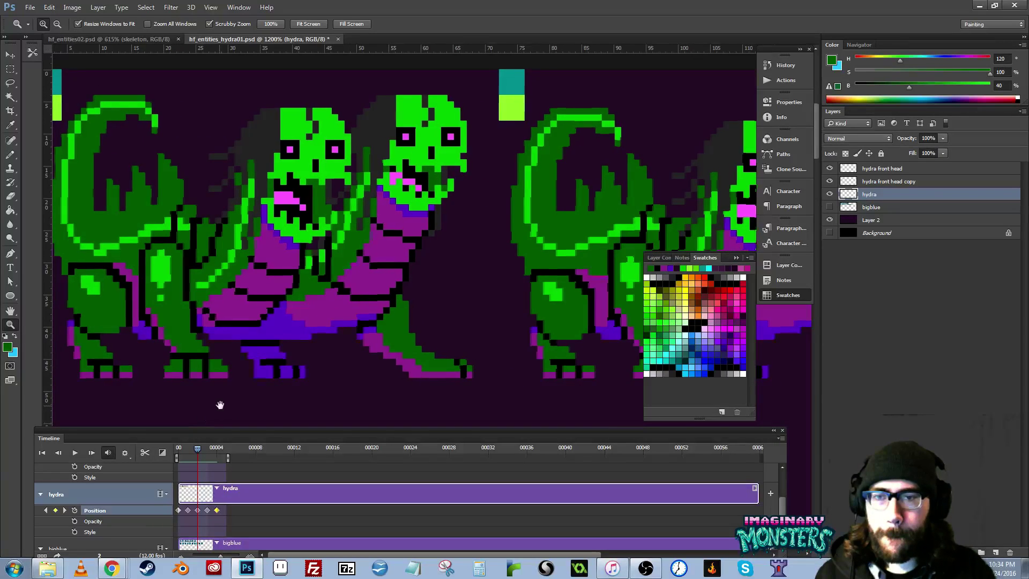
{"action": "left_click_drag", "start_coordinate": [220, 406], "coordinate": [243, 389]}
{"action": "key", "text": "m"}
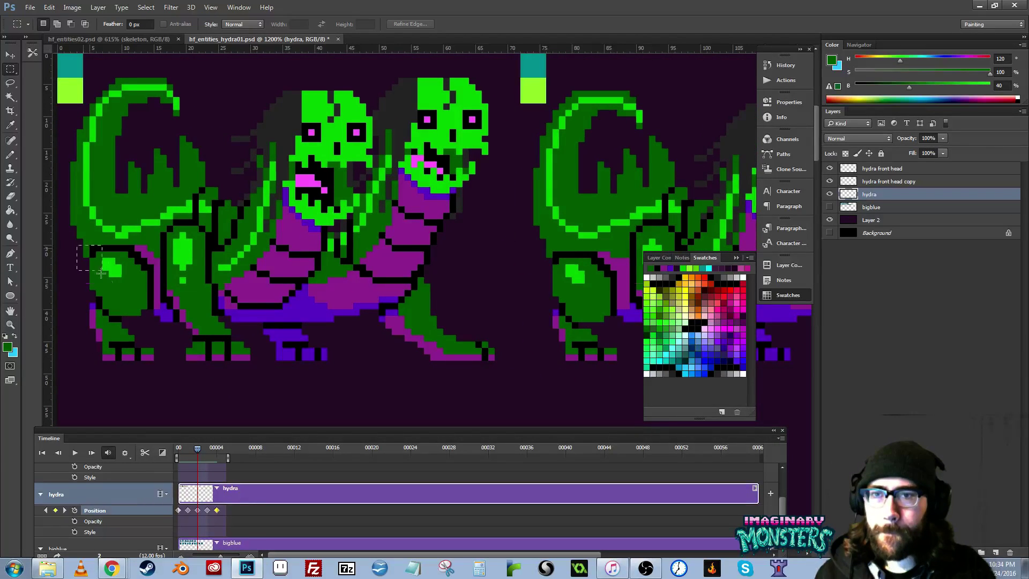
{"action": "left_click_drag", "start_coordinate": [101, 274], "coordinate": [160, 366]}
{"action": "key", "text": "v"}
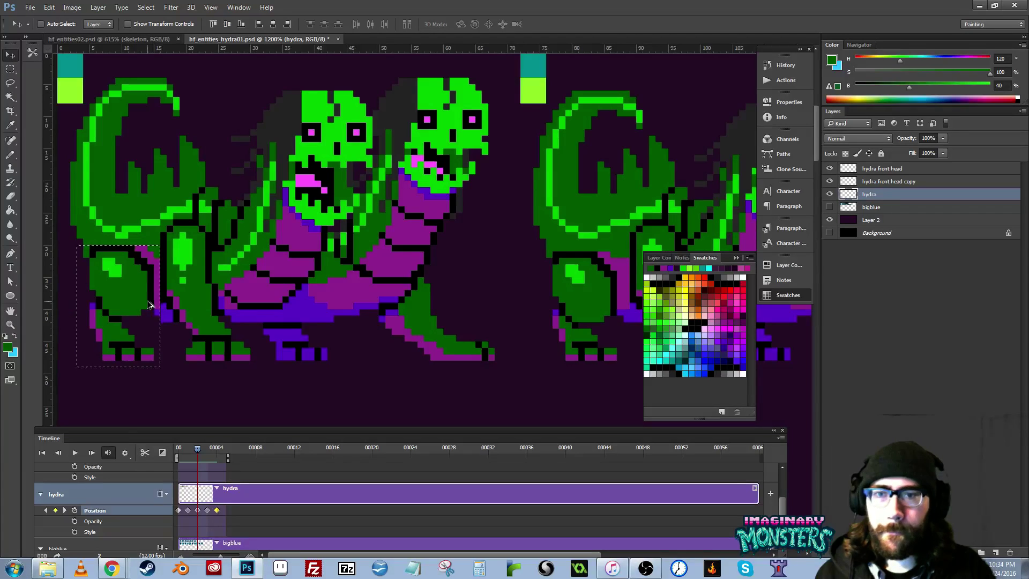
{"action": "left_click_drag", "start_coordinate": [149, 304], "coordinate": [442, 333]}
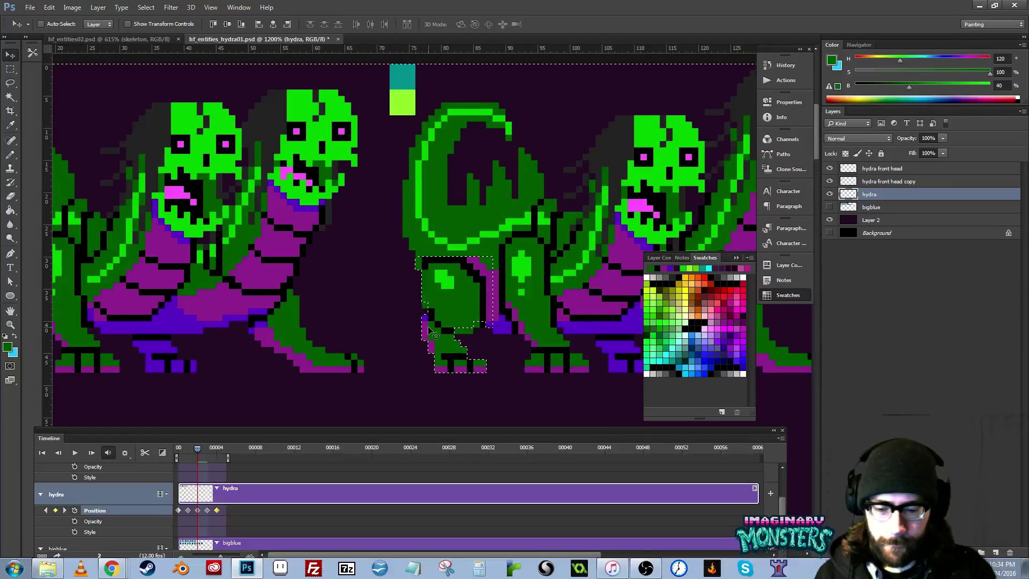
- Erase the old leg's leftover pixels around the copied hind leg and shift its lower part slightly left
{"action": "key", "text": "e"}
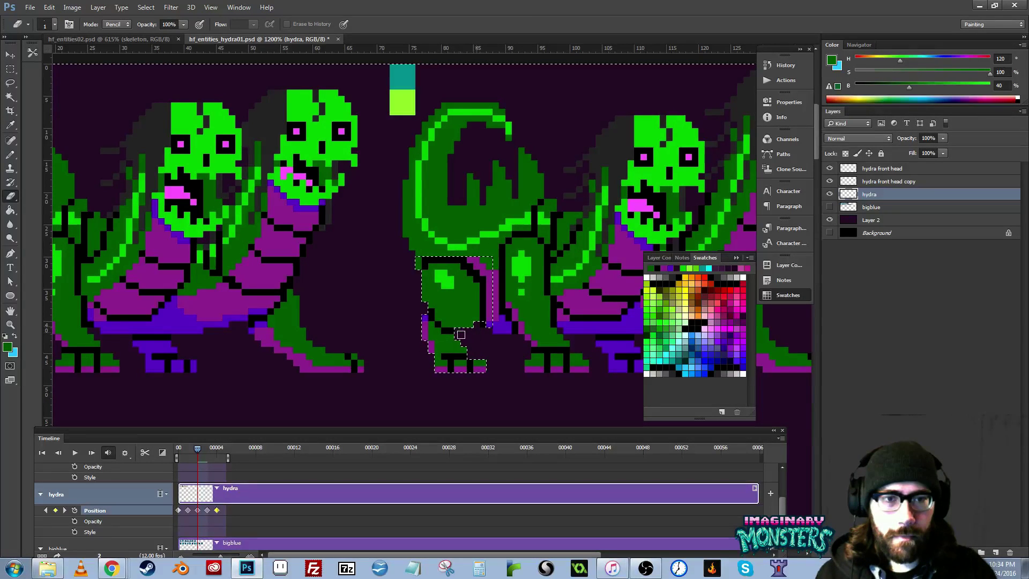
{"action": "mouse_move", "coordinate": [442, 357]}
{"action": "left_mouse_down"}
{"action": "mouse_move", "coordinate": [517, 347]}
{"action": "mouse_move", "coordinate": [446, 322]}
{"action": "mouse_move", "coordinate": [464, 329]}
{"action": "mouse_move", "coordinate": [424, 338]}
{"action": "mouse_move", "coordinate": [459, 381]}
{"action": "mouse_move", "coordinate": [498, 348]}
{"action": "left_mouse_up"}
{"action": "key", "text": "l"}
{"action": "key", "text": "v"}
{"action": "key", "text": "ctrl+d"}
{"action": "left_click_drag", "start_coordinate": [472, 317], "coordinate": [442, 364]}
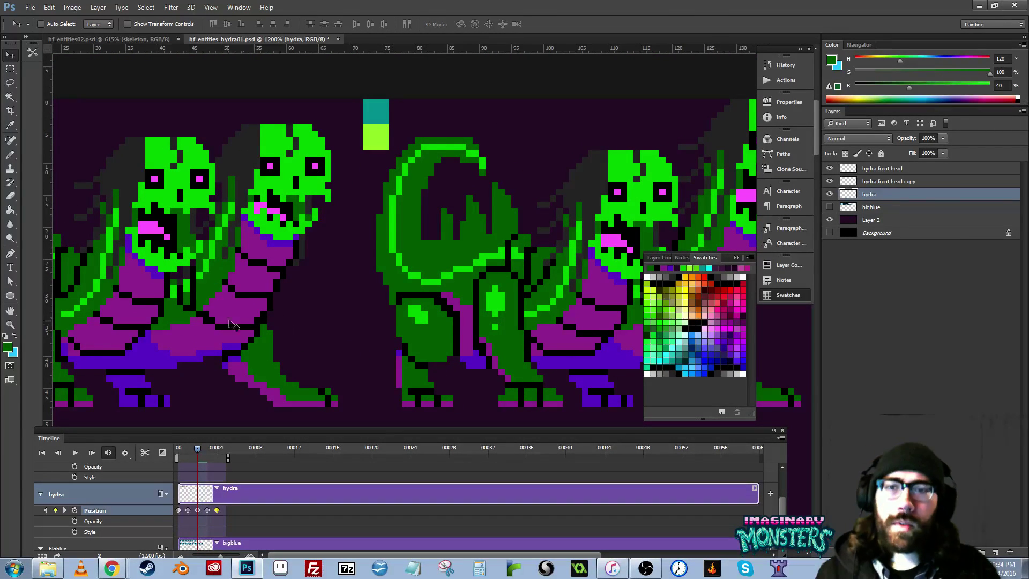
- Scrub from timeline frame 2 to frame 3 and compare the reshaped hind leg with the following body's leg
{"action": "left_click_drag", "start_coordinate": [135, 342], "coordinate": [540, 310]}
{"action": "left_click_drag", "start_coordinate": [381, 334], "coordinate": [349, 357]}
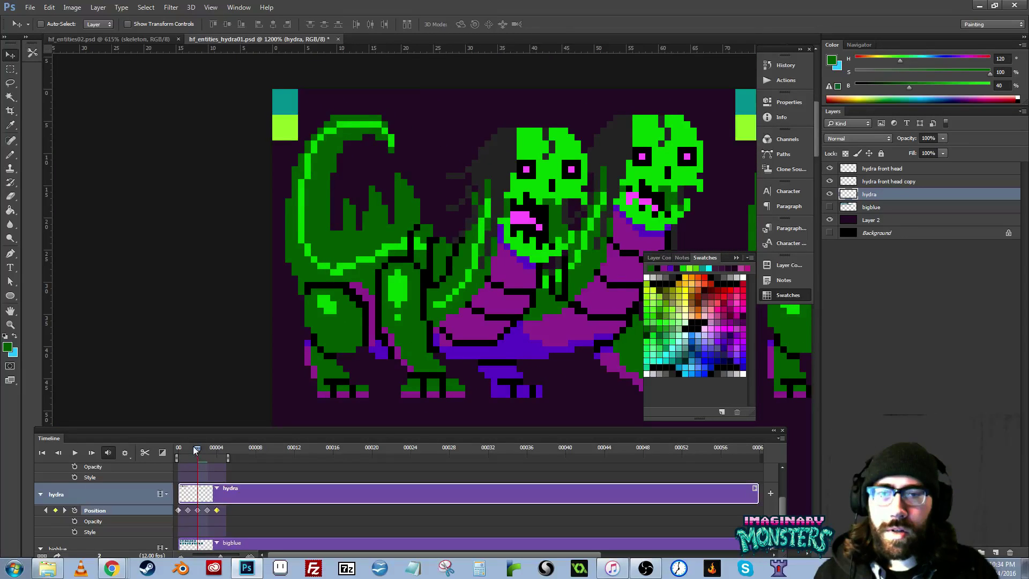
{"action": "mouse_move", "coordinate": [196, 450]}
{"action": "left_mouse_down"}
{"action": "mouse_move", "coordinate": [182, 448]}
{"action": "mouse_move", "coordinate": [210, 441]}
{"action": "left_mouse_up"}
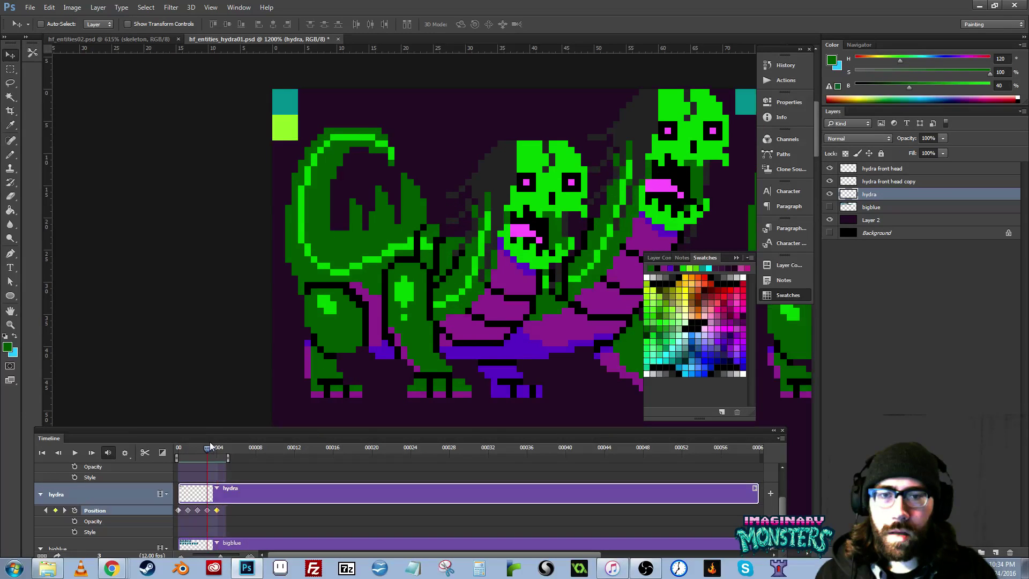
{"action": "left_click_drag", "start_coordinate": [466, 349], "coordinate": [225, 300]}
{"action": "mouse_move", "coordinate": [520, 347]}
{"action": "left_mouse_down"}
{"action": "mouse_move", "coordinate": [264, 315]}
{"action": "mouse_move", "coordinate": [233, 322]}
{"action": "left_mouse_up"}
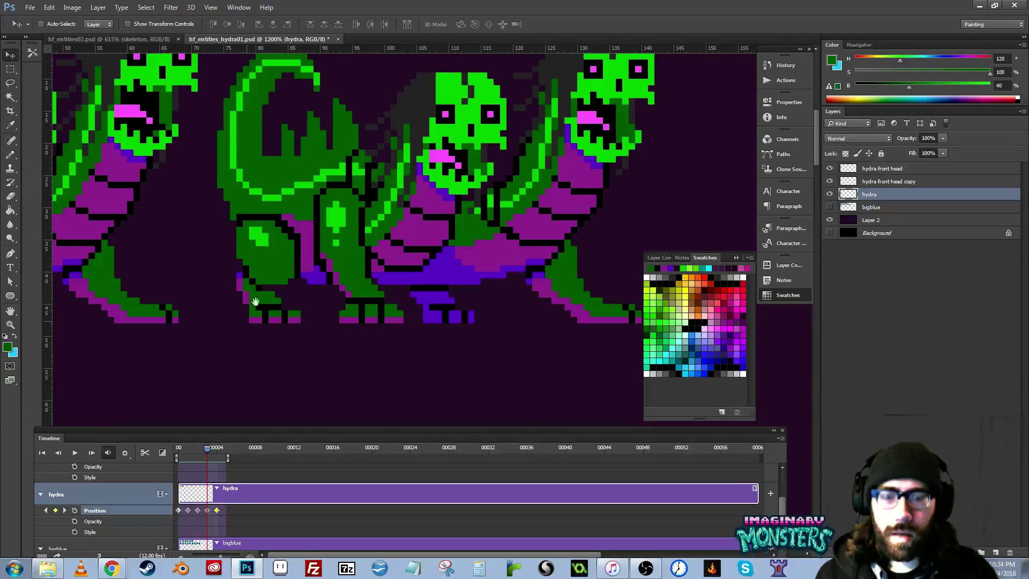
{"action": "key", "text": "m"}
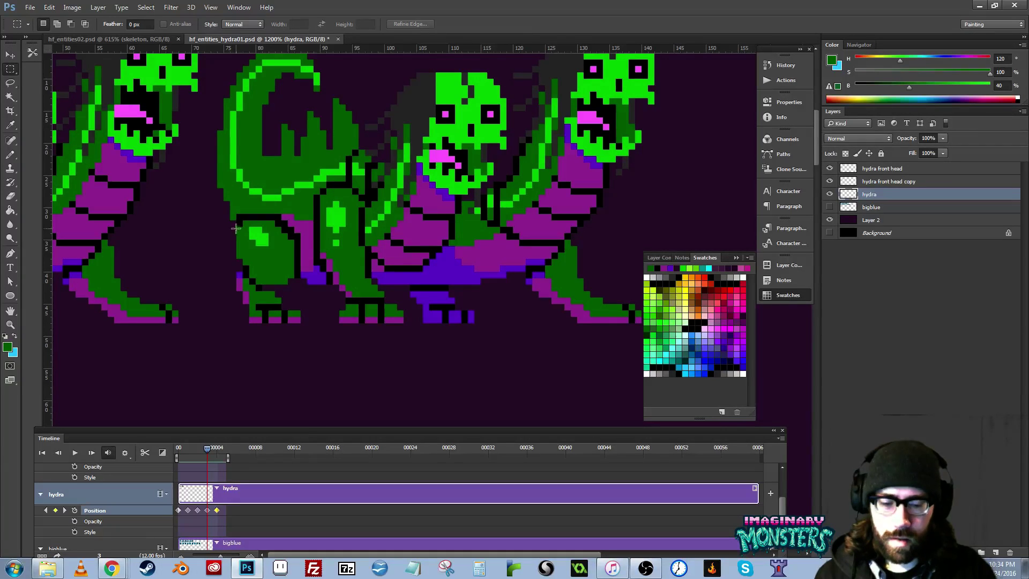
{"action": "key", "text": "l"}
{"action": "left_click_drag", "start_coordinate": [235, 230], "coordinate": [235, 228]}
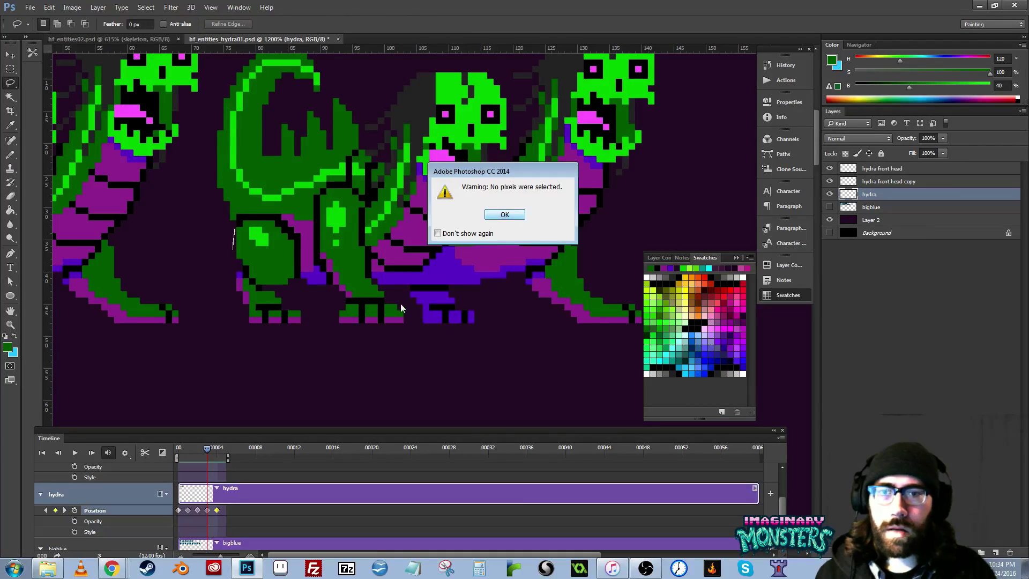
{"action": "key", "text": "Return"}
- Copy the hind leg of the body aligned at timeline frame 3 onto the next body and position it over the old leg
{"action": "left_click_drag", "start_coordinate": [125, 315], "coordinate": [505, 328]}
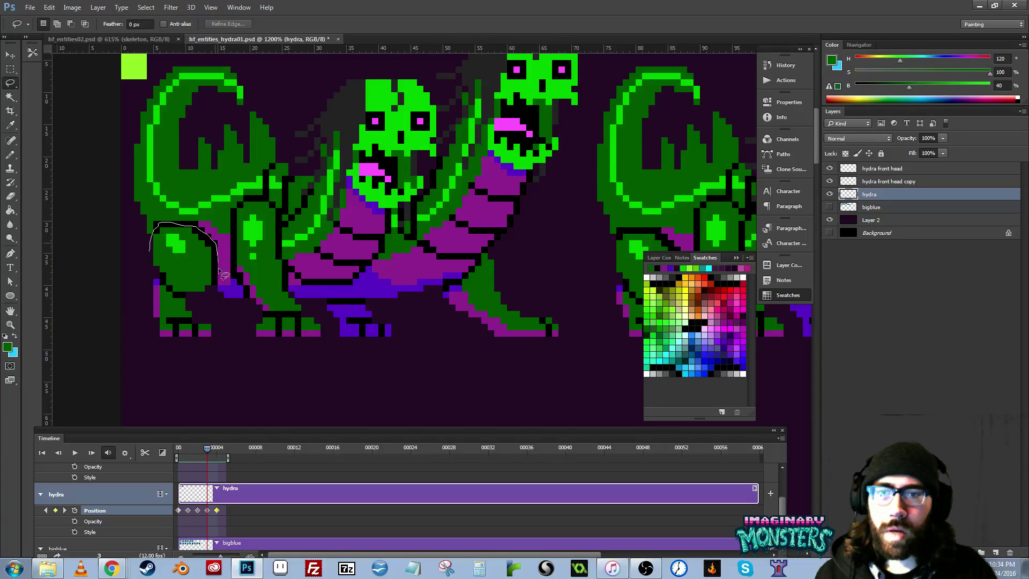
{"action": "left_click_drag", "start_coordinate": [221, 318], "coordinate": [137, 269]}
{"action": "left_click_drag", "start_coordinate": [246, 296], "coordinate": [177, 306]}
{"action": "key", "text": "v"}
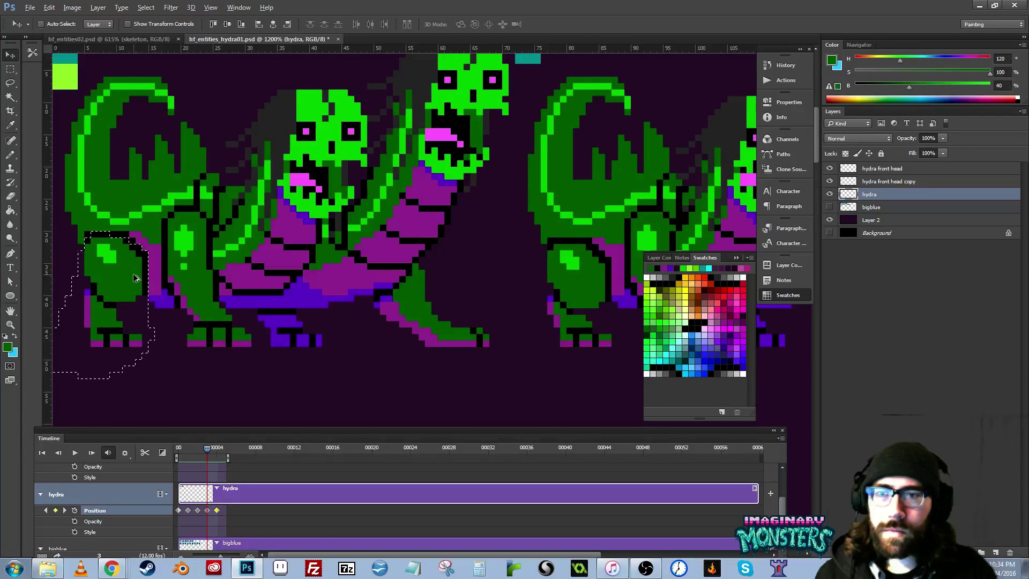
{"action": "mouse_move", "coordinate": [137, 278]}
{"action": "left_mouse_down"}
{"action": "mouse_move", "coordinate": [599, 303]}
{"action": "mouse_move", "coordinate": [462, 315]}
{"action": "left_mouse_up"}
{"action": "left_click_drag", "start_coordinate": [471, 299], "coordinate": [465, 304]}
{"action": "left_click_drag", "start_coordinate": [462, 306], "coordinate": [436, 307]}
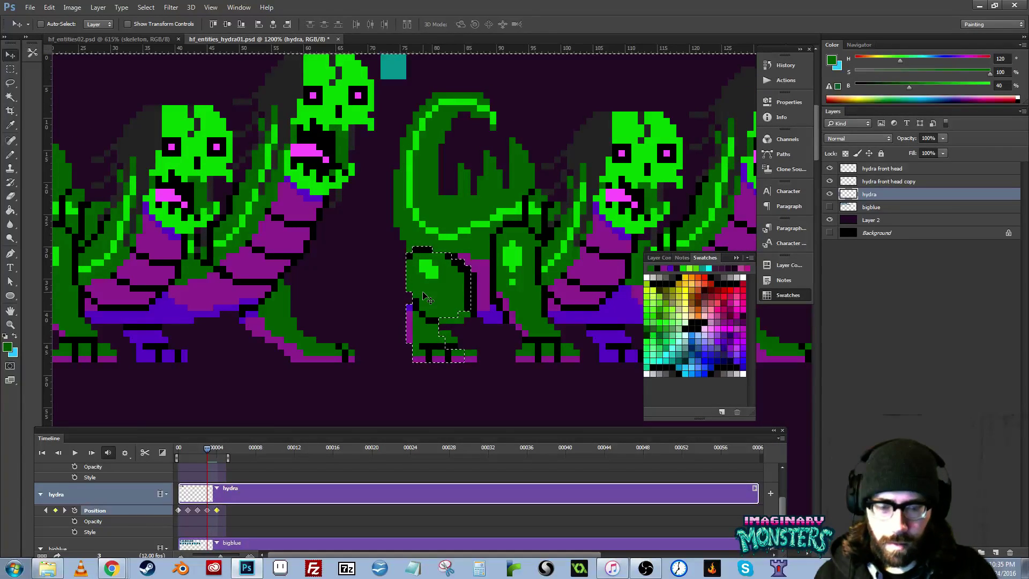
- Erase the old foot's stray pixels beside the newly copied hind leg and clear the selection
{"action": "key", "text": "e"}
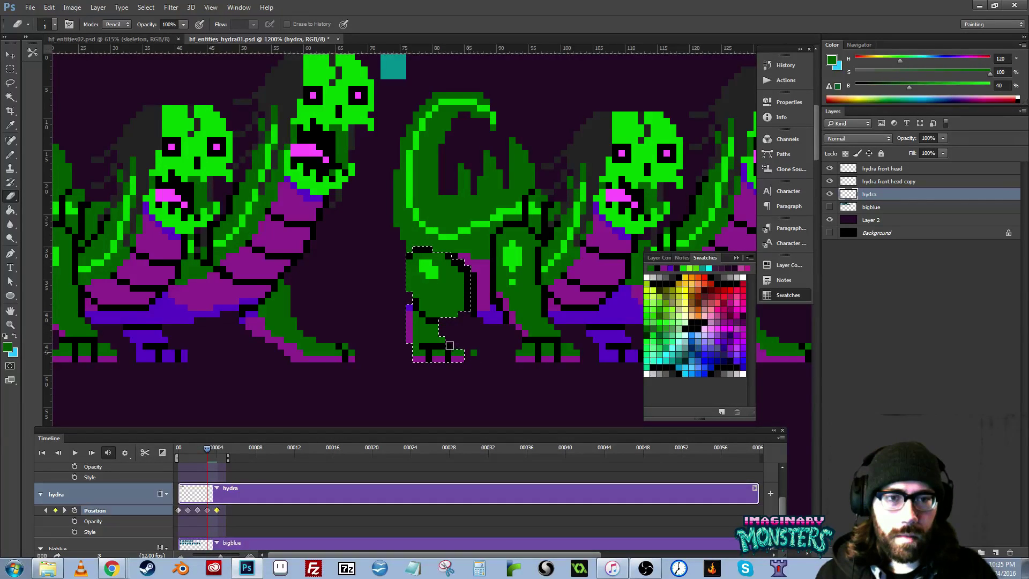
{"action": "left_click_drag", "start_coordinate": [464, 333], "coordinate": [447, 343]}
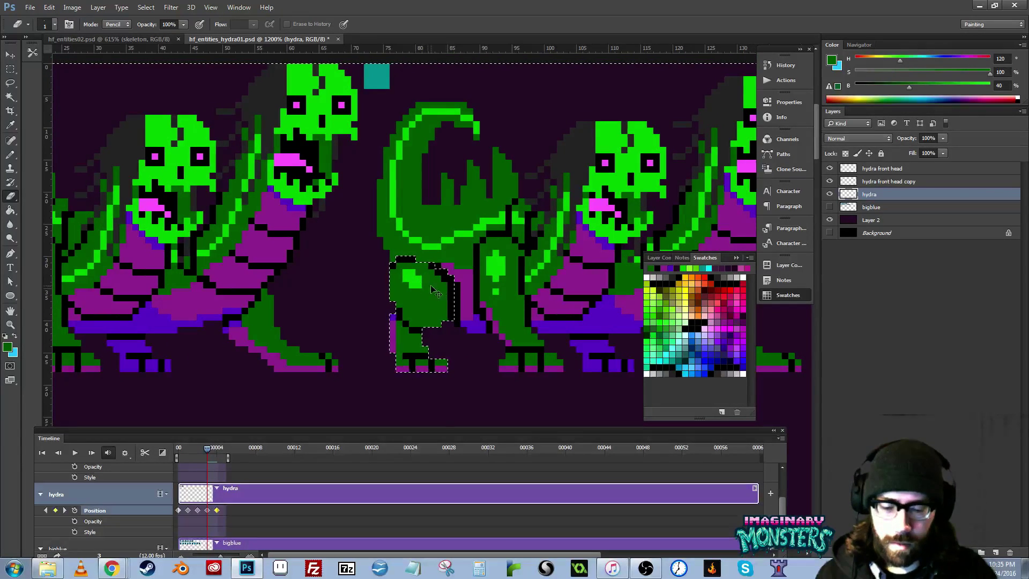
{"action": "key", "text": "ctrl+d"}
- Touch up the copied hind leg's upper outline in black and the belly edge beside it in the sampled purple
{"action": "key", "text": "b"}
{"action": "left_click", "coordinate": [412, 259], "text": "alt"}
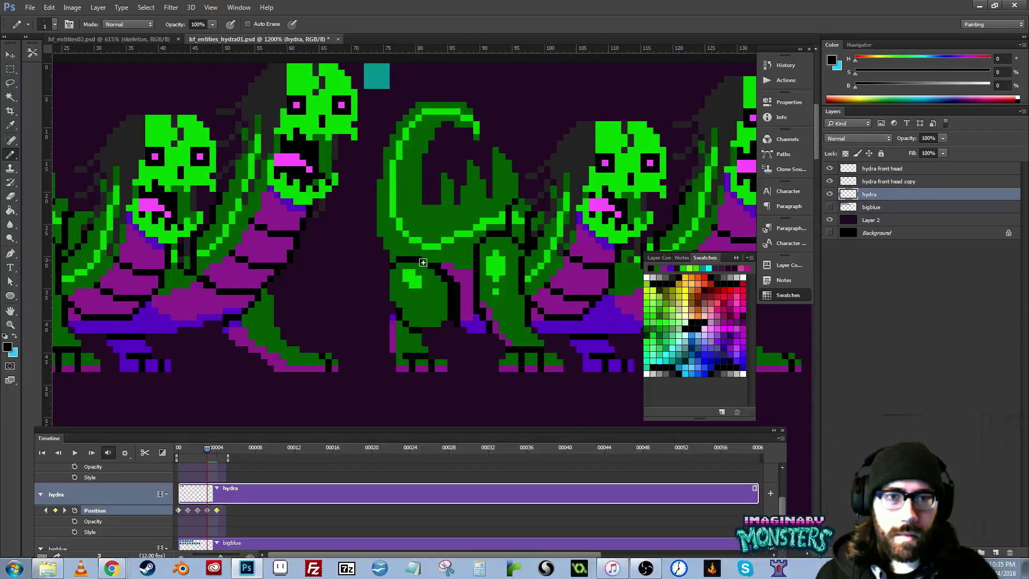
{"action": "left_click_drag", "start_coordinate": [371, 325], "coordinate": [427, 327]}
{"action": "key", "text": "ctrl+z"}
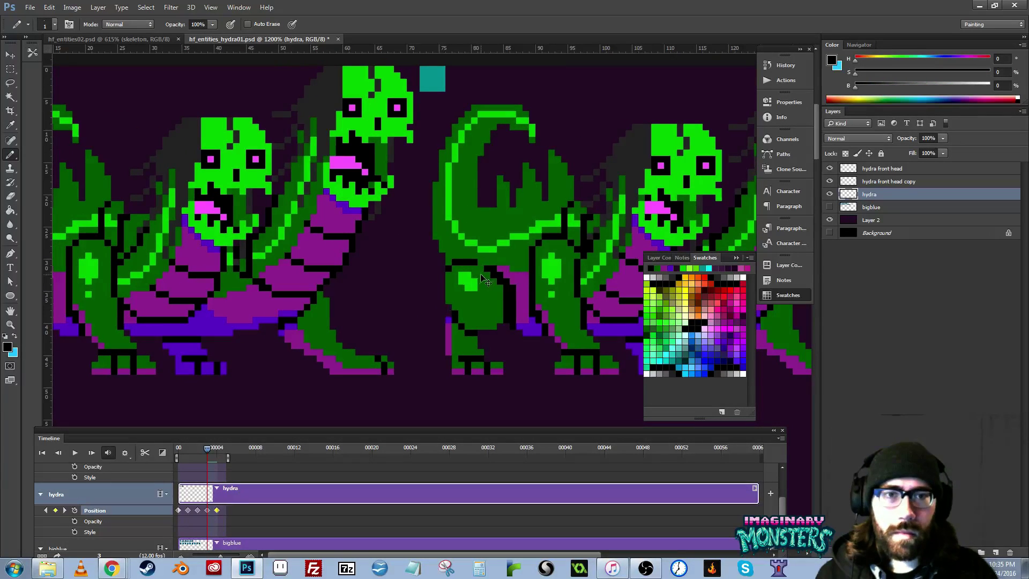
{"action": "left_click_drag", "start_coordinate": [481, 266], "coordinate": [462, 304]}
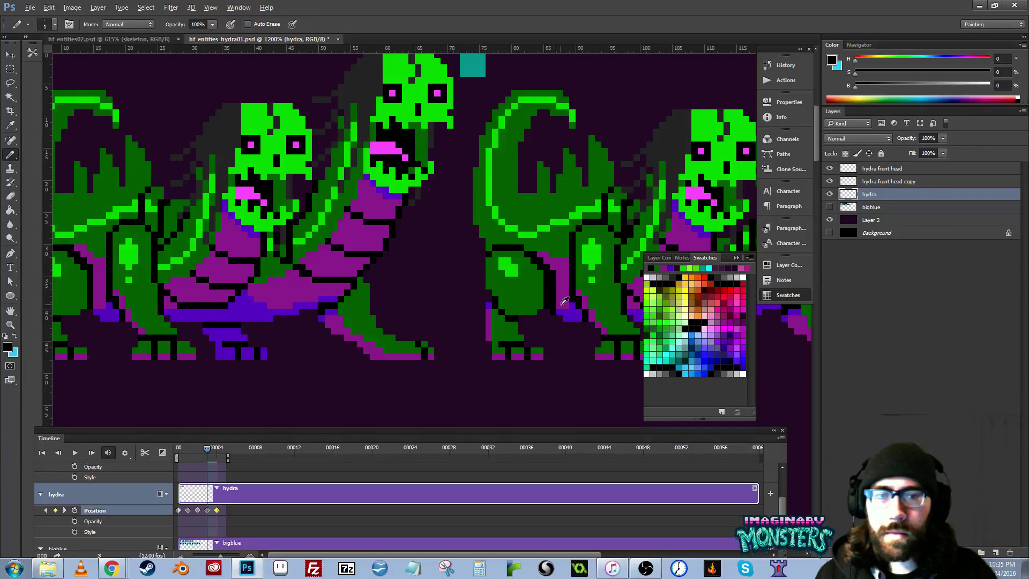
{"action": "left_click", "coordinate": [561, 304], "text": "alt"}
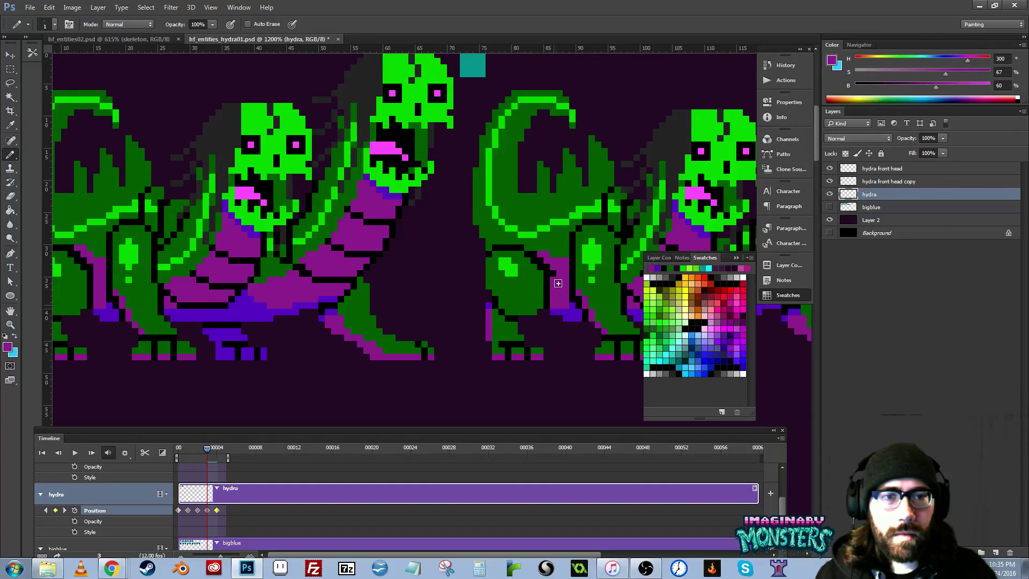
{"action": "left_click_drag", "start_coordinate": [508, 267], "coordinate": [453, 302]}
- Play the animation and scrub its opening frames to compare the hydra's leg poses
{"action": "key", "text": "z"}
{"action": "key", "text": "space"}
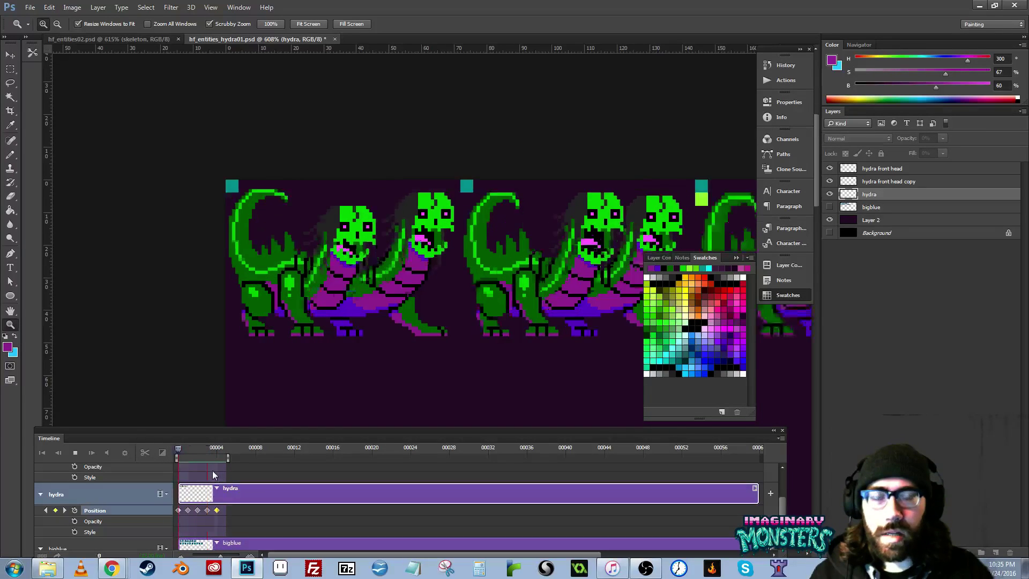
{"action": "key", "text": "space"}
{"action": "left_click", "coordinate": [185, 448]}
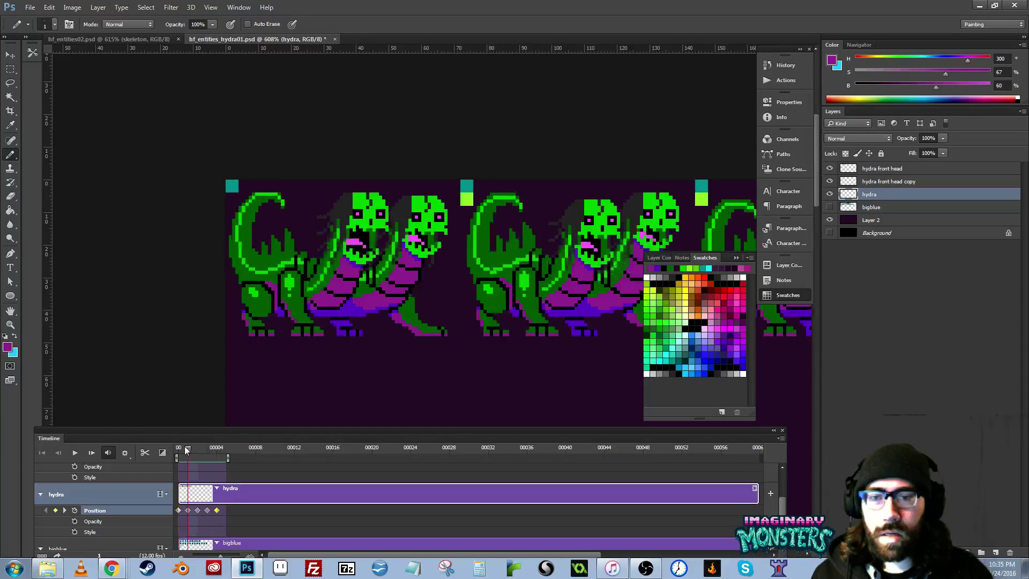
{"action": "left_click_drag", "start_coordinate": [179, 451], "coordinate": [153, 476]}
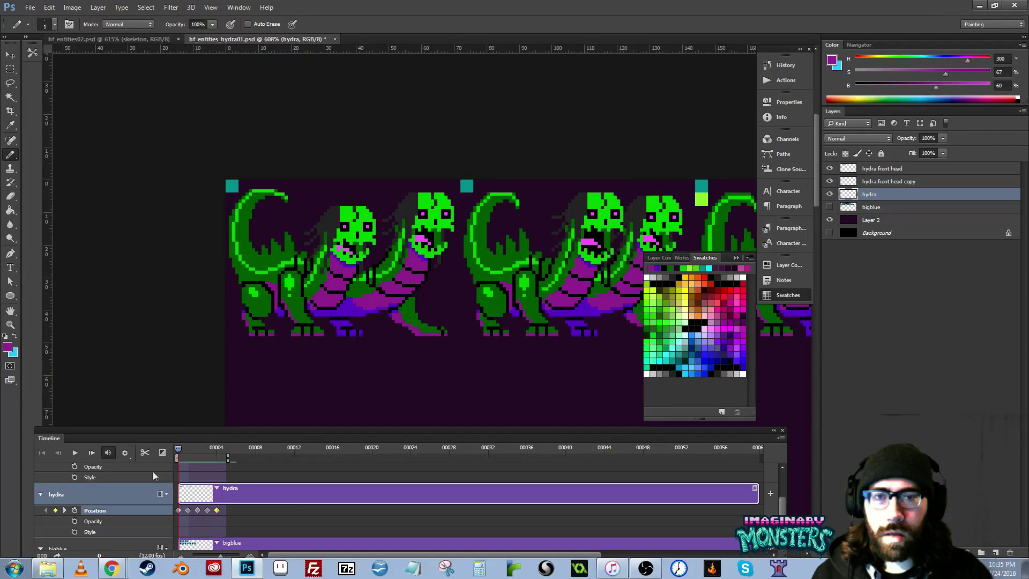
{"action": "left_click_drag", "start_coordinate": [447, 336], "coordinate": [422, 350]}
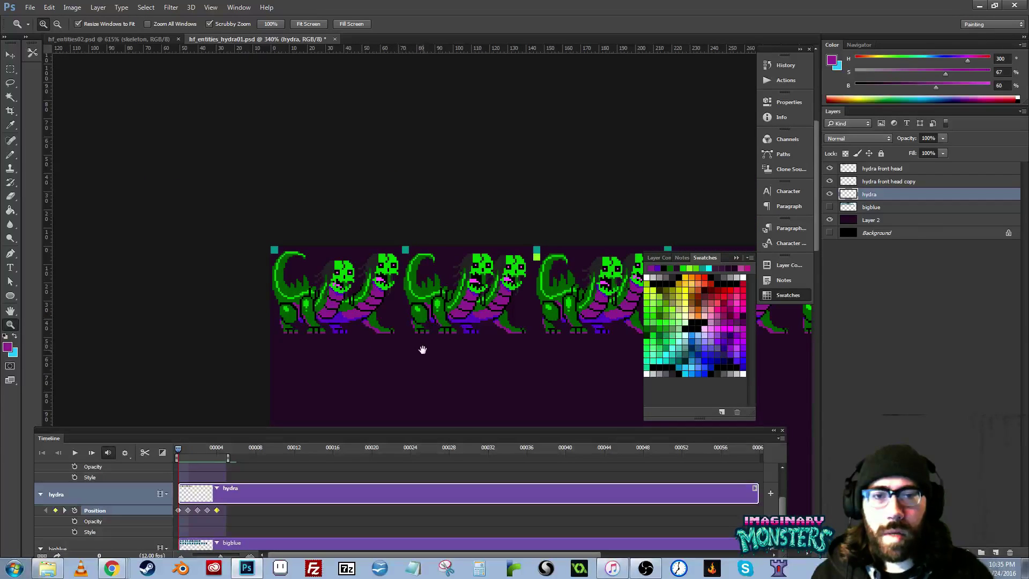
{"action": "key", "text": "b"}
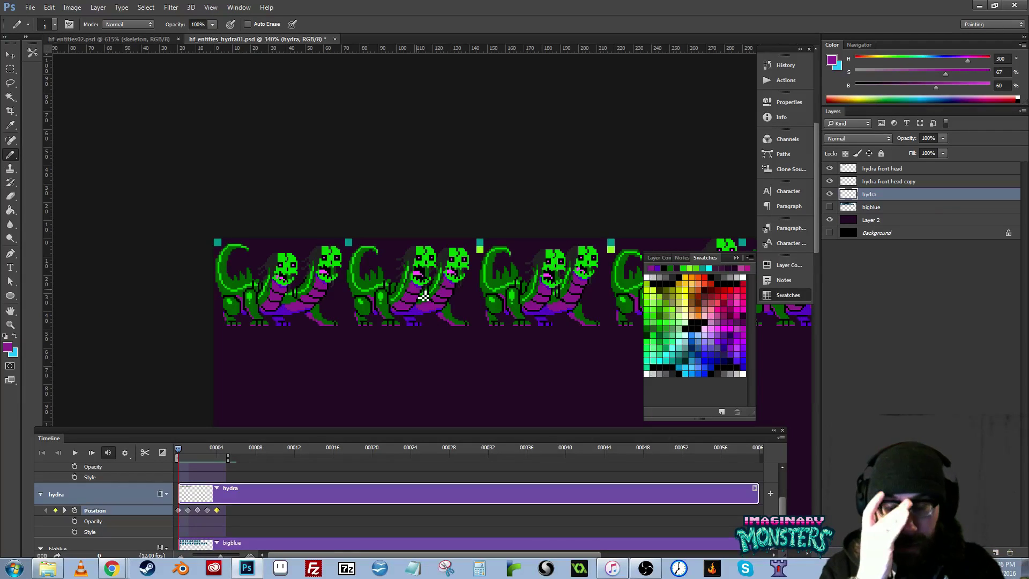
{"action": "mouse_move", "coordinate": [339, 314]}
{"action": "left_mouse_down"}
{"action": "mouse_move", "coordinate": [309, 318]}
{"action": "mouse_move", "coordinate": [314, 302]}
{"action": "mouse_move", "coordinate": [337, 298]}
{"action": "mouse_move", "coordinate": [323, 300]}
{"action": "left_mouse_up"}
{"action": "key", "text": "z"}
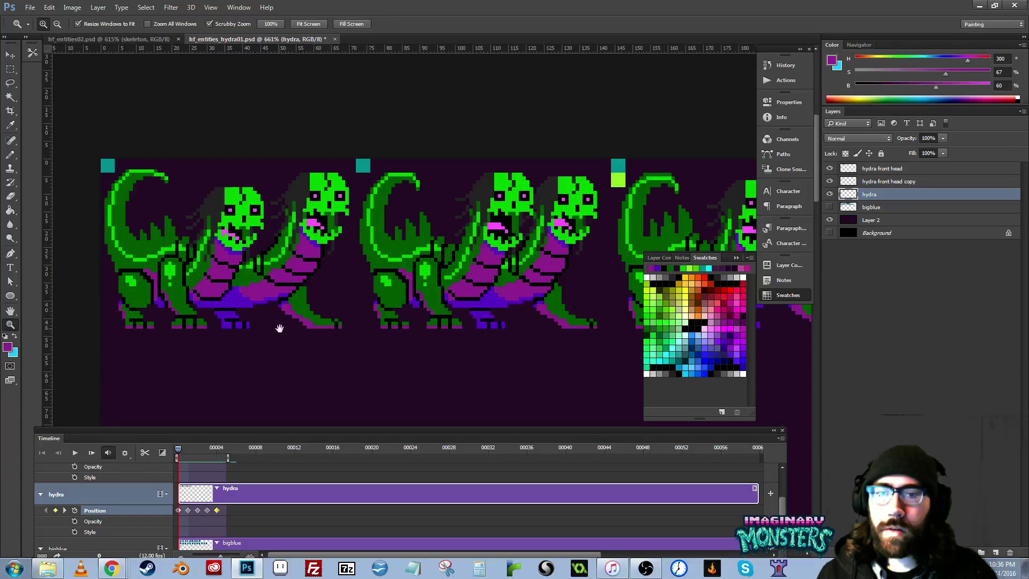
{"action": "left_click_drag", "start_coordinate": [279, 328], "coordinate": [297, 324]}
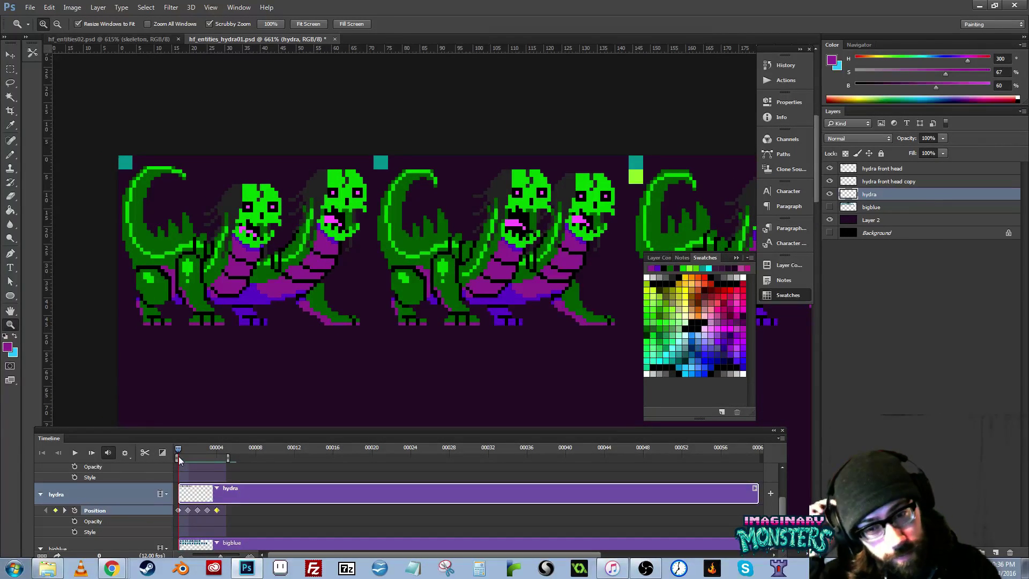
{"action": "left_click_drag", "start_coordinate": [179, 448], "coordinate": [143, 470]}
- Nudge the blue far front feet of the fourth and fifth bodies one pixel left and check them by scrubbing the timeline
{"action": "left_click_drag", "start_coordinate": [420, 387], "coordinate": [302, 368]}
{"action": "key", "text": "m"}
{"action": "left_click_drag", "start_coordinate": [302, 323], "coordinate": [232, 325]}
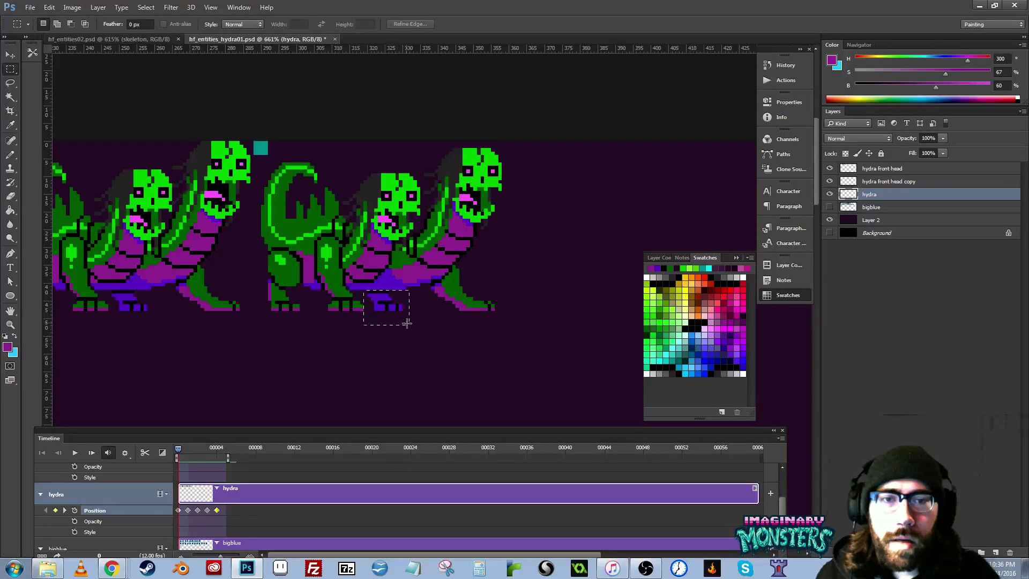
{"action": "left_click_drag", "start_coordinate": [407, 323], "coordinate": [410, 325]}
{"action": "left_click_drag", "start_coordinate": [110, 293], "coordinate": [157, 330]}
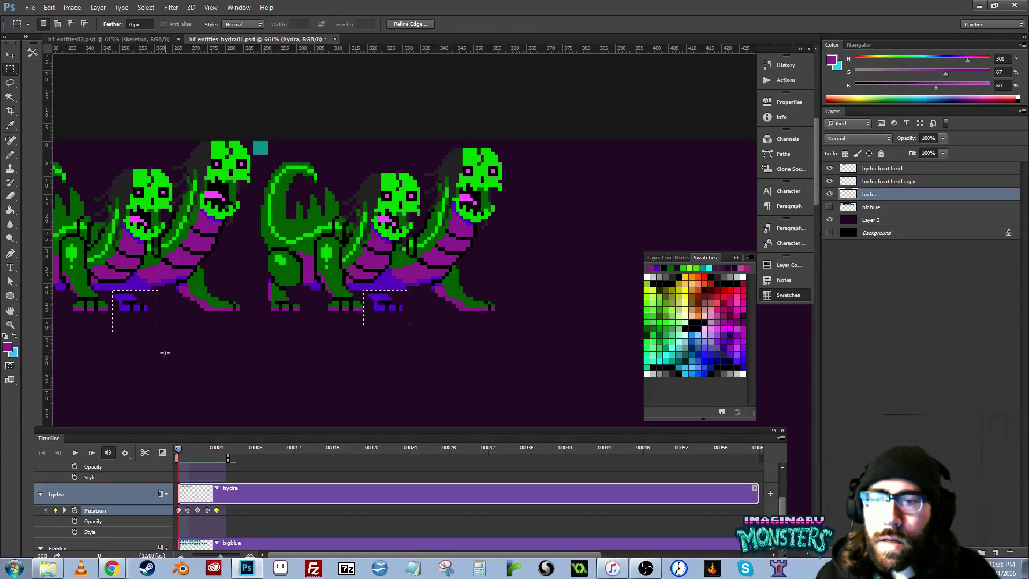
{"action": "key", "text": "v"}
{"action": "key", "text": "Left"}
{"action": "key", "text": "ctrl+d"}
{"action": "left_click_drag", "start_coordinate": [496, 375], "coordinate": [459, 380]}
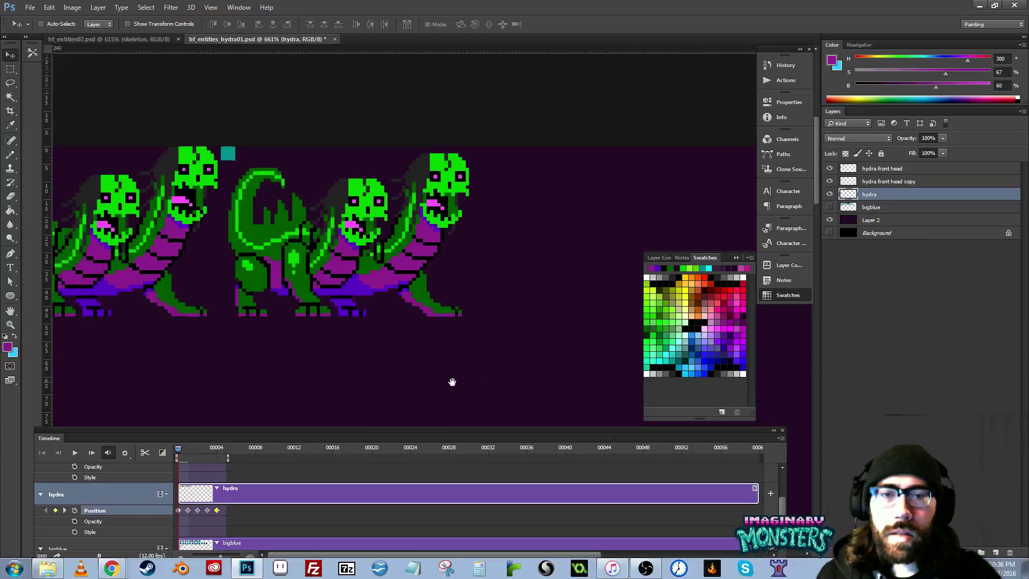
{"action": "left_click_drag", "start_coordinate": [206, 366], "coordinate": [534, 386]}
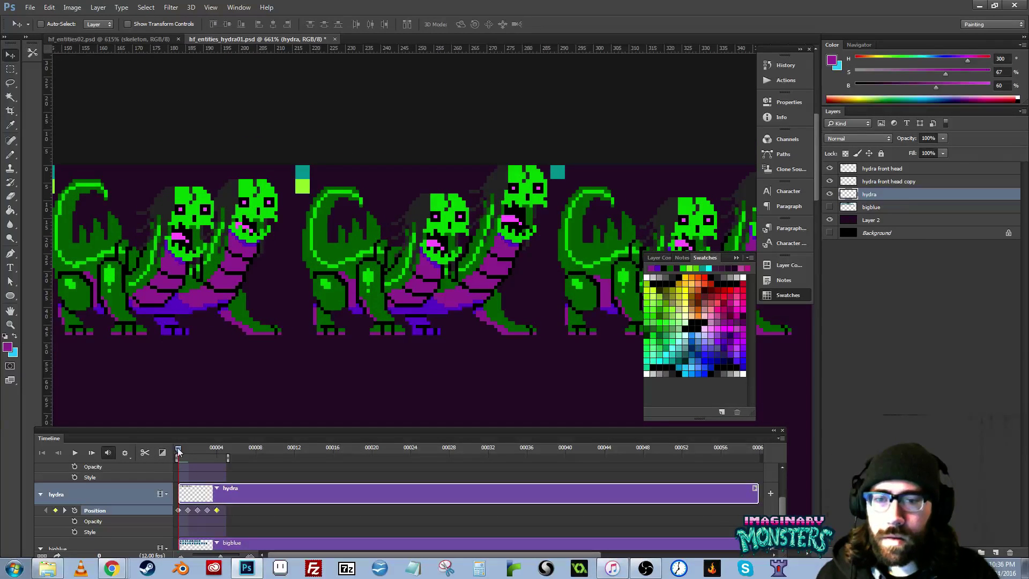
{"action": "left_click_drag", "start_coordinate": [179, 452], "coordinate": [134, 449]}
- Try shifting the green outstretched front feet of the fourth and fifth bodies one pixel left
{"action": "left_click_drag", "start_coordinate": [388, 368], "coordinate": [231, 364]}
{"action": "key", "text": "z"}
{"action": "left_click_drag", "start_coordinate": [326, 318], "coordinate": [348, 284]}
{"action": "key", "text": "l"}
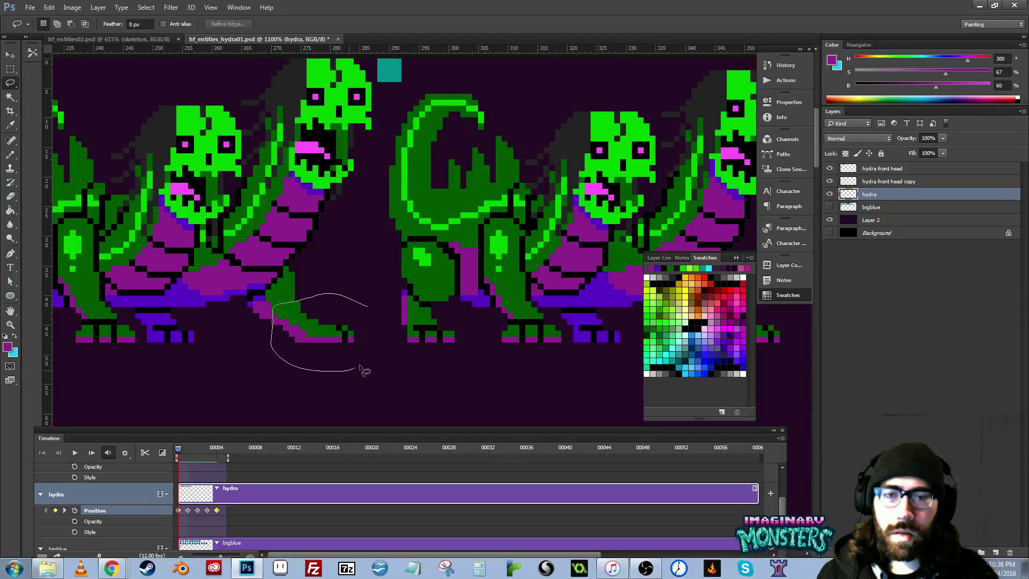
{"action": "left_click_drag", "start_coordinate": [364, 370], "coordinate": [365, 370]}
{"action": "left_click_drag", "start_coordinate": [503, 351], "coordinate": [278, 333]}
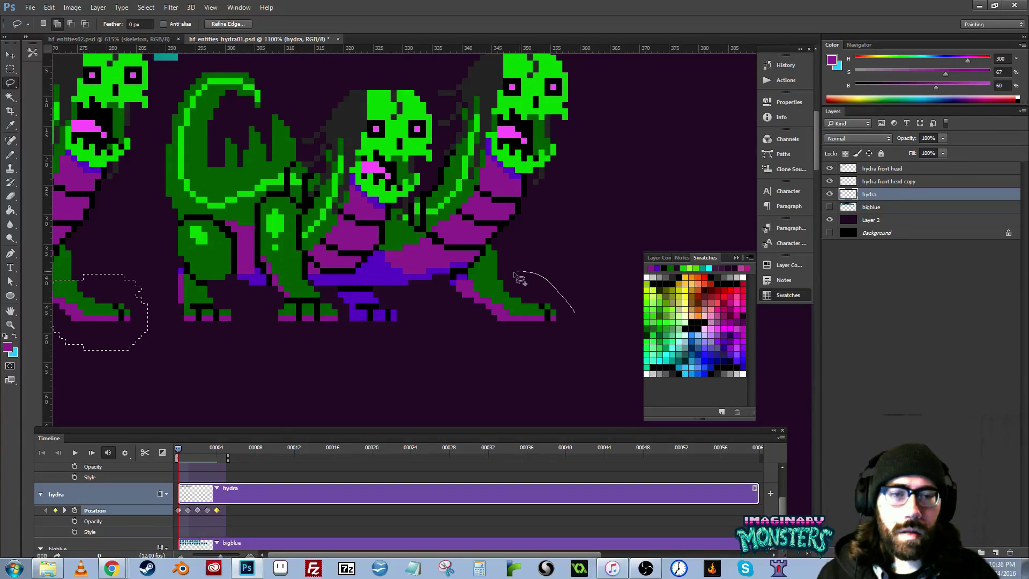
{"action": "left_click_drag", "start_coordinate": [492, 358], "coordinate": [616, 352]}
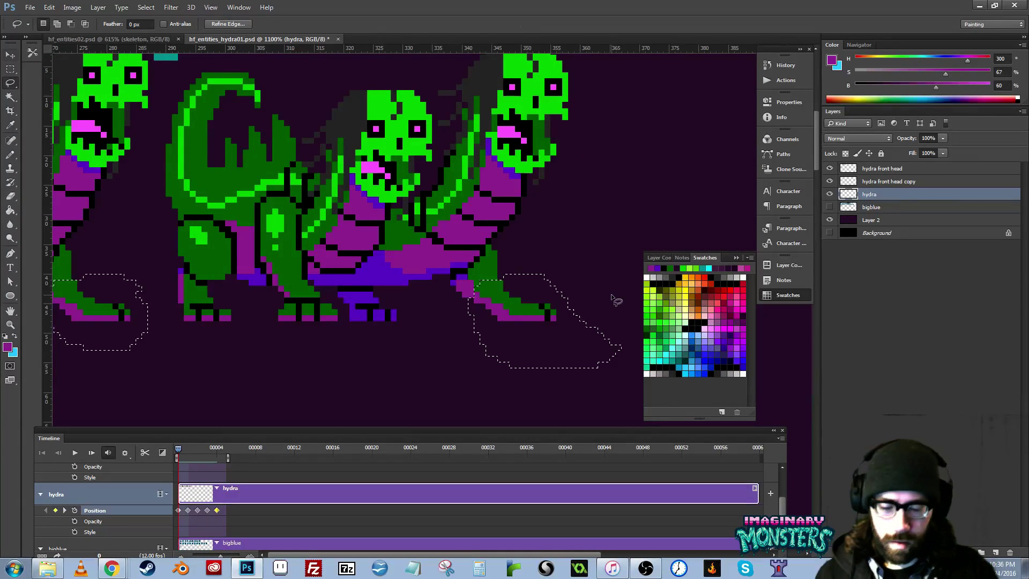
{"action": "key", "text": "v"}
{"action": "key", "text": "Left"}
{"action": "key", "text": "ctrl+d"}
- Inspect the shifted front feet across the sprite sheet and play the animation to judge their movement
{"action": "left_click_drag", "start_coordinate": [213, 304], "coordinate": [407, 308]}
{"action": "key", "text": "z"}
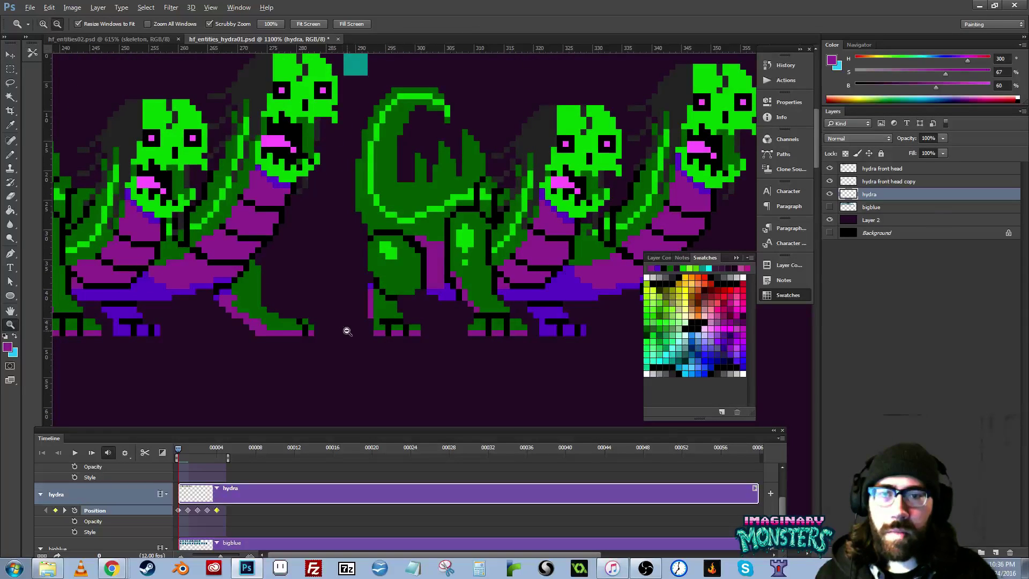
{"action": "left_click", "coordinate": [332, 332], "text": "alt"}
{"action": "scroll", "coordinate": [274, 303], "scroll_direction": "up", "scroll_amount": 3}
{"action": "key", "text": "b"}
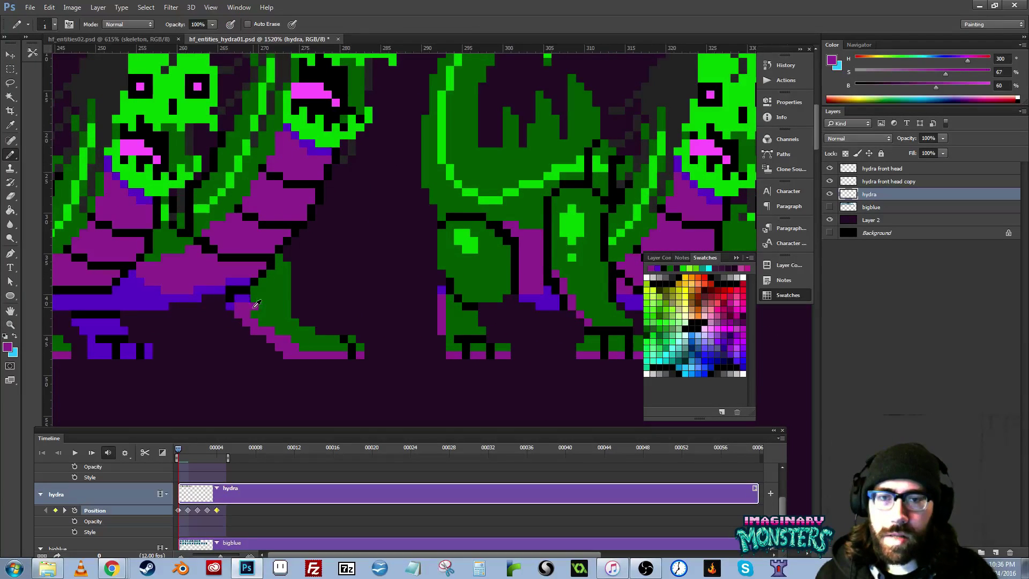
{"action": "left_click_drag", "start_coordinate": [483, 311], "coordinate": [166, 316]}
{"action": "mouse_move", "coordinate": [509, 313]}
{"action": "left_mouse_down"}
{"action": "mouse_move", "coordinate": [262, 325]}
{"action": "mouse_move", "coordinate": [235, 349]}
{"action": "left_mouse_up"}
{"action": "key", "text": "z"}
{"action": "left_click_drag", "start_coordinate": [180, 369], "coordinate": [515, 343]}
{"action": "left_click_drag", "start_coordinate": [177, 360], "coordinate": [431, 348]}
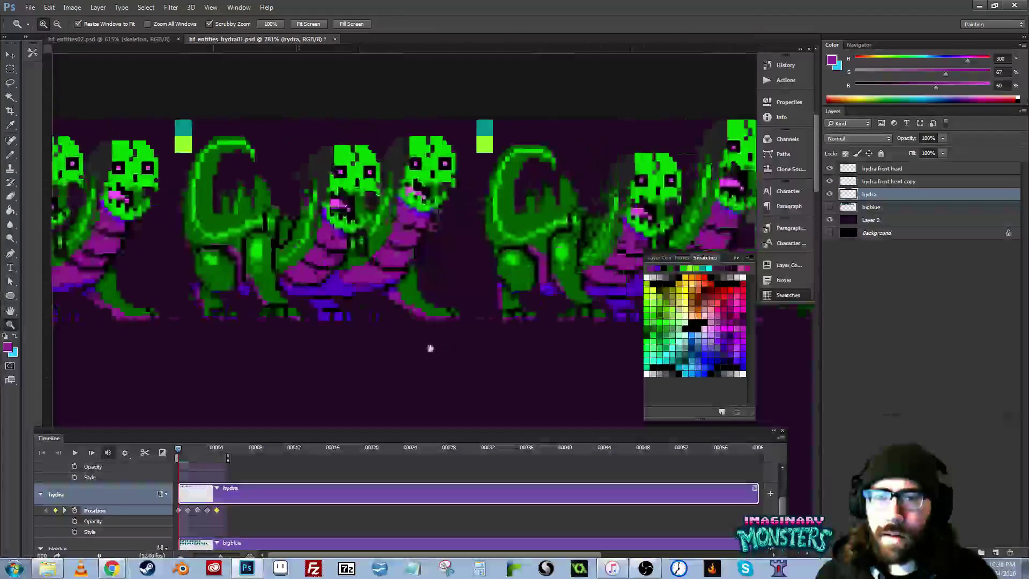
{"action": "key", "text": "space"}
{"action": "key", "text": "b"}
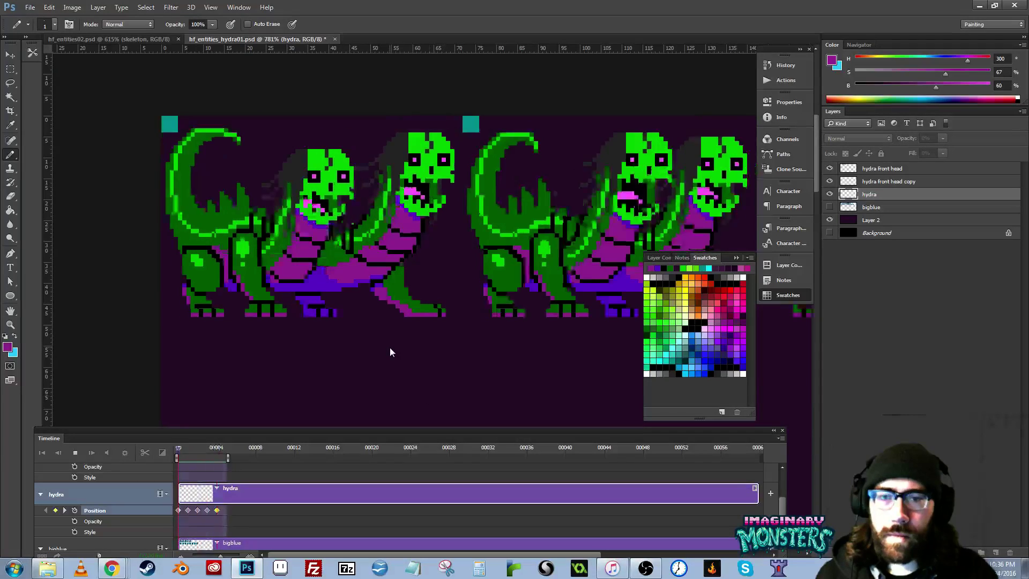
{"action": "key", "text": "space"}
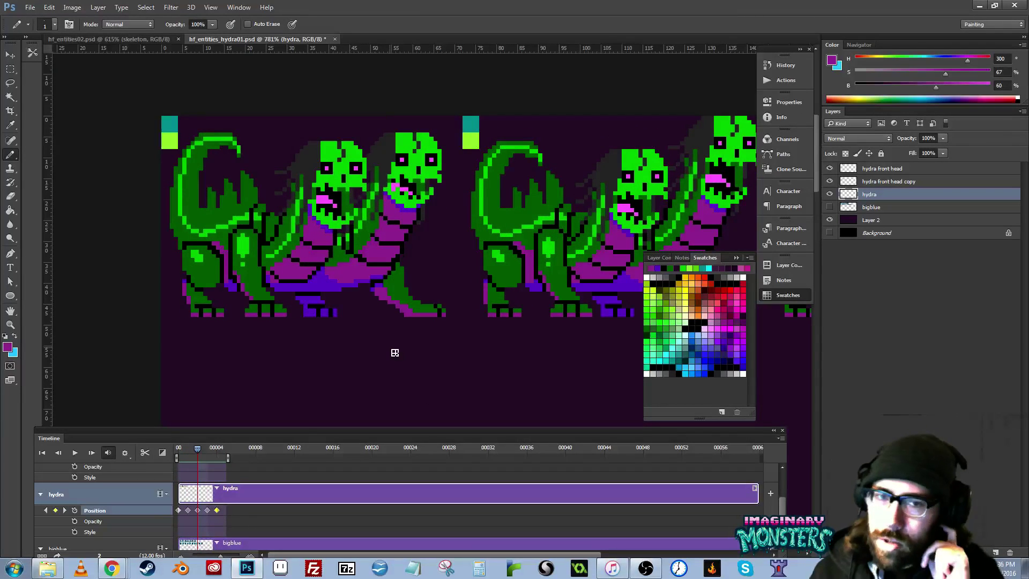
- Undo the leftward shift of the outstretched front feet on the fourth and fifth bodies
{"action": "key", "text": "ctrl+z"}
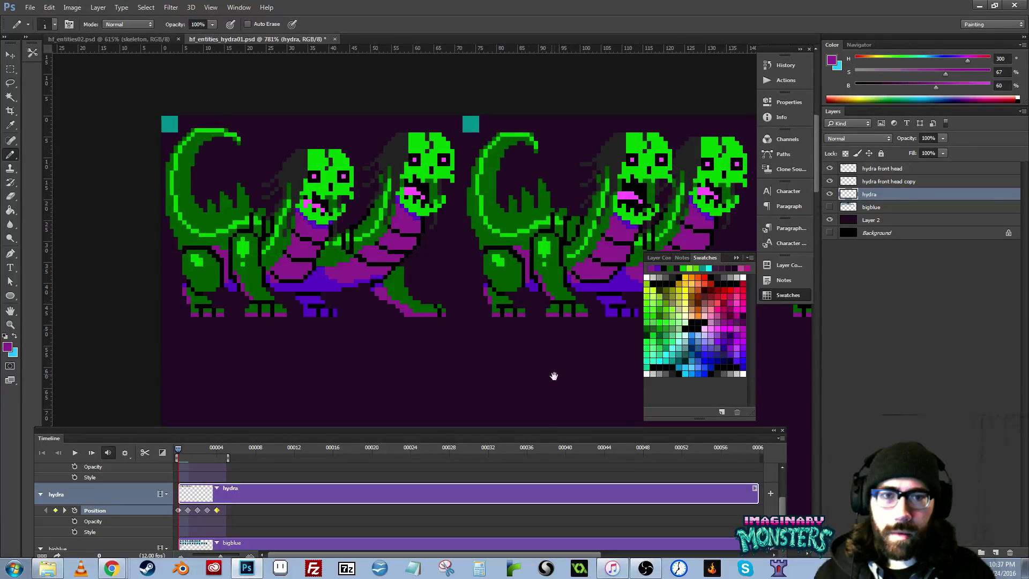
{"action": "left_click_drag", "start_coordinate": [554, 376], "coordinate": [266, 312]}
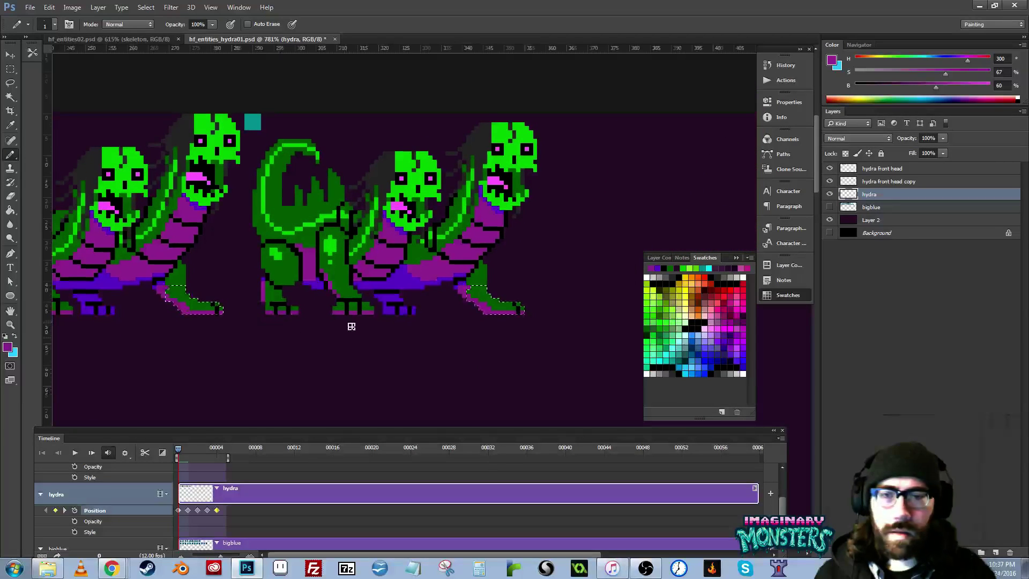
{"action": "key", "text": "ctrl+alt+z"}
{"action": "key", "text": "ctrl+alt+z"}
{"action": "key", "text": "ctrl+alt+z"}
{"action": "left_click_drag", "start_coordinate": [320, 349], "coordinate": [330, 361]}
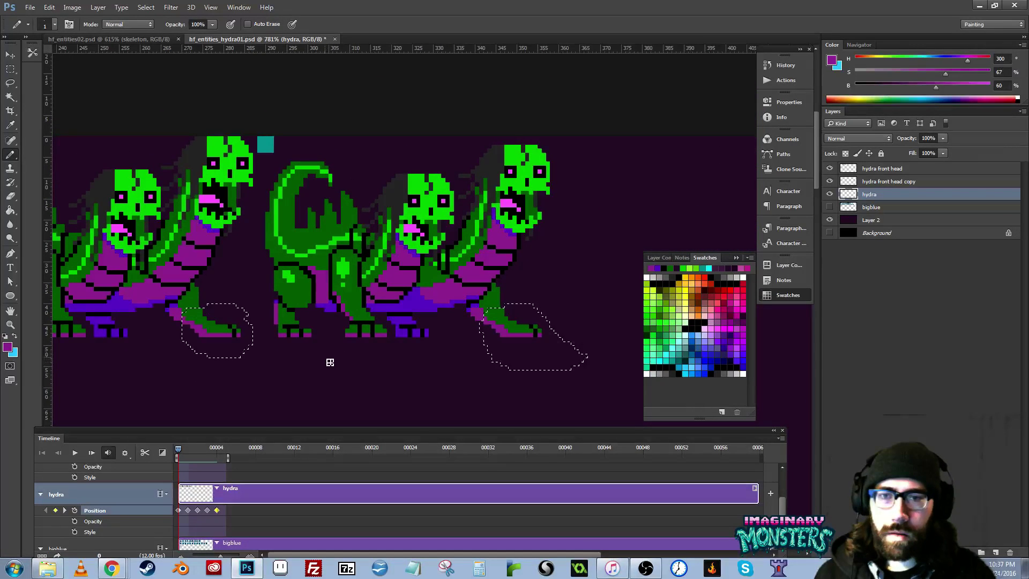
- Show the guide lines and nudge the outstretched front feet of the third, fourth and fifth bodies one pixel right
{"action": "key", "text": "ctrl+semicolon"}
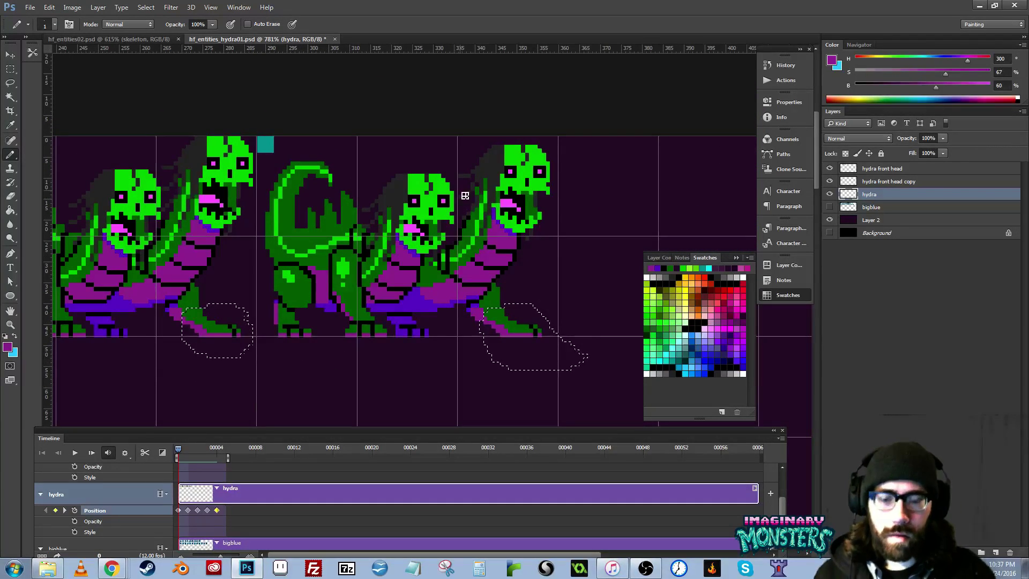
{"action": "key", "text": "v"}
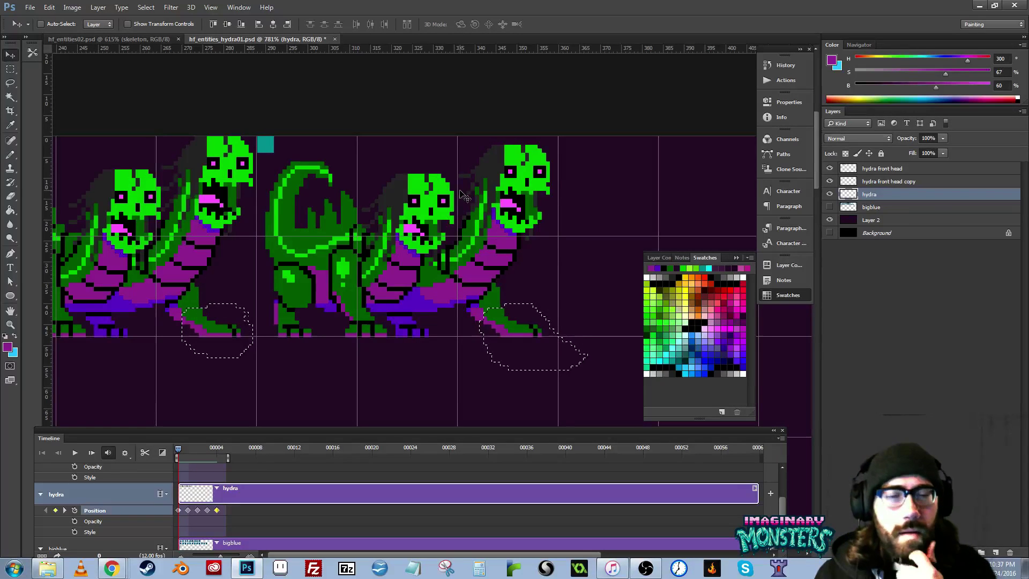
{"action": "scroll", "coordinate": [282, 328], "scroll_direction": "left", "scroll_amount": 5}
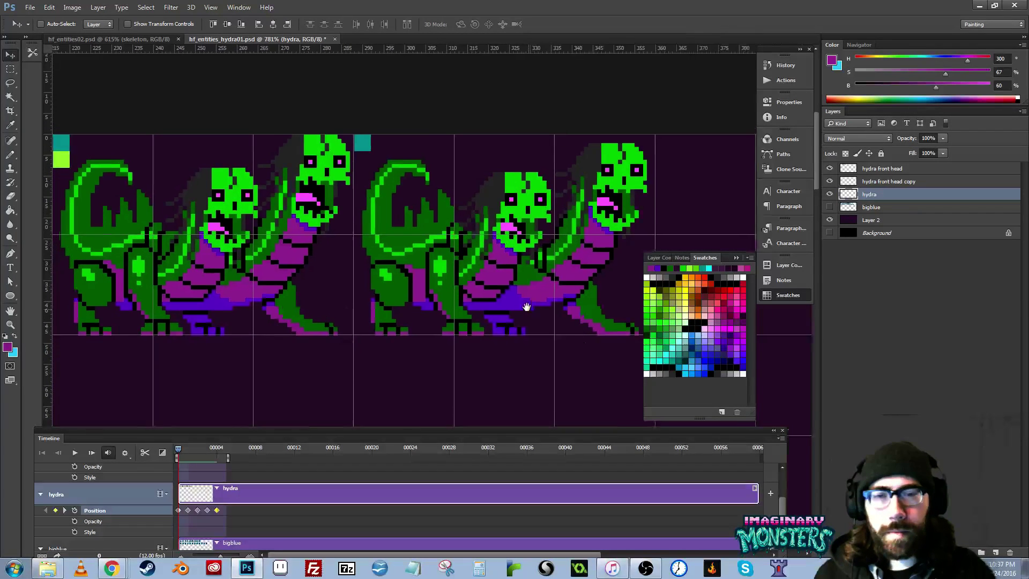
{"action": "scroll", "coordinate": [281, 328], "scroll_direction": "left", "scroll_amount": 20}
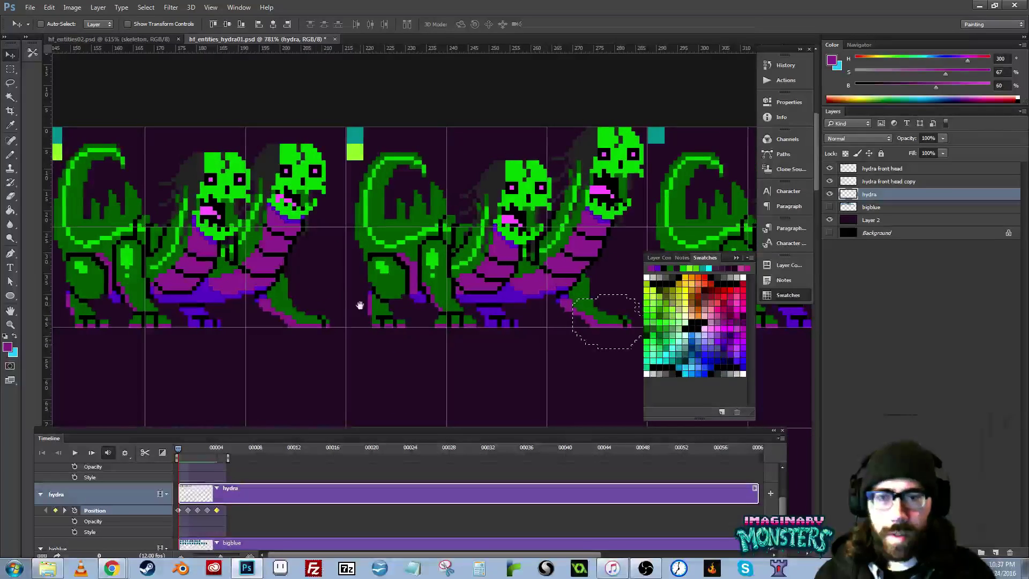
{"action": "key", "text": "l"}
{"action": "mouse_move", "coordinate": [278, 304]}
{"action": "left_mouse_down"}
{"action": "mouse_move", "coordinate": [351, 344]}
{"action": "mouse_move", "coordinate": [345, 303]}
{"action": "left_mouse_up"}
{"action": "key", "text": "v"}
{"action": "key", "text": "Right"}
{"action": "key", "text": "ctrl+d"}
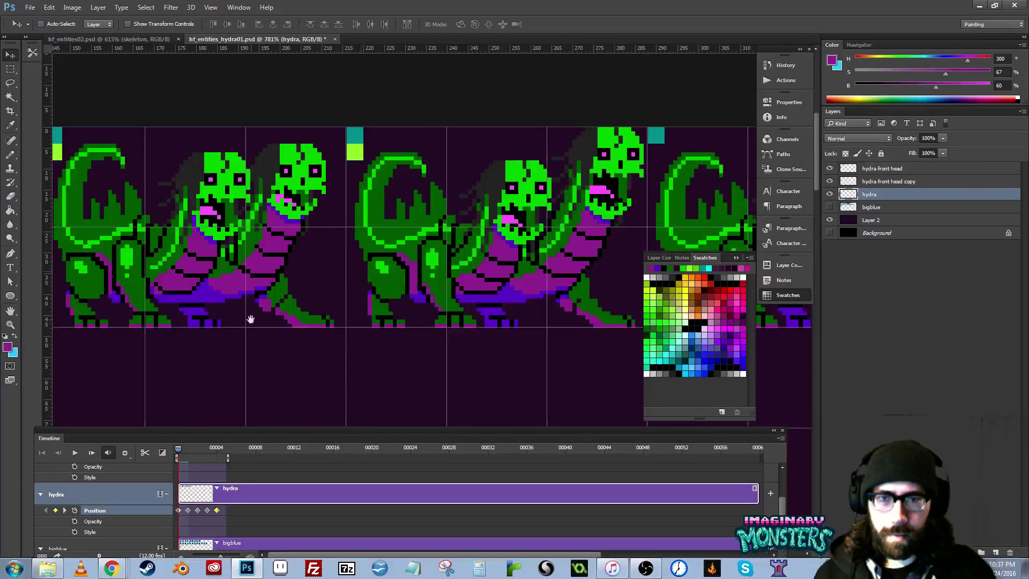
- Play the animation from the first body and examine the front feet of the fourth and fifth bodies against the guides
{"action": "left_click_drag", "start_coordinate": [250, 319], "coordinate": [477, 367]}
{"action": "left_click_drag", "start_coordinate": [242, 316], "coordinate": [563, 268]}
{"action": "left_click_drag", "start_coordinate": [428, 278], "coordinate": [584, 270]}
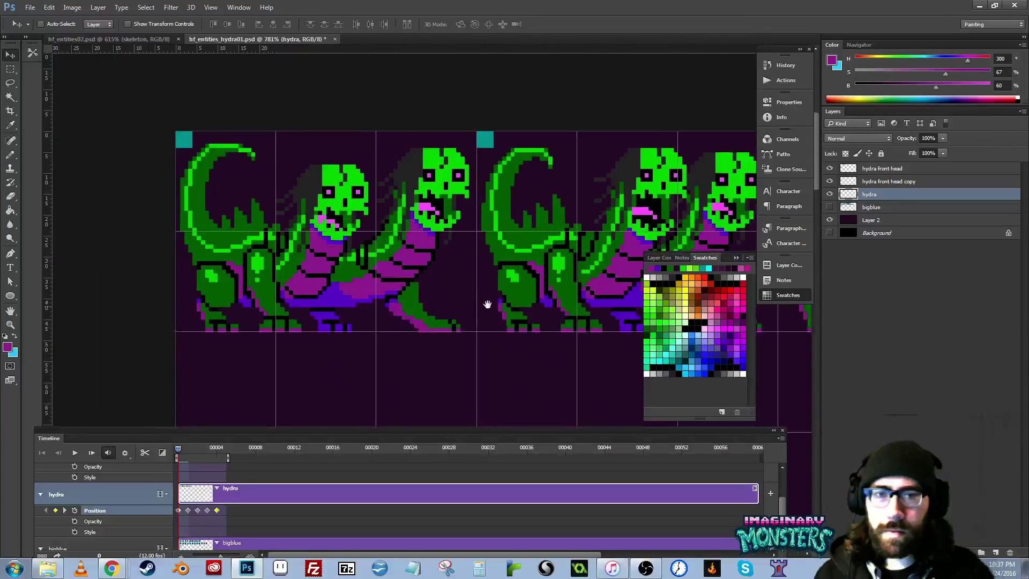
{"action": "key", "text": "space"}
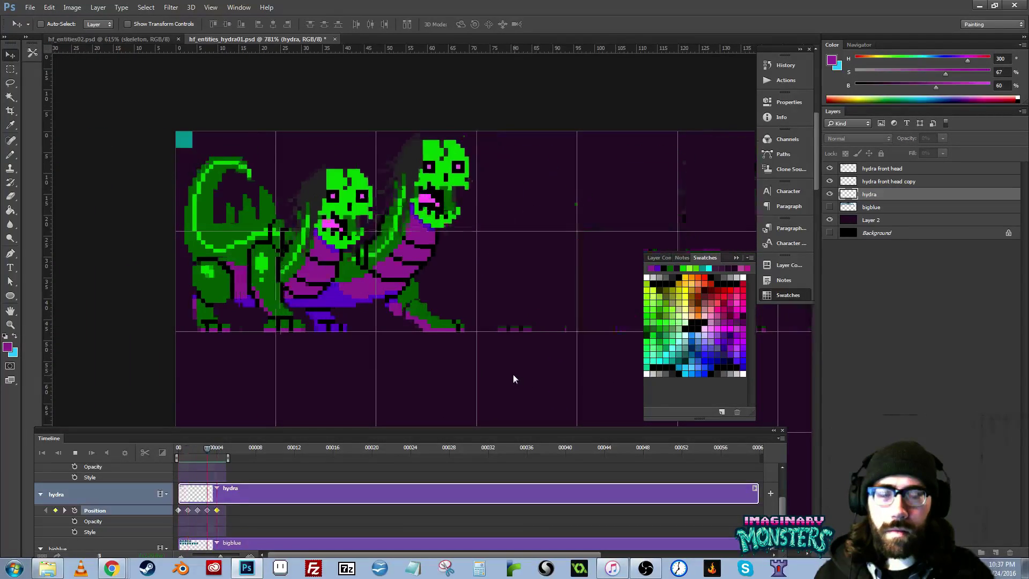
{"action": "key", "text": "space"}
{"action": "left_click_drag", "start_coordinate": [538, 382], "coordinate": [331, 353]}
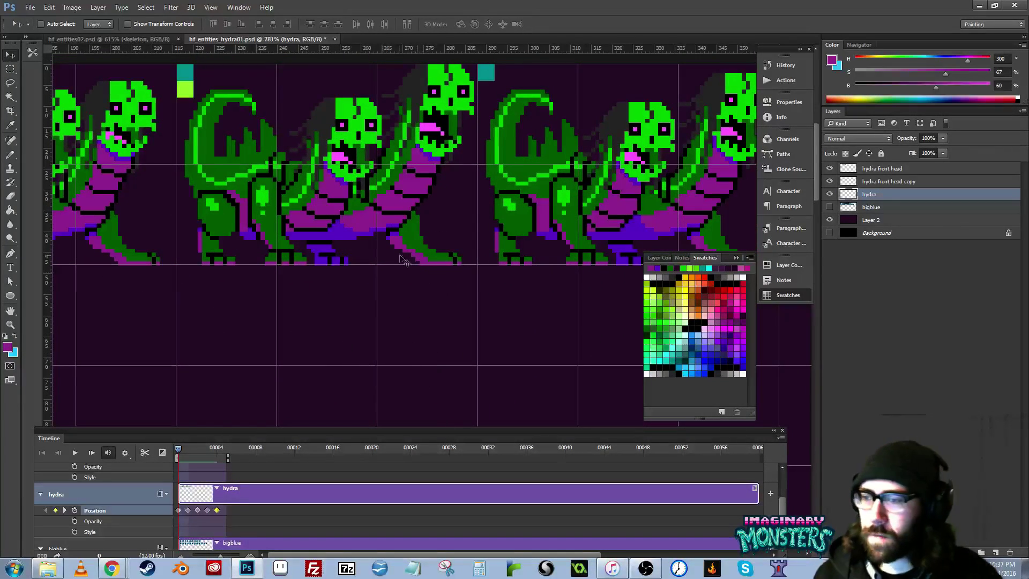
{"action": "key", "text": "z"}
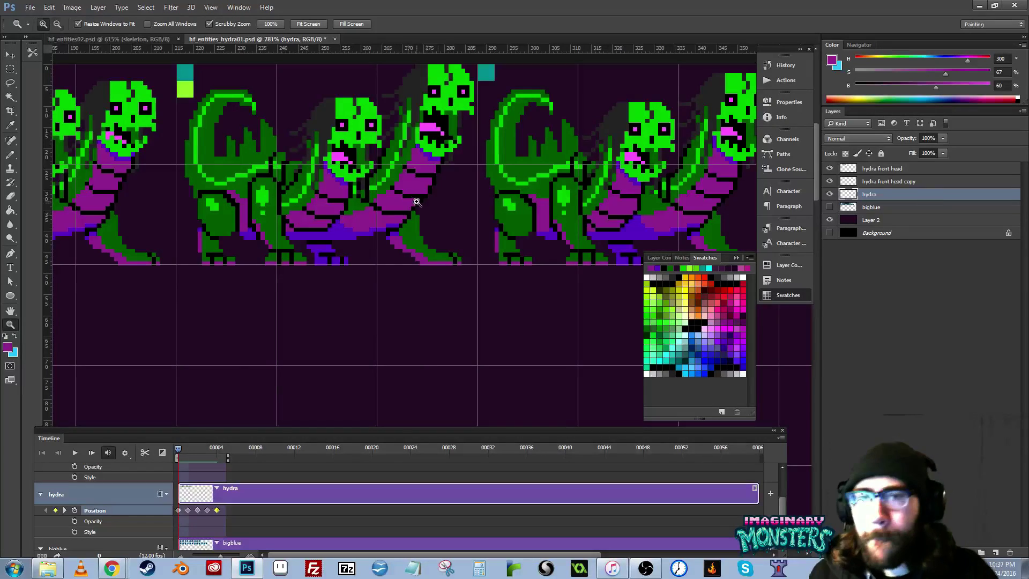
- Show the bigblue layer temporarily to examine its sprite rows against the five hydra frames
{"action": "left_click_drag", "start_coordinate": [455, 272], "coordinate": [360, 299]}
{"action": "mouse_move", "coordinate": [360, 300]}
{"action": "left_mouse_down"}
{"action": "mouse_move", "coordinate": [412, 312]}
{"action": "mouse_move", "coordinate": [399, 294]}
{"action": "mouse_move", "coordinate": [376, 308]}
{"action": "left_mouse_up"}
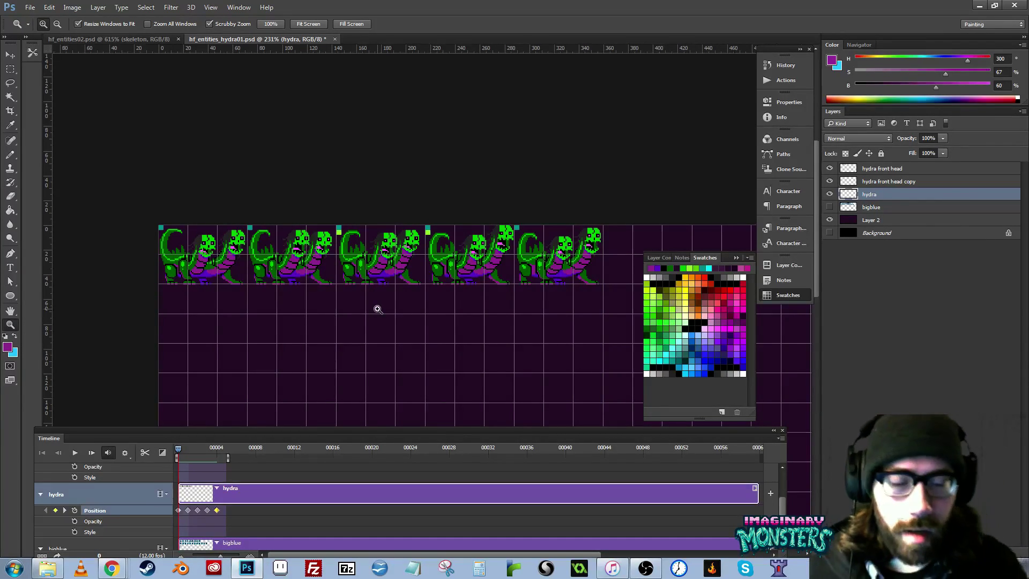
{"action": "left_click", "coordinate": [829, 207]}
{"action": "left_click", "coordinate": [386, 254], "text": "alt"}
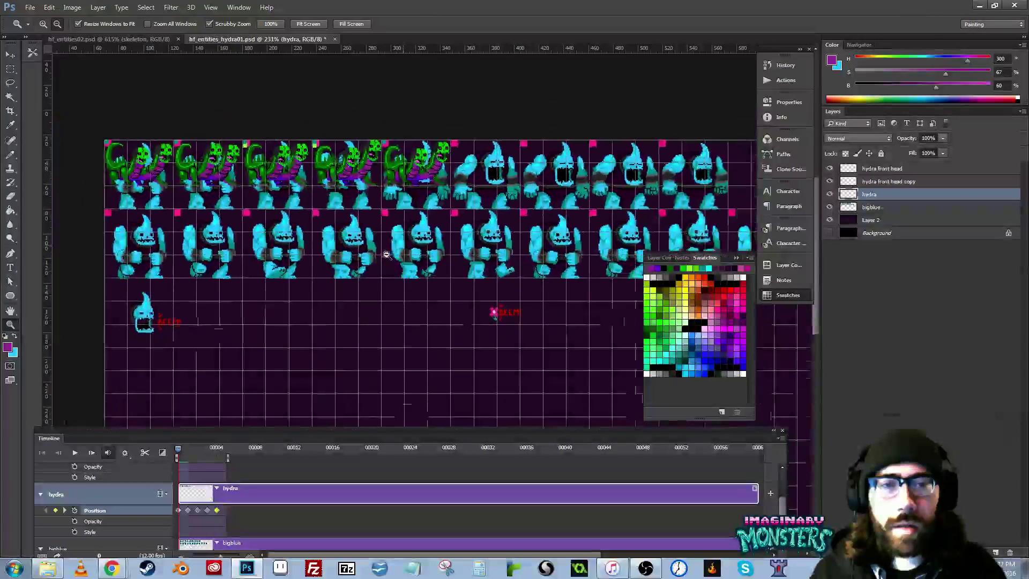
{"action": "left_click_drag", "start_coordinate": [385, 255], "coordinate": [170, 249]}
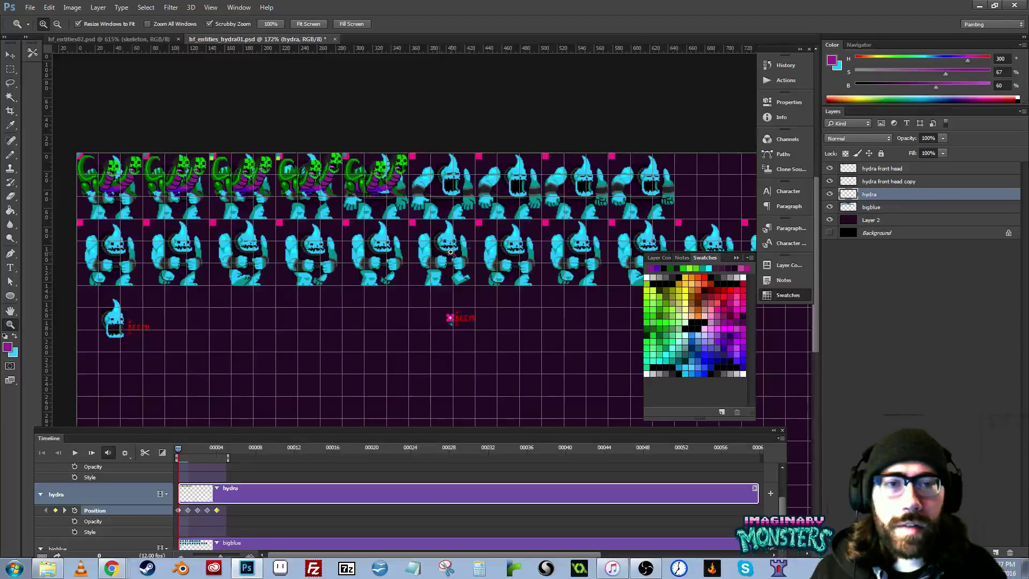
{"action": "mouse_move", "coordinate": [695, 232]}
{"action": "left_mouse_down"}
{"action": "mouse_move", "coordinate": [707, 232]}
{"action": "mouse_move", "coordinate": [616, 214]}
{"action": "mouse_move", "coordinate": [503, 215]}
{"action": "mouse_move", "coordinate": [691, 247]}
{"action": "left_mouse_up"}
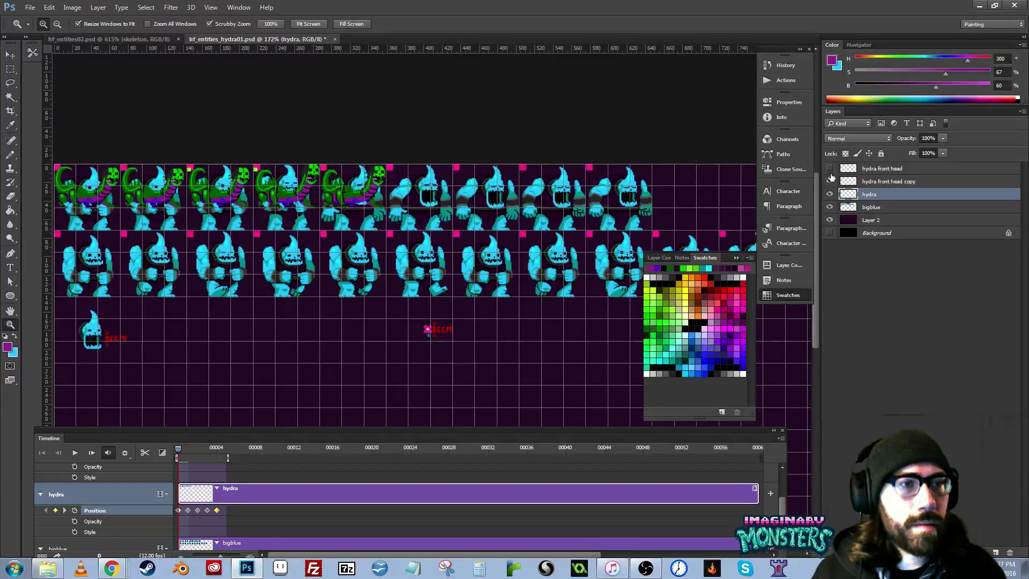
{"action": "left_click", "coordinate": [830, 207]}
{"action": "left_click_drag", "start_coordinate": [521, 288], "coordinate": [570, 285]}
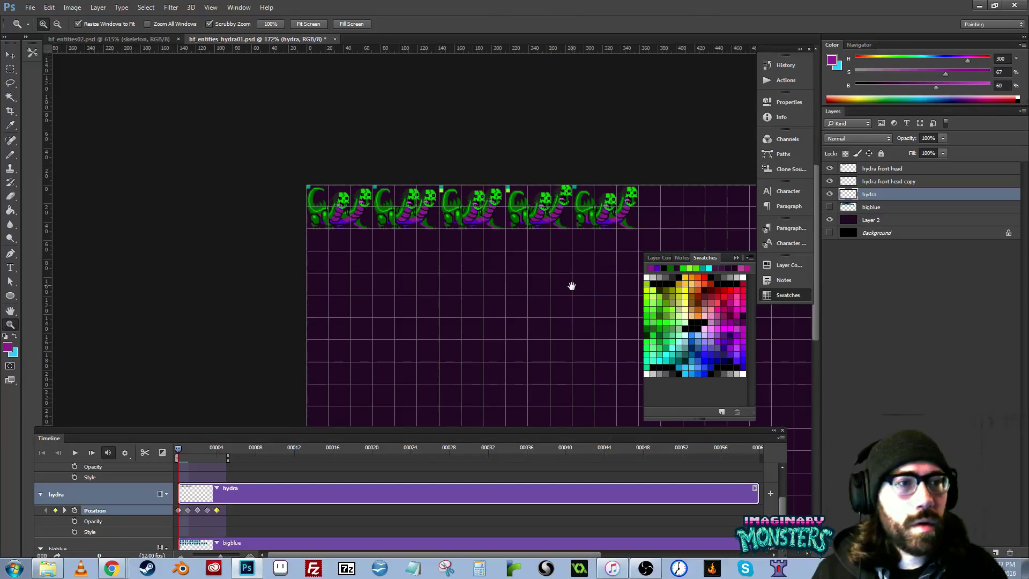
- Duplicate the hydra, hydra front head and hydra front head copy layers, then delete the two duplicated head layers
{"action": "left_click", "coordinate": [875, 169], "text": "shift"}
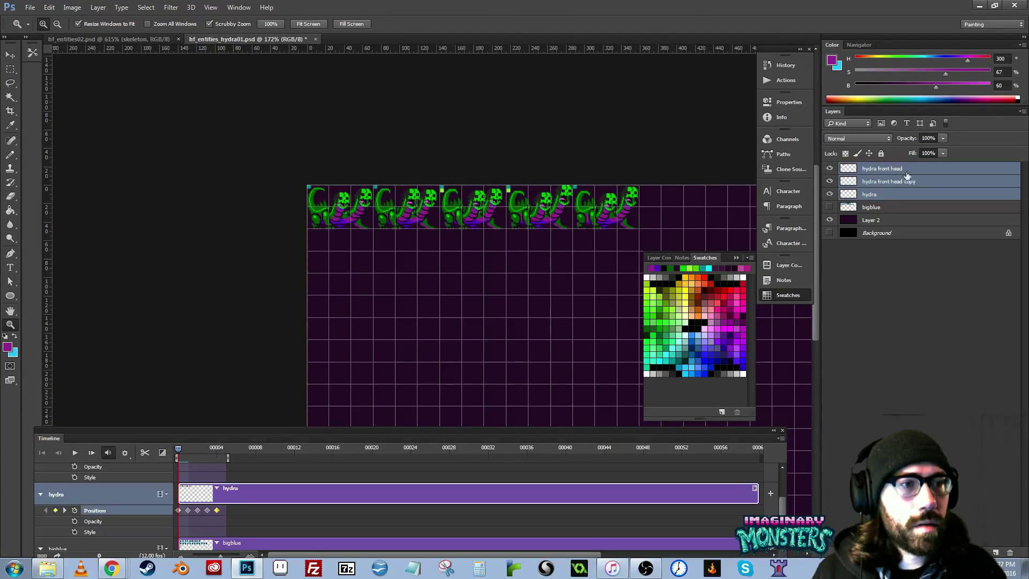
{"action": "key", "text": "v"}
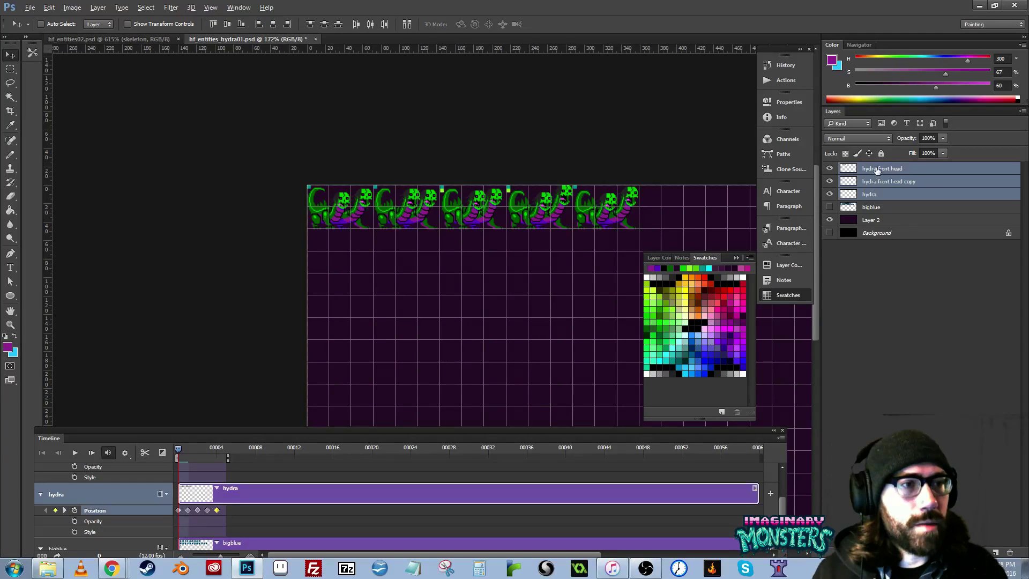
{"action": "key", "text": "ctrl+j"}
{"action": "left_click", "coordinate": [883, 169]}
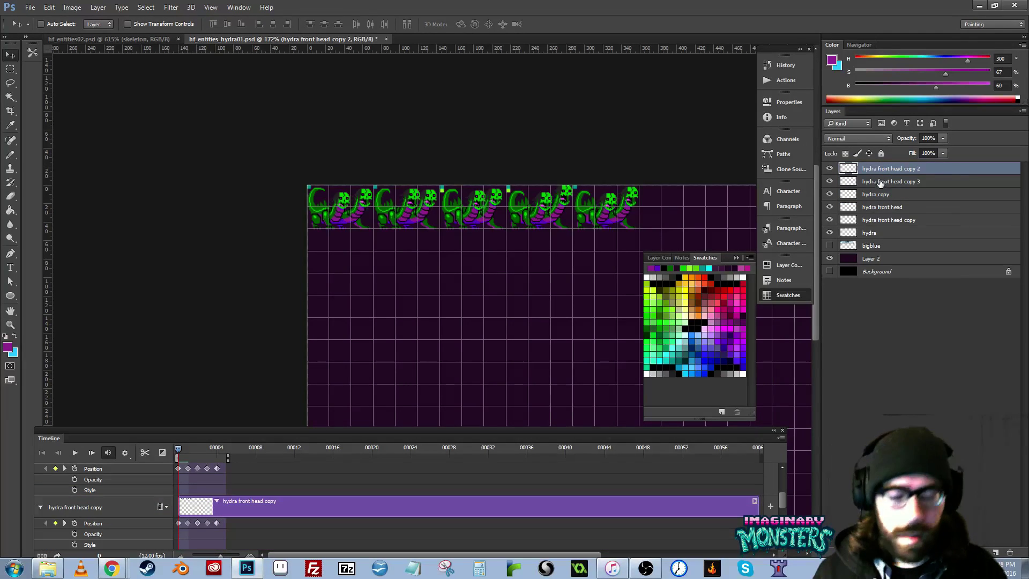
{"action": "key", "text": "Delete"}
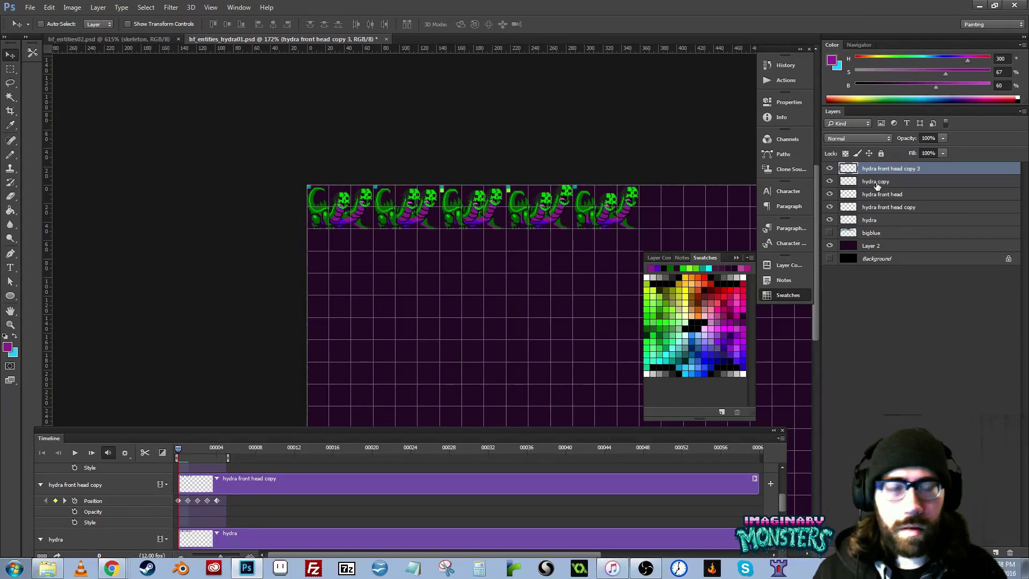
{"action": "key", "text": "Delete"}
- Move the entire hydra copy down to form a second sprite row and preview the animation from the start
{"action": "key", "text": "ctrl+a"}
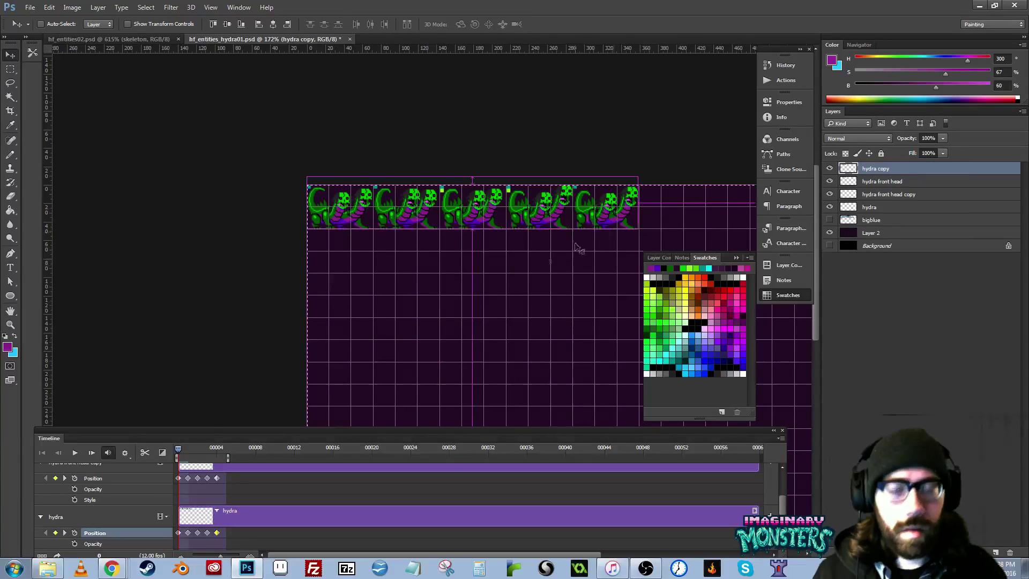
{"action": "left_click_drag", "start_coordinate": [459, 200], "coordinate": [484, 346]}
{"action": "key", "text": "space"}
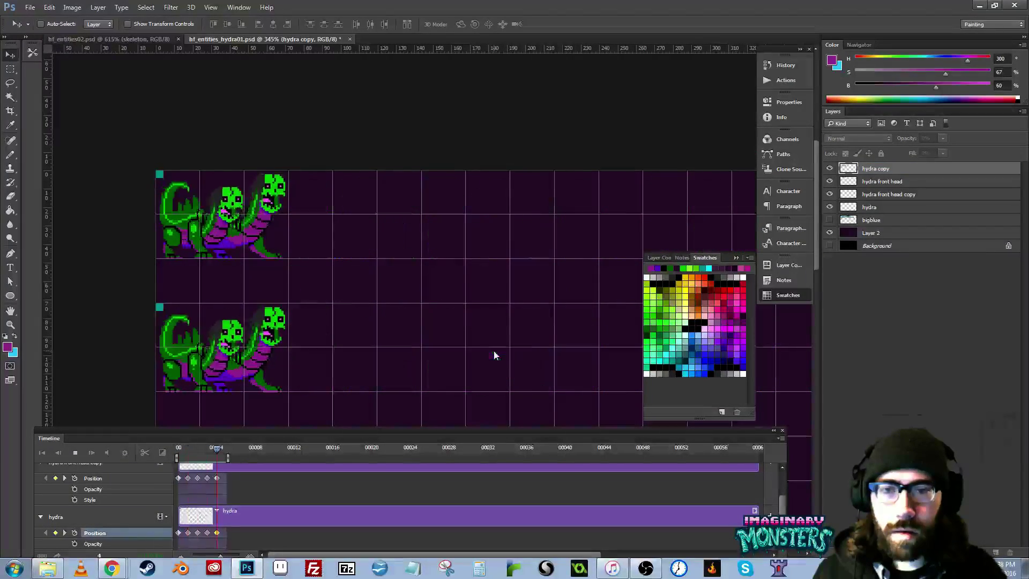
{"action": "key", "text": "space"}
{"action": "mouse_move", "coordinate": [196, 448]}
{"action": "left_mouse_down"}
{"action": "mouse_move", "coordinate": [159, 449]}
{"action": "mouse_move", "coordinate": [217, 458]}
{"action": "mouse_move", "coordinate": [180, 455]}
{"action": "left_mouse_up"}
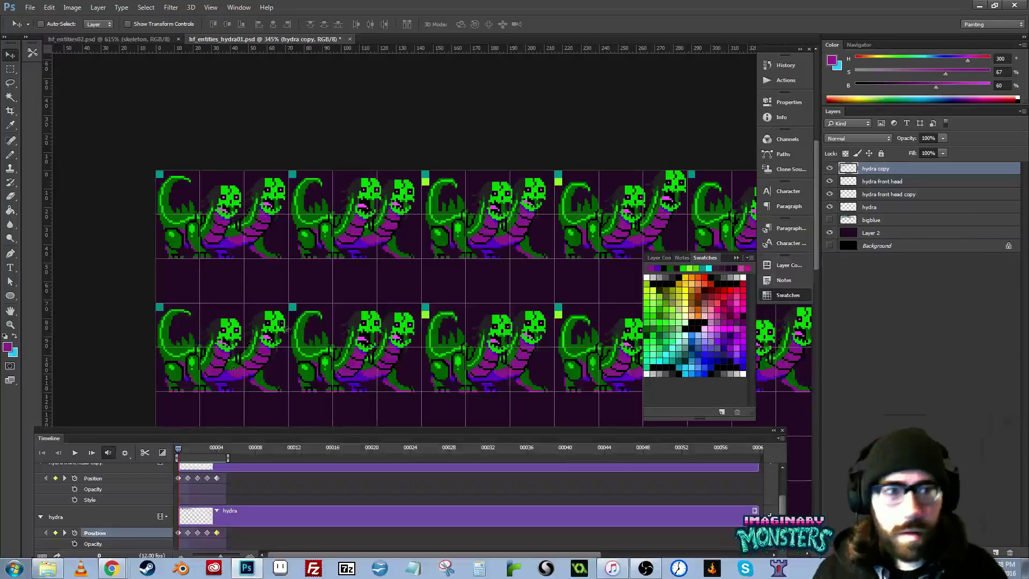
- Rename the hydra copy layer as hydra walk
{"action": "double_click", "coordinate": [878, 170]}
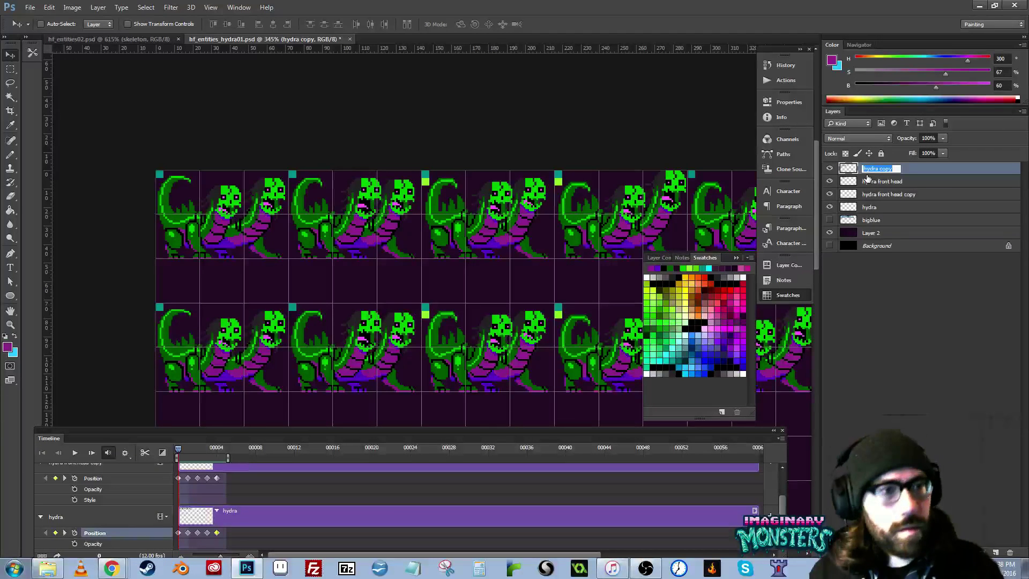
{"action": "key", "text": "Right"}
{"action": "key", "text": "shift+Left"}
{"action": "type", "text": "walk"}
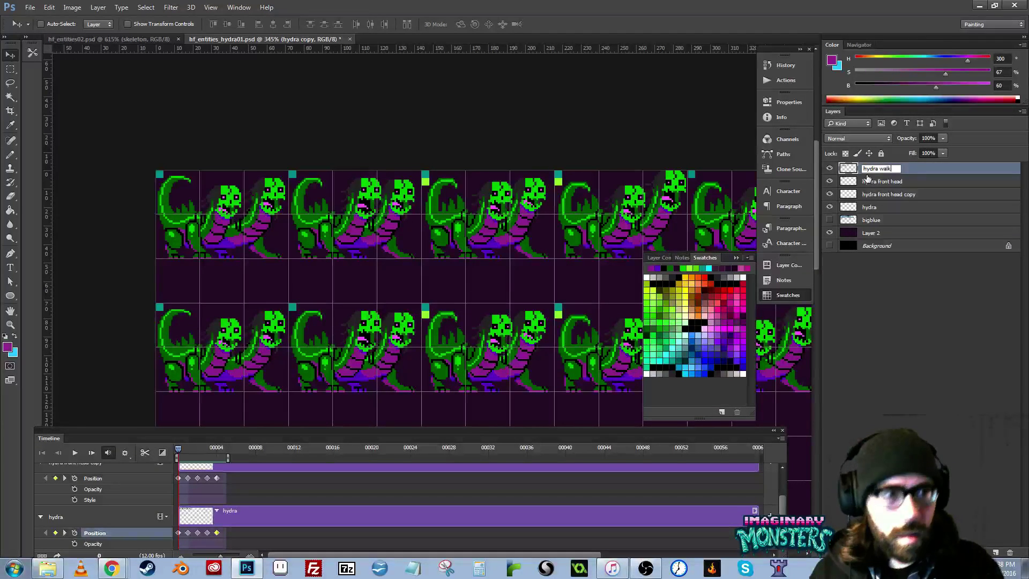
{"action": "key", "text": "Return"}
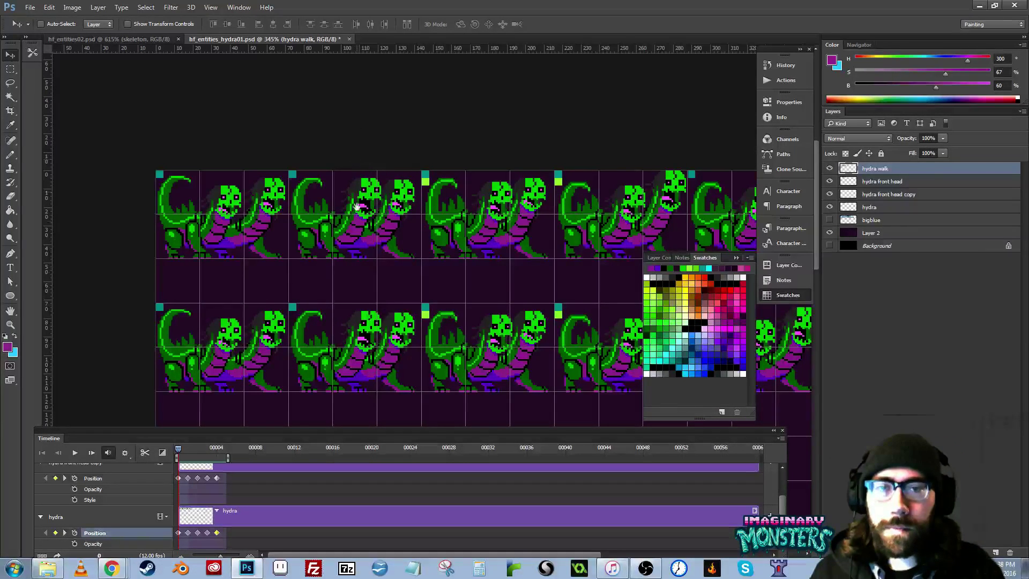
- Collapse the floating swatches to clear the view of the second hydra row and save the document
{"action": "scroll", "coordinate": [322, 214], "scroll_direction": "down", "scroll_amount": 3}
{"action": "key", "text": "z"}
{"action": "left_click", "coordinate": [307, 275]}
{"action": "left_click", "coordinate": [307, 275]}
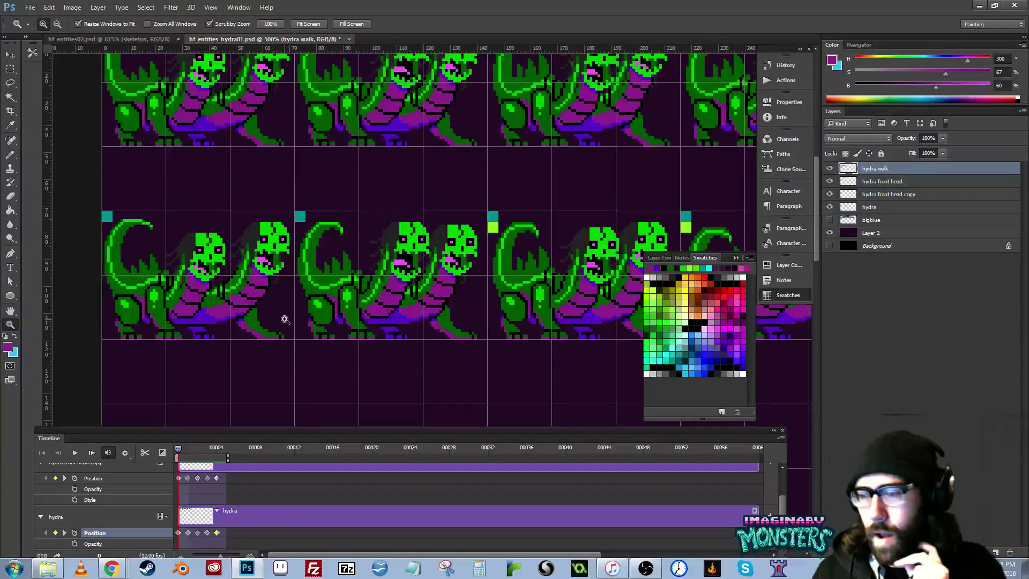
{"action": "left_click_drag", "start_coordinate": [319, 314], "coordinate": [431, 336]}
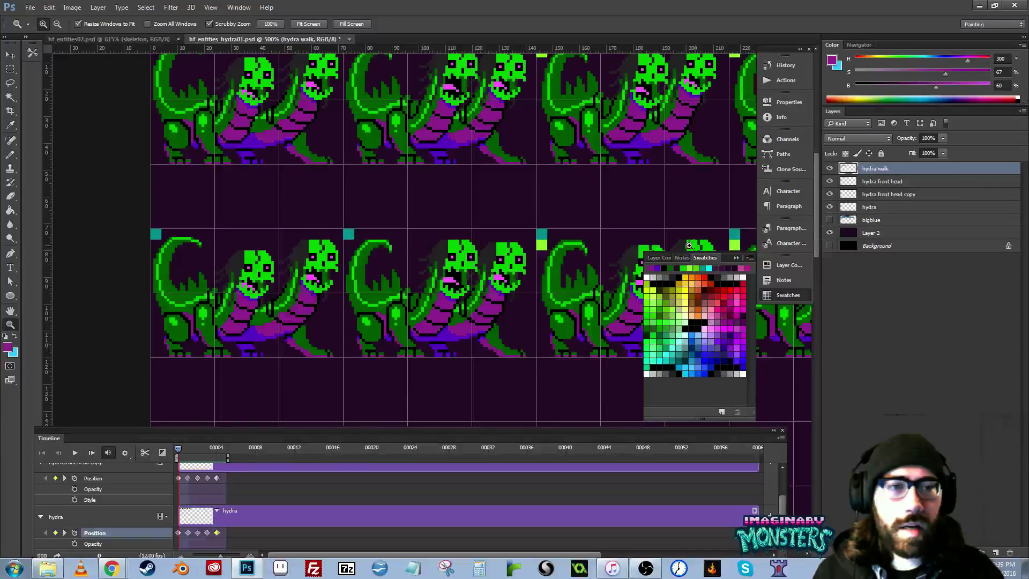
{"action": "left_click", "coordinate": [702, 258]}
{"action": "left_click_drag", "start_coordinate": [507, 337], "coordinate": [545, 320]}
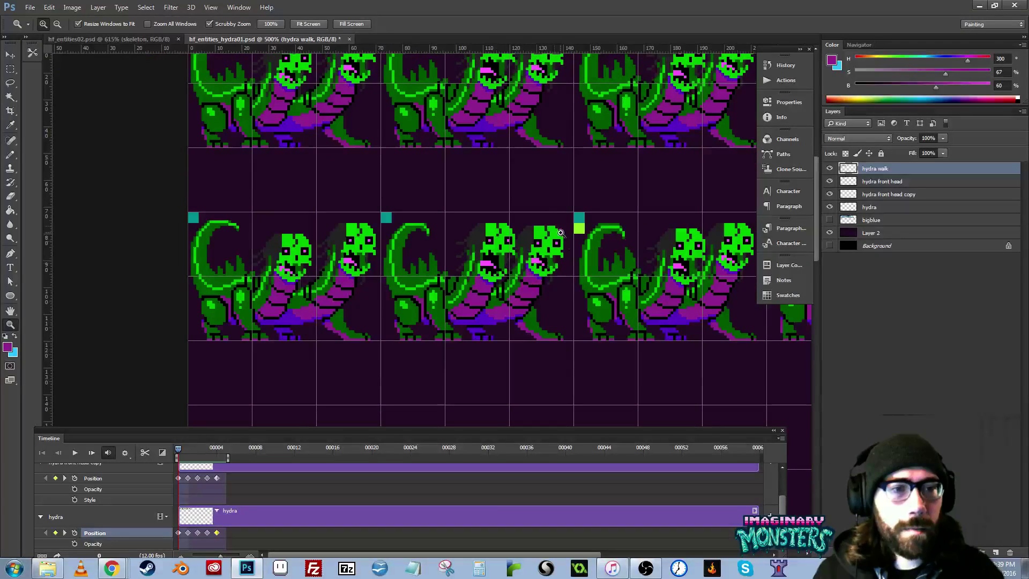
{"action": "key", "text": "ctrl+s"}
- Raise the lower hind leg and foot of the first body in the second row off the ground
{"action": "scroll", "coordinate": [552, 330], "scroll_direction": "up", "scroll_amount": 2}
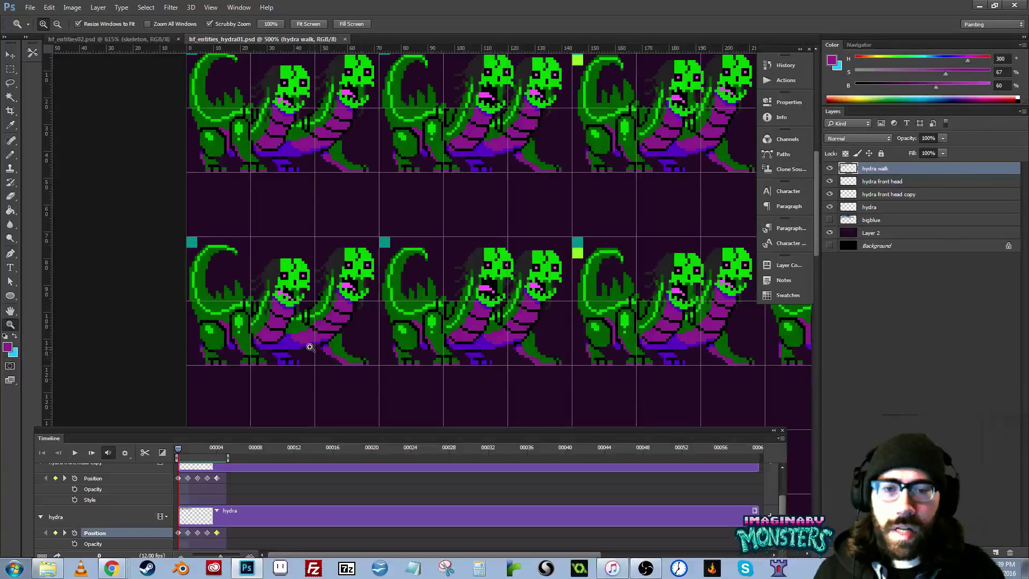
{"action": "mouse_move", "coordinate": [345, 340]}
{"action": "left_mouse_down"}
{"action": "mouse_move", "coordinate": [363, 310]}
{"action": "mouse_move", "coordinate": [349, 327]}
{"action": "mouse_move", "coordinate": [364, 345]}
{"action": "left_mouse_up"}
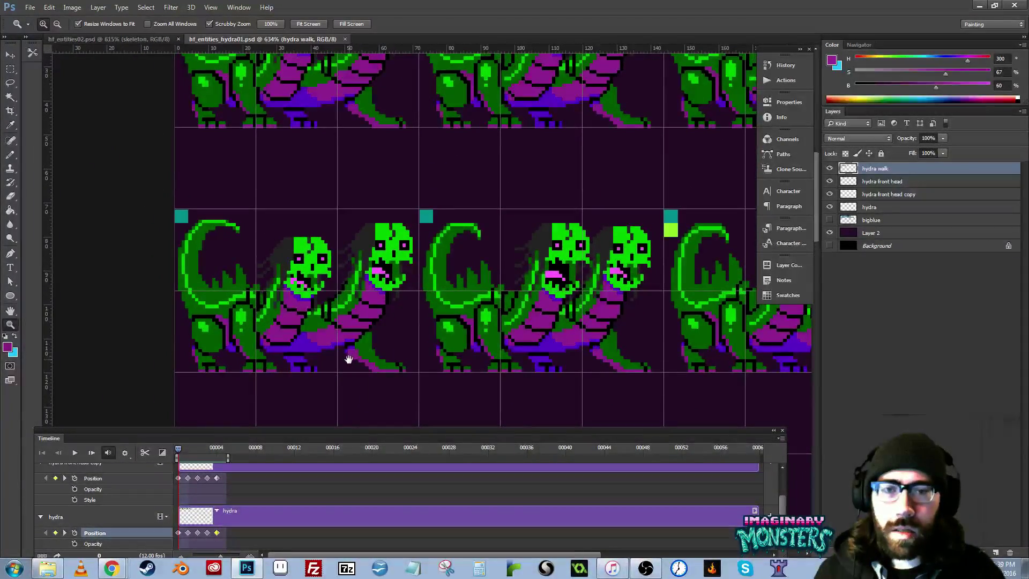
{"action": "mouse_move", "coordinate": [342, 366]}
{"action": "left_mouse_down"}
{"action": "mouse_move", "coordinate": [353, 365]}
{"action": "mouse_move", "coordinate": [345, 357]}
{"action": "left_mouse_up"}
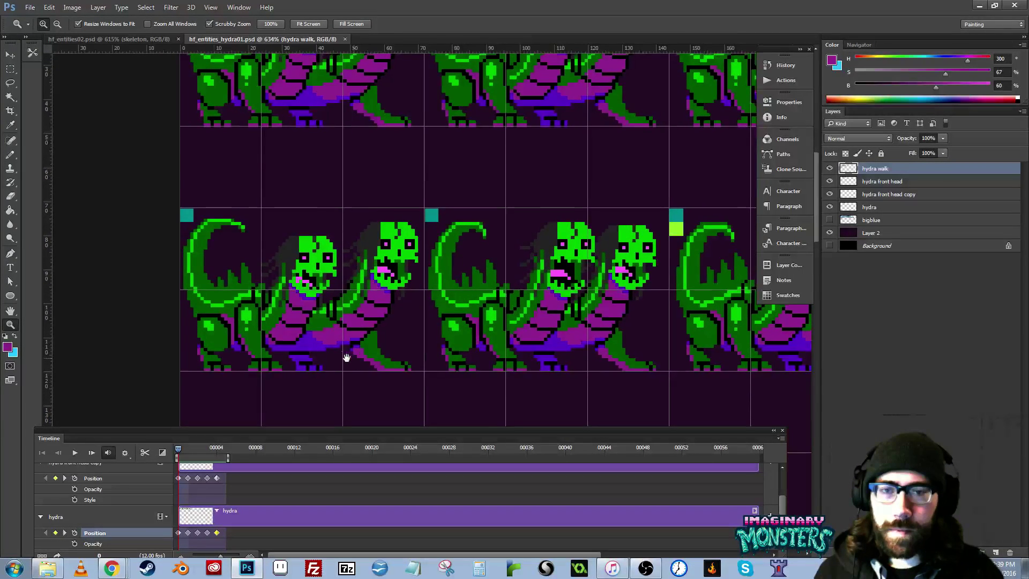
{"action": "mouse_move", "coordinate": [217, 351]}
{"action": "left_mouse_down"}
{"action": "mouse_move", "coordinate": [315, 337]}
{"action": "mouse_move", "coordinate": [257, 322]}
{"action": "mouse_move", "coordinate": [282, 322]}
{"action": "mouse_move", "coordinate": [315, 363]}
{"action": "mouse_move", "coordinate": [293, 383]}
{"action": "mouse_move", "coordinate": [279, 322]}
{"action": "mouse_move", "coordinate": [252, 334]}
{"action": "mouse_move", "coordinate": [291, 348]}
{"action": "mouse_move", "coordinate": [286, 359]}
{"action": "mouse_move", "coordinate": [269, 346]}
{"action": "left_mouse_up"}
{"action": "key", "text": "l"}
{"action": "key", "text": "v"}
{"action": "key", "text": "ctrl+d"}
{"action": "key", "text": "l"}
{"action": "key", "text": "v"}
{"action": "key", "text": "ctrl+d"}
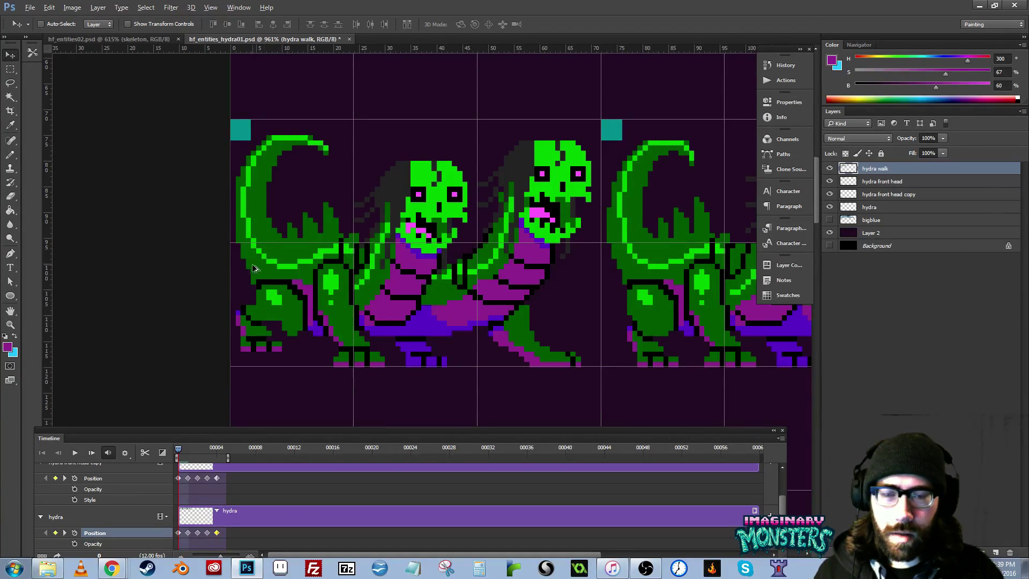
- Shift the first walking hydra's hind thigh upward and fill the gap above its raised foot with dark green
{"action": "key", "text": "alt"}
{"action": "key", "text": "l"}
{"action": "left_click", "coordinate": [273, 273]}
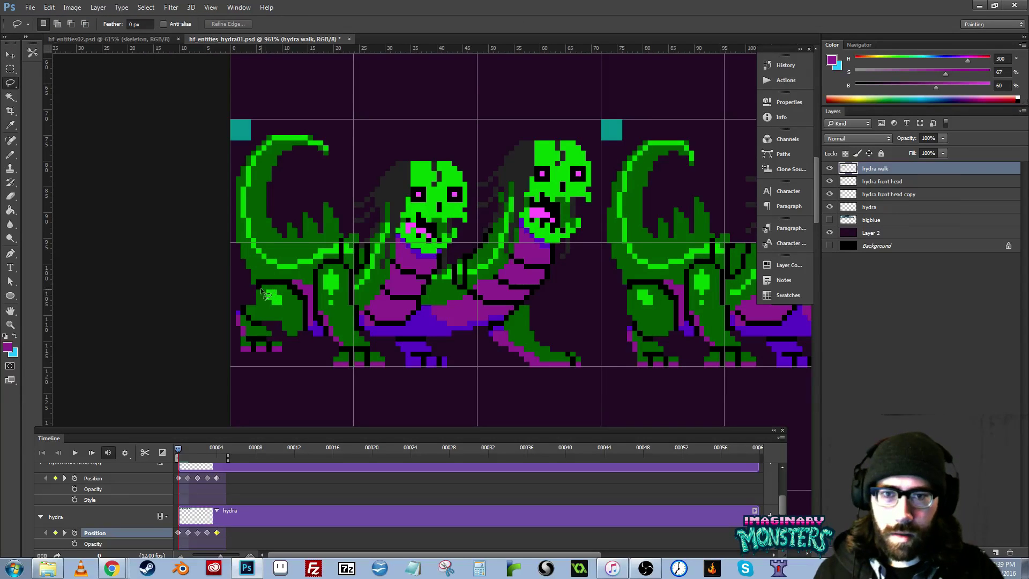
{"action": "mouse_move", "coordinate": [247, 298]}
{"action": "left_mouse_down"}
{"action": "mouse_move", "coordinate": [279, 278]}
{"action": "mouse_move", "coordinate": [310, 299]}
{"action": "mouse_move", "coordinate": [307, 324]}
{"action": "mouse_move", "coordinate": [295, 330]}
{"action": "left_mouse_up"}
{"action": "key", "text": "v"}
{"action": "key", "text": "Up"}
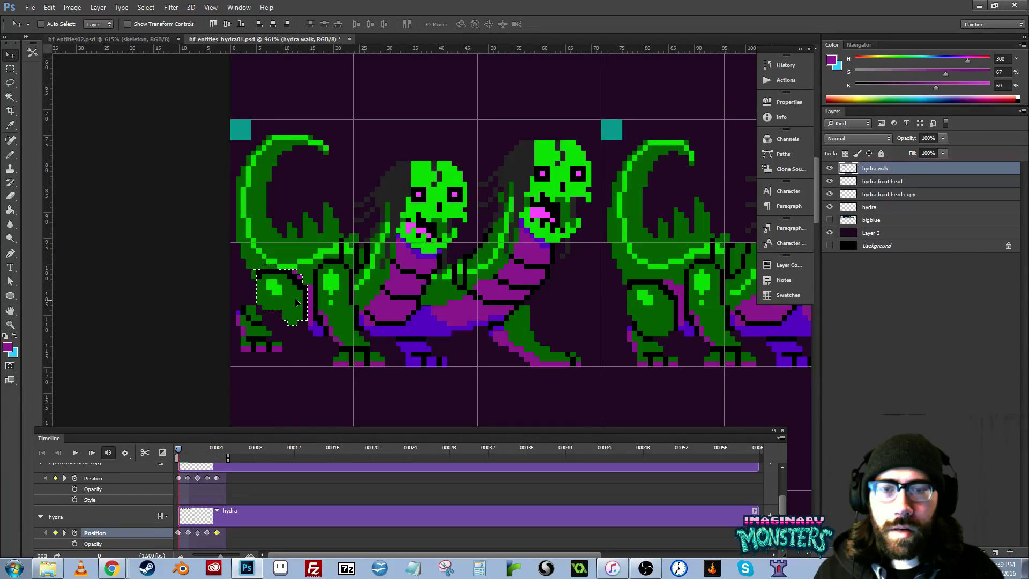
{"action": "key", "text": "ctrl+d"}
{"action": "key", "text": "b"}
{"action": "left_click", "coordinate": [294, 311], "text": "alt"}
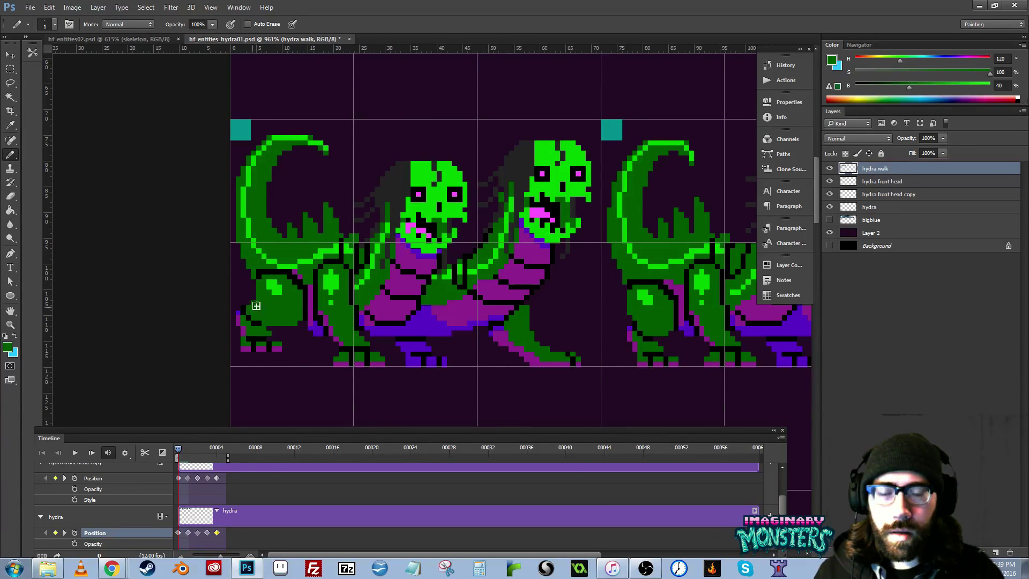
- Nudge the toes of the first walking hydra's raised hind foot one pixel left
{"action": "key", "text": "m"}
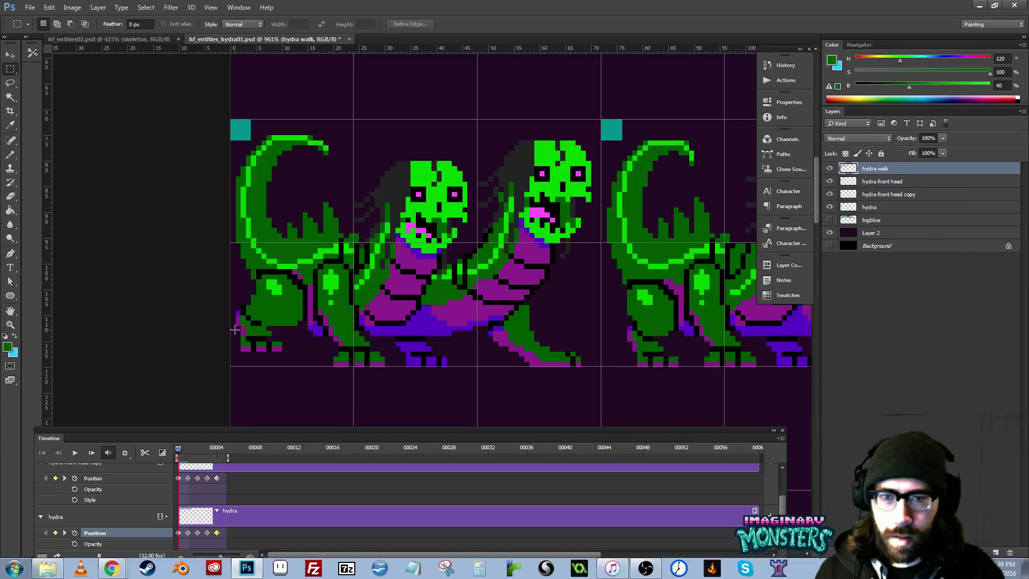
{"action": "left_click_drag", "start_coordinate": [234, 328], "coordinate": [284, 365]}
{"action": "key", "text": "v"}
{"action": "key", "text": "Left"}
{"action": "key", "text": "ctrl+d"}
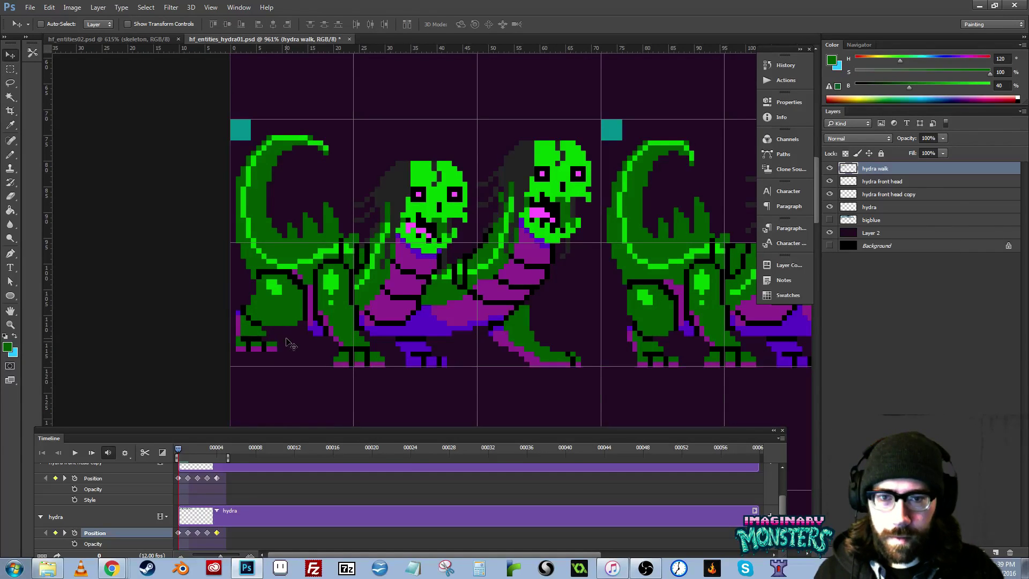
- Redraw the raised hind foot's toes with the Pencil in black, purple and dark green, extending them downward
{"action": "left_click_drag", "start_coordinate": [410, 355], "coordinate": [339, 322]}
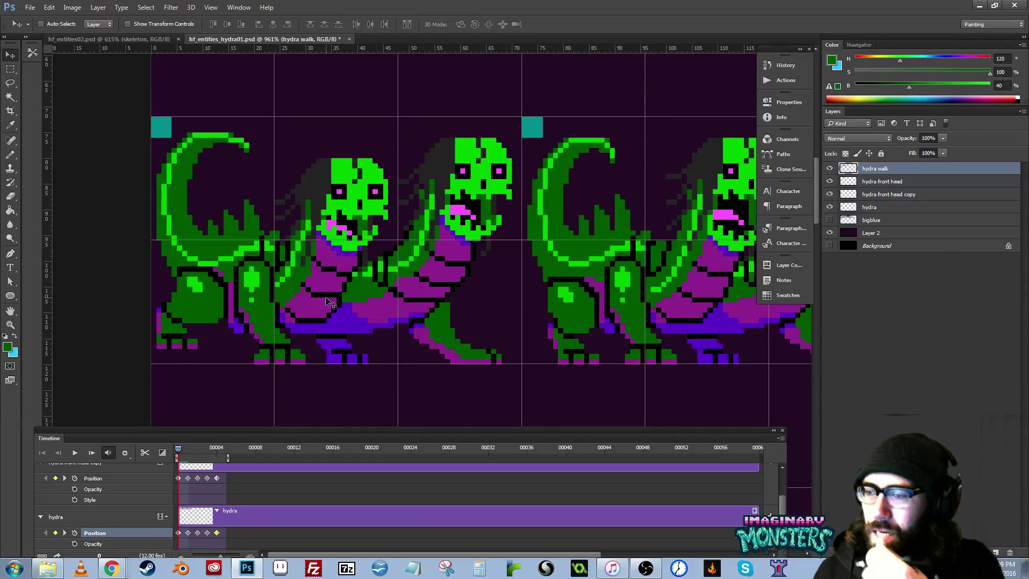
{"action": "left_click_drag", "start_coordinate": [374, 328], "coordinate": [384, 347]}
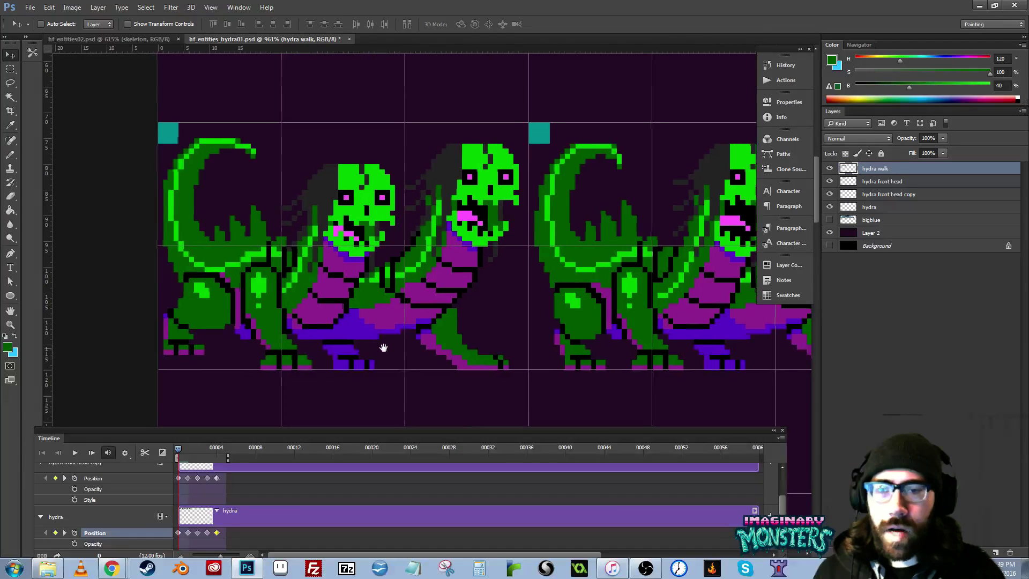
{"action": "left_click_drag", "start_coordinate": [283, 322], "coordinate": [274, 329]}
{"action": "key", "text": "b"}
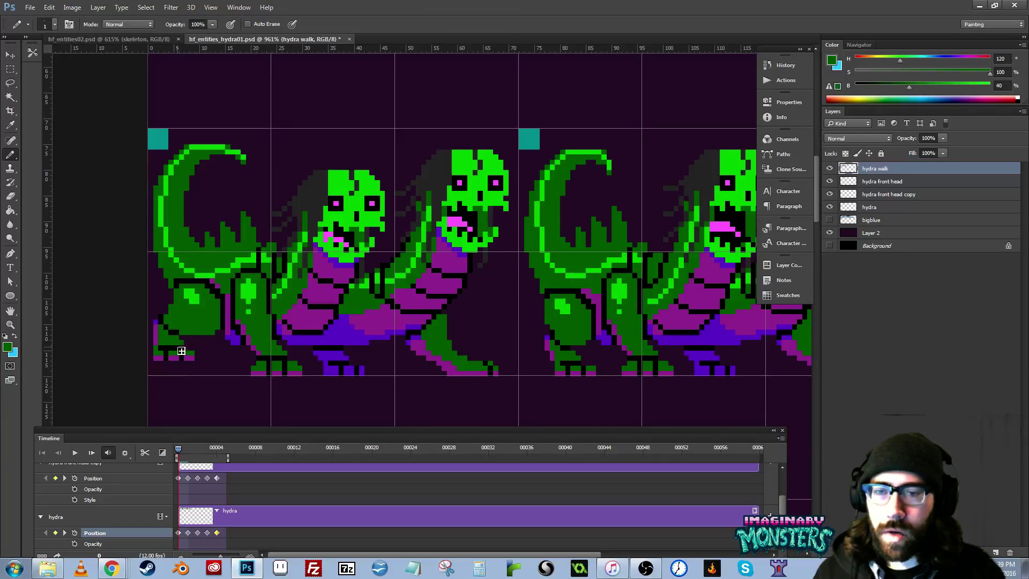
{"action": "left_click", "coordinate": [177, 348], "text": "alt"}
{"action": "left_click_drag", "start_coordinate": [250, 374], "coordinate": [236, 374]}
{"action": "left_click_drag", "start_coordinate": [315, 365], "coordinate": [329, 367]}
{"action": "left_click", "coordinate": [186, 367], "text": "ctrl"}
{"action": "left_click_drag", "start_coordinate": [179, 372], "coordinate": [210, 347]}
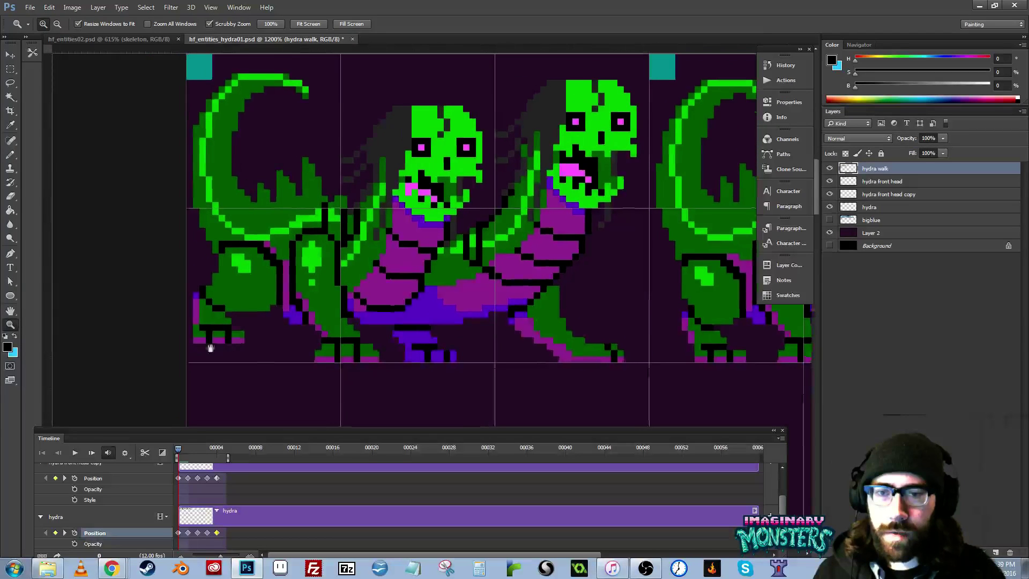
{"action": "left_click", "coordinate": [203, 340], "text": "alt"}
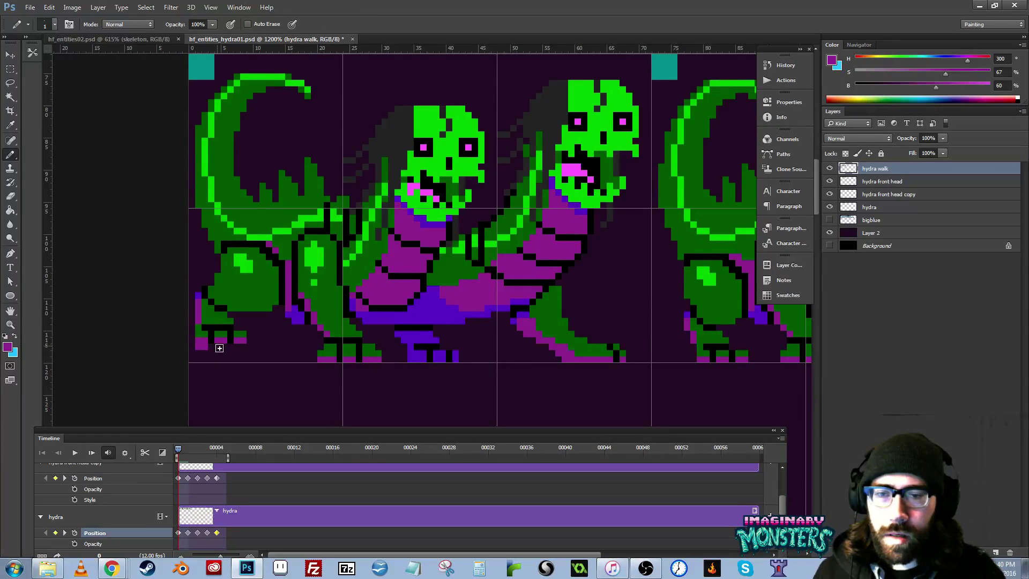
{"action": "left_click", "coordinate": [223, 337], "text": "alt"}
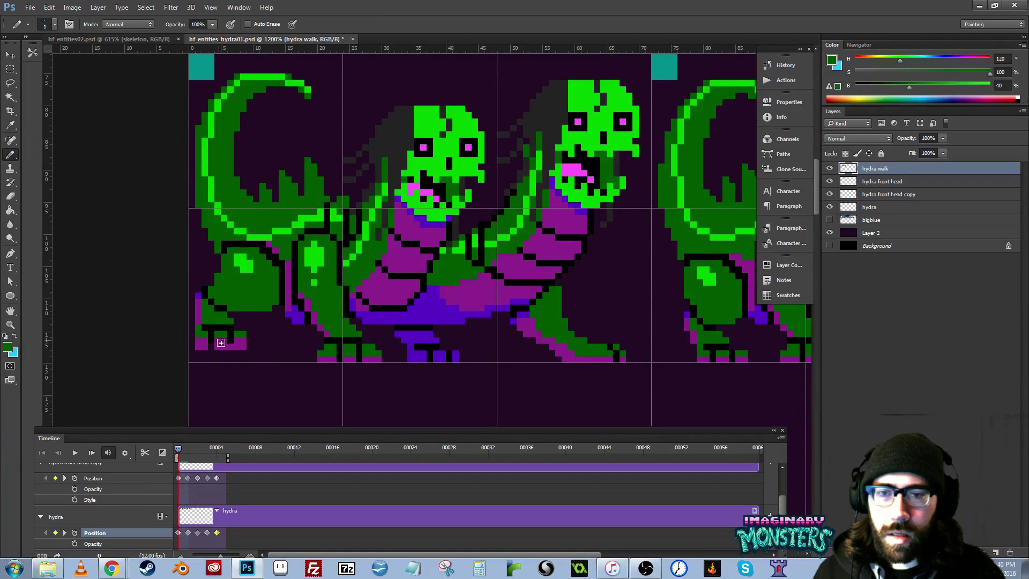
{"action": "left_click", "coordinate": [229, 335], "text": "alt"}
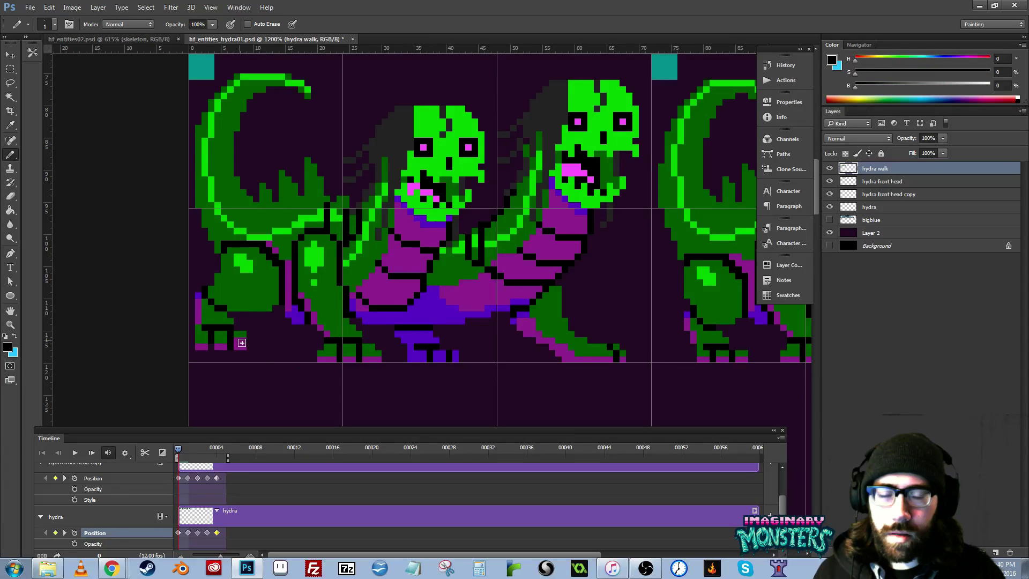
- Erase stray pixels around the raised hind foot and touch up its toes in dark green
{"action": "key", "text": "e"}
{"action": "mouse_move", "coordinate": [287, 364]}
{"action": "left_mouse_down"}
{"action": "mouse_move", "coordinate": [273, 372]}
{"action": "mouse_move", "coordinate": [312, 362]}
{"action": "mouse_move", "coordinate": [292, 358]}
{"action": "left_mouse_up"}
{"action": "key", "text": "alt"}
{"action": "key", "text": "b"}
{"action": "left_click", "coordinate": [228, 343], "text": "alt"}
{"action": "left_click", "coordinate": [231, 351]}
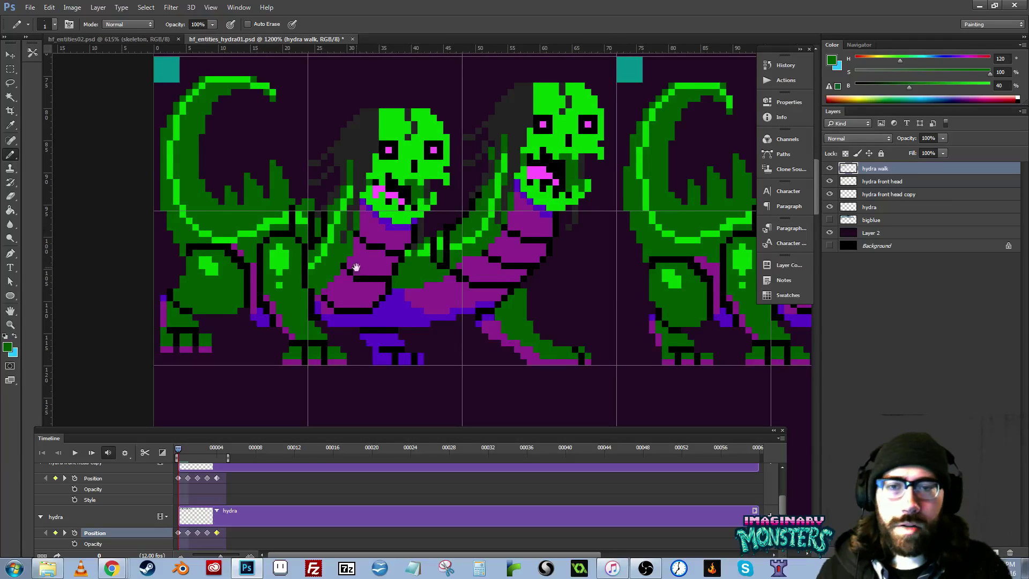
- Erase the upper part of the first walking hydra's outstretched front leg
{"action": "left_click_drag", "start_coordinate": [375, 278], "coordinate": [384, 297]}
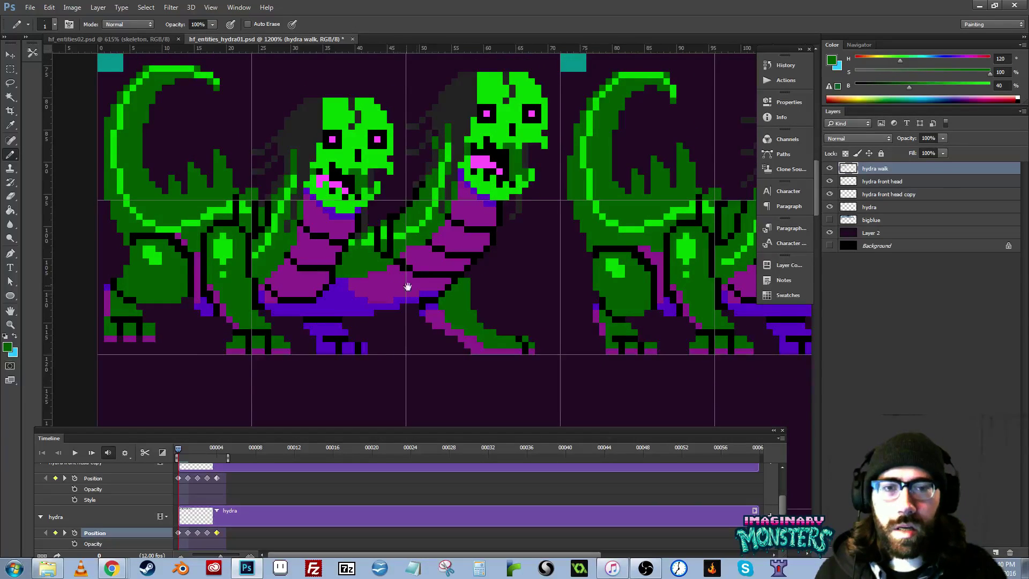
{"action": "key", "text": "e"}
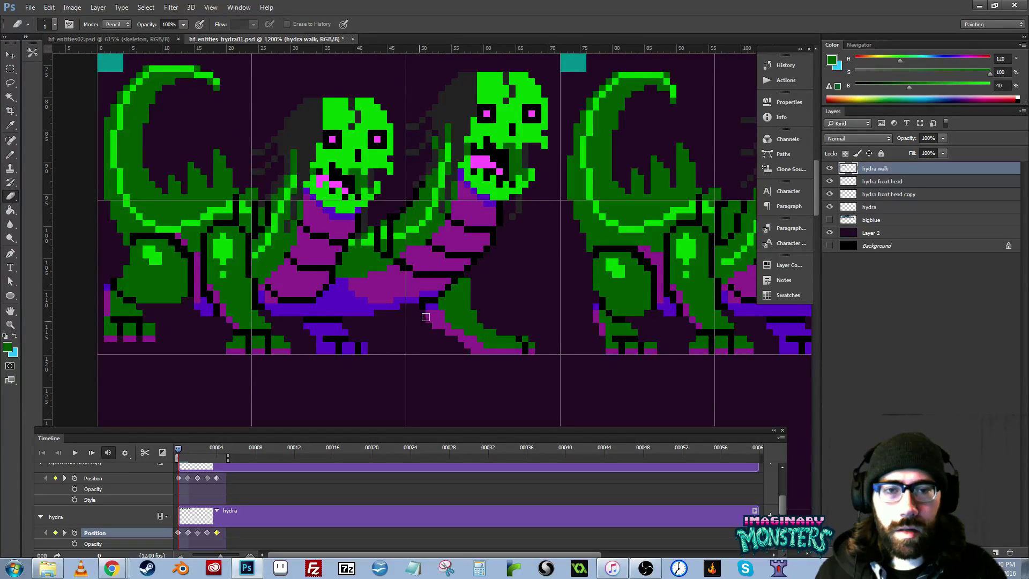
{"action": "mouse_move", "coordinate": [432, 310]}
{"action": "left_mouse_down"}
{"action": "mouse_move", "coordinate": [473, 288]}
{"action": "mouse_move", "coordinate": [426, 327]}
{"action": "mouse_move", "coordinate": [439, 323]}
{"action": "mouse_move", "coordinate": [437, 341]}
{"action": "mouse_move", "coordinate": [554, 356]}
{"action": "mouse_move", "coordinate": [542, 330]}
{"action": "mouse_move", "coordinate": [521, 343]}
{"action": "mouse_move", "coordinate": [523, 321]}
{"action": "left_mouse_up"}
- Rotate the remaining outstretched front foot 90° clockwise and place it upright beneath the base of the farther neck
{"action": "key", "text": "l"}
{"action": "key", "text": "ctrl+t"}
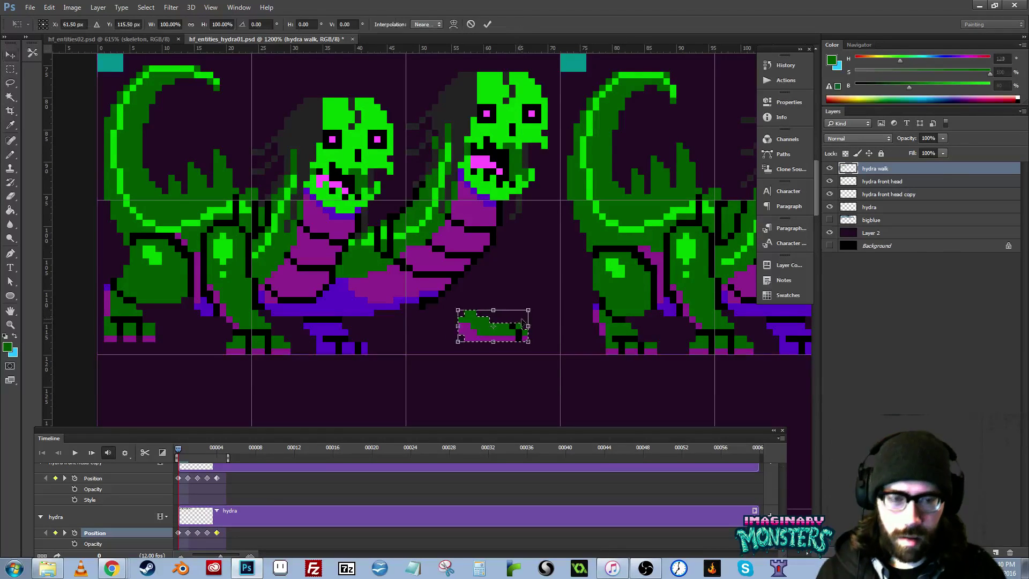
{"action": "right_click", "coordinate": [522, 321]}
{"action": "left_click", "coordinate": [552, 441]}
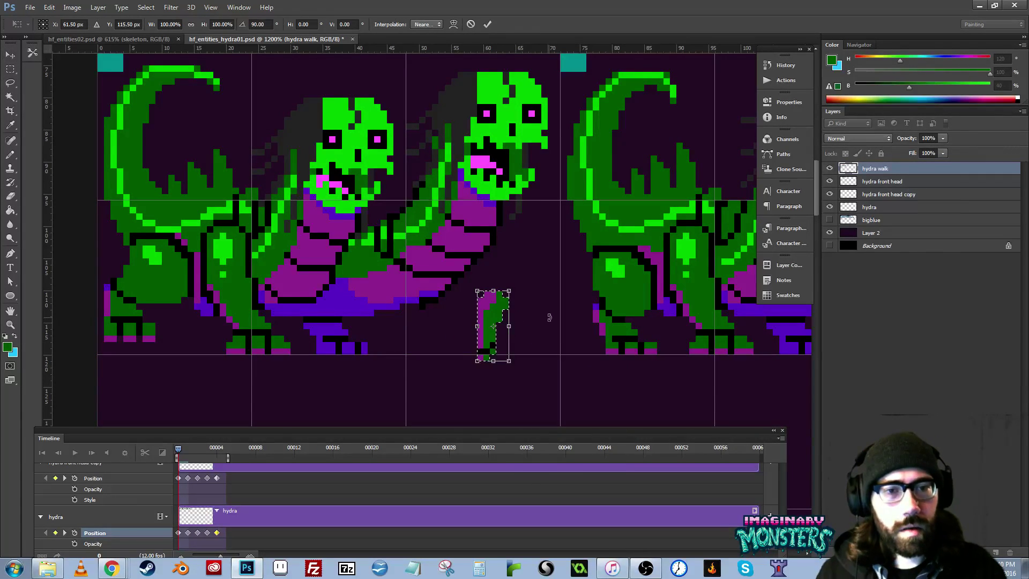
{"action": "key", "text": "Return"}
{"action": "mouse_move", "coordinate": [491, 309]}
{"action": "left_mouse_down"}
{"action": "mouse_move", "coordinate": [460, 335]}
{"action": "mouse_move", "coordinate": [436, 306]}
{"action": "mouse_move", "coordinate": [467, 307]}
{"action": "left_mouse_up"}
{"action": "key", "text": "e"}
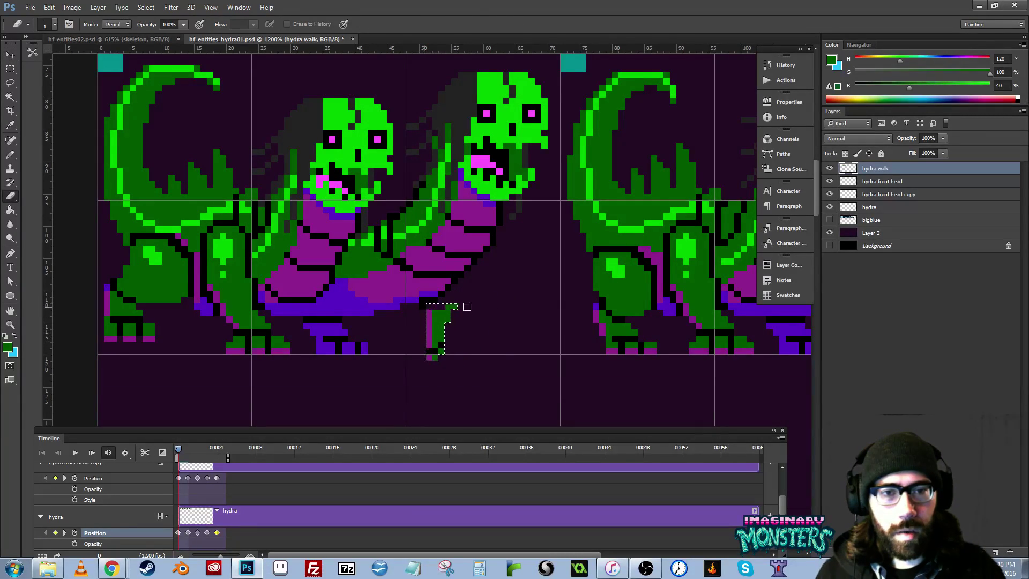
- Move the selected far front leg piece up under the chest in the first walk frame and deselect it
{"action": "key", "text": "v"}
{"action": "mouse_move", "coordinate": [439, 339]}
{"action": "left_mouse_down"}
{"action": "mouse_move", "coordinate": [426, 329]}
{"action": "mouse_move", "coordinate": [461, 334]}
{"action": "left_mouse_up"}
{"action": "mouse_move", "coordinate": [437, 324]}
{"action": "left_mouse_down"}
{"action": "mouse_move", "coordinate": [461, 306]}
{"action": "mouse_move", "coordinate": [455, 316]}
{"action": "left_mouse_up"}
{"action": "key", "text": "ctrl+d"}
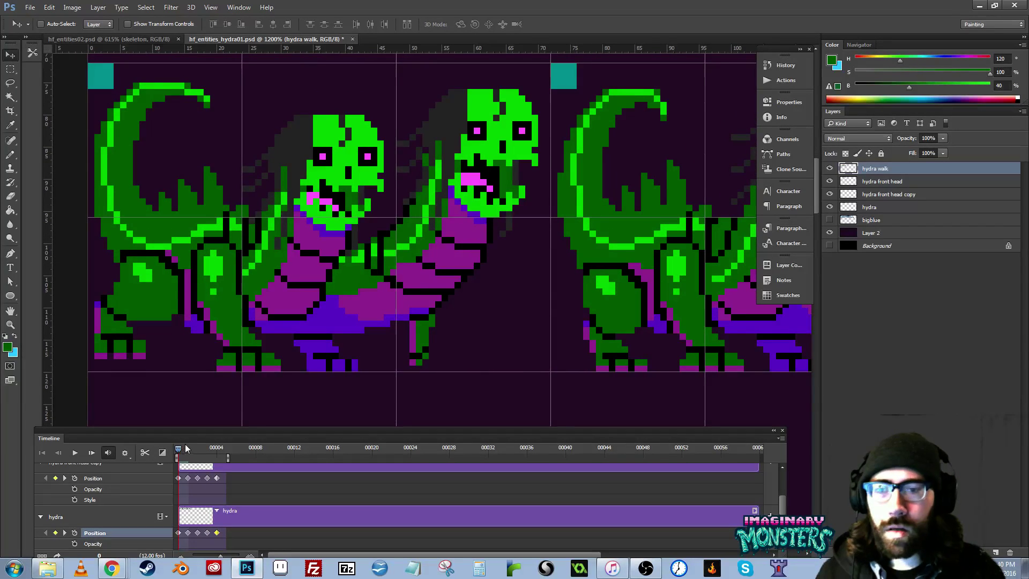
- Select the lower part of the near front leg in the second walk frame and shift it one pixel left
{"action": "mouse_move", "coordinate": [179, 447]}
{"action": "left_mouse_down"}
{"action": "mouse_move", "coordinate": [190, 455]}
{"action": "mouse_move", "coordinate": [178, 457]}
{"action": "left_mouse_up"}
{"action": "left_click_drag", "start_coordinate": [407, 345], "coordinate": [250, 380]}
{"action": "left_click_drag", "start_coordinate": [402, 344], "coordinate": [317, 339]}
{"action": "key", "text": "l"}
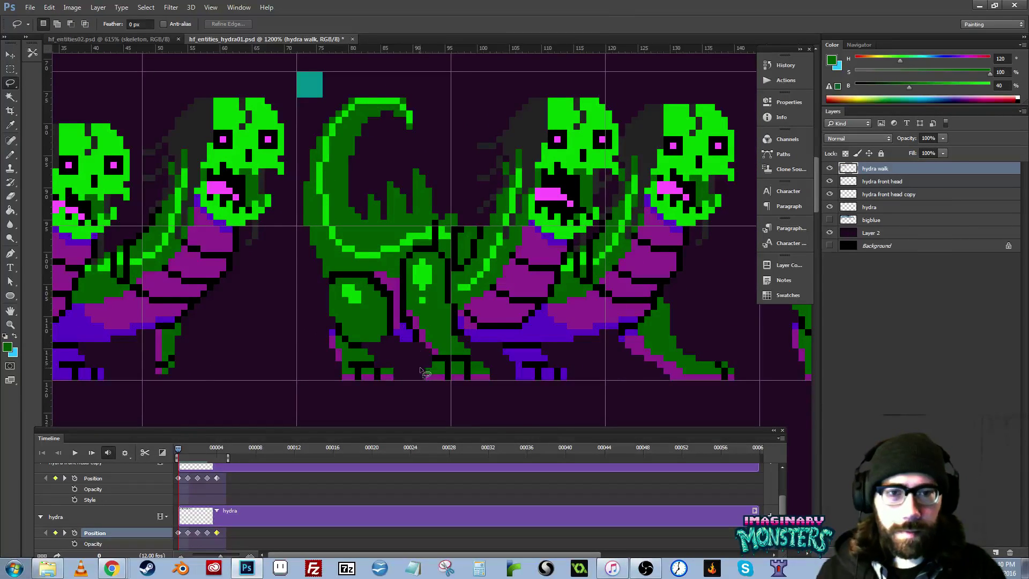
{"action": "mouse_move", "coordinate": [413, 375]}
{"action": "left_mouse_down"}
{"action": "mouse_move", "coordinate": [418, 329]}
{"action": "mouse_move", "coordinate": [453, 330]}
{"action": "mouse_move", "coordinate": [501, 370]}
{"action": "mouse_move", "coordinate": [480, 411]}
{"action": "left_mouse_up"}
{"action": "key", "text": "v"}
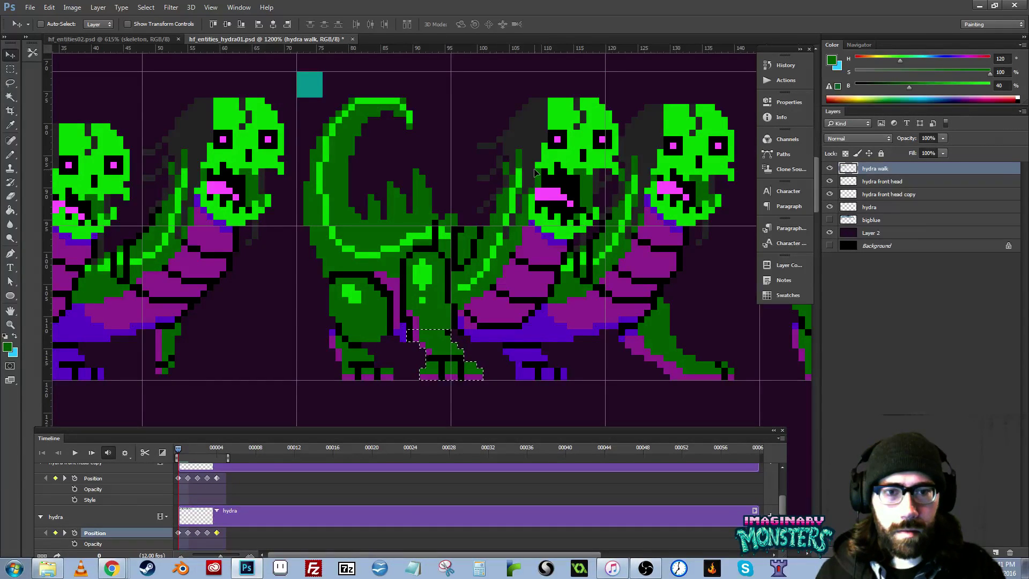
{"action": "key", "text": "ctrl+d"}
- Rework the front edge of the near front leg in the second walk frame and patch the neighbouring chest pixels
{"action": "key", "text": "b"}
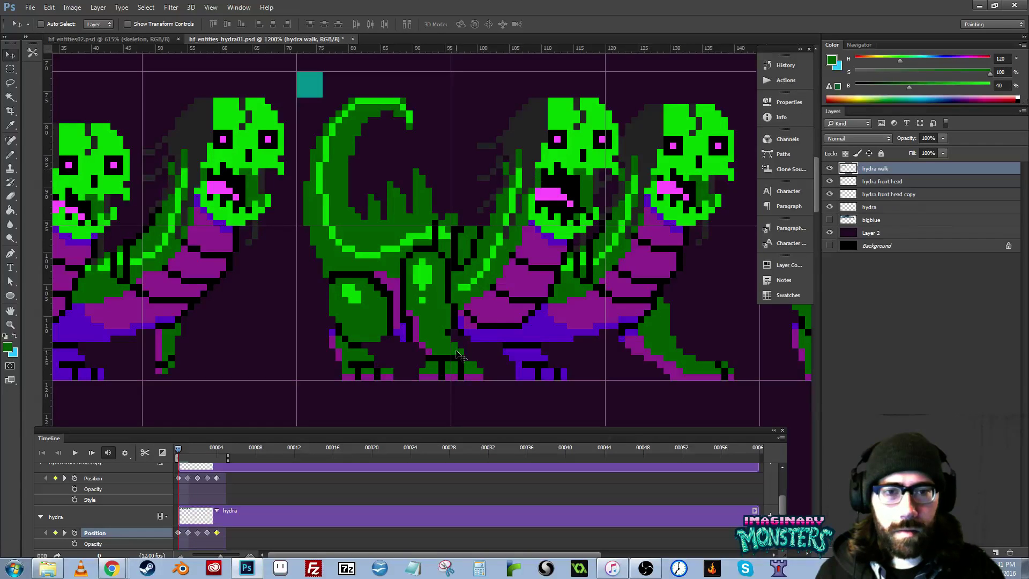
{"action": "left_click", "coordinate": [451, 328], "text": "alt"}
{"action": "key", "text": "e"}
{"action": "left_click_drag", "start_coordinate": [448, 327], "coordinate": [449, 306]}
{"action": "key", "text": "b"}
{"action": "left_click", "coordinate": [463, 323], "text": "alt"}
{"action": "left_click", "coordinate": [448, 320], "text": "alt"}
{"action": "left_click", "coordinate": [458, 322], "text": "alt"}
{"action": "left_click", "coordinate": [461, 314], "text": "alt"}
{"action": "left_click", "coordinate": [454, 313]}
{"action": "left_click", "coordinate": [459, 306], "text": "alt"}
{"action": "left_click", "coordinate": [454, 307]}
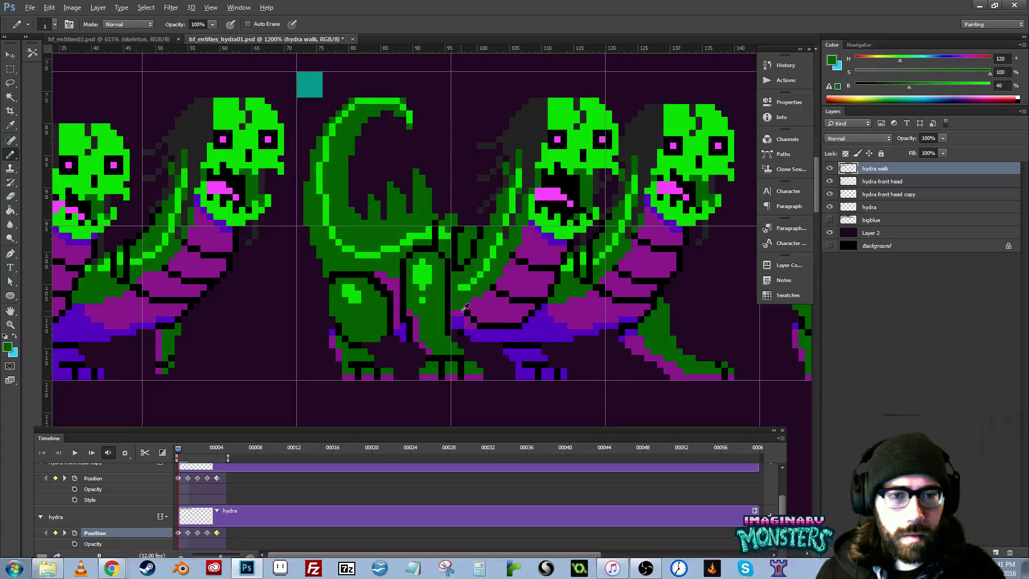
- Extend the blue underbelly with pencil pixels up to the near front leg in the second walk frame
{"action": "left_click", "coordinate": [458, 330], "text": "alt"}
{"action": "left_click", "coordinate": [454, 332]}
{"action": "left_click", "coordinate": [469, 333], "text": "alt"}
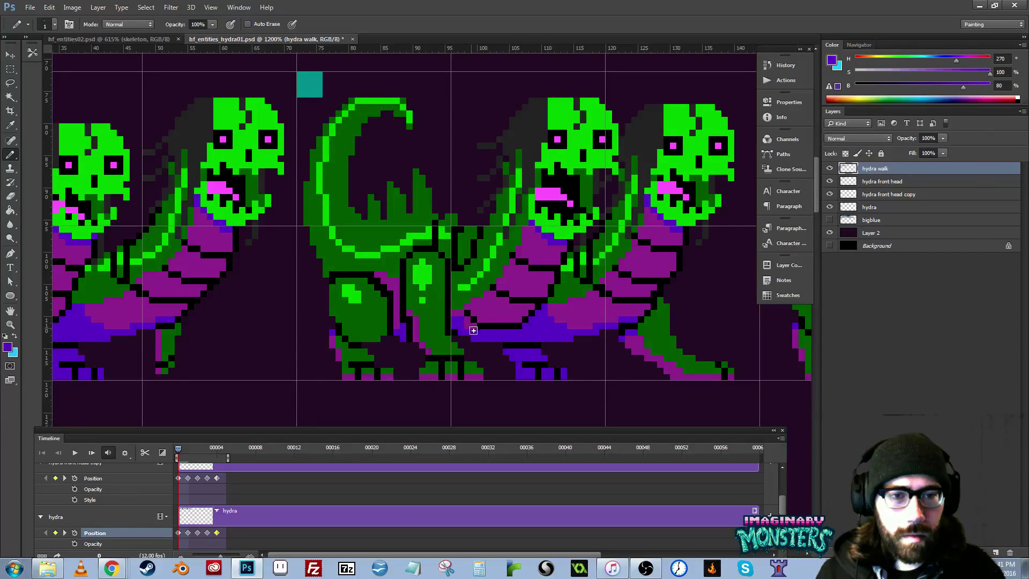
{"action": "left_click_drag", "start_coordinate": [468, 330], "coordinate": [457, 332]}
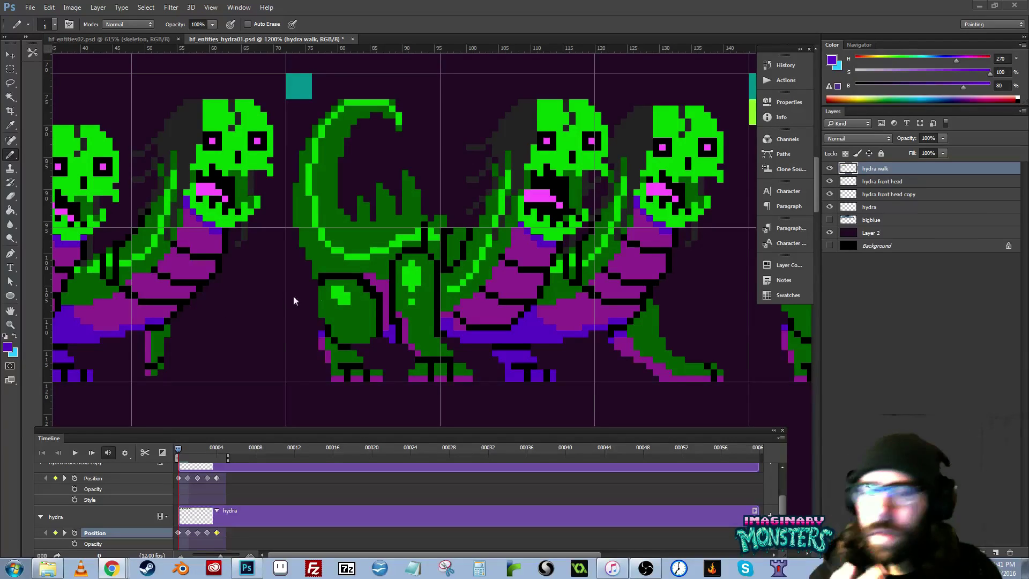
- Compare the first two walk frames, then shift the second frame's near front foot one more pixel left
{"action": "left_click_drag", "start_coordinate": [353, 296], "coordinate": [474, 269]}
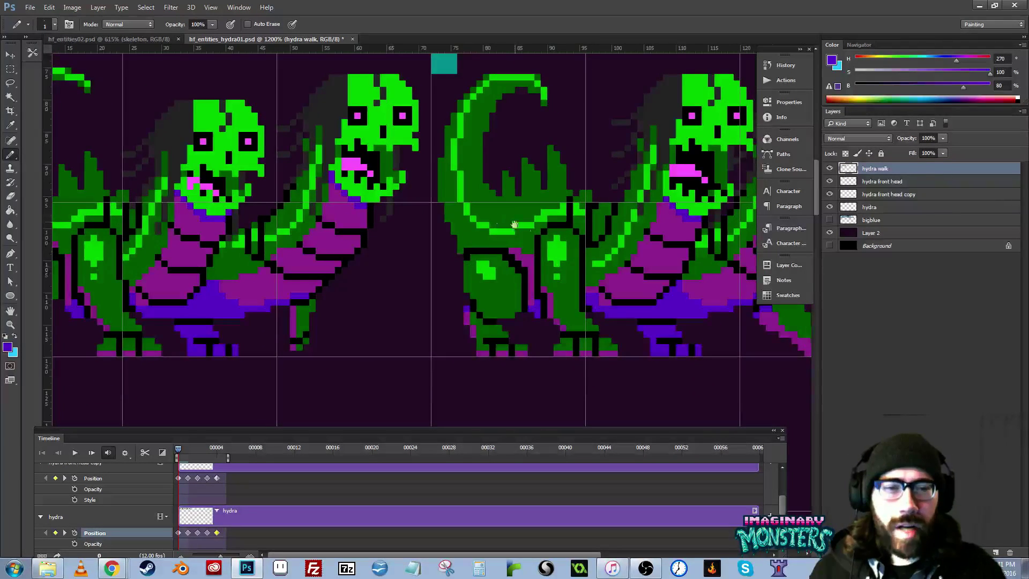
{"action": "left_click_drag", "start_coordinate": [569, 284], "coordinate": [708, 342]}
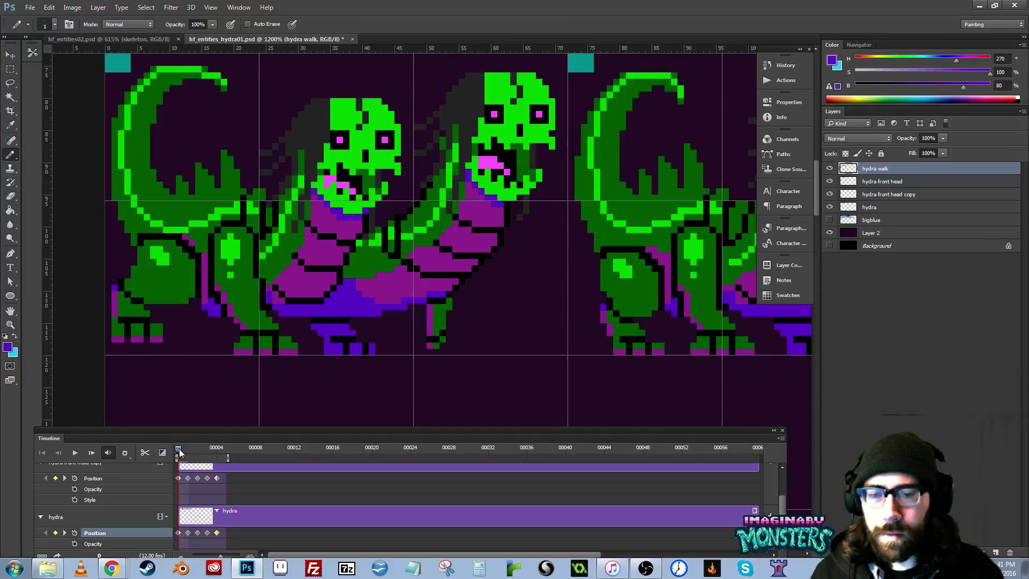
{"action": "left_click_drag", "start_coordinate": [179, 453], "coordinate": [187, 456]}
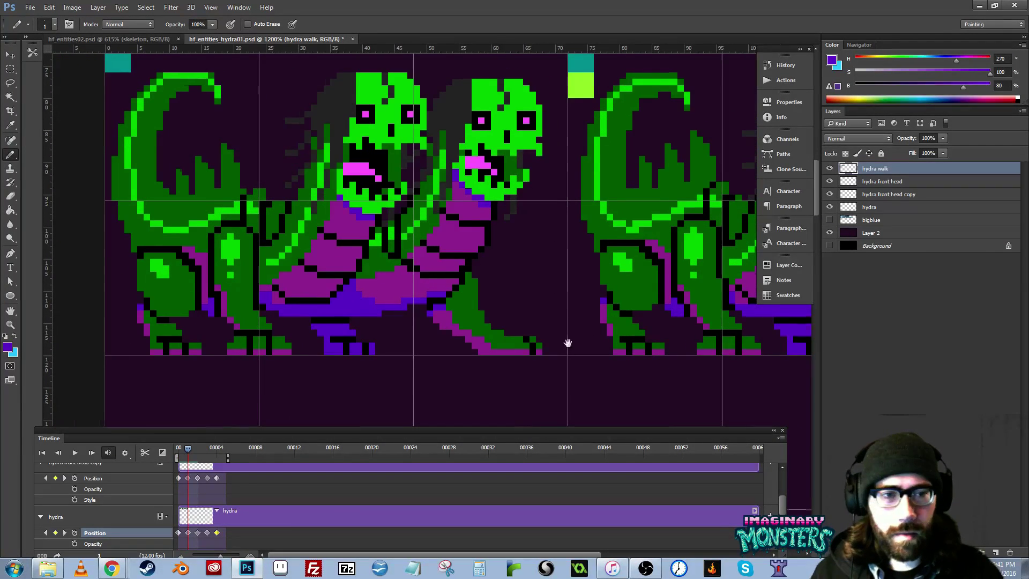
{"action": "left_click_drag", "start_coordinate": [568, 343], "coordinate": [519, 347]}
{"action": "left_click_drag", "start_coordinate": [189, 450], "coordinate": [170, 453]}
{"action": "left_click_drag", "start_coordinate": [539, 352], "coordinate": [335, 354]}
{"action": "key", "text": "l"}
{"action": "mouse_move", "coordinate": [470, 347]}
{"action": "left_mouse_down"}
{"action": "mouse_move", "coordinate": [428, 320]}
{"action": "mouse_move", "coordinate": [444, 301]}
{"action": "mouse_move", "coordinate": [493, 301]}
{"action": "mouse_move", "coordinate": [511, 330]}
{"action": "mouse_move", "coordinate": [463, 308]}
{"action": "mouse_move", "coordinate": [447, 317]}
{"action": "mouse_move", "coordinate": [442, 304]}
{"action": "mouse_move", "coordinate": [552, 306]}
{"action": "mouse_move", "coordinate": [588, 294]}
{"action": "mouse_move", "coordinate": [547, 317]}
{"action": "mouse_move", "coordinate": [488, 327]}
{"action": "left_mouse_up"}
{"action": "key", "text": "v"}
{"action": "key", "text": "Left"}
{"action": "key", "text": "ctrl+d"}
- Scrub between the first two walk frames to examine how the legs move
{"action": "key", "text": "b"}
{"action": "left_click_drag", "start_coordinate": [451, 346], "coordinate": [747, 294]}
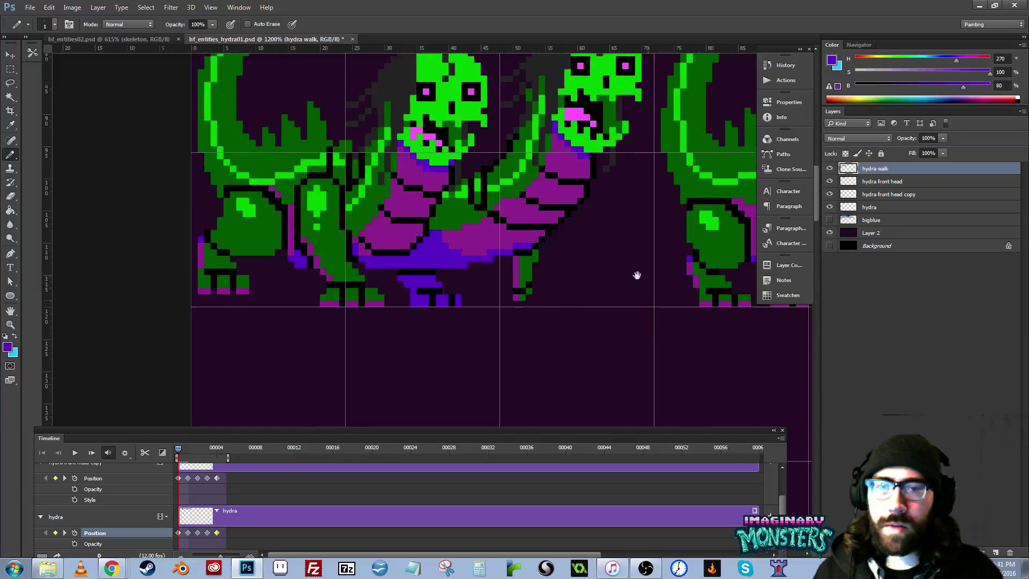
{"action": "mouse_move", "coordinate": [179, 453]}
{"action": "left_mouse_down"}
{"action": "mouse_move", "coordinate": [196, 462]}
{"action": "mouse_move", "coordinate": [168, 467]}
{"action": "mouse_move", "coordinate": [193, 466]}
{"action": "left_mouse_up"}
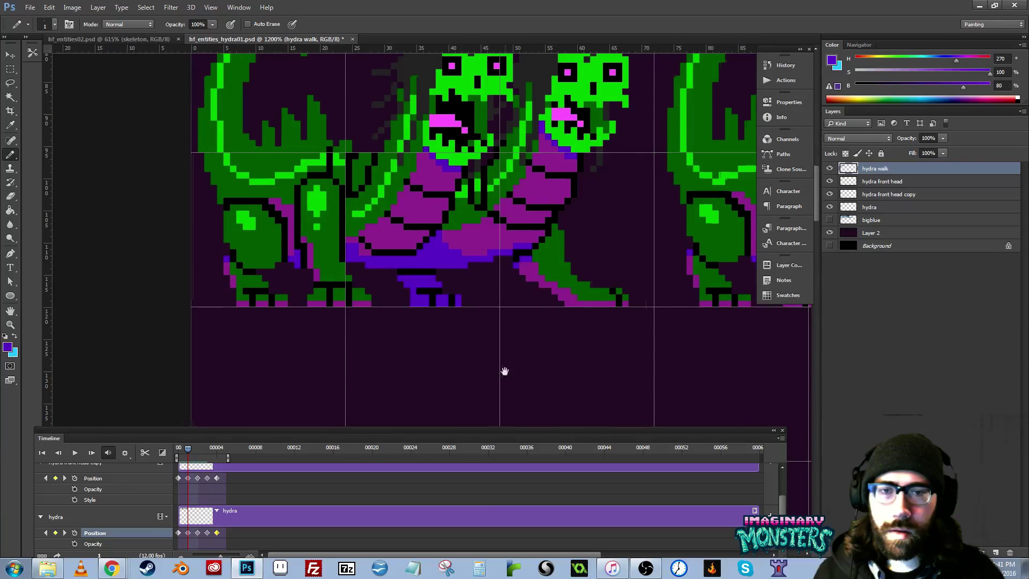
{"action": "left_click_drag", "start_coordinate": [505, 368], "coordinate": [336, 394]}
{"action": "left_click_drag", "start_coordinate": [240, 399], "coordinate": [461, 396]}
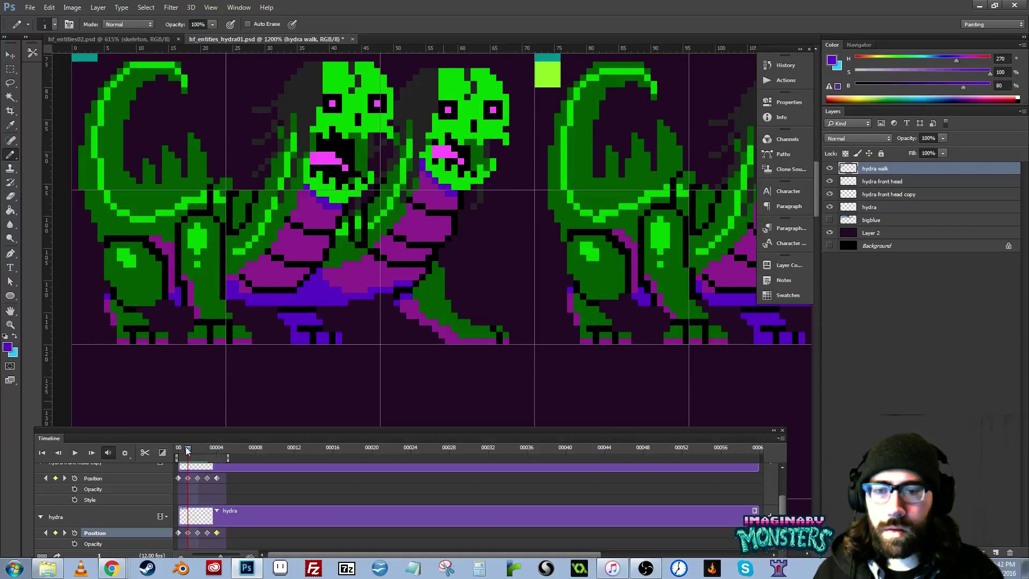
{"action": "left_click_drag", "start_coordinate": [188, 450], "coordinate": [177, 450]}
{"action": "left_click_drag", "start_coordinate": [203, 379], "coordinate": [319, 374]}
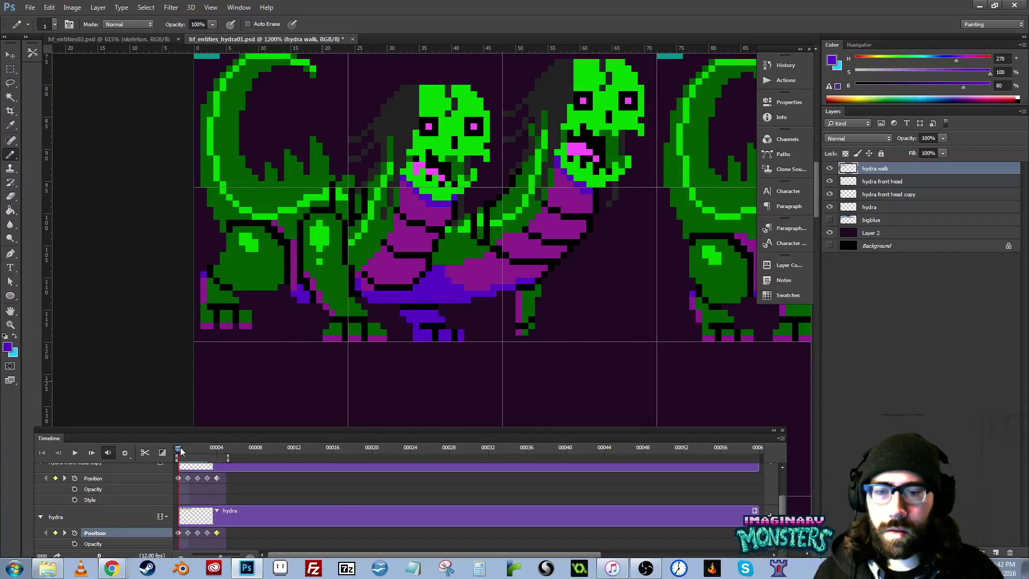
{"action": "left_click_drag", "start_coordinate": [180, 450], "coordinate": [182, 450]}
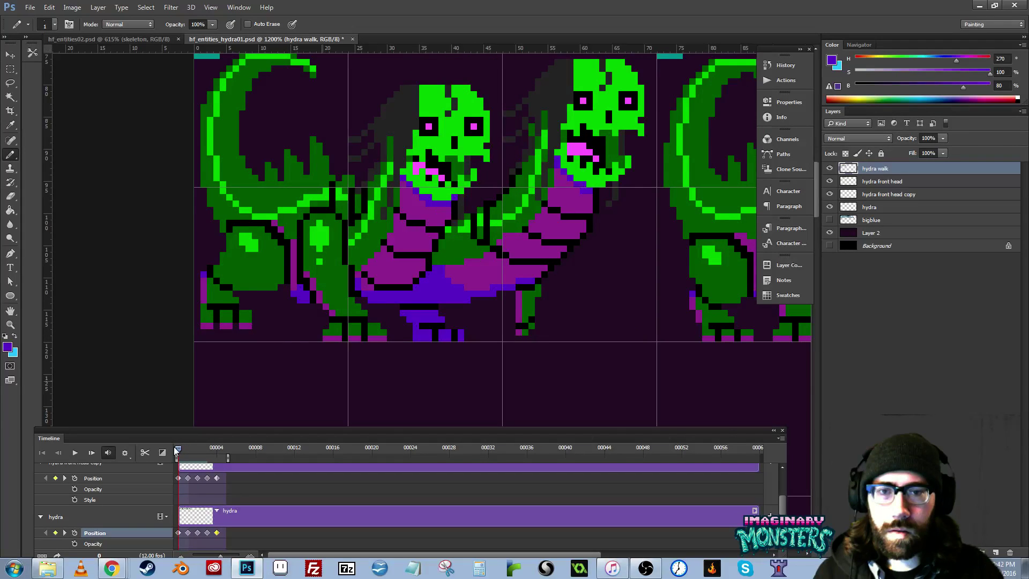
- Select the near hind leg in the second walk frame, raise it two pixels and deselect it
{"action": "left_click_drag", "start_coordinate": [451, 348], "coordinate": [275, 341]}
{"action": "mouse_move", "coordinate": [455, 315]}
{"action": "left_mouse_down"}
{"action": "mouse_move", "coordinate": [509, 319]}
{"action": "mouse_move", "coordinate": [561, 248]}
{"action": "mouse_move", "coordinate": [592, 234]}
{"action": "mouse_move", "coordinate": [610, 244]}
{"action": "mouse_move", "coordinate": [629, 312]}
{"action": "mouse_move", "coordinate": [585, 371]}
{"action": "mouse_move", "coordinate": [537, 333]}
{"action": "left_mouse_up"}
{"action": "key", "text": "l"}
{"action": "key", "text": "v"}
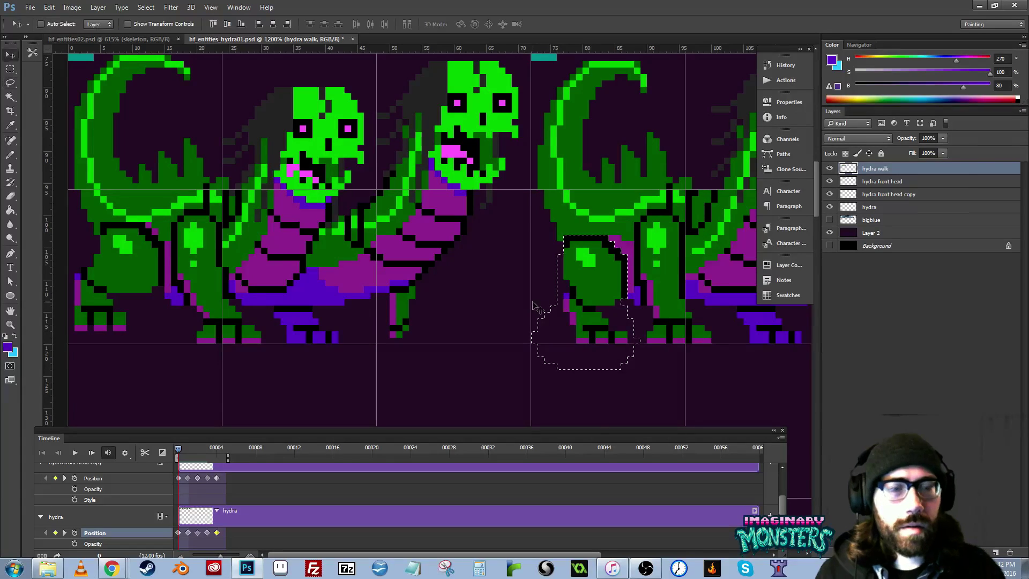
{"action": "key", "text": "Up"}
{"action": "key", "text": "Up"}
{"action": "key", "text": "ctrl+d"}
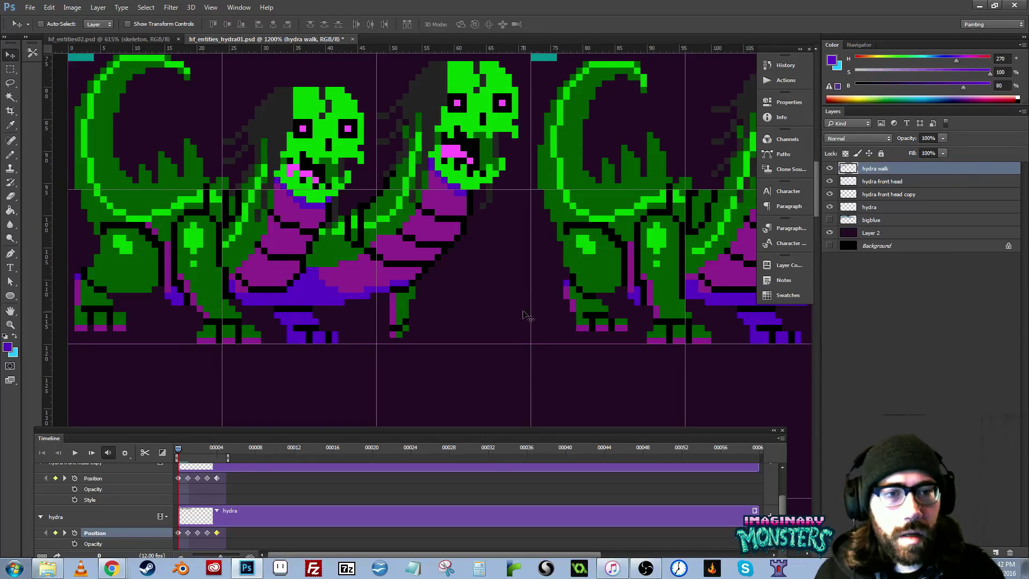
- Copy the first frame's near hind foot over the second frame's hind foot and erase the leftover toe pixels
{"action": "left_click_drag", "start_coordinate": [228, 345], "coordinate": [252, 351]}
{"action": "key", "text": "l"}
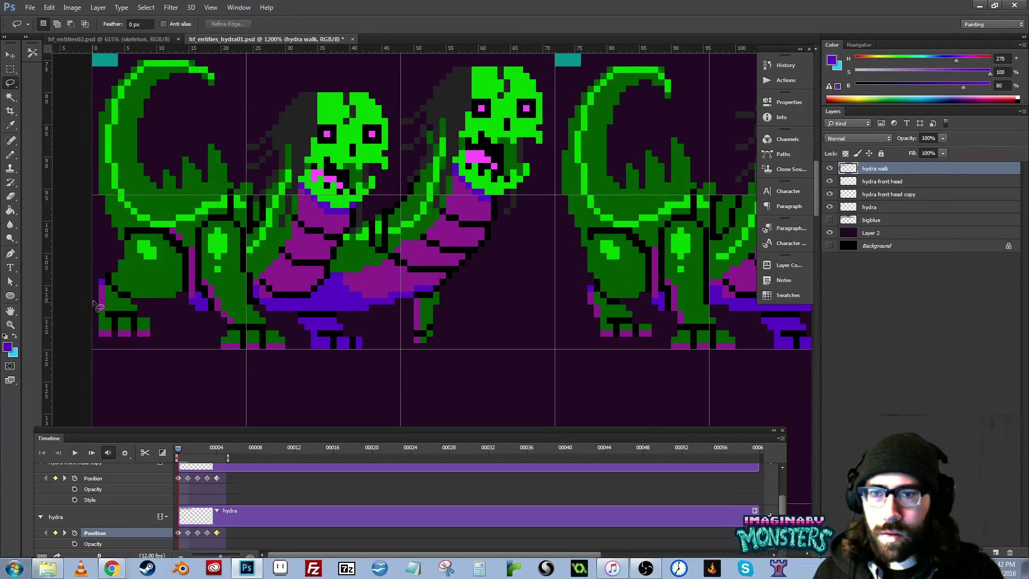
{"action": "left_click_drag", "start_coordinate": [166, 314], "coordinate": [96, 304]}
{"action": "key", "text": "v"}
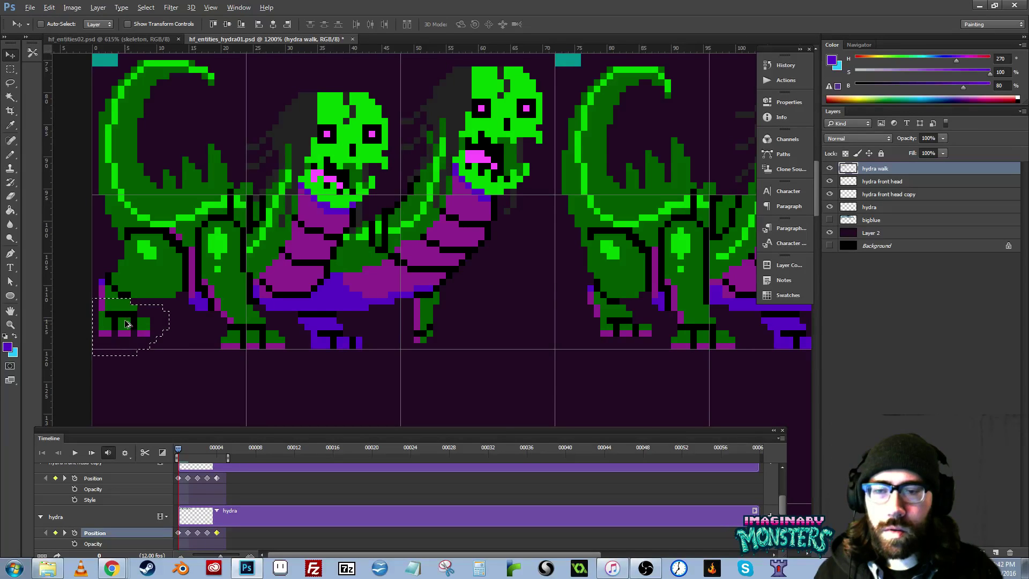
{"action": "mouse_move", "coordinate": [153, 336]}
{"action": "left_mouse_down"}
{"action": "mouse_move", "coordinate": [641, 336]}
{"action": "mouse_move", "coordinate": [583, 343]}
{"action": "left_mouse_up"}
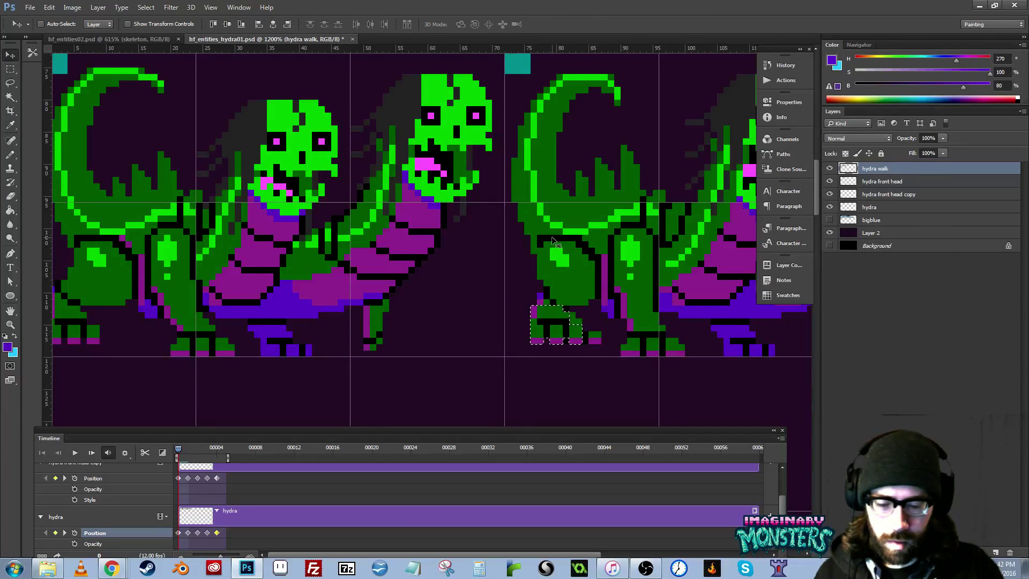
{"action": "key", "text": "e"}
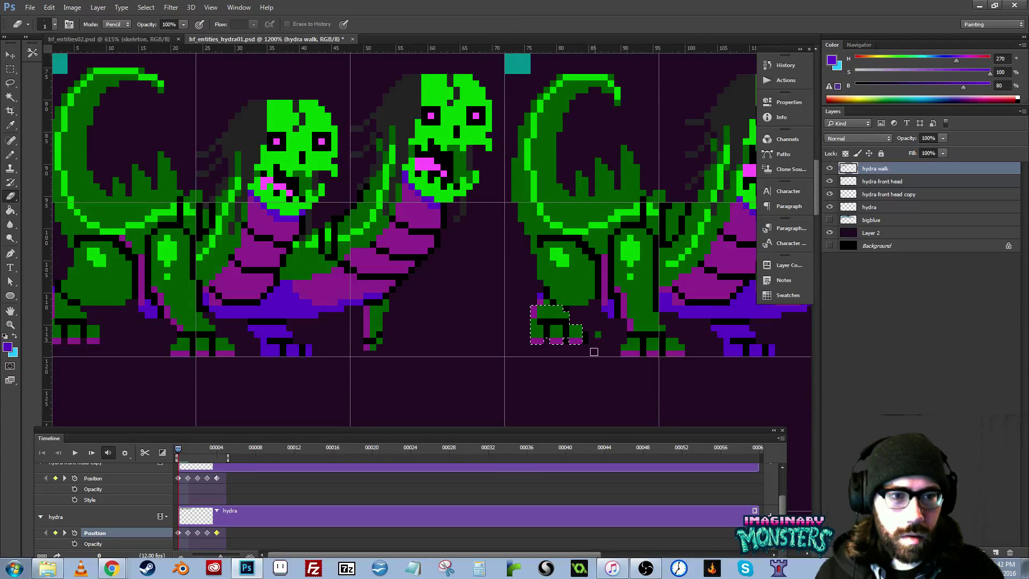
{"action": "key", "text": "ctrl+d"}
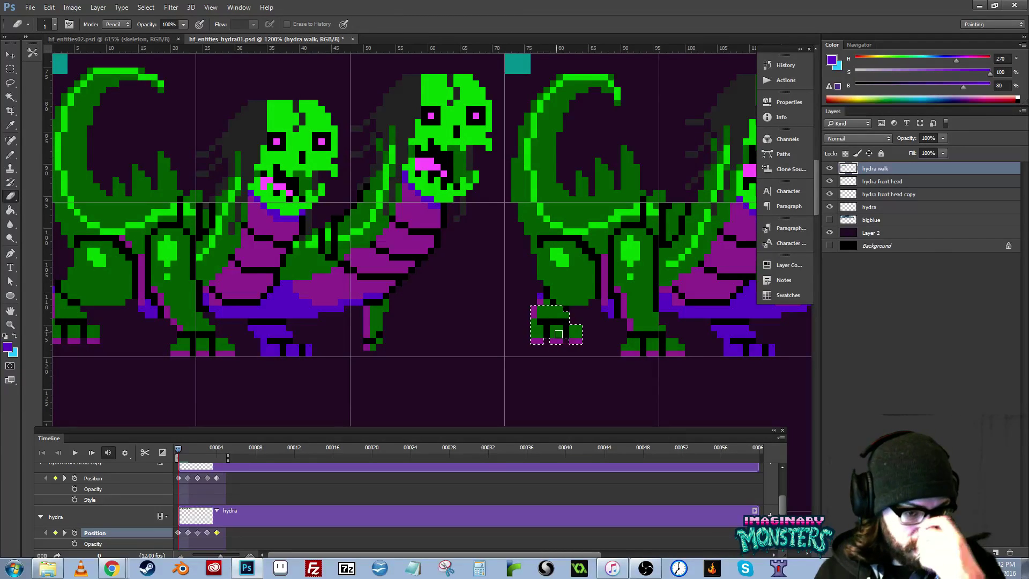
- Touch up the ankle above the copied hind foot with sampled black, purple and dark green pixels
{"action": "key", "text": "b"}
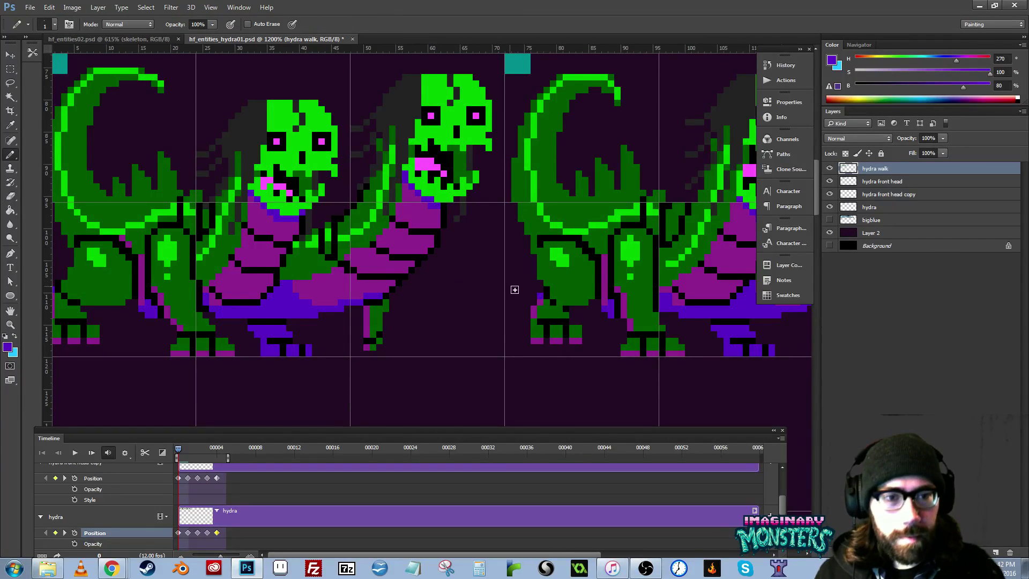
{"action": "left_click", "coordinate": [566, 309], "text": "alt"}
{"action": "mouse_move", "coordinate": [541, 325]}
{"action": "left_mouse_down"}
{"action": "mouse_move", "coordinate": [577, 332]}
{"action": "mouse_move", "coordinate": [518, 334]}
{"action": "left_mouse_up"}
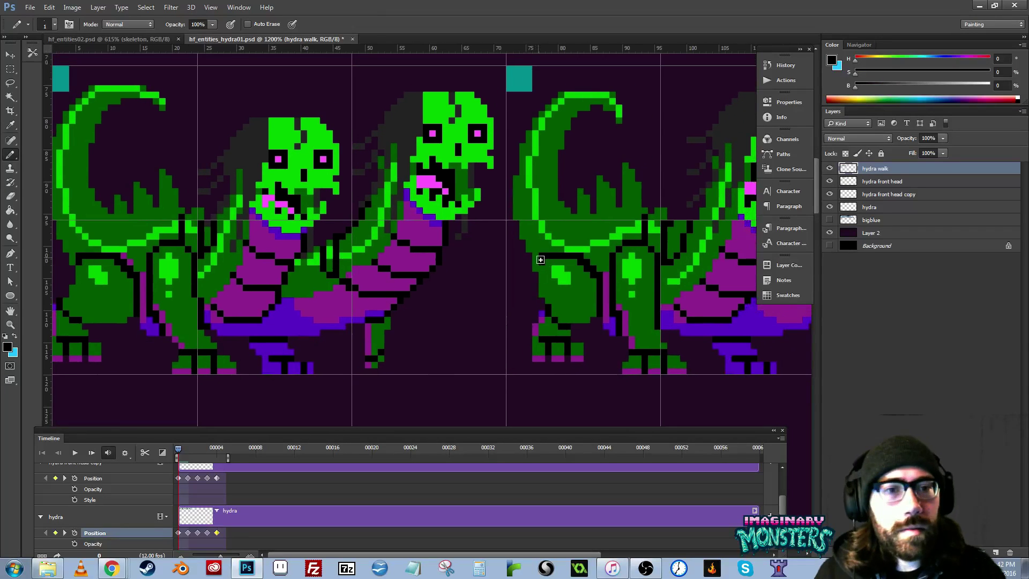
{"action": "left_click", "coordinate": [543, 313], "text": "alt"}
{"action": "left_click", "coordinate": [544, 311], "text": "alt"}
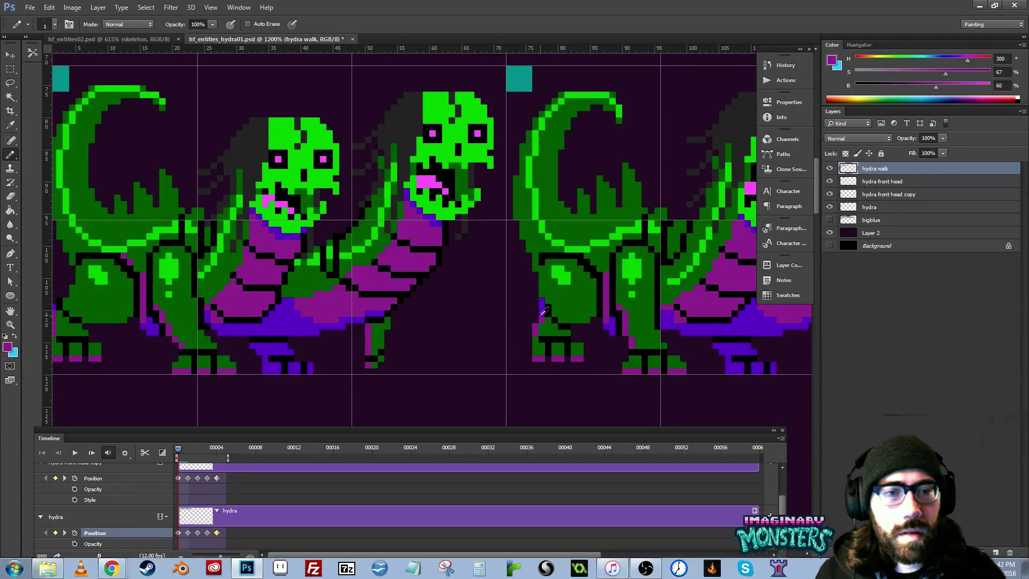
{"action": "left_click", "coordinate": [544, 317], "text": "alt"}
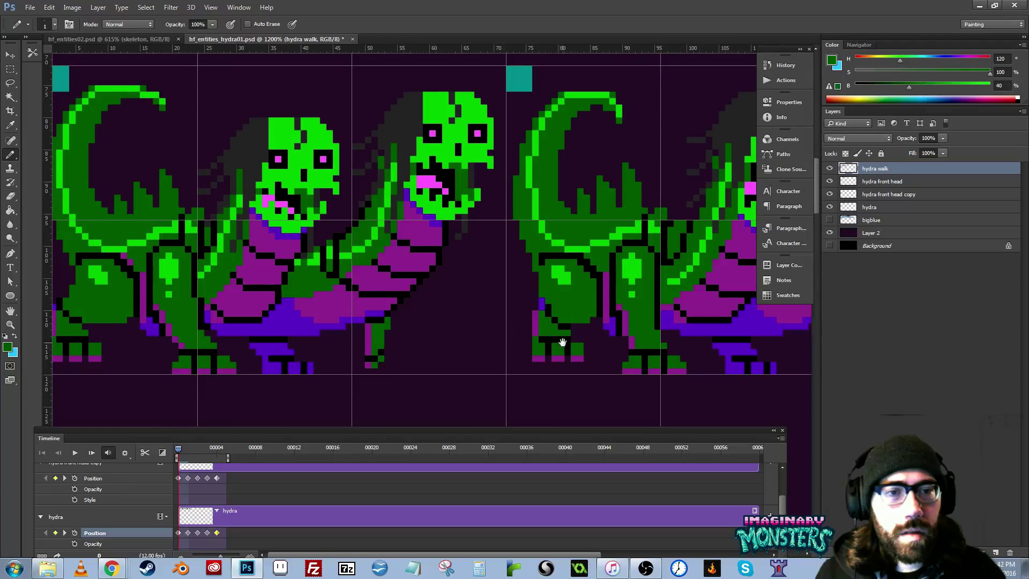
- Check the motion between the two frames, then lower the second frame's near hind foot one pixel
{"action": "left_click_drag", "start_coordinate": [562, 343], "coordinate": [593, 336]}
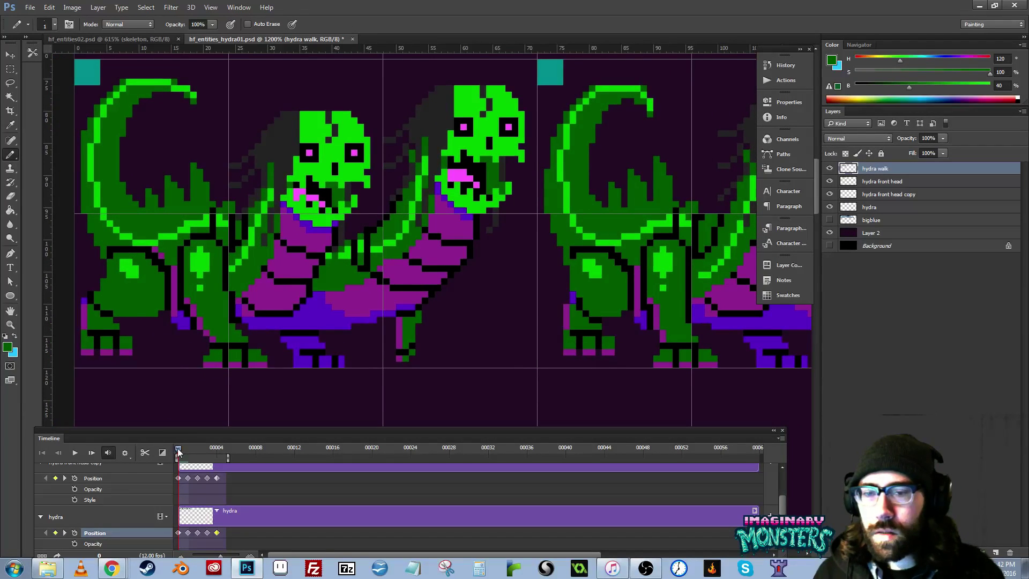
{"action": "left_click_drag", "start_coordinate": [178, 452], "coordinate": [188, 456]}
{"action": "left_click_drag", "start_coordinate": [369, 372], "coordinate": [360, 362]}
{"action": "left_click_drag", "start_coordinate": [188, 454], "coordinate": [182, 452]}
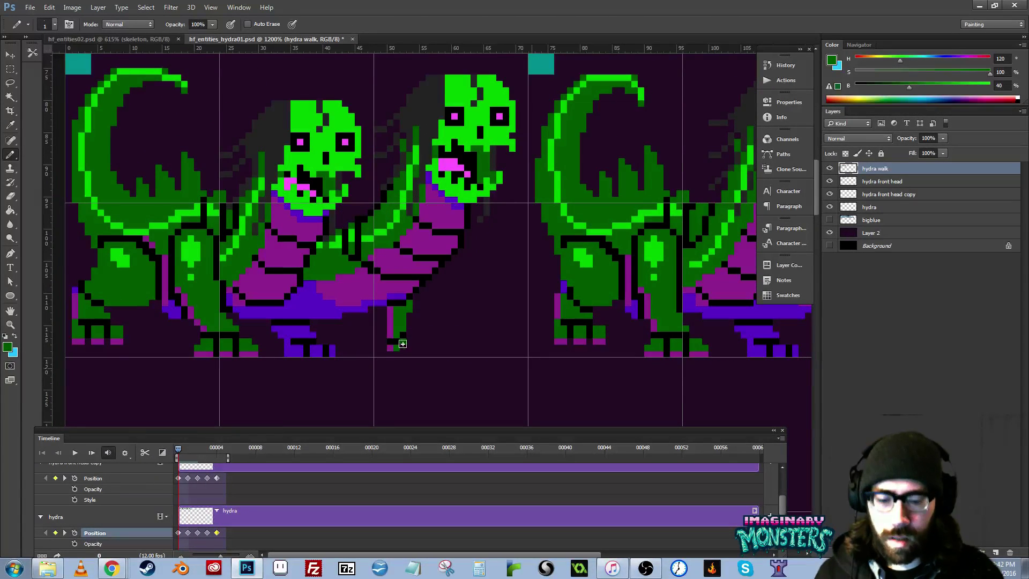
{"action": "key", "text": "l"}
{"action": "mouse_move", "coordinate": [615, 349]}
{"action": "left_mouse_down"}
{"action": "mouse_move", "coordinate": [572, 349]}
{"action": "mouse_move", "coordinate": [536, 325]}
{"action": "mouse_move", "coordinate": [556, 311]}
{"action": "mouse_move", "coordinate": [610, 317]}
{"action": "mouse_move", "coordinate": [604, 338]}
{"action": "left_mouse_up"}
{"action": "key", "text": "v"}
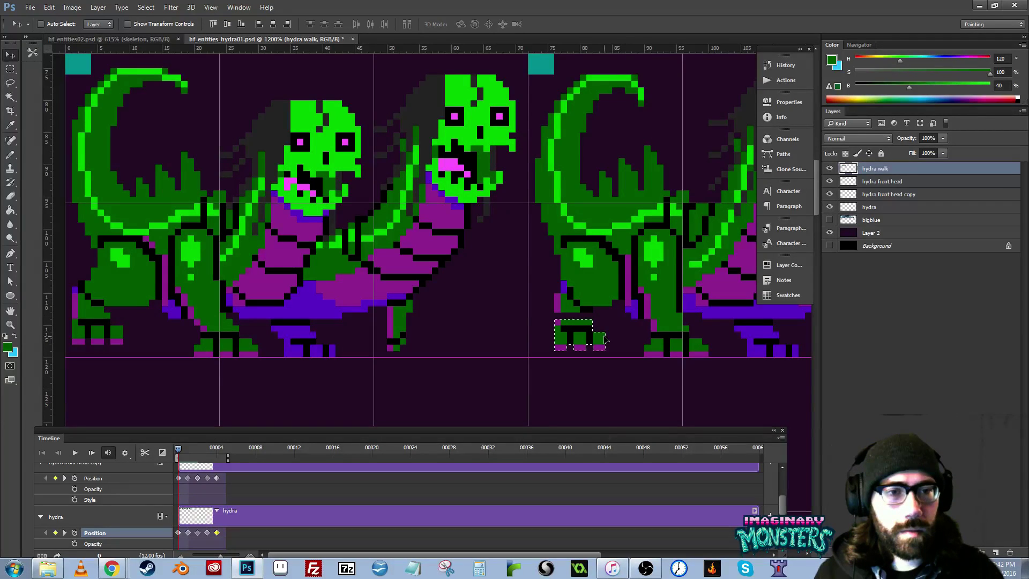
{"action": "key", "text": "ctrl+d"}
- Fill the gap above the lowered hind foot with purple and dark green pixels
{"action": "key", "text": "b"}
{"action": "left_click", "coordinate": [558, 309], "text": "alt"}
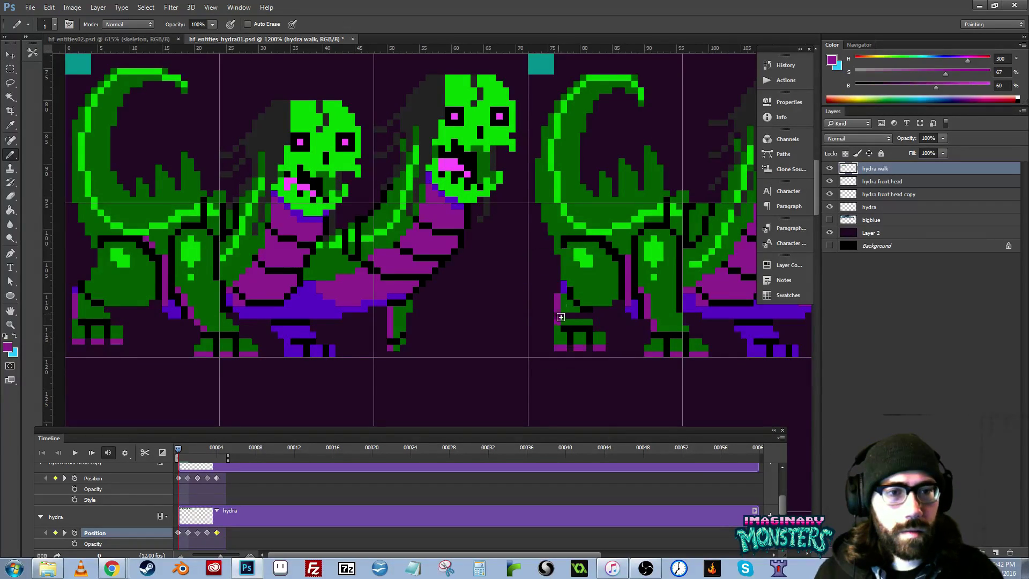
{"action": "left_click", "coordinate": [557, 316]}
{"action": "left_click", "coordinate": [567, 310], "text": "alt"}
{"action": "left_click_drag", "start_coordinate": [564, 316], "coordinate": [582, 320]}
- Review the leg positions in the first two walk frames and examine the sprite sheet zoomed out
{"action": "left_click_drag", "start_coordinate": [508, 342], "coordinate": [561, 342]}
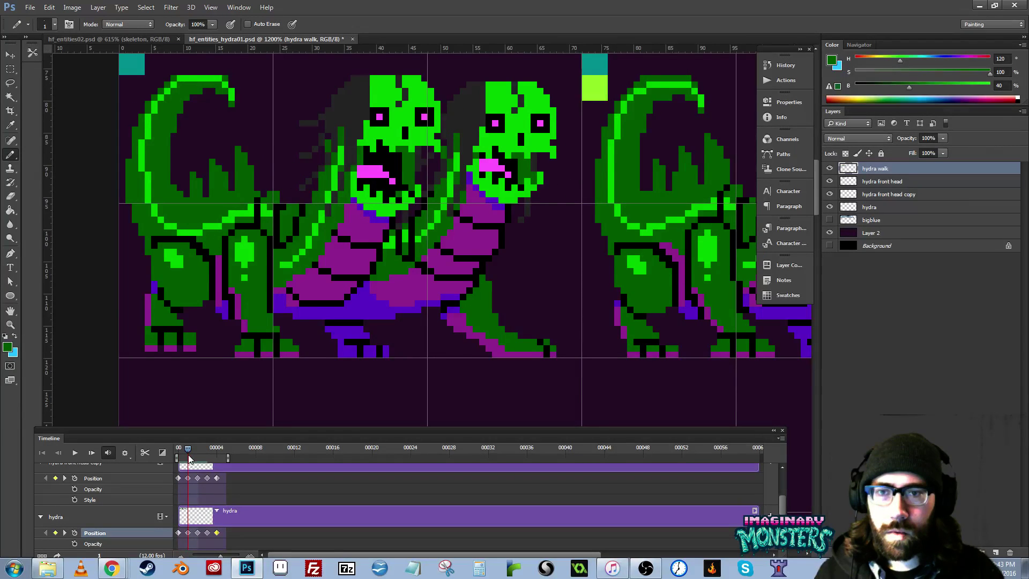
{"action": "left_click_drag", "start_coordinate": [250, 299], "coordinate": [260, 222]}
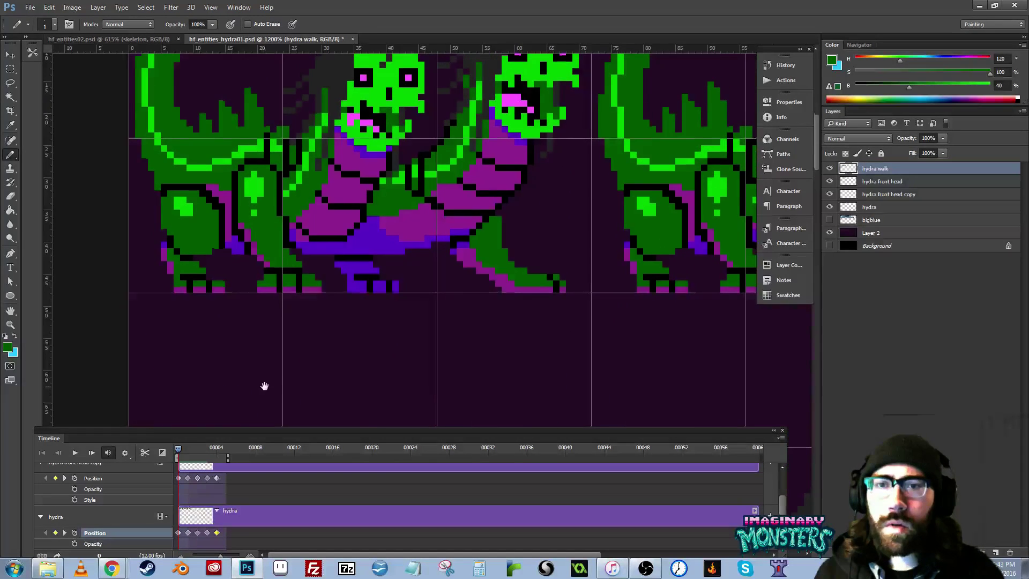
{"action": "left_click_drag", "start_coordinate": [289, 102], "coordinate": [294, 192]}
{"action": "left_click", "coordinate": [229, 276], "text": "alt"}
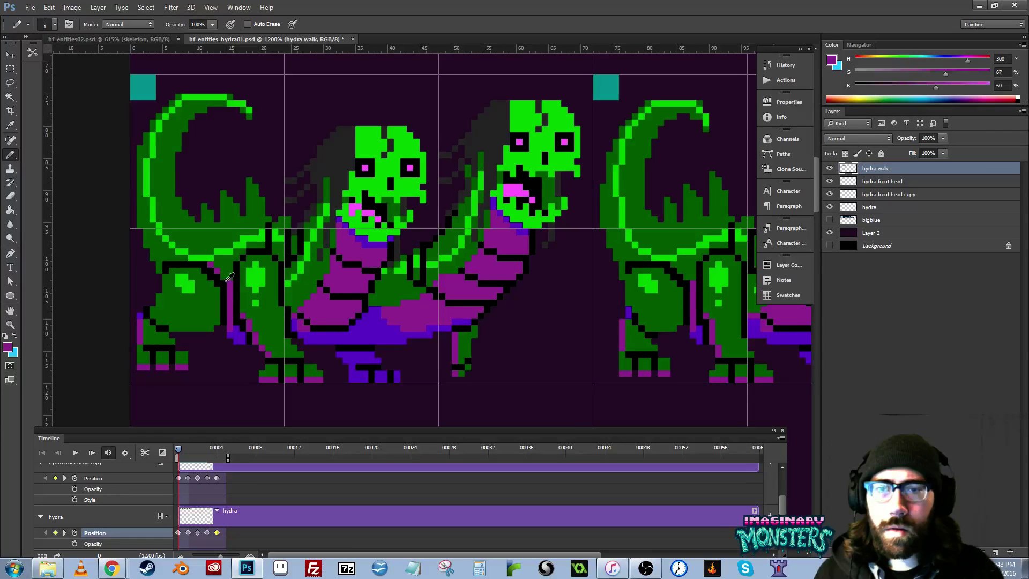
{"action": "left_click_drag", "start_coordinate": [513, 316], "coordinate": [350, 303]}
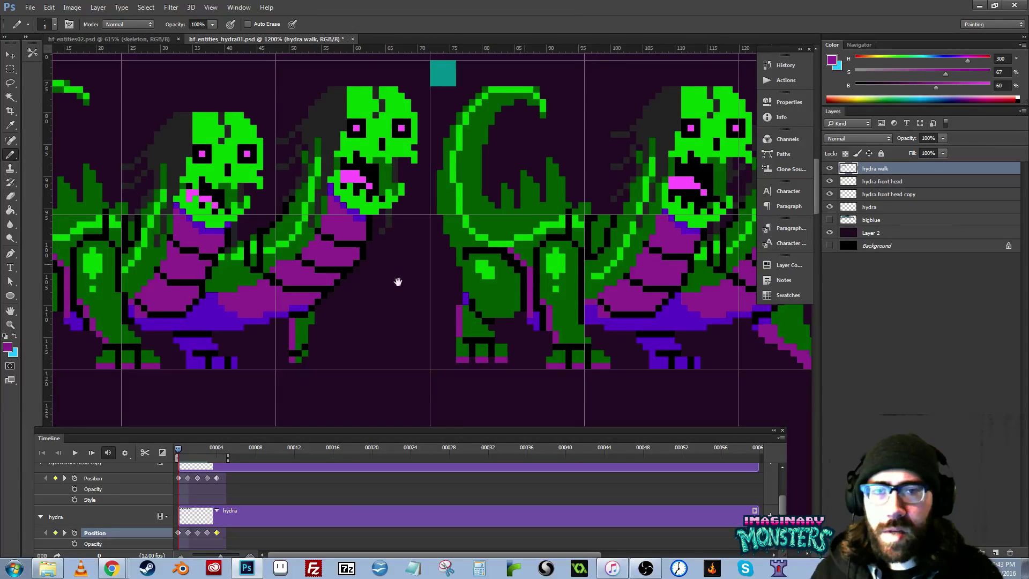
{"action": "mouse_move", "coordinate": [398, 282]}
{"action": "left_mouse_down"}
{"action": "mouse_move", "coordinate": [466, 299]}
{"action": "mouse_move", "coordinate": [542, 298]}
{"action": "mouse_move", "coordinate": [461, 287]}
{"action": "mouse_move", "coordinate": [415, 325]}
{"action": "mouse_move", "coordinate": [420, 348]}
{"action": "left_mouse_up"}
{"action": "key", "text": "z"}
{"action": "left_click_drag", "start_coordinate": [496, 269], "coordinate": [438, 278]}
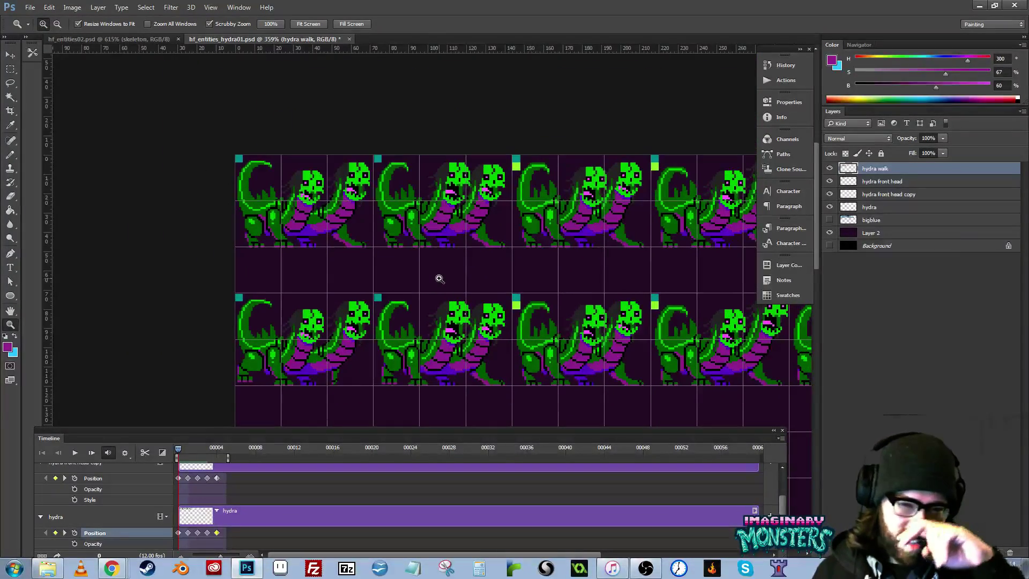
- Preview the animation, then toggle the hydra and hydra walk layers to compare the original and walk rows
{"action": "key", "text": "space"}
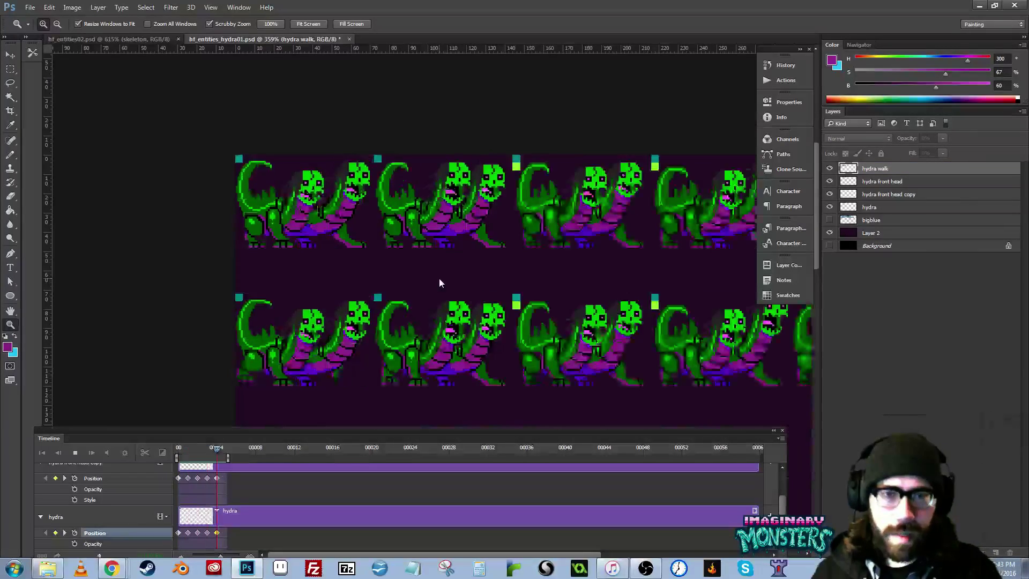
{"action": "left_click", "coordinate": [830, 207]}
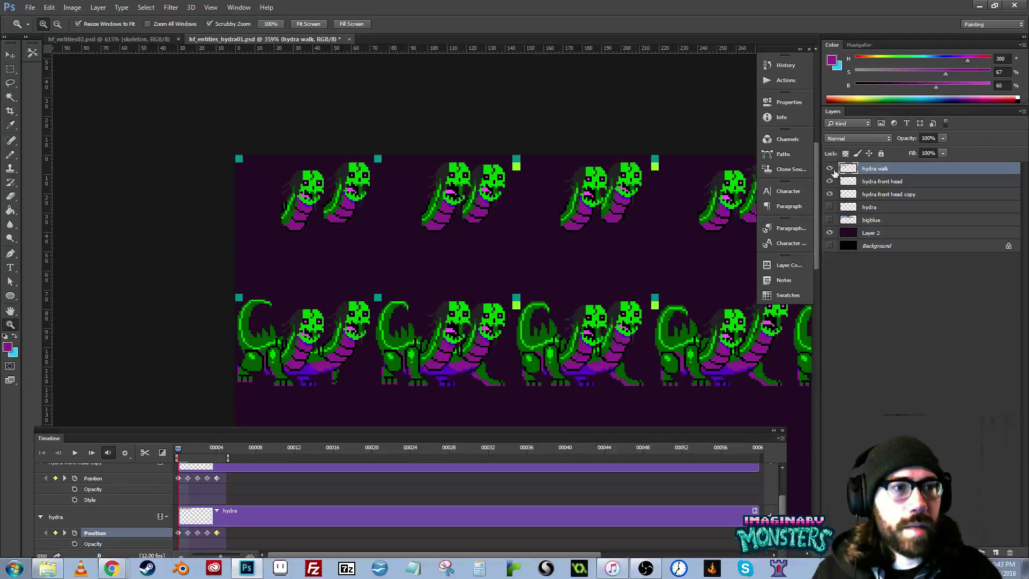
{"action": "left_click", "coordinate": [833, 170]}
{"action": "left_click", "coordinate": [832, 173]}
{"action": "left_click", "coordinate": [830, 207]}
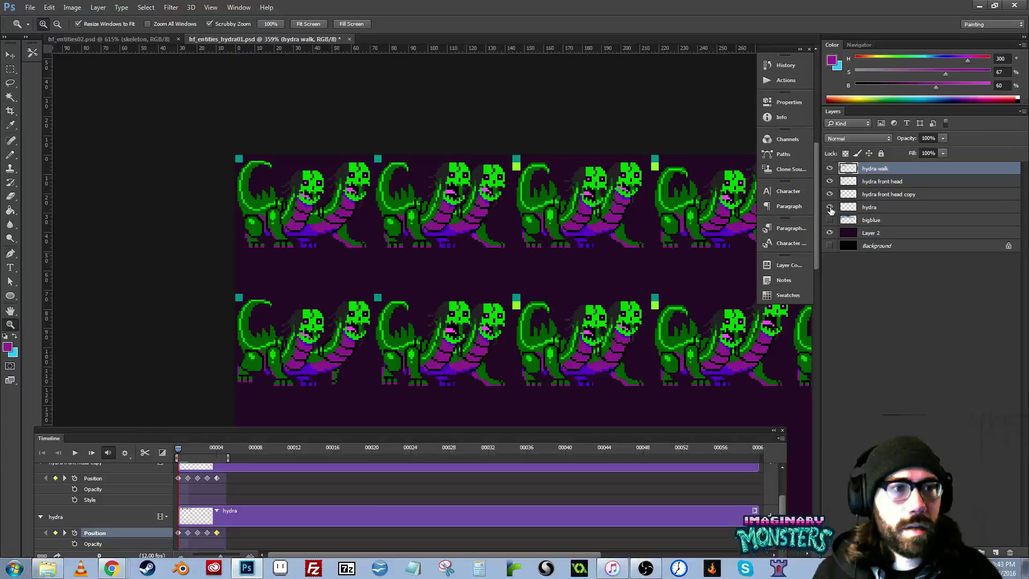
- Isolate the hydra walk layer to check its sprite row, then restore the hydra and both front head layers
{"action": "left_click", "coordinate": [830, 208]}
{"action": "left_click", "coordinate": [830, 194]}
{"action": "left_click", "coordinate": [829, 181]}
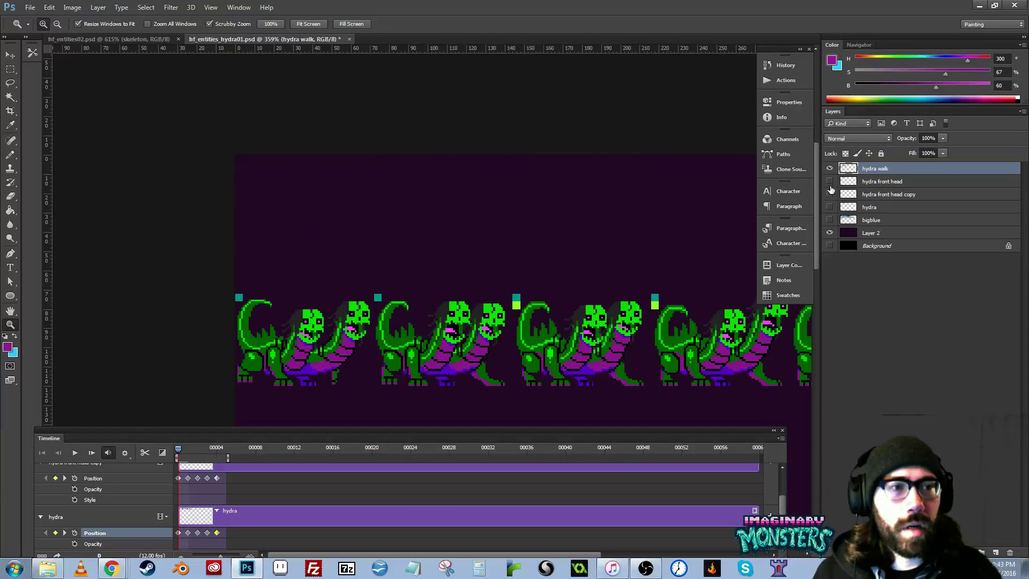
{"action": "left_click_drag", "start_coordinate": [830, 189], "coordinate": [830, 179]}
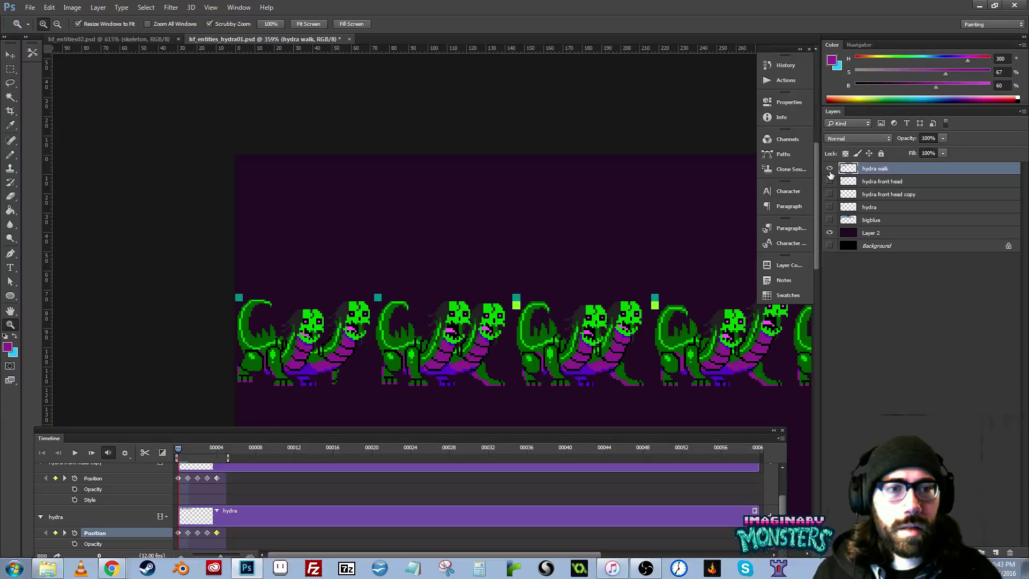
{"action": "left_click", "coordinate": [830, 169]}
{"action": "left_click", "coordinate": [830, 169]}
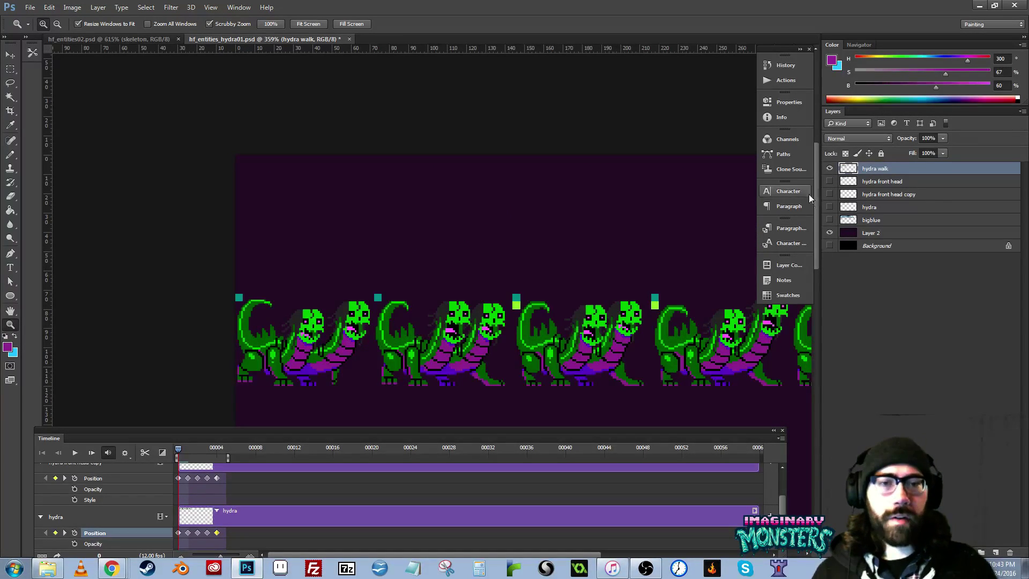
{"action": "left_click_drag", "start_coordinate": [570, 318], "coordinate": [540, 305]}
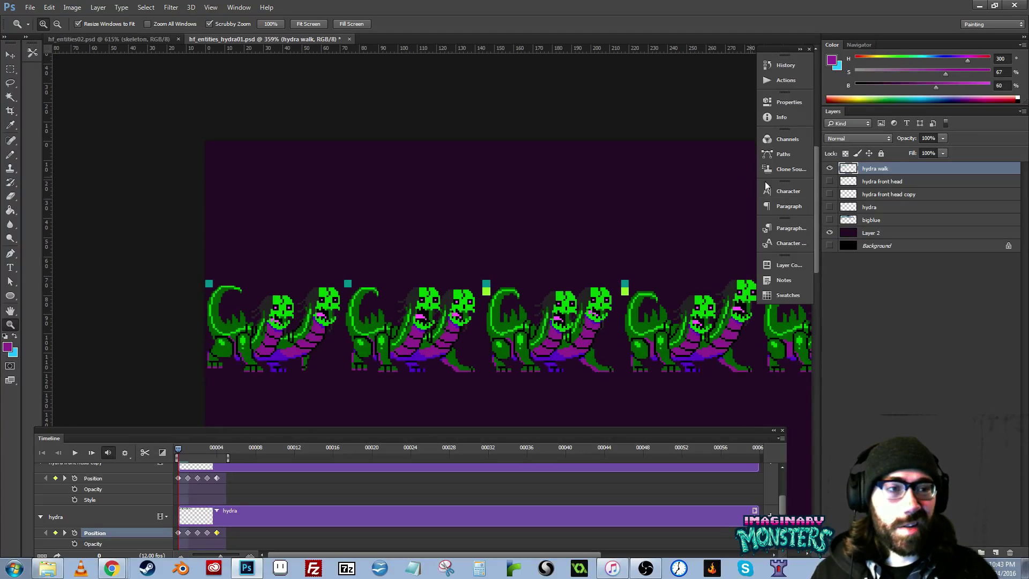
{"action": "left_click", "coordinate": [830, 208]}
{"action": "left_click_drag", "start_coordinate": [431, 323], "coordinate": [413, 318]}
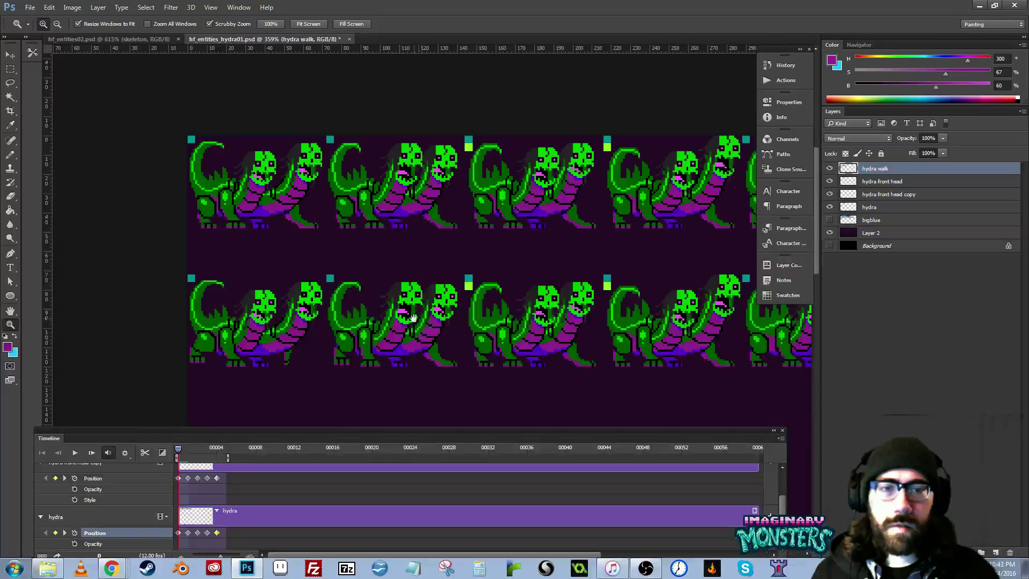
- Select the second walk frame's extended front leg with the Lasso, excluding the neck, and delete it
{"action": "left_click", "coordinate": [416, 333]}
{"action": "left_click", "coordinate": [416, 333]}
{"action": "left_click", "coordinate": [416, 333]}
{"action": "left_click_drag", "start_coordinate": [443, 358], "coordinate": [487, 326]}
{"action": "key", "text": "v"}
{"action": "scroll", "coordinate": [426, 322], "scroll_direction": "left", "scroll_amount": 1}
{"action": "key", "text": "z"}
{"action": "left_click", "coordinate": [464, 318]}
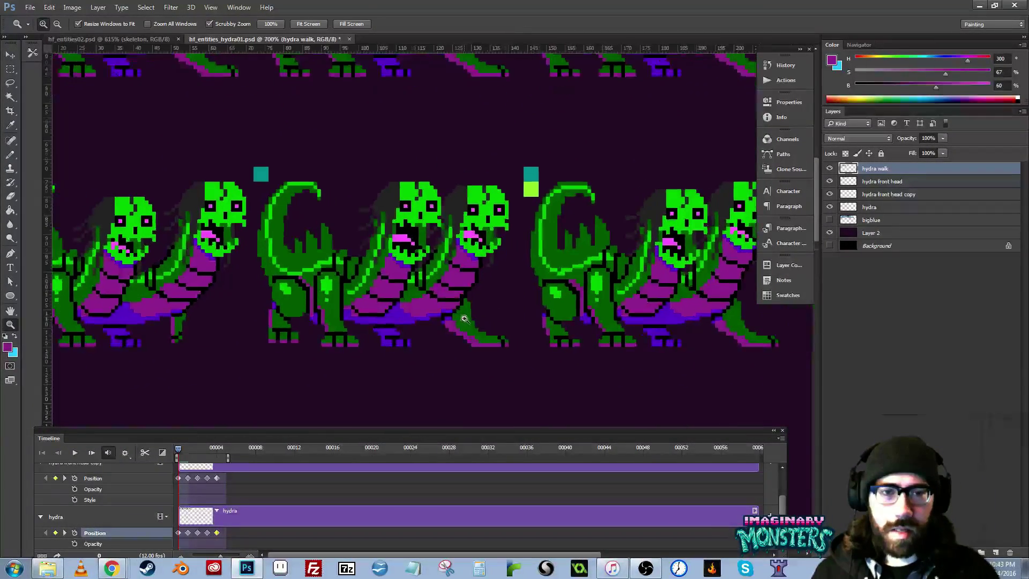
{"action": "key", "text": "ctrl+apostrophe"}
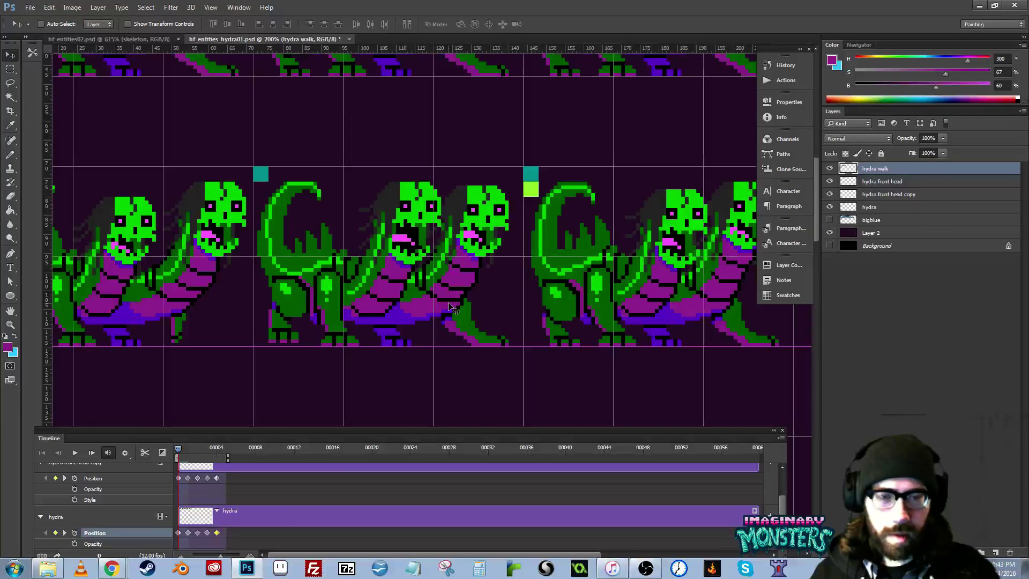
{"action": "left_click", "coordinate": [495, 326]}
{"action": "left_click_drag", "start_coordinate": [486, 344], "coordinate": [519, 337]}
{"action": "left_click", "coordinate": [518, 329]}
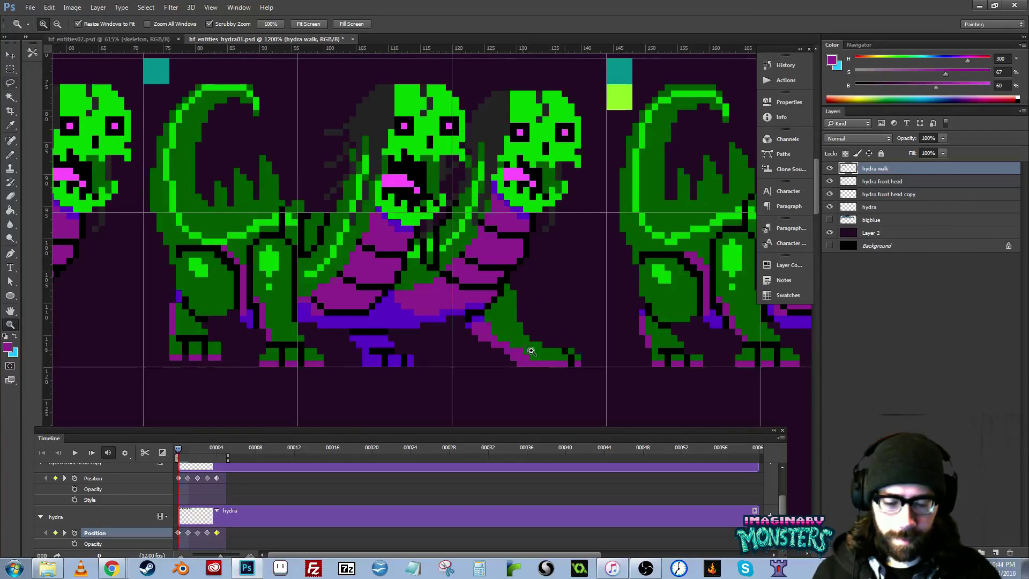
{"action": "key", "text": "l"}
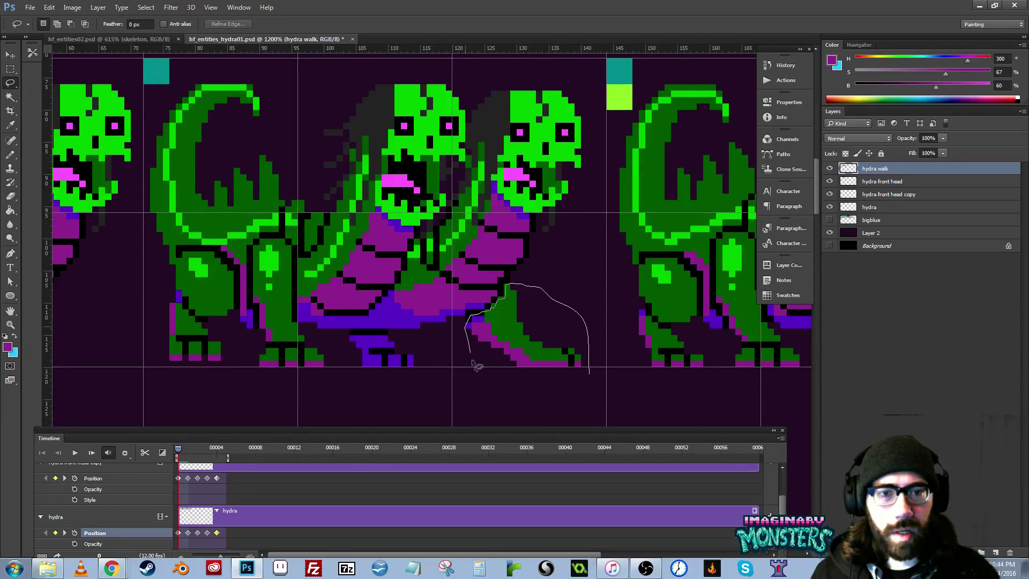
{"action": "left_click_drag", "start_coordinate": [476, 366], "coordinate": [592, 387]}
{"action": "key", "text": "alt"}
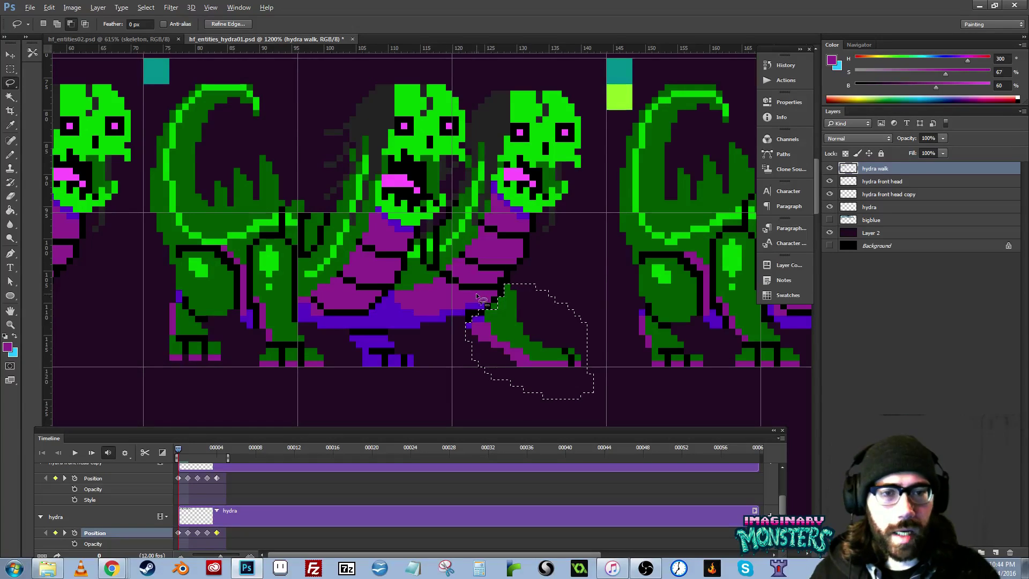
{"action": "key", "text": "shift"}
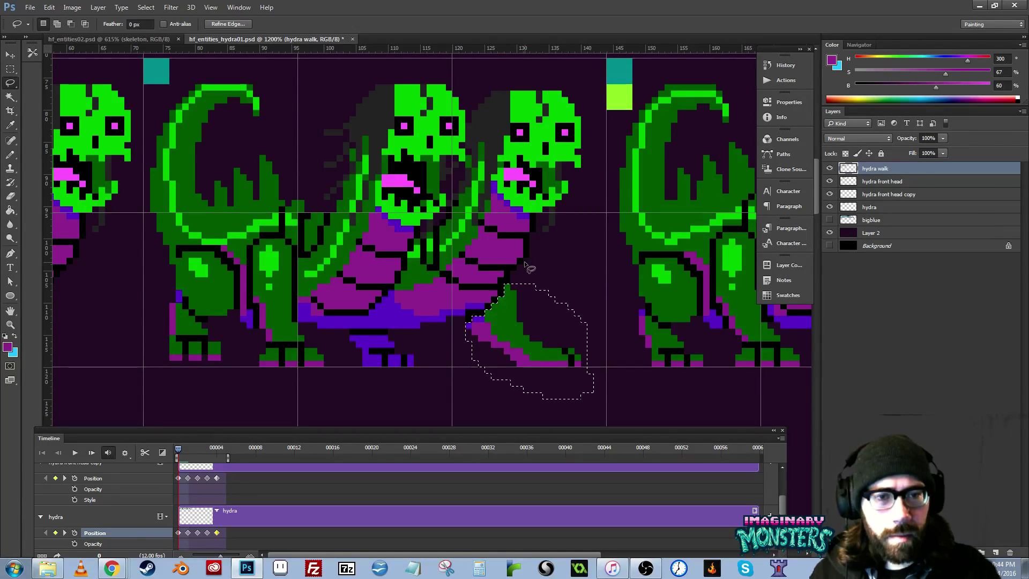
{"action": "key", "text": "Delete"}
- Copy the first walk frame's short front lower leg beneath the second frame's front neck and rotate it about -29°
{"action": "mouse_move", "coordinate": [452, 285]}
{"action": "left_mouse_down"}
{"action": "mouse_move", "coordinate": [633, 301]}
{"action": "mouse_move", "coordinate": [590, 288]}
{"action": "mouse_move", "coordinate": [610, 282]}
{"action": "left_mouse_up"}
{"action": "left_click_drag", "start_coordinate": [402, 323], "coordinate": [471, 328]}
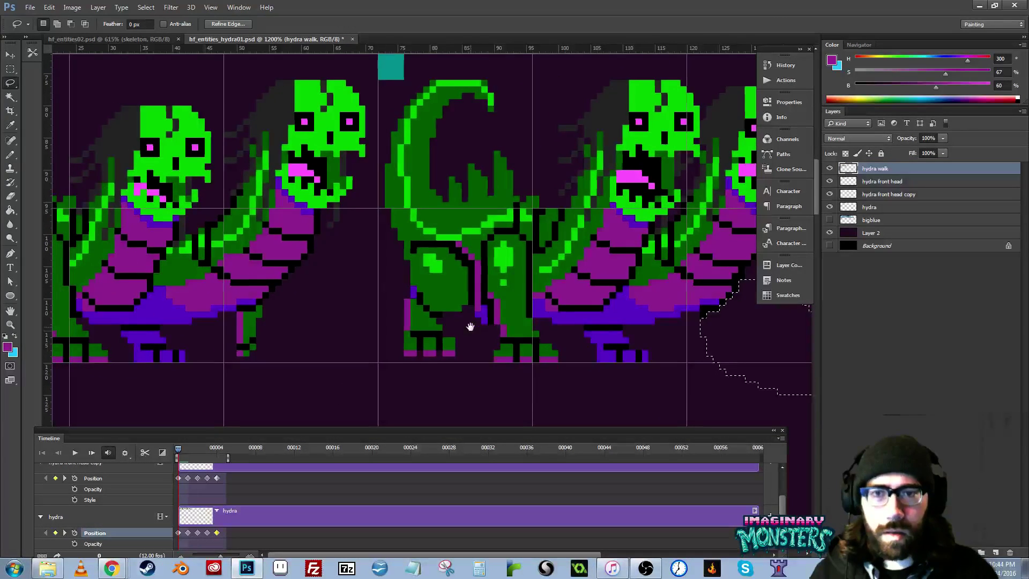
{"action": "key", "text": "m"}
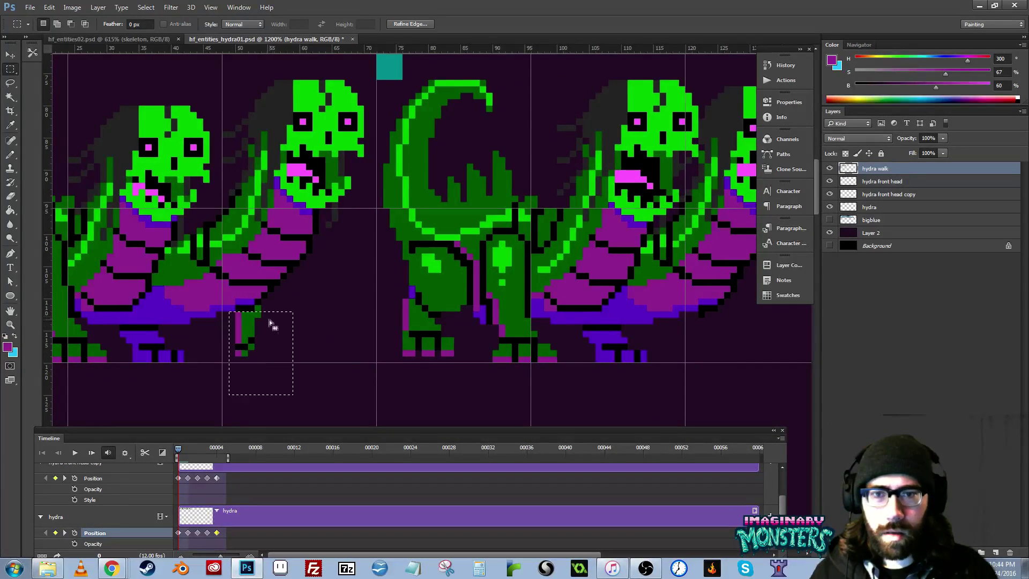
{"action": "key", "text": "v"}
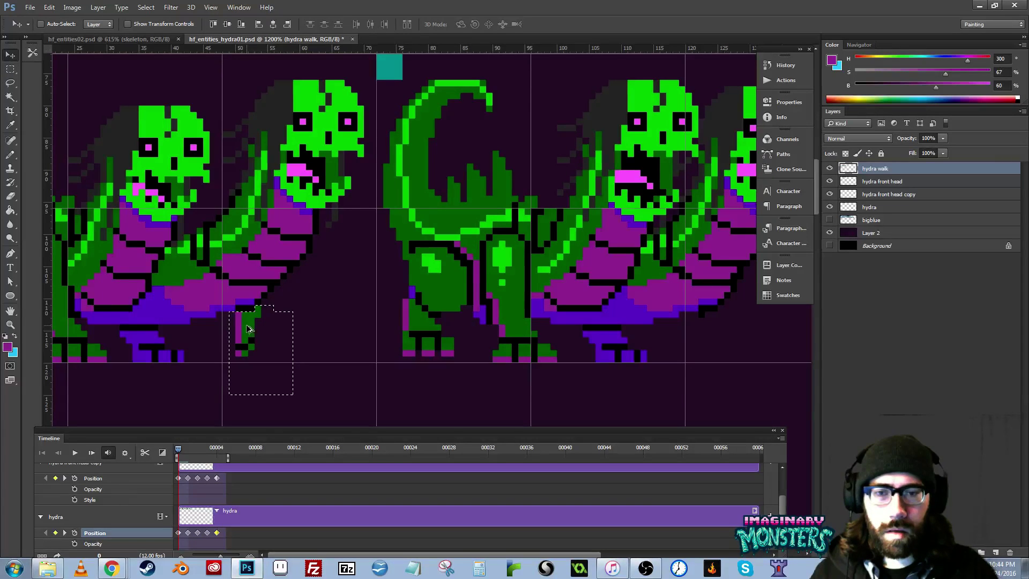
{"action": "left_click_drag", "start_coordinate": [247, 327], "coordinate": [717, 330]}
{"action": "left_click_drag", "start_coordinate": [717, 369], "coordinate": [712, 367]}
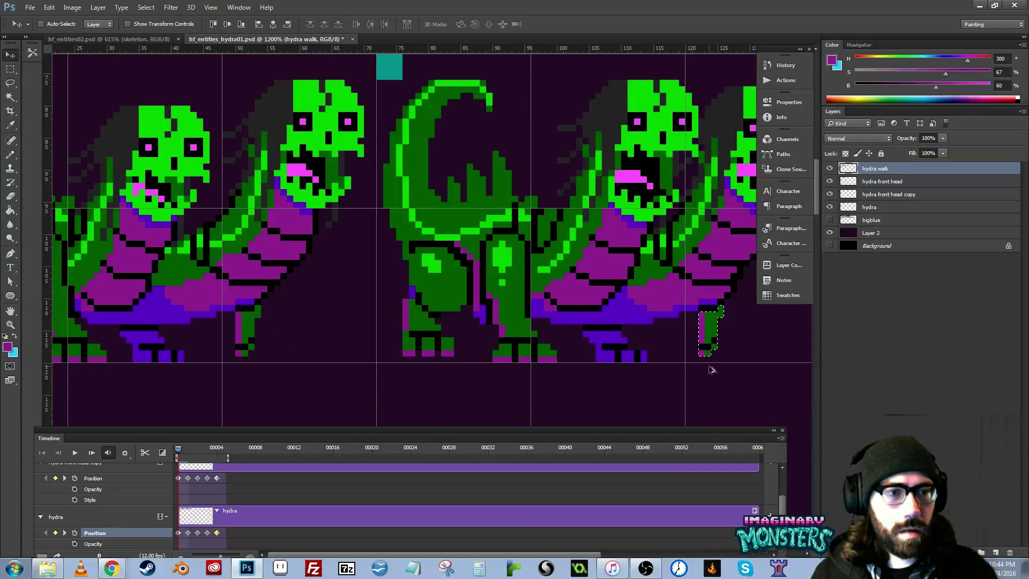
{"action": "left_click_drag", "start_coordinate": [649, 347], "coordinate": [409, 344]}
{"action": "left_click_drag", "start_coordinate": [471, 329], "coordinate": [503, 324]}
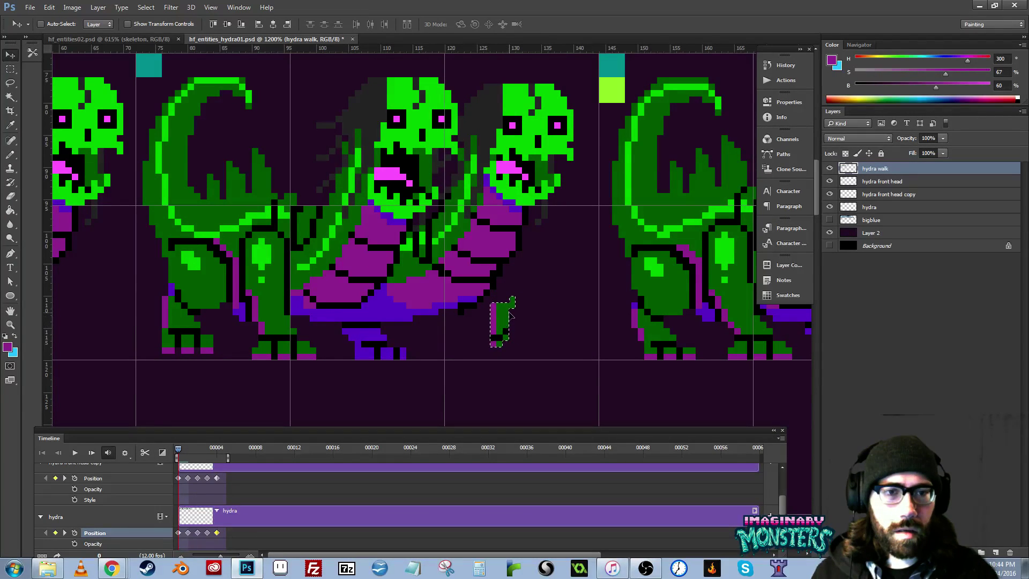
{"action": "key", "text": "ctrl+t"}
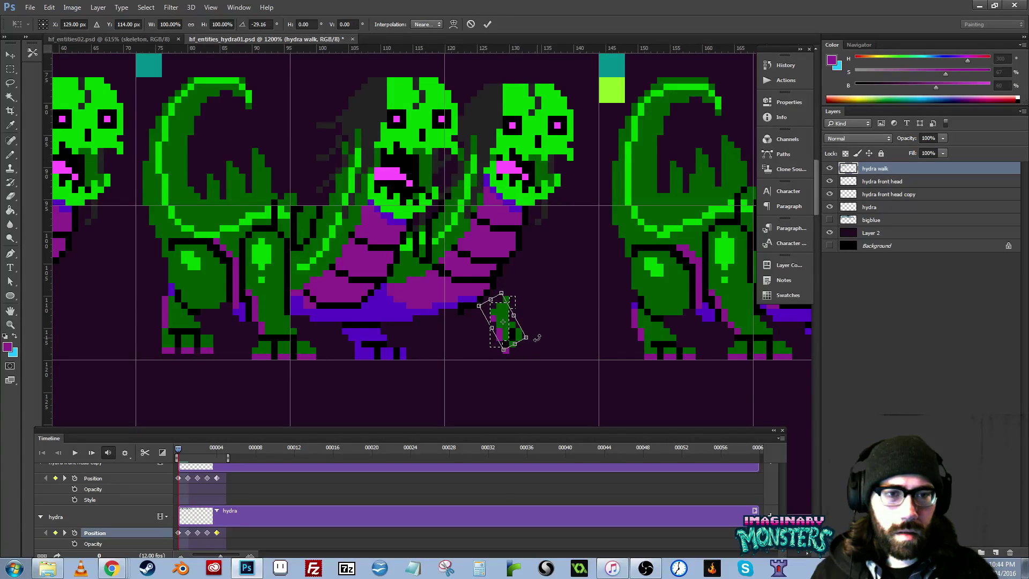
{"action": "key", "text": "Return"}
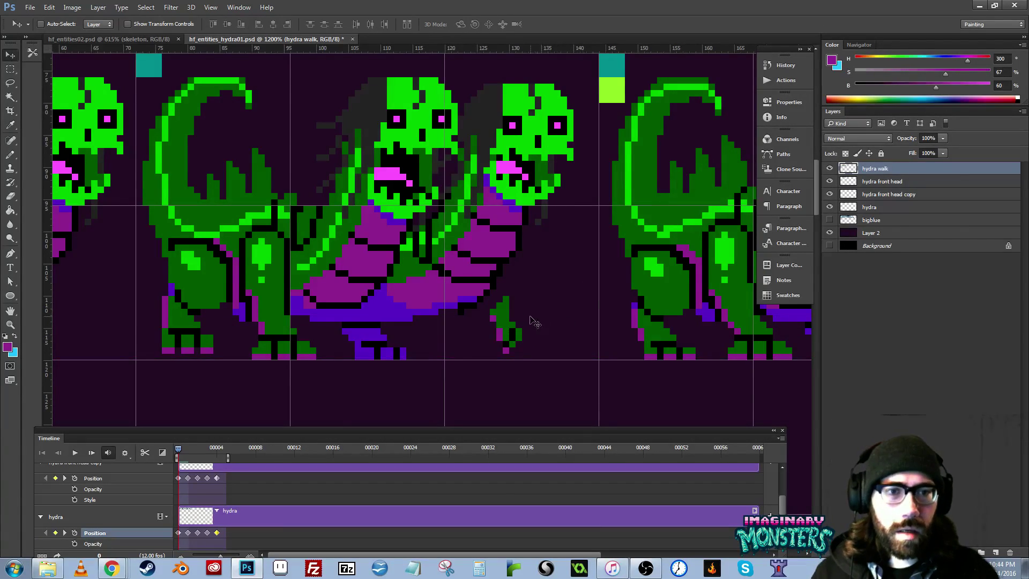
- Repaint the second frame's copied front leg with sampled dark green and purple, extending it up to the neck
{"action": "key", "text": "b"}
{"action": "left_click", "coordinate": [515, 321], "text": "alt"}
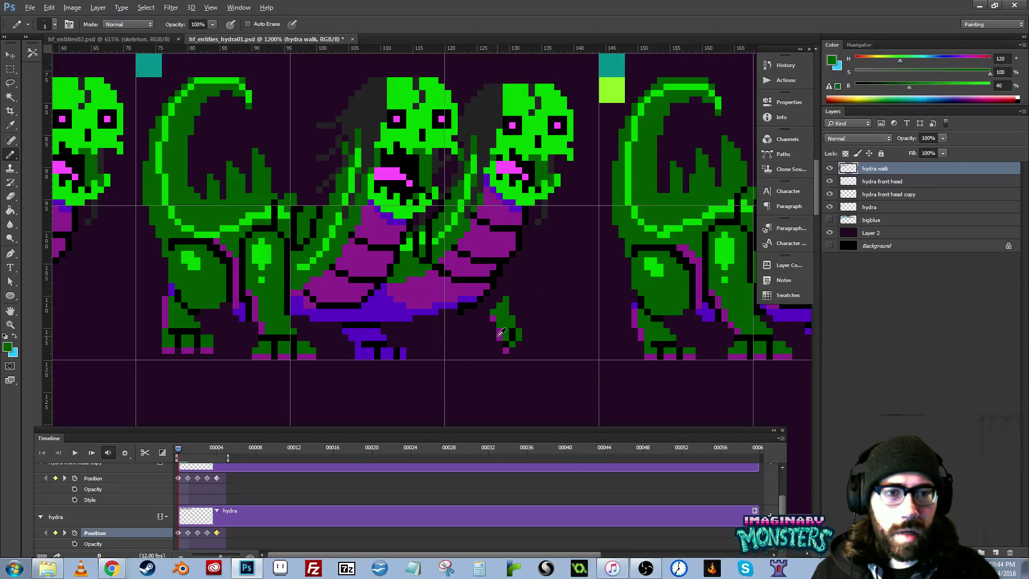
{"action": "left_click_drag", "start_coordinate": [513, 300], "coordinate": [510, 310]}
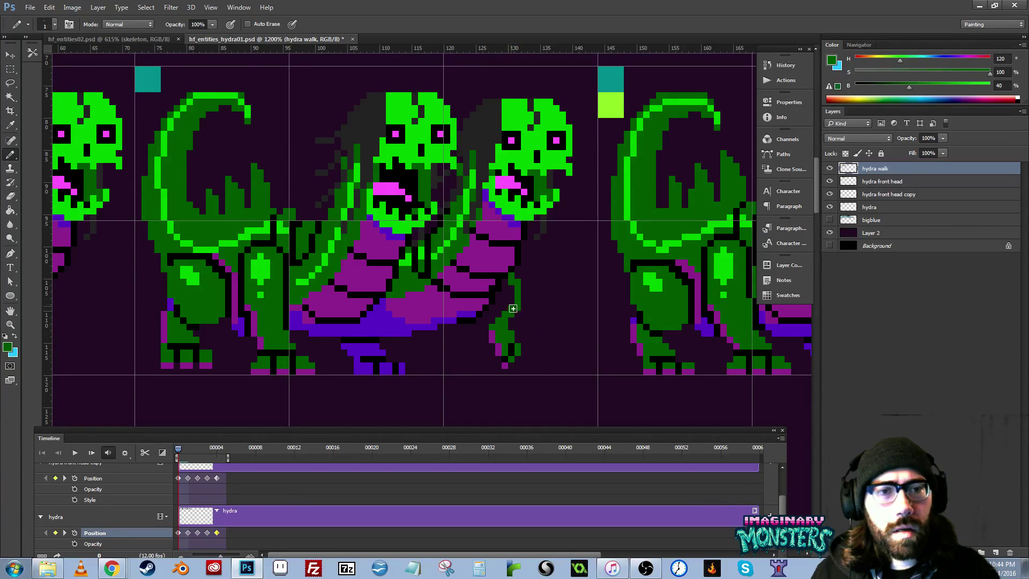
{"action": "left_click", "coordinate": [490, 337], "text": "alt"}
{"action": "left_click_drag", "start_coordinate": [468, 342], "coordinate": [633, 394]}
{"action": "left_click_drag", "start_coordinate": [522, 59], "coordinate": [537, 358]}
{"action": "left_click_drag", "start_coordinate": [215, 301], "coordinate": [498, 308]}
{"action": "left_click_drag", "start_coordinate": [170, 220], "coordinate": [487, 256]}
{"action": "key", "text": "z"}
{"action": "left_click", "coordinate": [506, 221]}
{"action": "scroll", "coordinate": [506, 220], "scroll_direction": "up", "scroll_amount": 1}
{"action": "key", "text": "b"}
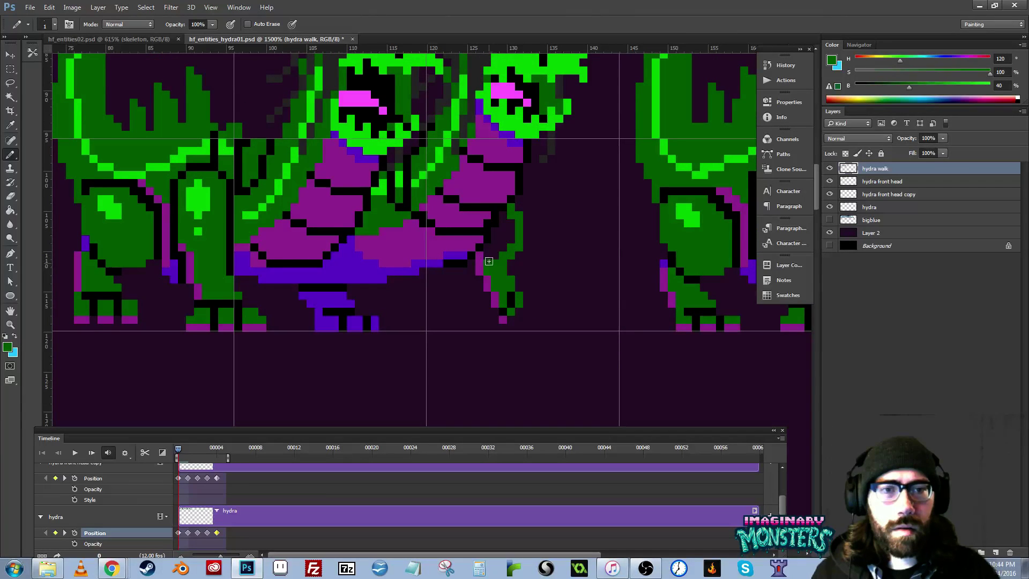
- Check the motion between the first two walk frames, then shift the second frame's front leg one pixel left
{"action": "key", "text": "z"}
{"action": "scroll", "coordinate": [509, 225], "scroll_direction": "down", "scroll_amount": 4}
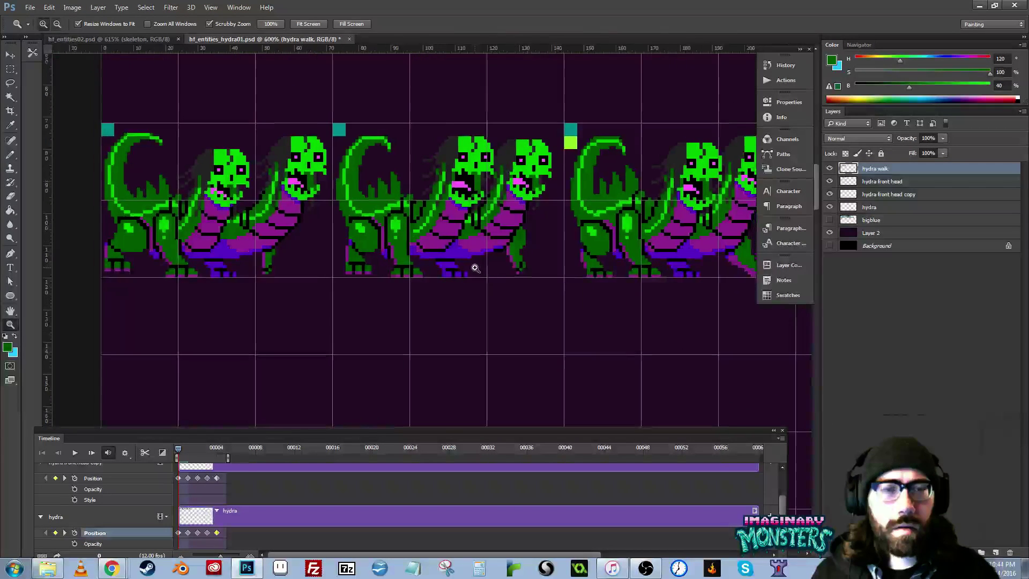
{"action": "left_click_drag", "start_coordinate": [422, 267], "coordinate": [460, 325]}
{"action": "mouse_move", "coordinate": [179, 451]}
{"action": "left_mouse_down"}
{"action": "mouse_move", "coordinate": [188, 453]}
{"action": "mouse_move", "coordinate": [177, 453]}
{"action": "left_mouse_up"}
{"action": "left_click_drag", "start_coordinate": [269, 298], "coordinate": [277, 323]}
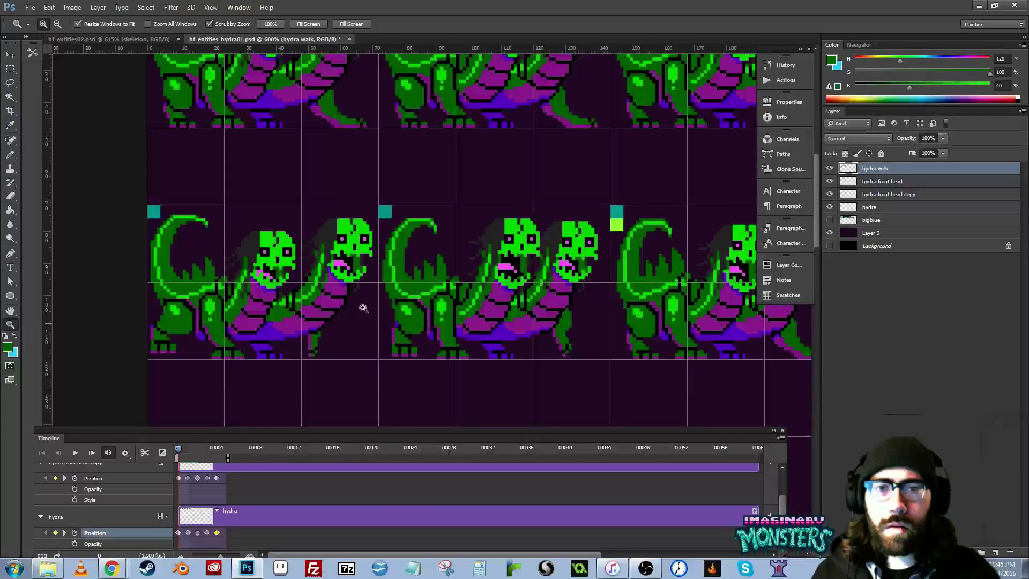
{"action": "left_click_drag", "start_coordinate": [595, 343], "coordinate": [536, 331]}
{"action": "left_click_drag", "start_coordinate": [503, 306], "coordinate": [445, 309]}
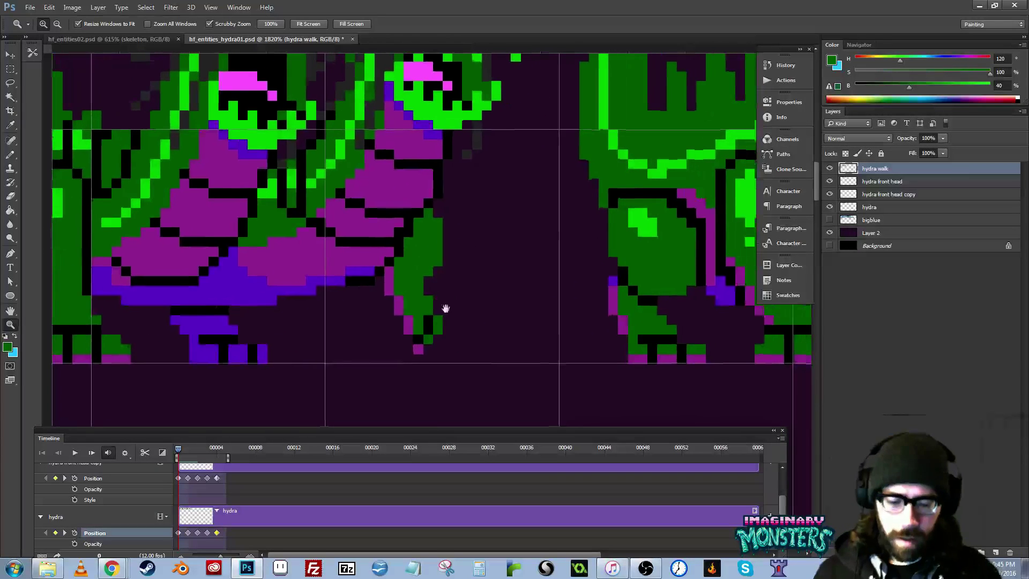
{"action": "key", "text": "ctrl+r"}
{"action": "key", "text": "l"}
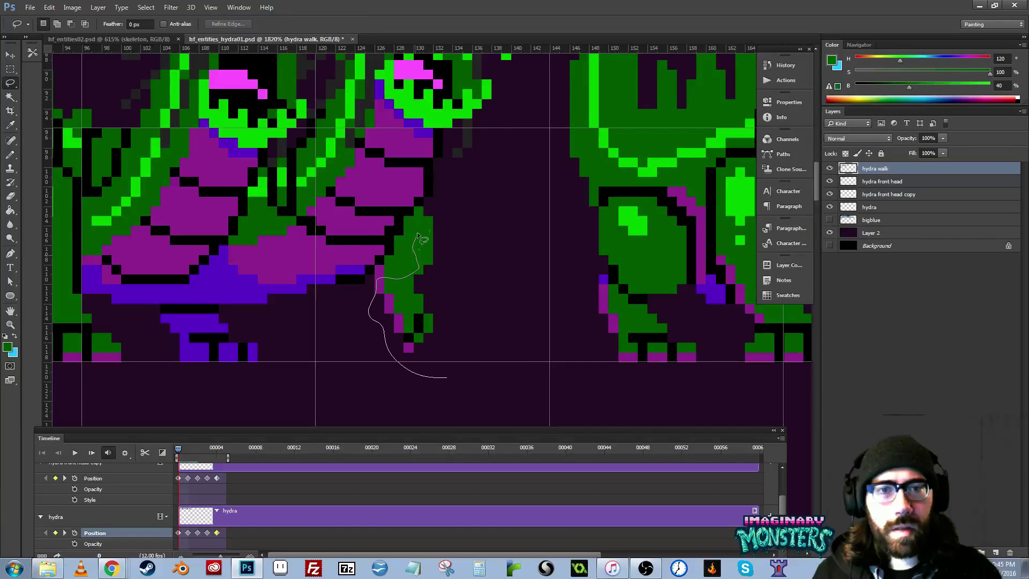
{"action": "left_click_drag", "start_coordinate": [450, 219], "coordinate": [447, 378]}
{"action": "key", "text": "v"}
{"action": "key", "text": "Left"}
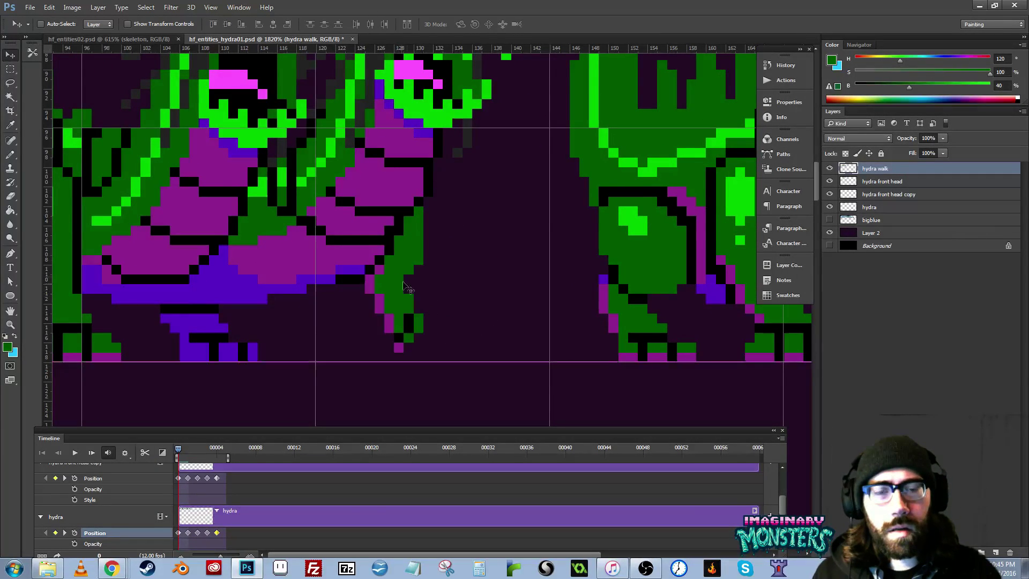
{"action": "key", "text": "ctrl+d"}
- Scrub and play the walk animation to review the leg motion between frames, then move the Timeline higher
{"action": "key", "text": "e"}
{"action": "scroll", "coordinate": [428, 268], "scroll_direction": "down", "scroll_amount": 5}
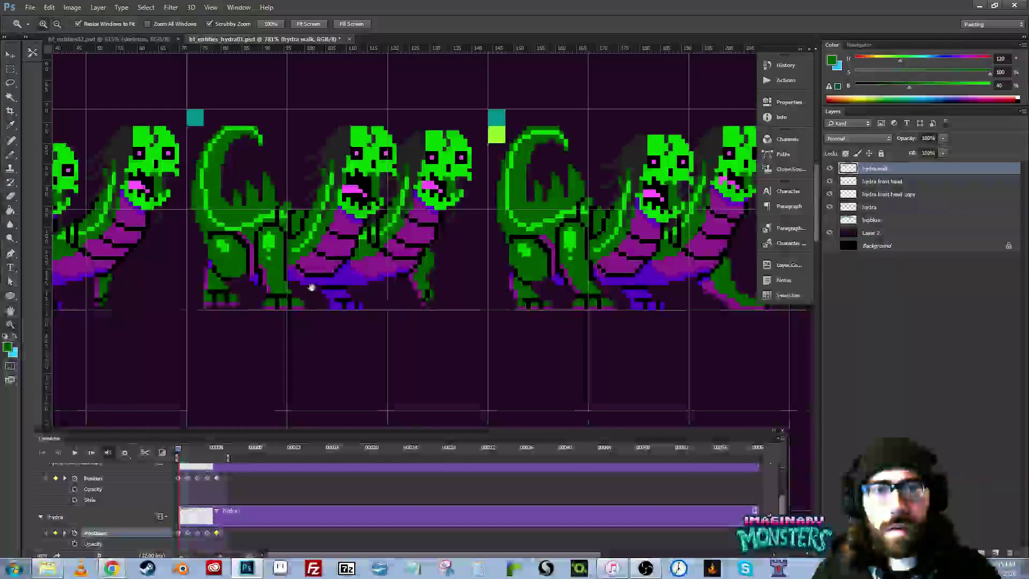
{"action": "mouse_move", "coordinate": [179, 450]}
{"action": "left_mouse_down"}
{"action": "mouse_move", "coordinate": [190, 453]}
{"action": "mouse_move", "coordinate": [167, 451]}
{"action": "left_mouse_up"}
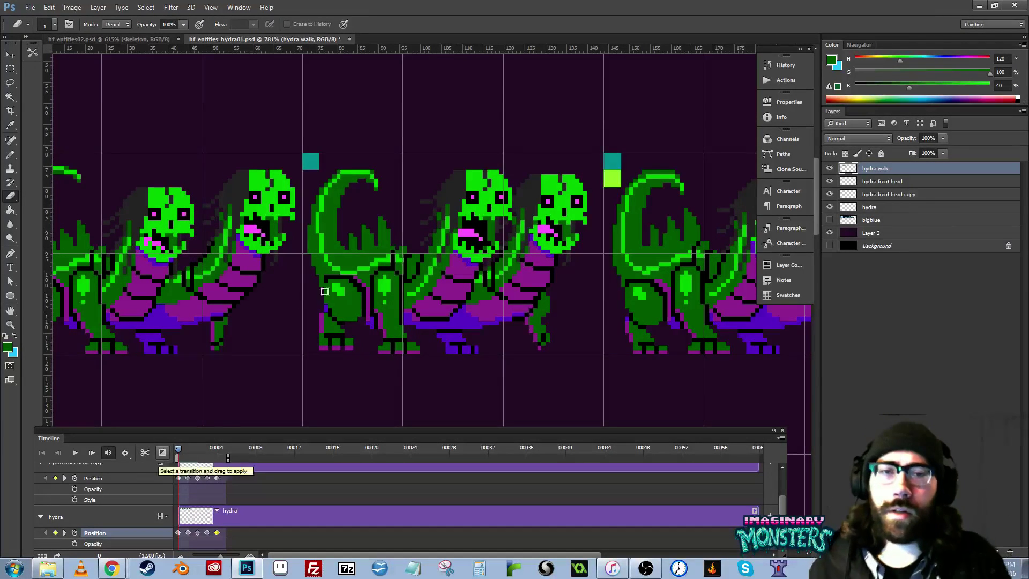
{"action": "left_click_drag", "start_coordinate": [340, 339], "coordinate": [381, 337]}
{"action": "left_click_drag", "start_coordinate": [180, 448], "coordinate": [164, 446]}
{"action": "left_click_drag", "start_coordinate": [197, 356], "coordinate": [310, 352]}
{"action": "mouse_move", "coordinate": [178, 453]}
{"action": "left_mouse_down"}
{"action": "mouse_move", "coordinate": [193, 451]}
{"action": "mouse_move", "coordinate": [165, 445]}
{"action": "mouse_move", "coordinate": [208, 461]}
{"action": "mouse_move", "coordinate": [152, 461]}
{"action": "mouse_move", "coordinate": [217, 461]}
{"action": "mouse_move", "coordinate": [176, 455]}
{"action": "left_mouse_up"}
{"action": "key", "text": "space"}
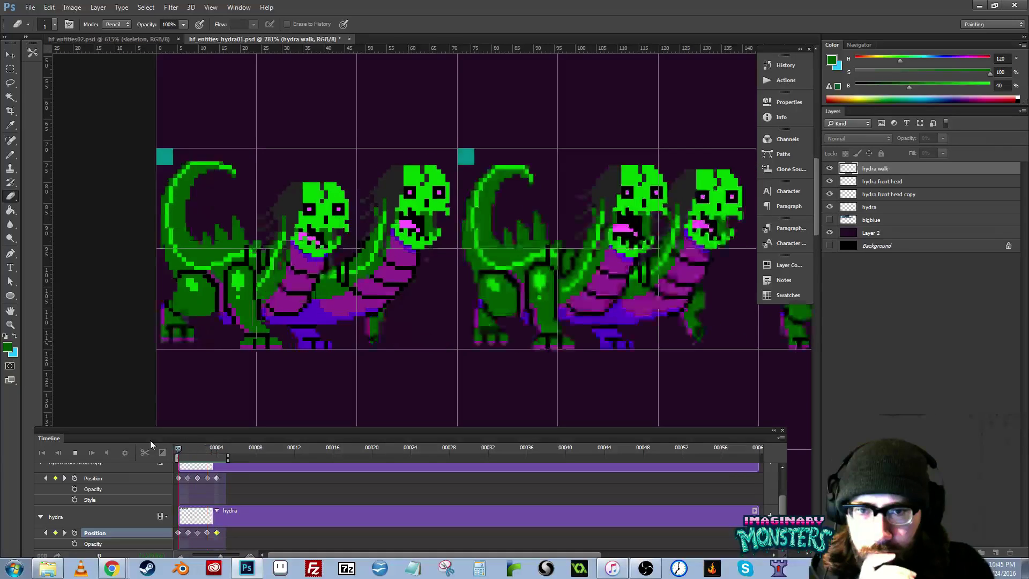
{"action": "key", "text": "space"}
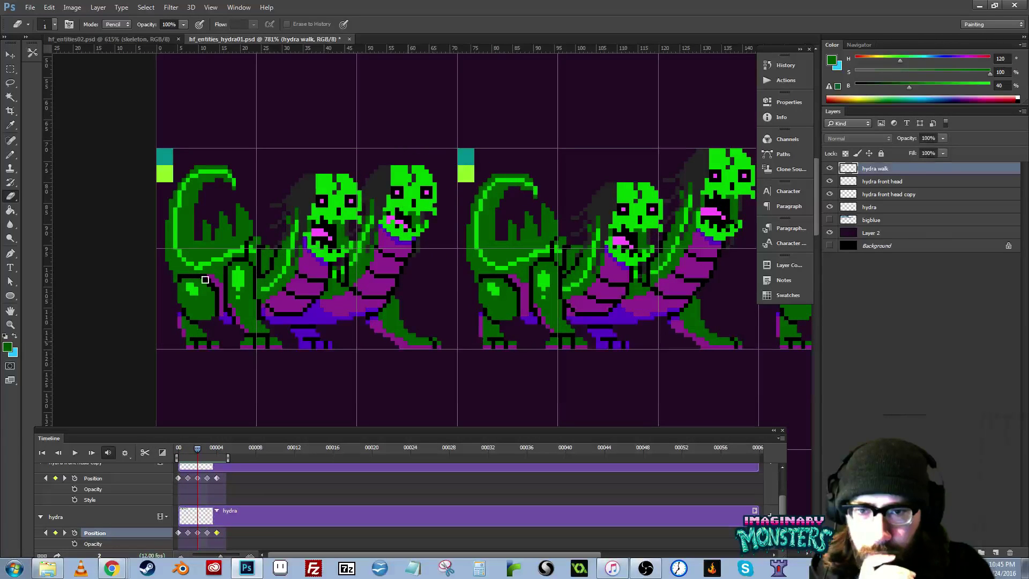
{"action": "left_click_drag", "start_coordinate": [197, 452], "coordinate": [160, 452]}
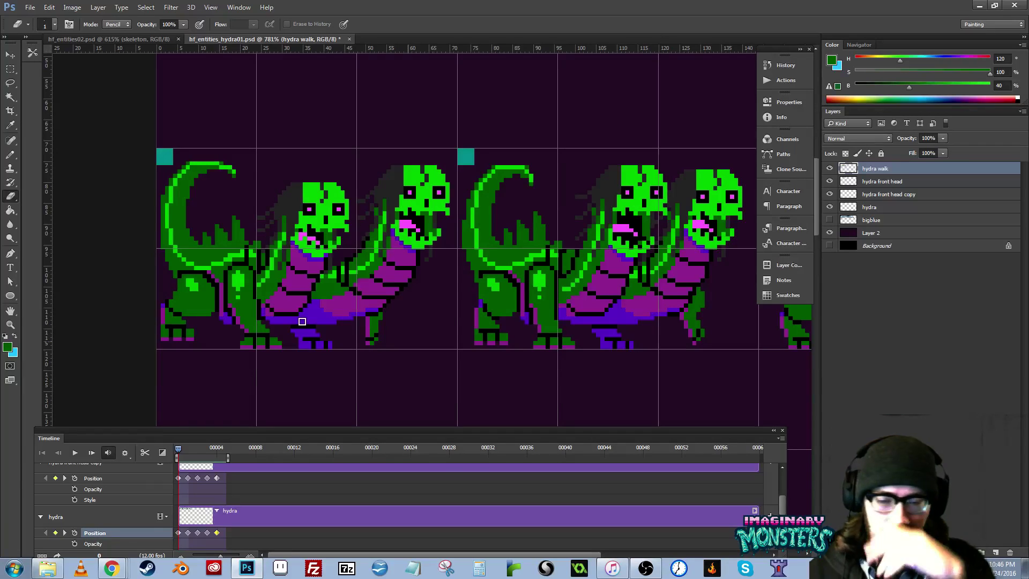
{"action": "left_click_drag", "start_coordinate": [276, 429], "coordinate": [270, 385]}
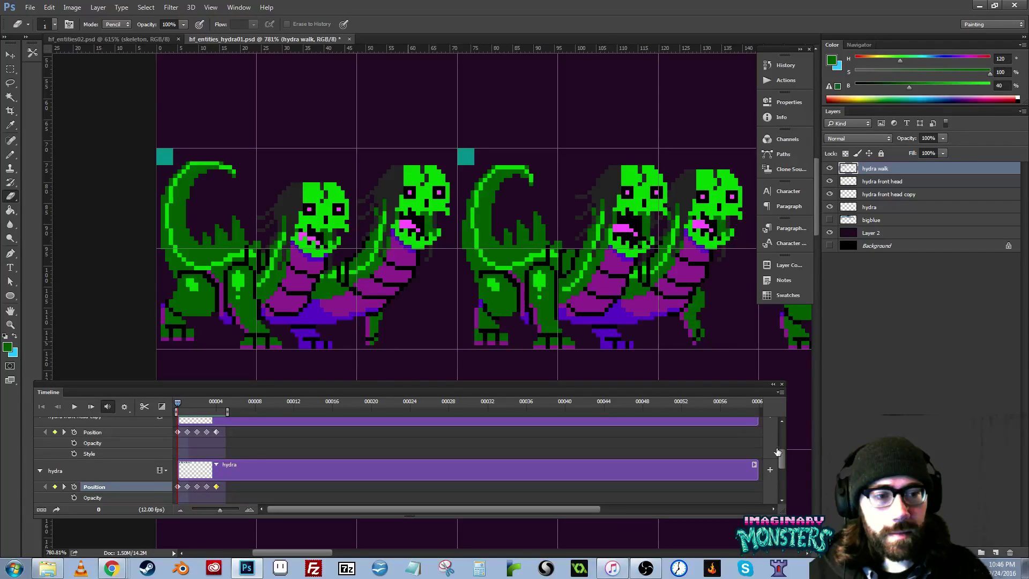
- Bring the Timeline's uppermost tracks into view, lower the panel, and swap the visible hydra layers for the bigblue layer
{"action": "left_click_drag", "start_coordinate": [777, 452], "coordinate": [780, 426]}
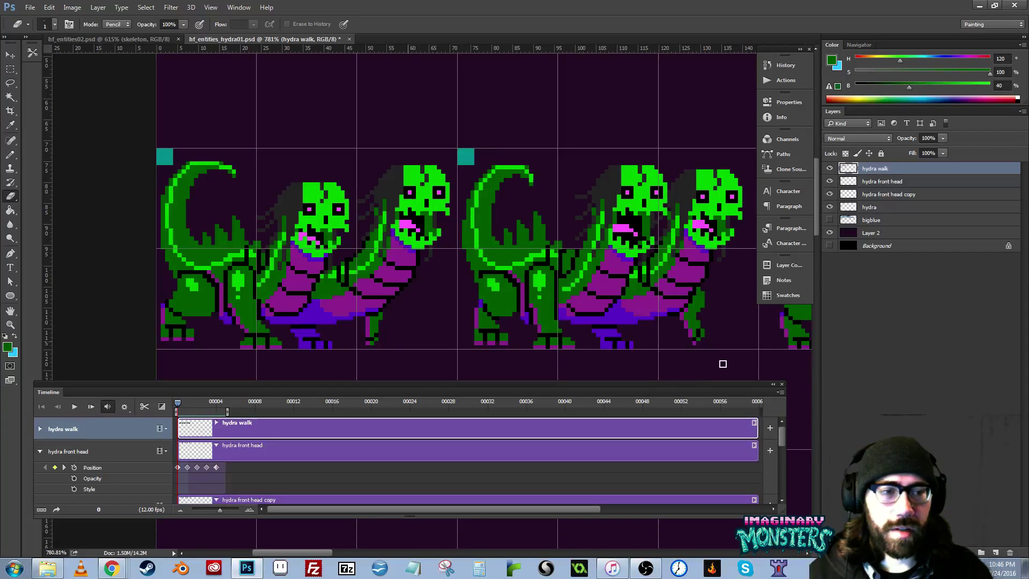
{"action": "left_click_drag", "start_coordinate": [690, 384], "coordinate": [686, 406]}
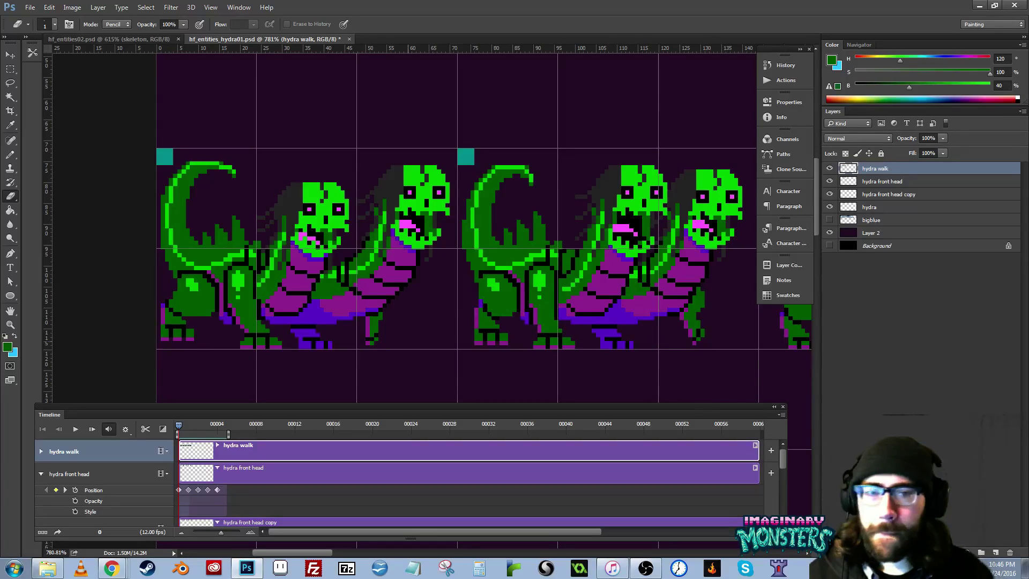
{"action": "left_click_drag", "start_coordinate": [444, 337], "coordinate": [367, 325]}
{"action": "key", "text": "alt+space"}
{"action": "left_click_drag", "start_coordinate": [428, 252], "coordinate": [375, 294]}
{"action": "left_click_drag", "start_coordinate": [486, 213], "coordinate": [324, 228]}
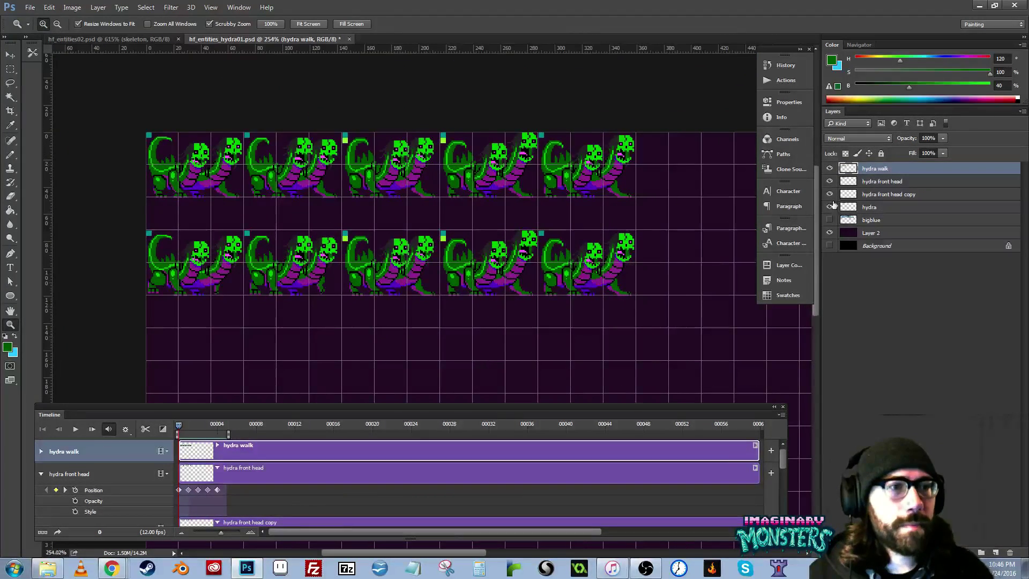
{"action": "left_click", "coordinate": [830, 170]}
{"action": "left_click", "coordinate": [830, 220]}
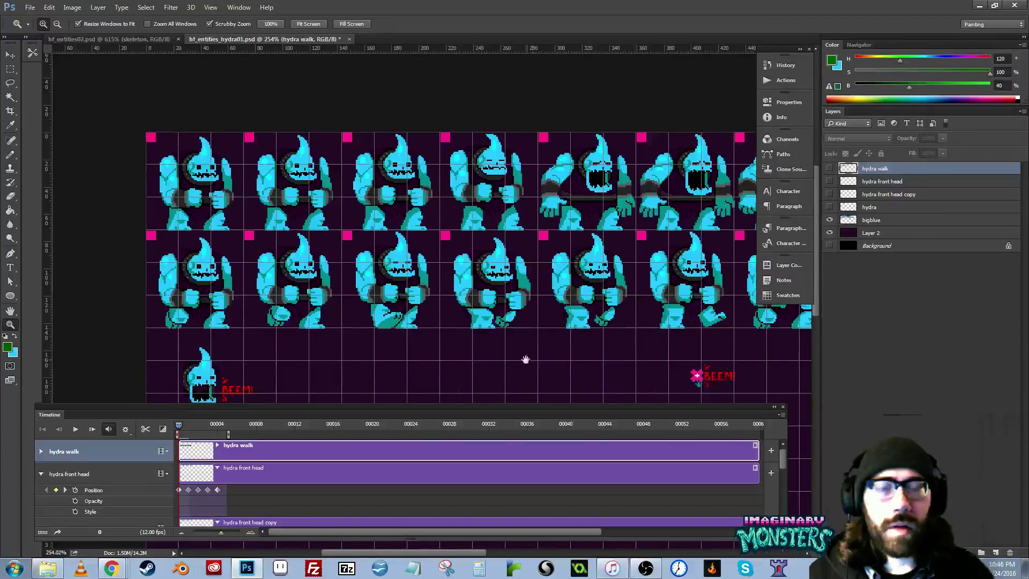
- Play the bigblue animation at 100% zoom, then examine the leg poses along its walk row
{"action": "key", "text": "space"}
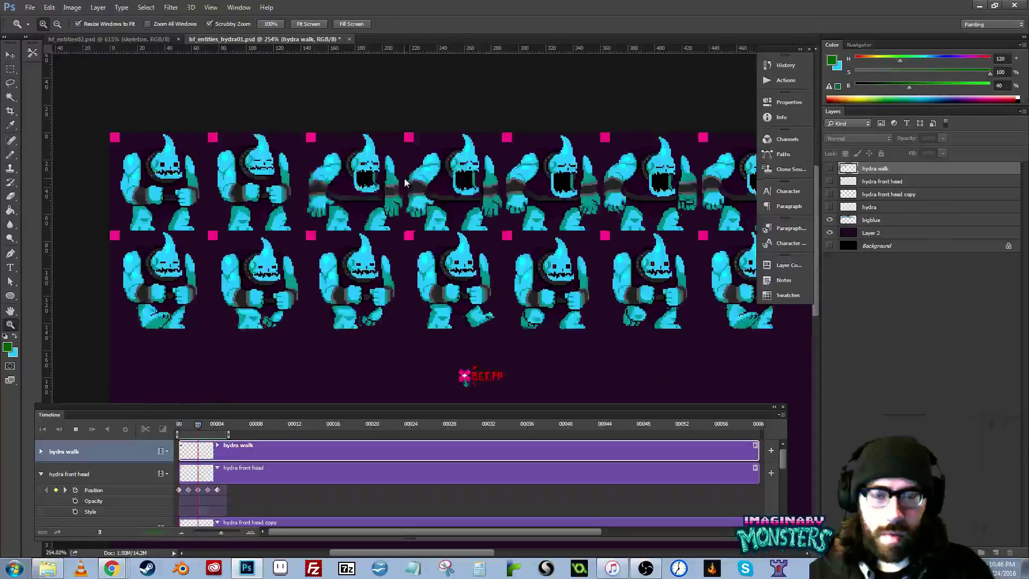
{"action": "key", "text": "ctrl+1"}
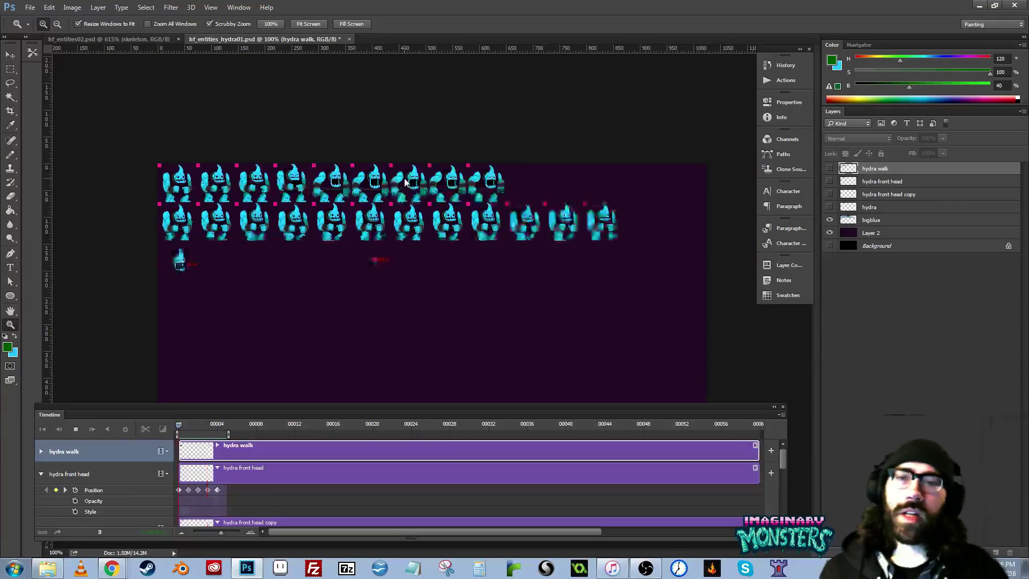
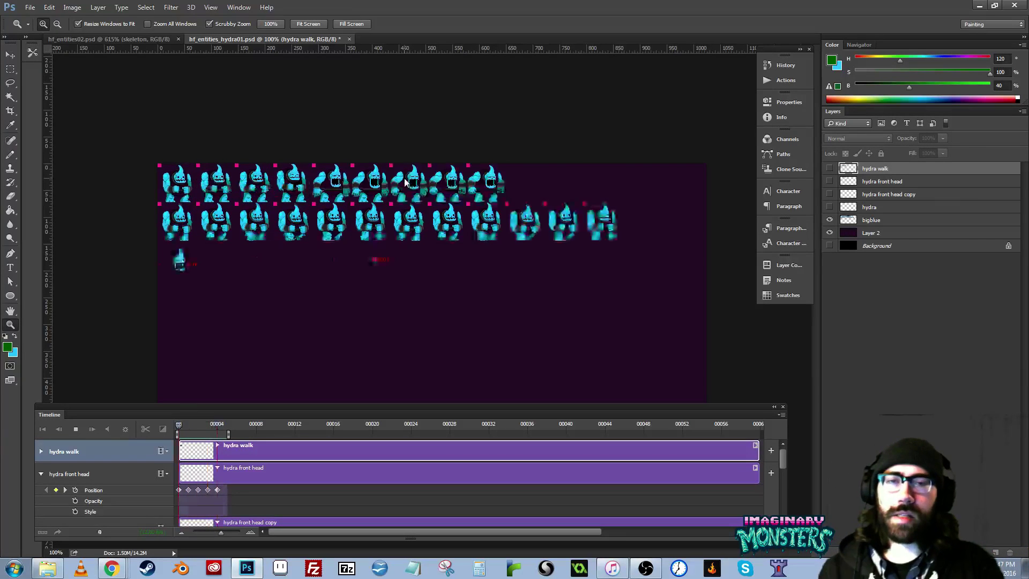
{"action": "key", "text": "space"}
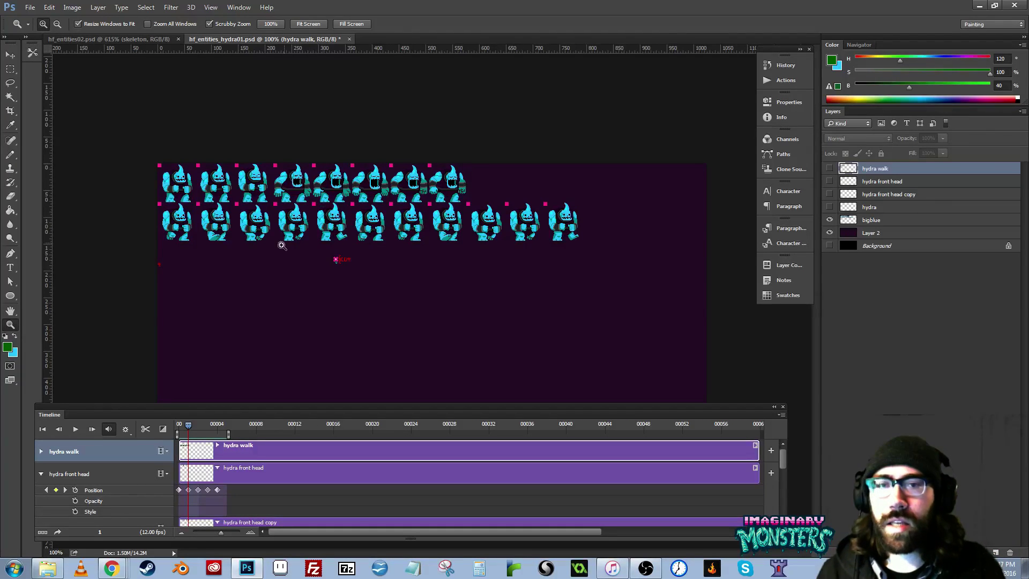
{"action": "left_click_drag", "start_coordinate": [265, 219], "coordinate": [313, 198]}
{"action": "left_click_drag", "start_coordinate": [409, 212], "coordinate": [489, 211]}
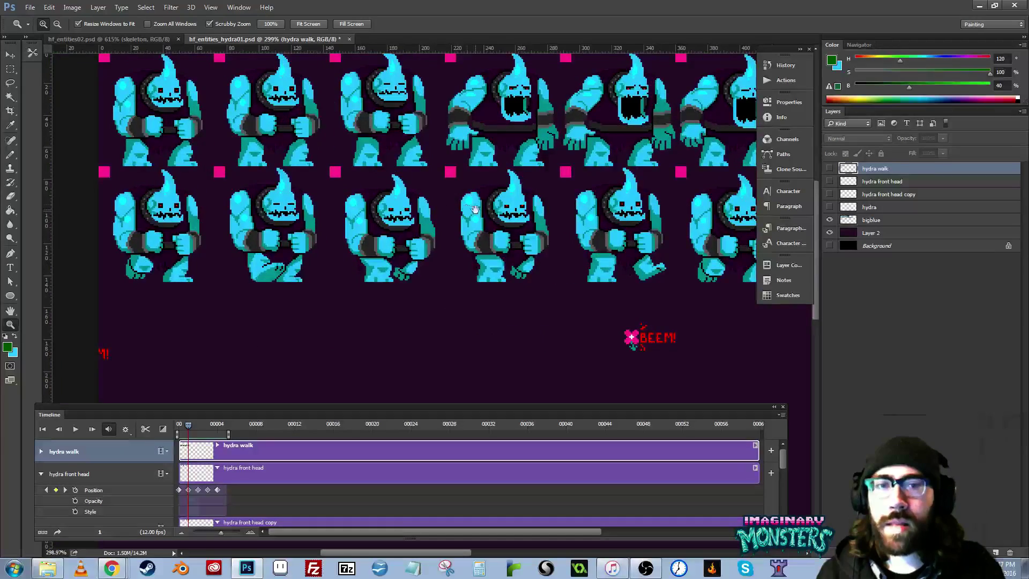
{"action": "left_click_drag", "start_coordinate": [726, 205], "coordinate": [70, 190]}
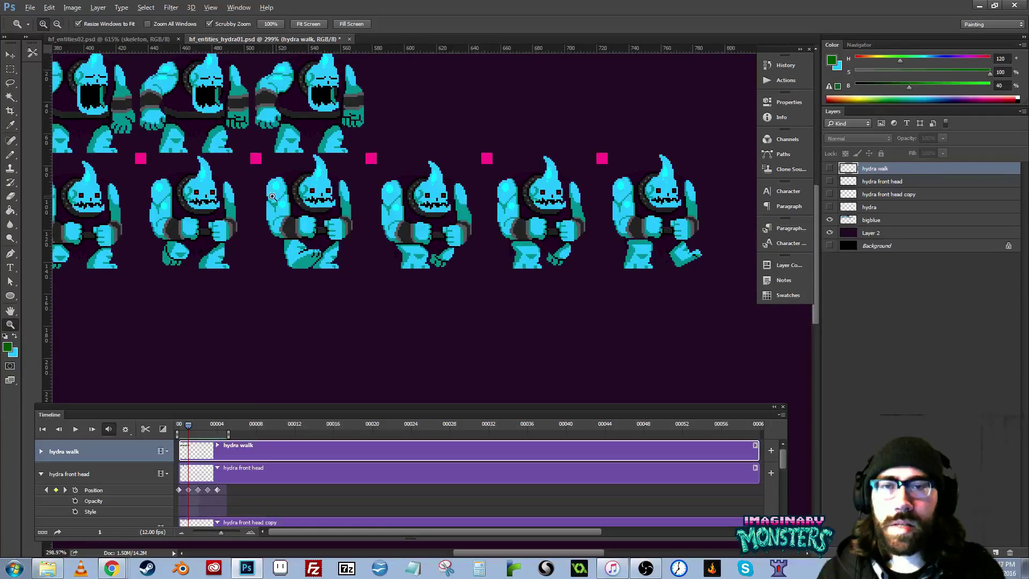
{"action": "left_click_drag", "start_coordinate": [272, 196], "coordinate": [240, 212]}
- Show the grid and outline bigblue's walk row, first three top-row frames and remaining top-row frames with temporary rectangular selections
{"action": "key", "text": "m"}
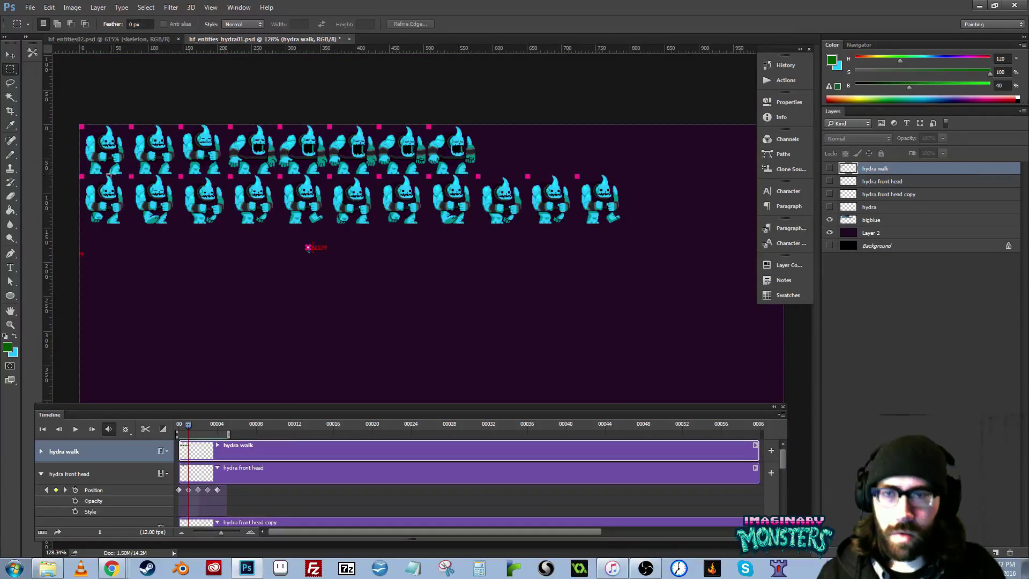
{"action": "left_click_drag", "start_coordinate": [80, 173], "coordinate": [128, 209]}
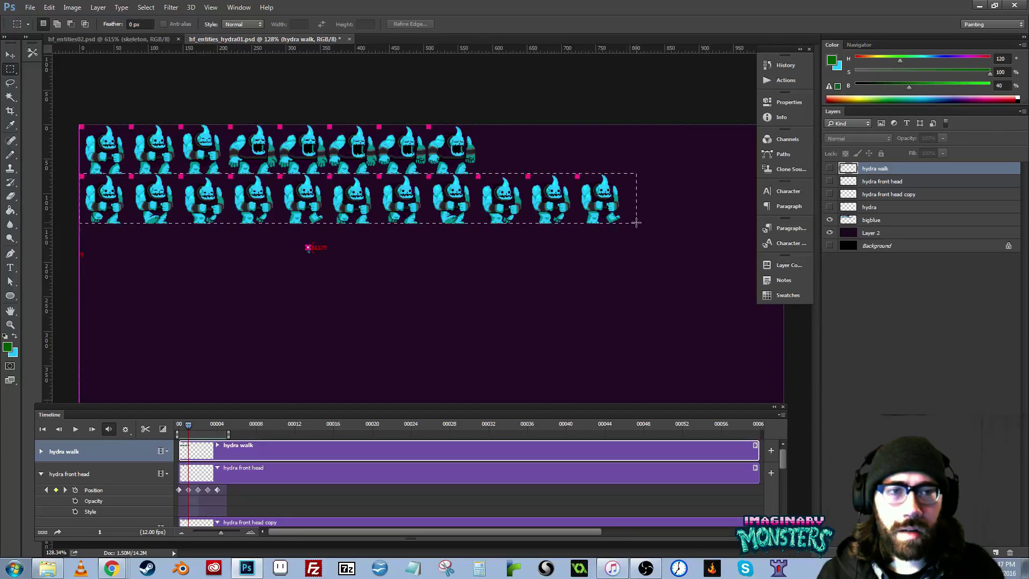
{"action": "left_click_drag", "start_coordinate": [636, 222], "coordinate": [637, 222]}
{"action": "key", "text": "ctrl+apostrophe"}
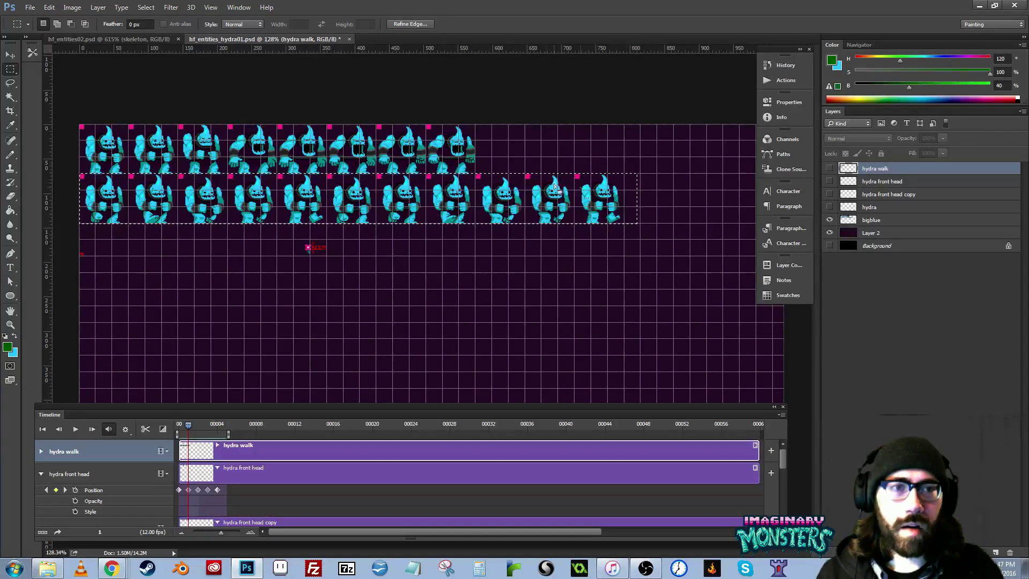
{"action": "key", "text": "ctrl+d"}
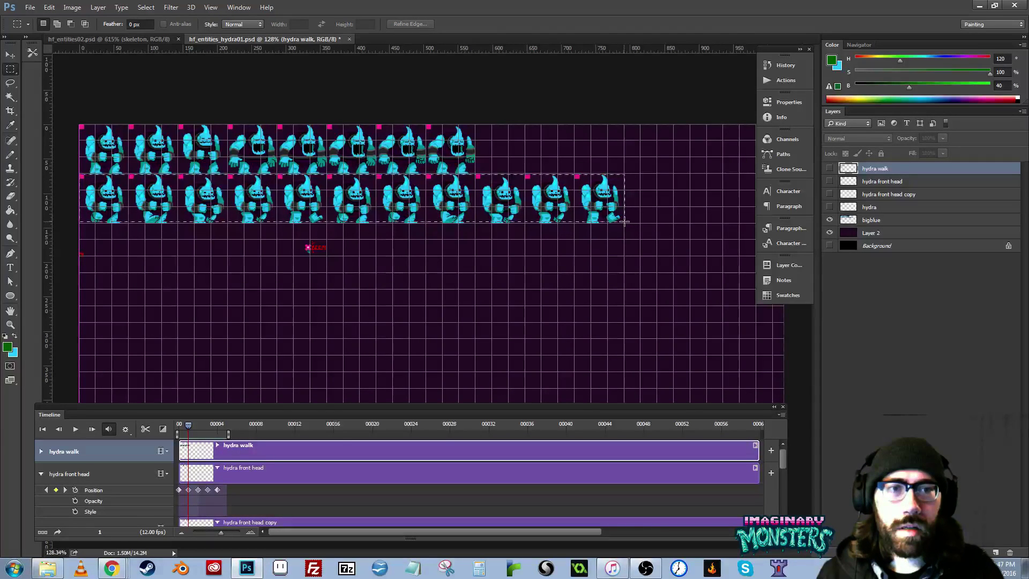
{"action": "left_click_drag", "start_coordinate": [623, 221], "coordinate": [624, 221]}
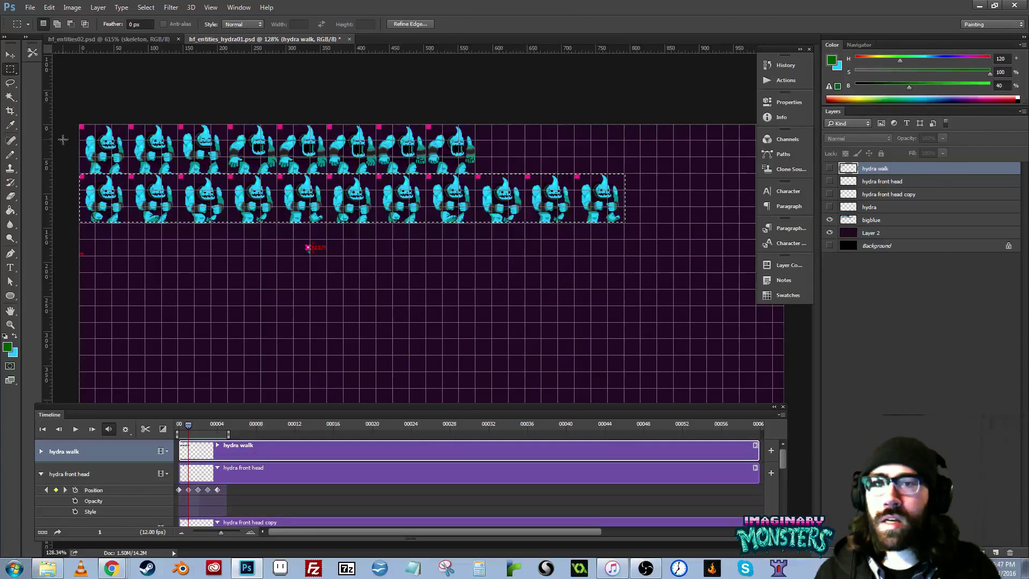
{"action": "left_click_drag", "start_coordinate": [80, 175], "coordinate": [209, 179]}
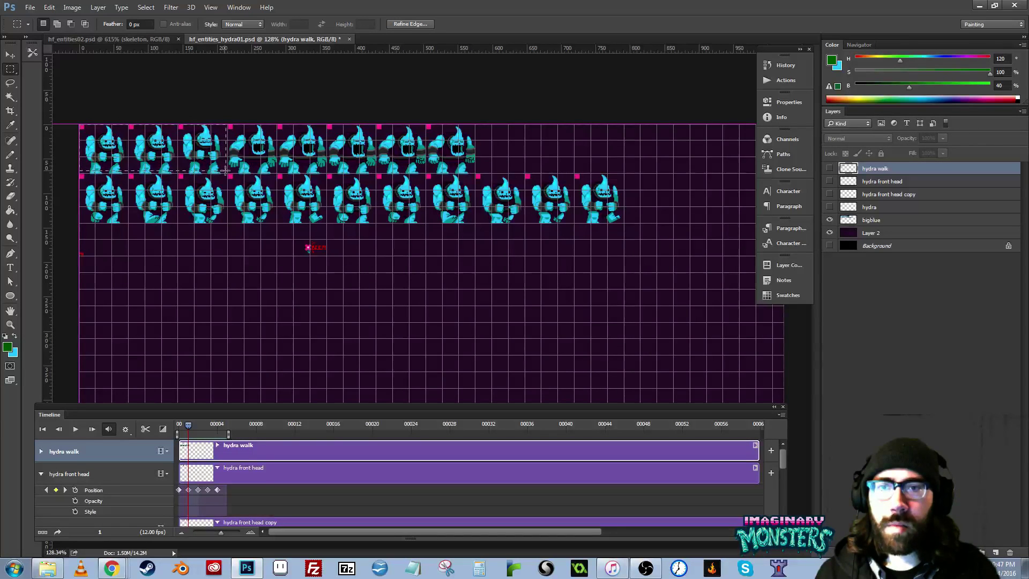
{"action": "left_click_drag", "start_coordinate": [229, 110], "coordinate": [304, 154]}
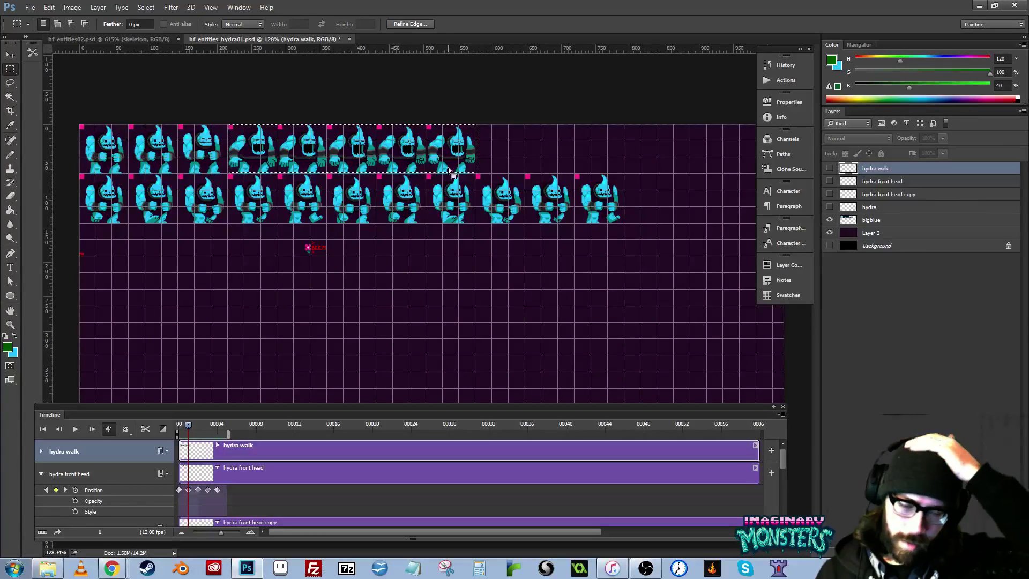
{"action": "left_click", "coordinate": [431, 222]}
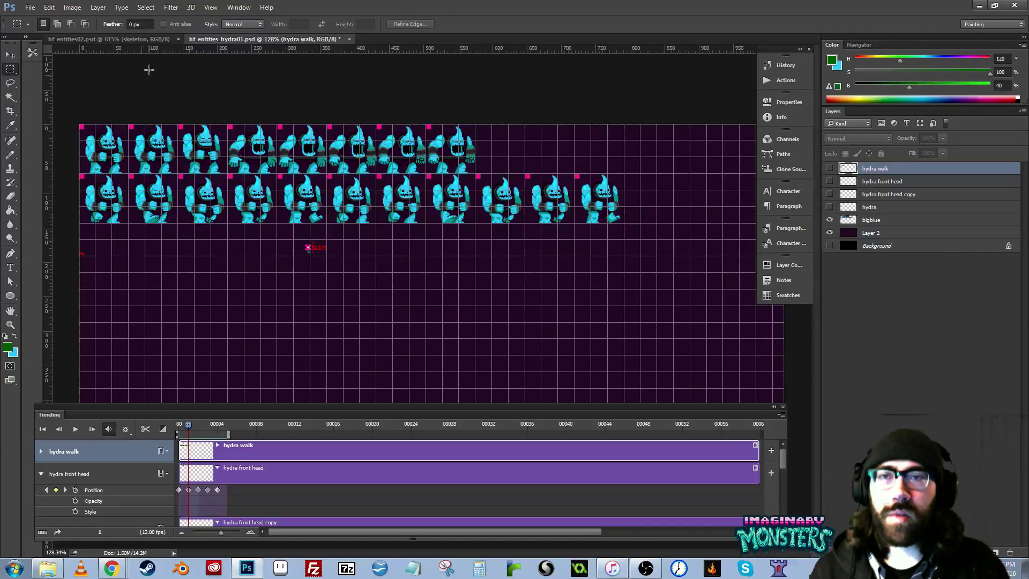
- Hide the bigblue layer, show the four hydra layers again, return to the first Timeline frame and hide the grid
{"action": "left_click", "coordinate": [830, 220]}
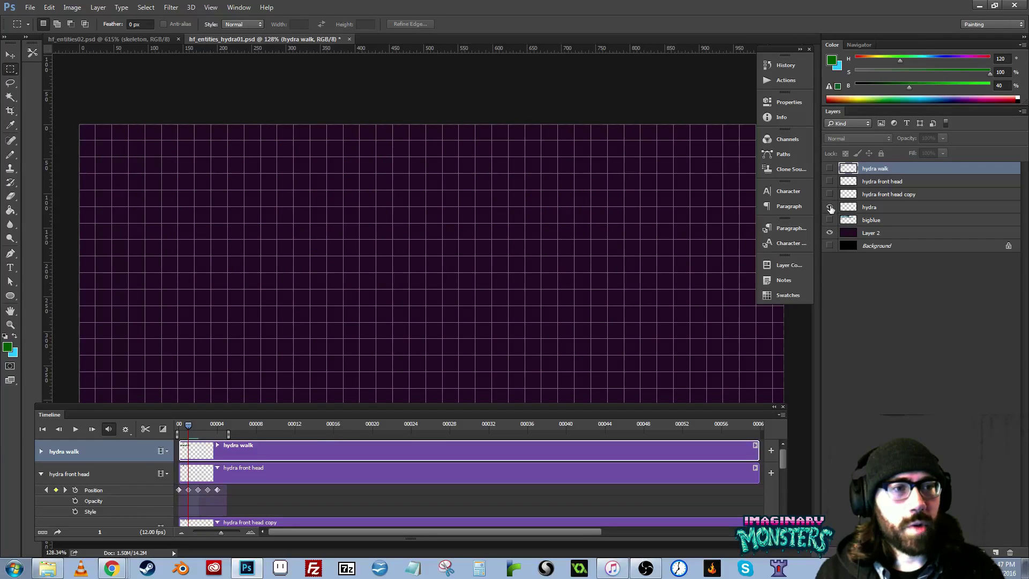
{"action": "left_click_drag", "start_coordinate": [831, 209], "coordinate": [830, 169]}
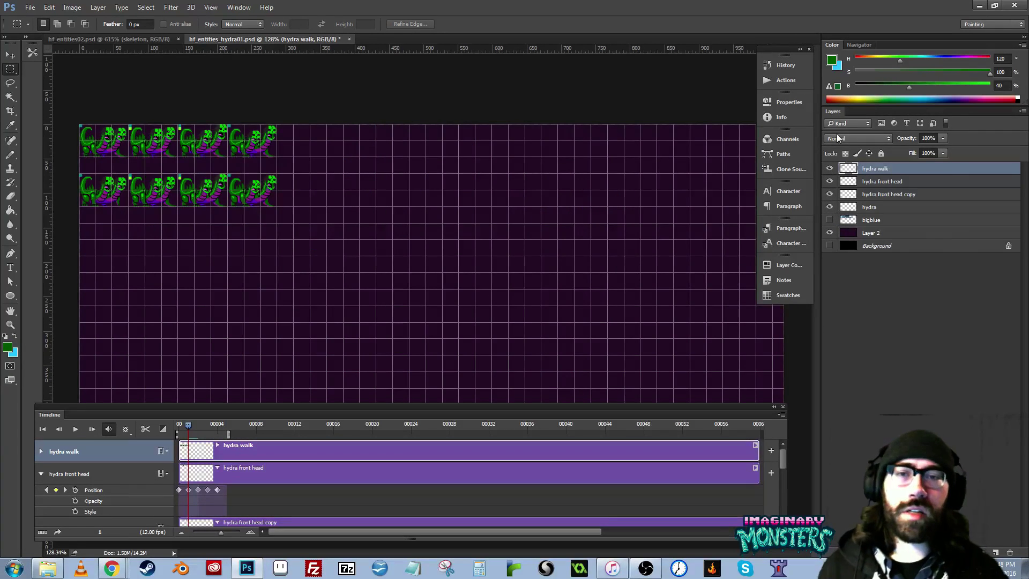
{"action": "left_click_drag", "start_coordinate": [206, 428], "coordinate": [147, 429]}
{"action": "key", "text": "z"}
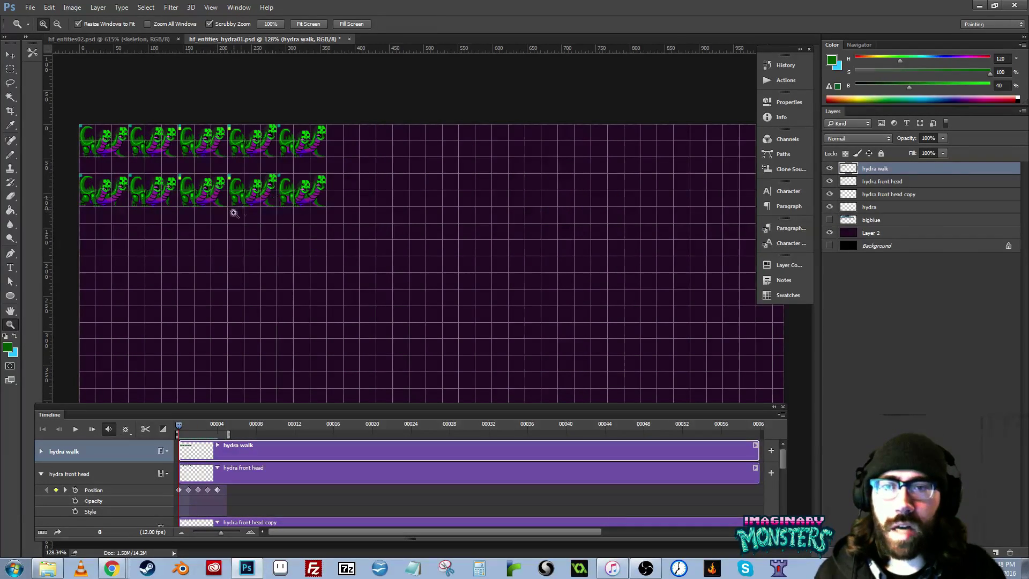
{"action": "left_click_drag", "start_coordinate": [234, 212], "coordinate": [400, 245]}
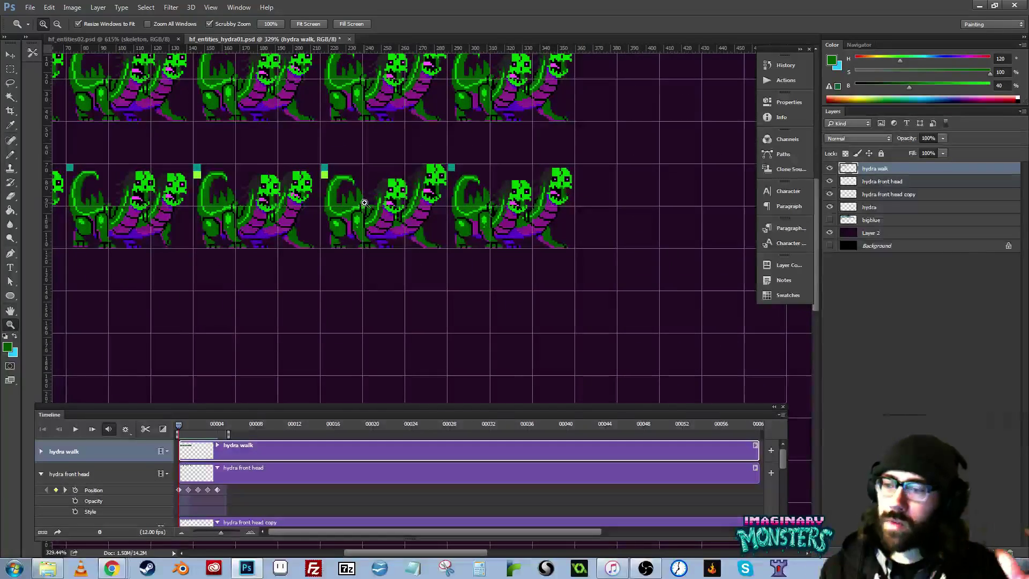
{"action": "key", "text": "ctrl+apostrophe"}
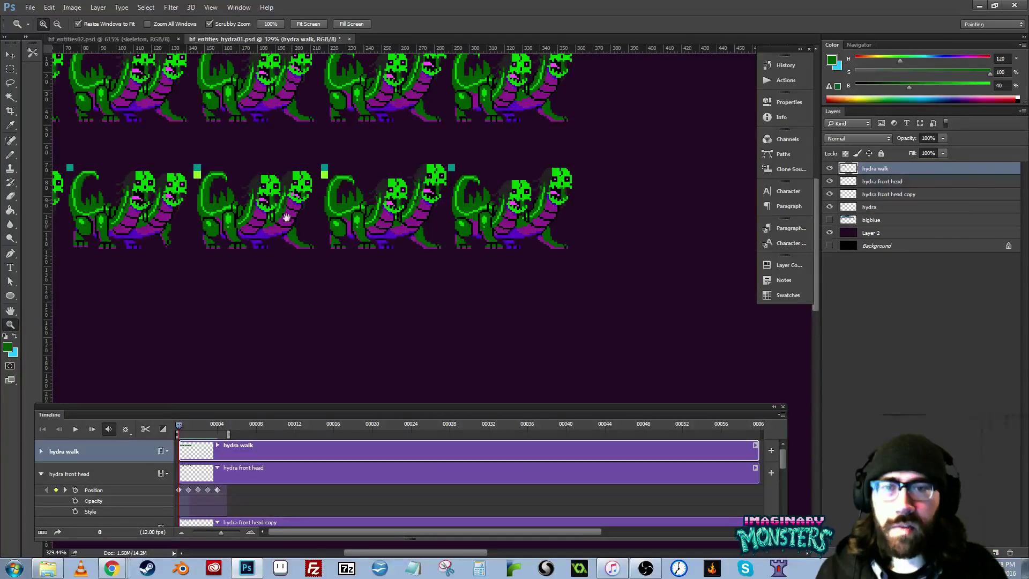
{"action": "left_click_drag", "start_coordinate": [287, 217], "coordinate": [426, 279]}
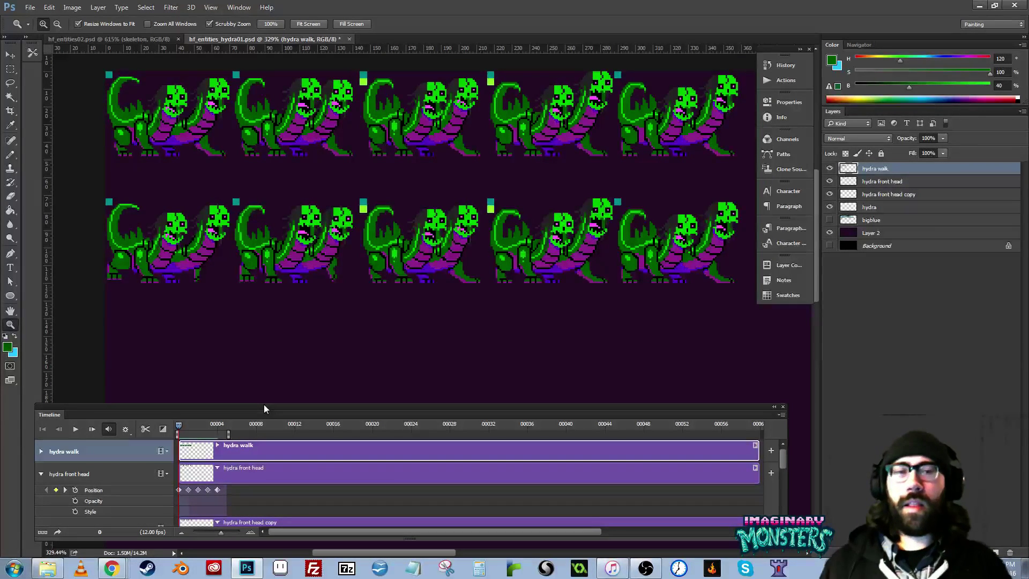
- Check the walk motion between frames, then shift the fifth walk frame's hind foot one pixel left
{"action": "left_click_drag", "start_coordinate": [390, 262], "coordinate": [400, 282]}
{"action": "mouse_move", "coordinate": [181, 426]}
{"action": "left_mouse_down"}
{"action": "mouse_move", "coordinate": [217, 427]}
{"action": "mouse_move", "coordinate": [180, 427]}
{"action": "mouse_move", "coordinate": [198, 430]}
{"action": "left_mouse_up"}
{"action": "left_click", "coordinate": [327, 290]}
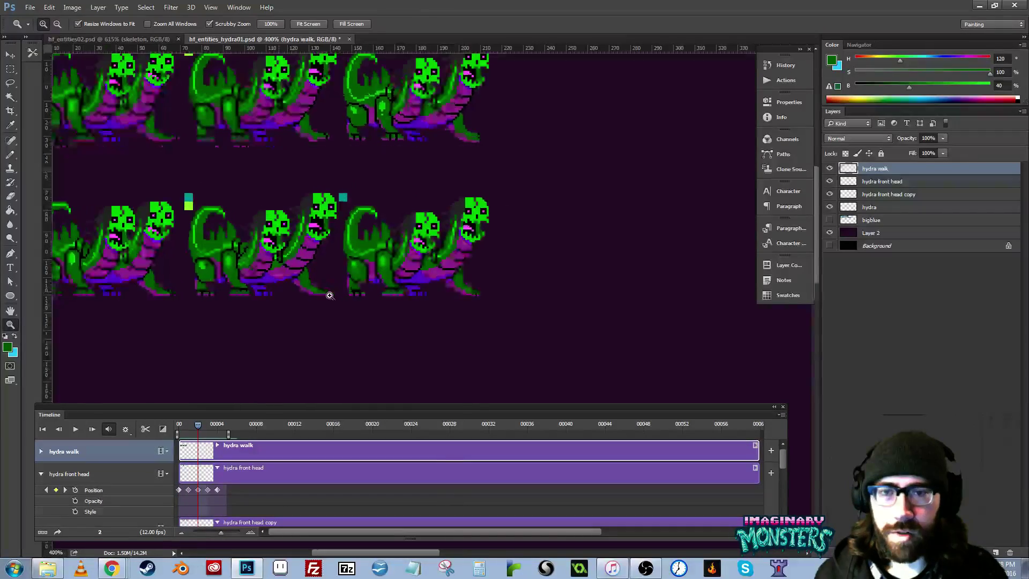
{"action": "key", "text": "Home"}
{"action": "left_click_drag", "start_coordinate": [500, 314], "coordinate": [220, 340]}
{"action": "left_click_drag", "start_coordinate": [378, 312], "coordinate": [420, 275]}
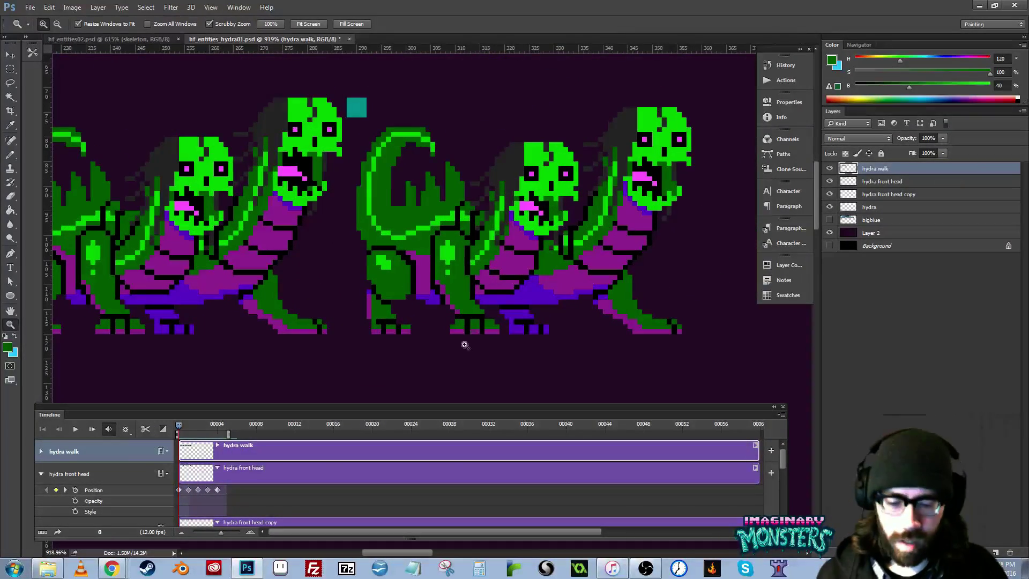
{"action": "key", "text": "l"}
{"action": "mouse_move", "coordinate": [402, 351]}
{"action": "left_mouse_down"}
{"action": "mouse_move", "coordinate": [356, 329]}
{"action": "mouse_move", "coordinate": [399, 298]}
{"action": "mouse_move", "coordinate": [471, 289]}
{"action": "mouse_move", "coordinate": [451, 259]}
{"action": "mouse_move", "coordinate": [429, 291]}
{"action": "mouse_move", "coordinate": [466, 283]}
{"action": "mouse_move", "coordinate": [482, 314]}
{"action": "mouse_move", "coordinate": [426, 292]}
{"action": "left_mouse_up"}
{"action": "key", "text": "v"}
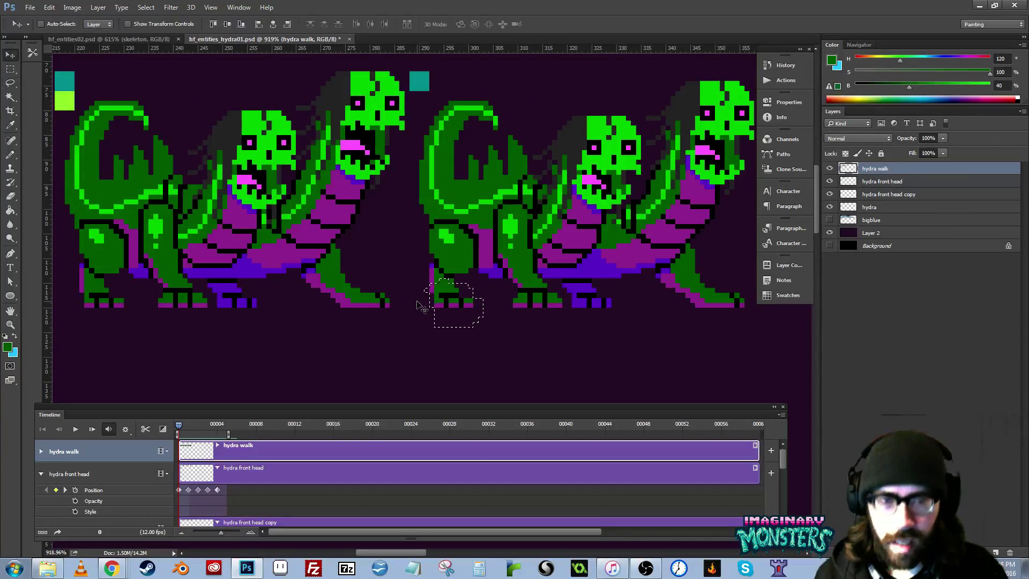
{"action": "key", "text": "ctrl+d"}
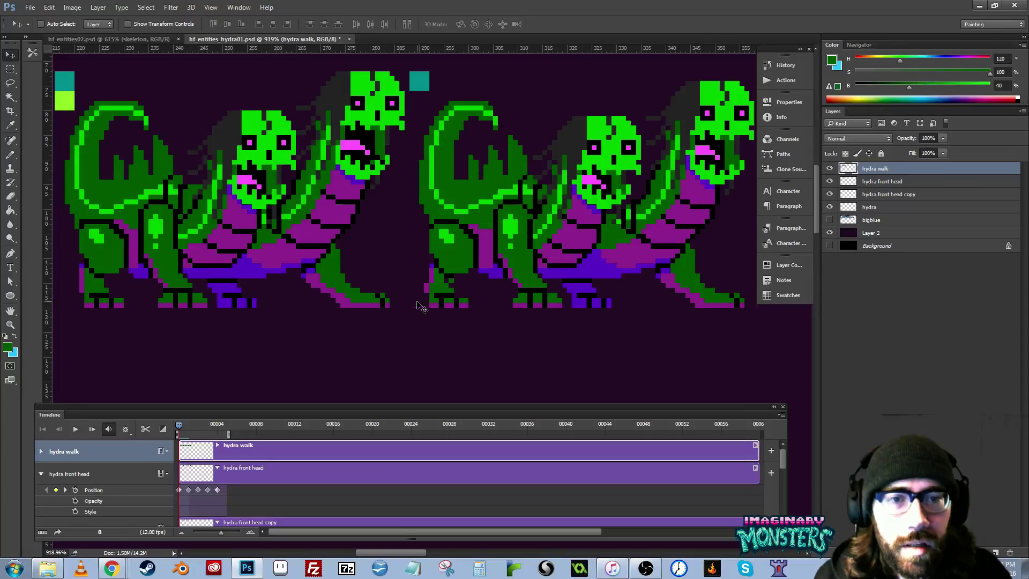
- Repaint the fifth frame's lower hind leg with sampled purple and dark green to blend the shifted foot into the leg
{"action": "key", "text": "z"}
{"action": "left_click_drag", "start_coordinate": [423, 272], "coordinate": [437, 274]}
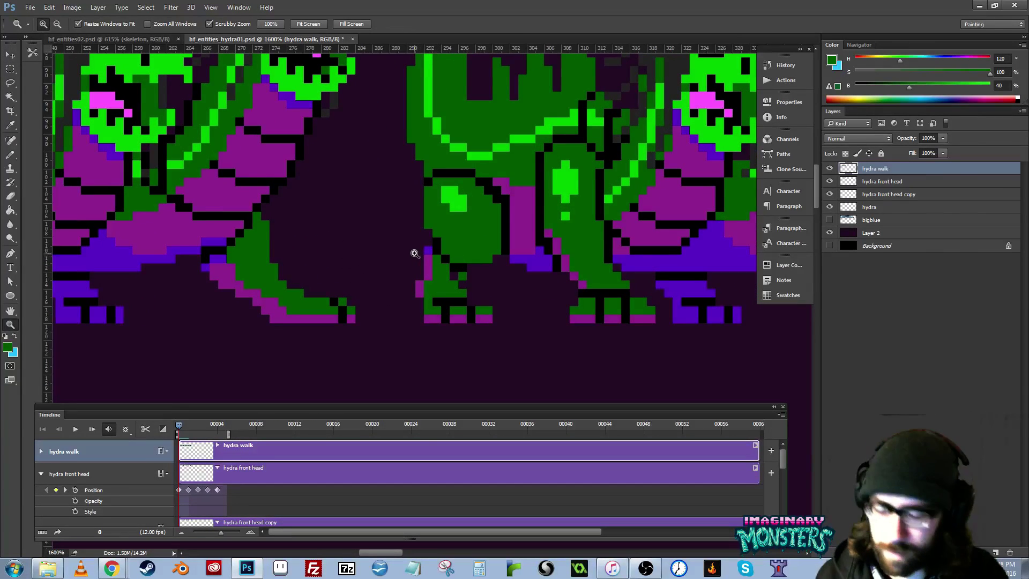
{"action": "key", "text": "b"}
{"action": "left_click", "coordinate": [414, 280], "text": "alt"}
{"action": "left_click", "coordinate": [419, 275]}
{"action": "left_click", "coordinate": [432, 281], "text": "alt"}
{"action": "left_click", "coordinate": [428, 275]}
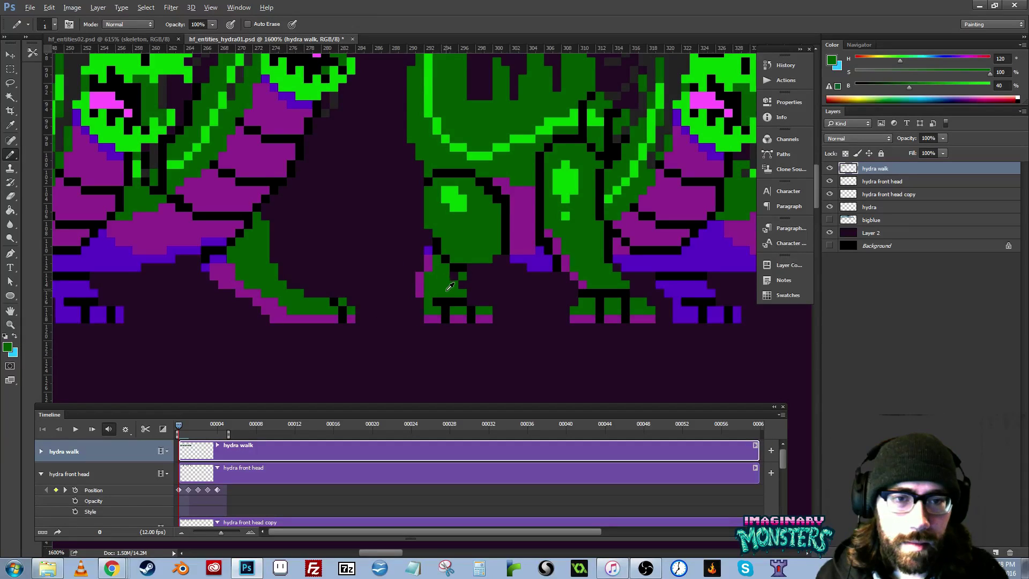
{"action": "left_click_drag", "start_coordinate": [439, 291], "coordinate": [444, 292]}
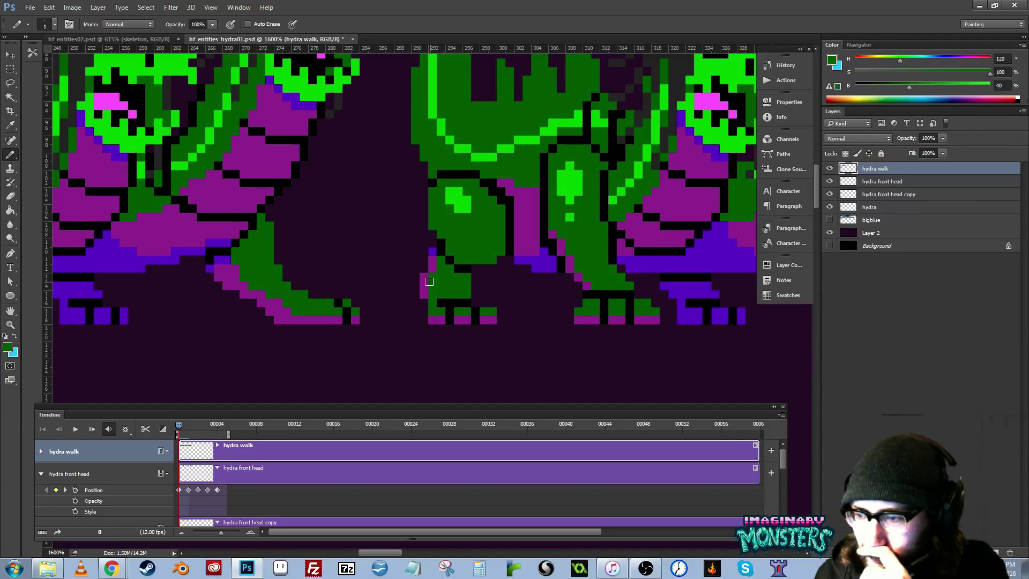
- Play the hydra walk animation and review the leg motion across the walk-row frames
{"action": "key", "text": "z"}
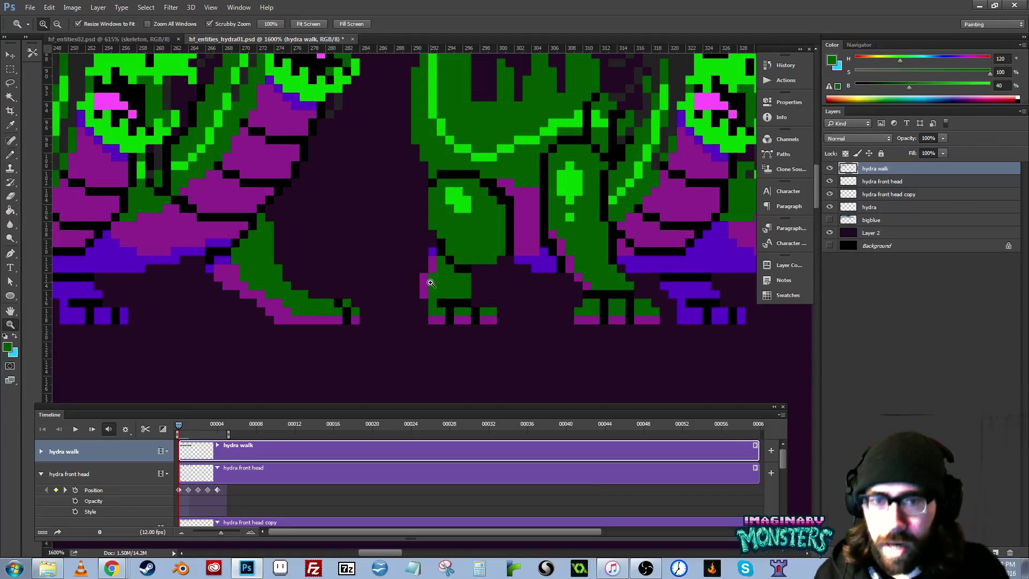
{"action": "mouse_move", "coordinate": [429, 281]}
{"action": "left_mouse_down"}
{"action": "mouse_move", "coordinate": [371, 273]}
{"action": "mouse_move", "coordinate": [454, 287]}
{"action": "left_mouse_up"}
{"action": "key", "text": "space"}
{"action": "left_click_drag", "start_coordinate": [323, 329], "coordinate": [366, 343]}
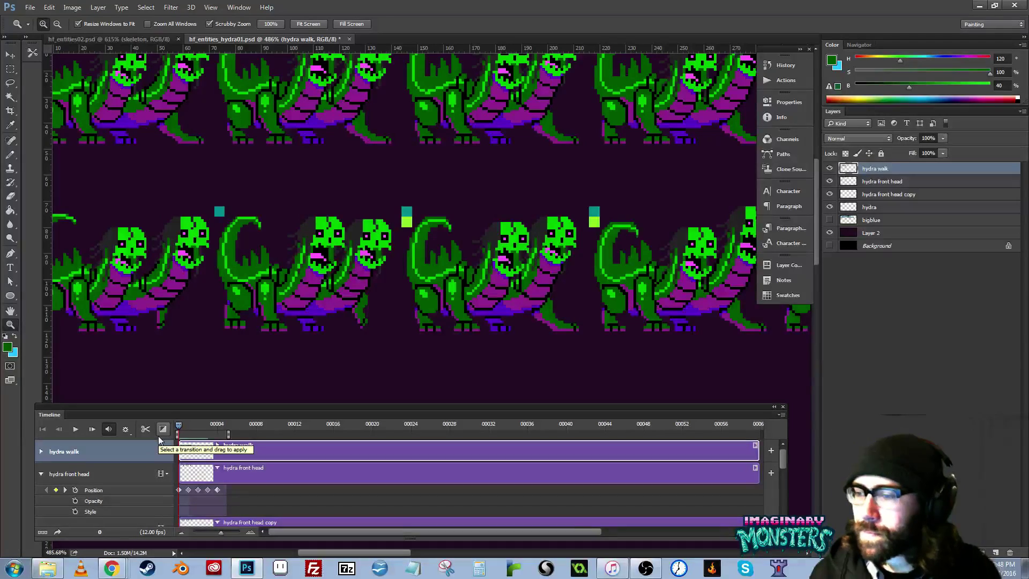
{"action": "left_click_drag", "start_coordinate": [327, 321], "coordinate": [469, 322]}
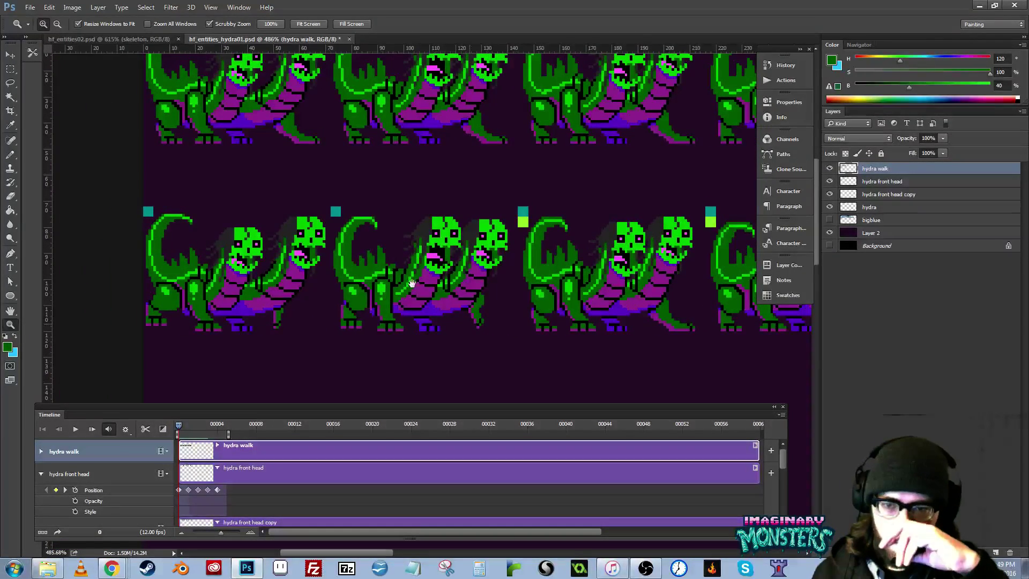
{"action": "key", "text": "space"}
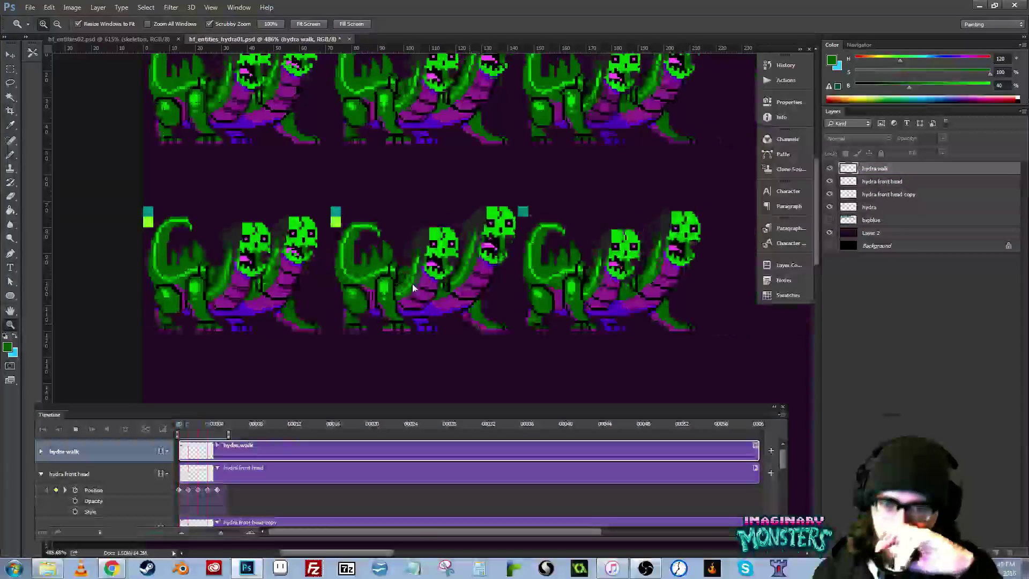
- Go to the fourth walk frame and repaint its hind-foot claws with dark green sampled from the foot
{"action": "left_click", "coordinate": [213, 425]}
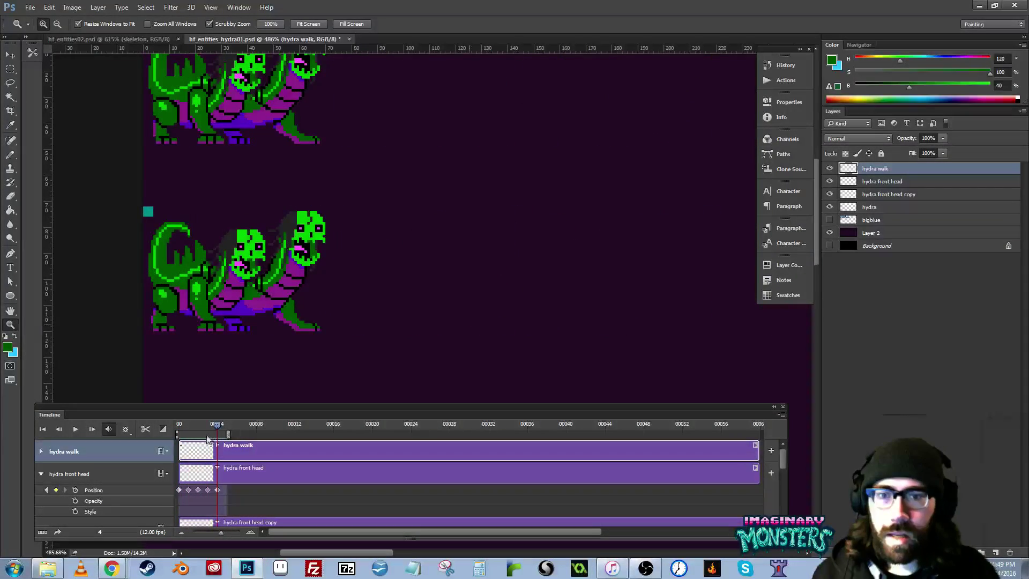
{"action": "mouse_move", "coordinate": [210, 425]}
{"action": "left_mouse_down"}
{"action": "mouse_move", "coordinate": [174, 423]}
{"action": "mouse_move", "coordinate": [204, 437]}
{"action": "left_mouse_up"}
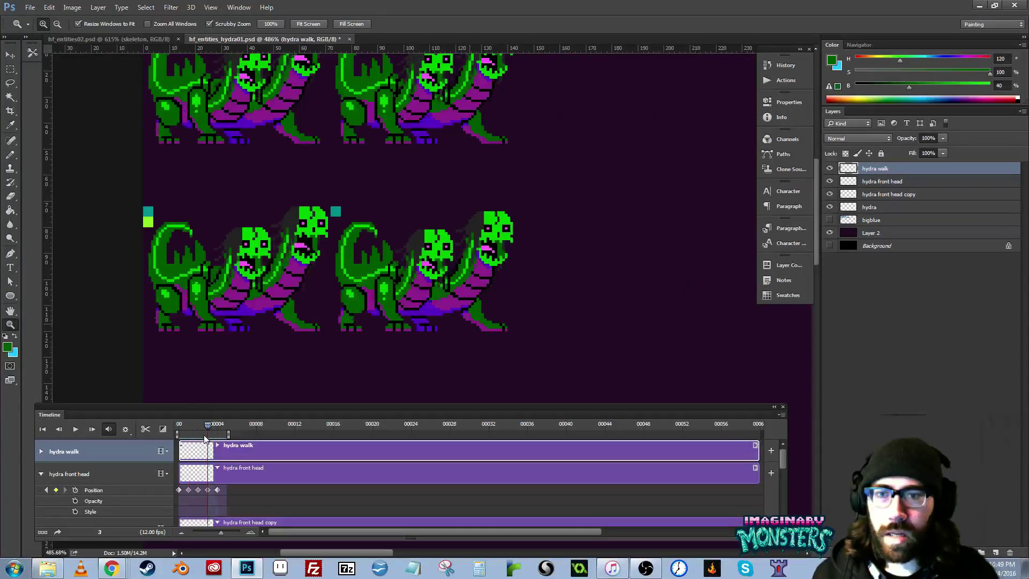
{"action": "left_click_drag", "start_coordinate": [368, 332], "coordinate": [394, 322]}
{"action": "left_click_drag", "start_coordinate": [296, 345], "coordinate": [465, 340]}
{"action": "left_click", "coordinate": [165, 322]}
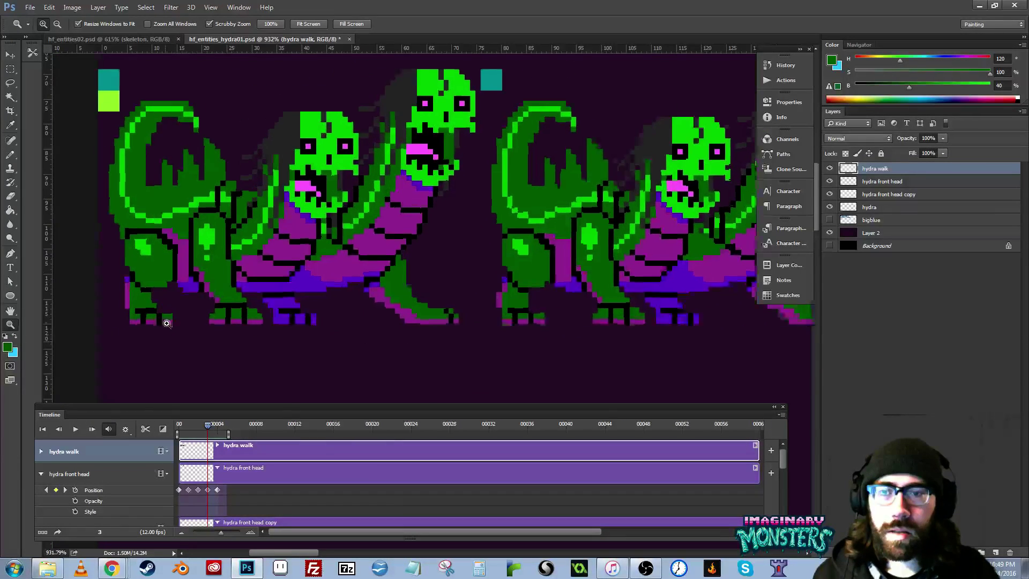
{"action": "left_click_drag", "start_coordinate": [147, 322], "coordinate": [155, 329]}
{"action": "key", "text": "b"}
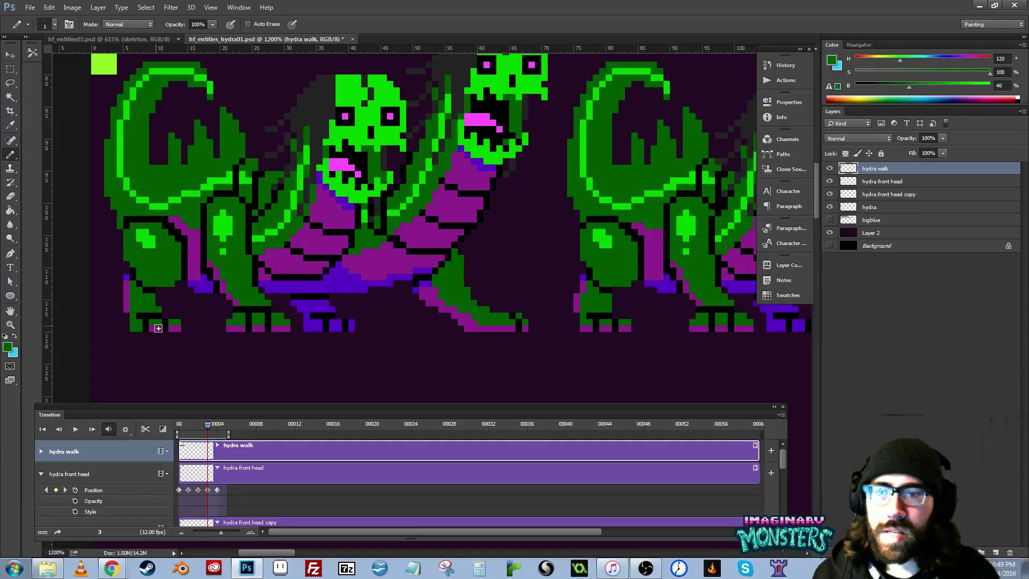
{"action": "left_click", "coordinate": [149, 317], "text": "alt"}
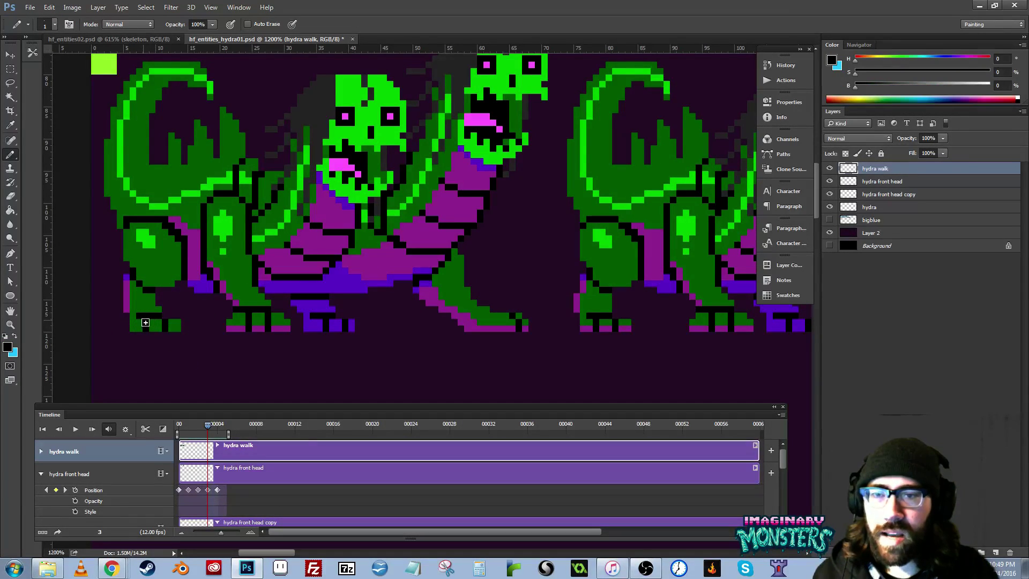
{"action": "left_click", "coordinate": [143, 314], "text": "alt"}
{"action": "mouse_move", "coordinate": [142, 315]}
{"action": "left_mouse_down"}
{"action": "mouse_move", "coordinate": [153, 319]}
{"action": "mouse_move", "coordinate": [143, 333]}
{"action": "mouse_move", "coordinate": [123, 333]}
{"action": "left_mouse_up"}
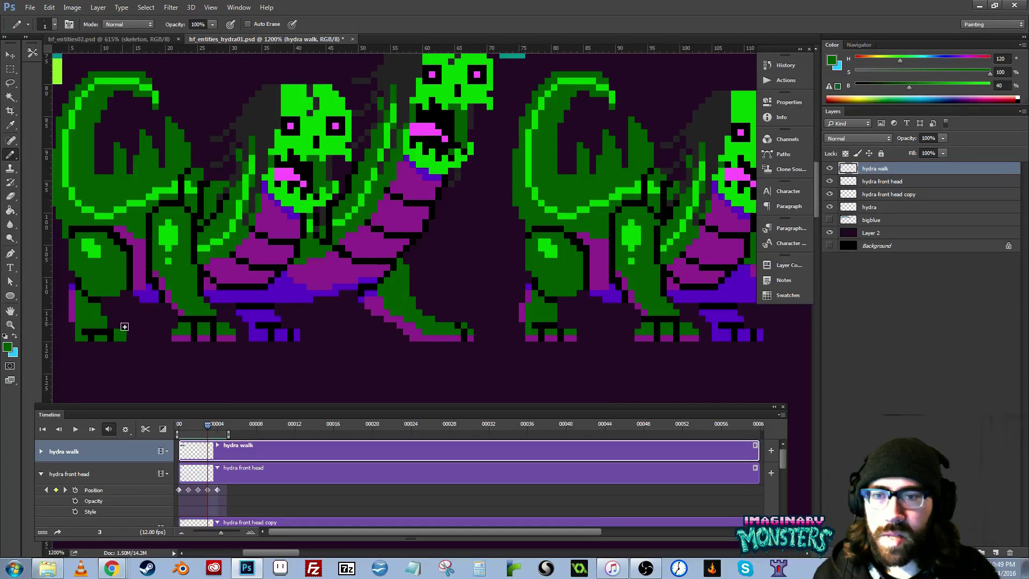
{"action": "key", "text": "e"}
{"action": "left_click_drag", "start_coordinate": [361, 324], "coordinate": [224, 309]}
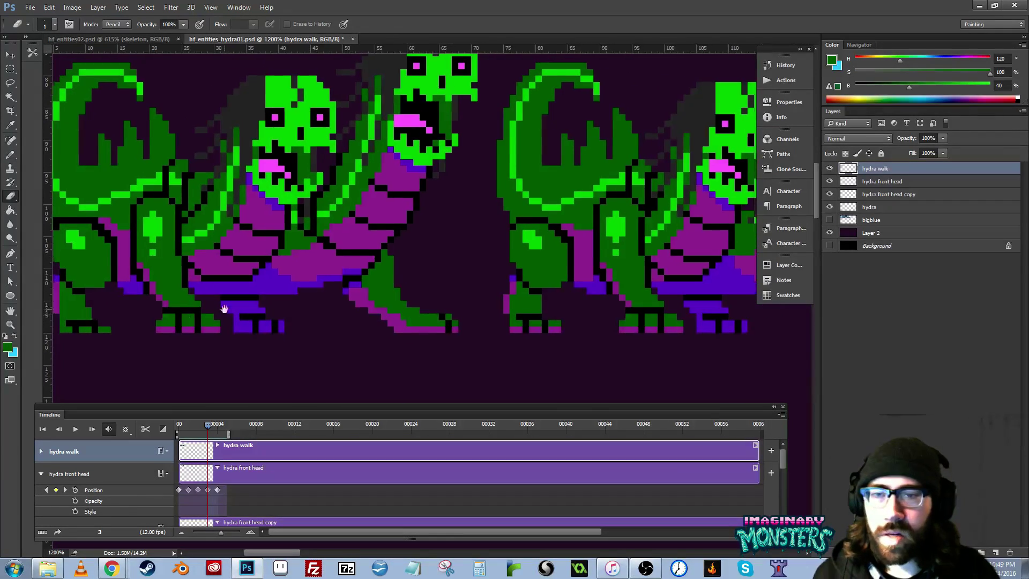
- Repaint the fifth walk frame's hind-foot claws in sampled dark green, cleaning up the leftover toe pixels
{"action": "mouse_move", "coordinate": [478, 326]}
{"action": "left_mouse_down"}
{"action": "mouse_move", "coordinate": [357, 332]}
{"action": "mouse_move", "coordinate": [645, 320]}
{"action": "mouse_move", "coordinate": [453, 307]}
{"action": "mouse_move", "coordinate": [510, 316]}
{"action": "left_mouse_up"}
{"action": "key", "text": "b"}
{"action": "left_click", "coordinate": [406, 325], "text": "alt"}
{"action": "left_click", "coordinate": [409, 317], "text": "alt"}
{"action": "key", "text": "e"}
{"action": "key", "text": "b"}
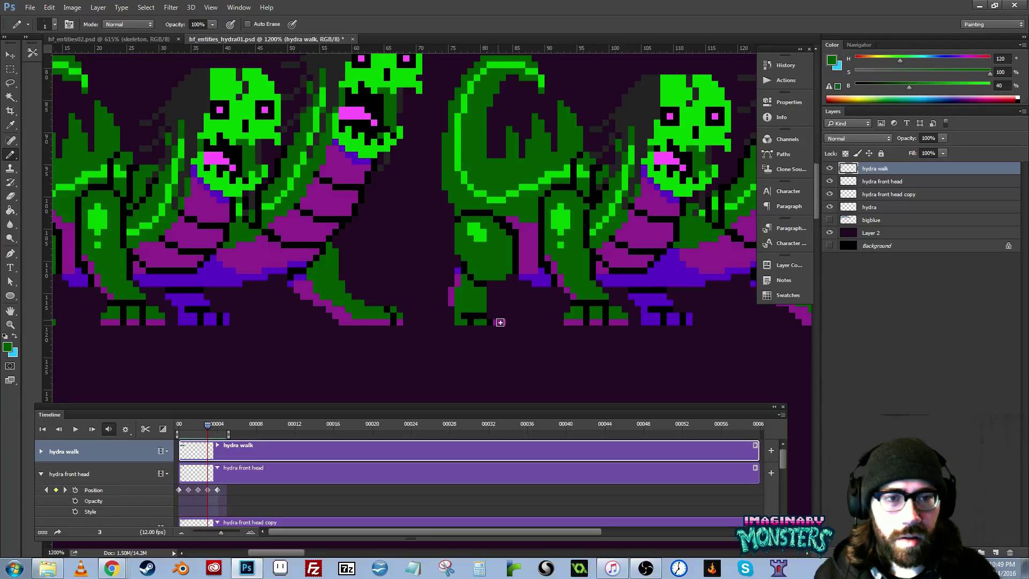
- Play the walk animation at a smaller view to check the recolored hind feet in motion
{"action": "key", "text": "space"}
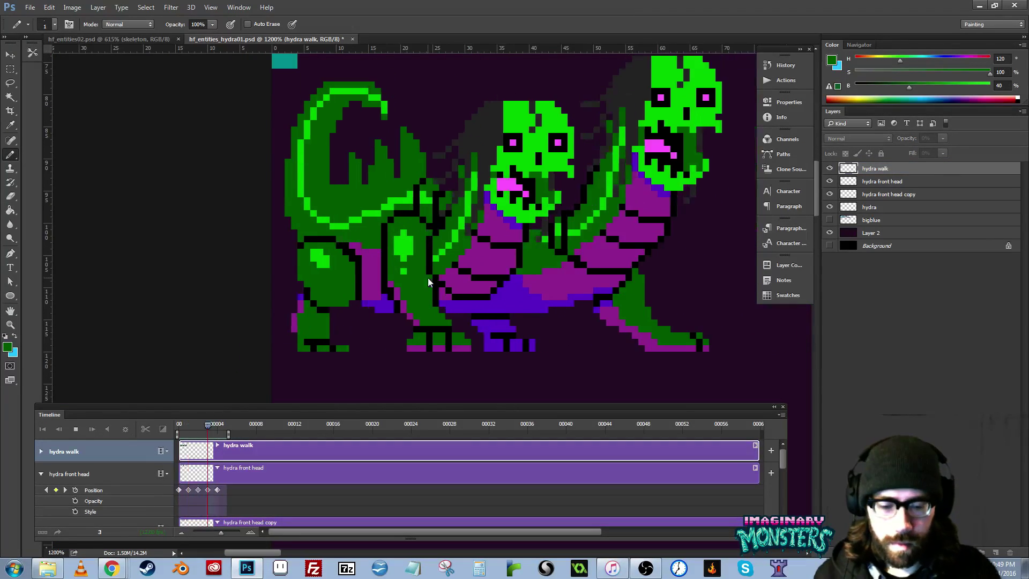
{"action": "key", "text": "ctrl+minus"}
{"action": "key", "text": "ctrl+minus"}
{"action": "key", "text": "ctrl+minus"}
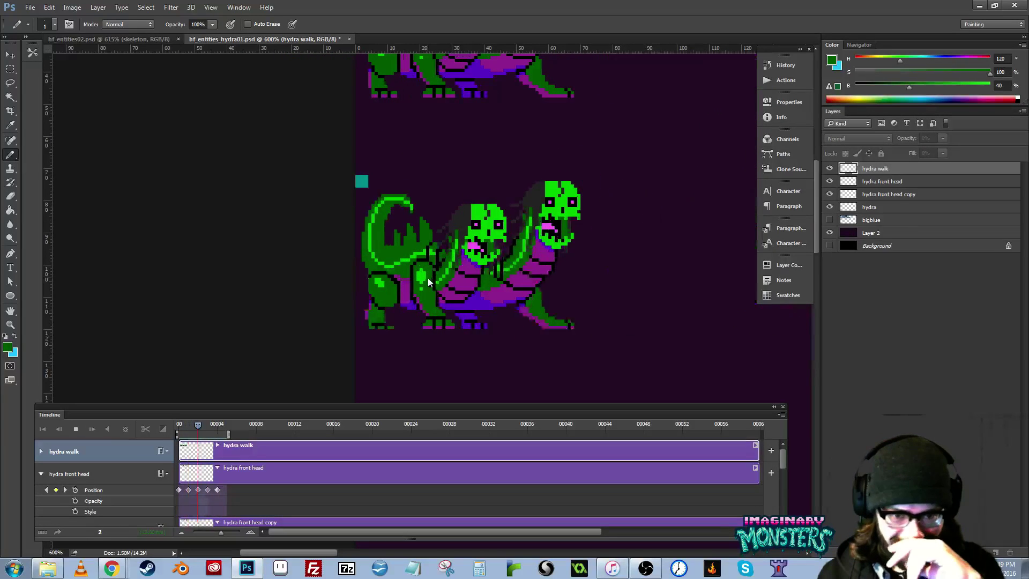
- Go to the third walk frame, select its whole hind leg, shift it two pixels right and deselect
{"action": "left_click", "coordinate": [178, 427]}
{"action": "mouse_move", "coordinate": [180, 426]}
{"action": "left_mouse_down"}
{"action": "mouse_move", "coordinate": [204, 423]}
{"action": "mouse_move", "coordinate": [184, 423]}
{"action": "mouse_move", "coordinate": [197, 428]}
{"action": "left_mouse_up"}
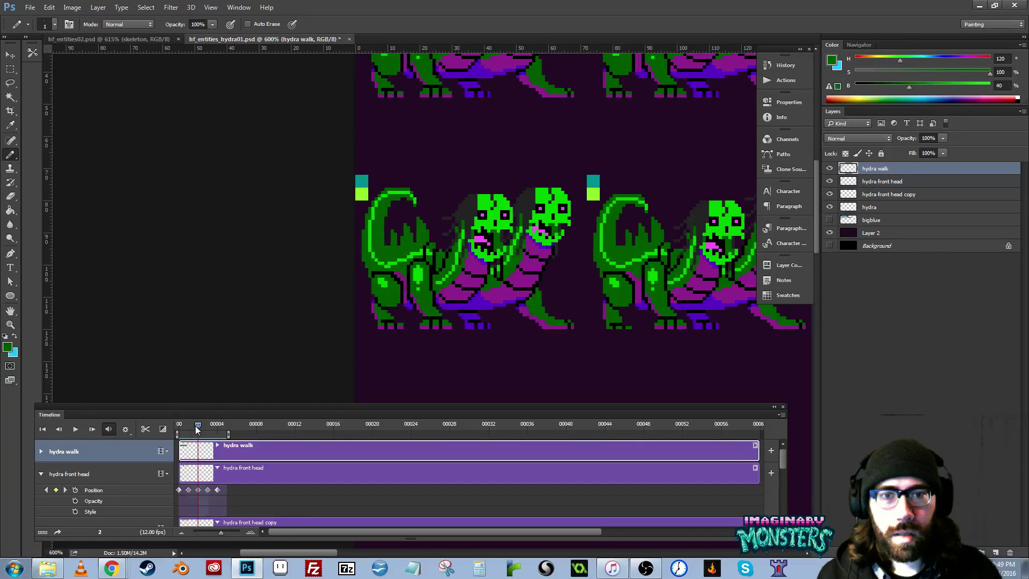
{"action": "key", "text": "z"}
{"action": "triple_click", "coordinate": [431, 295]}
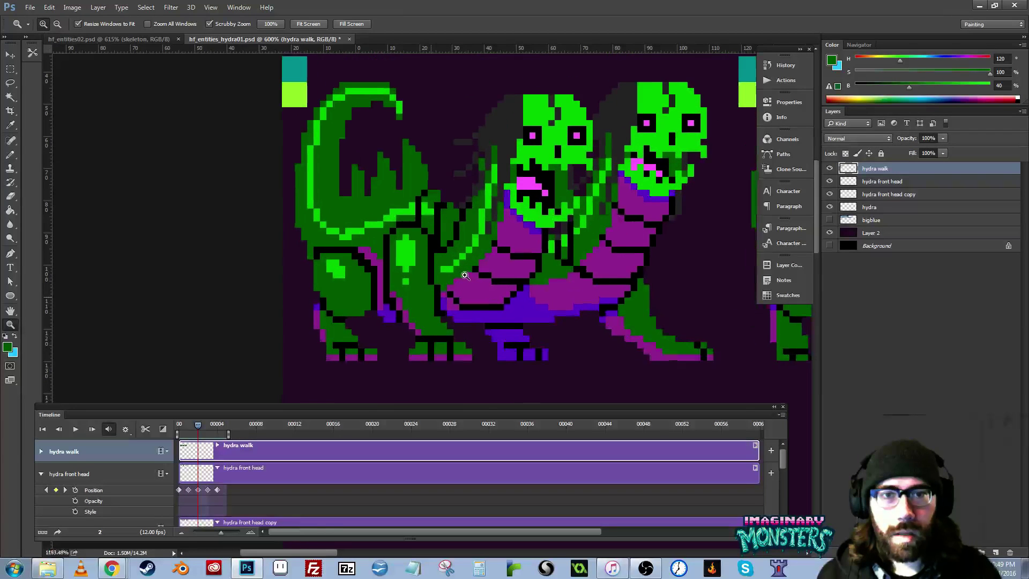
{"action": "mouse_move", "coordinate": [378, 302]}
{"action": "left_mouse_down"}
{"action": "mouse_move", "coordinate": [353, 277]}
{"action": "mouse_move", "coordinate": [316, 266]}
{"action": "left_mouse_up"}
{"action": "key", "text": "l"}
{"action": "mouse_move", "coordinate": [247, 245]}
{"action": "left_mouse_down"}
{"action": "mouse_move", "coordinate": [270, 209]}
{"action": "mouse_move", "coordinate": [314, 213]}
{"action": "mouse_move", "coordinate": [338, 329]}
{"action": "mouse_move", "coordinate": [223, 356]}
{"action": "mouse_move", "coordinate": [388, 160]}
{"action": "mouse_move", "coordinate": [269, 222]}
{"action": "left_mouse_up"}
{"action": "key", "text": "v"}
{"action": "key", "text": "ctrl+d"}
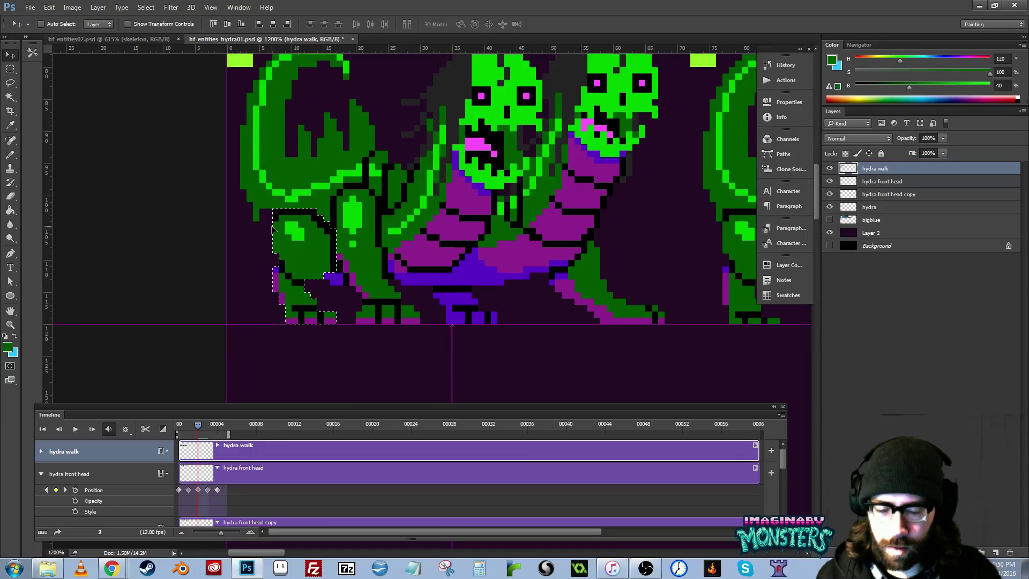
- Fill the gap left behind the third frame's shifted hind leg with dark green
{"action": "key", "text": "b"}
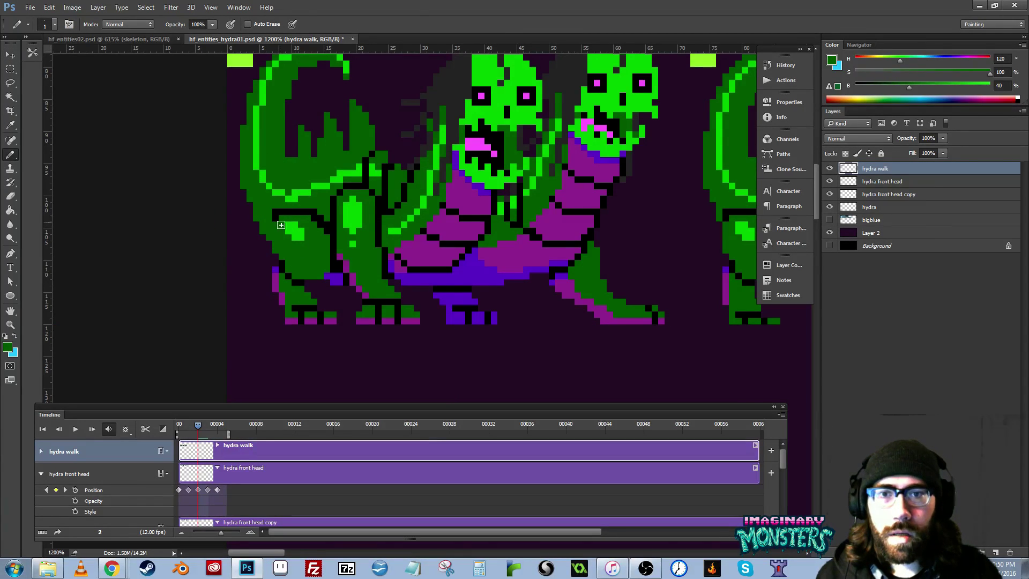
{"action": "left_click_drag", "start_coordinate": [319, 219], "coordinate": [256, 244]}
{"action": "key", "text": "z"}
{"action": "mouse_move", "coordinate": [418, 244]}
{"action": "left_mouse_down"}
{"action": "mouse_move", "coordinate": [367, 245]}
{"action": "mouse_move", "coordinate": [412, 246]}
{"action": "left_mouse_up"}
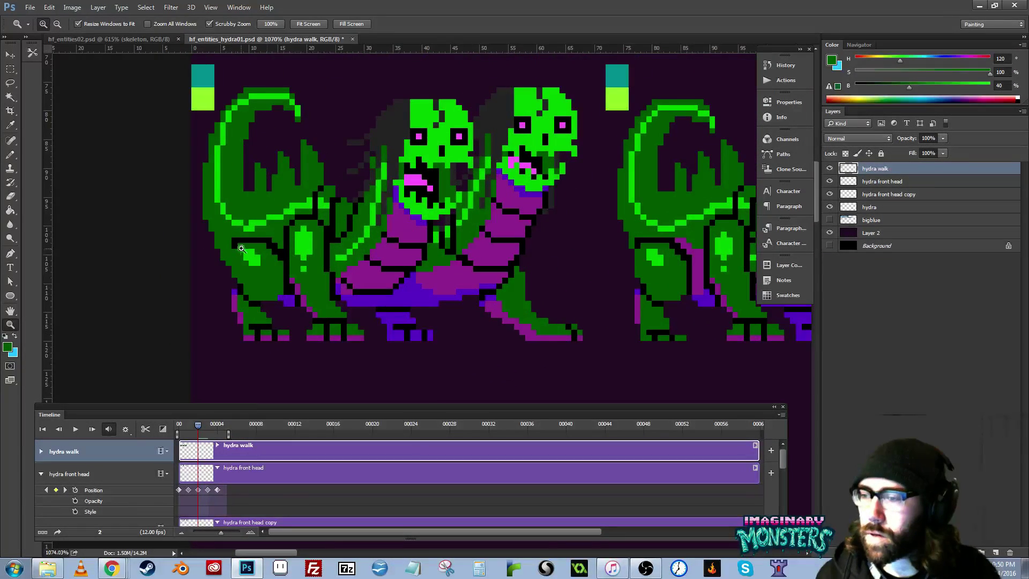
- Play the walk animation, then compare the hind legs across the walk row from the first Timeline frame
{"action": "key", "text": "space"}
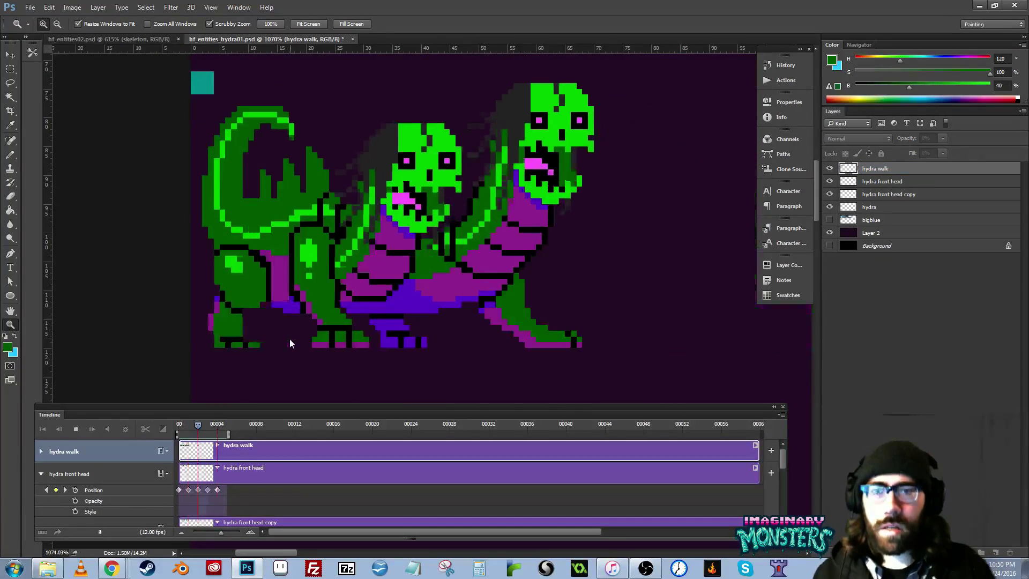
{"action": "key", "text": "space"}
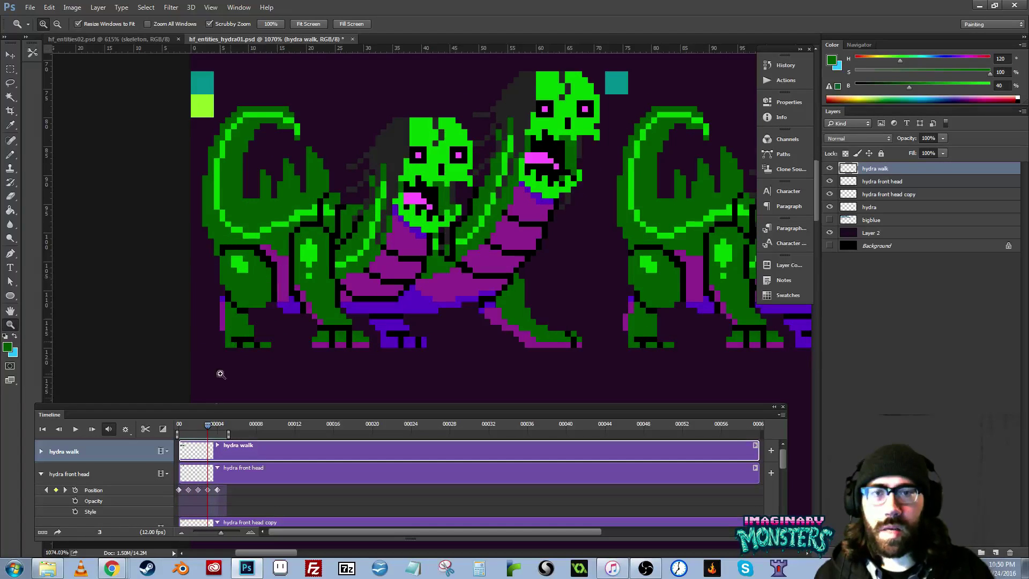
{"action": "left_click_drag", "start_coordinate": [557, 318], "coordinate": [255, 308]}
{"action": "left_click_drag", "start_coordinate": [448, 320], "coordinate": [692, 316]}
{"action": "left_click_drag", "start_coordinate": [207, 425], "coordinate": [99, 420]}
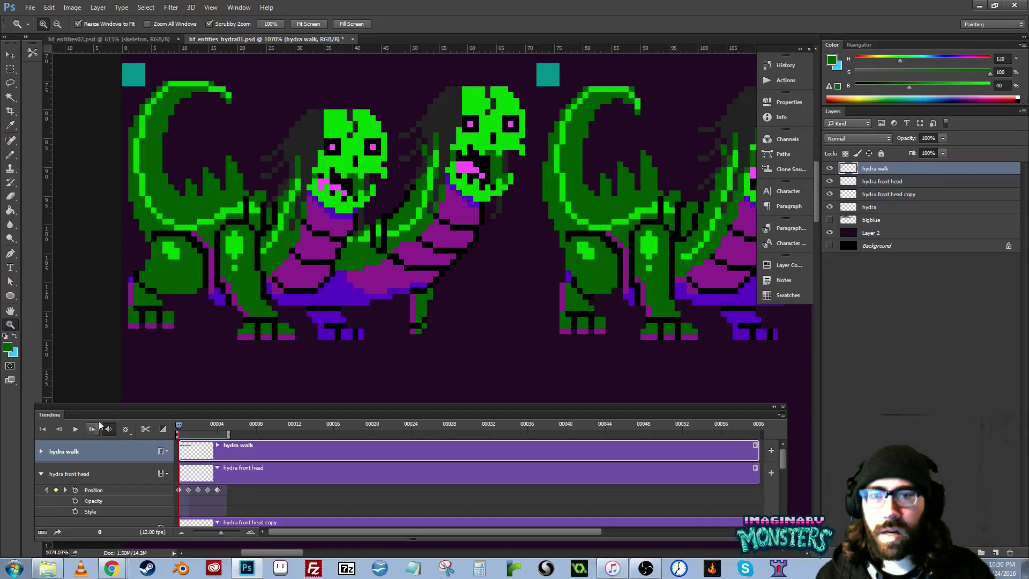
{"action": "left_click_drag", "start_coordinate": [517, 318], "coordinate": [236, 315]}
{"action": "left_click_drag", "start_coordinate": [608, 318], "coordinate": [310, 319]}
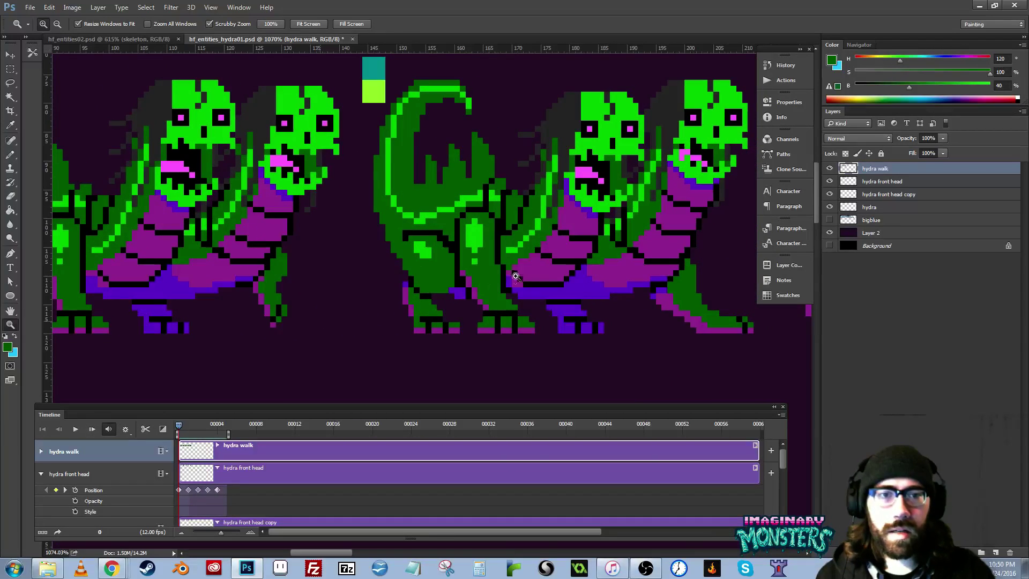
- Paint the sliver beside the top of the third frame's thigh with purple sampled from the neck
{"action": "key", "text": "b"}
{"action": "left_click", "coordinate": [553, 272], "text": "alt"}
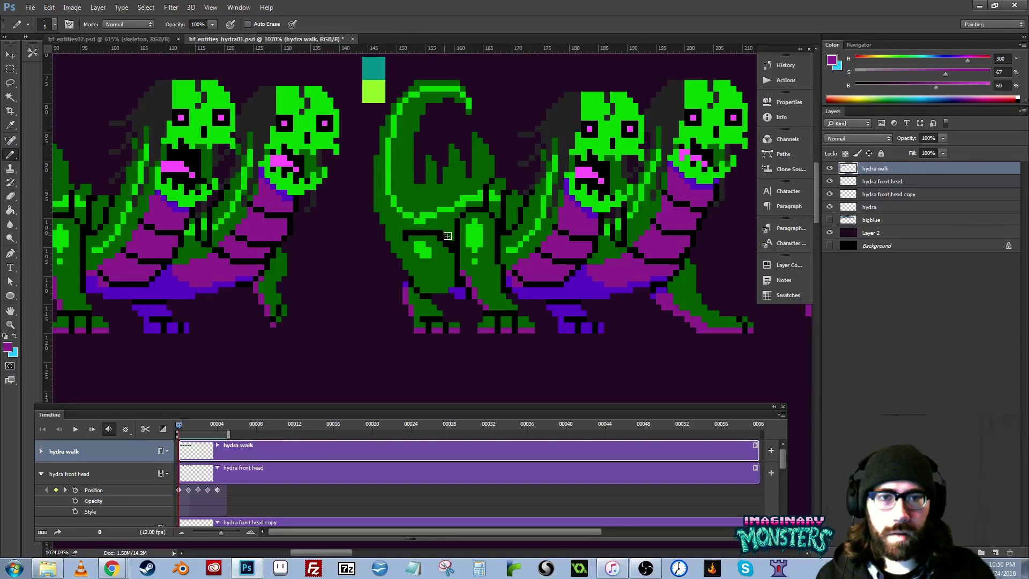
{"action": "left_click_drag", "start_coordinate": [363, 213], "coordinate": [488, 218]}
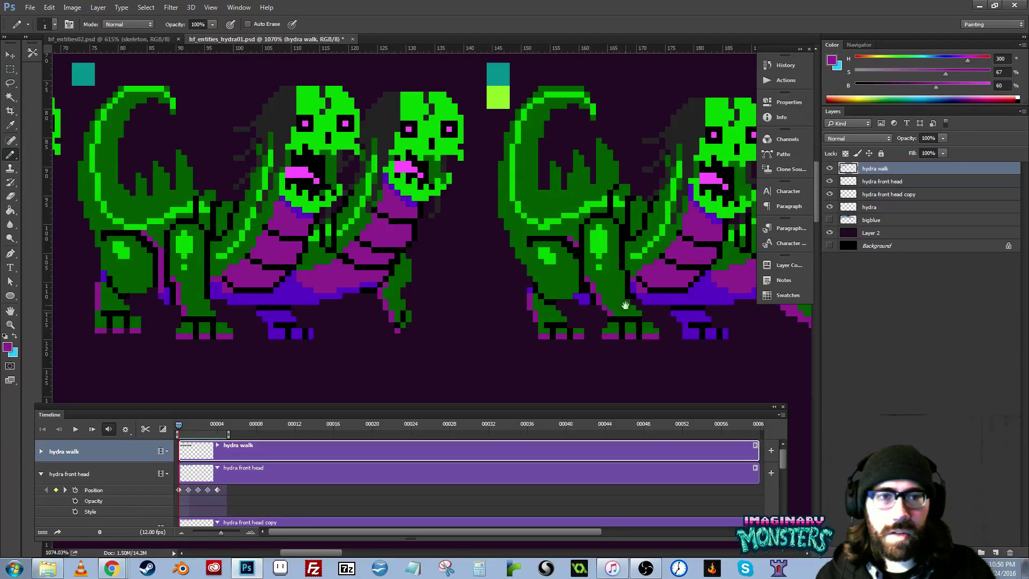
- Show the grid, compare the leg positions across the walk-row frames and return to the third walk frame
{"action": "left_click_drag", "start_coordinate": [625, 305], "coordinate": [568, 308]}
{"action": "left_click_drag", "start_coordinate": [349, 301], "coordinate": [702, 299]}
{"action": "left_click_drag", "start_coordinate": [444, 300], "coordinate": [752, 315]}
{"action": "left_click_drag", "start_coordinate": [517, 294], "coordinate": [499, 295]}
{"action": "key", "text": "ctrl+apostrophe"}
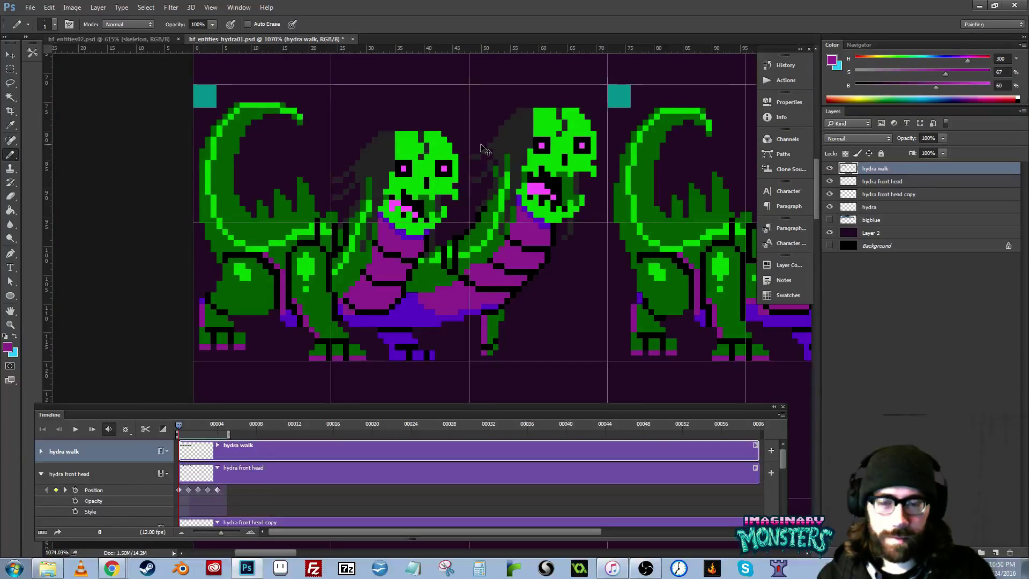
{"action": "left_click_drag", "start_coordinate": [572, 318], "coordinate": [376, 301]}
{"action": "mouse_move", "coordinate": [580, 312]}
{"action": "left_mouse_down"}
{"action": "mouse_move", "coordinate": [529, 298]}
{"action": "mouse_move", "coordinate": [346, 289]}
{"action": "left_mouse_up"}
{"action": "left_click_drag", "start_coordinate": [643, 295], "coordinate": [410, 284]}
{"action": "mouse_move", "coordinate": [498, 271]}
{"action": "left_mouse_down"}
{"action": "mouse_move", "coordinate": [363, 271]}
{"action": "mouse_move", "coordinate": [461, 271]}
{"action": "mouse_move", "coordinate": [384, 282]}
{"action": "mouse_move", "coordinate": [434, 289]}
{"action": "mouse_move", "coordinate": [331, 288]}
{"action": "mouse_move", "coordinate": [542, 281]}
{"action": "mouse_move", "coordinate": [618, 294]}
{"action": "left_mouse_up"}
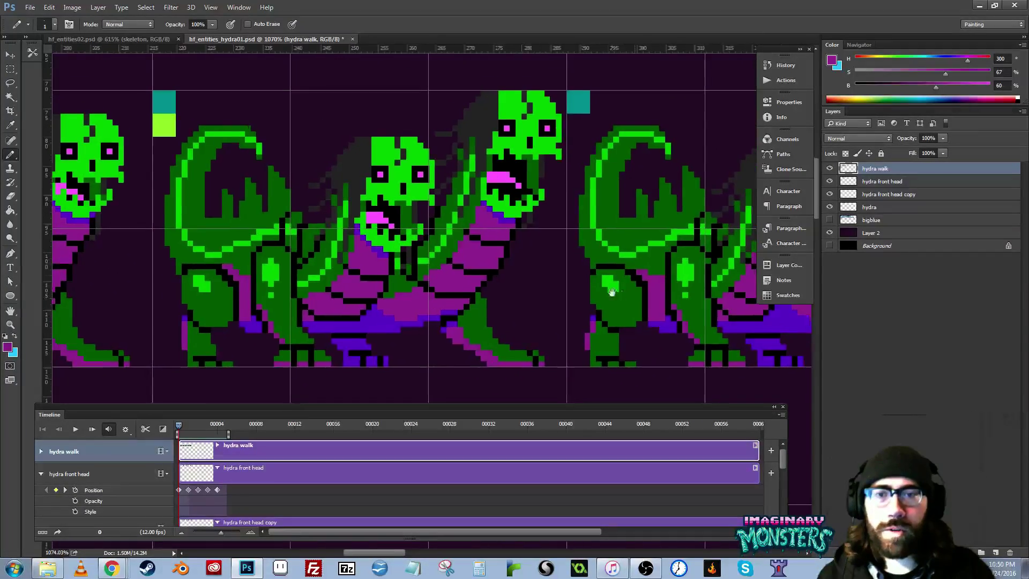
{"action": "left_click_drag", "start_coordinate": [270, 293], "coordinate": [601, 317]}
{"action": "left_click_drag", "start_coordinate": [322, 338], "coordinate": [670, 316]}
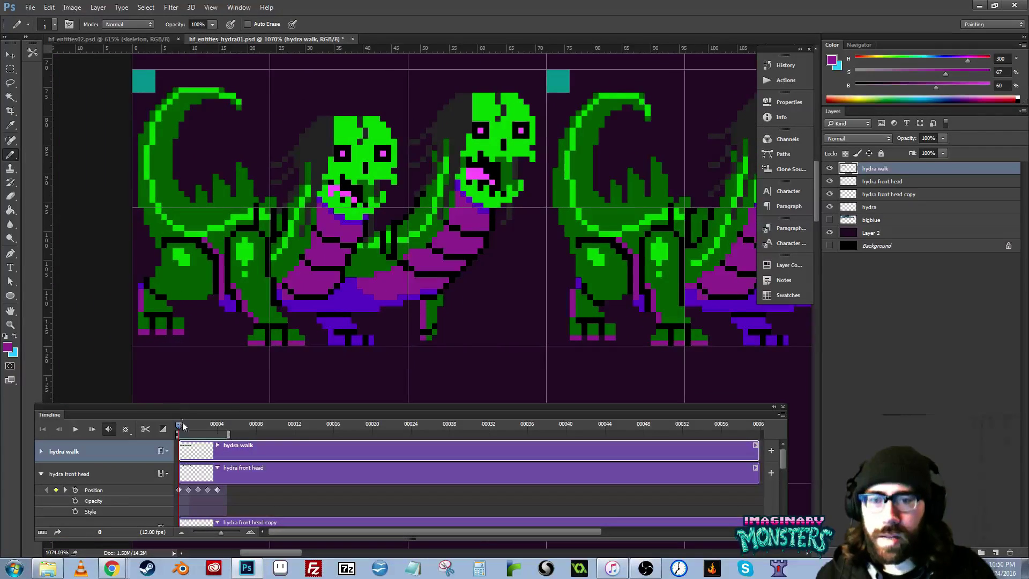
{"action": "mouse_move", "coordinate": [179, 426]}
{"action": "left_mouse_down"}
{"action": "mouse_move", "coordinate": [236, 431]}
{"action": "mouse_move", "coordinate": [137, 433]}
{"action": "mouse_move", "coordinate": [201, 445]}
{"action": "mouse_move", "coordinate": [153, 446]}
{"action": "mouse_move", "coordinate": [198, 453]}
{"action": "left_mouse_up"}
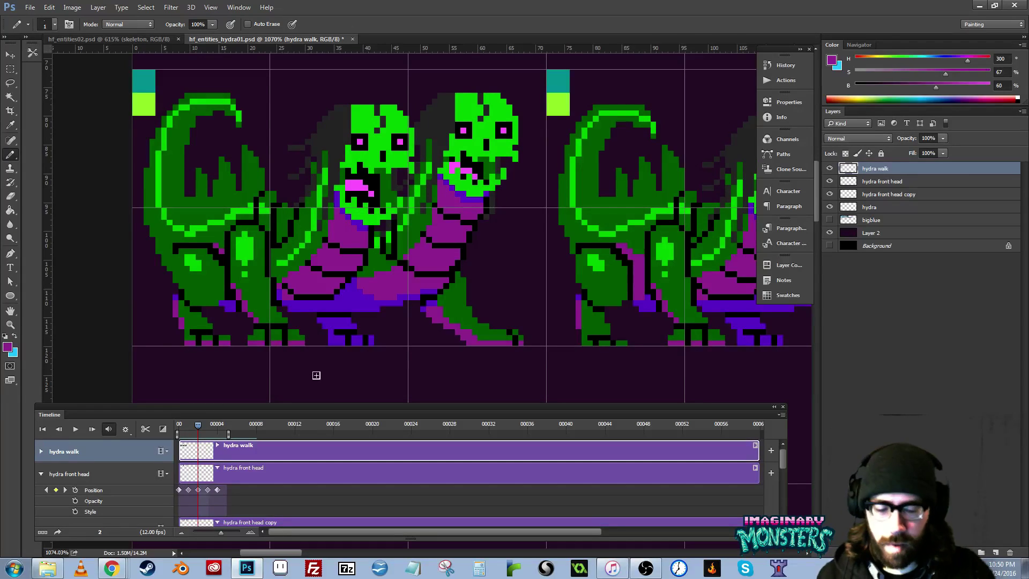
{"action": "key", "text": "l"}
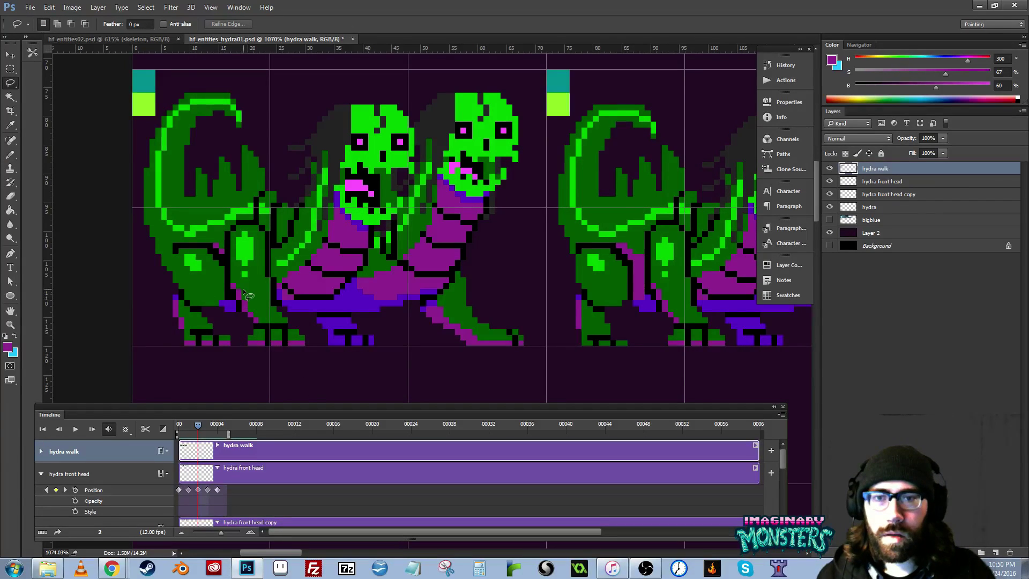
{"action": "mouse_move", "coordinate": [232, 290]}
{"action": "left_mouse_down"}
{"action": "mouse_move", "coordinate": [256, 316]}
{"action": "mouse_move", "coordinate": [276, 305]}
{"action": "mouse_move", "coordinate": [320, 330]}
{"action": "left_mouse_up"}
{"action": "key", "text": "ctrl+d"}
- Select the foot of the third frame's middle green leg, move it four pixels down off the leg and deselect
{"action": "key", "text": "z"}
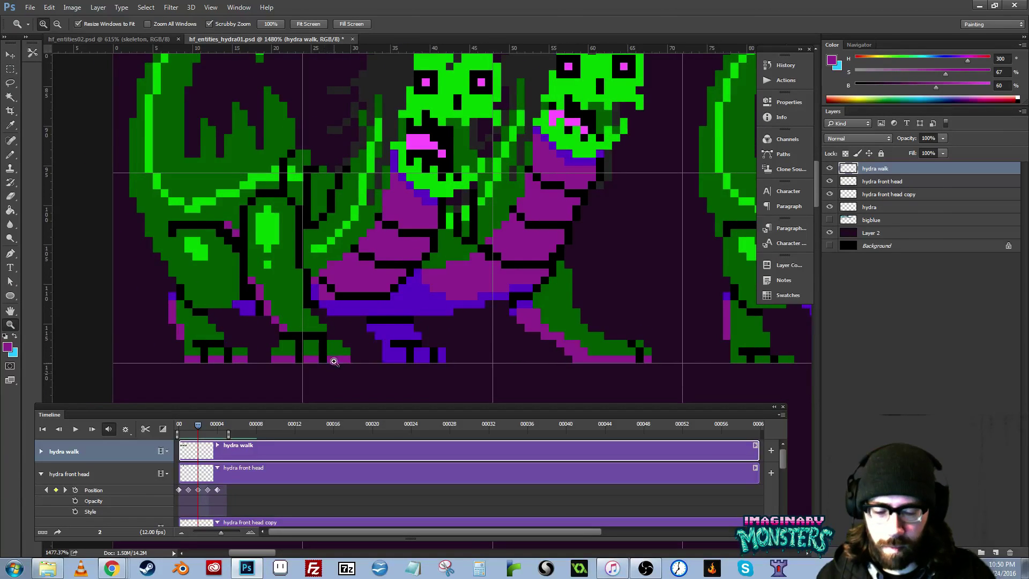
{"action": "left_click_drag", "start_coordinate": [324, 379], "coordinate": [312, 280]}
{"action": "key", "text": "m"}
{"action": "left_click_drag", "start_coordinate": [255, 237], "coordinate": [344, 288]}
{"action": "key", "text": "v"}
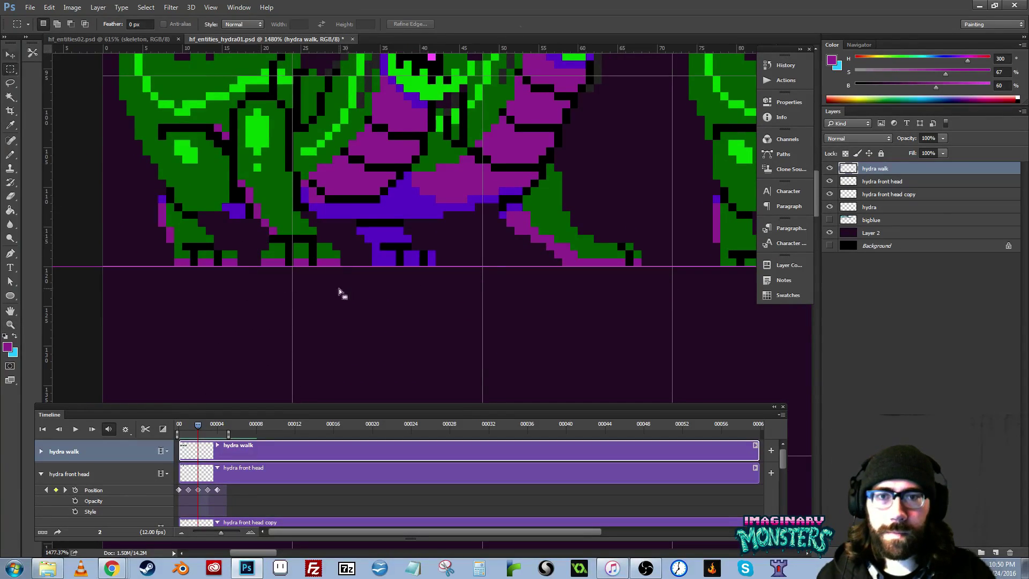
{"action": "key", "text": "Down"}
{"action": "key", "text": "Down"}
{"action": "key", "text": "Down"}
{"action": "key", "text": "Down"}
{"action": "key", "text": "ctrl+d"}
- Reshape the detached foot's toes by erasing edge pixels and repainting them with sampled purple and dark green
{"action": "key", "text": "e"}
{"action": "left_click_drag", "start_coordinate": [264, 283], "coordinate": [264, 295]}
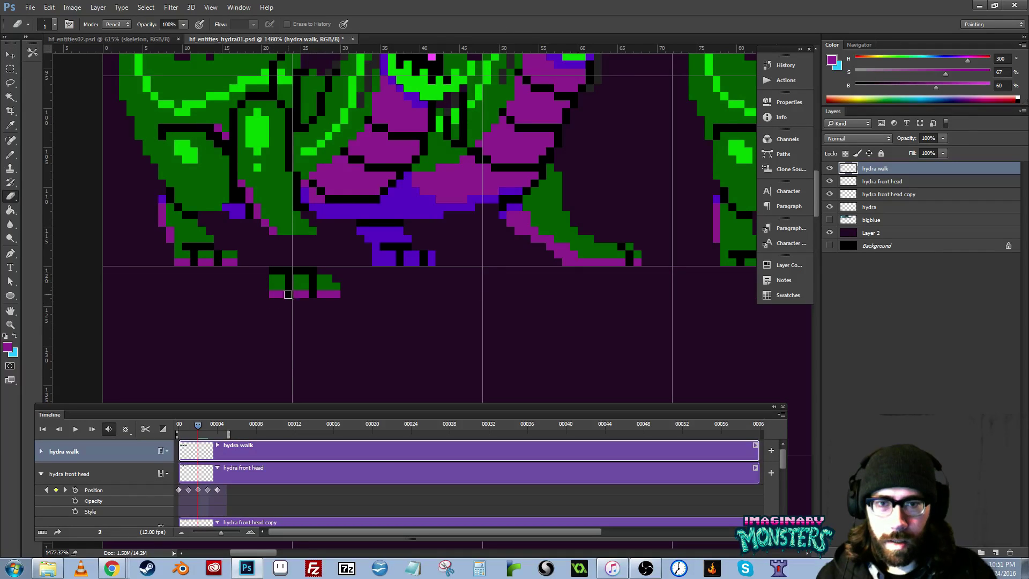
{"action": "key", "text": "b"}
{"action": "mouse_move", "coordinate": [336, 281]}
{"action": "left_mouse_down"}
{"action": "mouse_move", "coordinate": [284, 287]}
{"action": "mouse_move", "coordinate": [275, 301]}
{"action": "mouse_move", "coordinate": [330, 296]}
{"action": "mouse_move", "coordinate": [326, 325]}
{"action": "left_mouse_up"}
{"action": "left_click", "coordinate": [277, 291], "text": "alt"}
{"action": "left_click", "coordinate": [323, 279], "text": "alt"}
{"action": "left_click", "coordinate": [329, 294]}
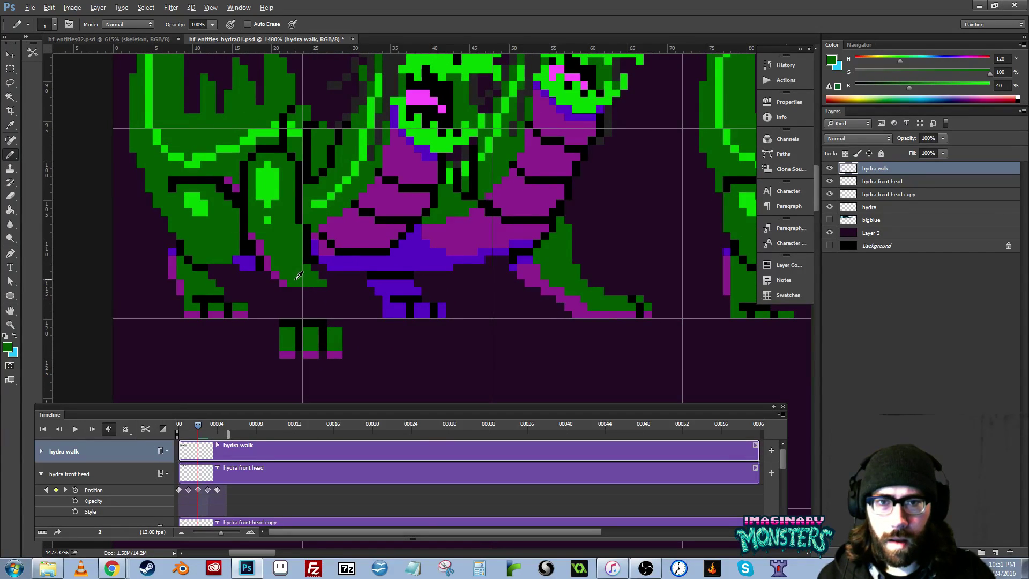
- Select the reshaped foot and rejoin it to the middle green leg, raised one pixel above the ground line
{"action": "mouse_move", "coordinate": [283, 314]}
{"action": "left_mouse_down"}
{"action": "mouse_move", "coordinate": [321, 316]}
{"action": "mouse_move", "coordinate": [320, 306]}
{"action": "mouse_move", "coordinate": [283, 307]}
{"action": "mouse_move", "coordinate": [275, 327]}
{"action": "mouse_move", "coordinate": [270, 306]}
{"action": "mouse_move", "coordinate": [345, 369]}
{"action": "mouse_move", "coordinate": [317, 299]}
{"action": "left_mouse_up"}
{"action": "key", "text": "m"}
{"action": "key", "text": "v"}
{"action": "mouse_move", "coordinate": [311, 278]}
{"action": "left_mouse_down"}
{"action": "mouse_move", "coordinate": [295, 281]}
{"action": "mouse_move", "coordinate": [320, 293]}
{"action": "left_mouse_up"}
- Deselect the foot, then redraw the middle leg's rear outline in sampled black and widen the leg with dark green
{"action": "key", "text": "b"}
{"action": "left_click", "coordinate": [252, 271], "text": "alt"}
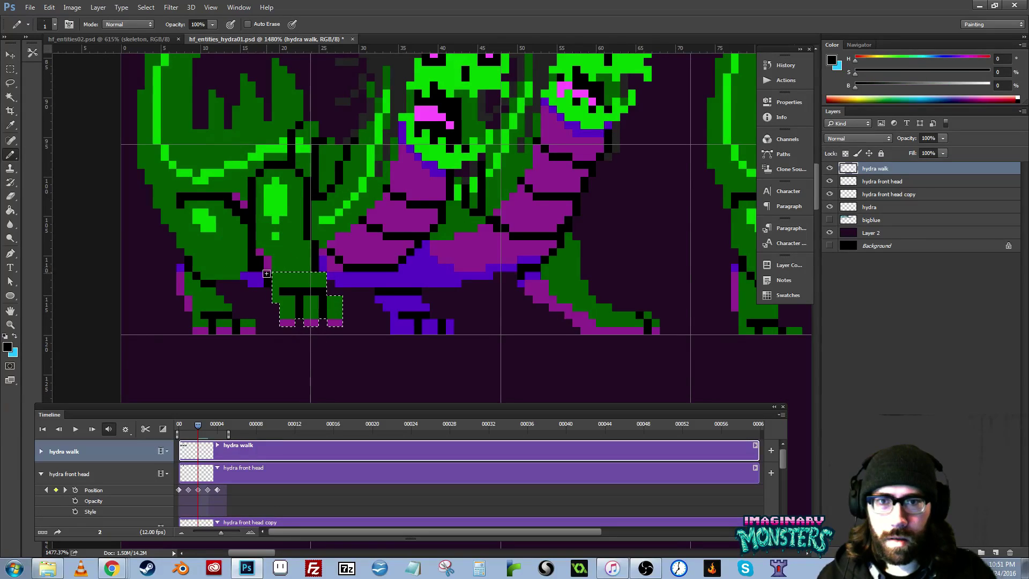
{"action": "left_click", "coordinate": [247, 274]}
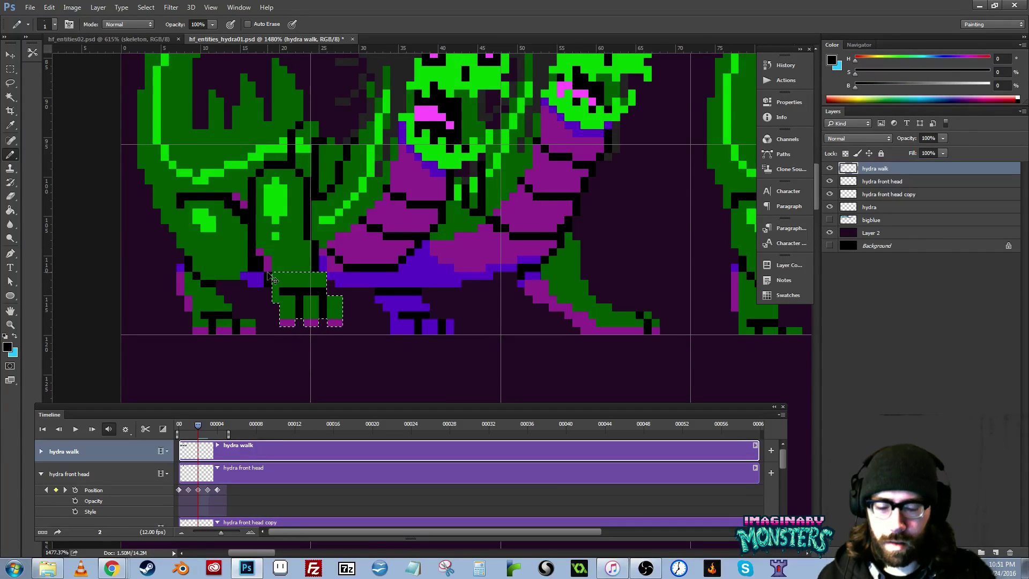
{"action": "key", "text": "ctrl+d"}
{"action": "left_click", "coordinate": [270, 273], "text": "alt"}
{"action": "left_click_drag", "start_coordinate": [261, 275], "coordinate": [244, 275]}
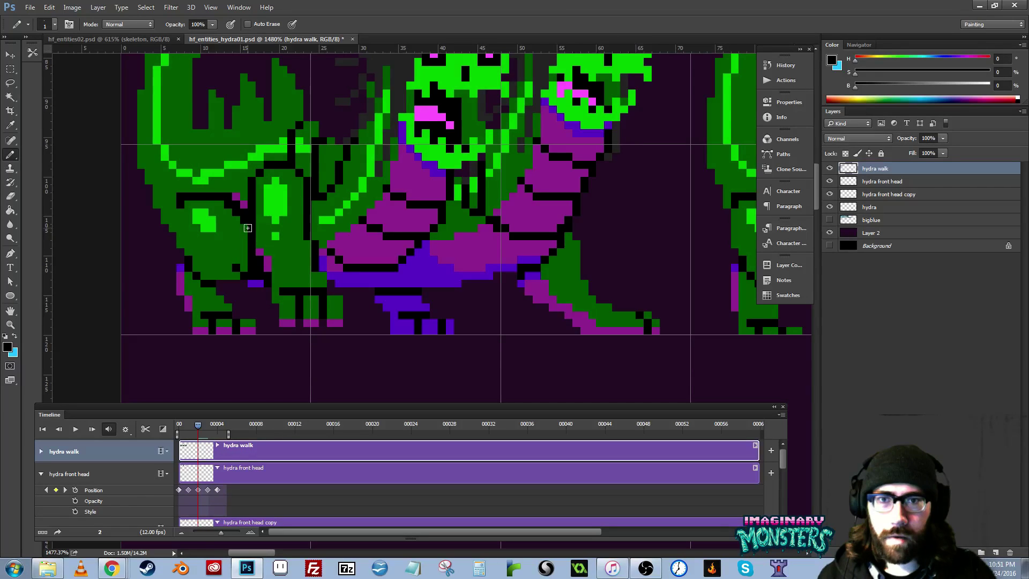
{"action": "left_click", "coordinate": [264, 239], "text": "alt"}
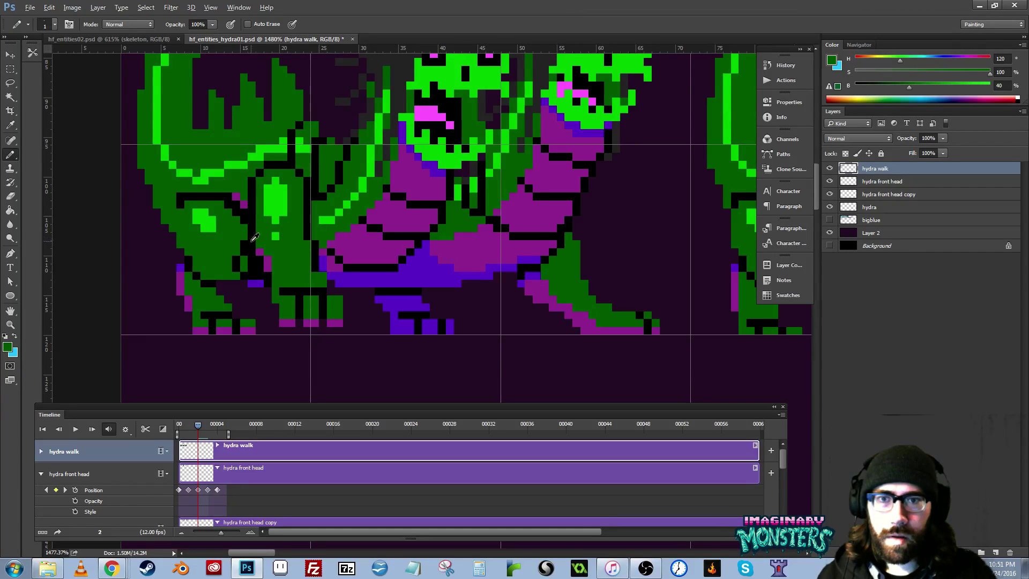
{"action": "mouse_move", "coordinate": [252, 244]}
{"action": "left_mouse_down"}
{"action": "mouse_move", "coordinate": [251, 268]}
{"action": "mouse_move", "coordinate": [270, 267]}
{"action": "left_mouse_up"}
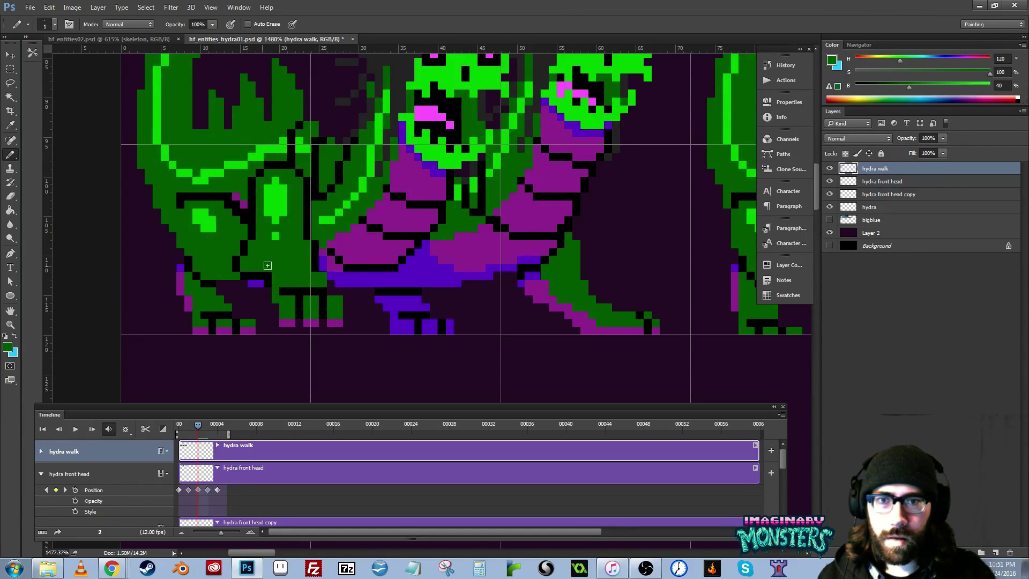
- Draw a short black crease across the knee of the third frame's middle leg using sampled black
{"action": "left_click", "coordinate": [317, 263], "text": "alt"}
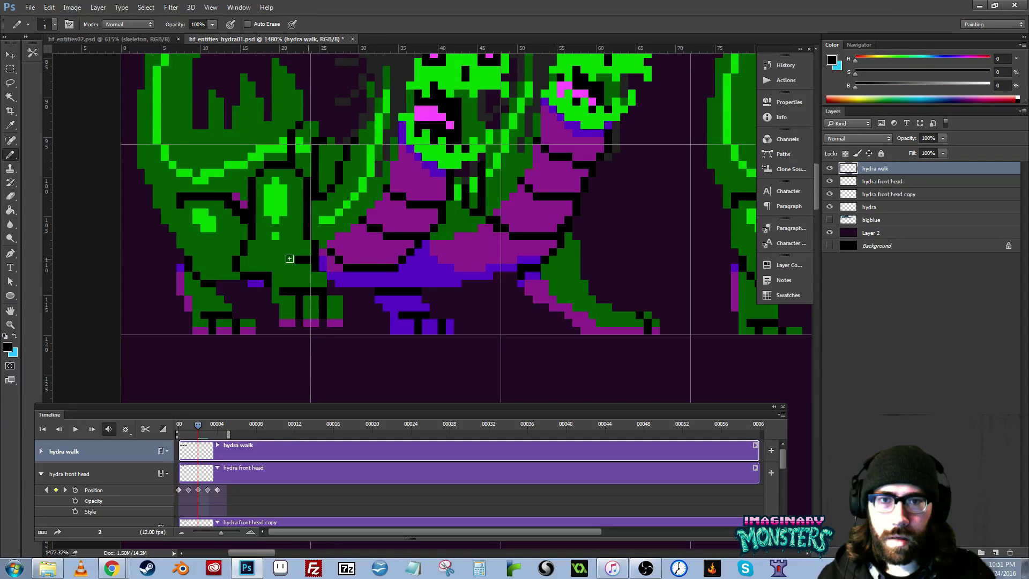
{"action": "left_click_drag", "start_coordinate": [277, 251], "coordinate": [292, 261]}
{"action": "left_click", "coordinate": [289, 267], "text": "alt"}
{"action": "left_click_drag", "start_coordinate": [312, 282], "coordinate": [295, 293]}
{"action": "left_click", "coordinate": [283, 258], "text": "alt"}
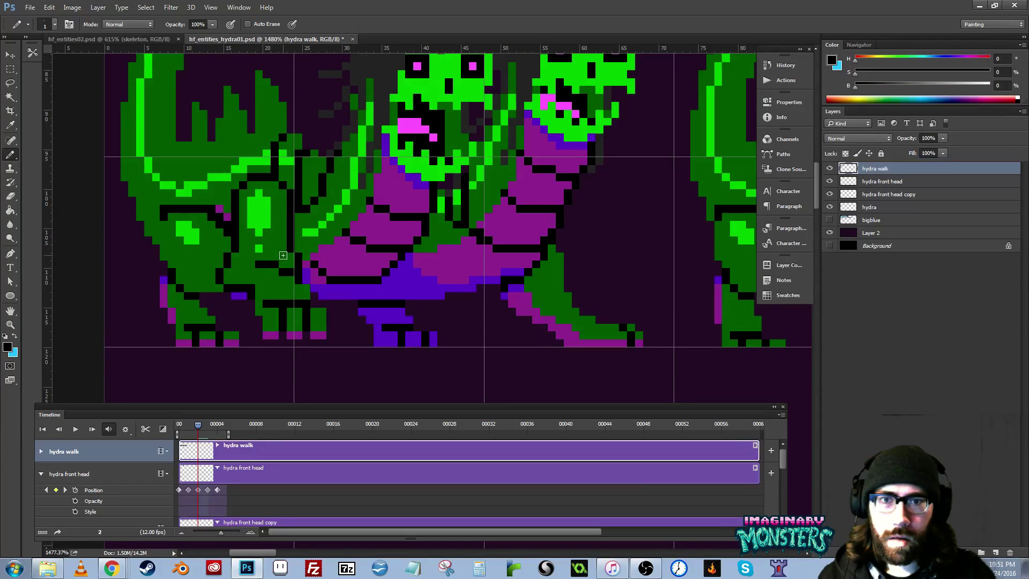
- Replace the old outline in front of the knee with sampled dark green, purple and blue to blend the leg into the belly
{"action": "left_click", "coordinate": [310, 248], "text": "alt"}
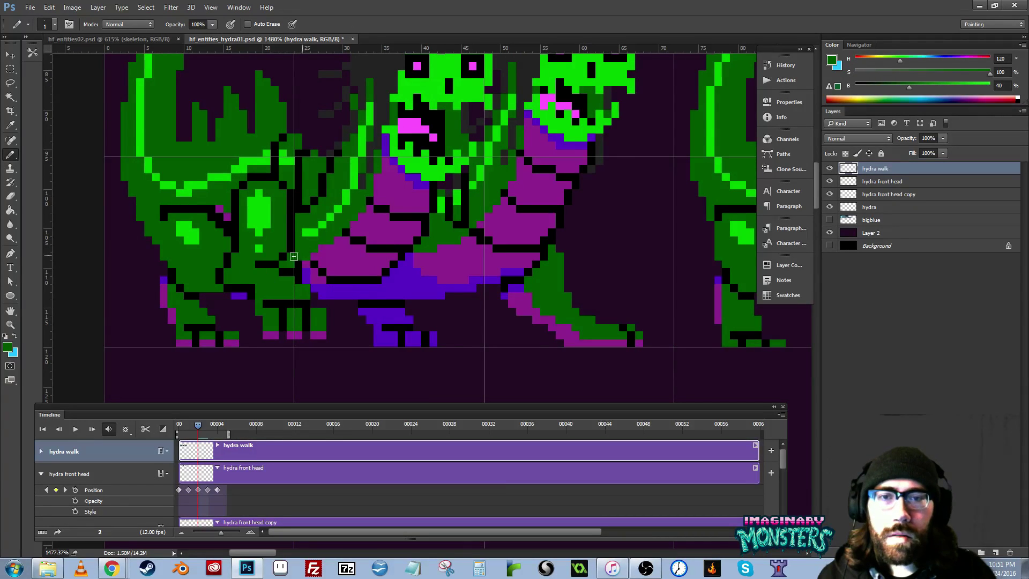
{"action": "left_click", "coordinate": [309, 259], "text": "alt"}
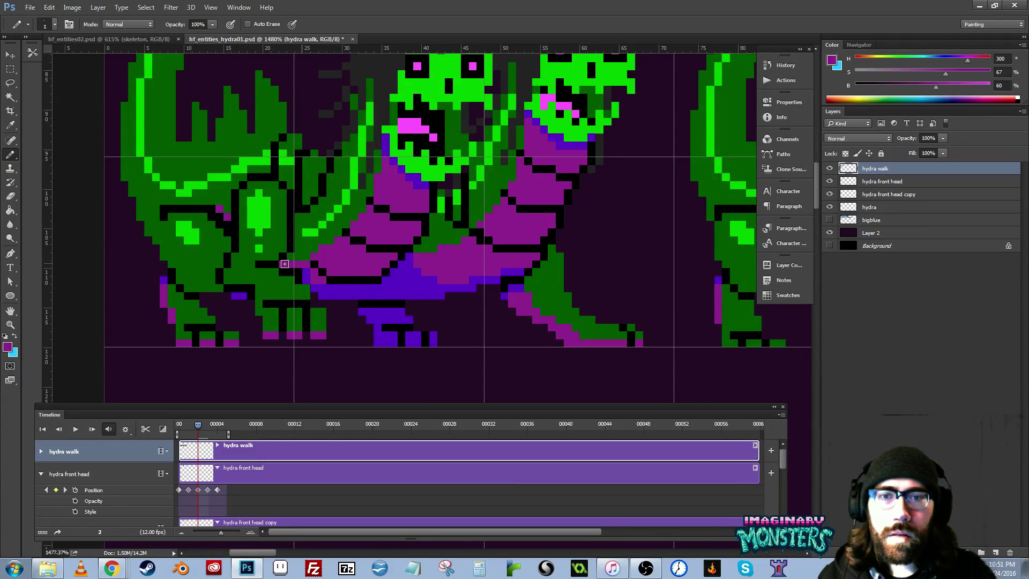
{"action": "left_click", "coordinate": [314, 271], "text": "alt"}
{"action": "left_click_drag", "start_coordinate": [319, 281], "coordinate": [315, 288]}
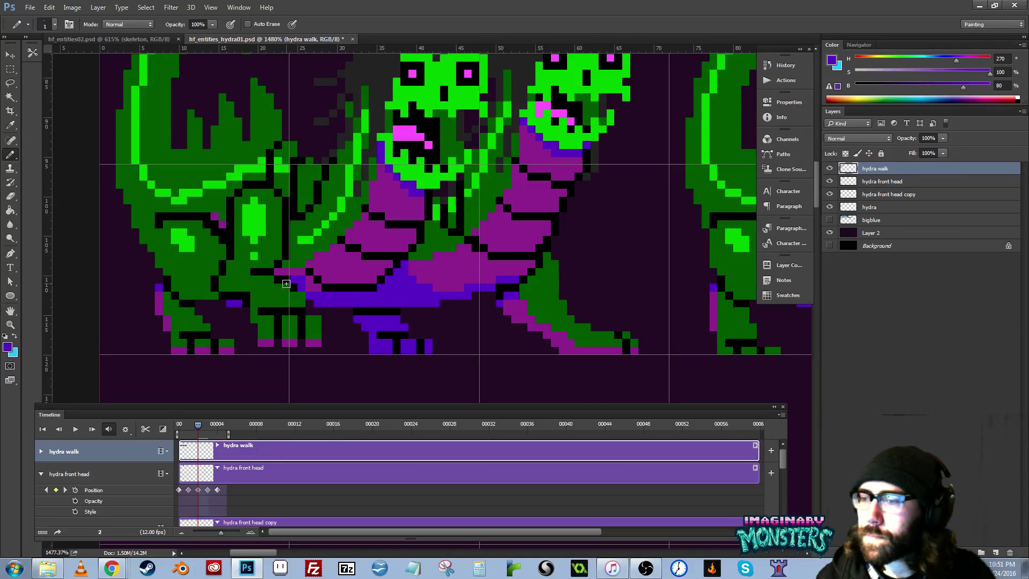
- Reshape the middle leg's rear knee outline with sampled black and dark green pixels
{"action": "mouse_move", "coordinate": [376, 260]}
{"action": "left_mouse_down"}
{"action": "mouse_move", "coordinate": [347, 298]}
{"action": "mouse_move", "coordinate": [250, 306]}
{"action": "mouse_move", "coordinate": [317, 306]}
{"action": "left_mouse_up"}
{"action": "key", "text": "z"}
{"action": "key", "text": "b"}
{"action": "left_click", "coordinate": [228, 304], "text": "alt"}
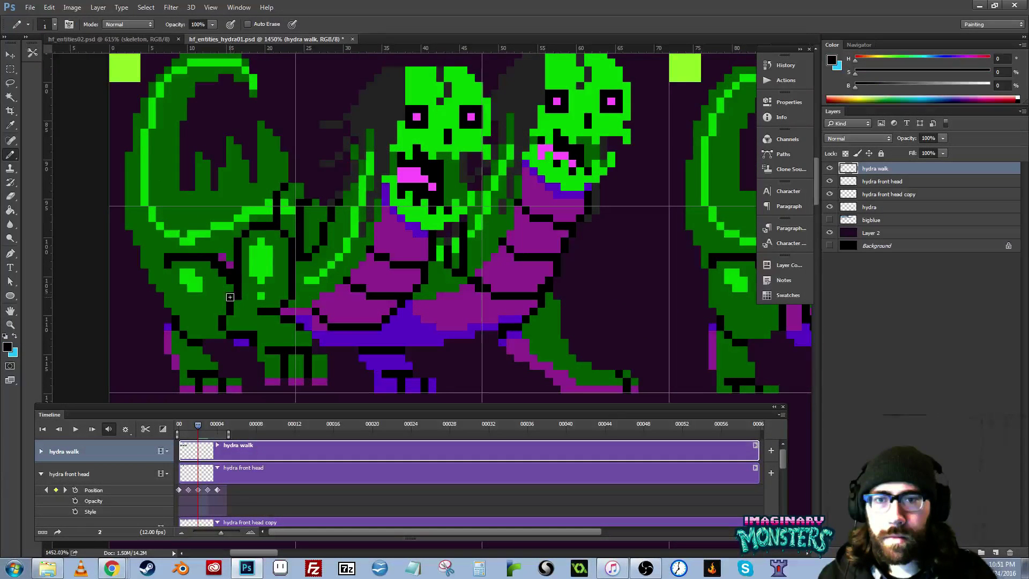
{"action": "left_click_drag", "start_coordinate": [245, 246], "coordinate": [246, 246]}
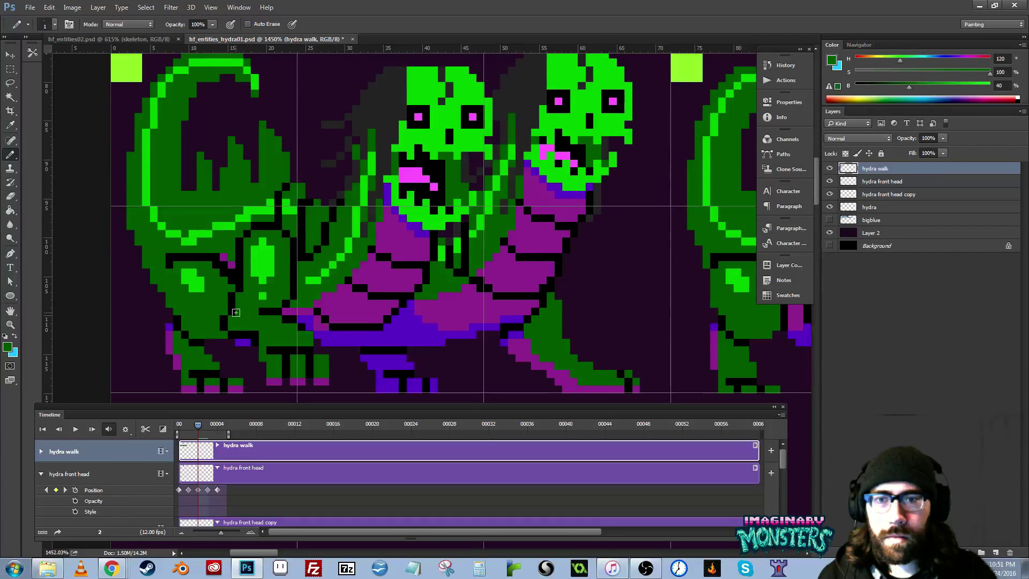
{"action": "left_click", "coordinate": [232, 304], "text": "alt"}
{"action": "left_click", "coordinate": [224, 312]}
{"action": "left_click", "coordinate": [240, 312], "text": "alt"}
{"action": "mouse_move", "coordinate": [270, 311]}
{"action": "left_mouse_down"}
{"action": "mouse_move", "coordinate": [266, 319]}
{"action": "mouse_move", "coordinate": [272, 295]}
{"action": "left_mouse_up"}
{"action": "left_click", "coordinate": [252, 289], "text": "alt"}
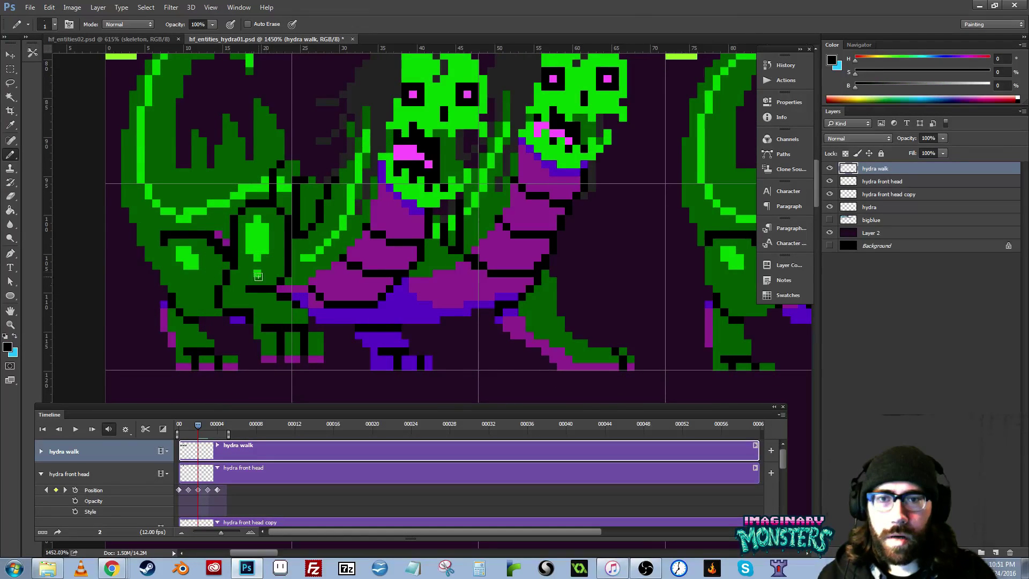
- Hide the guides and examine the third frame's reworked middle leg beside the neighbouring frames
{"action": "key", "text": "ctrl+semicolon"}
{"action": "key", "text": "ctrl+space"}
{"action": "left_click_drag", "start_coordinate": [447, 318], "coordinate": [404, 324]}
{"action": "left_click_drag", "start_coordinate": [459, 343], "coordinate": [393, 347]}
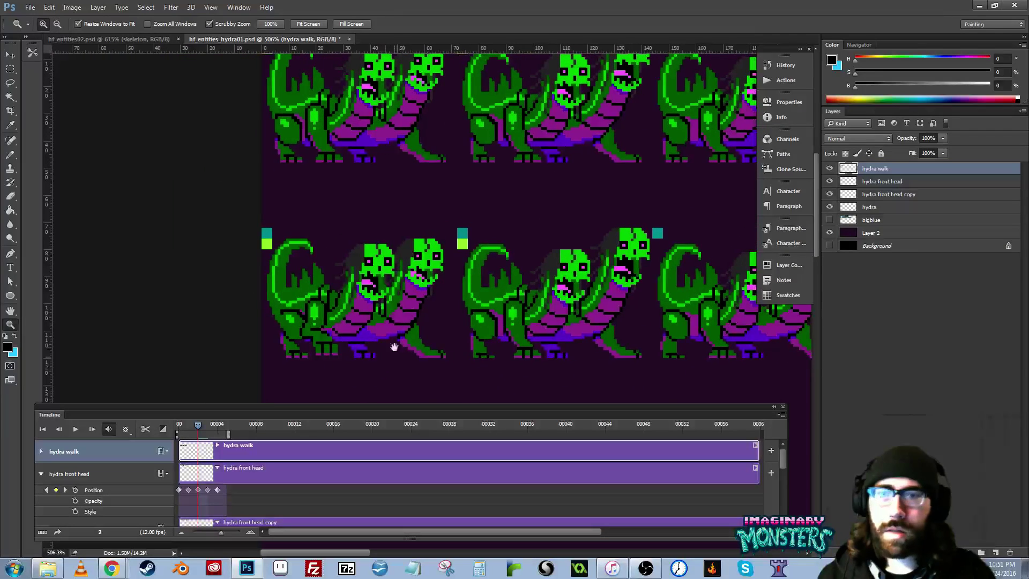
{"action": "left_click_drag", "start_coordinate": [433, 317], "coordinate": [400, 305]}
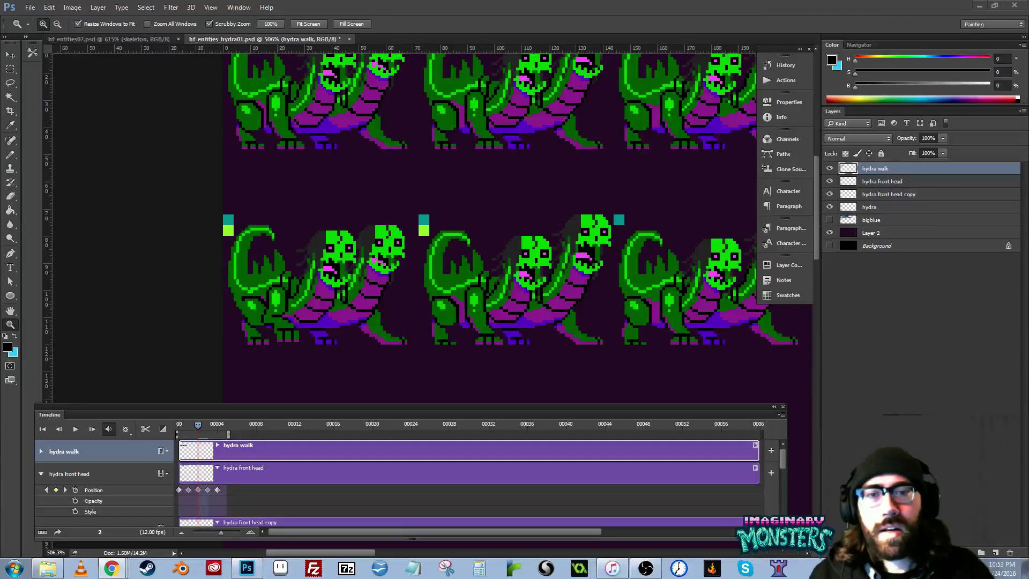
{"action": "left_click_drag", "start_coordinate": [422, 301], "coordinate": [342, 271]}
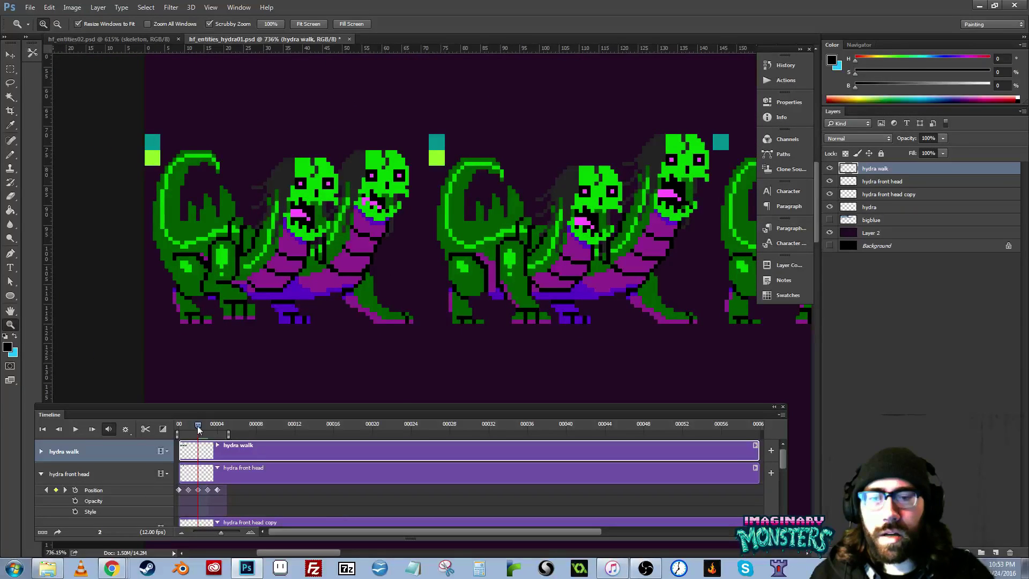
{"action": "mouse_move", "coordinate": [198, 425]}
{"action": "left_mouse_down"}
{"action": "mouse_move", "coordinate": [173, 424]}
{"action": "mouse_move", "coordinate": [206, 431]}
{"action": "mouse_move", "coordinate": [181, 428]}
{"action": "mouse_move", "coordinate": [196, 428]}
{"action": "left_mouse_up"}
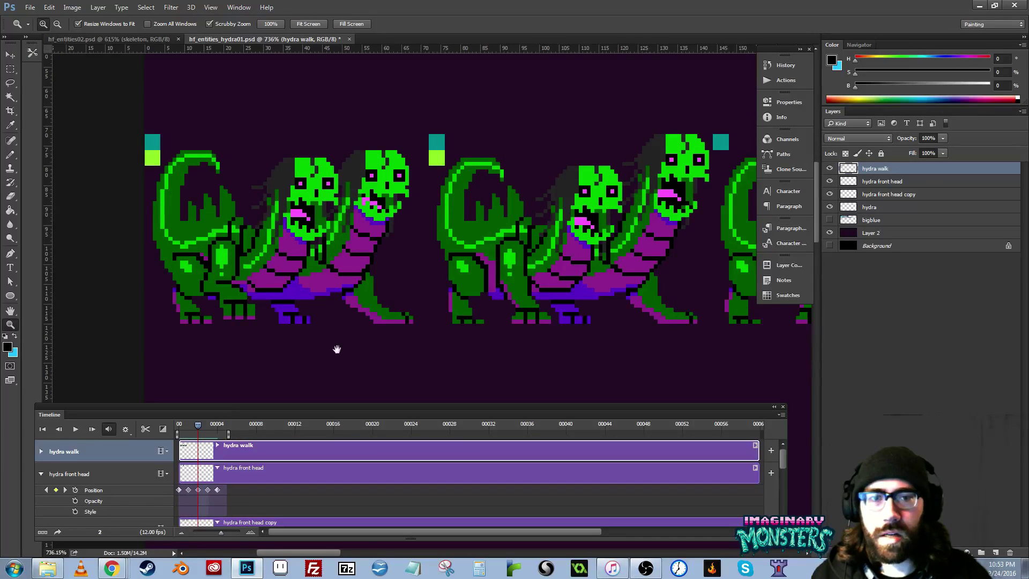
{"action": "scroll", "coordinate": [478, 336], "scroll_direction": "right", "scroll_amount": 5}
{"action": "left_click", "coordinate": [225, 290]}
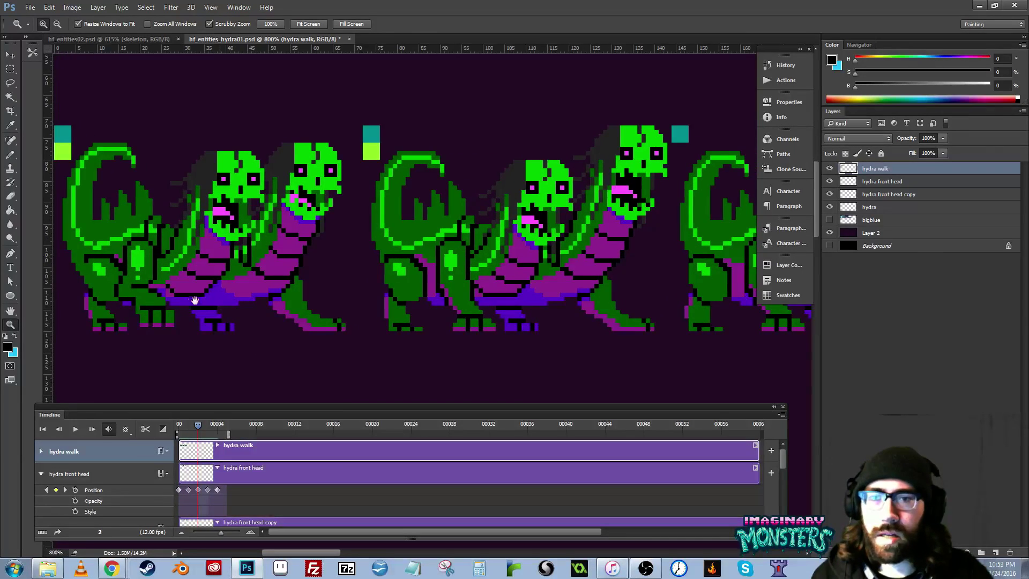
{"action": "left_click_drag", "start_coordinate": [210, 290], "coordinate": [234, 303]}
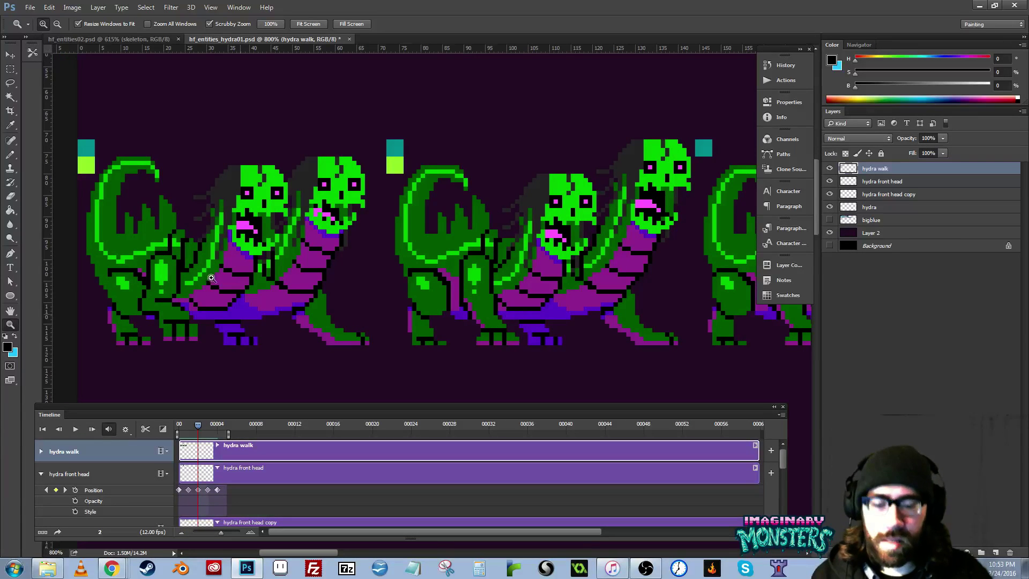
{"action": "left_click", "coordinate": [158, 264]}
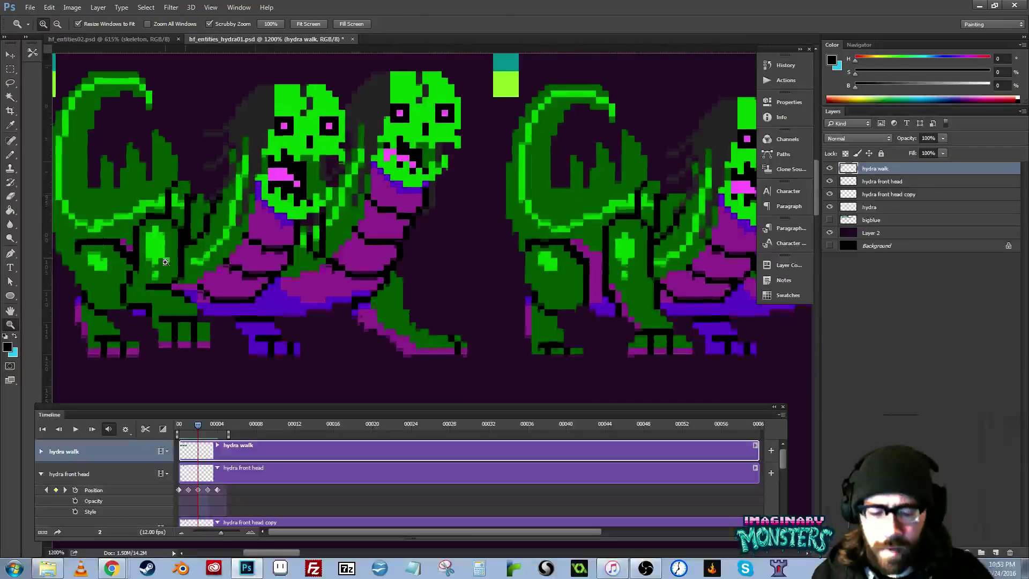
- Select the third frame's whole middle leg and foot with the Lasso and paste a copy onto a new layer
{"action": "key", "text": "l"}
{"action": "mouse_move", "coordinate": [135, 271]}
{"action": "left_mouse_down"}
{"action": "mouse_move", "coordinate": [136, 230]}
{"action": "mouse_move", "coordinate": [148, 217]}
{"action": "mouse_move", "coordinate": [176, 220]}
{"action": "mouse_move", "coordinate": [189, 271]}
{"action": "mouse_move", "coordinate": [173, 288]}
{"action": "mouse_move", "coordinate": [189, 303]}
{"action": "left_mouse_up"}
{"action": "mouse_move", "coordinate": [194, 312]}
{"action": "left_mouse_down"}
{"action": "mouse_move", "coordinate": [212, 327]}
{"action": "mouse_move", "coordinate": [202, 372]}
{"action": "mouse_move", "coordinate": [156, 348]}
{"action": "mouse_move", "coordinate": [149, 311]}
{"action": "mouse_move", "coordinate": [132, 313]}
{"action": "mouse_move", "coordinate": [126, 288]}
{"action": "mouse_move", "coordinate": [144, 267]}
{"action": "mouse_move", "coordinate": [140, 252]}
{"action": "left_mouse_up"}
{"action": "left_click_drag", "start_coordinate": [197, 279], "coordinate": [193, 284]}
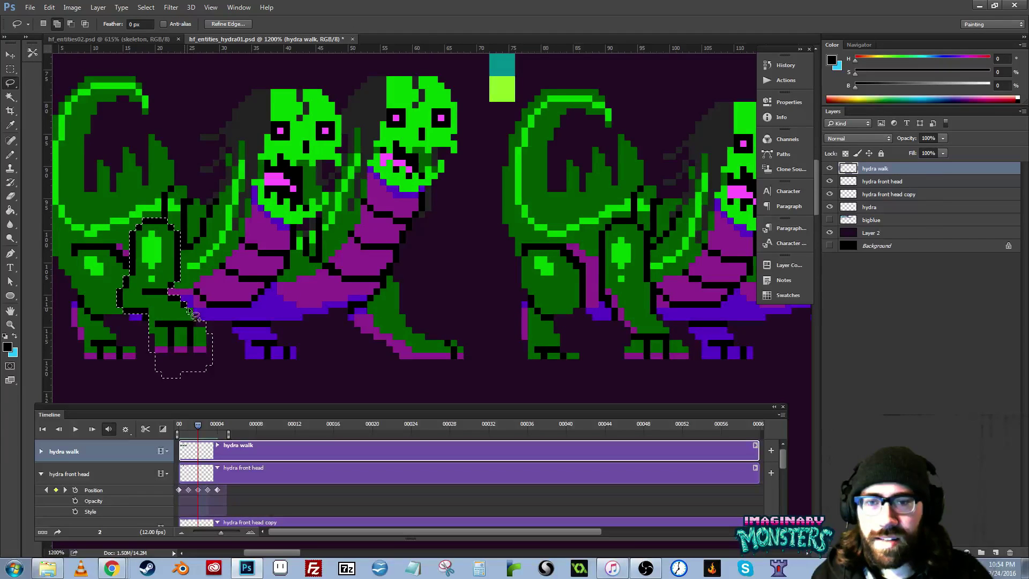
{"action": "left_click_drag", "start_coordinate": [148, 315], "coordinate": [160, 344]}
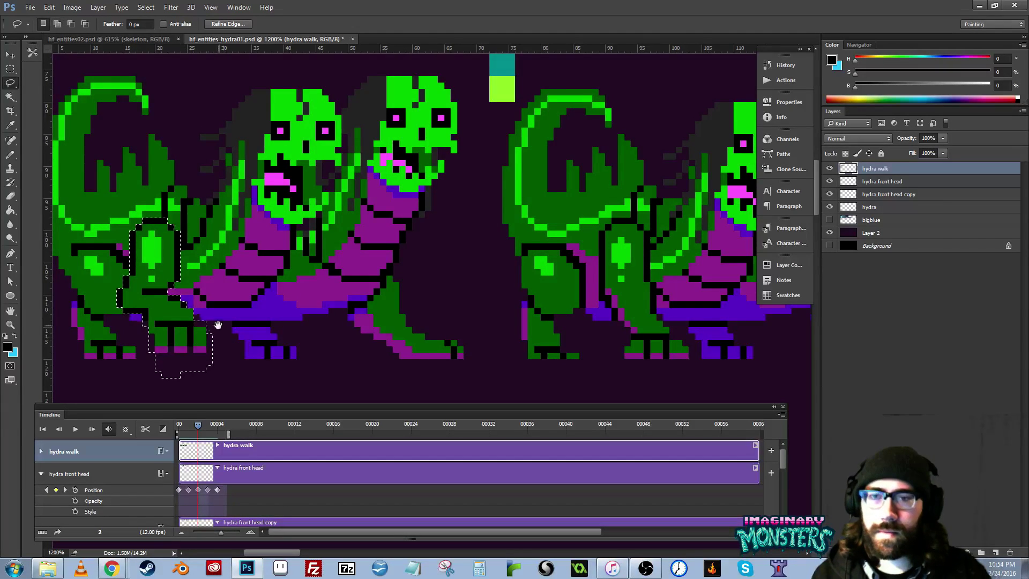
{"action": "left_click_drag", "start_coordinate": [230, 321], "coordinate": [211, 327]}
{"action": "key", "text": "ctrl+c"}
{"action": "key", "text": "ctrl+v"}
{"action": "key", "text": "v"}
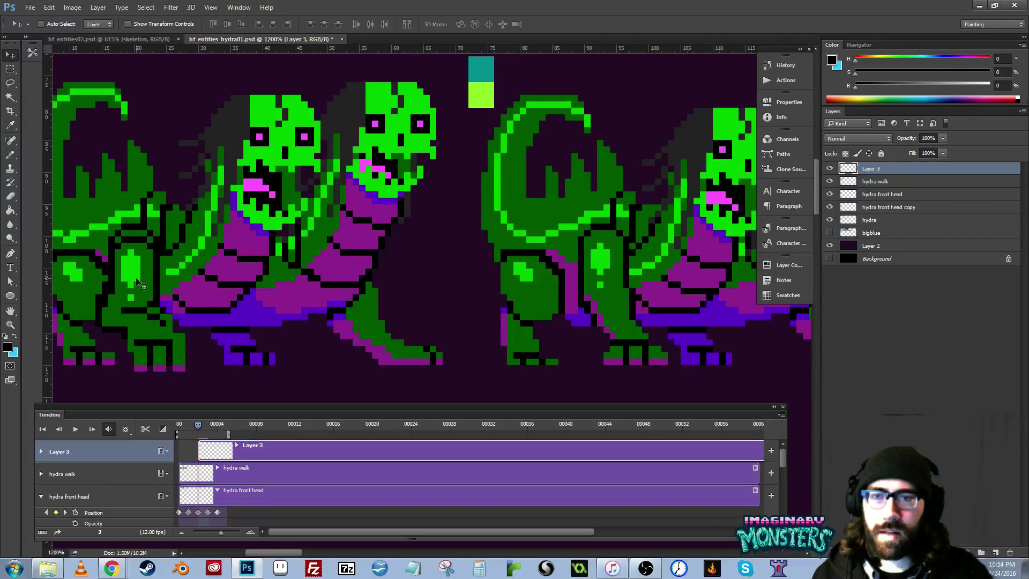
- Move the copied leg out to the empty area beneath the neighbouring hydra
{"action": "left_click_drag", "start_coordinate": [135, 280], "coordinate": [681, 279]}
{"action": "left_click_drag", "start_coordinate": [474, 295], "coordinate": [622, 288]}
{"action": "left_click_drag", "start_coordinate": [372, 294], "coordinate": [393, 300]}
{"action": "left_click_drag", "start_coordinate": [643, 300], "coordinate": [505, 196]}
{"action": "left_click_drag", "start_coordinate": [499, 160], "coordinate": [499, 314]}
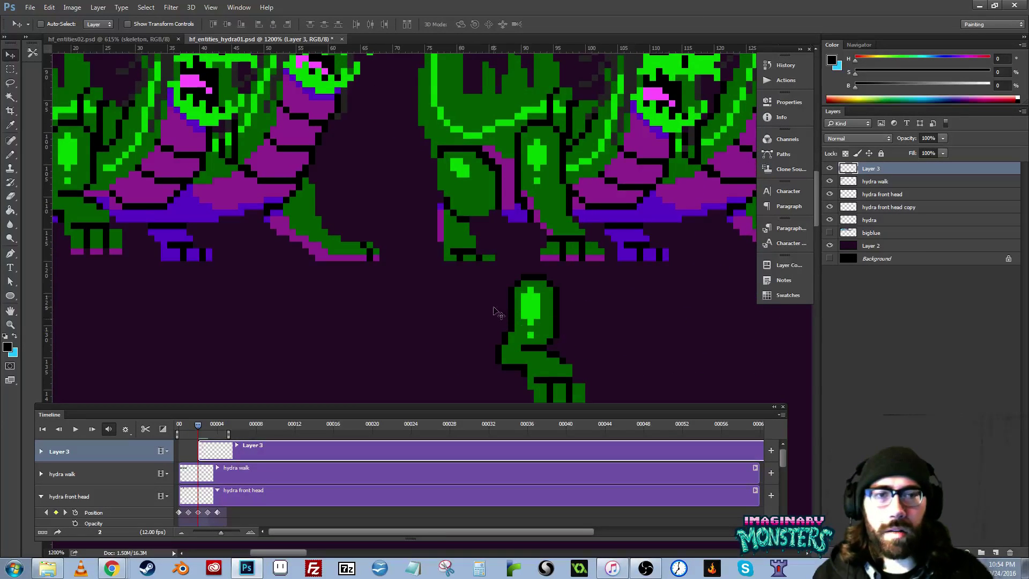
- Return the timeline to frame 0 and shift the start of the Layer 3 clip to the beginning of the animation
{"action": "left_click_drag", "start_coordinate": [362, 275], "coordinate": [554, 315]}
{"action": "left_click_drag", "start_coordinate": [369, 257], "coordinate": [421, 296]}
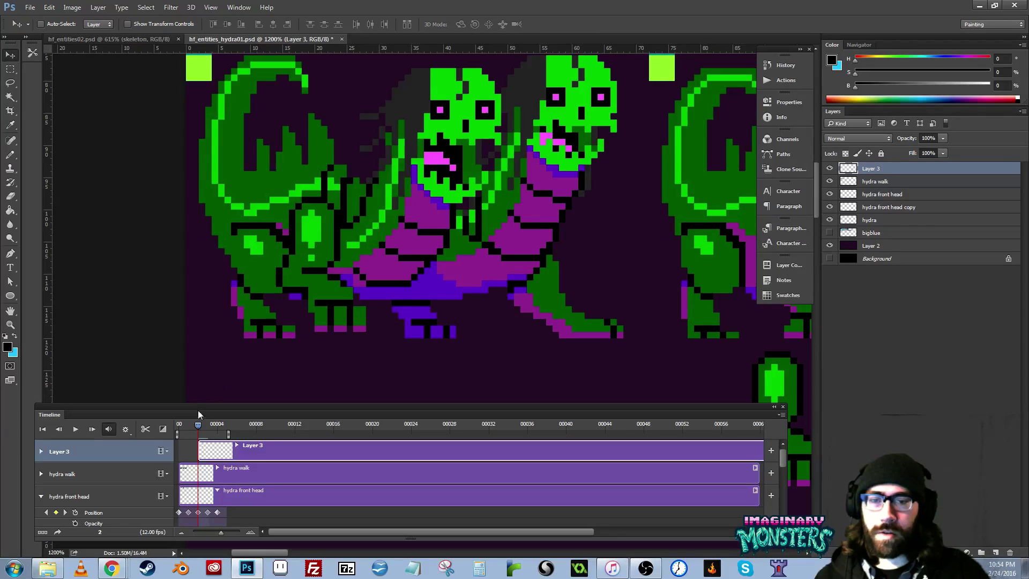
{"action": "left_click_drag", "start_coordinate": [195, 426], "coordinate": [150, 442]}
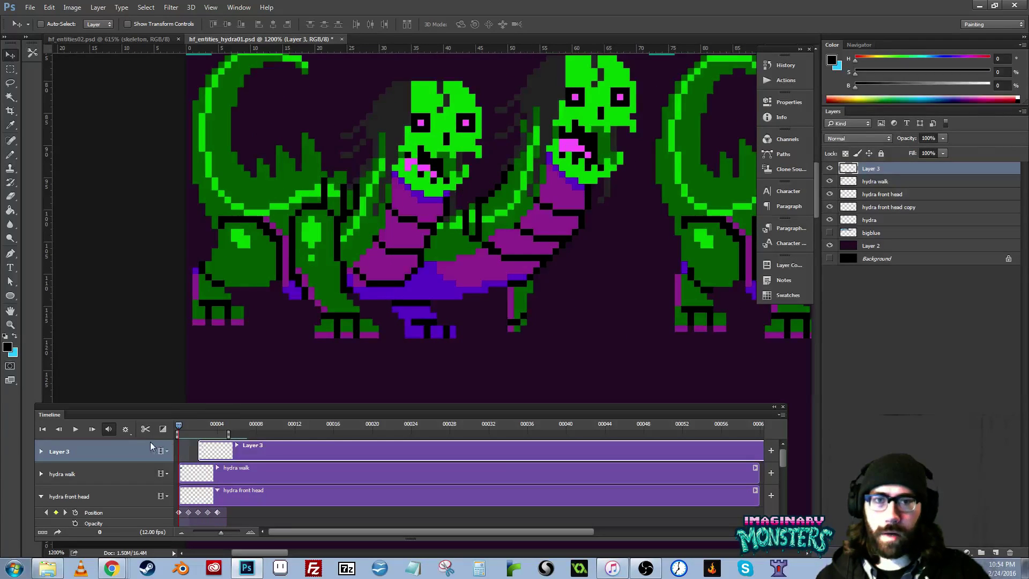
{"action": "left_click_drag", "start_coordinate": [604, 329], "coordinate": [408, 311]}
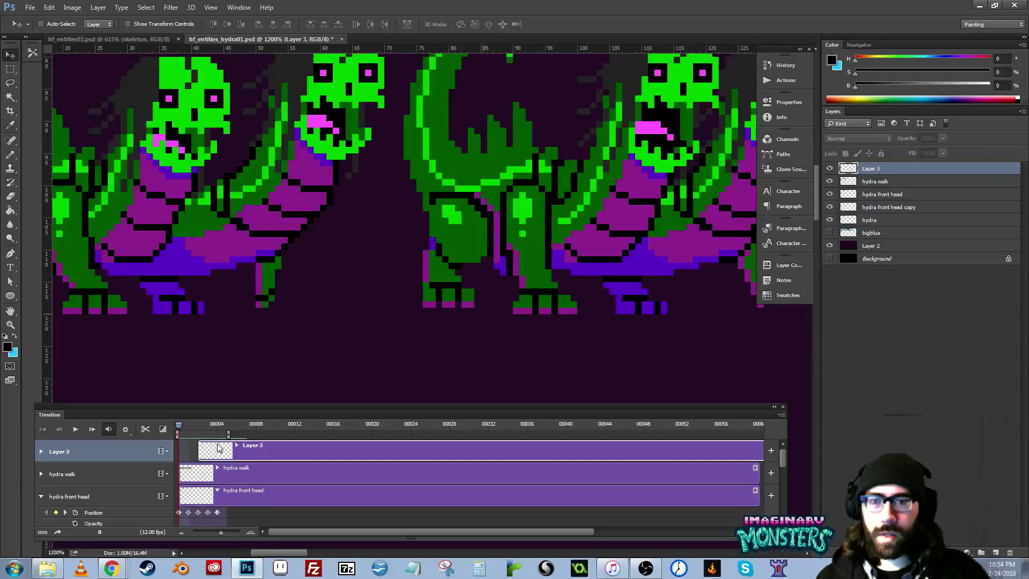
{"action": "left_click_drag", "start_coordinate": [219, 449], "coordinate": [198, 448]}
- Place the copied leg over the second frame's middle leg, show the guides and toggle the hydra walk layer to compare
{"action": "left_click_drag", "start_coordinate": [402, 341], "coordinate": [321, 315]}
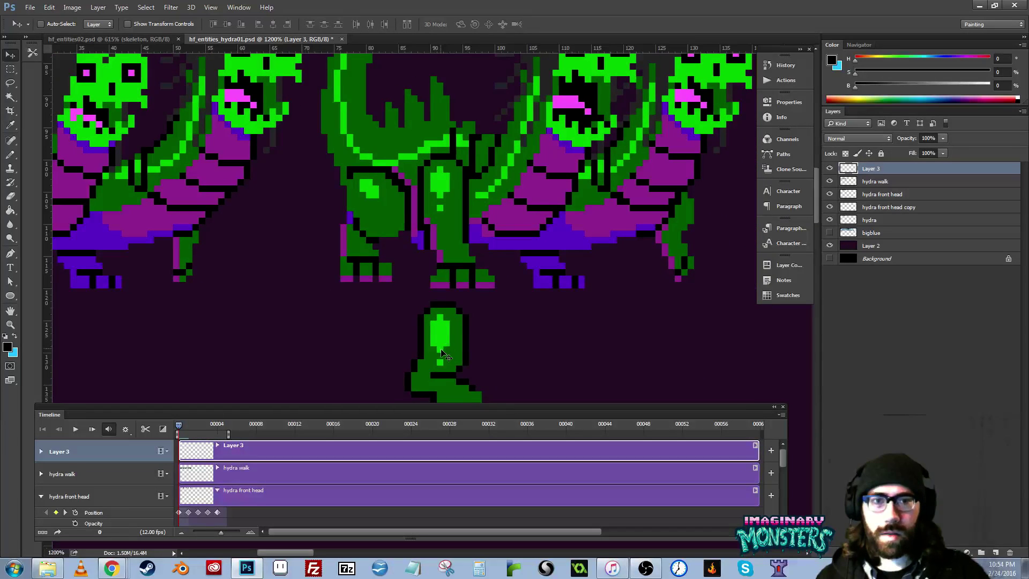
{"action": "left_click_drag", "start_coordinate": [440, 359], "coordinate": [398, 247]}
{"action": "left_click_drag", "start_coordinate": [521, 328], "coordinate": [458, 358]}
{"action": "left_click_drag", "start_coordinate": [352, 333], "coordinate": [488, 352]}
{"action": "key", "text": "ctrl+'"}
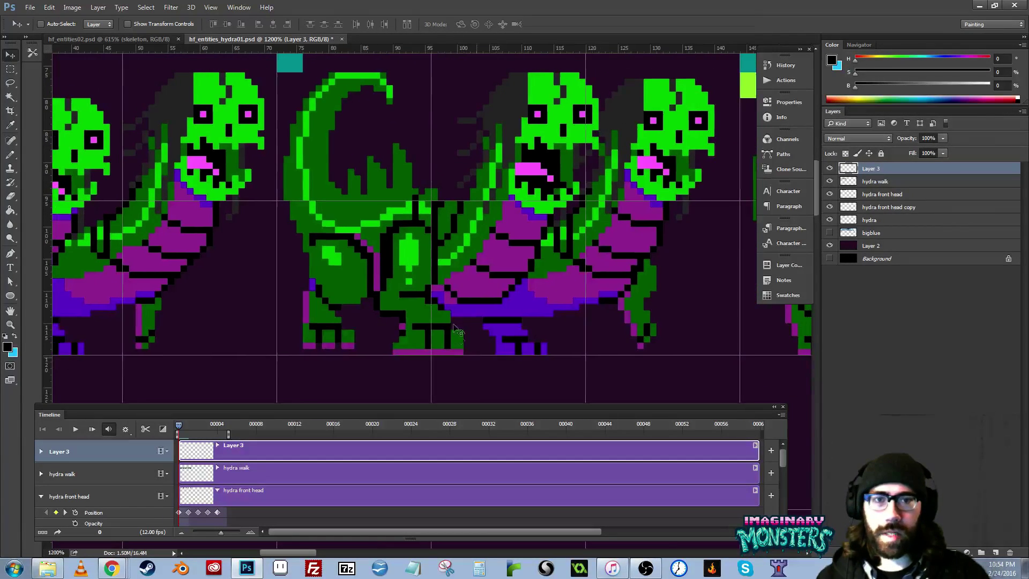
{"action": "left_click", "coordinate": [830, 183]}
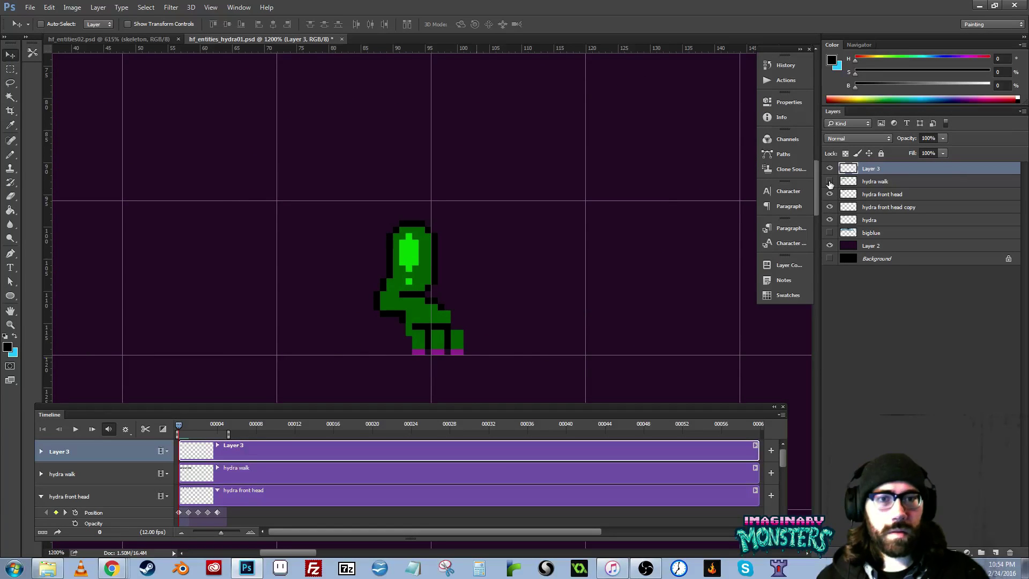
{"action": "left_click", "coordinate": [830, 184]}
- Move the copied leg onto the fourth frame's middle leg, with its toes one pixel above the ground line
{"action": "left_click_drag", "start_coordinate": [469, 285], "coordinate": [752, 300]}
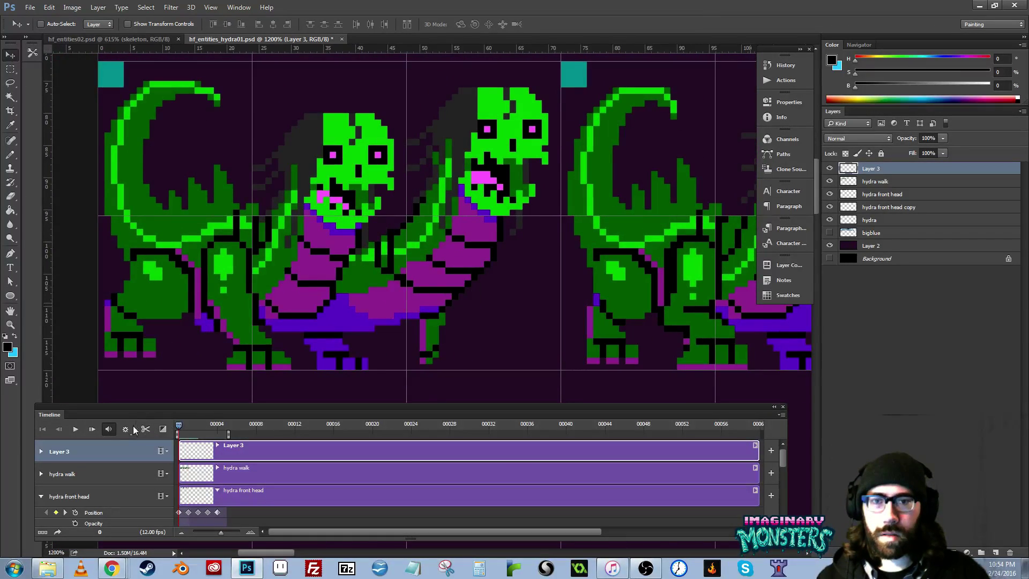
{"action": "left_click_drag", "start_coordinate": [584, 325], "coordinate": [235, 273]}
{"action": "left_click_drag", "start_coordinate": [379, 265], "coordinate": [208, 279]}
{"action": "left_click_drag", "start_coordinate": [210, 279], "coordinate": [439, 281]}
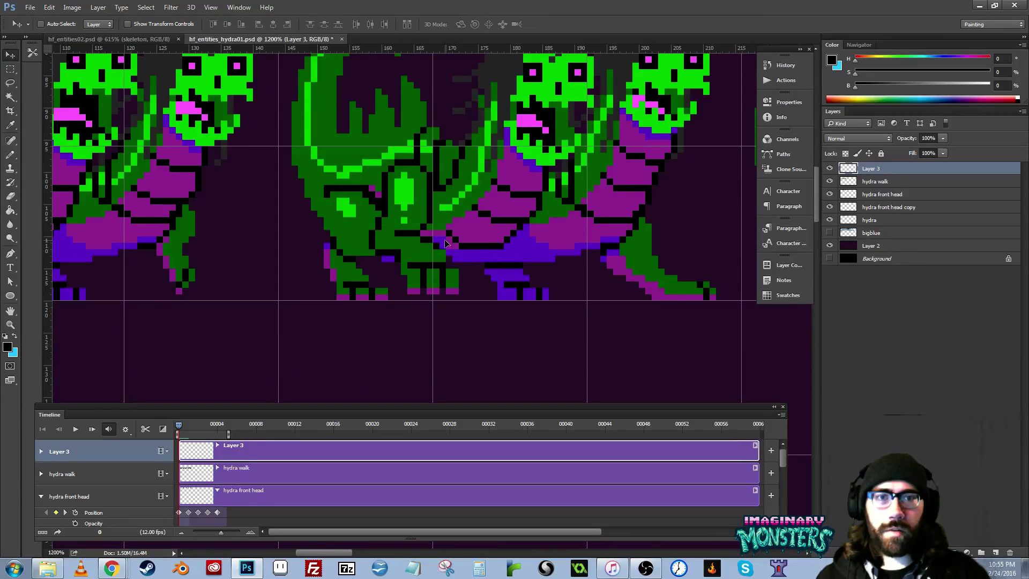
{"action": "left_click_drag", "start_coordinate": [456, 247], "coordinate": [188, 282]}
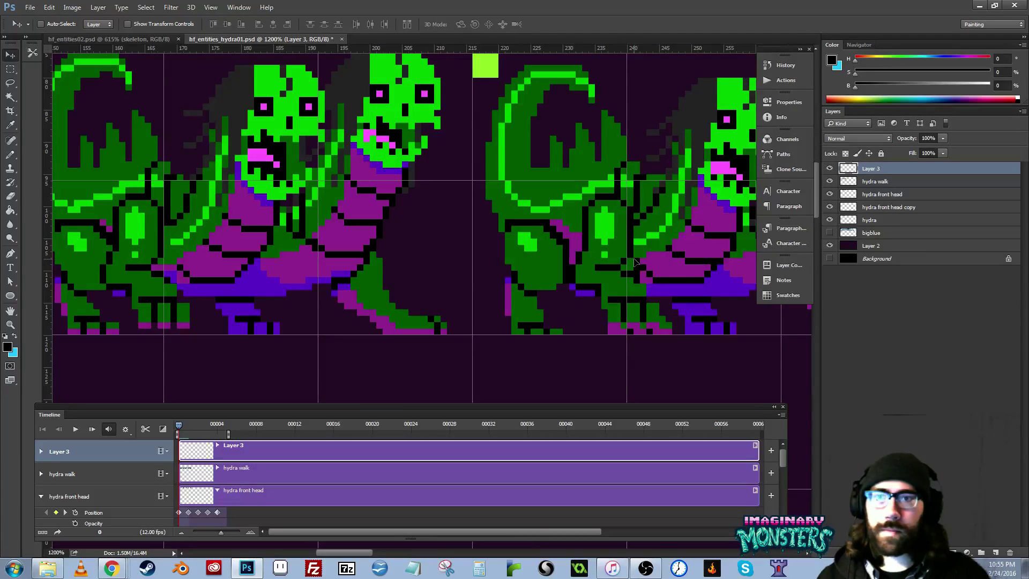
{"action": "left_click_drag", "start_coordinate": [638, 253], "coordinate": [521, 269]}
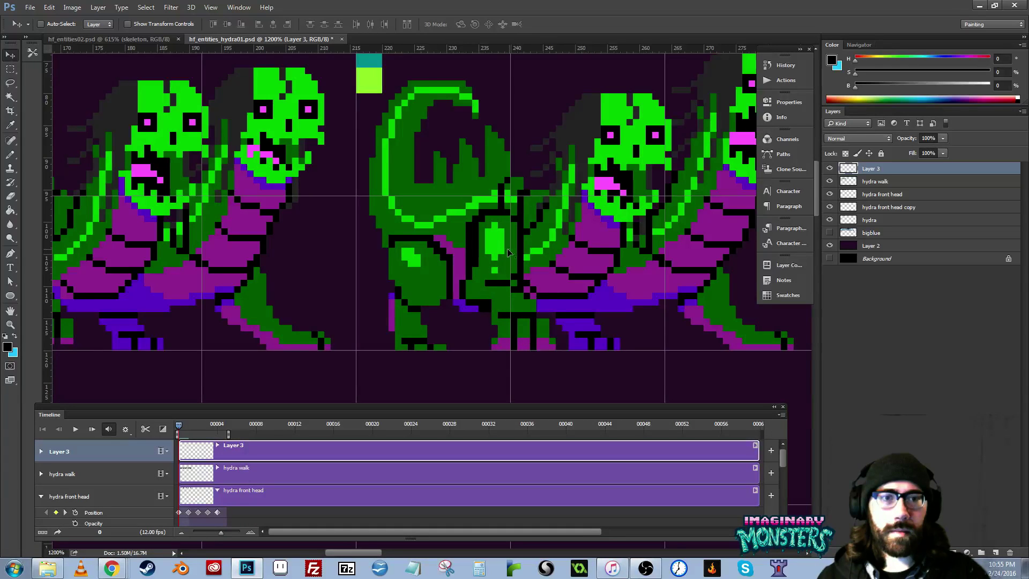
{"action": "left_click_drag", "start_coordinate": [540, 220], "coordinate": [491, 234]}
{"action": "left_click_drag", "start_coordinate": [467, 294], "coordinate": [263, 313]}
{"action": "left_click_drag", "start_coordinate": [512, 303], "coordinate": [563, 292]}
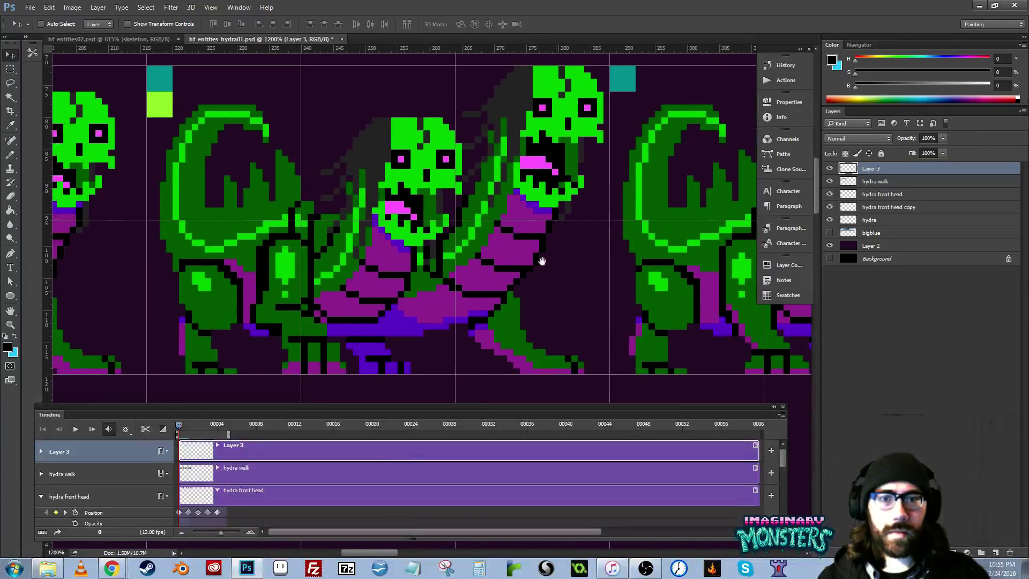
- Erase the old purple foot remnants beneath the fourth frame's copied leg on the hydra walk layer
{"action": "left_click", "coordinate": [877, 183]}
{"action": "left_click_drag", "start_coordinate": [368, 305], "coordinate": [437, 293]}
{"action": "left_click_drag", "start_coordinate": [394, 320], "coordinate": [418, 320]}
{"action": "key", "text": "e"}
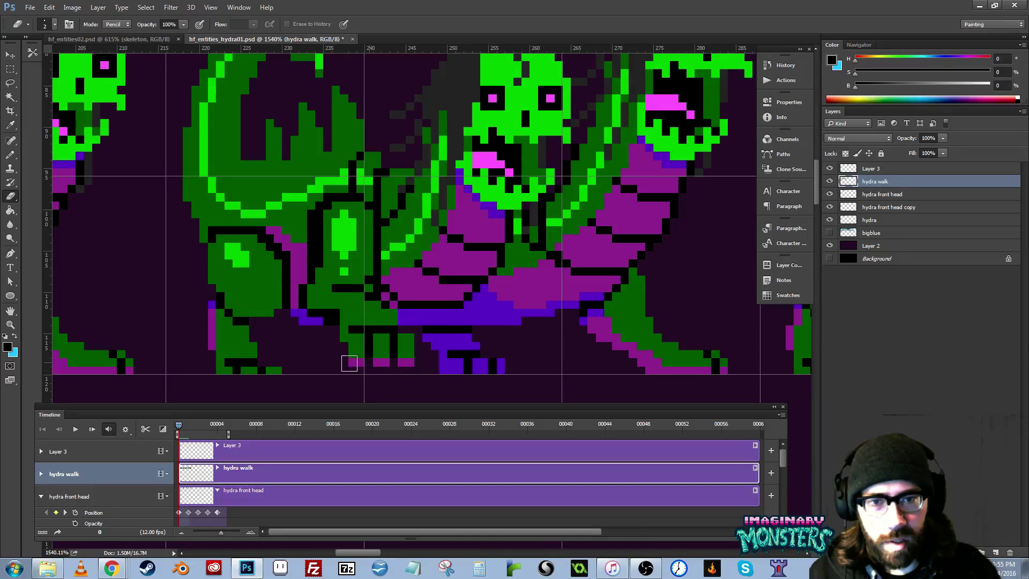
{"action": "mouse_move", "coordinate": [349, 360]}
{"action": "left_mouse_down"}
{"action": "mouse_move", "coordinate": [374, 349]}
{"action": "mouse_move", "coordinate": [388, 358]}
{"action": "left_mouse_up"}
- Repaint the old leg's thick rear outline in the fourth frame with sampled purple, blue and dark green
{"action": "key", "text": "b"}
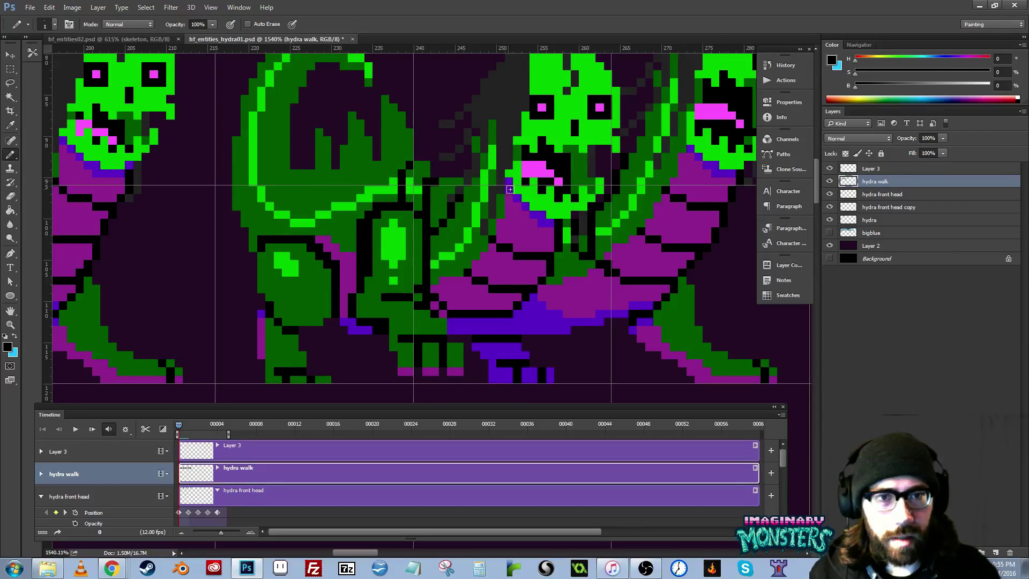
{"action": "mouse_move", "coordinate": [439, 311]}
{"action": "left_mouse_down"}
{"action": "mouse_move", "coordinate": [455, 306]}
{"action": "mouse_move", "coordinate": [451, 313]}
{"action": "left_mouse_up"}
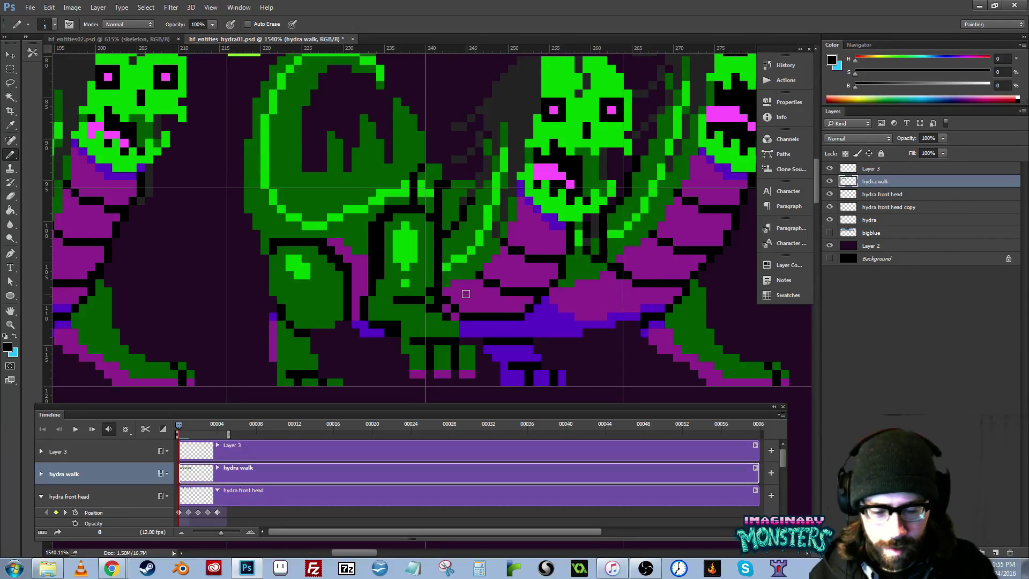
{"action": "left_click", "coordinate": [362, 272], "text": "alt"}
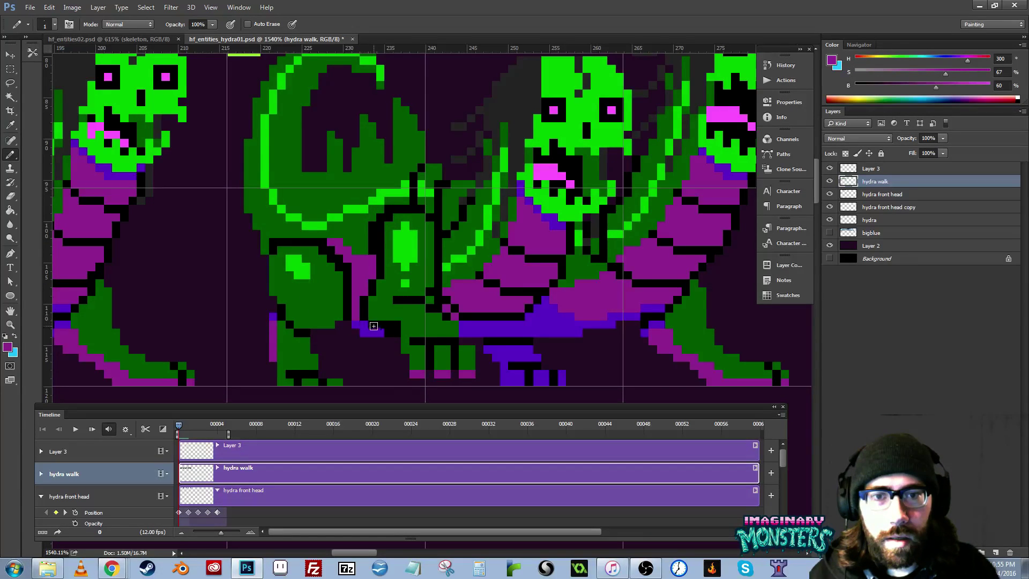
{"action": "left_click", "coordinate": [375, 327], "text": "alt"}
{"action": "left_click_drag", "start_coordinate": [380, 328], "coordinate": [401, 335]}
{"action": "left_click", "coordinate": [390, 246], "text": "alt"}
{"action": "left_click_drag", "start_coordinate": [398, 233], "coordinate": [397, 256]}
{"action": "left_click", "coordinate": [405, 225]}
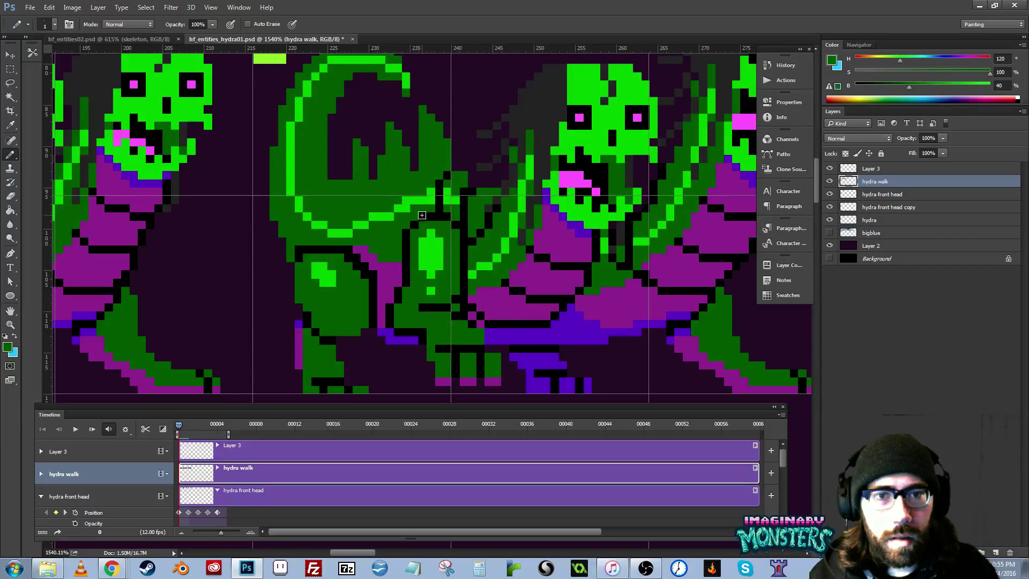
- Merge the copied leg's layer down into the hydra walk layer
{"action": "left_click_drag", "start_coordinate": [462, 266], "coordinate": [407, 264]}
{"action": "left_click_drag", "start_coordinate": [464, 311], "coordinate": [469, 268]}
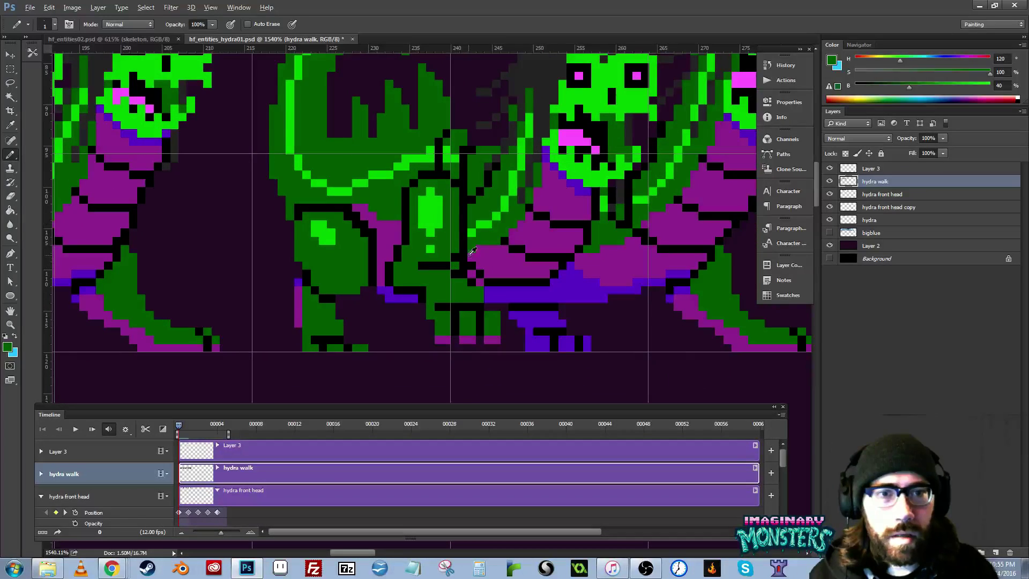
{"action": "left_click", "coordinate": [472, 265], "text": "alt"}
{"action": "key", "text": "z"}
{"action": "left_click", "coordinate": [500, 261], "text": "alt"}
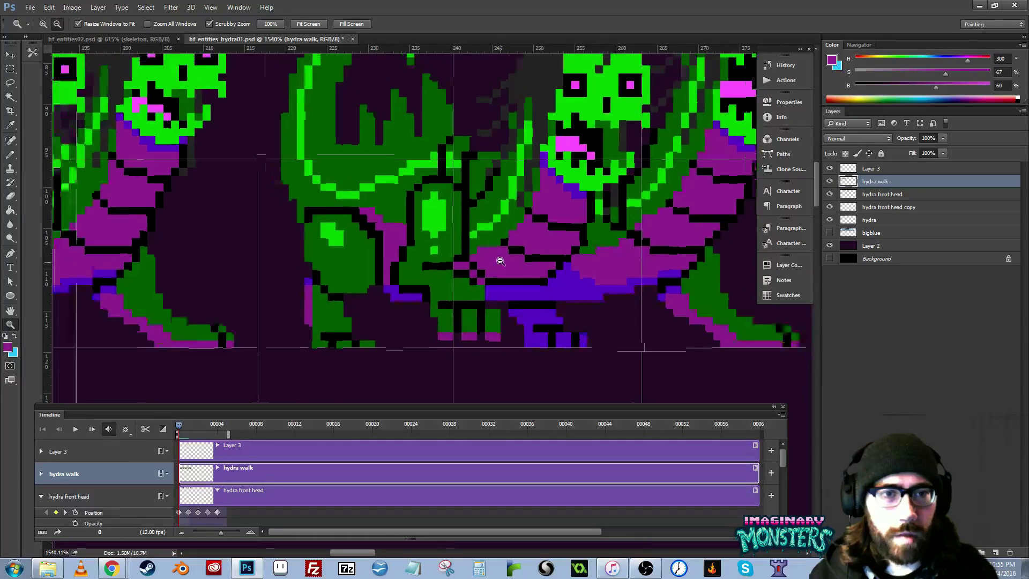
{"action": "left_click", "coordinate": [849, 171]}
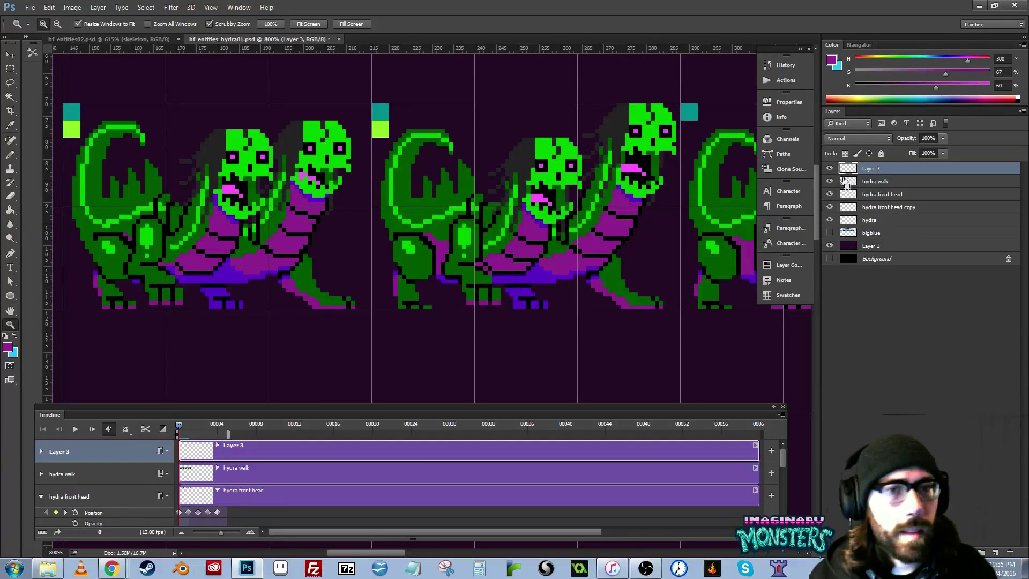
{"action": "key", "text": "ctrl+e"}
- Play the walk animation, reveal the hydra walk layer's keyframes and examine the poses shown at timeline frame 3
{"action": "left_click_drag", "start_coordinate": [409, 299], "coordinate": [653, 323]}
{"action": "key", "text": "b"}
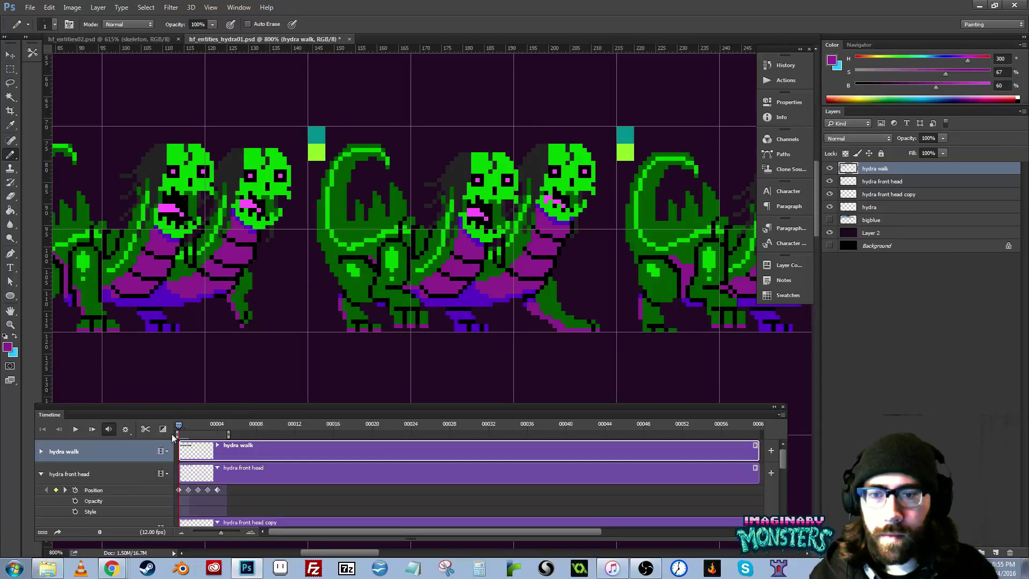
{"action": "key", "text": "space"}
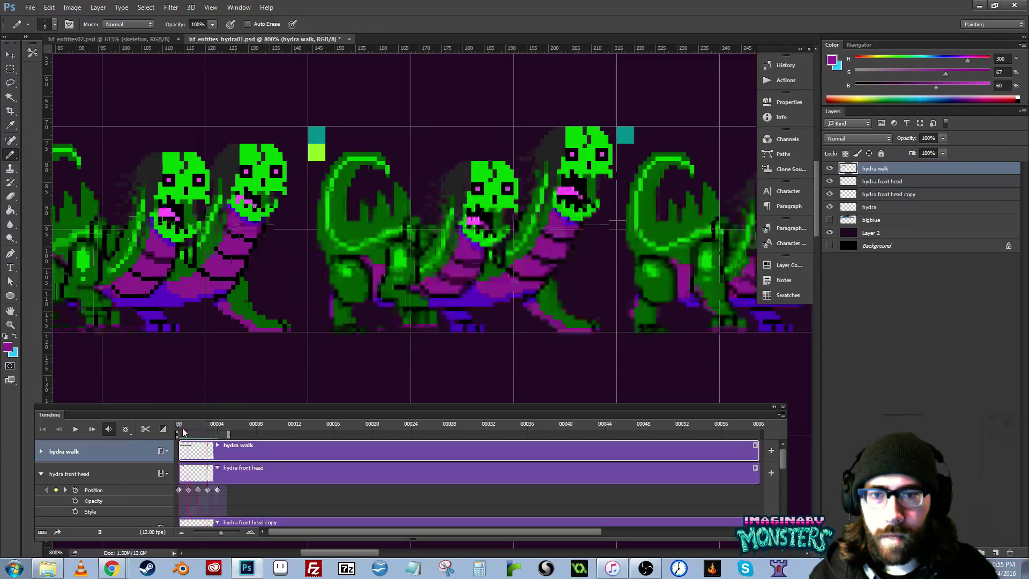
{"action": "left_click", "coordinate": [183, 432]}
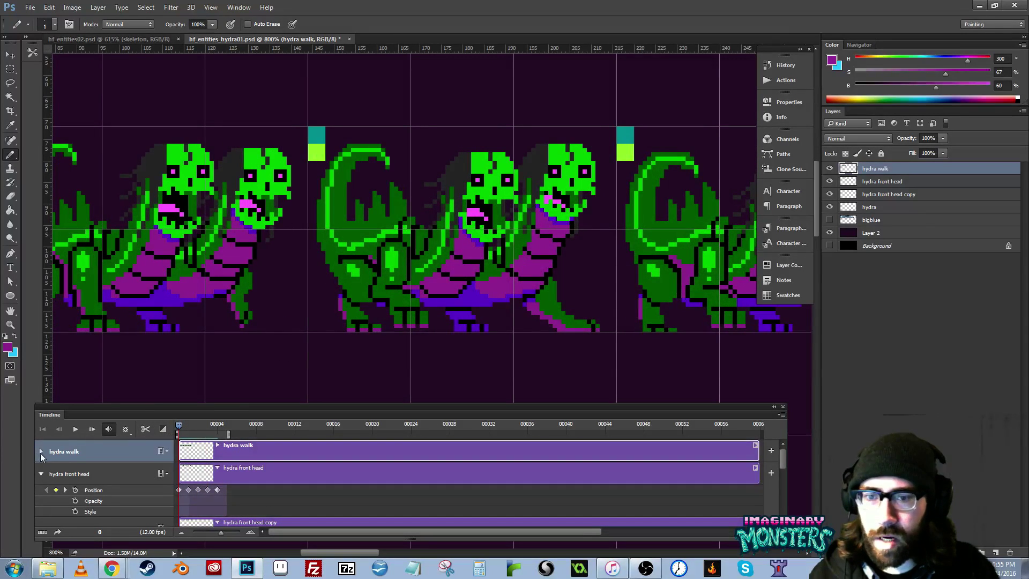
{"action": "left_click", "coordinate": [41, 453]}
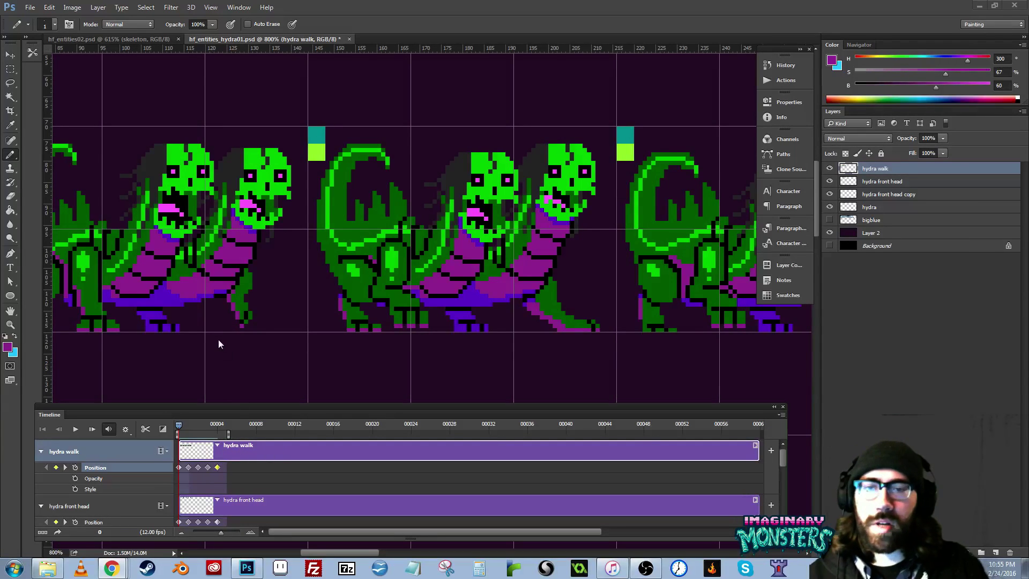
{"action": "key", "text": "space"}
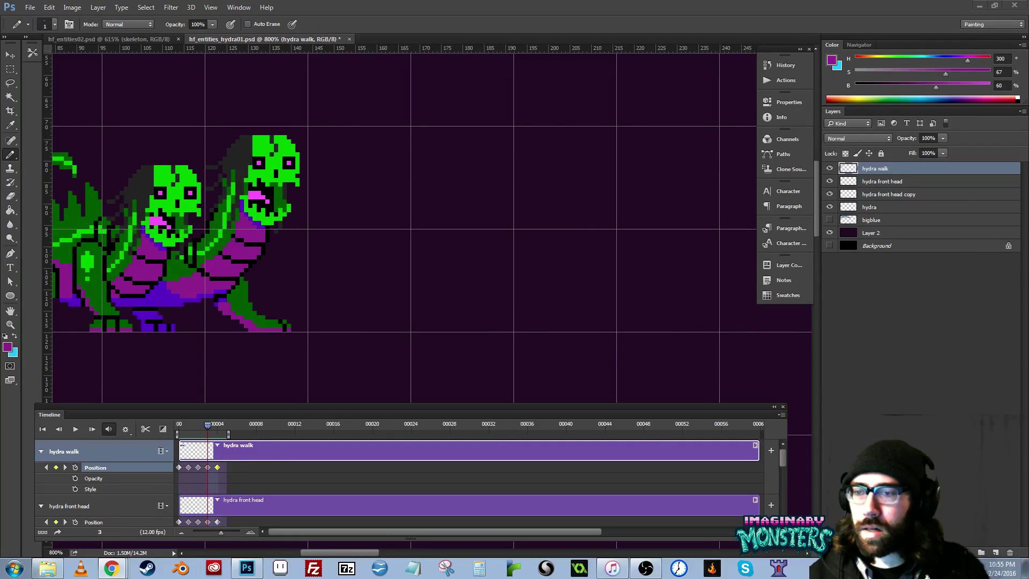
{"action": "left_click_drag", "start_coordinate": [179, 349], "coordinate": [576, 370]}
{"action": "left_click_drag", "start_coordinate": [335, 343], "coordinate": [390, 343]}
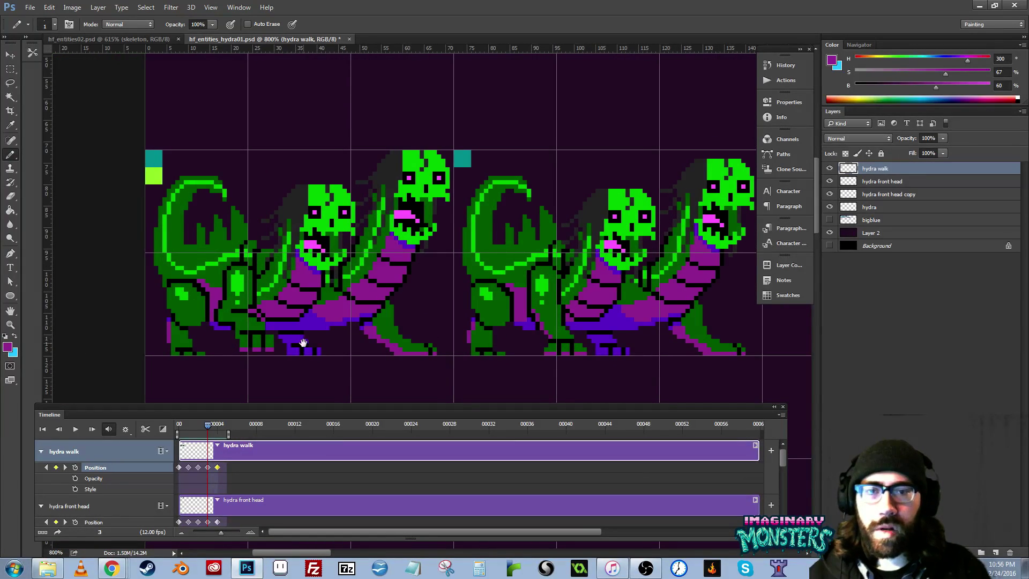
{"action": "left_click_drag", "start_coordinate": [304, 343], "coordinate": [303, 343]}
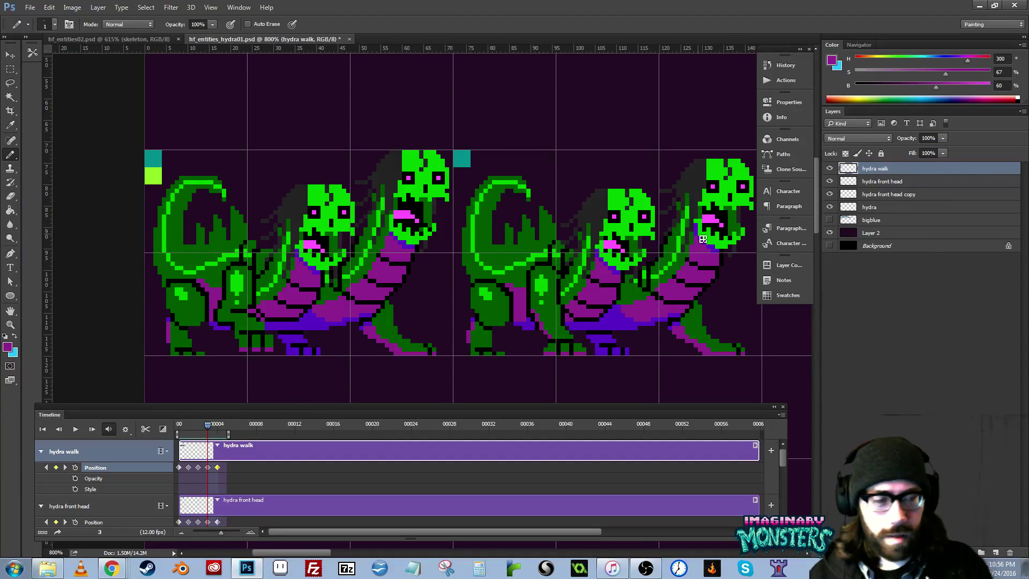
- Add an empty layer, extend its timeline clip back to frame 0 and place it directly beneath the hydra walk layer
{"action": "key", "text": "ctrl+shift+n"}
{"action": "key", "text": "Return"}
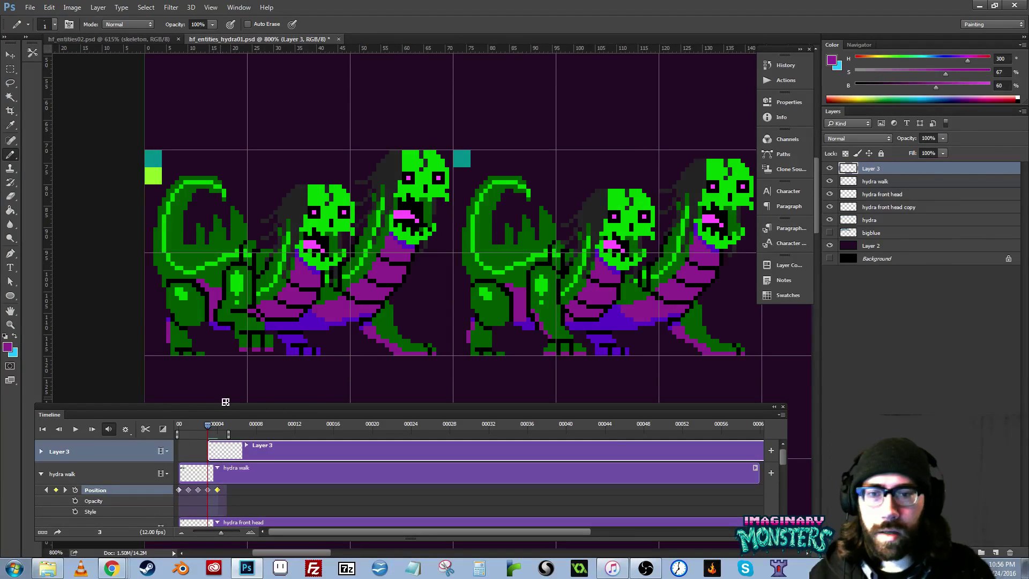
{"action": "left_click_drag", "start_coordinate": [216, 456], "coordinate": [187, 456]}
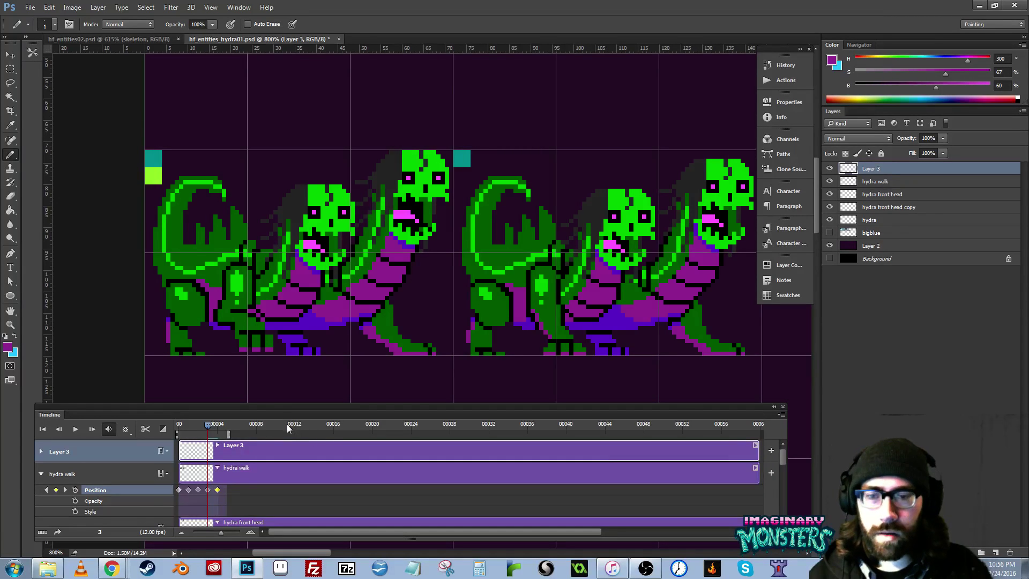
{"action": "key", "text": "Delete"}
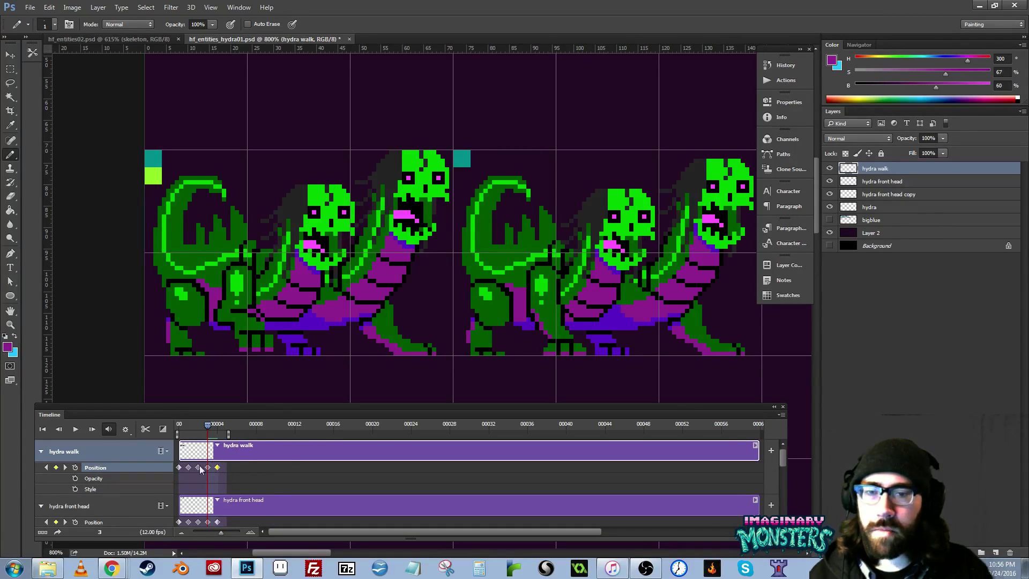
{"action": "key", "text": "ctrl+z"}
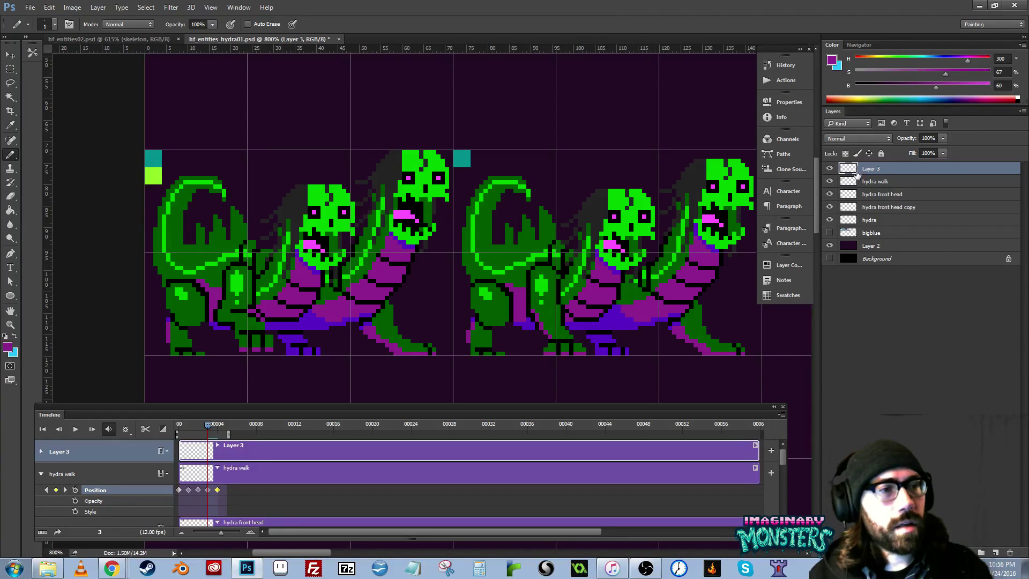
{"action": "left_click_drag", "start_coordinate": [857, 173], "coordinate": [859, 184]}
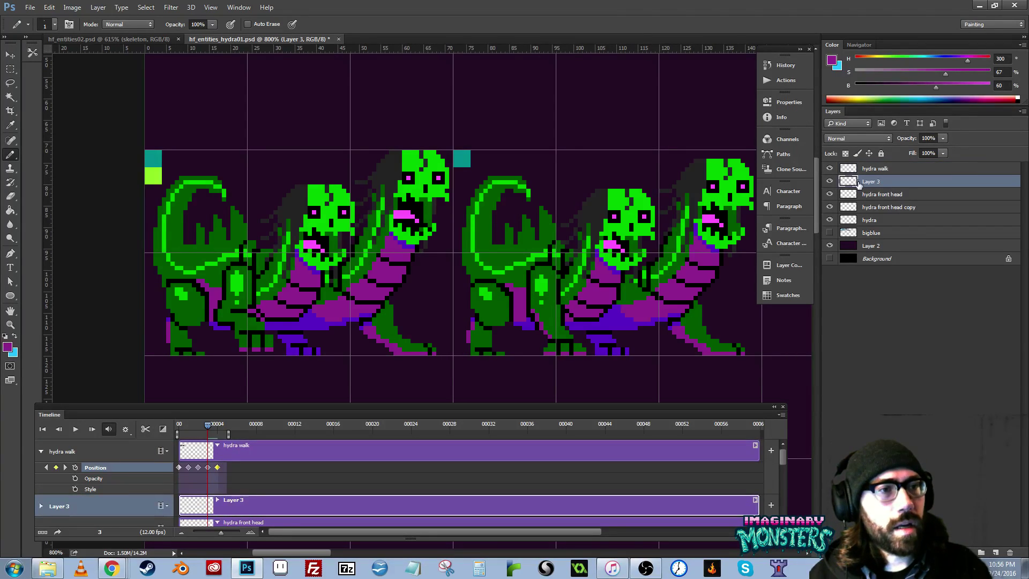
- Remove the hydra walk layer's last Position keyframe, at frame 4, while keeping the layer itself
{"action": "left_click", "coordinate": [853, 171]}
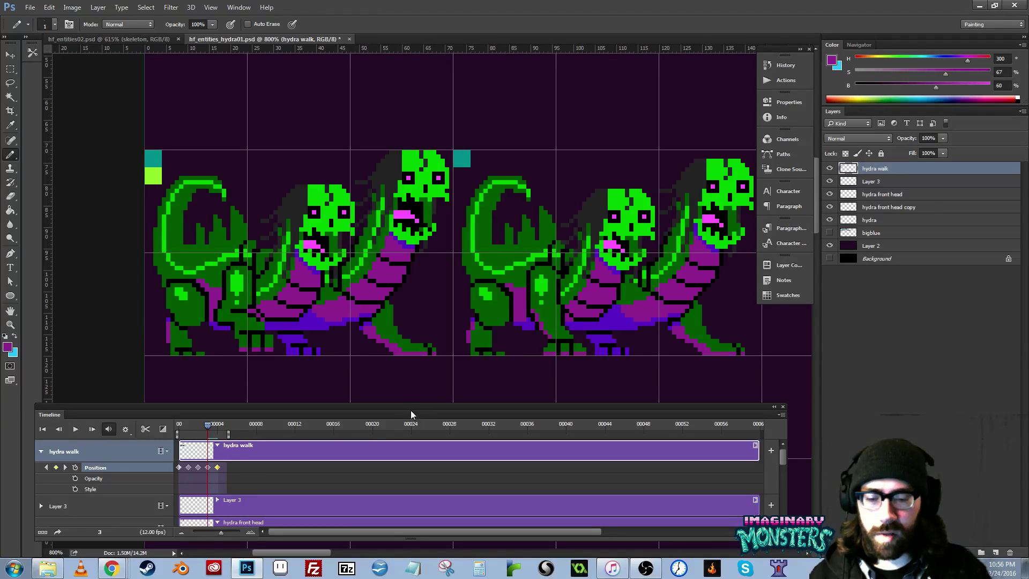
{"action": "key", "text": "Delete"}
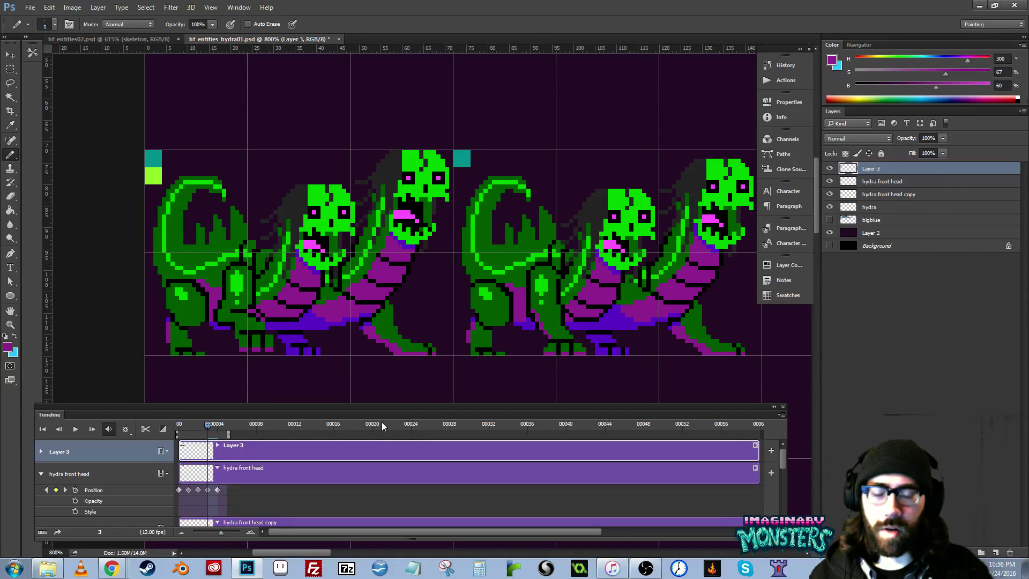
{"action": "key", "text": "ctrl+z"}
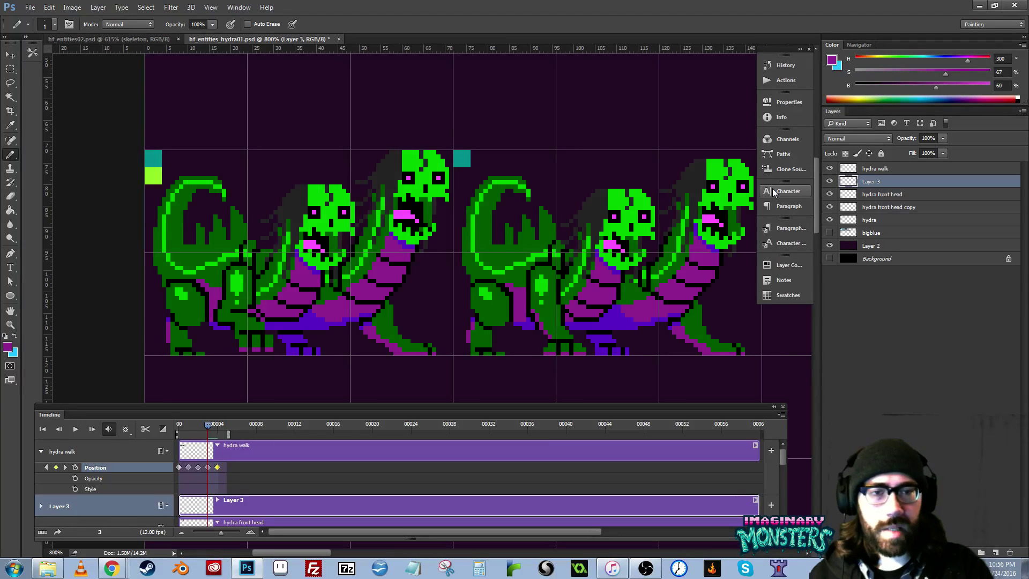
{"action": "key", "text": "ctrl+alt+z"}
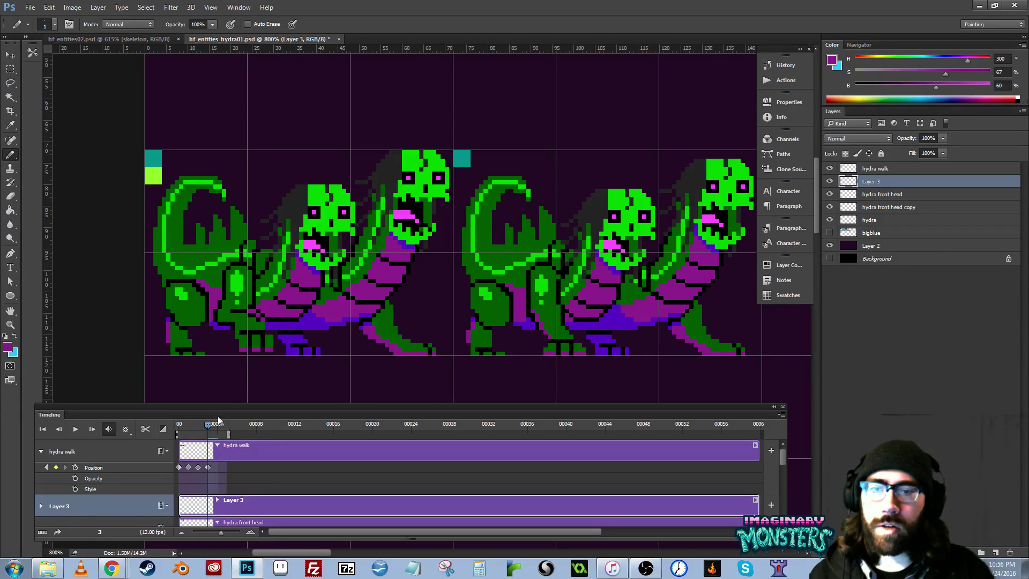
- Return the timeline to frame 0 and examine the leg positions in the first poses of the walk
{"action": "left_click_drag", "start_coordinate": [201, 429], "coordinate": [169, 421]}
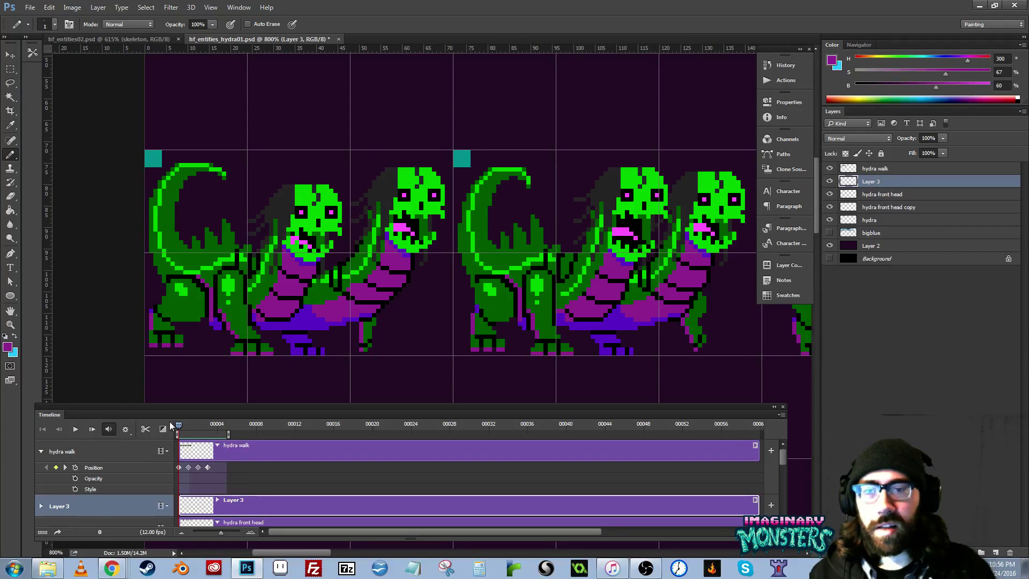
{"action": "left_click_drag", "start_coordinate": [341, 76], "coordinate": [273, 296]}
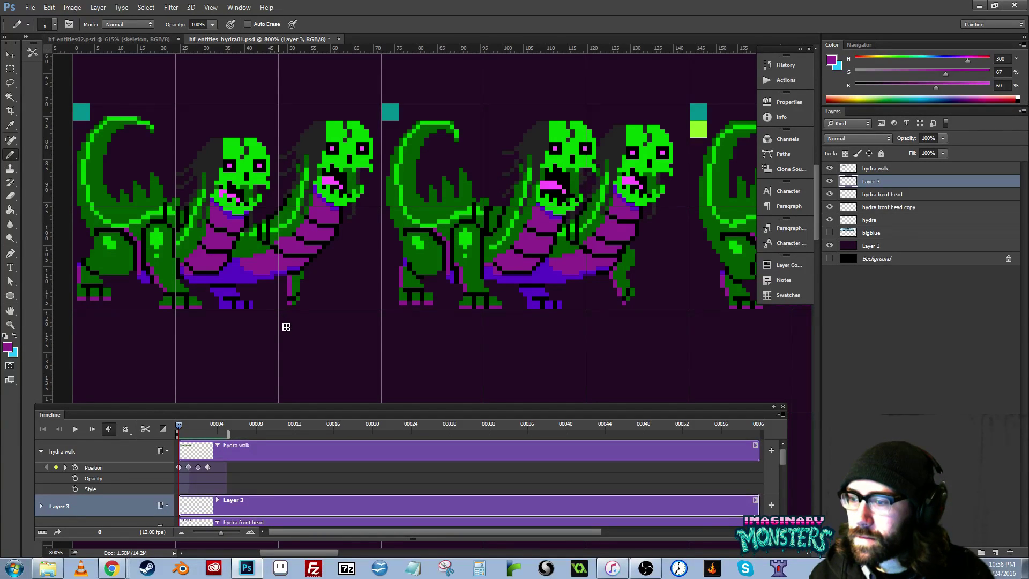
{"action": "mouse_move", "coordinate": [286, 327]}
{"action": "left_mouse_down"}
{"action": "mouse_move", "coordinate": [280, 311]}
{"action": "mouse_move", "coordinate": [282, 326]}
{"action": "left_mouse_up"}
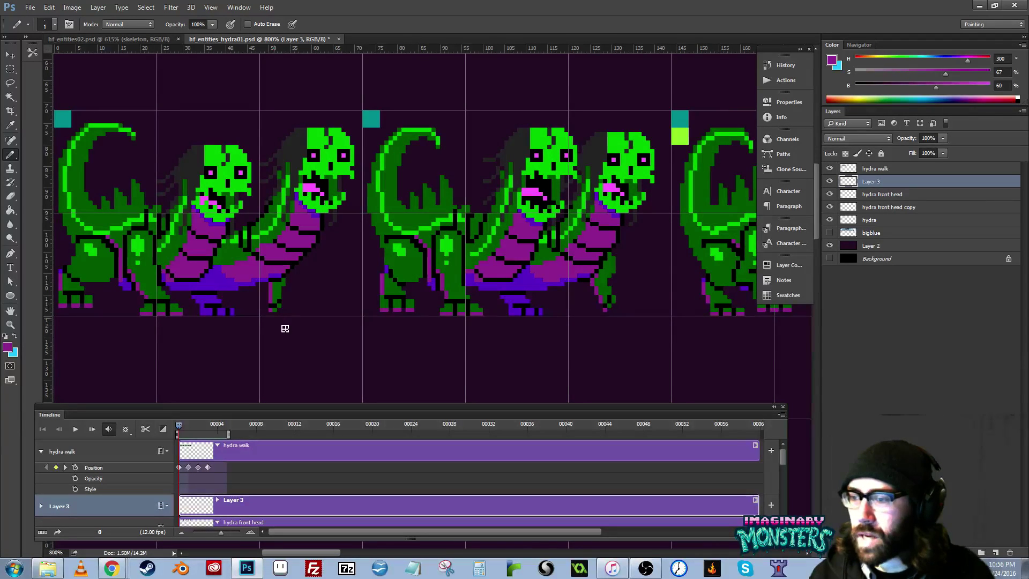
{"action": "left_click_drag", "start_coordinate": [374, 316], "coordinate": [339, 328]}
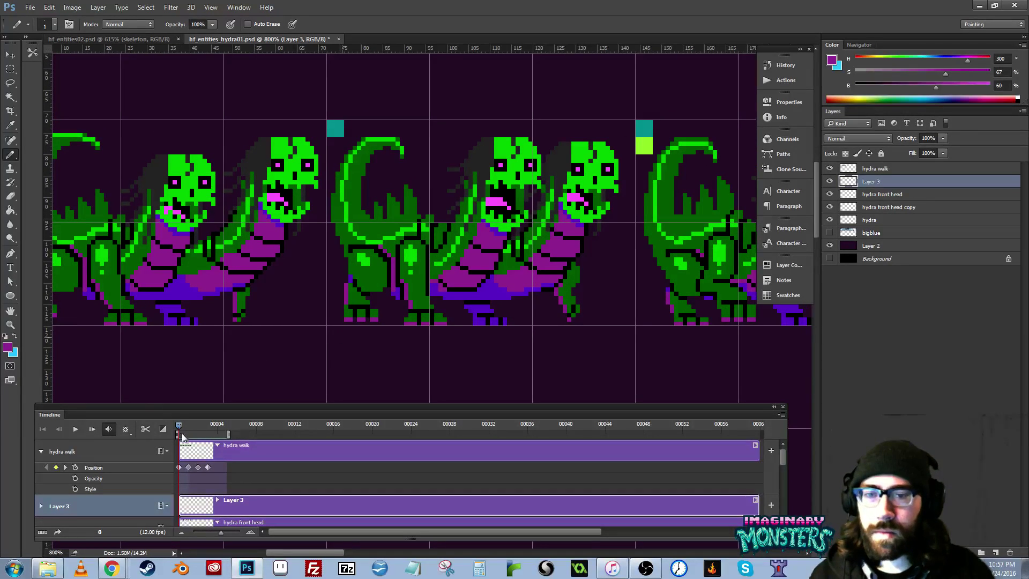
{"action": "mouse_move", "coordinate": [180, 427]}
{"action": "left_mouse_down"}
{"action": "mouse_move", "coordinate": [201, 432]}
{"action": "mouse_move", "coordinate": [163, 430]}
{"action": "left_mouse_up"}
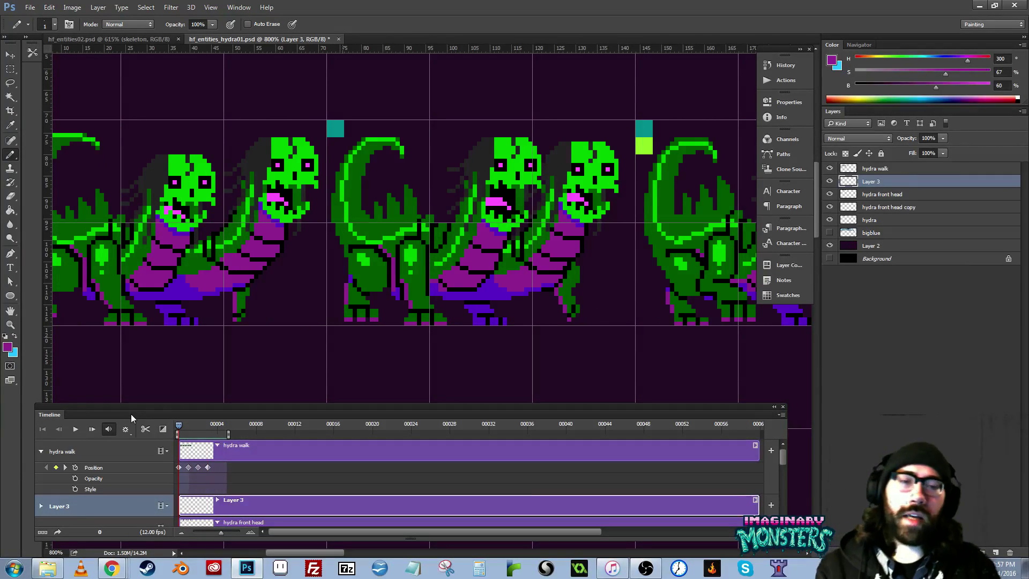
{"action": "left_click_drag", "start_coordinate": [313, 305], "coordinate": [381, 312]}
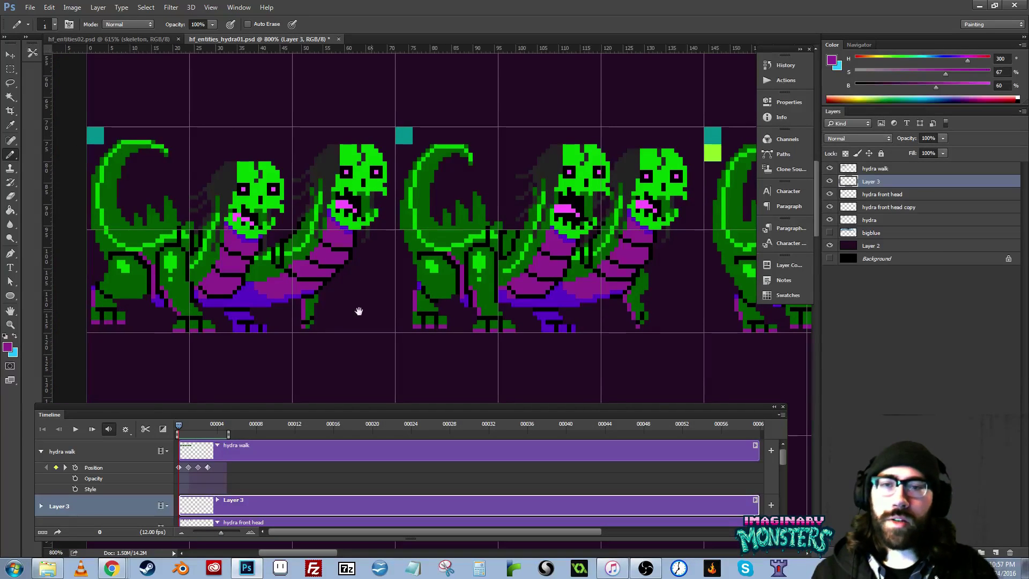
{"action": "mouse_move", "coordinate": [179, 427]}
{"action": "left_mouse_down"}
{"action": "mouse_move", "coordinate": [213, 426]}
{"action": "mouse_move", "coordinate": [179, 428]}
{"action": "left_mouse_up"}
{"action": "left_click_drag", "start_coordinate": [301, 338], "coordinate": [261, 342]}
{"action": "left_click_drag", "start_coordinate": [367, 333], "coordinate": [353, 334]}
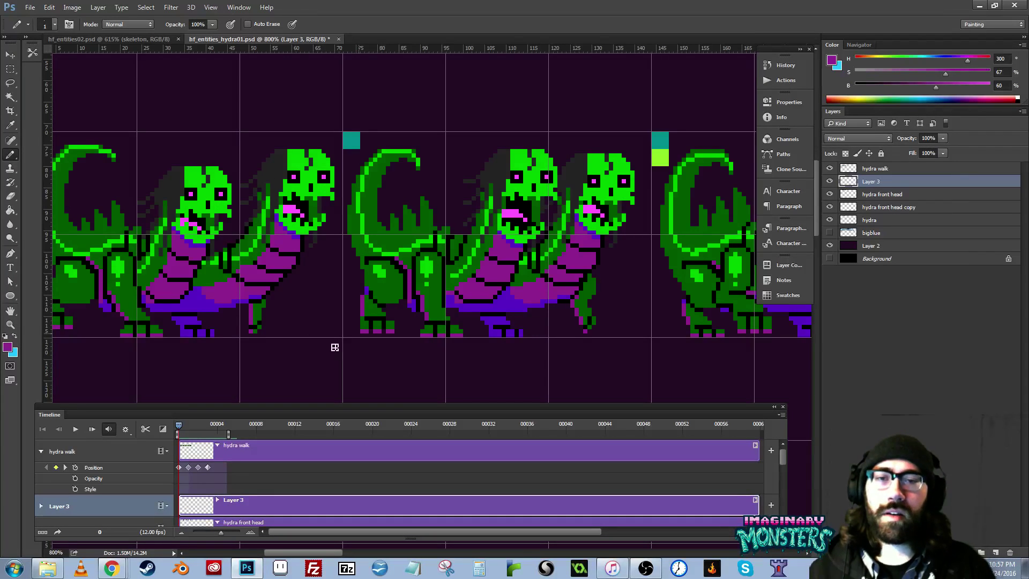
{"action": "left_click_drag", "start_coordinate": [328, 359], "coordinate": [320, 343]}
{"action": "left_click_drag", "start_coordinate": [292, 360], "coordinate": [299, 370]}
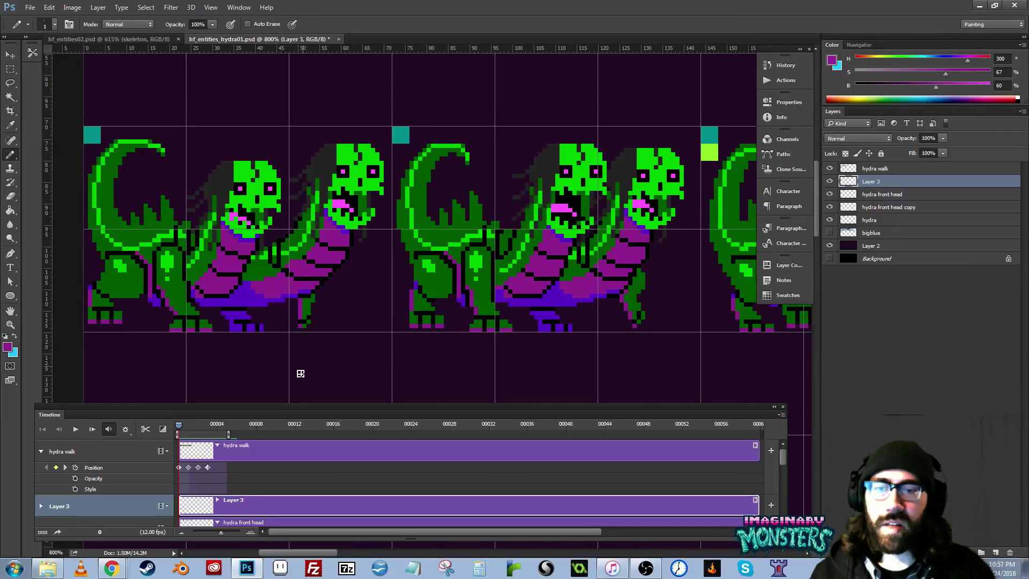
- Add a Position keyframe at frame 4 and shift the hydra walk layer one cell so the fifth pose occupies the first cell
{"action": "key", "text": "space"}
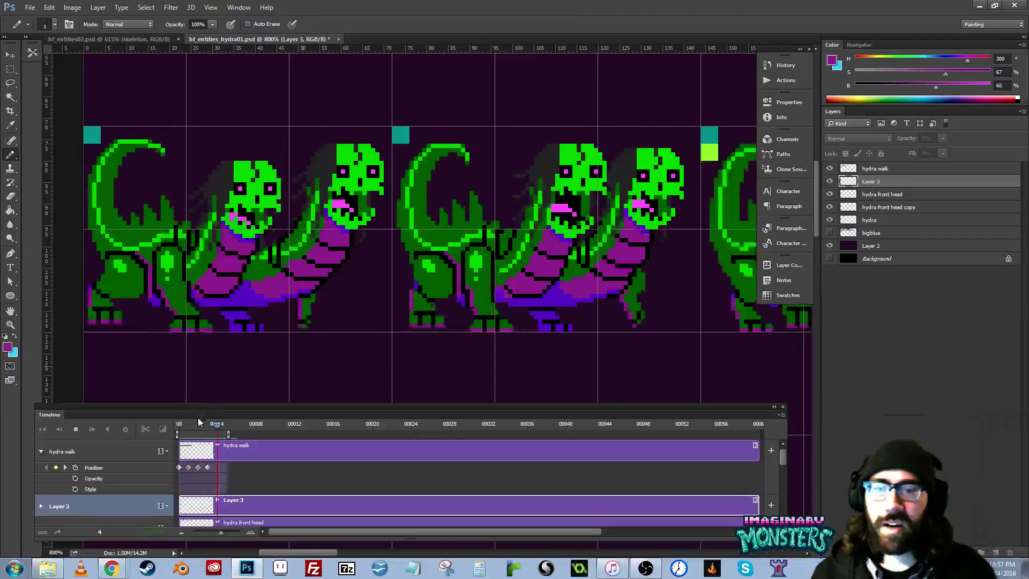
{"action": "left_click", "coordinate": [217, 426]}
{"action": "mouse_move", "coordinate": [215, 428]}
{"action": "left_mouse_down"}
{"action": "mouse_move", "coordinate": [180, 430]}
{"action": "mouse_move", "coordinate": [213, 433]}
{"action": "left_mouse_up"}
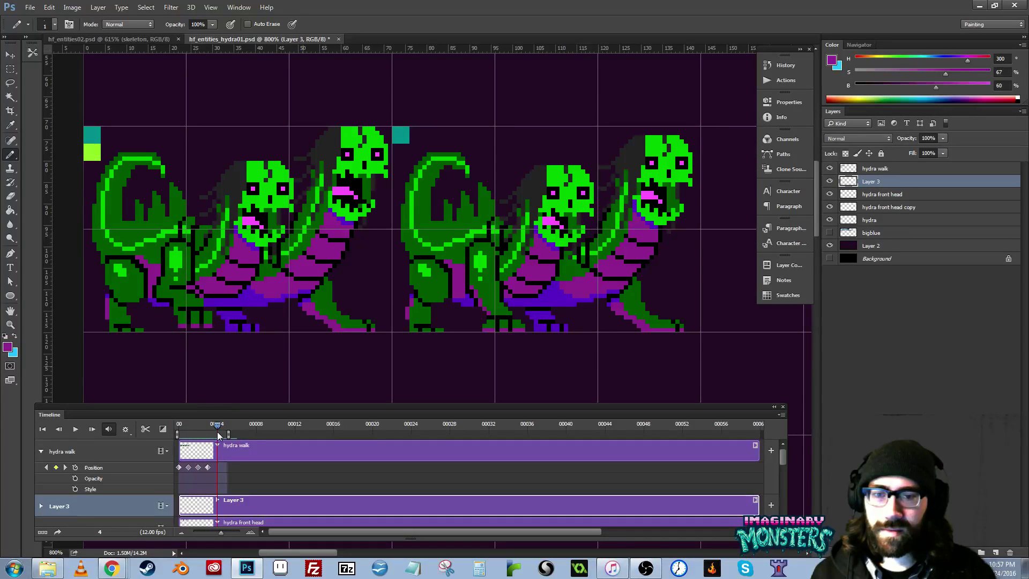
{"action": "left_click", "coordinate": [56, 467]}
{"action": "left_click_drag", "start_coordinate": [310, 317], "coordinate": [345, 333]}
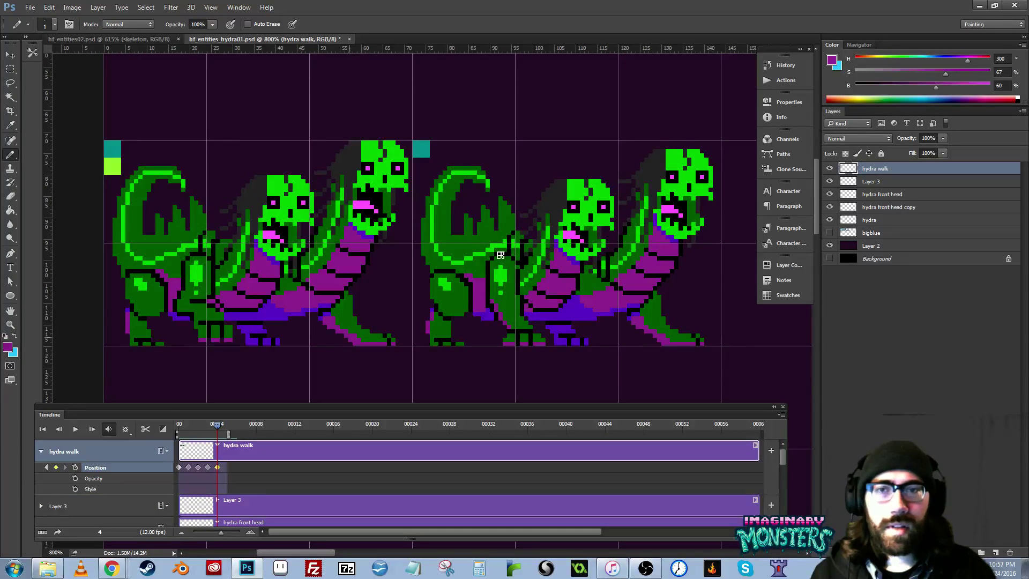
{"action": "key", "text": "v"}
{"action": "left_click_drag", "start_coordinate": [497, 253], "coordinate": [188, 252]}
- Play back the walk animation with the fifth pose included and return the timeline to frame 0
{"action": "mouse_move", "coordinate": [220, 427]}
{"action": "left_mouse_down"}
{"action": "mouse_move", "coordinate": [162, 425]}
{"action": "mouse_move", "coordinate": [223, 431]}
{"action": "mouse_move", "coordinate": [163, 428]}
{"action": "mouse_move", "coordinate": [215, 431]}
{"action": "left_mouse_up"}
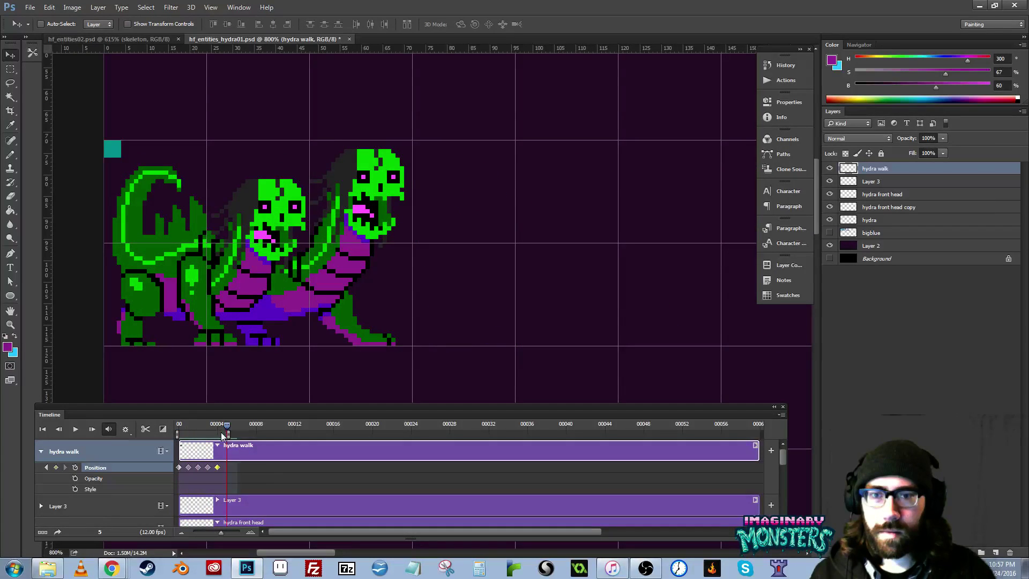
{"action": "key", "text": "space"}
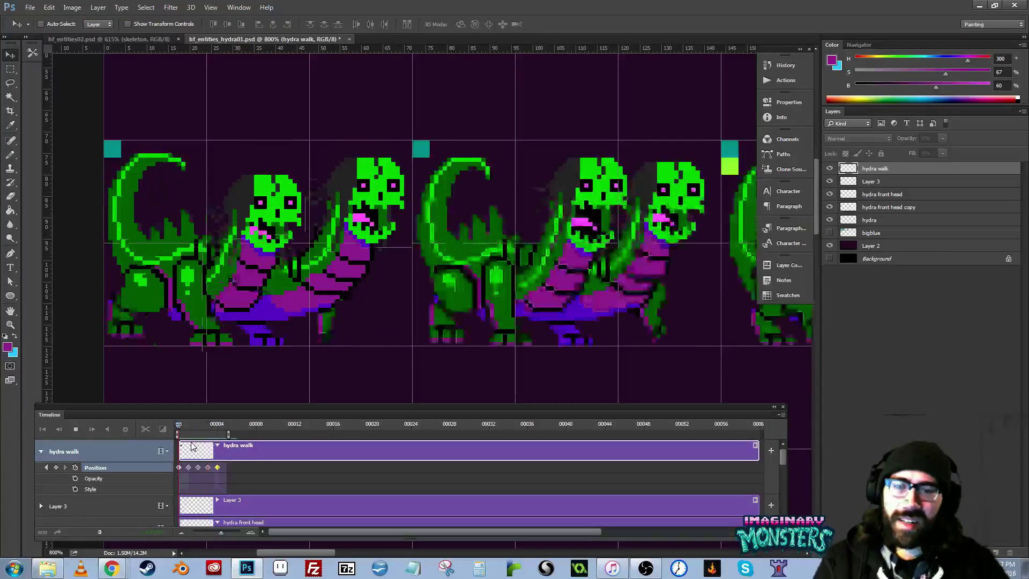
{"action": "key", "text": "space"}
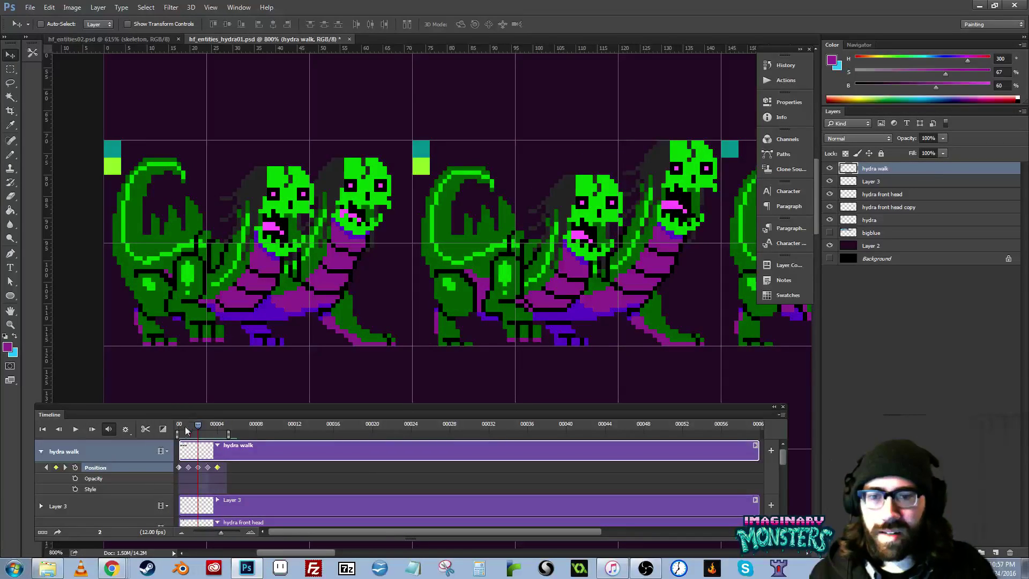
{"action": "left_click", "coordinate": [179, 426]}
- Examine the fourth pose of the walk sheet up close, focusing on its legs and belly
{"action": "left_click_drag", "start_coordinate": [624, 318], "coordinate": [212, 289]}
{"action": "left_click_drag", "start_coordinate": [449, 307], "coordinate": [199, 308]}
{"action": "mouse_move", "coordinate": [503, 298]}
{"action": "left_mouse_down"}
{"action": "mouse_move", "coordinate": [360, 289]}
{"action": "mouse_move", "coordinate": [297, 299]}
{"action": "mouse_move", "coordinate": [494, 294]}
{"action": "left_mouse_up"}
{"action": "key", "text": "z"}
{"action": "left_click", "coordinate": [489, 298]}
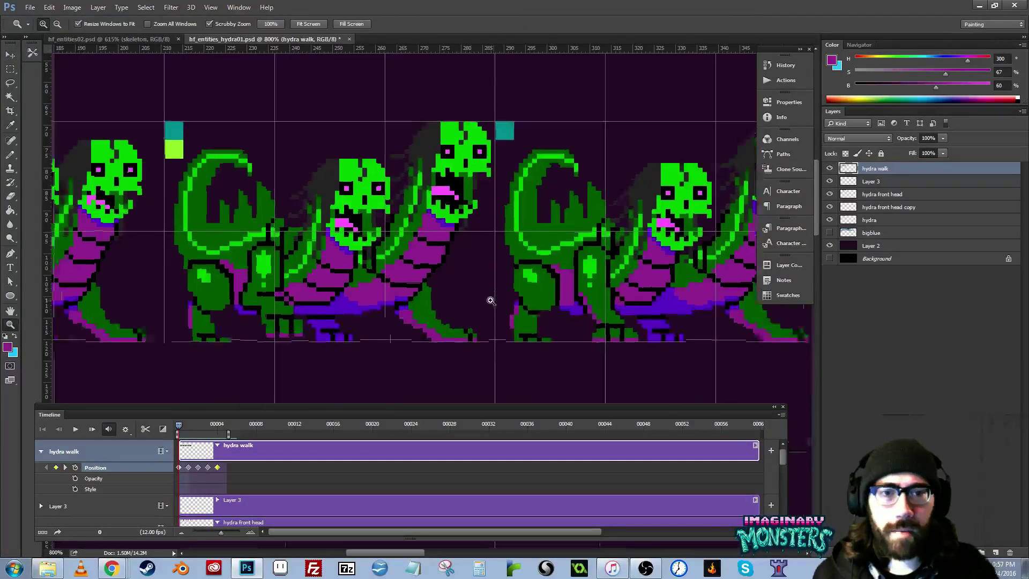
{"action": "left_click_drag", "start_coordinate": [371, 316], "coordinate": [399, 317]}
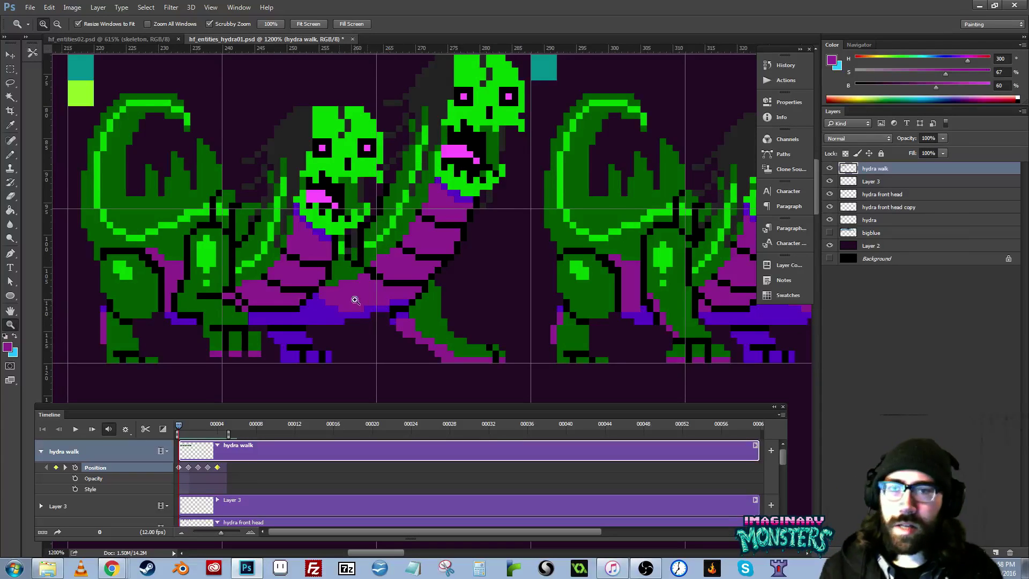
- Select the near front leg and foot of the fourth pose with a freehand Lasso outline
{"action": "left_click_drag", "start_coordinate": [299, 307], "coordinate": [283, 304]}
{"action": "key", "text": "l"}
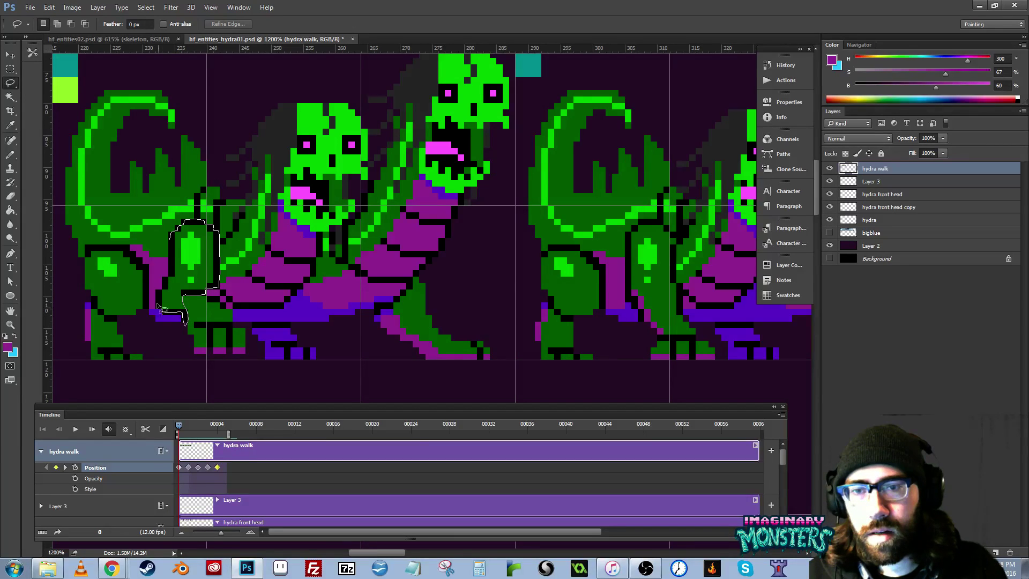
{"action": "mouse_move", "coordinate": [172, 246]}
{"action": "left_mouse_down"}
{"action": "mouse_move", "coordinate": [236, 323]}
{"action": "mouse_move", "coordinate": [185, 275]}
{"action": "mouse_move", "coordinate": [200, 255]}
{"action": "left_mouse_up"}
{"action": "mouse_move", "coordinate": [226, 304]}
{"action": "left_mouse_down"}
{"action": "mouse_move", "coordinate": [209, 271]}
{"action": "mouse_move", "coordinate": [251, 306]}
{"action": "mouse_move", "coordinate": [252, 330]}
{"action": "mouse_move", "coordinate": [216, 341]}
{"action": "mouse_move", "coordinate": [195, 331]}
{"action": "mouse_move", "coordinate": [189, 274]}
{"action": "left_mouse_up"}
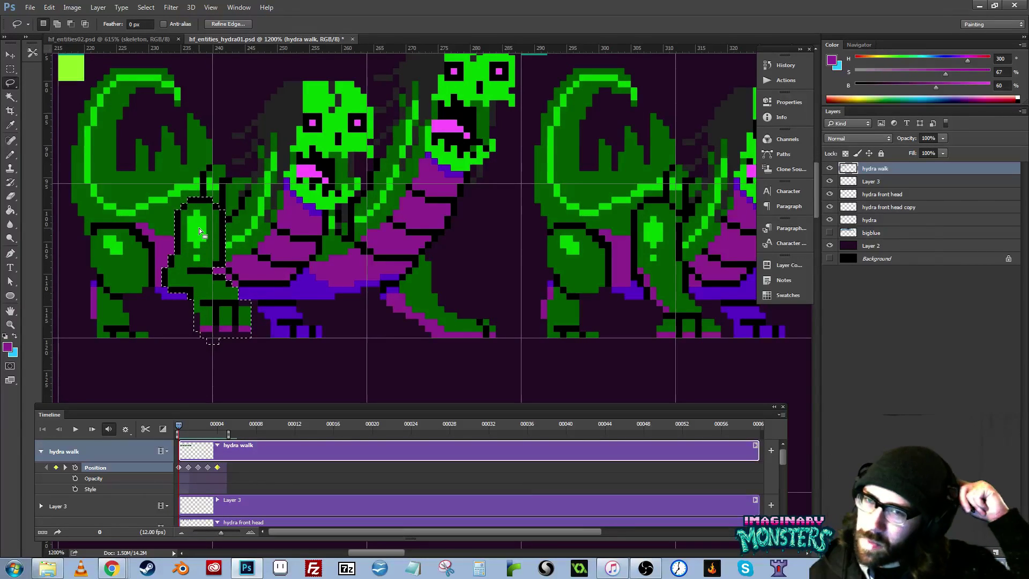
- Try to place a copy of the selected leg over the fifth pose's front leg directly on the hydra walk layer
{"action": "mouse_move", "coordinate": [198, 227]}
{"action": "left_mouse_down"}
{"action": "mouse_move", "coordinate": [157, 224]}
{"action": "mouse_move", "coordinate": [347, 243]}
{"action": "mouse_move", "coordinate": [624, 243]}
{"action": "mouse_move", "coordinate": [532, 276]}
{"action": "left_mouse_up"}
{"action": "key", "text": "v"}
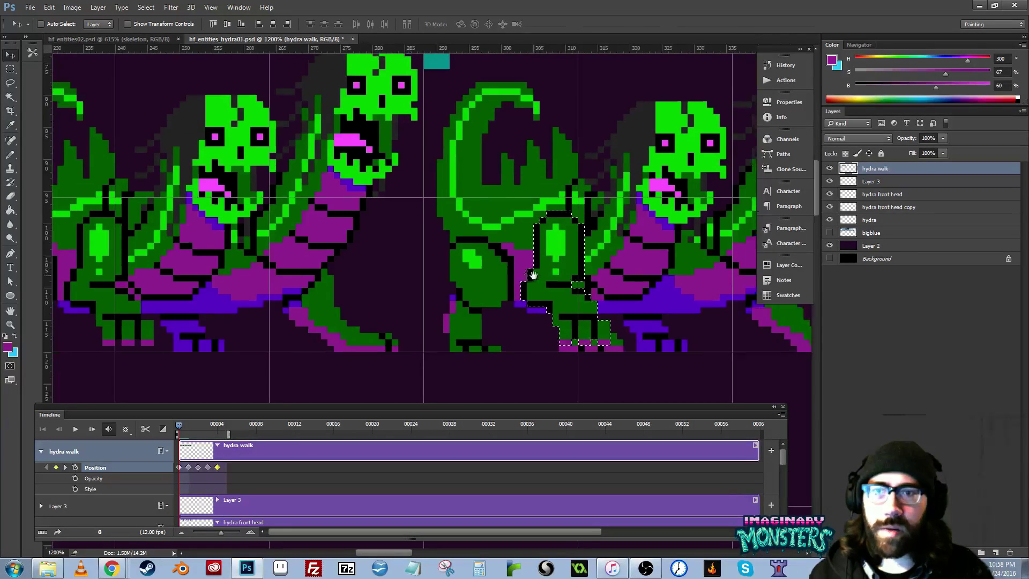
{"action": "key", "text": "Right"}
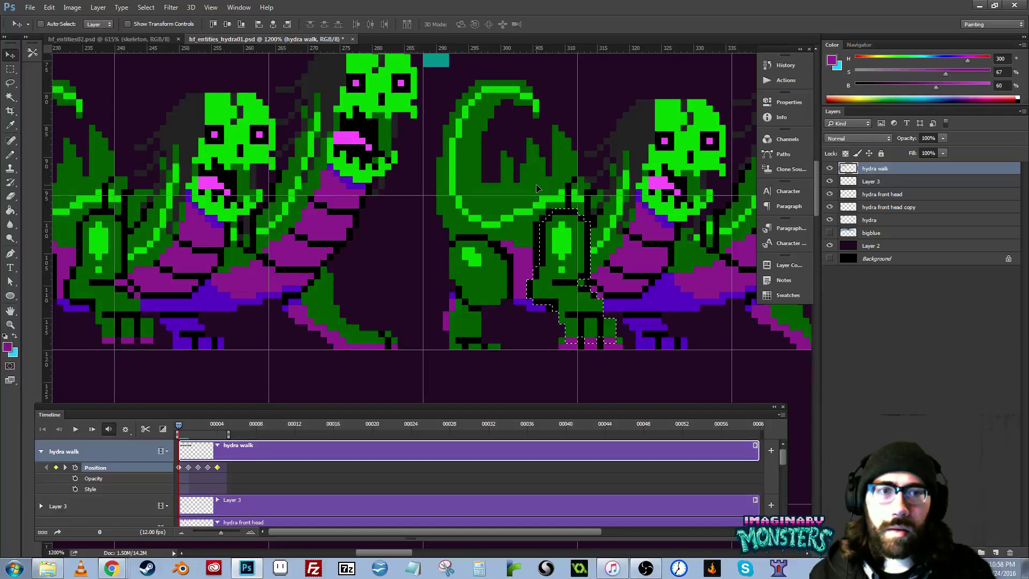
{"action": "key", "text": "Right"}
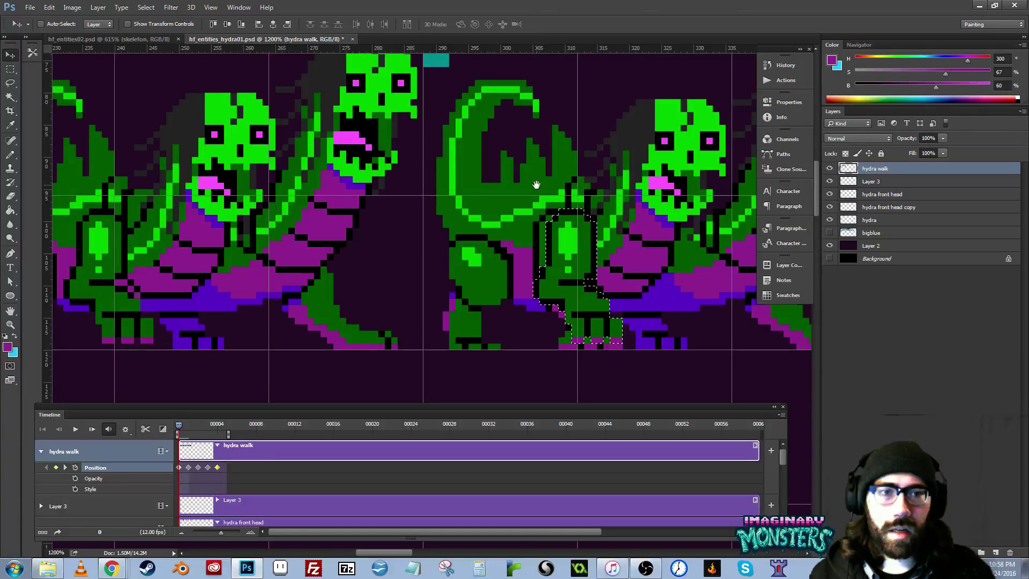
{"action": "left_click_drag", "start_coordinate": [482, 341], "coordinate": [415, 346]}
{"action": "left_click_drag", "start_coordinate": [731, 284], "coordinate": [670, 299]}
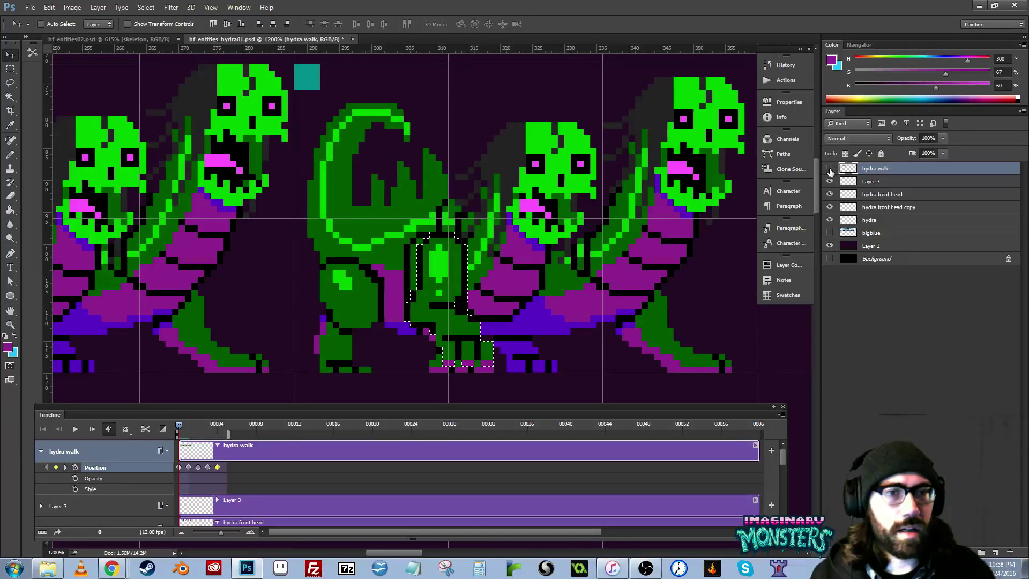
{"action": "left_click", "coordinate": [830, 170]}
{"action": "left_click", "coordinate": [830, 169]}
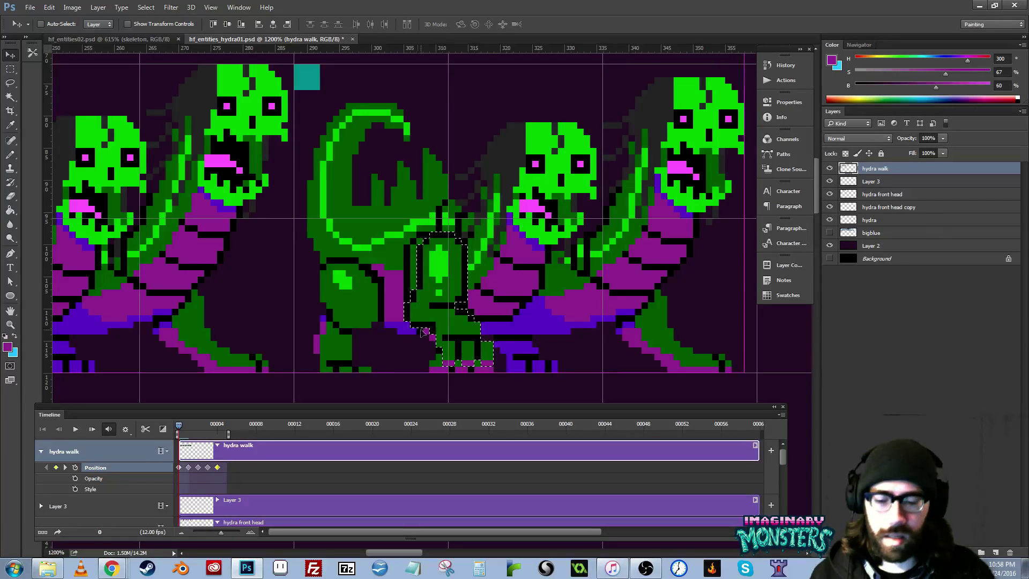
{"action": "key", "text": "ctrl+alt+z"}
{"action": "key", "text": "ctrl+alt+z"}
{"action": "key", "text": "ctrl+alt+z"}
- Paste the copied leg as a new layer over the fifth pose and check its placement with the hydra walk layer hidden and shown
{"action": "key", "text": "ctrl+v"}
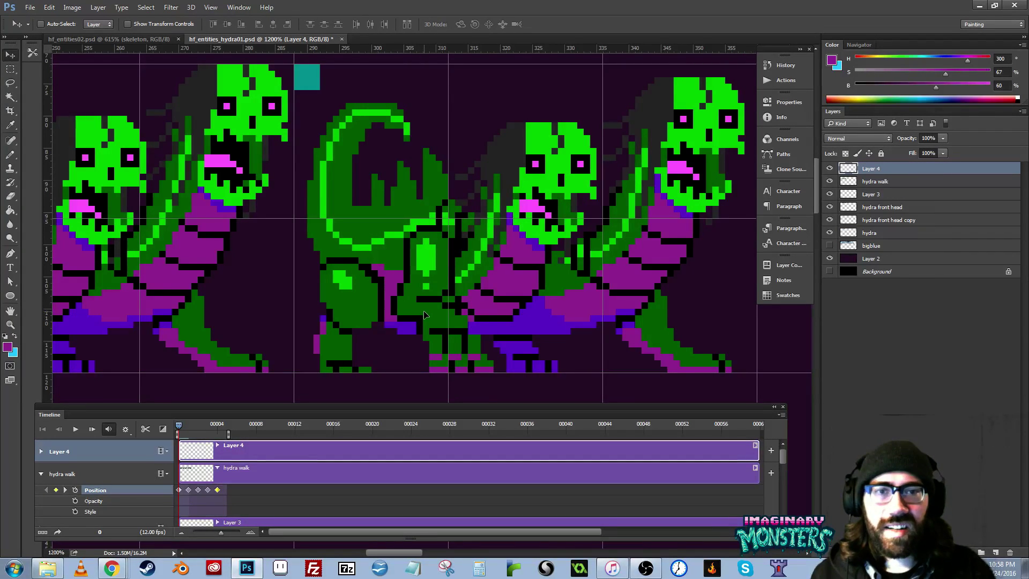
{"action": "scroll", "coordinate": [176, 331], "scroll_direction": "left", "scroll_amount": 3}
{"action": "left_click_drag", "start_coordinate": [175, 328], "coordinate": [437, 283]}
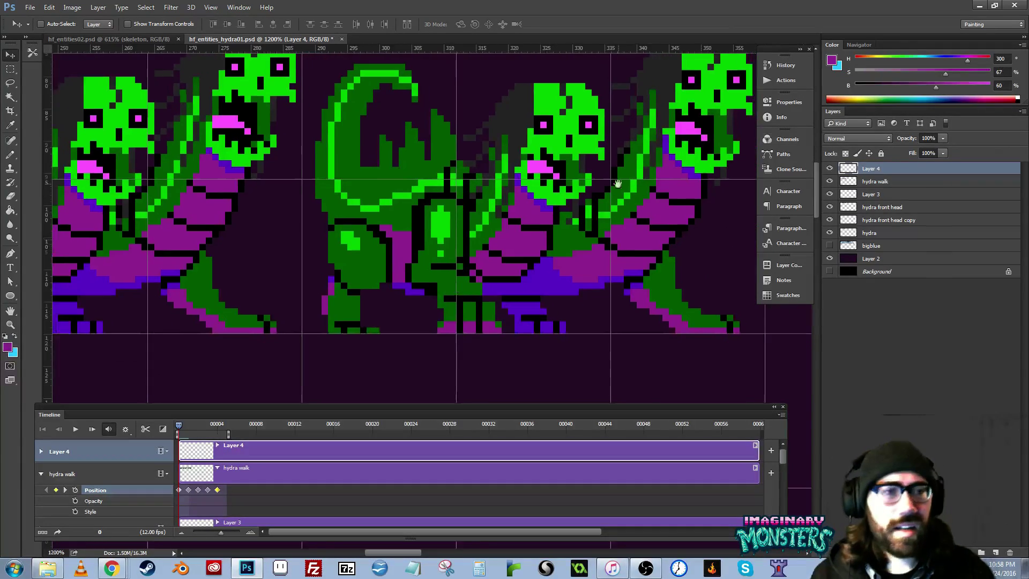
{"action": "left_click", "coordinate": [829, 181]}
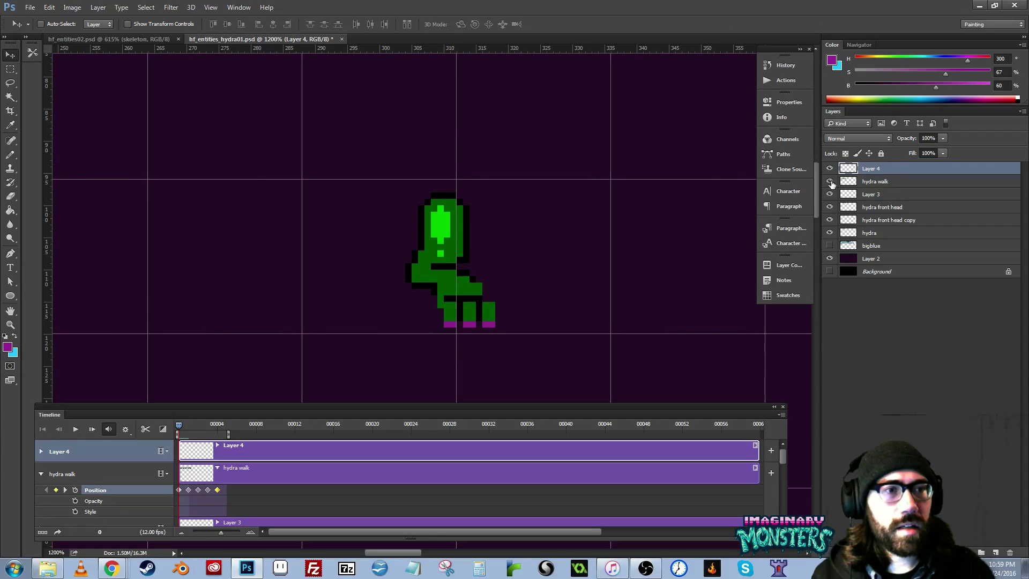
{"action": "left_click", "coordinate": [829, 181]}
{"action": "left_click_drag", "start_coordinate": [712, 234], "coordinate": [686, 242]}
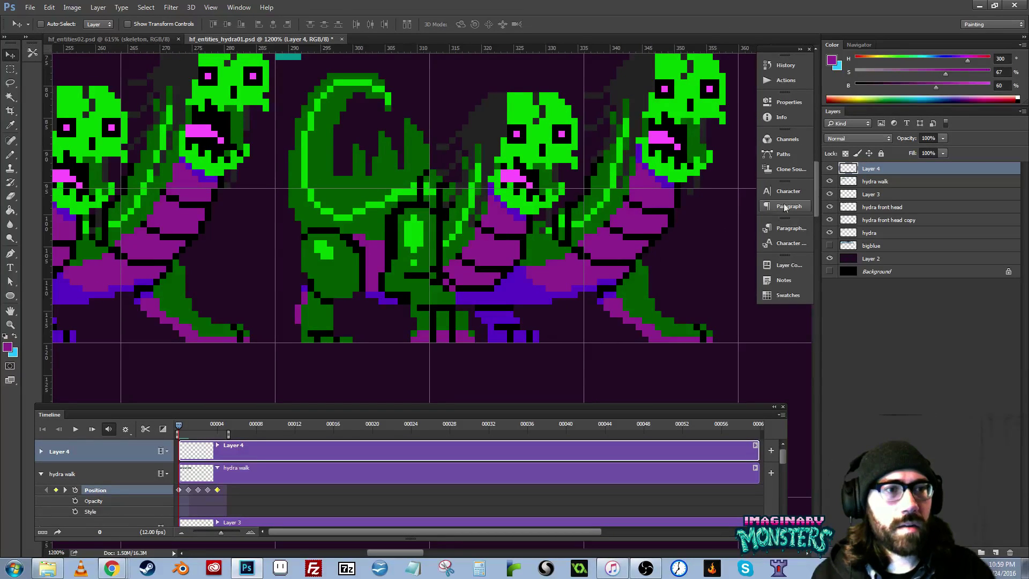
- Delete Layer 3 and save the document
{"action": "left_click", "coordinate": [837, 196]}
{"action": "key", "text": "z"}
{"action": "key", "text": "ctrl+0"}
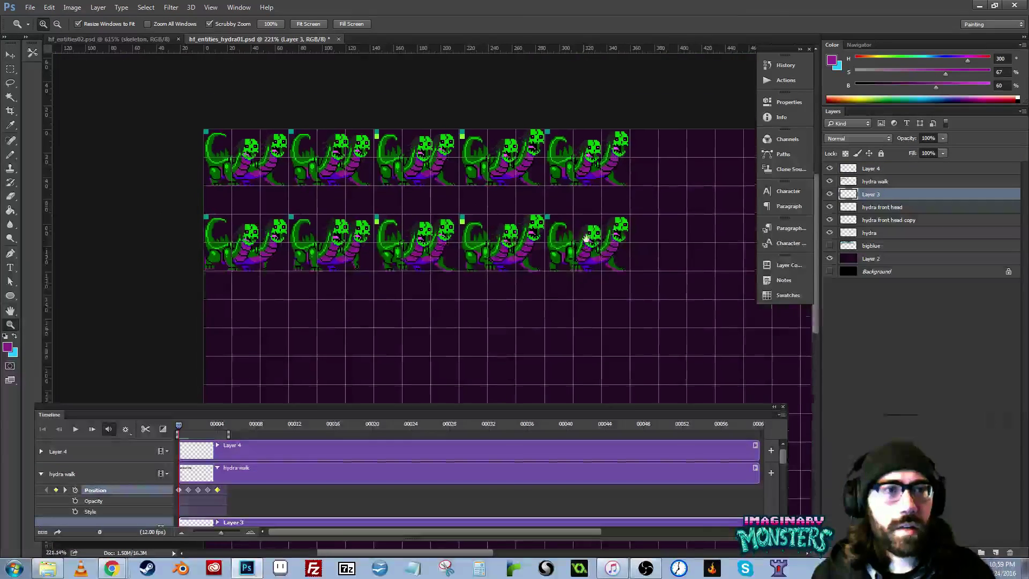
{"action": "left_click", "coordinate": [852, 195], "text": "ctrl"}
{"action": "key", "text": "Return"}
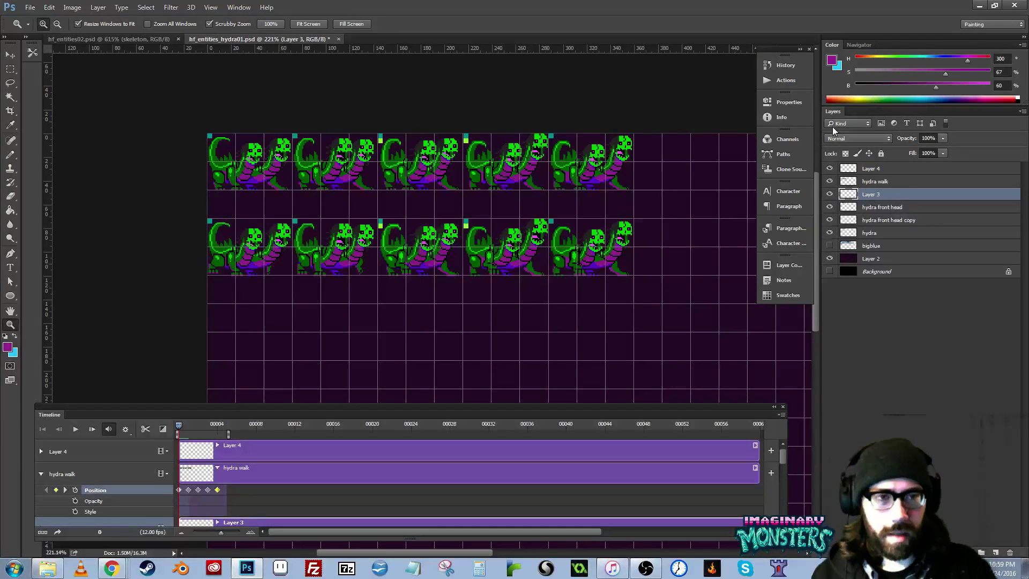
{"action": "key", "text": "ctrl+z"}
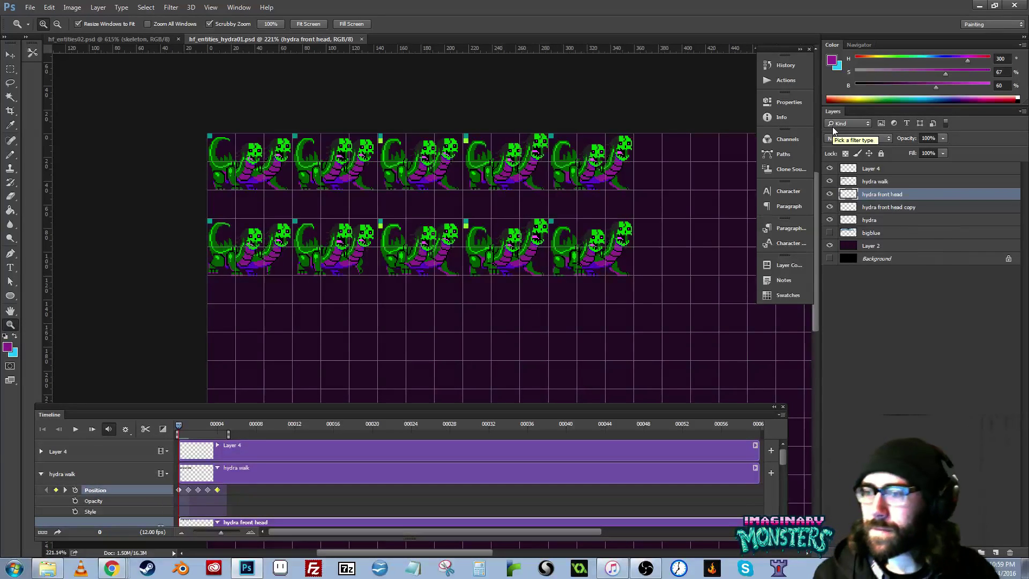
- Compare the pasted leg with the fifth pose's original front leg by toggling the hydra walk layer and Layer 4
{"action": "left_click_drag", "start_coordinate": [495, 253], "coordinate": [461, 253]}
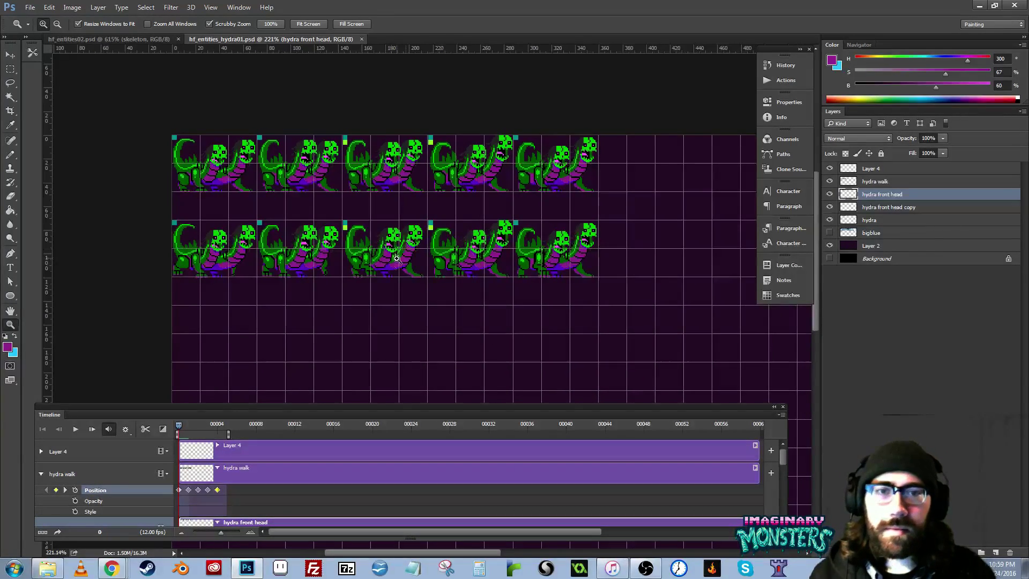
{"action": "mouse_move", "coordinate": [396, 259]}
{"action": "left_mouse_down"}
{"action": "mouse_move", "coordinate": [513, 266]}
{"action": "mouse_move", "coordinate": [363, 259]}
{"action": "mouse_move", "coordinate": [383, 262]}
{"action": "left_mouse_up"}
{"action": "left_click_drag", "start_coordinate": [532, 285], "coordinate": [311, 278]}
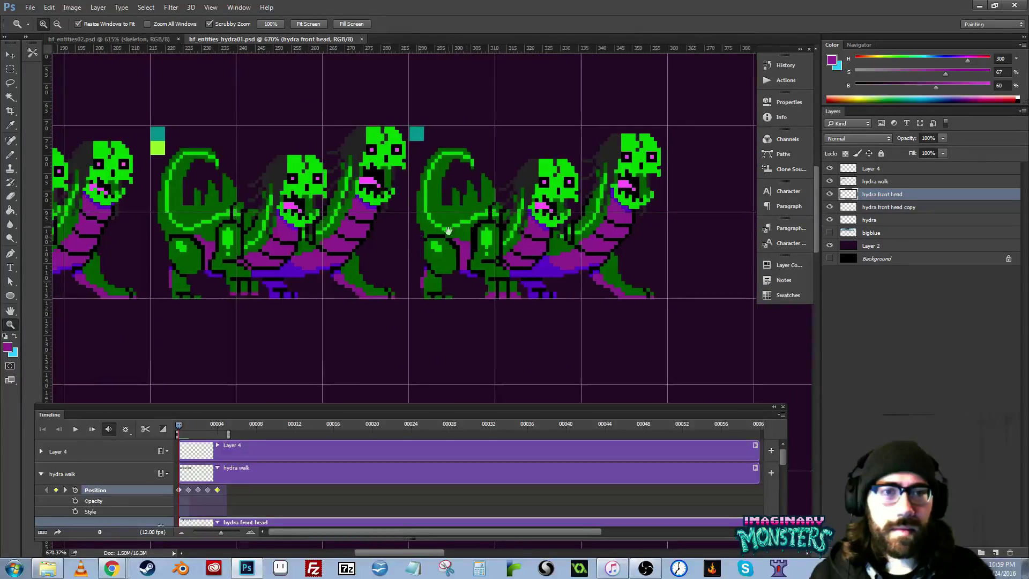
{"action": "mouse_move", "coordinate": [501, 248]}
{"action": "left_mouse_down"}
{"action": "mouse_move", "coordinate": [532, 235]}
{"action": "mouse_move", "coordinate": [515, 254]}
{"action": "left_mouse_up"}
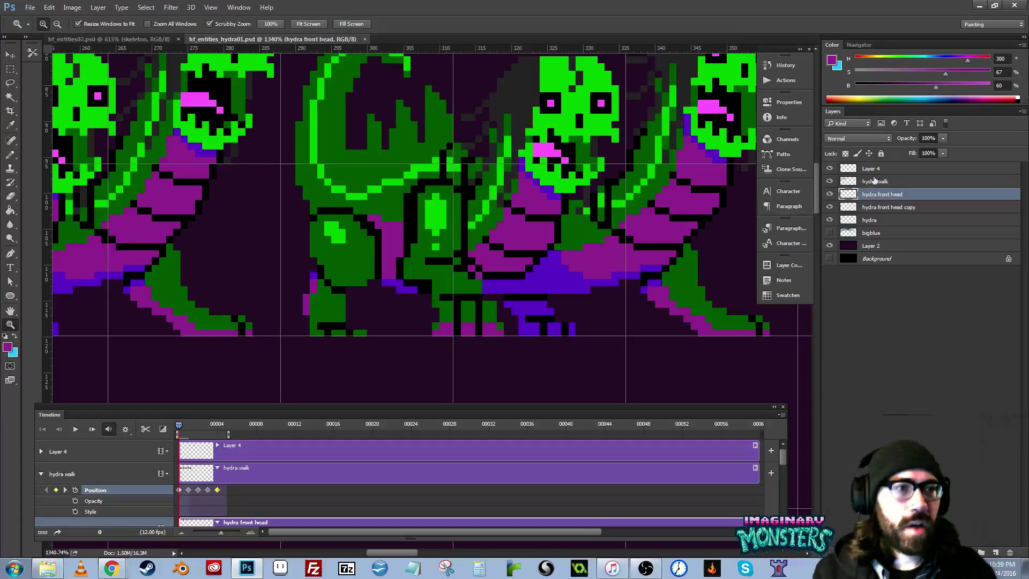
{"action": "left_click", "coordinate": [830, 181]}
{"action": "left_click", "coordinate": [830, 181]}
{"action": "left_click", "coordinate": [830, 169]}
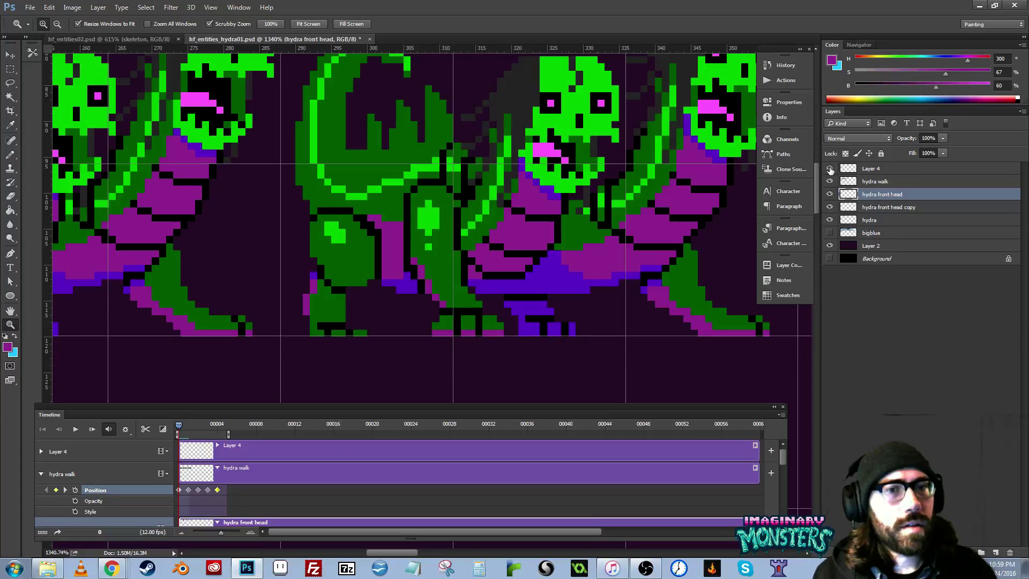
{"action": "left_click", "coordinate": [829, 169]}
- Make Layer 4 active and hide the hydra walk layer to isolate the pasted leg
{"action": "double_click", "coordinate": [845, 169]}
{"action": "left_click_drag", "start_coordinate": [483, 293], "coordinate": [449, 286]}
{"action": "key", "text": "Escape"}
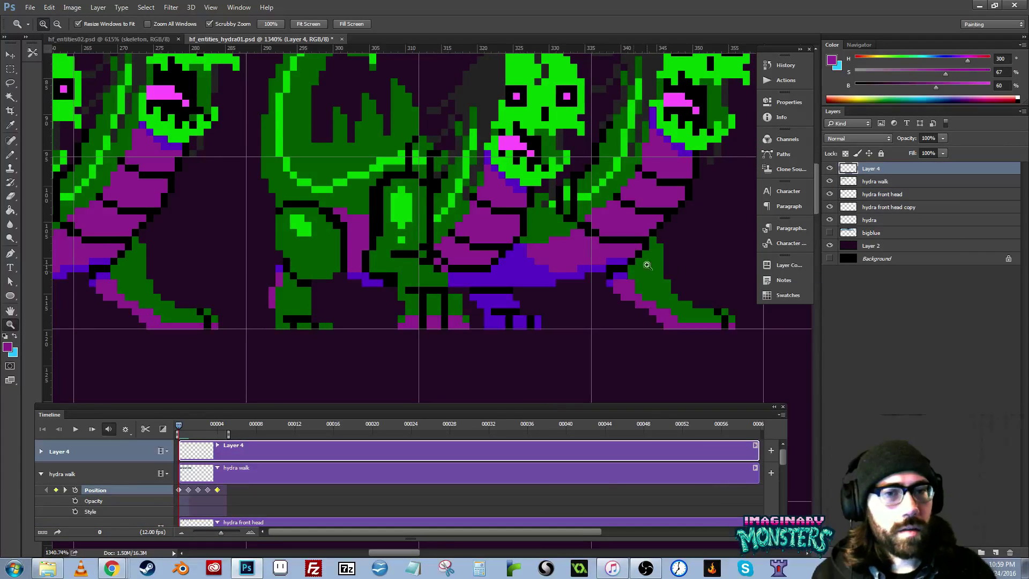
{"action": "left_click", "coordinate": [829, 181]}
{"action": "left_click_drag", "start_coordinate": [524, 291], "coordinate": [478, 291]}
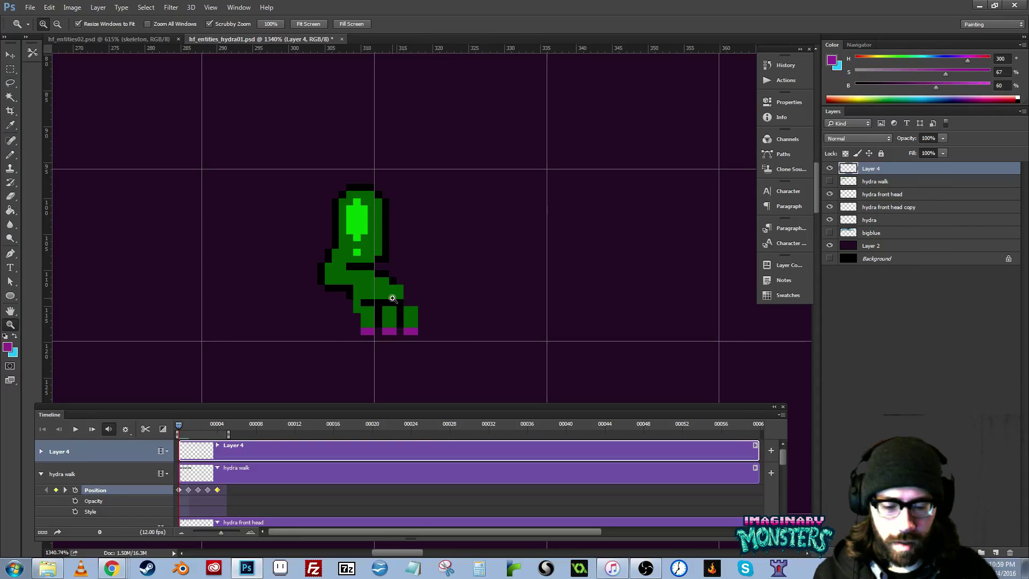
- Lasso the lower leg and foot on Layer 4, shift them two pixels to the right, and deselect
{"action": "key", "text": "l"}
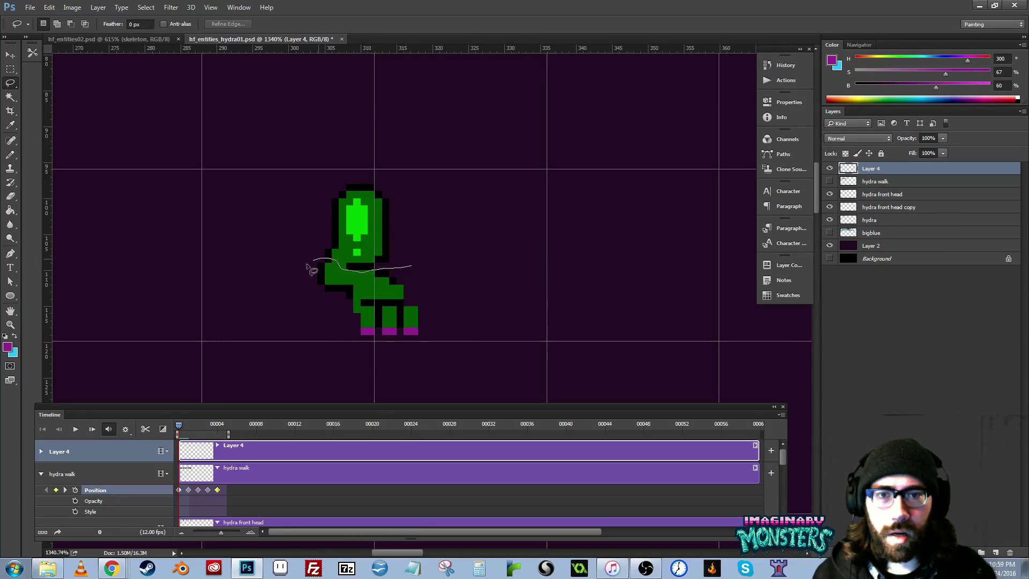
{"action": "mouse_move", "coordinate": [312, 270]}
{"action": "left_mouse_down"}
{"action": "mouse_move", "coordinate": [372, 371]}
{"action": "mouse_move", "coordinate": [474, 306]}
{"action": "left_mouse_up"}
{"action": "key", "text": "v"}
{"action": "key", "text": "Right"}
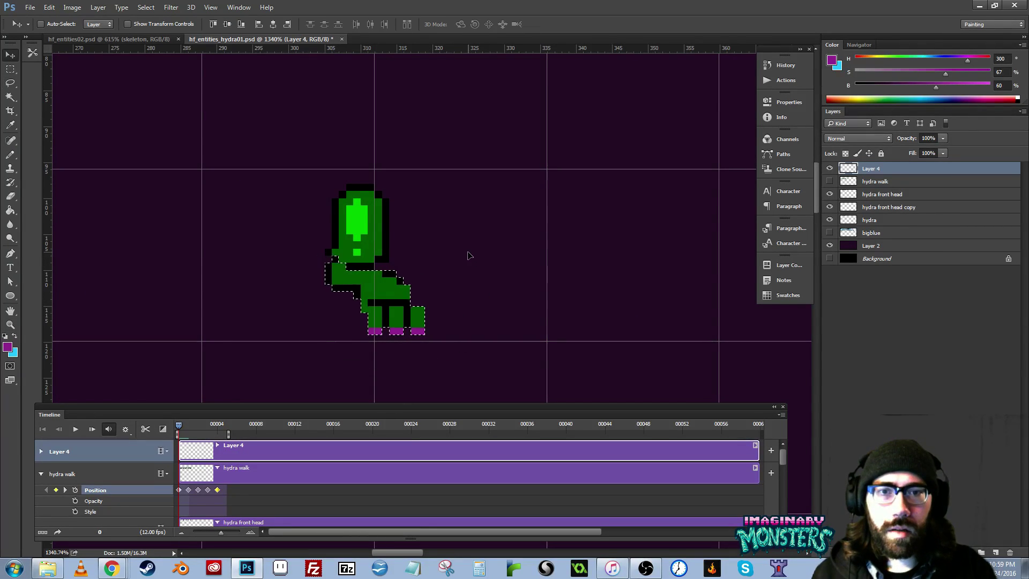
{"action": "key", "text": "Right"}
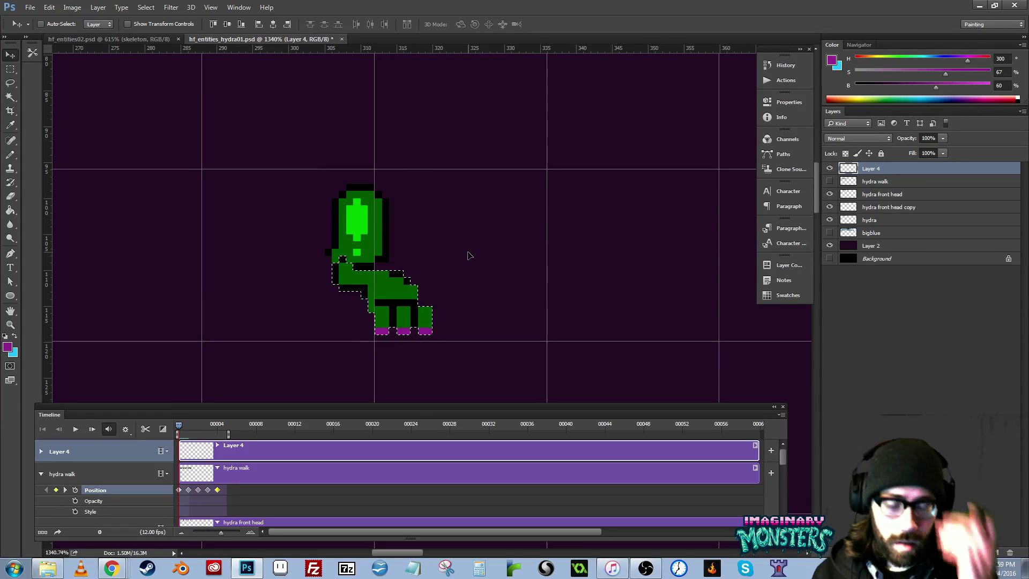
{"action": "key", "text": "ctrl"}
{"action": "key", "text": "ctrl+d"}
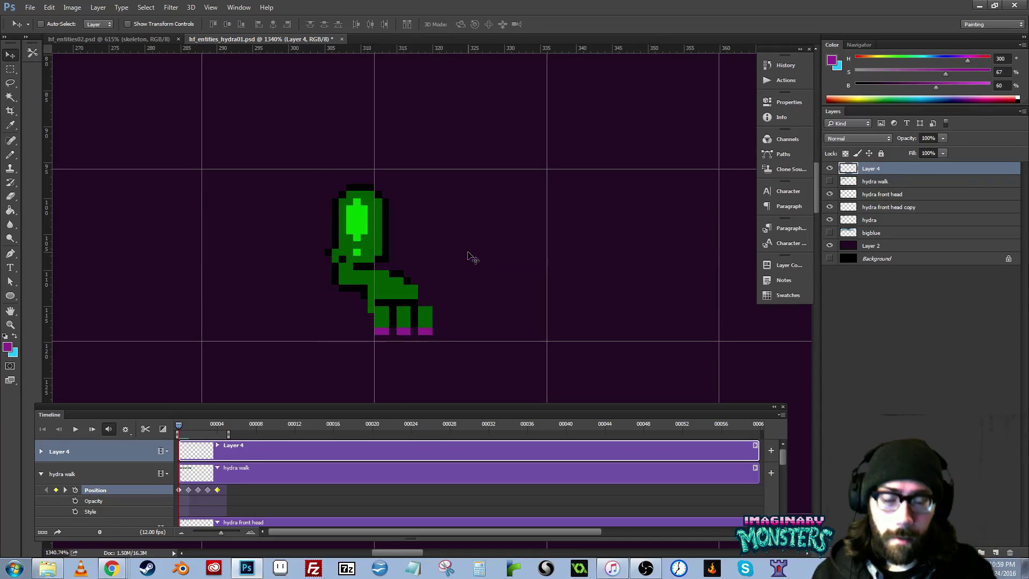
- Clean up the joint between the upper and lower leg on Layer 4, redrawing the outline in black and the fill in dark green
{"action": "key", "text": "b"}
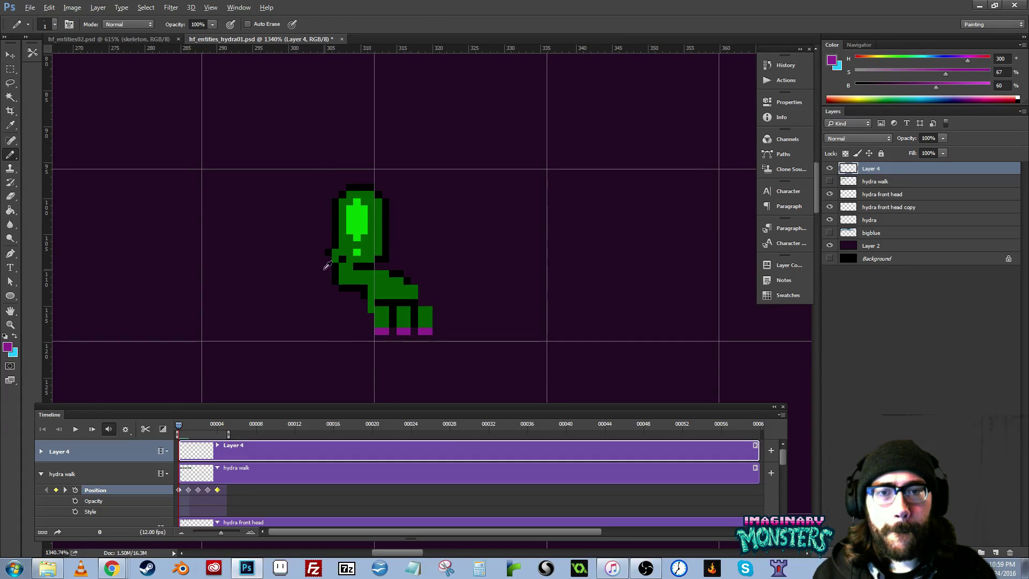
{"action": "left_click", "coordinate": [338, 248], "text": "alt"}
{"action": "key", "text": "e"}
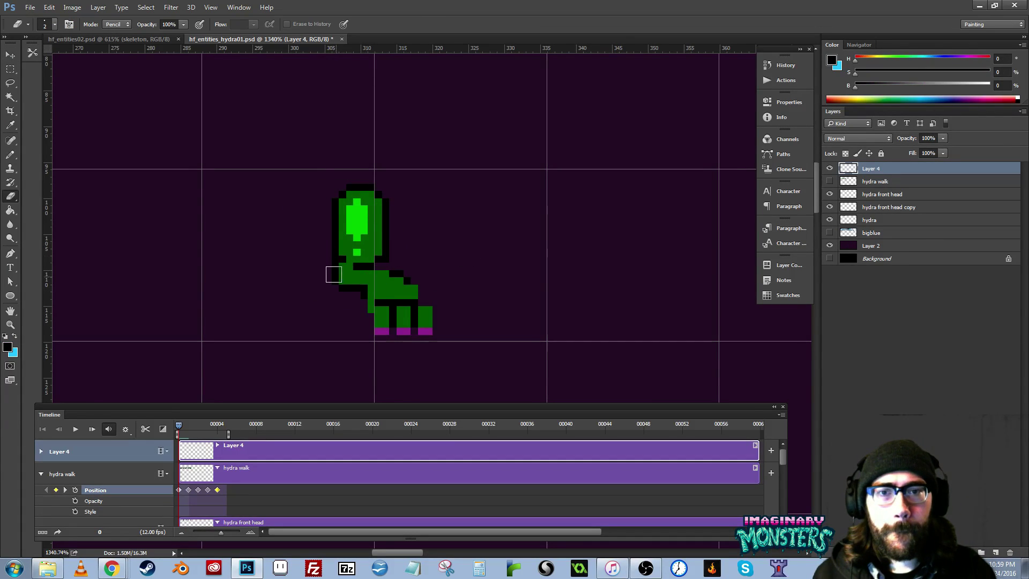
{"action": "key", "text": "b"}
{"action": "left_click", "coordinate": [340, 269], "text": "alt"}
{"action": "left_click_drag", "start_coordinate": [410, 283], "coordinate": [377, 264]}
{"action": "key", "text": "z"}
{"action": "key", "text": "b"}
{"action": "left_click", "coordinate": [377, 279], "text": "alt"}
{"action": "left_click_drag", "start_coordinate": [390, 300], "coordinate": [410, 282]}
{"action": "key", "text": "e"}
{"action": "key", "text": "b"}
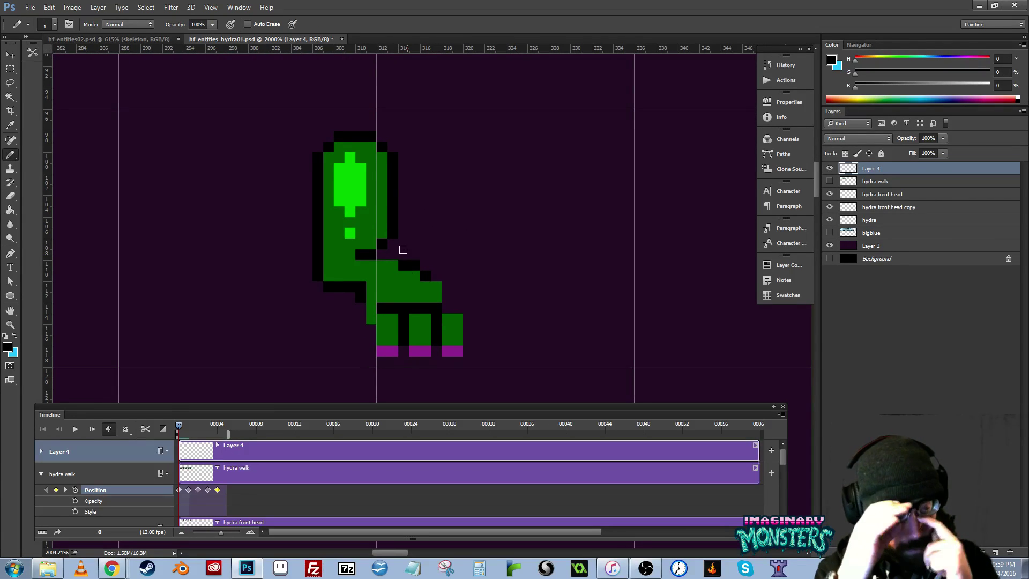
- Show the hydra walk layer again and inspect the reshaped leg on the fifth pose
{"action": "scroll", "coordinate": [482, 236], "scroll_direction": "down", "scroll_amount": 5}
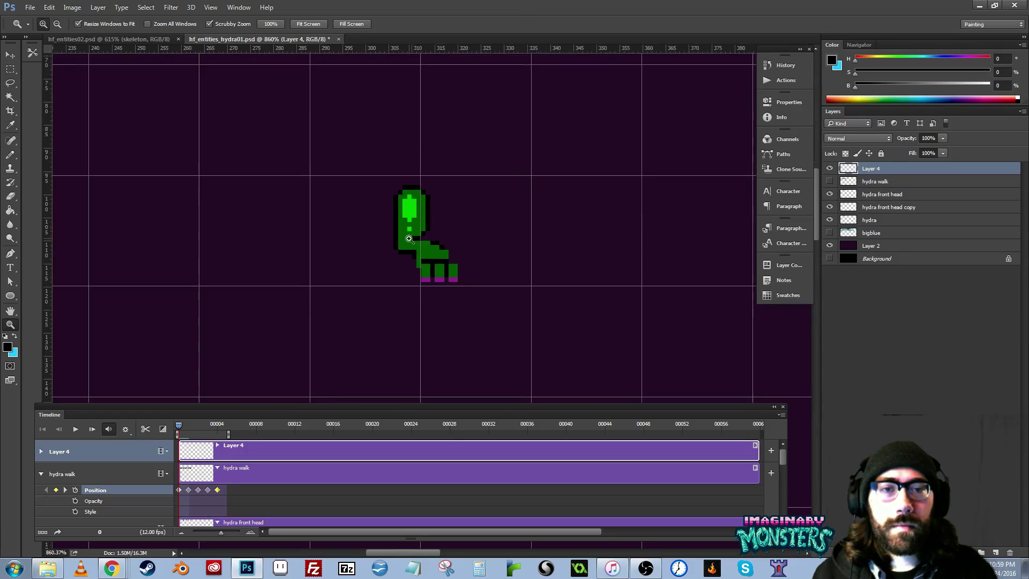
{"action": "left_click", "coordinate": [830, 182]}
{"action": "left_click_drag", "start_coordinate": [586, 280], "coordinate": [507, 305]}
{"action": "left_click_drag", "start_coordinate": [408, 297], "coordinate": [450, 298]}
{"action": "key", "text": "z"}
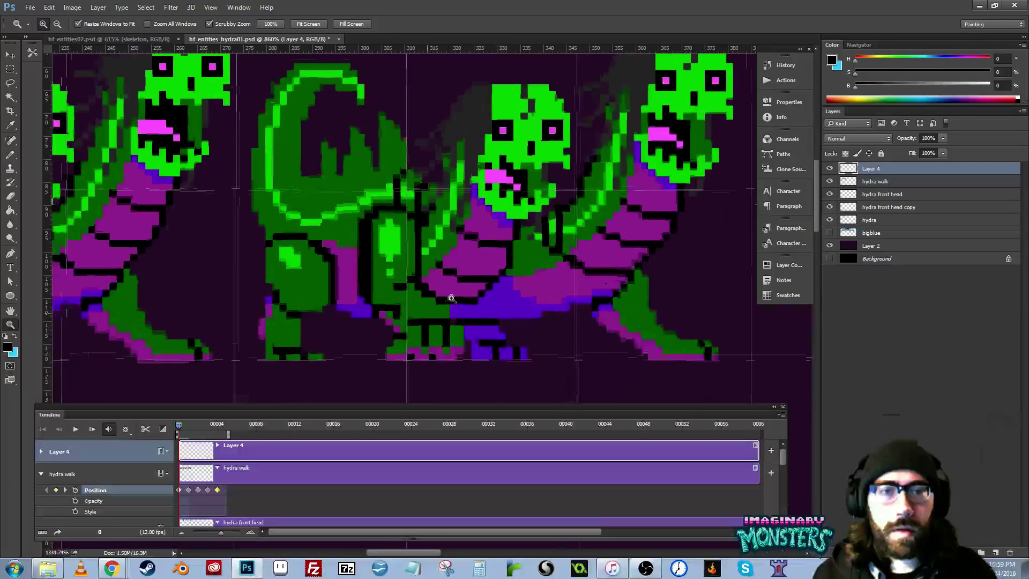
- Hide Layer 4, erase the fifth pose's old lower front leg and foot from the hydra walk layer, and repaint the exposed belly in purple
{"action": "left_click", "coordinate": [829, 169]}
{"action": "key", "text": "e"}
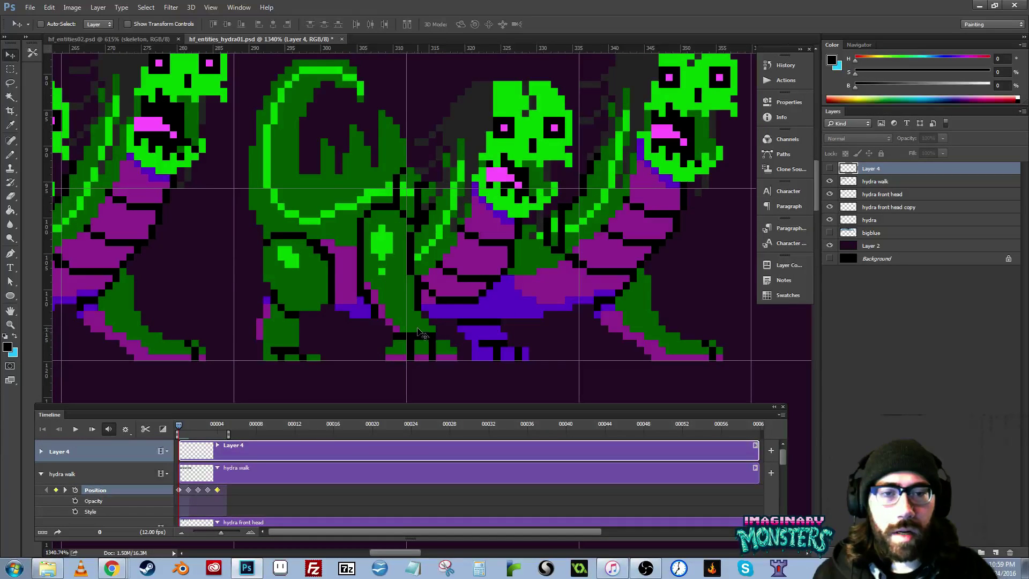
{"action": "key", "text": "alt+["}
{"action": "mouse_move", "coordinate": [414, 325]}
{"action": "left_mouse_down"}
{"action": "mouse_move", "coordinate": [385, 340]}
{"action": "mouse_move", "coordinate": [391, 350]}
{"action": "mouse_move", "coordinate": [455, 356]}
{"action": "mouse_move", "coordinate": [423, 345]}
{"action": "mouse_move", "coordinate": [408, 314]}
{"action": "mouse_move", "coordinate": [425, 327]}
{"action": "mouse_move", "coordinate": [364, 323]}
{"action": "mouse_move", "coordinate": [386, 321]}
{"action": "mouse_move", "coordinate": [359, 313]}
{"action": "mouse_move", "coordinate": [407, 316]}
{"action": "mouse_move", "coordinate": [341, 285]}
{"action": "mouse_move", "coordinate": [344, 306]}
{"action": "mouse_move", "coordinate": [371, 304]}
{"action": "left_mouse_up"}
{"action": "key", "text": "b"}
{"action": "left_click", "coordinate": [425, 321], "text": "alt"}
{"action": "left_click", "coordinate": [343, 282], "text": "alt"}
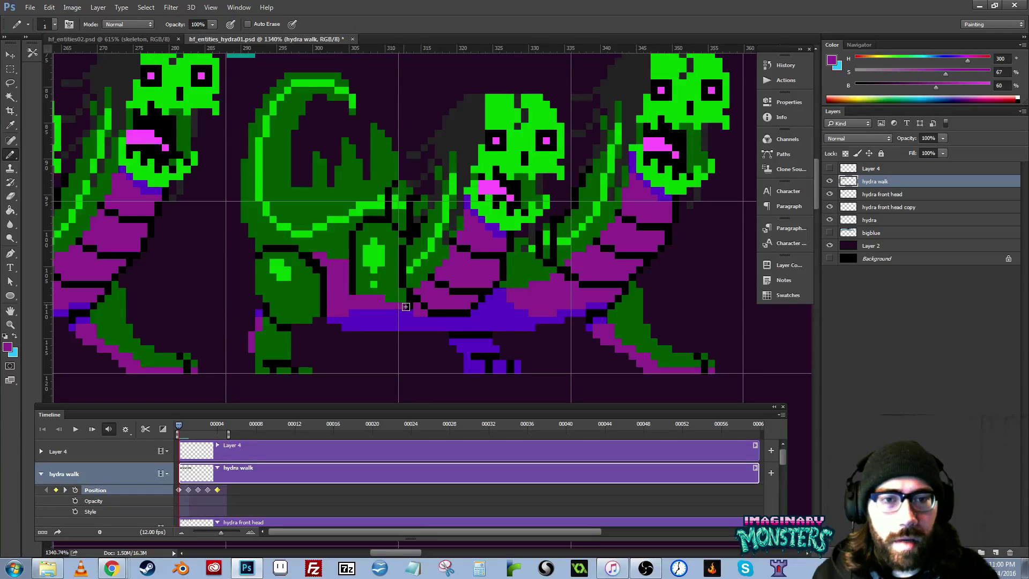
- Paint over the old leg outline on the fifth pose's body in dark green, checking it with Layer 4 shown and hidden
{"action": "left_click", "coordinate": [829, 169]}
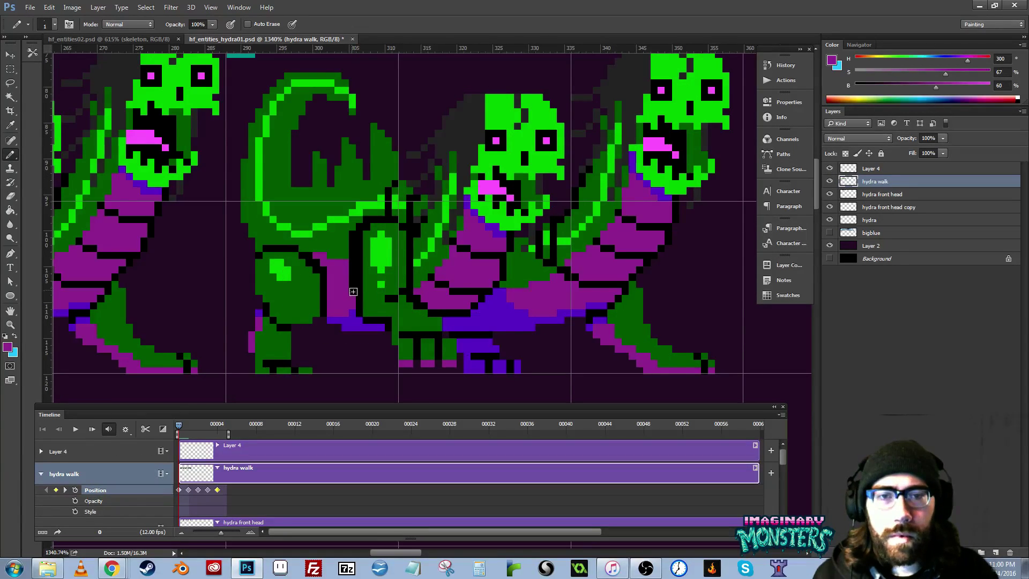
{"action": "left_click", "coordinate": [348, 242], "text": "alt"}
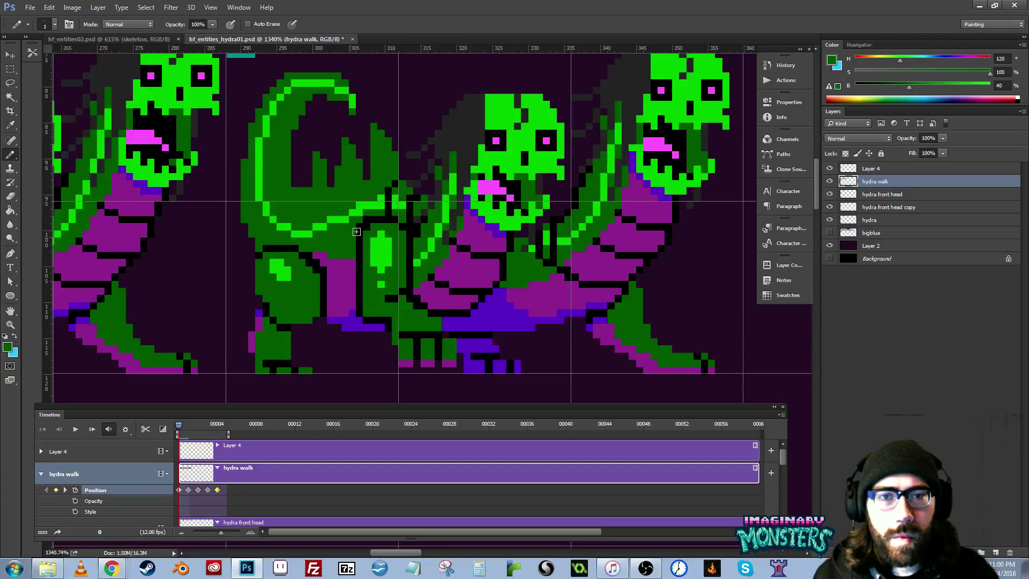
{"action": "mouse_move", "coordinate": [403, 261]}
{"action": "left_mouse_down"}
{"action": "mouse_move", "coordinate": [383, 270]}
{"action": "mouse_move", "coordinate": [427, 273]}
{"action": "mouse_move", "coordinate": [403, 253]}
{"action": "mouse_move", "coordinate": [413, 256]}
{"action": "left_mouse_up"}
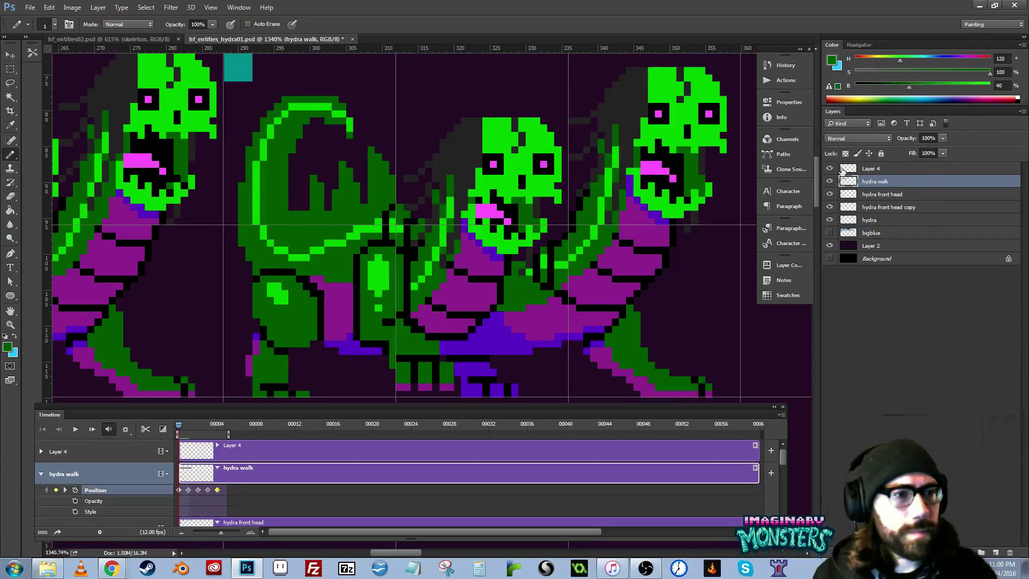
{"action": "left_click", "coordinate": [829, 168]}
{"action": "left_click", "coordinate": [829, 168]}
{"action": "left_click", "coordinate": [829, 168]}
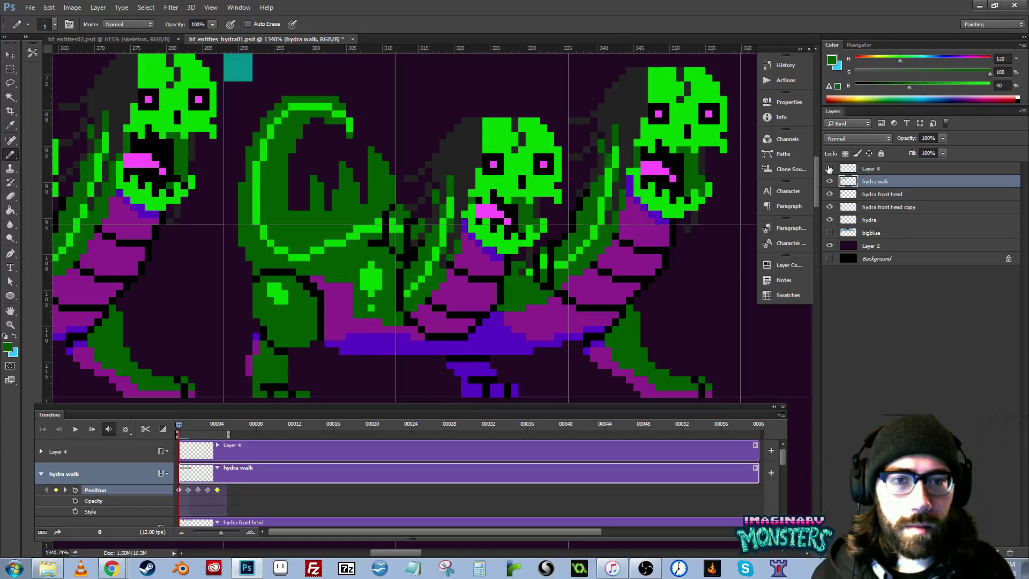
- Compare the fifth pose with Layer 4 hidden and shown, and examine its new front leg beside the fourth pose
{"action": "left_click", "coordinate": [829, 168]}
{"action": "left_click", "coordinate": [829, 168]}
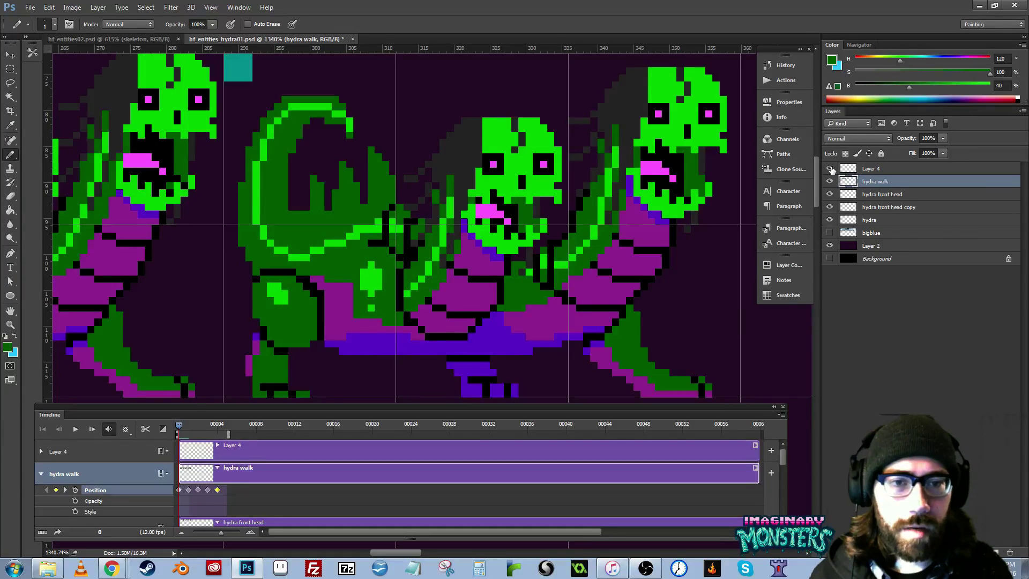
{"action": "left_click", "coordinate": [829, 168]}
{"action": "left_click_drag", "start_coordinate": [426, 310], "coordinate": [471, 273]}
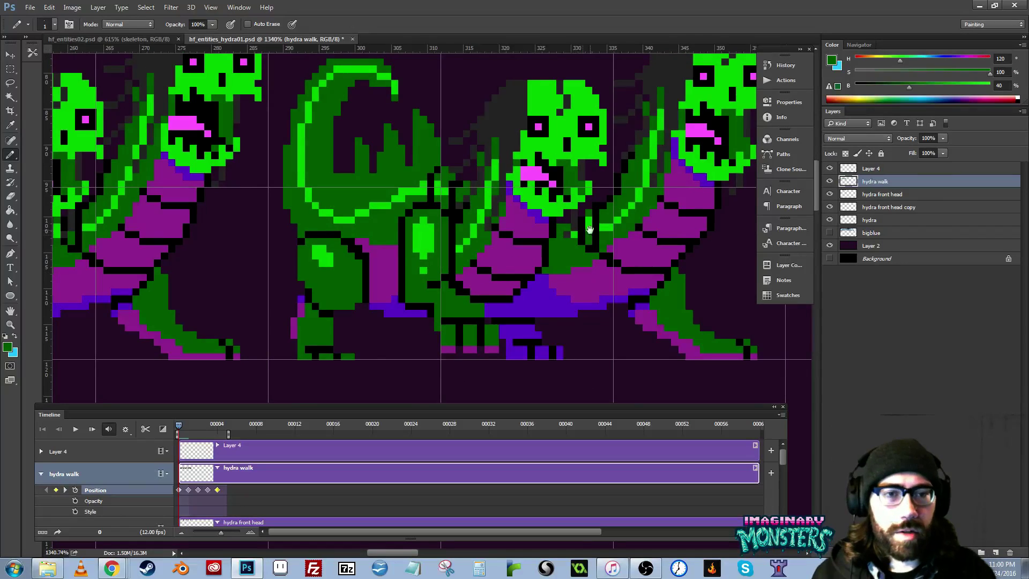
{"action": "left_click_drag", "start_coordinate": [517, 325], "coordinate": [647, 319]}
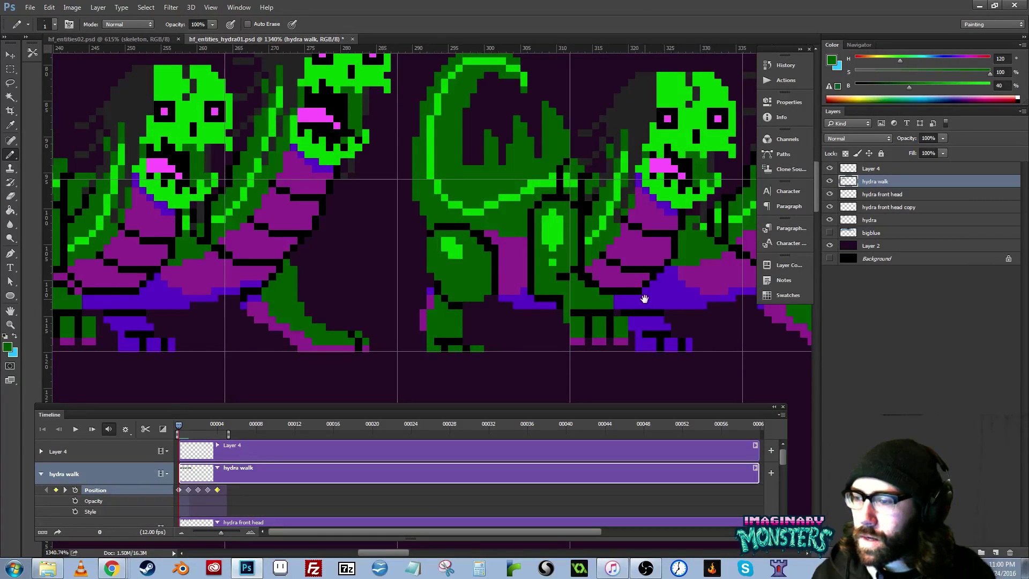
{"action": "left_click_drag", "start_coordinate": [649, 323], "coordinate": [577, 291]}
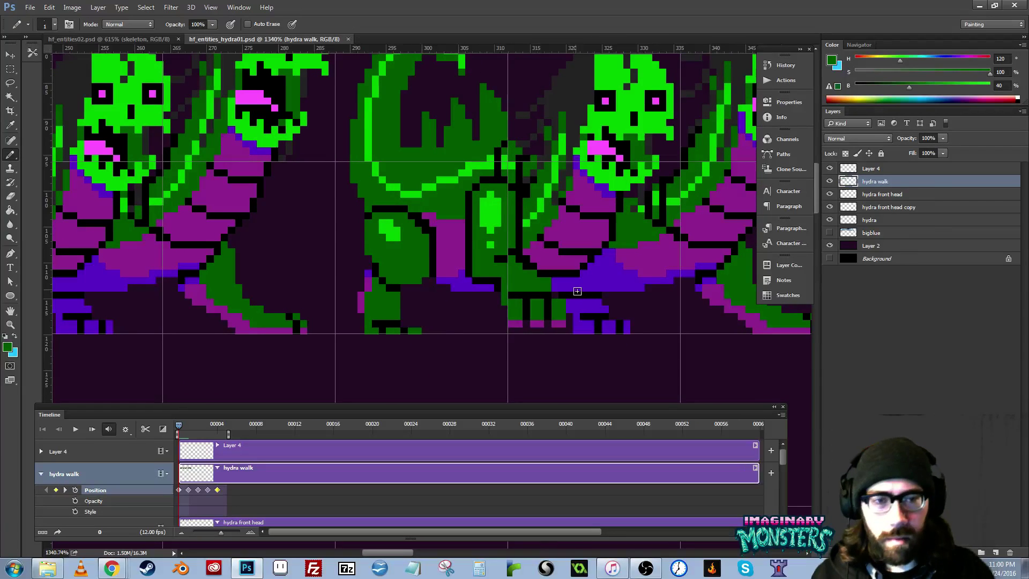
{"action": "left_click", "coordinate": [781, 415]}
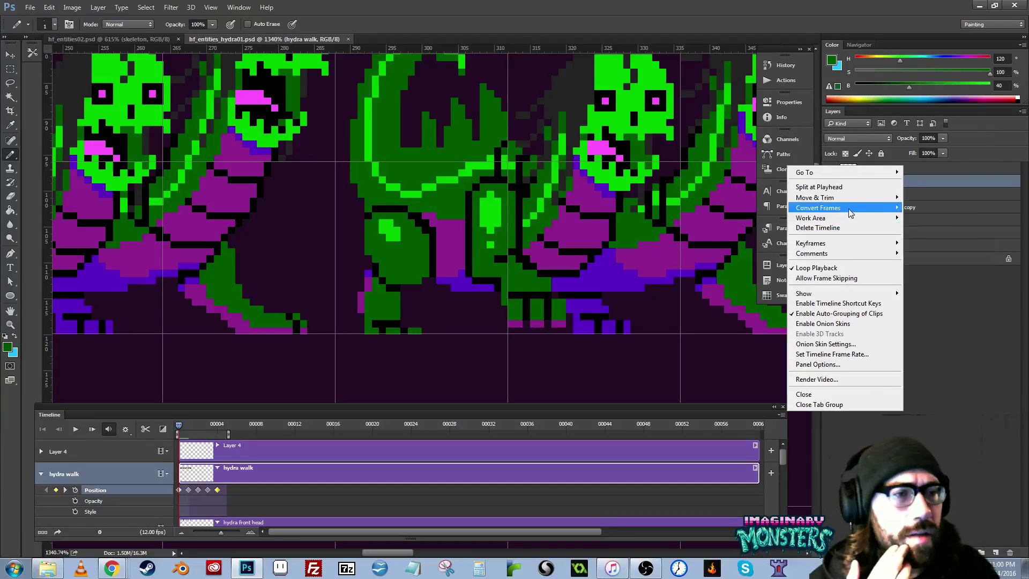
{"action": "mouse_move", "coordinate": [850, 210]}
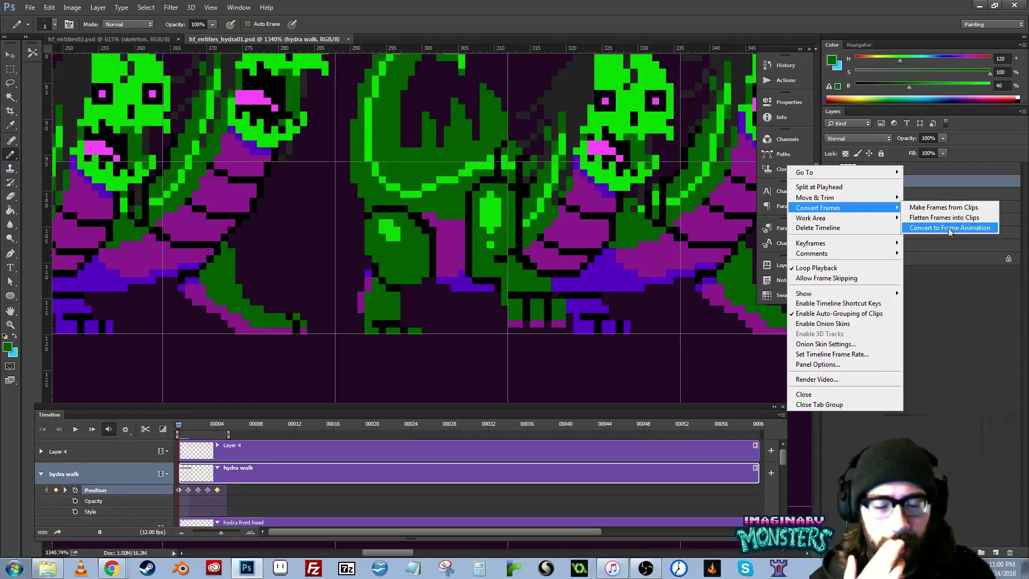
{"action": "left_click", "coordinate": [816, 267]}
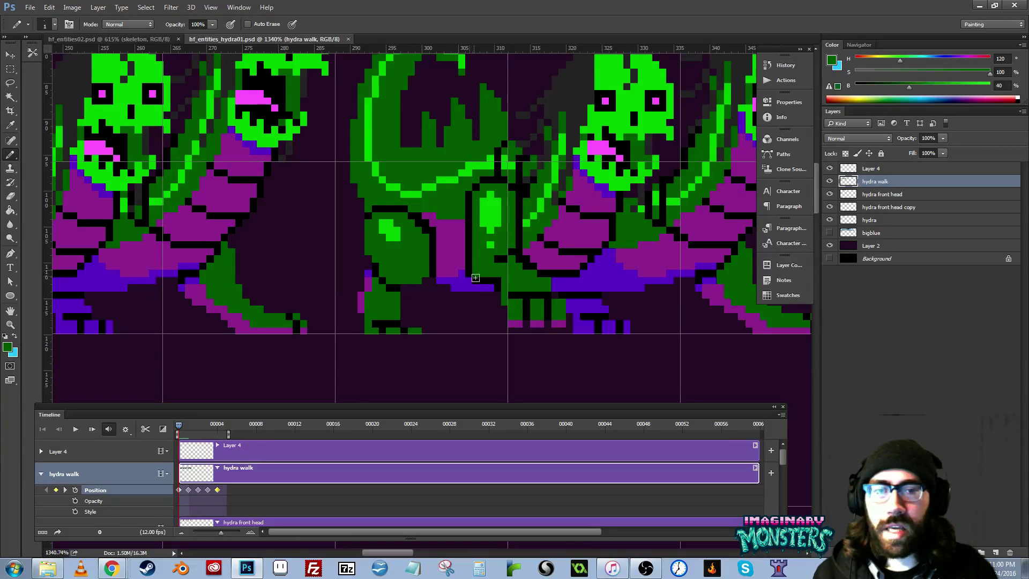
- Select the fifth pose's lower front leg and foot on Layer 4, move them down one pixel, and deselect
{"action": "left_click_drag", "start_coordinate": [478, 310], "coordinate": [510, 314]}
{"action": "key", "text": "alt+bracketright"}
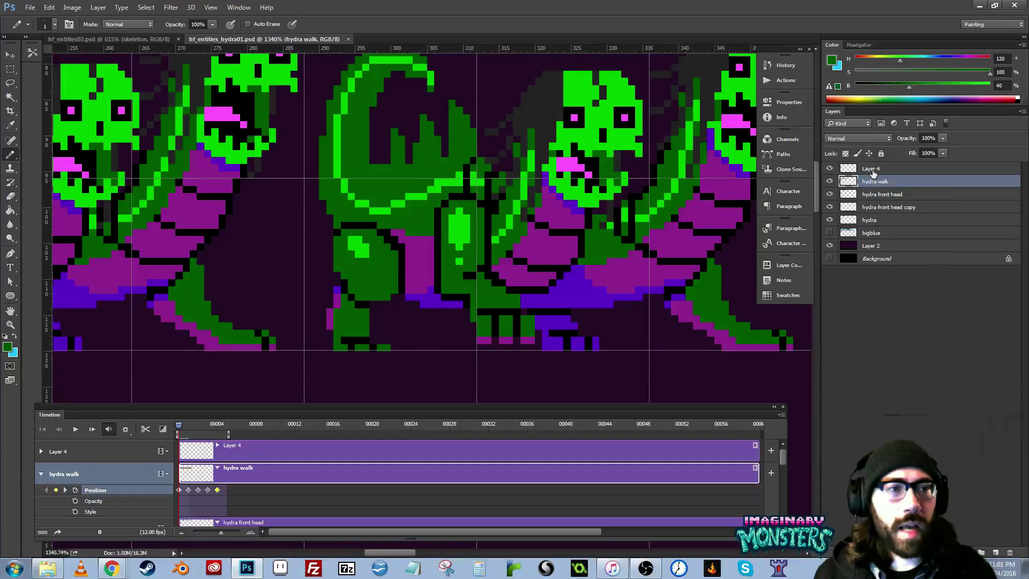
{"action": "key", "text": "l"}
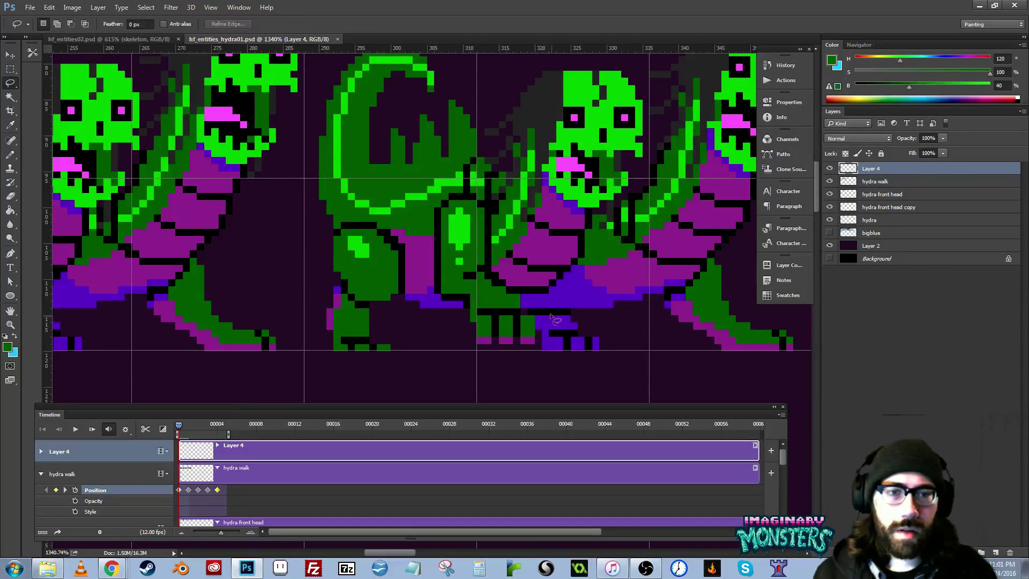
{"action": "mouse_move", "coordinate": [550, 315]}
{"action": "left_mouse_down"}
{"action": "mouse_move", "coordinate": [494, 273]}
{"action": "mouse_move", "coordinate": [431, 277]}
{"action": "mouse_move", "coordinate": [441, 341]}
{"action": "mouse_move", "coordinate": [568, 358]}
{"action": "left_mouse_up"}
{"action": "key", "text": "v"}
{"action": "key", "text": "Down"}
{"action": "key", "text": "ctrl+d"}
{"action": "key", "text": "z"}
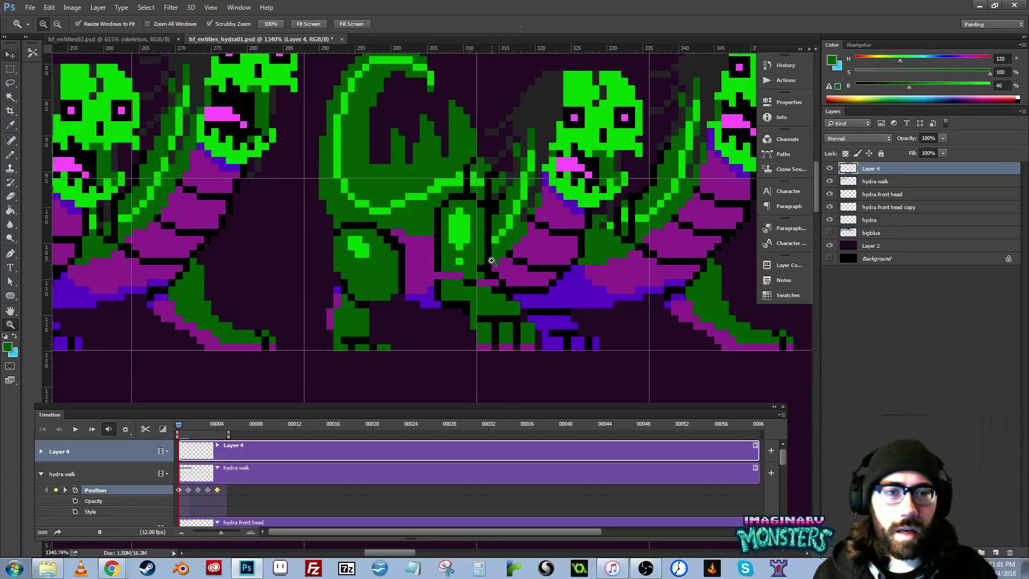
- Fill the gap left across the fifth pose's front leg on Layer 4 with dark green and a black outline
{"action": "mouse_move", "coordinate": [464, 295]}
{"action": "left_mouse_down"}
{"action": "mouse_move", "coordinate": [482, 295]}
{"action": "mouse_move", "coordinate": [474, 280]}
{"action": "mouse_move", "coordinate": [489, 281]}
{"action": "left_mouse_up"}
{"action": "key", "text": "b"}
{"action": "left_click", "coordinate": [429, 259], "text": "alt"}
{"action": "left_click", "coordinate": [432, 272]}
{"action": "left_click", "coordinate": [442, 264], "text": "alt"}
{"action": "left_click", "coordinate": [458, 275], "text": "alt"}
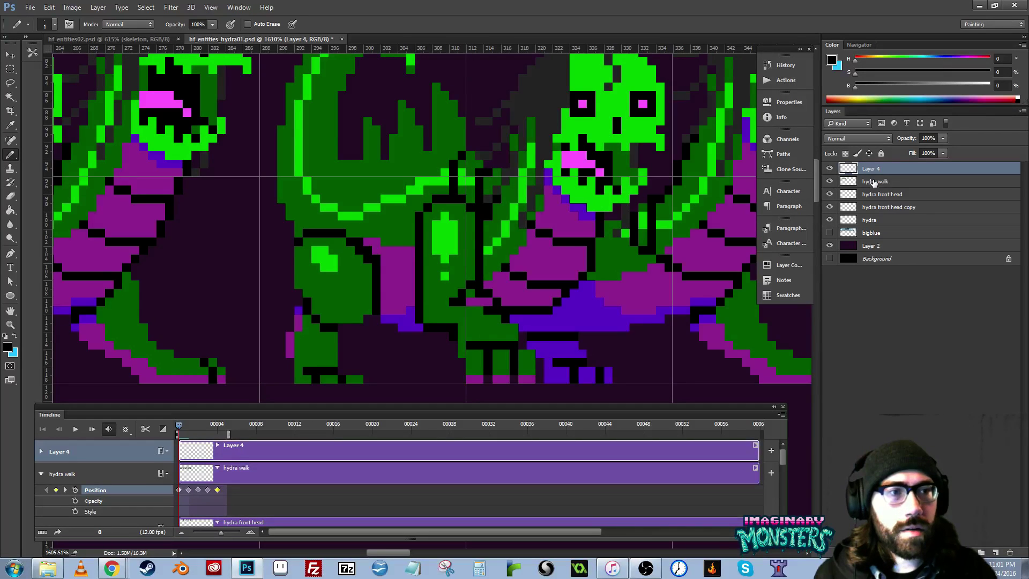
- Repaint the neck edge beside the fifth pose's leg joint in purple on the hydra walk layer
{"action": "left_click", "coordinate": [873, 183]}
{"action": "left_click", "coordinate": [494, 286], "text": "alt"}
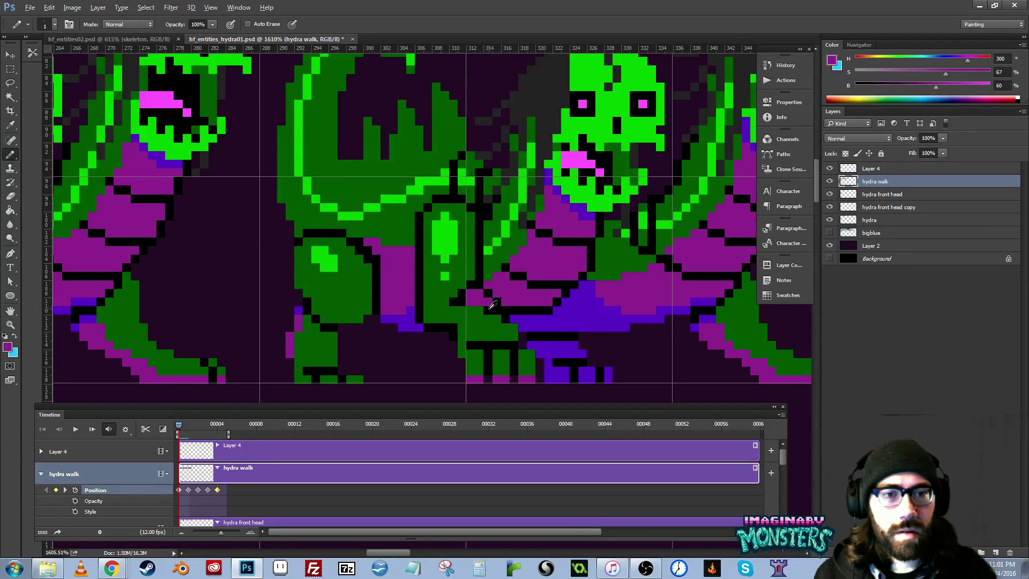
{"action": "left_click_drag", "start_coordinate": [483, 299], "coordinate": [488, 278]}
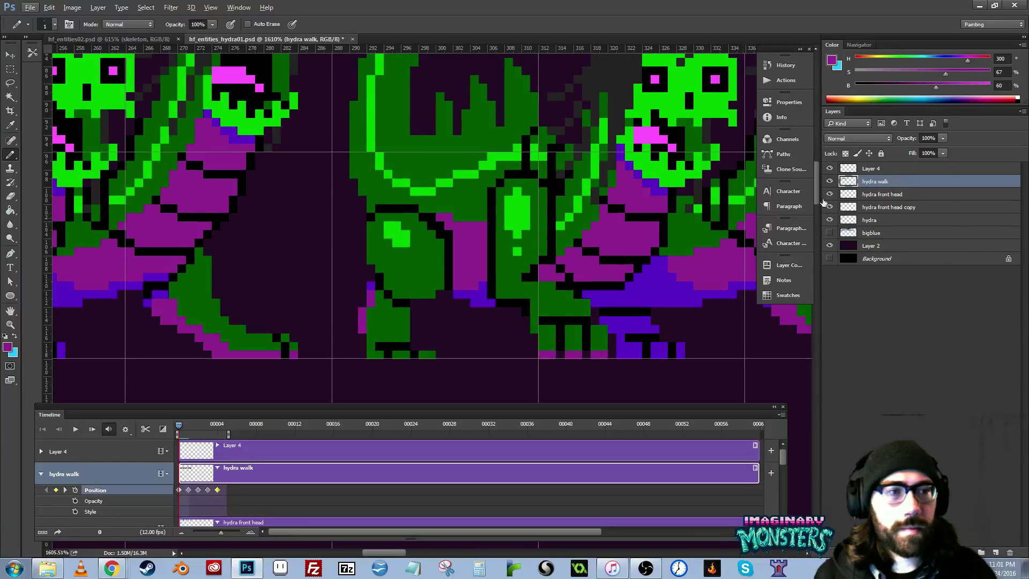
- Check the fifth pose's leg joint on Layer 4, then merge Layer 4 into the hydra walk layer
{"action": "left_click", "coordinate": [874, 168]}
{"action": "key", "text": "e"}
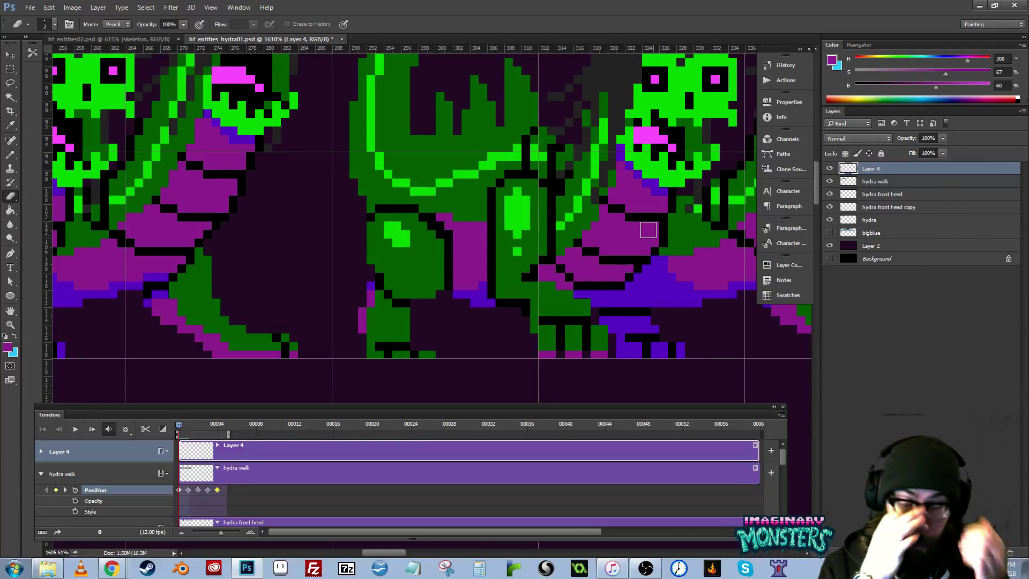
{"action": "mouse_move", "coordinate": [525, 268]}
{"action": "left_mouse_down"}
{"action": "mouse_move", "coordinate": [677, 307]}
{"action": "mouse_move", "coordinate": [803, 284]}
{"action": "mouse_move", "coordinate": [680, 300]}
{"action": "mouse_move", "coordinate": [568, 268]}
{"action": "left_mouse_up"}
{"action": "key", "text": "v"}
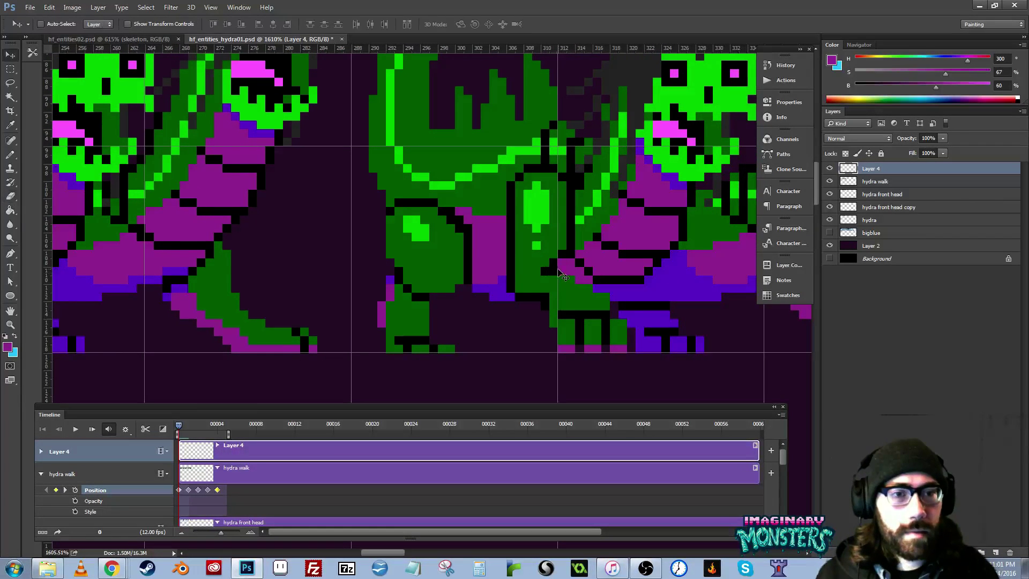
{"action": "key", "text": "b"}
{"action": "left_click", "coordinate": [557, 271], "text": "alt"}
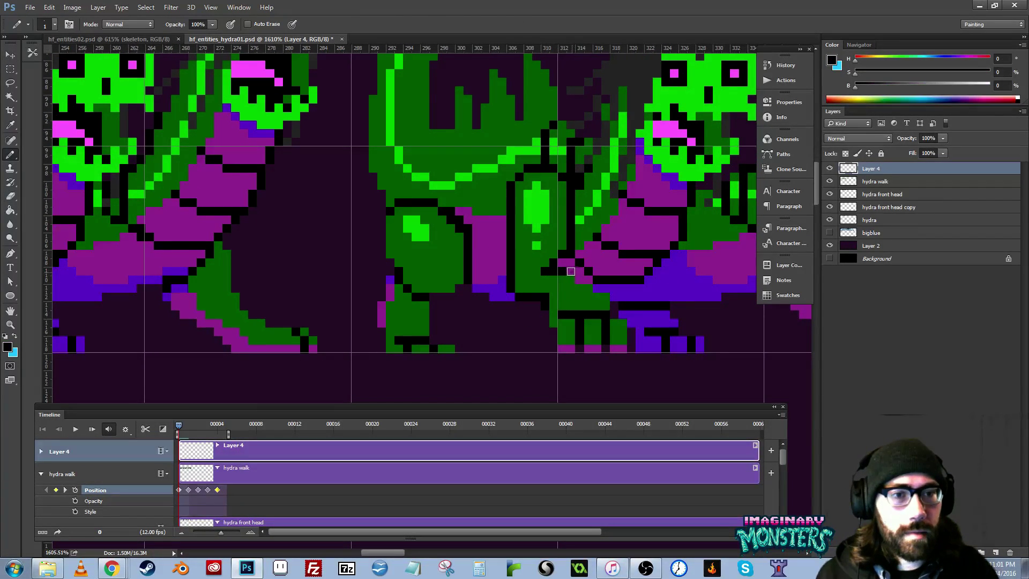
{"action": "key", "text": "z"}
{"action": "mouse_move", "coordinate": [607, 302]}
{"action": "left_mouse_down"}
{"action": "mouse_move", "coordinate": [487, 315]}
{"action": "mouse_move", "coordinate": [503, 336]}
{"action": "mouse_move", "coordinate": [428, 328]}
{"action": "mouse_move", "coordinate": [507, 328]}
{"action": "left_mouse_up"}
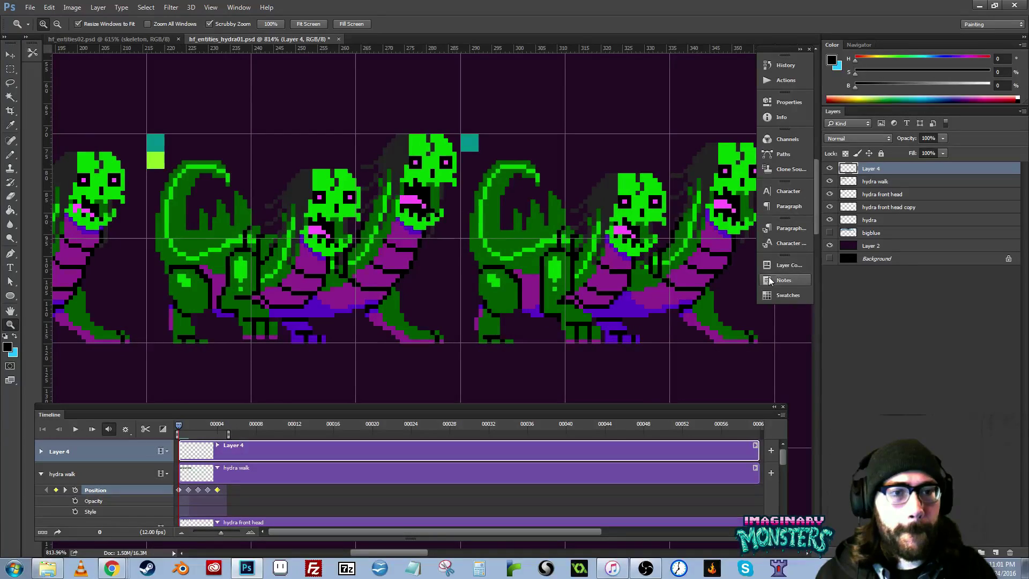
{"action": "key", "text": "Delete"}
- Play the walk-cycle preview in close-up and again zoomed out, then stop it on the first frame
{"action": "left_click_drag", "start_coordinate": [417, 381], "coordinate": [564, 335]}
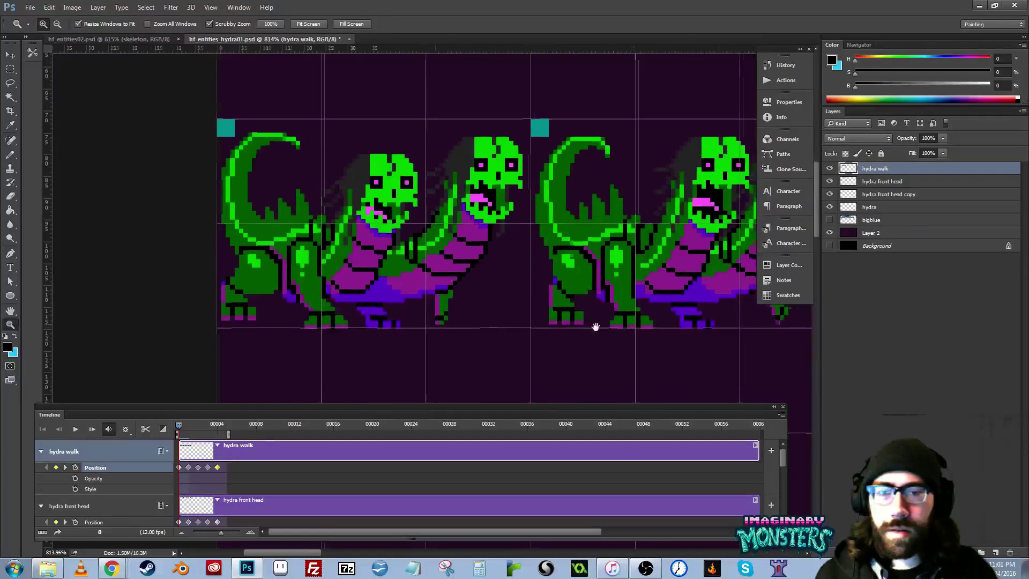
{"action": "key", "text": "space"}
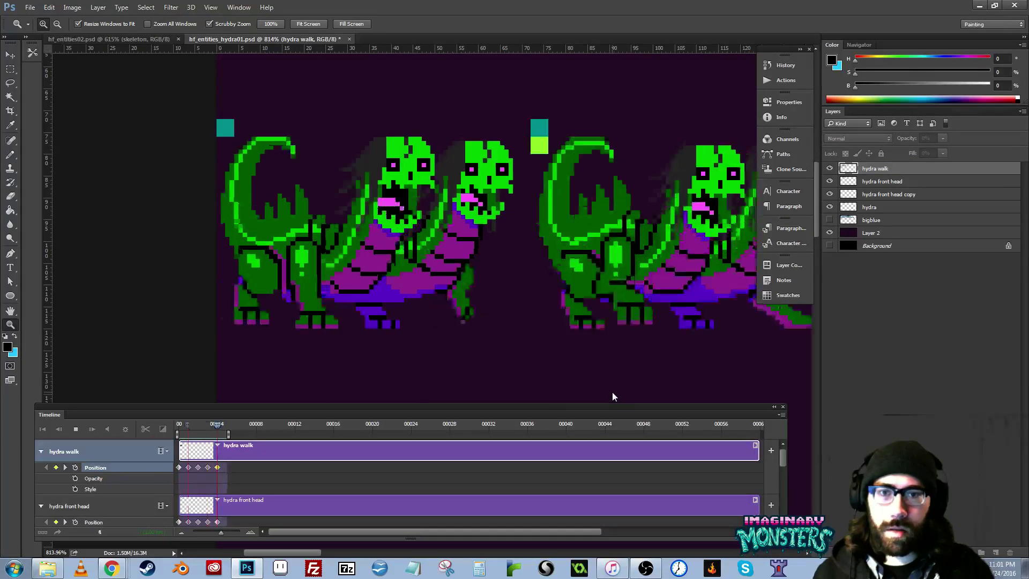
{"action": "key", "text": "space"}
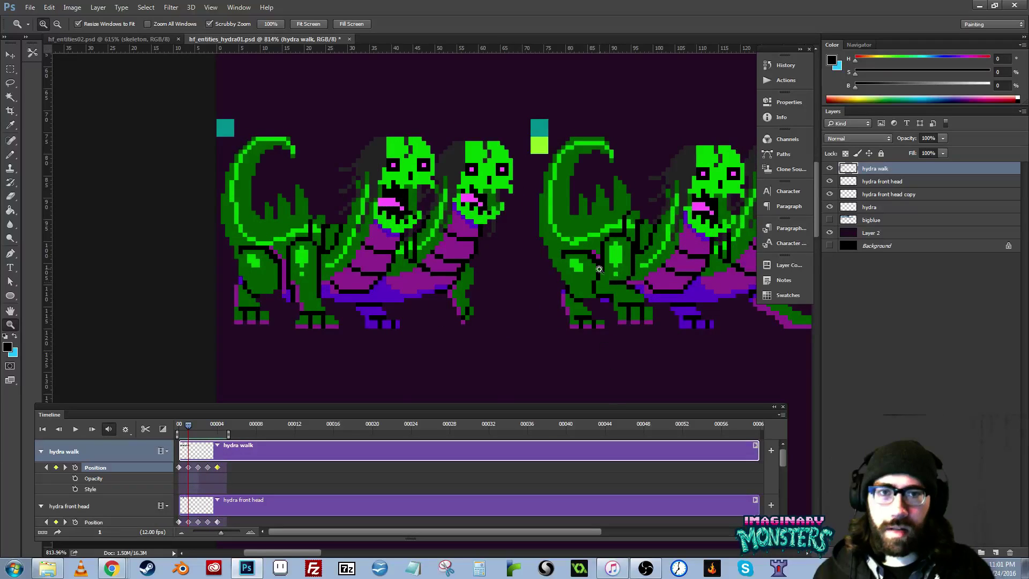
{"action": "left_click_drag", "start_coordinate": [612, 388], "coordinate": [476, 336]}
{"action": "scroll", "coordinate": [477, 336], "scroll_direction": "down", "scroll_amount": 6}
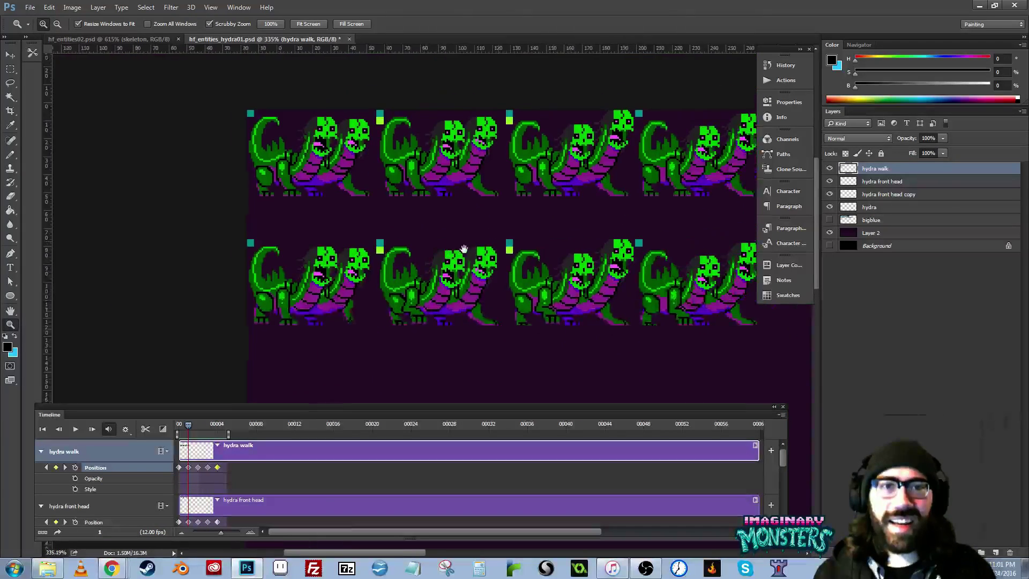
{"action": "key", "text": "ctrl+r"}
{"action": "key", "text": "space"}
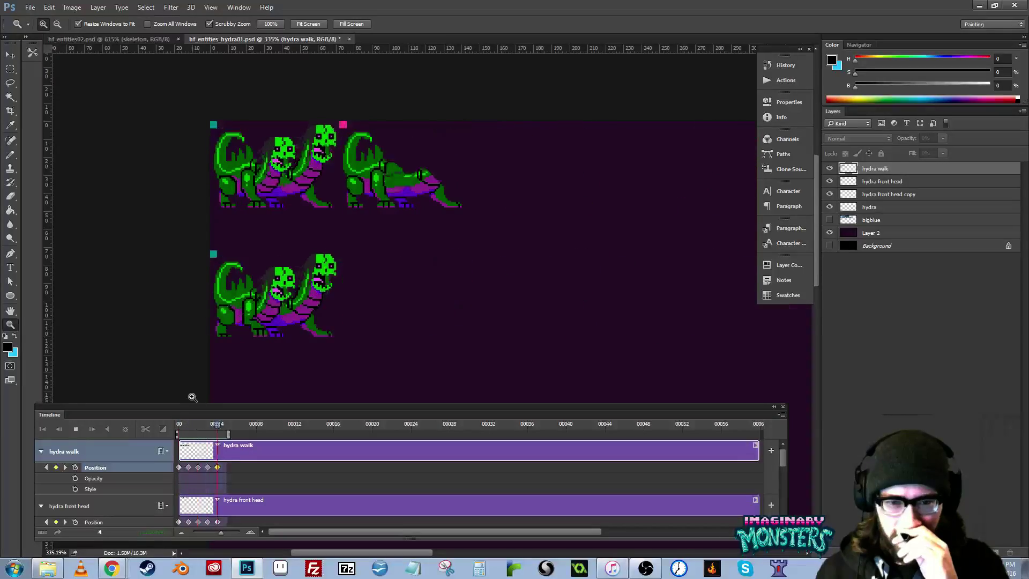
{"action": "key", "text": "space"}
{"action": "left_click_drag", "start_coordinate": [356, 339], "coordinate": [297, 290]}
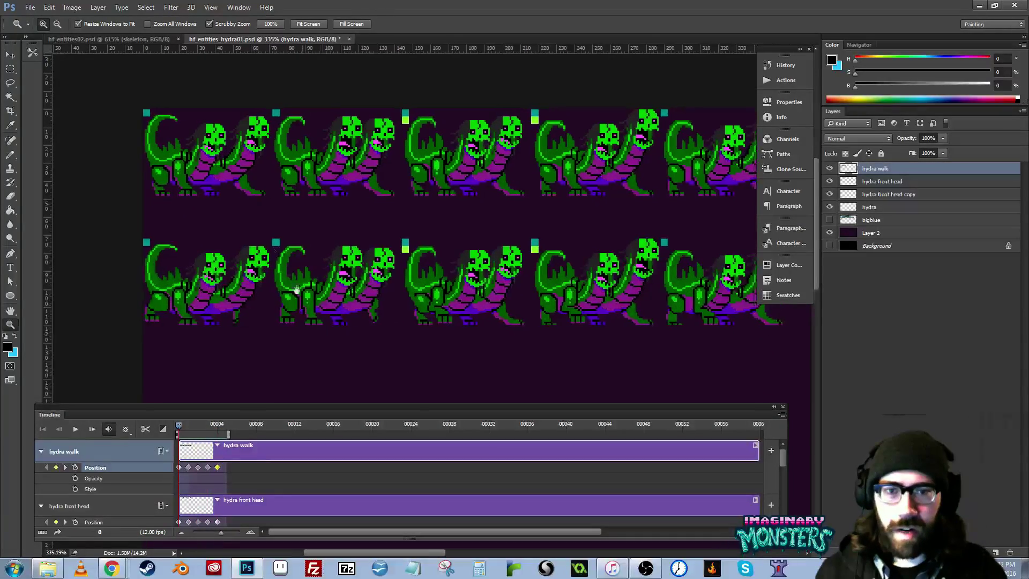
- Examine the front and back legs of the walk poses up close, comparing each pose with its neighbours
{"action": "mouse_move", "coordinate": [224, 286]}
{"action": "left_mouse_down"}
{"action": "mouse_move", "coordinate": [263, 284]}
{"action": "mouse_move", "coordinate": [213, 276]}
{"action": "left_mouse_up"}
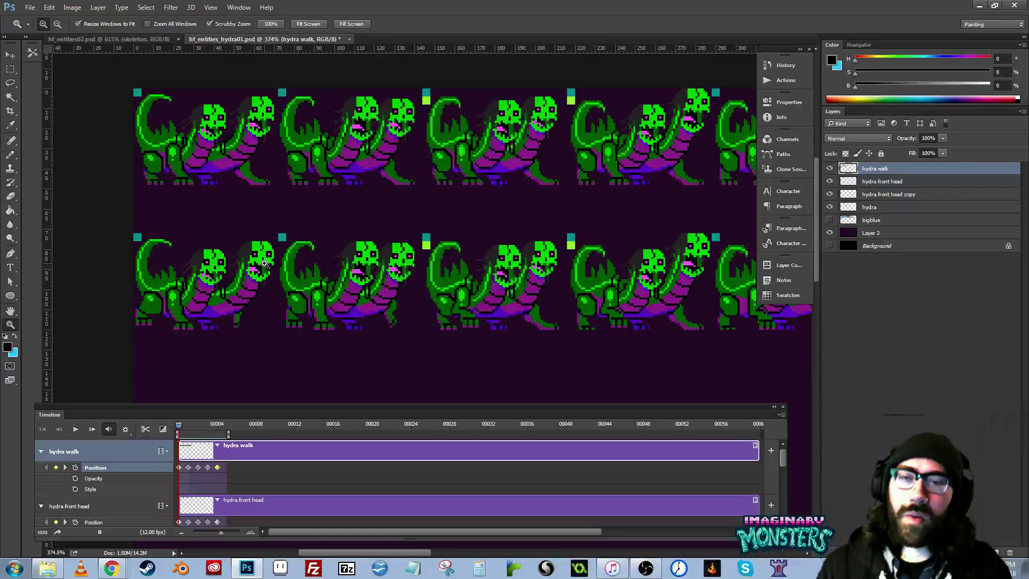
{"action": "left_click_drag", "start_coordinate": [325, 295], "coordinate": [348, 281]}
{"action": "left_click_drag", "start_coordinate": [259, 288], "coordinate": [281, 322]}
{"action": "left_click_drag", "start_coordinate": [592, 300], "coordinate": [351, 249]}
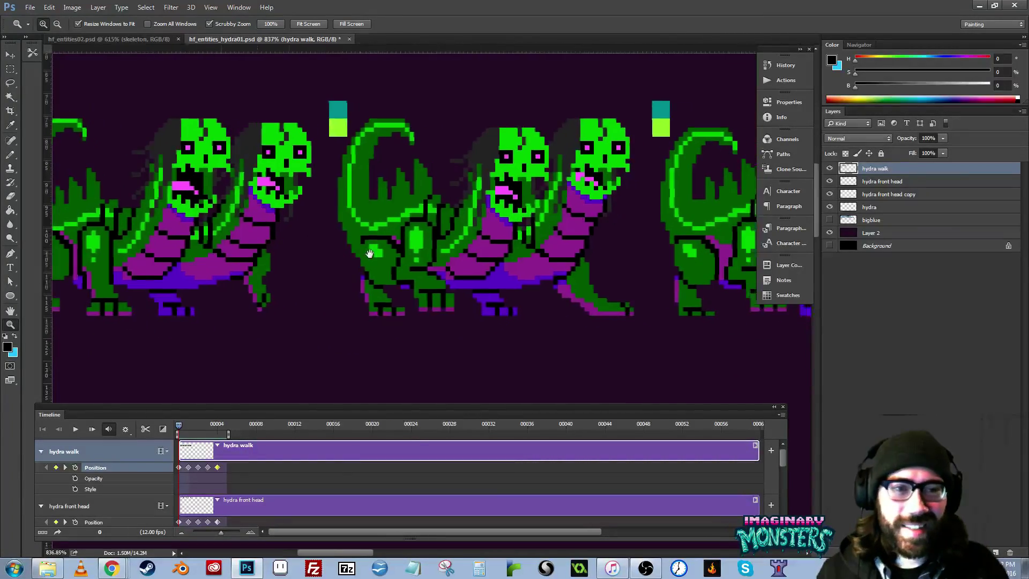
{"action": "left_click_drag", "start_coordinate": [532, 287], "coordinate": [134, 264]}
{"action": "left_click_drag", "start_coordinate": [258, 265], "coordinate": [729, 281]}
{"action": "left_click_drag", "start_coordinate": [490, 273], "coordinate": [620, 280]}
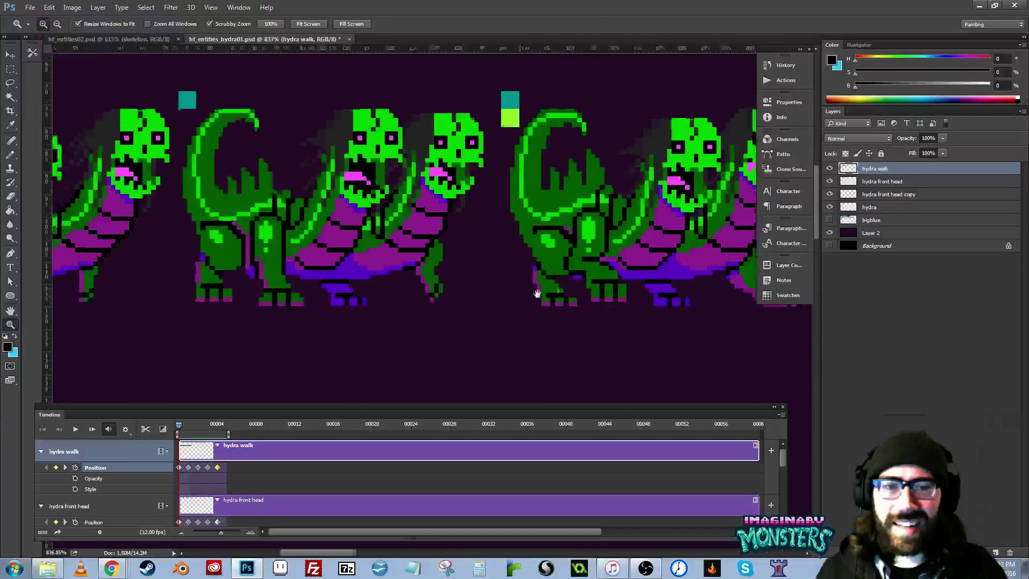
{"action": "mouse_move", "coordinate": [530, 295]}
{"action": "left_mouse_down"}
{"action": "mouse_move", "coordinate": [749, 290]}
{"action": "mouse_move", "coordinate": [565, 289]}
{"action": "mouse_move", "coordinate": [466, 271]}
{"action": "mouse_move", "coordinate": [500, 287]}
{"action": "left_mouse_up"}
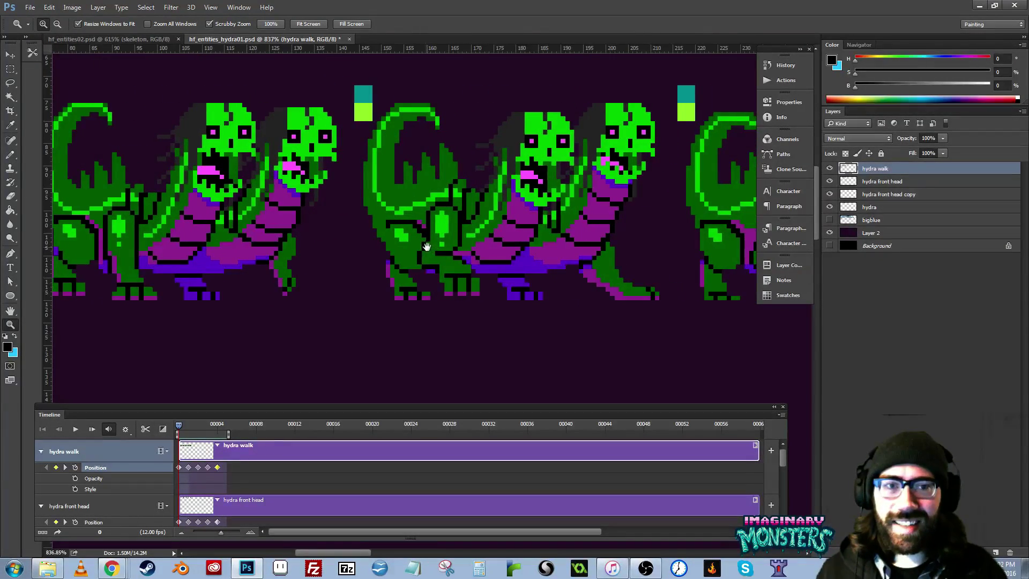
{"action": "left_click_drag", "start_coordinate": [424, 245], "coordinate": [543, 297]}
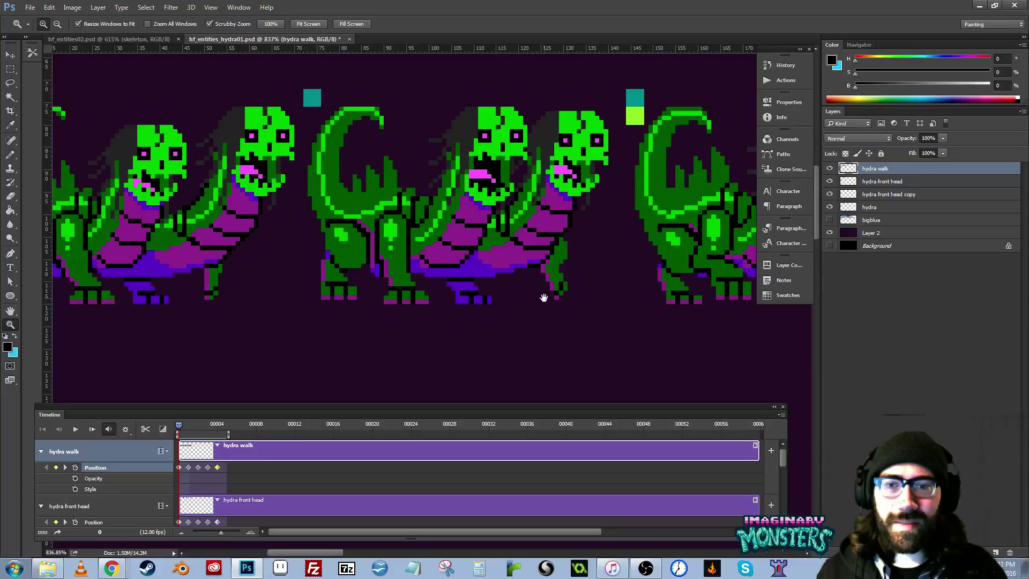
{"action": "left_click_drag", "start_coordinate": [198, 264], "coordinate": [456, 289]}
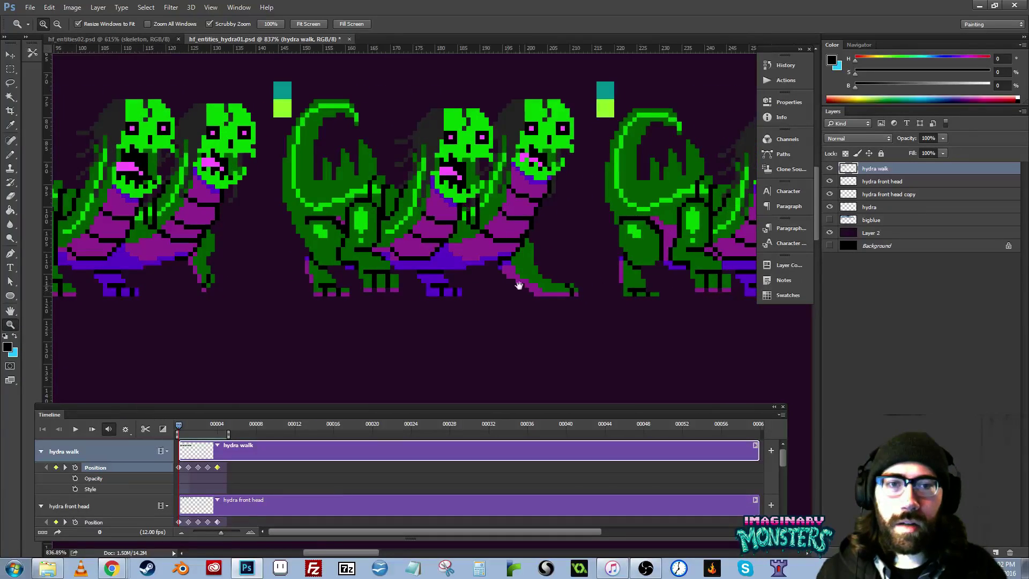
{"action": "left_click_drag", "start_coordinate": [563, 290], "coordinate": [266, 286]}
- Select the fourth pose's extended far front foot on the hydra walk layer and nudge it to the left
{"action": "mouse_move", "coordinate": [542, 283]}
{"action": "left_mouse_down"}
{"action": "mouse_move", "coordinate": [411, 292]}
{"action": "mouse_move", "coordinate": [466, 273]}
{"action": "mouse_move", "coordinate": [410, 290]}
{"action": "mouse_move", "coordinate": [504, 322]}
{"action": "mouse_move", "coordinate": [479, 274]}
{"action": "left_mouse_up"}
{"action": "key", "text": "l"}
{"action": "key", "text": "v"}
{"action": "key", "text": "Left"}
{"action": "key", "text": "Left"}
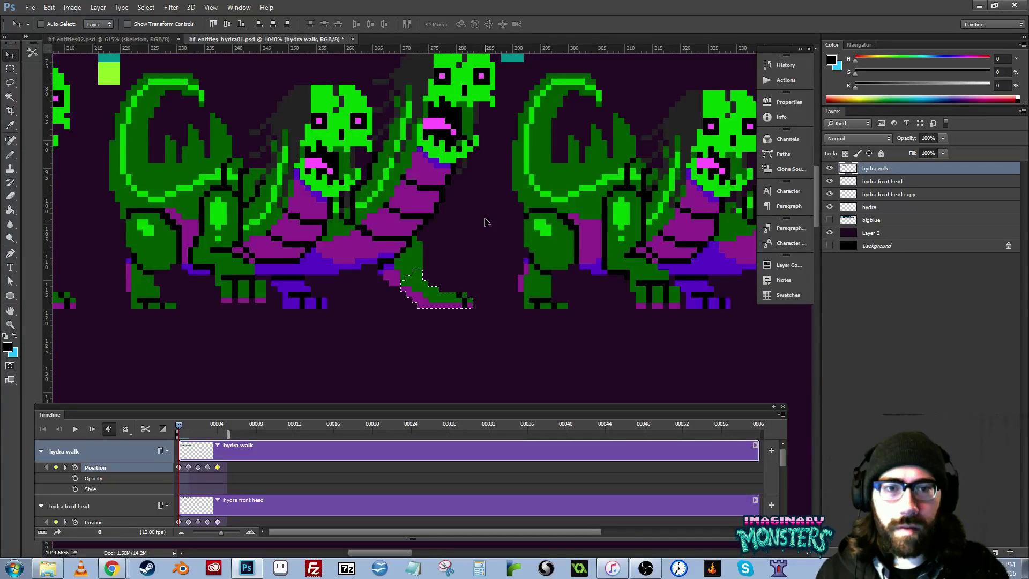
- Deselect the foot and touch up the joint of the fourth pose's far front leg in dark green
{"action": "key", "text": "ctrl+d"}
{"action": "key", "text": "b"}
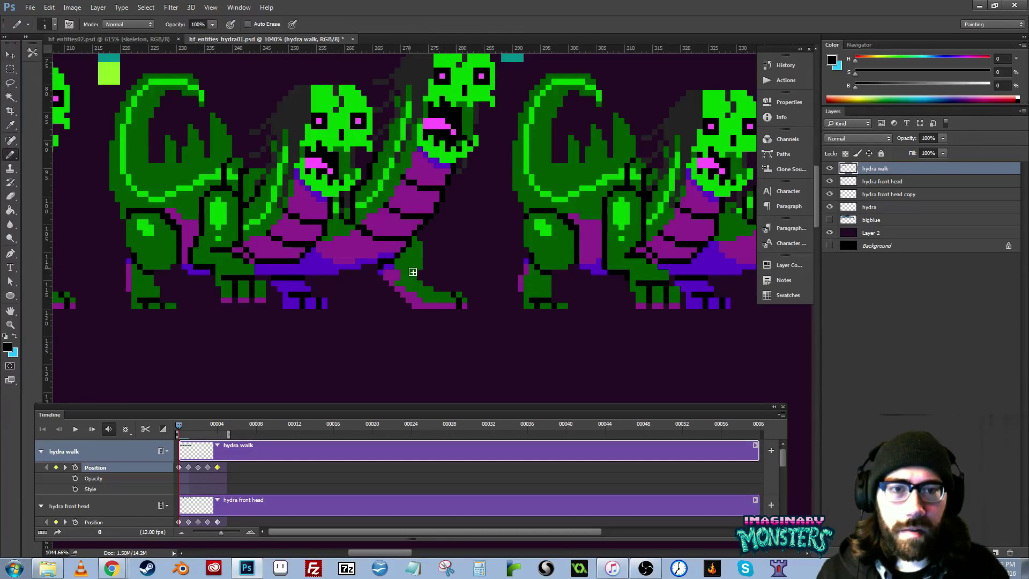
{"action": "left_click", "coordinate": [406, 273], "text": "alt"}
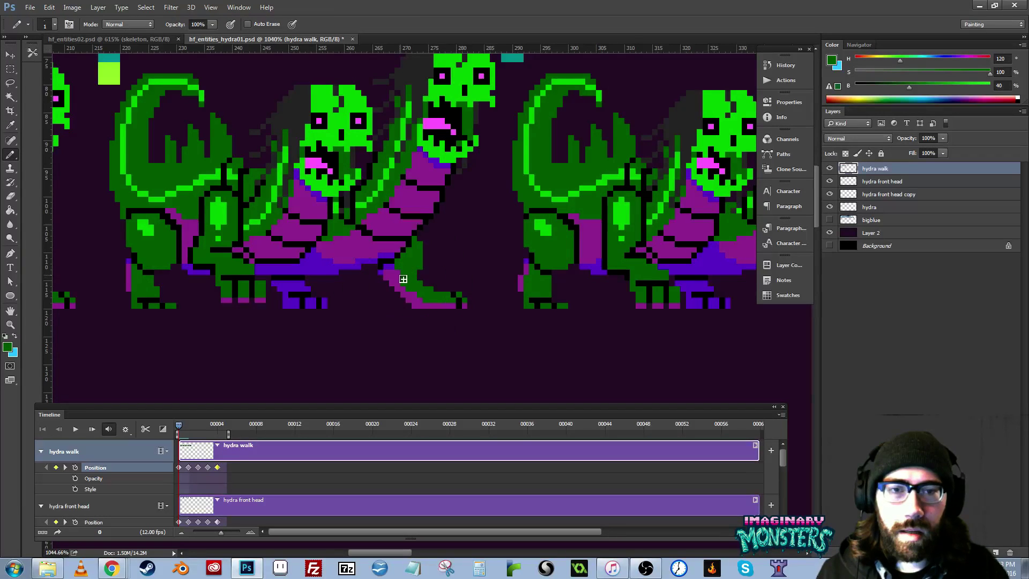
{"action": "left_click_drag", "start_coordinate": [417, 268], "coordinate": [400, 292]}
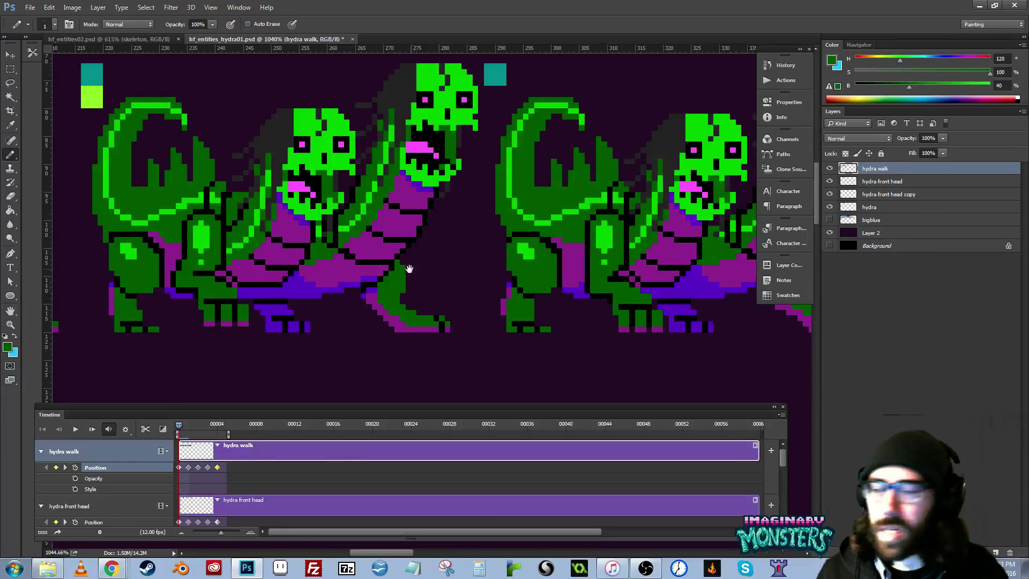
{"action": "left_click_drag", "start_coordinate": [462, 290], "coordinate": [425, 288]}
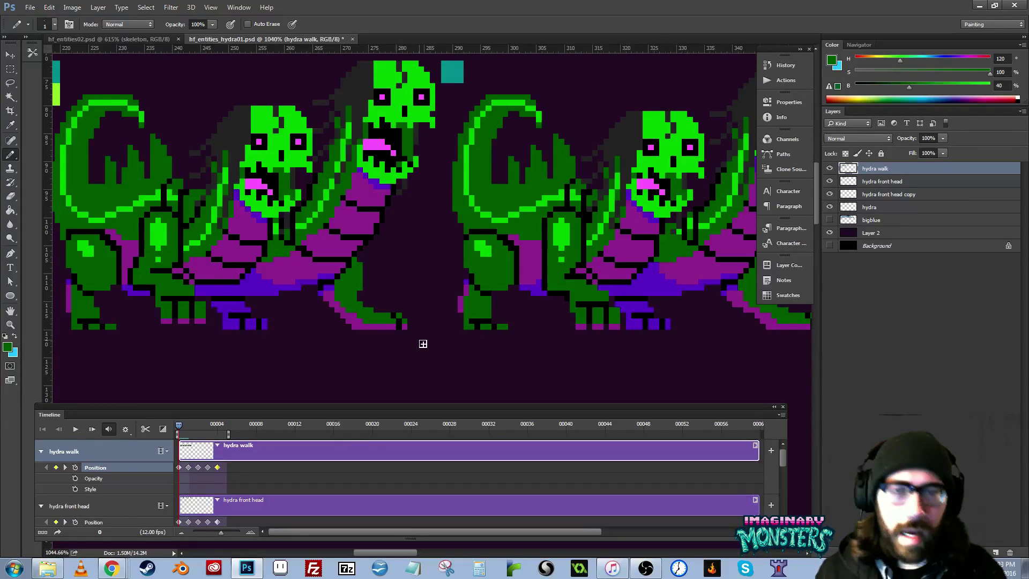
{"action": "left_click", "coordinate": [213, 8]}
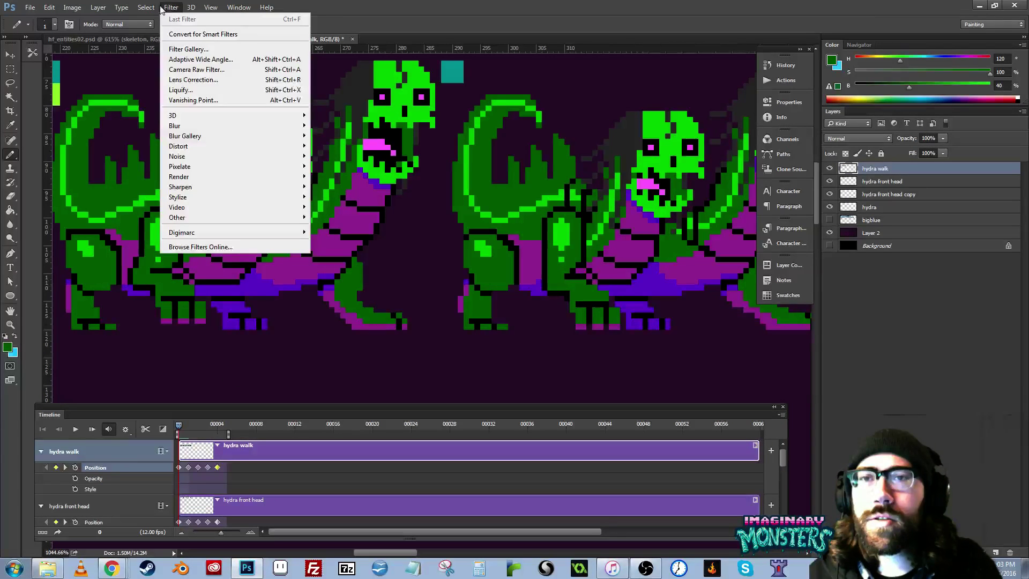
- Examine the legs of the walk poses from the fifth pose back to the second, comparing each with its neighbours
{"action": "mouse_move", "coordinate": [98, 8]}
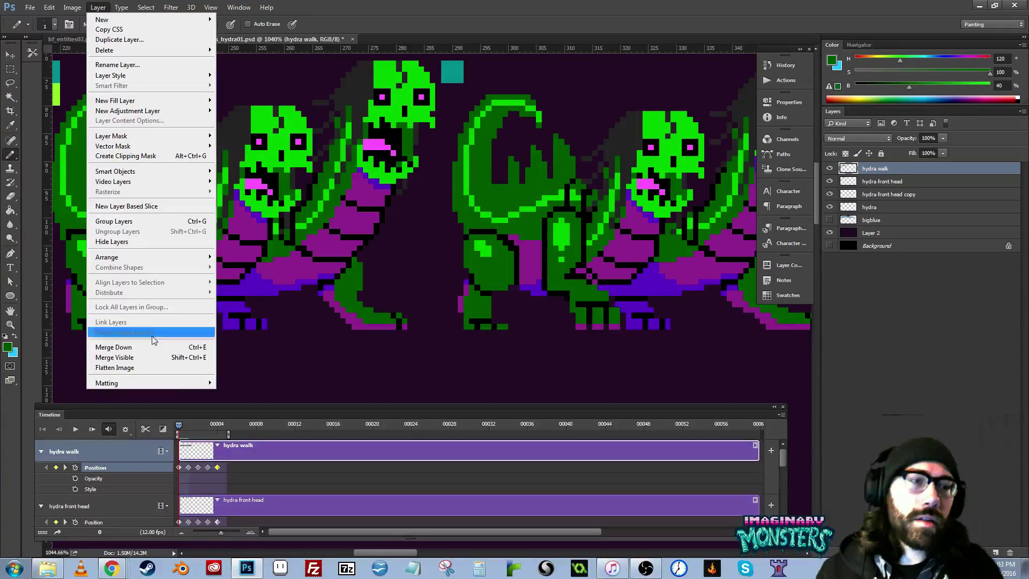
{"action": "left_click", "coordinate": [347, 12]}
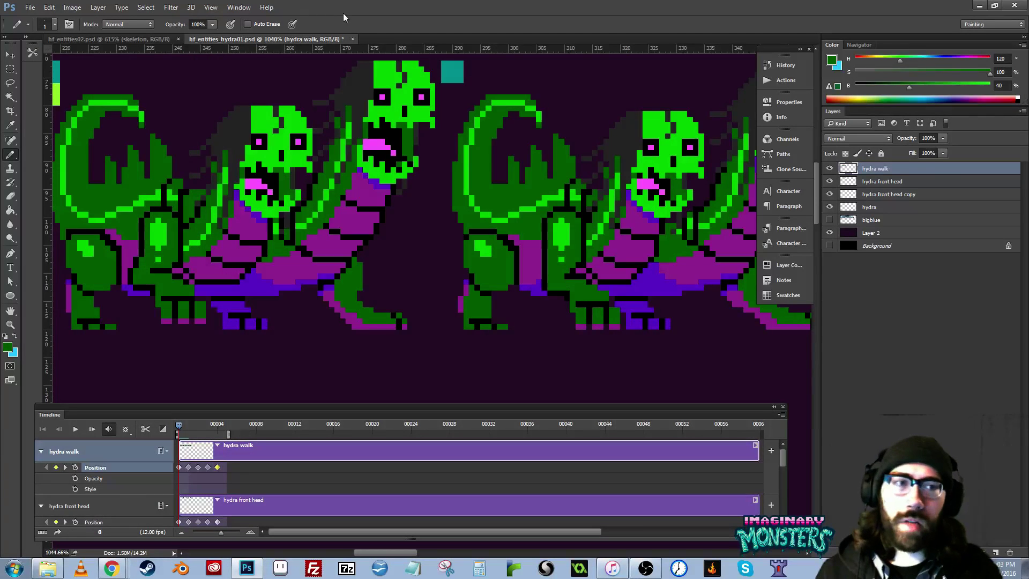
{"action": "left_click_drag", "start_coordinate": [504, 272], "coordinate": [427, 294]}
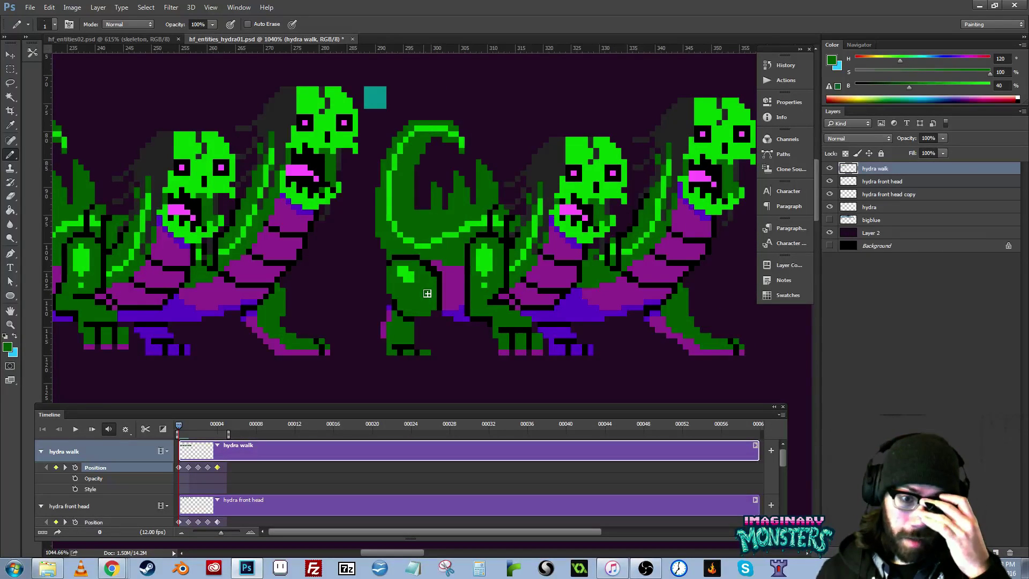
{"action": "left_click_drag", "start_coordinate": [377, 310], "coordinate": [673, 281]}
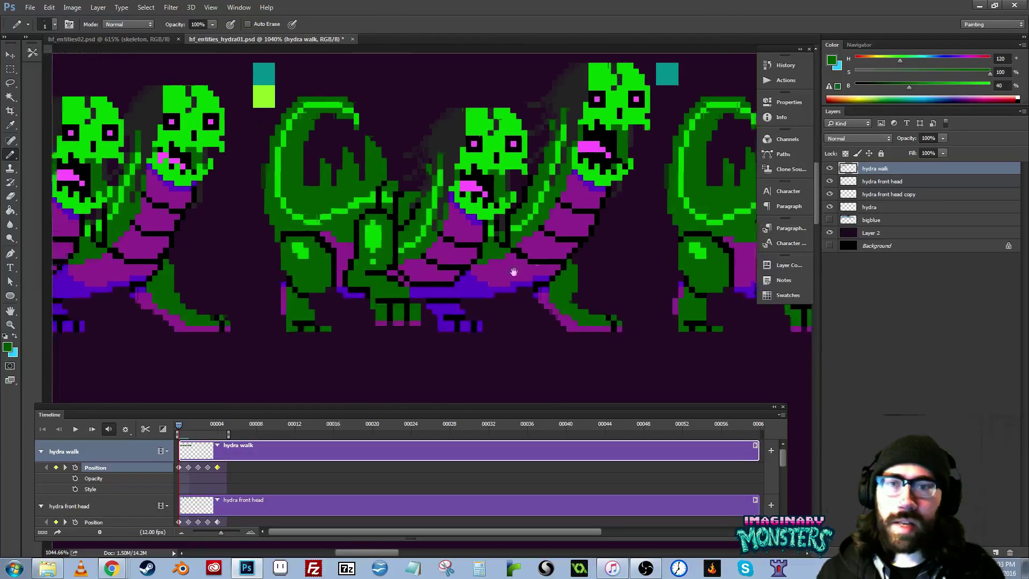
{"action": "left_click_drag", "start_coordinate": [490, 273], "coordinate": [659, 282]}
{"action": "key", "text": "v"}
{"action": "left_click_drag", "start_coordinate": [259, 295], "coordinate": [430, 299]}
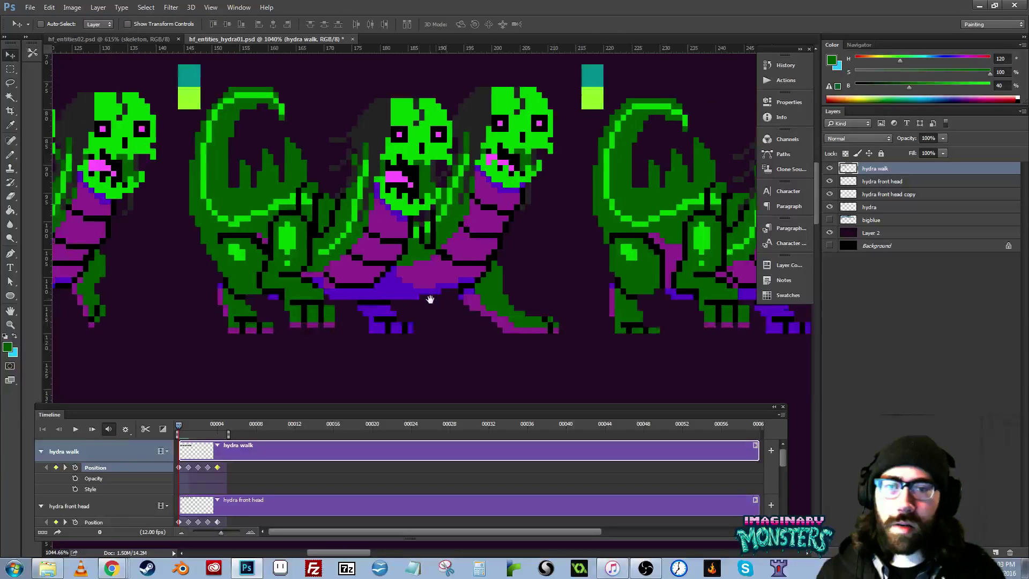
{"action": "left_click_drag", "start_coordinate": [333, 293], "coordinate": [424, 289]}
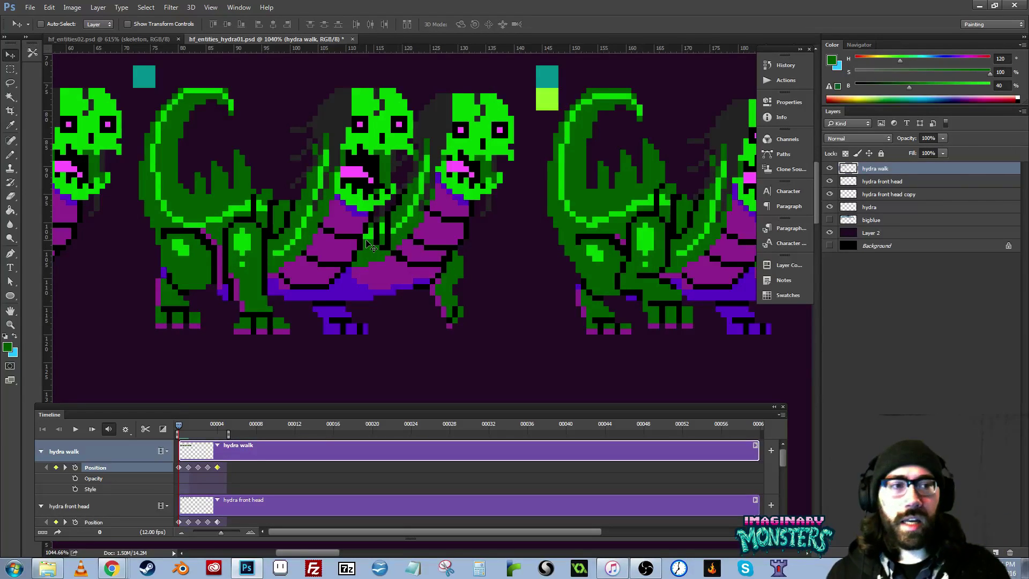
{"action": "double_click", "coordinate": [900, 246]}
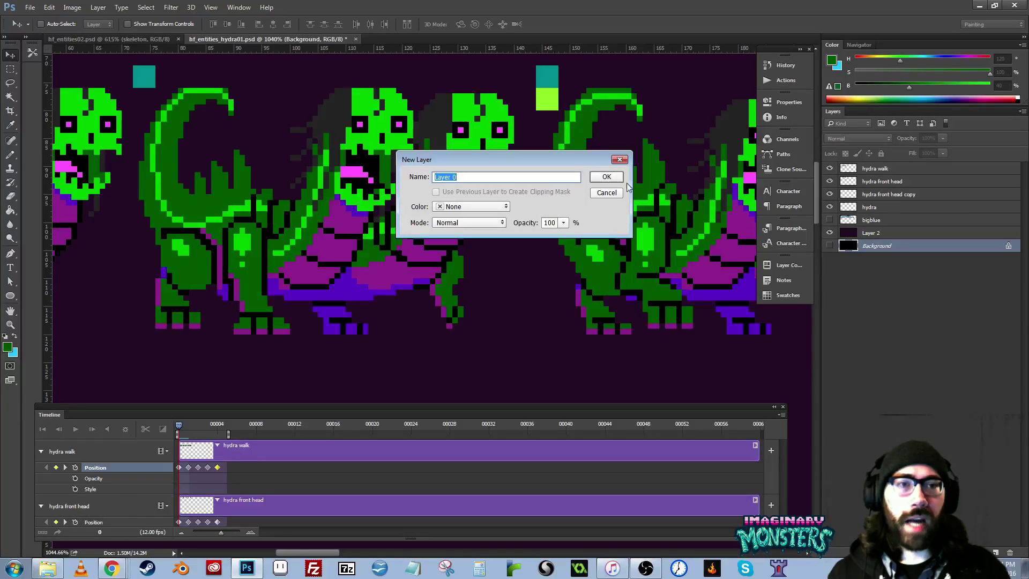
{"action": "left_click", "coordinate": [600, 180]}
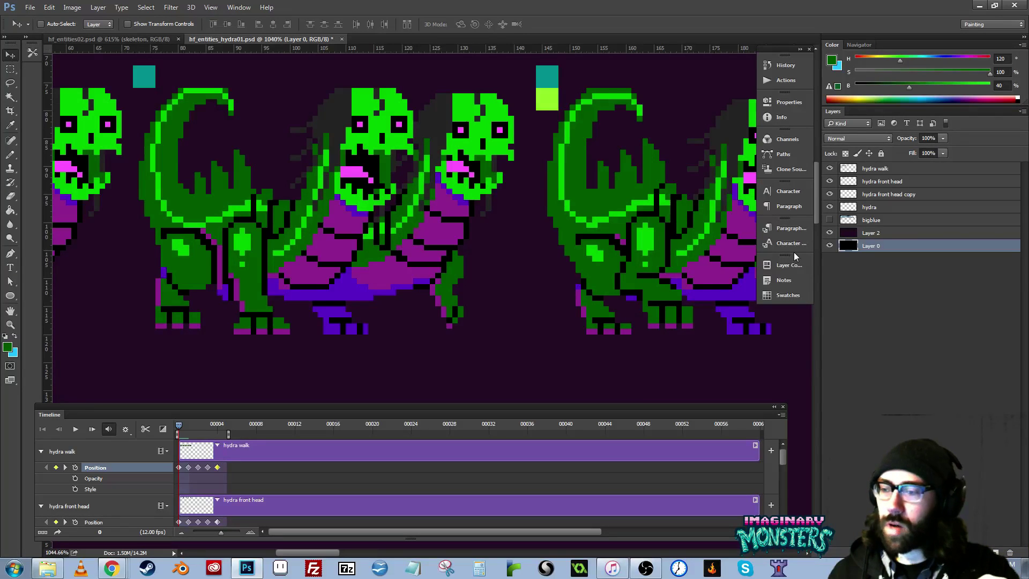
{"action": "key", "text": "ctrl+z"}
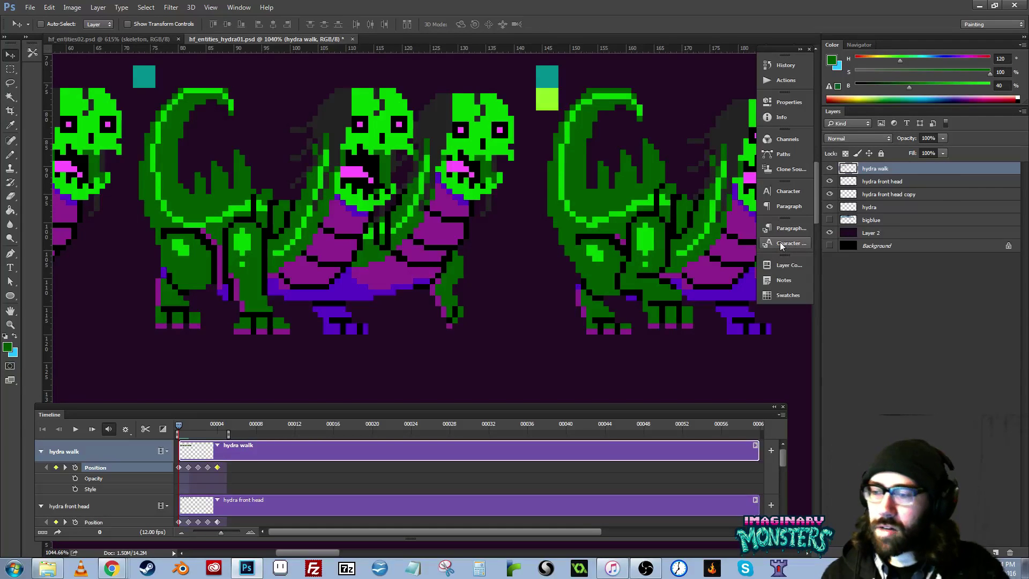
- Examine the front and back leg positions across the second to fifth walk poses, following how each pose leads into the next
{"action": "left_click_drag", "start_coordinate": [515, 280], "coordinate": [423, 287]}
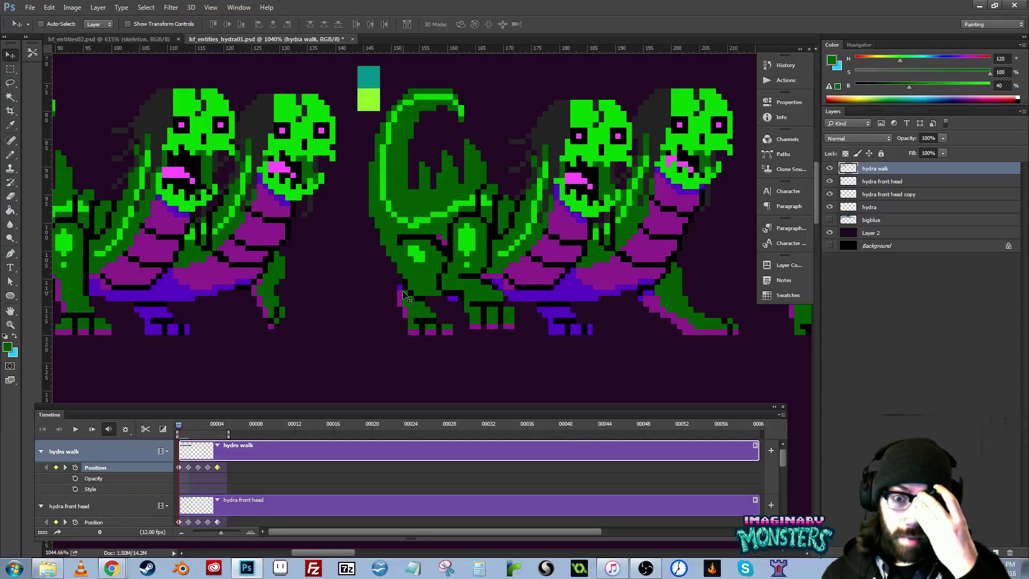
{"action": "left_click_drag", "start_coordinate": [426, 268], "coordinate": [462, 286]}
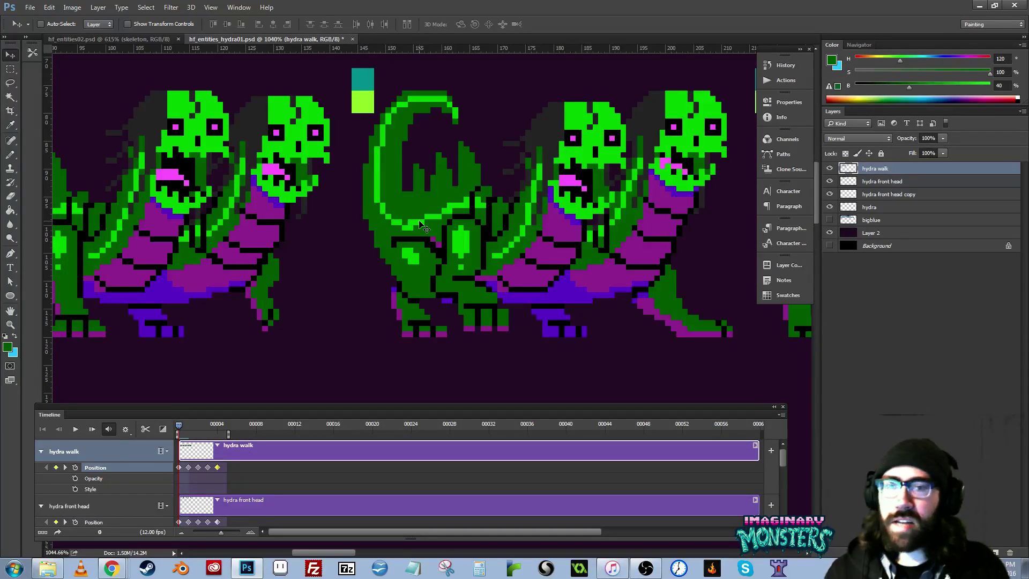
{"action": "left_click_drag", "start_coordinate": [326, 280], "coordinate": [525, 259]}
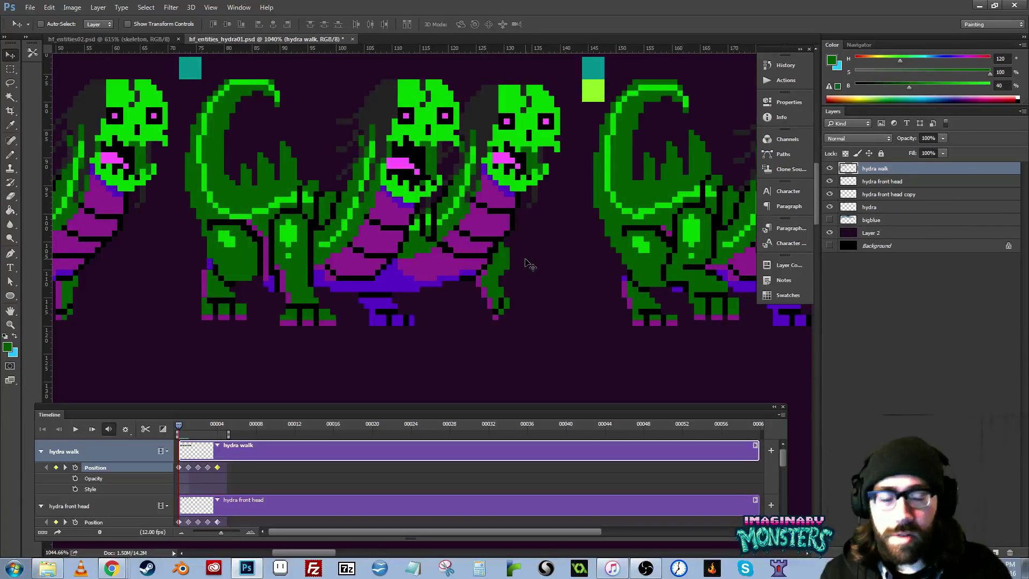
{"action": "left_click_drag", "start_coordinate": [665, 307], "coordinate": [420, 298]}
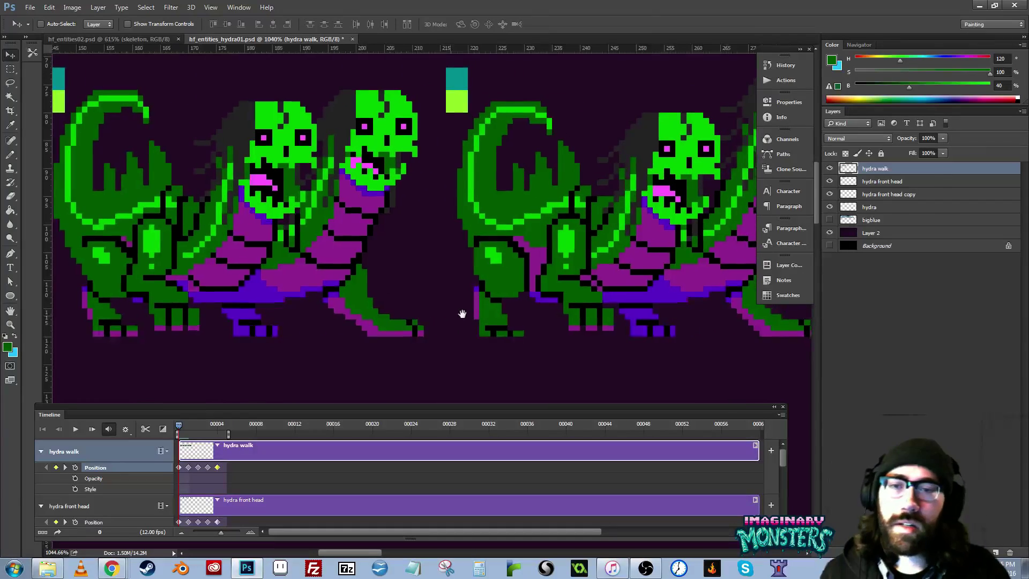
{"action": "mouse_move", "coordinate": [181, 427]}
{"action": "left_mouse_down"}
{"action": "mouse_move", "coordinate": [225, 428]}
{"action": "mouse_move", "coordinate": [178, 427]}
{"action": "left_mouse_up"}
{"action": "scroll", "coordinate": [401, 329], "scroll_direction": "left", "scroll_amount": 12}
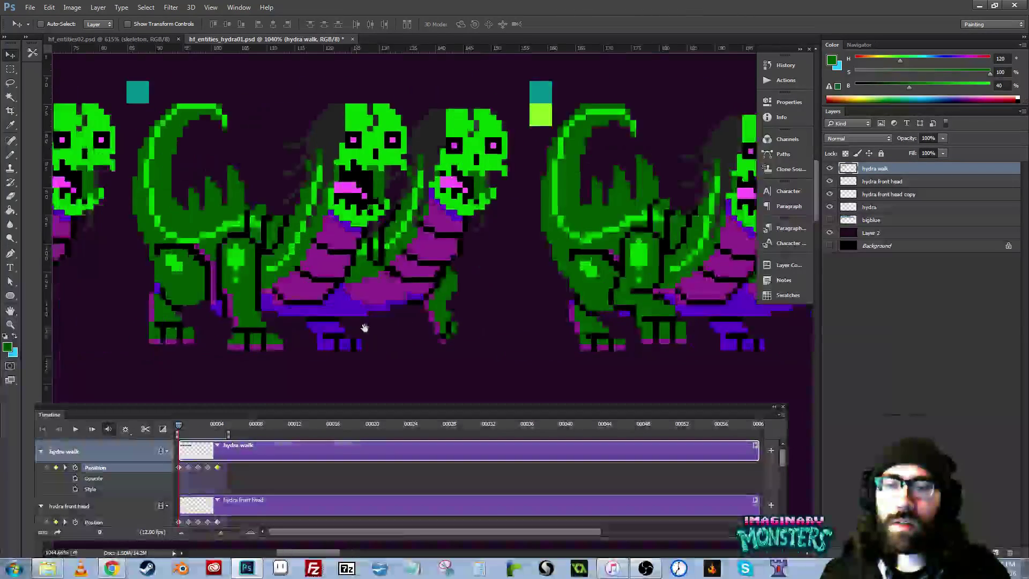
{"action": "scroll", "coordinate": [504, 328], "scroll_direction": "right", "scroll_amount": 15}
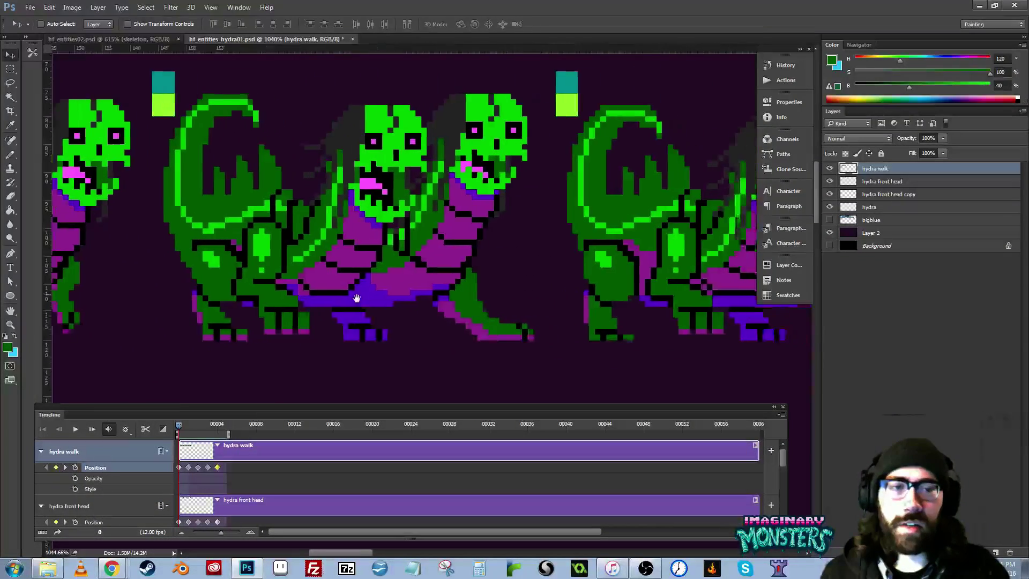
{"action": "scroll", "coordinate": [351, 310], "scroll_direction": "right", "scroll_amount": 11}
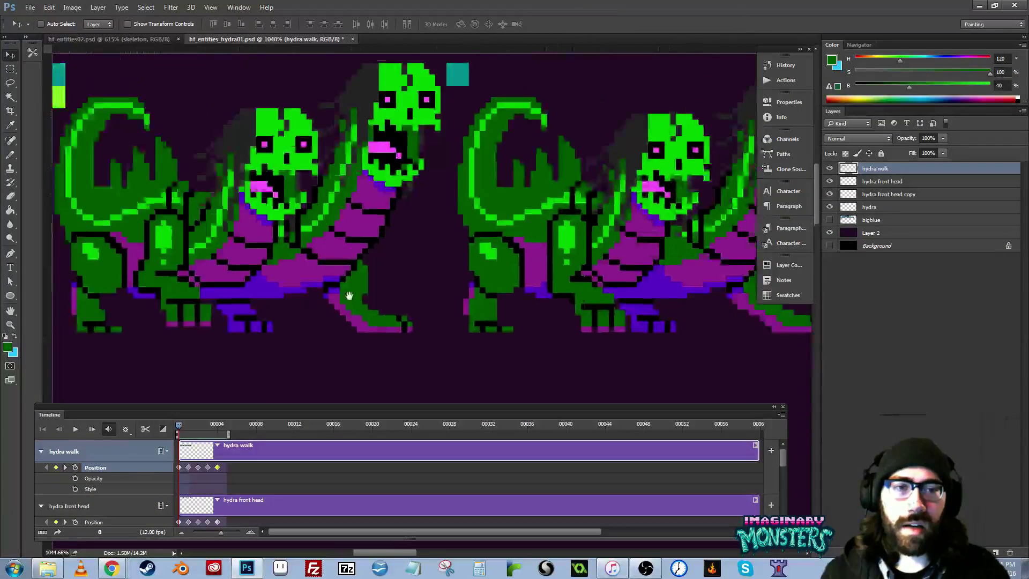
{"action": "scroll", "coordinate": [423, 275], "scroll_direction": "left", "scroll_amount": 2}
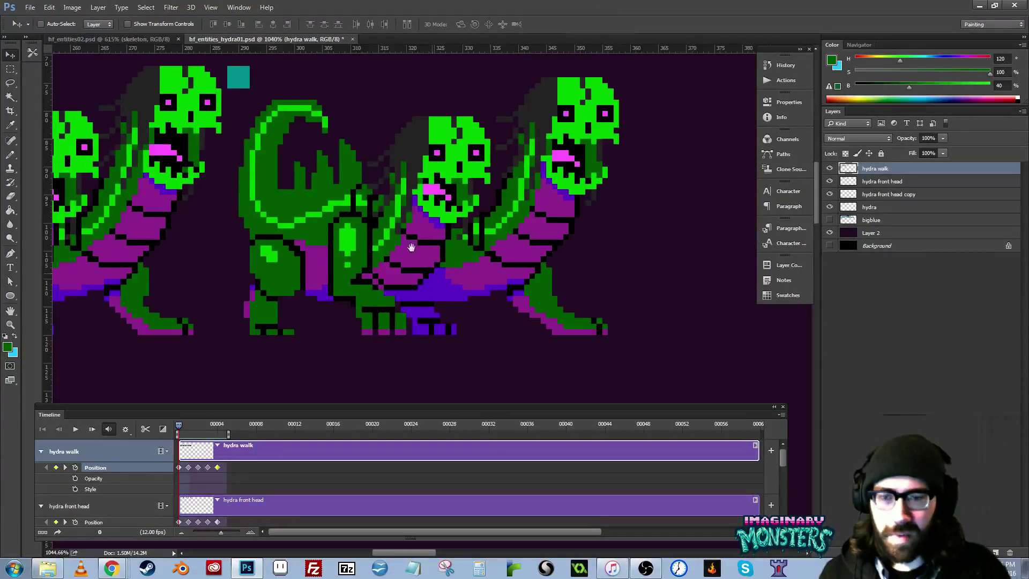
{"action": "scroll", "coordinate": [411, 247], "scroll_direction": "left", "scroll_amount": 3}
- Show the grid, copy the fourth pose's far front leg onto the fifth pose, and erase the old leg pixels beside it
{"action": "key", "text": "l"}
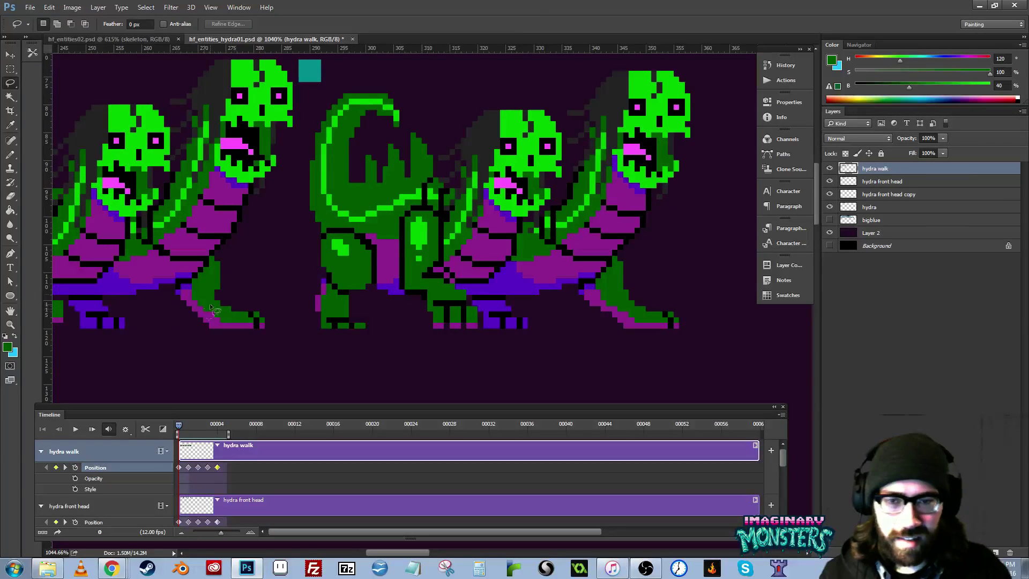
{"action": "key", "text": "ctrl+apostrophe"}
{"action": "left_click_drag", "start_coordinate": [517, 294], "coordinate": [504, 300]}
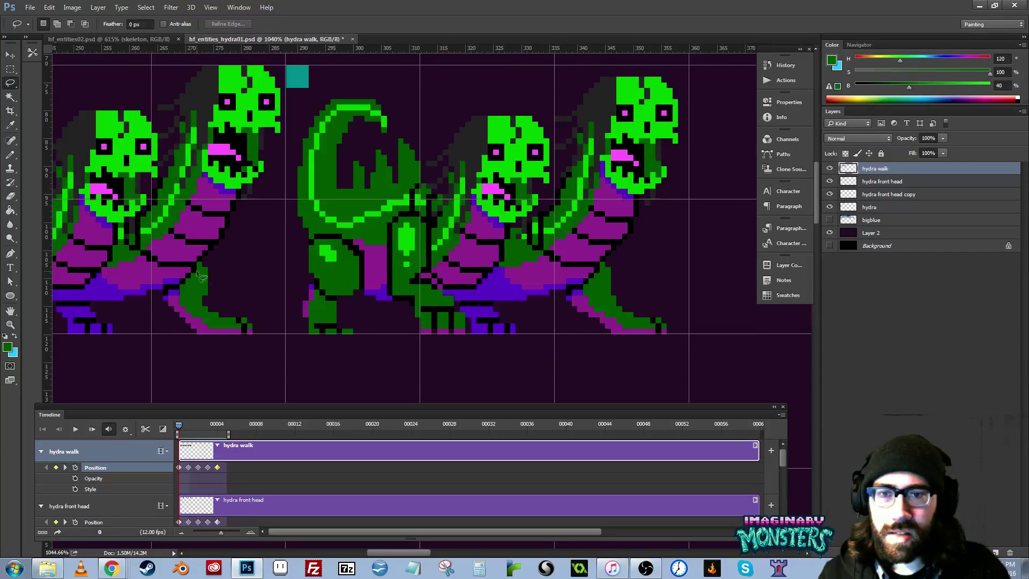
{"action": "mouse_move", "coordinate": [199, 267]}
{"action": "left_mouse_down"}
{"action": "mouse_move", "coordinate": [183, 290]}
{"action": "mouse_move", "coordinate": [264, 361]}
{"action": "mouse_move", "coordinate": [206, 263]}
{"action": "left_mouse_up"}
{"action": "key", "text": "v"}
{"action": "mouse_move", "coordinate": [195, 308]}
{"action": "left_mouse_down"}
{"action": "mouse_move", "coordinate": [618, 326]}
{"action": "mouse_move", "coordinate": [592, 313]}
{"action": "mouse_move", "coordinate": [586, 322]}
{"action": "left_mouse_up"}
{"action": "key", "text": "e"}
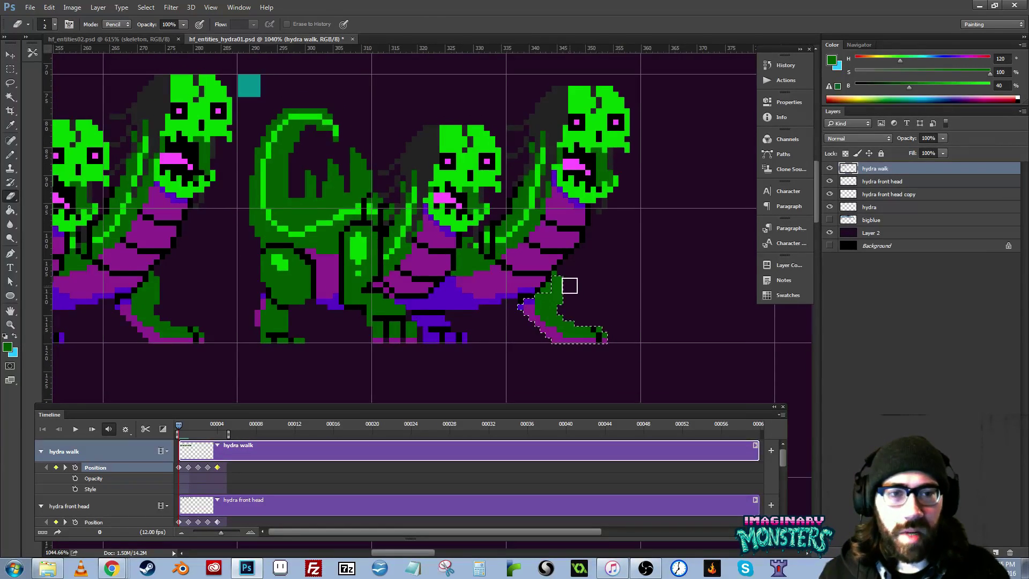
{"action": "left_click_drag", "start_coordinate": [569, 286], "coordinate": [573, 301]}
- Select the lower part of the fifth pose's far front leg, nudge it two pixels to the left and deselect it
{"action": "key", "text": "l"}
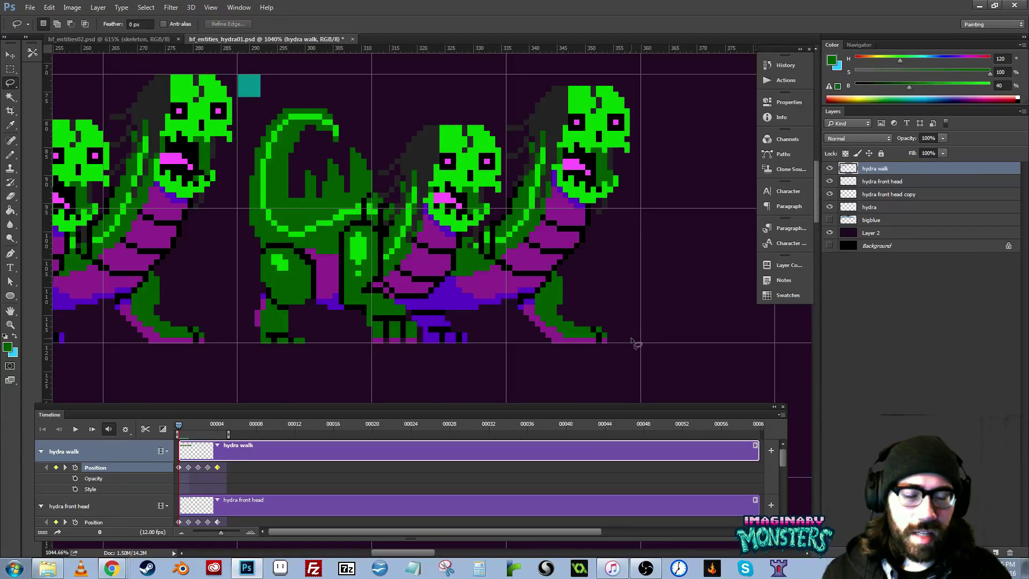
{"action": "mouse_move", "coordinate": [630, 337]}
{"action": "left_mouse_down"}
{"action": "mouse_move", "coordinate": [565, 304]}
{"action": "mouse_move", "coordinate": [539, 309]}
{"action": "mouse_move", "coordinate": [533, 327]}
{"action": "mouse_move", "coordinate": [542, 362]}
{"action": "mouse_move", "coordinate": [626, 392]}
{"action": "left_mouse_up"}
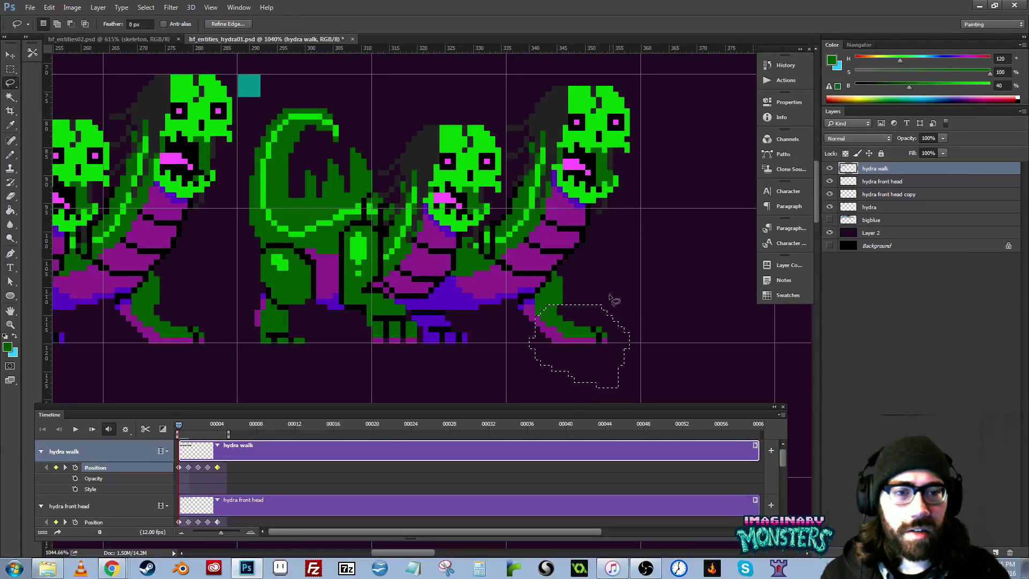
{"action": "key", "text": "v"}
{"action": "key", "text": "Left"}
{"action": "key", "text": "Left"}
{"action": "key", "text": "ctrl+d"}
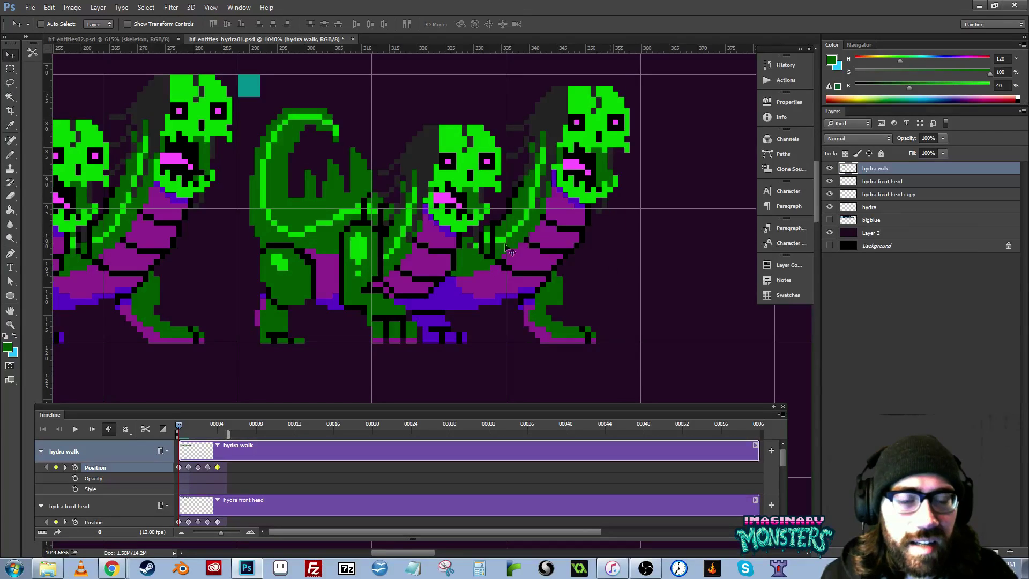
- Touch up the joint of the fifth pose's far front leg with blue-violet and dark green sampled from the sprite
{"action": "key", "text": "b"}
{"action": "scroll", "coordinate": [528, 304], "scroll_direction": "up", "scroll_amount": 2}
{"action": "left_click", "coordinate": [524, 305], "text": "alt"}
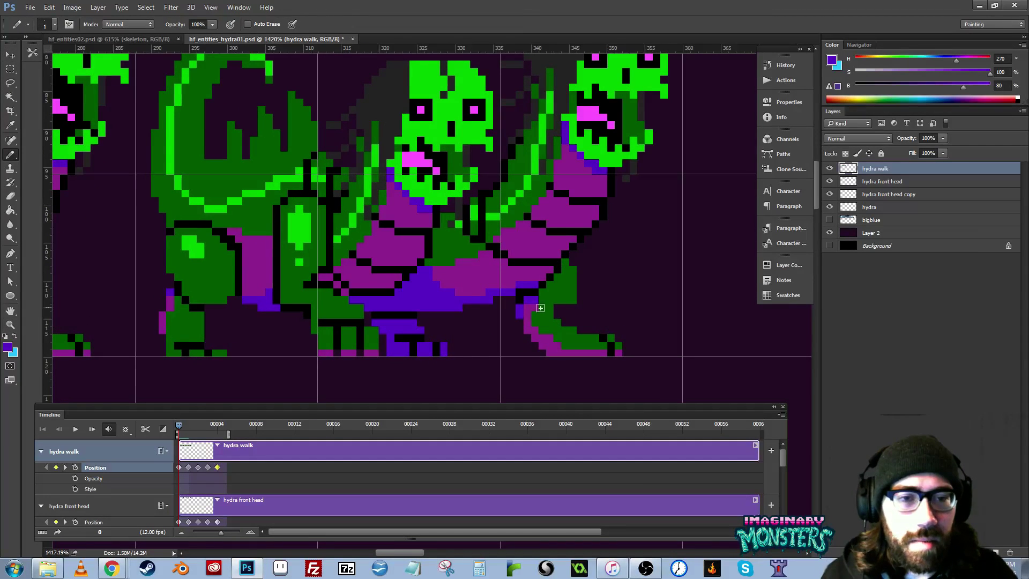
{"action": "left_click", "coordinate": [582, 310], "text": "alt"}
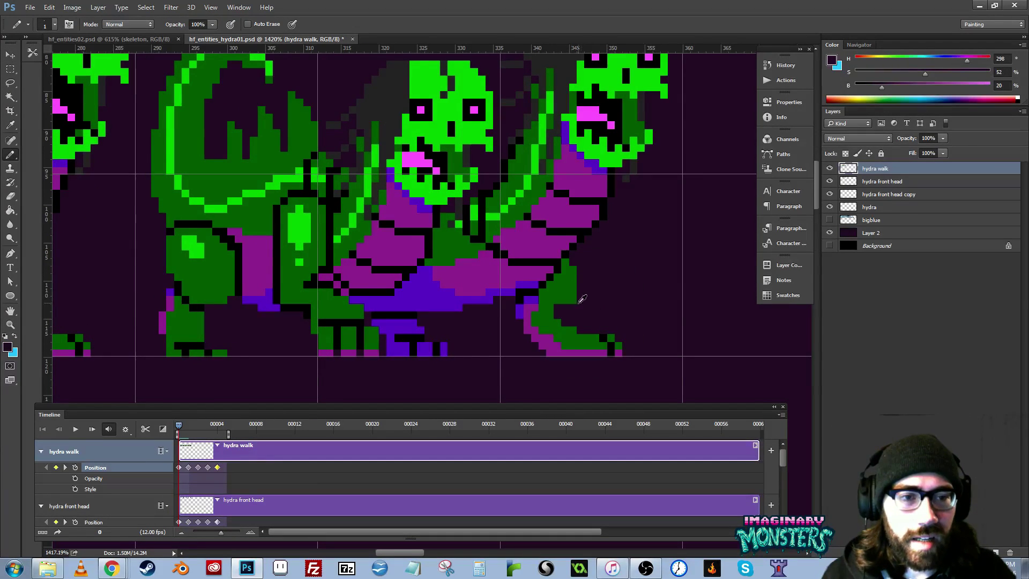
{"action": "key", "text": "e"}
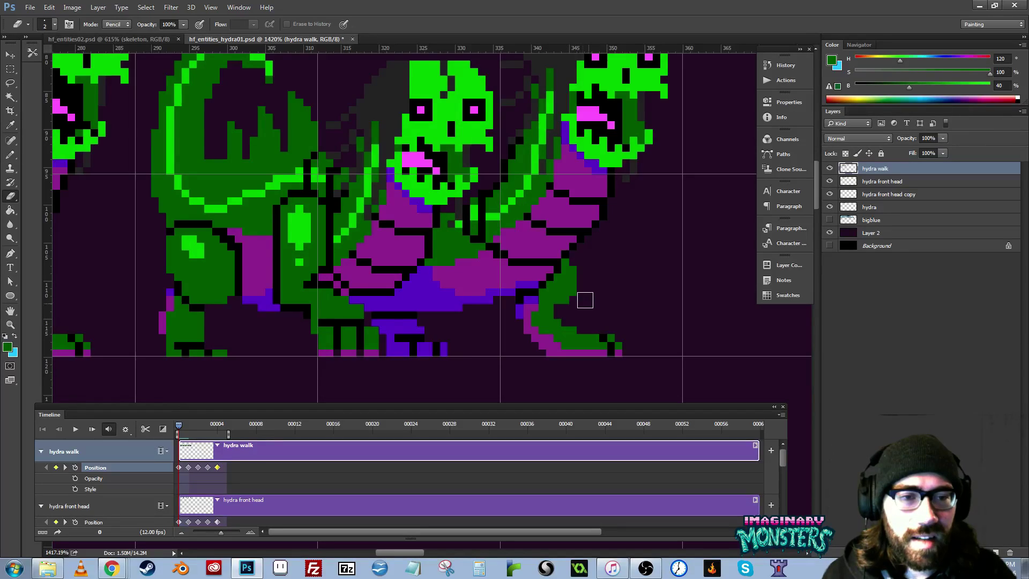
- Play the walk-cycle preview zoomed out to check the adjusted front legs, then stop it on the first frame
{"action": "key", "text": "z"}
{"action": "mouse_move", "coordinate": [588, 286]}
{"action": "left_mouse_down"}
{"action": "mouse_move", "coordinate": [625, 315]}
{"action": "mouse_move", "coordinate": [584, 339]}
{"action": "mouse_move", "coordinate": [370, 335]}
{"action": "mouse_move", "coordinate": [606, 322]}
{"action": "left_mouse_up"}
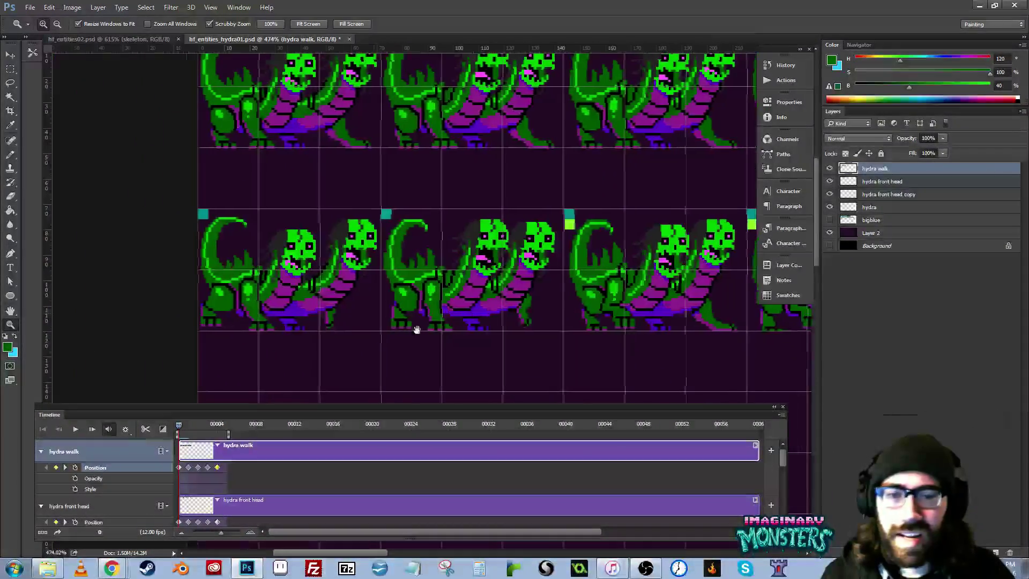
{"action": "key", "text": "e"}
{"action": "key", "text": "space"}
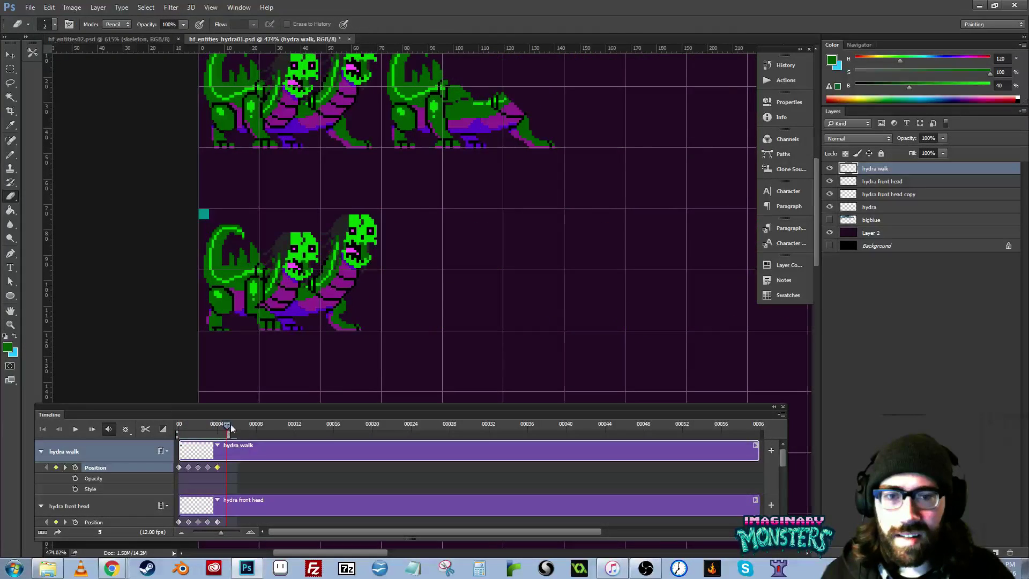
{"action": "key", "text": "space"}
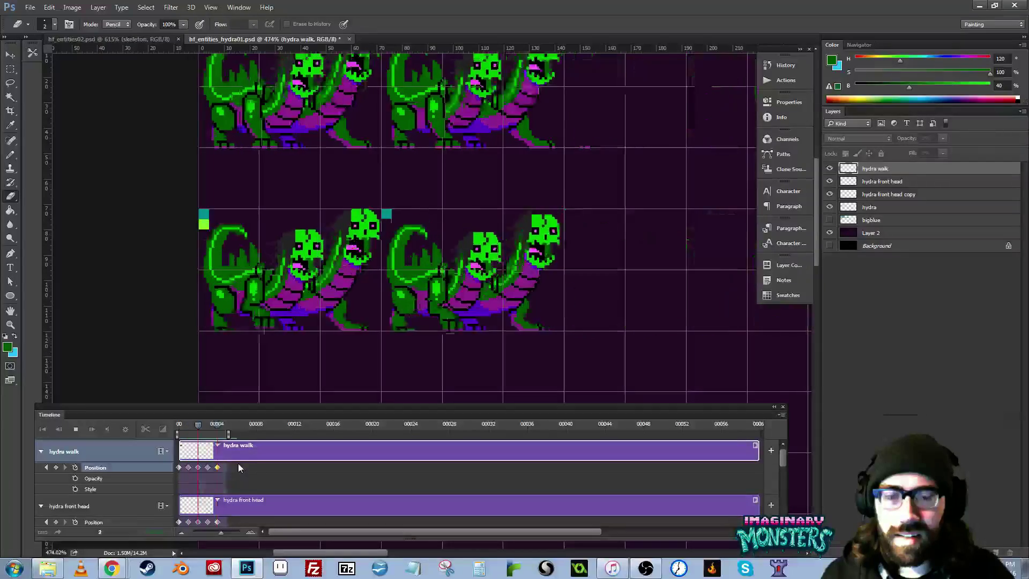
{"action": "key", "text": "space"}
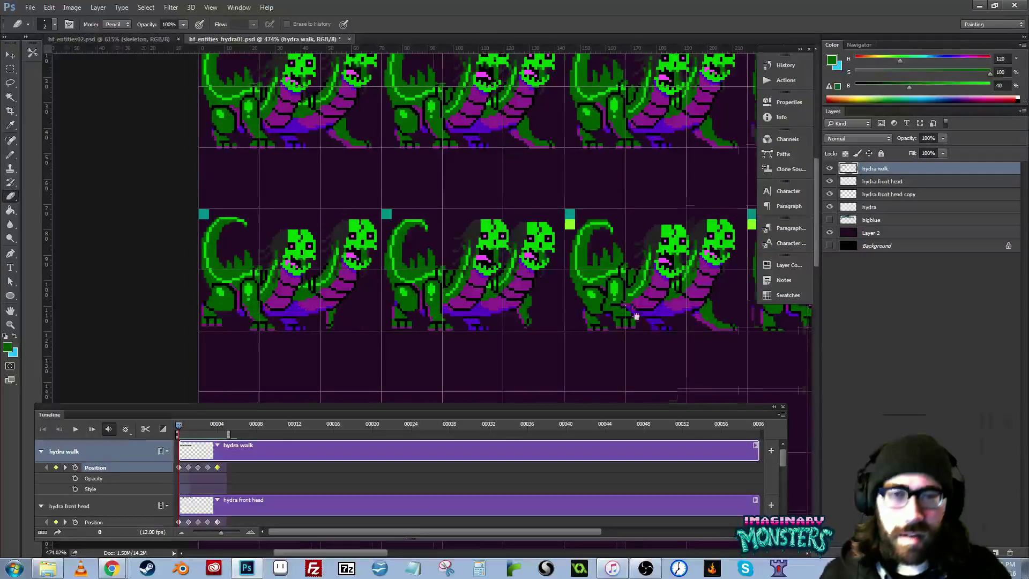
- Select the foot of the fifth pose's far front leg, nudge it two pixels to the left and deselect it
{"action": "mouse_move", "coordinate": [636, 315]}
{"action": "left_mouse_down"}
{"action": "mouse_move", "coordinate": [417, 321]}
{"action": "mouse_move", "coordinate": [490, 330]}
{"action": "left_mouse_up"}
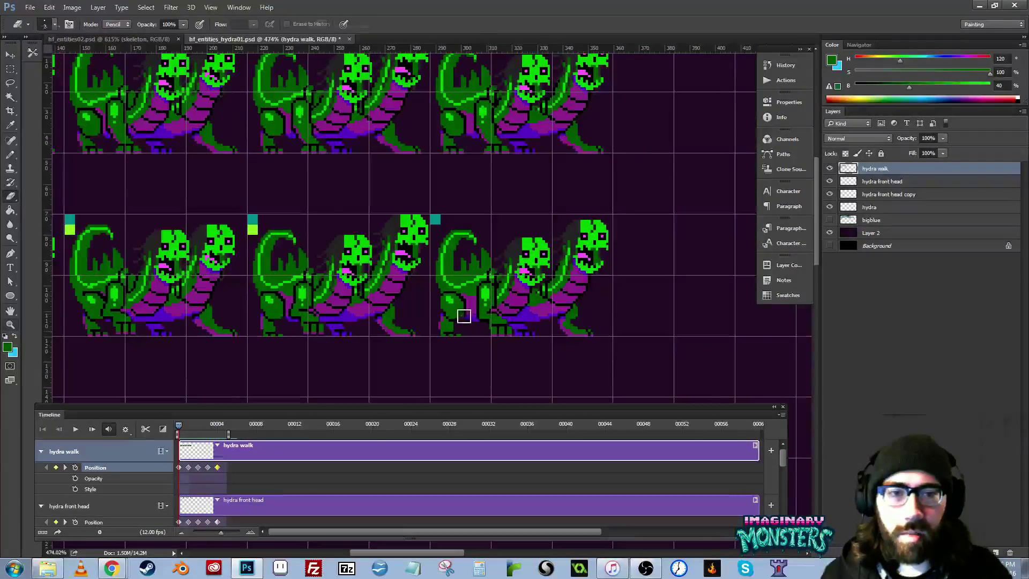
{"action": "key", "text": "z"}
{"action": "mouse_move", "coordinate": [380, 333]}
{"action": "left_mouse_down"}
{"action": "mouse_move", "coordinate": [434, 318]}
{"action": "mouse_move", "coordinate": [457, 347]}
{"action": "mouse_move", "coordinate": [228, 349]}
{"action": "mouse_move", "coordinate": [431, 343]}
{"action": "mouse_move", "coordinate": [461, 330]}
{"action": "mouse_move", "coordinate": [457, 324]}
{"action": "left_mouse_up"}
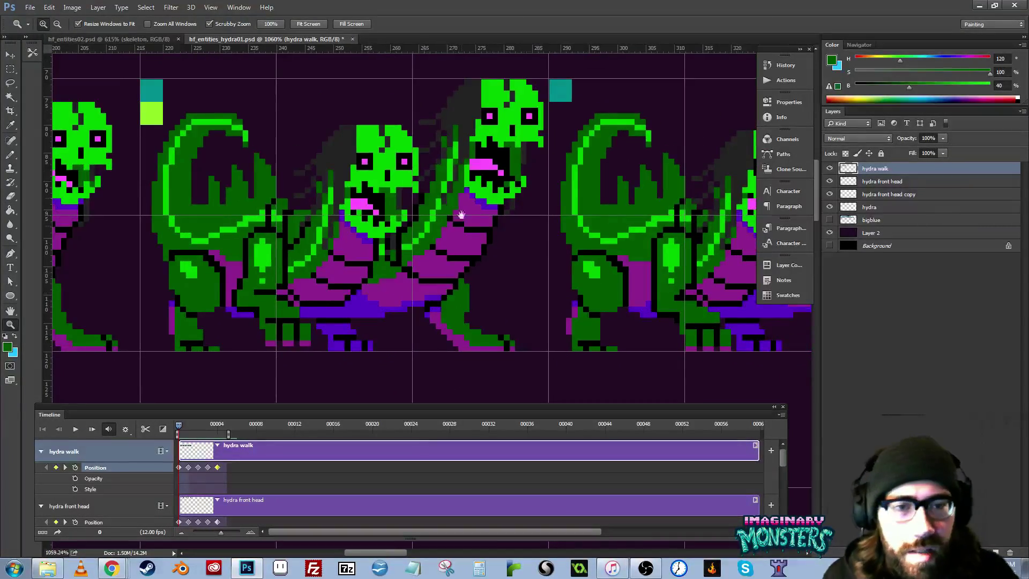
{"action": "left_click_drag", "start_coordinate": [510, 239], "coordinate": [240, 260]}
{"action": "left_click_drag", "start_coordinate": [304, 281], "coordinate": [278, 254]}
{"action": "left_click_drag", "start_coordinate": [604, 333], "coordinate": [614, 311]}
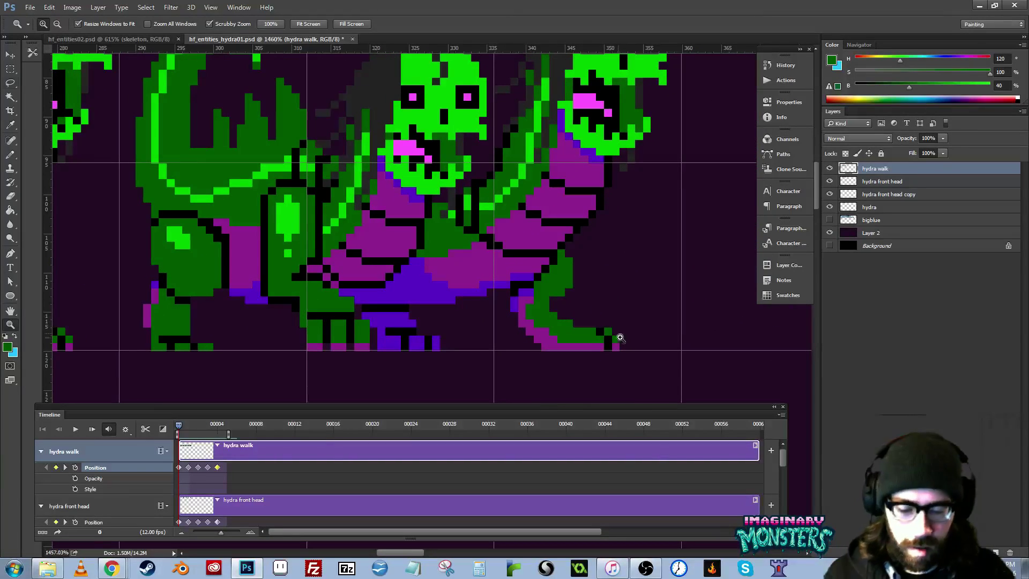
{"action": "key", "text": "l"}
{"action": "left_click_drag", "start_coordinate": [563, 349], "coordinate": [621, 337]}
{"action": "key", "text": "v"}
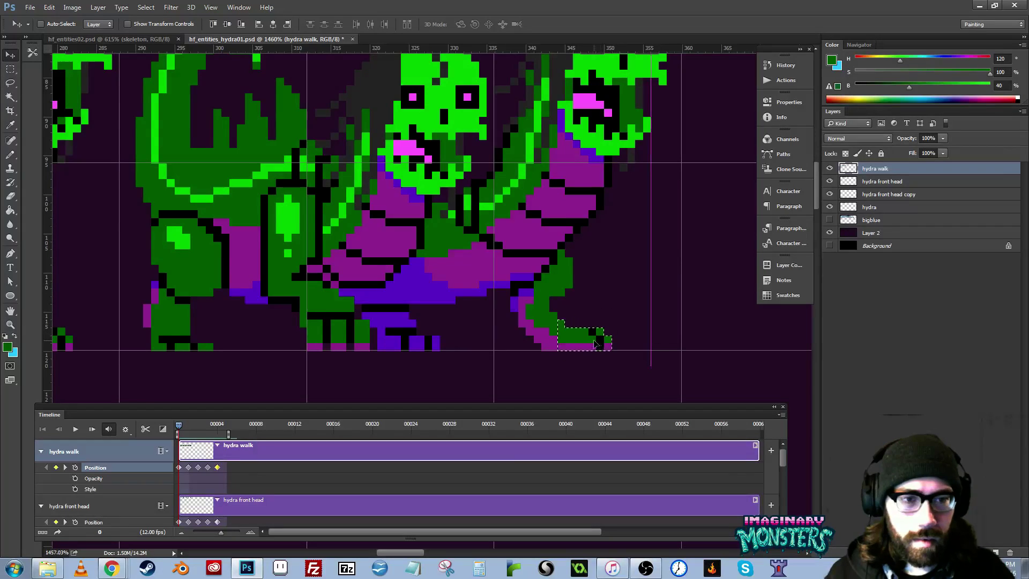
{"action": "key", "text": "e"}
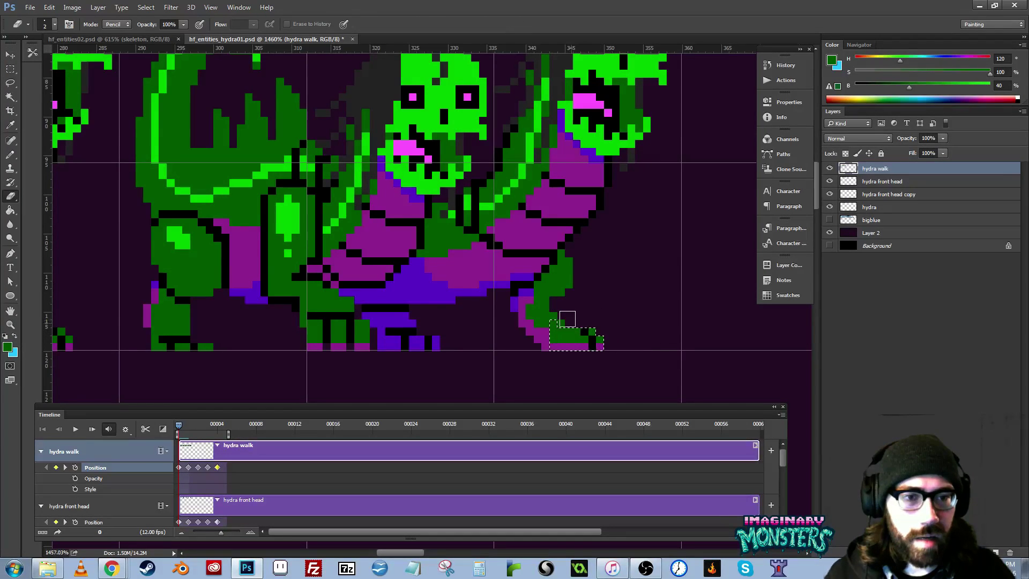
{"action": "key", "text": "ctrl+d"}
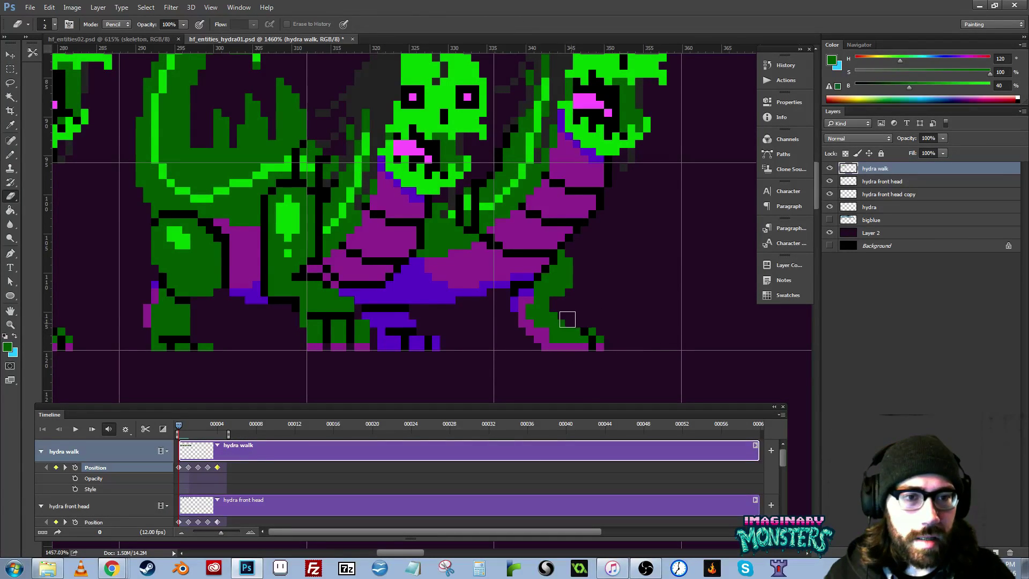
- Clean up the ankle of the fifth pose's far front leg with the Eraser and with purple and dark green sampled from the sprite
{"action": "left_click", "coordinate": [561, 311]}
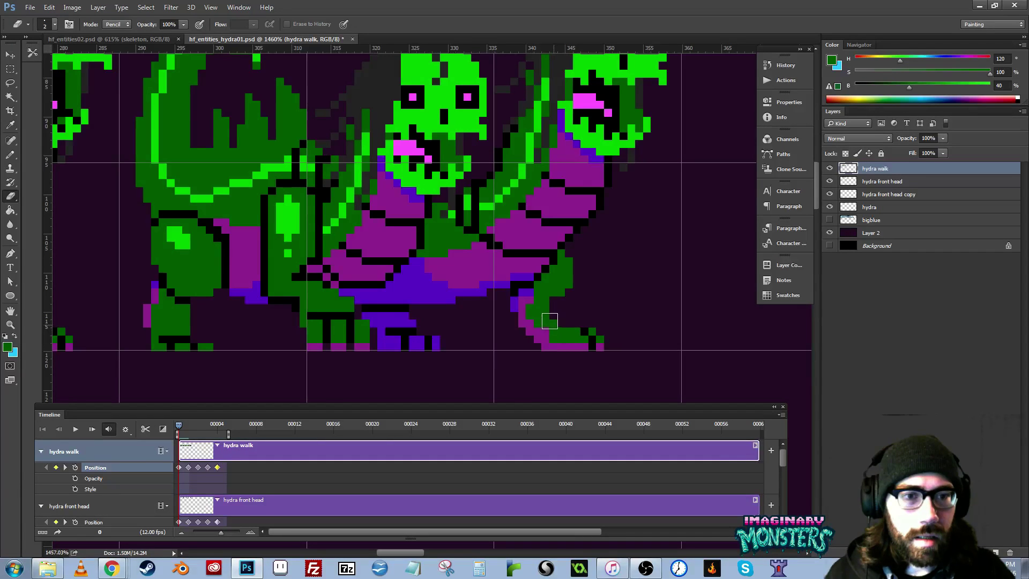
{"action": "key", "text": "b"}
{"action": "left_click", "coordinate": [535, 343], "text": "alt"}
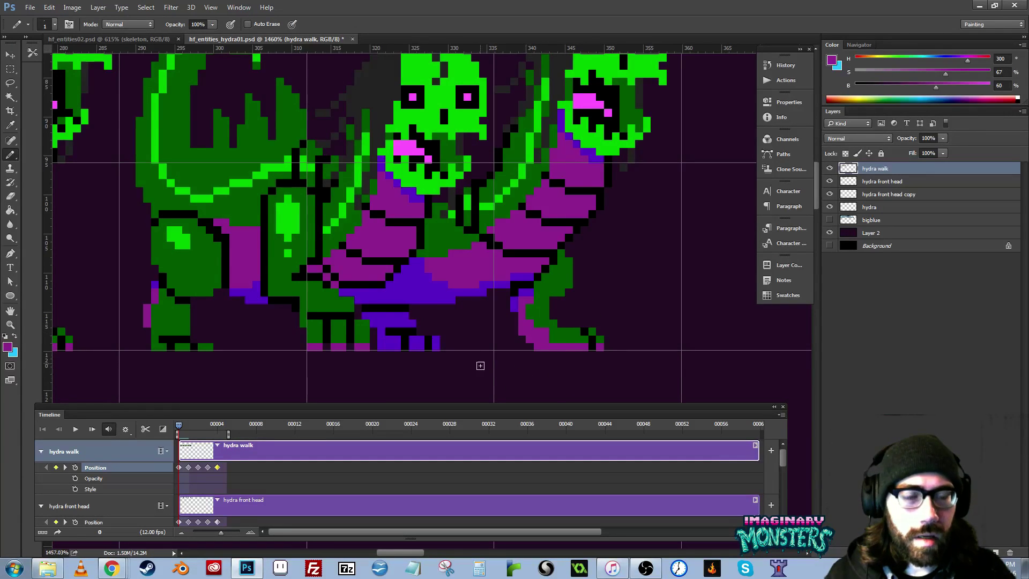
{"action": "left_click_drag", "start_coordinate": [437, 326], "coordinate": [465, 343]}
{"action": "left_click", "coordinate": [580, 341], "text": "alt"}
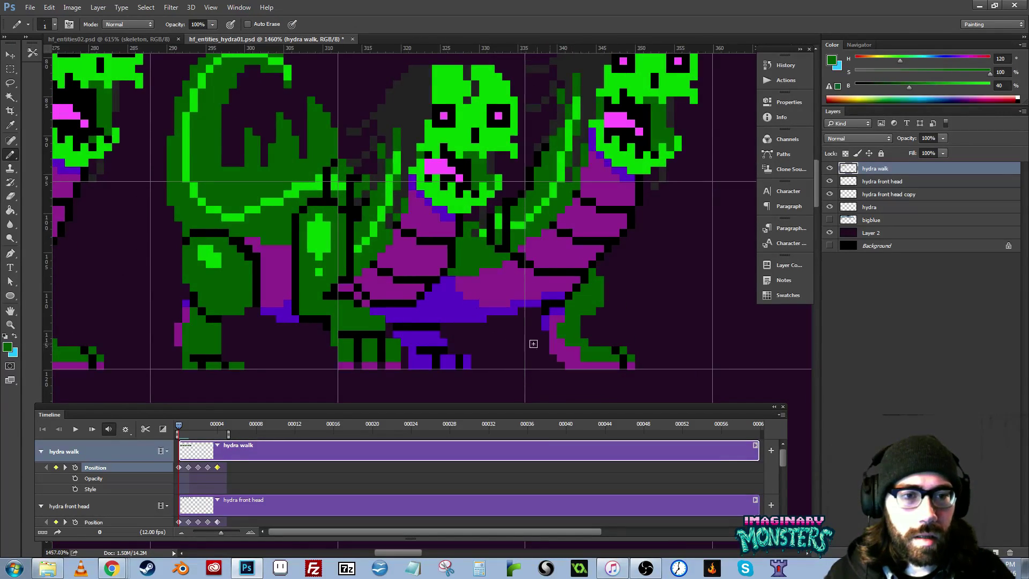
- Go back to the first poses, play the walk-cycle preview to check the adjusted foot, and return to the first frame
{"action": "key", "text": "z"}
{"action": "left_click", "coordinate": [505, 330], "text": "alt"}
{"action": "left_click", "coordinate": [506, 331], "text": "alt"}
{"action": "left_click_drag", "start_coordinate": [468, 333], "coordinate": [686, 316]}
{"action": "left_click_drag", "start_coordinate": [507, 327], "coordinate": [688, 339]}
{"action": "left_click_drag", "start_coordinate": [471, 323], "coordinate": [678, 300]}
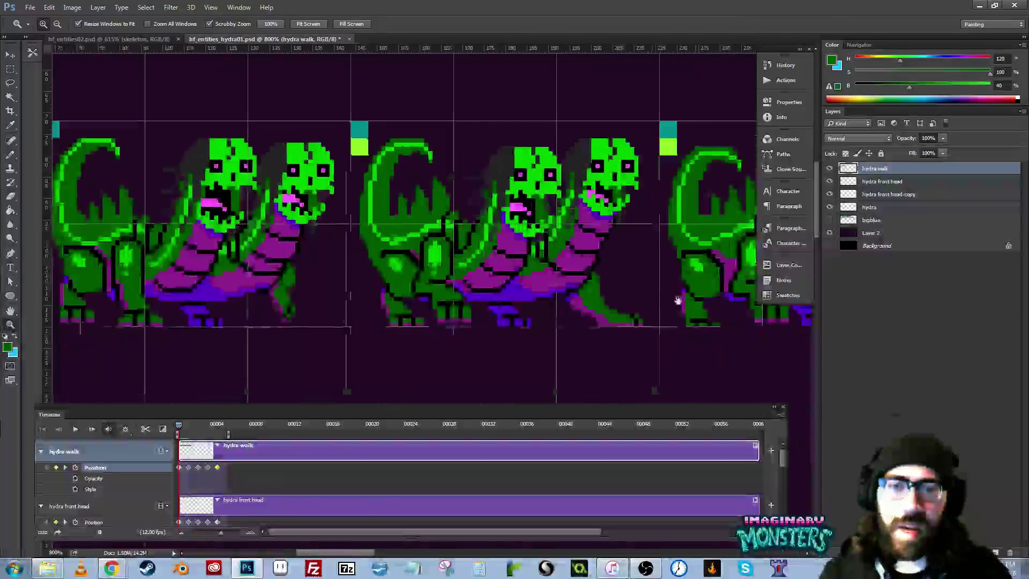
{"action": "left_click_drag", "start_coordinate": [502, 302], "coordinate": [600, 307]}
{"action": "left_click_drag", "start_coordinate": [518, 328], "coordinate": [654, 322]}
{"action": "left_click_drag", "start_coordinate": [485, 340], "coordinate": [666, 325]}
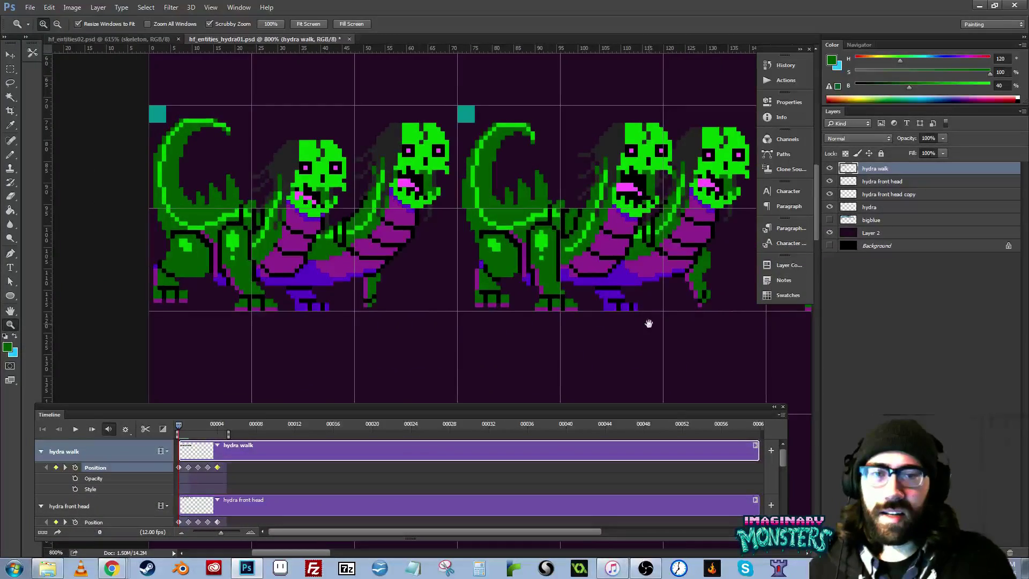
{"action": "key", "text": "space"}
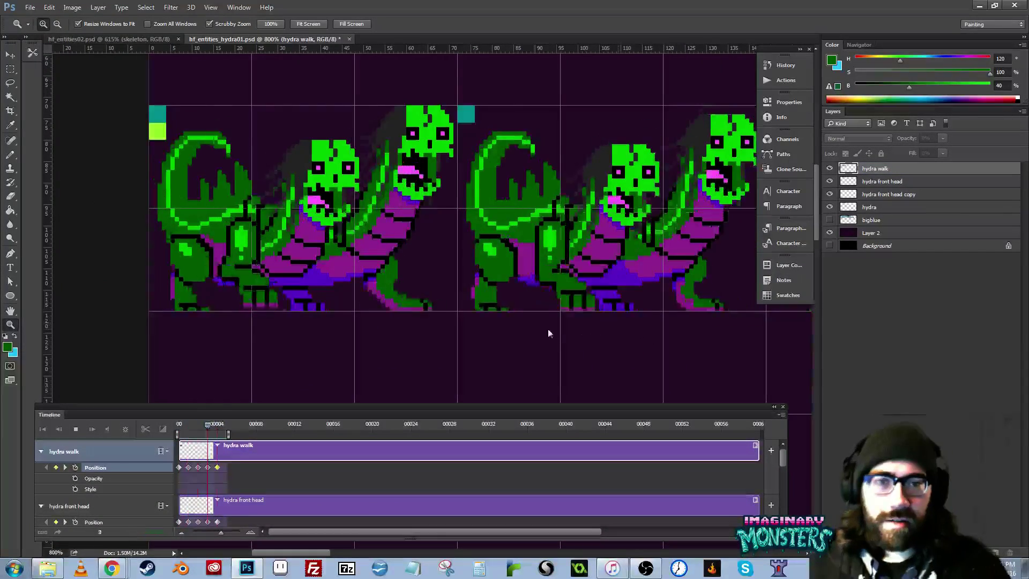
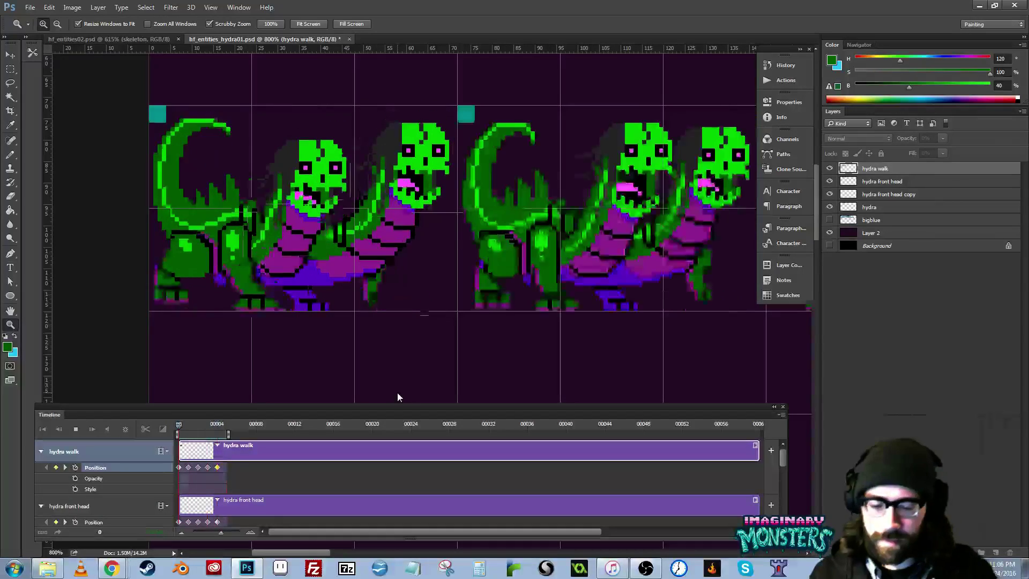
{"action": "key", "text": "space"}
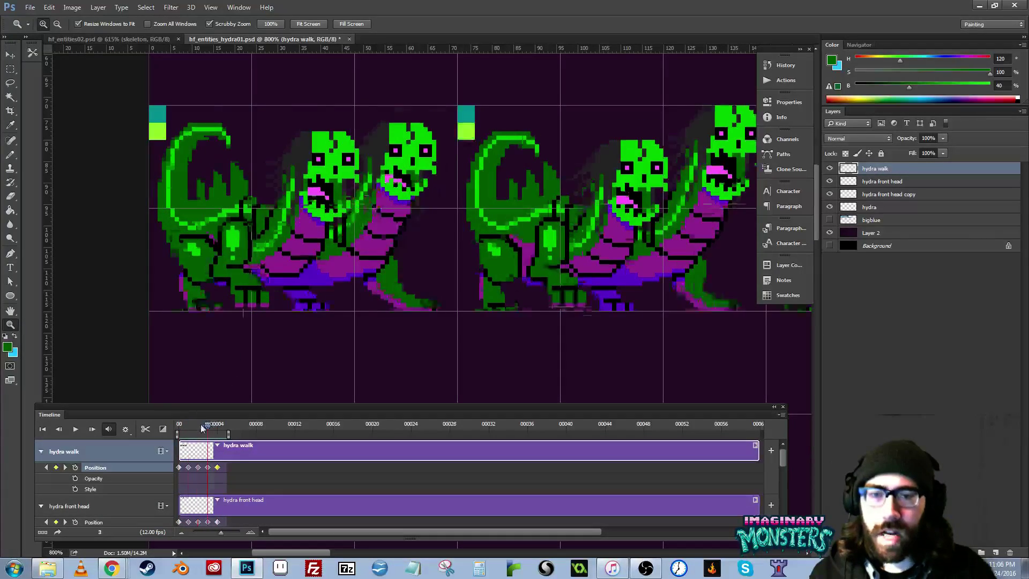
{"action": "left_click_drag", "start_coordinate": [202, 427], "coordinate": [163, 427]}
- Compare the front legs of all the walk poses along the lower row, from the first pose to the fifth
{"action": "left_click_drag", "start_coordinate": [442, 338], "coordinate": [304, 355]}
{"action": "left_click_drag", "start_coordinate": [654, 304], "coordinate": [372, 292]}
{"action": "left_click_drag", "start_coordinate": [563, 297], "coordinate": [327, 339]}
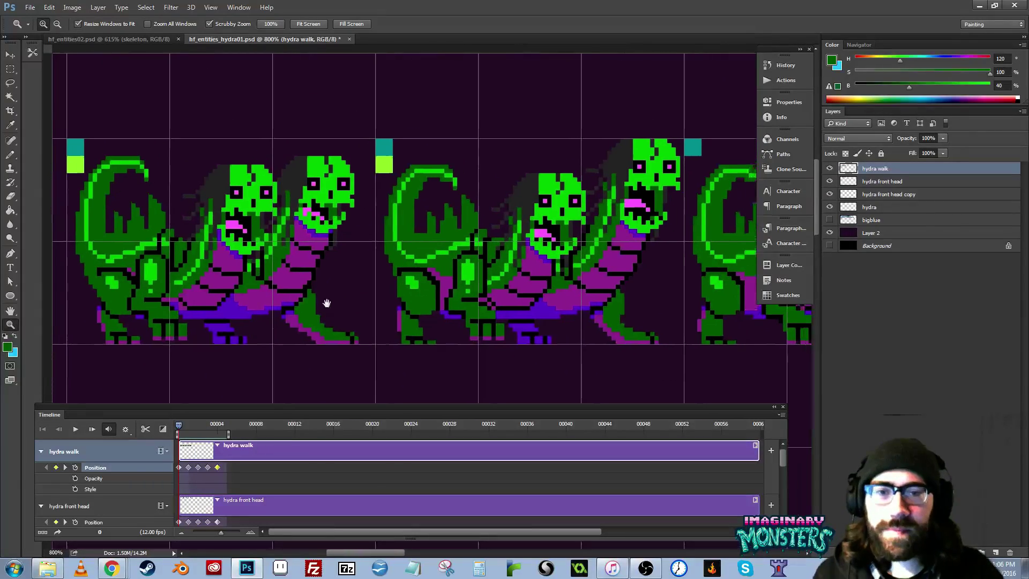
{"action": "left_click_drag", "start_coordinate": [327, 304], "coordinate": [322, 304]}
{"action": "left_click_drag", "start_coordinate": [274, 330], "coordinate": [202, 340]}
{"action": "left_click_drag", "start_coordinate": [593, 339], "coordinate": [129, 329]}
{"action": "left_click_drag", "start_coordinate": [222, 355], "coordinate": [594, 319]}
{"action": "left_click_drag", "start_coordinate": [155, 365], "coordinate": [525, 386]}
{"action": "left_click_drag", "start_coordinate": [247, 332], "coordinate": [220, 348]}
{"action": "left_click_drag", "start_coordinate": [512, 329], "coordinate": [247, 341]}
{"action": "left_click_drag", "start_coordinate": [496, 325], "coordinate": [193, 315]}
{"action": "left_click_drag", "start_coordinate": [385, 327], "coordinate": [317, 319]}
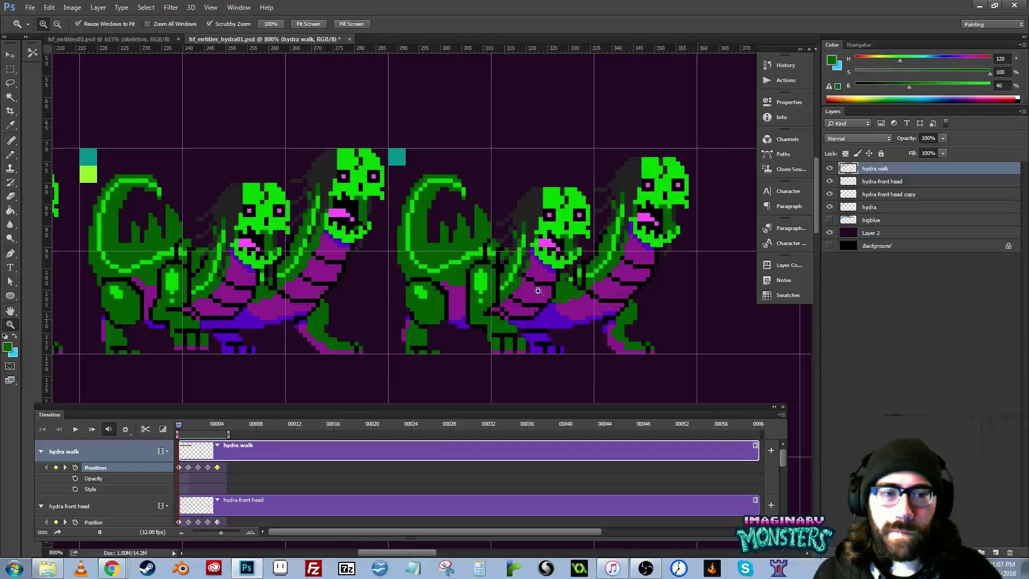
- Inspect the fifth pose's far front leg up close, play the walk-cycle preview zoomed out, and stop it
{"action": "left_click_drag", "start_coordinate": [618, 324], "coordinate": [650, 281]}
{"action": "key", "text": "e"}
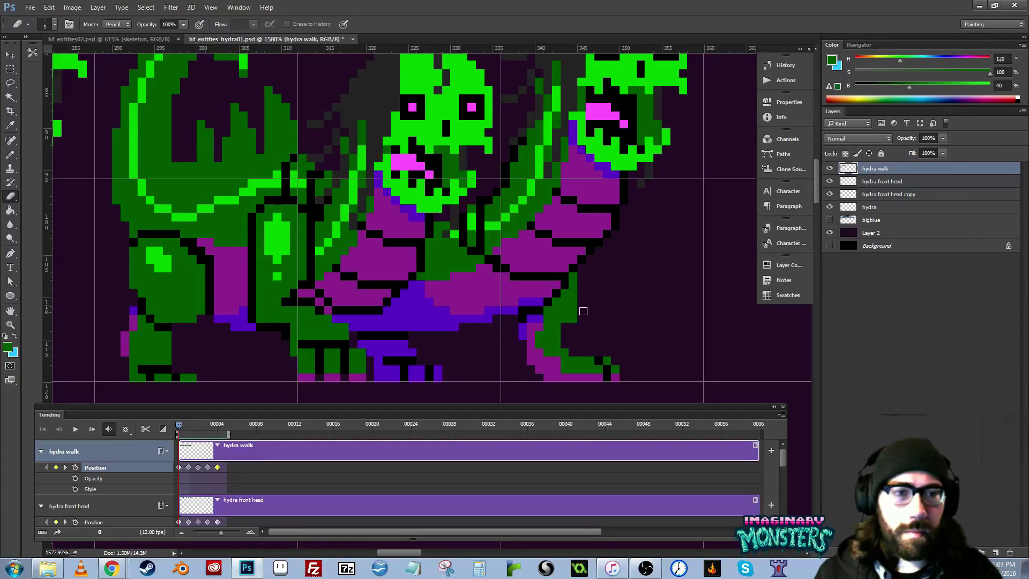
{"action": "mouse_move", "coordinate": [504, 323]}
{"action": "left_mouse_down"}
{"action": "mouse_move", "coordinate": [572, 326]}
{"action": "mouse_move", "coordinate": [544, 313]}
{"action": "left_mouse_up"}
{"action": "key", "text": "z"}
{"action": "left_click_drag", "start_coordinate": [434, 328], "coordinate": [609, 327]}
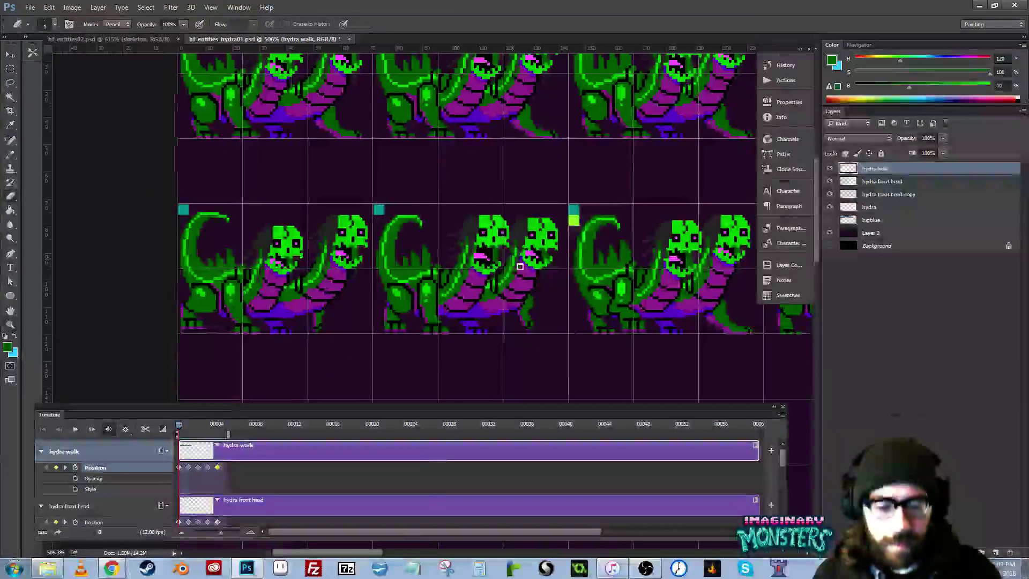
{"action": "key", "text": "e"}
{"action": "key", "text": "space"}
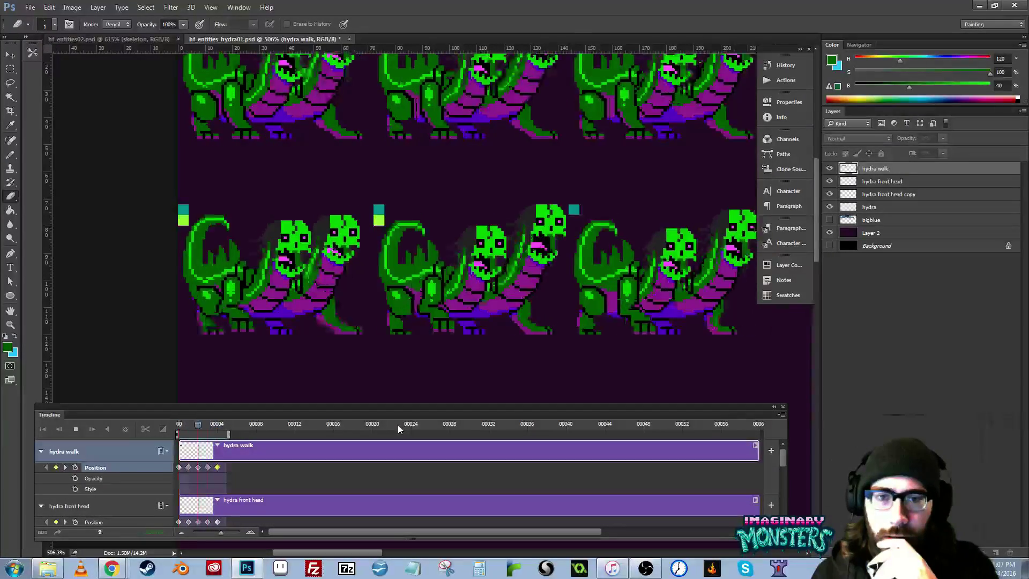
{"action": "key", "text": "space"}
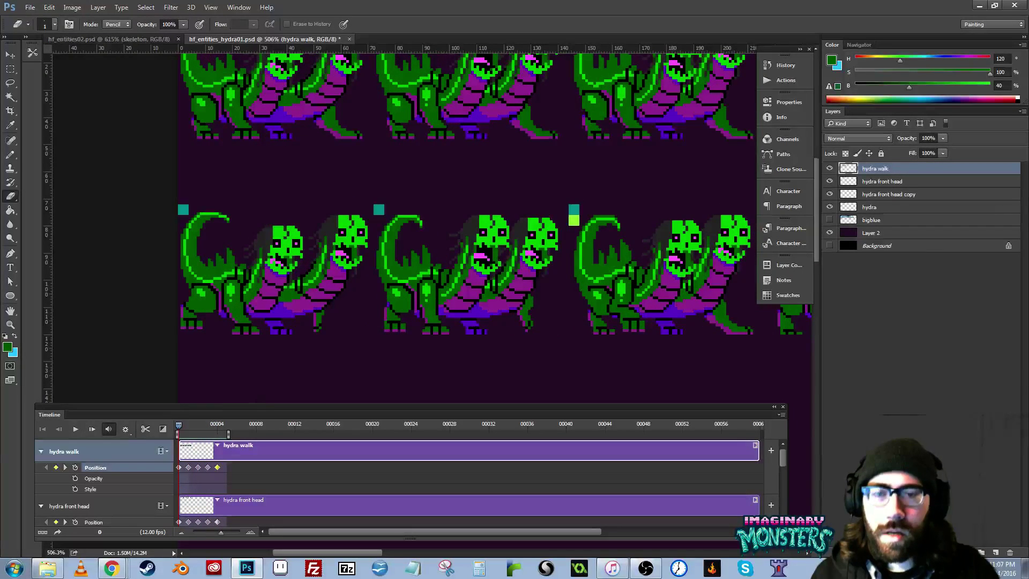
- Show the second pose in the first cell, select its blue-violet foot, nudge it two pixels to the left and deselect it
{"action": "left_click_drag", "start_coordinate": [482, 355], "coordinate": [407, 353]}
{"action": "key", "text": "z"}
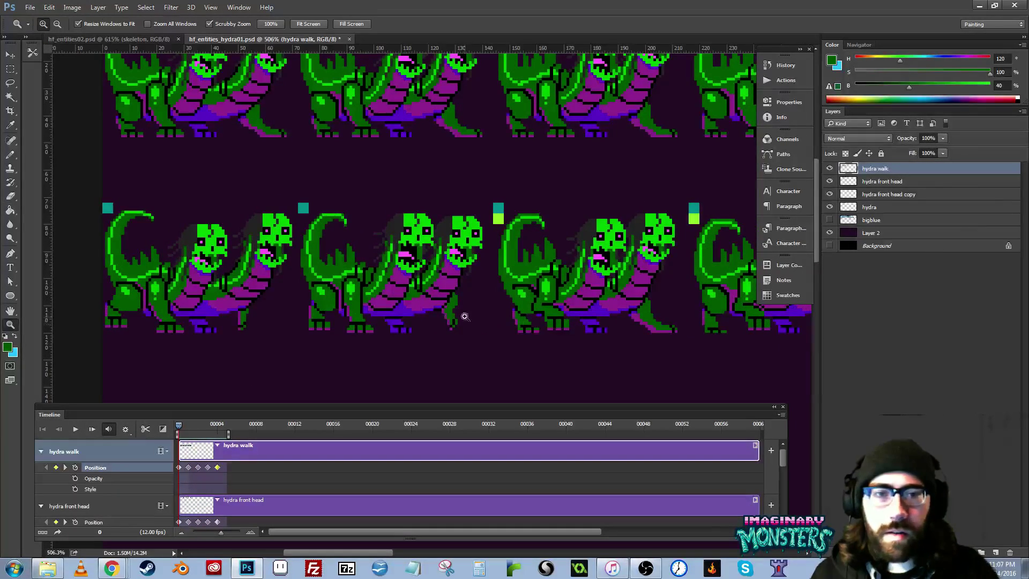
{"action": "left_click_drag", "start_coordinate": [464, 317], "coordinate": [449, 232]}
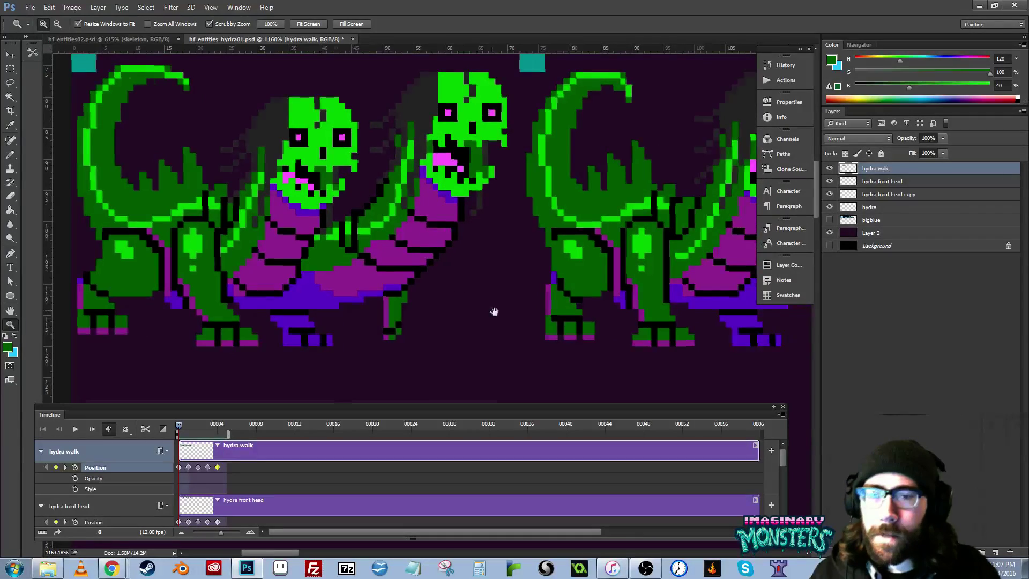
{"action": "left_click_drag", "start_coordinate": [493, 312], "coordinate": [470, 313]}
{"action": "left_click_drag", "start_coordinate": [350, 349], "coordinate": [297, 338]}
{"action": "left_click_drag", "start_coordinate": [558, 336], "coordinate": [641, 327]}
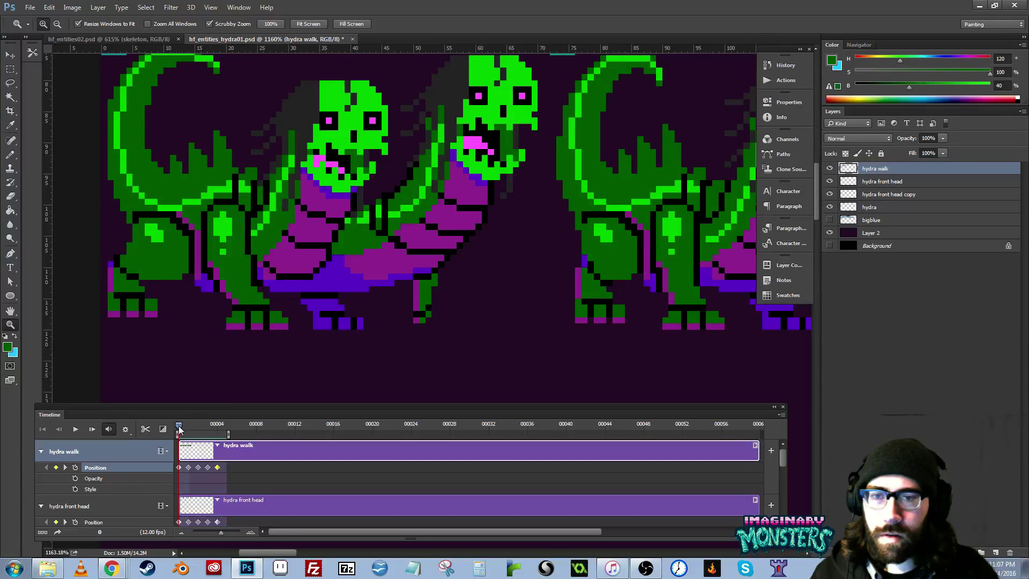
{"action": "left_click_drag", "start_coordinate": [180, 429], "coordinate": [190, 427]}
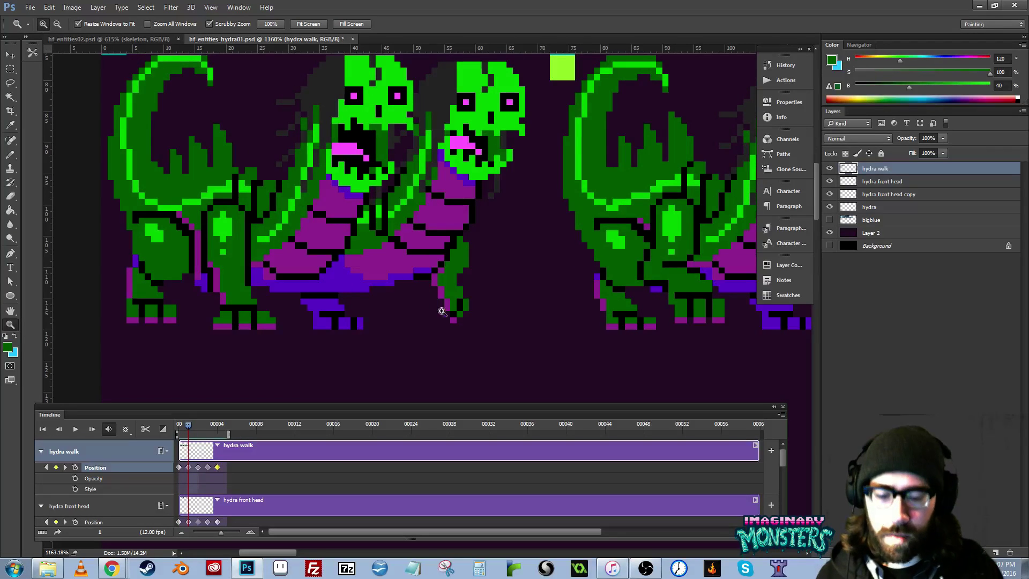
{"action": "key", "text": "m"}
{"action": "left_click_drag", "start_coordinate": [292, 294], "coordinate": [407, 356]}
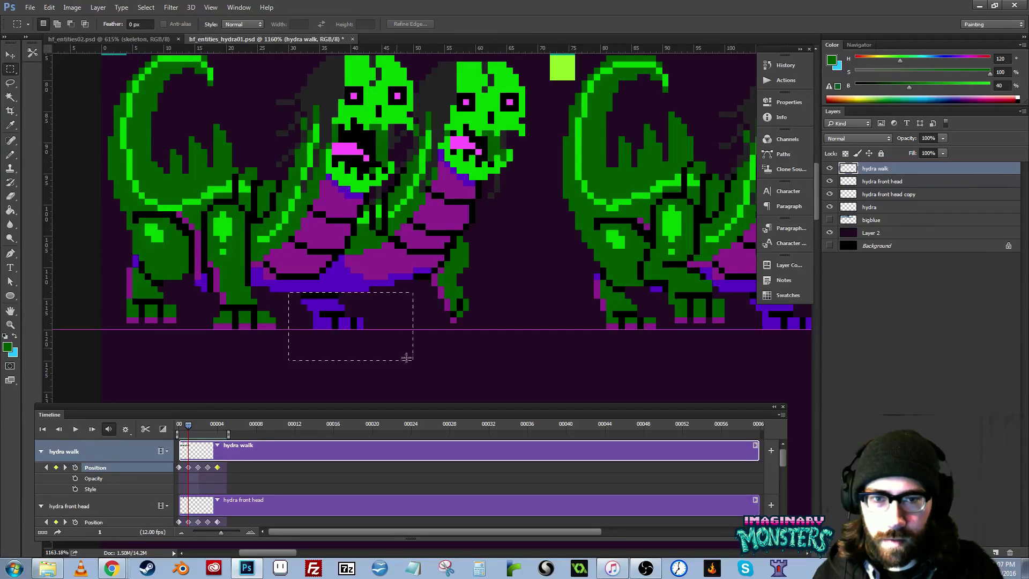
{"action": "key", "text": "v"}
{"action": "key", "text": "Left"}
{"action": "key", "text": "Left"}
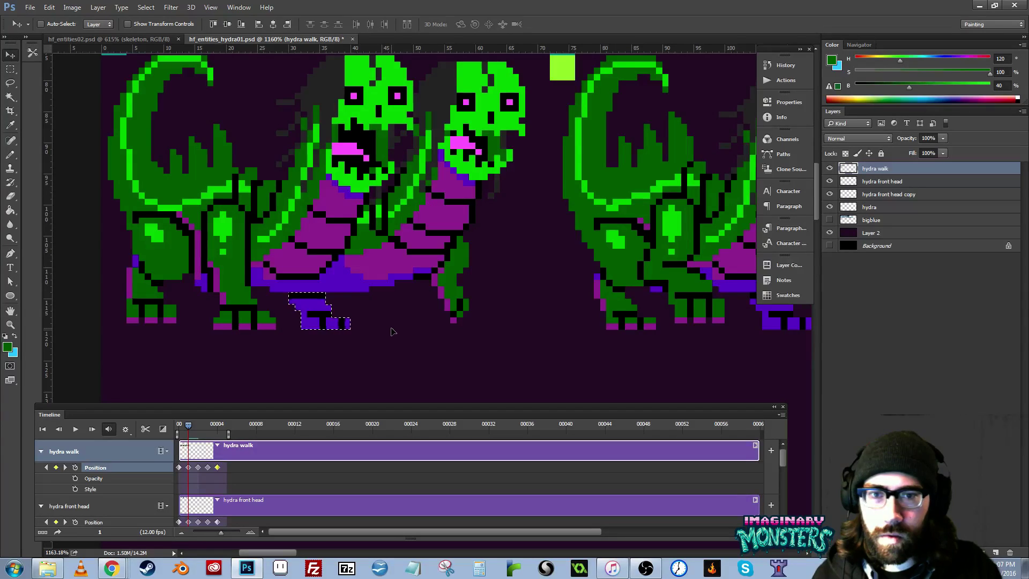
{"action": "key", "text": "ctrl+d"}
- Fill in the ankle of the second pose's far foot with blue-violet sampled from the sprite, and switch to the Eraser
{"action": "key", "text": "b"}
{"action": "left_click", "coordinate": [300, 316], "text": "alt"}
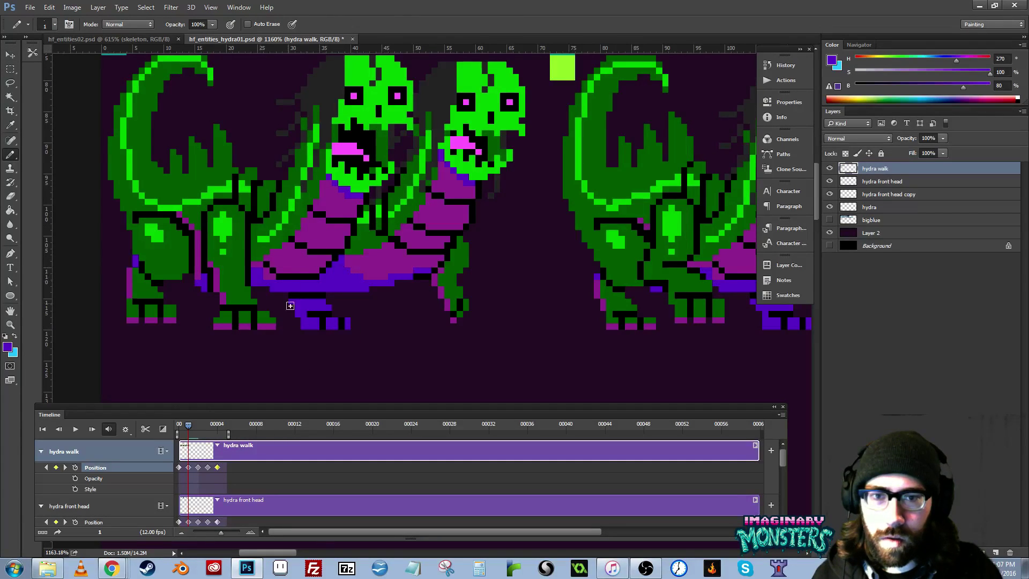
{"action": "mouse_move", "coordinate": [192, 427]}
{"action": "left_mouse_down"}
{"action": "mouse_move", "coordinate": [171, 435]}
{"action": "mouse_move", "coordinate": [187, 436]}
{"action": "left_mouse_up"}
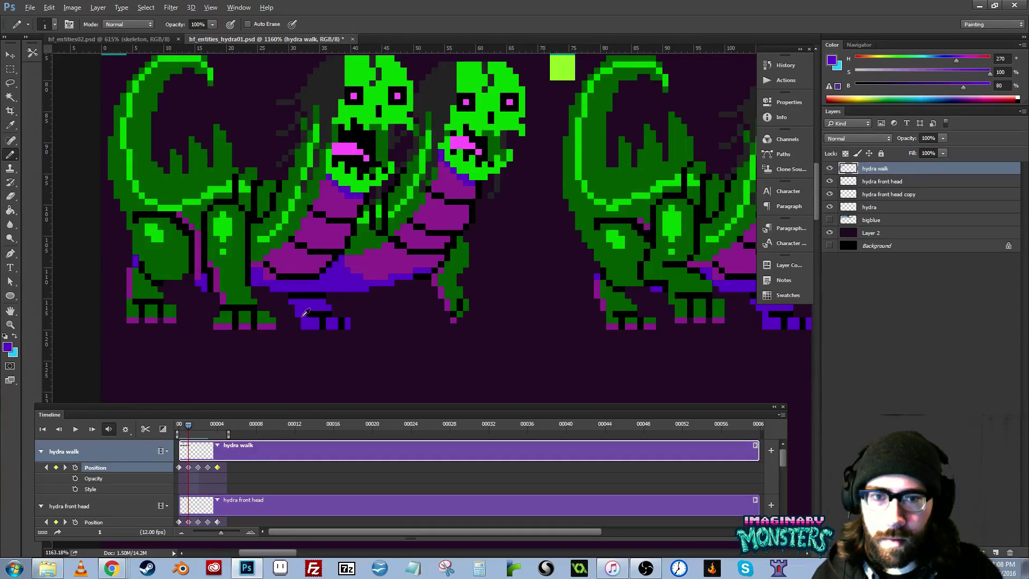
{"action": "left_click", "coordinate": [319, 311], "text": "alt"}
{"action": "left_click", "coordinate": [315, 307], "text": "alt"}
{"action": "left_click_drag", "start_coordinate": [306, 314], "coordinate": [327, 316]}
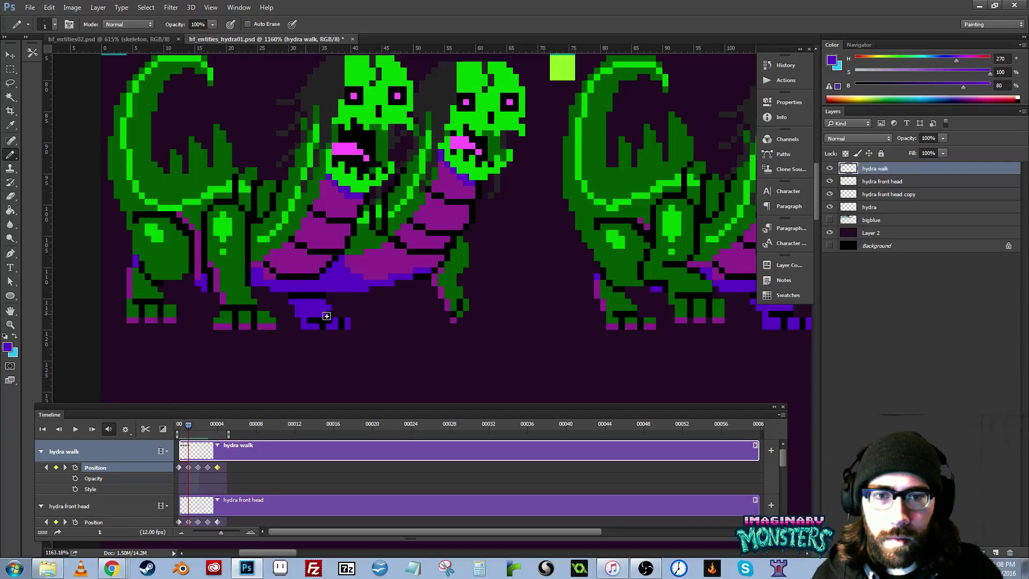
{"action": "key", "text": "e"}
{"action": "left_click_drag", "start_coordinate": [389, 306], "coordinate": [401, 316]}
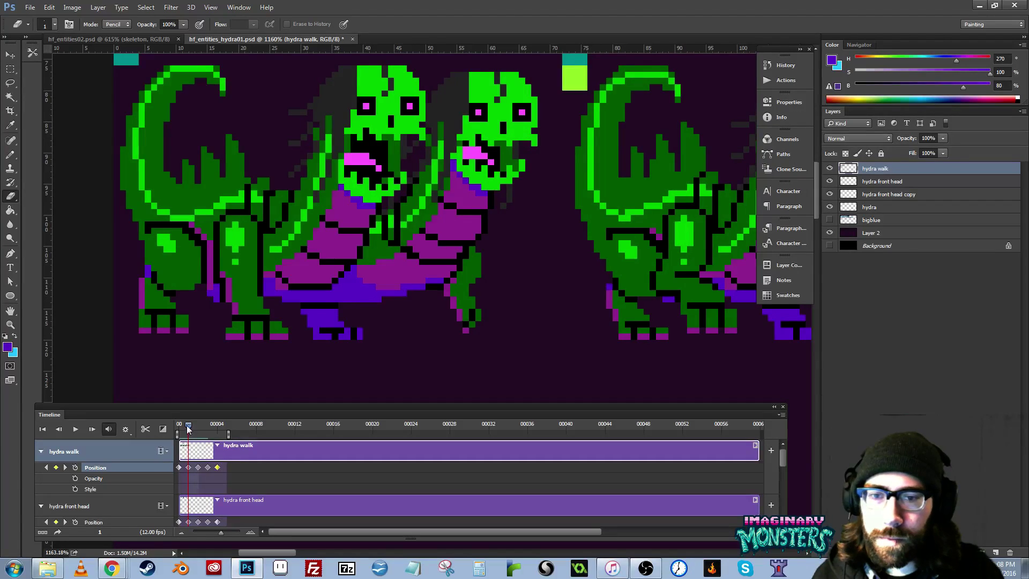
- Scrub the timeline to the third pose and back to the first frame to compare the position of the blue-violet foot
{"action": "left_click_drag", "start_coordinate": [188, 427], "coordinate": [198, 427]}
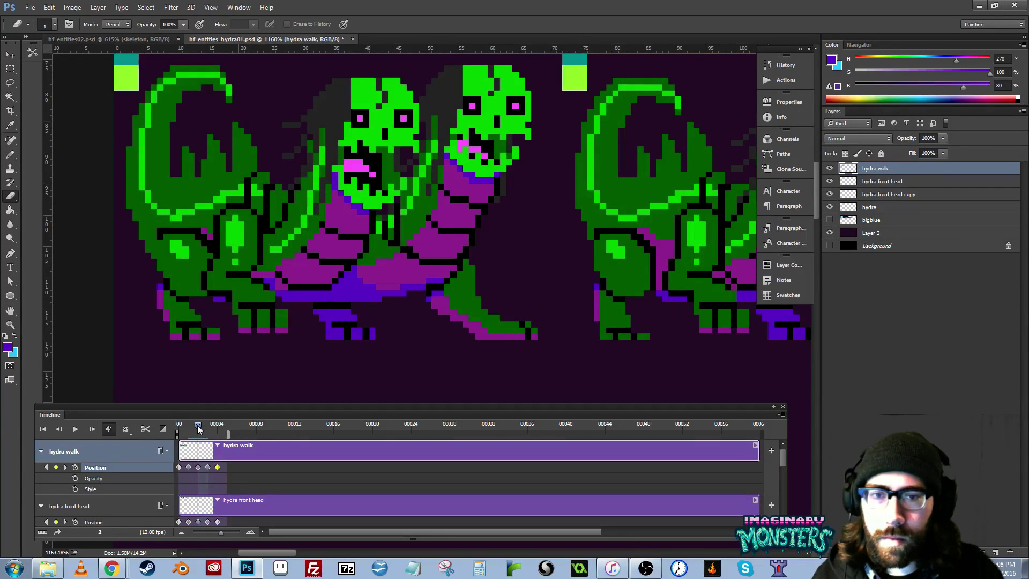
{"action": "left_click_drag", "start_coordinate": [198, 427], "coordinate": [183, 427]}
{"action": "left_click_drag", "start_coordinate": [464, 344], "coordinate": [281, 330]}
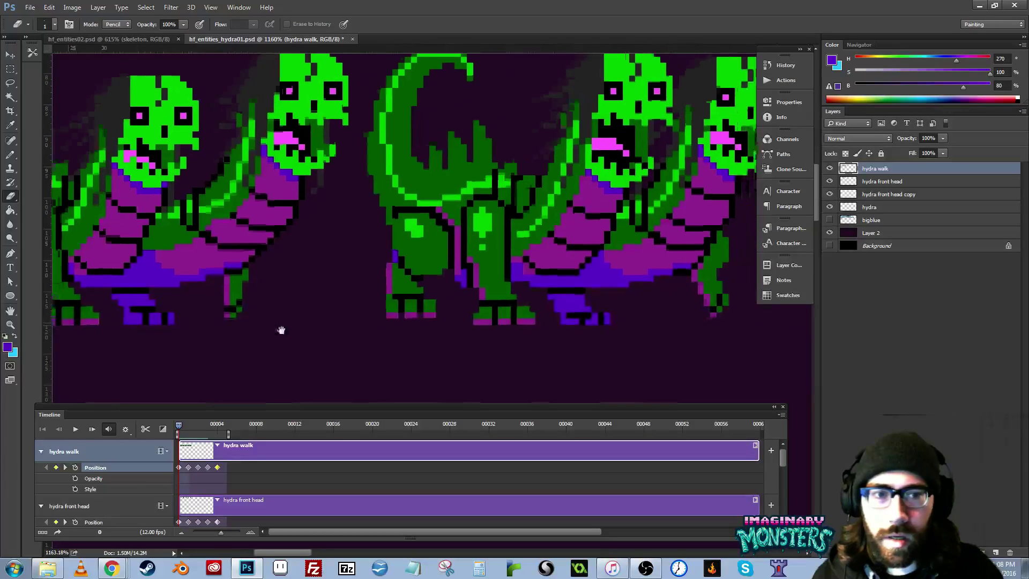
{"action": "left_click_drag", "start_coordinate": [460, 312], "coordinate": [545, 287]}
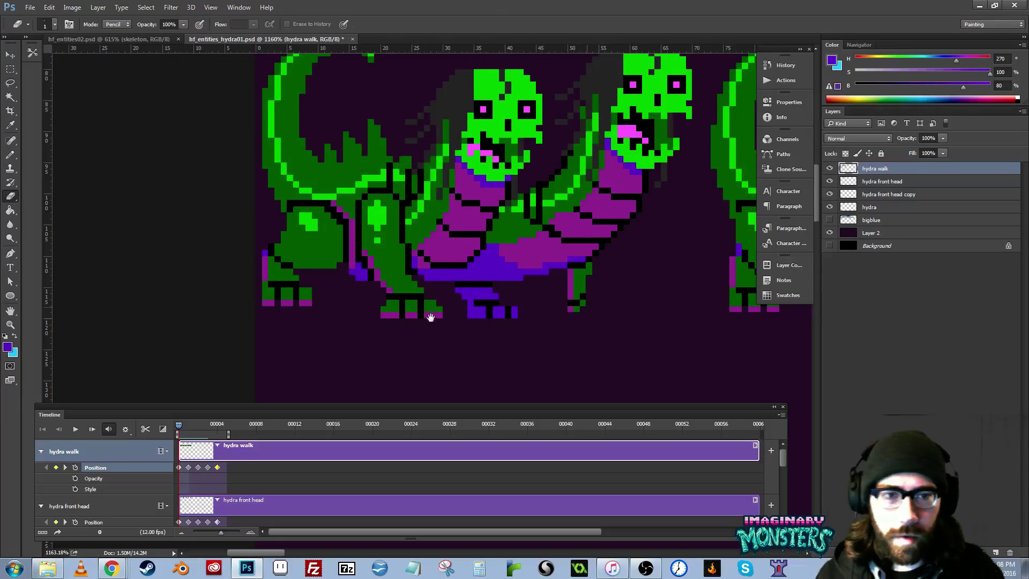
- Select a green three-toed foot and place a copy of it just below the third pose
{"action": "left_click_drag", "start_coordinate": [431, 318], "coordinate": [415, 316]}
{"action": "key", "text": "m"}
{"action": "mouse_move", "coordinate": [241, 274]}
{"action": "left_mouse_down"}
{"action": "mouse_move", "coordinate": [321, 323]}
{"action": "mouse_move", "coordinate": [450, 351]}
{"action": "mouse_move", "coordinate": [600, 351]}
{"action": "mouse_move", "coordinate": [328, 317]}
{"action": "mouse_move", "coordinate": [437, 333]}
{"action": "mouse_move", "coordinate": [604, 324]}
{"action": "mouse_move", "coordinate": [241, 321]}
{"action": "mouse_move", "coordinate": [252, 328]}
{"action": "mouse_move", "coordinate": [655, 326]}
{"action": "left_mouse_up"}
{"action": "key", "text": "v"}
{"action": "left_click_drag", "start_coordinate": [580, 320], "coordinate": [406, 334]}
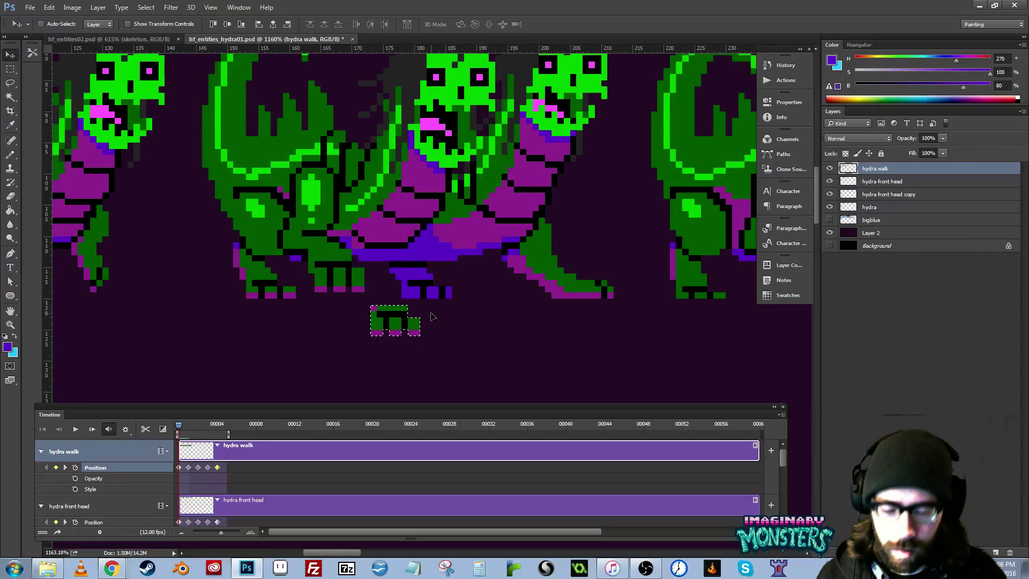
- Recolour the copied foot with blue-violet sampled from the sprite and move it beside the third pose's existing far foot
{"action": "key", "text": "b"}
{"action": "left_click", "coordinate": [402, 275], "text": "alt"}
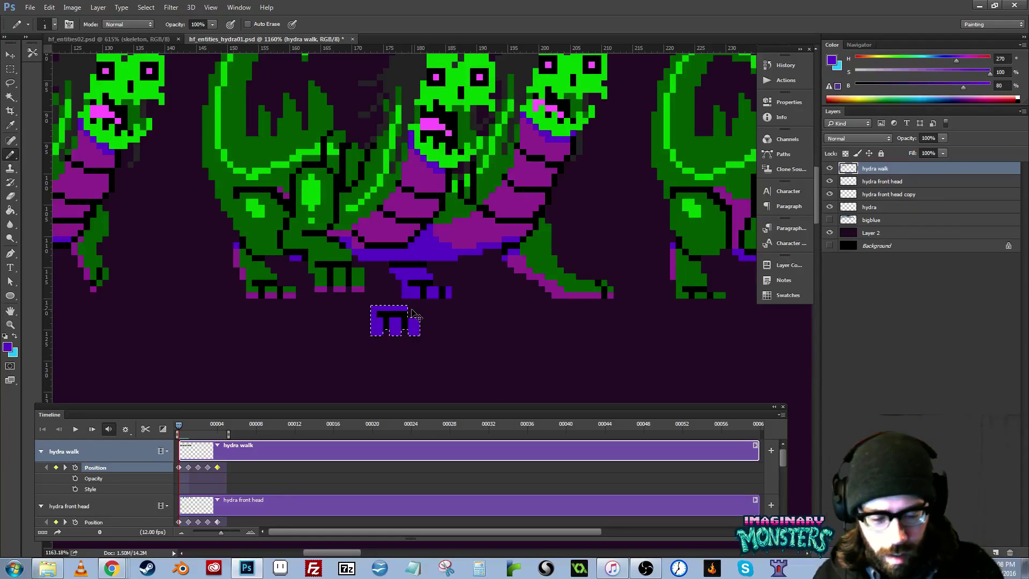
{"action": "key", "text": "v"}
{"action": "left_click_drag", "start_coordinate": [386, 335], "coordinate": [398, 280]}
{"action": "key", "text": "space"}
{"action": "left_click_drag", "start_coordinate": [440, 280], "coordinate": [495, 297]}
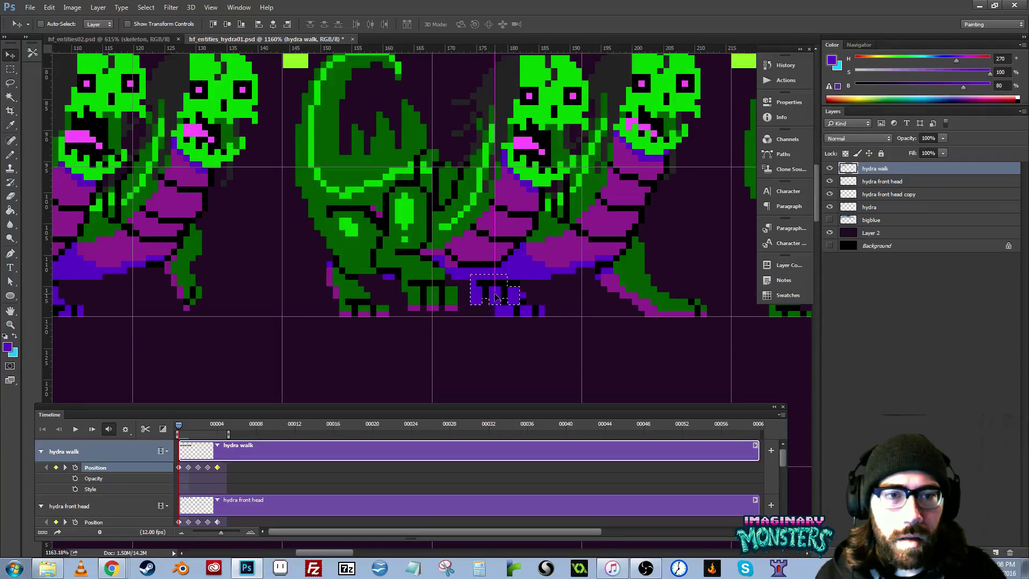
- Darken the upper edge of the third pose's new far foot with sampled black and erase the old foot beside it
{"action": "key", "text": "ctrl+d"}
{"action": "key", "text": "b"}
{"action": "left_click", "coordinate": [484, 281], "text": "alt"}
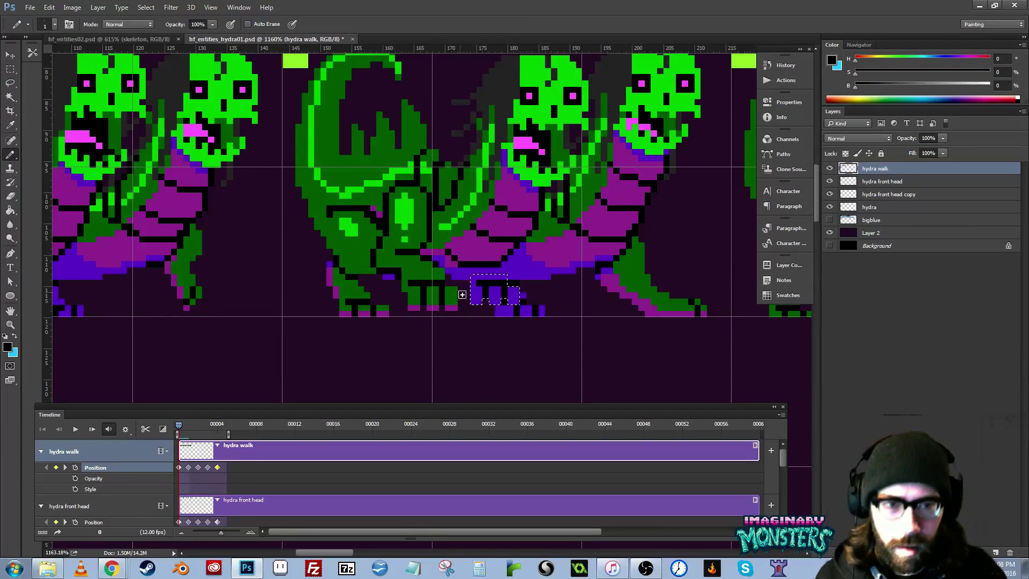
{"action": "left_click_drag", "start_coordinate": [540, 298], "coordinate": [518, 292]}
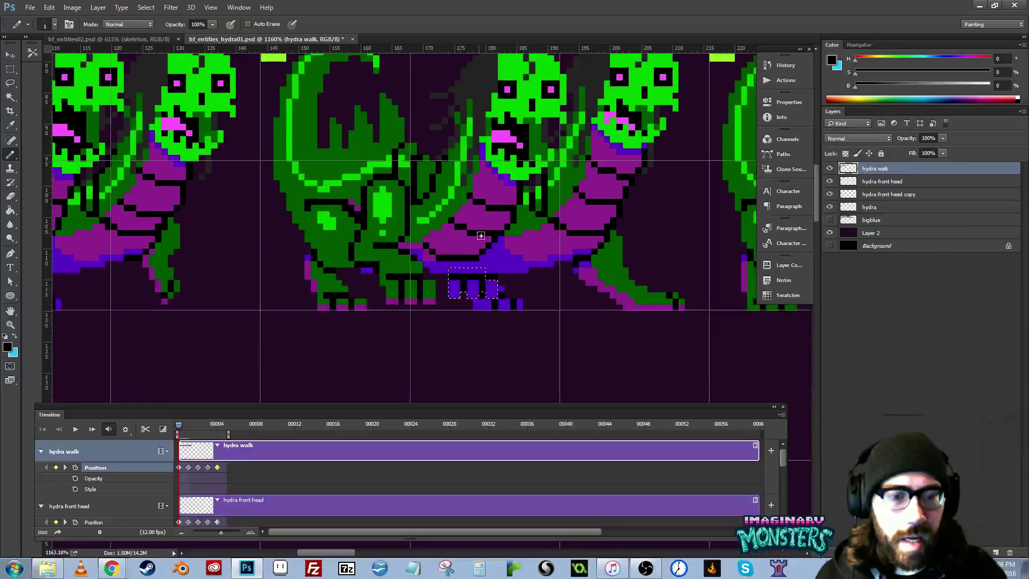
{"action": "key", "text": "e"}
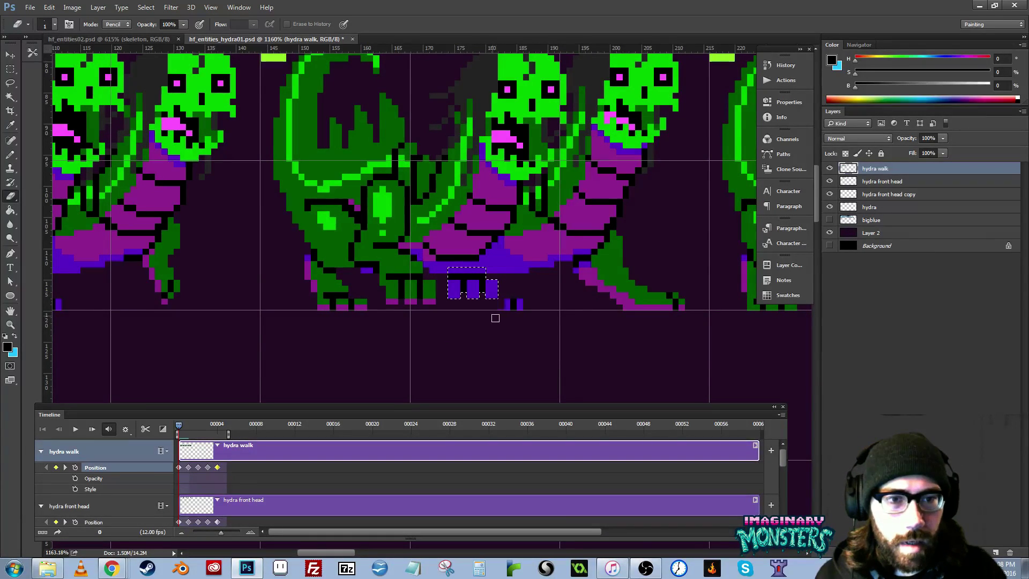
- Select the third frame's blue toes with the space below them and paint a block of sampled belly purple in the selection's corner
{"action": "left_click_drag", "start_coordinate": [523, 307], "coordinate": [479, 308]}
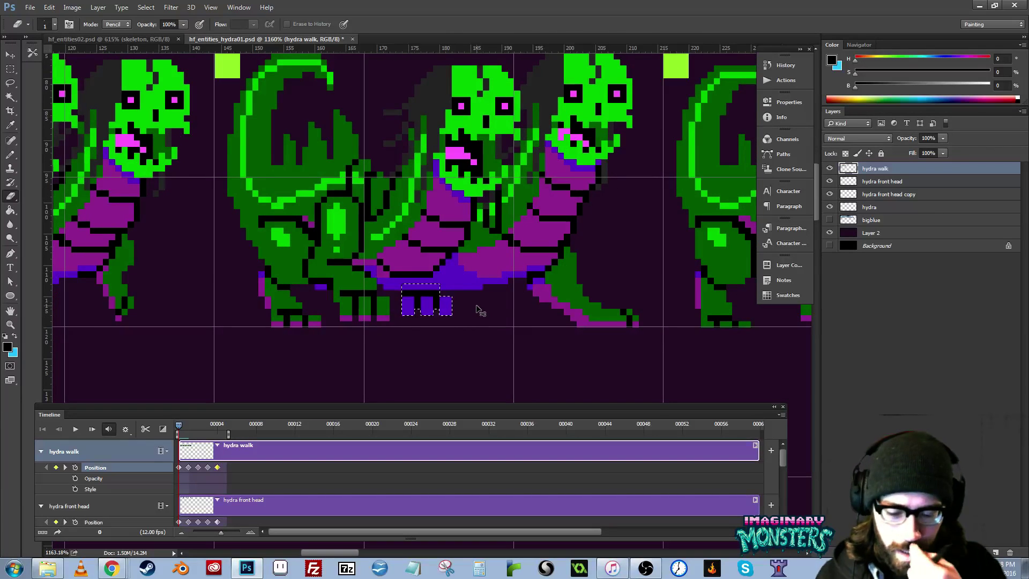
{"action": "left_click_drag", "start_coordinate": [549, 276], "coordinate": [455, 288]}
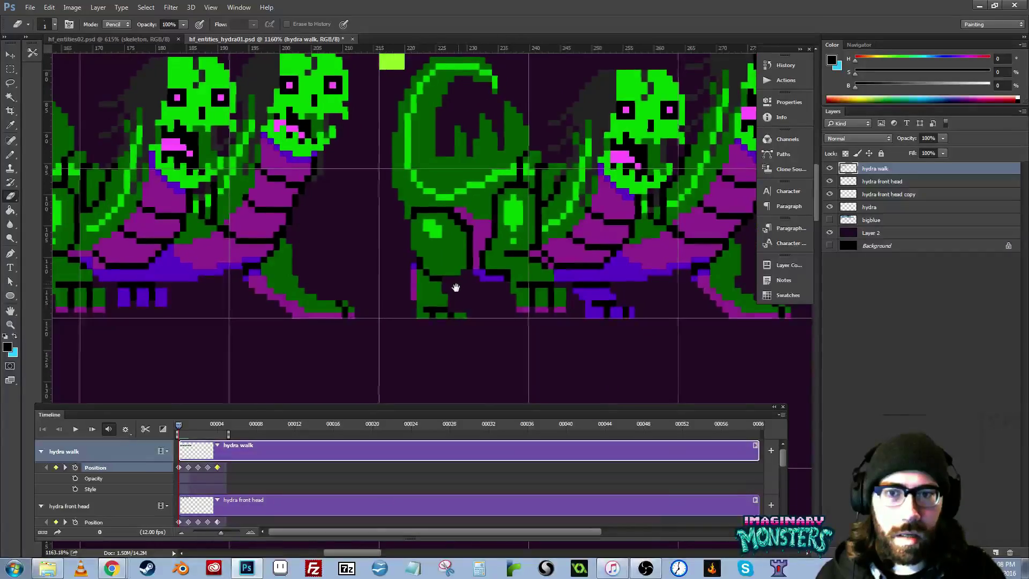
{"action": "left_click_drag", "start_coordinate": [306, 315], "coordinate": [394, 279]}
{"action": "left_click_drag", "start_coordinate": [441, 325], "coordinate": [380, 293]}
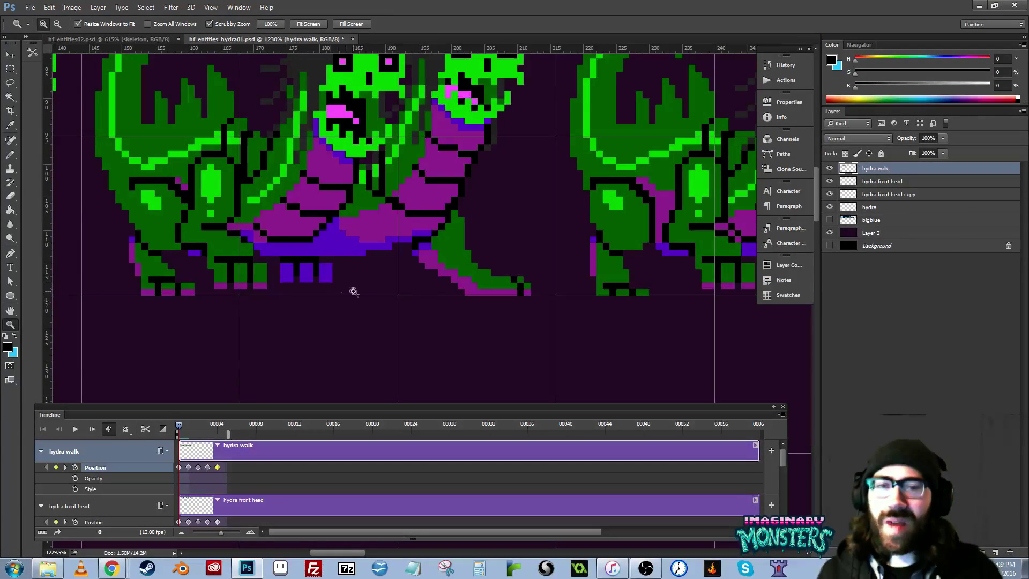
{"action": "mouse_move", "coordinate": [330, 301]}
{"action": "left_mouse_down"}
{"action": "mouse_move", "coordinate": [264, 280]}
{"action": "mouse_move", "coordinate": [288, 283]}
{"action": "mouse_move", "coordinate": [295, 244]}
{"action": "mouse_move", "coordinate": [339, 276]}
{"action": "mouse_move", "coordinate": [299, 333]}
{"action": "left_mouse_up"}
{"action": "key", "text": "m"}
{"action": "key", "text": "b"}
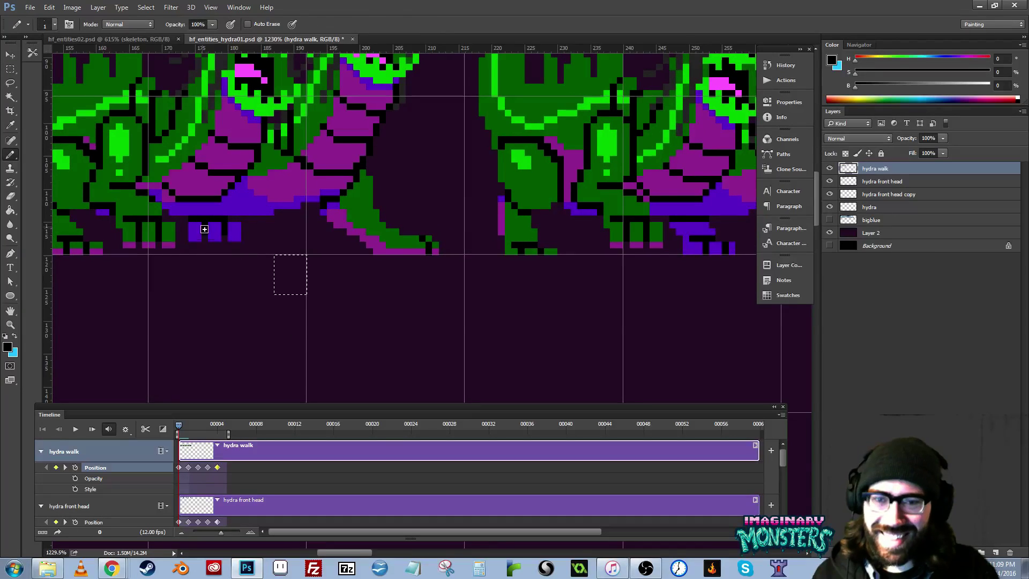
{"action": "left_click_drag", "start_coordinate": [246, 249], "coordinate": [227, 260]}
{"action": "key", "text": "m"}
{"action": "left_click_drag", "start_coordinate": [163, 227], "coordinate": [285, 327]}
{"action": "key", "text": "b"}
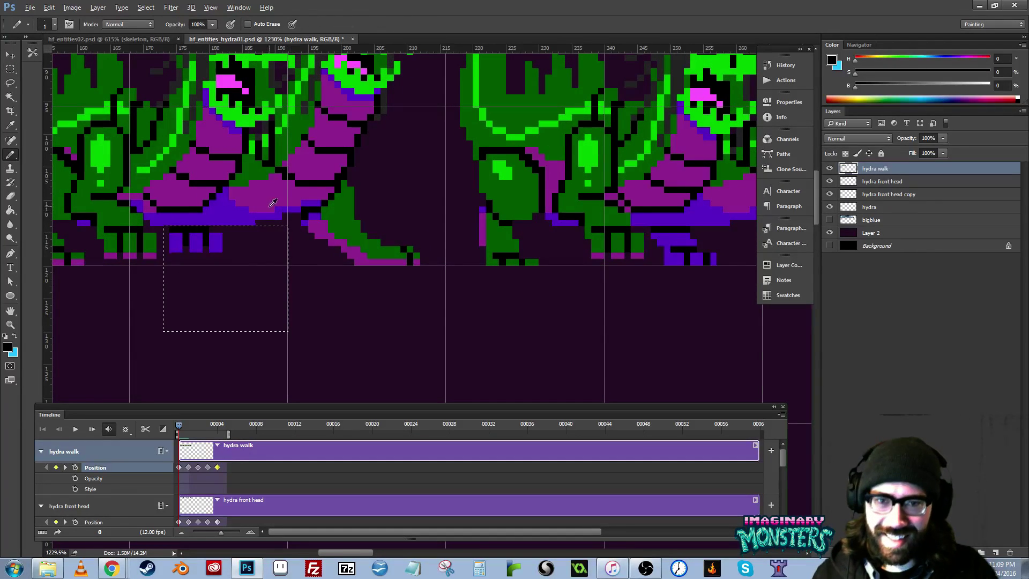
{"action": "left_click", "coordinate": [273, 202], "text": "alt"}
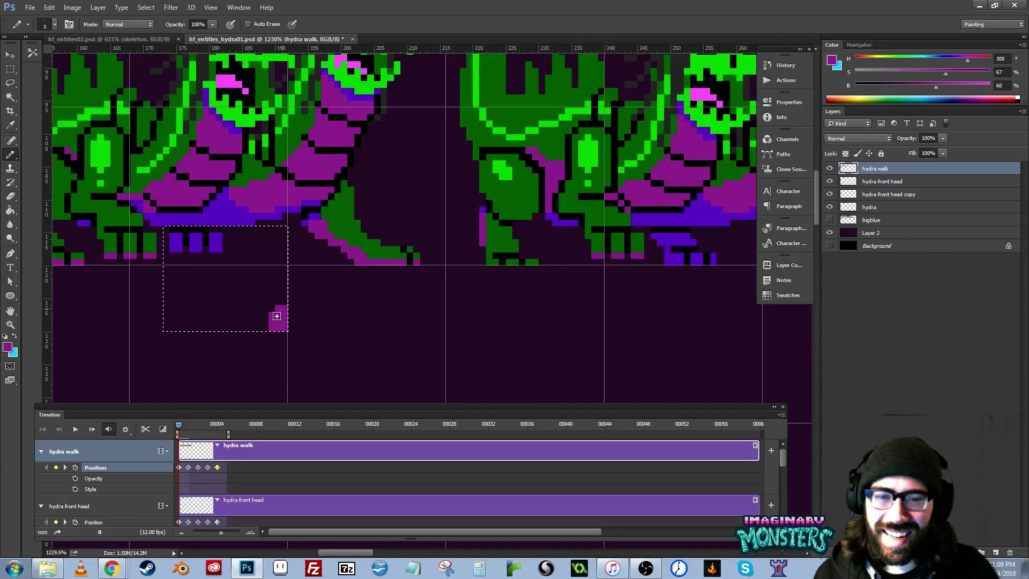
- Copy the selected blue toes and purple block onto the fourth walk frame and nudge the copy two pixels right
{"action": "key", "text": "v"}
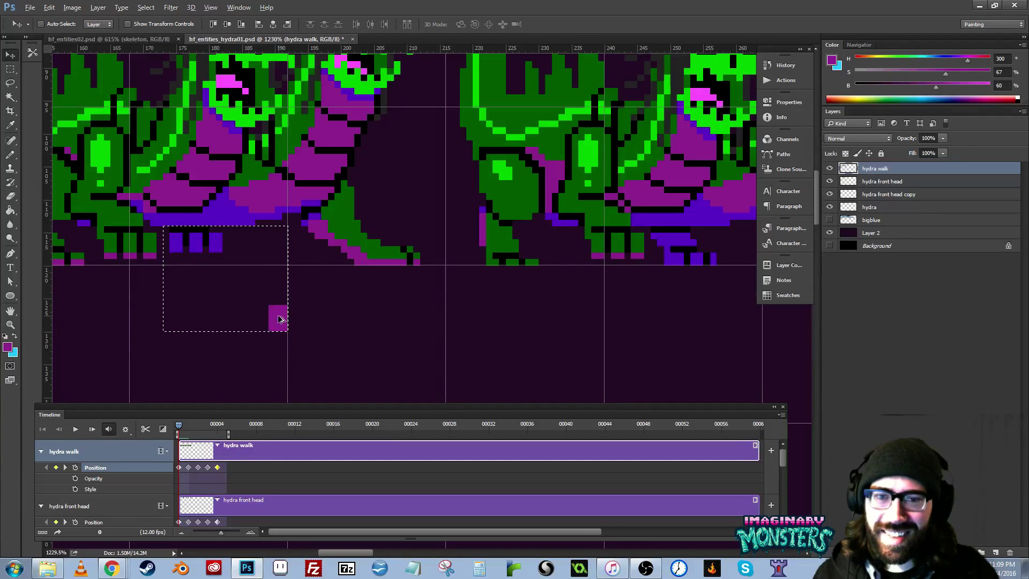
{"action": "mouse_move", "coordinate": [280, 317]}
{"action": "left_mouse_down"}
{"action": "mouse_move", "coordinate": [504, 328]}
{"action": "mouse_move", "coordinate": [301, 330]}
{"action": "mouse_move", "coordinate": [282, 317]}
{"action": "mouse_move", "coordinate": [683, 315]}
{"action": "left_mouse_up"}
{"action": "key", "text": "space"}
{"action": "left_click_drag", "start_coordinate": [658, 306], "coordinate": [476, 337]}
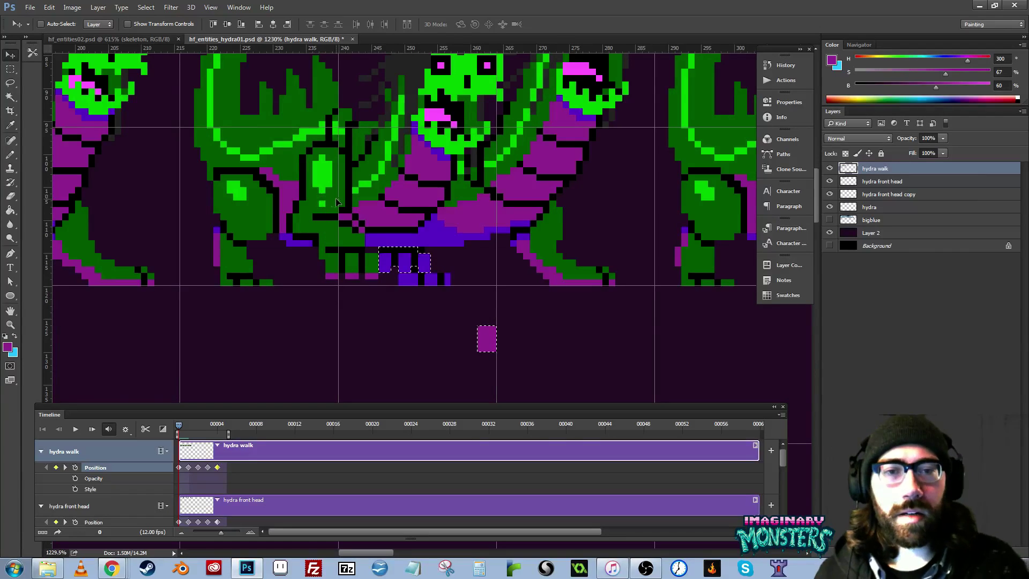
{"action": "key", "text": "Right"}
{"action": "key", "text": "Right"}
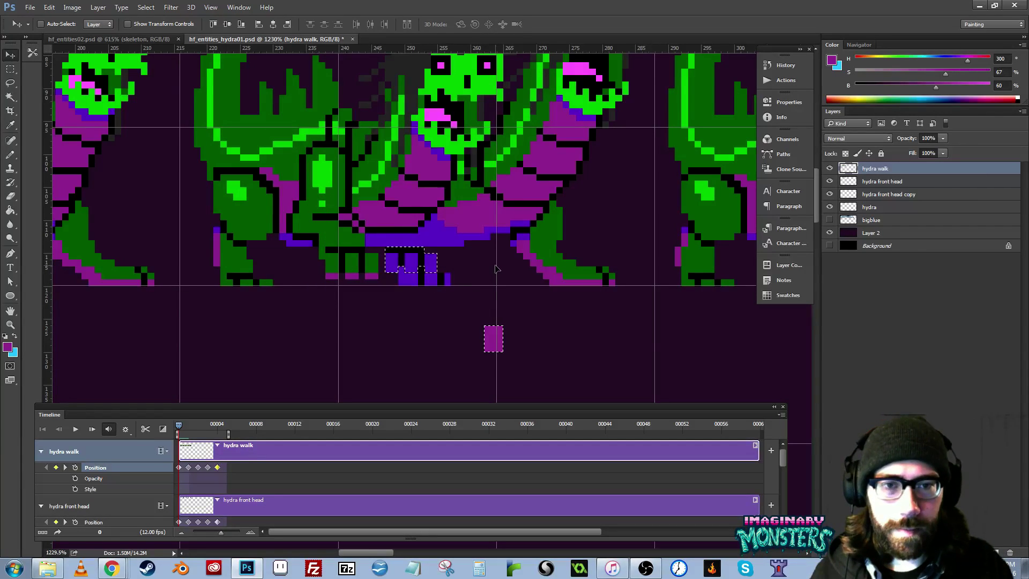
- Erase the old blue foot remnants around the copied toes in the fourth frame, along with the copied purple block
{"action": "key", "text": "e"}
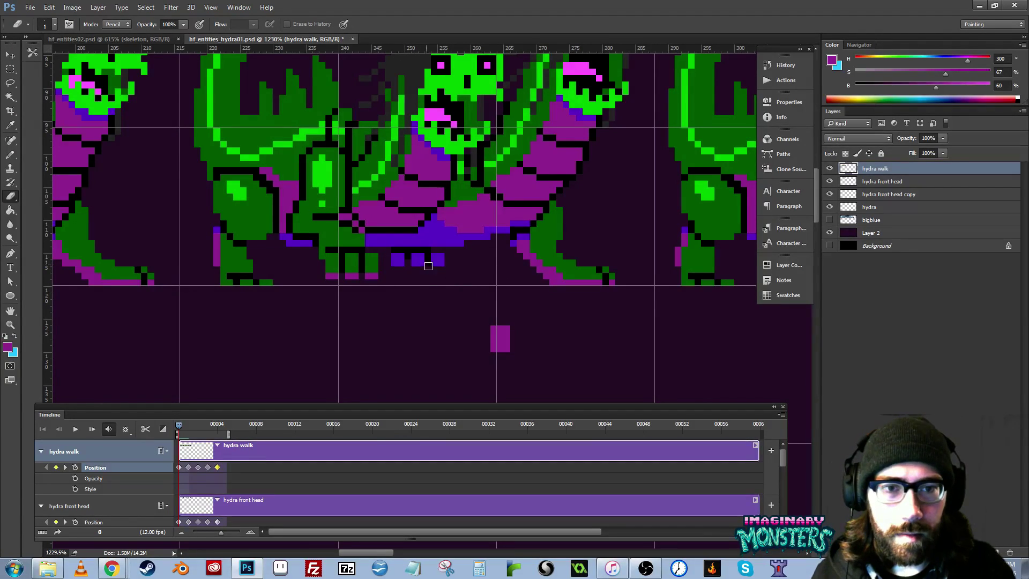
{"action": "left_click_drag", "start_coordinate": [487, 281], "coordinate": [333, 289]}
{"action": "left_click_drag", "start_coordinate": [344, 330], "coordinate": [355, 337]}
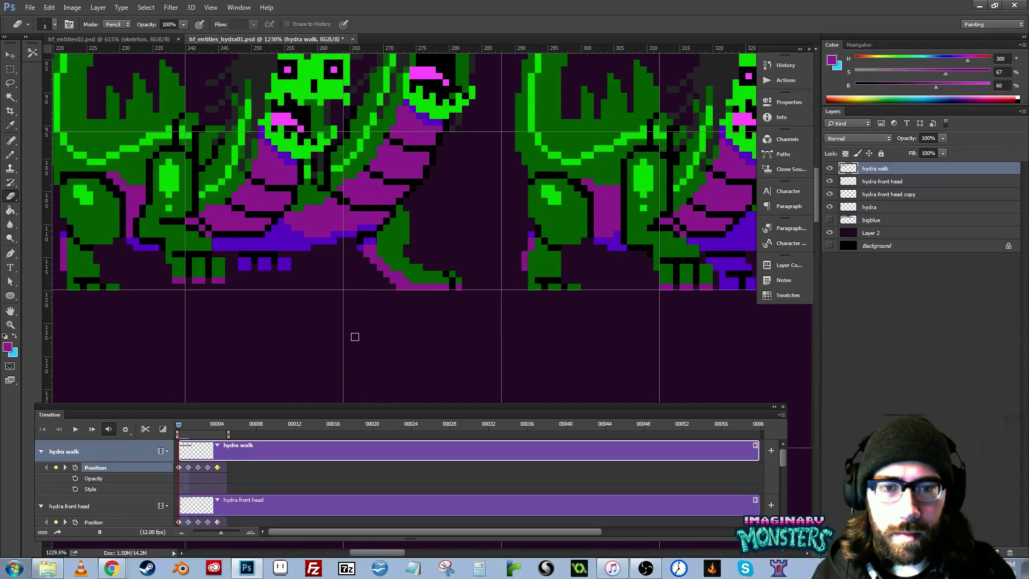
- Lasso the blue foot under the hydra's belly in the fifth walk frame and shift it a few pixels right
{"action": "left_click_drag", "start_coordinate": [428, 309], "coordinate": [772, 304]}
{"action": "key", "text": "z"}
{"action": "left_click", "coordinate": [380, 298], "text": "alt"}
{"action": "left_click", "coordinate": [380, 300], "text": "alt"}
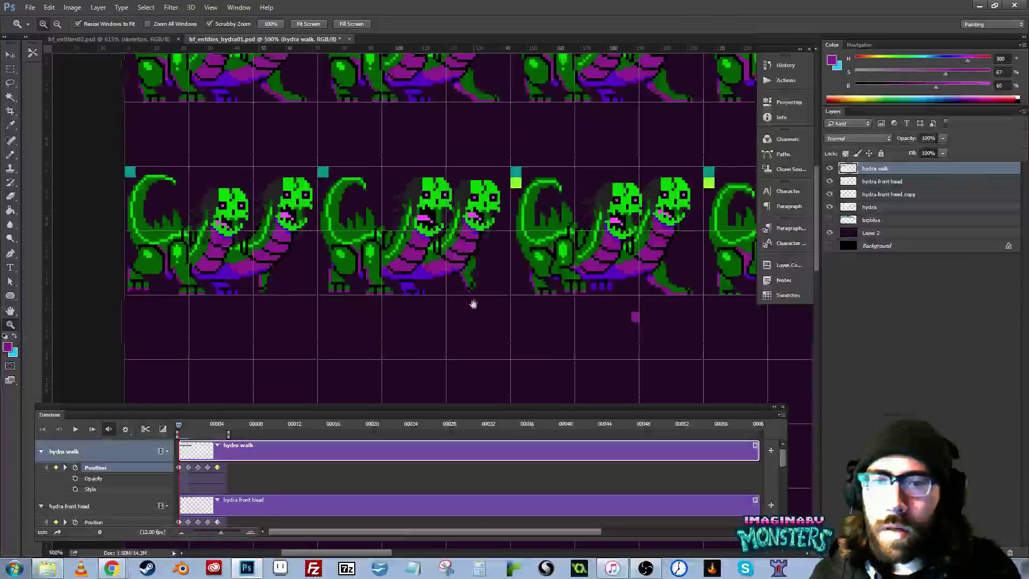
{"action": "left_click_drag", "start_coordinate": [473, 304], "coordinate": [482, 327]}
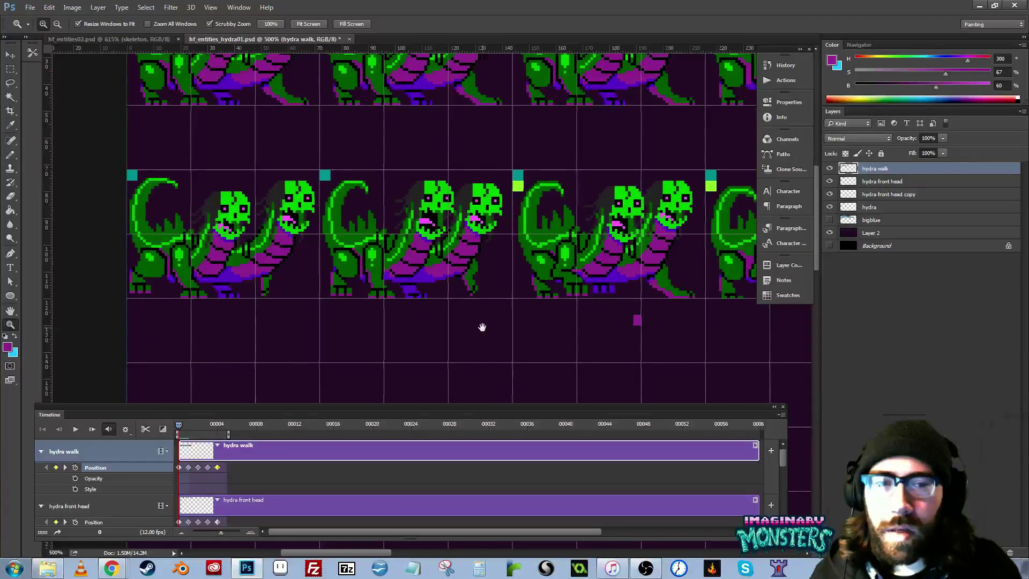
{"action": "left_click_drag", "start_coordinate": [648, 340], "coordinate": [402, 340]}
{"action": "left_click_drag", "start_coordinate": [547, 338], "coordinate": [443, 328]}
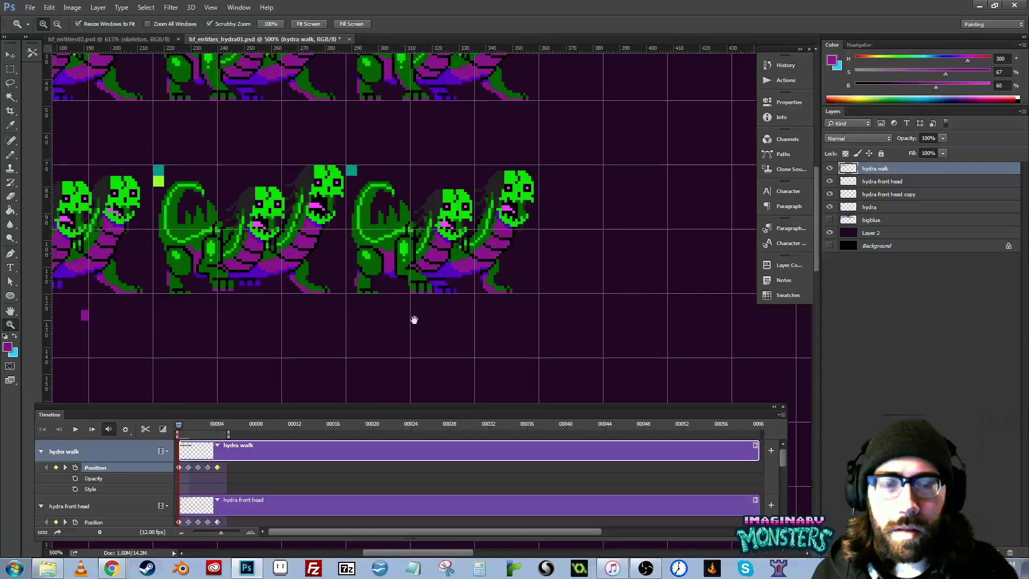
{"action": "left_click_drag", "start_coordinate": [391, 300], "coordinate": [480, 284]}
{"action": "key", "text": "l"}
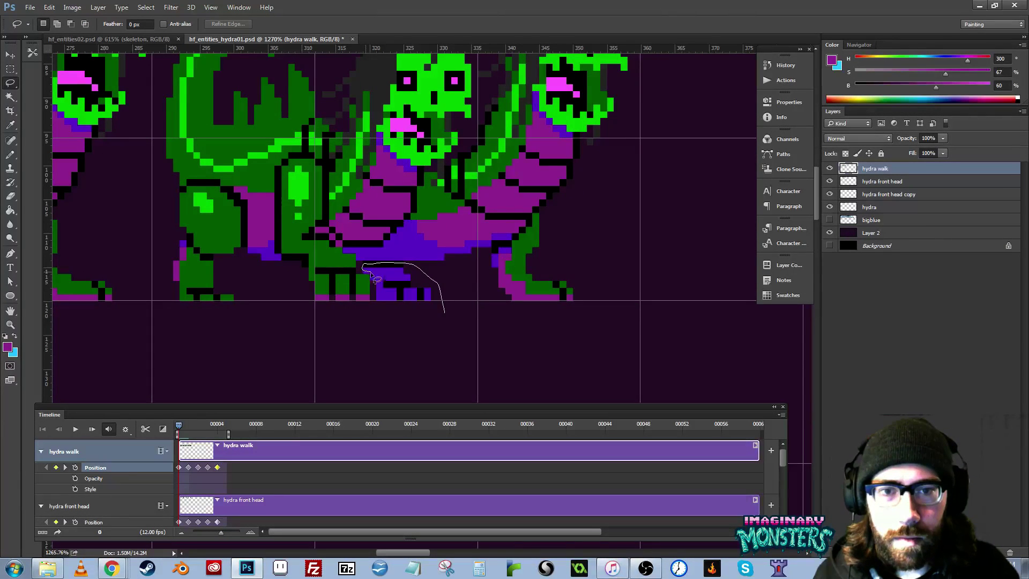
{"action": "left_click_drag", "start_coordinate": [407, 321], "coordinate": [408, 320]}
{"action": "key", "text": "v"}
{"action": "key", "text": "Right"}
{"action": "key", "text": "Right"}
{"action": "key", "text": "Right"}
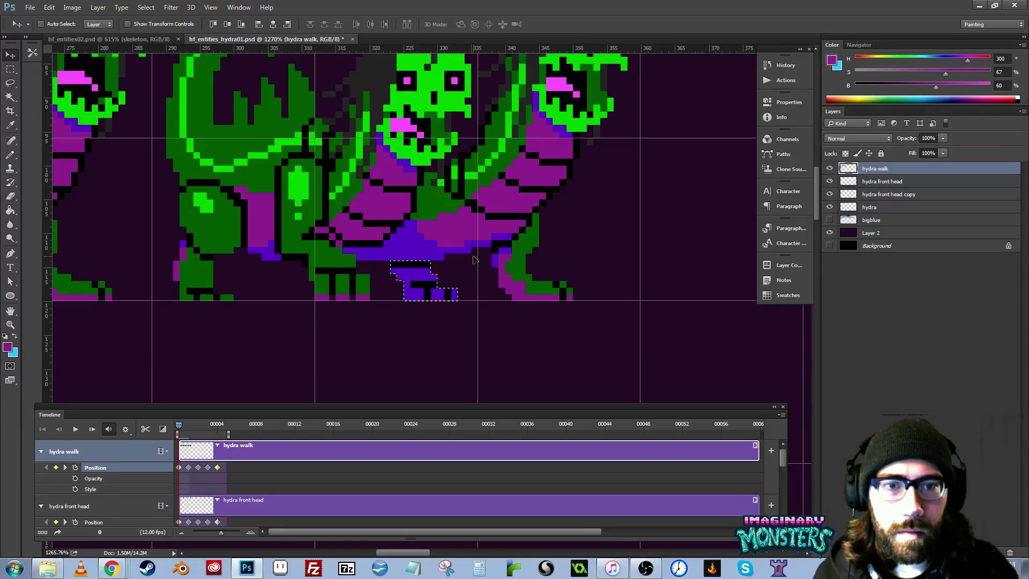
{"action": "key", "text": "ctrl+d"}
{"action": "key", "text": "ctrl+z"}
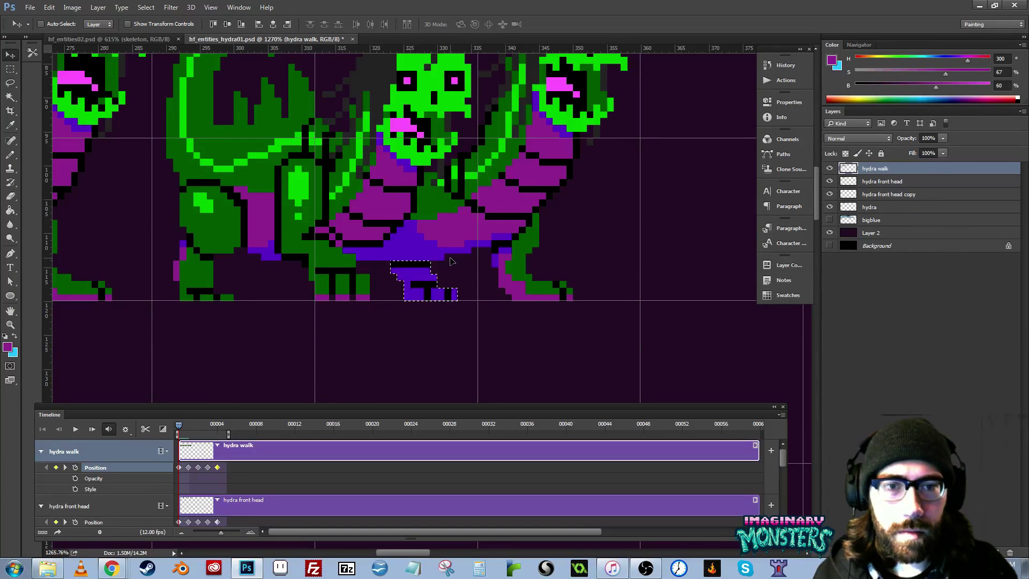
{"action": "key", "text": "Right"}
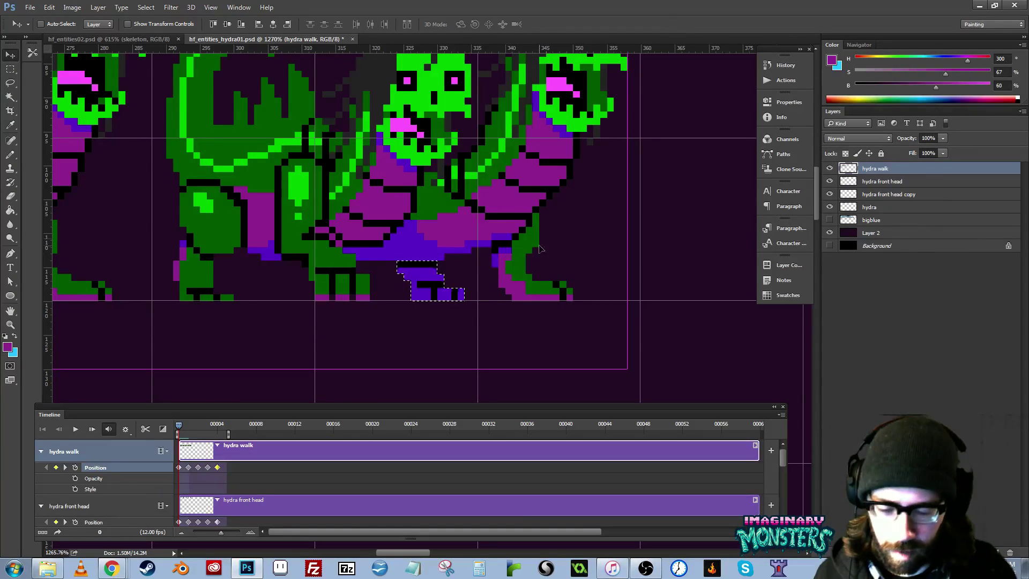
{"action": "key", "text": "ctrl+d"}
- Select the lower part of the fifth frame's blue foot and move it one pixel up and one pixel left
{"action": "key", "text": "m"}
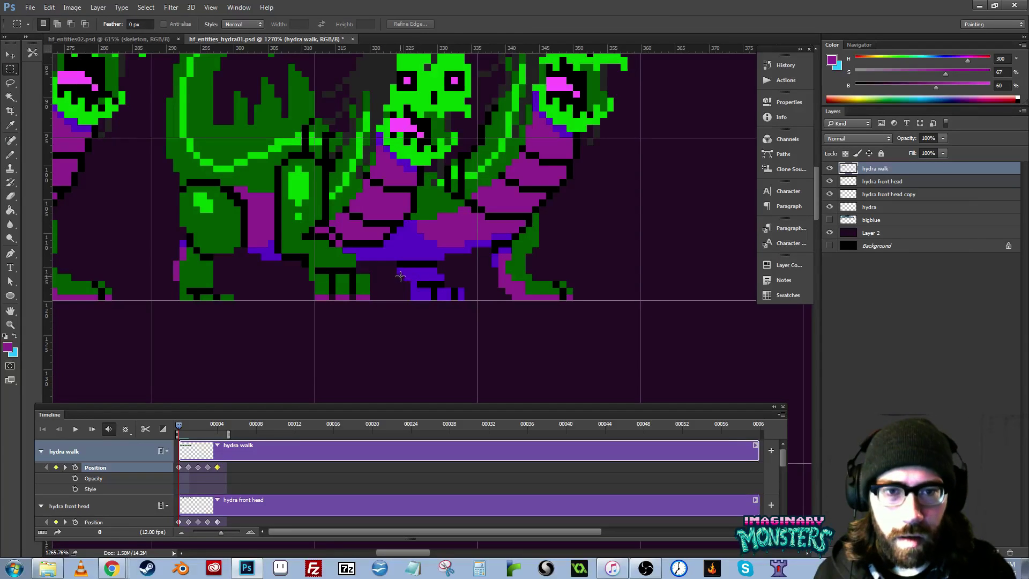
{"action": "left_click_drag", "start_coordinate": [400, 276], "coordinate": [470, 316]}
{"action": "key", "text": "v"}
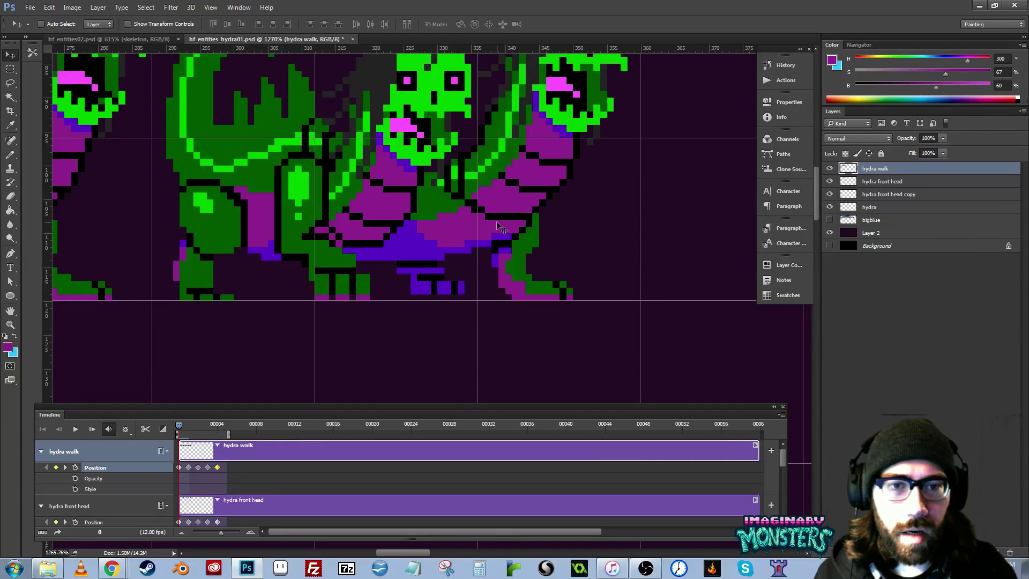
{"action": "key", "text": "Left"}
- Erase the purple reference block below the third walk frame
{"action": "key", "text": "z"}
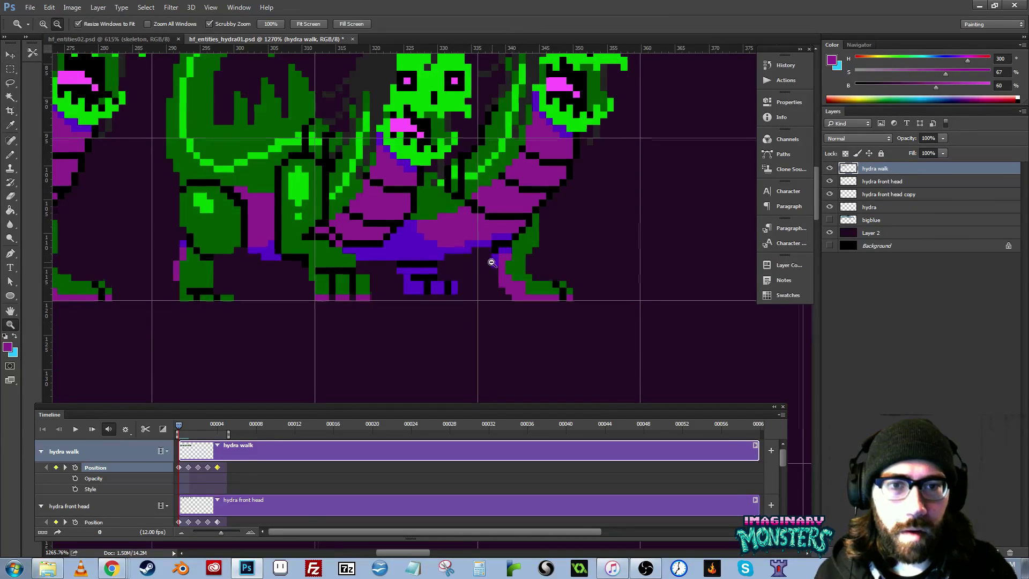
{"action": "left_click", "coordinate": [491, 262], "text": "alt"}
{"action": "left_click", "coordinate": [492, 263], "text": "alt"}
{"action": "left_click", "coordinate": [491, 263], "text": "alt"}
{"action": "left_click", "coordinate": [491, 264], "text": "alt"}
{"action": "left_click_drag", "start_coordinate": [403, 287], "coordinate": [599, 313]}
{"action": "left_click_drag", "start_coordinate": [463, 299], "coordinate": [589, 291]}
{"action": "key", "text": "e"}
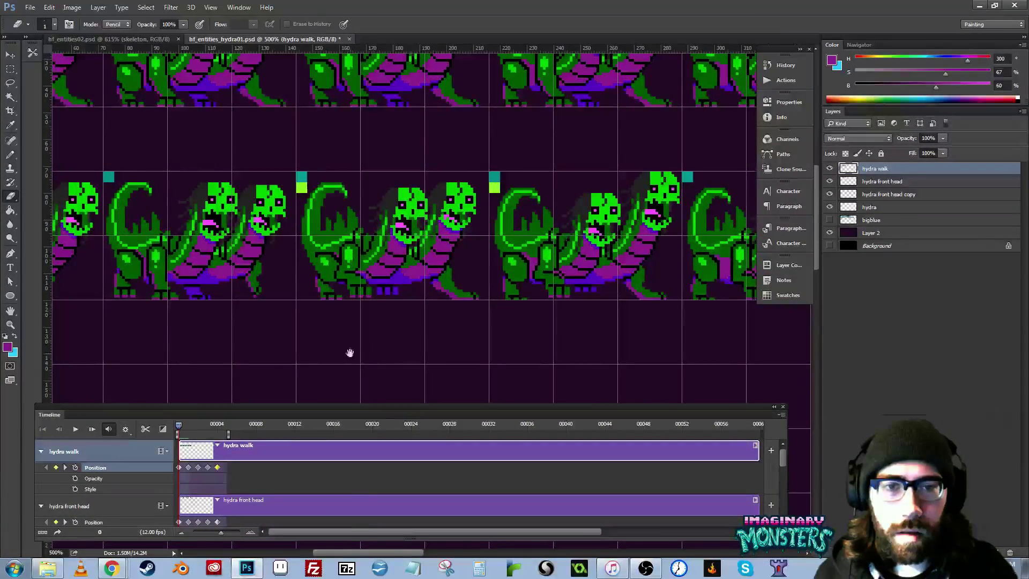
- Hide the guides and play the hydra walk animation to check the blue foot's motion
{"action": "left_click_drag", "start_coordinate": [349, 352], "coordinate": [445, 340]}
{"action": "key", "text": "ctrl+h"}
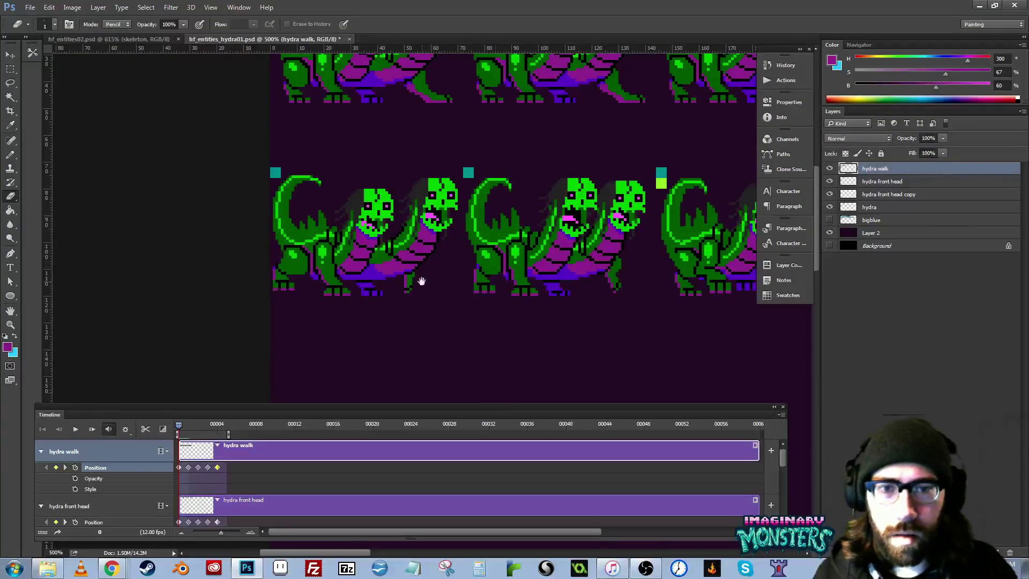
{"action": "key", "text": "space"}
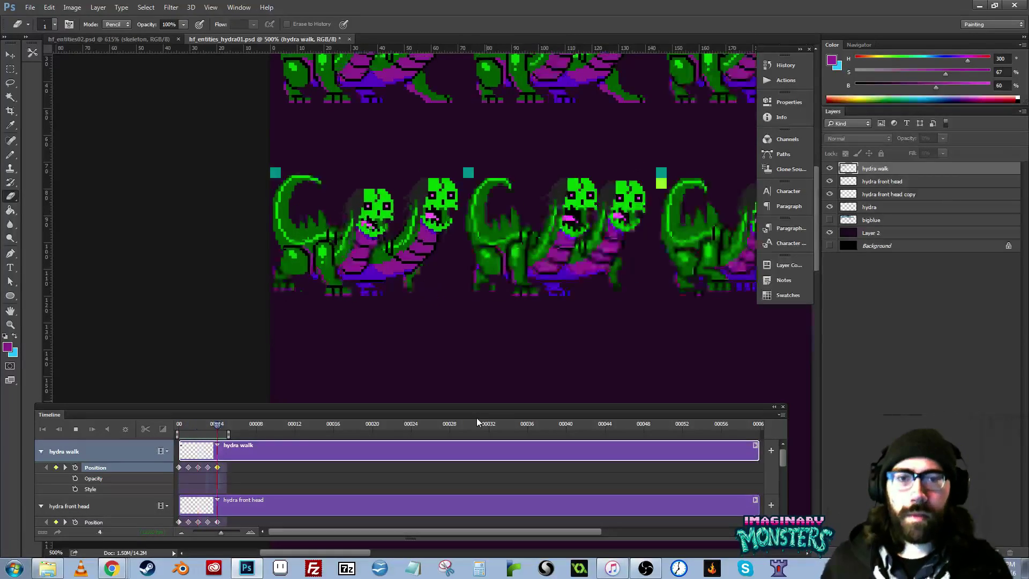
{"action": "key", "text": "space"}
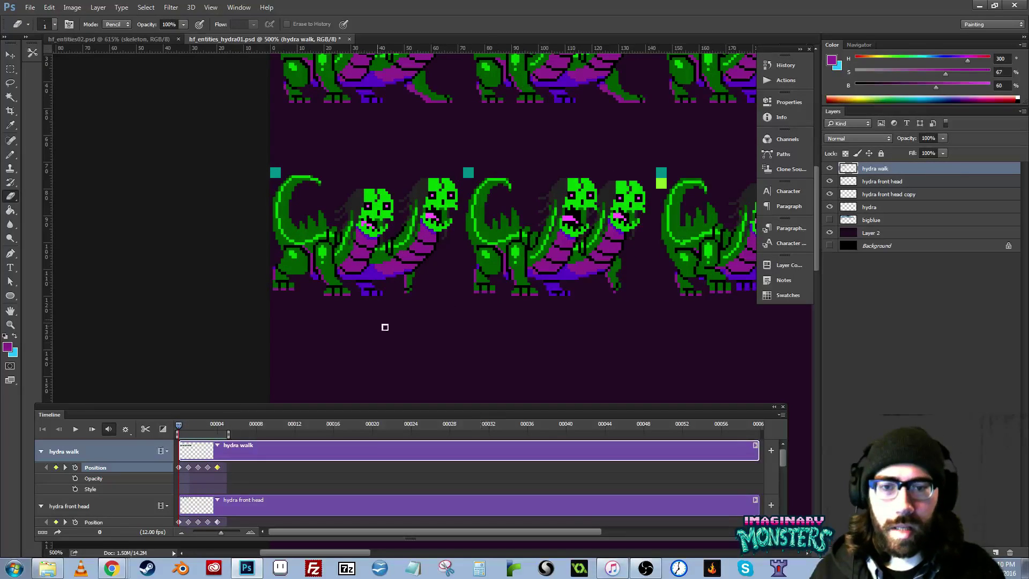
- Move the fifth frame's blue foot one pixel down and one pixel right, and fill the gap above it with its sampled blue
{"action": "left_click_drag", "start_coordinate": [583, 330], "coordinate": [161, 318]}
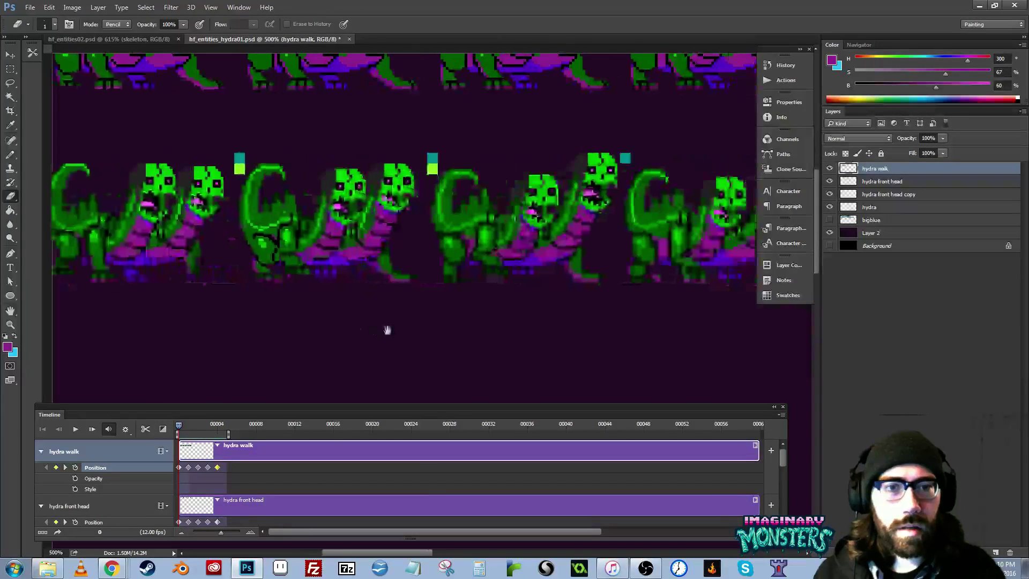
{"action": "left_click_drag", "start_coordinate": [508, 326], "coordinate": [148, 356]}
{"action": "key", "text": "z"}
{"action": "left_click_drag", "start_coordinate": [368, 307], "coordinate": [387, 280]}
{"action": "key", "text": "m"}
{"action": "key", "text": "v"}
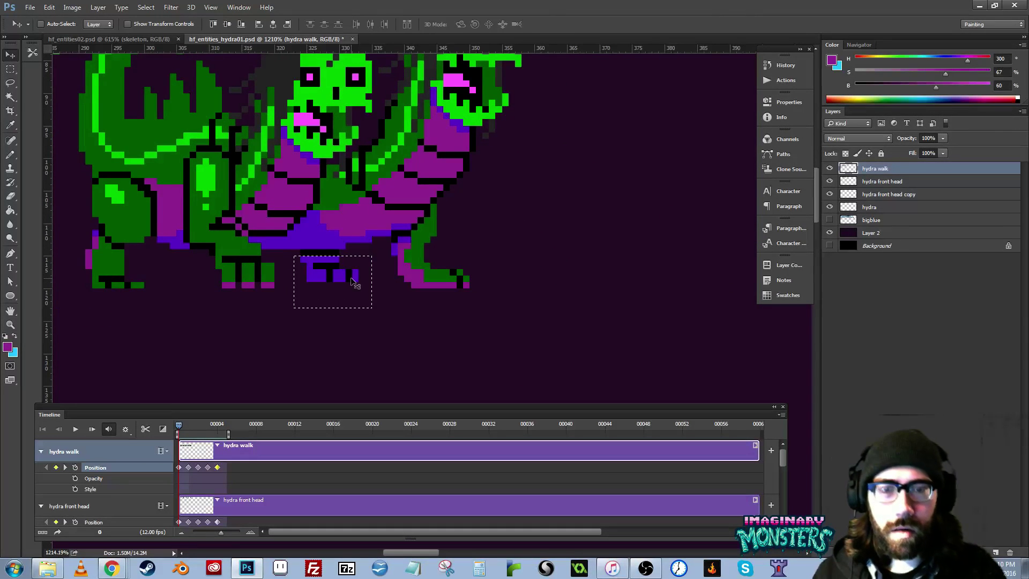
{"action": "key", "text": "Down"}
{"action": "key", "text": "Right"}
{"action": "key", "text": "ctrl+d"}
{"action": "key", "text": "b"}
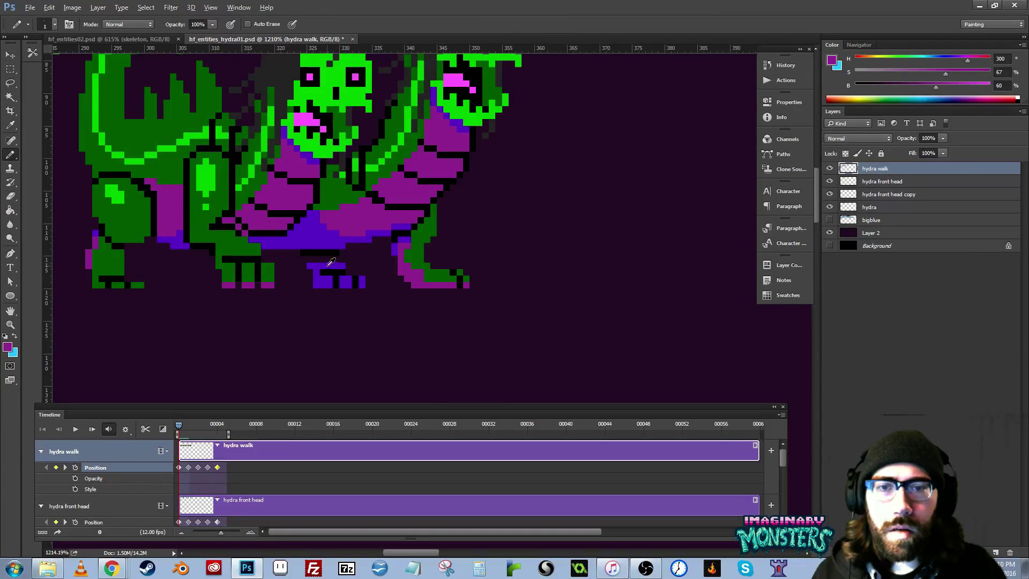
{"action": "left_click", "coordinate": [335, 268], "text": "alt"}
- Play back the hydra walk animation from the first frame to review the adjusted fifth-frame foot
{"action": "key", "text": "z"}
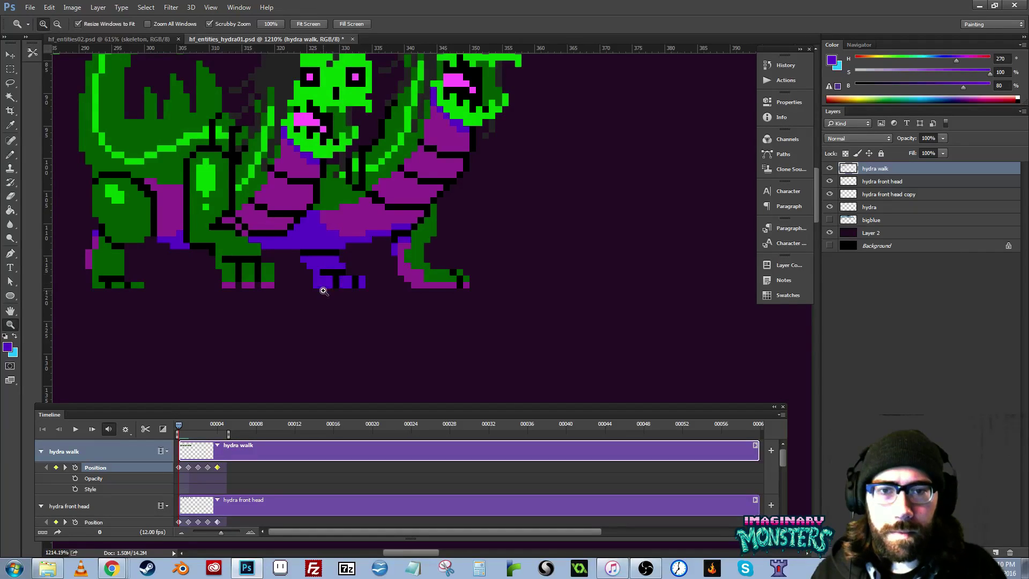
{"action": "left_click", "coordinate": [332, 287], "text": "alt"}
{"action": "left_click", "coordinate": [332, 287], "text": "alt"}
{"action": "left_click", "coordinate": [332, 287], "text": "alt"}
{"action": "left_click", "coordinate": [332, 287], "text": "alt"}
{"action": "left_click_drag", "start_coordinate": [392, 312], "coordinate": [690, 308]}
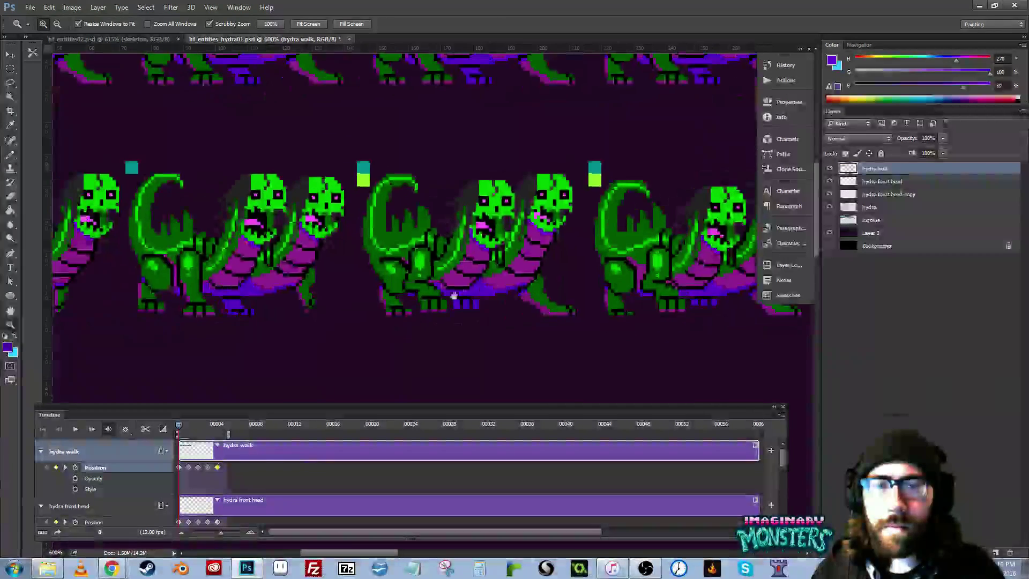
{"action": "left_click_drag", "start_coordinate": [178, 310], "coordinate": [558, 281]}
{"action": "key", "text": "space"}
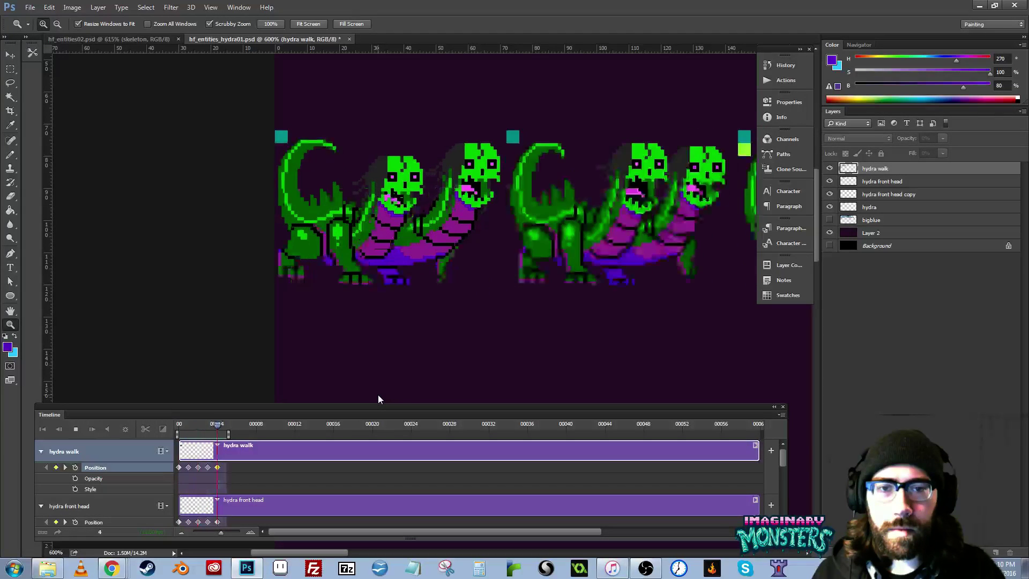
{"action": "key", "text": "space"}
- Show the guides and scrub between the first and last walk frames to compare the feet up close
{"action": "left_click_drag", "start_coordinate": [189, 424], "coordinate": [217, 433]}
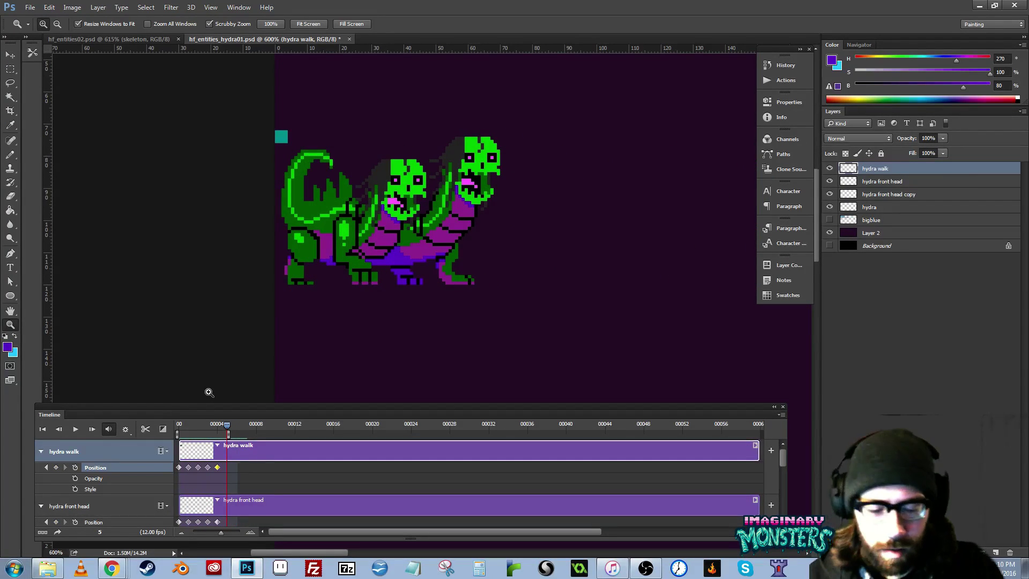
{"action": "key", "text": "ctrl+apostrophe"}
{"action": "left_click_drag", "start_coordinate": [401, 289], "coordinate": [444, 290]}
{"action": "left_click", "coordinate": [179, 426]}
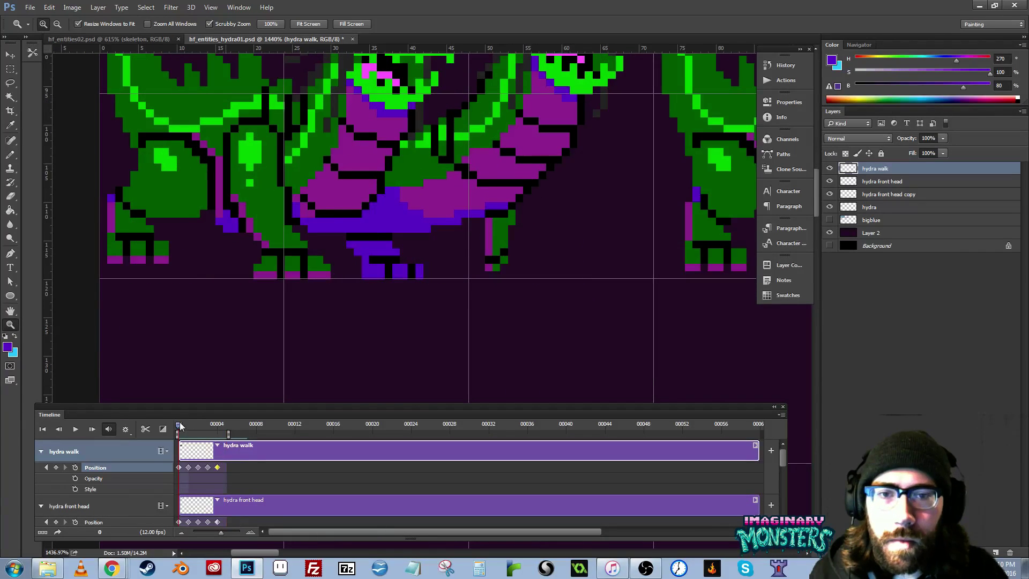
{"action": "left_click_drag", "start_coordinate": [178, 426], "coordinate": [216, 427]}
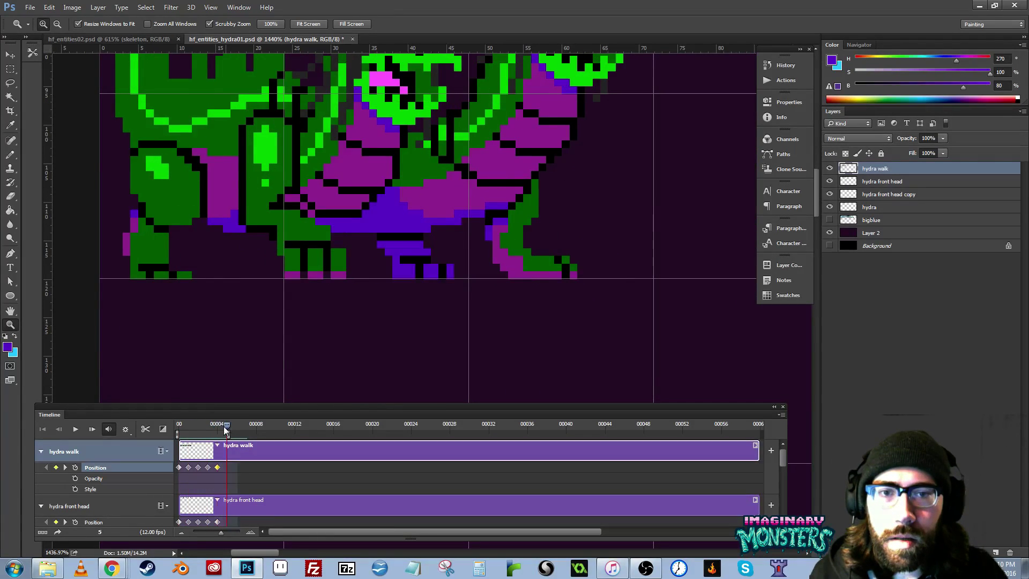
{"action": "left_click", "coordinate": [180, 426]}
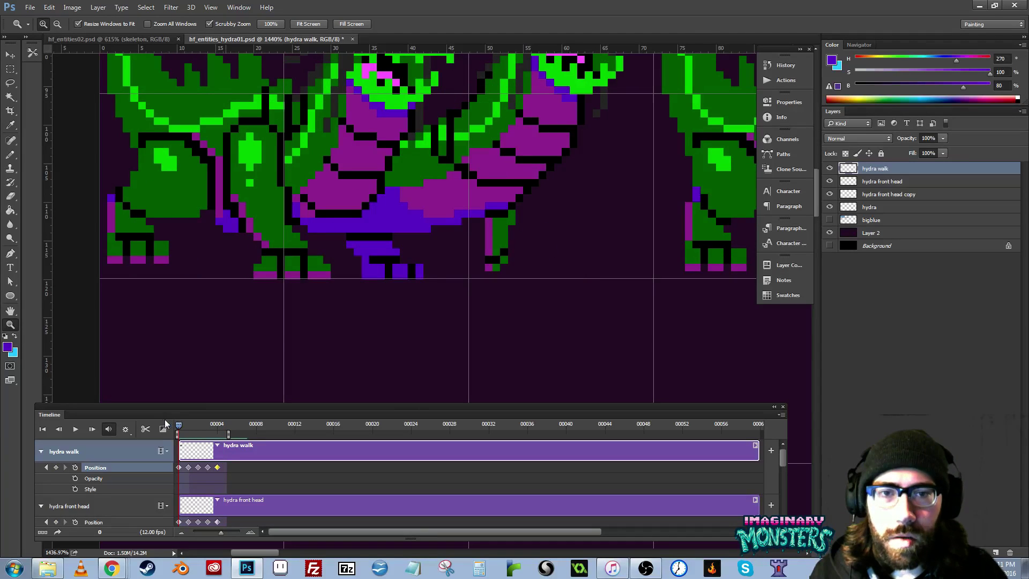
- Go to the fifth walk frame to examine its feet up close, and play the hydra walk at 800% zoom
{"action": "left_click_drag", "start_coordinate": [179, 426], "coordinate": [218, 426]}
{"action": "mouse_move", "coordinate": [422, 308]}
{"action": "left_mouse_down"}
{"action": "mouse_move", "coordinate": [392, 318]}
{"action": "mouse_move", "coordinate": [432, 311]}
{"action": "left_mouse_up"}
{"action": "key", "text": "m"}
{"action": "key", "text": "v"}
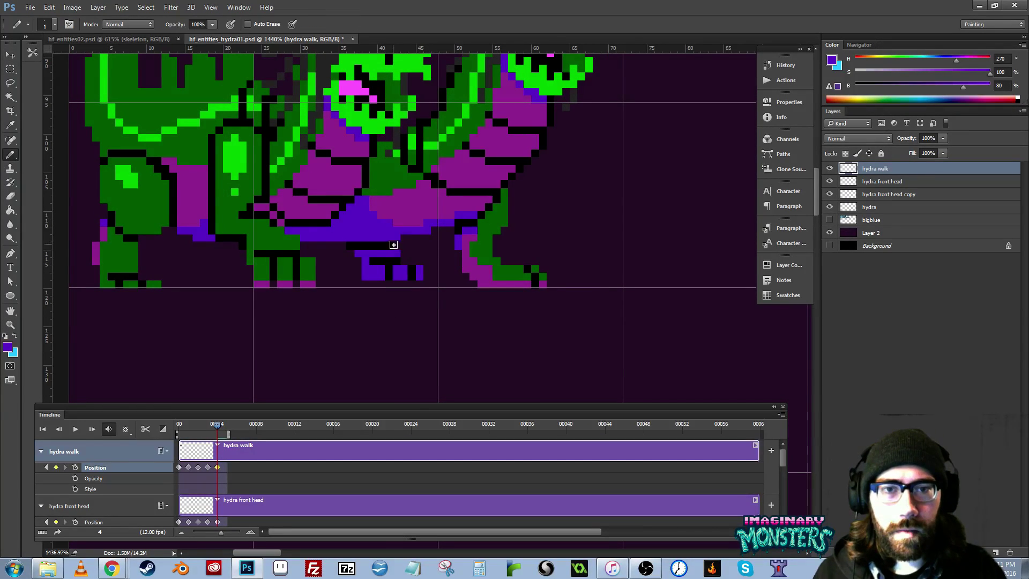
{"action": "left_click_drag", "start_coordinate": [406, 275], "coordinate": [385, 290]}
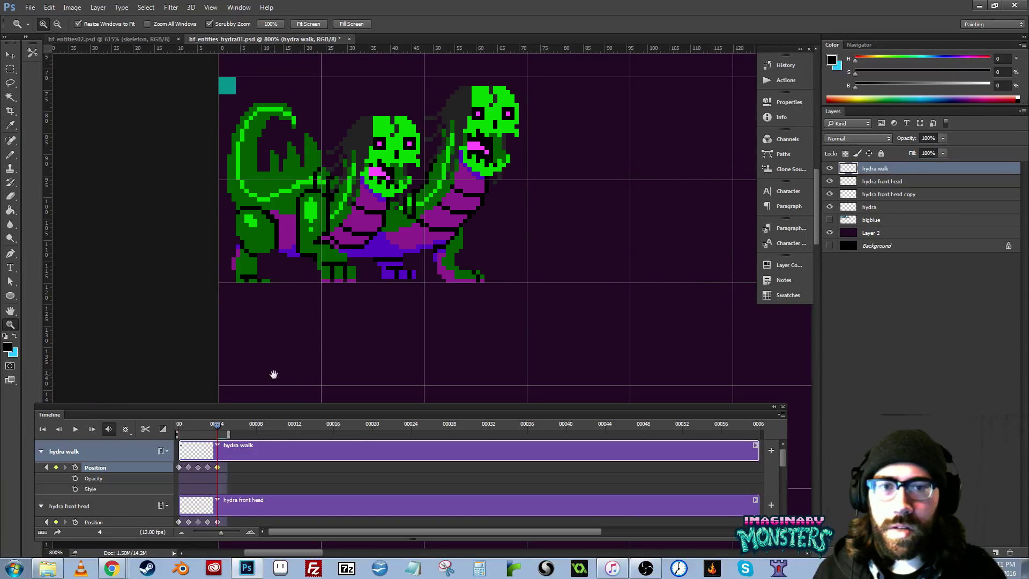
{"action": "key", "text": "space"}
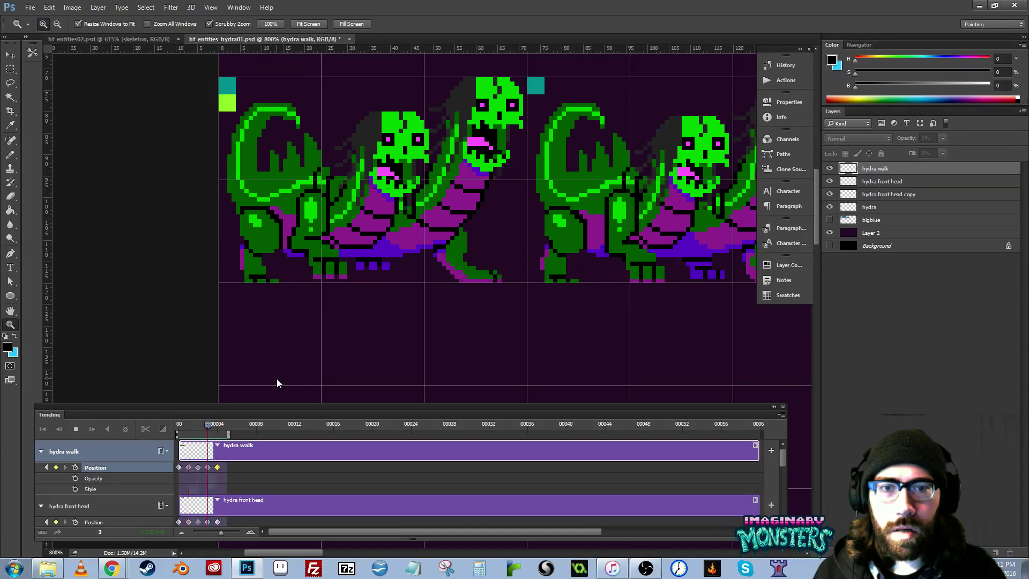
{"action": "key", "text": "space"}
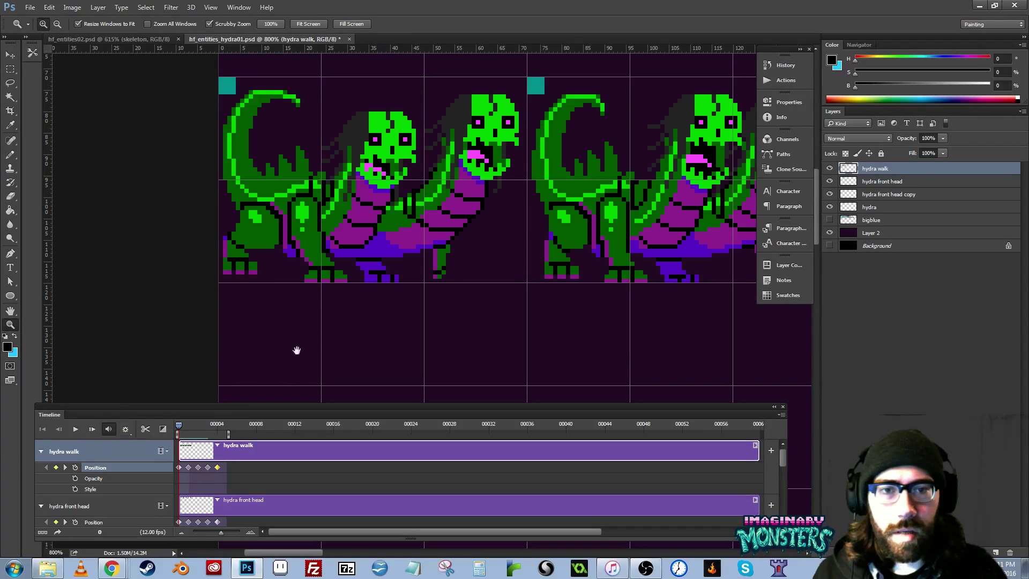
- Compare the blue foot's shape across the neighbouring walk frames and play the animation again
{"action": "left_click_drag", "start_coordinate": [558, 313], "coordinate": [166, 289]}
{"action": "left_click_drag", "start_coordinate": [680, 327], "coordinate": [702, 330]}
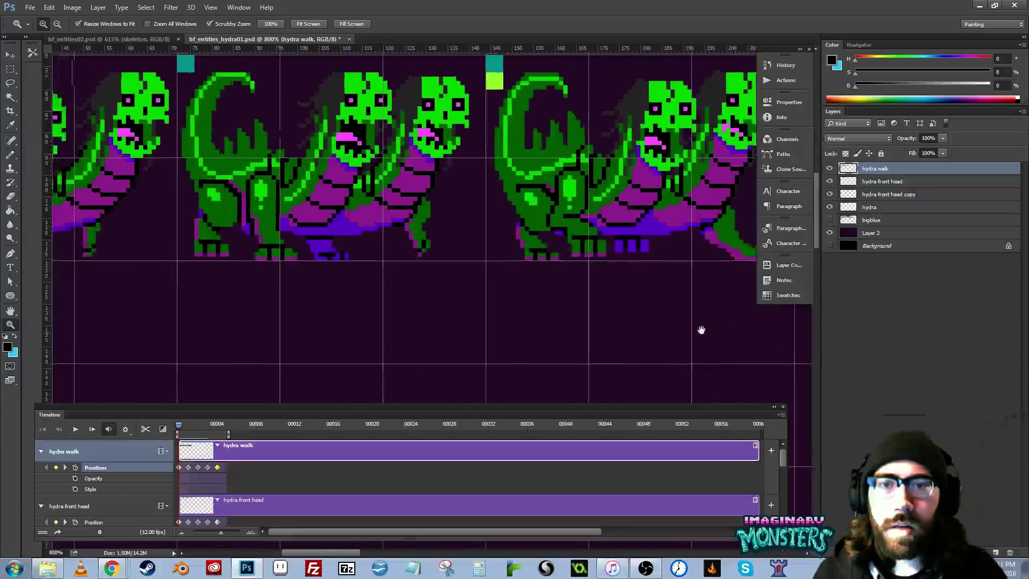
{"action": "left_click_drag", "start_coordinate": [366, 311], "coordinate": [381, 326]}
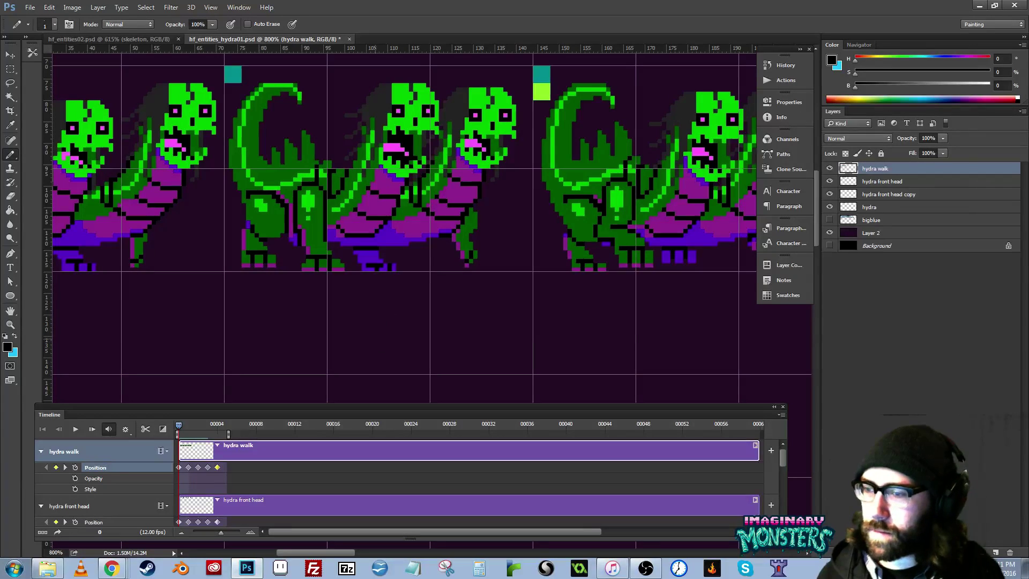
{"action": "left_click_drag", "start_coordinate": [442, 321], "coordinate": [547, 329]}
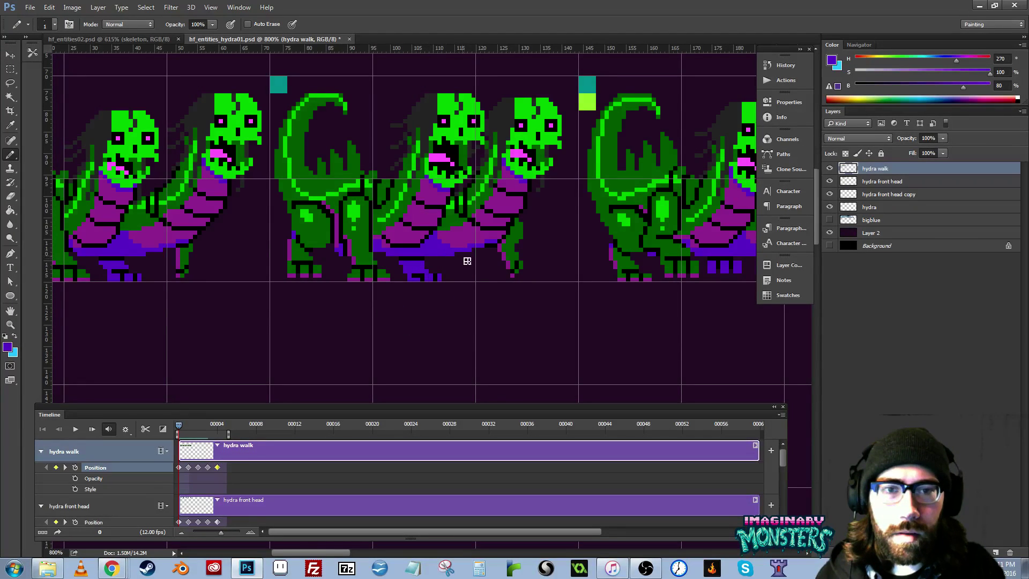
{"action": "left_click_drag", "start_coordinate": [437, 294], "coordinate": [648, 317]}
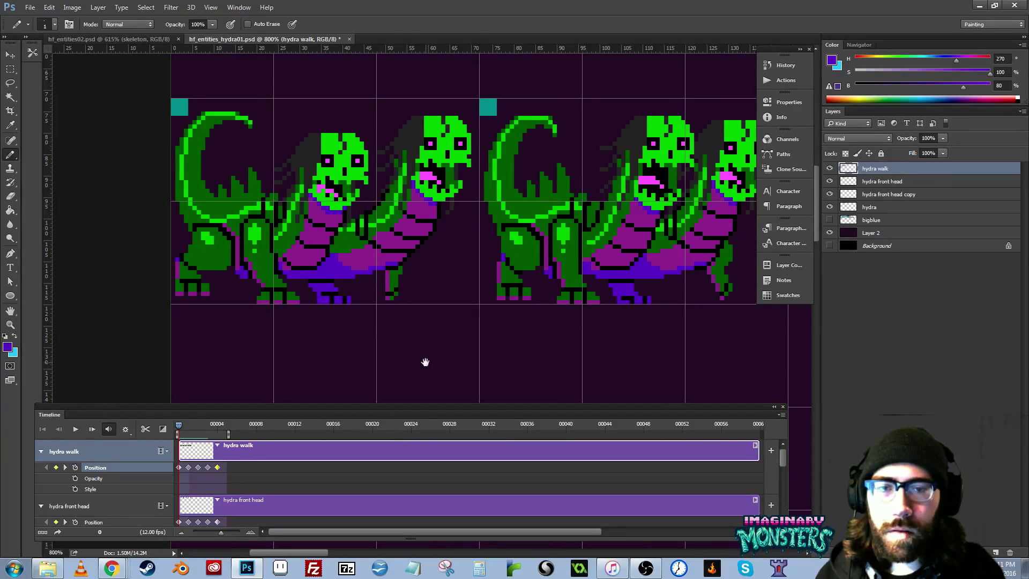
{"action": "key", "text": "space"}
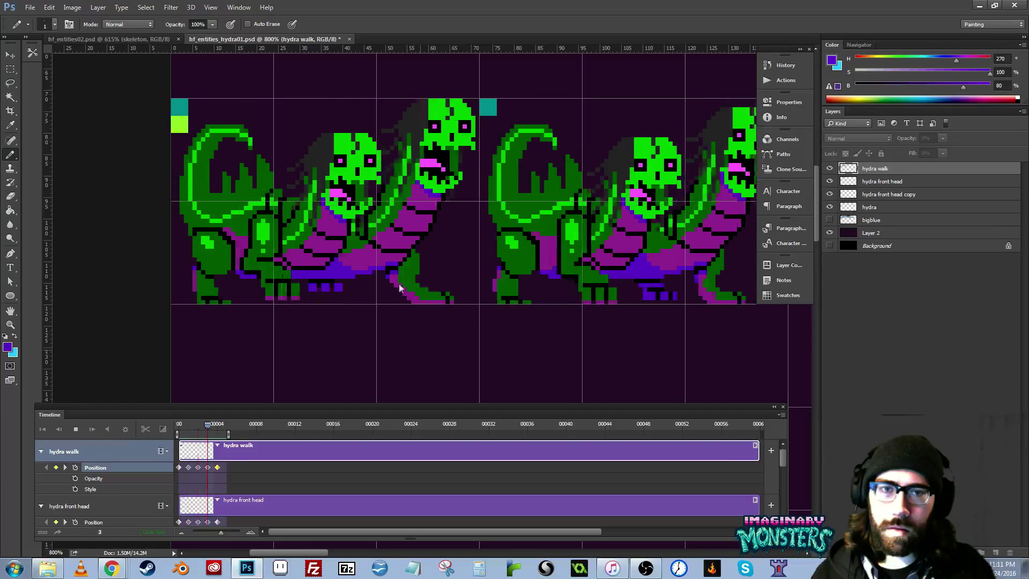
{"action": "key", "text": "space"}
- Hide the guides and play back the hydra walk at 600% zoom
{"action": "left_click_drag", "start_coordinate": [485, 265], "coordinate": [419, 303]}
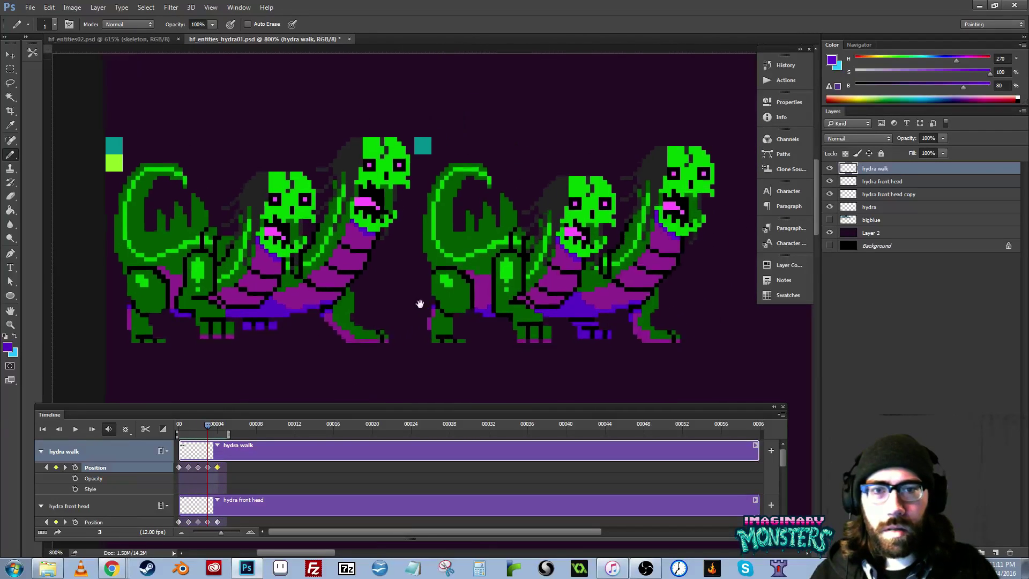
{"action": "key", "text": "space"}
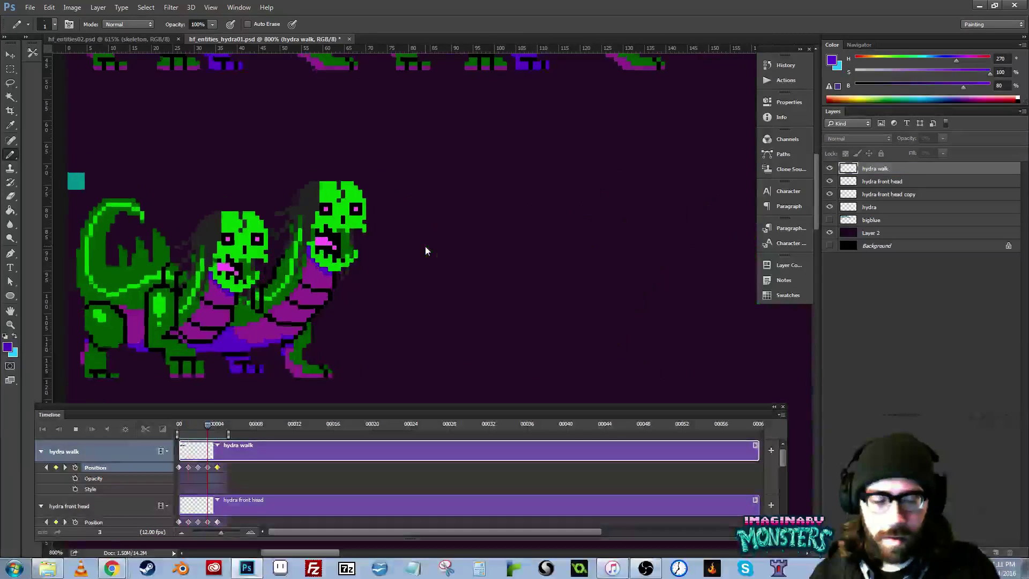
{"action": "key", "text": "ctrl+minus"}
{"action": "key", "text": "ctrl+minus"}
{"action": "key", "text": "space"}
- Hide Layer 2, show the black Background layer, and preview the walk against it before returning to the first frame
{"action": "left_click", "coordinate": [830, 233]}
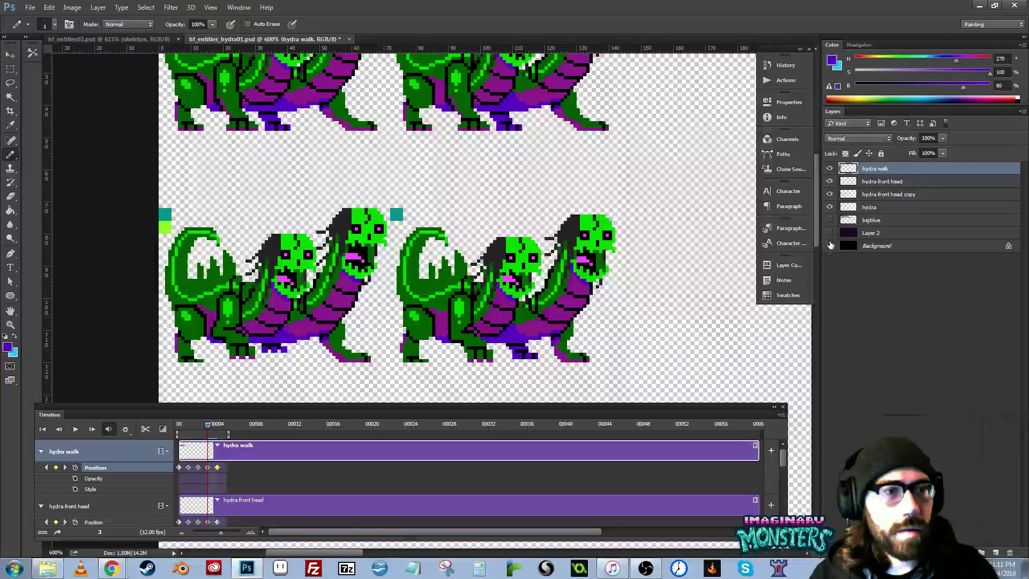
{"action": "left_click", "coordinate": [829, 245]}
{"action": "key", "text": "z"}
{"action": "scroll", "coordinate": [571, 272], "scroll_direction": "down", "scroll_amount": 4}
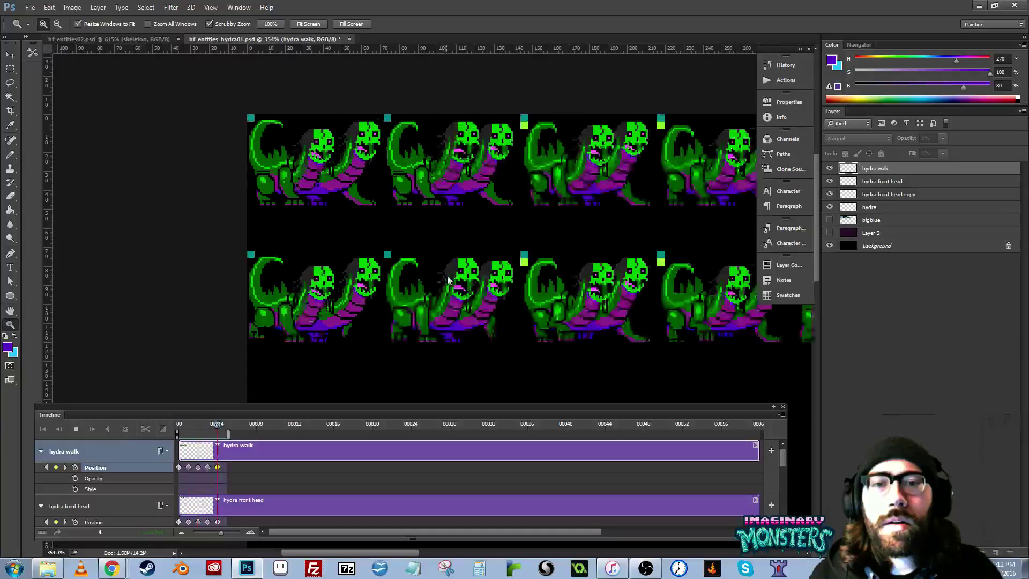
{"action": "key", "text": "space"}
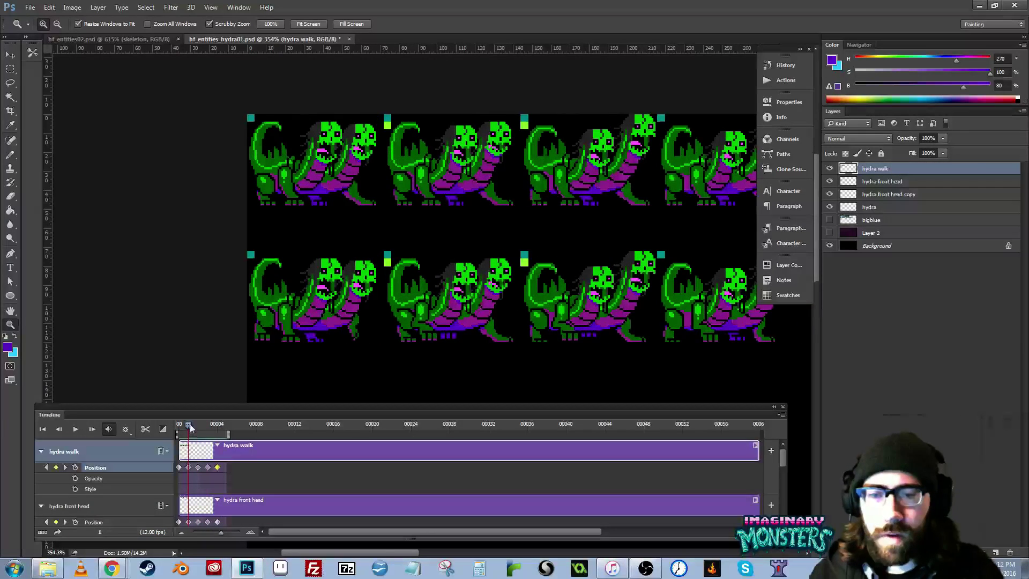
{"action": "left_click_drag", "start_coordinate": [190, 427], "coordinate": [146, 420]}
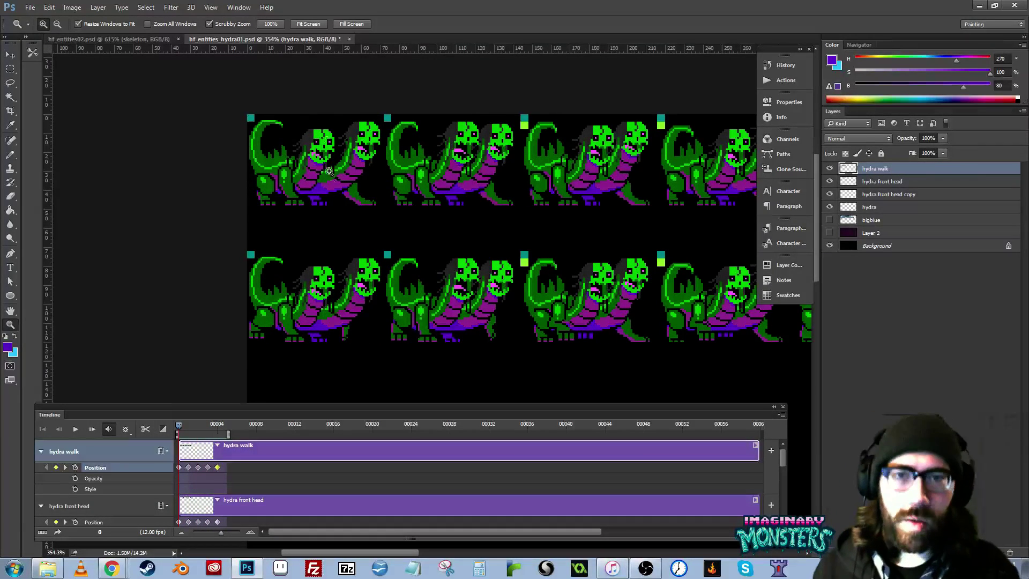
- Delete the lime green marker squares from the third and fourth frames on the hydra walk layer
{"action": "left_click_drag", "start_coordinate": [424, 212], "coordinate": [313, 220]}
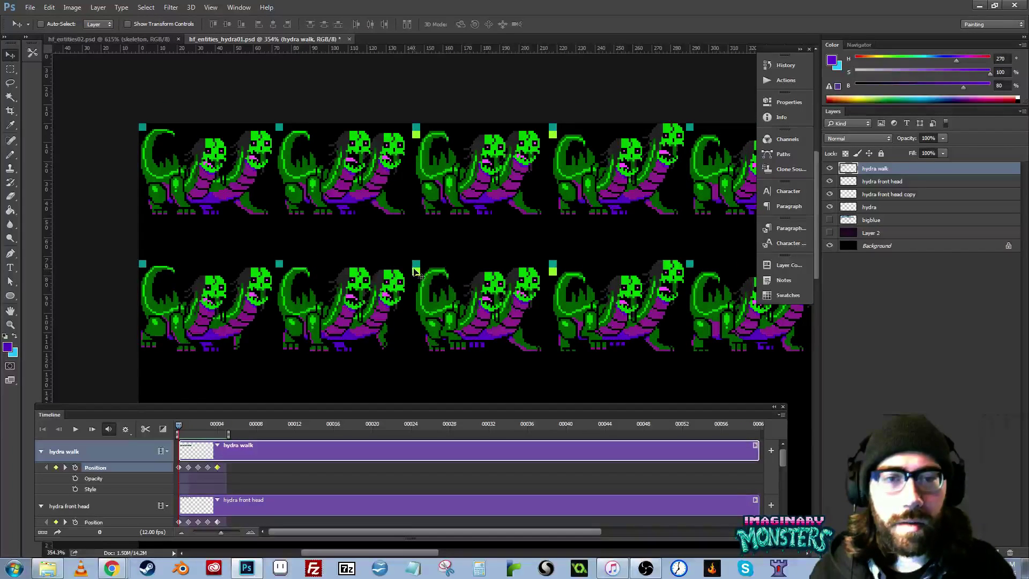
{"action": "left_click_drag", "start_coordinate": [416, 275], "coordinate": [416, 328]}
{"action": "key", "text": "ctrl+z"}
{"action": "left_click_drag", "start_coordinate": [439, 290], "coordinate": [336, 289]}
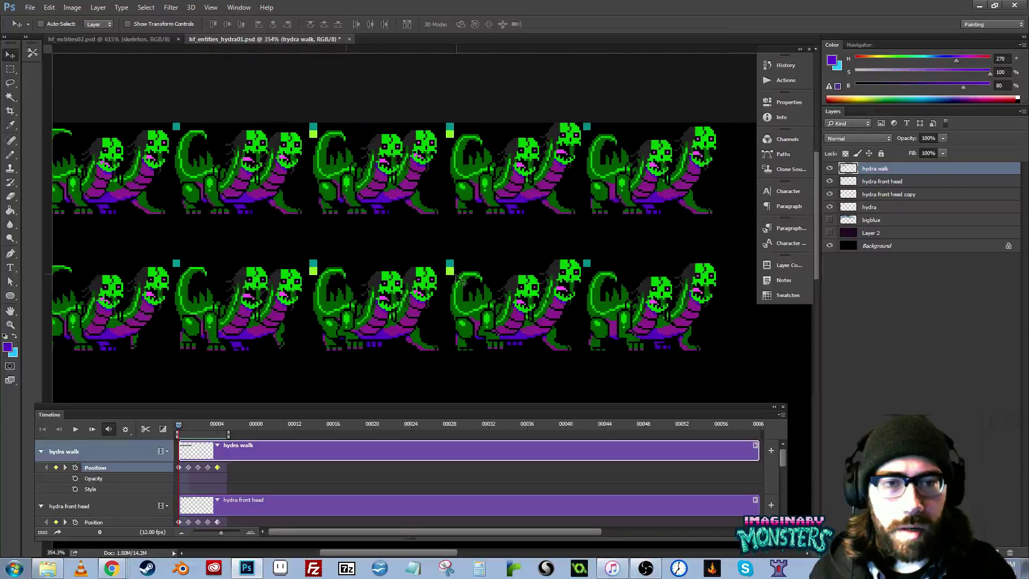
{"action": "key", "text": "w"}
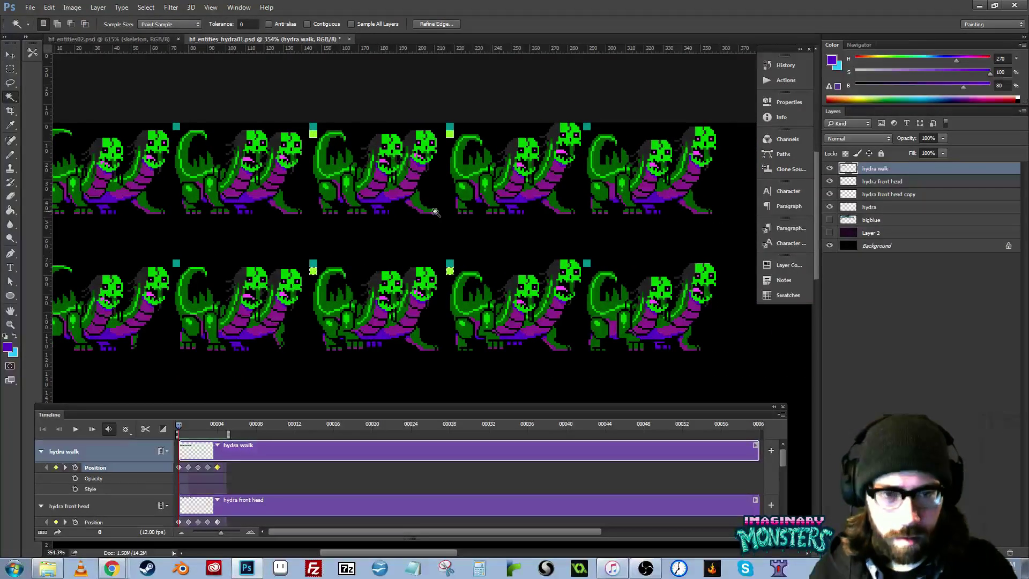
{"action": "left_click_drag", "start_coordinate": [434, 211], "coordinate": [647, 243]}
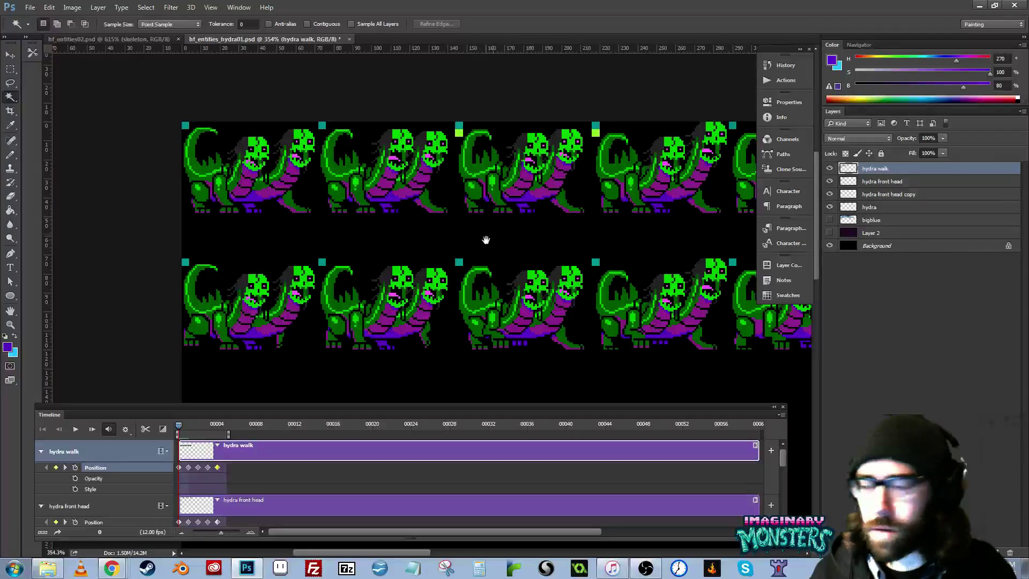
- Play the hydra animations on black at 200% and 400% zoom to check how the walk reads at small sizes
{"action": "mouse_move", "coordinate": [460, 236]}
{"action": "left_mouse_down"}
{"action": "mouse_move", "coordinate": [420, 232]}
{"action": "mouse_move", "coordinate": [465, 246]}
{"action": "mouse_move", "coordinate": [448, 247]}
{"action": "left_mouse_up"}
{"action": "key", "text": "z"}
{"action": "key", "text": "space"}
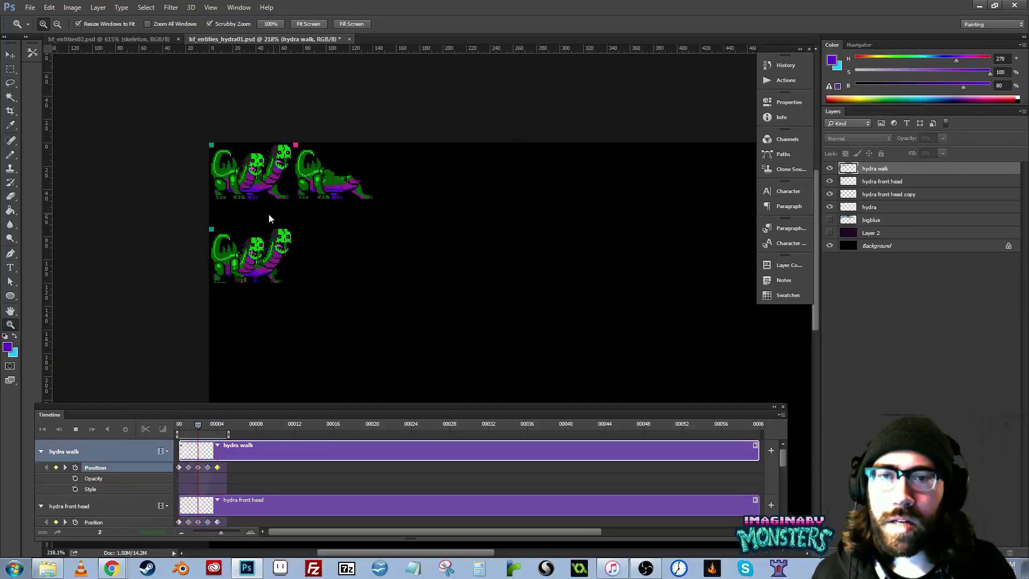
{"action": "key", "text": "ctrl+minus"}
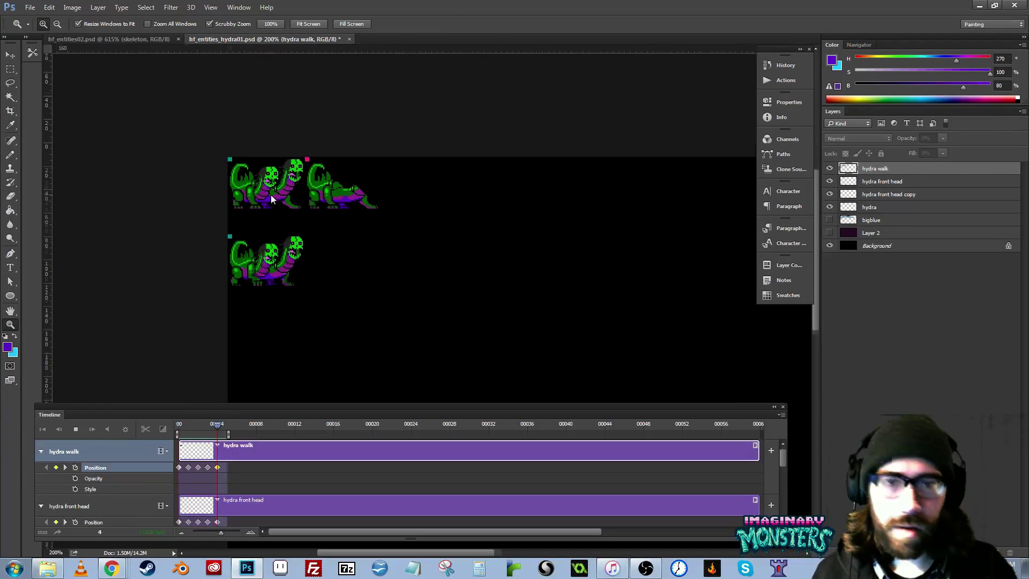
{"action": "key", "text": "ctrl+plus"}
{"action": "key", "text": "ctrl+plus"}
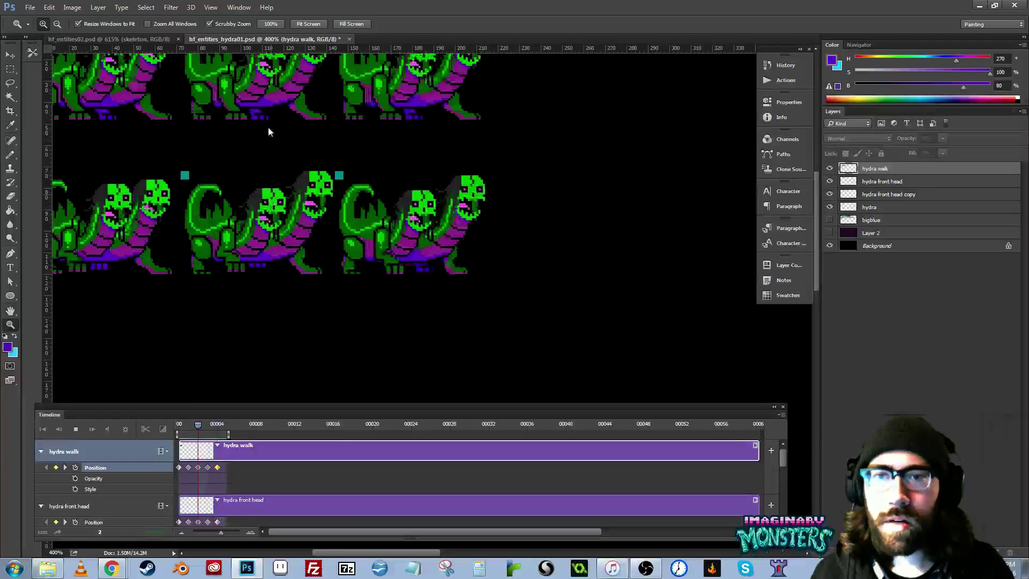
{"action": "left_click_drag", "start_coordinate": [268, 126], "coordinate": [378, 258]}
{"action": "key", "text": "space"}
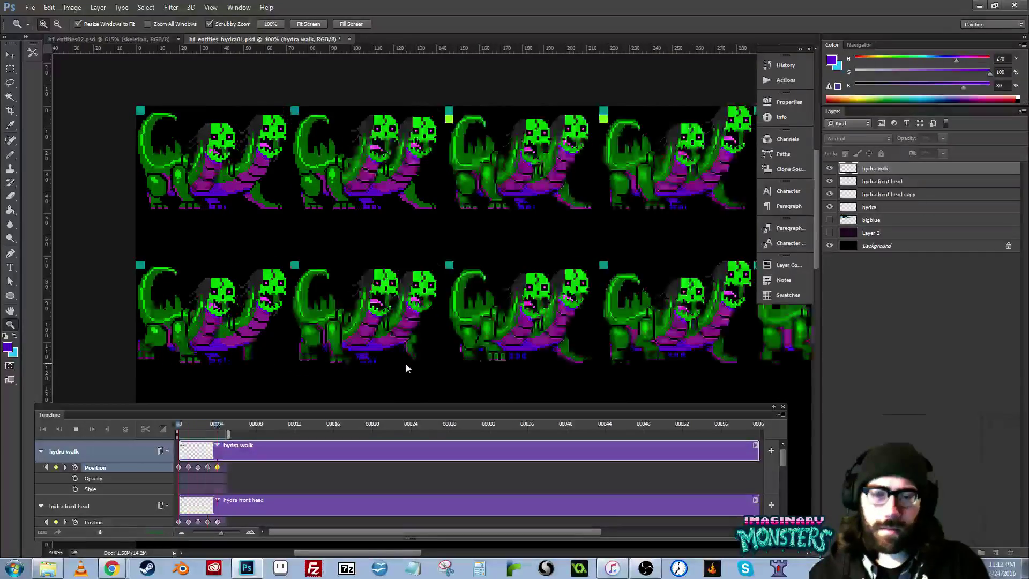
- Replay the animations at 400% zoom with the guides hidden, and stop on the first frame
{"action": "key", "text": "space"}
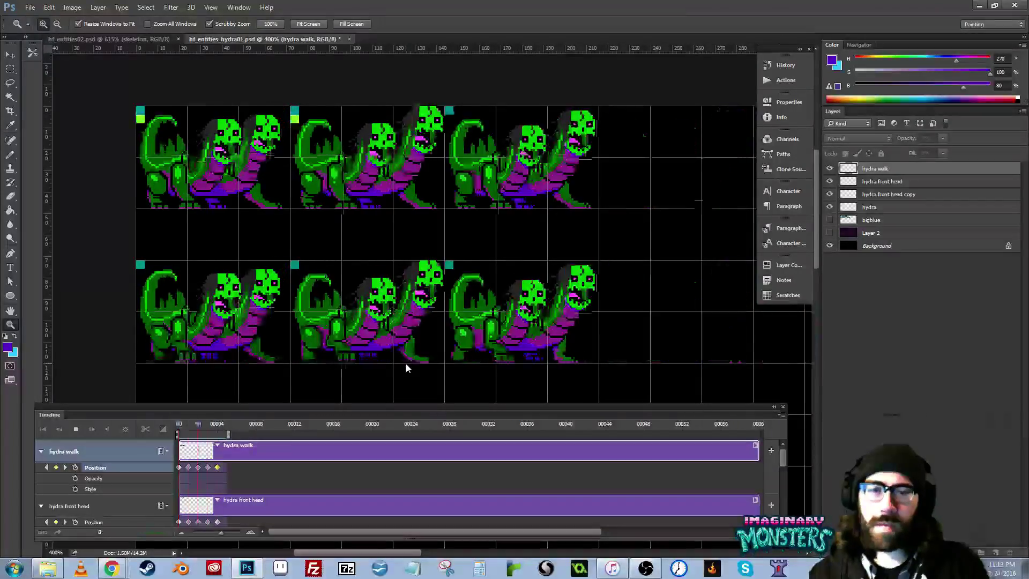
{"action": "key", "text": "ctrl+apostrophe"}
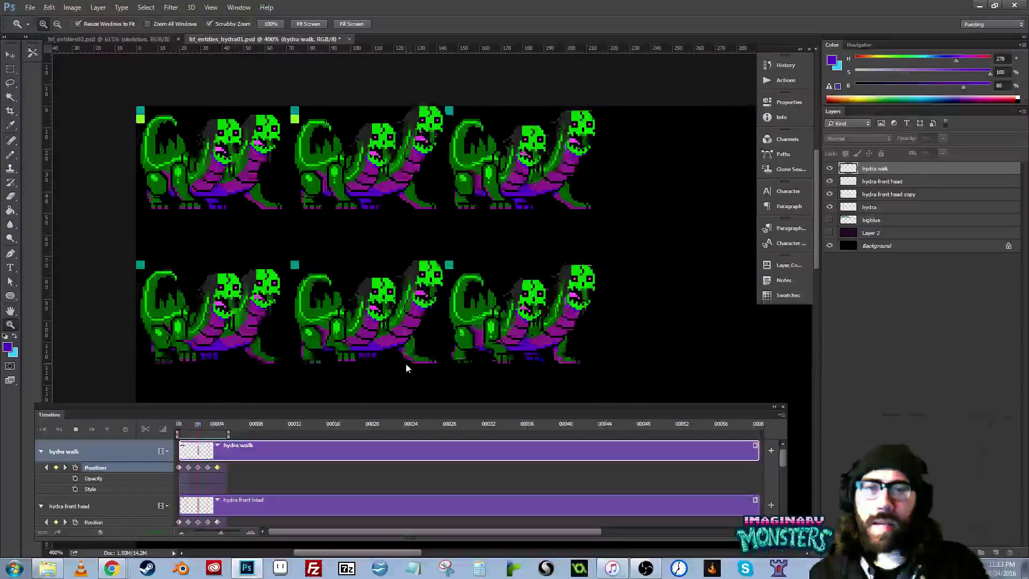
{"action": "key", "text": "space"}
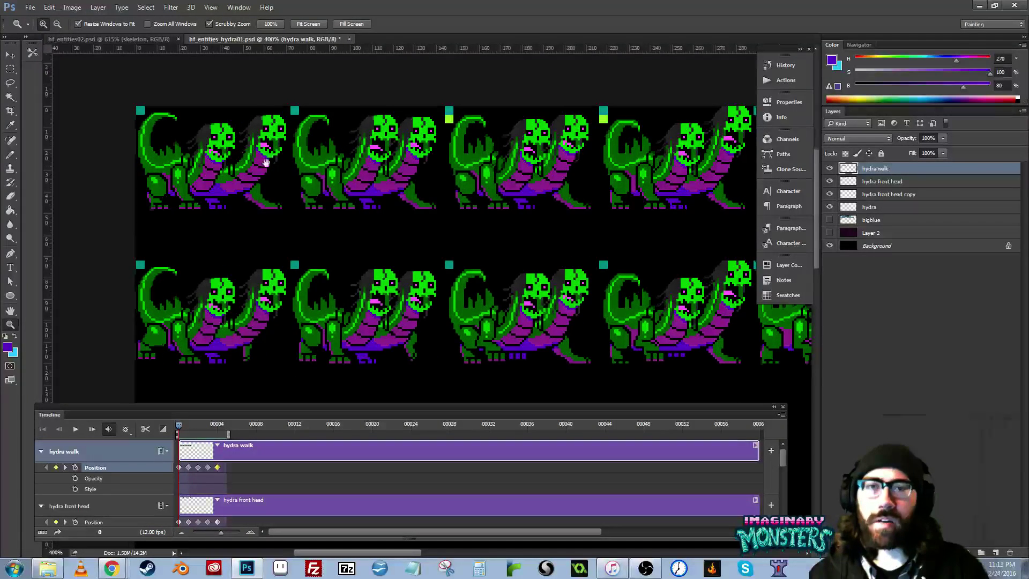
{"action": "left_click_drag", "start_coordinate": [266, 162], "coordinate": [240, 183]}
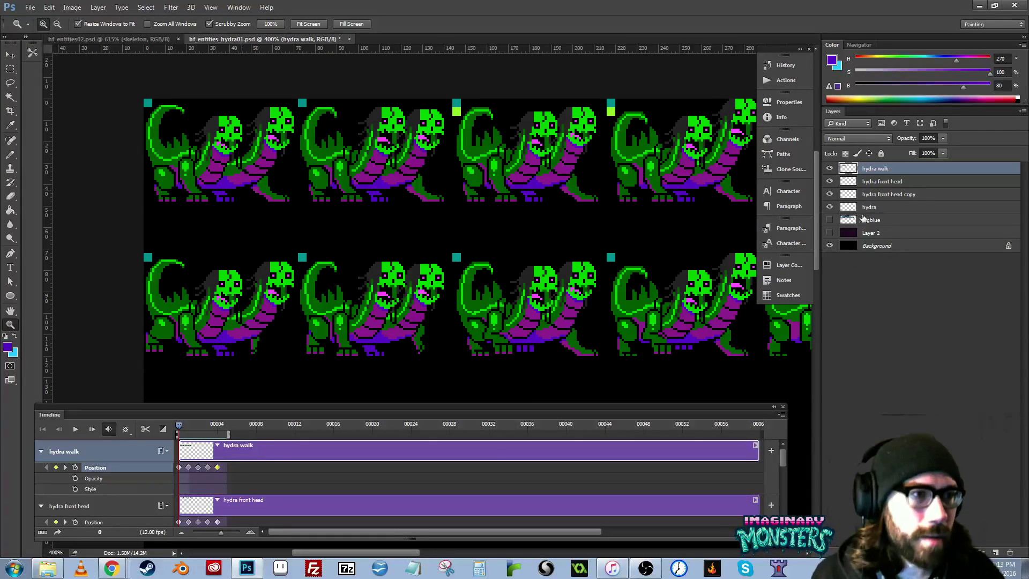
- Duplicate the hydra front head, hydra front head copy and hydra layers above bigblue, and merge the duplicates into one layer
{"action": "left_click", "coordinate": [830, 168]}
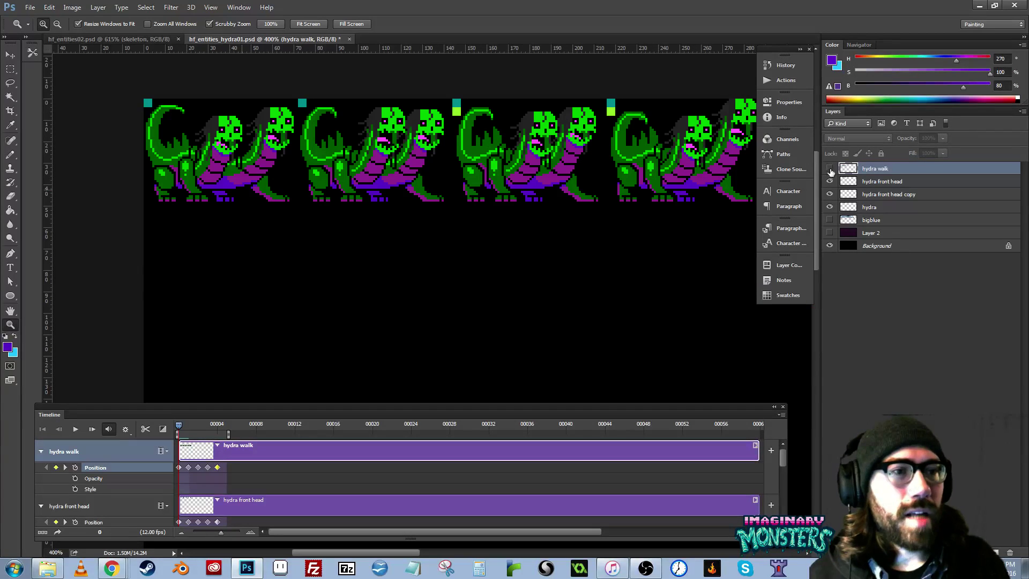
{"action": "left_click", "coordinate": [830, 169]}
{"action": "left_click", "coordinate": [879, 181]}
{"action": "left_click", "coordinate": [869, 207], "text": "shift"}
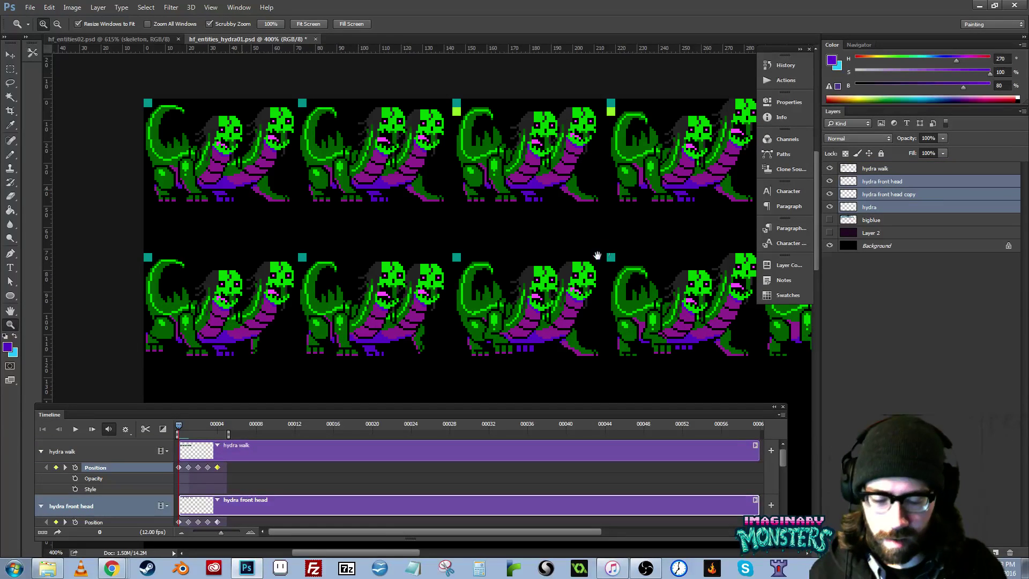
{"action": "left_click_drag", "start_coordinate": [597, 256], "coordinate": [574, 239]}
{"action": "left_click_drag", "start_coordinate": [692, 242], "coordinate": [679, 222]}
{"action": "key", "text": "v"}
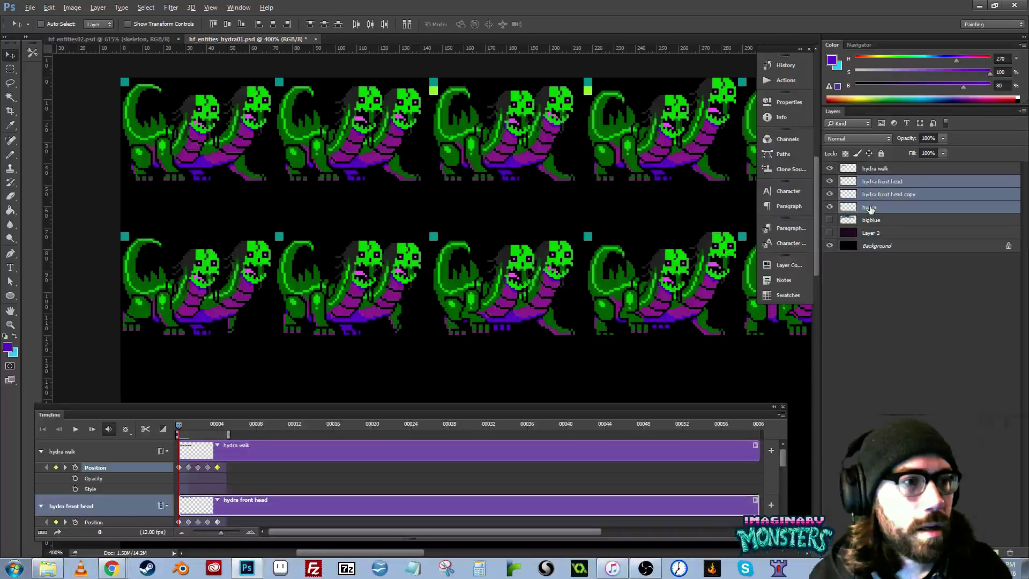
{"action": "left_click_drag", "start_coordinate": [871, 219], "coordinate": [869, 215]}
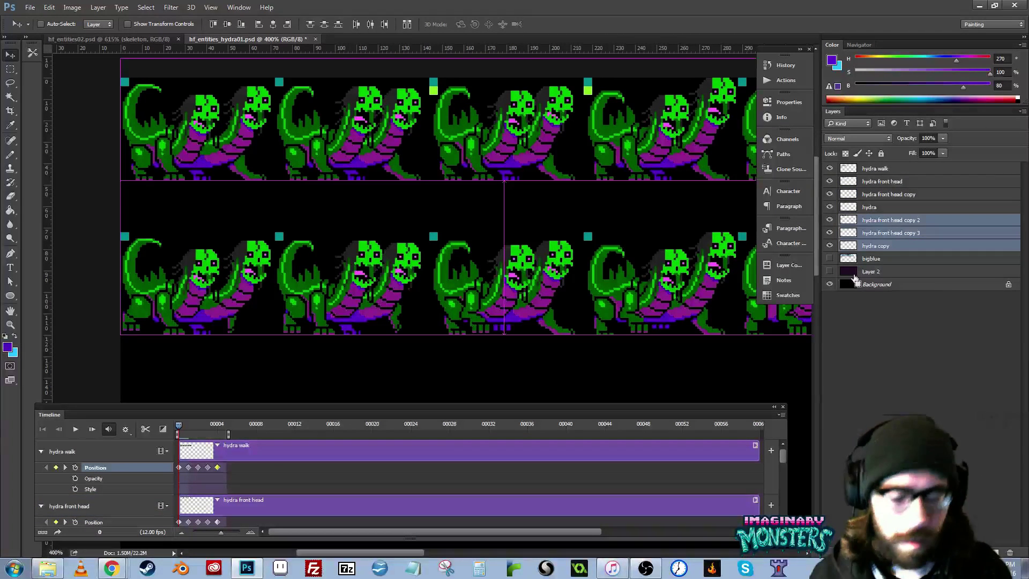
{"action": "key", "text": "ctrl+e"}
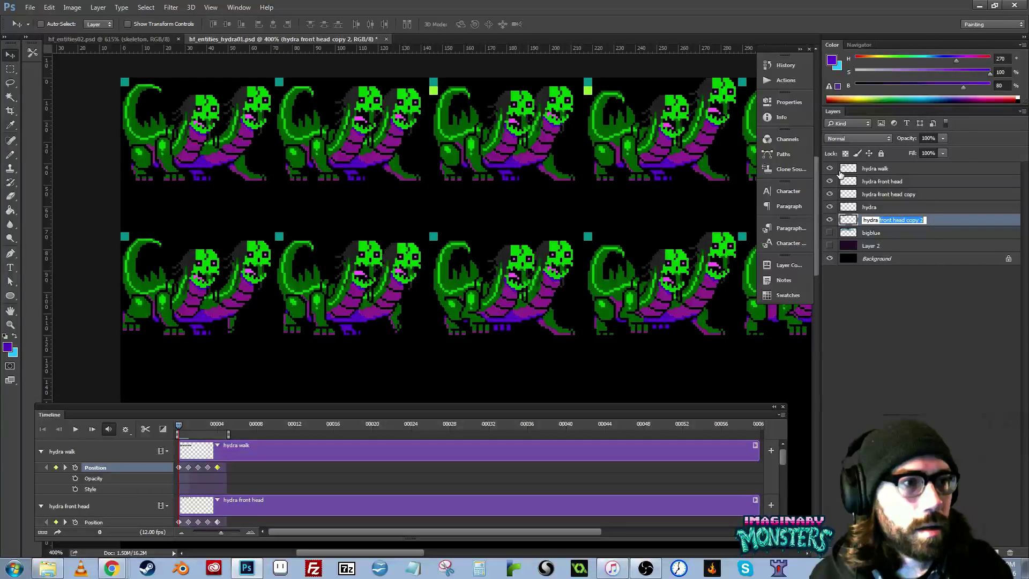
- Rename the merged layer to "hydra big bark"
{"action": "type", "text": "ig "}
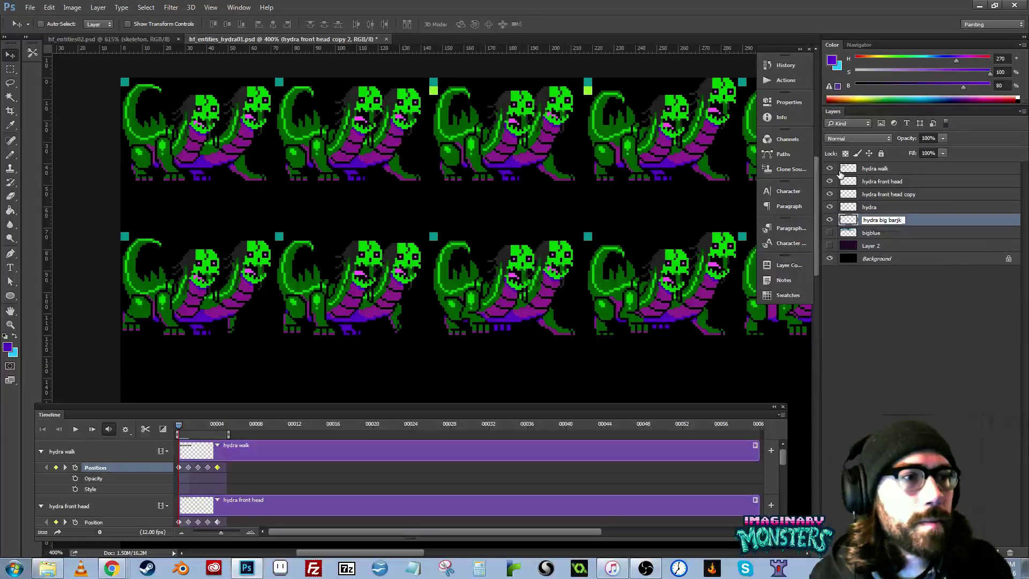
{"action": "type", "text": "bark"}
{"action": "key", "text": "Return"}
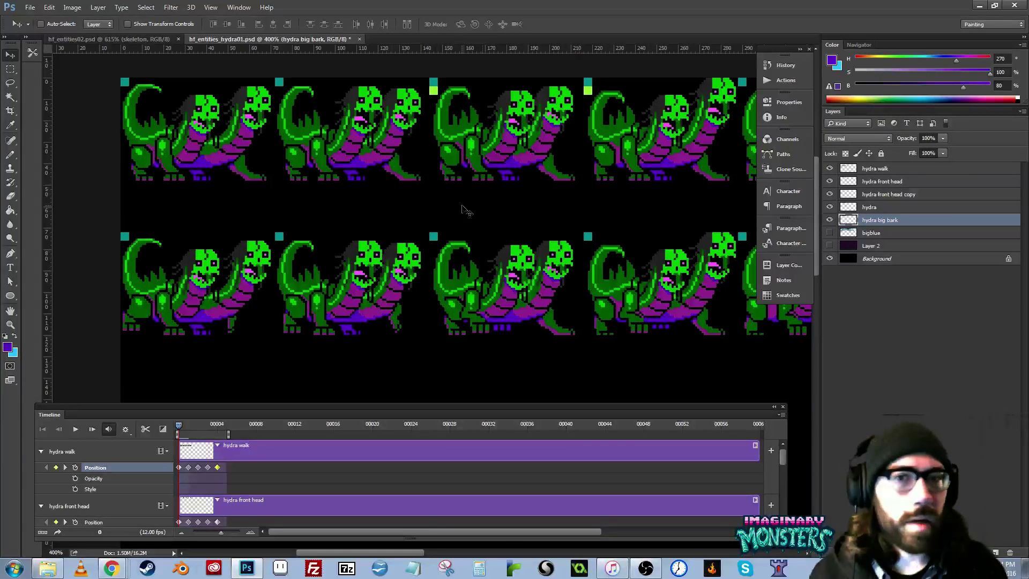
- Show the grid and position the hydra big bark frames as a new row below the walk row, aligned to the grid lines
{"action": "left_click_drag", "start_coordinate": [313, 176], "coordinate": [349, 272]}
{"action": "key", "text": "ctrl+apostrophe"}
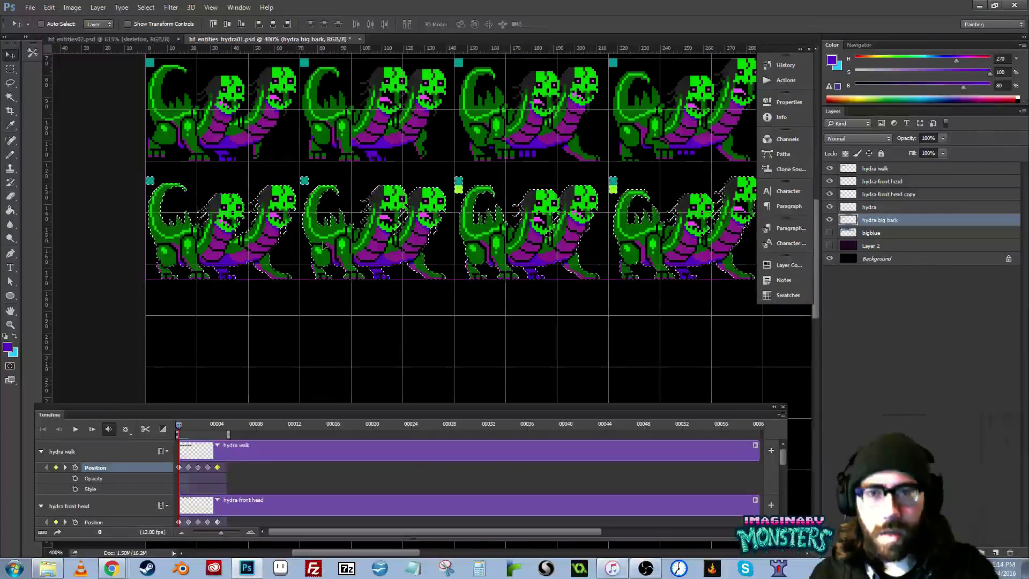
{"action": "key", "text": "z"}
{"action": "left_click_drag", "start_coordinate": [156, 170], "coordinate": [231, 218]}
{"action": "key", "text": "v"}
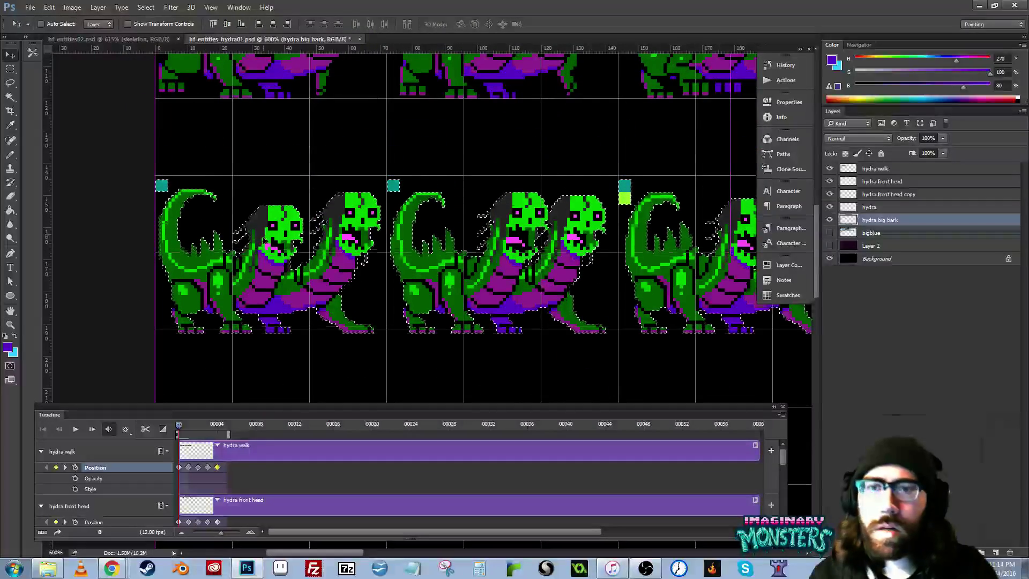
{"action": "left_click_drag", "start_coordinate": [448, 229], "coordinate": [362, 236]}
{"action": "left_click_drag", "start_coordinate": [521, 240], "coordinate": [425, 254]}
{"action": "key", "text": "z"}
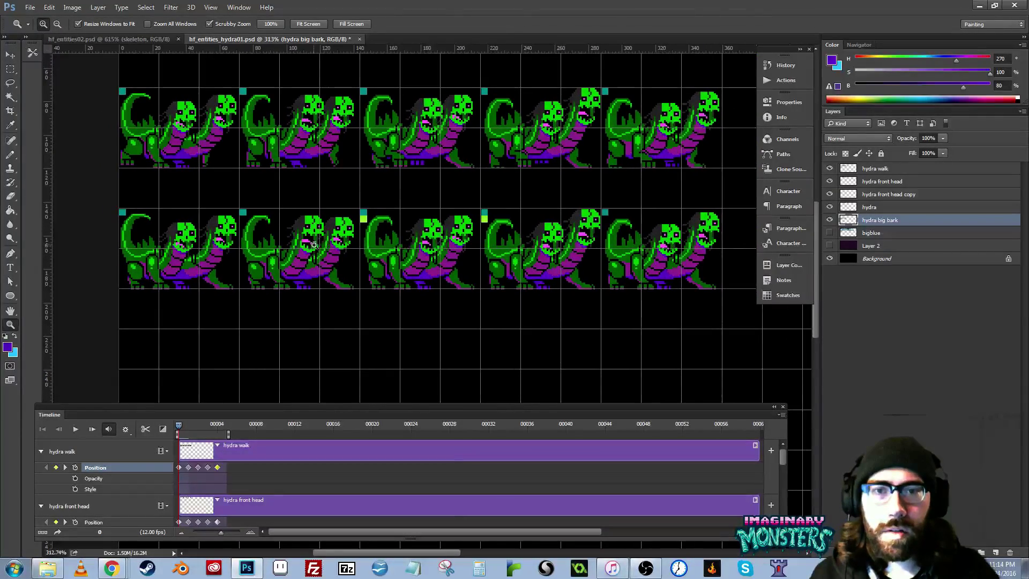
{"action": "left_click_drag", "start_coordinate": [324, 242], "coordinate": [354, 234]}
{"action": "key", "text": "m"}
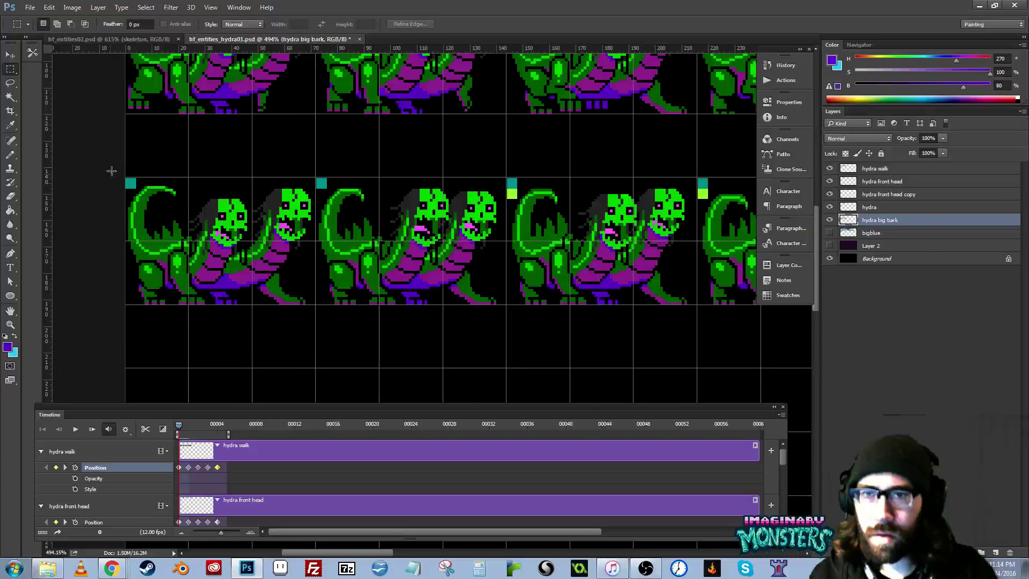
{"action": "left_click_drag", "start_coordinate": [125, 163], "coordinate": [316, 337]}
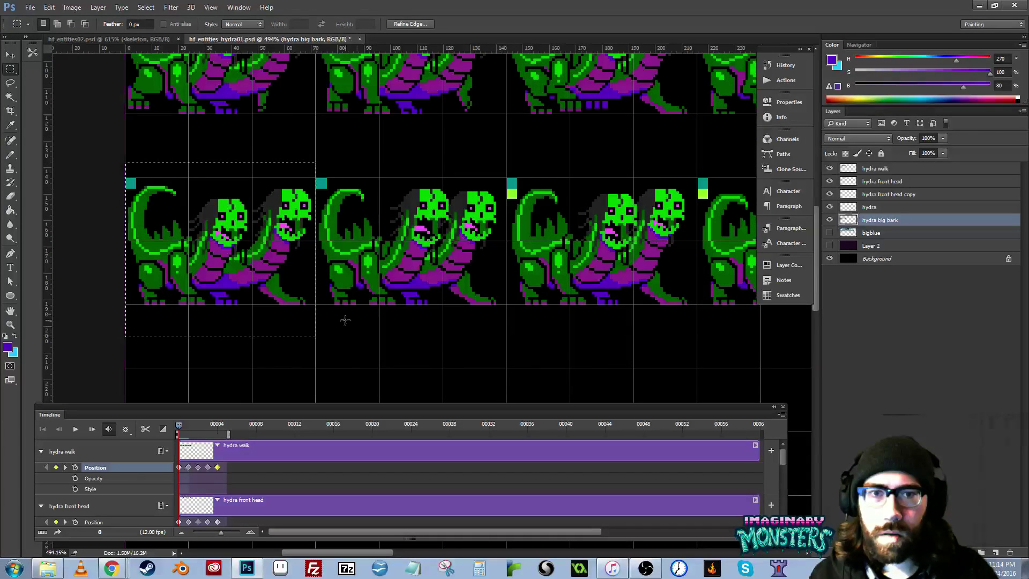
{"action": "left_click", "coordinate": [340, 306]}
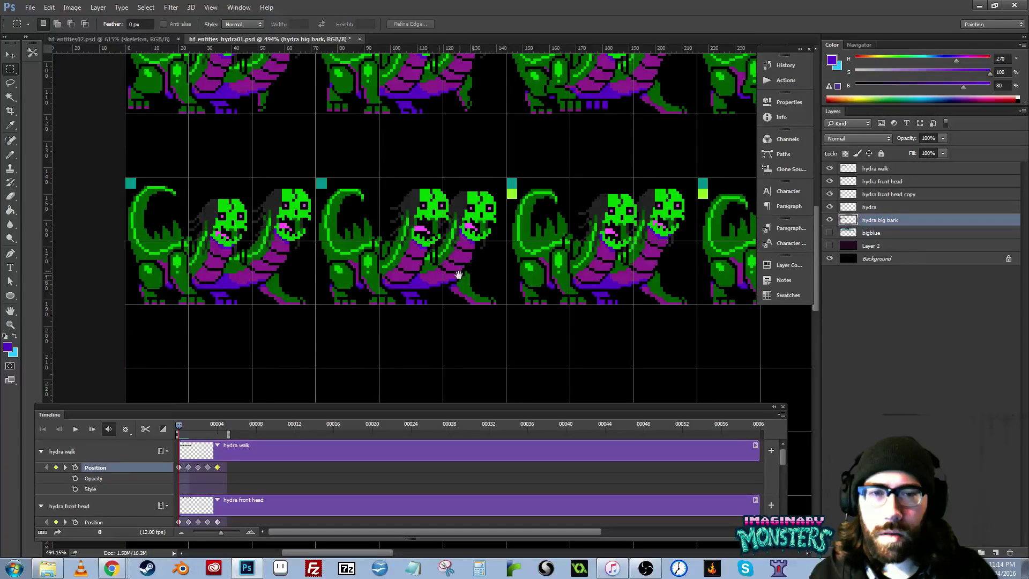
{"action": "left_click_drag", "start_coordinate": [464, 251], "coordinate": [433, 255]}
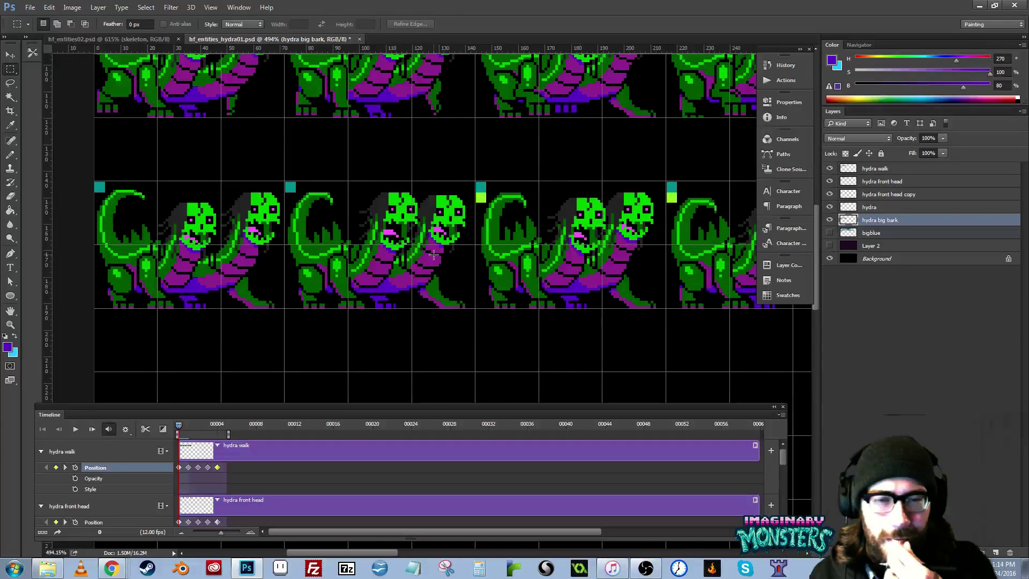
- Hide the Background layer and lower the left head's lower jaw by about 2 pixels in the second big bark frame
{"action": "mouse_move", "coordinate": [434, 254]}
{"action": "left_mouse_down"}
{"action": "mouse_move", "coordinate": [426, 216]}
{"action": "mouse_move", "coordinate": [393, 233]}
{"action": "mouse_move", "coordinate": [416, 206]}
{"action": "mouse_move", "coordinate": [386, 233]}
{"action": "mouse_move", "coordinate": [311, 202]}
{"action": "left_mouse_up"}
{"action": "key", "text": "z"}
{"action": "key", "text": "b"}
{"action": "key", "text": "l"}
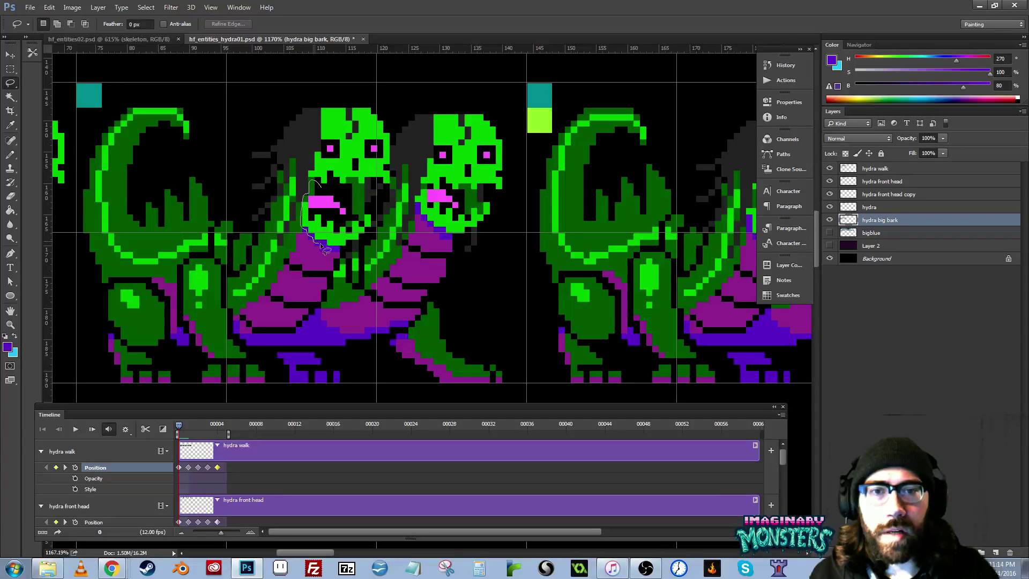
{"action": "left_click_drag", "start_coordinate": [327, 251], "coordinate": [341, 247]}
{"action": "key", "text": "ctrl+d"}
{"action": "left_click_drag", "start_coordinate": [336, 193], "coordinate": [310, 195]}
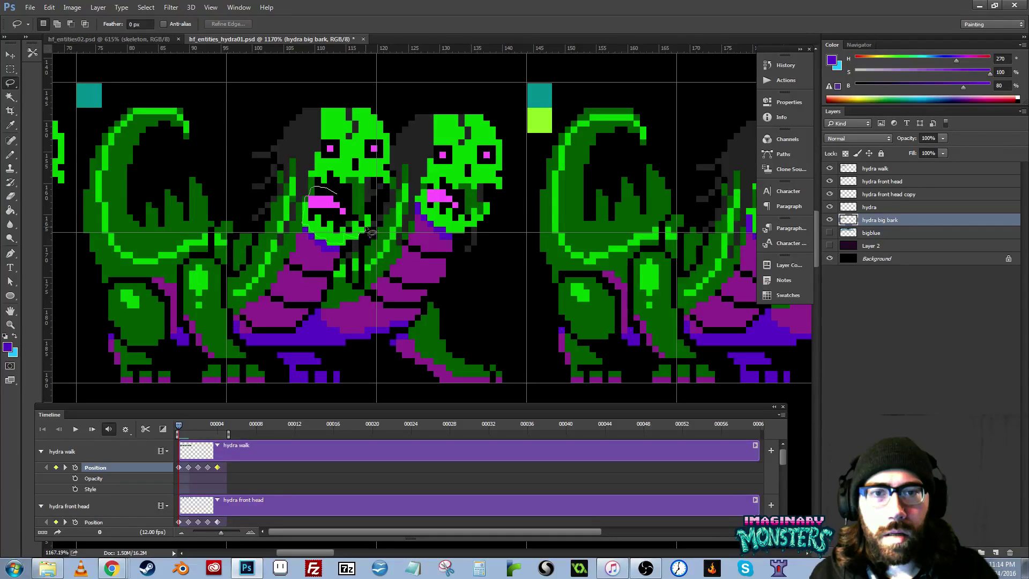
{"action": "left_click_drag", "start_coordinate": [346, 192], "coordinate": [338, 193]}
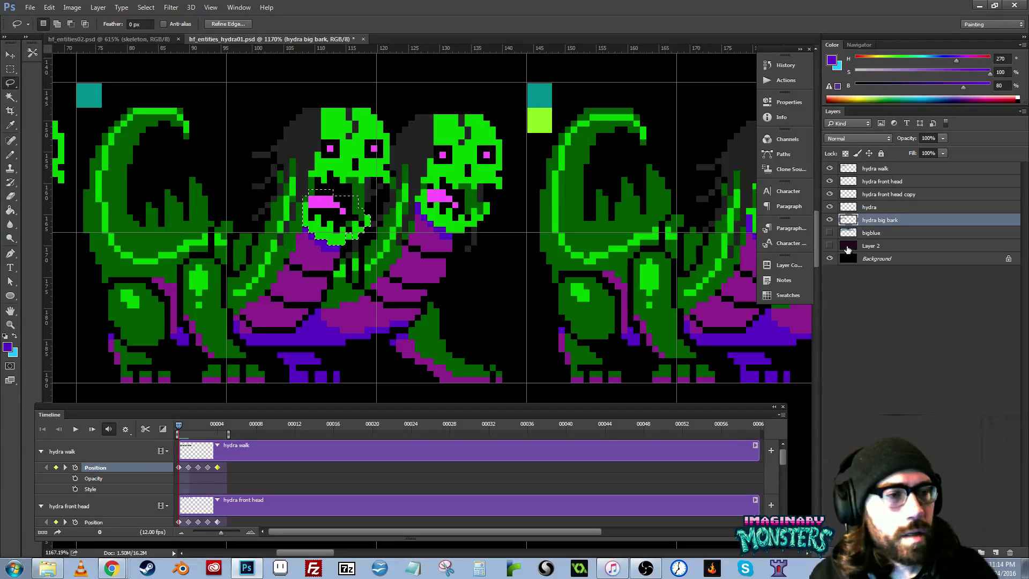
{"action": "left_click", "coordinate": [830, 259]}
{"action": "left_click_drag", "start_coordinate": [531, 290], "coordinate": [575, 307]}
{"action": "key", "text": "v"}
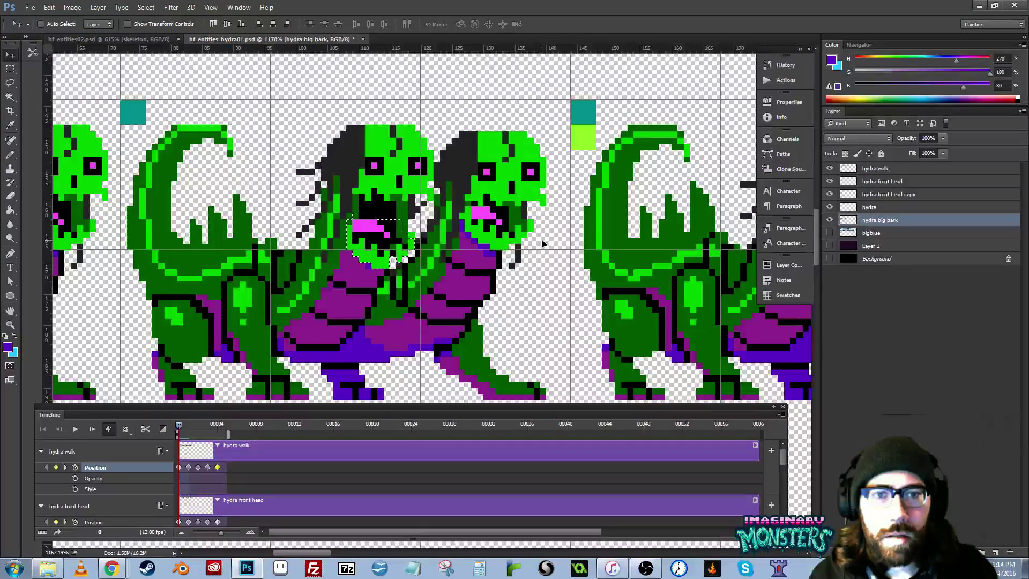
{"action": "key", "text": "alt+f"}
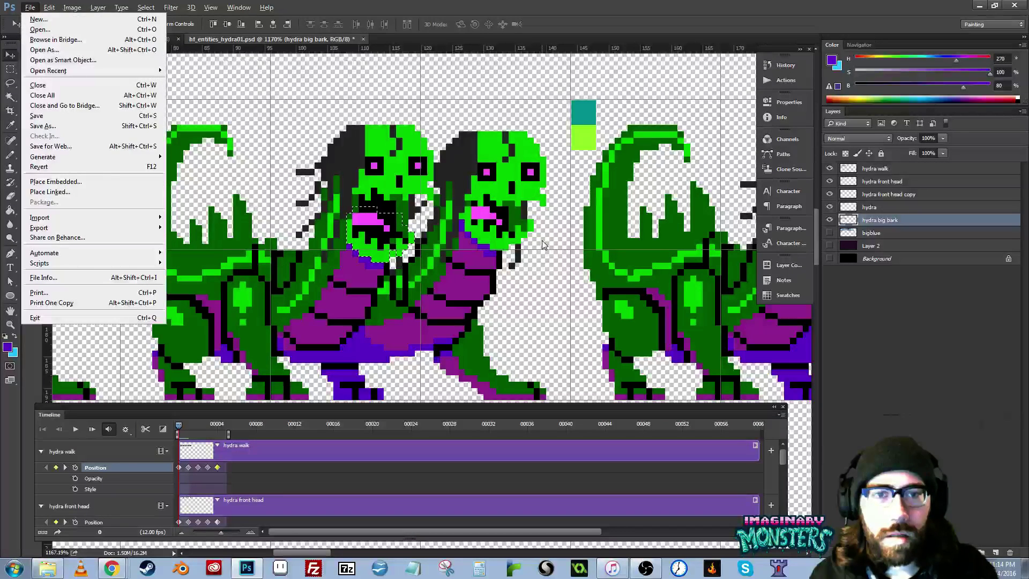
{"action": "key", "text": "Escape"}
{"action": "key", "text": "alt+v"}
{"action": "key", "text": "Escape"}
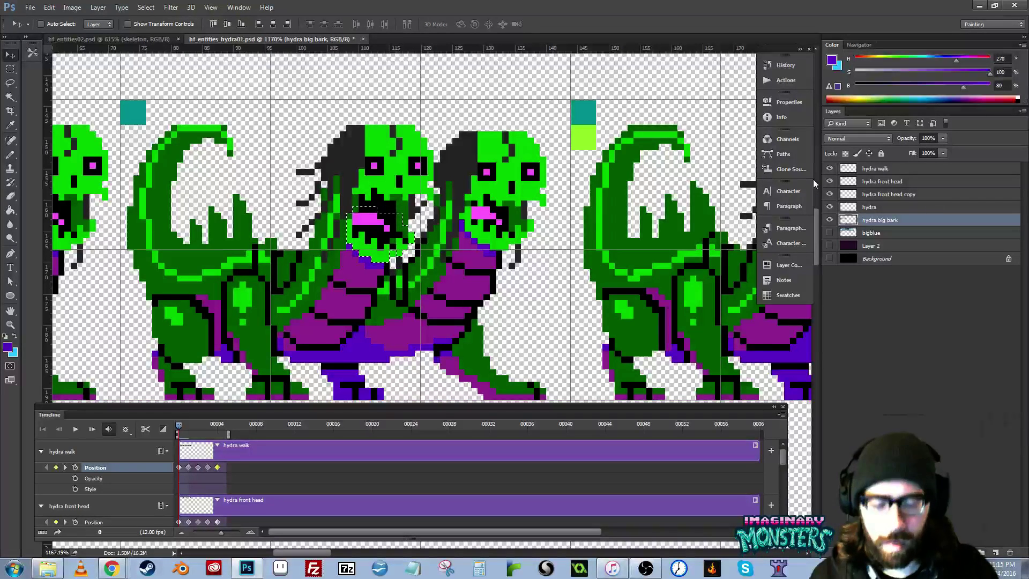
{"action": "key", "text": "l"}
{"action": "key", "text": "v"}
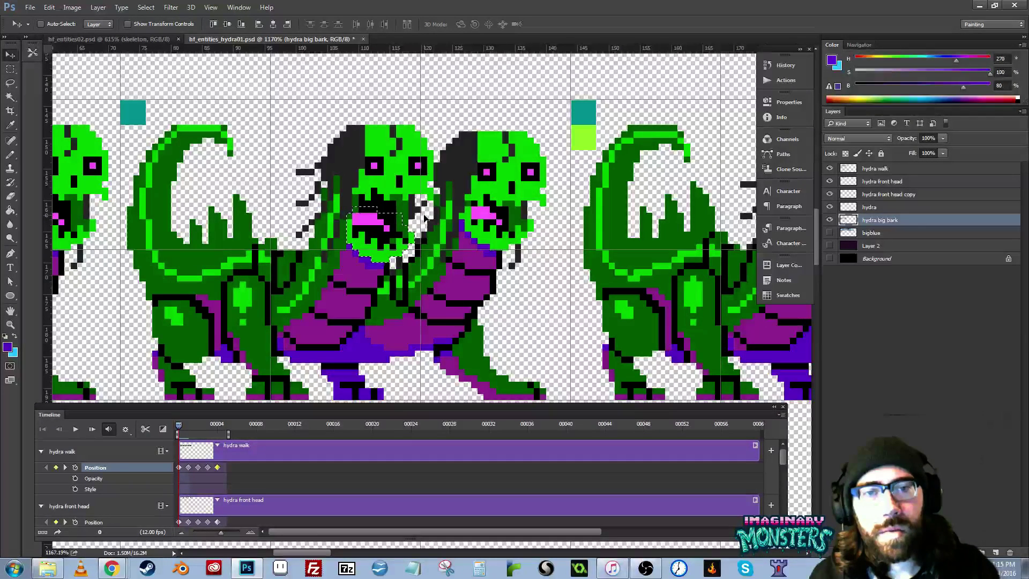
- Fill the gap left in the left head's widened mouth in the second big bark frame, using black and dark green sampled from the sprite
{"action": "key", "text": "z"}
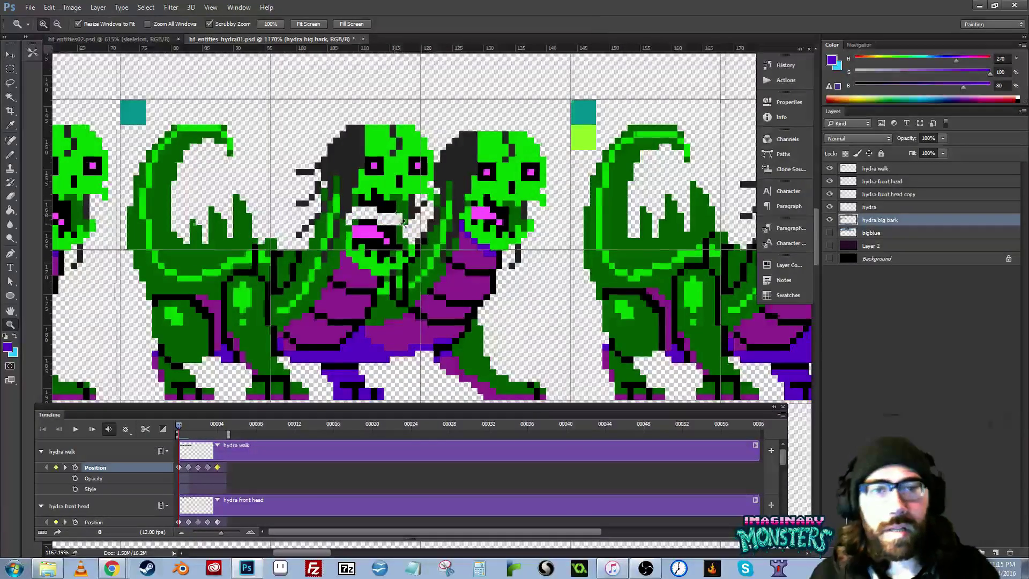
{"action": "left_click_drag", "start_coordinate": [424, 217], "coordinate": [112, 228]}
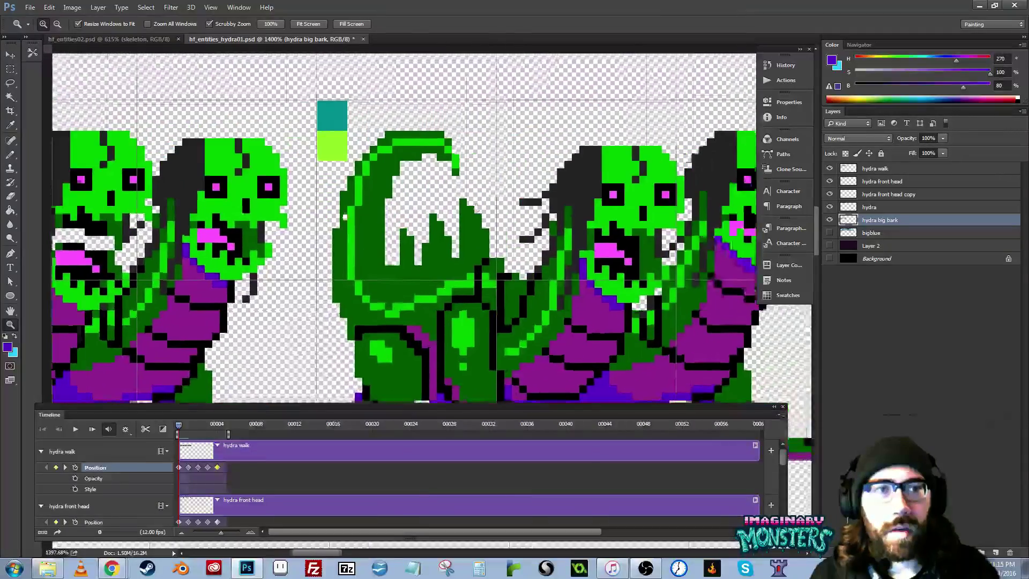
{"action": "left_click_drag", "start_coordinate": [643, 212], "coordinate": [205, 217]}
{"action": "left_click_drag", "start_coordinate": [517, 211], "coordinate": [718, 202]}
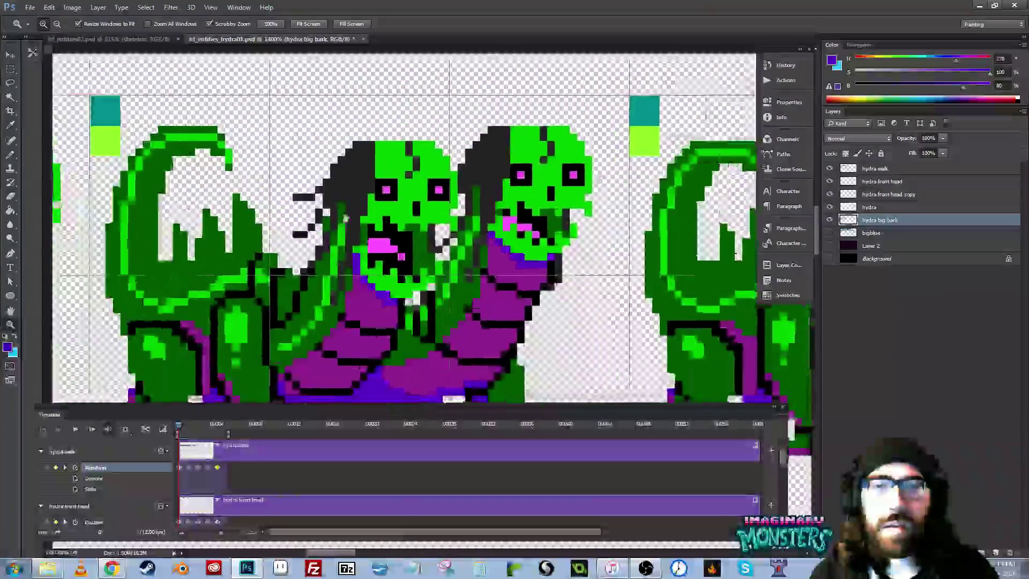
{"action": "mouse_move", "coordinate": [70, 202]}
{"action": "left_mouse_down"}
{"action": "mouse_move", "coordinate": [361, 180]}
{"action": "mouse_move", "coordinate": [513, 189]}
{"action": "left_mouse_up"}
{"action": "key", "text": "b"}
{"action": "left_click_drag", "start_coordinate": [369, 215], "coordinate": [402, 201]}
{"action": "left_click", "coordinate": [393, 202], "text": "alt"}
{"action": "left_click", "coordinate": [385, 204], "text": "alt"}
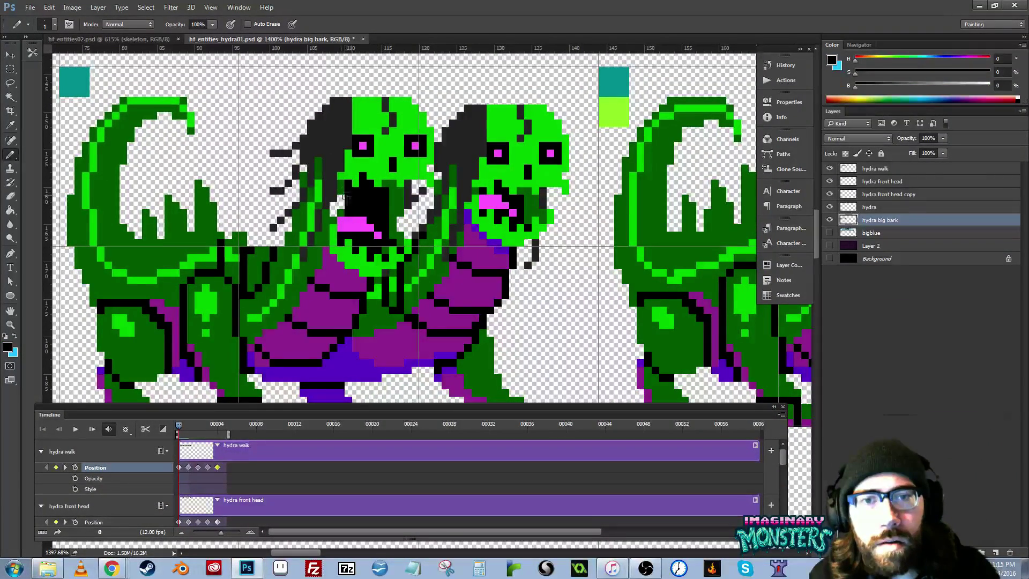
{"action": "left_click", "coordinate": [345, 181], "text": "alt"}
{"action": "mouse_move", "coordinate": [421, 202]}
{"action": "left_mouse_down"}
{"action": "mouse_move", "coordinate": [332, 212]}
{"action": "mouse_move", "coordinate": [323, 227]}
{"action": "mouse_move", "coordinate": [363, 206]}
{"action": "left_mouse_up"}
- Raise the right head's lower jaw by 1 pixel in the second big bark frame and clear the selection
{"action": "key", "text": "z"}
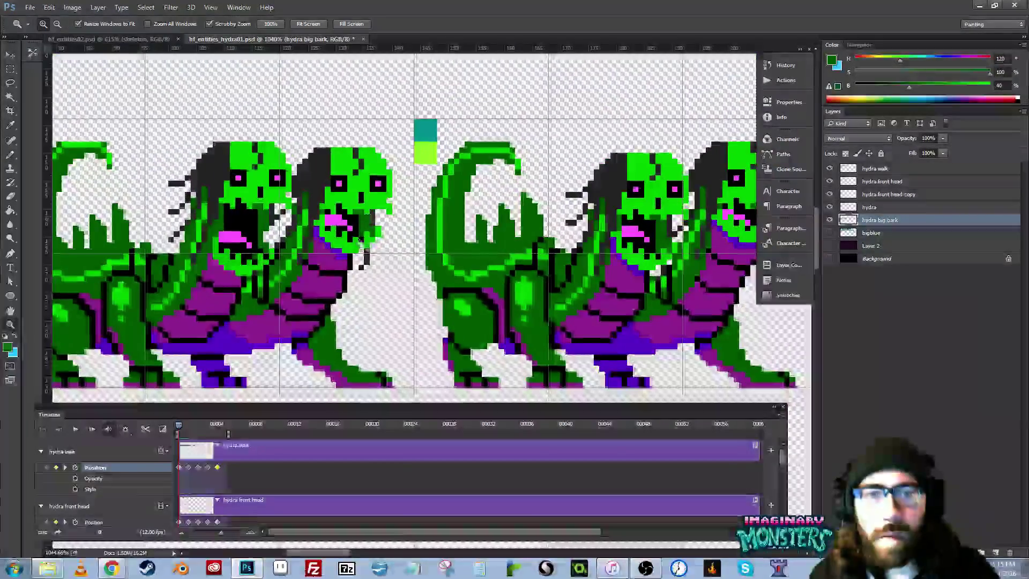
{"action": "left_click_drag", "start_coordinate": [325, 248], "coordinate": [461, 223]}
{"action": "left_click_drag", "start_coordinate": [491, 185], "coordinate": [403, 209]}
{"action": "key", "text": "ctrl+r"}
{"action": "key", "text": "l"}
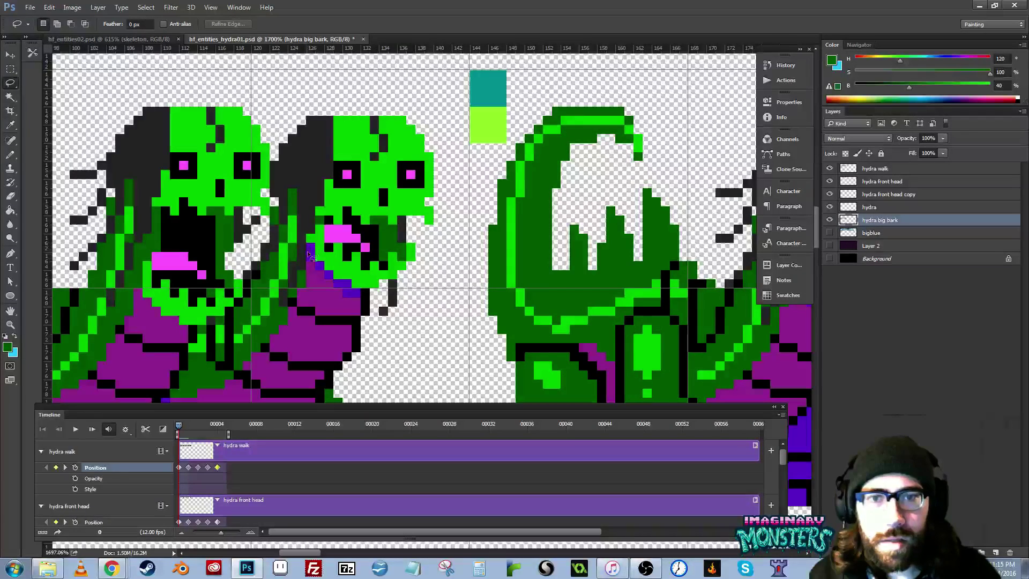
{"action": "left_click_drag", "start_coordinate": [308, 264], "coordinate": [316, 241]}
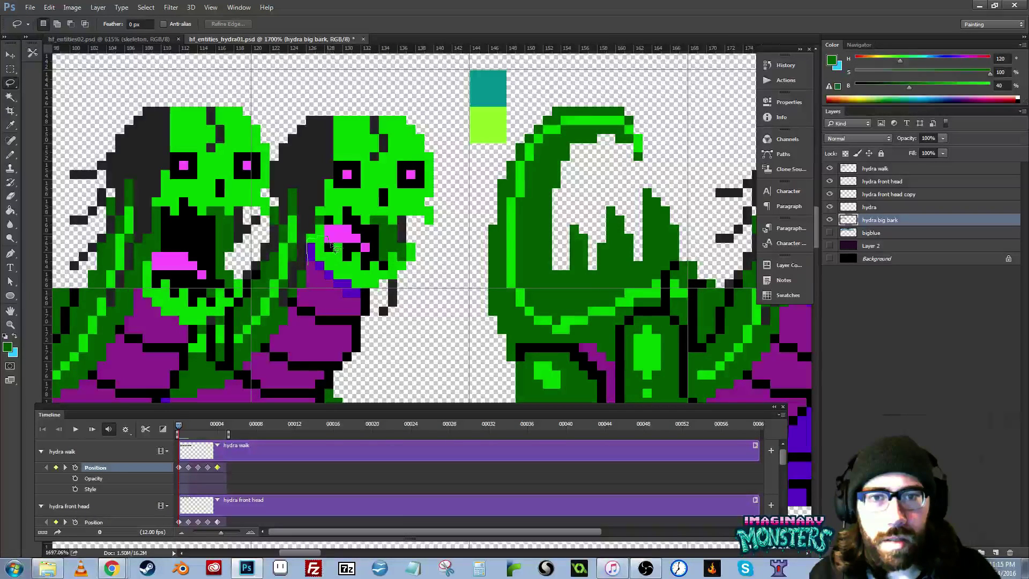
{"action": "mouse_move", "coordinate": [382, 259]}
{"action": "left_mouse_down"}
{"action": "mouse_move", "coordinate": [423, 248]}
{"action": "mouse_move", "coordinate": [419, 270]}
{"action": "mouse_move", "coordinate": [401, 269]}
{"action": "mouse_move", "coordinate": [387, 320]}
{"action": "mouse_move", "coordinate": [375, 294]}
{"action": "mouse_move", "coordinate": [317, 271]}
{"action": "left_mouse_up"}
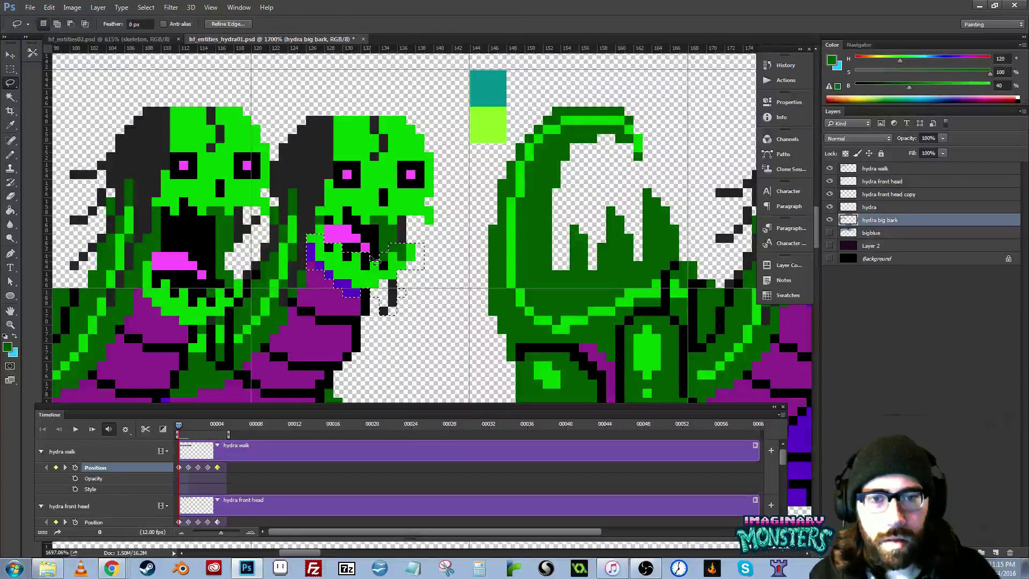
{"action": "key", "text": "v"}
{"action": "key", "text": "Up"}
{"action": "key", "text": "Up"}
{"action": "key", "text": "Right"}
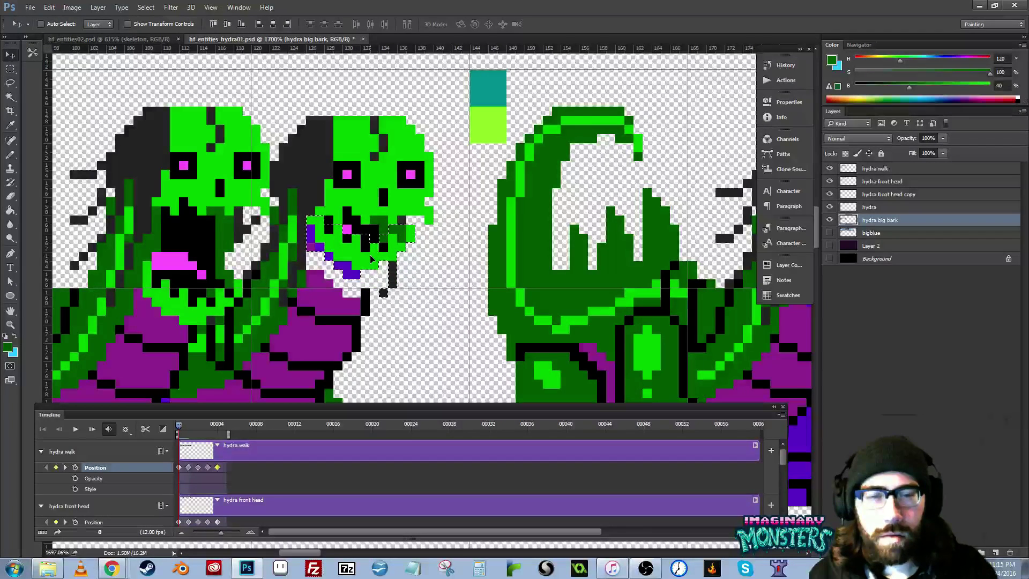
{"action": "key", "text": "ctrl+z"}
{"action": "key", "text": "ctrl+z"}
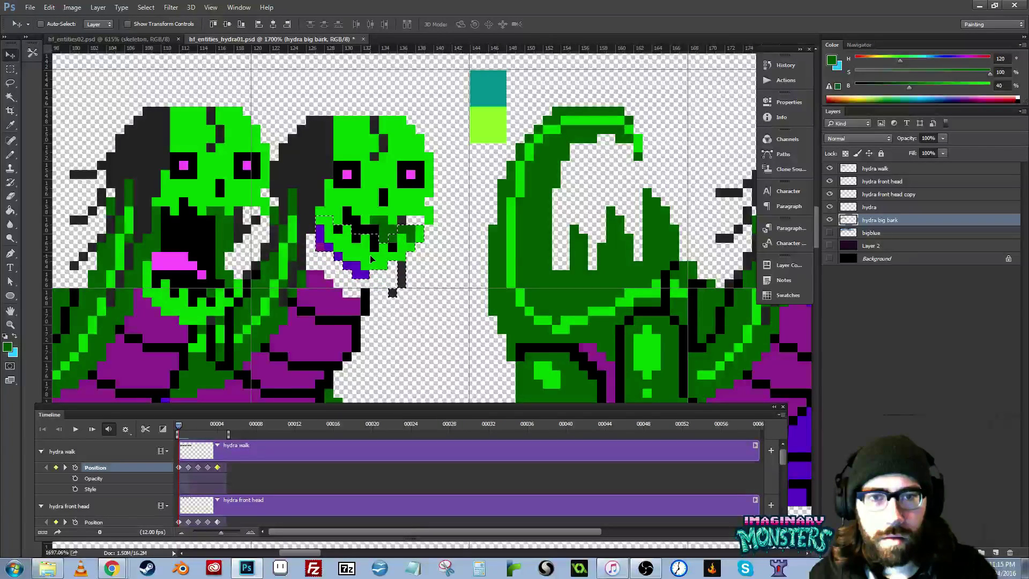
{"action": "key", "text": "Left"}
{"action": "key", "text": "Down"}
{"action": "key", "text": "ctrl+d"}
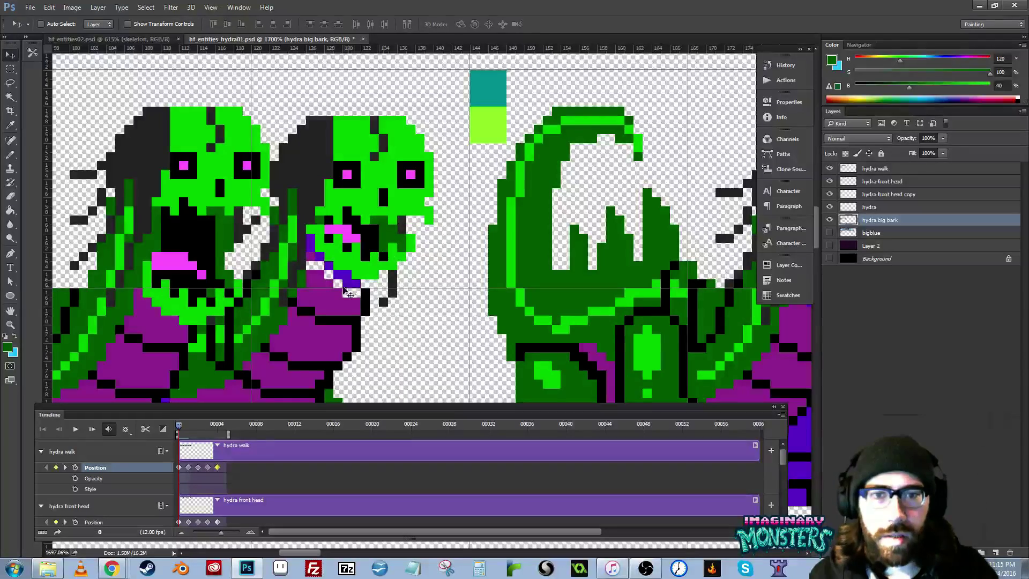
- Patch the gap between the right head's jaw and its neck with sampled black and purple pixels
{"action": "key", "text": "b"}
{"action": "left_click", "coordinate": [365, 293], "text": "alt"}
{"action": "left_click", "coordinate": [364, 284]}
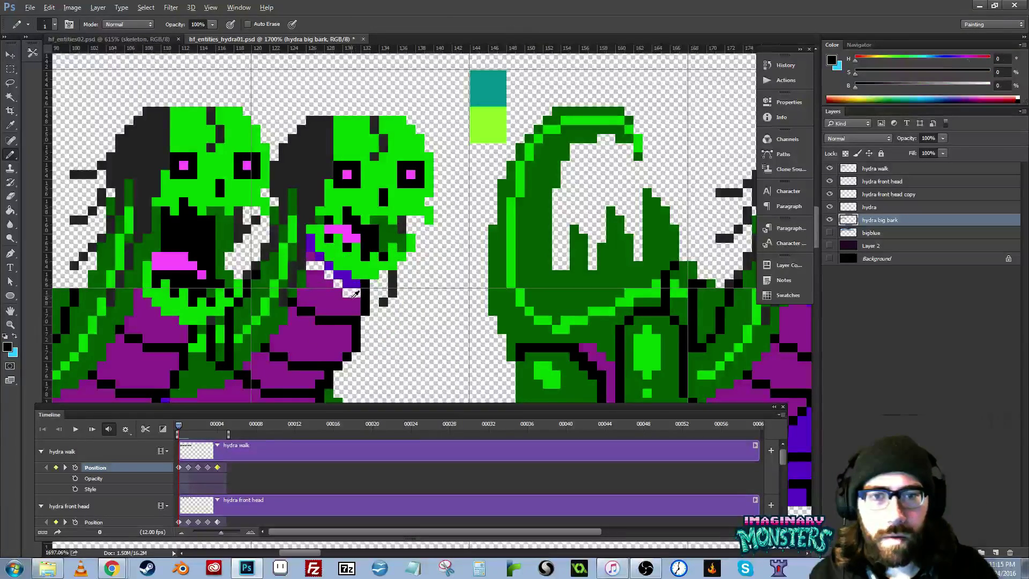
{"action": "left_click", "coordinate": [352, 302], "text": "alt"}
{"action": "mouse_move", "coordinate": [356, 294]}
{"action": "left_mouse_down"}
{"action": "mouse_move", "coordinate": [339, 293]}
{"action": "mouse_move", "coordinate": [311, 263]}
{"action": "mouse_move", "coordinate": [357, 268]}
{"action": "mouse_move", "coordinate": [293, 296]}
{"action": "mouse_move", "coordinate": [403, 309]}
{"action": "left_mouse_up"}
- Sample the bright green of the left head's jaw in the second frame as the Pencil colour
{"action": "key", "text": "z"}
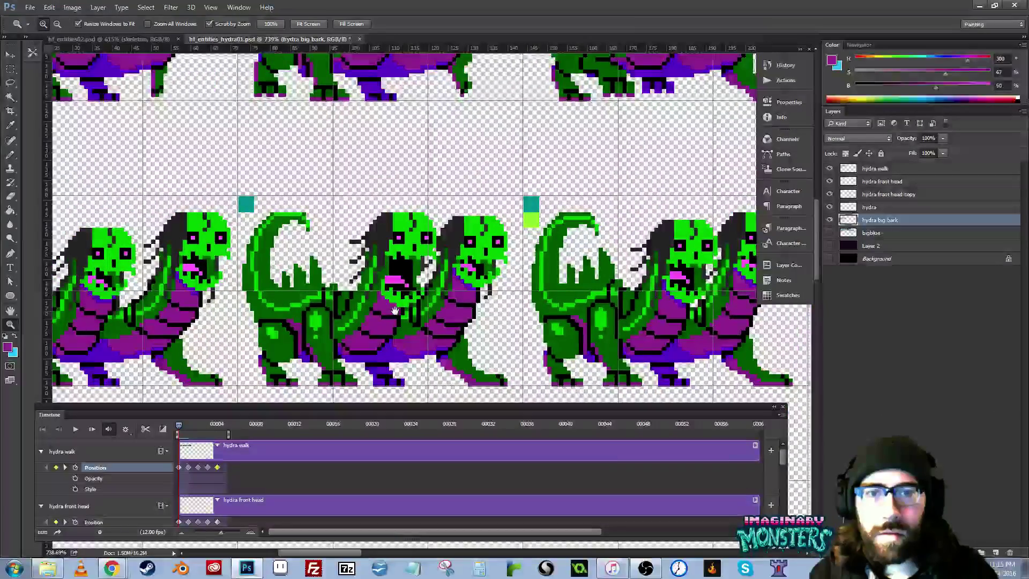
{"action": "double_click", "coordinate": [392, 276]}
{"action": "key", "text": "b"}
{"action": "left_click", "coordinate": [382, 281], "text": "alt"}
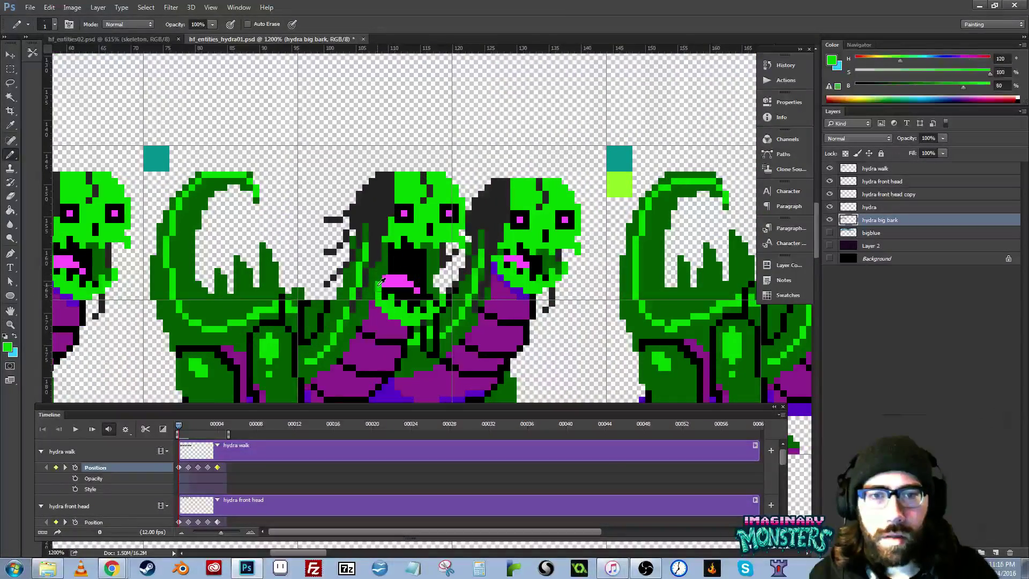
{"action": "left_click_drag", "start_coordinate": [424, 288], "coordinate": [376, 283]}
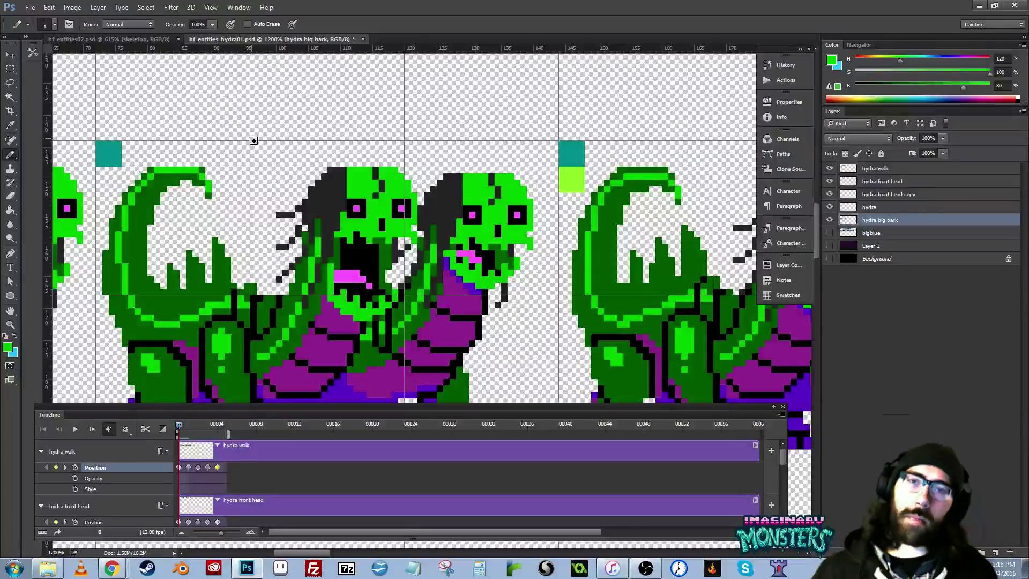
- Examine the mouths and head positions of the second big bark frame against the neighbouring frames
{"action": "left_click_drag", "start_coordinate": [256, 141], "coordinate": [390, 112]}
{"action": "left_click_drag", "start_coordinate": [398, 170], "coordinate": [315, 226]}
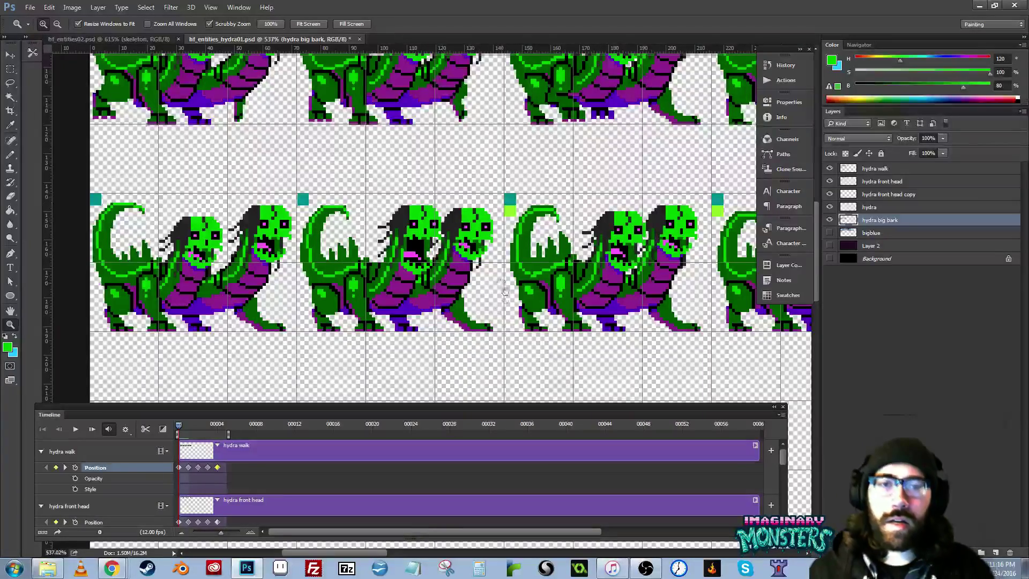
{"action": "left_click_drag", "start_coordinate": [490, 291], "coordinate": [389, 282]}
{"action": "left_click", "coordinate": [425, 256]}
{"action": "left_click", "coordinate": [425, 257]}
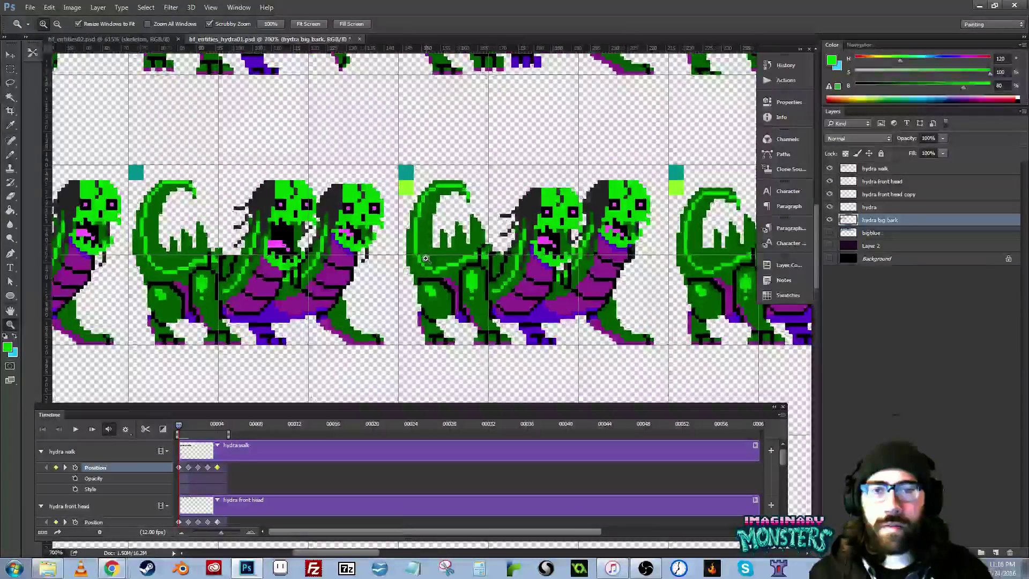
{"action": "left_click", "coordinate": [425, 257]}
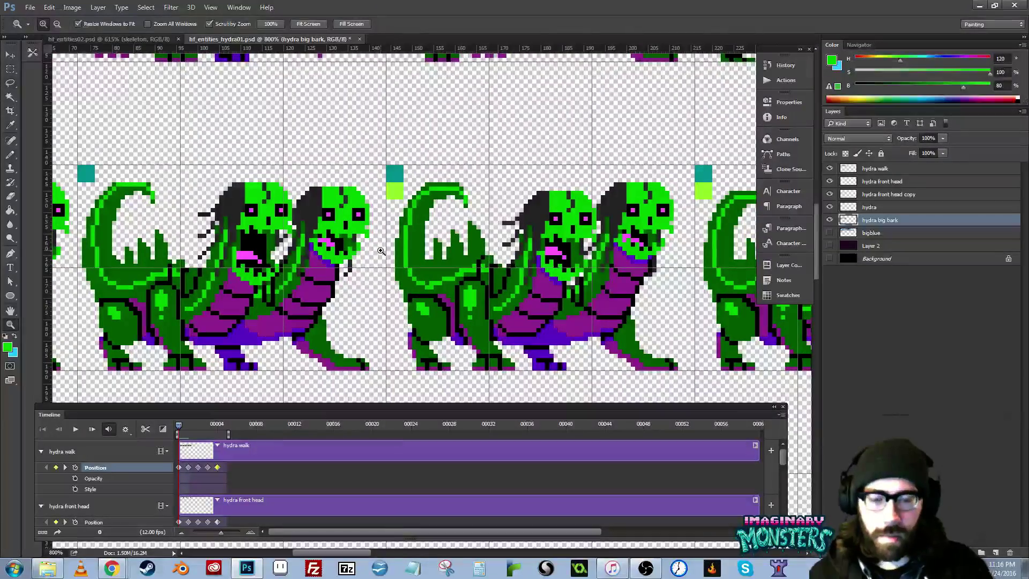
{"action": "key", "text": "l"}
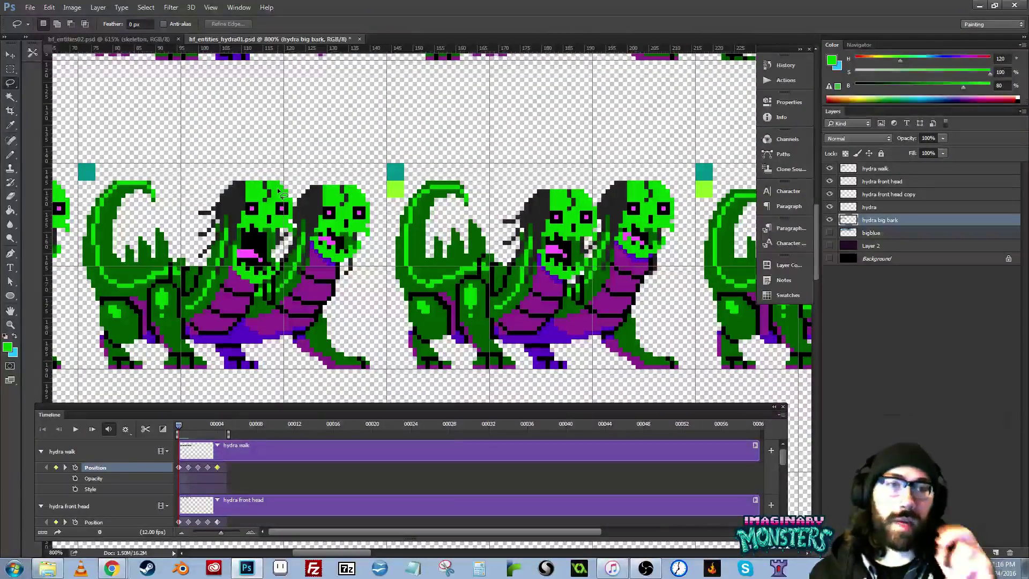
{"action": "key", "text": "z"}
{"action": "left_click_drag", "start_coordinate": [279, 192], "coordinate": [294, 210]}
{"action": "left_click_drag", "start_coordinate": [384, 217], "coordinate": [348, 230]}
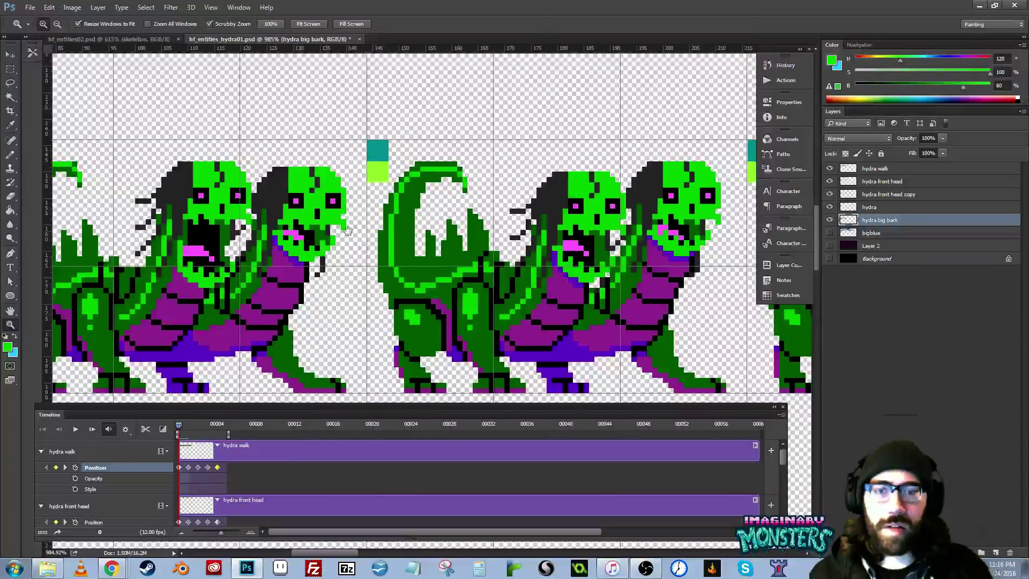
- Copy the open-mouthed left head from the second big bark frame to the right head of the fourth frame
{"action": "key", "text": "l"}
{"action": "mouse_move", "coordinate": [198, 144]}
{"action": "left_mouse_down"}
{"action": "mouse_move", "coordinate": [154, 162]}
{"action": "mouse_move", "coordinate": [124, 247]}
{"action": "mouse_move", "coordinate": [148, 261]}
{"action": "mouse_move", "coordinate": [163, 239]}
{"action": "mouse_move", "coordinate": [183, 247]}
{"action": "mouse_move", "coordinate": [189, 283]}
{"action": "mouse_move", "coordinate": [210, 290]}
{"action": "mouse_move", "coordinate": [221, 288]}
{"action": "mouse_move", "coordinate": [256, 217]}
{"action": "mouse_move", "coordinate": [250, 134]}
{"action": "mouse_move", "coordinate": [241, 135]}
{"action": "left_mouse_up"}
{"action": "left_click_drag", "start_coordinate": [231, 161], "coordinate": [268, 172]}
{"action": "key", "text": "z"}
{"action": "left_click_drag", "start_coordinate": [226, 231], "coordinate": [239, 207]}
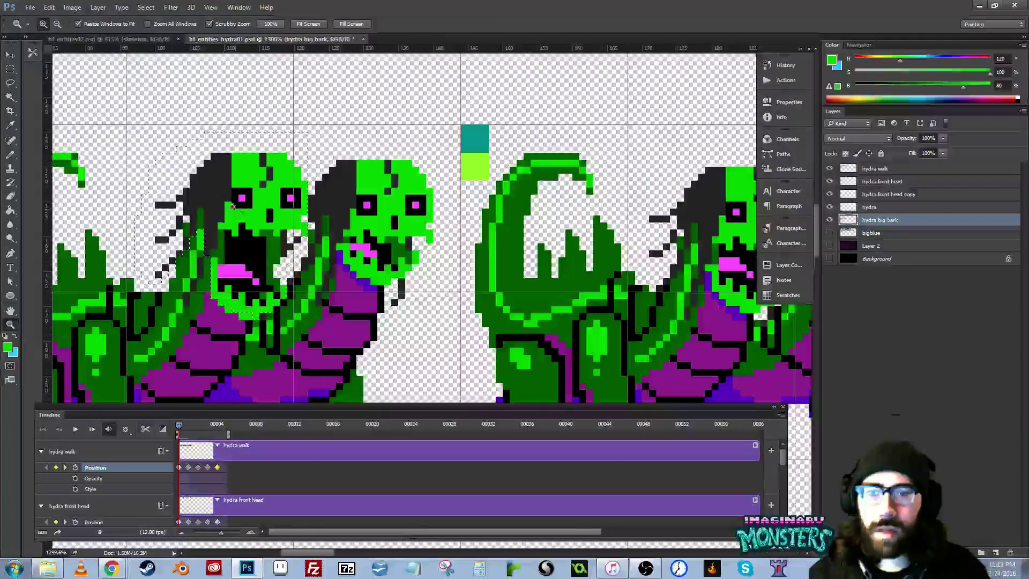
{"action": "left_click_drag", "start_coordinate": [224, 302], "coordinate": [236, 266]}
{"action": "key", "text": "ctrl+r"}
{"action": "key", "text": "l"}
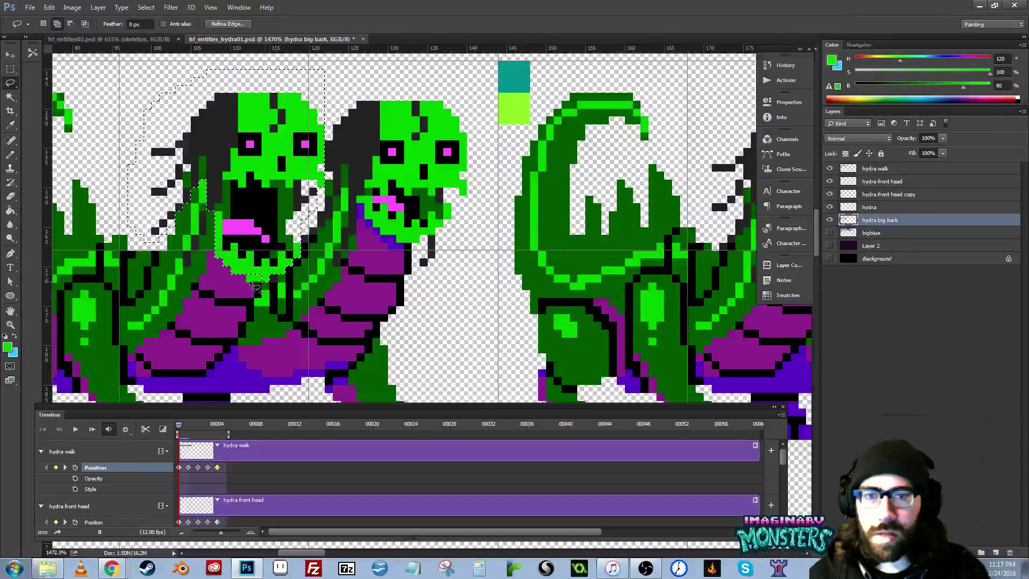
{"action": "key", "text": "b"}
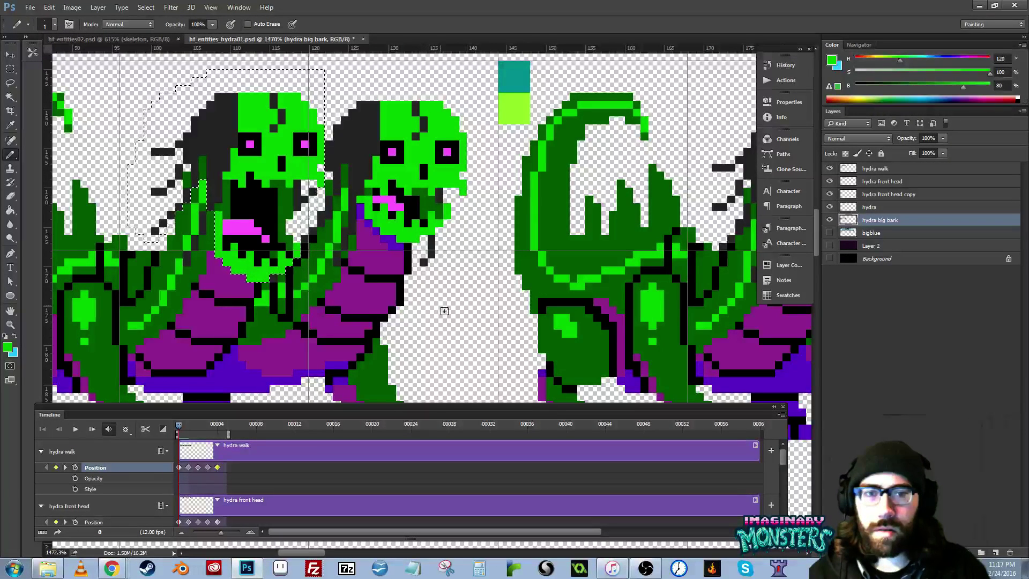
{"action": "left_click_drag", "start_coordinate": [331, 241], "coordinate": [267, 261]}
{"action": "left_click_drag", "start_coordinate": [199, 204], "coordinate": [335, 257]}
{"action": "left_click_drag", "start_coordinate": [340, 258], "coordinate": [481, 229]}
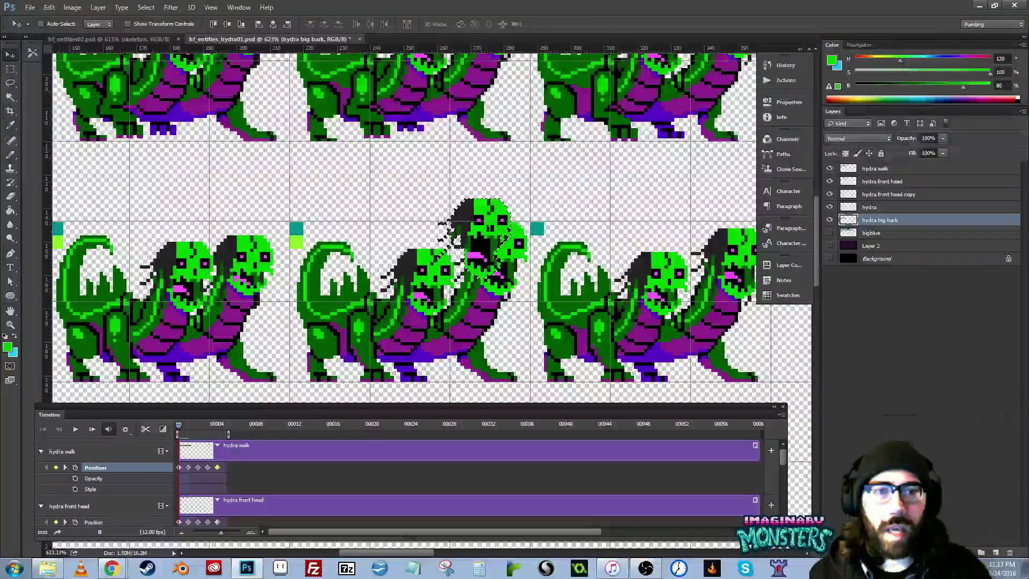
- Preview the big bark row by scrubbing the timeline and return to the first frame
{"action": "key", "text": "ctrl+d"}
{"action": "key", "text": "space"}
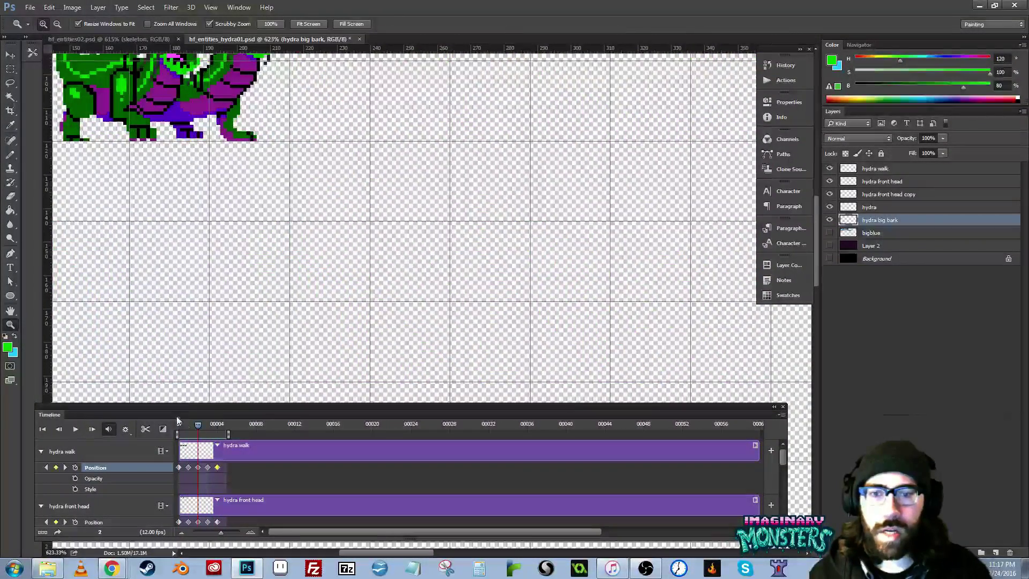
{"action": "left_click", "coordinate": [42, 429]}
{"action": "left_click_drag", "start_coordinate": [500, 290], "coordinate": [450, 300]}
{"action": "mouse_move", "coordinate": [287, 326]}
{"action": "left_mouse_down"}
{"action": "mouse_move", "coordinate": [362, 330]}
{"action": "mouse_move", "coordinate": [486, 388]}
{"action": "left_mouse_up"}
{"action": "mouse_move", "coordinate": [410, 261]}
{"action": "left_mouse_down"}
{"action": "mouse_move", "coordinate": [480, 330]}
{"action": "mouse_move", "coordinate": [493, 324]}
{"action": "left_mouse_up"}
{"action": "left_click_drag", "start_coordinate": [323, 351], "coordinate": [251, 395]}
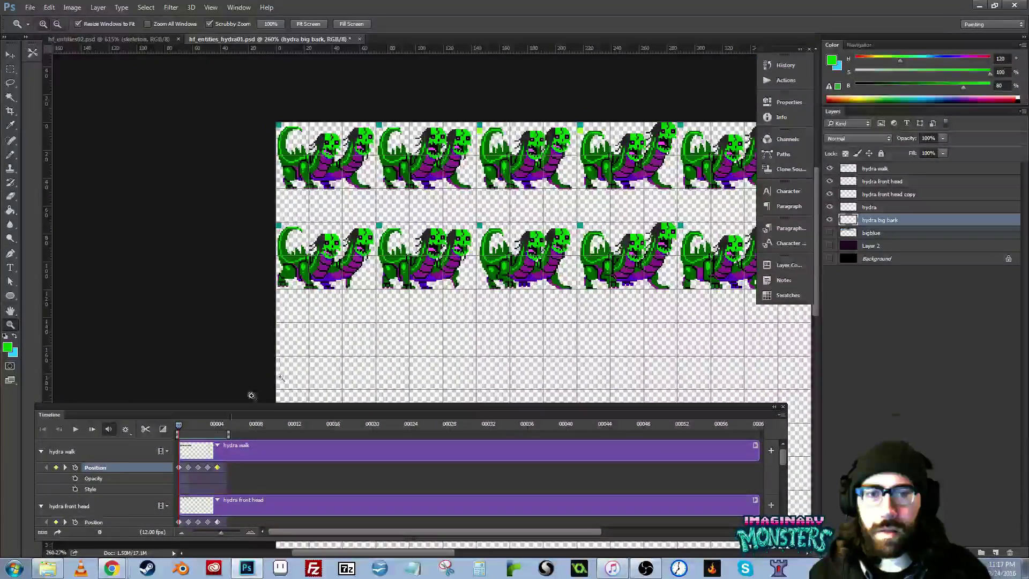
{"action": "mouse_move", "coordinate": [181, 423]}
{"action": "left_mouse_down"}
{"action": "mouse_move", "coordinate": [226, 433]}
{"action": "mouse_move", "coordinate": [165, 432]}
{"action": "left_mouse_up"}
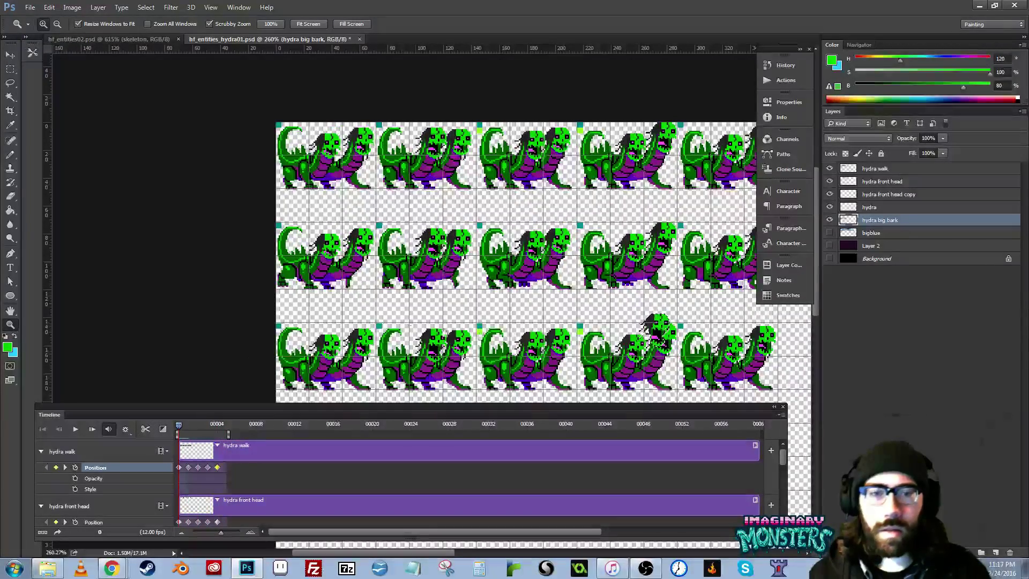
- Seat the copied open-mouthed head on the right neck of the fourth frame and clean up stray pixels around its jaw
{"action": "left_click_drag", "start_coordinate": [677, 316], "coordinate": [521, 260]}
{"action": "left_click_drag", "start_coordinate": [521, 260], "coordinate": [480, 219]}
{"action": "key", "text": "v"}
{"action": "left_click_drag", "start_coordinate": [377, 200], "coordinate": [416, 246]}
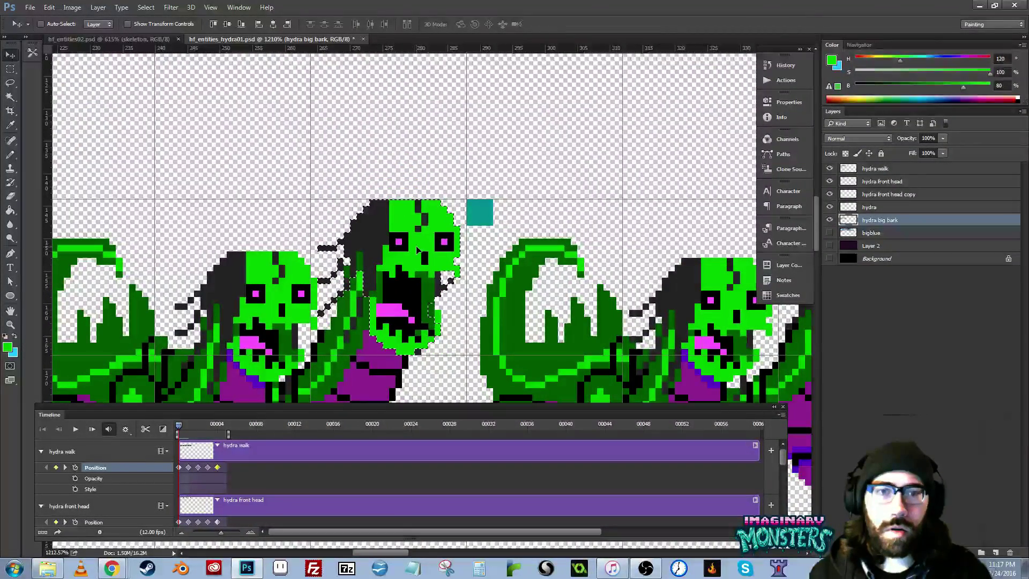
{"action": "mouse_move", "coordinate": [422, 294]}
{"action": "left_mouse_down"}
{"action": "mouse_move", "coordinate": [399, 255]}
{"action": "mouse_move", "coordinate": [429, 271]}
{"action": "left_mouse_up"}
{"action": "key", "text": "e"}
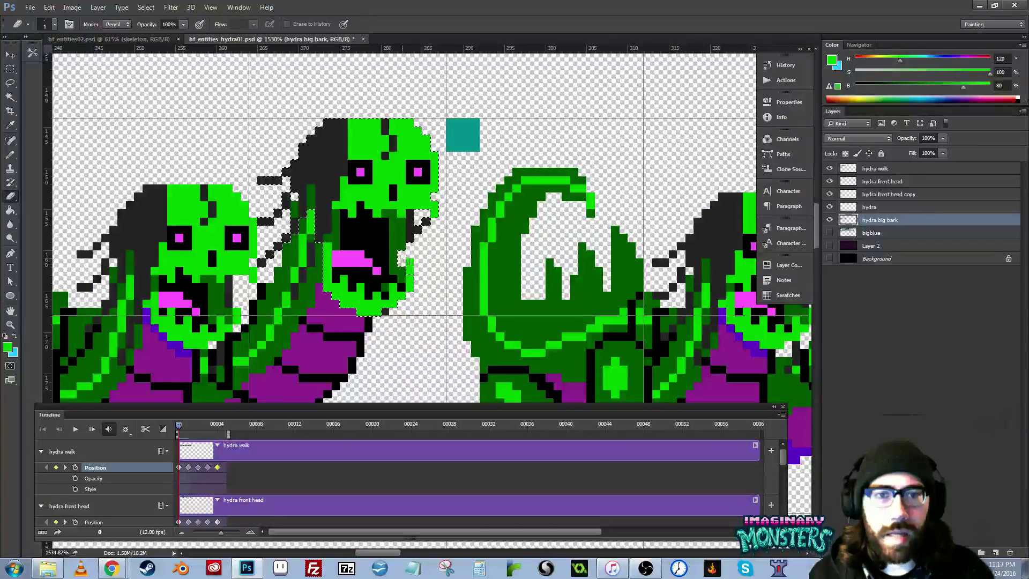
- Compare the fourth big bark frame's head poses with those of the neighbouring frames
{"action": "left_click_drag", "start_coordinate": [395, 315], "coordinate": [643, 307]}
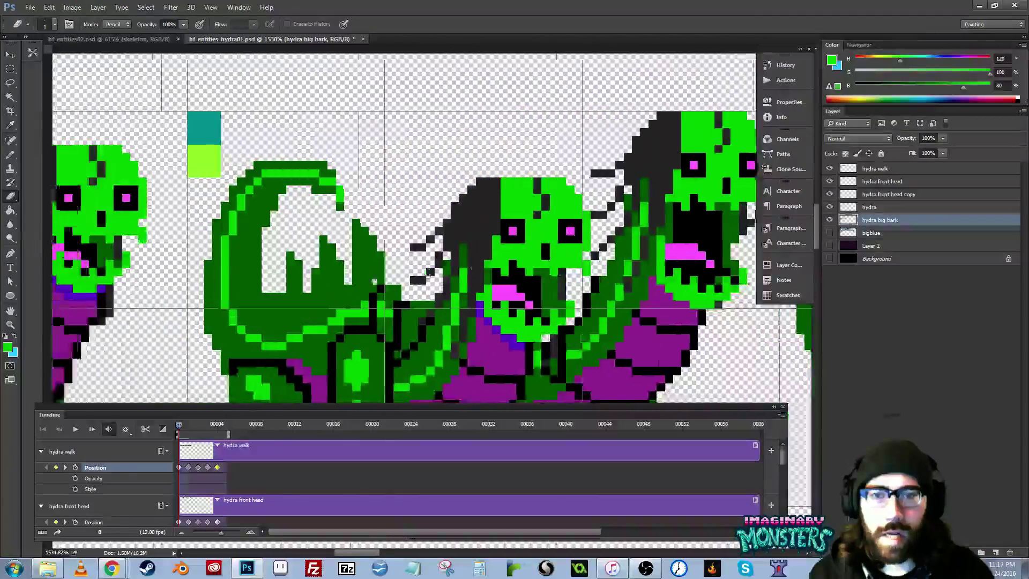
{"action": "left_click_drag", "start_coordinate": [214, 268], "coordinate": [667, 259]}
{"action": "left_click_drag", "start_coordinate": [365, 270], "coordinate": [112, 241]}
{"action": "left_click_drag", "start_coordinate": [536, 260], "coordinate": [217, 252]}
{"action": "mouse_move", "coordinate": [610, 260]}
{"action": "left_mouse_down"}
{"action": "mouse_move", "coordinate": [252, 233]}
{"action": "mouse_move", "coordinate": [315, 278]}
{"action": "mouse_move", "coordinate": [327, 271]}
{"action": "mouse_move", "coordinate": [305, 247]}
{"action": "mouse_move", "coordinate": [296, 249]}
{"action": "mouse_move", "coordinate": [387, 305]}
{"action": "left_mouse_up"}
{"action": "key", "text": "z"}
{"action": "scroll", "coordinate": [386, 305], "scroll_direction": "left", "scroll_amount": 5}
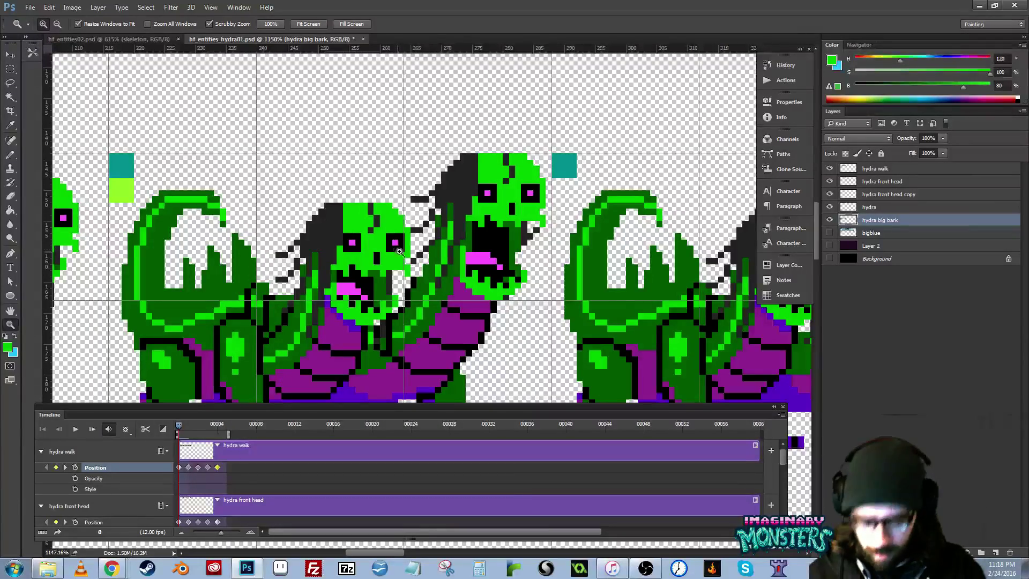
{"action": "left_click_drag", "start_coordinate": [356, 301], "coordinate": [484, 268]}
{"action": "left_click_drag", "start_coordinate": [326, 247], "coordinate": [769, 209]}
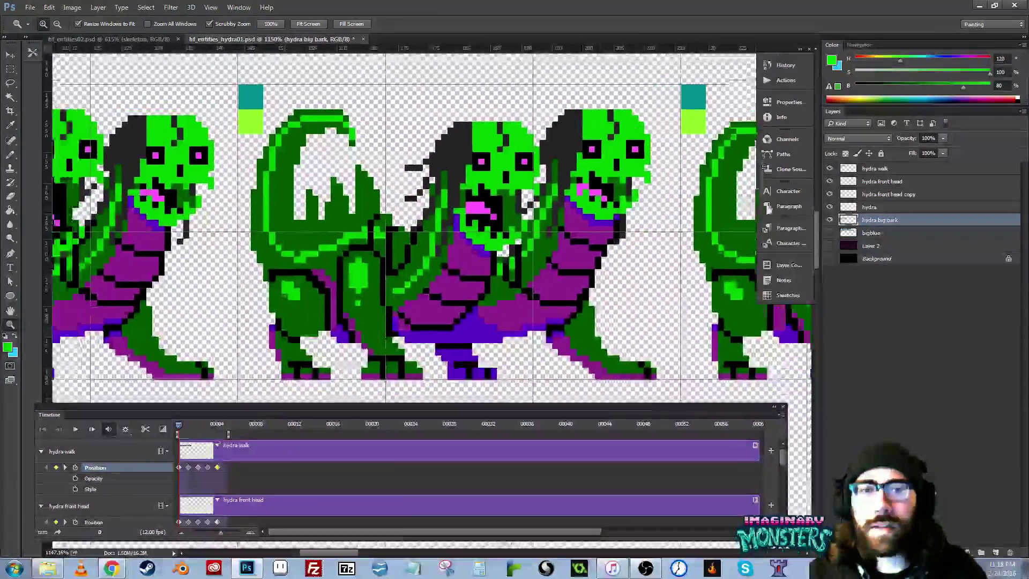
{"action": "left_click_drag", "start_coordinate": [409, 198], "coordinate": [628, 267]}
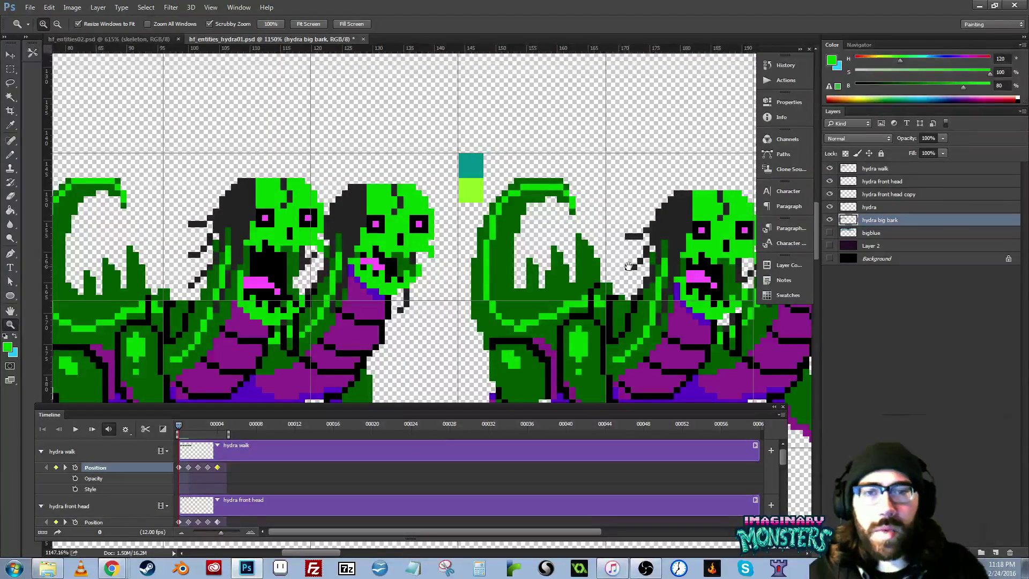
{"action": "left_click_drag", "start_coordinate": [628, 267], "coordinate": [518, 266]}
{"action": "left_click_drag", "start_coordinate": [518, 266], "coordinate": [439, 268]}
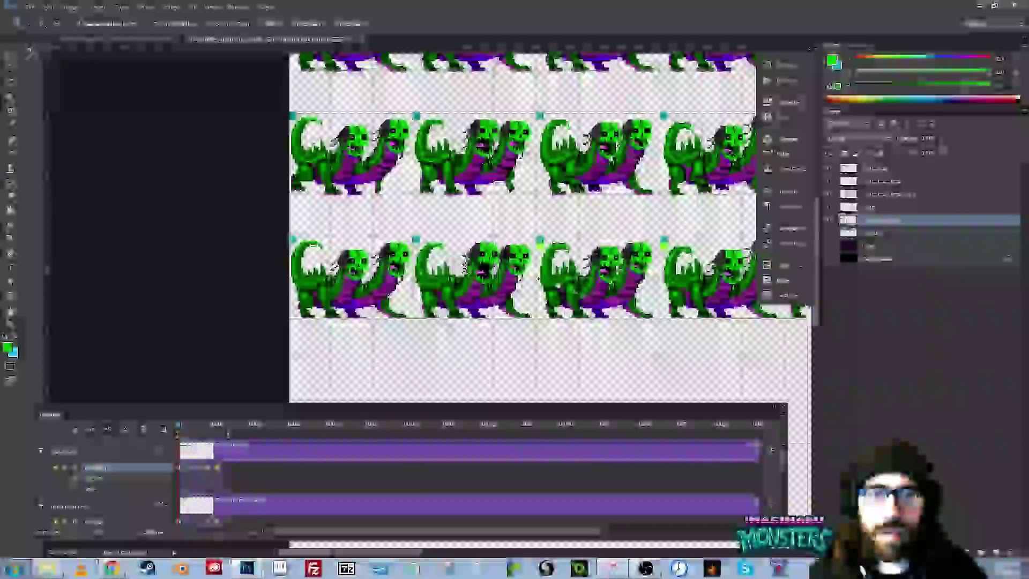
{"action": "left_click_drag", "start_coordinate": [634, 214], "coordinate": [407, 191]}
{"action": "left_click_drag", "start_coordinate": [504, 300], "coordinate": [447, 328]}
{"action": "left_click_drag", "start_coordinate": [281, 268], "coordinate": [332, 263]}
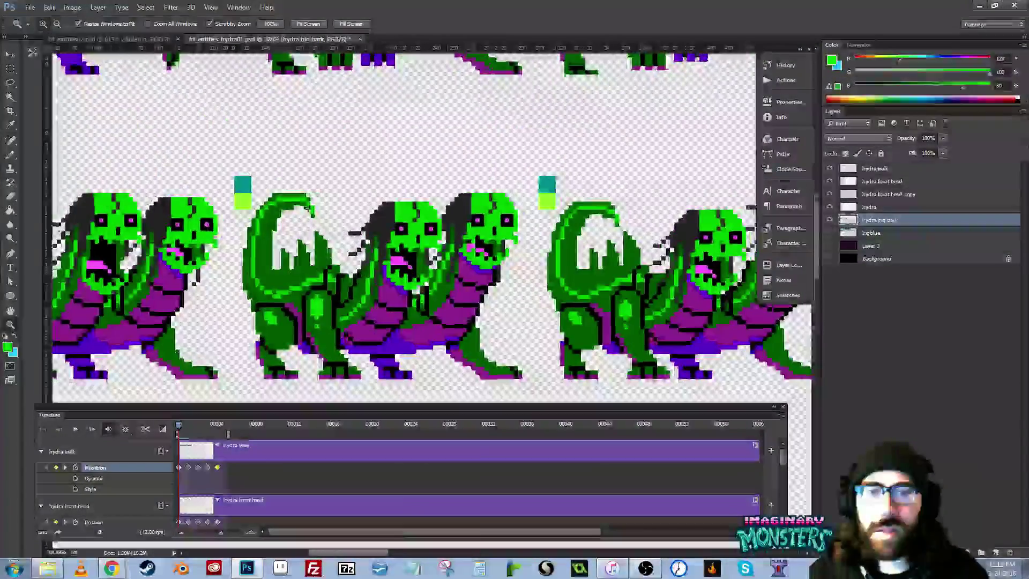
- Copy the right head of the second big bark frame onto the left neck of the fourth frame
{"action": "key", "text": "l"}
{"action": "mouse_move", "coordinate": [204, 179]}
{"action": "left_mouse_down"}
{"action": "mouse_move", "coordinate": [180, 176]}
{"action": "mouse_move", "coordinate": [154, 197]}
{"action": "left_mouse_up"}
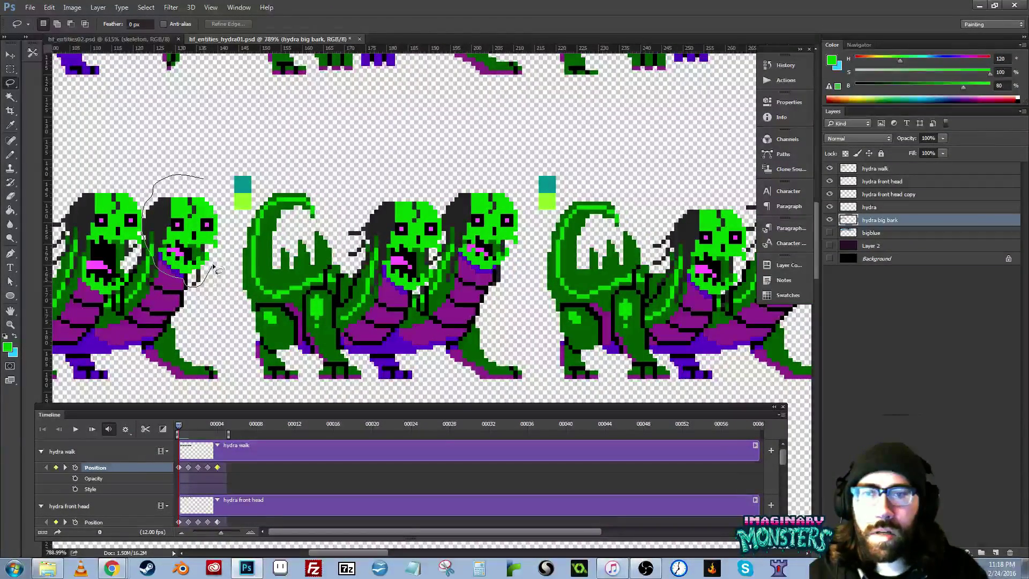
{"action": "left_click_drag", "start_coordinate": [213, 266], "coordinate": [237, 199]}
{"action": "key", "text": "v"}
{"action": "mouse_move", "coordinate": [199, 234]}
{"action": "left_mouse_down"}
{"action": "mouse_move", "coordinate": [254, 221]}
{"action": "mouse_move", "coordinate": [440, 271]}
{"action": "mouse_move", "coordinate": [610, 259]}
{"action": "left_mouse_up"}
{"action": "mouse_move", "coordinate": [611, 258]}
{"action": "left_mouse_down"}
{"action": "mouse_move", "coordinate": [244, 275]}
{"action": "mouse_move", "coordinate": [287, 271]}
{"action": "mouse_move", "coordinate": [250, 265]}
{"action": "mouse_move", "coordinate": [379, 272]}
{"action": "mouse_move", "coordinate": [379, 253]}
{"action": "mouse_move", "coordinate": [380, 270]}
{"action": "left_mouse_up"}
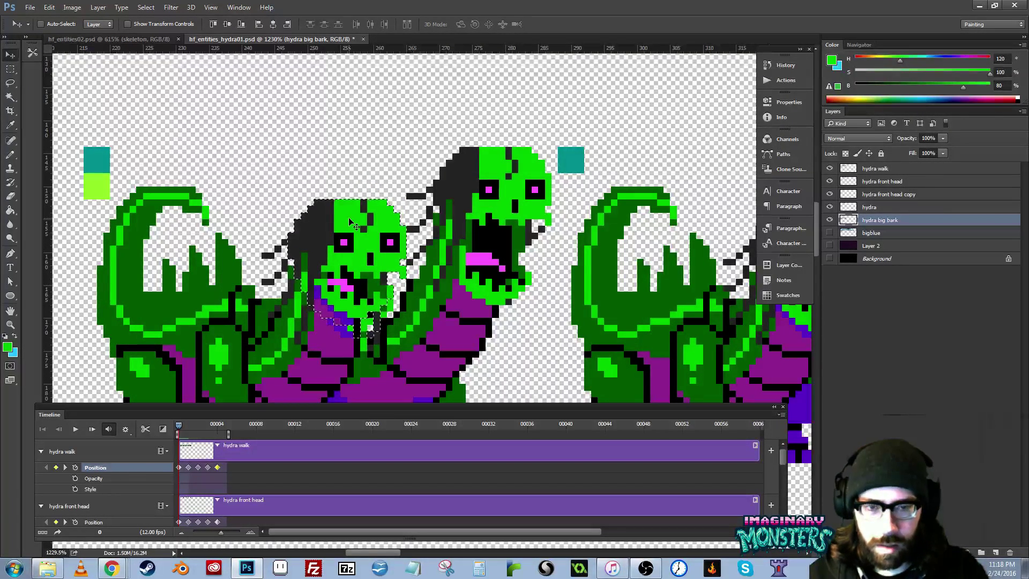
- Erase leftovers below the fourth frame's left jaw and patch the neck with sampled dark green, black and purple pixels
{"action": "key", "text": "e"}
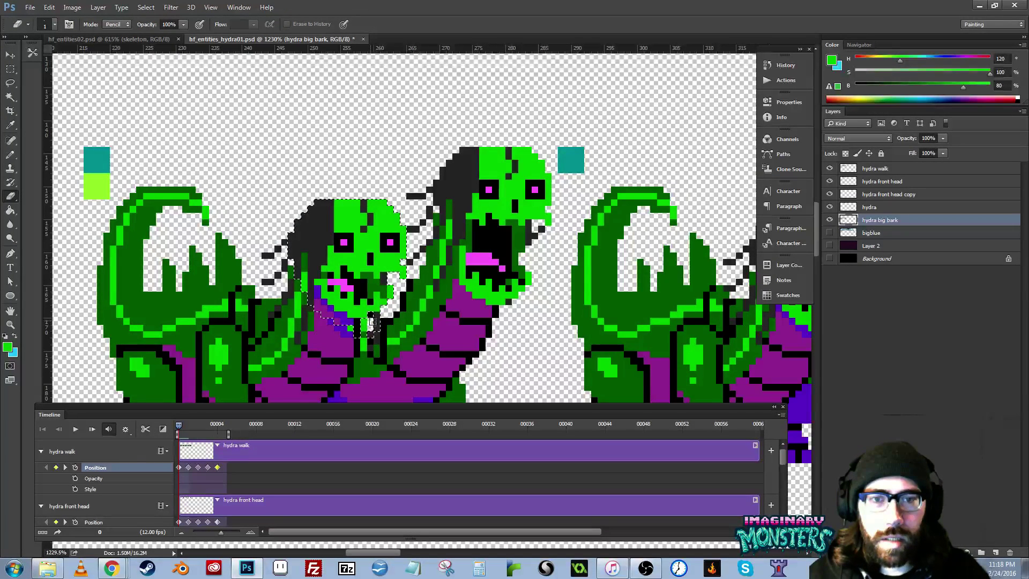
{"action": "mouse_move", "coordinate": [336, 329]}
{"action": "left_mouse_down"}
{"action": "mouse_move", "coordinate": [699, 302]}
{"action": "mouse_move", "coordinate": [447, 294]}
{"action": "mouse_move", "coordinate": [434, 268]}
{"action": "left_mouse_up"}
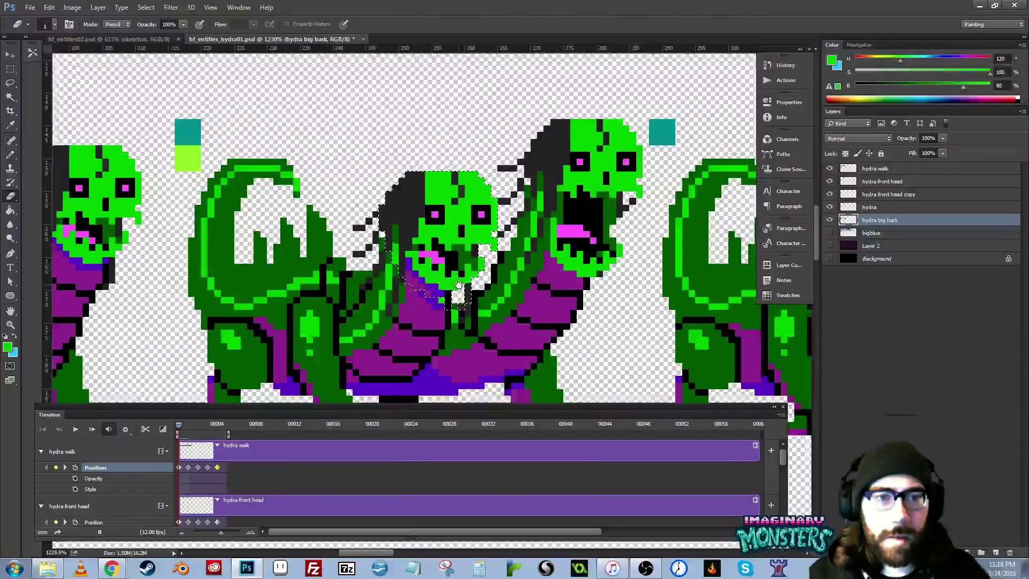
{"action": "key", "text": "b"}
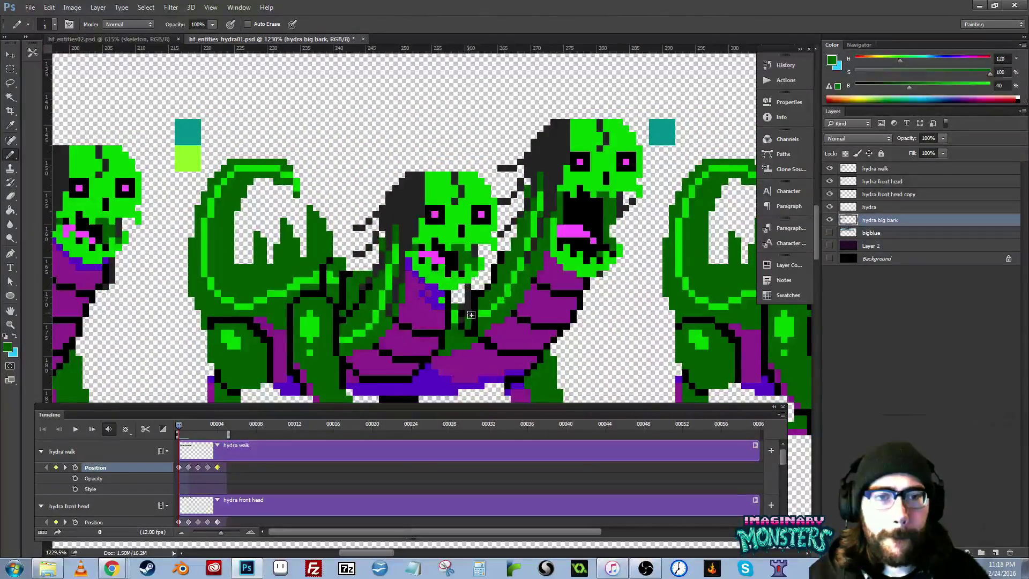
{"action": "left_click", "coordinate": [464, 321], "text": "alt"}
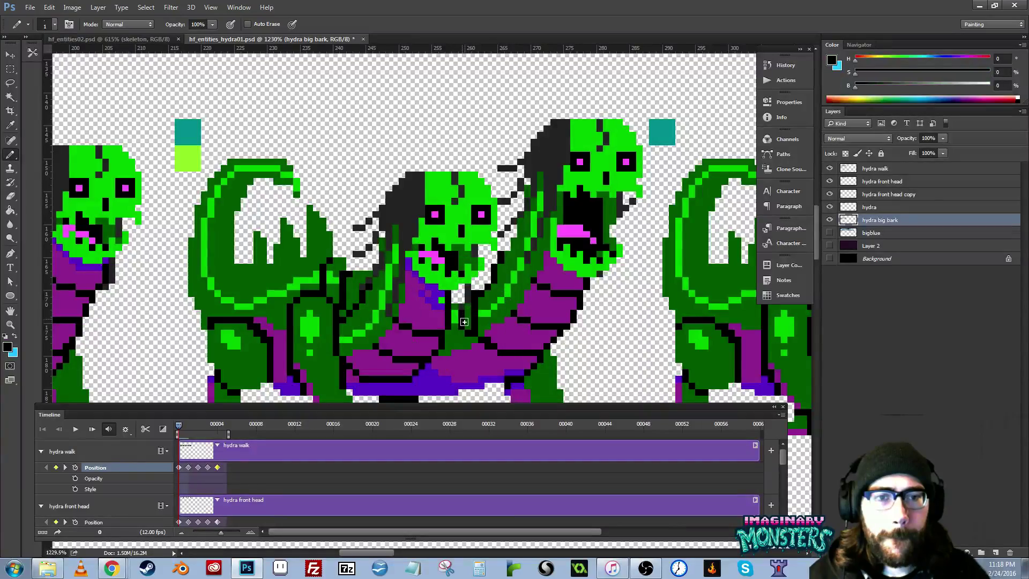
{"action": "left_click", "coordinate": [431, 288], "text": "alt"}
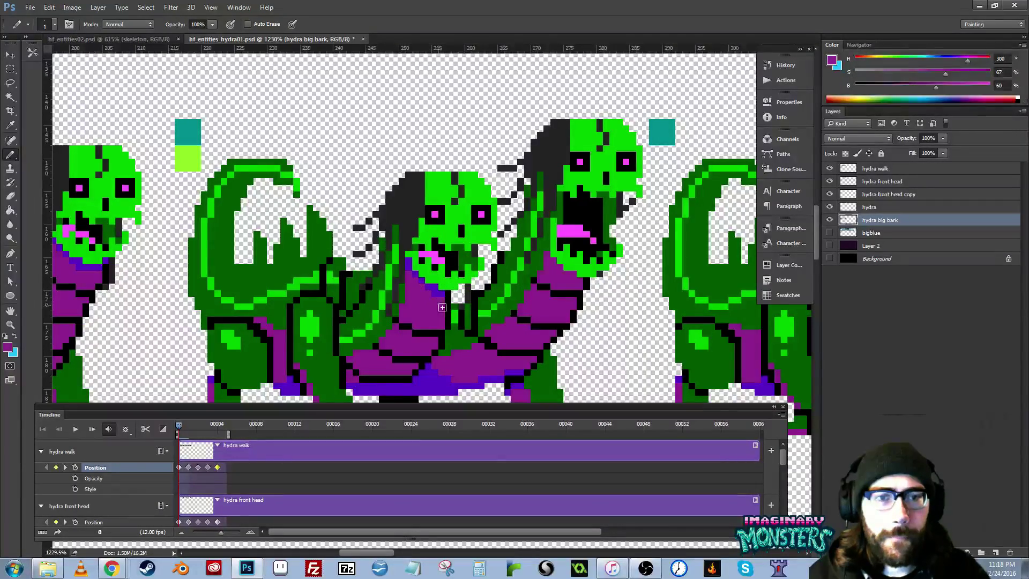
- Compare the big bark row with the rows above it and scrub the start of the timeline
{"action": "left_click_drag", "start_coordinate": [515, 267], "coordinate": [397, 280]}
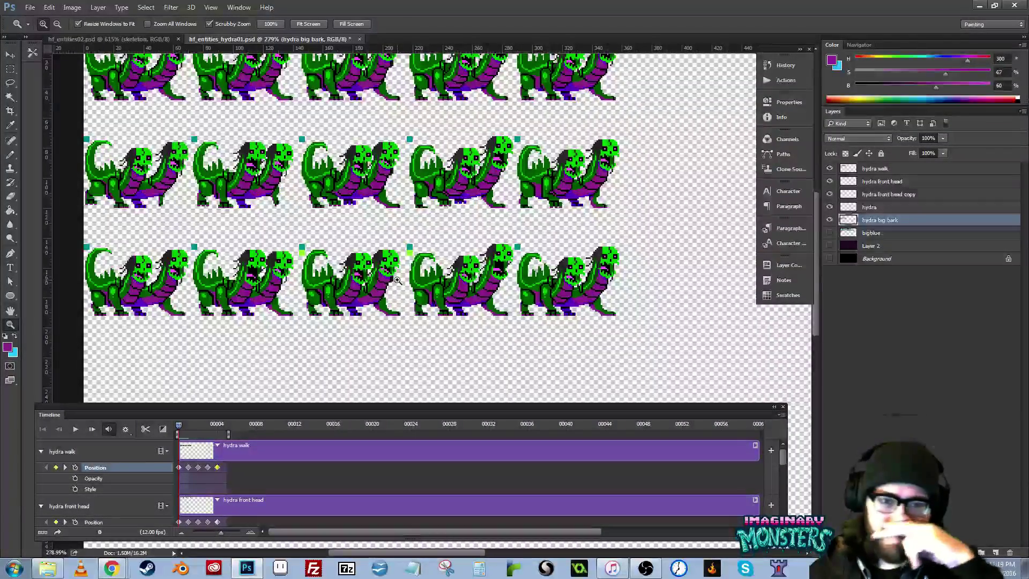
{"action": "left_click_drag", "start_coordinate": [307, 233], "coordinate": [364, 268]}
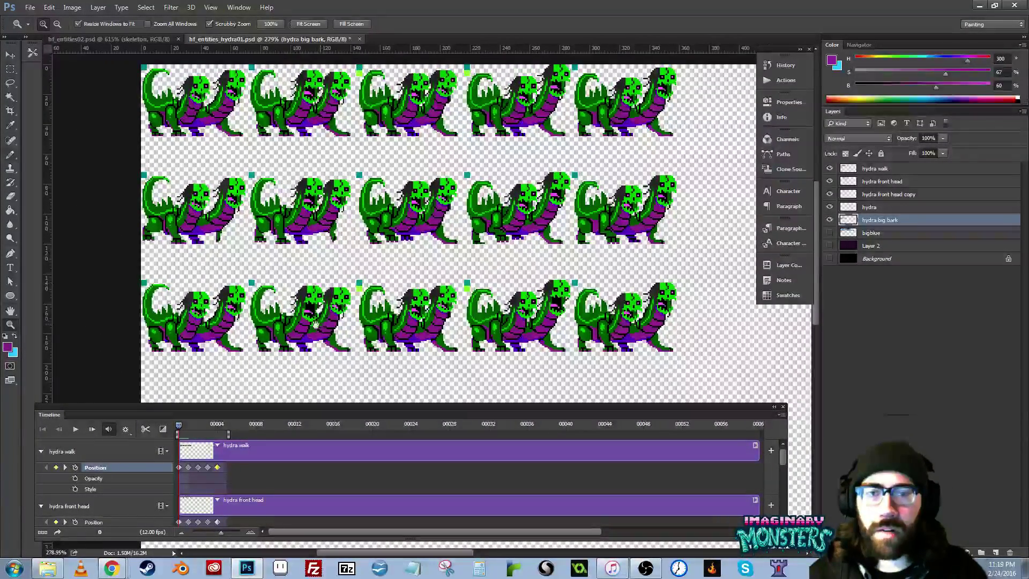
{"action": "left_click_drag", "start_coordinate": [345, 334], "coordinate": [430, 289]}
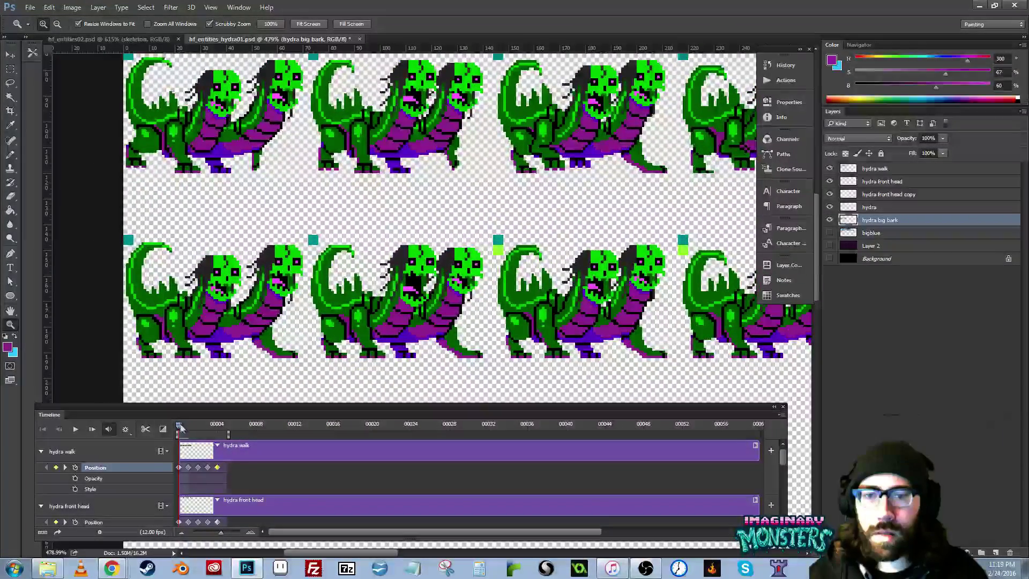
{"action": "mouse_move", "coordinate": [179, 426]}
{"action": "left_mouse_down"}
{"action": "mouse_move", "coordinate": [196, 428]}
{"action": "mouse_move", "coordinate": [165, 430]}
{"action": "left_mouse_up"}
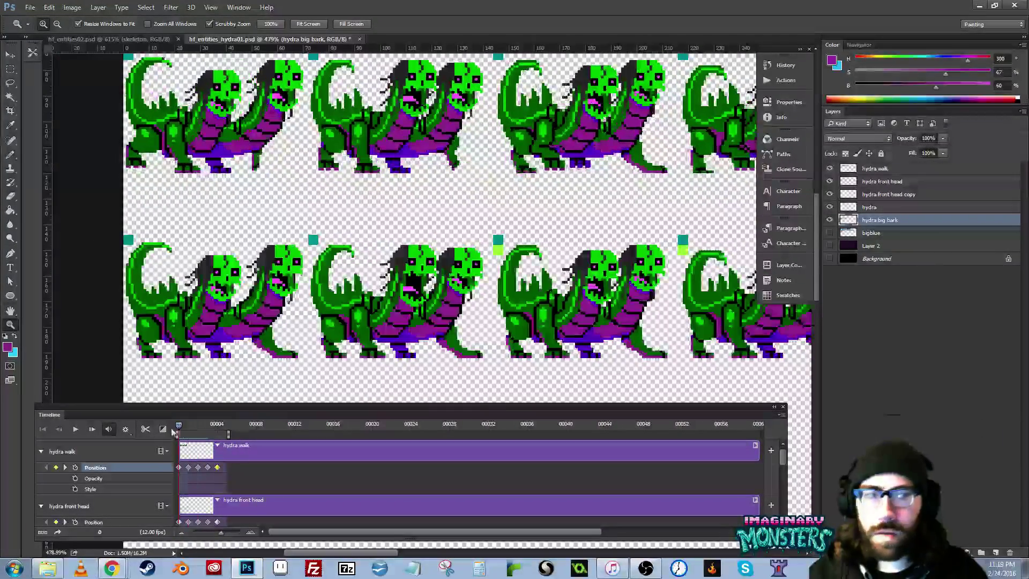
{"action": "key", "text": "v"}
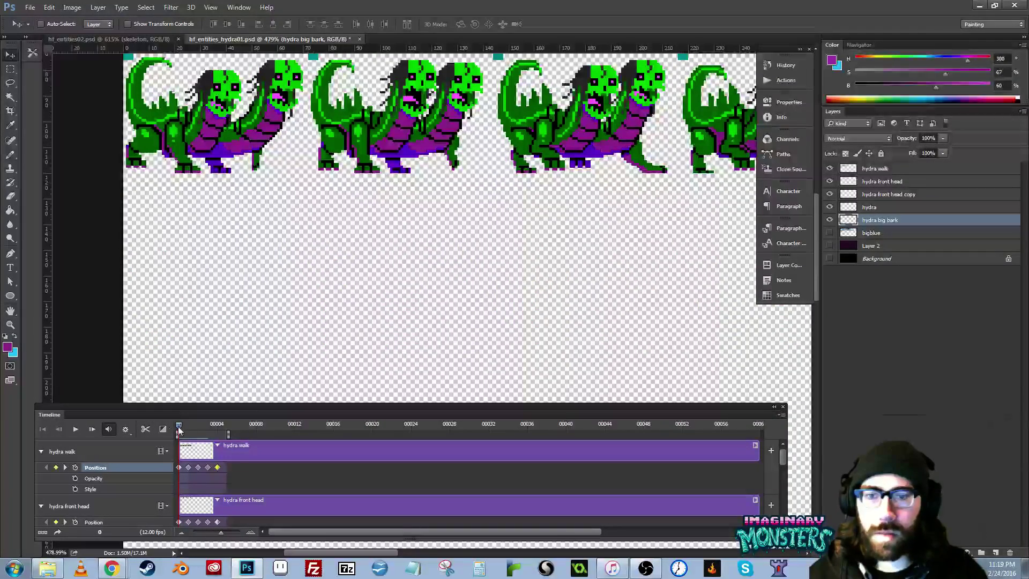
{"action": "left_click_drag", "start_coordinate": [182, 426], "coordinate": [159, 433]}
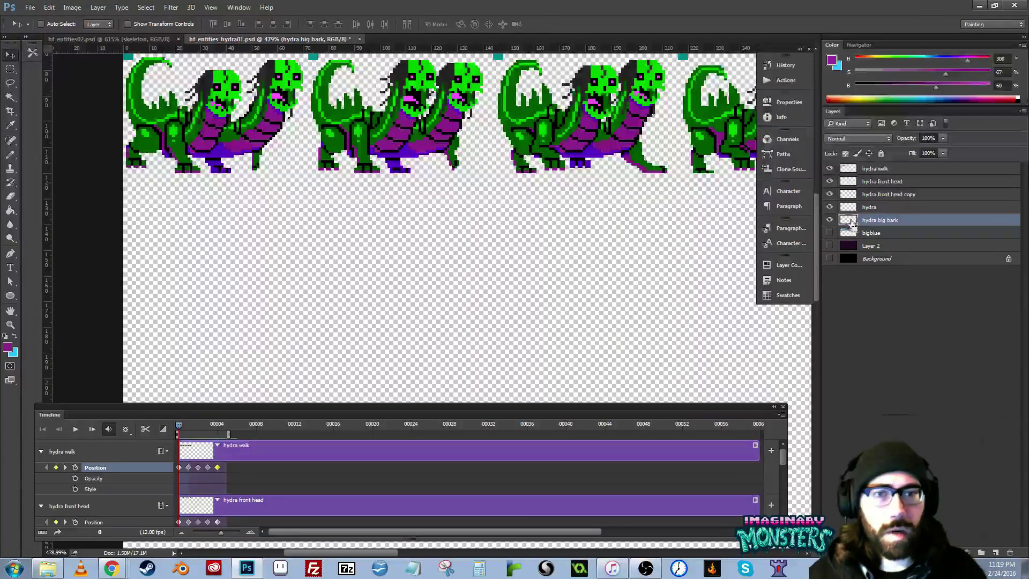
- Use Free Transform on the hydra big bark layer to locate its artwork outside the canvas
{"action": "key", "text": "z"}
{"action": "left_click_drag", "start_coordinate": [449, 284], "coordinate": [474, 379]}
{"action": "key", "text": "ctrl+t"}
{"action": "left_click_drag", "start_coordinate": [340, 219], "coordinate": [438, 278]}
{"action": "key", "text": "Return"}
{"action": "key", "text": "z"}
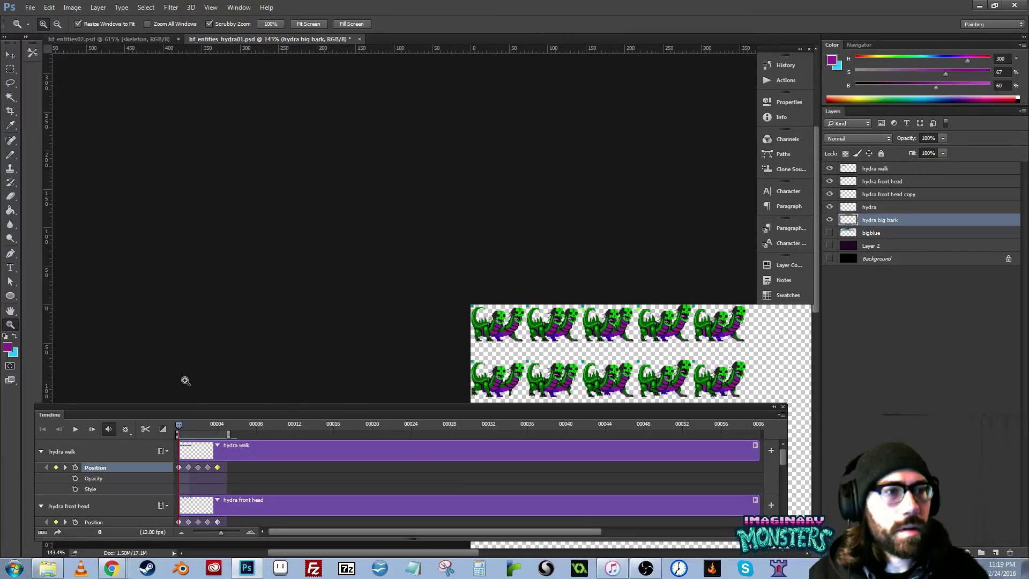
- Expand the hydra big bark track in the timeline and scrub across its Position keyframes
{"action": "left_click_drag", "start_coordinate": [782, 454], "coordinate": [779, 504]}
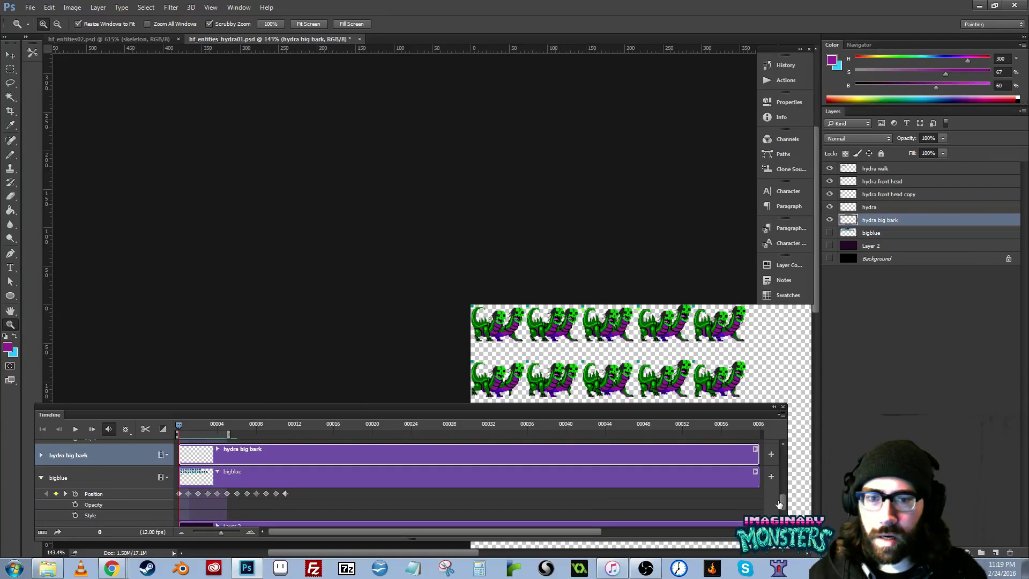
{"action": "left_click", "coordinate": [41, 447]}
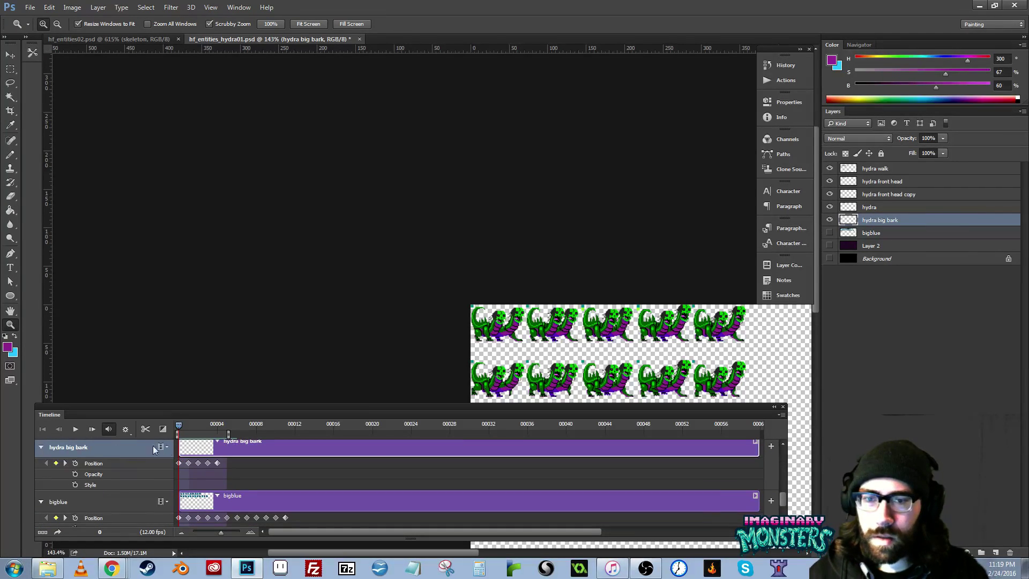
{"action": "left_click", "coordinate": [190, 430]}
{"action": "mouse_move", "coordinate": [195, 429]}
{"action": "left_mouse_down"}
{"action": "mouse_move", "coordinate": [217, 430]}
{"action": "mouse_move", "coordinate": [177, 430]}
{"action": "left_mouse_up"}
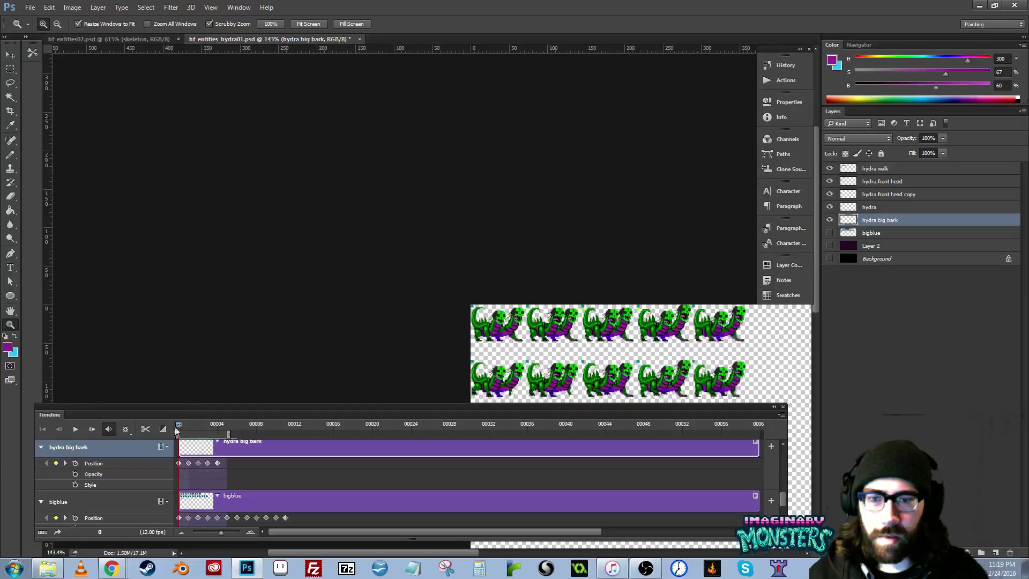
- Display the canvas grid over the hydra rows
{"action": "left_click_drag", "start_coordinate": [419, 356], "coordinate": [216, 202]}
{"action": "key", "text": "v"}
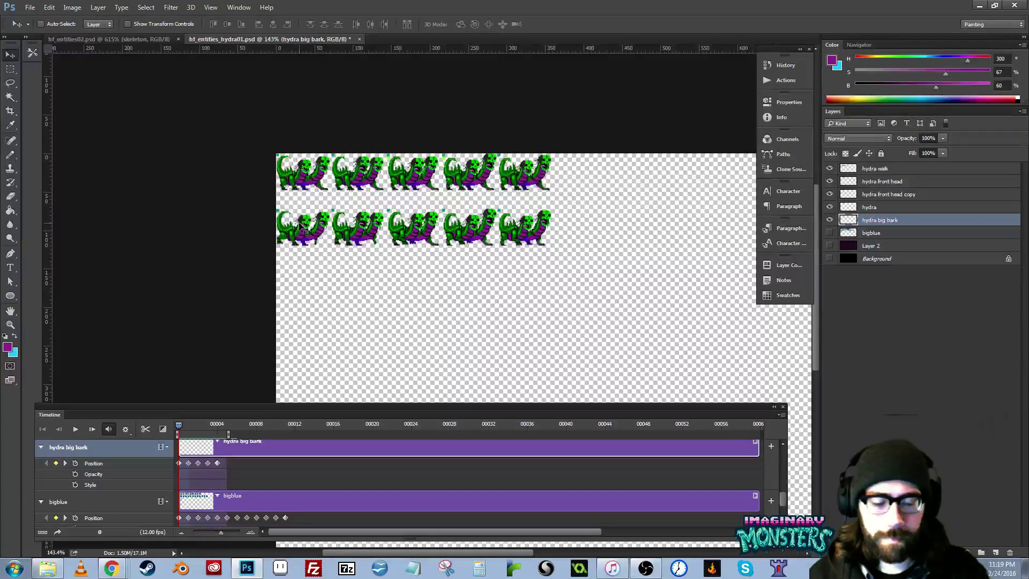
{"action": "key", "text": "ctrl+apostrophe"}
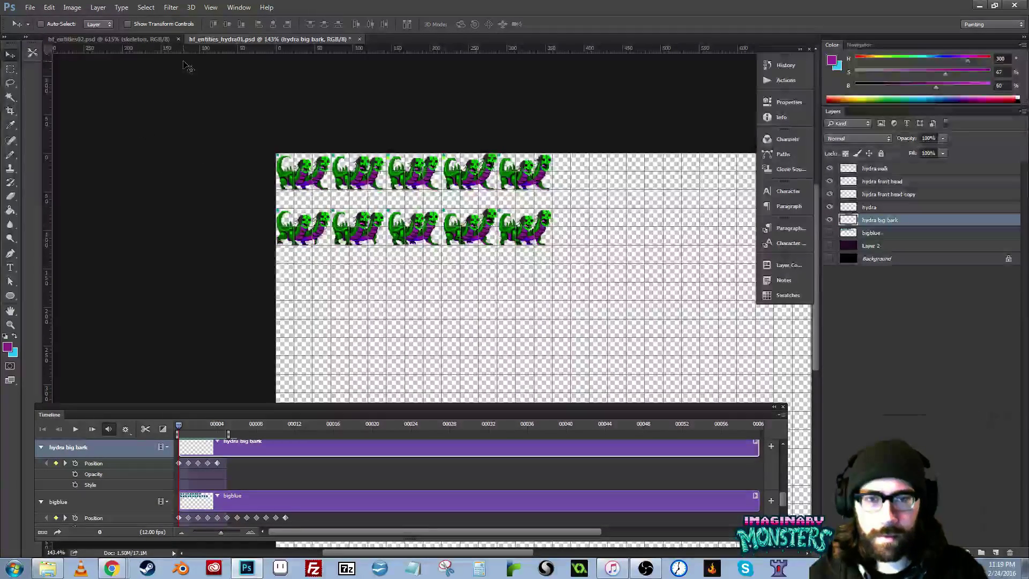
{"action": "left_click_drag", "start_coordinate": [487, 268], "coordinate": [491, 322]}
- Place the hydra big bark row on the grid below the other rows and restart its Position keyframes at frame 0
{"action": "key", "text": "z"}
{"action": "left_click_drag", "start_coordinate": [298, 278], "coordinate": [370, 281]}
{"action": "key", "text": "v"}
{"action": "left_click_drag", "start_coordinate": [303, 290], "coordinate": [293, 294]}
{"action": "left_click", "coordinate": [180, 431]}
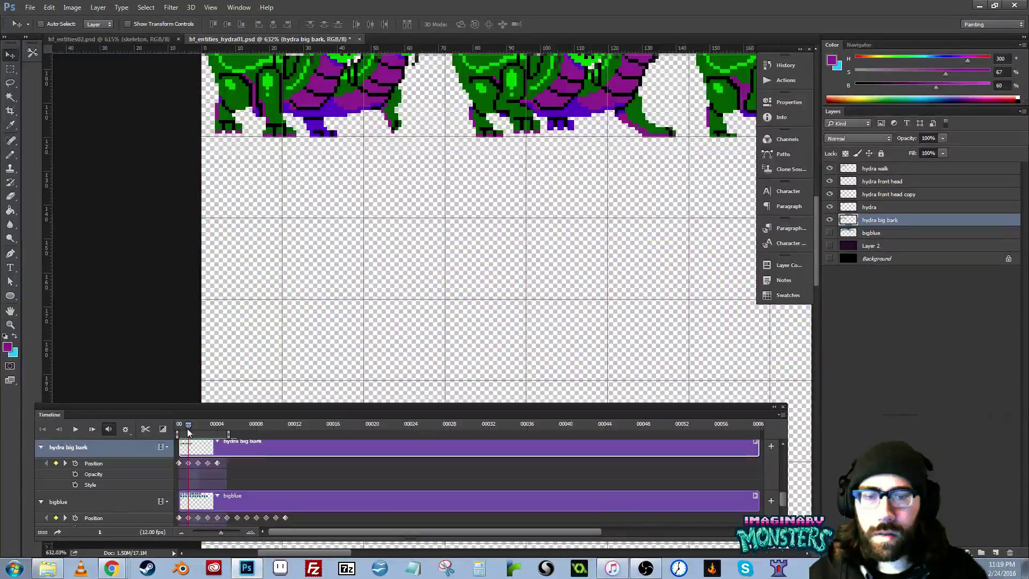
{"action": "key", "text": "z"}
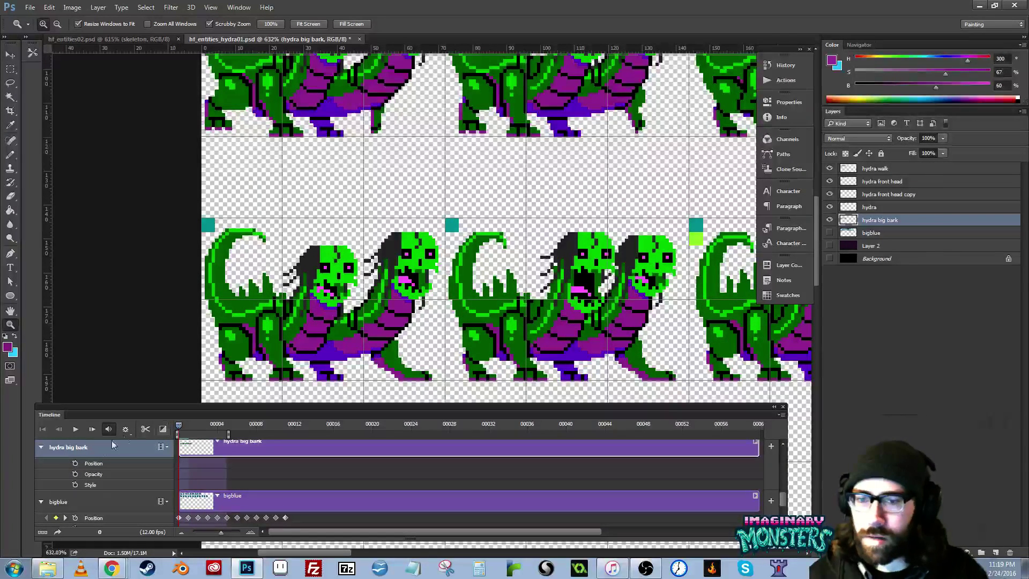
{"action": "left_click", "coordinate": [75, 463]}
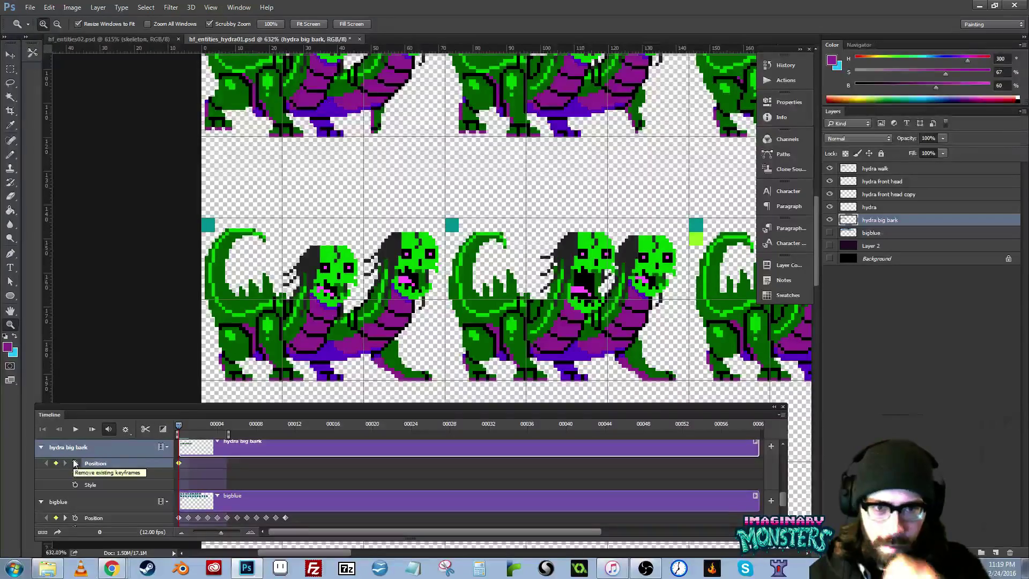
- Delete the big bark row's first frame and shift the remaining frames one cell left to the canvas edge
{"action": "left_click_drag", "start_coordinate": [206, 238], "coordinate": [97, 190]}
{"action": "key", "text": "m"}
{"action": "left_click_drag", "start_coordinate": [92, 154], "coordinate": [163, 230]}
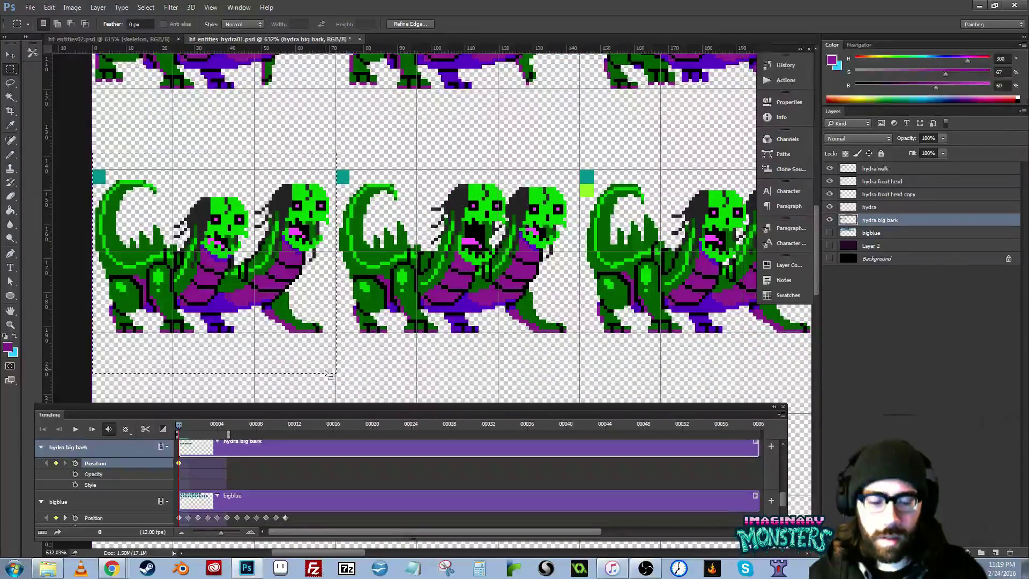
{"action": "key", "text": "Delete"}
{"action": "key", "text": "ctrl+d"}
{"action": "key", "text": "v"}
{"action": "left_click_drag", "start_coordinate": [498, 263], "coordinate": [249, 282]}
- Delete the big bark frame that occupies the second sprite cell
{"action": "scroll", "coordinate": [375, 220], "scroll_direction": "right", "scroll_amount": 3}
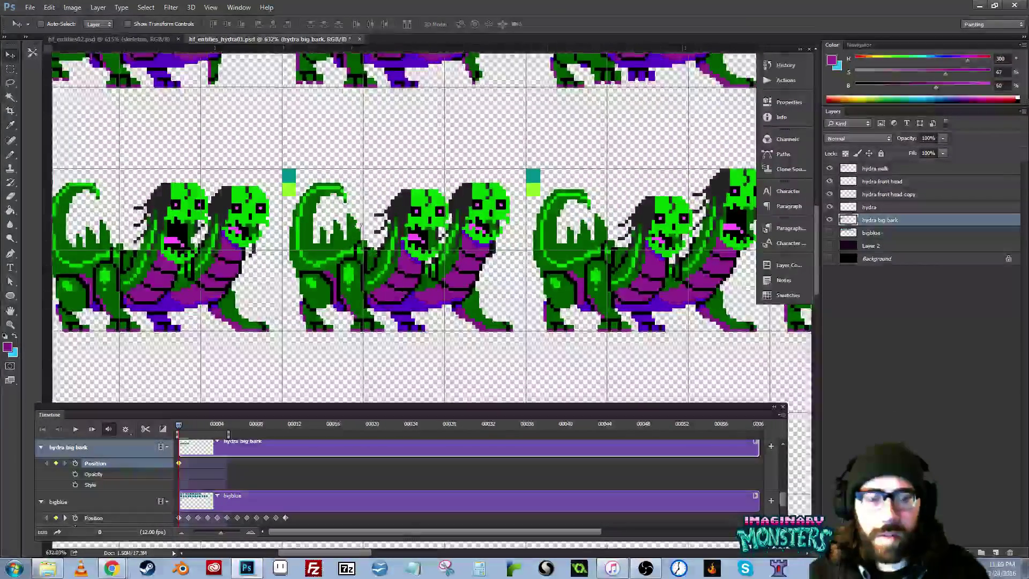
{"action": "key", "text": "m"}
{"action": "left_click_drag", "start_coordinate": [277, 151], "coordinate": [518, 355]}
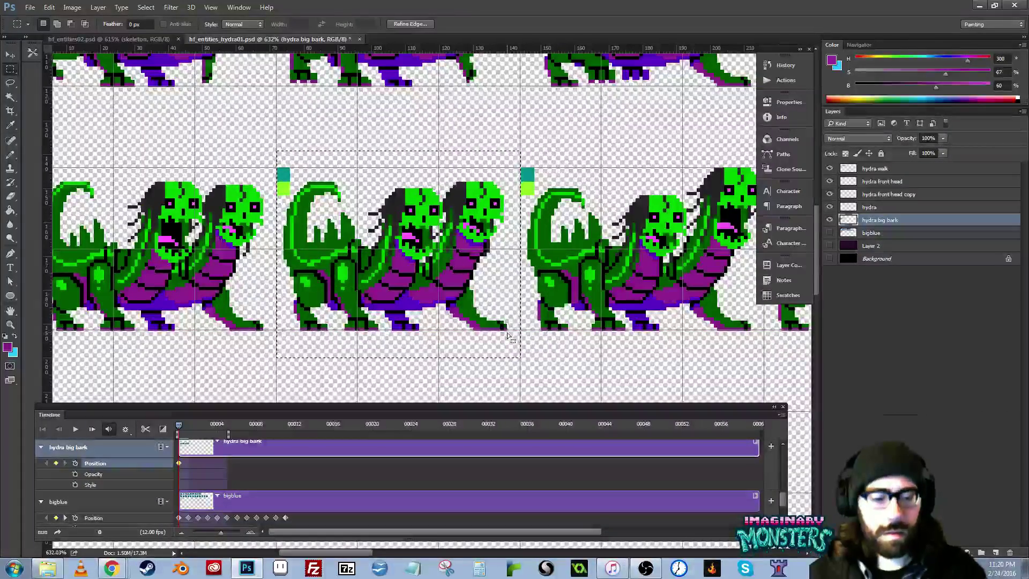
{"action": "key", "text": "Delete"}
- Move the big bark frame with the lime marker from the third sprite cell into the empty second cell
{"action": "left_click_drag", "start_coordinate": [524, 187], "coordinate": [319, 174]}
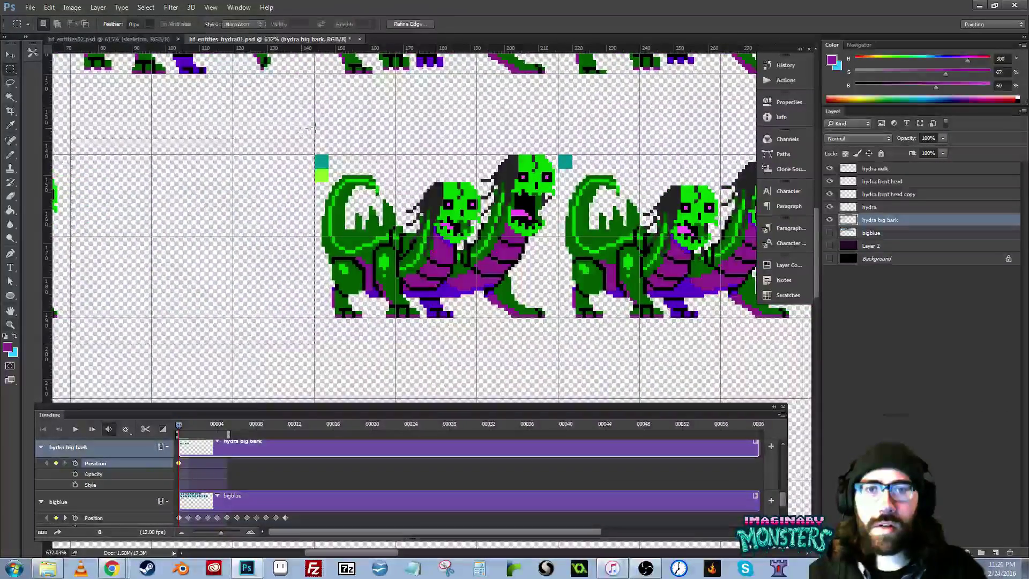
{"action": "key", "text": "z"}
{"action": "left_click_drag", "start_coordinate": [380, 160], "coordinate": [354, 192]}
{"action": "key", "text": "m"}
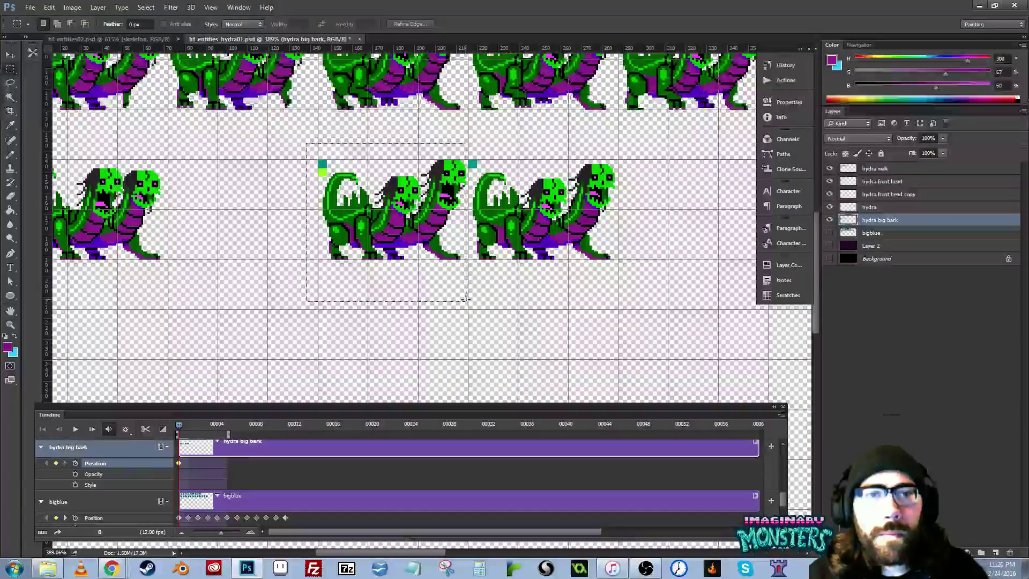
{"action": "key", "text": "v"}
{"action": "left_click_drag", "start_coordinate": [464, 280], "coordinate": [258, 230]}
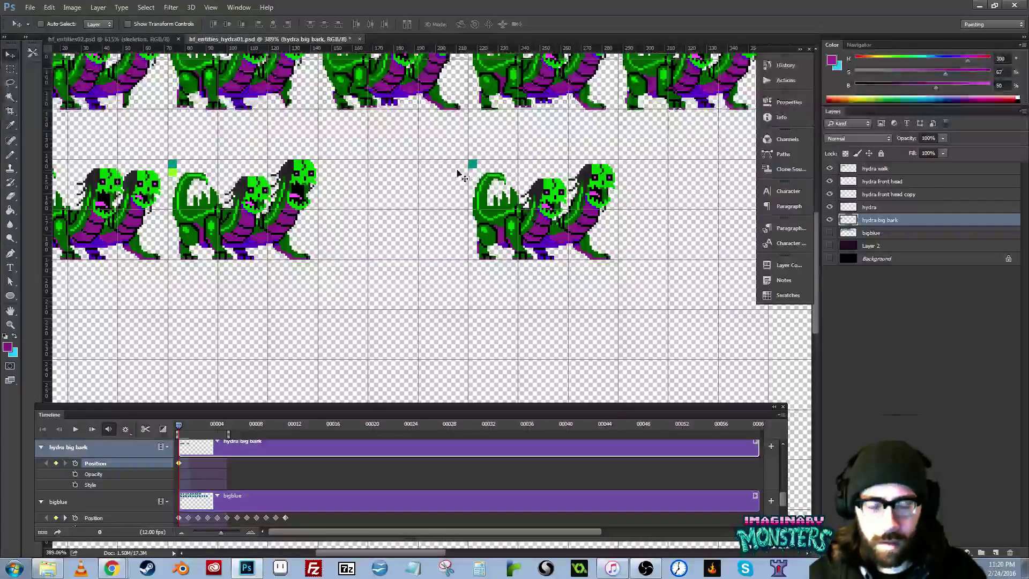
- Delete the leftover last frame so only the first two big bark frames remain in the row
{"action": "key", "text": "m"}
{"action": "key", "text": "Delete"}
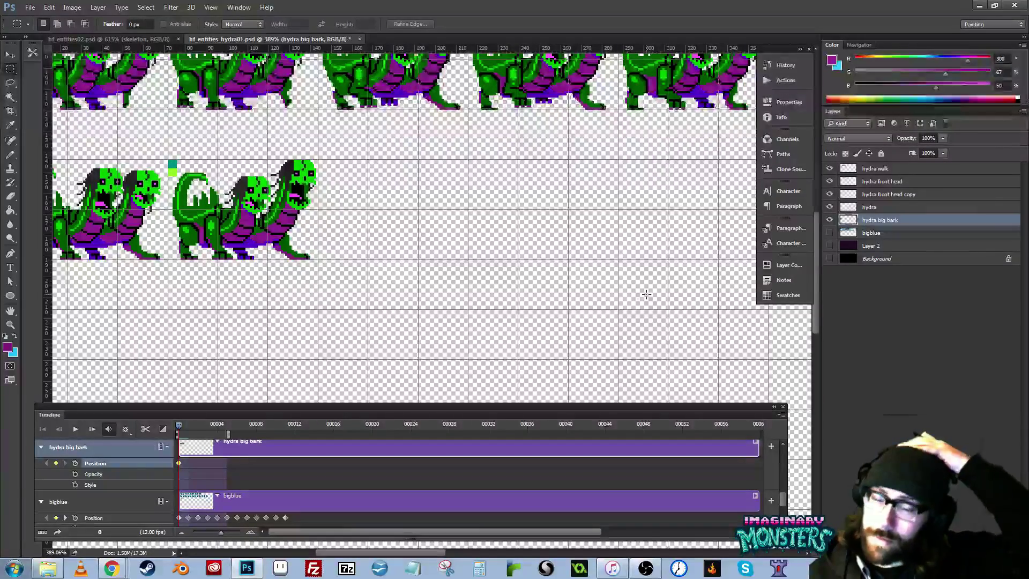
{"action": "left_click_drag", "start_coordinate": [234, 198], "coordinate": [429, 233]}
{"action": "key", "text": "z"}
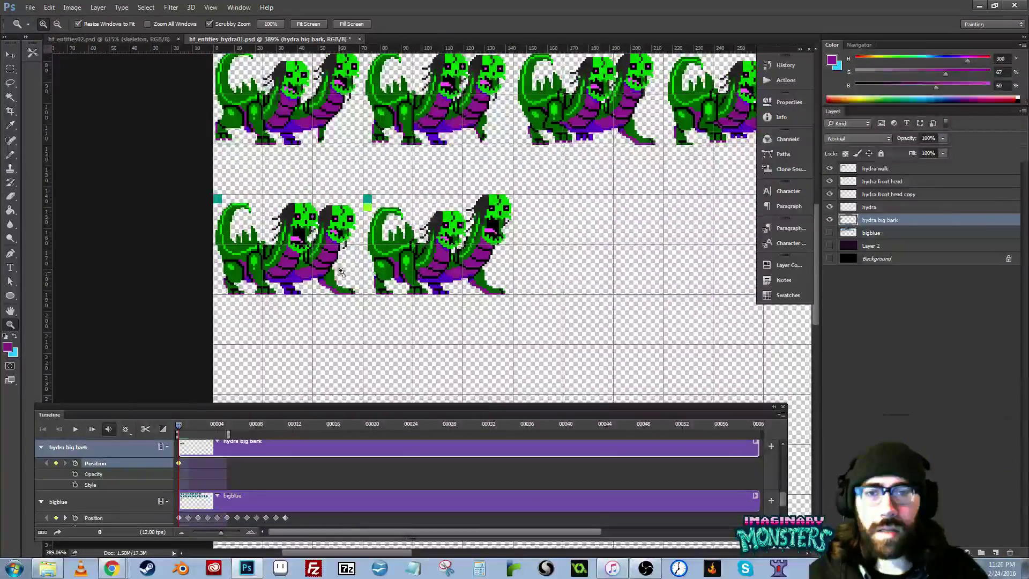
{"action": "left_click", "coordinate": [341, 272]}
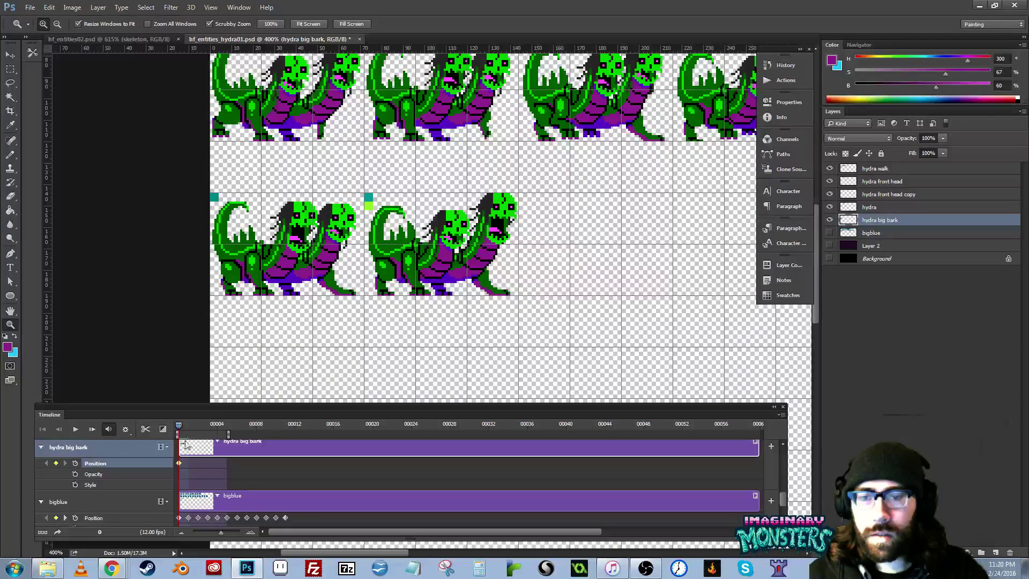
- Add a Position keyframe at timeline frame 1 by shifting the hydra big bark layer one sprite cell left
{"action": "left_click_drag", "start_coordinate": [179, 427], "coordinate": [188, 431]}
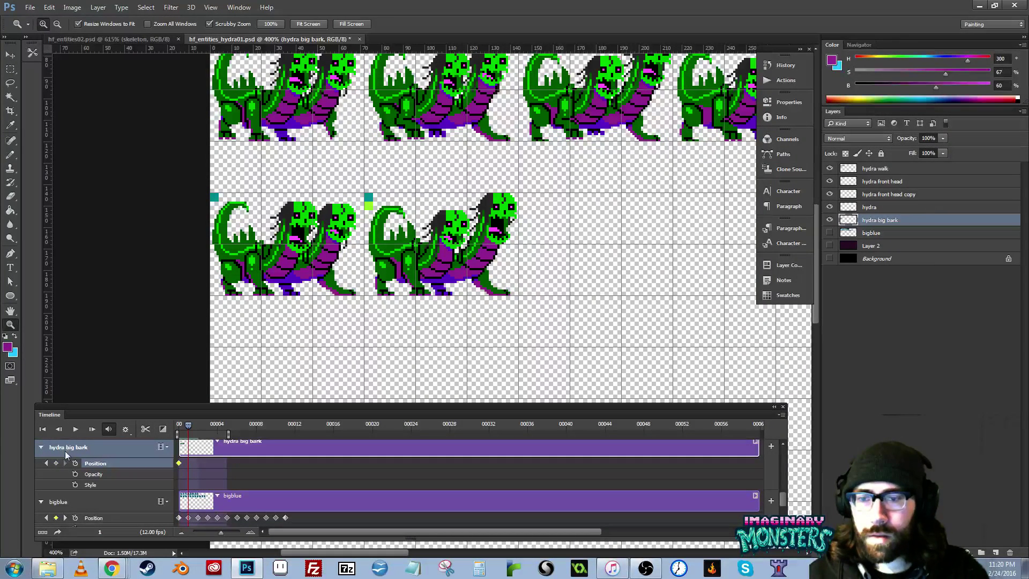
{"action": "key", "text": "v"}
{"action": "left_click_drag", "start_coordinate": [409, 264], "coordinate": [255, 262]}
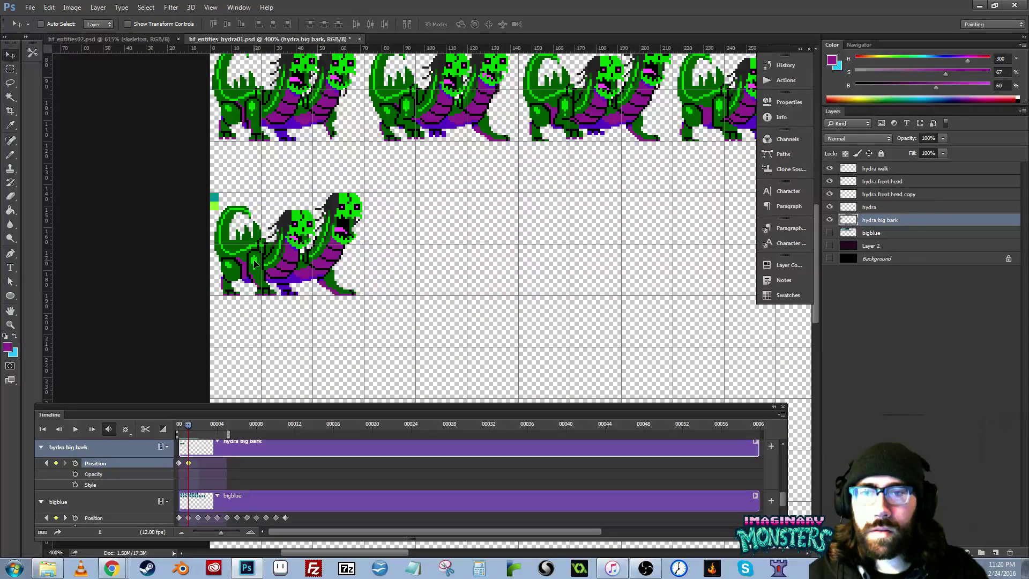
{"action": "mouse_move", "coordinate": [186, 424]}
{"action": "left_mouse_down"}
{"action": "mouse_move", "coordinate": [172, 419]}
{"action": "mouse_move", "coordinate": [183, 423]}
{"action": "left_mouse_up"}
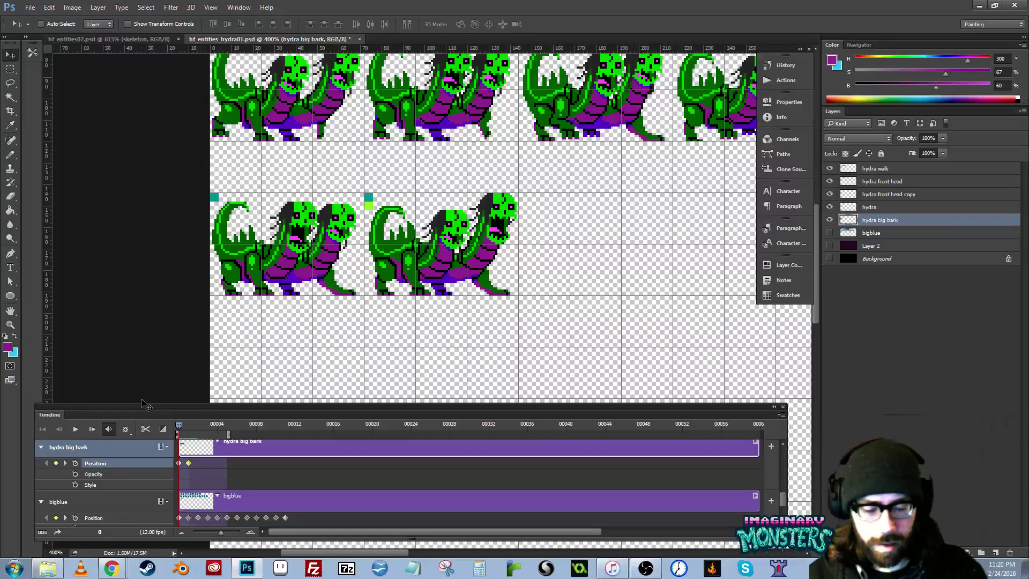
- Hide the grid and show the black Background layer behind the hydra rows
{"action": "left_click_drag", "start_coordinate": [345, 292], "coordinate": [323, 328]}
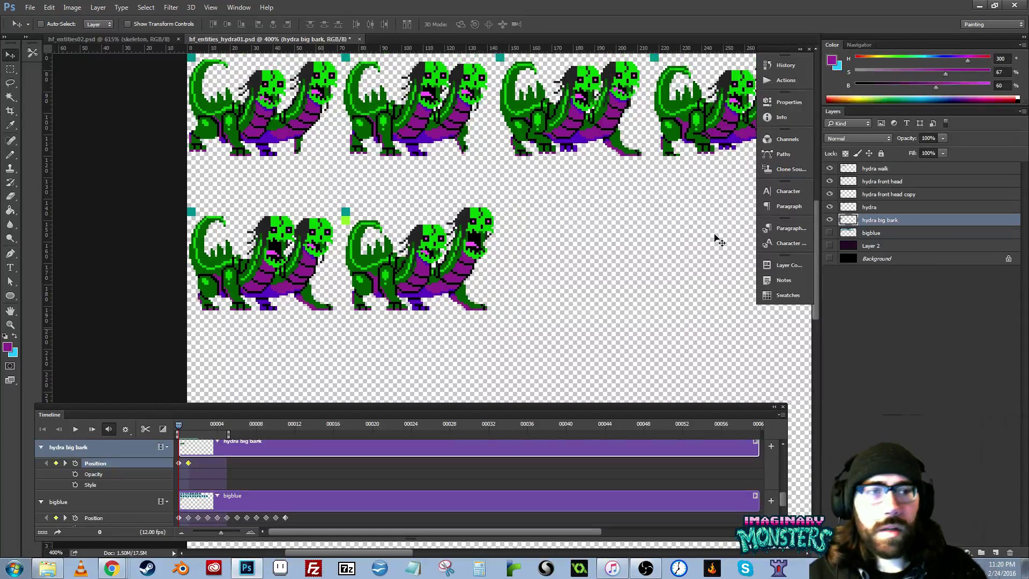
{"action": "left_click", "coordinate": [830, 258]}
{"action": "key", "text": "z"}
{"action": "key", "text": "ctrl+r"}
{"action": "left_click_drag", "start_coordinate": [252, 336], "coordinate": [262, 354]}
{"action": "key", "text": "ctrl+r"}
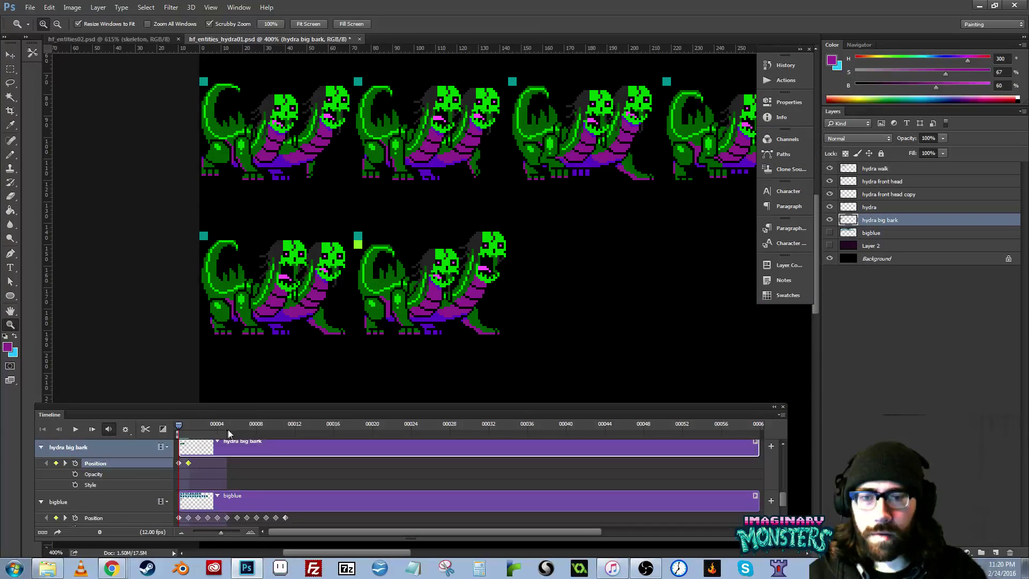
- Shorten the timeline work area to two frames and play the big bark animation
{"action": "left_click_drag", "start_coordinate": [219, 432], "coordinate": [192, 432]}
{"action": "key", "text": "space"}
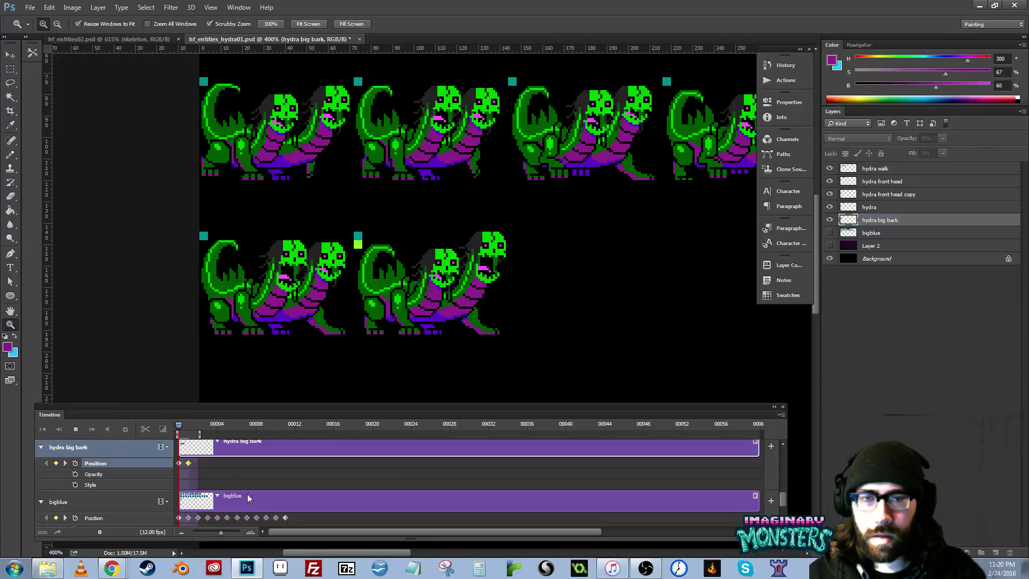
{"action": "key", "text": "space"}
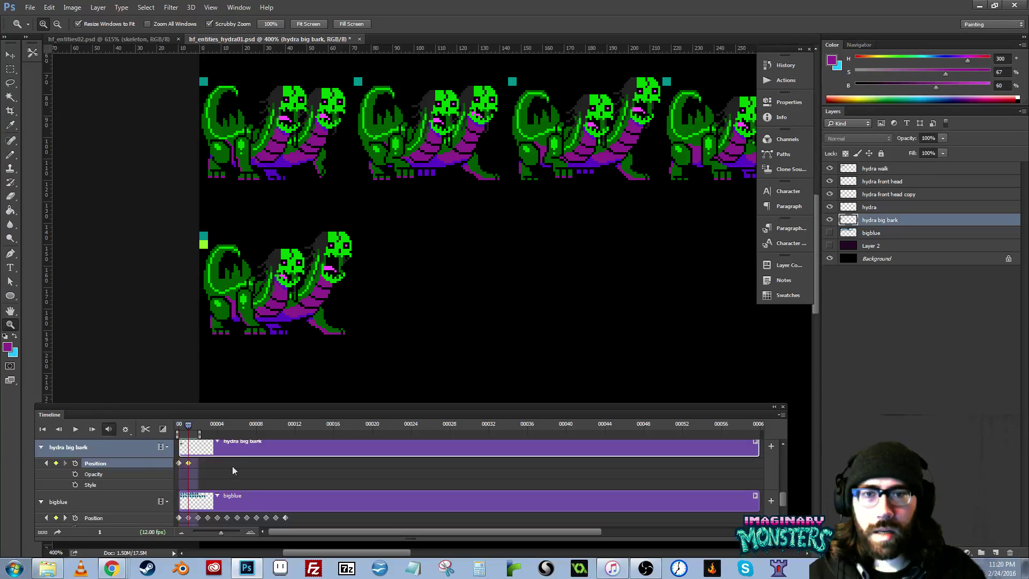
- Scrub the first timeline frames and extend the work area to four frames
{"action": "mouse_move", "coordinate": [186, 420]}
{"action": "left_mouse_down"}
{"action": "mouse_move", "coordinate": [169, 427]}
{"action": "mouse_move", "coordinate": [198, 425]}
{"action": "left_mouse_up"}
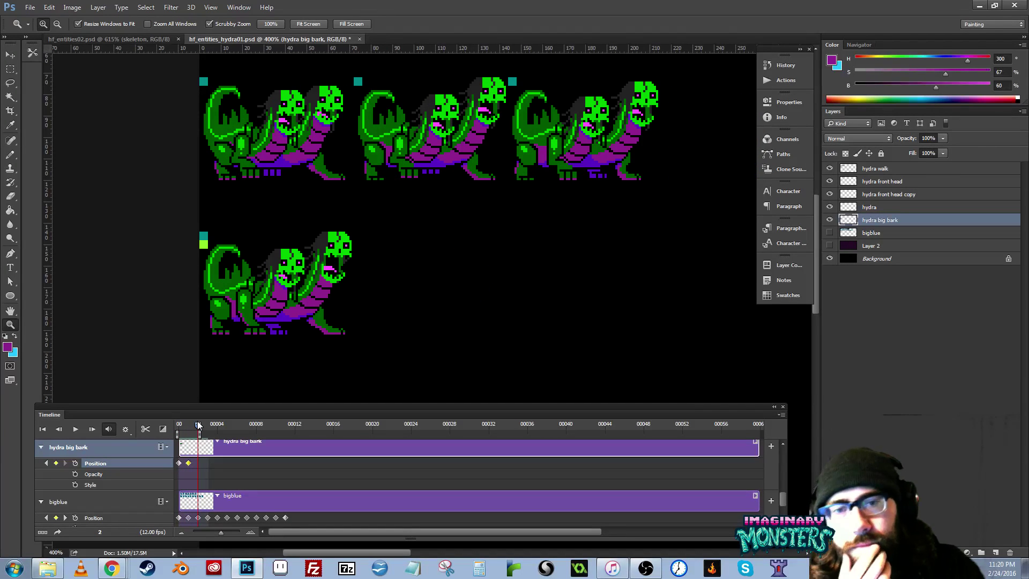
{"action": "mouse_move", "coordinate": [291, 292]}
{"action": "left_mouse_down"}
{"action": "mouse_move", "coordinate": [325, 313]}
{"action": "mouse_move", "coordinate": [294, 321]}
{"action": "left_mouse_up"}
{"action": "mouse_move", "coordinate": [194, 425]}
{"action": "left_mouse_down"}
{"action": "mouse_move", "coordinate": [168, 422]}
{"action": "mouse_move", "coordinate": [196, 426]}
{"action": "mouse_move", "coordinate": [169, 423]}
{"action": "mouse_move", "coordinate": [194, 435]}
{"action": "mouse_move", "coordinate": [166, 426]}
{"action": "mouse_move", "coordinate": [191, 422]}
{"action": "mouse_move", "coordinate": [165, 424]}
{"action": "mouse_move", "coordinate": [238, 433]}
{"action": "mouse_move", "coordinate": [210, 433]}
{"action": "left_mouse_up"}
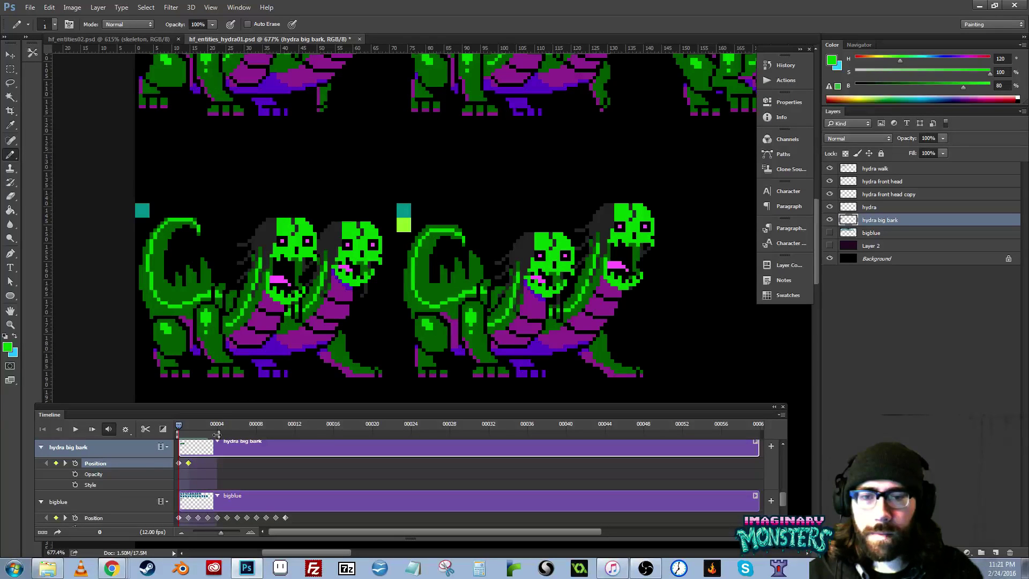
- Show the grid again and remove the lime marker square beside the second big bark frame
{"action": "left_click_drag", "start_coordinate": [370, 331], "coordinate": [420, 310]}
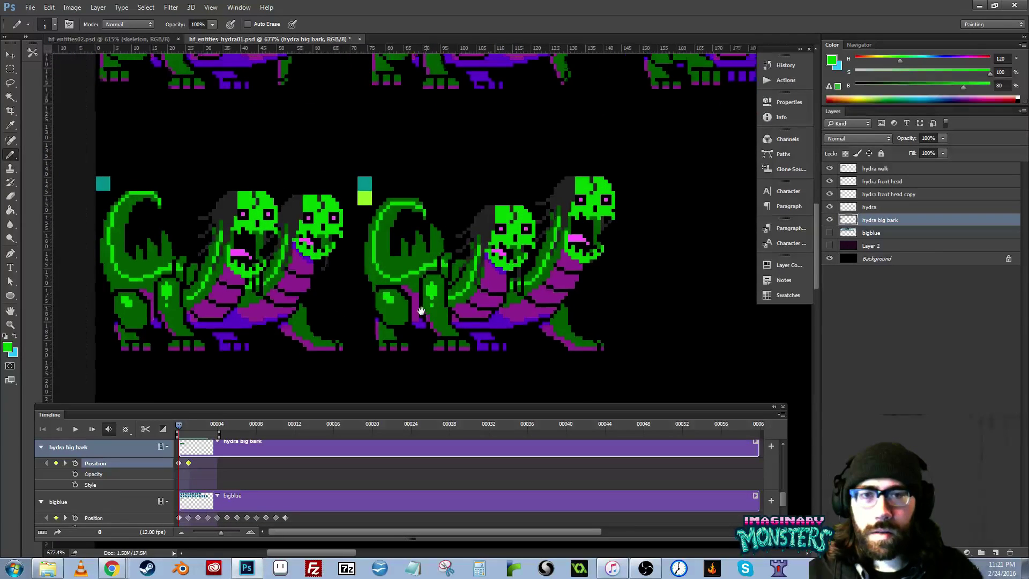
{"action": "key", "text": "m"}
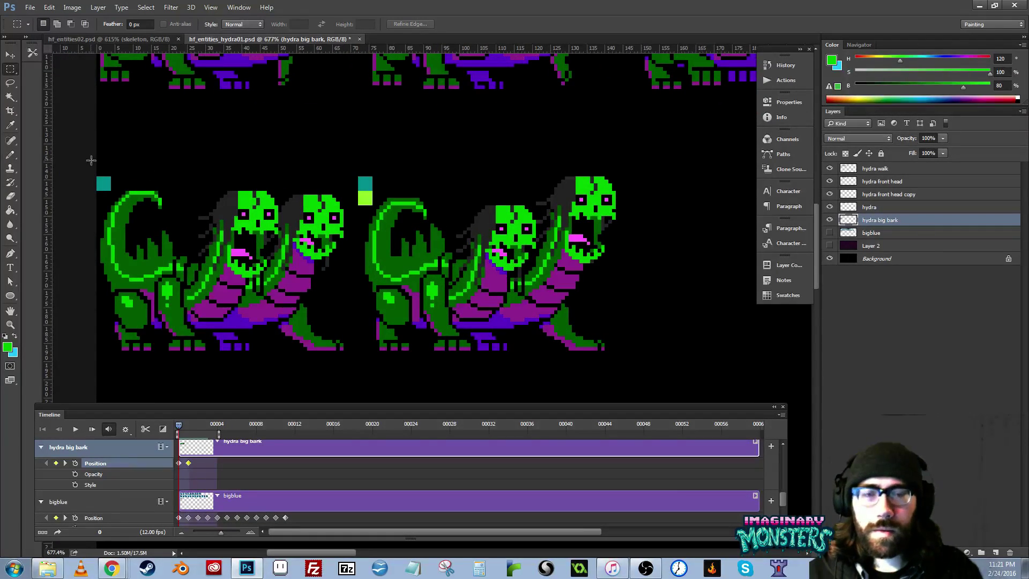
{"action": "left_click_drag", "start_coordinate": [91, 160], "coordinate": [633, 375]}
{"action": "key", "text": "ctrl+apostrophe"}
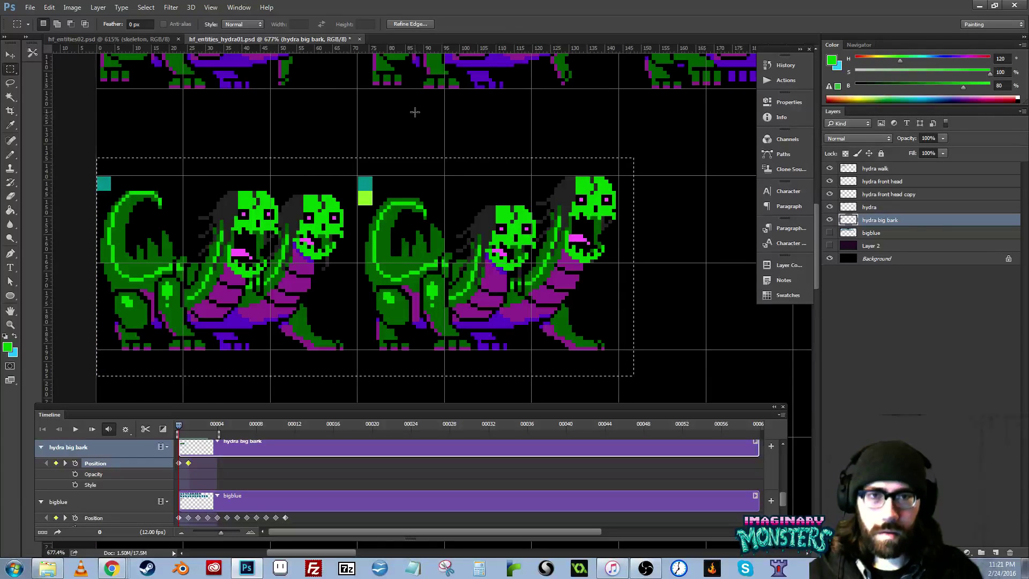
{"action": "key", "text": "w"}
{"action": "left_click", "coordinate": [364, 199]}
- Select the second big bark frame with its teal marker and move it one sprite cell right
{"action": "key", "text": "m"}
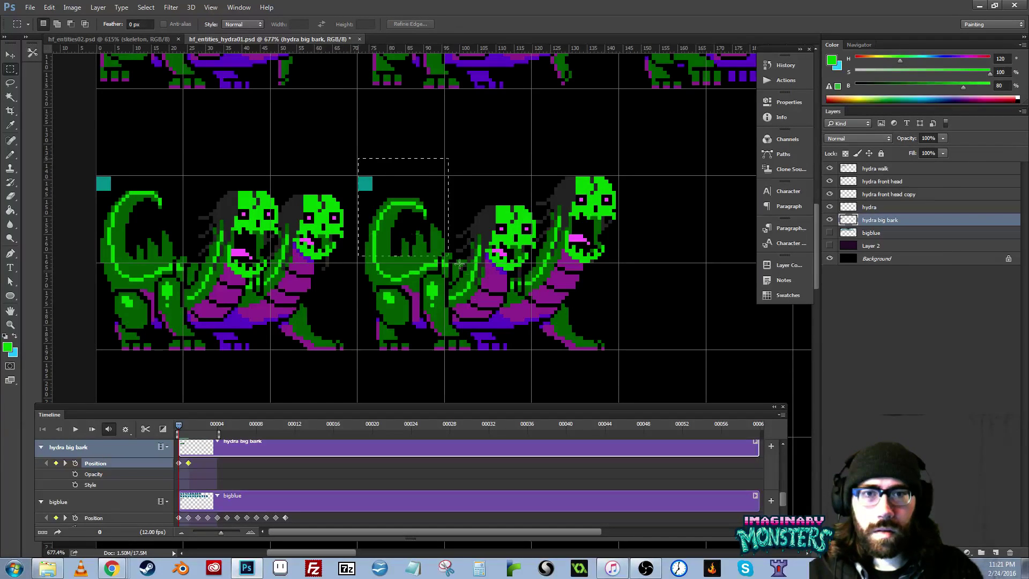
{"action": "left_click_drag", "start_coordinate": [460, 262], "coordinate": [723, 390]}
{"action": "key", "text": "v"}
{"action": "left_click_drag", "start_coordinate": [413, 304], "coordinate": [674, 304]}
{"action": "key", "text": "ctrl+d"}
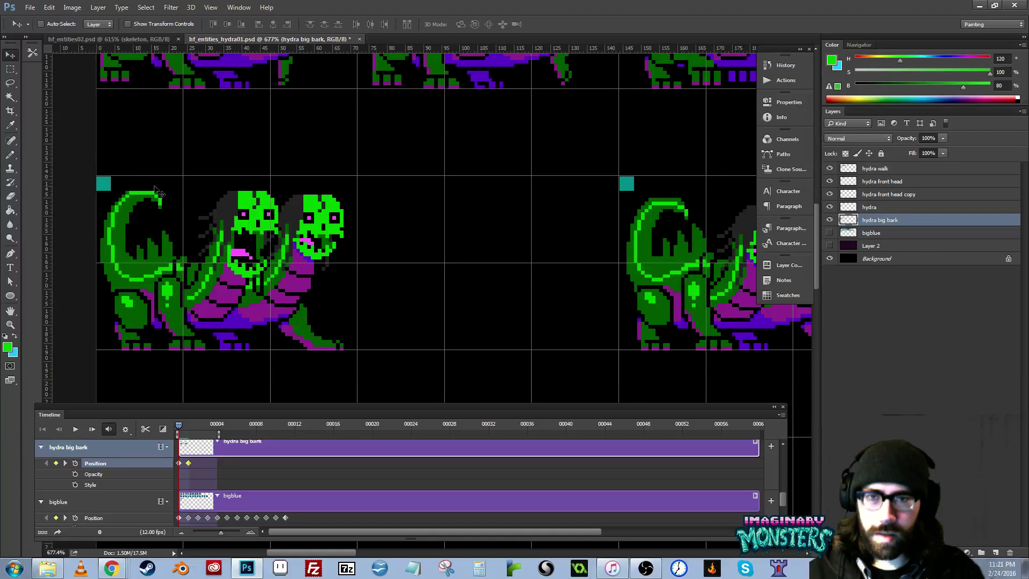
- Duplicate the first big bark frame with its marker into the empty second sprite cell
{"action": "left_click_drag", "start_coordinate": [104, 150], "coordinate": [498, 293]}
{"action": "key", "text": "ctrl+z"}
{"action": "key", "text": "m"}
{"action": "key", "text": "v"}
{"action": "key", "text": "ctrl+d"}
{"action": "left_click_drag", "start_coordinate": [508, 221], "coordinate": [361, 300]}
- Lasso the left head of the second hydra walk frame and copy it to a new layer
{"action": "key", "text": "z"}
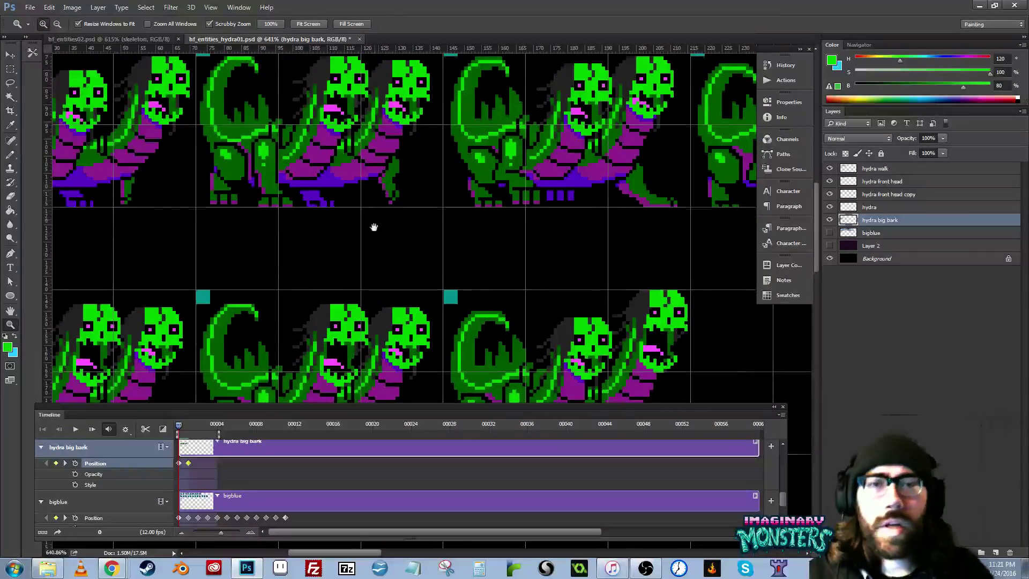
{"action": "mouse_move", "coordinate": [372, 225]}
{"action": "left_mouse_down"}
{"action": "mouse_move", "coordinate": [372, 269]}
{"action": "mouse_move", "coordinate": [381, 218]}
{"action": "left_mouse_up"}
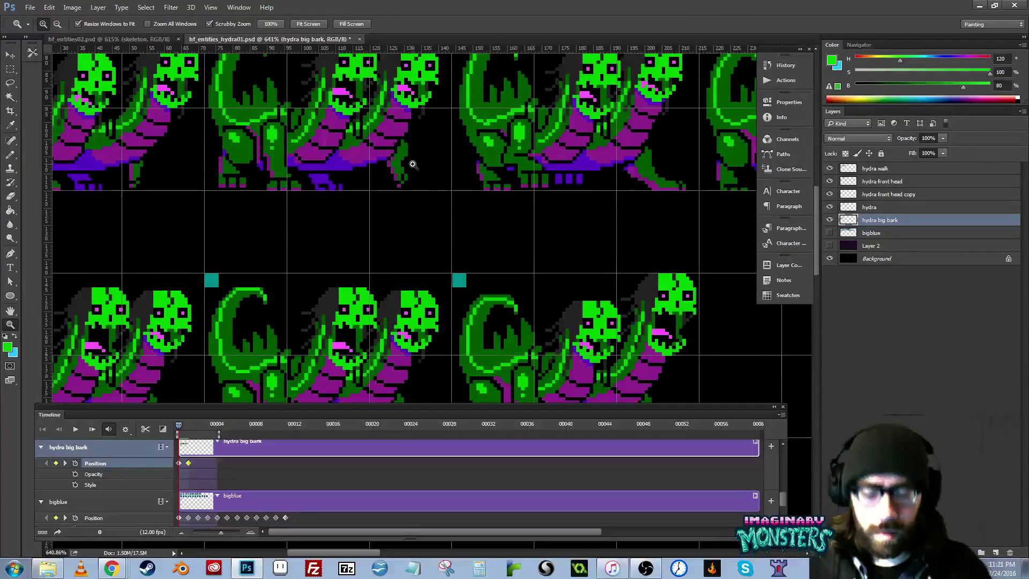
{"action": "key", "text": "m"}
{"action": "left_click_drag", "start_coordinate": [339, 160], "coordinate": [344, 213]}
{"action": "key", "text": "v"}
{"action": "left_click", "coordinate": [350, 125]}
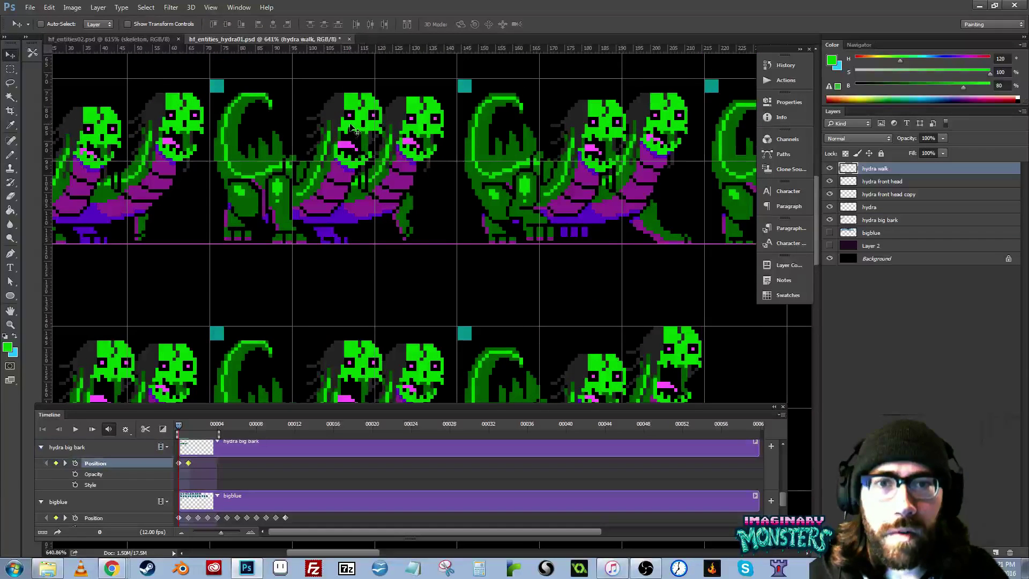
{"action": "key", "text": "l"}
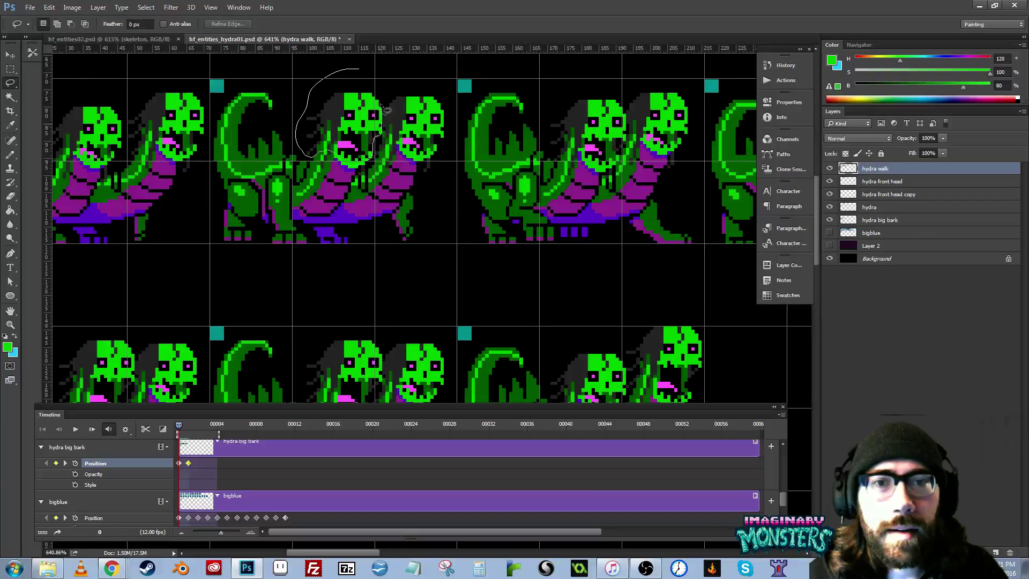
{"action": "left_click_drag", "start_coordinate": [385, 110], "coordinate": [378, 71]}
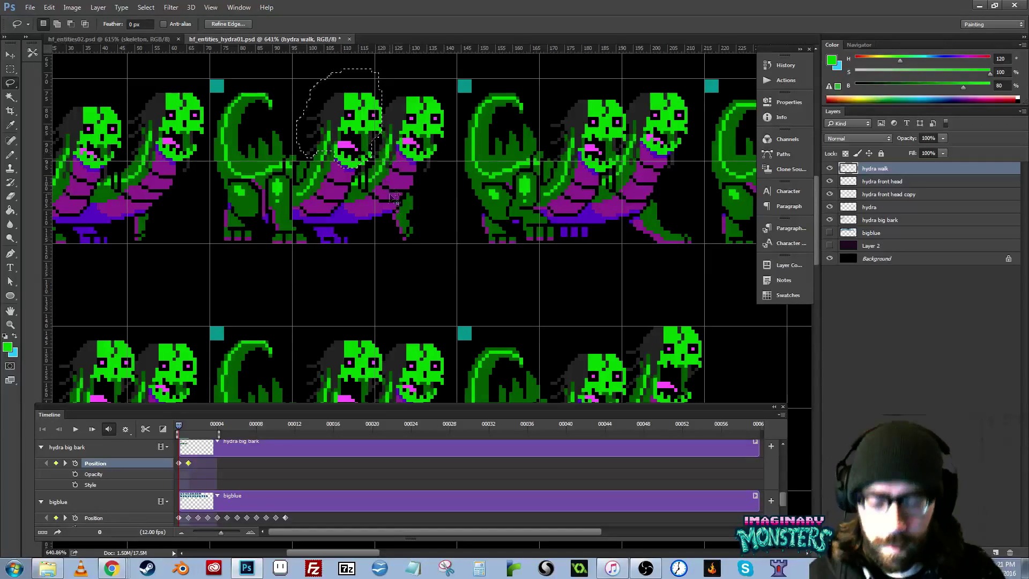
{"action": "key", "text": "ctrl+j"}
- Move the copied head down over the second big bark frame's left head and toggle its layer's visibility to compare
{"action": "key", "text": "v"}
{"action": "mouse_move", "coordinate": [357, 161]}
{"action": "left_mouse_down"}
{"action": "mouse_move", "coordinate": [343, 296]}
{"action": "mouse_move", "coordinate": [322, 187]}
{"action": "mouse_move", "coordinate": [368, 188]}
{"action": "left_mouse_up"}
{"action": "left_click_drag", "start_coordinate": [326, 236], "coordinate": [326, 161]}
{"action": "mouse_move", "coordinate": [328, 116]}
{"action": "left_mouse_down"}
{"action": "mouse_move", "coordinate": [324, 234]}
{"action": "mouse_move", "coordinate": [359, 302]}
{"action": "mouse_move", "coordinate": [232, 268]}
{"action": "mouse_move", "coordinate": [398, 254]}
{"action": "left_mouse_up"}
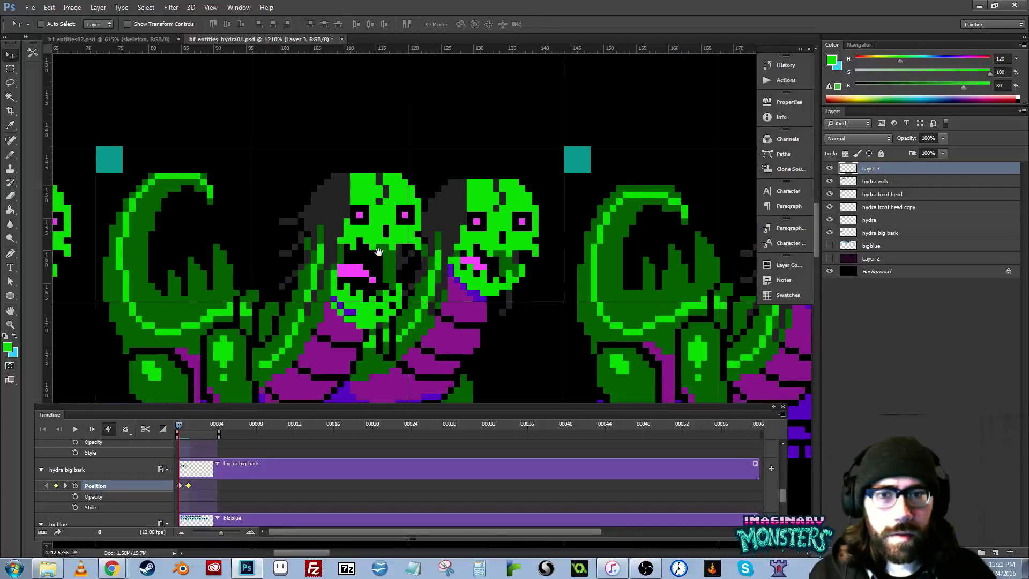
{"action": "left_click", "coordinate": [830, 170]}
{"action": "left_click", "coordinate": [830, 169]}
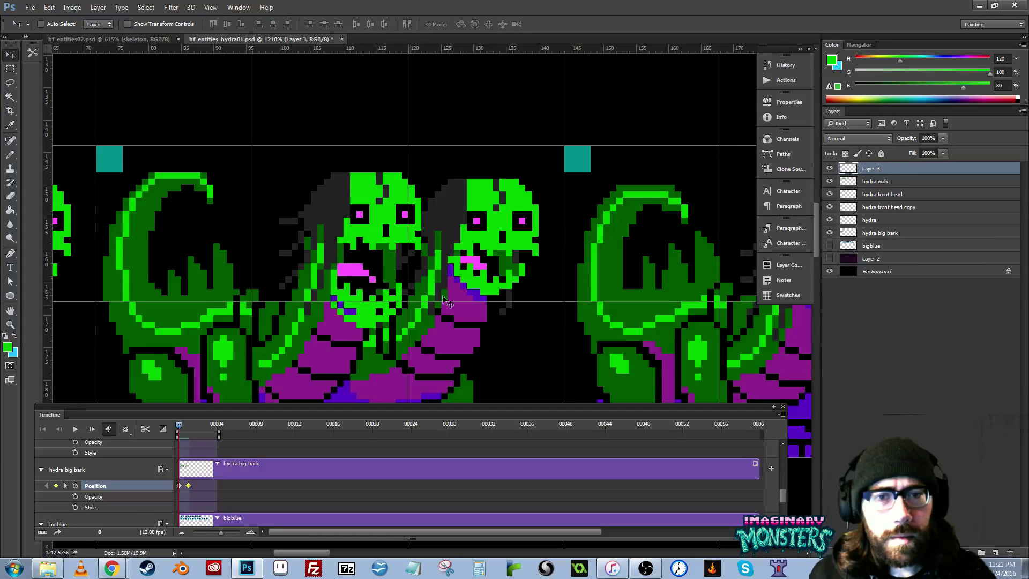
- On the hydra big bark layer, sample the neck's purple and repaint the second frame's left neck just under the copied head
{"action": "left_click", "coordinate": [331, 310], "text": "ctrl"}
{"action": "key", "text": "b"}
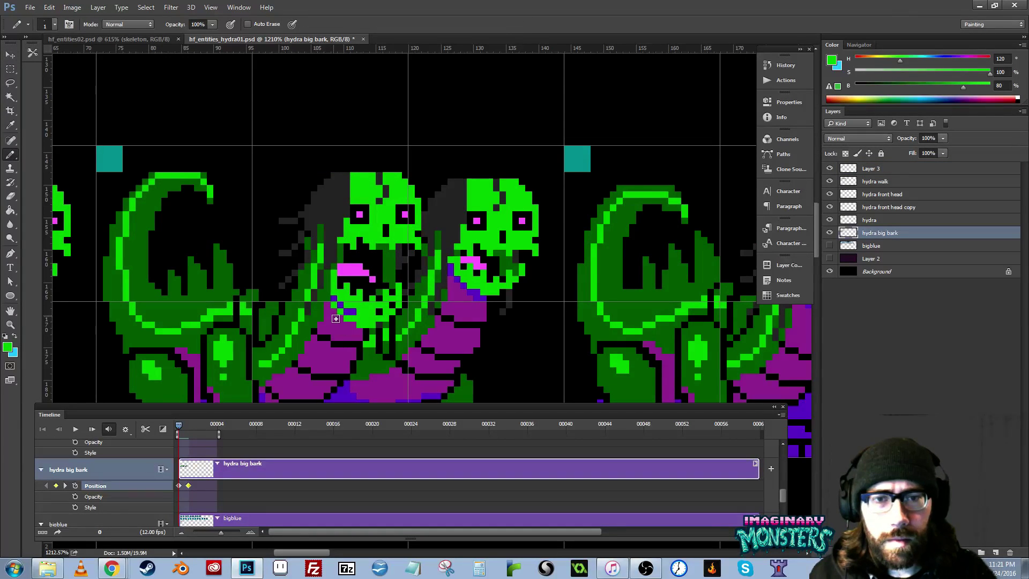
{"action": "left_click", "coordinate": [336, 311], "text": "alt"}
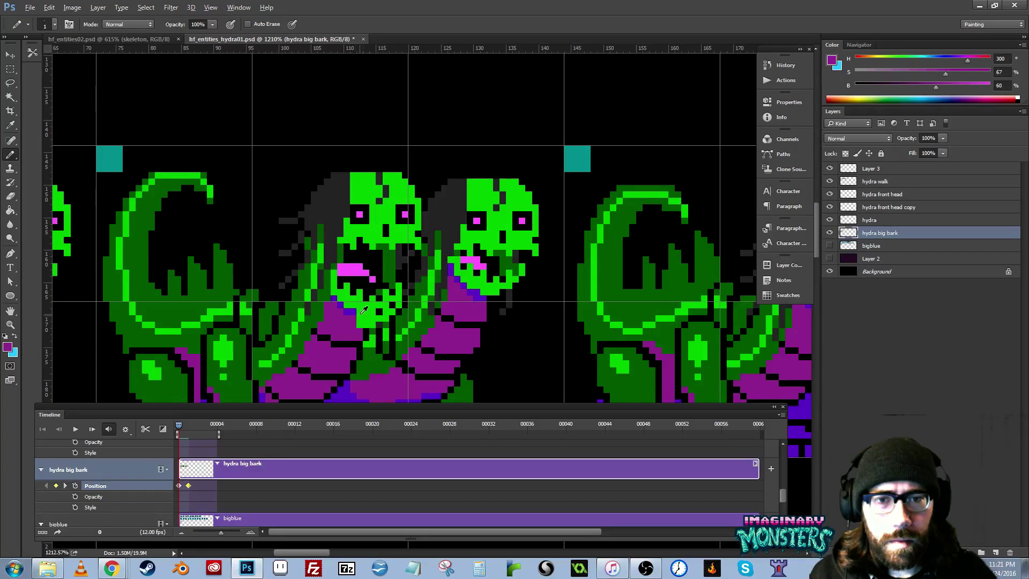
{"action": "left_click_drag", "start_coordinate": [405, 323], "coordinate": [317, 316]}
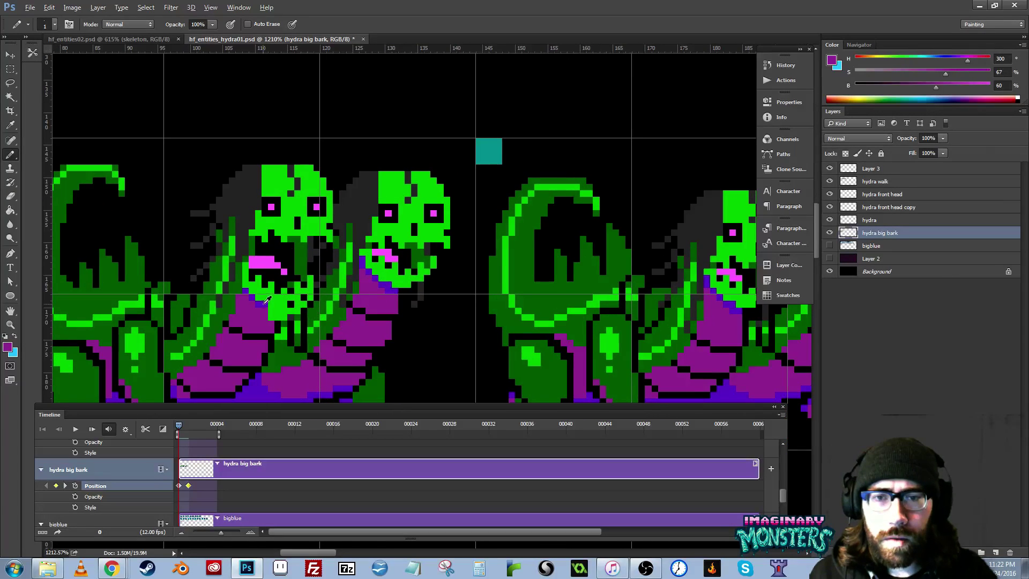
{"action": "left_click", "coordinate": [260, 305], "text": "alt"}
{"action": "left_click", "coordinate": [271, 312]}
{"action": "left_click", "coordinate": [273, 322], "text": "alt"}
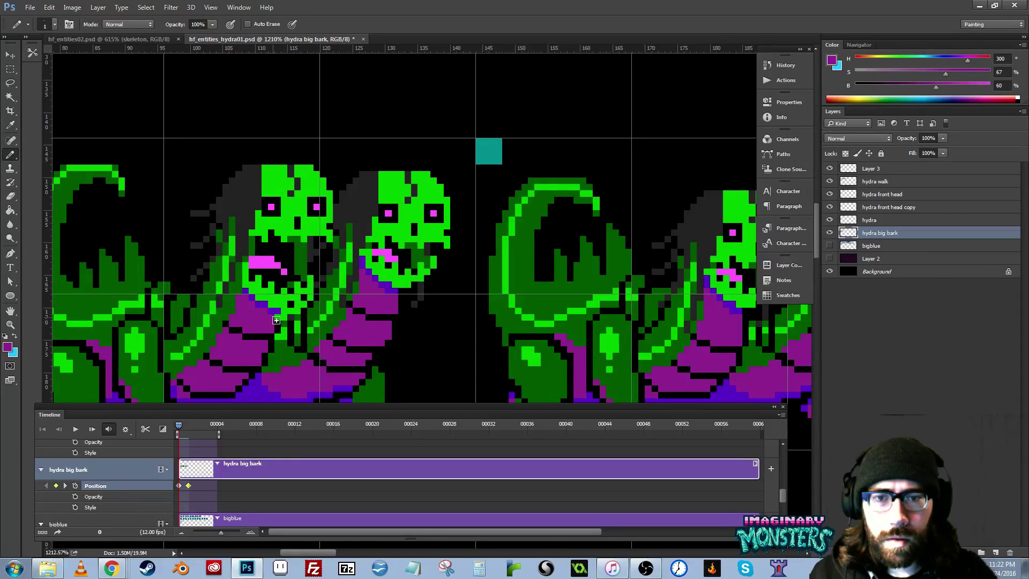
{"action": "left_click_drag", "start_coordinate": [305, 319], "coordinate": [394, 312]}
- Erase the old jaw's leftover green pixels beneath the copied head on the hydra big bark layer
{"action": "key", "text": "v"}
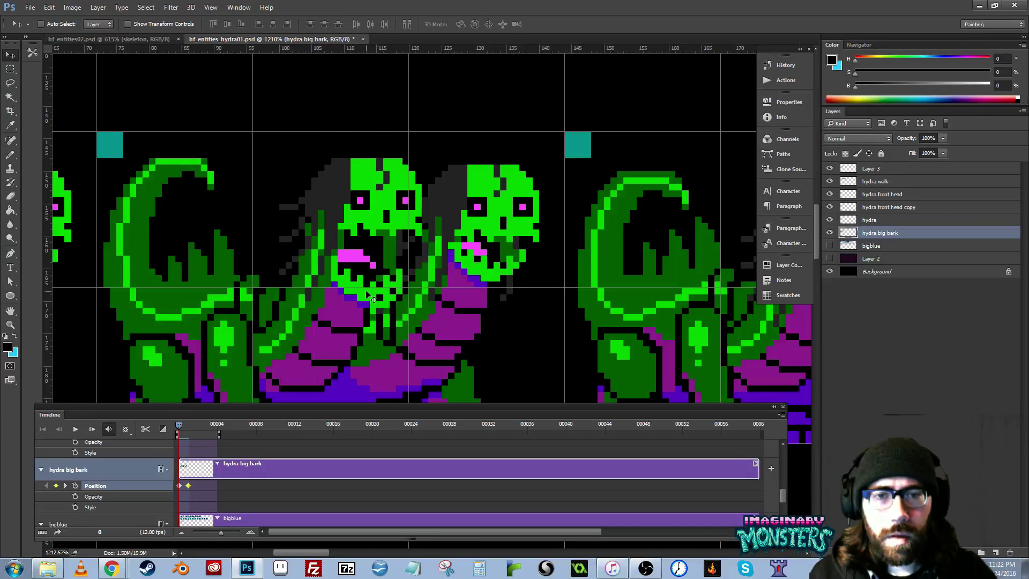
{"action": "left_click", "coordinate": [384, 315], "text": "ctrl"}
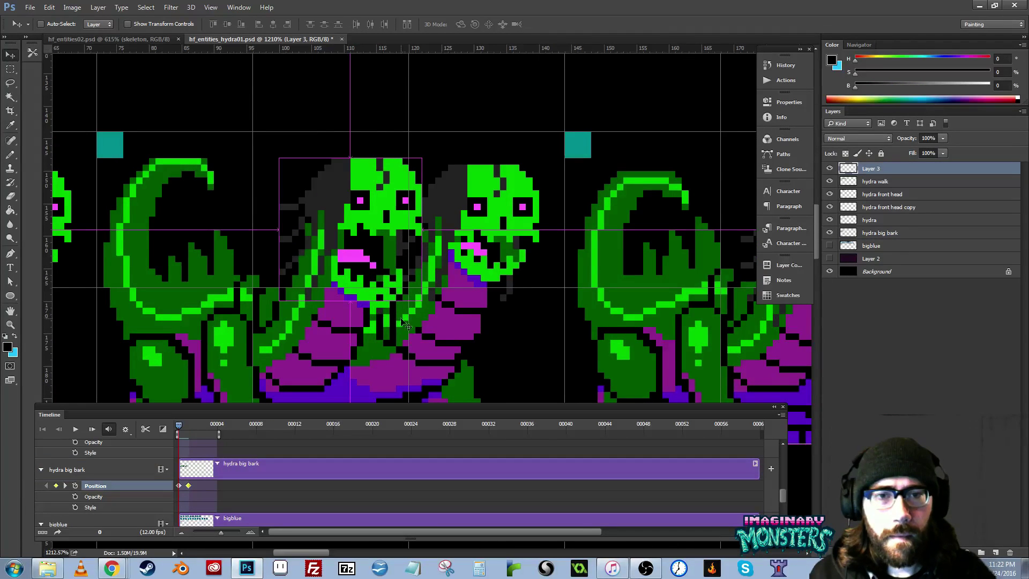
{"action": "left_click", "coordinate": [380, 316], "text": "ctrl"}
{"action": "key", "text": "e"}
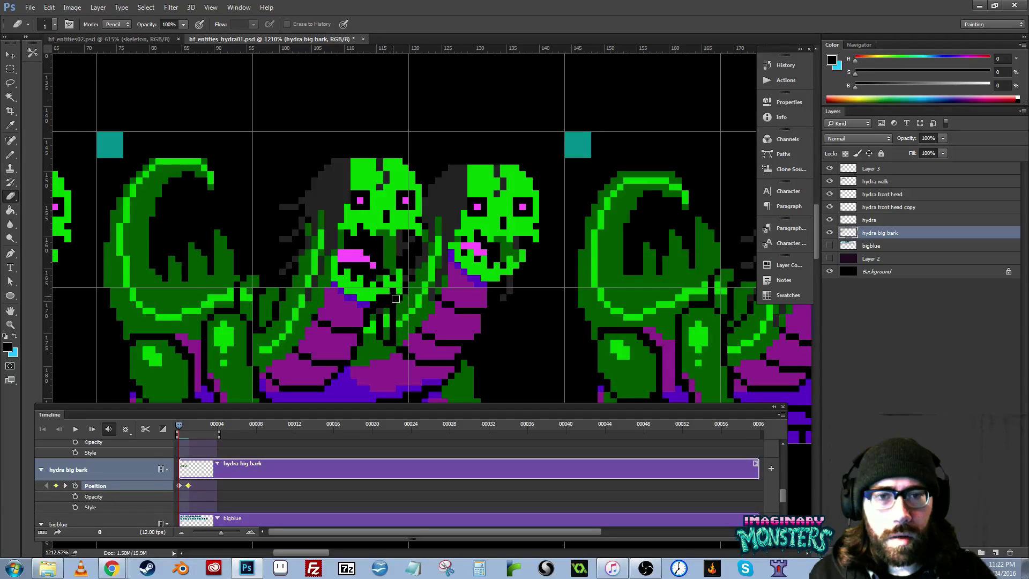
{"action": "mouse_move", "coordinate": [383, 300]}
{"action": "left_mouse_down"}
{"action": "mouse_move", "coordinate": [399, 341]}
{"action": "mouse_move", "coordinate": [406, 282]}
{"action": "mouse_move", "coordinate": [572, 294]}
{"action": "mouse_move", "coordinate": [447, 289]}
{"action": "mouse_move", "coordinate": [525, 283]}
{"action": "mouse_move", "coordinate": [486, 280]}
{"action": "left_mouse_up"}
{"action": "key", "text": "b"}
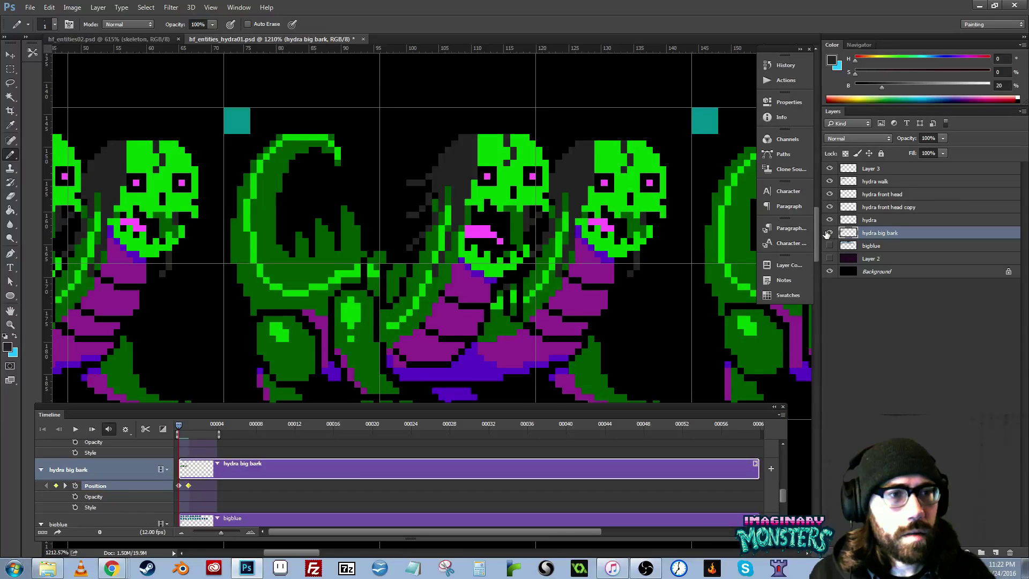
- Toggle the hydra big bark layer's visibility to compare the copied head with the neck and jaw artwork beneath it
{"action": "left_click", "coordinate": [829, 233]}
{"action": "left_click", "coordinate": [829, 234]}
{"action": "left_click", "coordinate": [830, 234]}
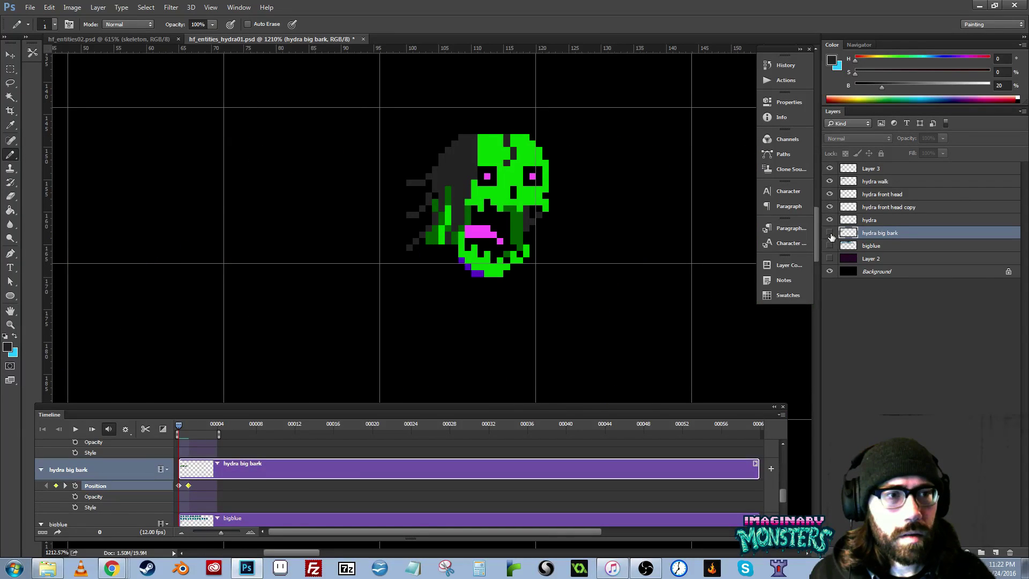
{"action": "left_click", "coordinate": [829, 233]}
{"action": "left_click", "coordinate": [499, 270], "text": "alt"}
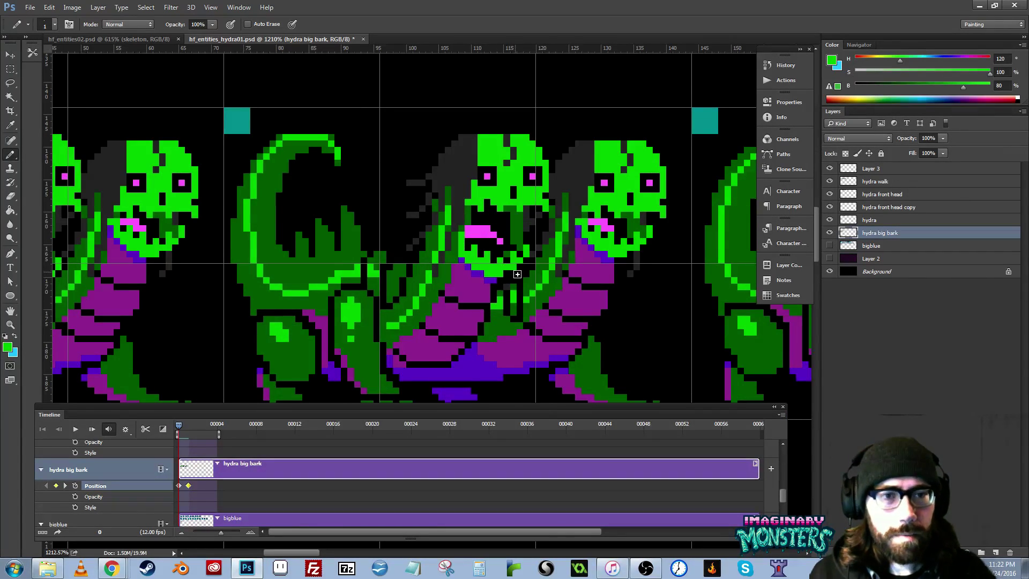
{"action": "left_click", "coordinate": [829, 234]}
{"action": "left_click", "coordinate": [830, 234]}
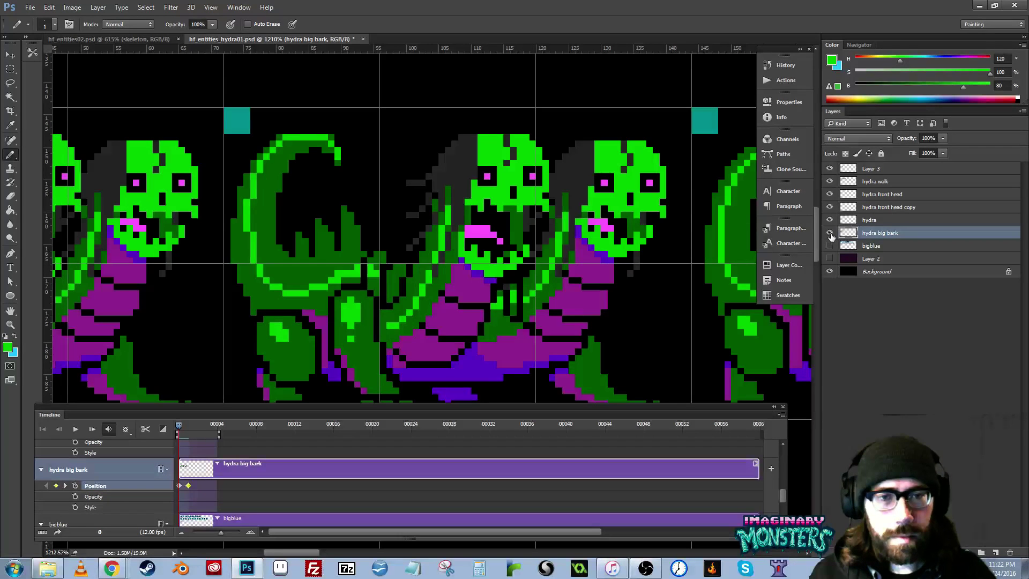
{"action": "left_click_drag", "start_coordinate": [548, 316], "coordinate": [514, 320]}
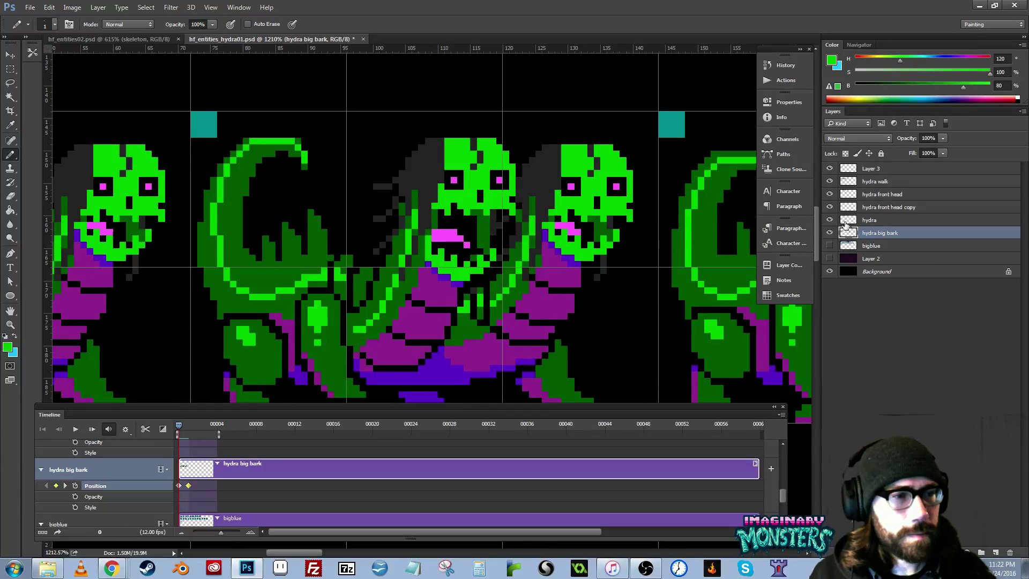
{"action": "left_click", "coordinate": [830, 234]}
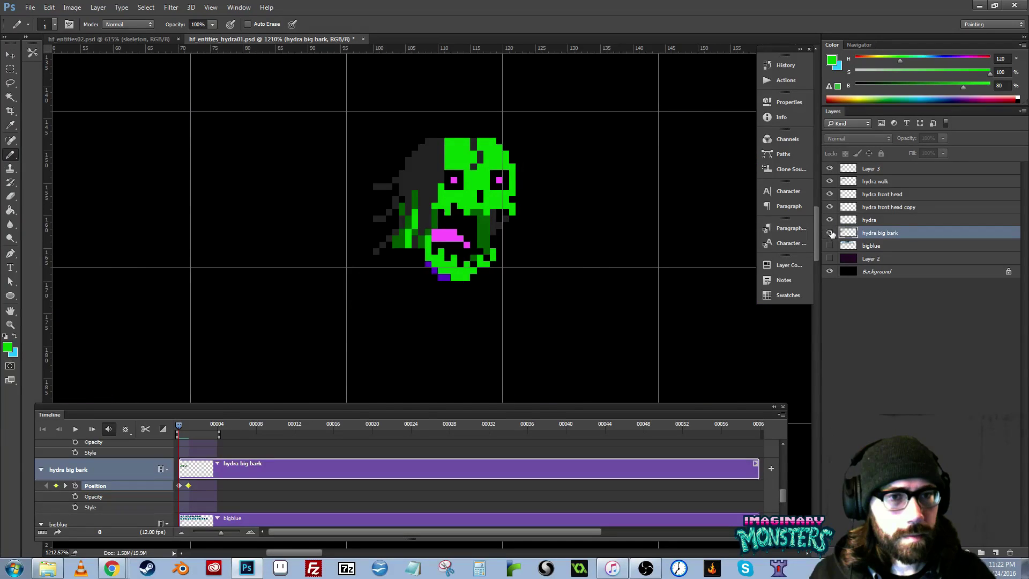
{"action": "left_click", "coordinate": [830, 235]}
- Send the copied head's layer, Layer 3, down to the hydra big bark layer and merge the two
{"action": "key", "text": "v"}
{"action": "left_click", "coordinate": [429, 211], "text": "ctrl"}
{"action": "key", "text": "ctrl+bracketleft"}
{"action": "key", "text": "ctrl+bracketleft"}
{"action": "key", "text": "ctrl+bracketleft"}
{"action": "key", "text": "ctrl+bracketleft"}
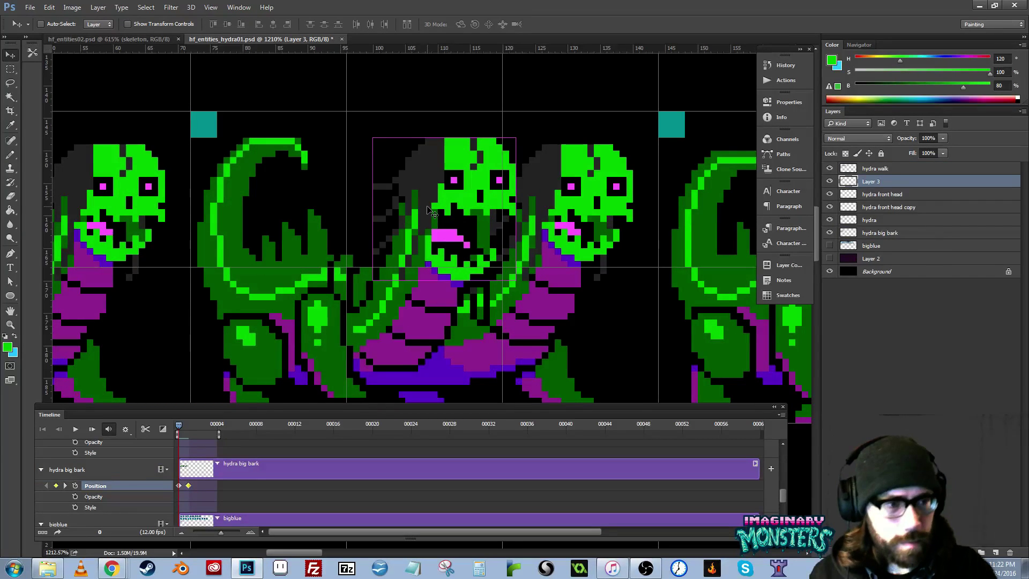
{"action": "key", "text": "ctrl+e"}
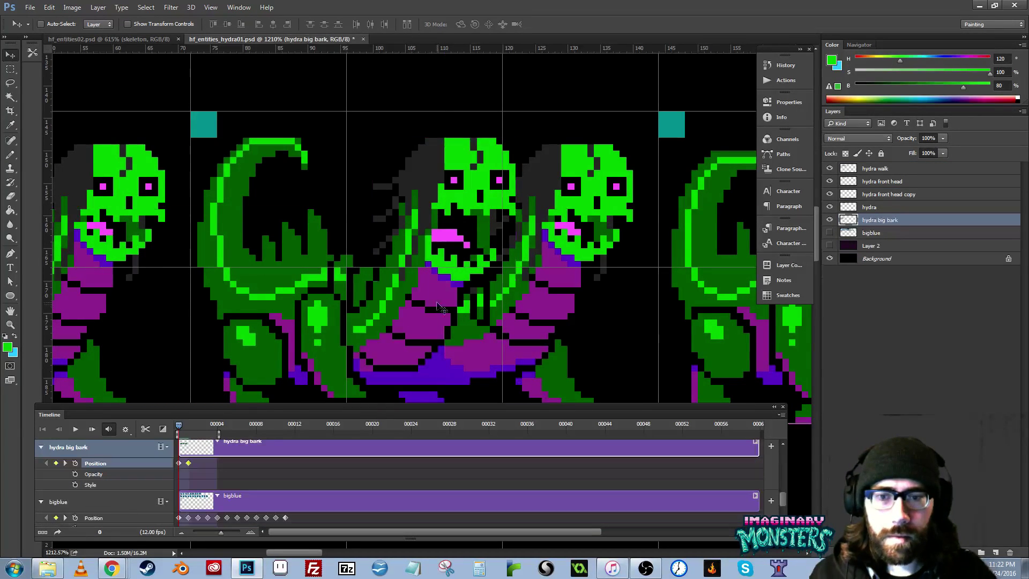
- At timeline frame 2, move the hydra big bark layer one sprite cell left to set its Position keyframe
{"action": "mouse_move", "coordinate": [421, 309]}
{"action": "left_mouse_down"}
{"action": "mouse_move", "coordinate": [500, 318]}
{"action": "mouse_move", "coordinate": [376, 296]}
{"action": "mouse_move", "coordinate": [422, 303]}
{"action": "left_mouse_up"}
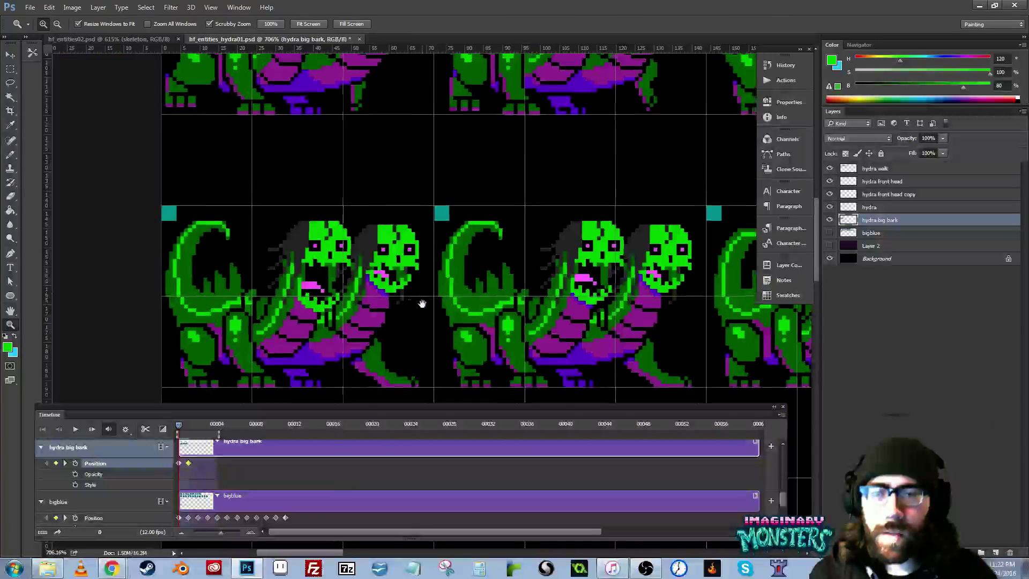
{"action": "mouse_move", "coordinate": [180, 426]}
{"action": "left_mouse_down"}
{"action": "mouse_move", "coordinate": [190, 426]}
{"action": "mouse_move", "coordinate": [166, 419]}
{"action": "mouse_move", "coordinate": [196, 427]}
{"action": "left_mouse_up"}
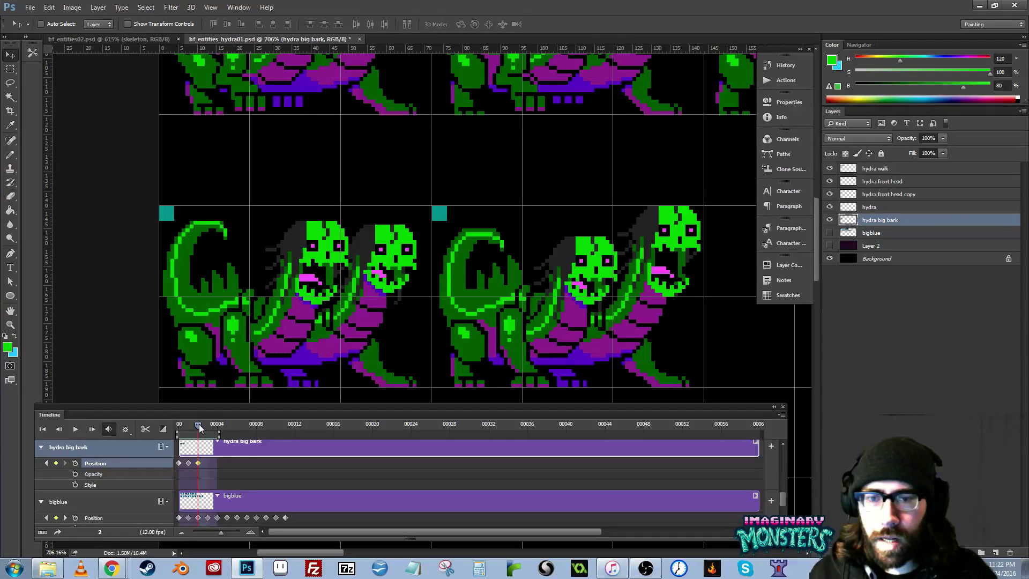
{"action": "left_click_drag", "start_coordinate": [460, 264], "coordinate": [193, 289]}
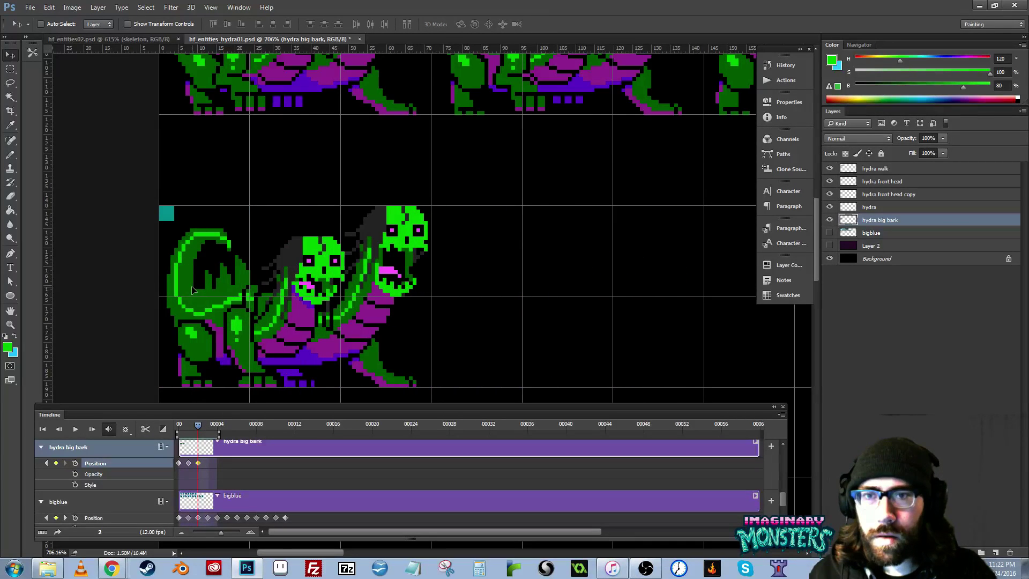
- Scrub between the first two big bark frames and compare their left heads and necks with the walk row above
{"action": "left_click_drag", "start_coordinate": [191, 426], "coordinate": [171, 443]}
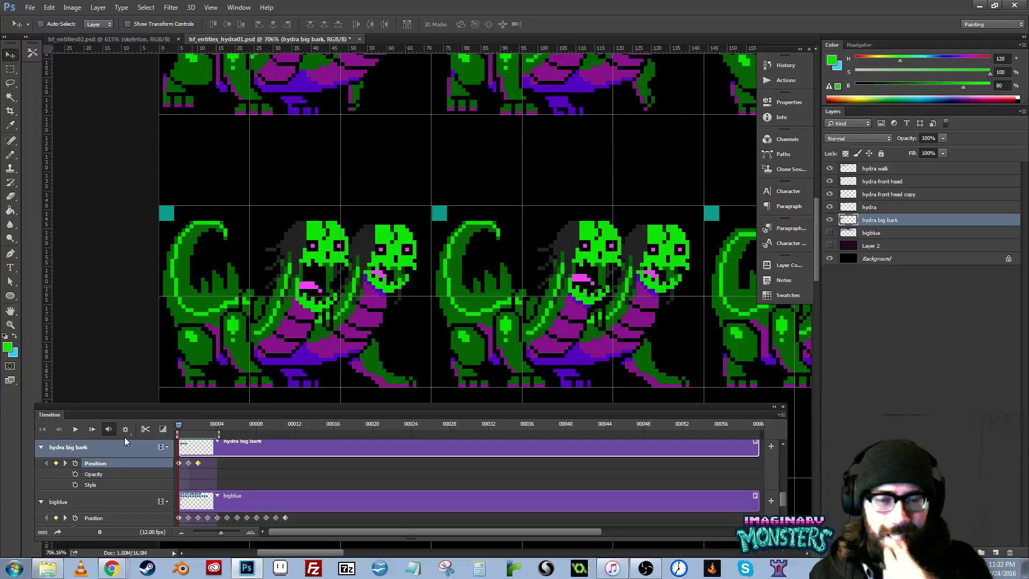
{"action": "left_click_drag", "start_coordinate": [181, 426], "coordinate": [187, 429]}
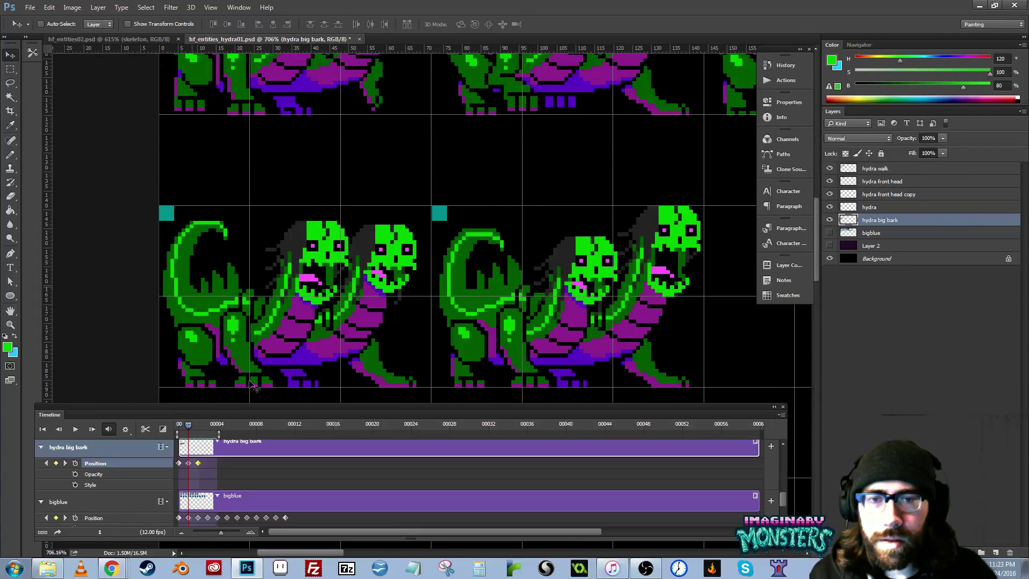
{"action": "left_click_drag", "start_coordinate": [413, 294], "coordinate": [360, 301]}
{"action": "key", "text": "z"}
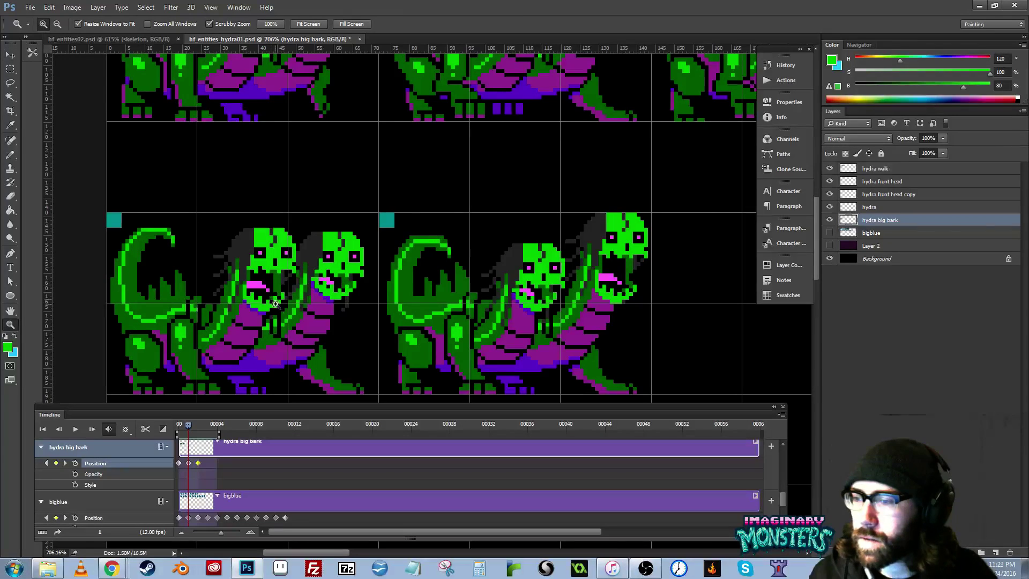
{"action": "mouse_move", "coordinate": [291, 326]}
{"action": "left_mouse_down"}
{"action": "mouse_move", "coordinate": [277, 322]}
{"action": "mouse_move", "coordinate": [294, 325]}
{"action": "left_mouse_up"}
{"action": "left_click_drag", "start_coordinate": [241, 291], "coordinate": [309, 325]}
{"action": "scroll", "coordinate": [310, 326], "scroll_direction": "up", "scroll_amount": 5}
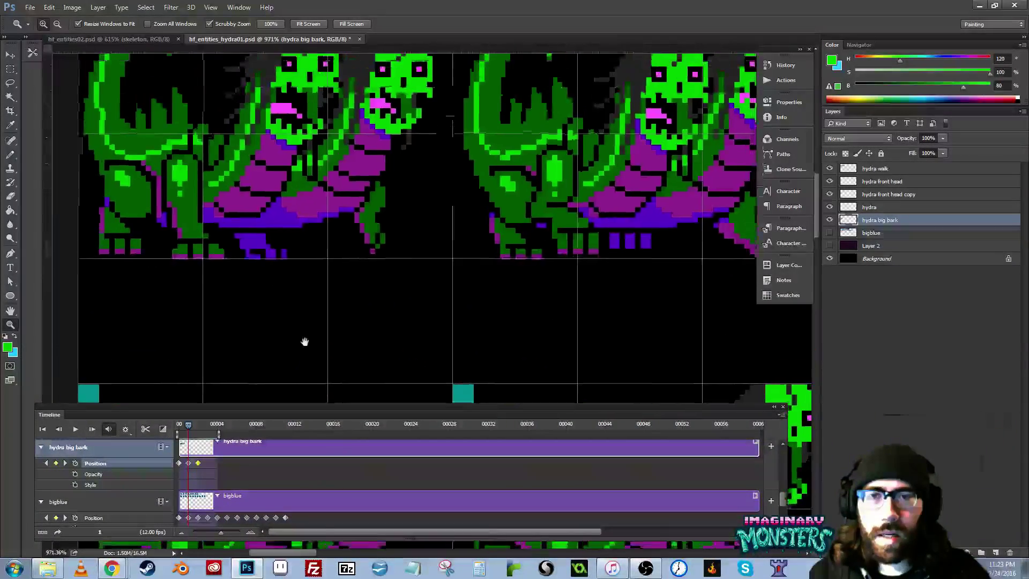
{"action": "scroll", "coordinate": [306, 268], "scroll_direction": "down", "scroll_amount": 1}
{"action": "left_click_drag", "start_coordinate": [307, 255], "coordinate": [296, 85]}
- Sample the neck's purple and touch up the left neck beneath the jaw in the big bark row
{"action": "left_click_drag", "start_coordinate": [270, 300], "coordinate": [347, 317]}
{"action": "left_click", "coordinate": [263, 317], "text": "alt"}
{"action": "left_click", "coordinate": [272, 313]}
{"action": "left_click_drag", "start_coordinate": [497, 317], "coordinate": [284, 276]}
{"action": "mouse_move", "coordinate": [565, 305]}
{"action": "left_mouse_down"}
{"action": "mouse_move", "coordinate": [351, 286]}
{"action": "mouse_move", "coordinate": [477, 287]}
{"action": "mouse_move", "coordinate": [370, 303]}
{"action": "mouse_move", "coordinate": [418, 305]}
{"action": "left_mouse_up"}
{"action": "key", "text": "z"}
{"action": "key", "text": "b"}
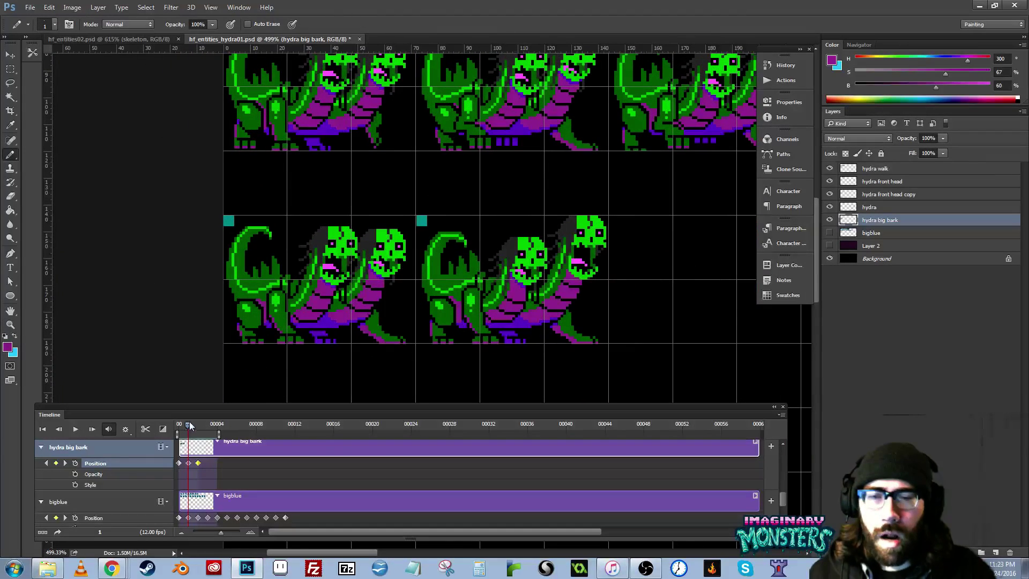
- Scrub the timeline between frames 0 and 1, then examine the head and neck poses in the upper hydra rows
{"action": "left_click_drag", "start_coordinate": [188, 421], "coordinate": [163, 420]}
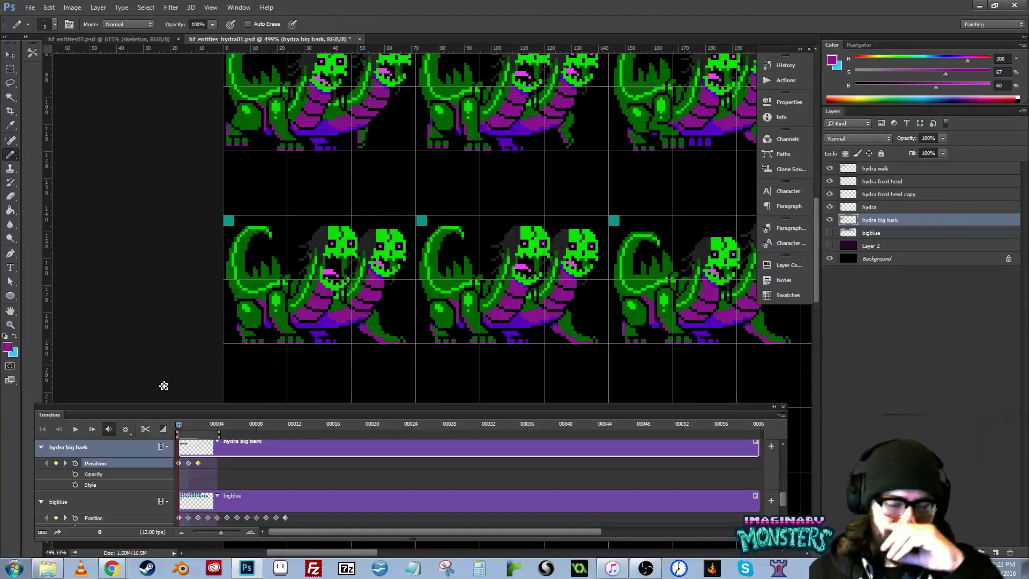
{"action": "key", "text": "z"}
{"action": "left_click_drag", "start_coordinate": [366, 275], "coordinate": [366, 275]}
{"action": "left_click_drag", "start_coordinate": [178, 424], "coordinate": [184, 426]}
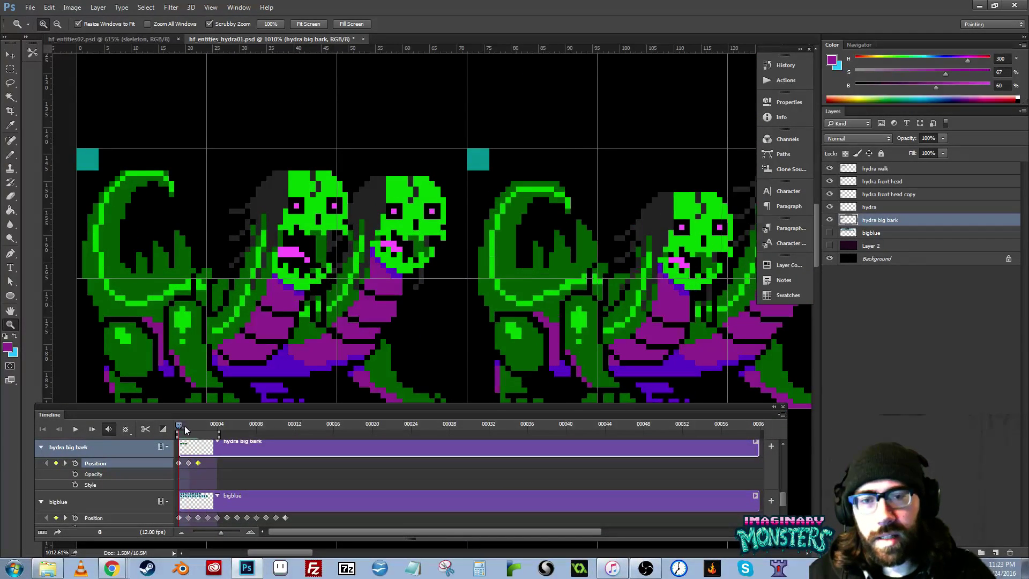
{"action": "left_click_drag", "start_coordinate": [393, 327], "coordinate": [355, 329]}
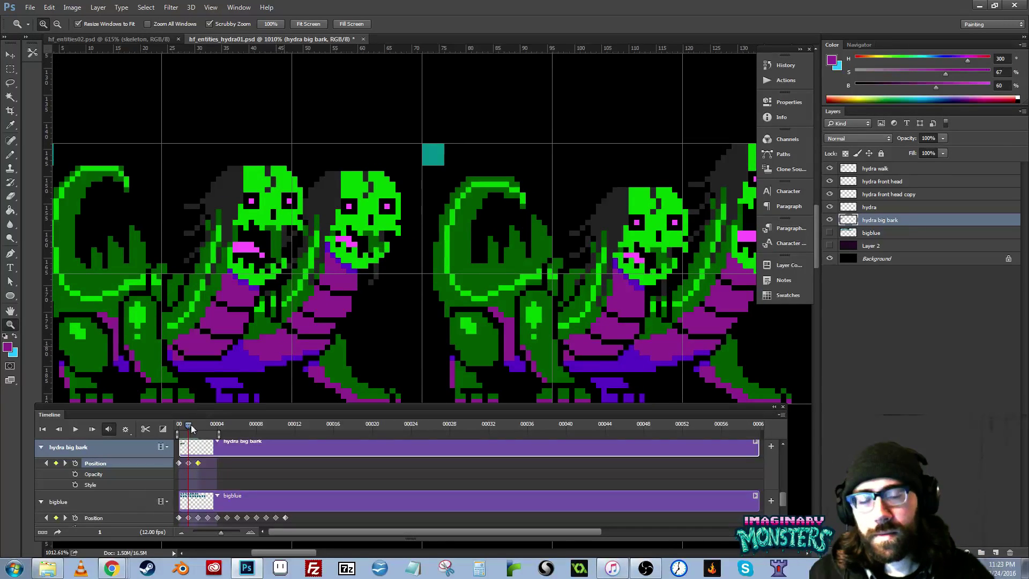
{"action": "left_click_drag", "start_coordinate": [188, 426], "coordinate": [184, 427]}
{"action": "left_click_drag", "start_coordinate": [328, 245], "coordinate": [313, 384]}
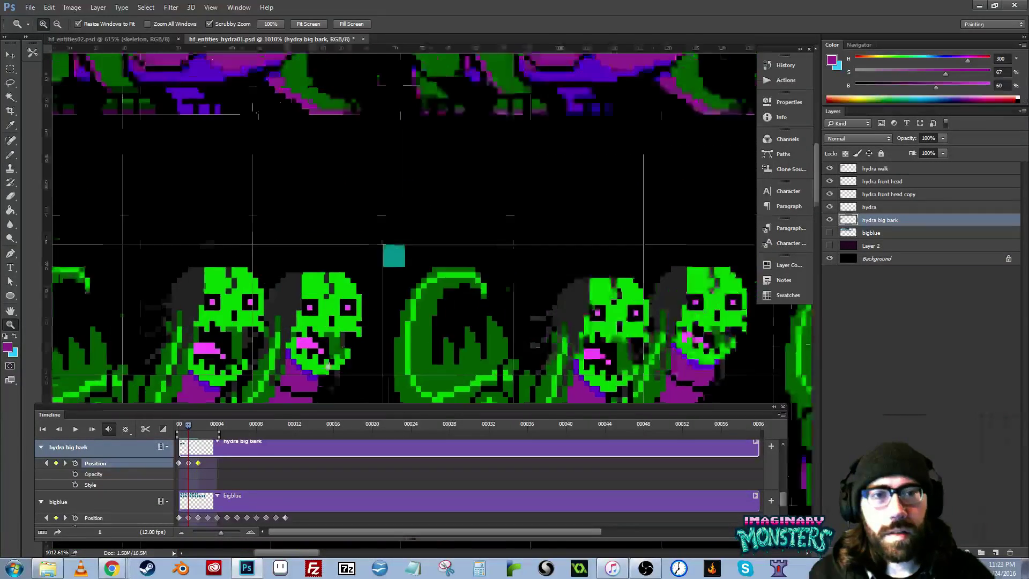
{"action": "left_click_drag", "start_coordinate": [370, 203], "coordinate": [333, 336]}
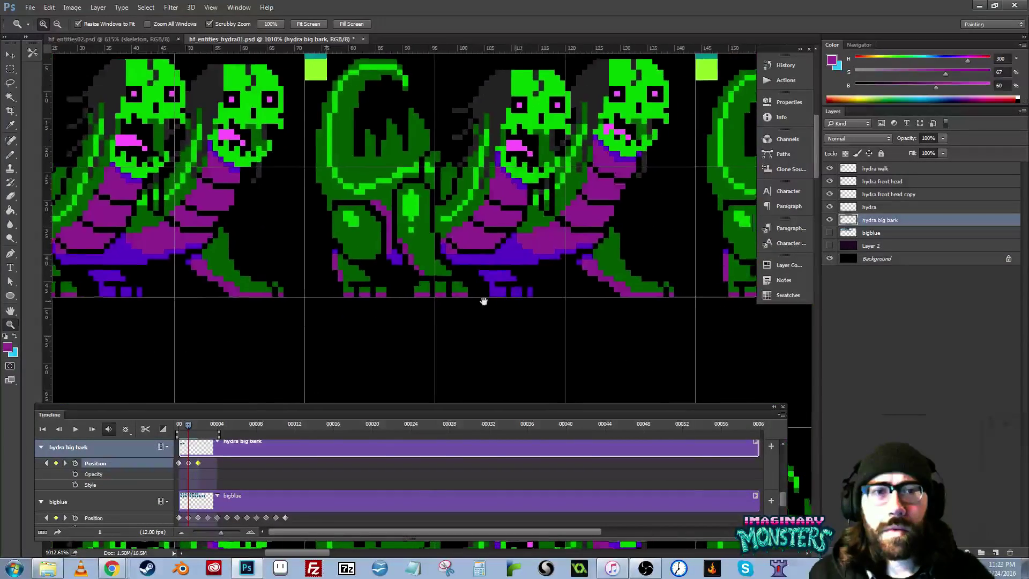
{"action": "left_click_drag", "start_coordinate": [482, 292], "coordinate": [288, 267]}
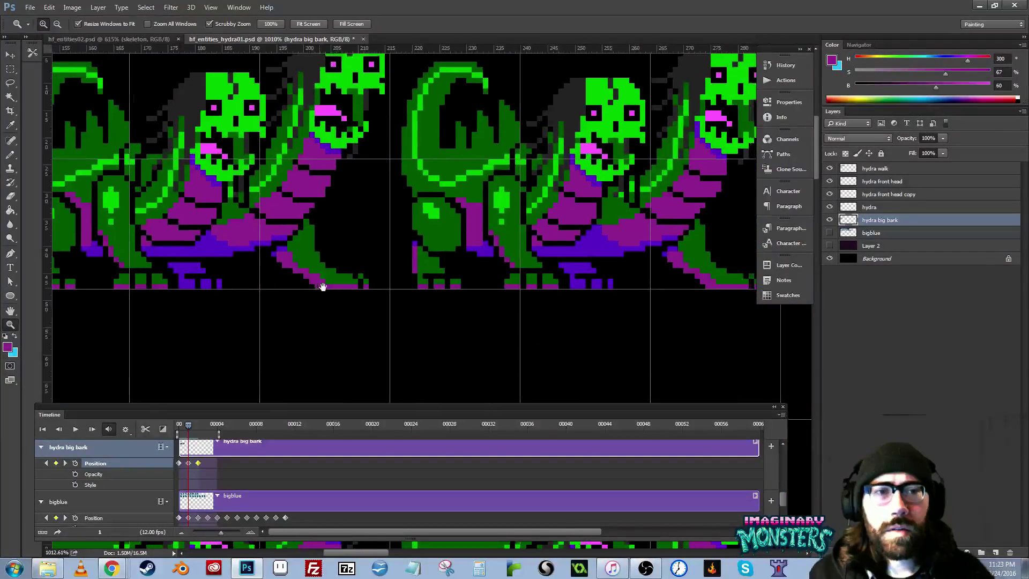
{"action": "left_click_drag", "start_coordinate": [212, 339], "coordinate": [322, 246]}
{"action": "left_click_drag", "start_coordinate": [306, 315], "coordinate": [333, 282]}
{"action": "left_click_drag", "start_coordinate": [278, 244], "coordinate": [273, 224]}
- Erase stray pixels beneath the left head's jaw in the second big bark frame
{"action": "key", "text": "e"}
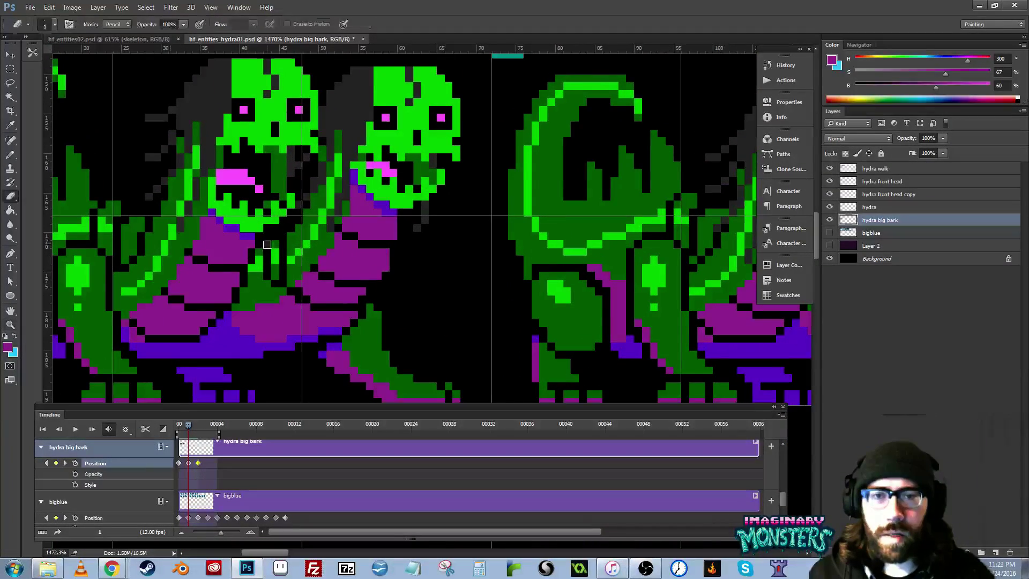
{"action": "left_click_drag", "start_coordinate": [394, 253], "coordinate": [376, 274]}
{"action": "key", "text": "z"}
{"action": "left_click_drag", "start_coordinate": [455, 260], "coordinate": [414, 269]}
{"action": "left_click_drag", "start_coordinate": [311, 261], "coordinate": [361, 277]}
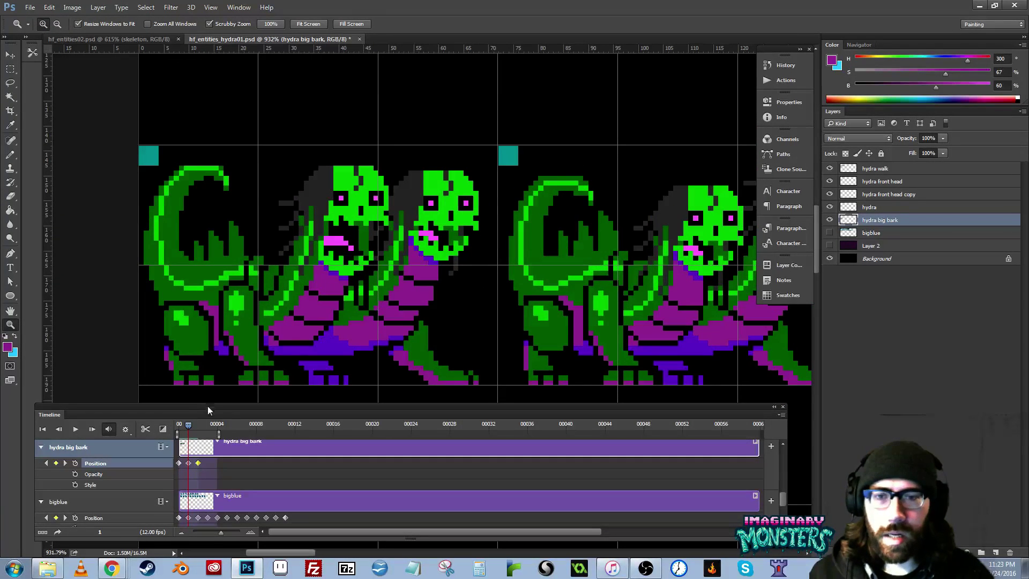
- At timeline frame 0, sample the belly's indigo and paint a shadow line under the first big bark frame's left jaw
{"action": "left_click", "coordinate": [179, 425]}
{"action": "key", "text": "b"}
{"action": "key", "text": "x"}
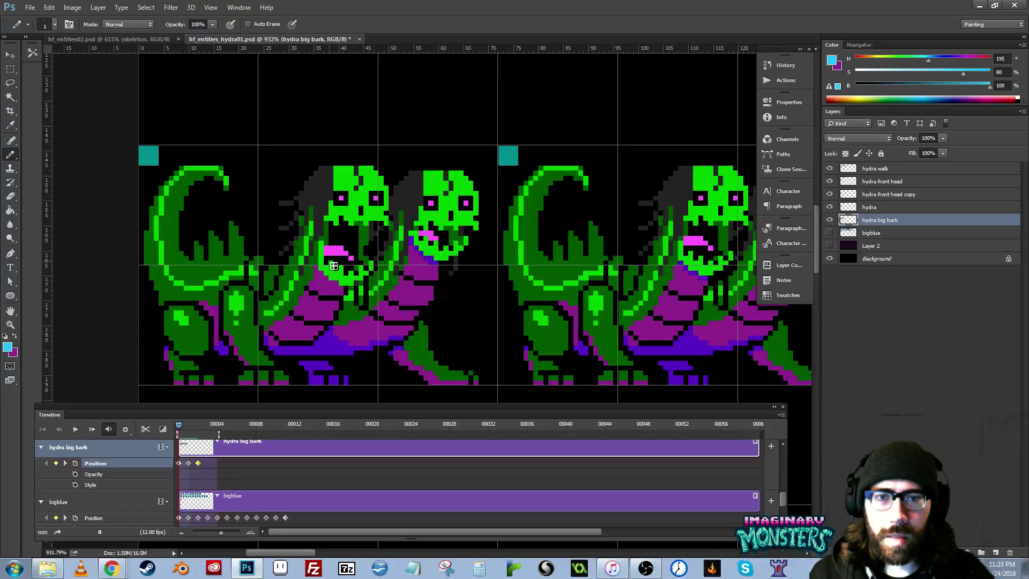
{"action": "key", "text": "z"}
{"action": "left_click_drag", "start_coordinate": [333, 266], "coordinate": [354, 257]}
{"action": "key", "text": "b"}
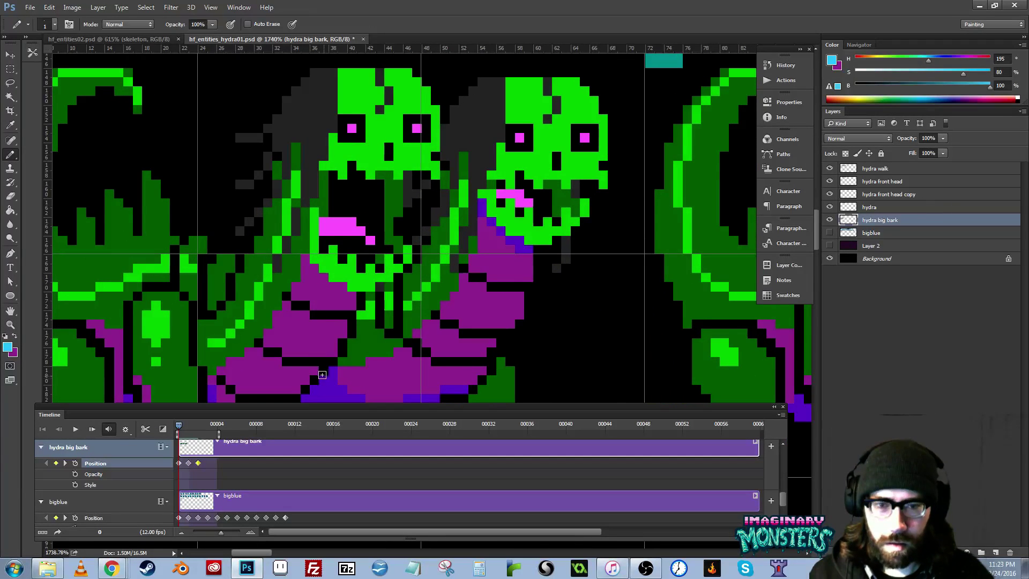
{"action": "left_click", "coordinate": [325, 378], "text": "alt"}
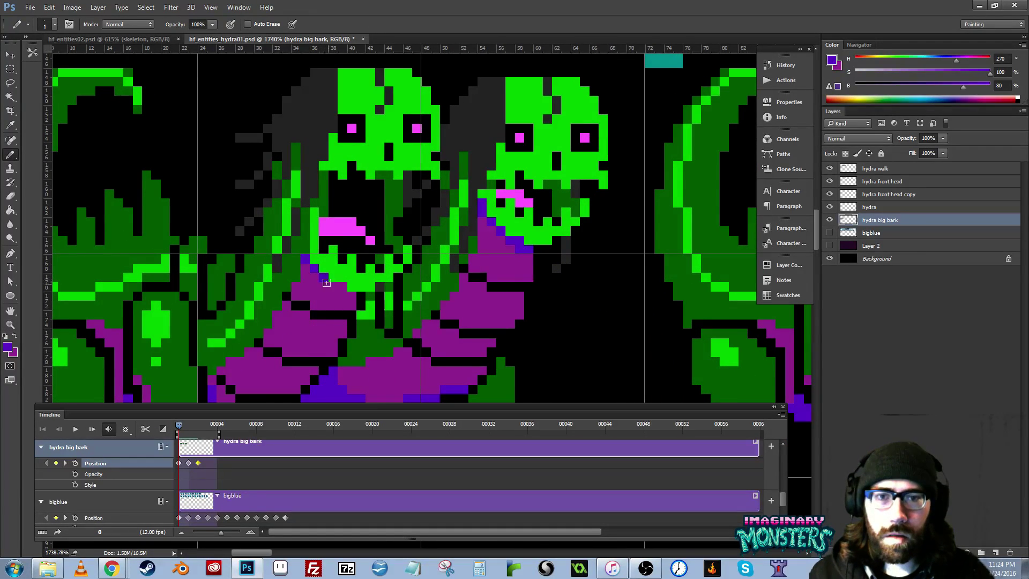
{"action": "left_click_drag", "start_coordinate": [369, 305], "coordinate": [385, 324]}
{"action": "key", "text": "z"}
{"action": "left_click_drag", "start_coordinate": [409, 290], "coordinate": [385, 307]}
{"action": "left_click_drag", "start_coordinate": [459, 300], "coordinate": [458, 314]}
{"action": "key", "text": "v"}
{"action": "left_click_drag", "start_coordinate": [318, 372], "coordinate": [216, 356]}
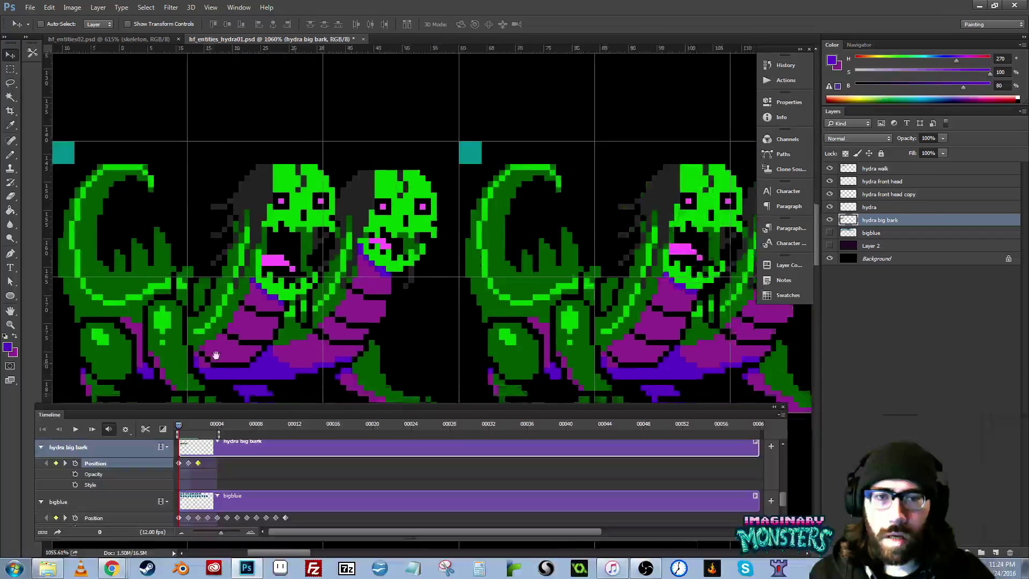
- Compare timeline frames 0 and 1, and at frame 1 lower the second big bark frame's left head and hair by one pixel
{"action": "left_click_drag", "start_coordinate": [616, 318], "coordinate": [385, 299]}
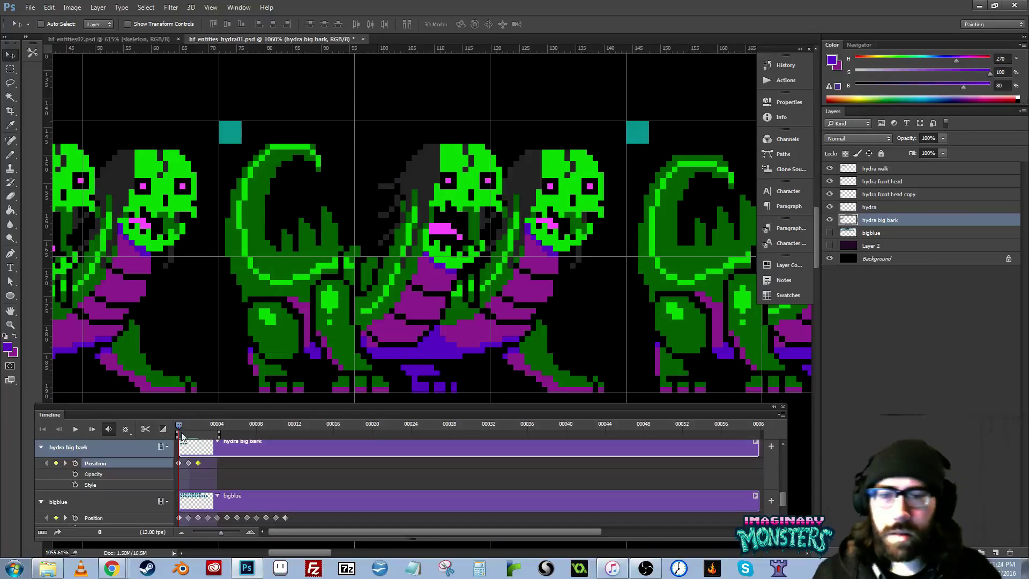
{"action": "left_click_drag", "start_coordinate": [180, 428], "coordinate": [182, 431]}
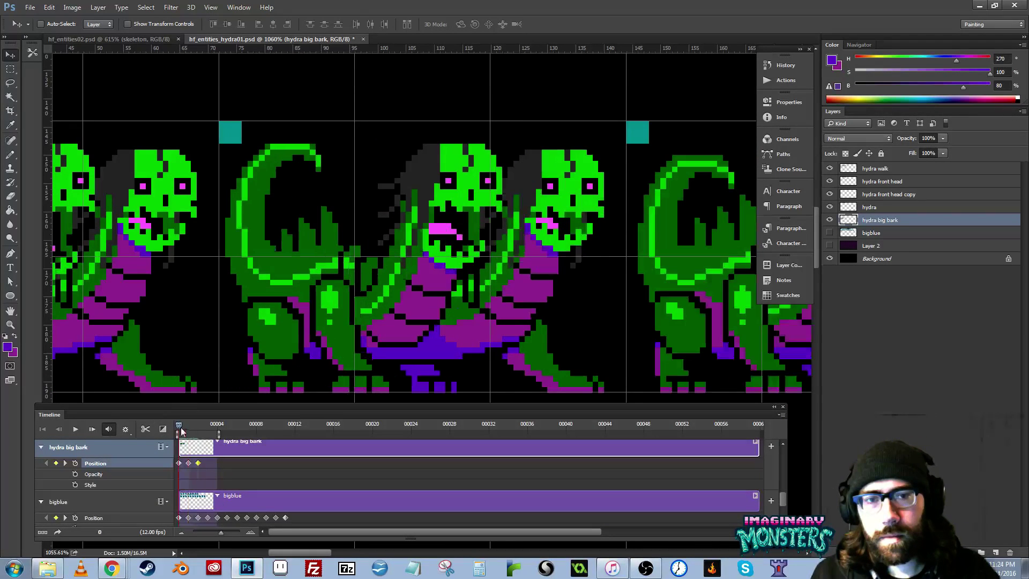
{"action": "left_click_drag", "start_coordinate": [222, 339], "coordinate": [550, 353]}
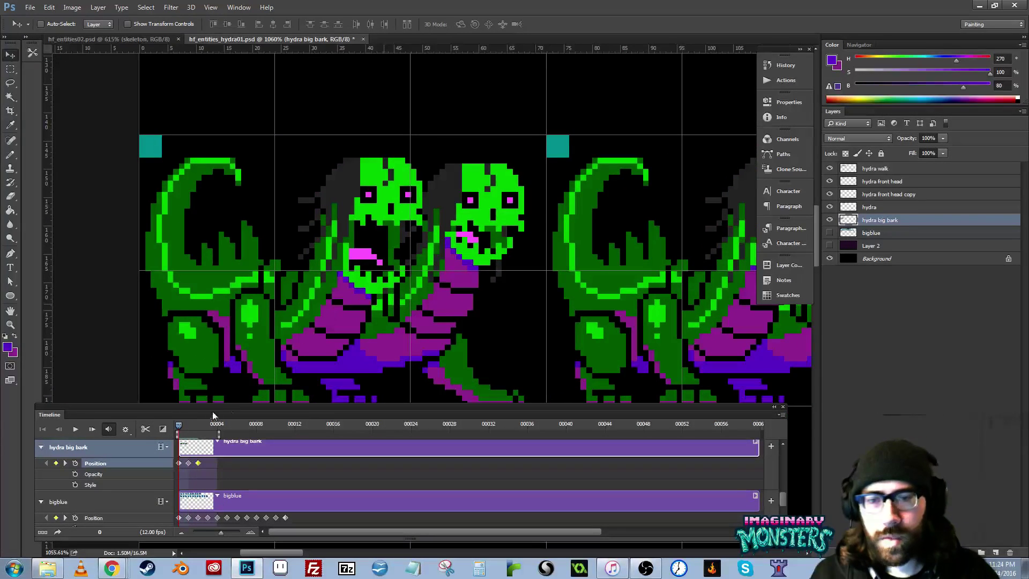
{"action": "left_click_drag", "start_coordinate": [170, 423], "coordinate": [185, 438]}
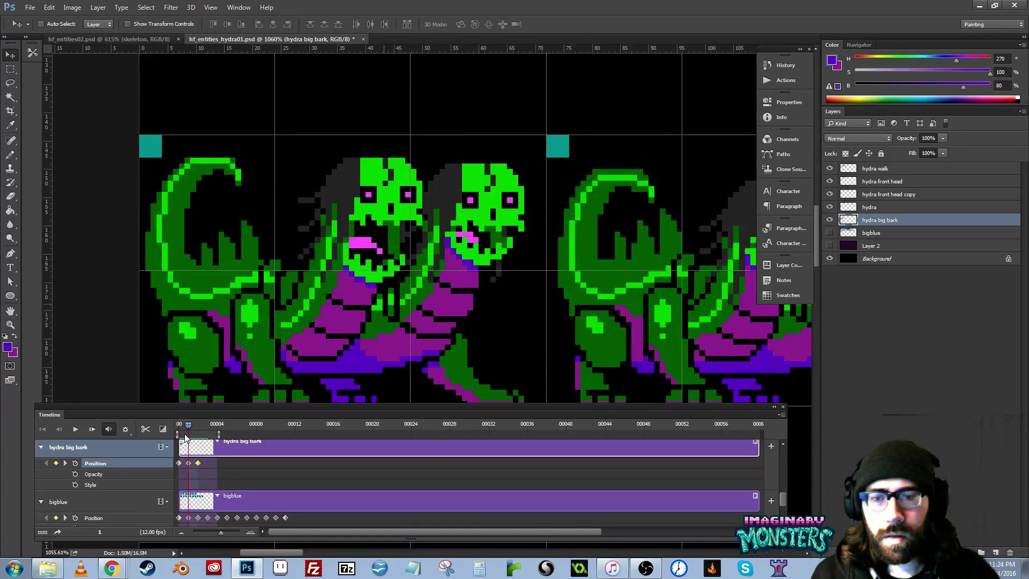
{"action": "key", "text": "l"}
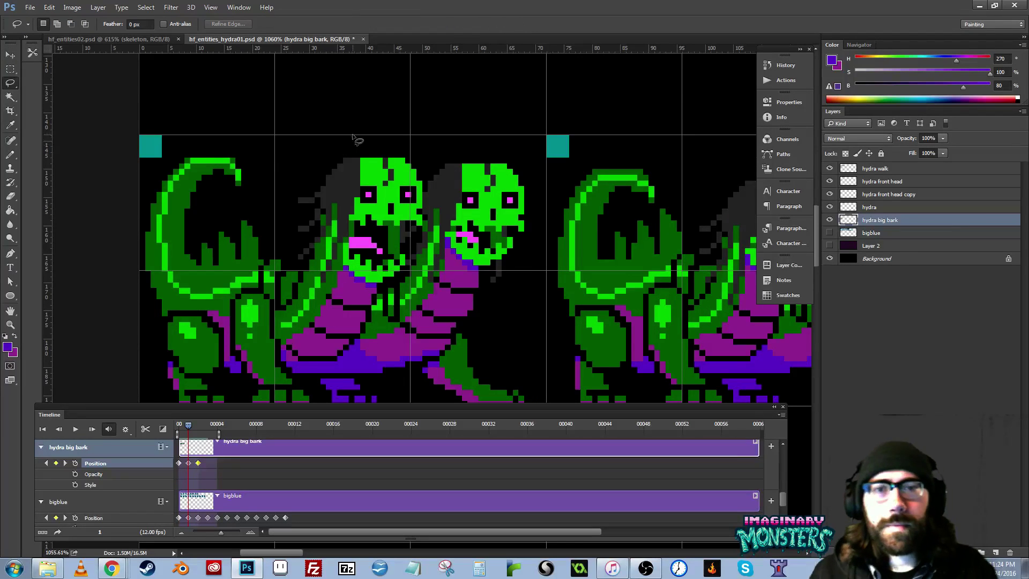
{"action": "mouse_move", "coordinate": [357, 137]}
{"action": "left_mouse_down"}
{"action": "mouse_move", "coordinate": [290, 193]}
{"action": "mouse_move", "coordinate": [291, 256]}
{"action": "mouse_move", "coordinate": [333, 273]}
{"action": "left_mouse_up"}
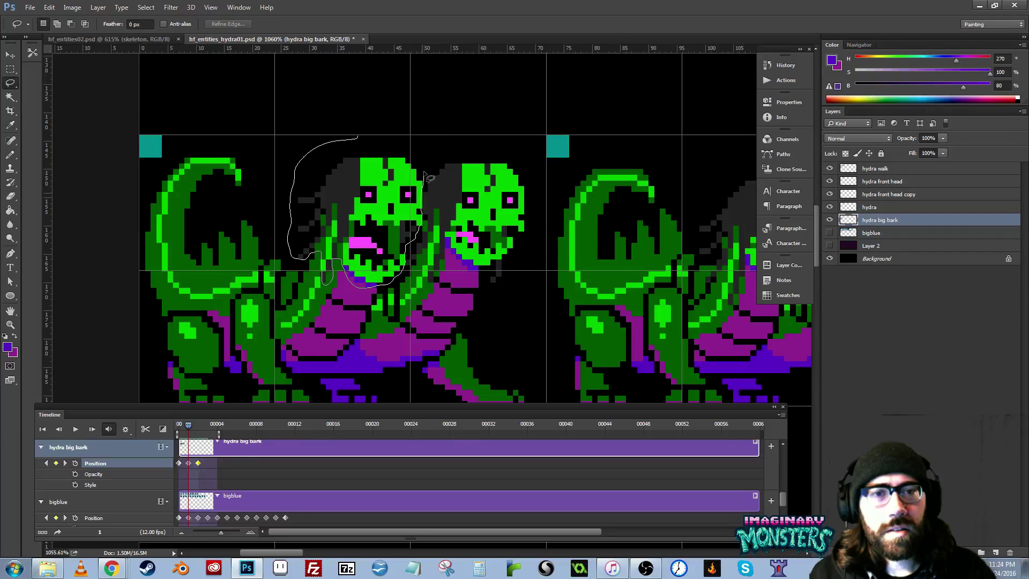
{"action": "left_click_drag", "start_coordinate": [429, 177], "coordinate": [421, 140]}
{"action": "key", "text": "v"}
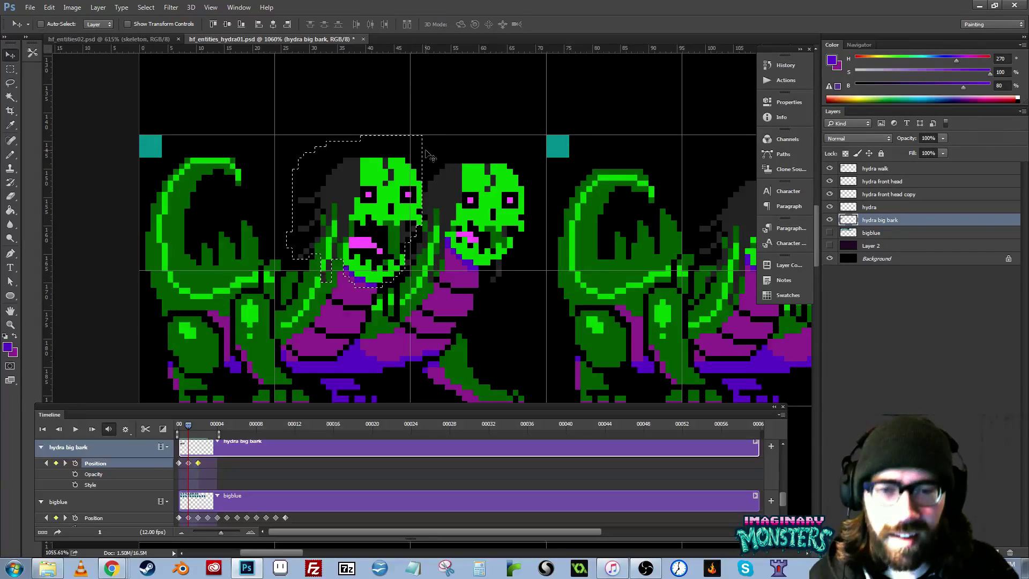
{"action": "key", "text": "Down"}
{"action": "key", "text": "ctrl+d"}
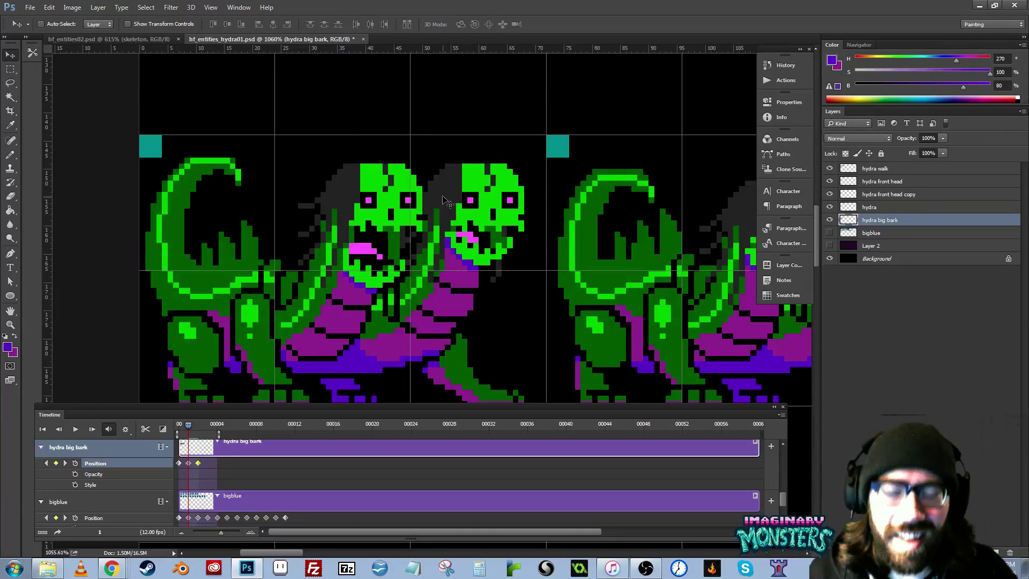
- Add a Position keyframe for the hydra big bark layer at timeline frame 3
{"action": "left_click_drag", "start_coordinate": [394, 299], "coordinate": [334, 309]}
{"action": "left_click_drag", "start_coordinate": [187, 424], "coordinate": [193, 447]}
{"action": "left_click", "coordinate": [56, 463]}
{"action": "left_click_drag", "start_coordinate": [433, 285], "coordinate": [316, 301]}
- Duplicate the third big bark frame with its teal marker into the adjacent frame area as the fourth frame
{"action": "key", "text": "m"}
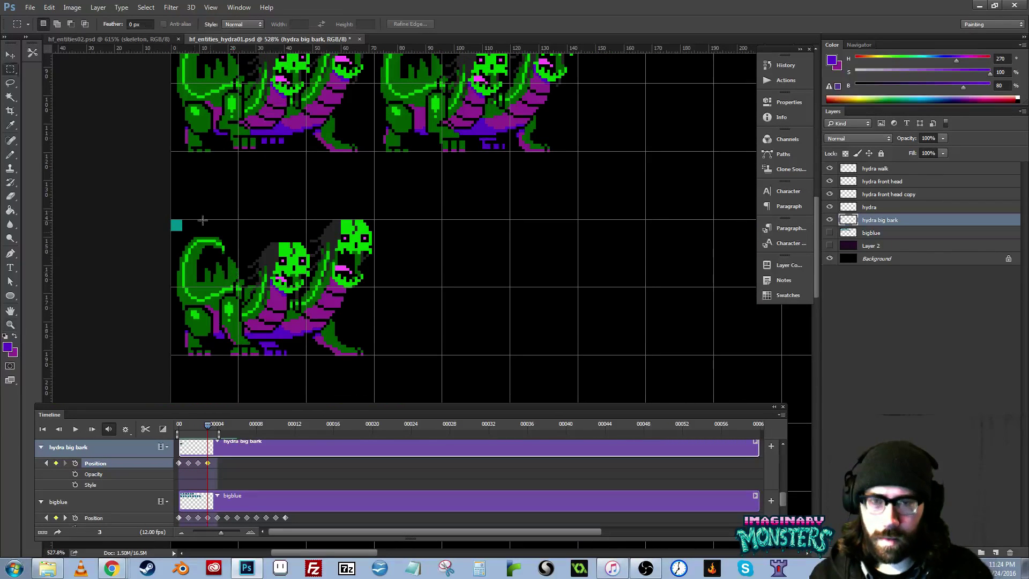
{"action": "mouse_move", "coordinate": [171, 200]}
{"action": "left_mouse_down"}
{"action": "mouse_move", "coordinate": [232, 219]}
{"action": "mouse_move", "coordinate": [451, 384]}
{"action": "left_mouse_up"}
{"action": "key", "text": "v"}
{"action": "left_click_drag", "start_coordinate": [297, 287], "coordinate": [485, 299]}
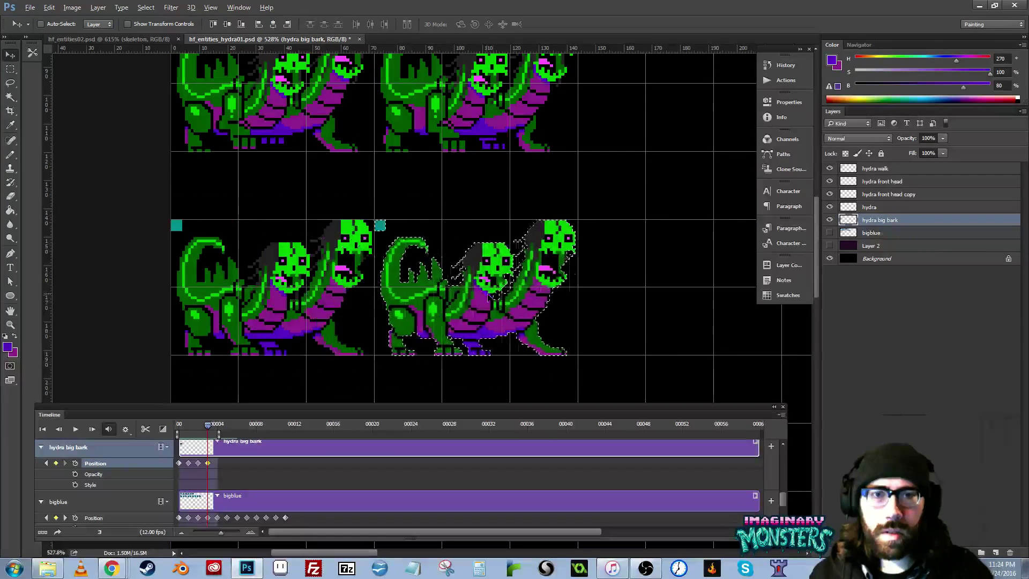
{"action": "key", "text": "ctrl+d"}
- At timeline frame 3, shift the hydra big bark layer left by one frame width to align the fourth frame, and return to frame 0
{"action": "left_click_drag", "start_coordinate": [445, 341], "coordinate": [398, 352]}
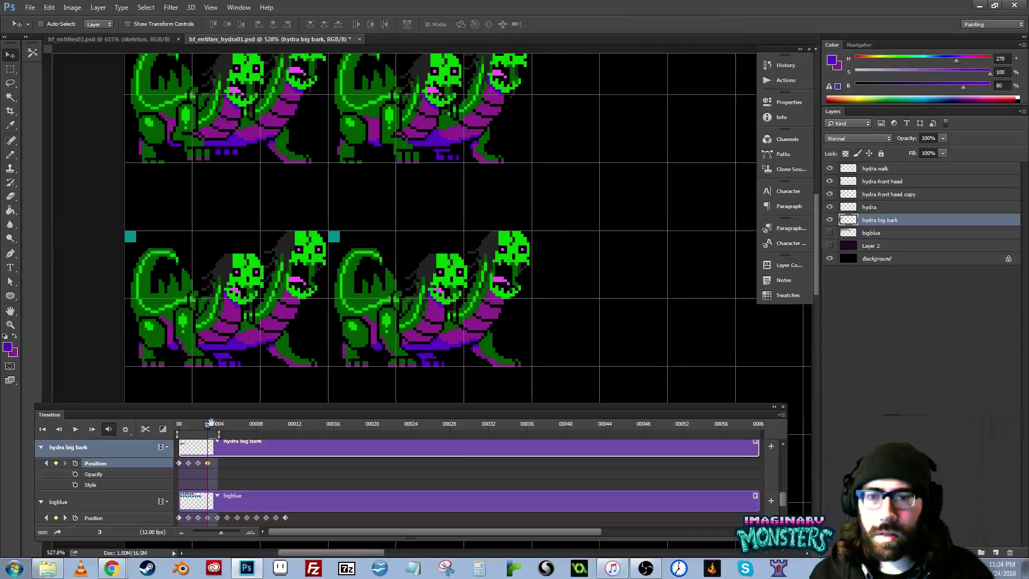
{"action": "mouse_move", "coordinate": [208, 426]}
{"action": "left_mouse_down"}
{"action": "mouse_move", "coordinate": [151, 429]}
{"action": "mouse_move", "coordinate": [217, 441]}
{"action": "left_mouse_up"}
{"action": "left_click", "coordinate": [209, 426]}
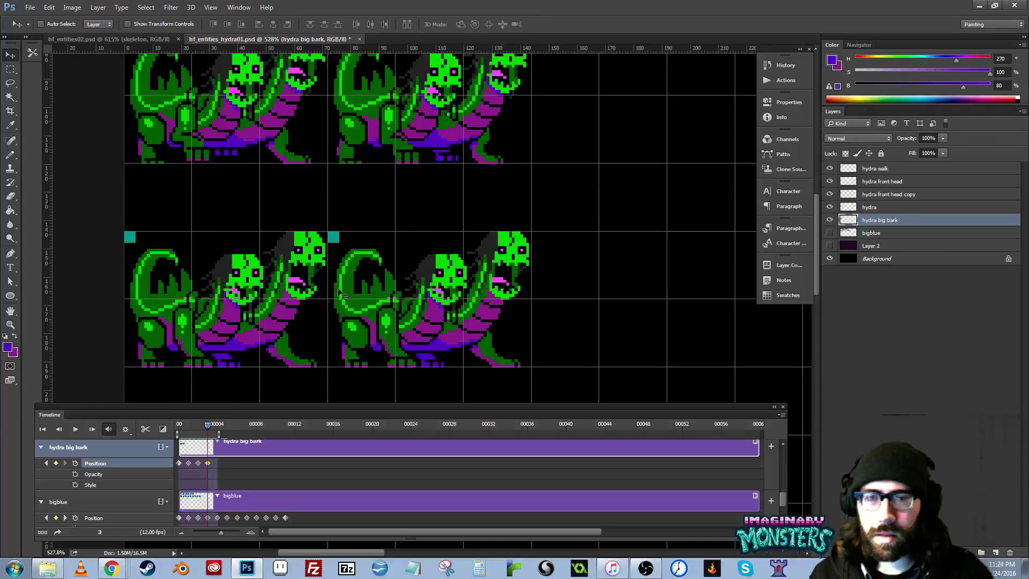
{"action": "left_click_drag", "start_coordinate": [339, 292], "coordinate": [189, 300]}
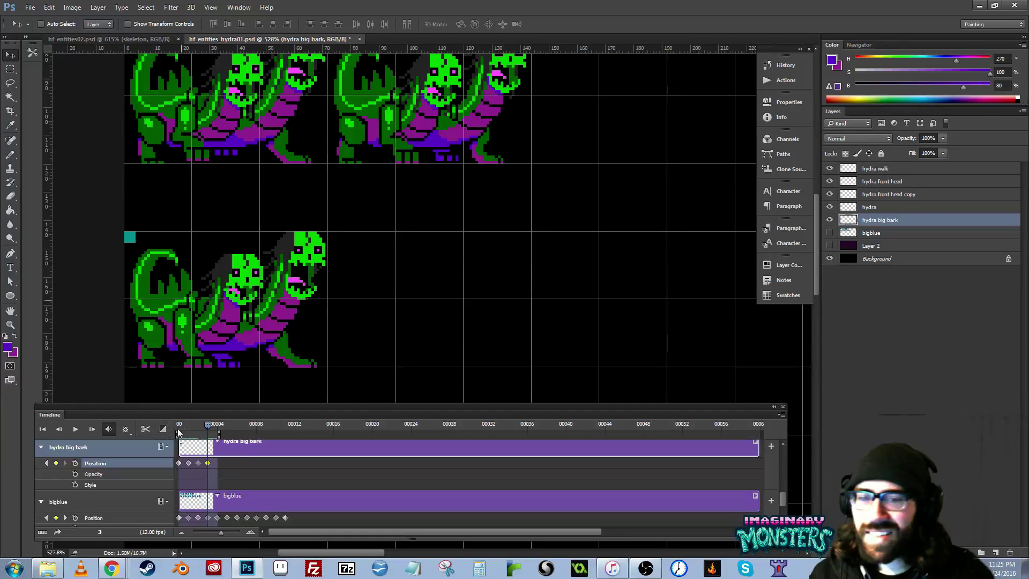
{"action": "left_click_drag", "start_coordinate": [206, 426], "coordinate": [180, 438]}
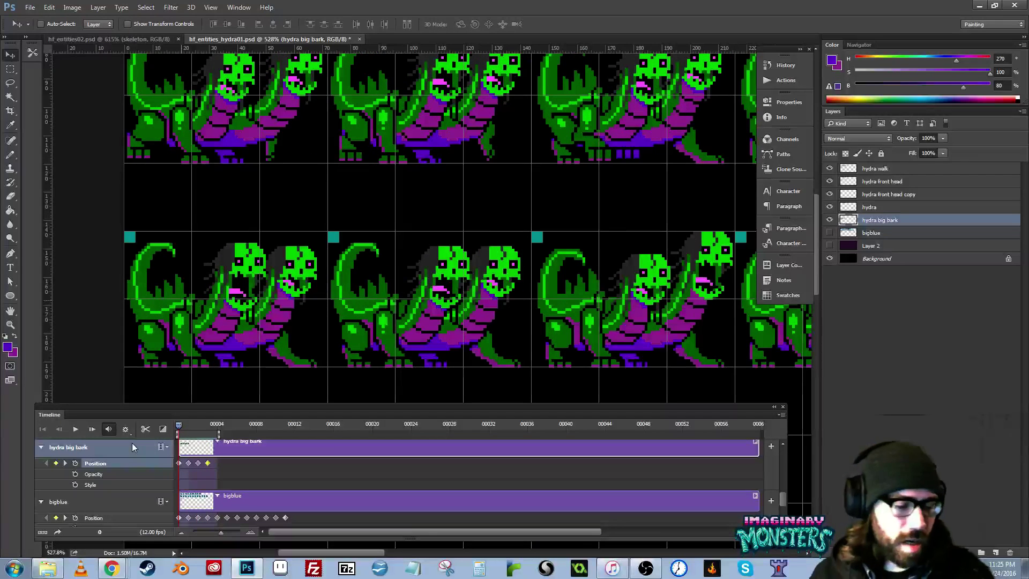
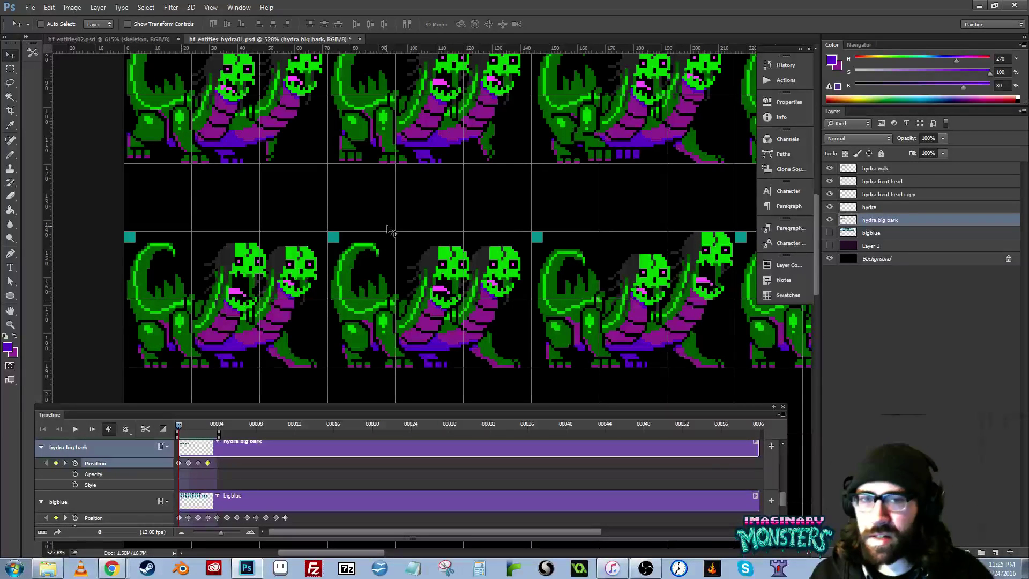
- Outline the second big bark frame's open-mouthed left head and copy it to a new layer
{"action": "left_click_drag", "start_coordinate": [385, 246], "coordinate": [236, 232]}
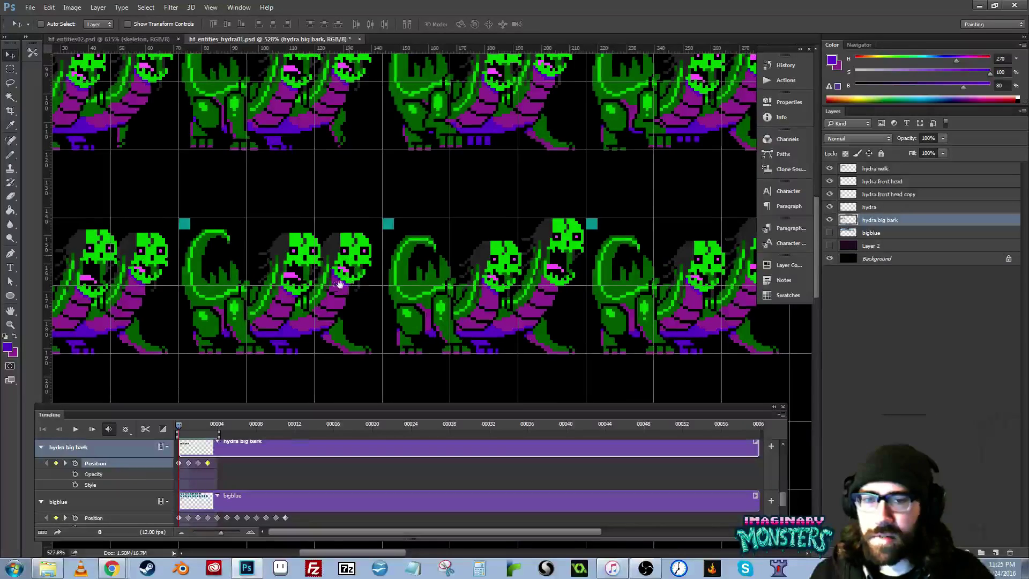
{"action": "left_click_drag", "start_coordinate": [339, 284], "coordinate": [364, 280]}
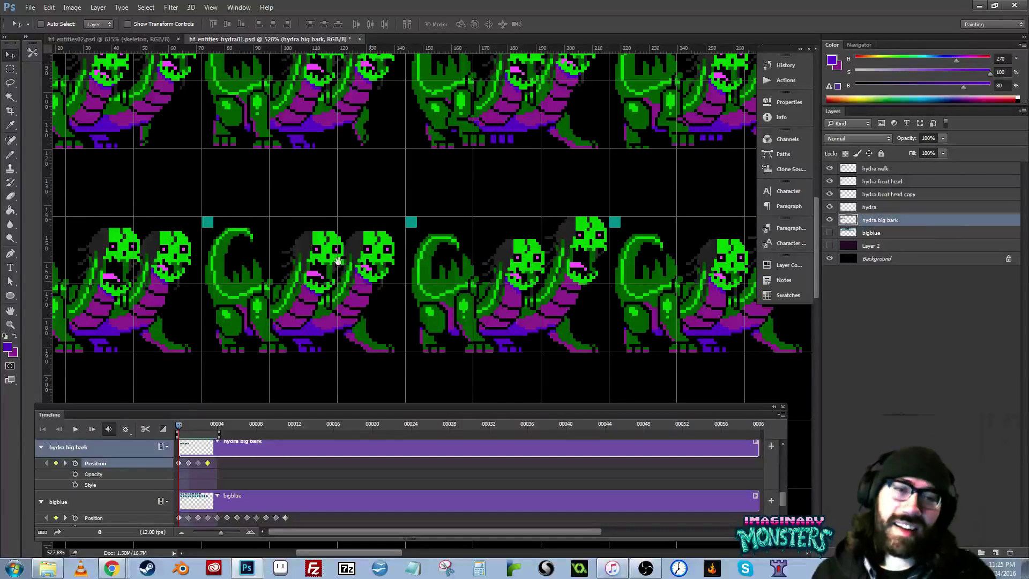
{"action": "left_click_drag", "start_coordinate": [508, 268], "coordinate": [390, 267]}
{"action": "key", "text": "z"}
{"action": "left_click_drag", "start_coordinate": [479, 289], "coordinate": [691, 287]}
{"action": "left_click_drag", "start_coordinate": [436, 283], "coordinate": [634, 262]}
{"action": "left_click", "coordinate": [458, 255]}
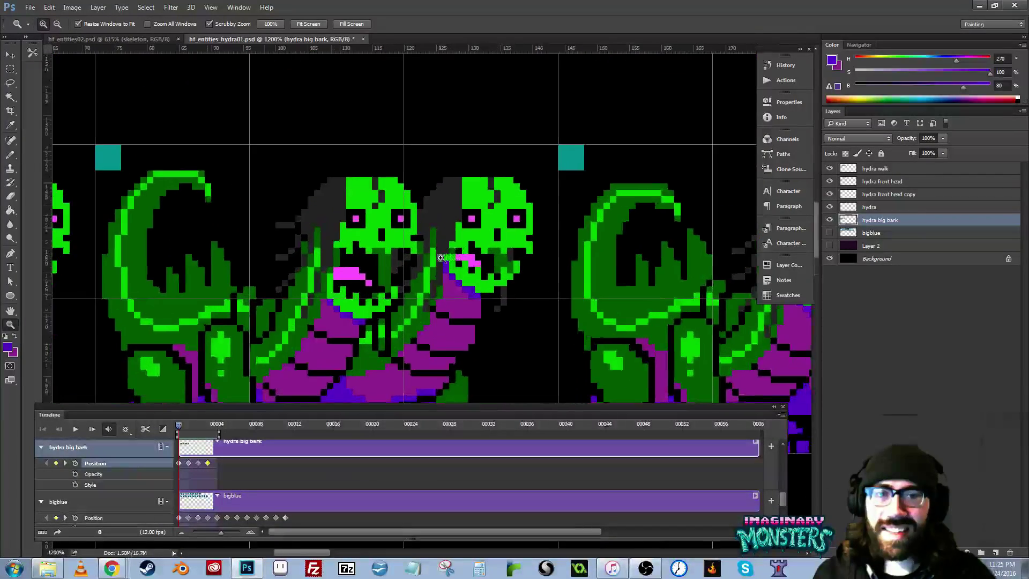
{"action": "mouse_move", "coordinate": [448, 262]}
{"action": "left_mouse_down"}
{"action": "mouse_move", "coordinate": [241, 267]}
{"action": "mouse_move", "coordinate": [285, 256]}
{"action": "mouse_move", "coordinate": [272, 254]}
{"action": "left_mouse_up"}
{"action": "left_click", "coordinate": [300, 245], "text": "alt"}
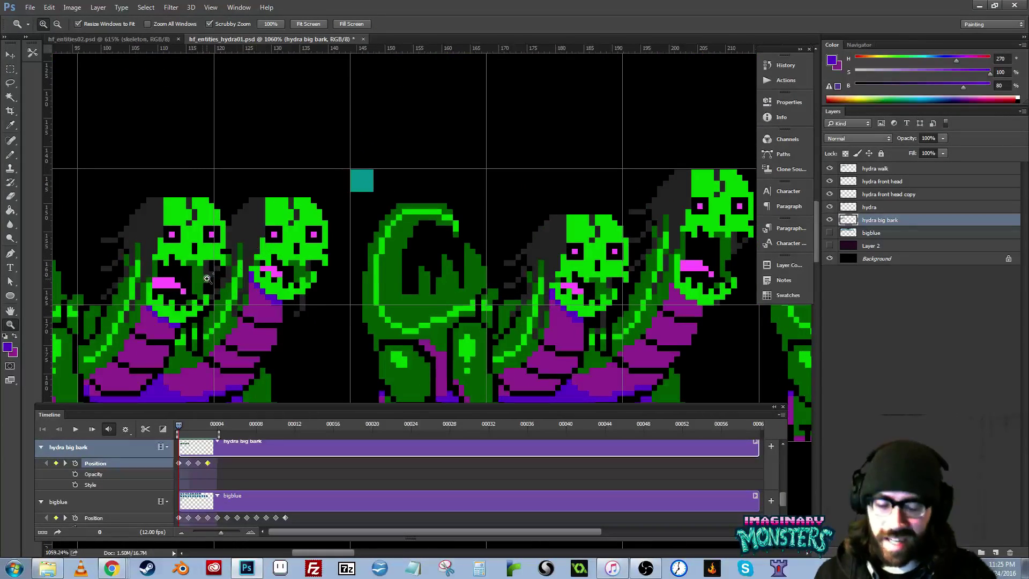
{"action": "key", "text": "l"}
{"action": "mouse_move", "coordinate": [88, 238]}
{"action": "left_mouse_down"}
{"action": "mouse_move", "coordinate": [124, 185]}
{"action": "mouse_move", "coordinate": [206, 184]}
{"action": "left_mouse_up"}
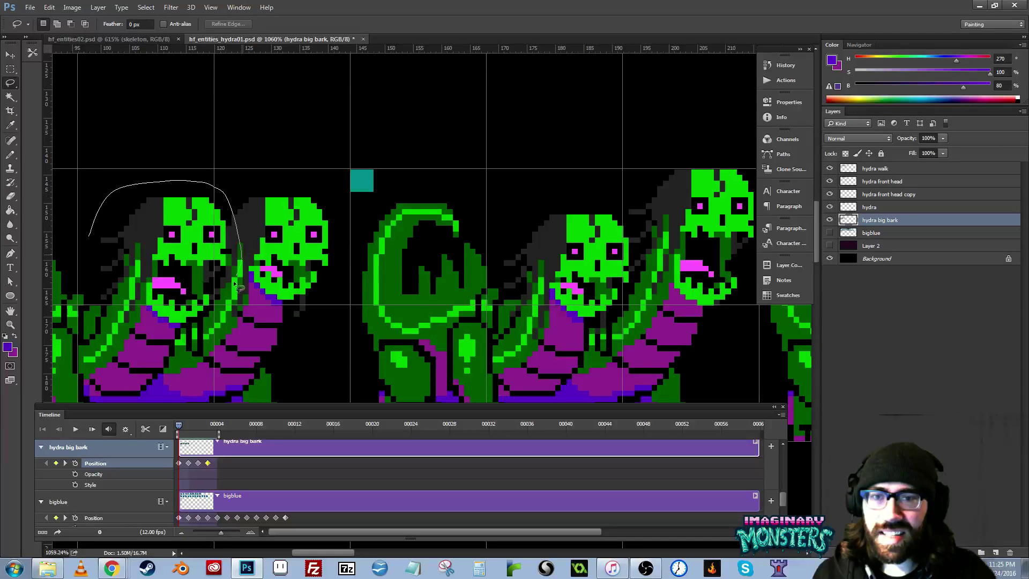
{"action": "left_click_drag", "start_coordinate": [91, 282], "coordinate": [89, 227]}
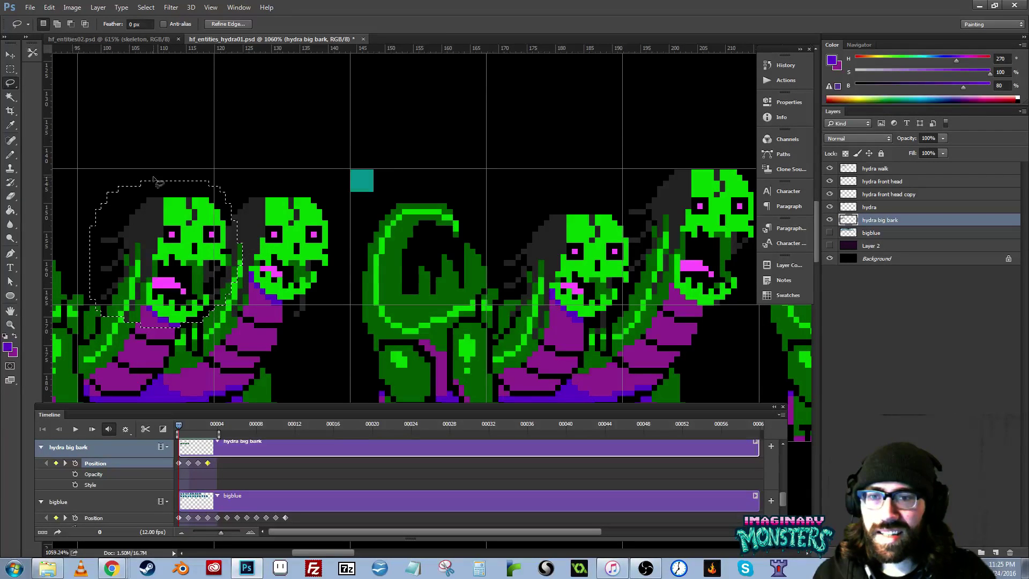
{"action": "key", "text": "ctrl+j"}
{"action": "key", "text": "v"}
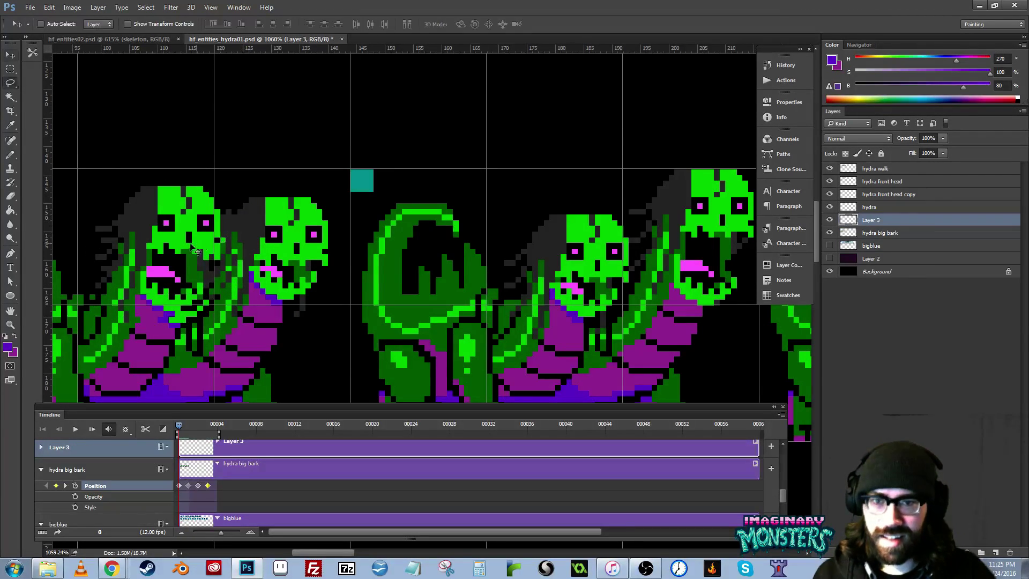
- Move the copied head into the empty space above the fourth big bark frame
{"action": "left_click_drag", "start_coordinate": [239, 235], "coordinate": [628, 166]}
{"action": "left_click_drag", "start_coordinate": [628, 166], "coordinate": [249, 179]}
{"action": "left_click_drag", "start_coordinate": [202, 220], "coordinate": [322, 189]}
{"action": "left_click_drag", "start_coordinate": [324, 190], "coordinate": [404, 166]}
- Erase the leftover neck and stray hair pixels around the copied head's jaw and right side
{"action": "key", "text": "e"}
{"action": "mouse_move", "coordinate": [452, 101]}
{"action": "left_mouse_down"}
{"action": "mouse_move", "coordinate": [547, 188]}
{"action": "mouse_move", "coordinate": [519, 193]}
{"action": "left_mouse_up"}
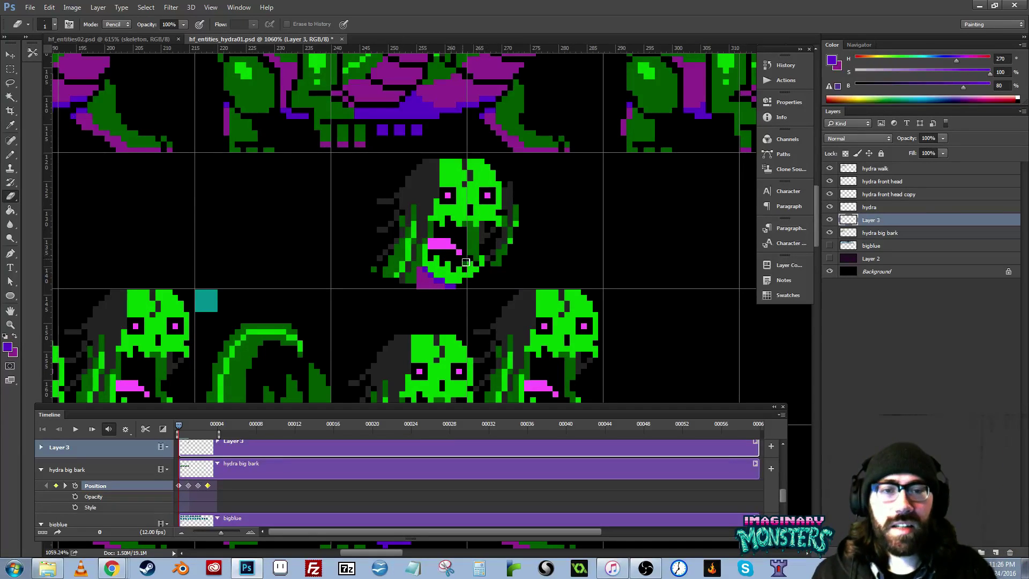
{"action": "left_click_drag", "start_coordinate": [389, 266], "coordinate": [354, 259]}
{"action": "left_click", "coordinate": [351, 260], "text": "ctrl"}
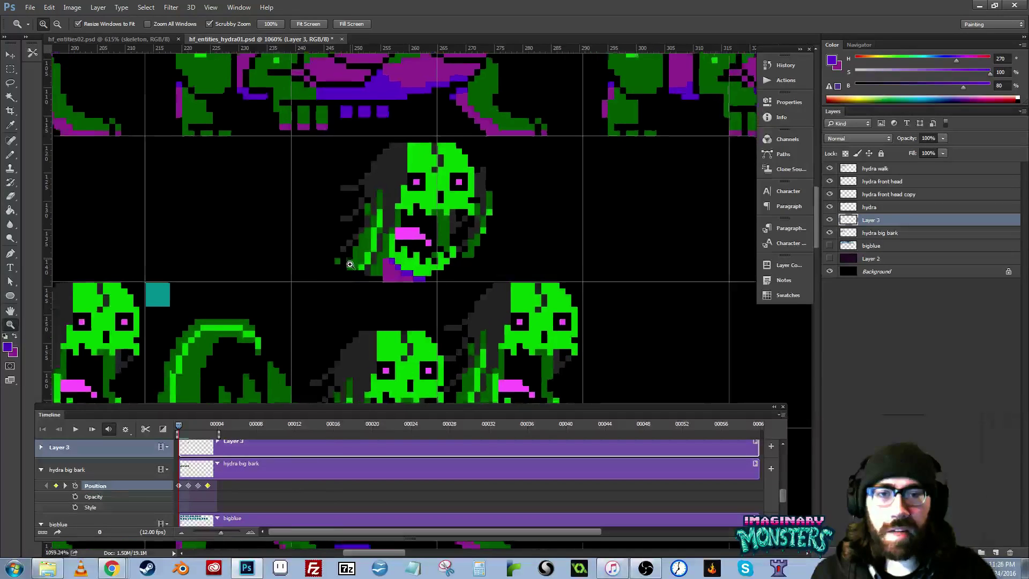
{"action": "left_click_drag", "start_coordinate": [486, 237], "coordinate": [458, 361]}
{"action": "left_click_drag", "start_coordinate": [473, 199], "coordinate": [441, 349]}
{"action": "scroll", "coordinate": [441, 348], "scroll_direction": "down", "scroll_amount": 4}
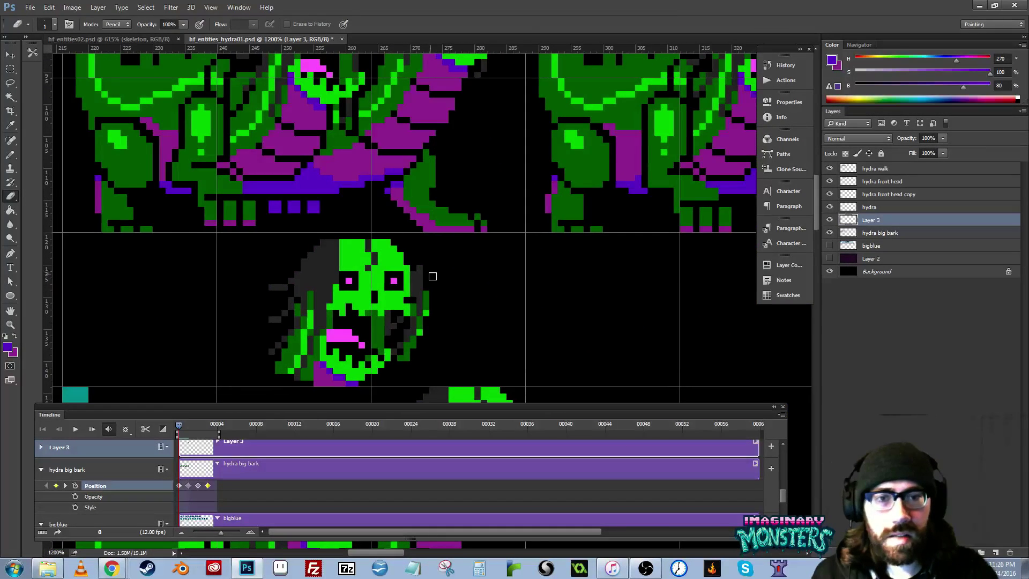
{"action": "mouse_move", "coordinate": [421, 271]}
{"action": "left_mouse_down"}
{"action": "mouse_move", "coordinate": [425, 329]}
{"action": "mouse_move", "coordinate": [422, 281]}
{"action": "mouse_move", "coordinate": [423, 337]}
{"action": "mouse_move", "coordinate": [421, 325]}
{"action": "mouse_move", "coordinate": [401, 375]}
{"action": "mouse_move", "coordinate": [422, 322]}
{"action": "mouse_move", "coordinate": [384, 350]}
{"action": "mouse_move", "coordinate": [406, 323]}
{"action": "left_mouse_up"}
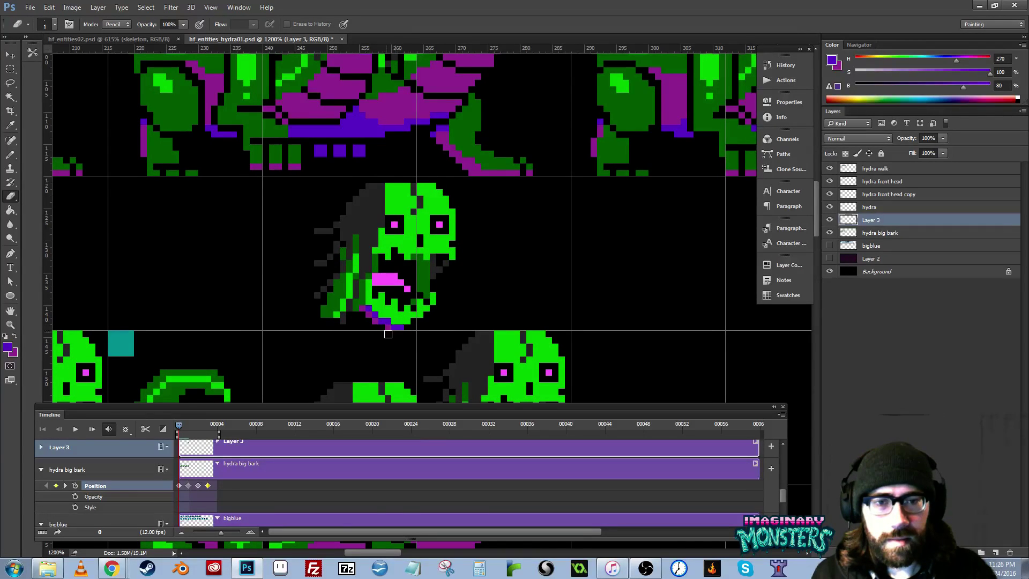
{"action": "left_click_drag", "start_coordinate": [419, 334], "coordinate": [353, 264]}
- Place the cleaned head over the fourth big bark frame's right head and make the hydra big bark layer active for erasing
{"action": "key", "text": "v"}
{"action": "left_click_drag", "start_coordinate": [338, 139], "coordinate": [410, 192]}
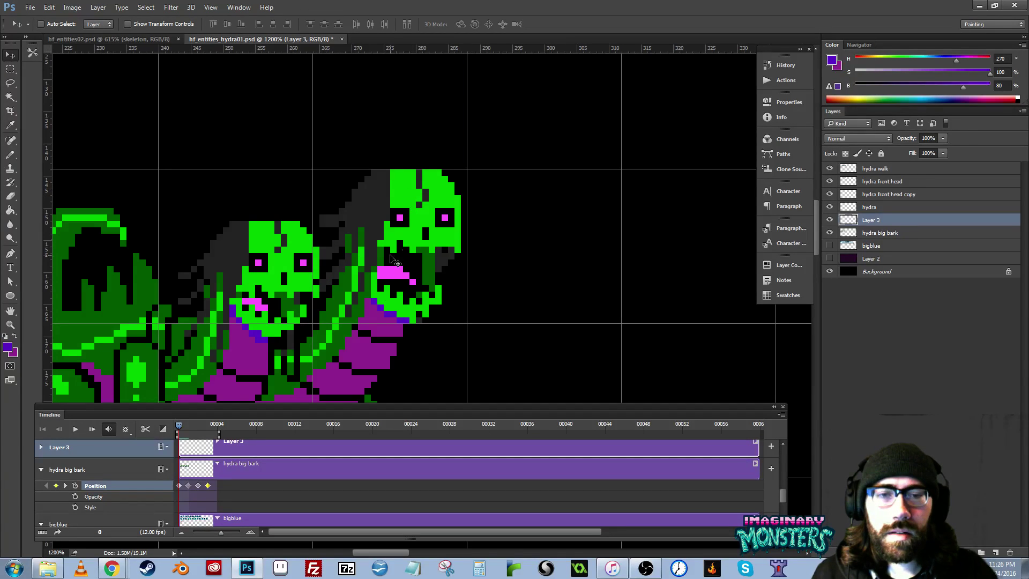
{"action": "left_click", "coordinate": [374, 323], "text": "ctrl"}
{"action": "key", "text": "e"}
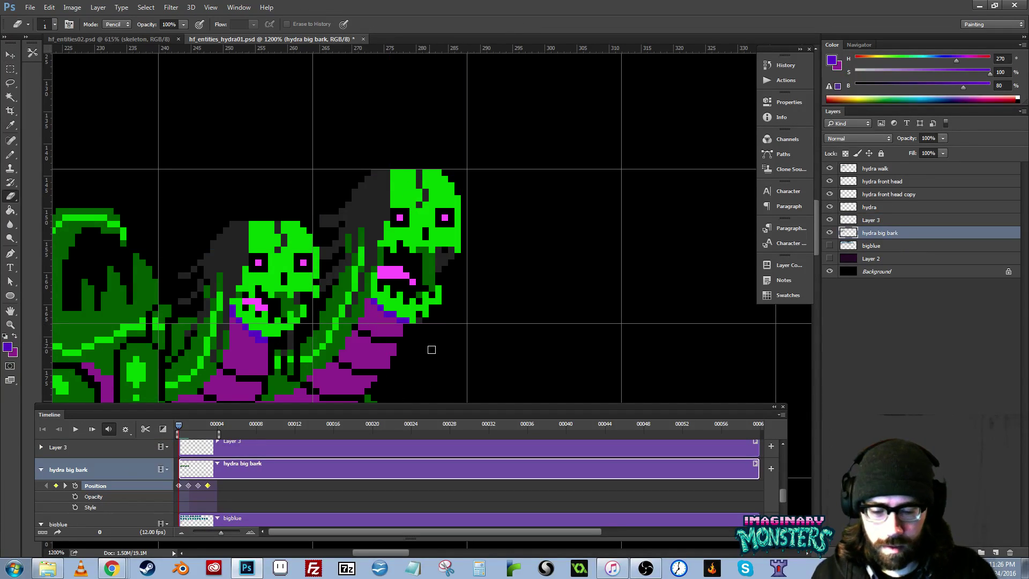
- Compare the head heights across the big bark frames using rectangular selections along their tops
{"action": "mouse_move", "coordinate": [280, 264]}
{"action": "left_mouse_down"}
{"action": "mouse_move", "coordinate": [636, 270]}
{"action": "mouse_move", "coordinate": [548, 275]}
{"action": "mouse_move", "coordinate": [620, 262]}
{"action": "mouse_move", "coordinate": [716, 264]}
{"action": "left_mouse_up"}
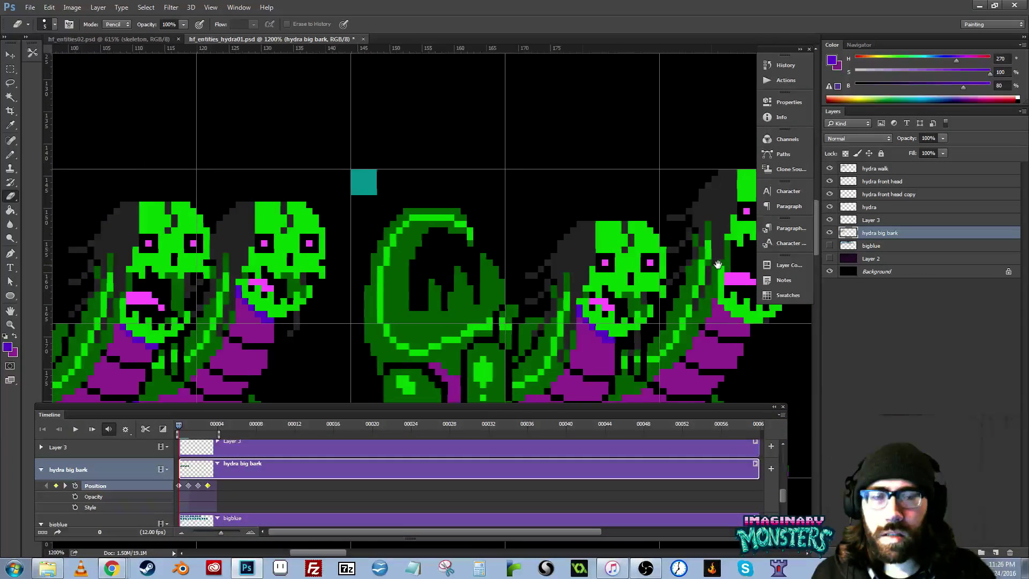
{"action": "key", "text": "m"}
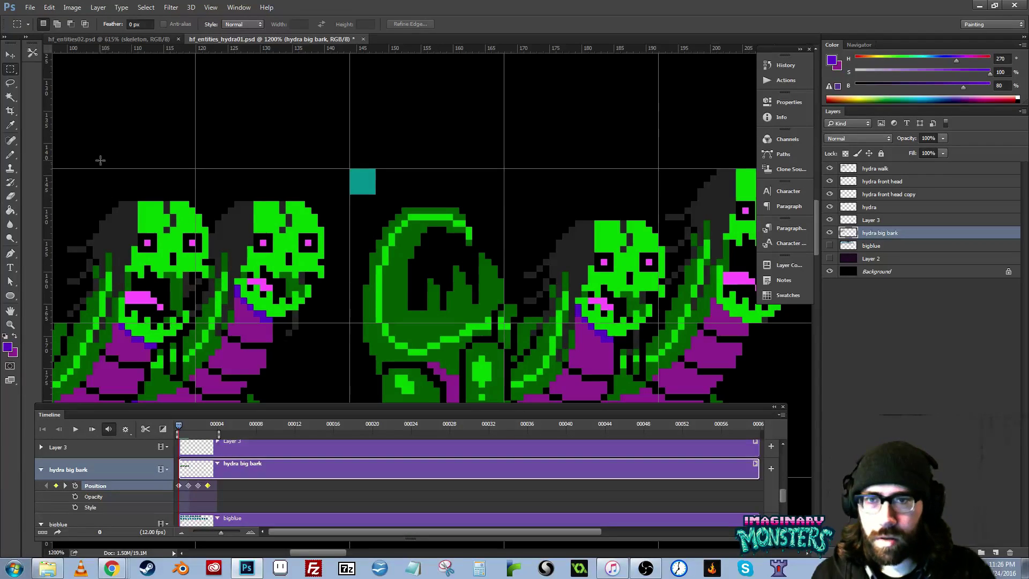
{"action": "mouse_move", "coordinate": [99, 157]}
{"action": "left_mouse_down"}
{"action": "mouse_move", "coordinate": [648, 194]}
{"action": "mouse_move", "coordinate": [658, 220]}
{"action": "left_mouse_up"}
{"action": "left_click_drag", "start_coordinate": [440, 237], "coordinate": [751, 231]}
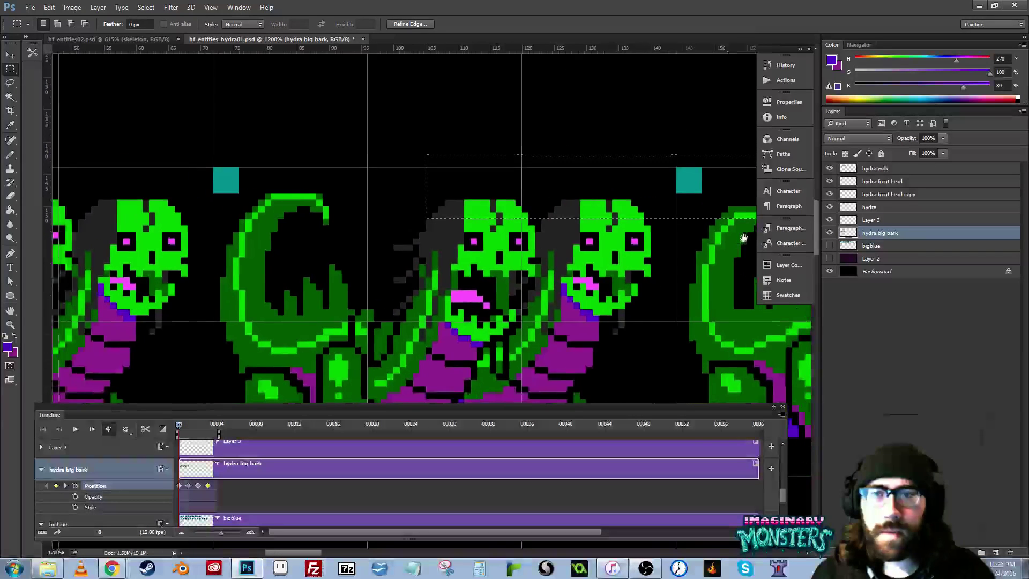
{"action": "left_click_drag", "start_coordinate": [147, 152], "coordinate": [301, 149]}
{"action": "left_click_drag", "start_coordinate": [117, 130], "coordinate": [659, 180]}
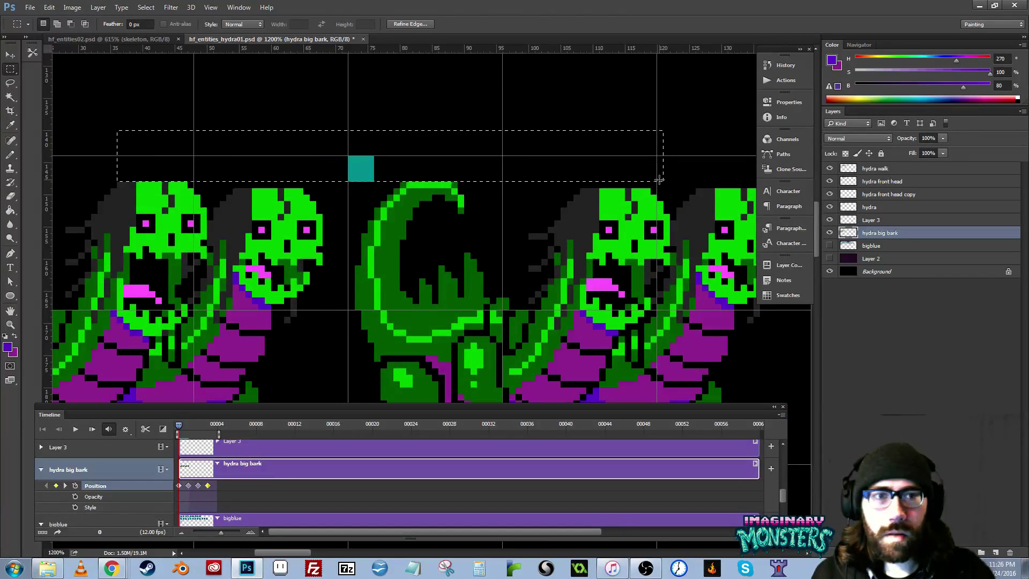
{"action": "left_click_drag", "start_coordinate": [592, 279], "coordinate": [214, 241]}
- Erase the old right head's pixels sticking out around the pasted head in the fourth big bark frame
{"action": "left_click_drag", "start_coordinate": [681, 169], "coordinate": [448, 186]}
{"action": "key", "text": "v"}
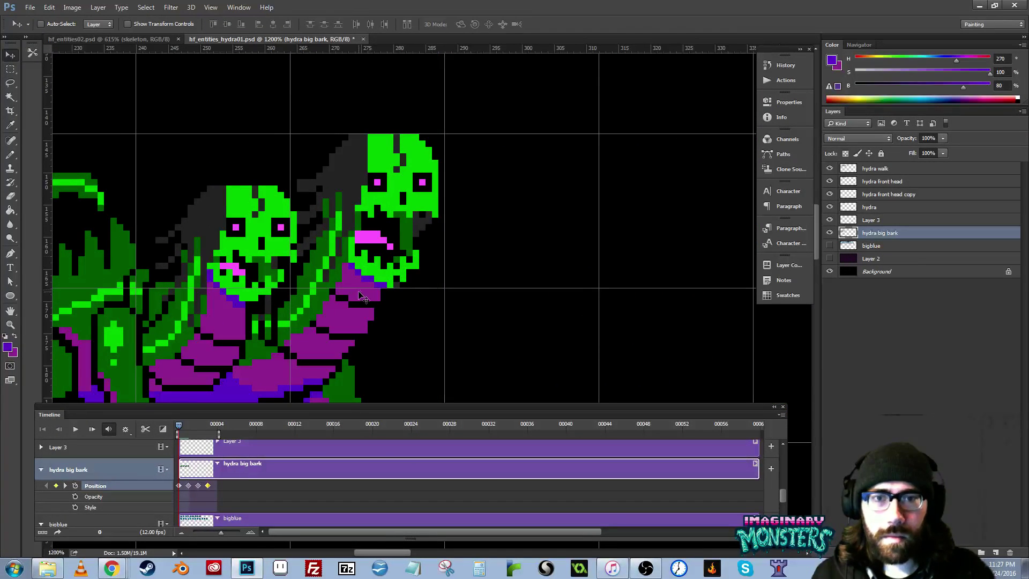
{"action": "key", "text": "e"}
{"action": "left_click_drag", "start_coordinate": [416, 130], "coordinate": [319, 162]}
{"action": "left_click_drag", "start_coordinate": [433, 141], "coordinate": [445, 199]}
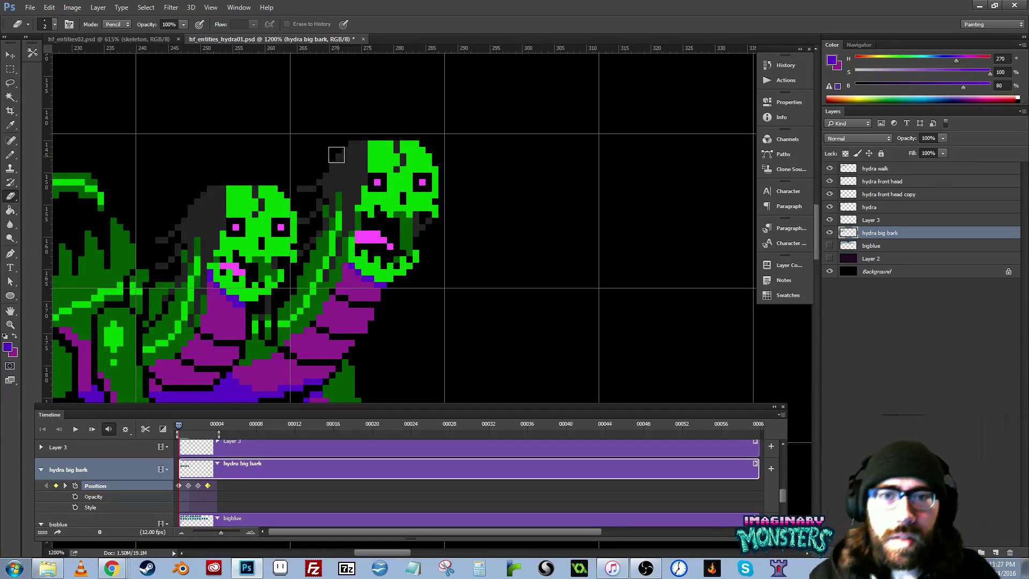
{"action": "left_click_drag", "start_coordinate": [354, 205], "coordinate": [406, 222]}
{"action": "left_click_drag", "start_coordinate": [487, 218], "coordinate": [580, 230]}
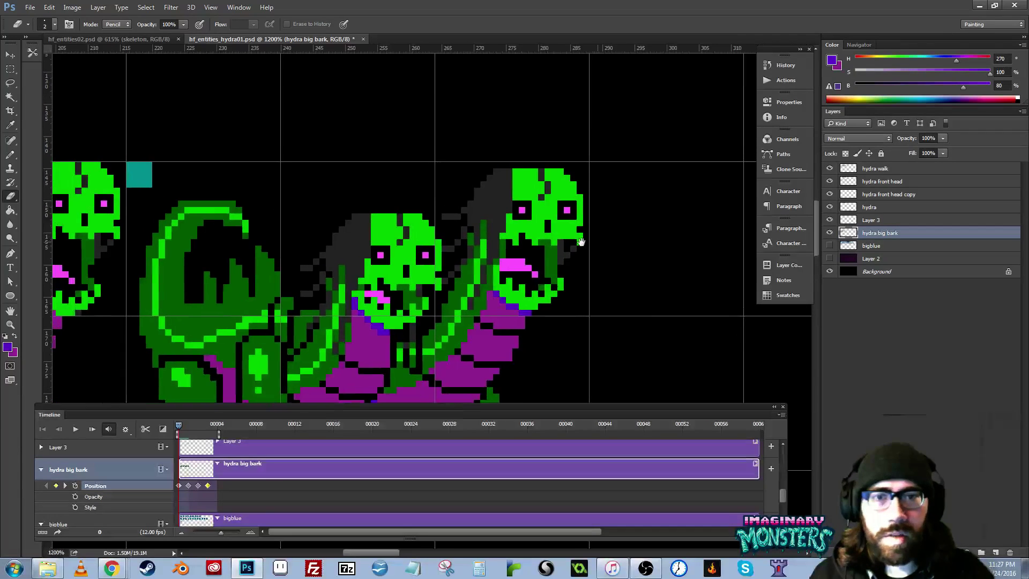
- Check Layer 3's head against the big bark frames and merge Layer 3 down into the hydra big bark layer
{"action": "left_click_drag", "start_coordinate": [392, 187], "coordinate": [568, 210]}
{"action": "left_click_drag", "start_coordinate": [495, 236], "coordinate": [691, 250]}
{"action": "left_click_drag", "start_coordinate": [514, 220], "coordinate": [691, 222]}
{"action": "left_click_drag", "start_coordinate": [493, 233], "coordinate": [635, 228]}
{"action": "left_click_drag", "start_coordinate": [658, 71], "coordinate": [438, 294]}
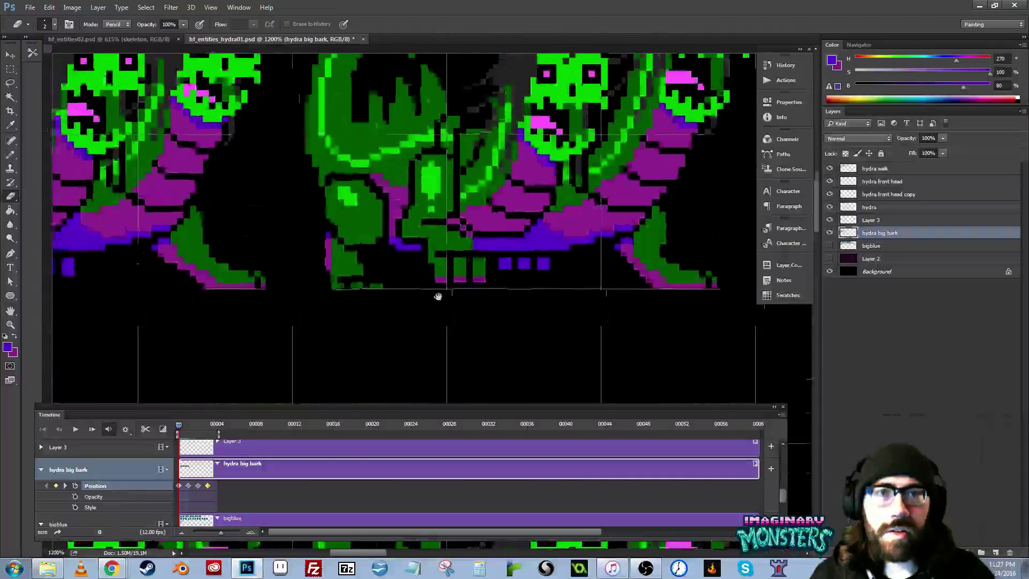
{"action": "mouse_move", "coordinate": [473, 159]}
{"action": "left_mouse_down"}
{"action": "mouse_move", "coordinate": [457, 294]}
{"action": "mouse_move", "coordinate": [297, 289]}
{"action": "left_mouse_up"}
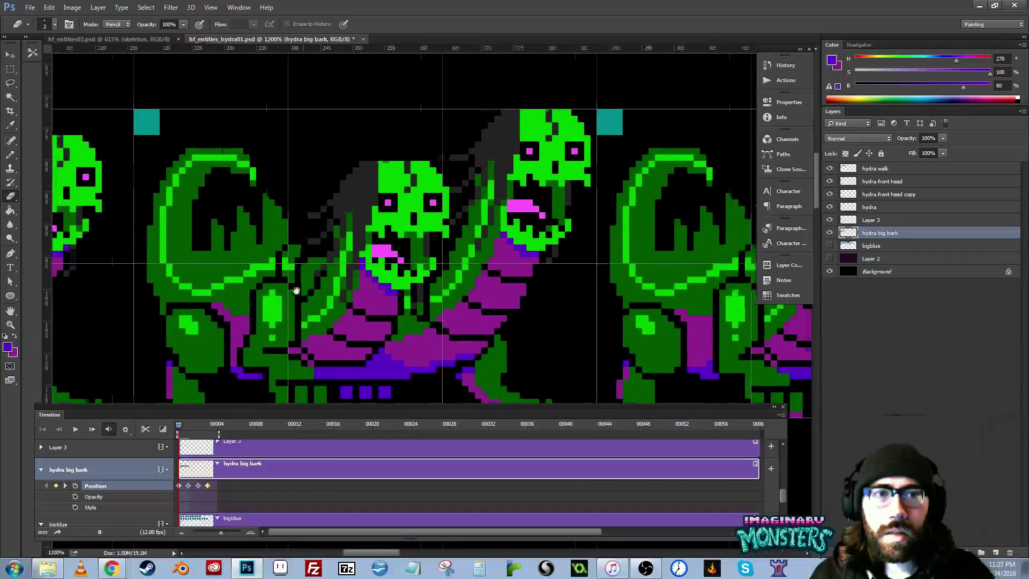
{"action": "mouse_move", "coordinate": [525, 271]}
{"action": "left_mouse_down"}
{"action": "mouse_move", "coordinate": [222, 257]}
{"action": "mouse_move", "coordinate": [215, 215]}
{"action": "mouse_move", "coordinate": [351, 246]}
{"action": "mouse_move", "coordinate": [349, 177]}
{"action": "mouse_move", "coordinate": [360, 182]}
{"action": "left_mouse_up"}
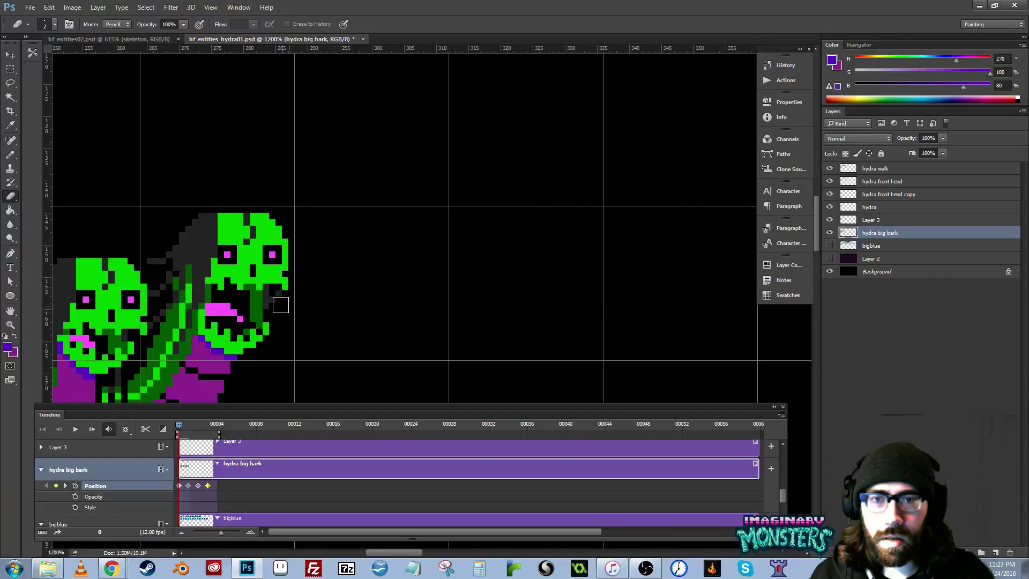
{"action": "left_click", "coordinate": [830, 221]}
{"action": "left_click", "coordinate": [830, 220]}
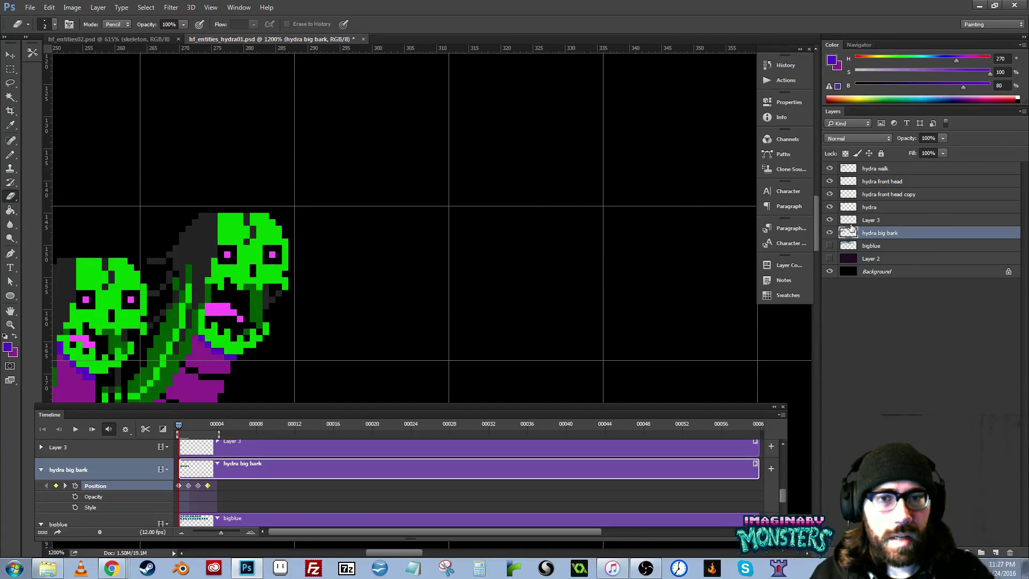
{"action": "left_click", "coordinate": [855, 223]}
{"action": "key", "text": "ctrl+e"}
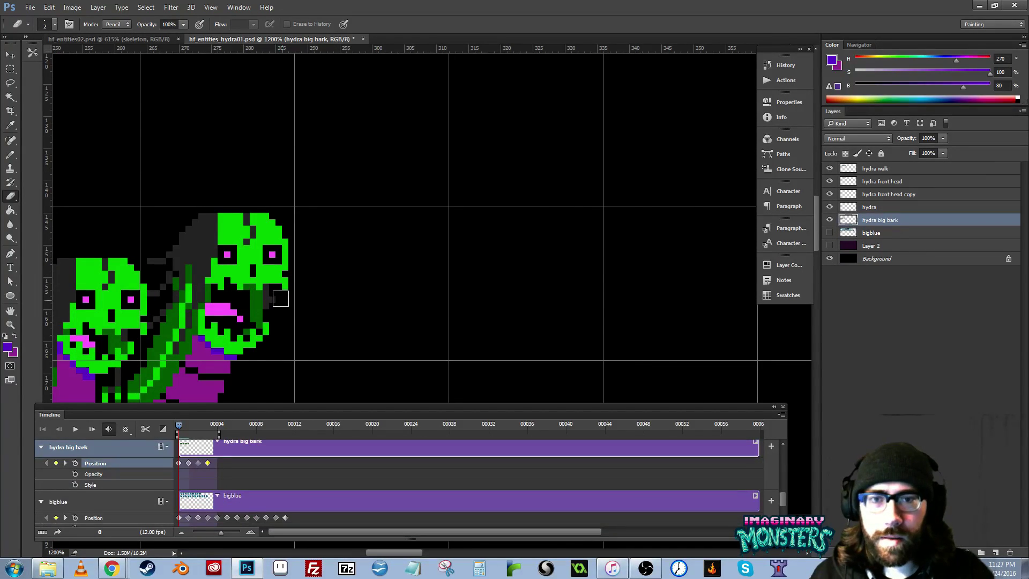
- Review the big bark frames from the fourth back to the first and hide the guides
{"action": "left_click_drag", "start_coordinate": [280, 310], "coordinate": [549, 282]}
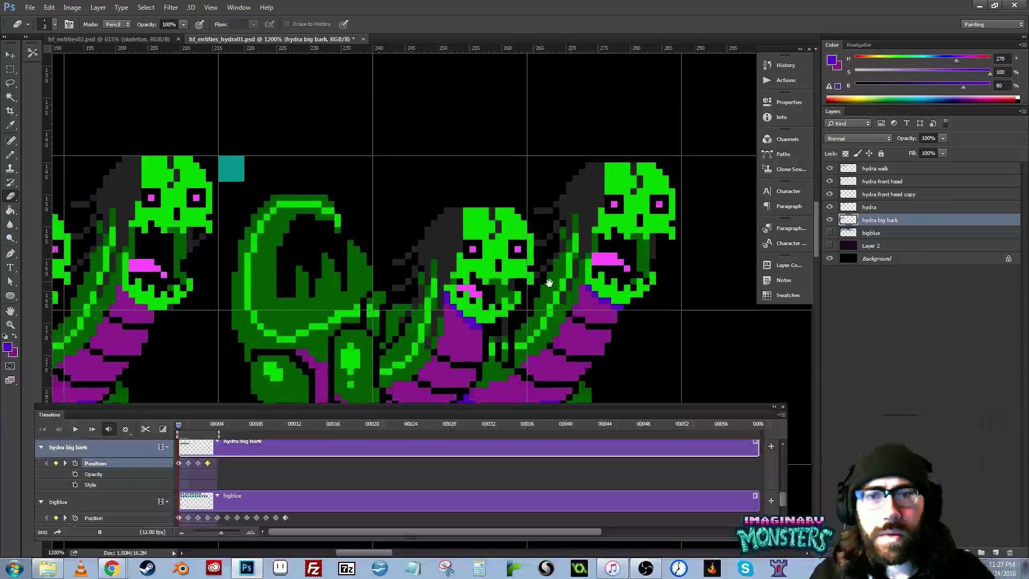
{"action": "left_click_drag", "start_coordinate": [230, 313], "coordinate": [482, 296]}
{"action": "left_click_drag", "start_coordinate": [141, 289], "coordinate": [388, 280]}
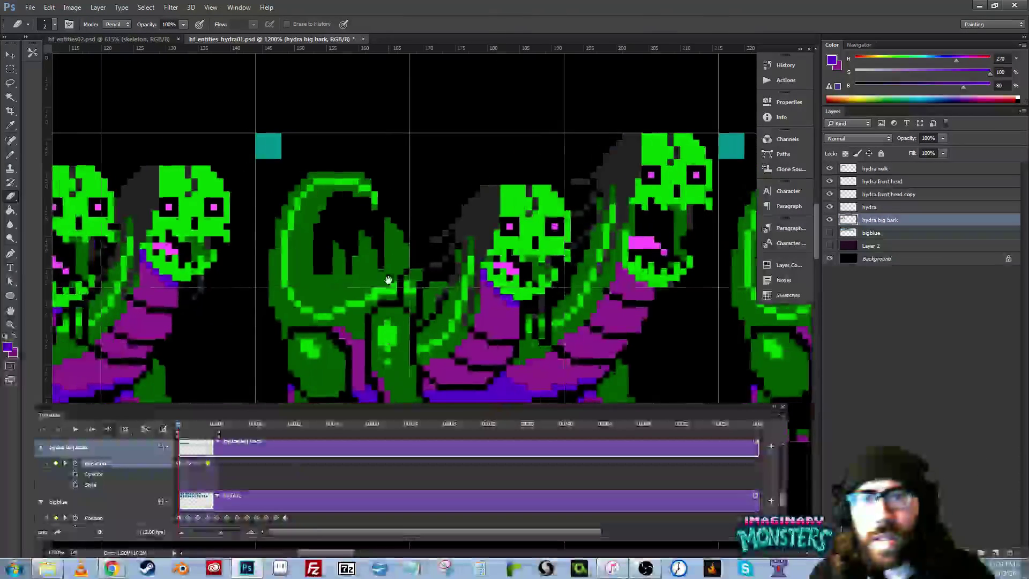
{"action": "left_click_drag", "start_coordinate": [131, 255], "coordinate": [290, 246]}
{"action": "left_click_drag", "start_coordinate": [142, 268], "coordinate": [353, 265]}
{"action": "left_click_drag", "start_coordinate": [209, 277], "coordinate": [402, 276]}
{"action": "key", "text": "z"}
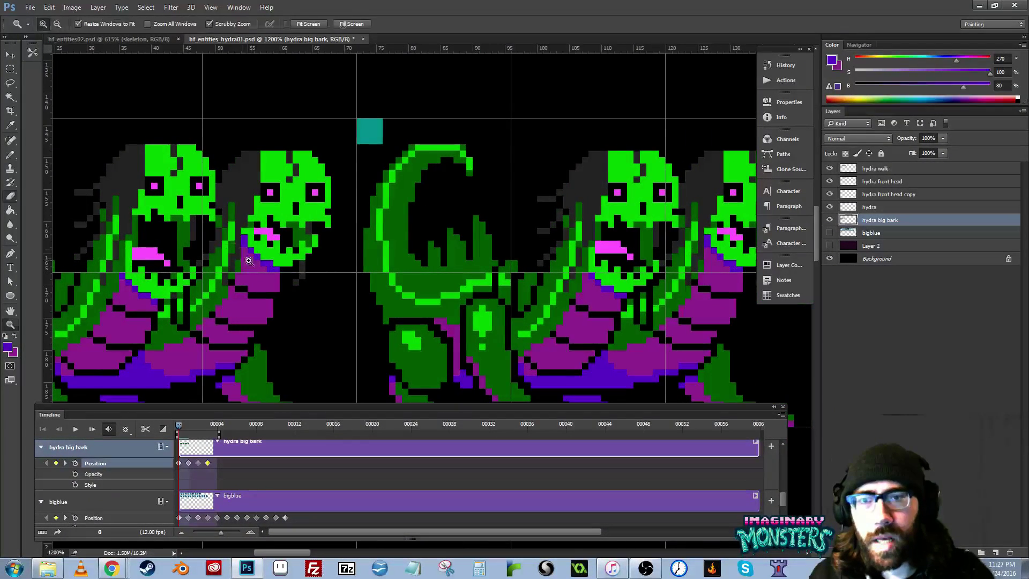
{"action": "left_click", "coordinate": [220, 226], "text": "alt"}
{"action": "left_click", "coordinate": [220, 226], "text": "alt"}
{"action": "key", "text": "ctrl+h"}
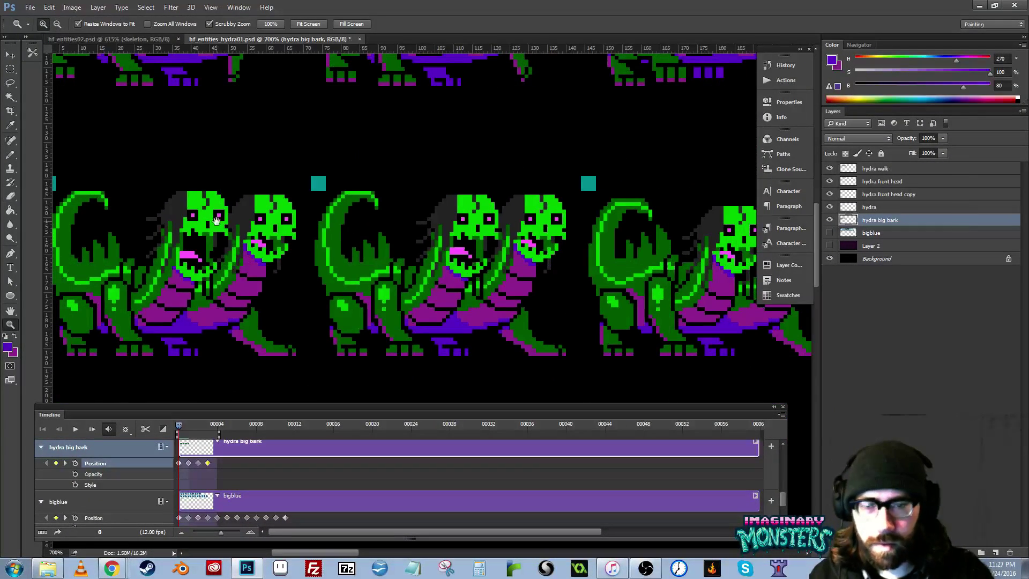
- Play the big bark animation and step through its frames on the timeline to check the motion
{"action": "mouse_move", "coordinate": [312, 254]}
{"action": "left_mouse_down"}
{"action": "mouse_move", "coordinate": [461, 280]}
{"action": "mouse_move", "coordinate": [407, 257]}
{"action": "left_mouse_up"}
{"action": "key", "text": "e"}
{"action": "key", "text": "space"}
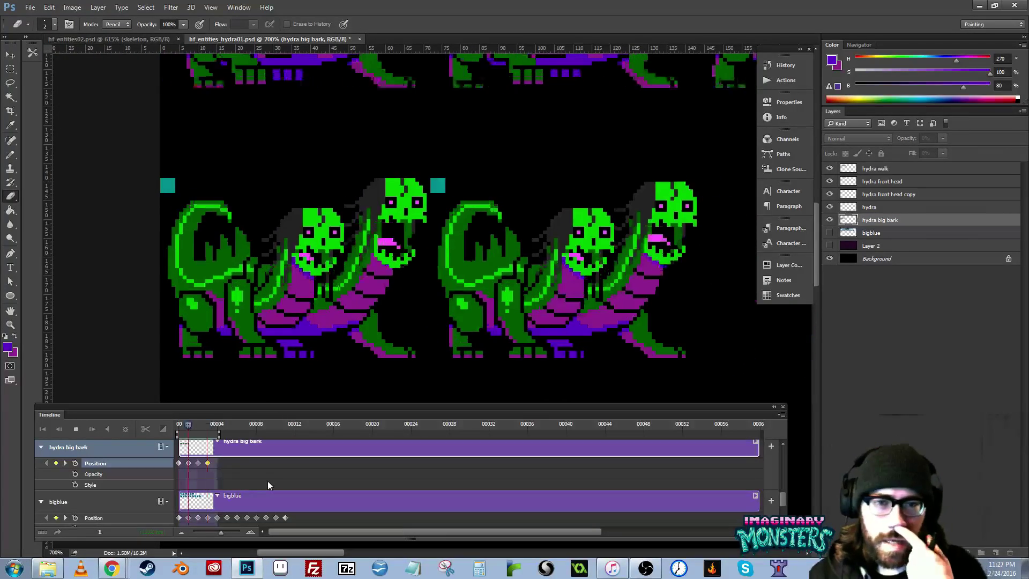
{"action": "key", "text": "space"}
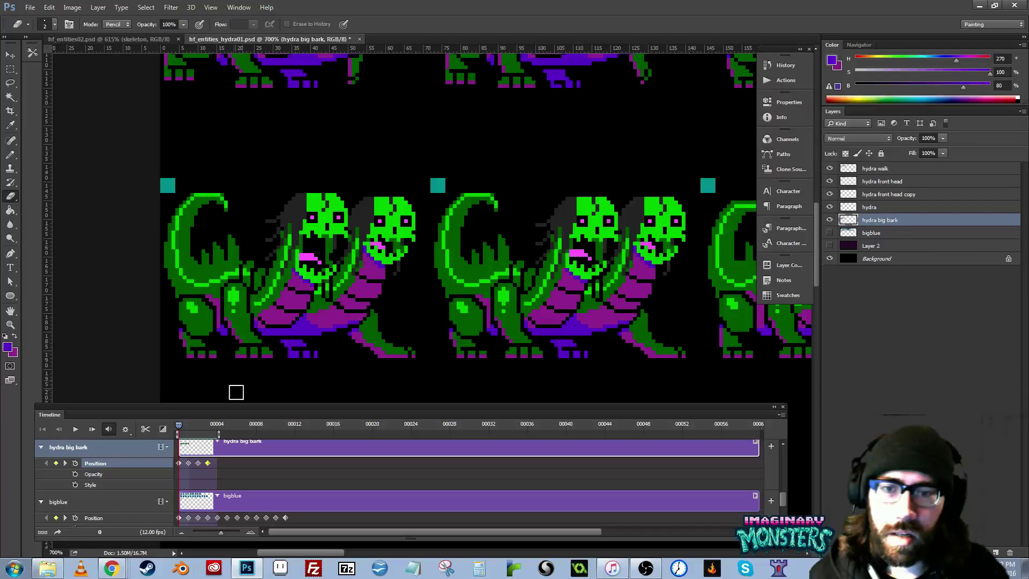
{"action": "left_click", "coordinate": [198, 427]}
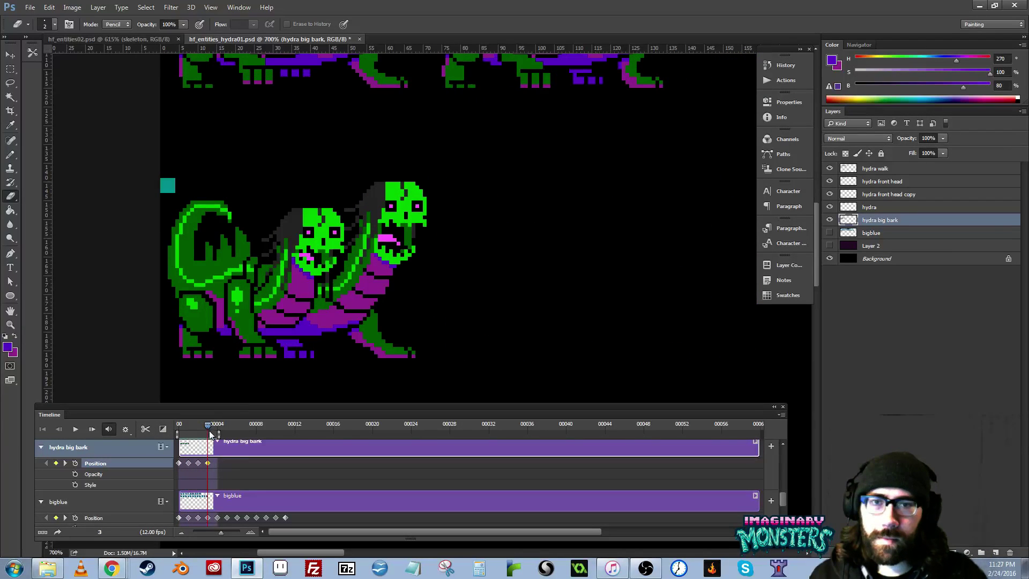
{"action": "mouse_move", "coordinate": [198, 426]}
{"action": "left_mouse_down"}
{"action": "mouse_move", "coordinate": [183, 434]}
{"action": "mouse_move", "coordinate": [213, 433]}
{"action": "mouse_move", "coordinate": [180, 435]}
{"action": "mouse_move", "coordinate": [231, 439]}
{"action": "mouse_move", "coordinate": [192, 441]}
{"action": "mouse_move", "coordinate": [215, 434]}
{"action": "mouse_move", "coordinate": [179, 434]}
{"action": "mouse_move", "coordinate": [215, 431]}
{"action": "mouse_move", "coordinate": [167, 427]}
{"action": "mouse_move", "coordinate": [208, 426]}
{"action": "left_mouse_up"}
{"action": "left_click", "coordinate": [188, 425]}
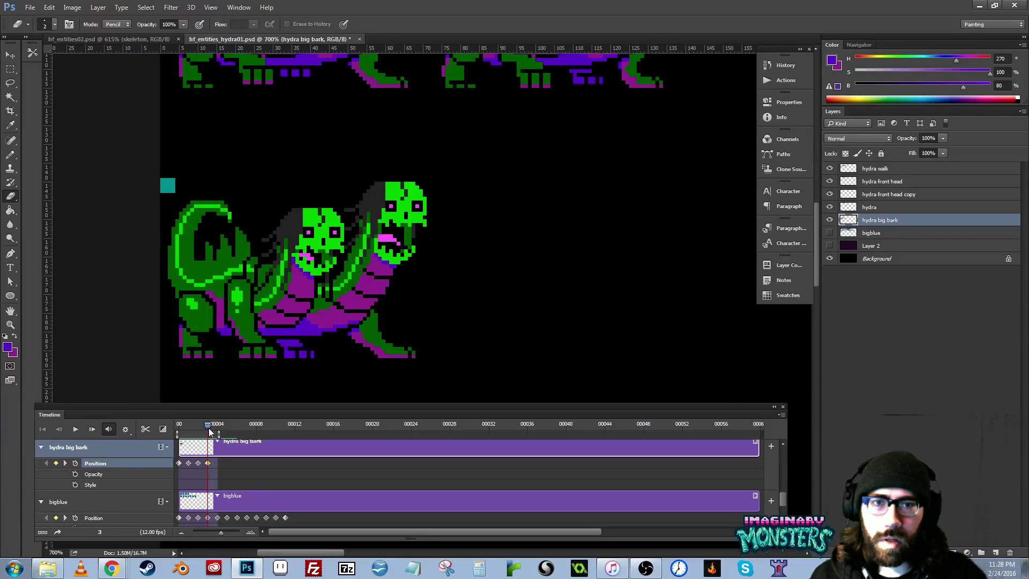
{"action": "key", "text": "space"}
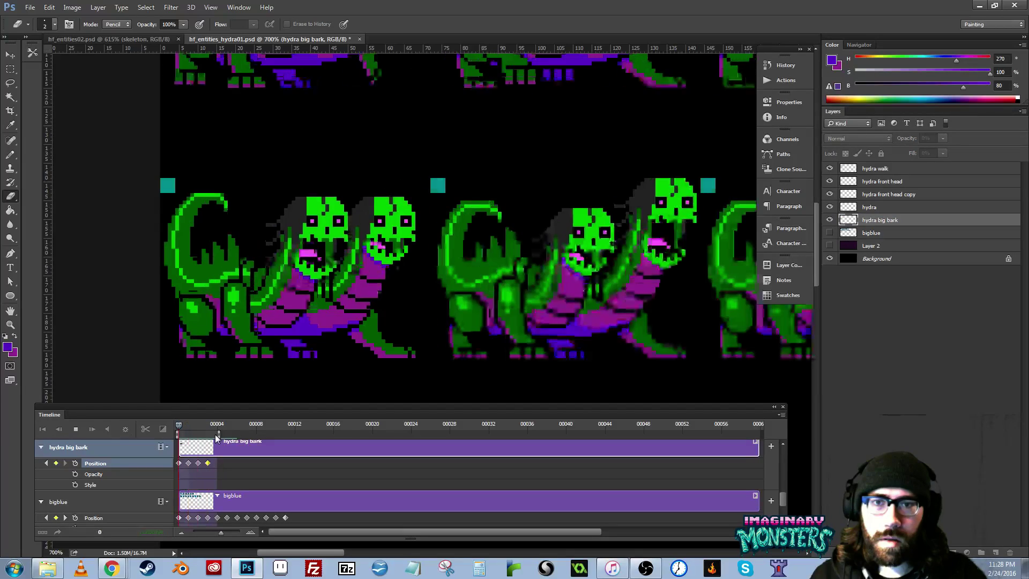
{"action": "key", "text": "space"}
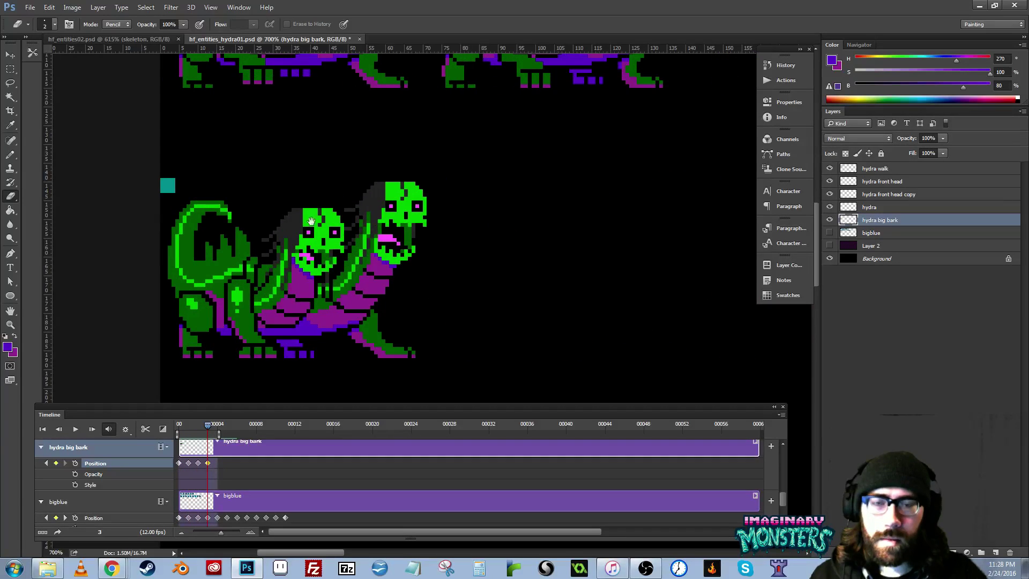
- Return the timeline to its first frame and compare the big bark row with the row above at 400% zoom
{"action": "left_click_drag", "start_coordinate": [388, 242], "coordinate": [325, 295]}
{"action": "key", "text": "z"}
{"action": "left_click", "coordinate": [386, 232], "text": "alt"}
{"action": "left_click", "coordinate": [388, 231], "text": "alt"}
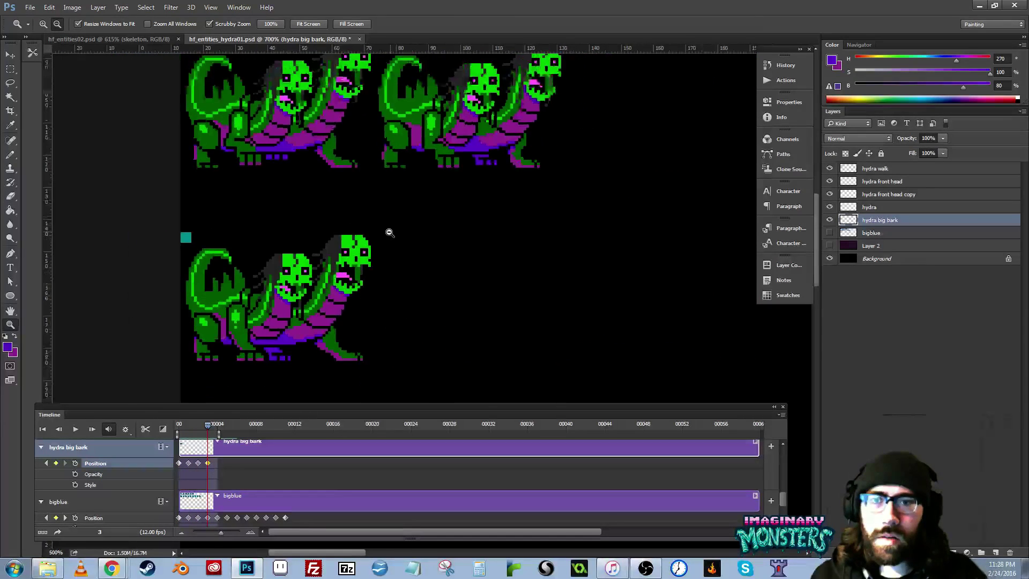
{"action": "left_click", "coordinate": [389, 232], "text": "alt"}
{"action": "left_click_drag", "start_coordinate": [386, 230], "coordinate": [380, 238]}
{"action": "left_click", "coordinate": [180, 424]}
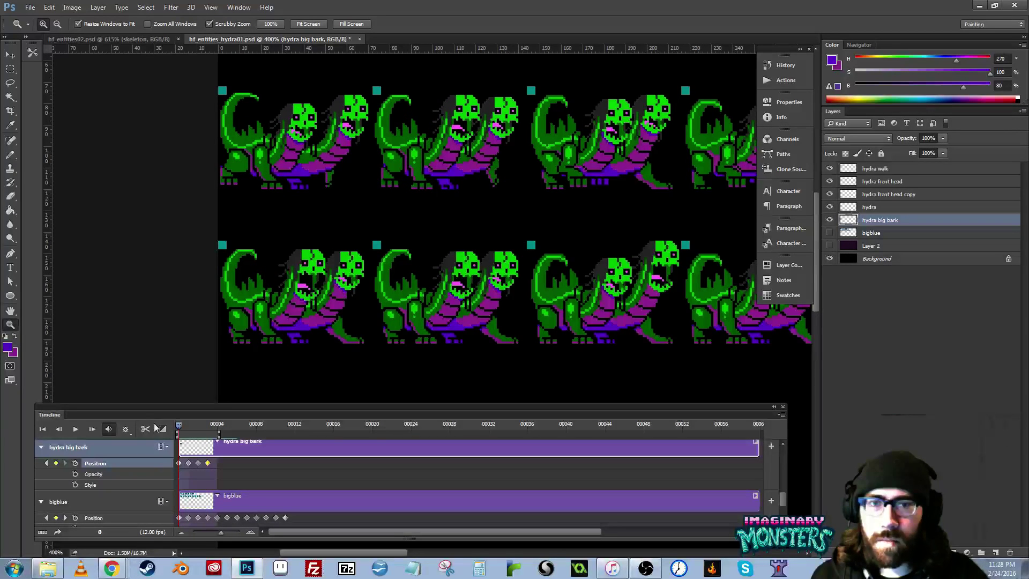
{"action": "left_click_drag", "start_coordinate": [407, 332], "coordinate": [328, 329]}
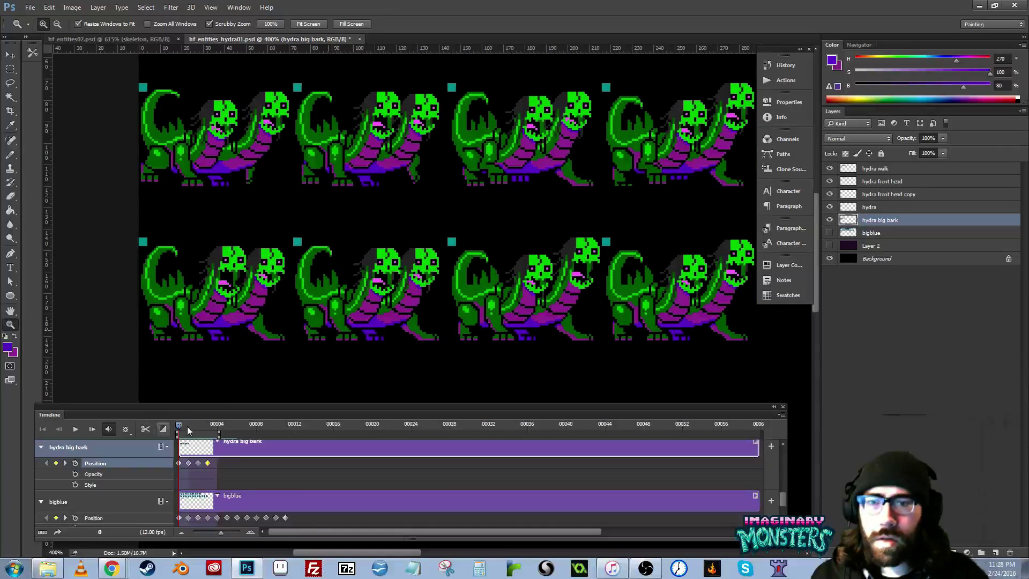
{"action": "mouse_move", "coordinate": [178, 426]}
{"action": "left_mouse_down"}
{"action": "mouse_move", "coordinate": [200, 430]}
{"action": "mouse_move", "coordinate": [175, 430]}
{"action": "left_mouse_up"}
- Lasso and delete the tail, rear body and rear legs of the third big bark frame
{"action": "left_click_drag", "start_coordinate": [504, 323], "coordinate": [340, 292]}
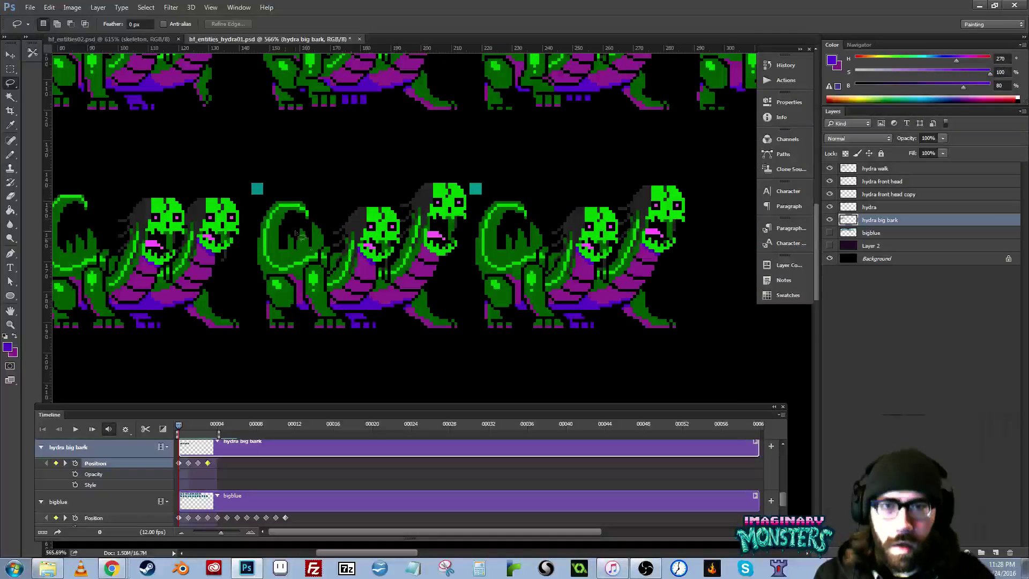
{"action": "key", "text": "l"}
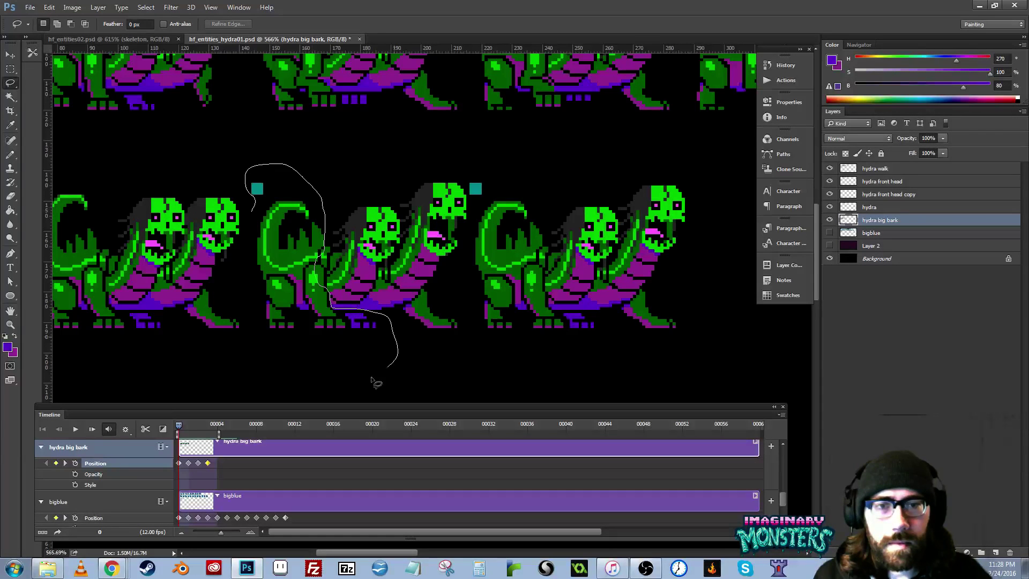
{"action": "mouse_move", "coordinate": [375, 382]}
{"action": "left_mouse_down"}
{"action": "mouse_move", "coordinate": [250, 327]}
{"action": "mouse_move", "coordinate": [252, 210]}
{"action": "left_mouse_up"}
{"action": "key", "text": "Delete"}
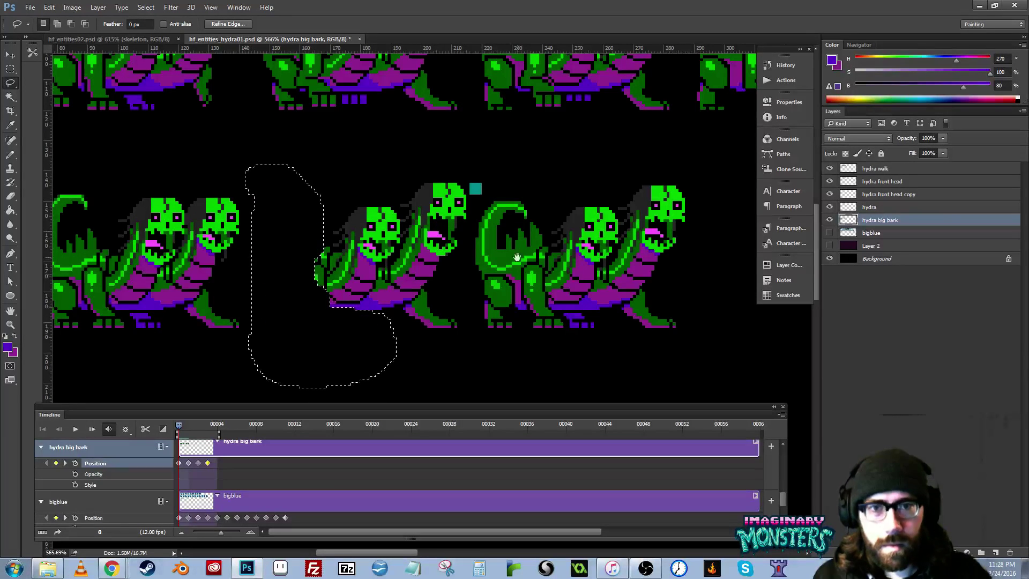
- Delete the tail, rear body and rear legs of the fourth big bark frame, including its teal corner marker, and deselect
{"action": "left_click_drag", "start_coordinate": [517, 258], "coordinate": [430, 252]}
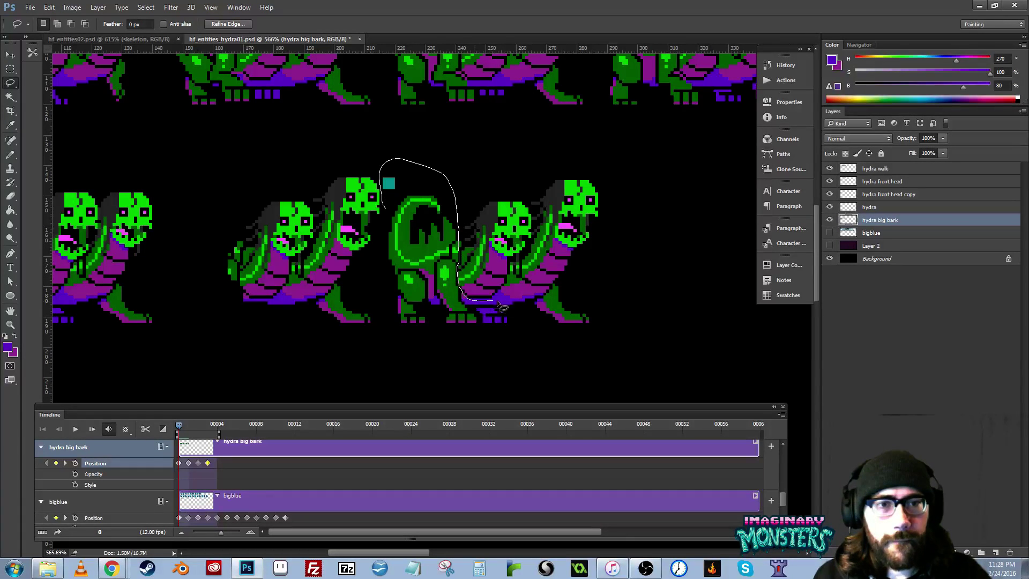
{"action": "mouse_move", "coordinate": [499, 306]}
{"action": "left_mouse_down"}
{"action": "mouse_move", "coordinate": [430, 345]}
{"action": "mouse_move", "coordinate": [403, 347]}
{"action": "mouse_move", "coordinate": [397, 284]}
{"action": "left_mouse_up"}
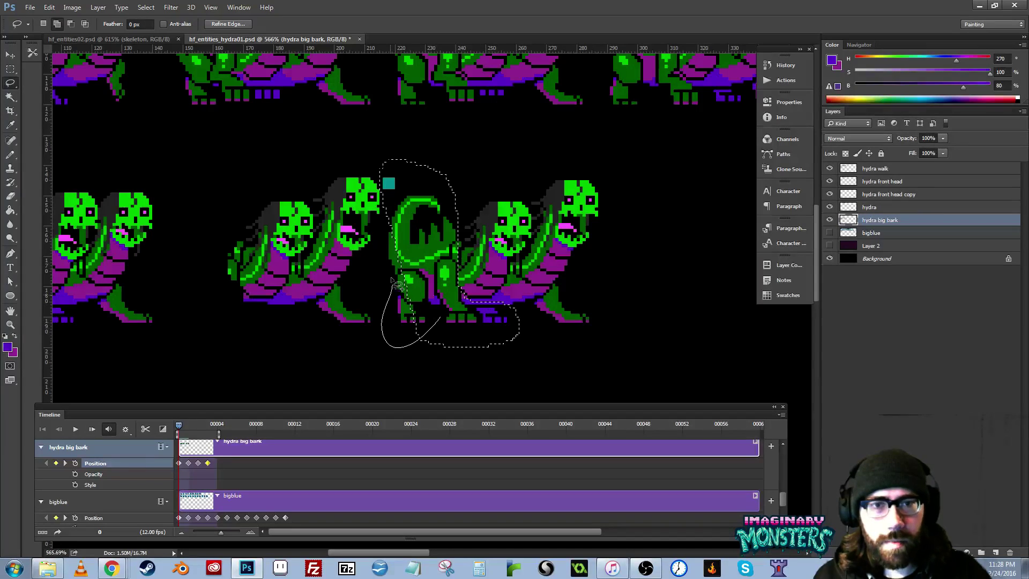
{"action": "left_click_drag", "start_coordinate": [402, 236], "coordinate": [405, 227], "text": "shift"}
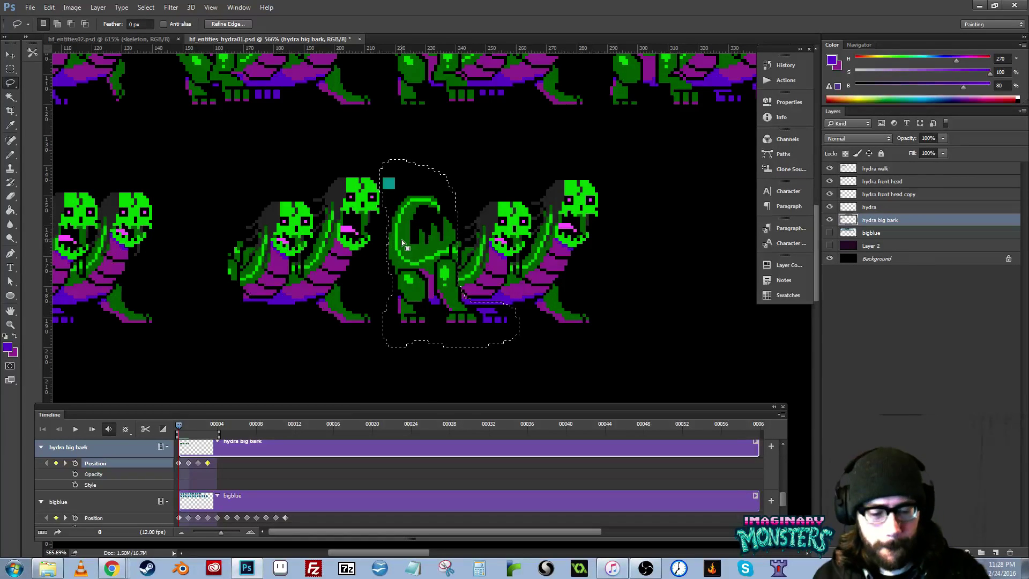
{"action": "key", "text": "Delete"}
{"action": "key", "text": "ctrl+d"}
- Copy the first big bark frame's tail, rear body, legs and teal marker into the third and fourth frames, aligned to the grid
{"action": "scroll", "coordinate": [281, 176], "scroll_direction": "left", "scroll_amount": 10}
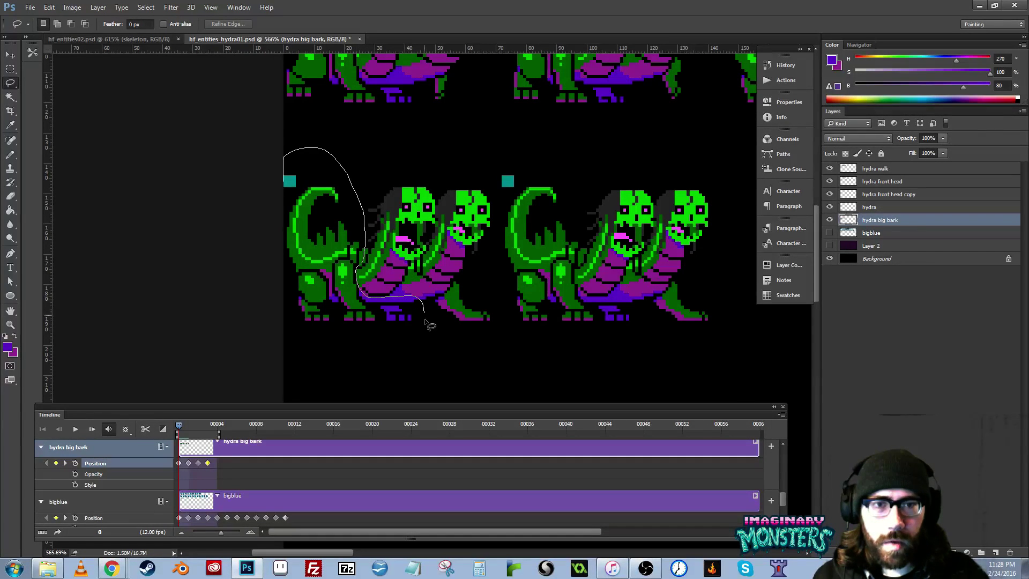
{"action": "left_click_drag", "start_coordinate": [426, 324], "coordinate": [263, 333]}
{"action": "key", "text": "v"}
{"action": "mouse_move", "coordinate": [315, 267]}
{"action": "left_mouse_down"}
{"action": "mouse_move", "coordinate": [614, 266]}
{"action": "mouse_move", "coordinate": [236, 266]}
{"action": "mouse_move", "coordinate": [242, 248]}
{"action": "mouse_move", "coordinate": [544, 262]}
{"action": "left_mouse_up"}
{"action": "key", "text": "ctrl+apostrophe"}
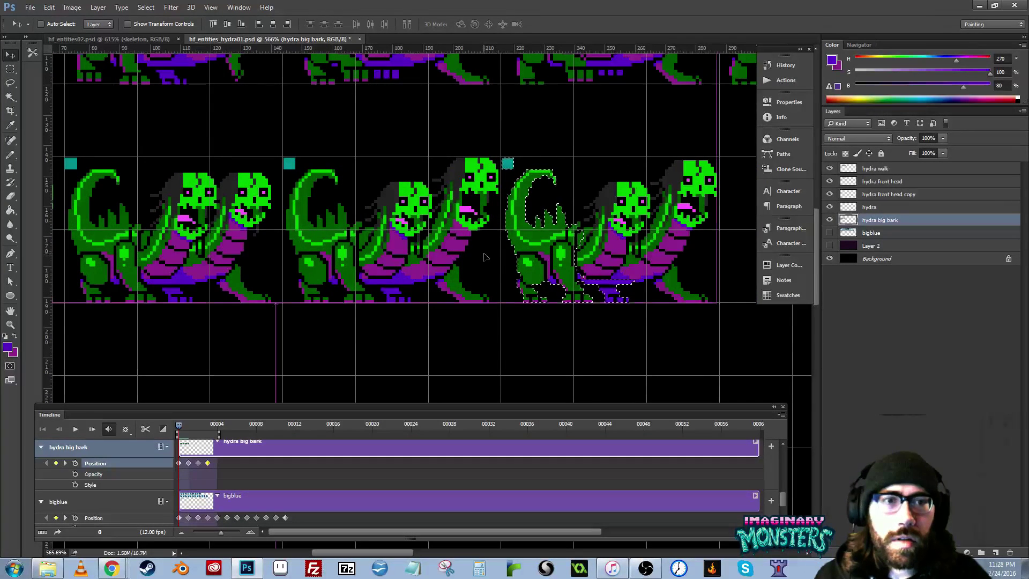
{"action": "key", "text": "ctrl+d"}
{"action": "key", "text": "ctrl+apostrophe"}
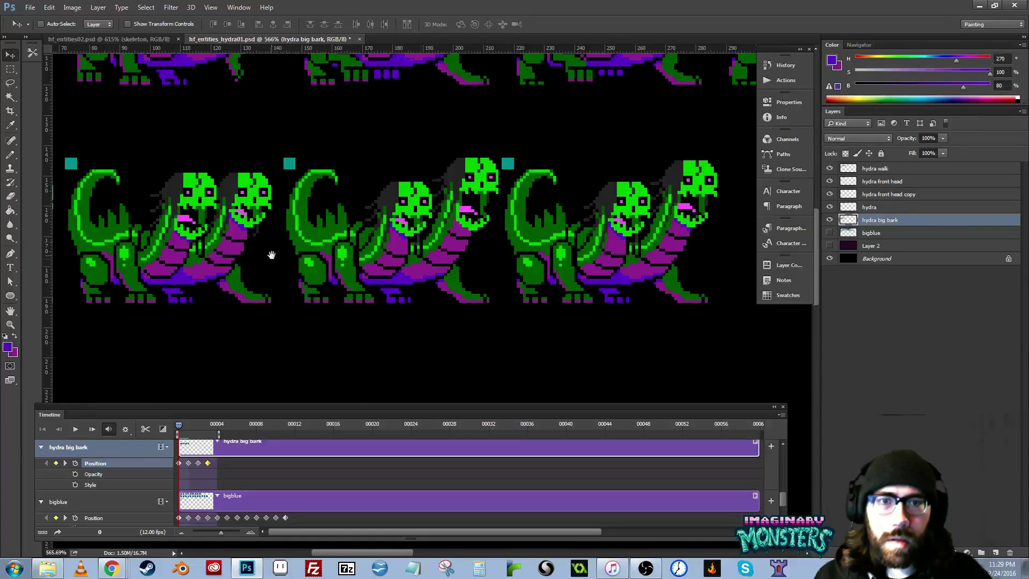
- Extend the bright green highlight by one pixel at the lower end of the third frame's left neck
{"action": "mouse_move", "coordinate": [493, 259]}
{"action": "left_mouse_down"}
{"action": "mouse_move", "coordinate": [602, 264]}
{"action": "mouse_move", "coordinate": [514, 263]}
{"action": "mouse_move", "coordinate": [542, 271]}
{"action": "mouse_move", "coordinate": [386, 282]}
{"action": "mouse_move", "coordinate": [490, 239]}
{"action": "left_mouse_up"}
{"action": "key", "text": "z"}
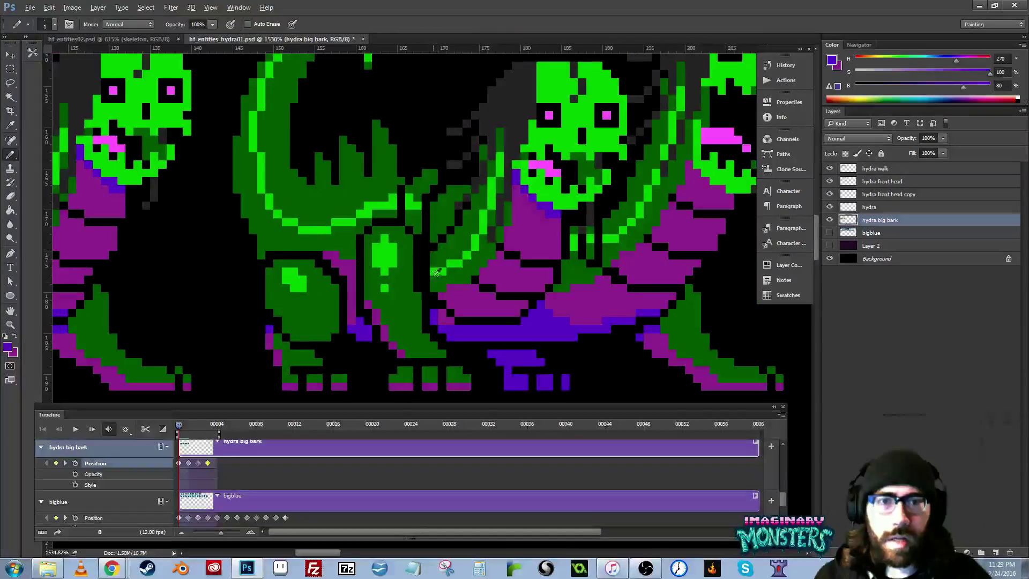
{"action": "key", "text": "b"}
{"action": "left_click", "coordinate": [427, 285], "text": "alt"}
{"action": "left_click", "coordinate": [435, 271], "text": "alt"}
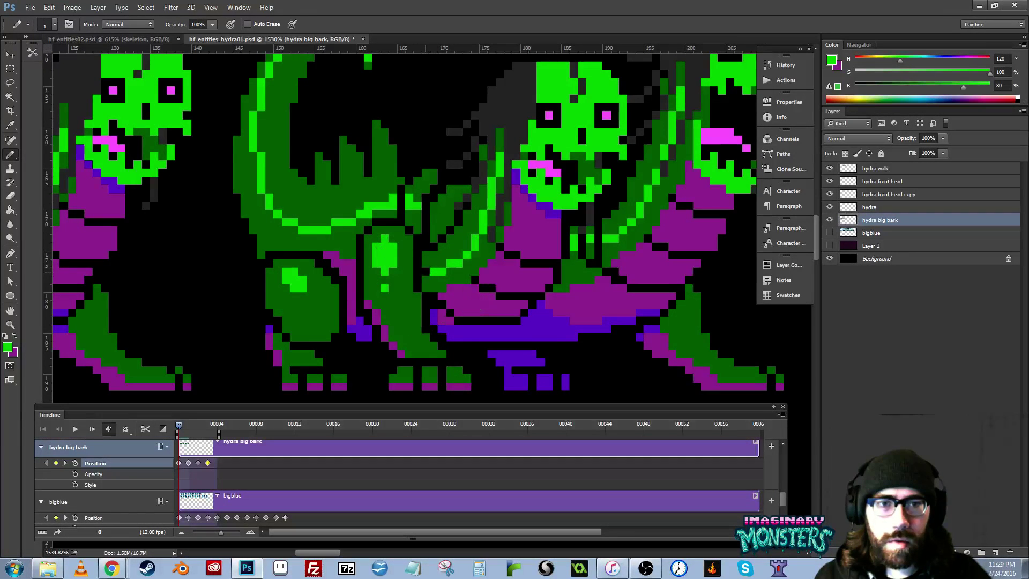
{"action": "left_click", "coordinate": [426, 272]}
- Patch the seam at the base of the fourth frame's left neck with dark green and bright green pixels
{"action": "left_click_drag", "start_coordinate": [529, 267], "coordinate": [417, 272]}
{"action": "left_click", "coordinate": [512, 267], "text": "alt"}
{"action": "left_click", "coordinate": [520, 275]}
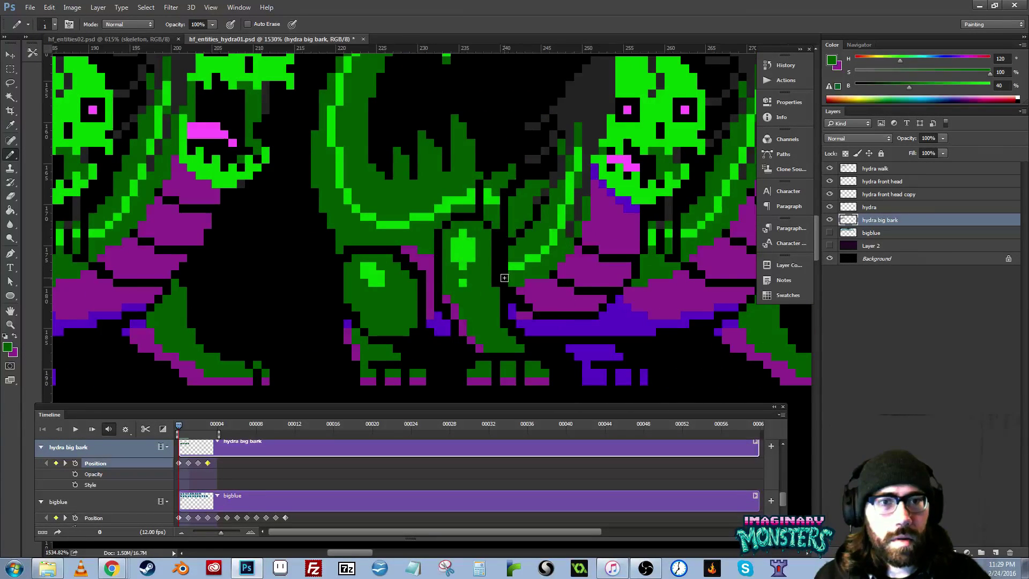
{"action": "left_click", "coordinate": [513, 265], "text": "alt"}
{"action": "left_click", "coordinate": [504, 265]}
{"action": "left_click", "coordinate": [509, 257], "text": "alt"}
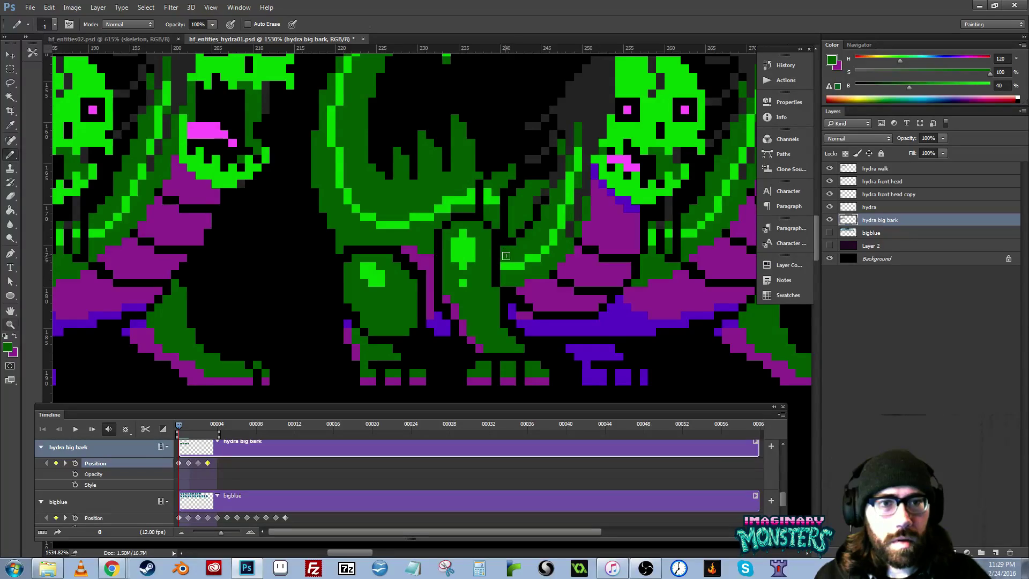
- Play back and scrub the big bark animation to check the replaced rear bodies, ending on the first timeline frame
{"action": "key", "text": "z"}
{"action": "left_click_drag", "start_coordinate": [519, 262], "coordinate": [472, 272]}
{"action": "mouse_move", "coordinate": [181, 247]}
{"action": "left_mouse_down"}
{"action": "mouse_move", "coordinate": [486, 285]}
{"action": "mouse_move", "coordinate": [608, 276]}
{"action": "mouse_move", "coordinate": [350, 255]}
{"action": "left_mouse_up"}
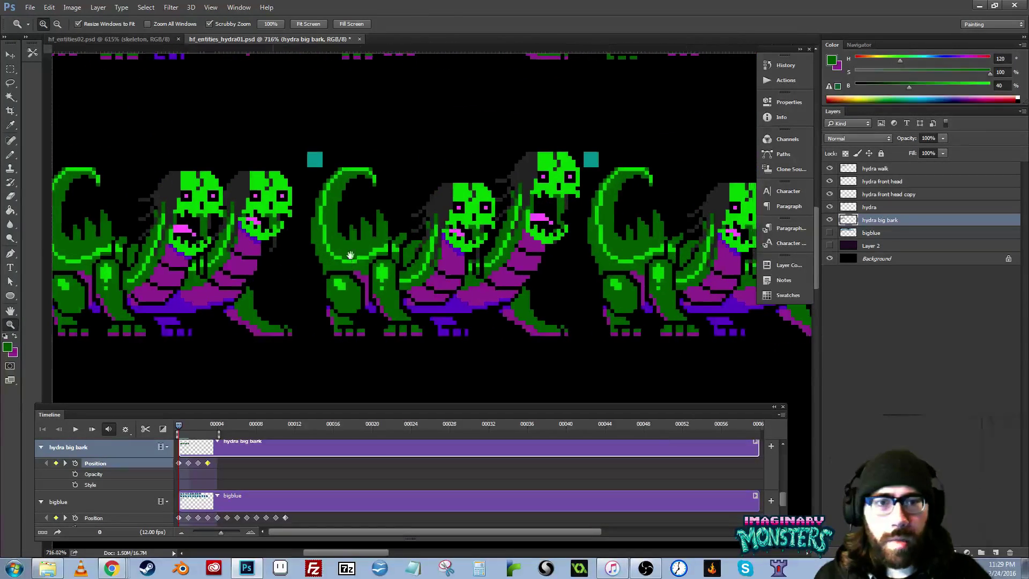
{"action": "key", "text": "b"}
{"action": "scroll", "coordinate": [421, 285], "scroll_direction": "up", "scroll_amount": 3}
{"action": "left_click", "coordinate": [398, 307], "text": "alt"}
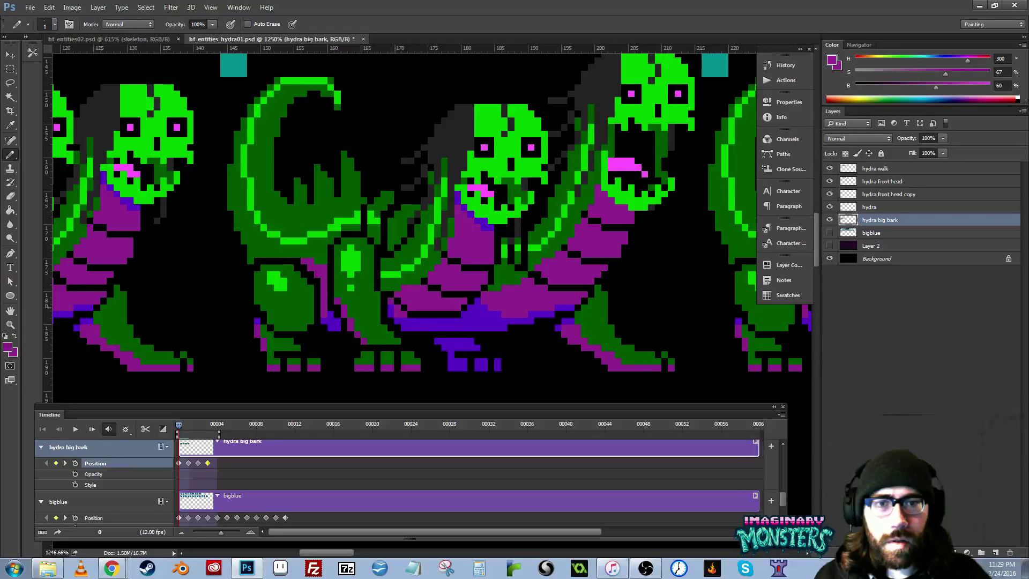
{"action": "key", "text": "space"}
{"action": "key", "text": "space"}
{"action": "left_click_drag", "start_coordinate": [195, 423], "coordinate": [142, 431]}
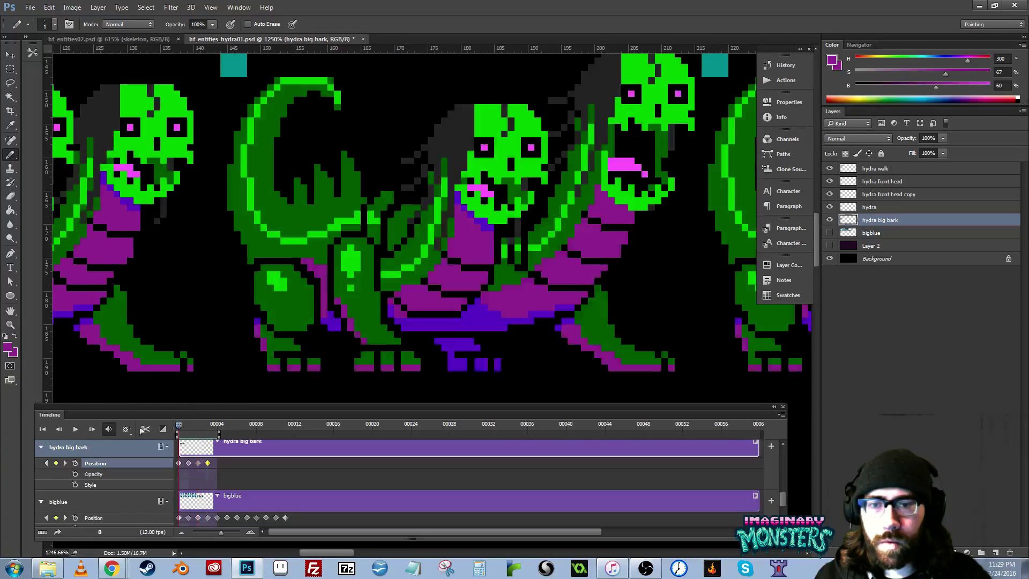
- Examine the neck bases of the third and fourth big bark frames, sampling dark green and purple from them
{"action": "left_click_drag", "start_coordinate": [294, 290], "coordinate": [312, 263]}
{"action": "left_click", "coordinate": [414, 255], "text": "alt"}
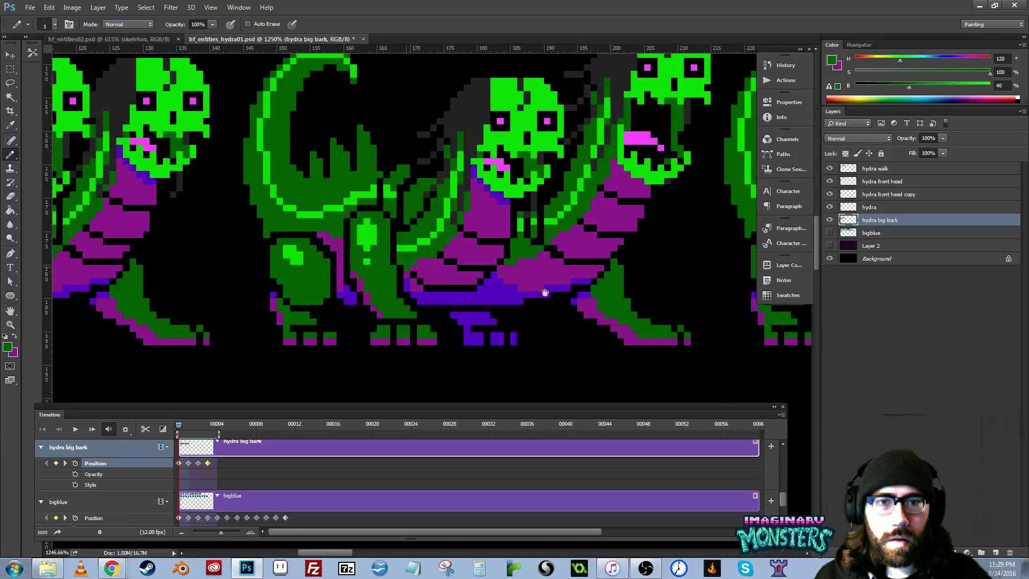
{"action": "left_click_drag", "start_coordinate": [545, 292], "coordinate": [233, 281]}
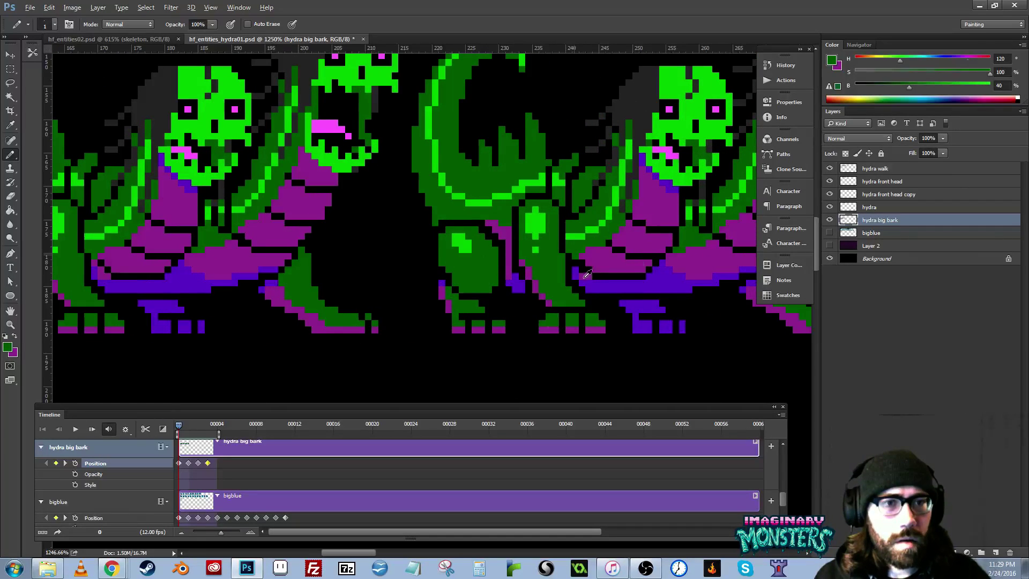
{"action": "left_click", "coordinate": [586, 275], "text": "alt"}
{"action": "left_click_drag", "start_coordinate": [611, 276], "coordinate": [352, 280]}
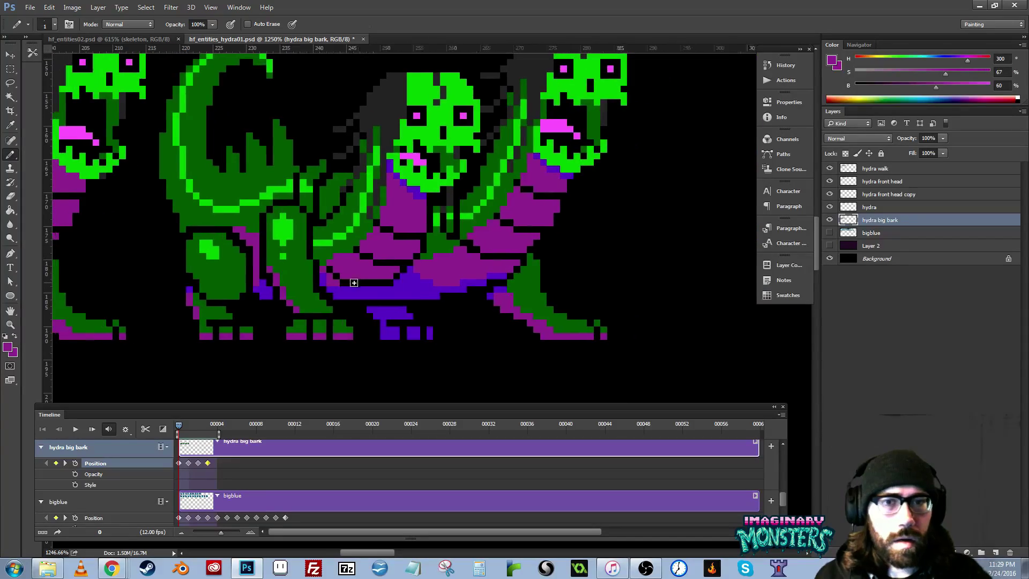
- Play back the big bark animation, examine the row up close and return to the first timeline frame
{"action": "key", "text": "z"}
{"action": "mouse_move", "coordinate": [412, 263]}
{"action": "left_mouse_down"}
{"action": "mouse_move", "coordinate": [326, 290]}
{"action": "mouse_move", "coordinate": [449, 298]}
{"action": "left_mouse_up"}
{"action": "key", "text": "b"}
{"action": "key", "text": "space"}
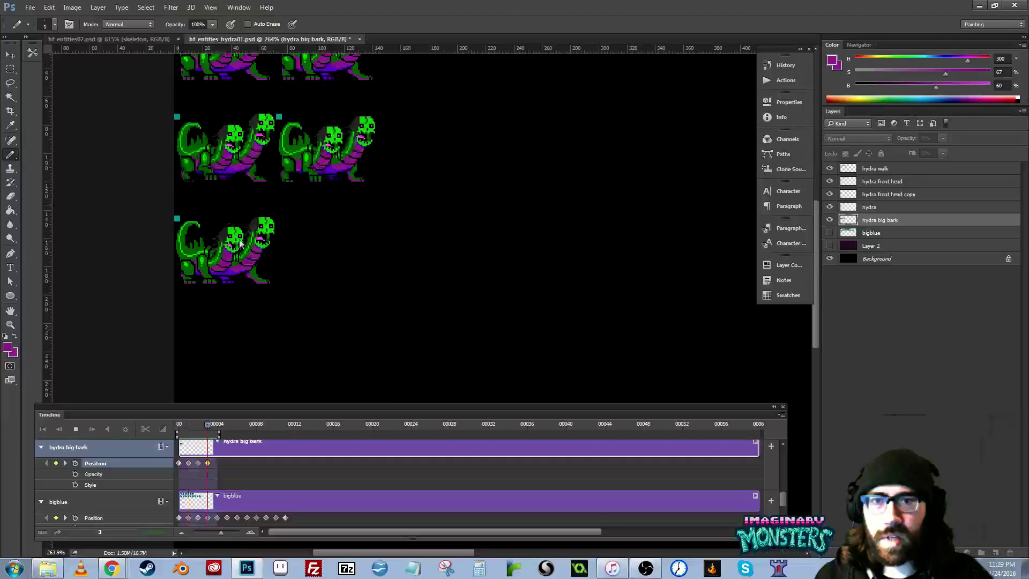
{"action": "key", "text": "space"}
{"action": "key", "text": "z"}
{"action": "left_click_drag", "start_coordinate": [228, 260], "coordinate": [259, 248]}
{"action": "scroll", "coordinate": [230, 265], "scroll_direction": "up", "scroll_amount": 2}
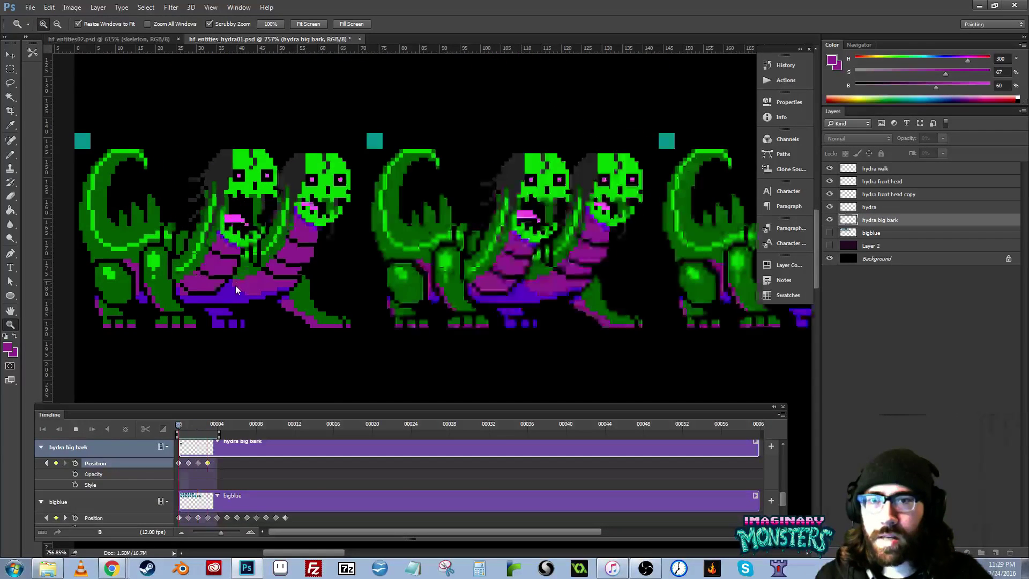
{"action": "left_click", "coordinate": [178, 425]}
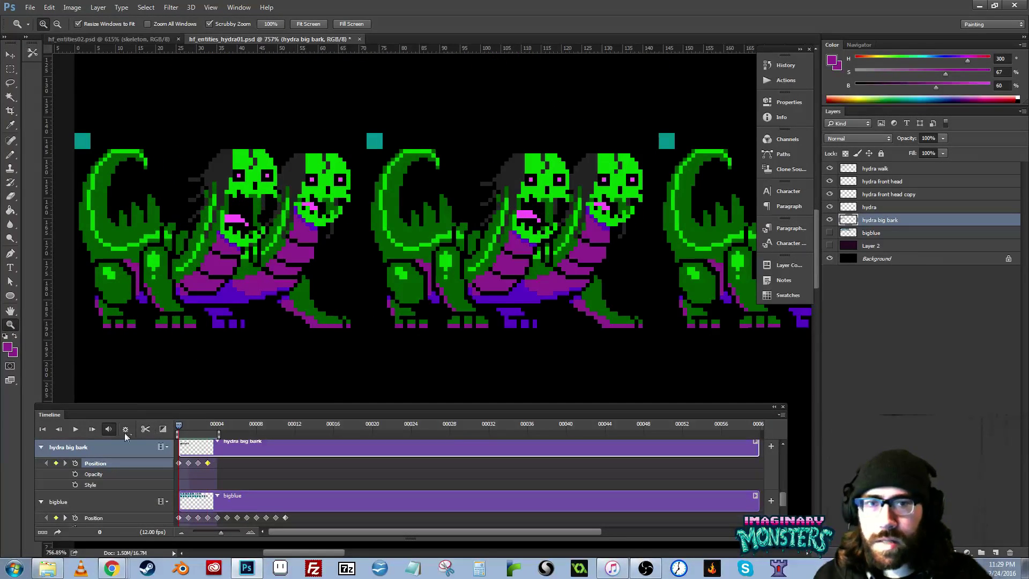
- Compare neighbouring big bark frames by playing and scrubbing between the first and third timeline frames
{"action": "left_click_drag", "start_coordinate": [367, 281], "coordinate": [333, 300]}
{"action": "key", "text": "e"}
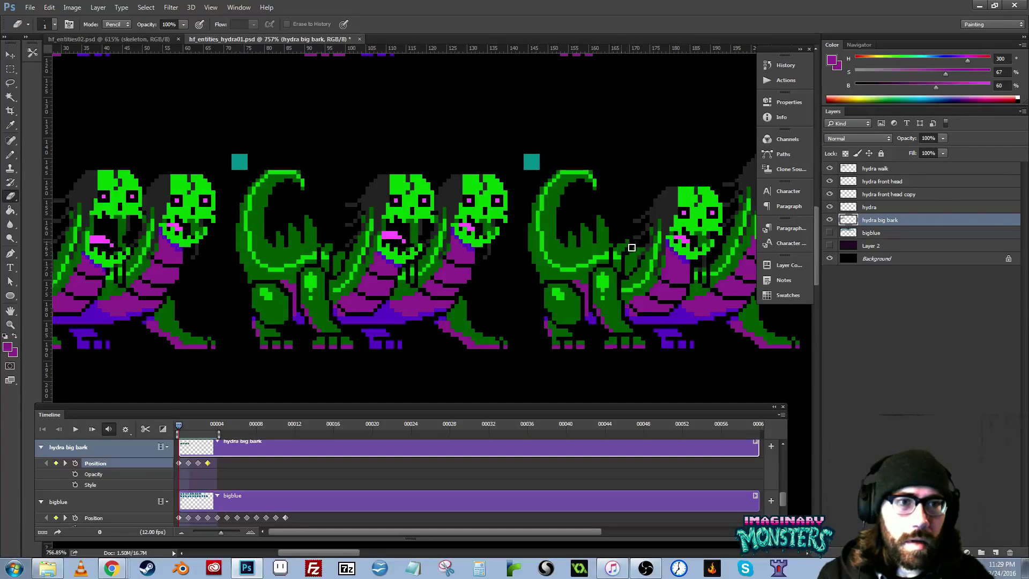
{"action": "left_click_drag", "start_coordinate": [633, 250], "coordinate": [660, 242]}
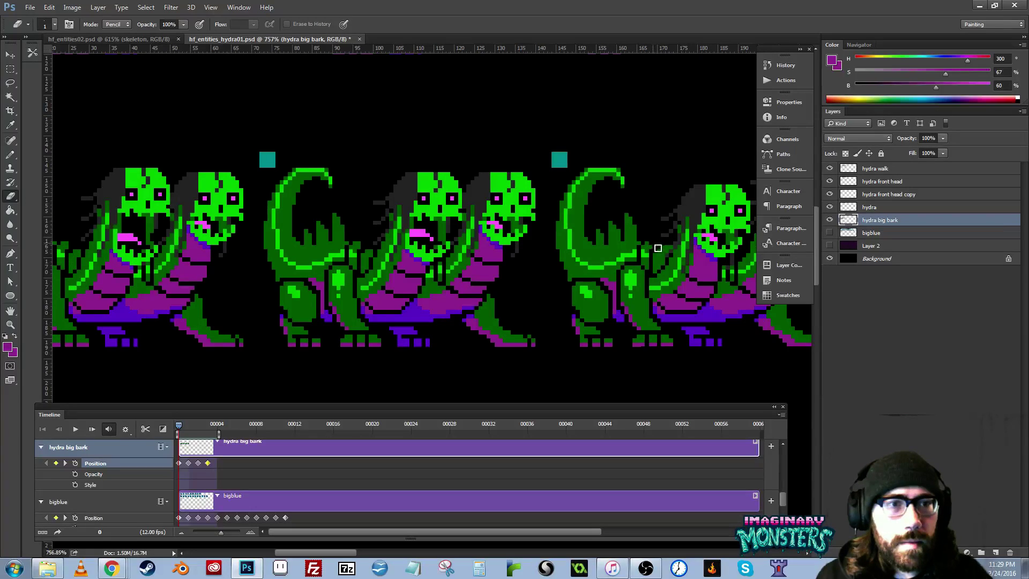
{"action": "key", "text": "space"}
{"action": "left_click_drag", "start_coordinate": [208, 424], "coordinate": [117, 425]}
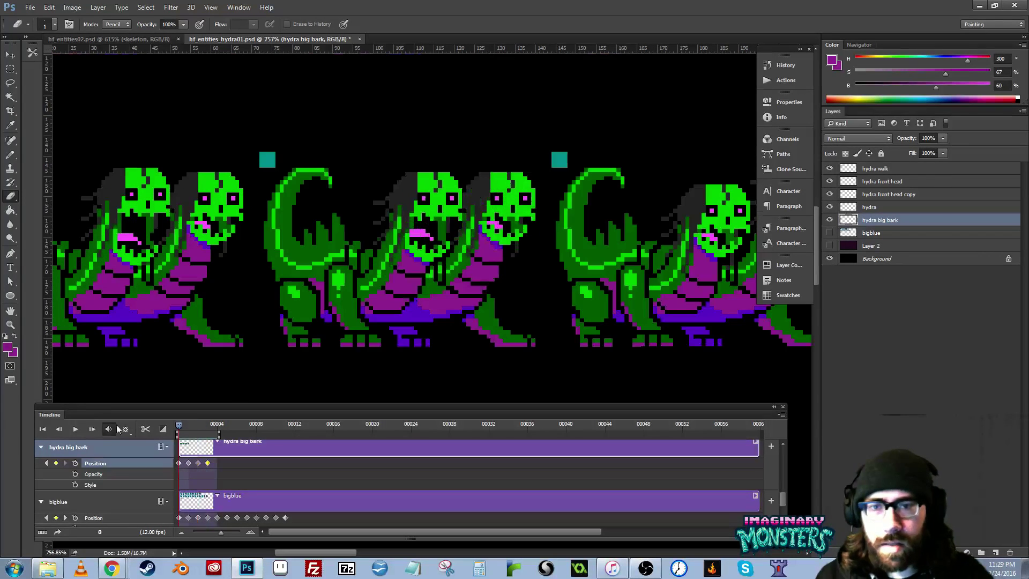
{"action": "left_click_drag", "start_coordinate": [692, 277], "coordinate": [529, 286]}
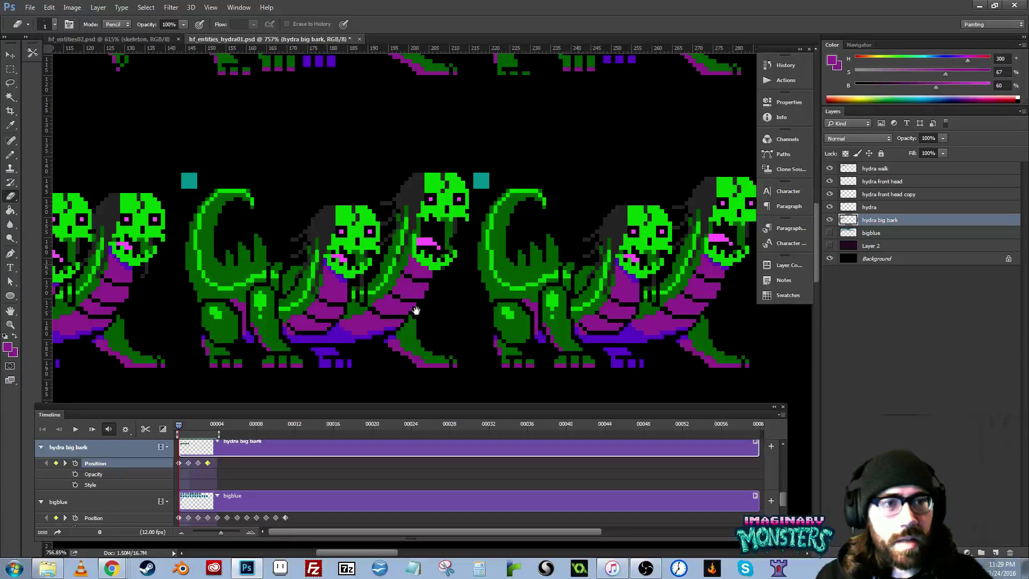
{"action": "left_click_drag", "start_coordinate": [416, 311], "coordinate": [512, 319]}
{"action": "key", "text": "space"}
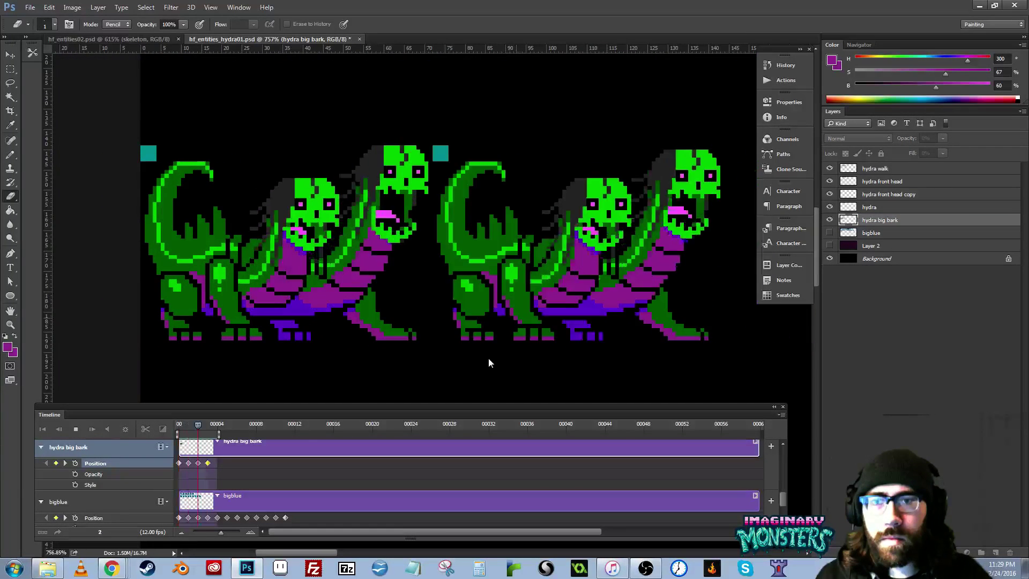
{"action": "key", "text": "space"}
{"action": "mouse_move", "coordinate": [194, 427]}
{"action": "left_mouse_down"}
{"action": "mouse_move", "coordinate": [184, 427]}
{"action": "mouse_move", "coordinate": [199, 436]}
{"action": "left_mouse_up"}
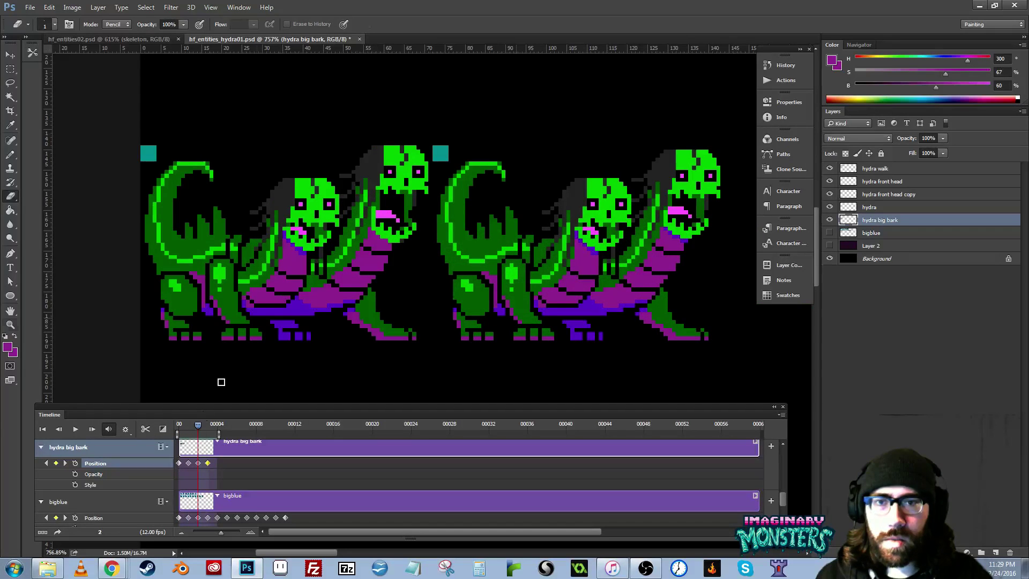
{"action": "left_click_drag", "start_coordinate": [272, 242], "coordinate": [322, 244]}
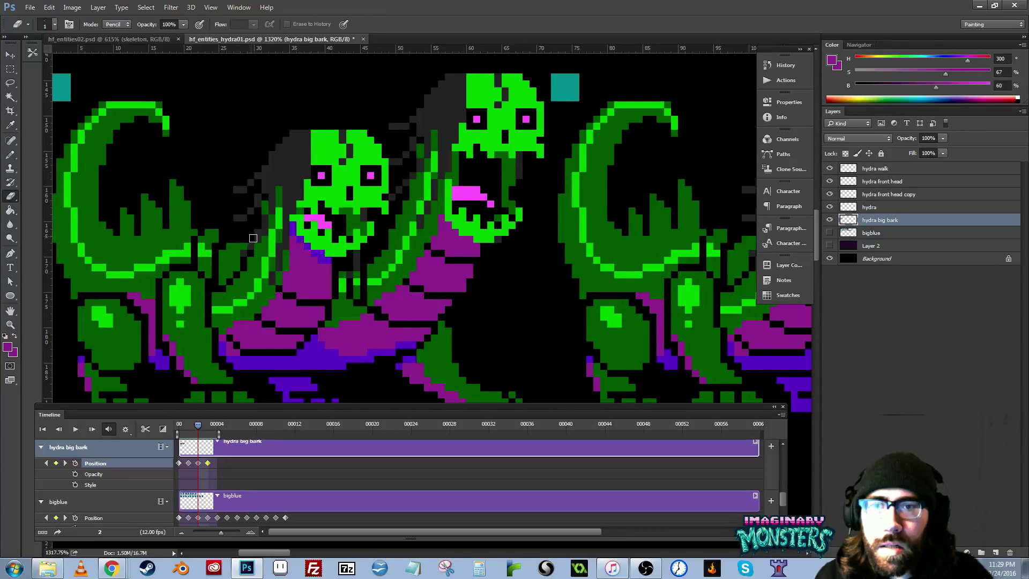
{"action": "left_click_drag", "start_coordinate": [197, 424], "coordinate": [149, 429]}
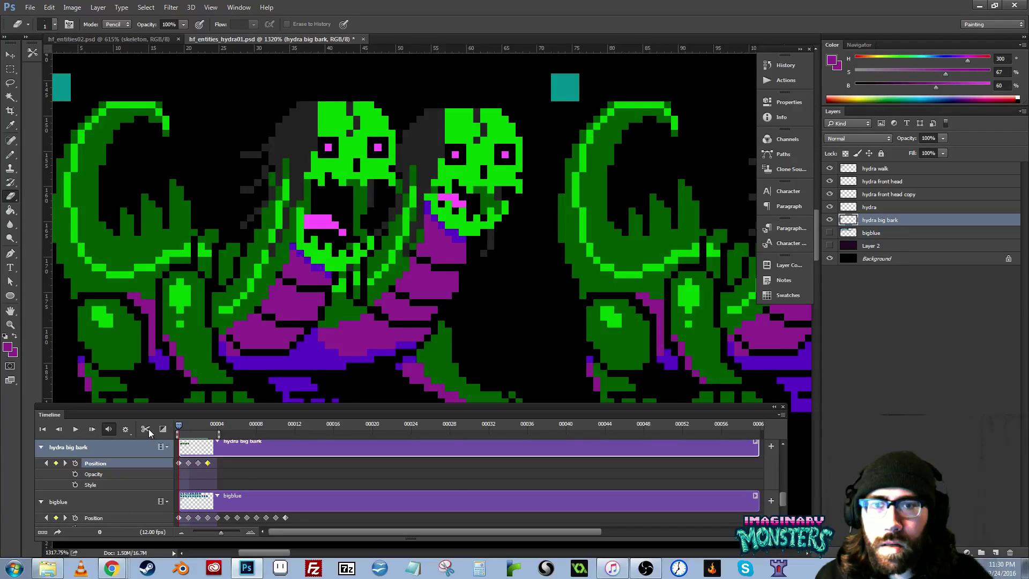
- Sample the bright green neck highlight and inspect the necks and bodies along the big bark row
{"action": "mouse_move", "coordinate": [263, 226]}
{"action": "left_mouse_down"}
{"action": "mouse_move", "coordinate": [275, 359]}
{"action": "mouse_move", "coordinate": [287, 225]}
{"action": "mouse_move", "coordinate": [267, 214]}
{"action": "left_mouse_up"}
{"action": "key", "text": "b"}
{"action": "left_click", "coordinate": [231, 300], "text": "alt"}
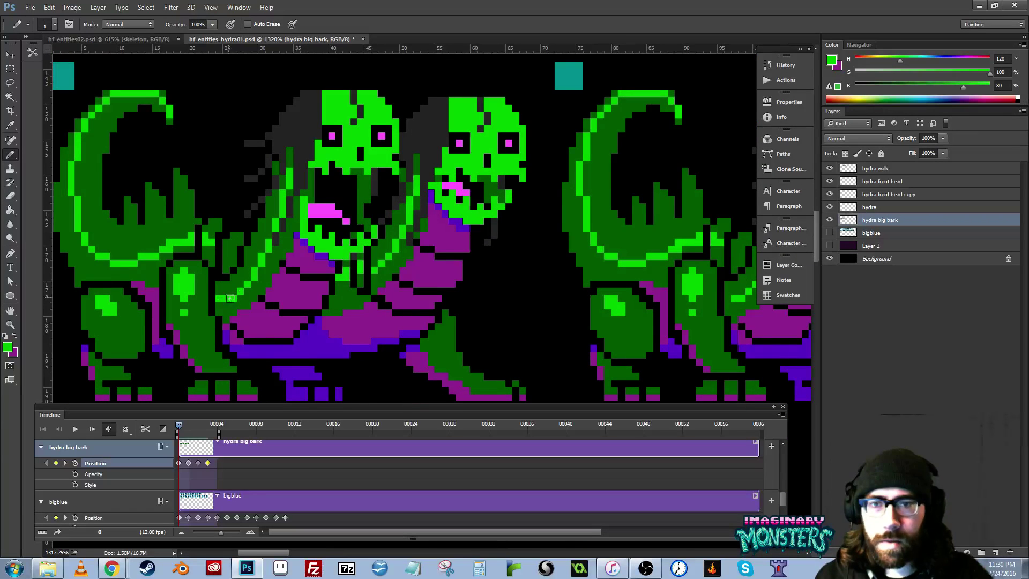
{"action": "scroll", "coordinate": [397, 309], "scroll_direction": "right", "scroll_amount": 3}
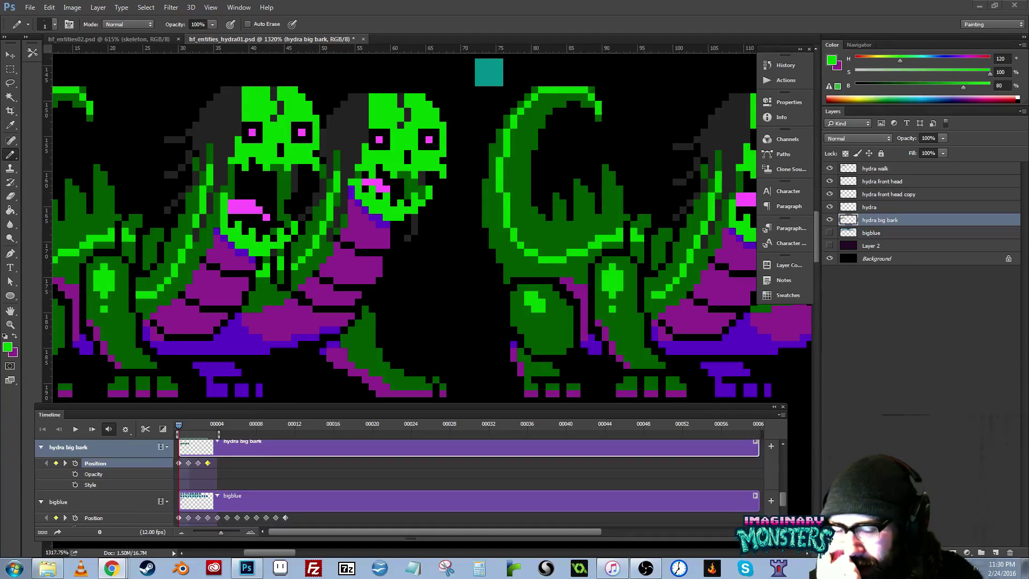
{"action": "left_click_drag", "start_coordinate": [465, 287], "coordinate": [295, 285]}
{"action": "left_click_drag", "start_coordinate": [380, 292], "coordinate": [372, 290]}
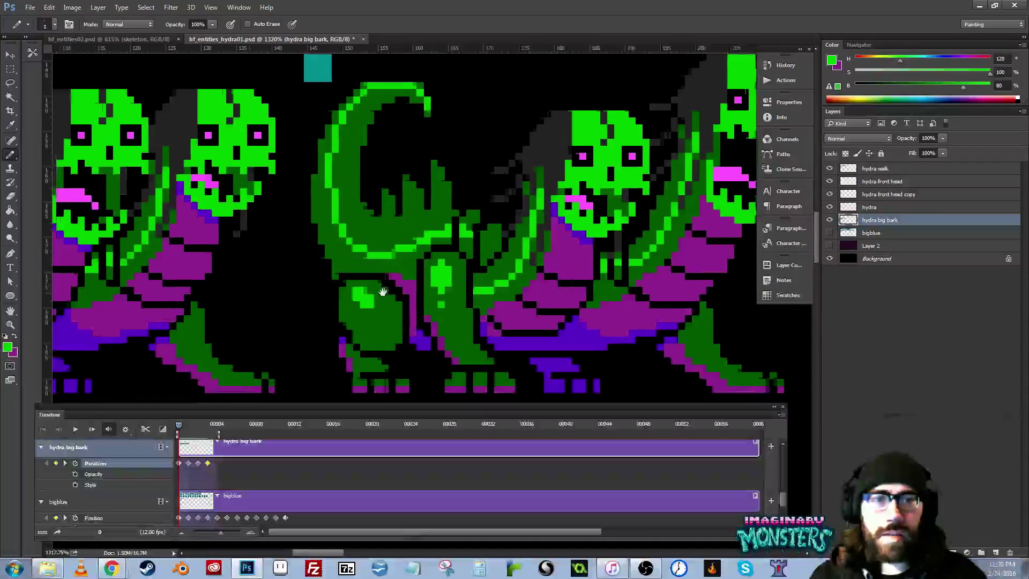
{"action": "left_click_drag", "start_coordinate": [447, 281], "coordinate": [482, 305]}
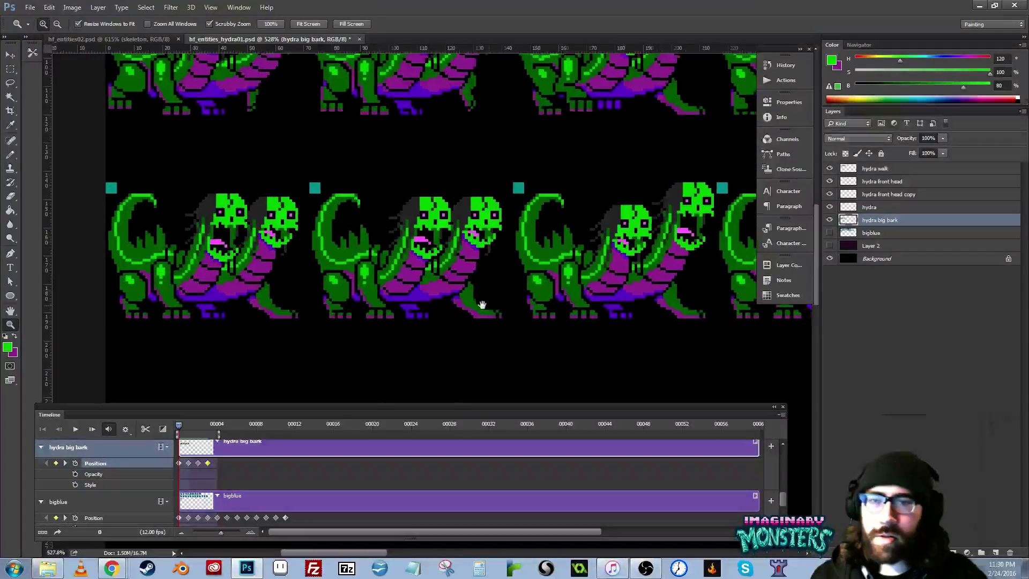
{"action": "mouse_move", "coordinate": [184, 429]}
{"action": "left_mouse_down"}
{"action": "mouse_move", "coordinate": [209, 431]}
{"action": "mouse_move", "coordinate": [166, 432]}
{"action": "left_mouse_up"}
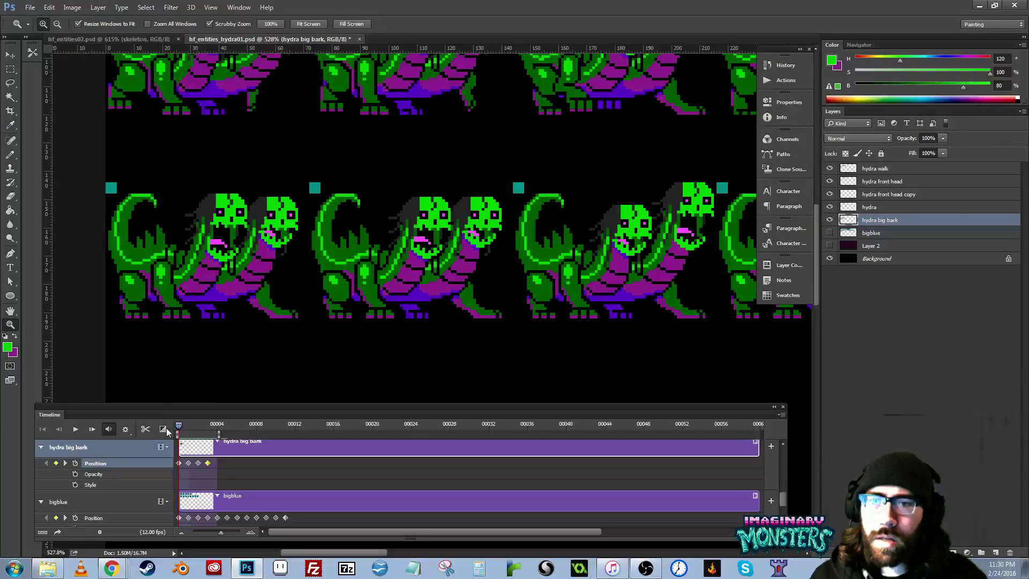
- Inspect the second big bark sprite and scrub through the first three timeline frames to compare the left neck and hair
{"action": "left_click_drag", "start_coordinate": [384, 274], "coordinate": [382, 274]}
{"action": "key", "text": "b"}
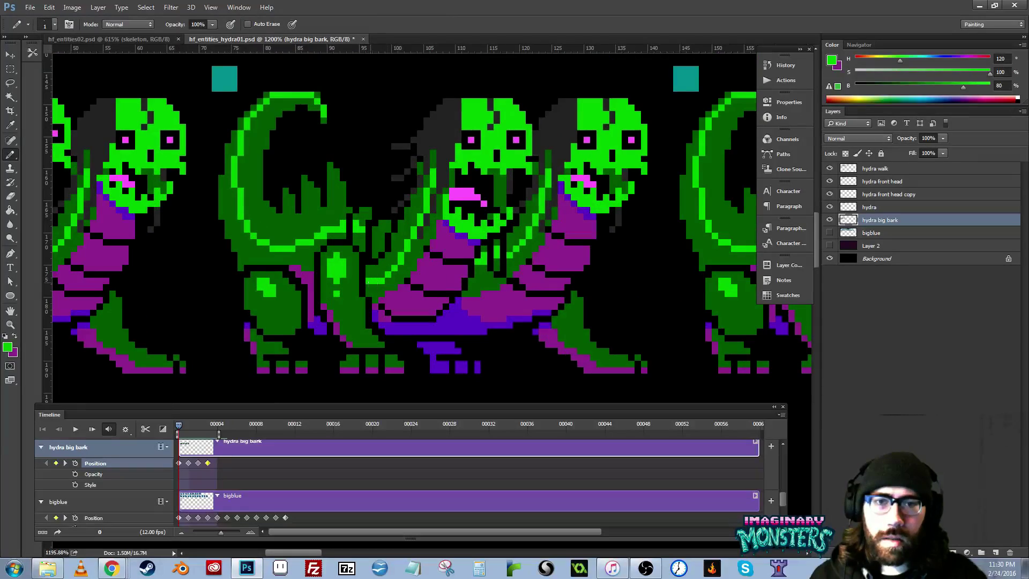
{"action": "left_click_drag", "start_coordinate": [491, 283], "coordinate": [62, 309]}
{"action": "mouse_move", "coordinate": [177, 365]}
{"action": "left_mouse_down"}
{"action": "mouse_move", "coordinate": [474, 337]}
{"action": "mouse_move", "coordinate": [543, 344]}
{"action": "left_mouse_up"}
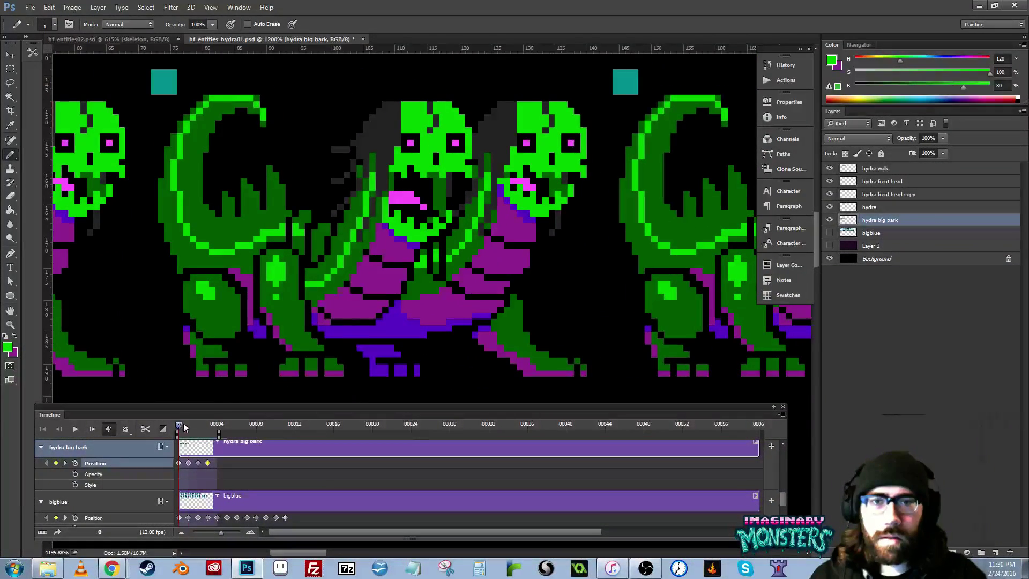
{"action": "left_click_drag", "start_coordinate": [184, 427], "coordinate": [197, 426]}
{"action": "key", "text": "e"}
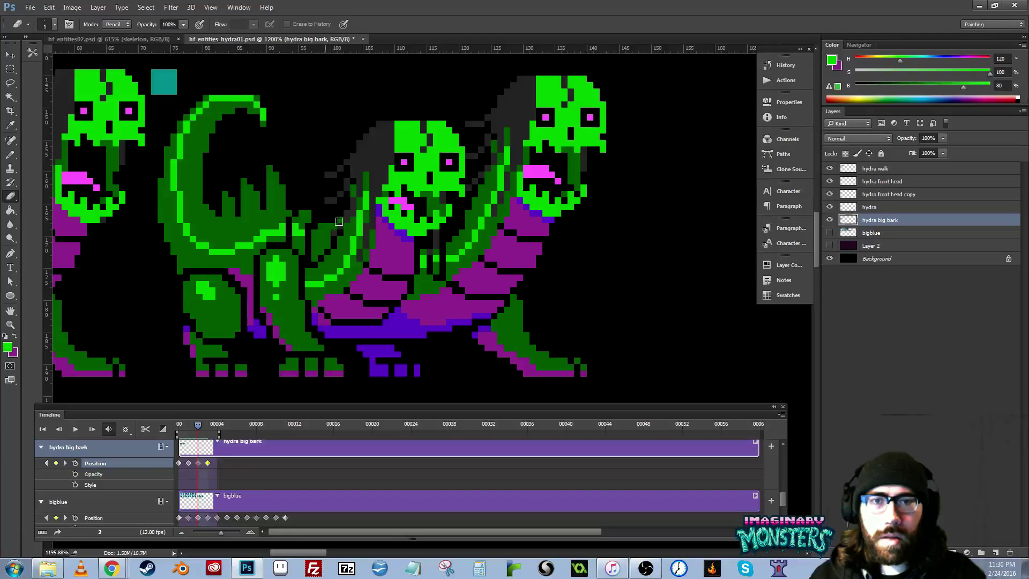
{"action": "left_click", "coordinate": [188, 426]}
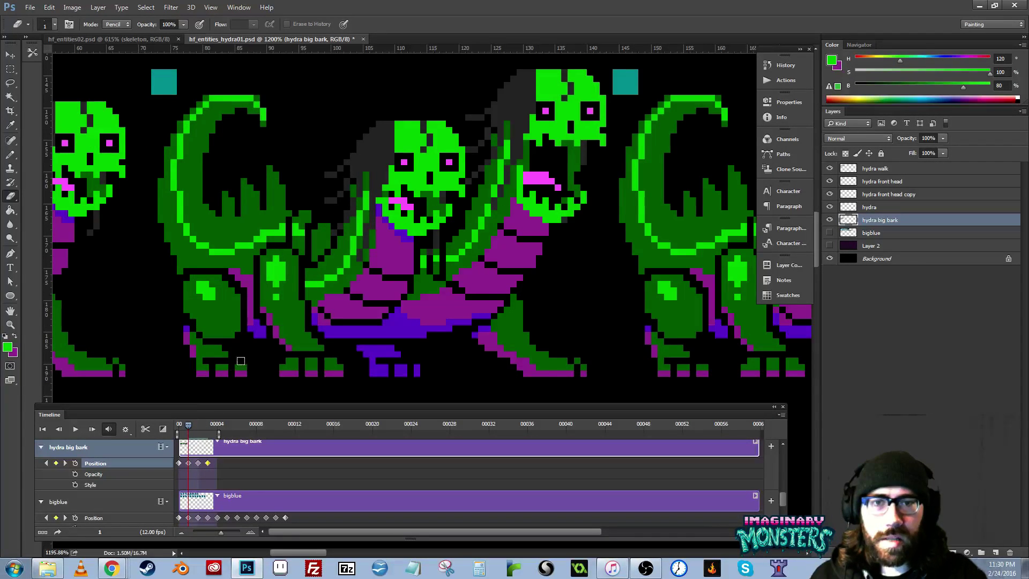
{"action": "left_click", "coordinate": [198, 427]}
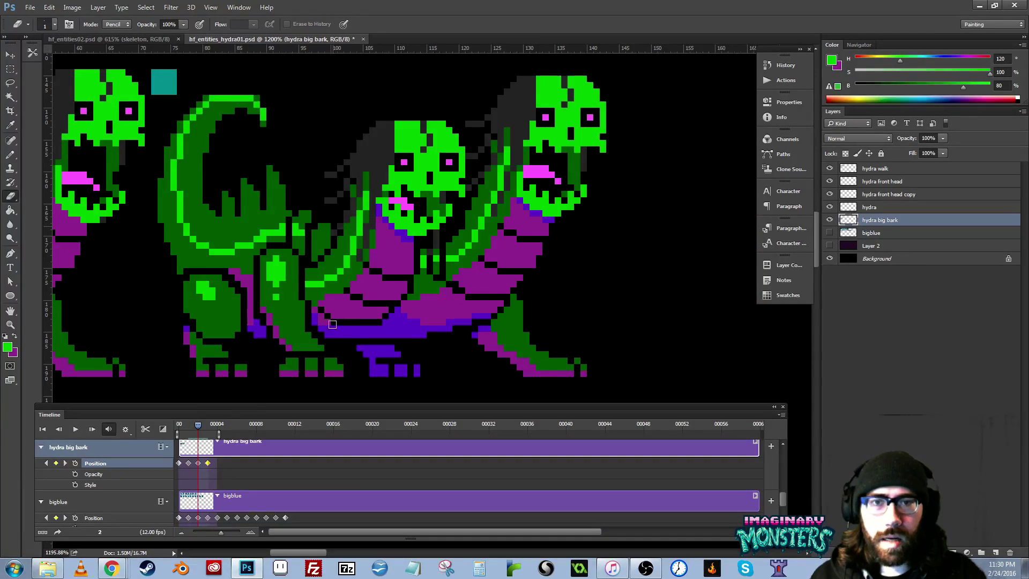
{"action": "left_click_drag", "start_coordinate": [200, 424], "coordinate": [178, 432]}
- Play back the big bark row beside the other hydra rows at a smaller zoom, then stop playback
{"action": "key", "text": "z"}
{"action": "mouse_move", "coordinate": [245, 285]}
{"action": "left_mouse_down"}
{"action": "mouse_move", "coordinate": [200, 301]}
{"action": "mouse_move", "coordinate": [245, 334]}
{"action": "left_mouse_up"}
{"action": "key", "text": "e"}
{"action": "key", "text": "space"}
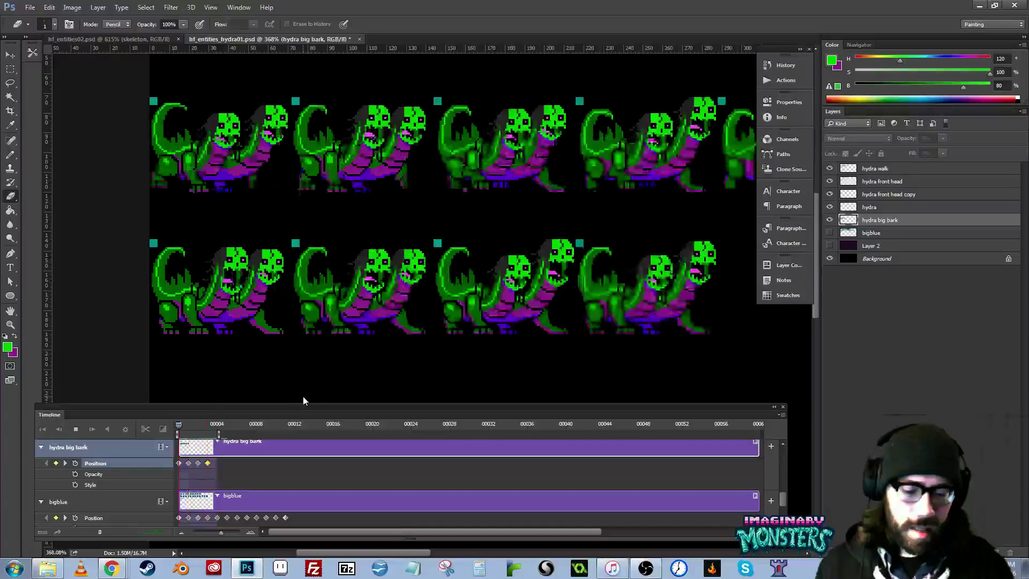
{"action": "key", "text": "space"}
- Return the timeline to the first frame with the whole sprite sheet in view and save the hydra document
{"action": "key", "text": "ctrl+minus"}
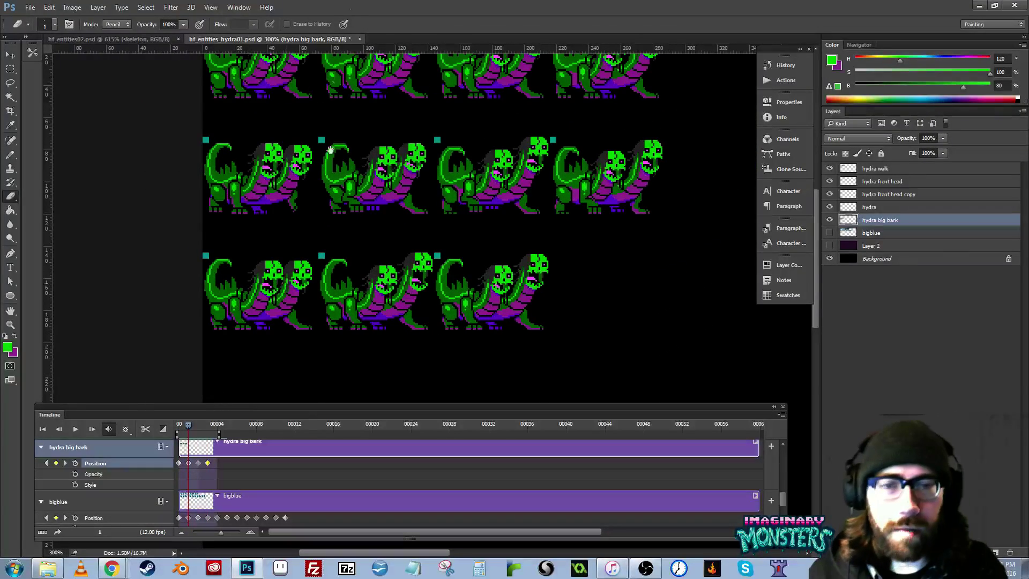
{"action": "left_click_drag", "start_coordinate": [364, 149], "coordinate": [342, 219]}
{"action": "key", "text": "z"}
{"action": "left_click", "coordinate": [397, 209], "text": "alt"}
{"action": "left_click", "coordinate": [416, 273], "text": "alt"}
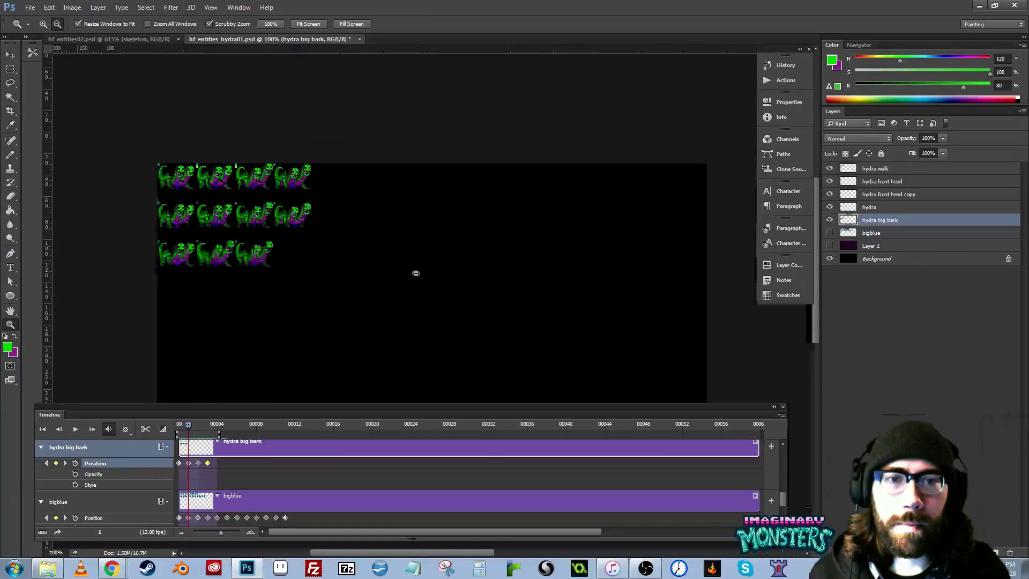
{"action": "left_click_drag", "start_coordinate": [190, 426], "coordinate": [179, 426]}
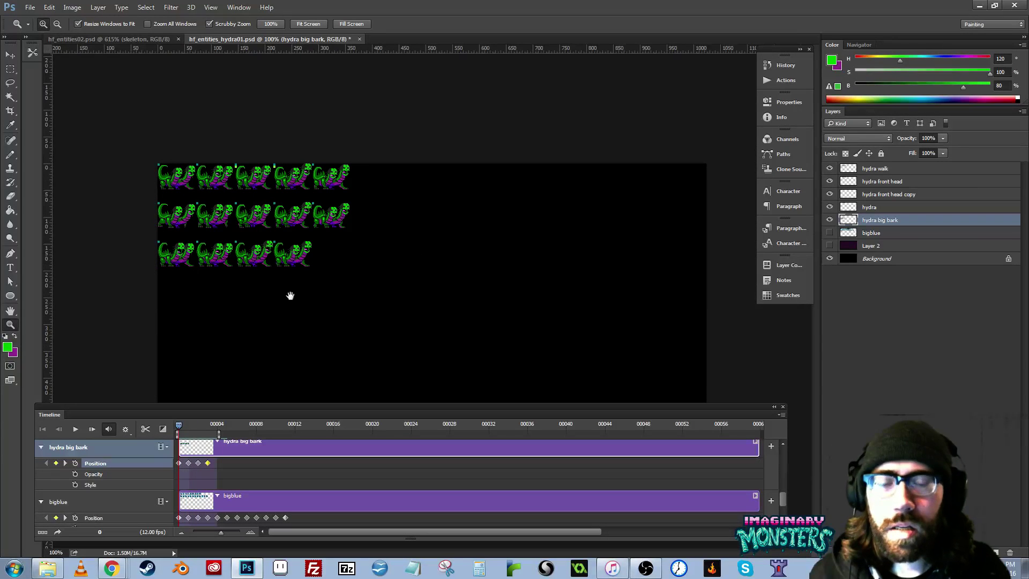
{"action": "key", "text": "e"}
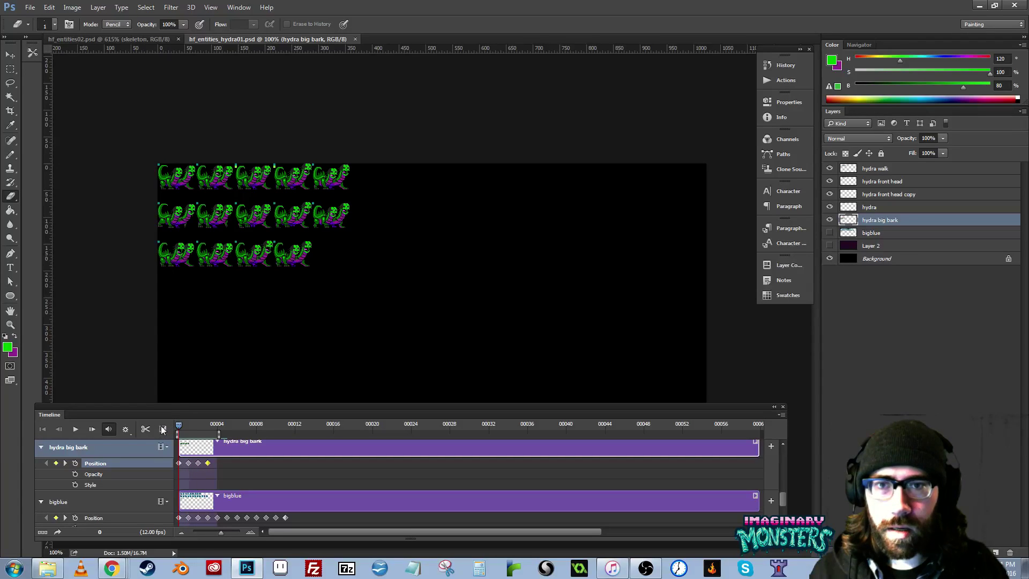
- Play all three hydra animation rows together at 200% zoom
{"action": "key", "text": "z"}
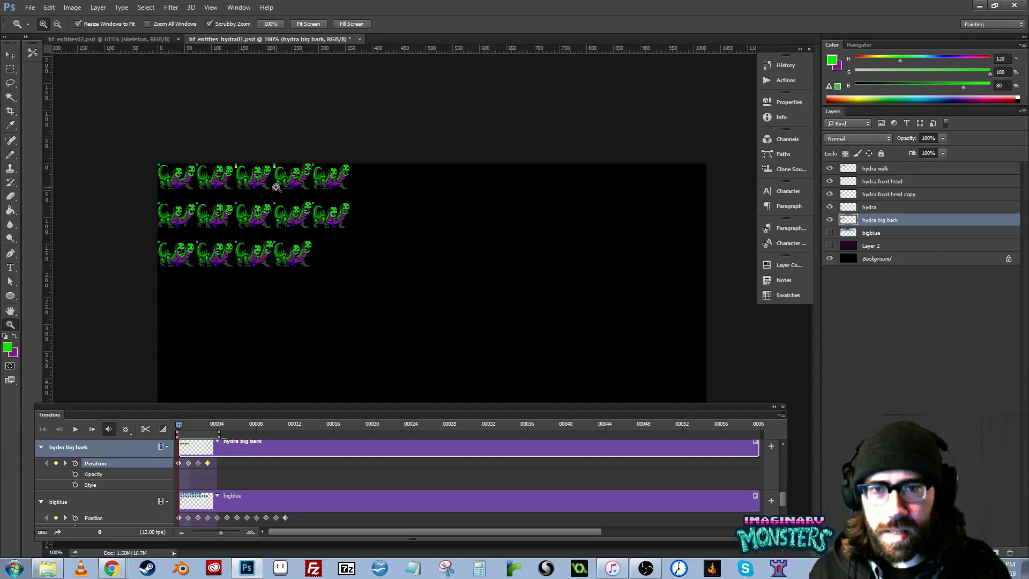
{"action": "left_click", "coordinate": [292, 216]}
{"action": "key", "text": "space"}
{"action": "left_click_drag", "start_coordinate": [274, 227], "coordinate": [389, 227]}
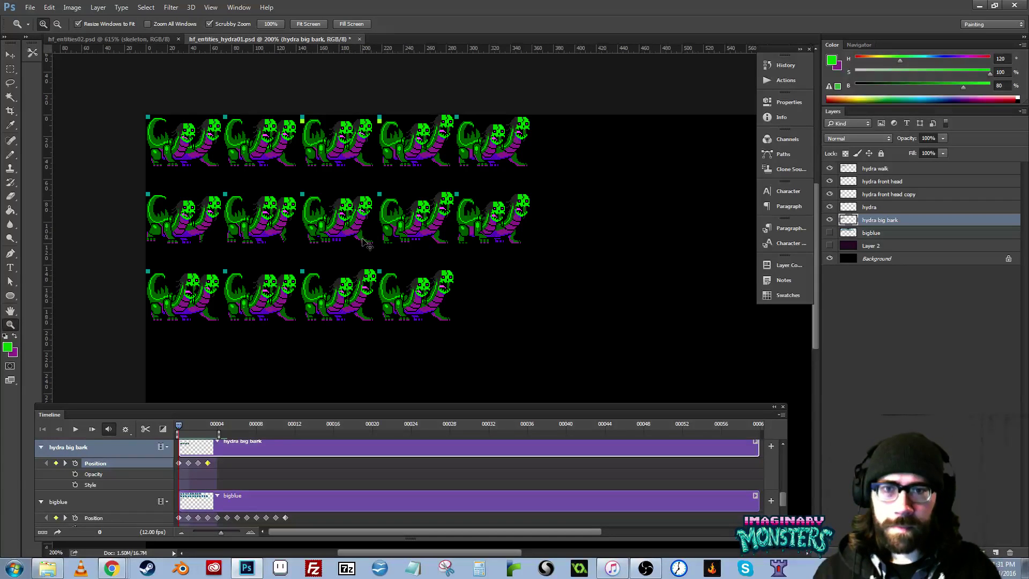
{"action": "key", "text": "space"}
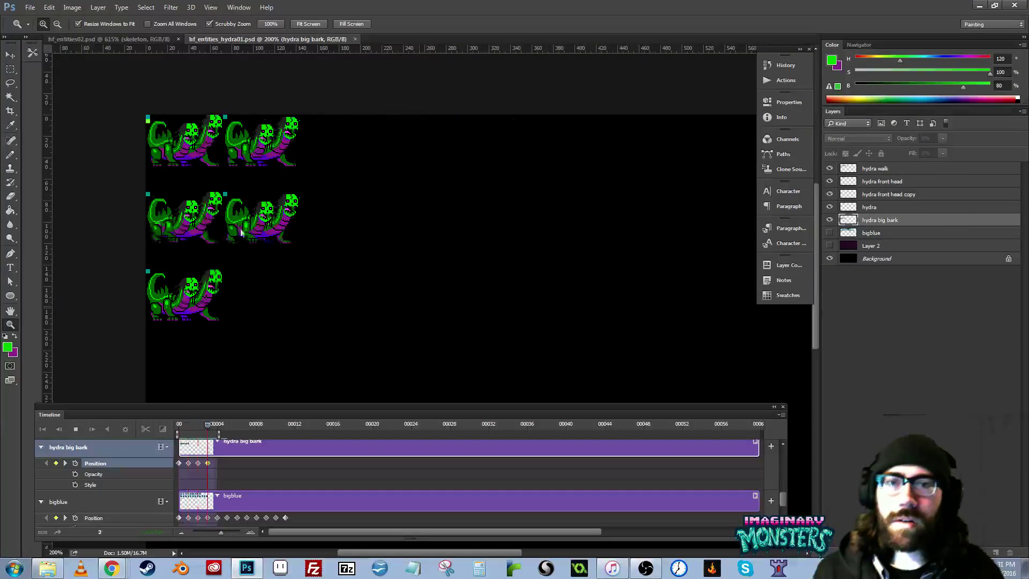
- Switch to full-screen mode with the interface hidden and examine the playing hydra rows enlarged
{"action": "key", "text": "f"}
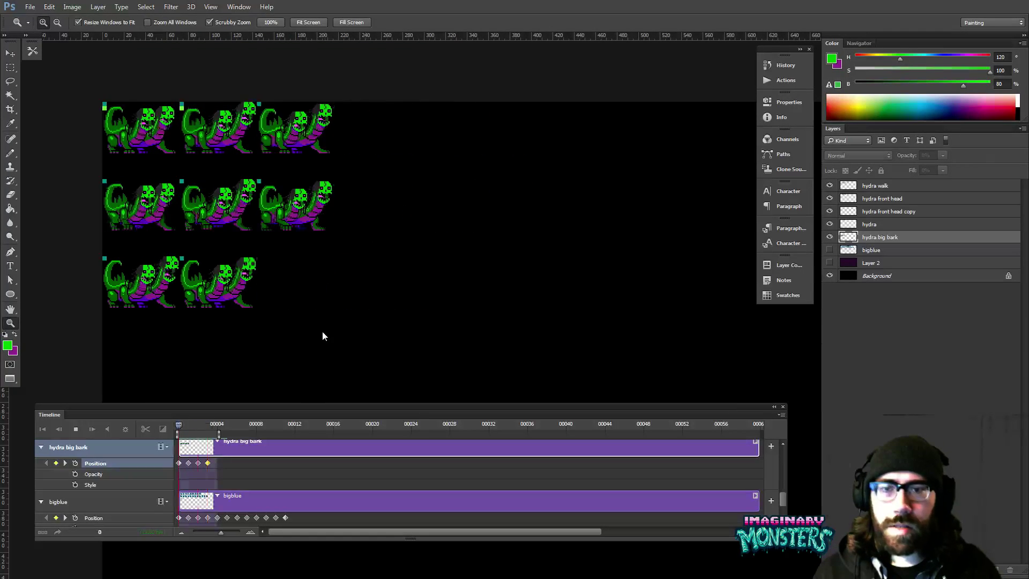
{"action": "key", "text": "f"}
{"action": "left_click_drag", "start_coordinate": [411, 378], "coordinate": [462, 427]}
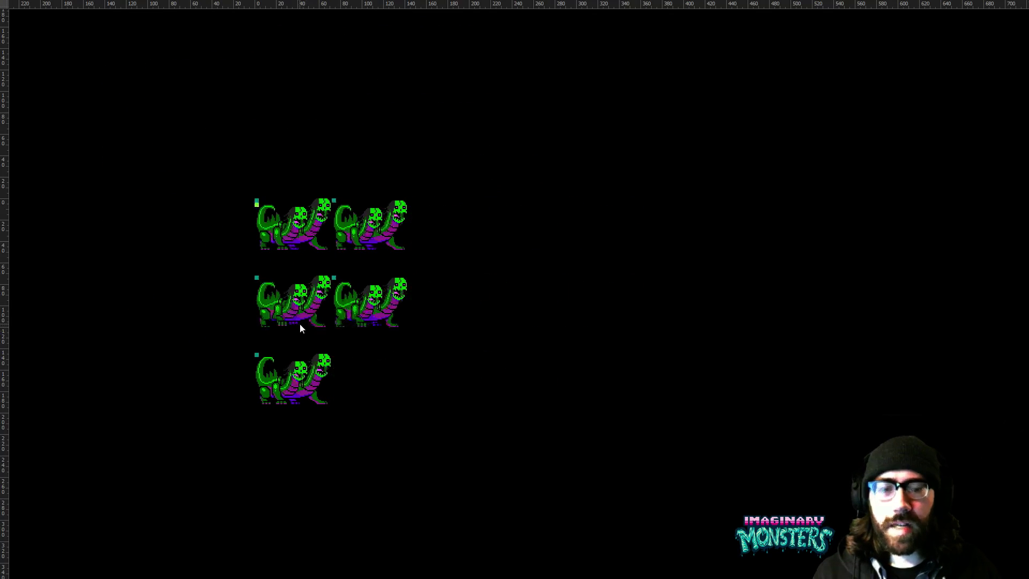
{"action": "key", "text": "ctrl+plus"}
{"action": "key", "text": "ctrl+plus"}
{"action": "left_click_drag", "start_coordinate": [300, 328], "coordinate": [677, 333]}
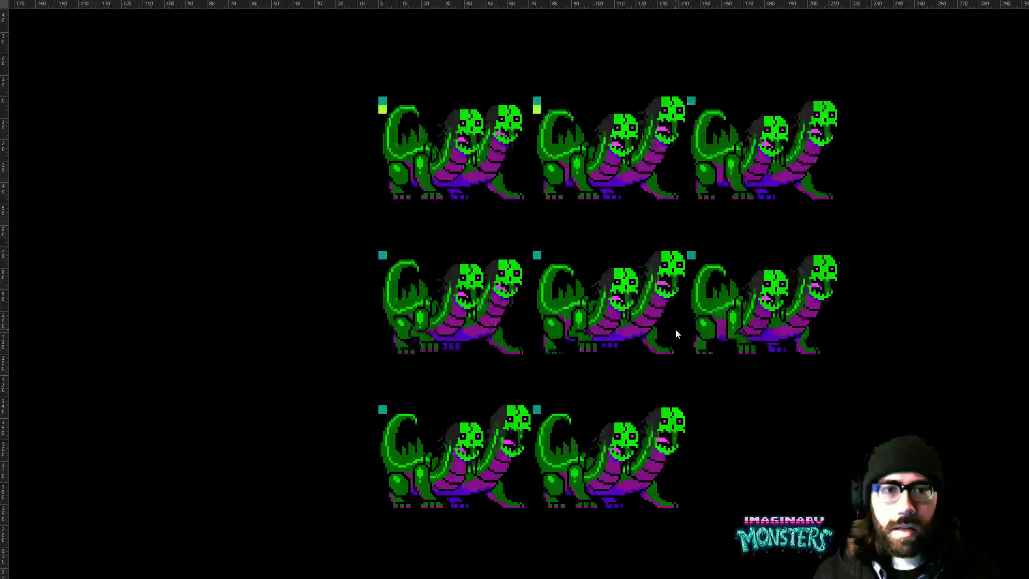
{"action": "key", "text": "f"}
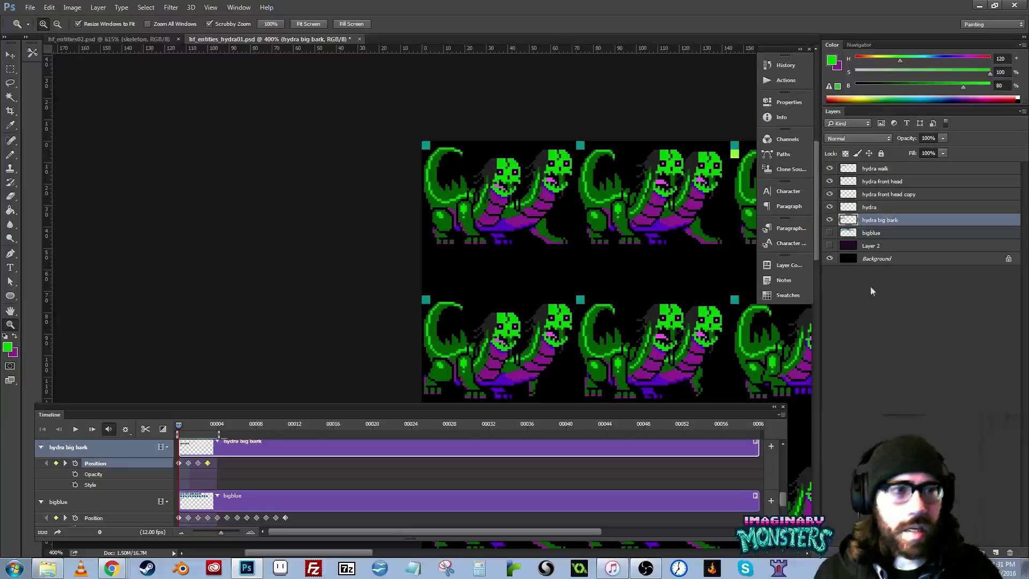
{"action": "left_click", "coordinate": [888, 170]}
{"action": "double_click", "coordinate": [881, 259]}
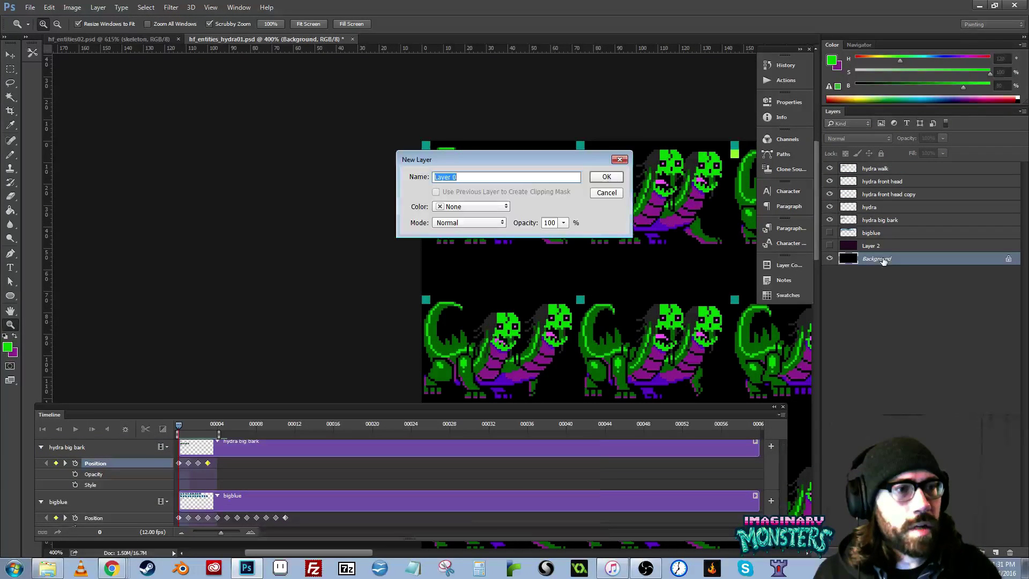
{"action": "left_click", "coordinate": [606, 178]}
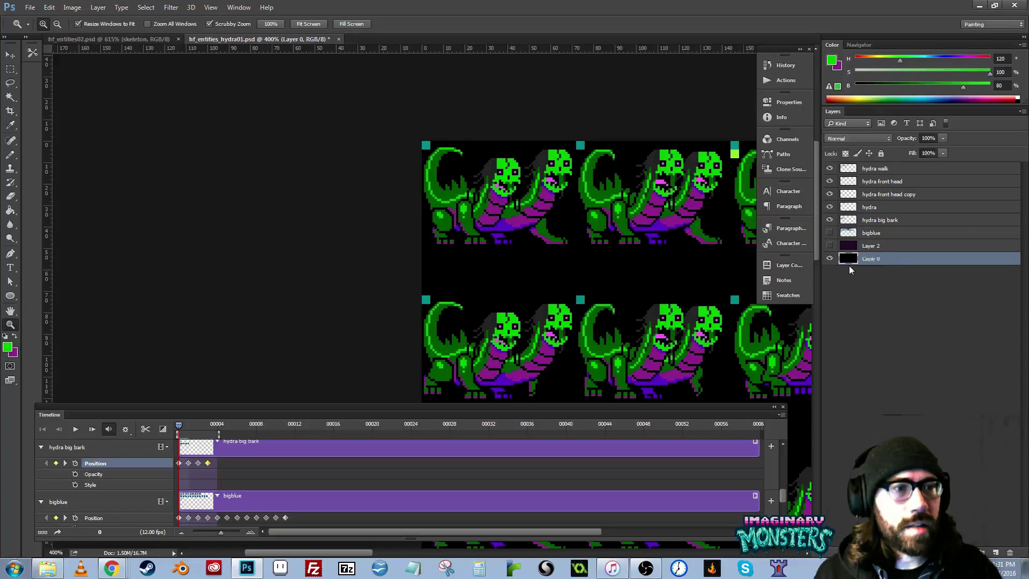
{"action": "key", "text": "ctrl+z"}
{"action": "key", "text": "v"}
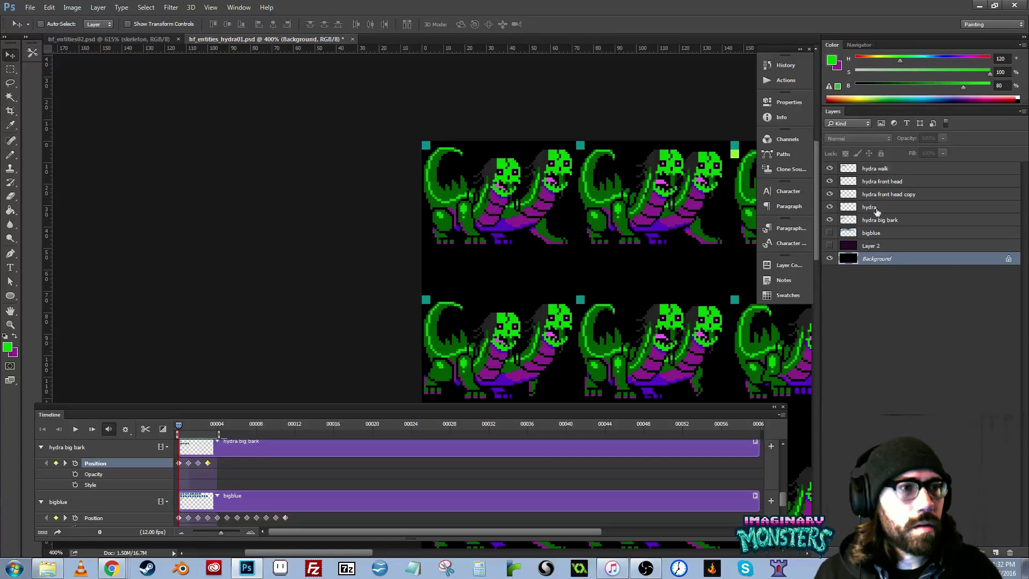
- Add a new empty layer above the hydra walk layer using the default layer settings
{"action": "left_click", "coordinate": [885, 170]}
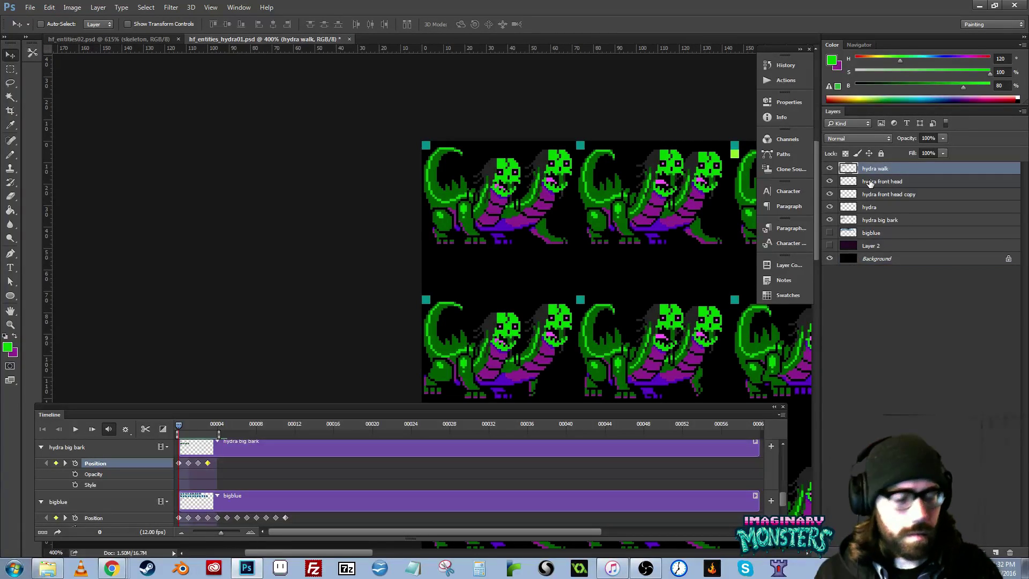
{"action": "key", "text": "ctrl+shift+n"}
{"action": "key", "text": "Return"}
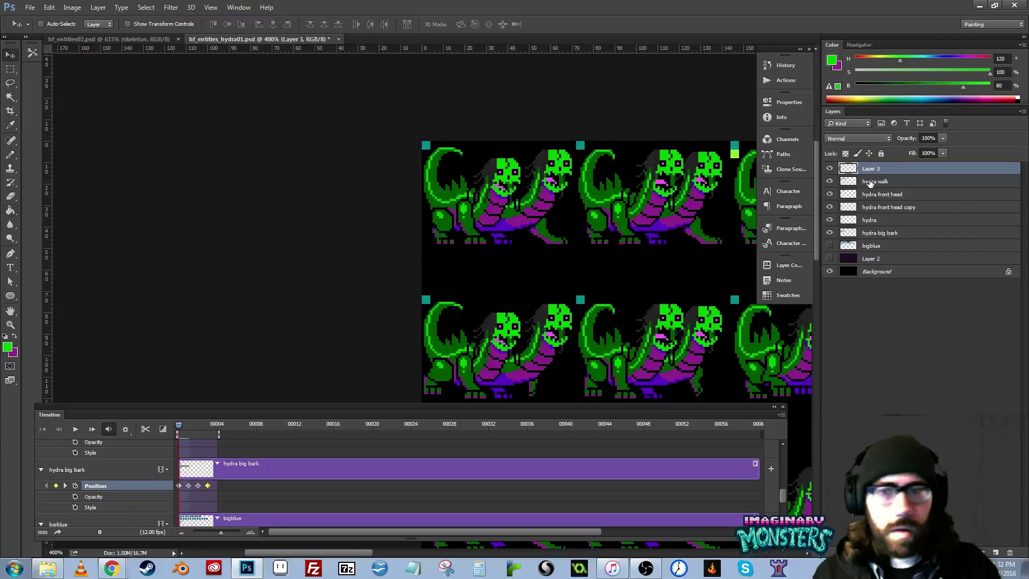
- Select the full-height first column of hydra frames with a rectangular marquee and invert the selection
{"action": "key", "text": "g"}
{"action": "left_click_drag", "start_coordinate": [583, 230], "coordinate": [480, 179]}
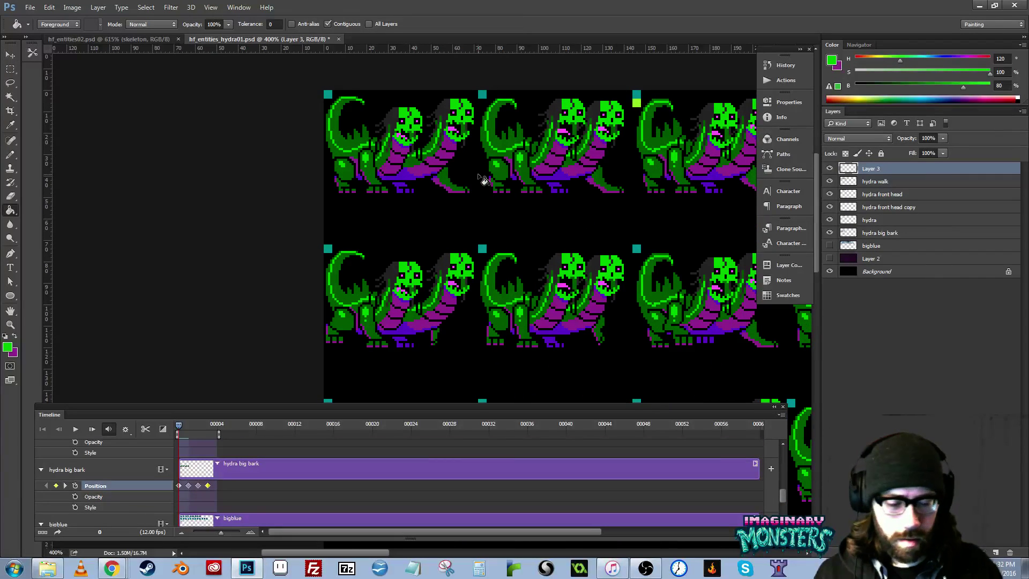
{"action": "key", "text": "ctrl+minus"}
{"action": "key", "text": "m"}
{"action": "mouse_move", "coordinate": [348, 129]}
{"action": "left_mouse_down"}
{"action": "mouse_move", "coordinate": [374, 507]}
{"action": "mouse_move", "coordinate": [407, 544]}
{"action": "mouse_move", "coordinate": [465, 510]}
{"action": "left_mouse_up"}
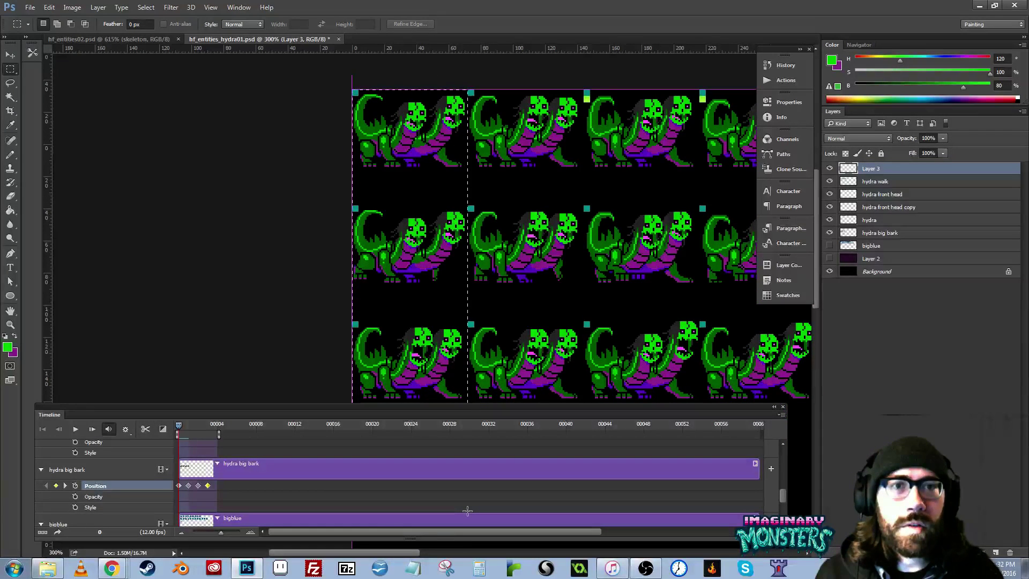
{"action": "key", "text": "ctrl+shift+i"}
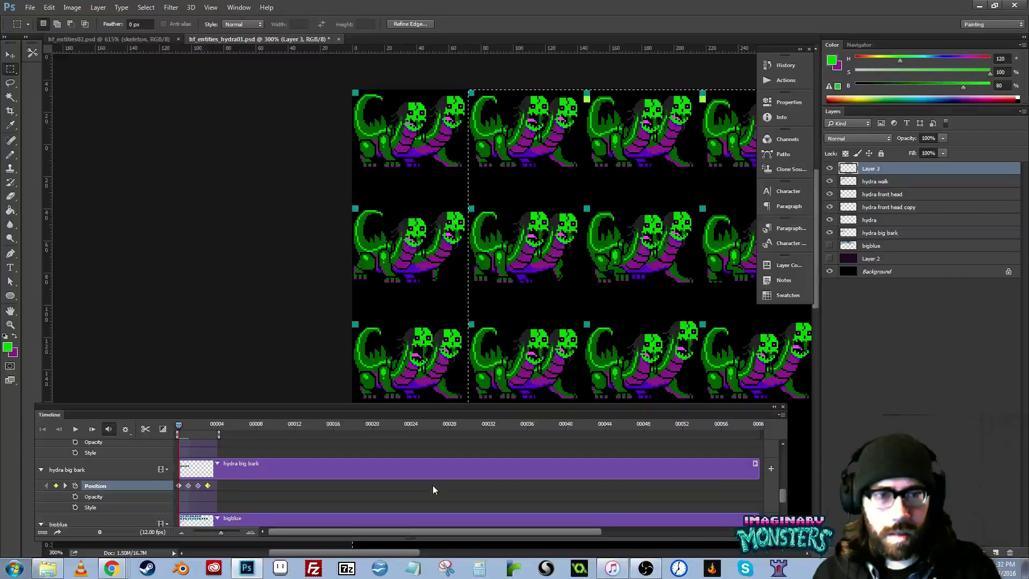
- Sample the black backdrop colour and fill the selected area on the new layer to mask all but the first frame column
{"action": "key", "text": "i"}
{"action": "left_click", "coordinate": [503, 189]}
{"action": "key", "text": "g"}
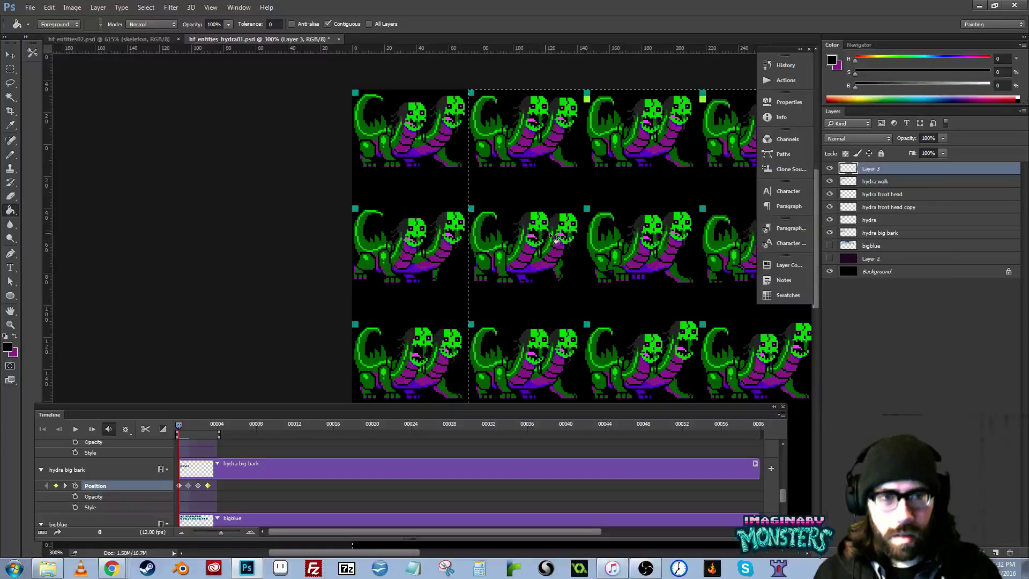
{"action": "left_click", "coordinate": [563, 226]}
{"action": "left_click_drag", "start_coordinate": [576, 315], "coordinate": [487, 301]}
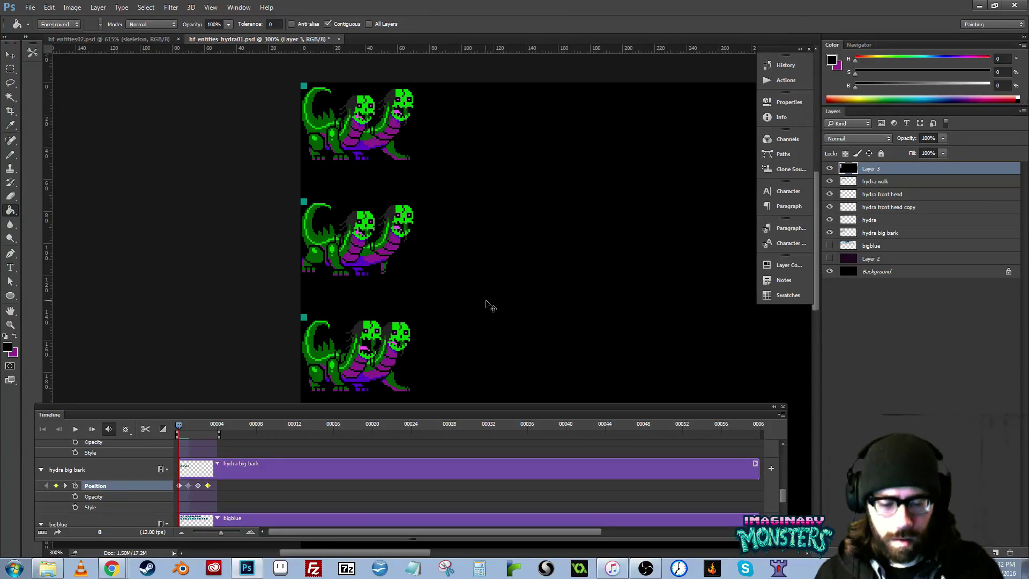
- Play the three masked hydra rows in full-screen mode, enlarged to 400% with all rows in view
{"action": "key", "text": "ctrl+apostrophe"}
{"action": "key", "text": "ctrl+apostrophe"}
{"action": "key", "text": "f"}
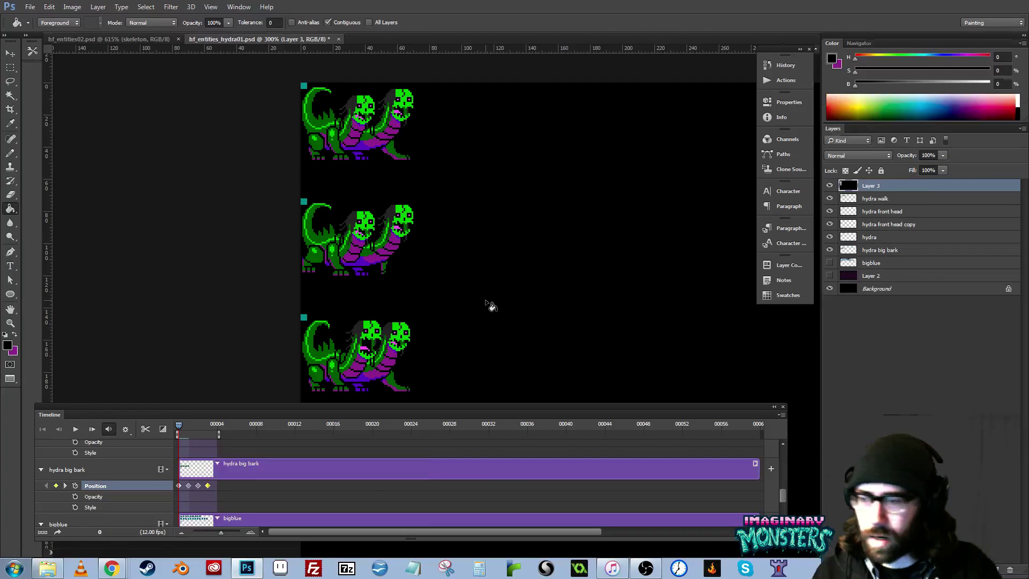
{"action": "key", "text": "f"}
{"action": "left_click_drag", "start_coordinate": [481, 307], "coordinate": [532, 352]}
{"action": "left_click", "coordinate": [459, 281], "text": "ctrl"}
{"action": "left_click_drag", "start_coordinate": [459, 262], "coordinate": [516, 342]}
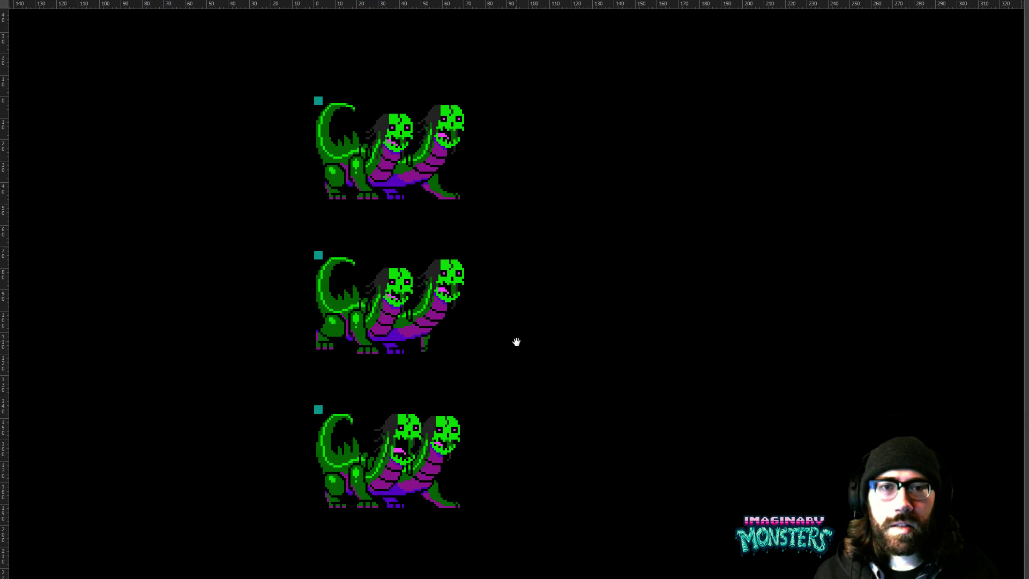
{"action": "key", "text": "space"}
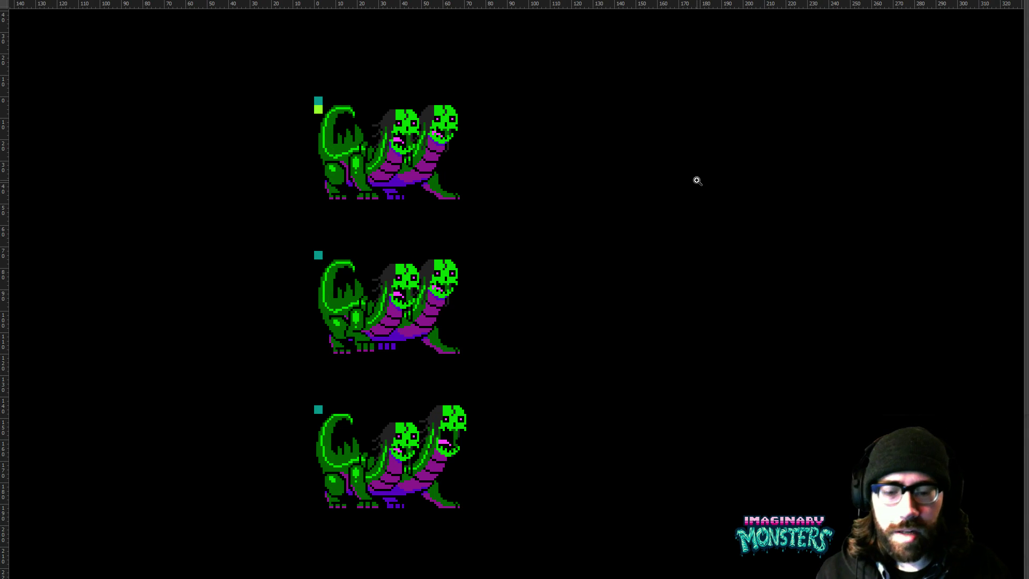
- Extend the playback work area to include the front head copy's fifth Position keyframe and play the rows in full-screen mode
{"action": "key", "text": "f"}
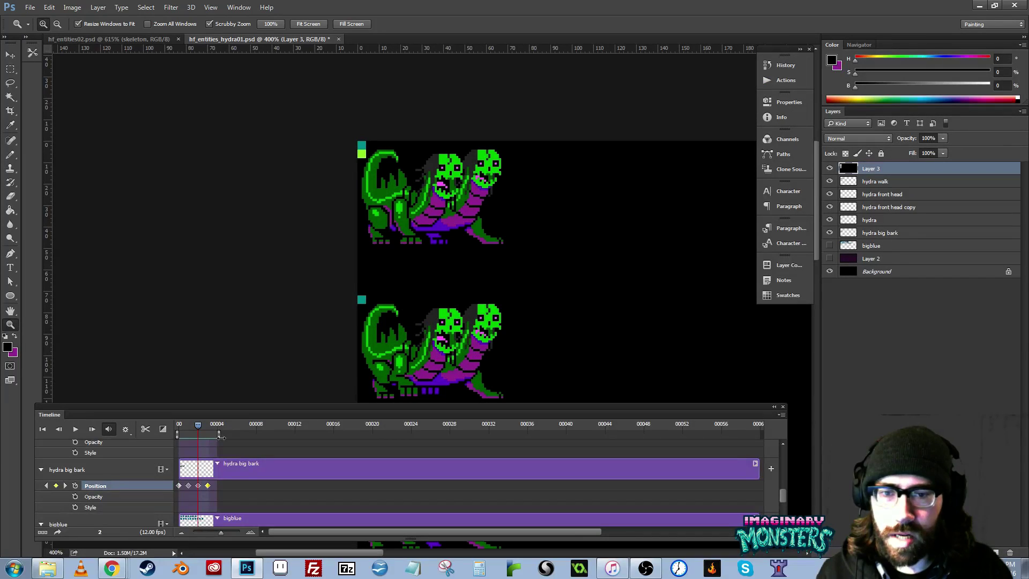
{"action": "scroll", "coordinate": [226, 458], "scroll_direction": "up", "scroll_amount": 3}
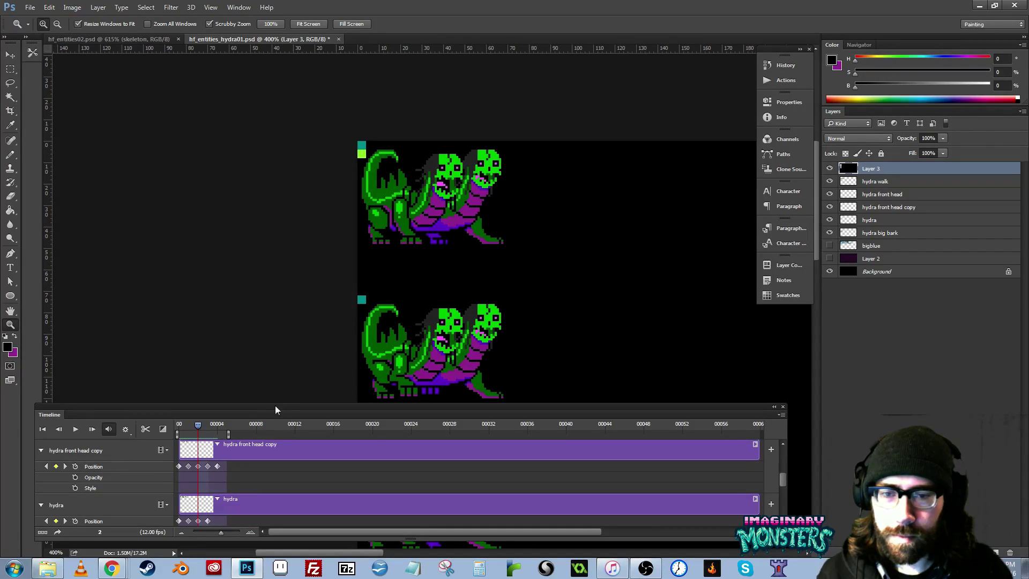
{"action": "key", "text": "space"}
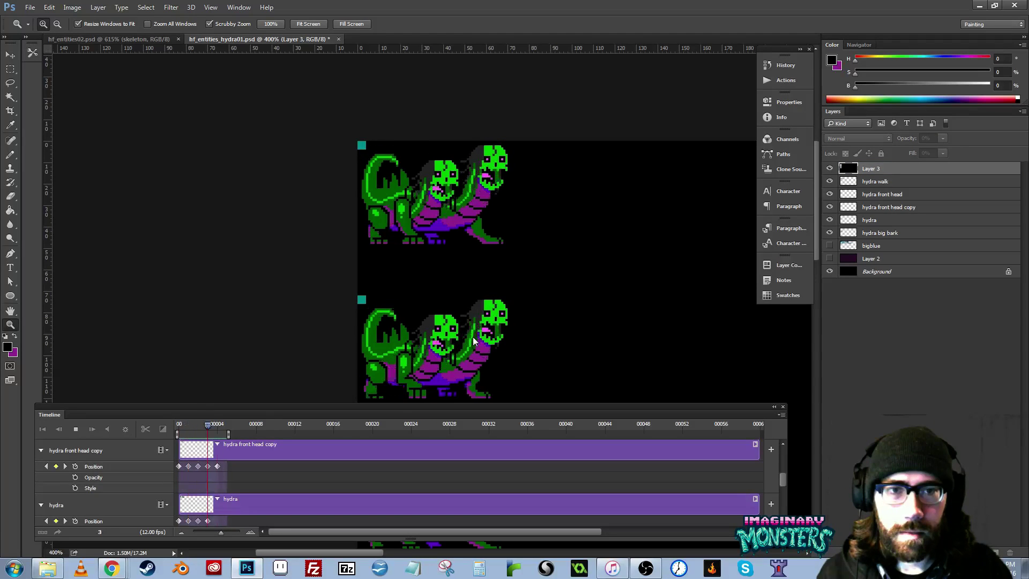
{"action": "key", "text": "f"}
{"action": "key", "text": "f"}
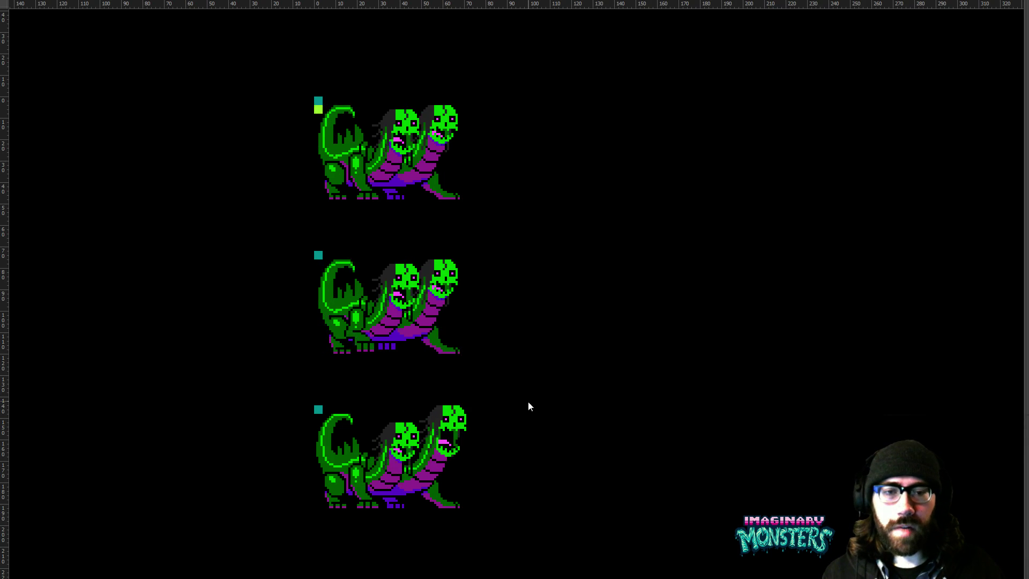
- Examine the hydra animations in full-screen mode, enlarging the middle and top rows before zooming back out
{"action": "left_click_drag", "start_coordinate": [490, 452], "coordinate": [455, 451]}
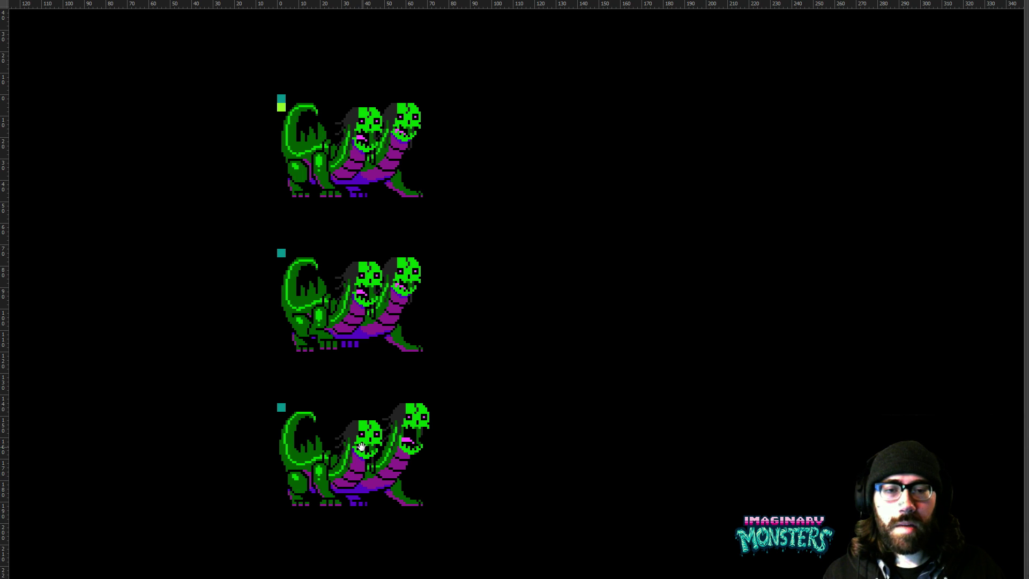
{"action": "left_click_drag", "start_coordinate": [361, 447], "coordinate": [366, 446]}
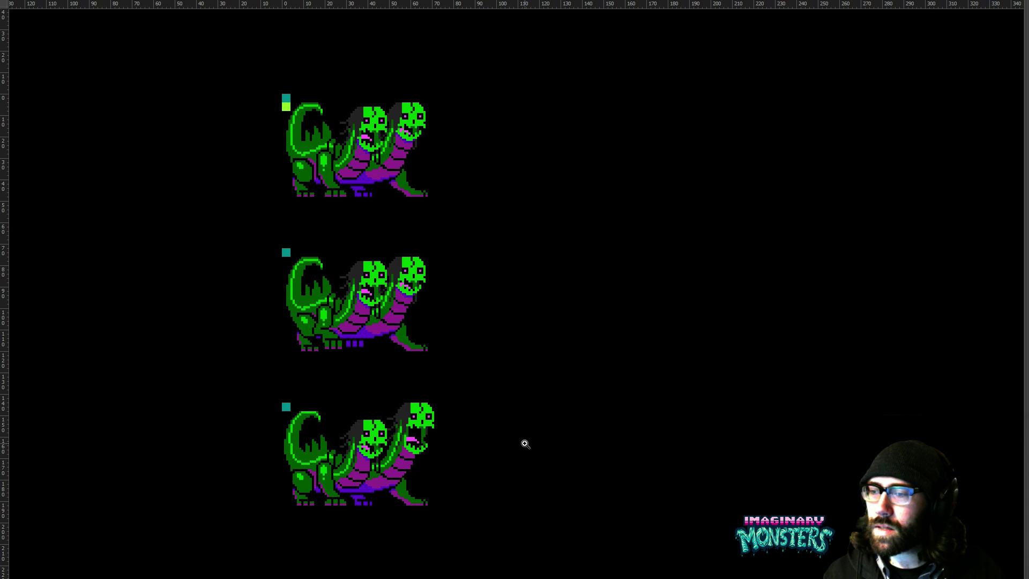
{"action": "key", "text": "space"}
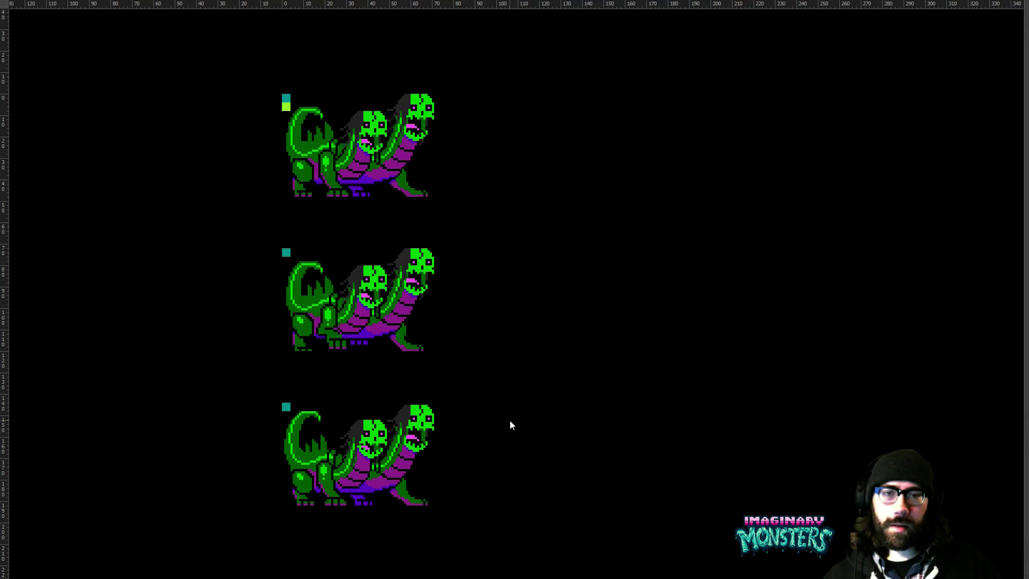
{"action": "left_click_drag", "start_coordinate": [481, 371], "coordinate": [532, 423]}
{"action": "left_click", "coordinate": [485, 371], "text": "ctrl"}
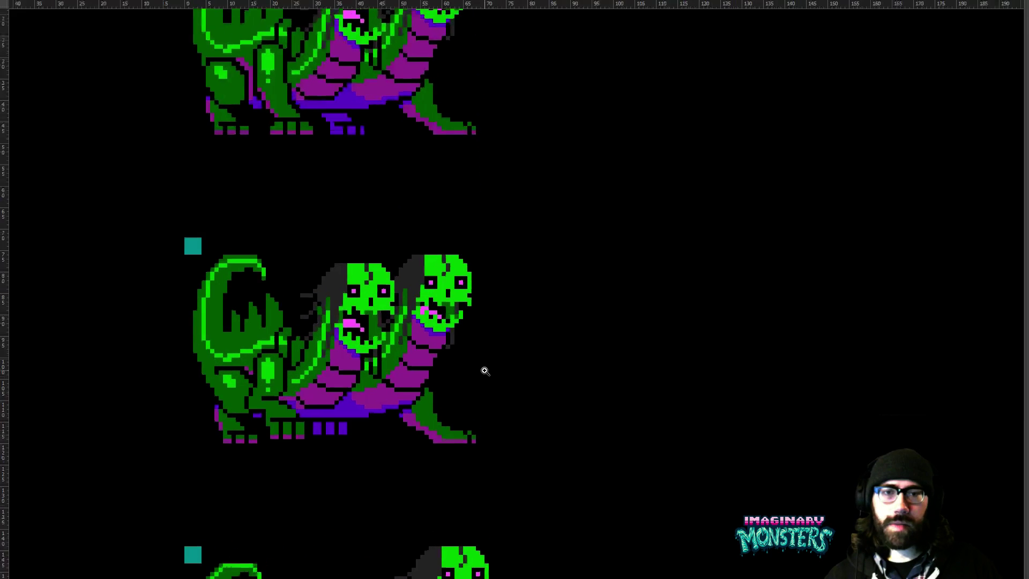
{"action": "left_click_drag", "start_coordinate": [485, 371], "coordinate": [659, 383]}
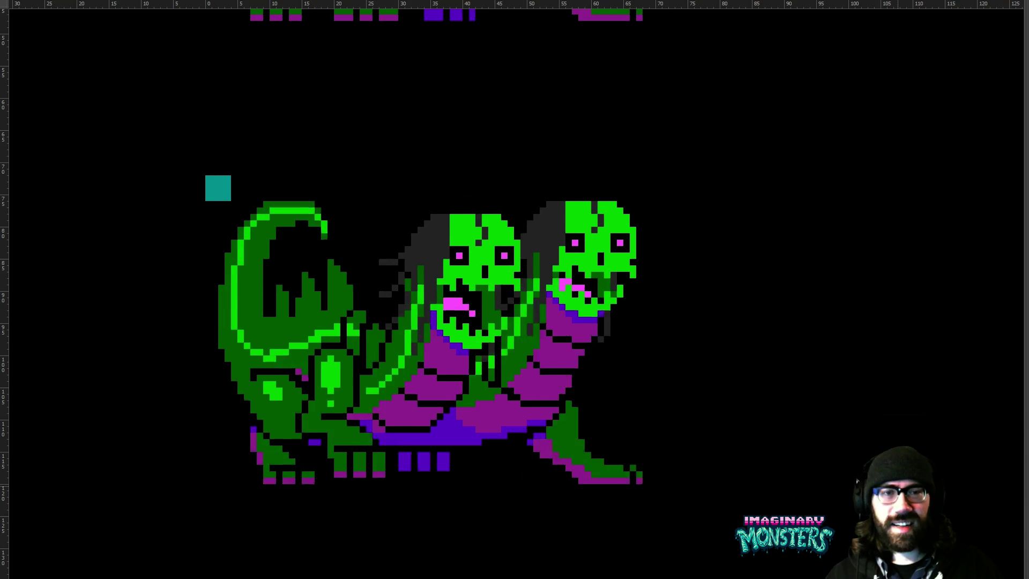
{"action": "left_click_drag", "start_coordinate": [632, 104], "coordinate": [612, 426]}
{"action": "left_click_drag", "start_coordinate": [634, 216], "coordinate": [668, 334]}
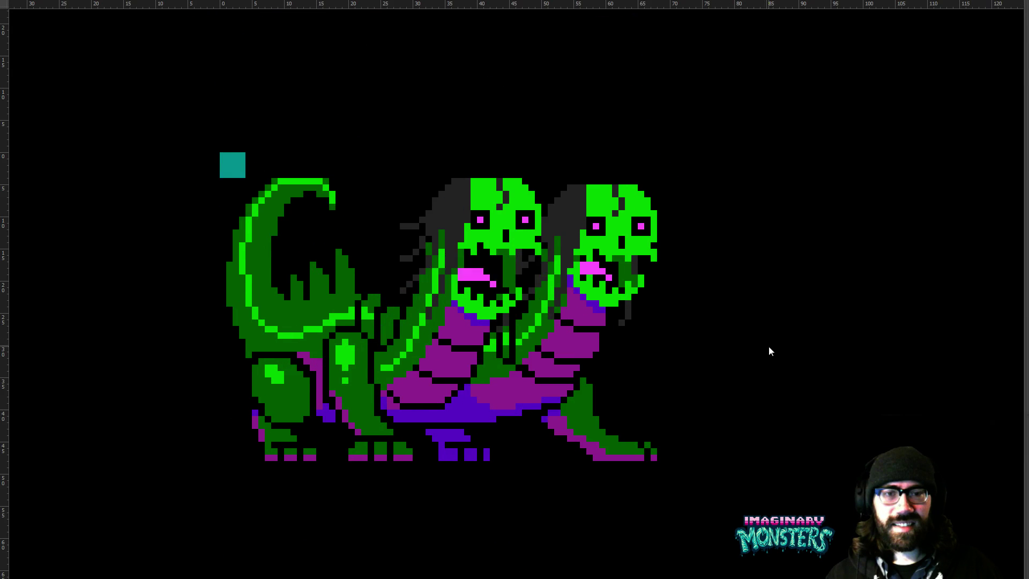
{"action": "left_click", "coordinate": [766, 340], "text": "alt"}
{"action": "left_click", "coordinate": [766, 339], "text": "alt"}
{"action": "left_click", "coordinate": [768, 338], "text": "alt"}
{"action": "left_click", "coordinate": [768, 338], "text": "alt"}
{"action": "left_click", "coordinate": [768, 338], "text": "alt"}
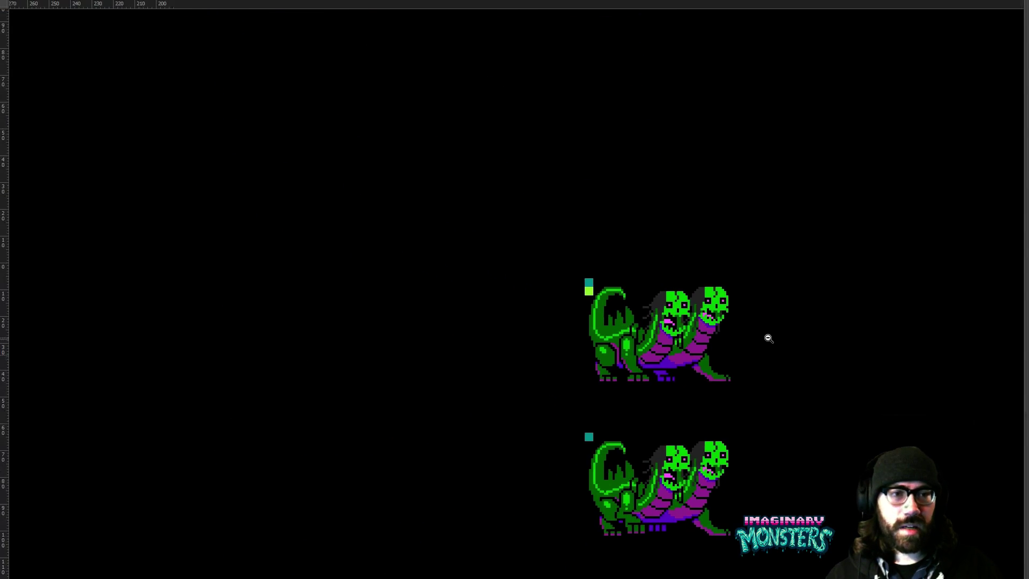
- Return to the standard screen mode and save the hydra document with the black mask layer
{"action": "key", "text": "f"}
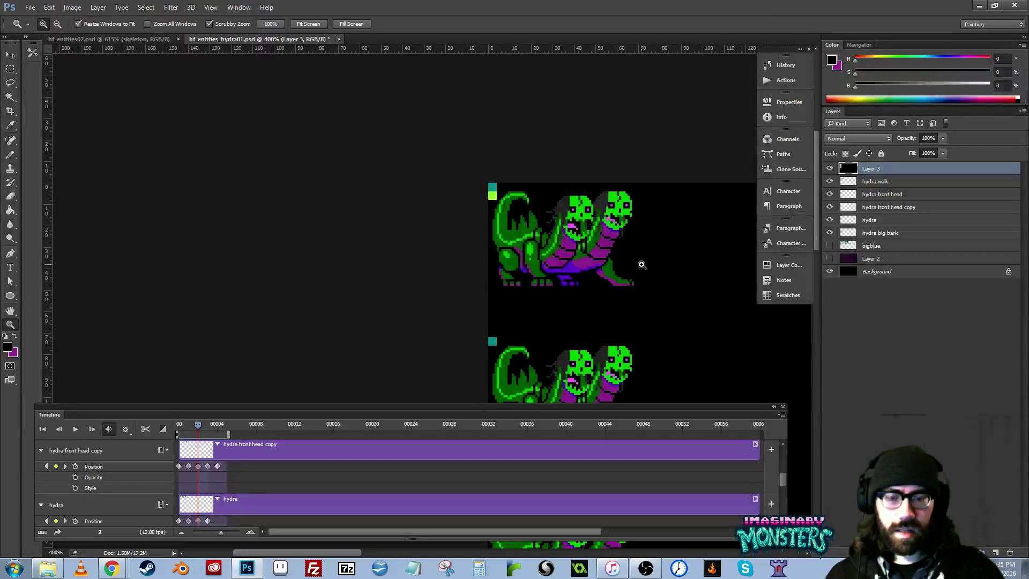
{"action": "key", "text": "ctrl+s"}
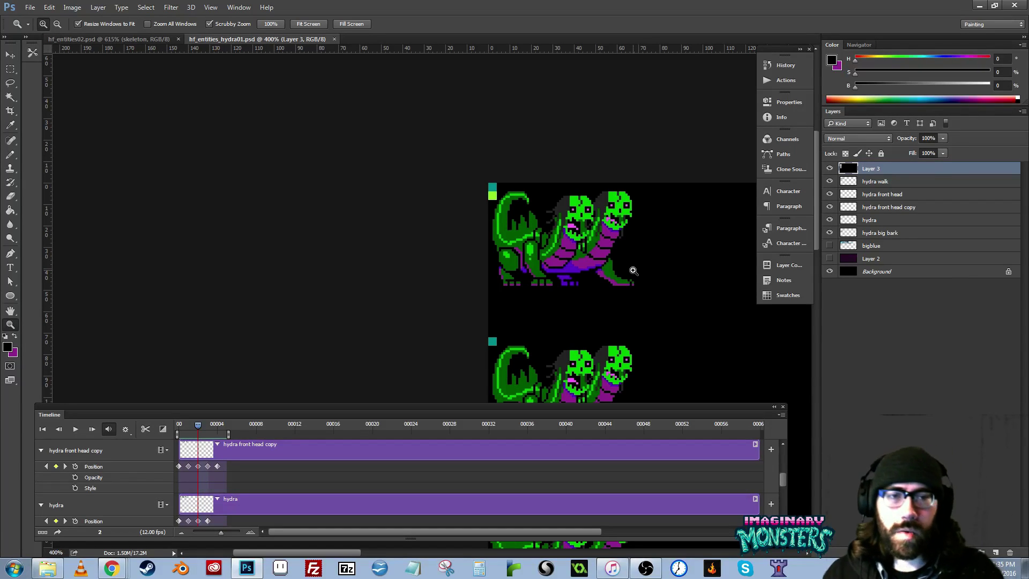
{"action": "left_click_drag", "start_coordinate": [621, 276], "coordinate": [535, 238]}
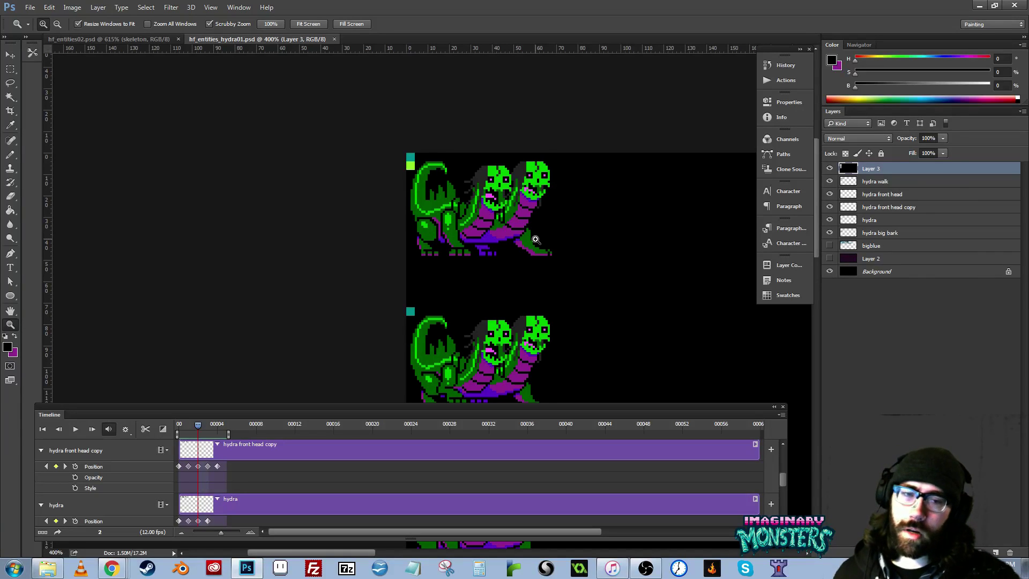
{"action": "left_click_drag", "start_coordinate": [581, 294], "coordinate": [545, 292]}
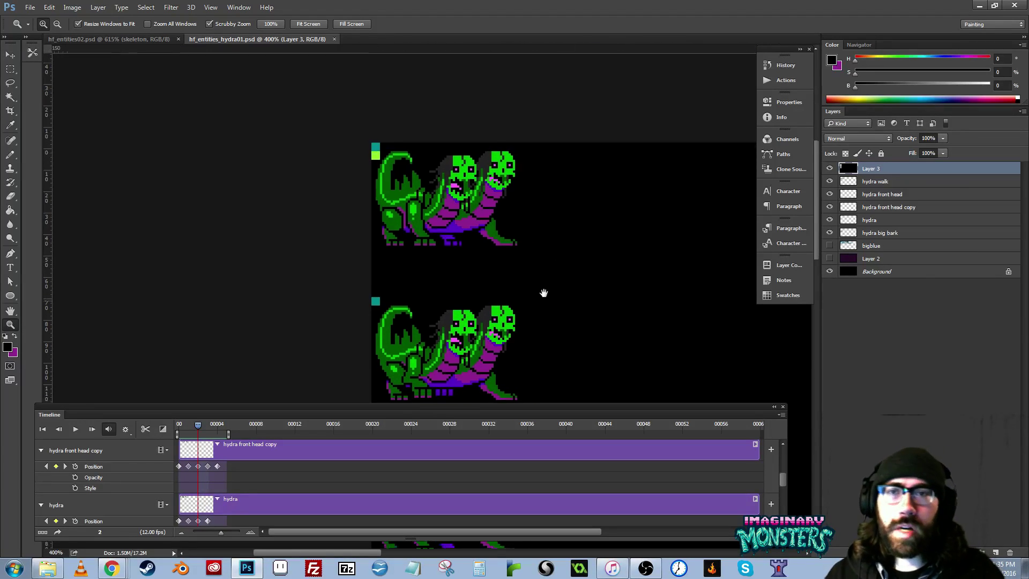
- Switch to the bf_entities02.psd document, hide its grid and view the hydra among the other monsters at 500%
{"action": "left_click", "coordinate": [100, 40]}
{"action": "left_click_drag", "start_coordinate": [445, 231], "coordinate": [548, 247]}
{"action": "left_click", "coordinate": [447, 195], "text": "alt"}
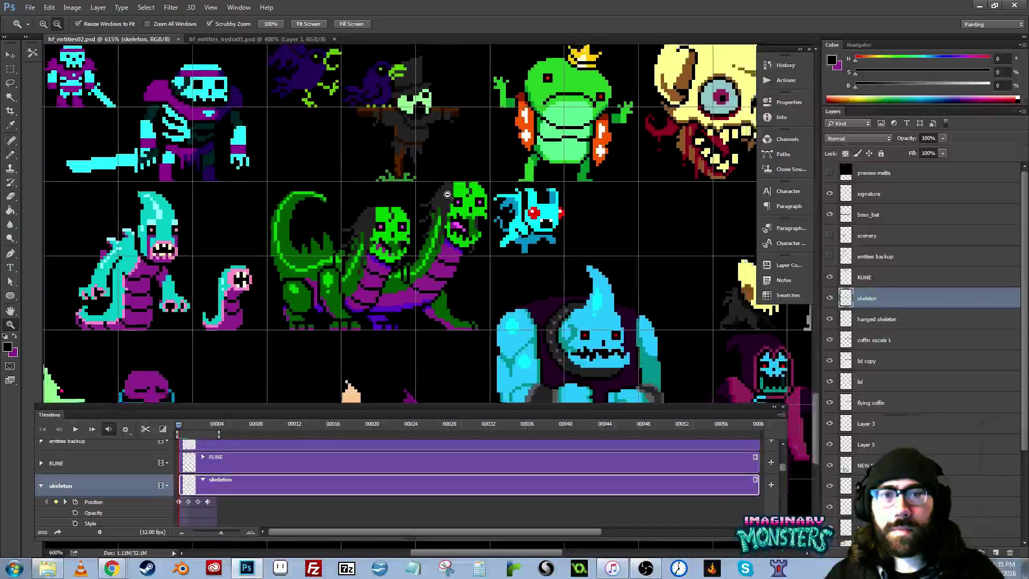
{"action": "key", "text": "ctrl+h"}
{"action": "left_click_drag", "start_coordinate": [367, 272], "coordinate": [434, 202]}
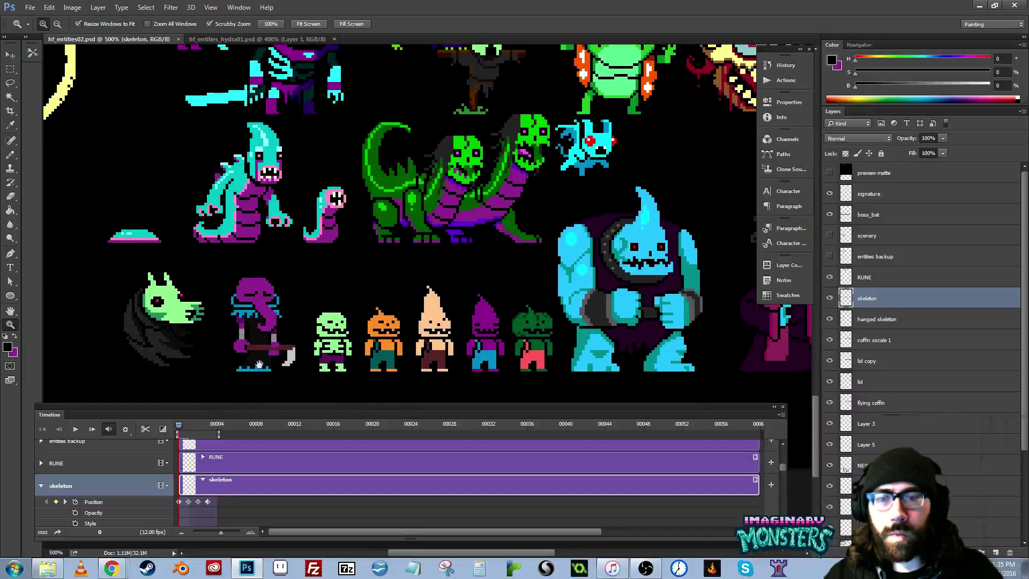
- Collapse the timeline and move it lower to uncover the monster lineup around the hydra
{"action": "double_click", "coordinate": [40, 414]}
{"action": "left_click_drag", "start_coordinate": [257, 282], "coordinate": [363, 304]}
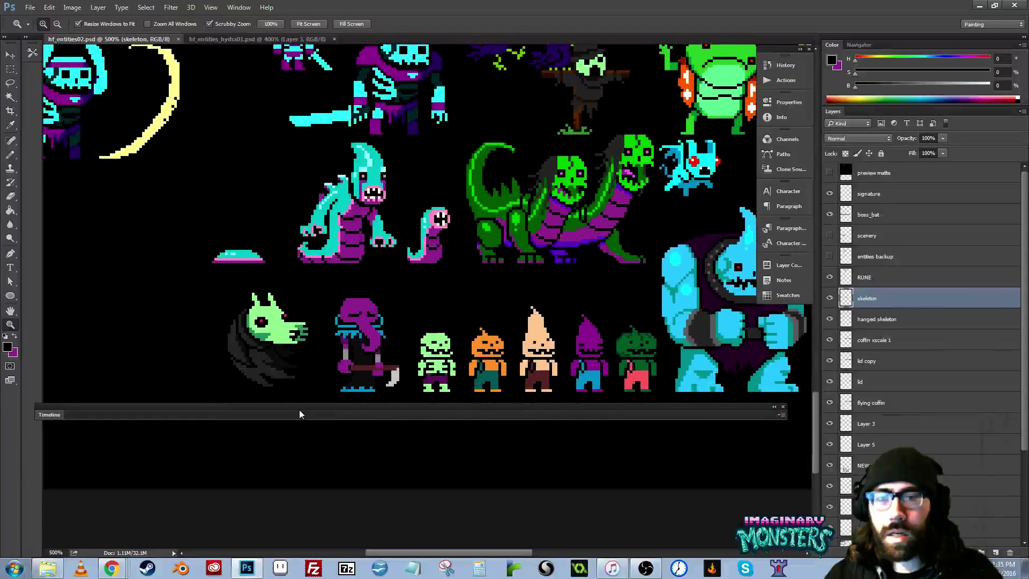
{"action": "left_click_drag", "start_coordinate": [299, 407], "coordinate": [340, 460]}
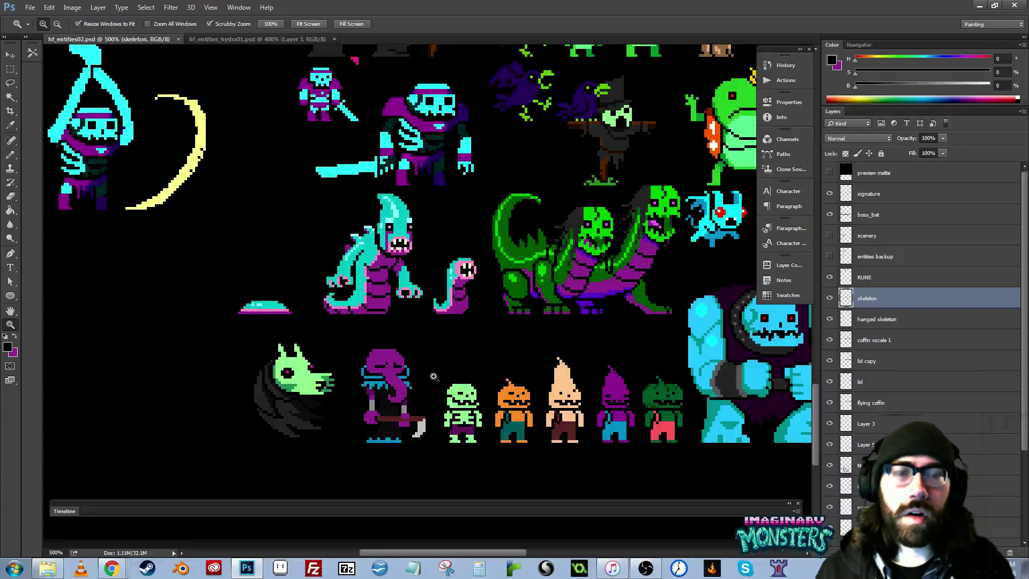
{"action": "left_click_drag", "start_coordinate": [560, 312], "coordinate": [512, 360]}
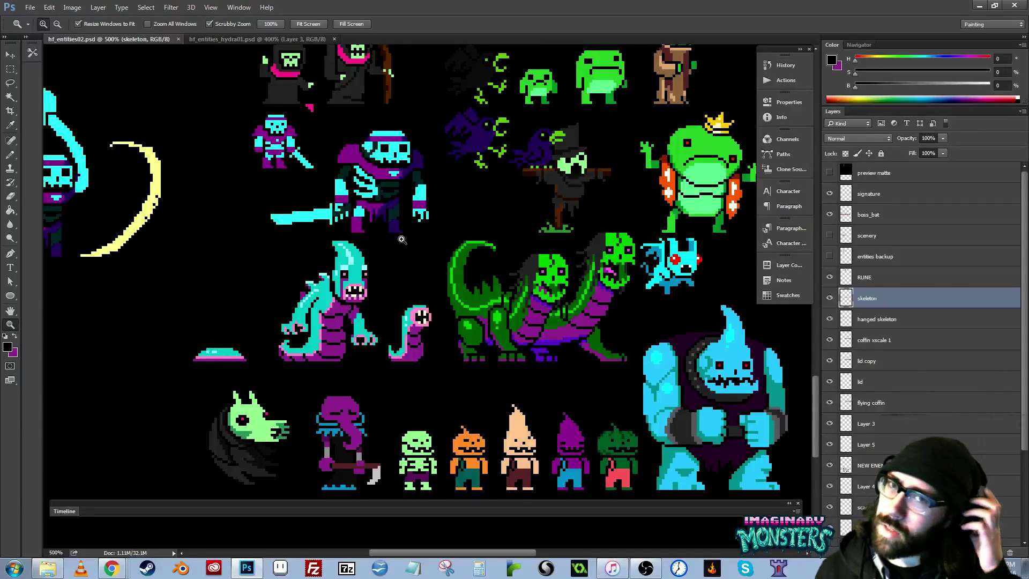
{"action": "left_click_drag", "start_coordinate": [400, 220], "coordinate": [351, 232]}
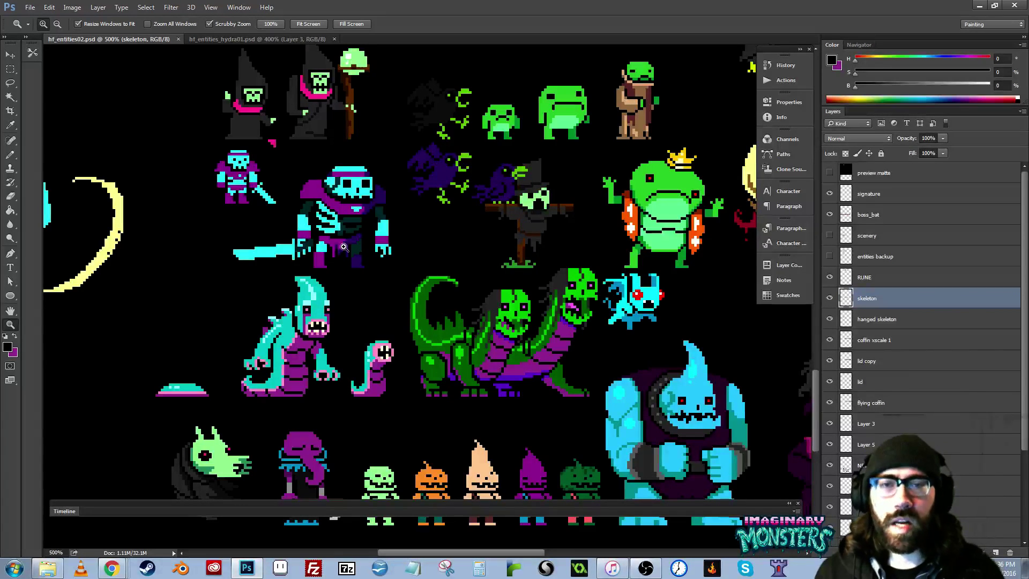
- Examine the monster lineup around the hydra, from the scythe skeleton and hooded figures to the frog king and blue giant
{"action": "left_click_drag", "start_coordinate": [591, 241], "coordinate": [546, 262]}
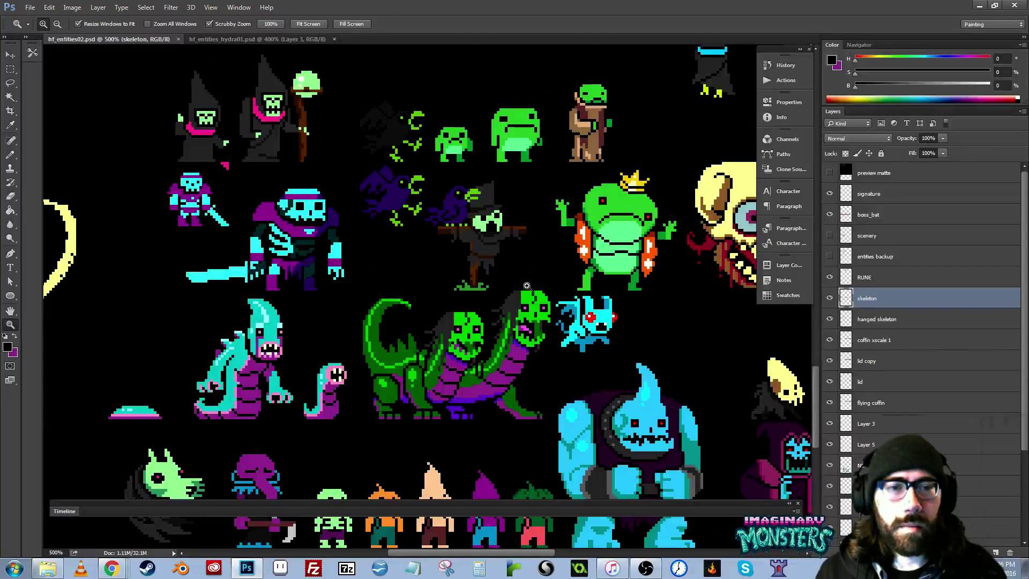
{"action": "left_click_drag", "start_coordinate": [527, 286], "coordinate": [505, 274]}
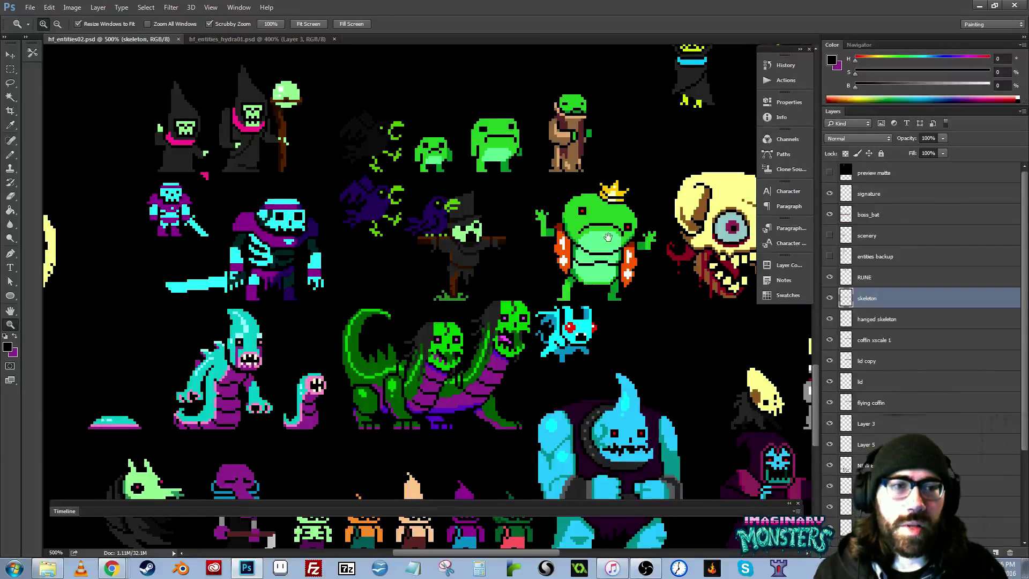
{"action": "left_click_drag", "start_coordinate": [729, 284], "coordinate": [452, 227]}
{"action": "left_click_drag", "start_coordinate": [388, 107], "coordinate": [675, 305]}
{"action": "left_click_drag", "start_coordinate": [461, 339], "coordinate": [624, 271]}
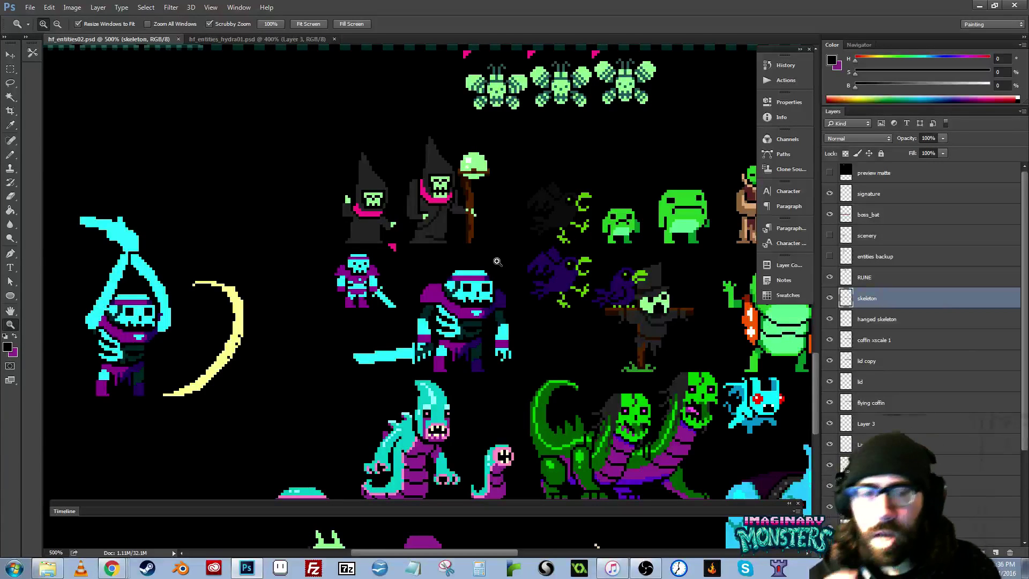
{"action": "left_click_drag", "start_coordinate": [513, 276], "coordinate": [474, 227]}
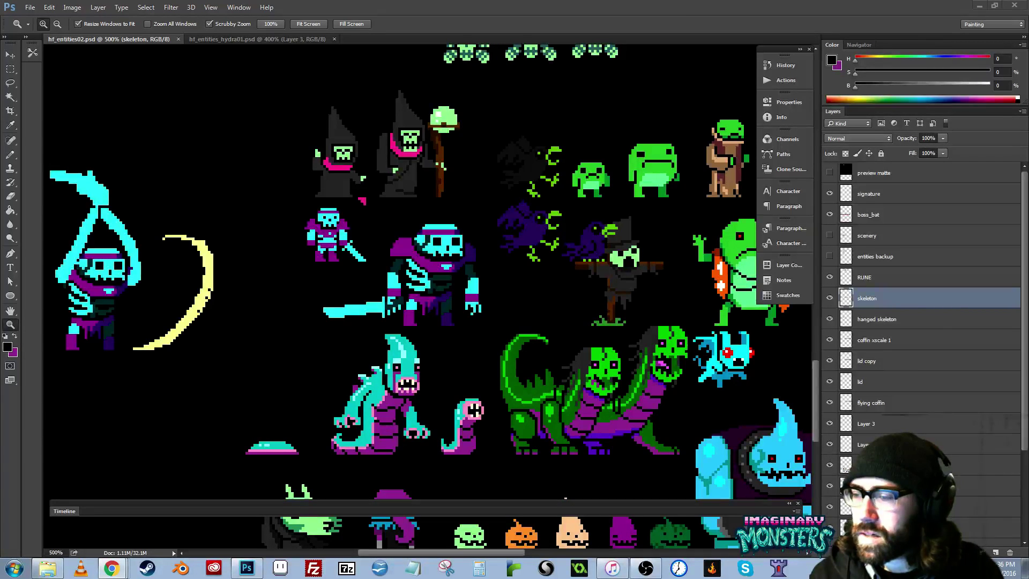
{"action": "left_click", "coordinate": [470, 323]}
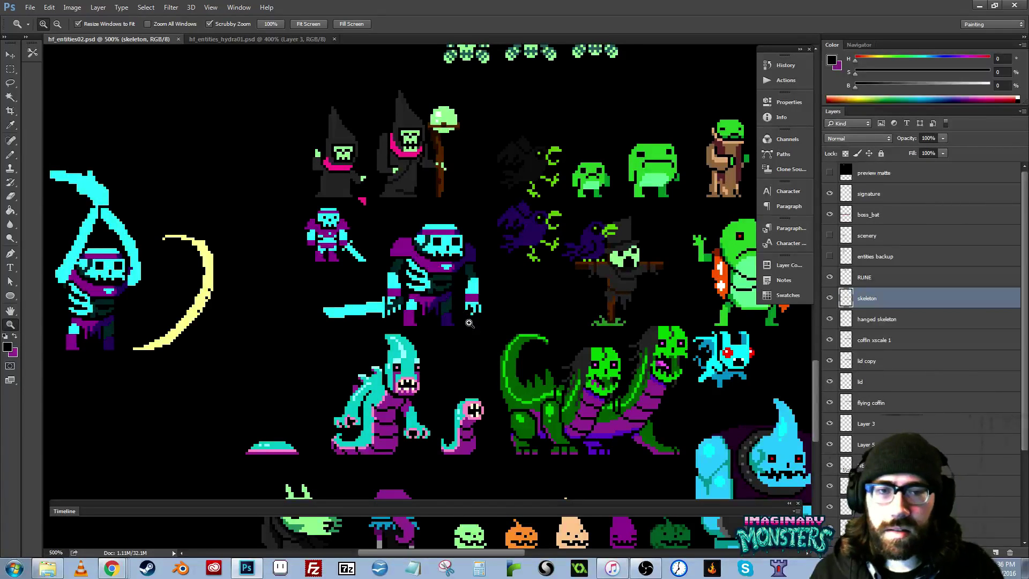
{"action": "left_click_drag", "start_coordinate": [516, 334], "coordinate": [339, 197]}
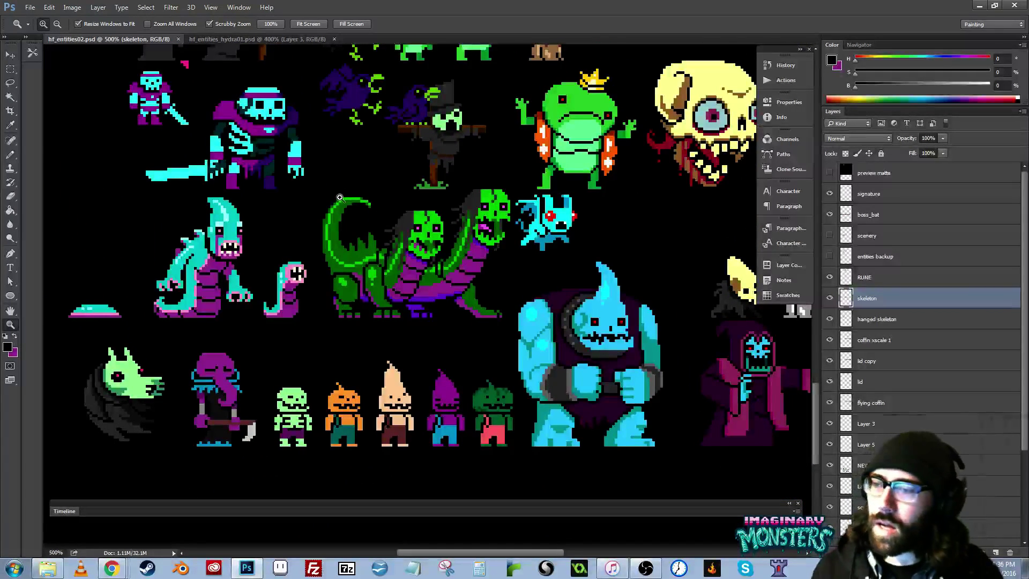